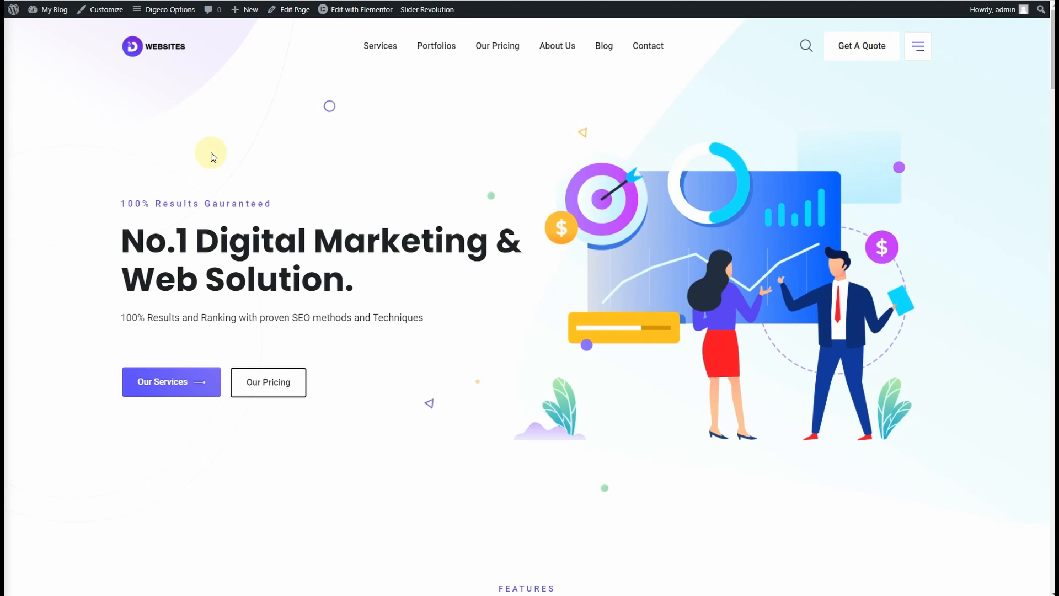
# - Examine the demo agency home page's sections from the hero banner through services, testimonials, team and pricing to the footer
pyautogui.scroll(-10, 213, 156)
pyautogui.scroll(-6, 212, 157)
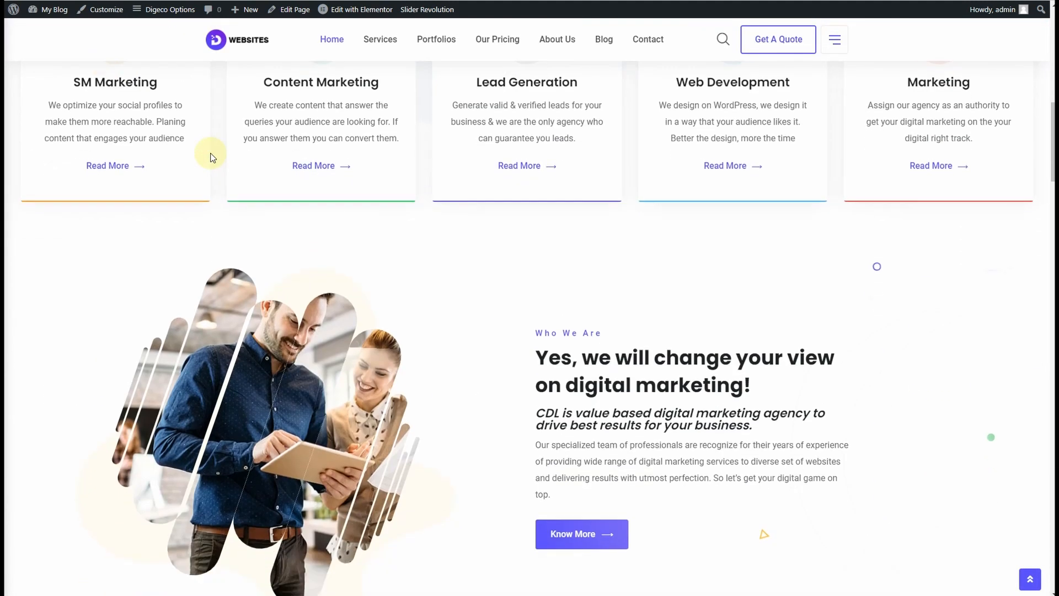
pyautogui.scroll(-5, 210, 156)
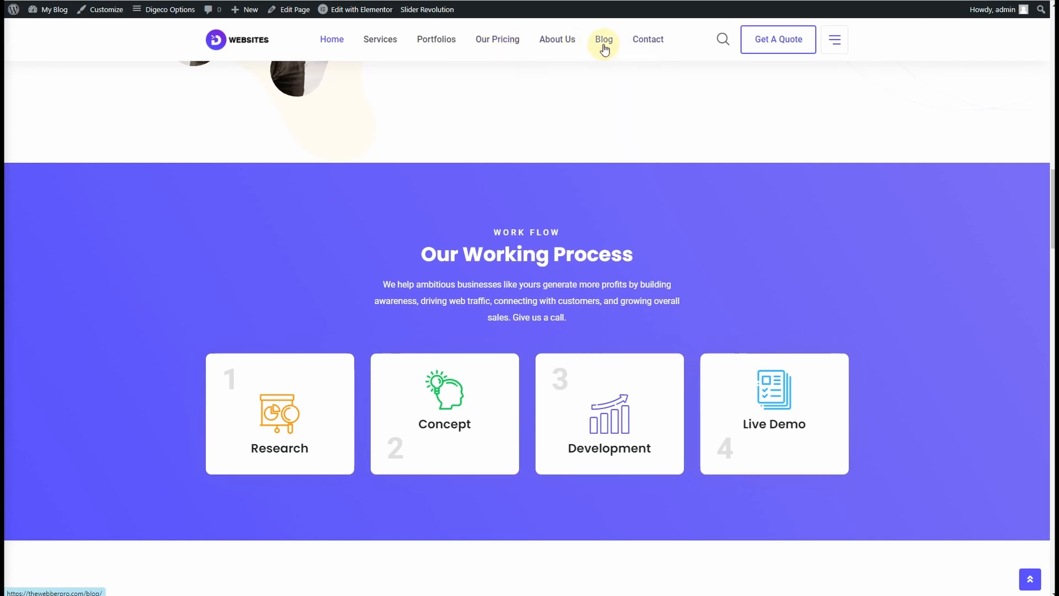
pyautogui.moveTo(548, 46)
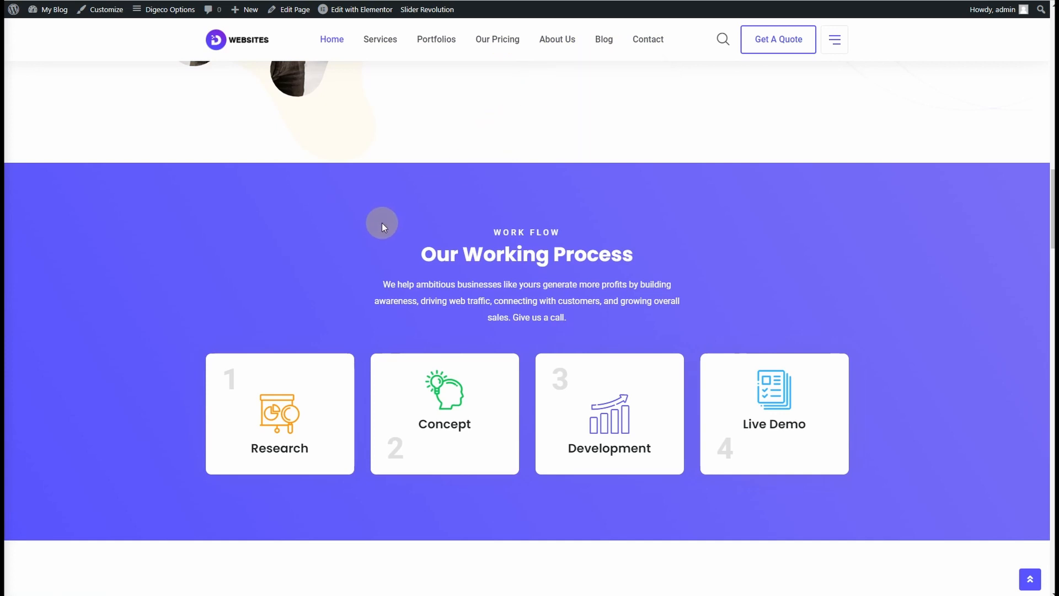
pyautogui.scroll(-5, 380, 224)
pyautogui.scroll(-6, 380, 224)
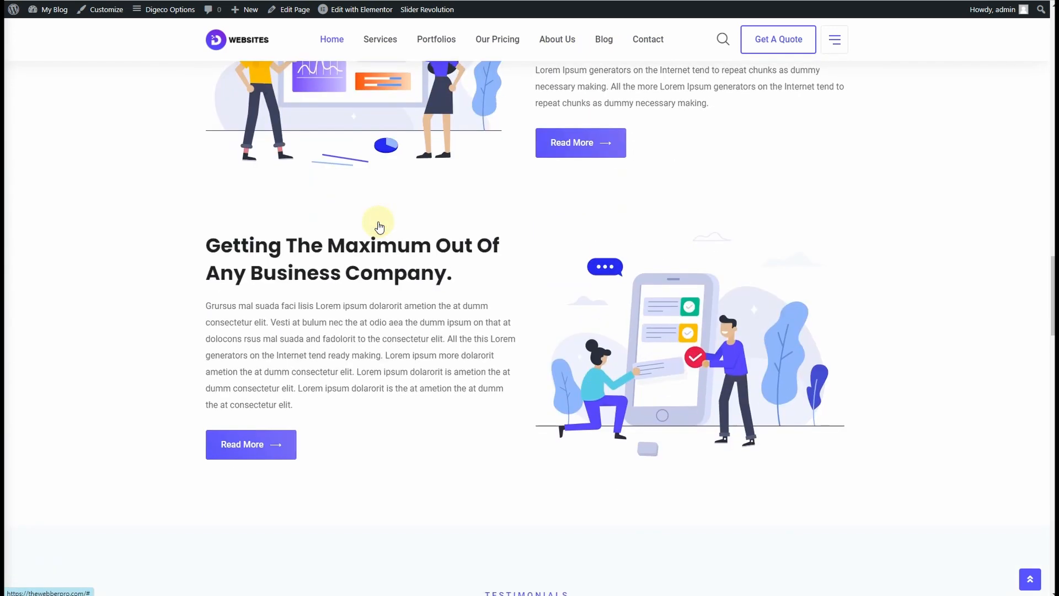
pyautogui.scroll(-8, 453, 268)
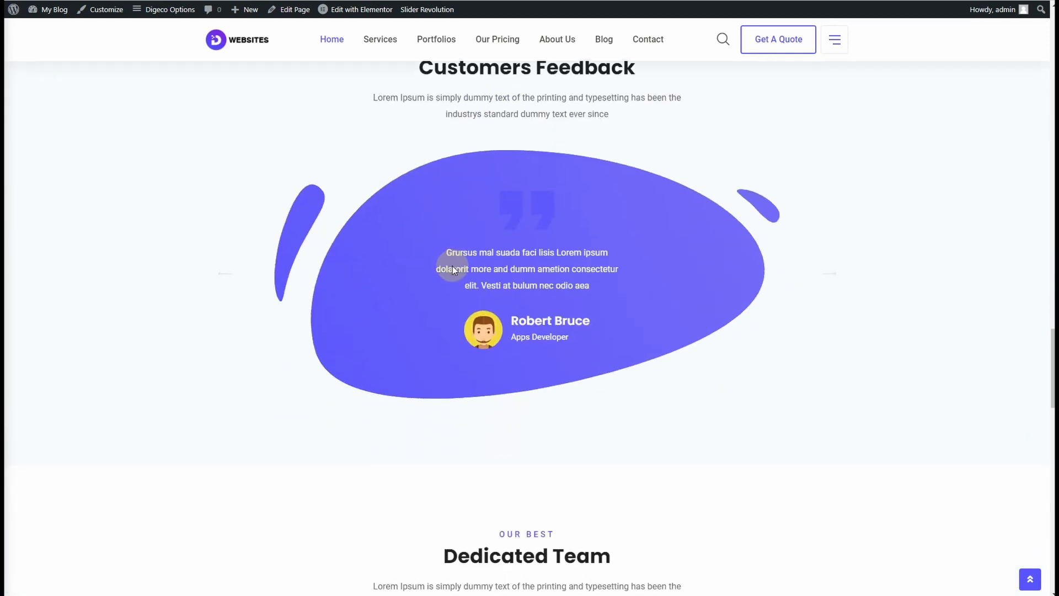
pyautogui.scroll(-5, 452, 266)
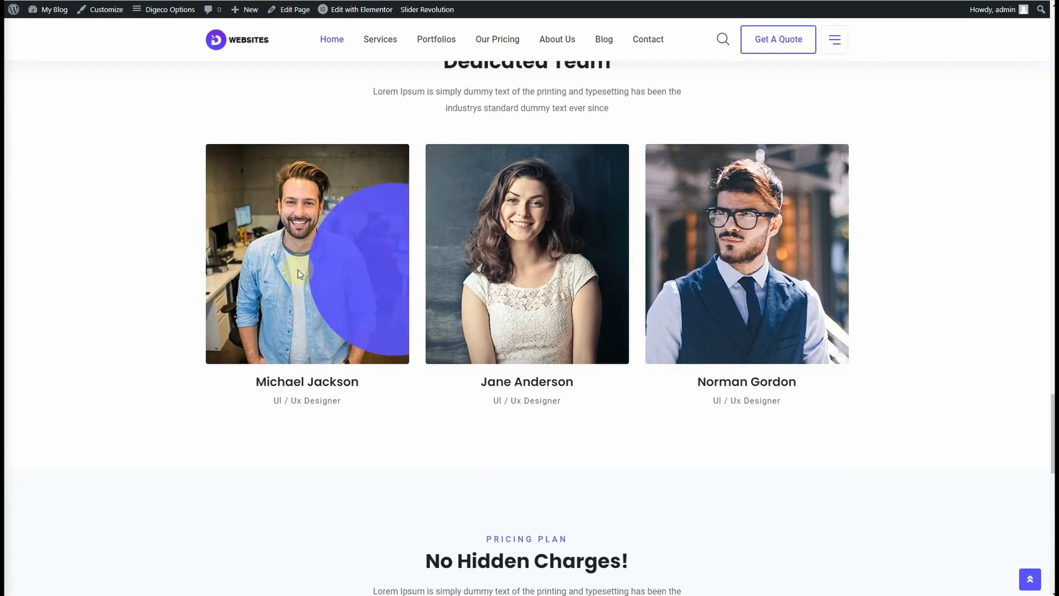
pyautogui.scroll(-7, 730, 261)
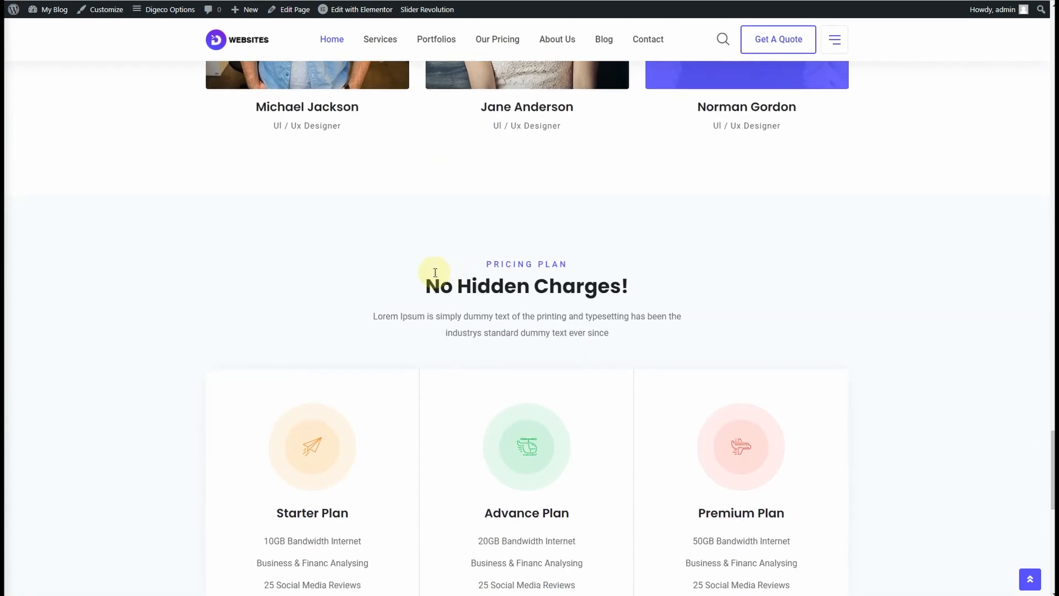
pyautogui.scroll(-7, 324, 274)
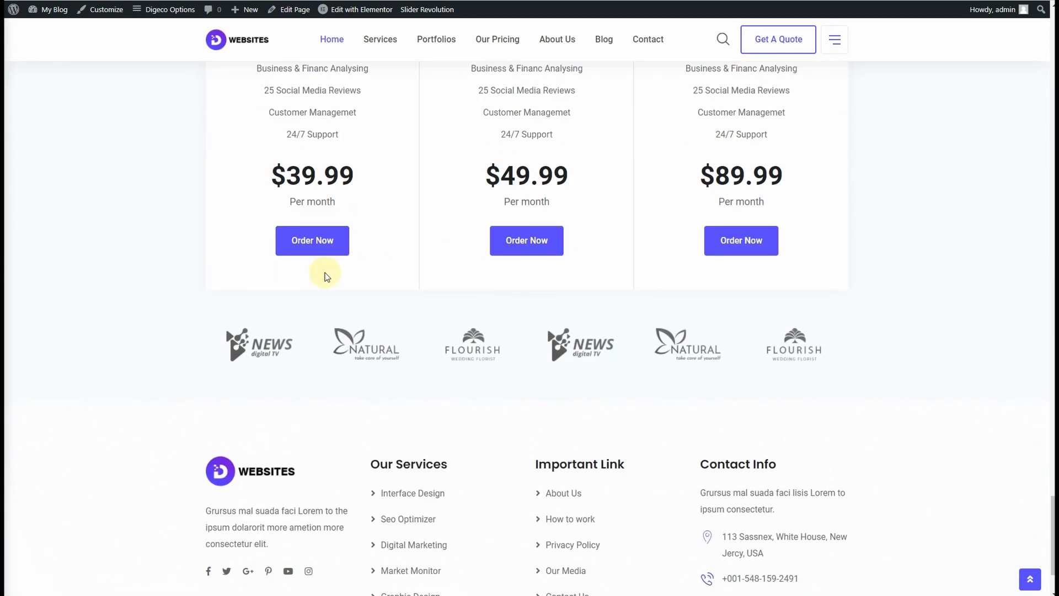
pyautogui.scroll(20, 319, 273)
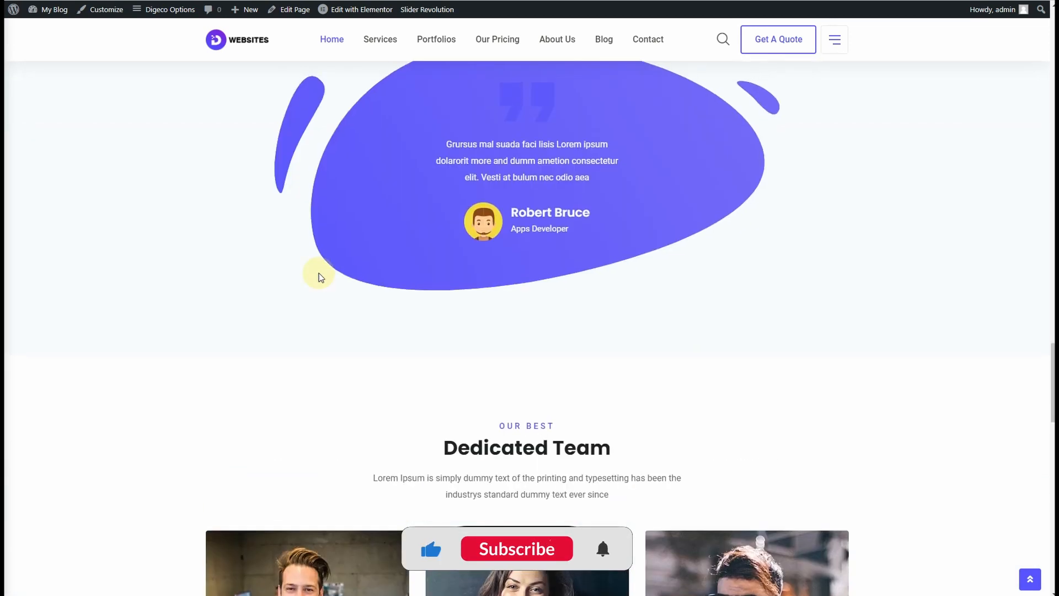
pyautogui.scroll(20, 319, 273)
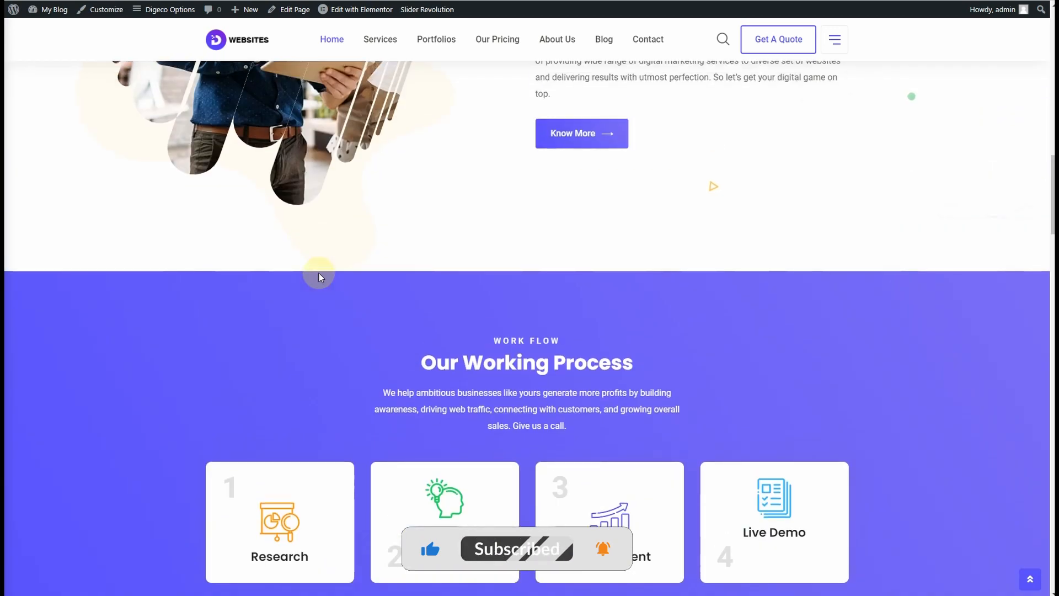
pyautogui.scroll(13, 319, 273)
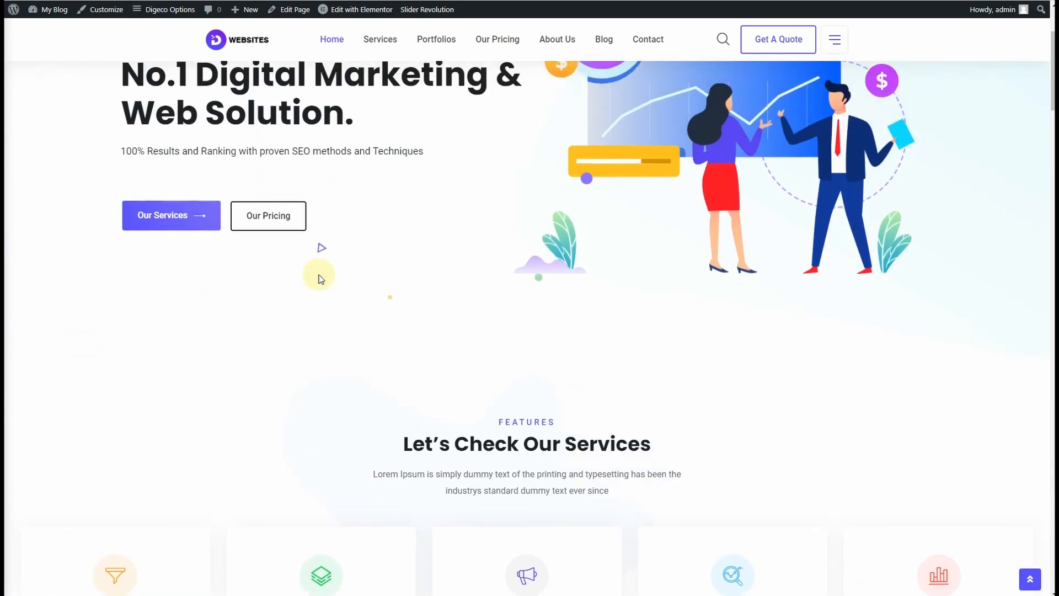
# - Review the home page's working process, team and pricing sections again, advancing the Customers Feedback testimonials slider along the way
pyautogui.scroll(-6, 319, 273)
pyautogui.scroll(-18, 630, 195)
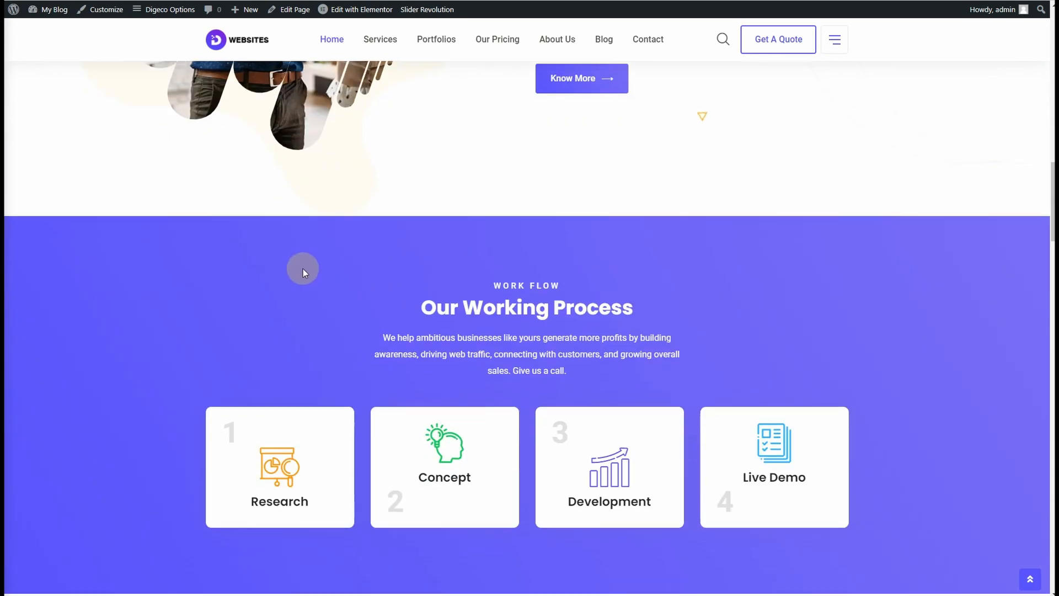
pyautogui.scroll(-14, 458, 249)
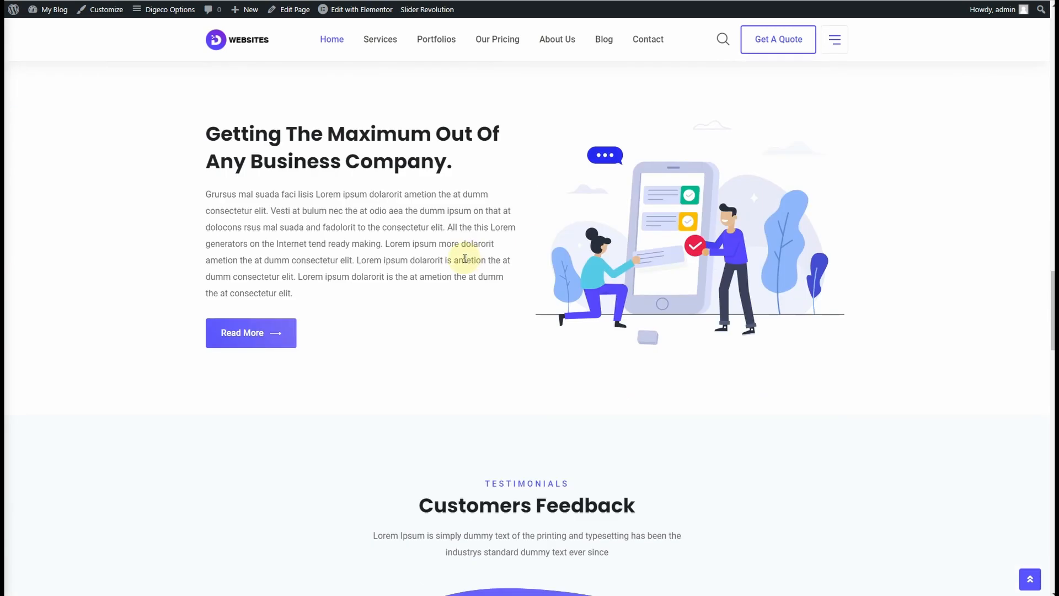
pyautogui.scroll(-2, 822, 399)
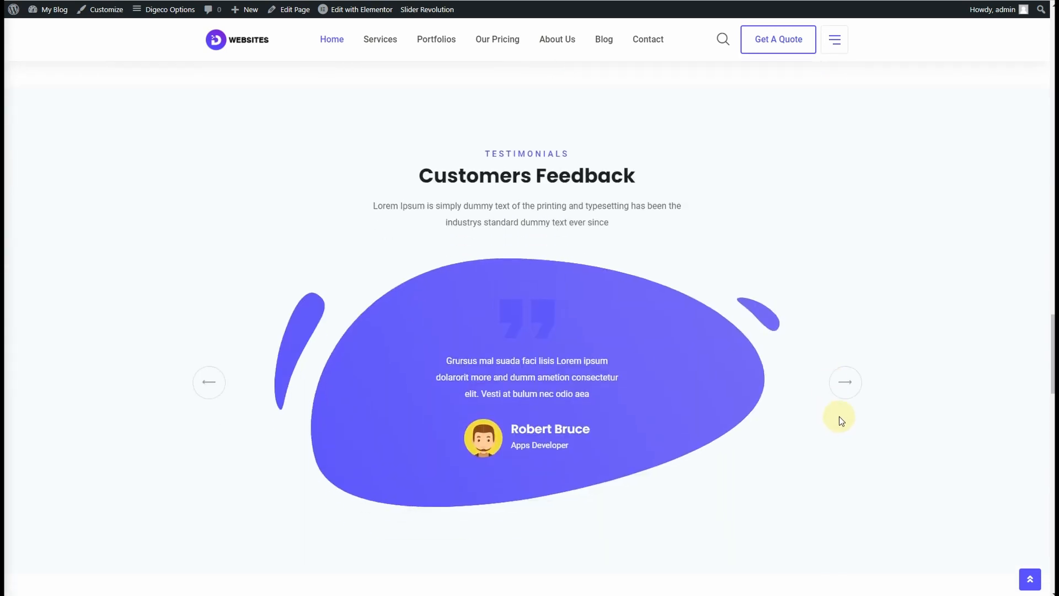
pyautogui.click(846, 385)
pyautogui.click(849, 386)
pyautogui.scroll(-9, 465, 278)
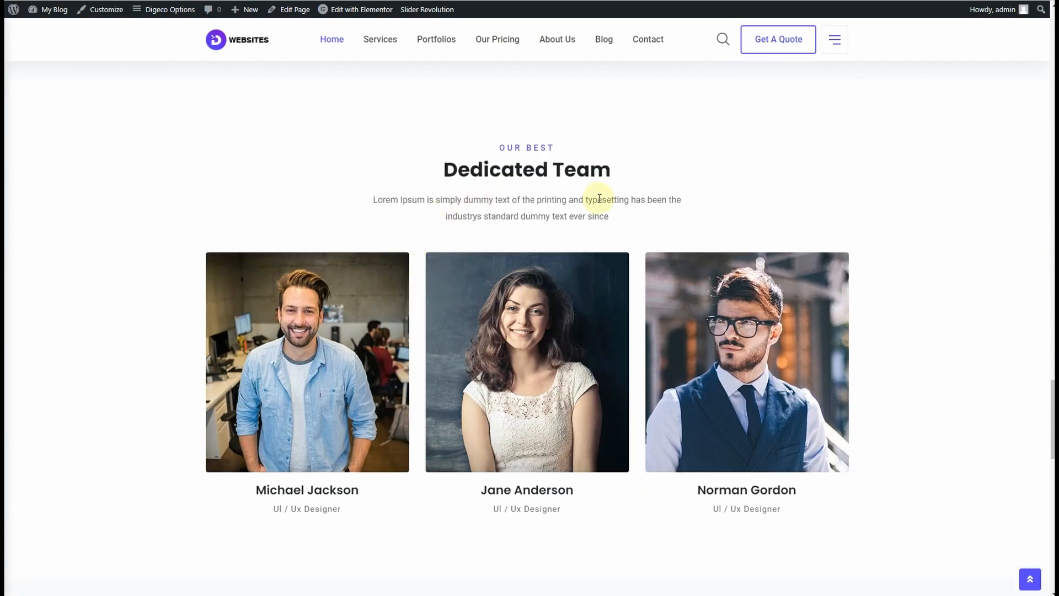
pyautogui.scroll(-8, 339, 363)
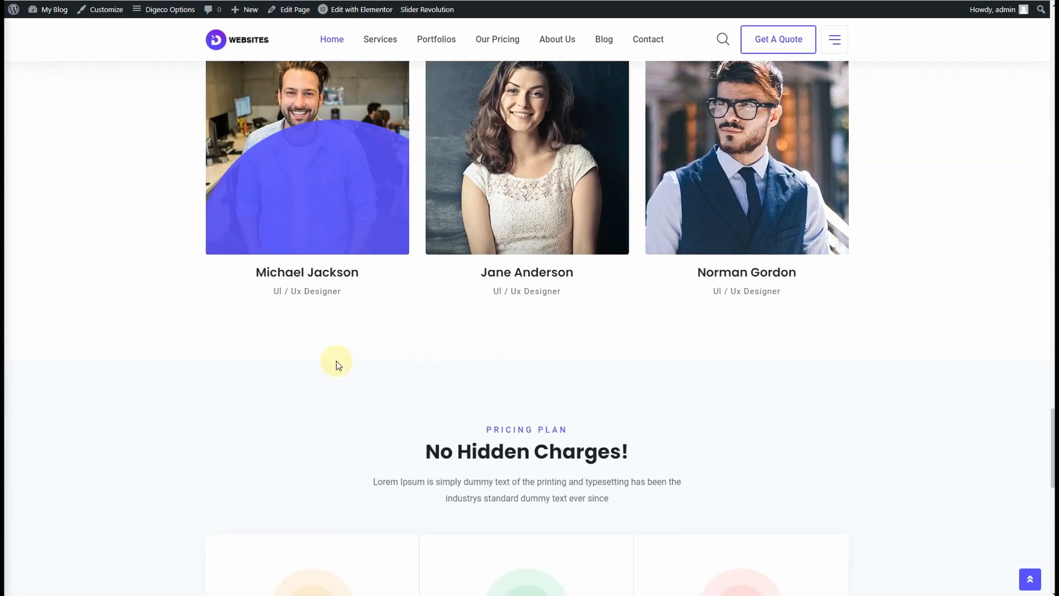
pyautogui.scroll(-10, 338, 365)
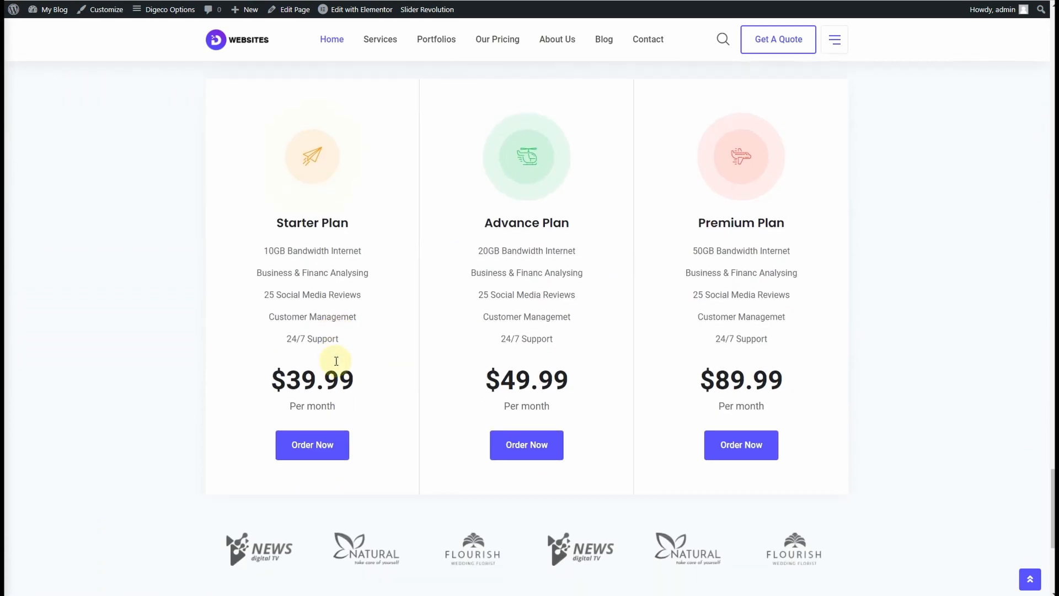
pyautogui.scroll(20, 336, 366)
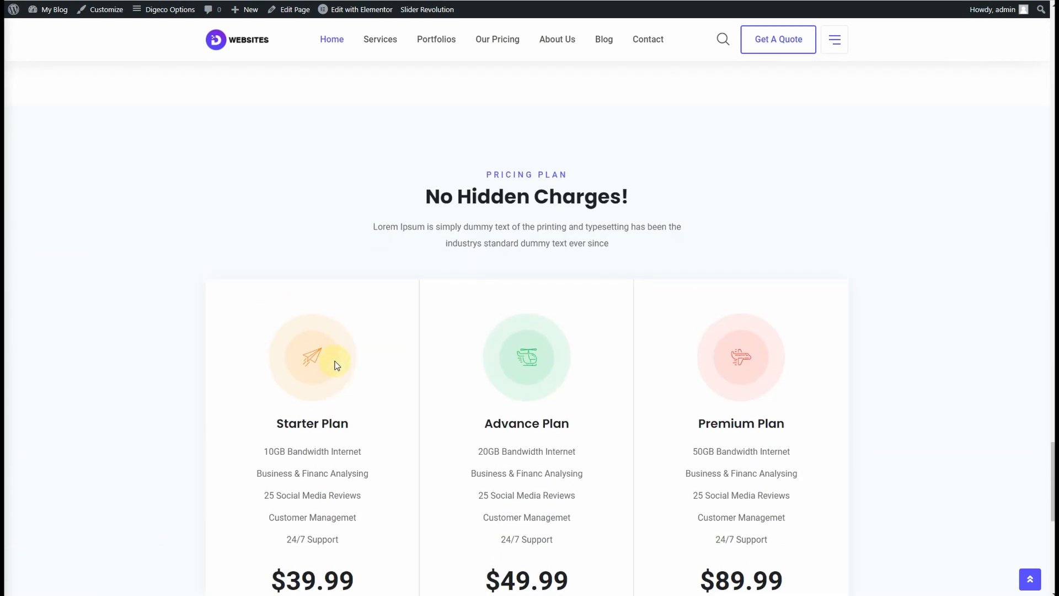
pyautogui.scroll(20, 337, 364)
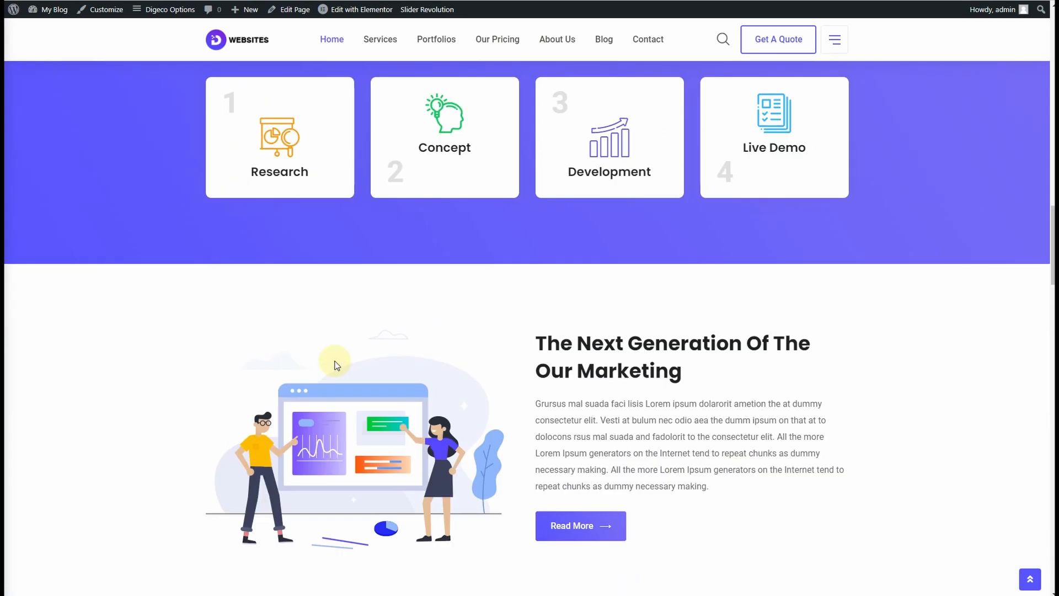
pyautogui.scroll(12, 335, 364)
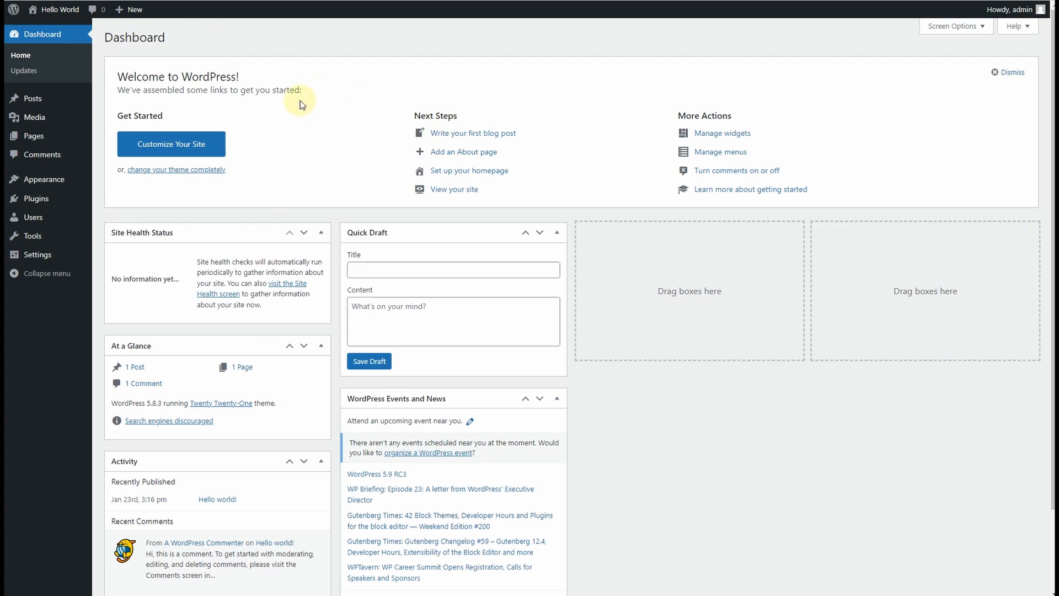
# - In the site's general settings, set the site title to "Digital Marketing Agency Website" and clear the tagline
pyautogui.click(33, 254)
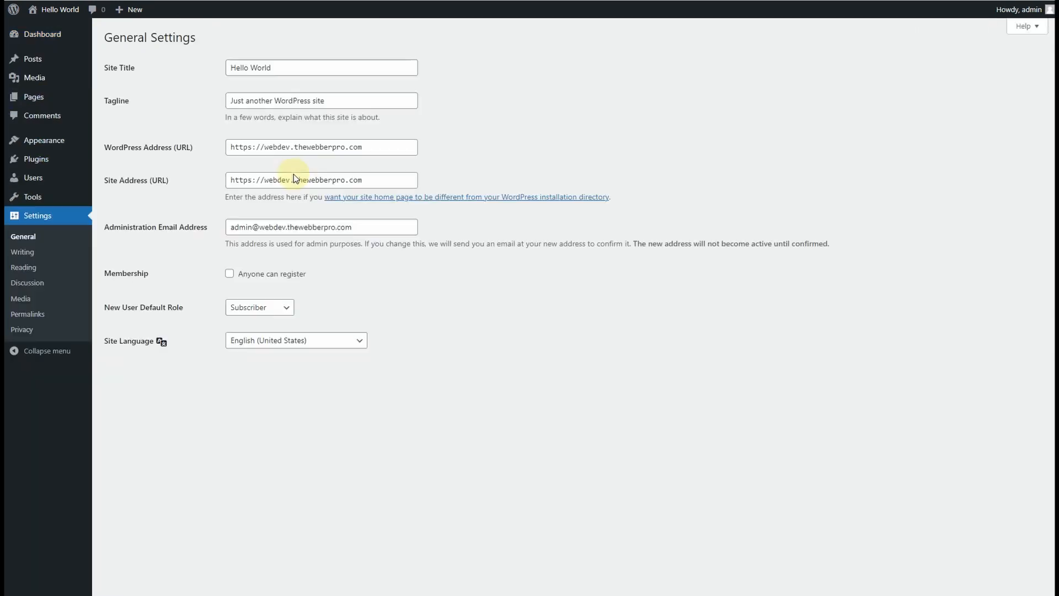
pyautogui.tripleClick(276, 66)
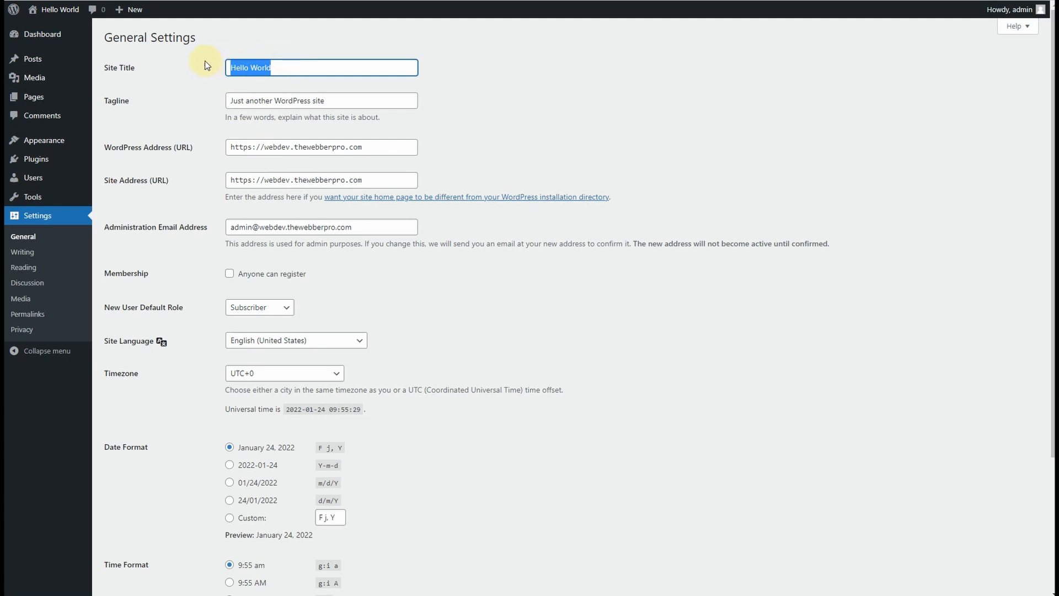
pyautogui.moveTo(143, 66)
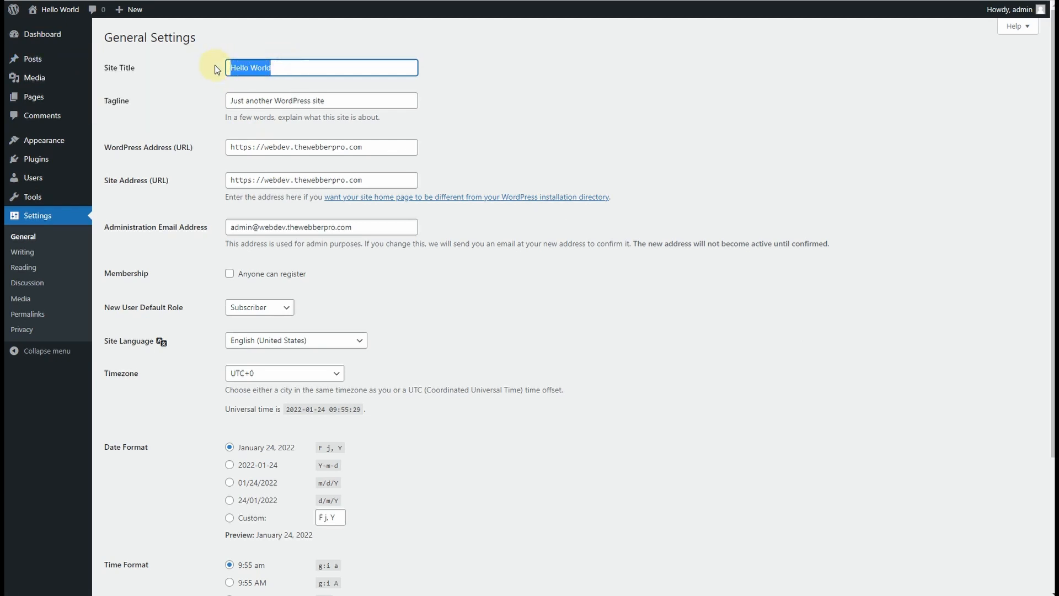
pyautogui.write('Digital Ma')
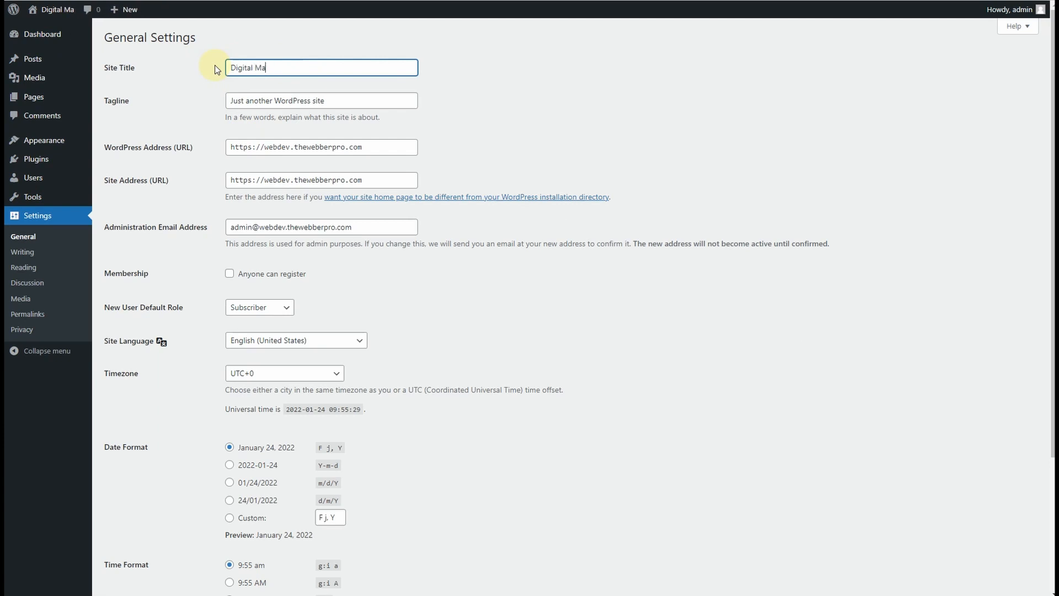
pyautogui.write('rketing Agency Website')
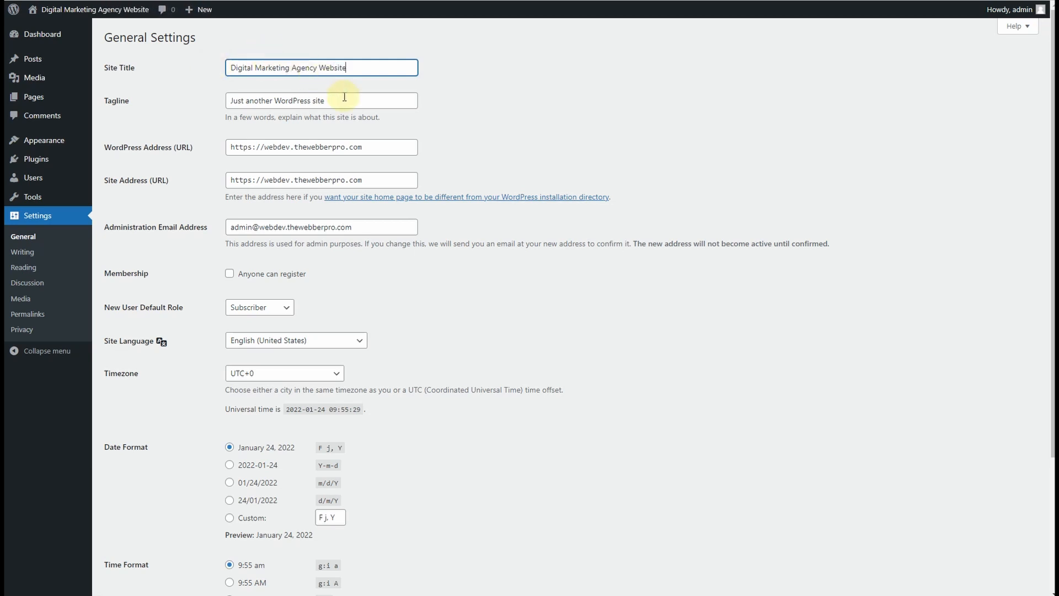
pyautogui.moveTo(344, 97); pyautogui.dragTo(173, 100)
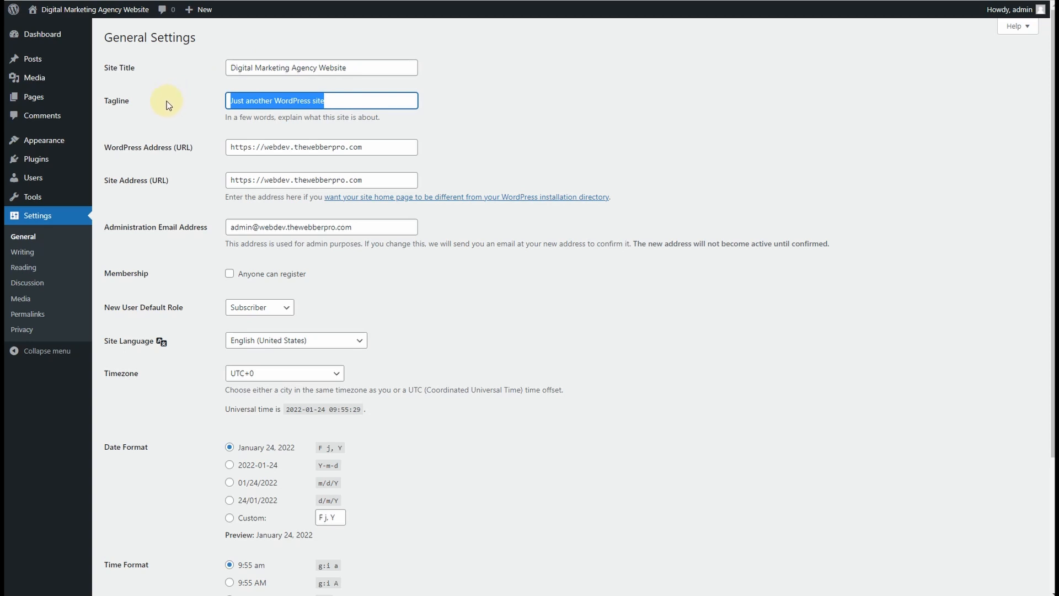
pyautogui.press('BackSpace')
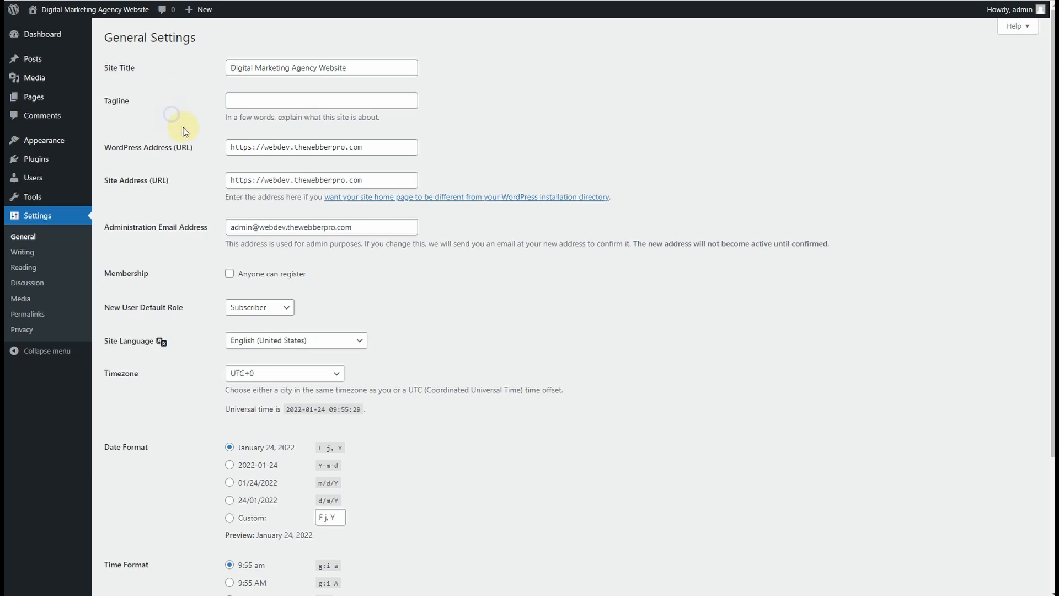
# - Inspect the WordPress address, site address and administration email fields in the general settings
pyautogui.moveTo(383, 148); pyautogui.dragTo(205, 155)
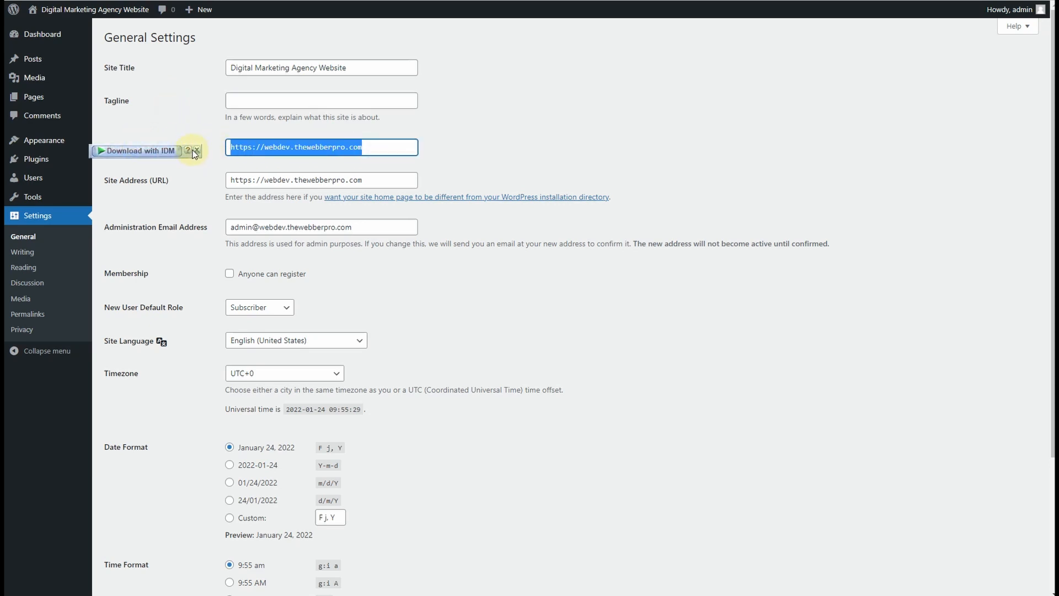
pyautogui.click(197, 150)
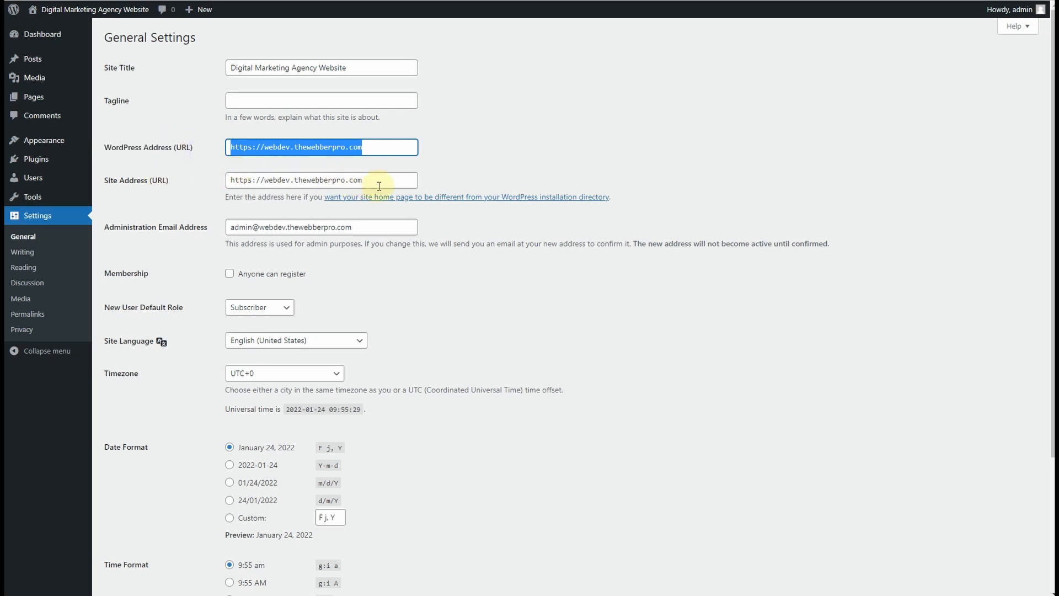
pyautogui.moveTo(379, 186); pyautogui.dragTo(221, 188)
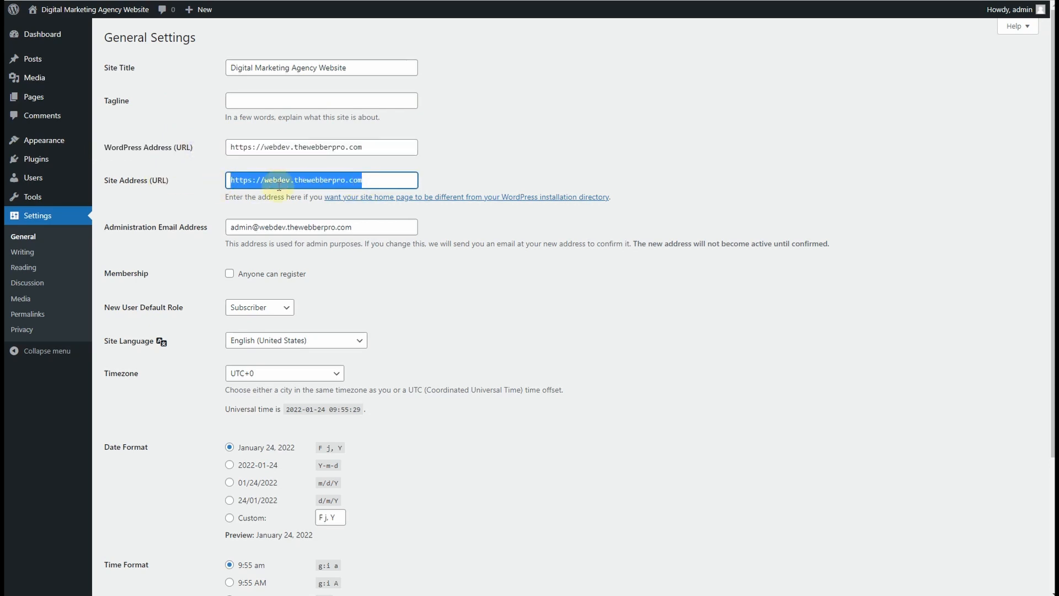
pyautogui.scroll(-2, 338, 151)
pyautogui.moveTo(358, 118); pyautogui.dragTo(228, 120)
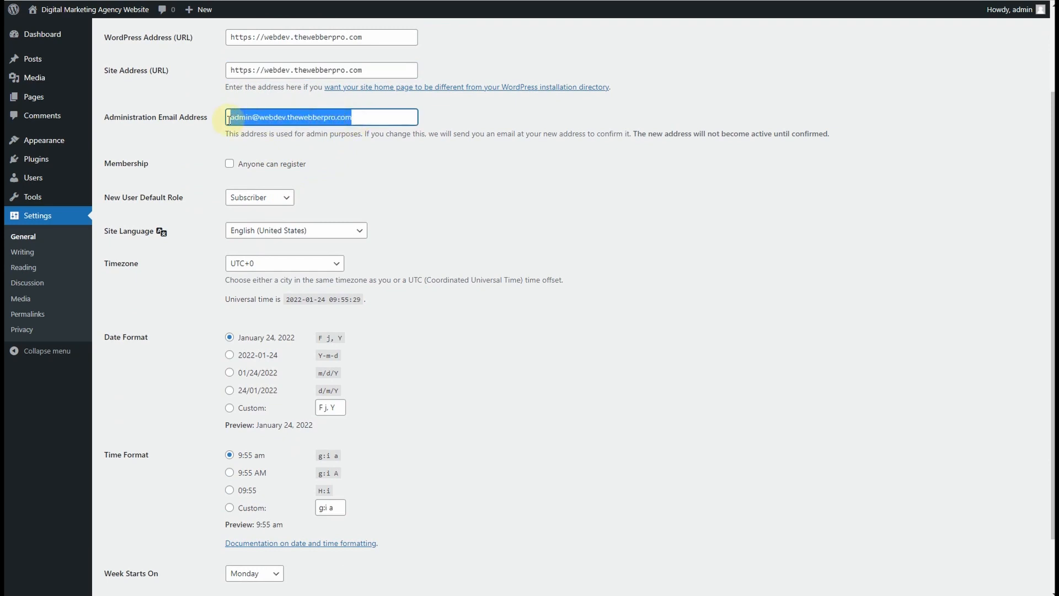
# - Review the available default roles for new users and choose Subscriber
pyautogui.scroll(-1, 339, 166)
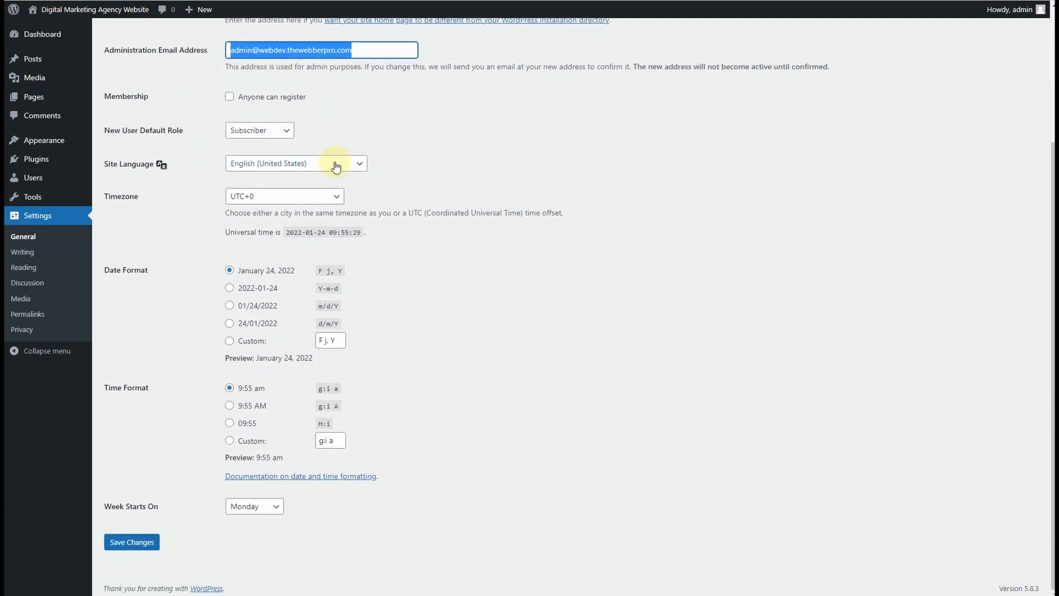
pyautogui.click(202, 115)
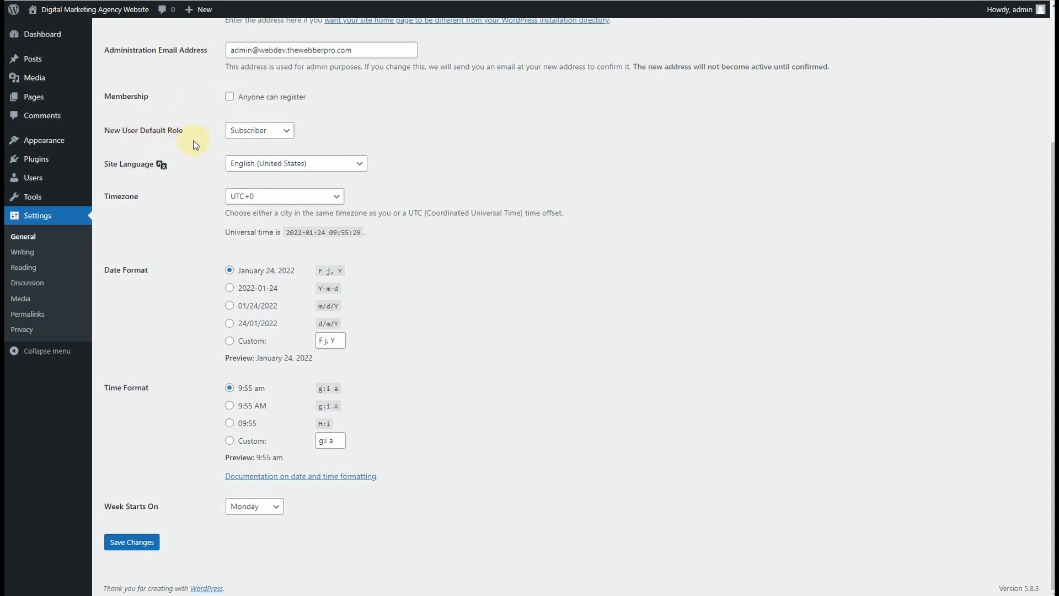
pyautogui.click(270, 137)
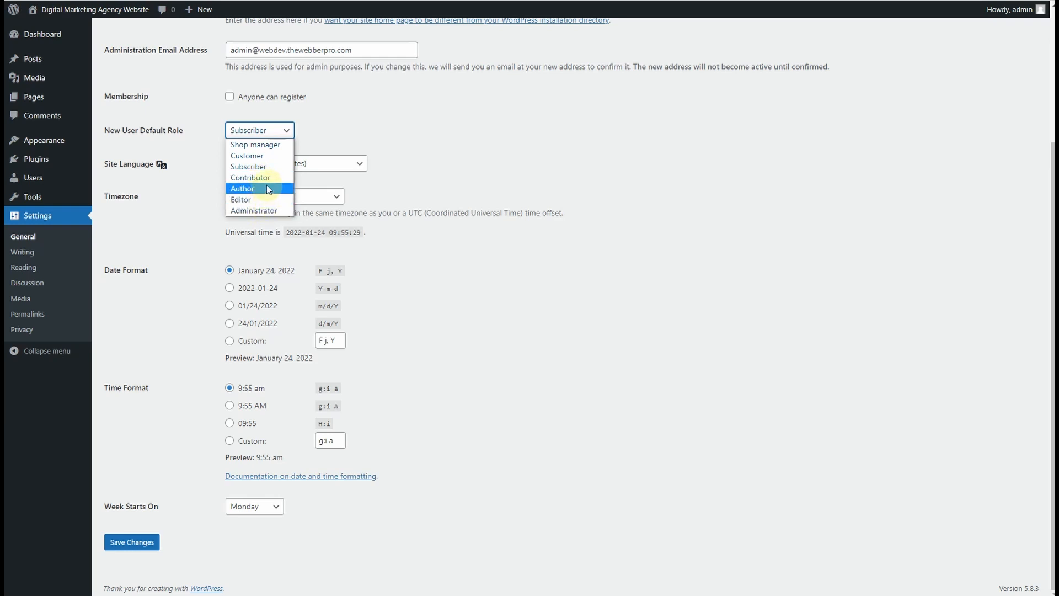
pyautogui.click(269, 171)
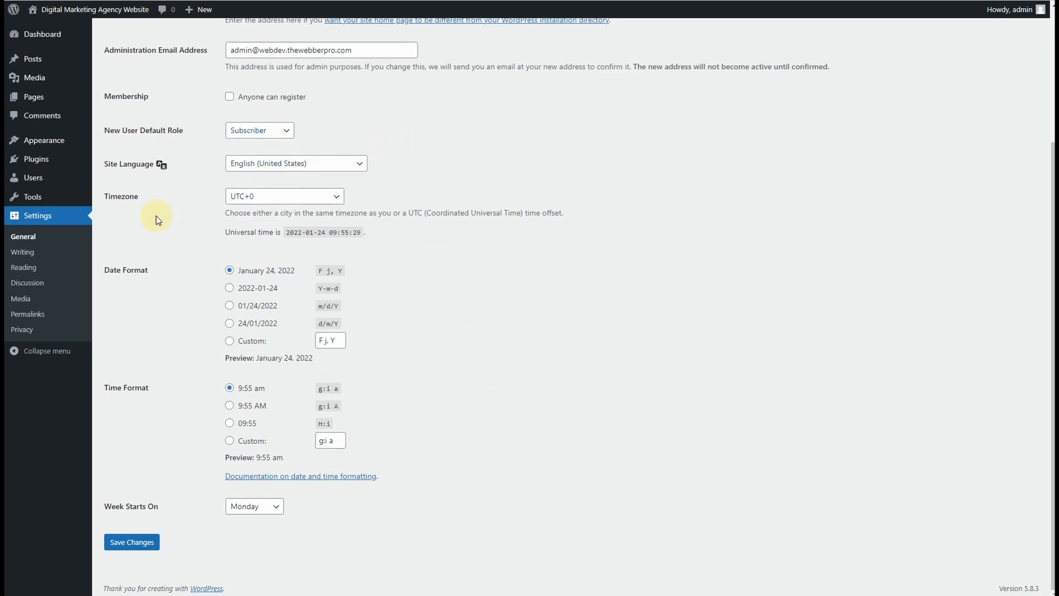
# - Review the timezone choices, keep UTC+0, and save the general settings
pyautogui.click(267, 200)
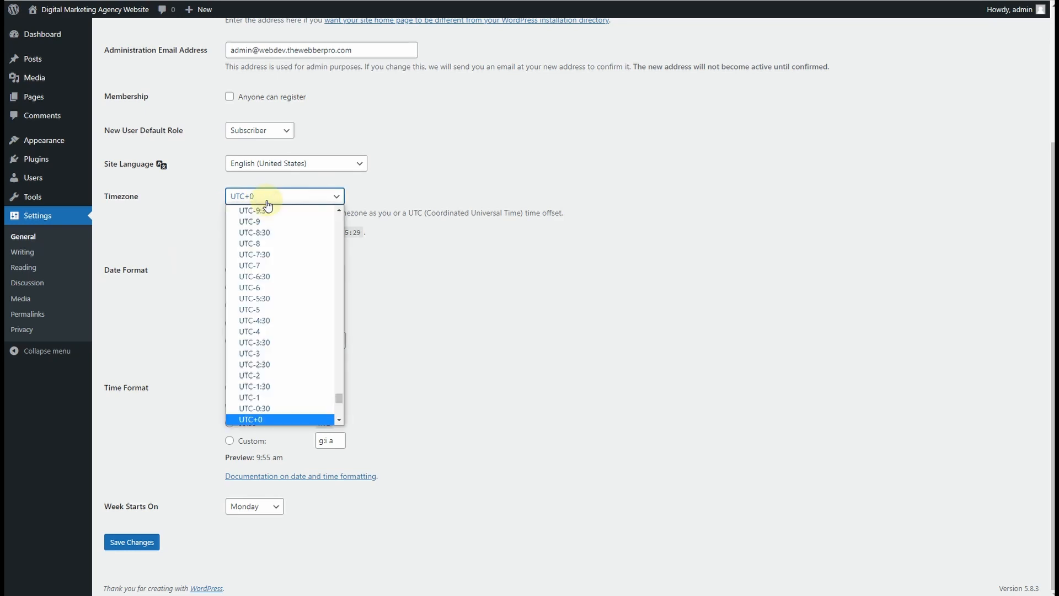
pyautogui.click(267, 203)
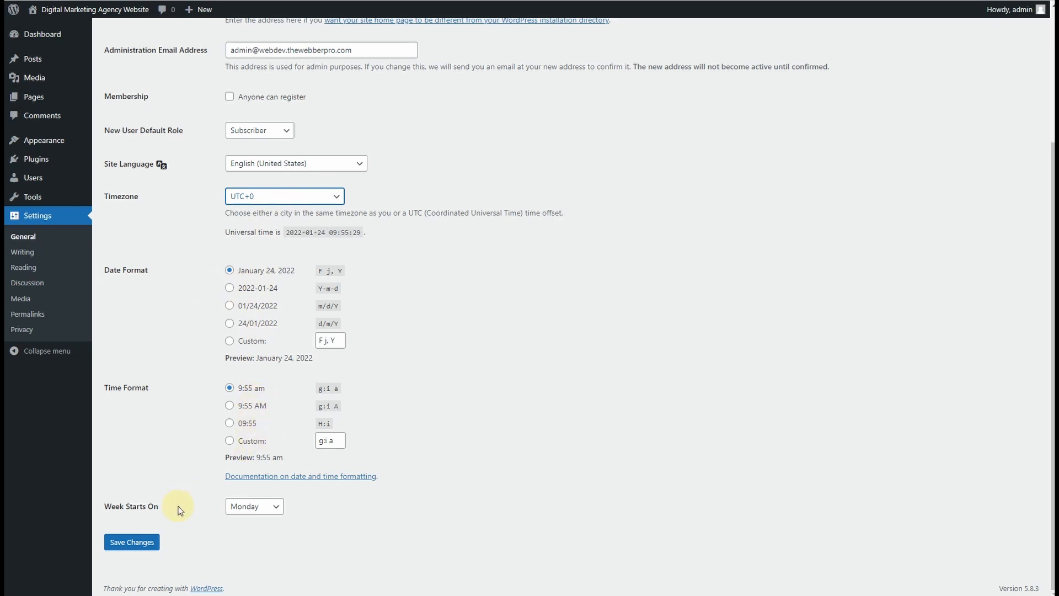
pyautogui.click(133, 543)
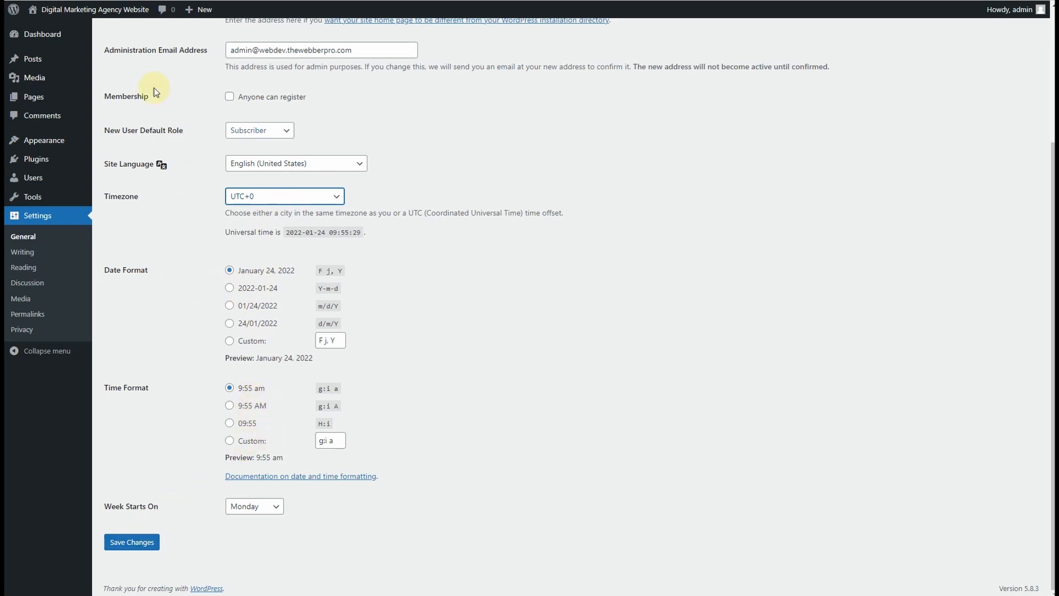
pyautogui.moveTo(358, 65); pyautogui.dragTo(231, 66)
pyautogui.scroll(-3, 160, 193)
pyautogui.click(131, 545)
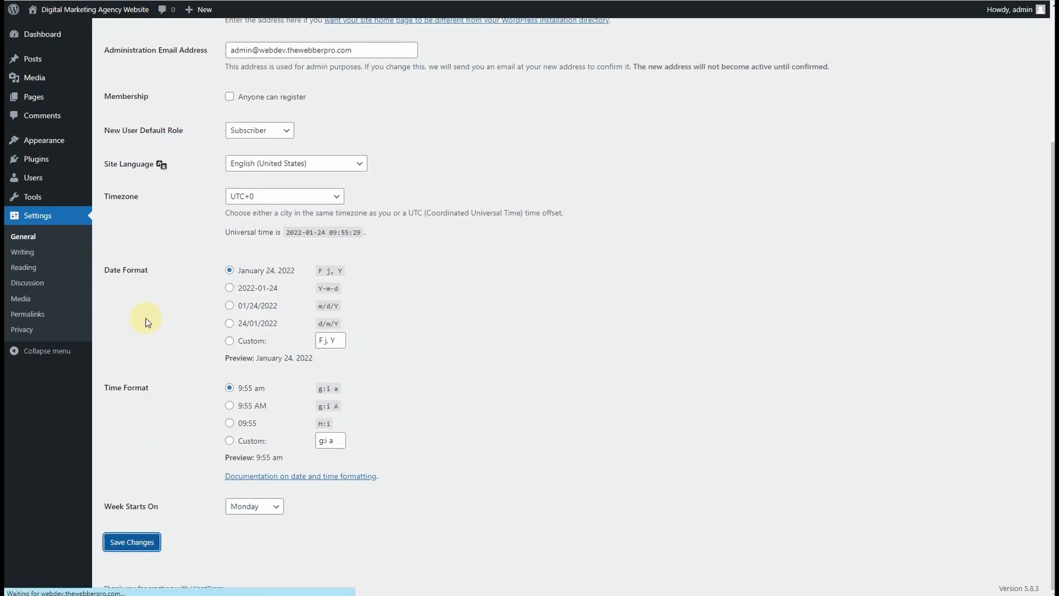
# - Open the writing settings and examine the choices for the default post category
pyautogui.click(37, 258)
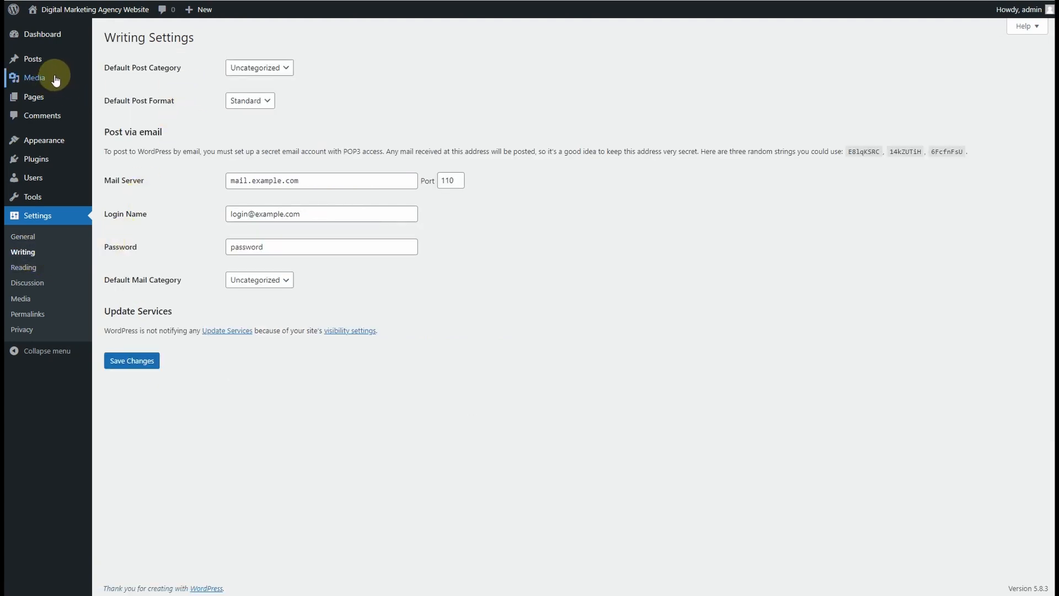
pyautogui.moveTo(30, 60)
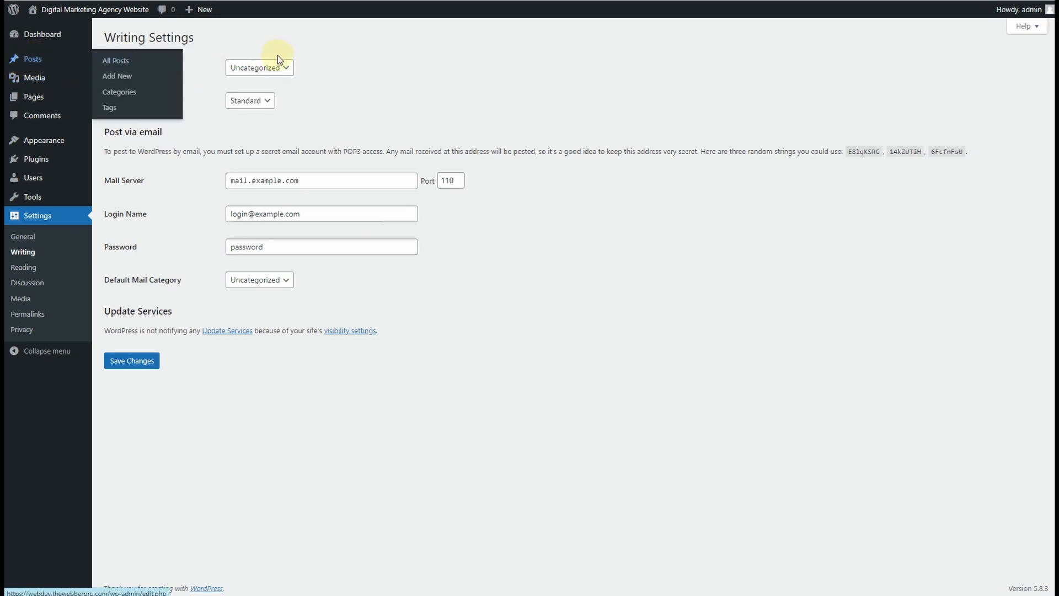
pyautogui.click(283, 69)
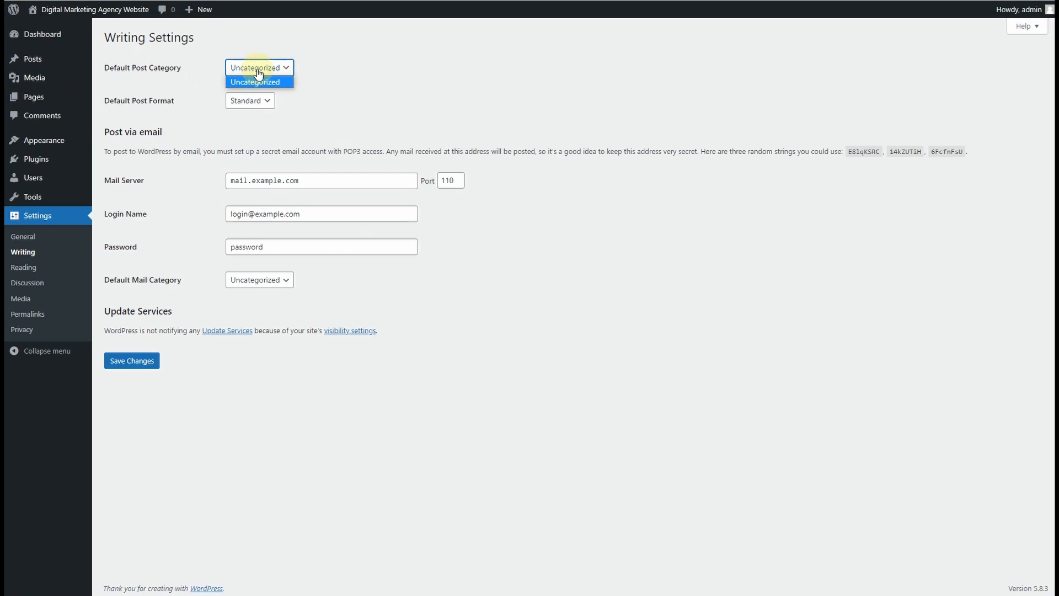
pyautogui.click(184, 112)
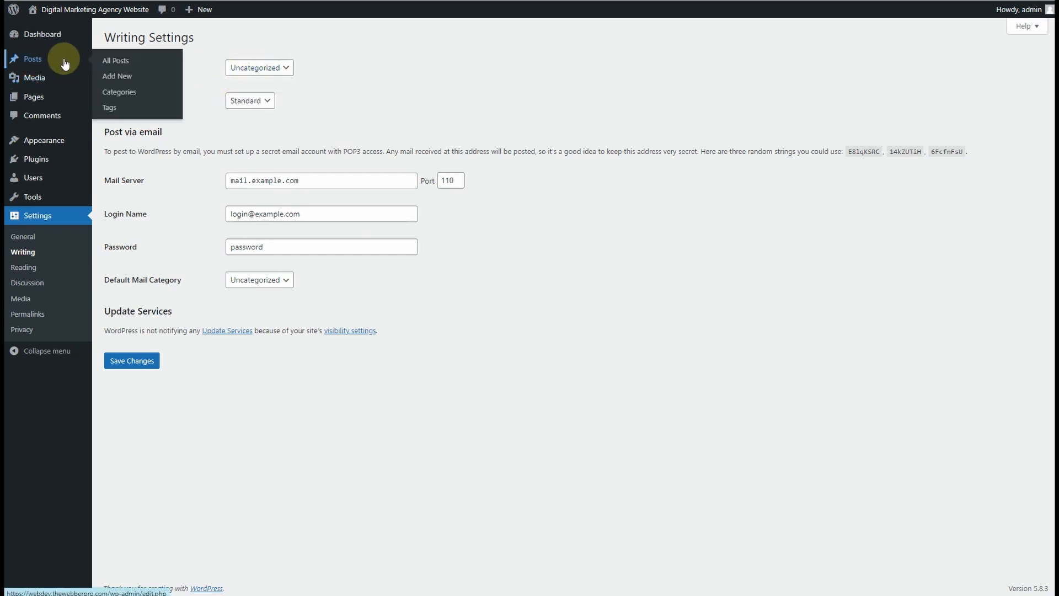
pyautogui.click(280, 65)
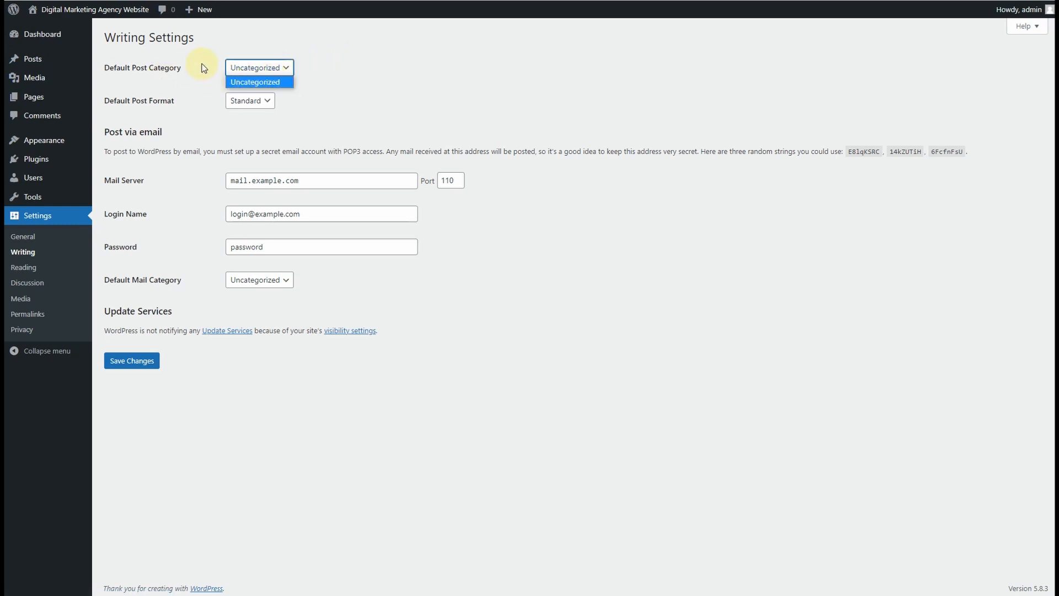
pyautogui.moveTo(184, 68); pyautogui.dragTo(133, 69)
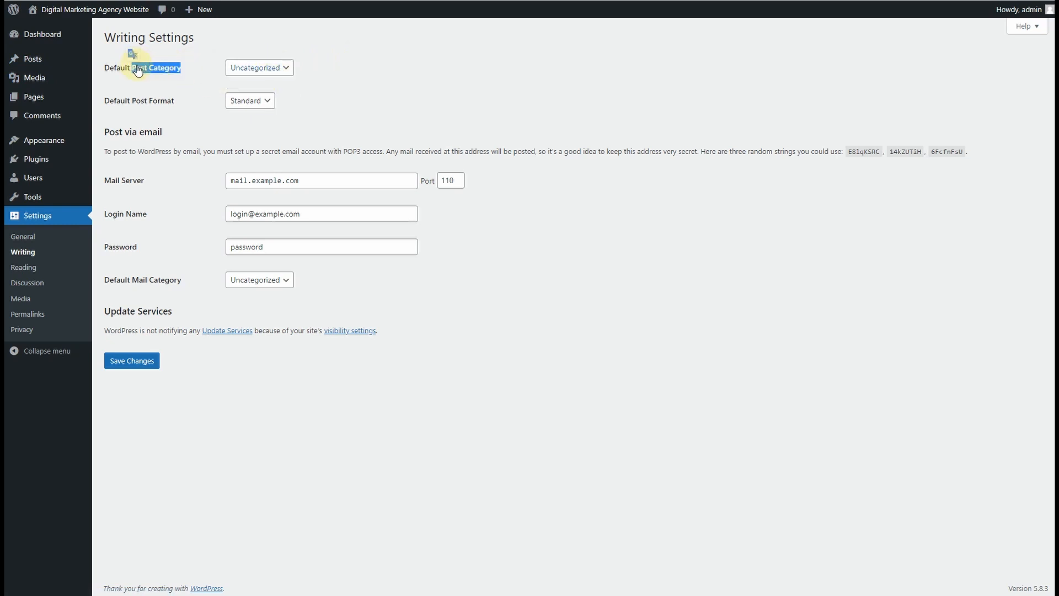
# - Inspect the mail server, login name and password fields for posting via email, and save the writing settings
pyautogui.moveTo(318, 179); pyautogui.dragTo(197, 186)
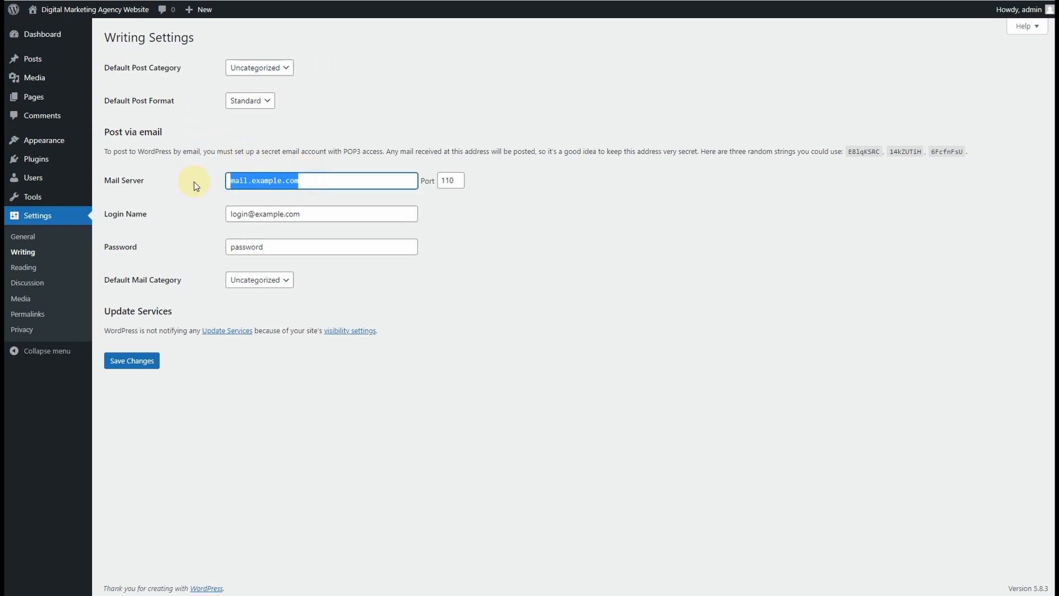
pyautogui.moveTo(326, 214); pyautogui.dragTo(208, 215)
pyautogui.moveTo(306, 241); pyautogui.dragTo(224, 248)
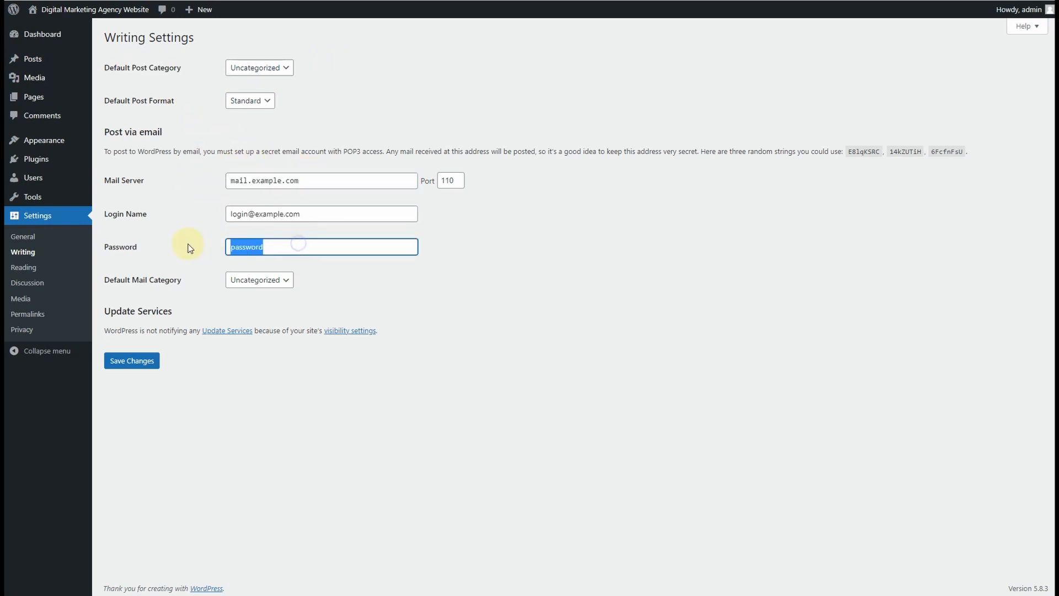
pyautogui.click(133, 361)
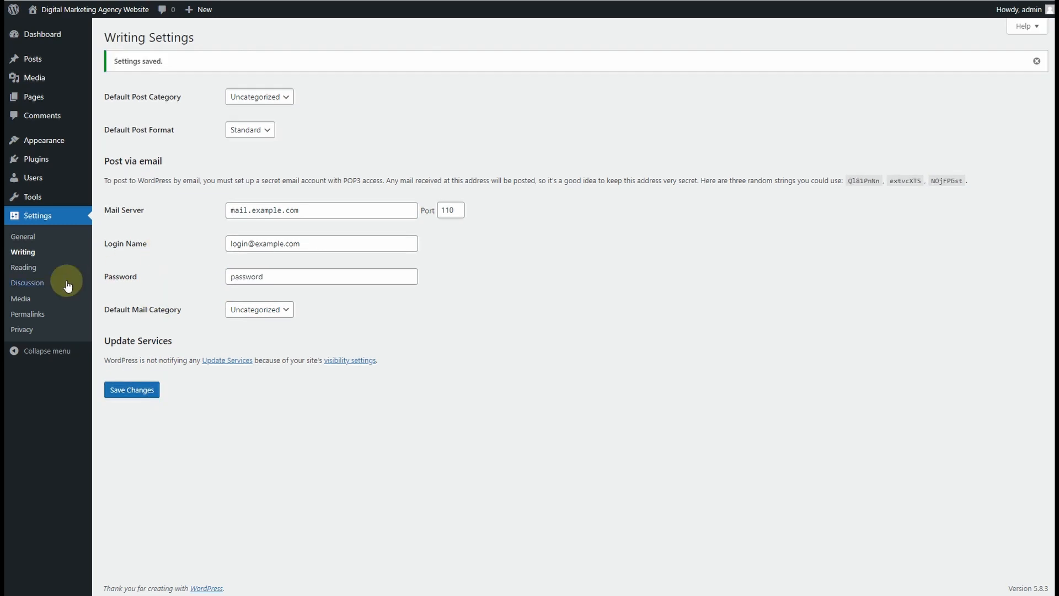
# - In the reading settings, review the homepage choices for a static page and keep the homepage on Your latest posts
pyautogui.click(35, 269)
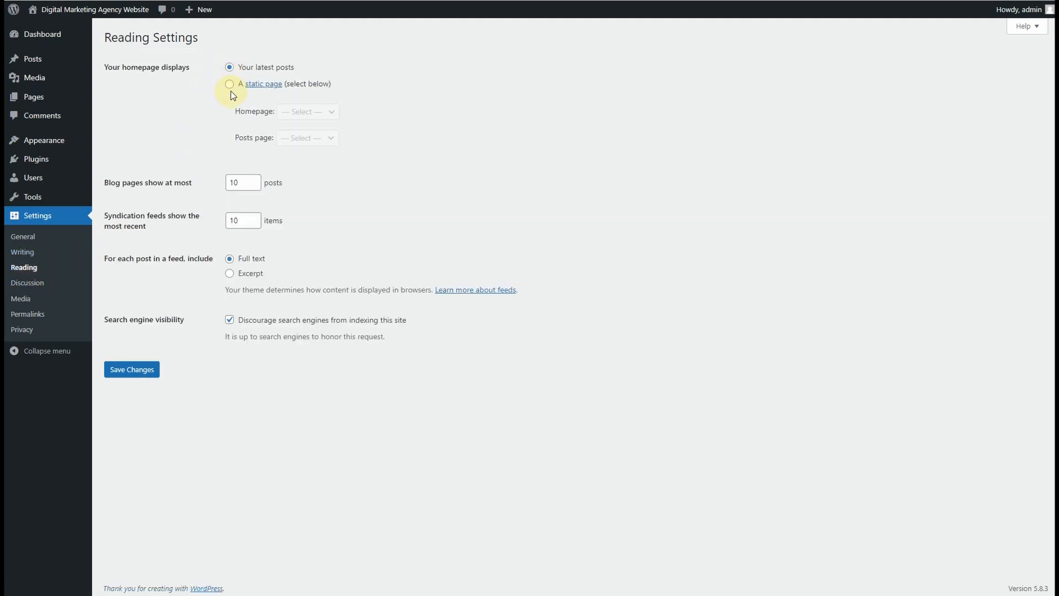
pyautogui.moveTo(191, 68); pyautogui.dragTo(123, 70)
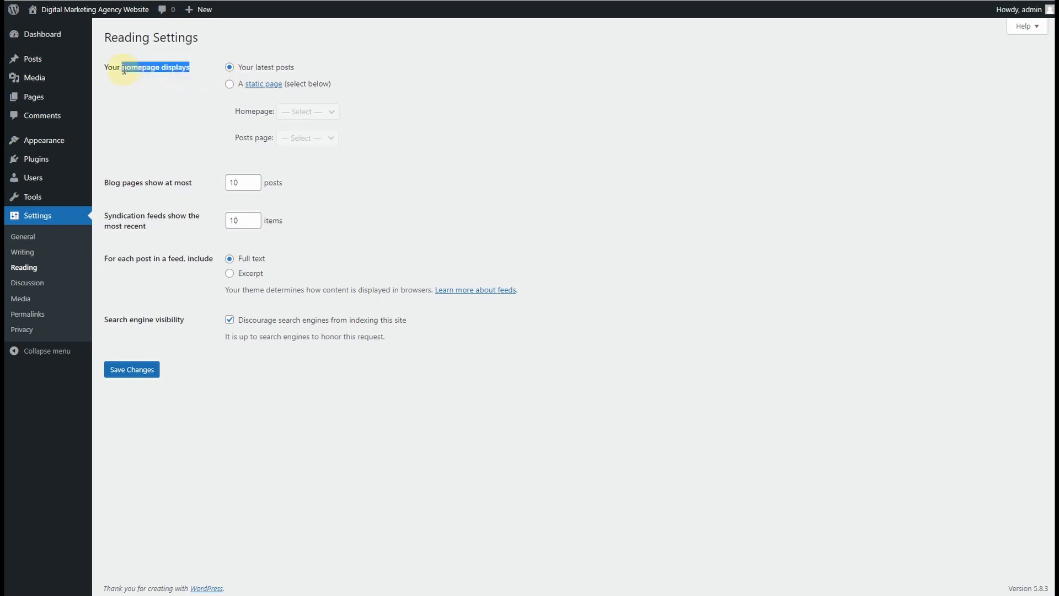
pyautogui.click(229, 84)
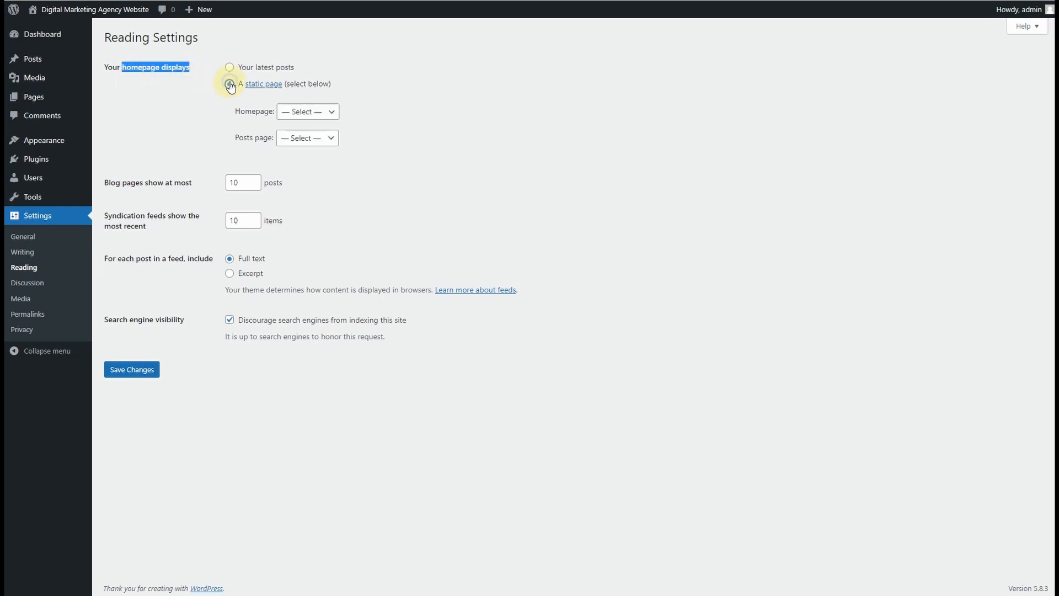
pyautogui.click(309, 111)
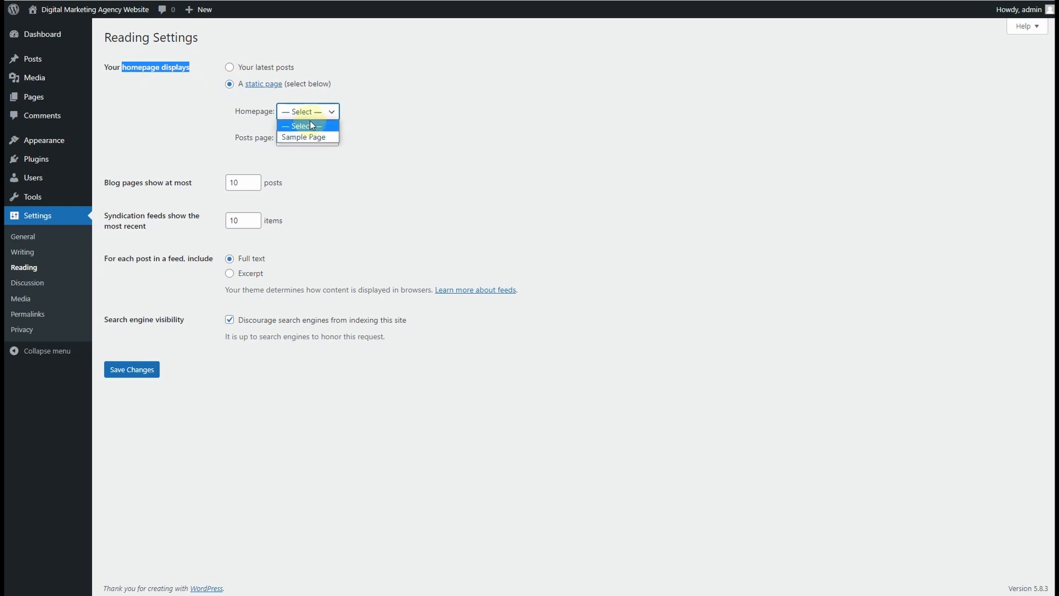
pyautogui.click(317, 113)
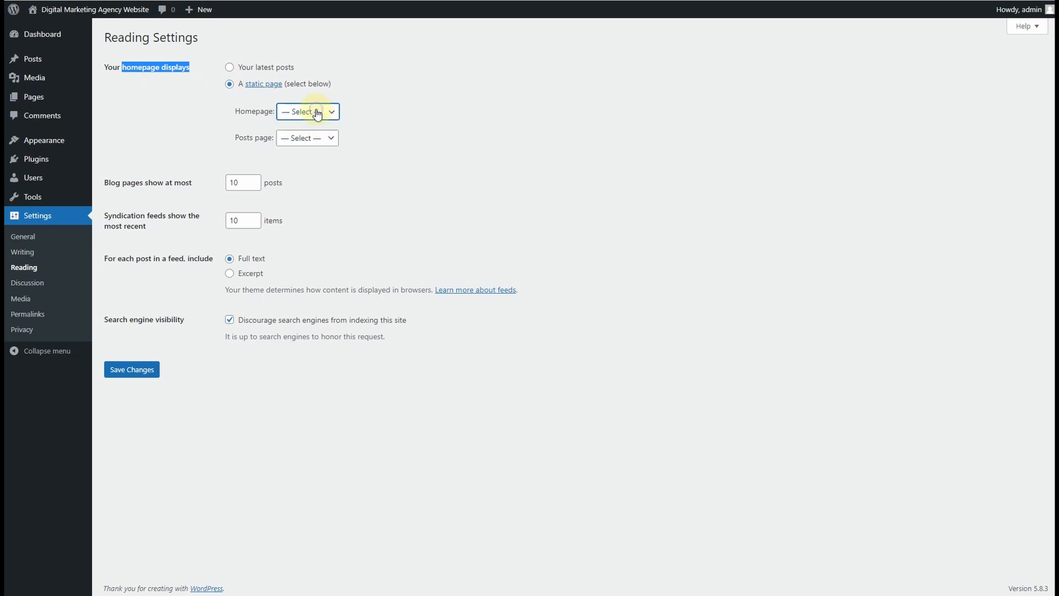
pyautogui.click(214, 101)
pyautogui.click(229, 67)
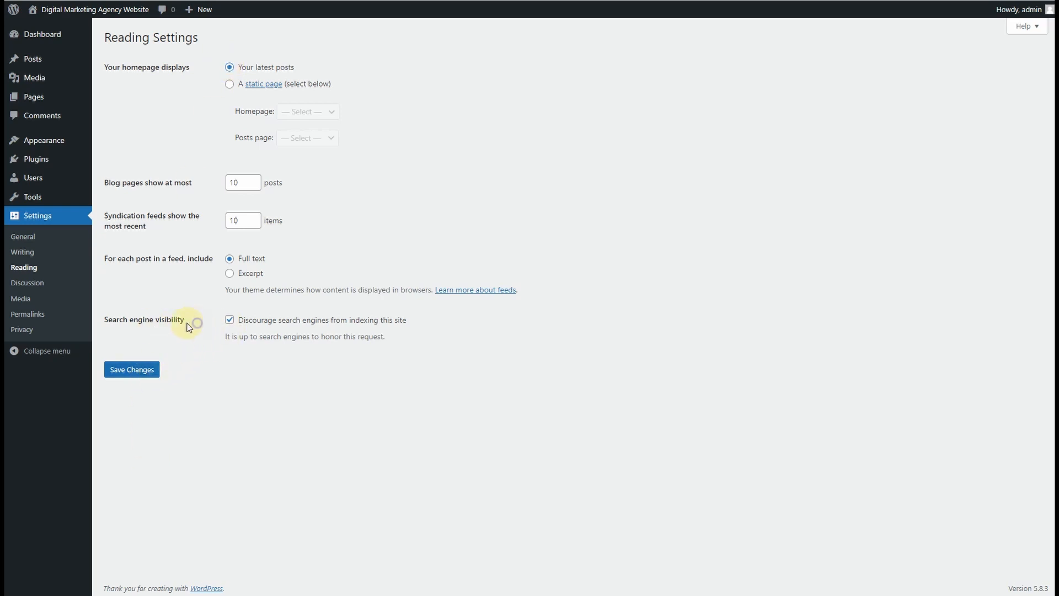
# - Inspect the search engine visibility option, keep search engines discouraged from indexing the site, and save the reading settings
pyautogui.moveTo(188, 323); pyautogui.dragTo(106, 323)
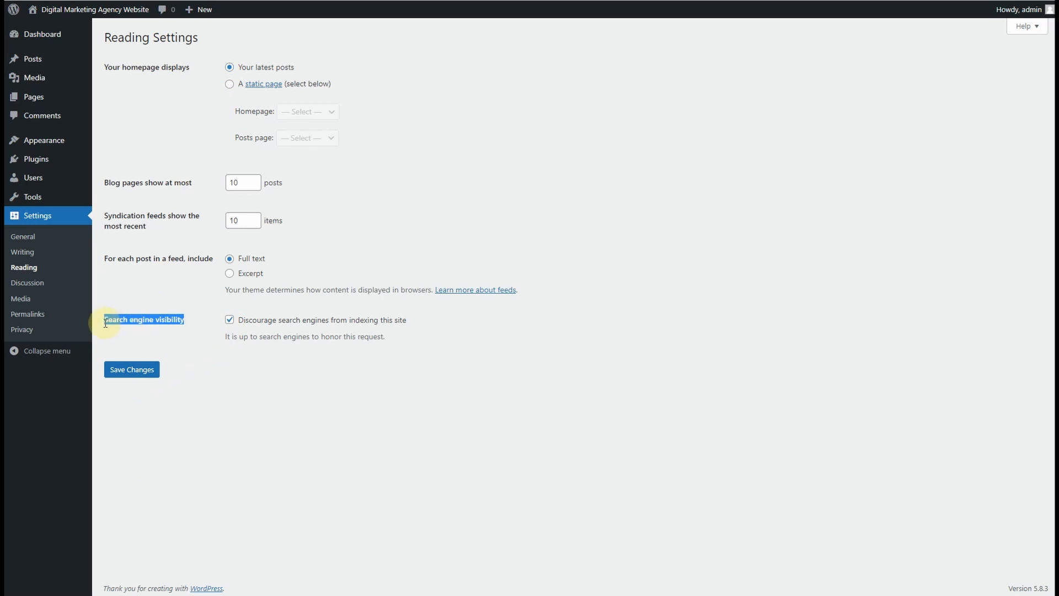
pyautogui.click(218, 324)
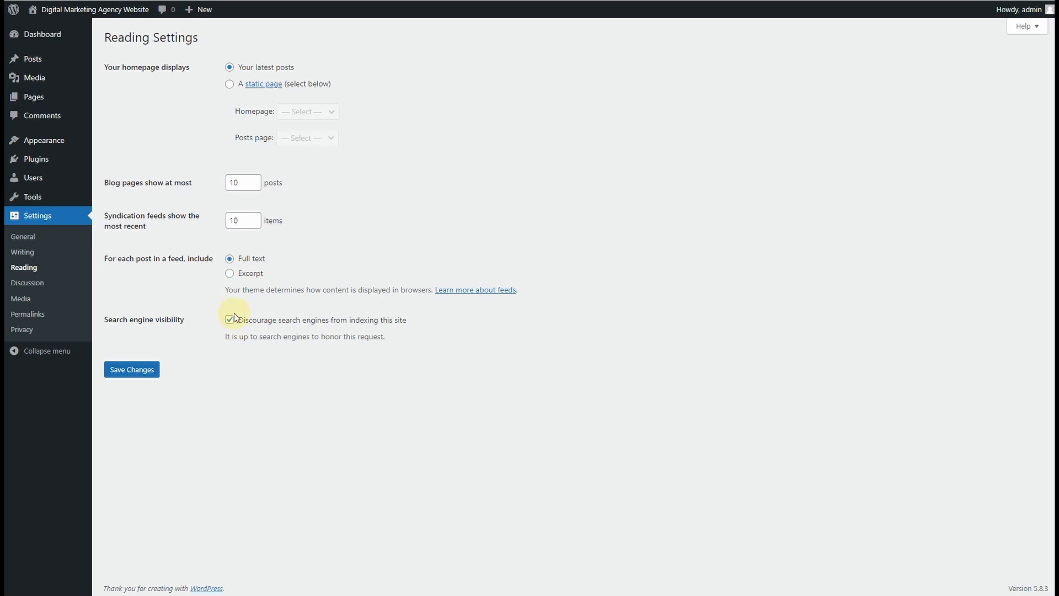
pyautogui.click(141, 370)
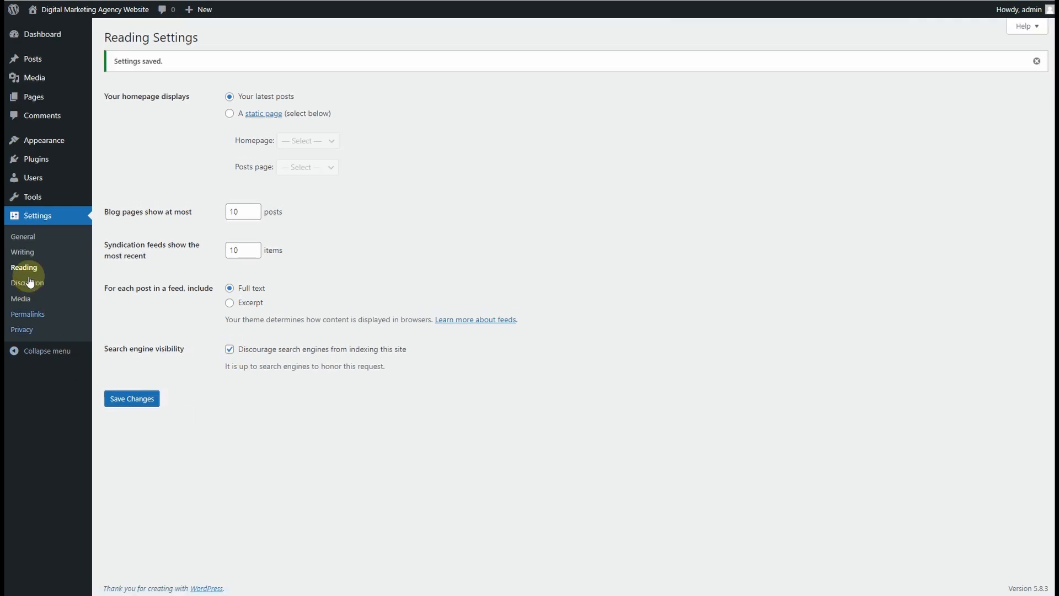
# - Set the site's permalink structure to Post name
pyautogui.click(27, 317)
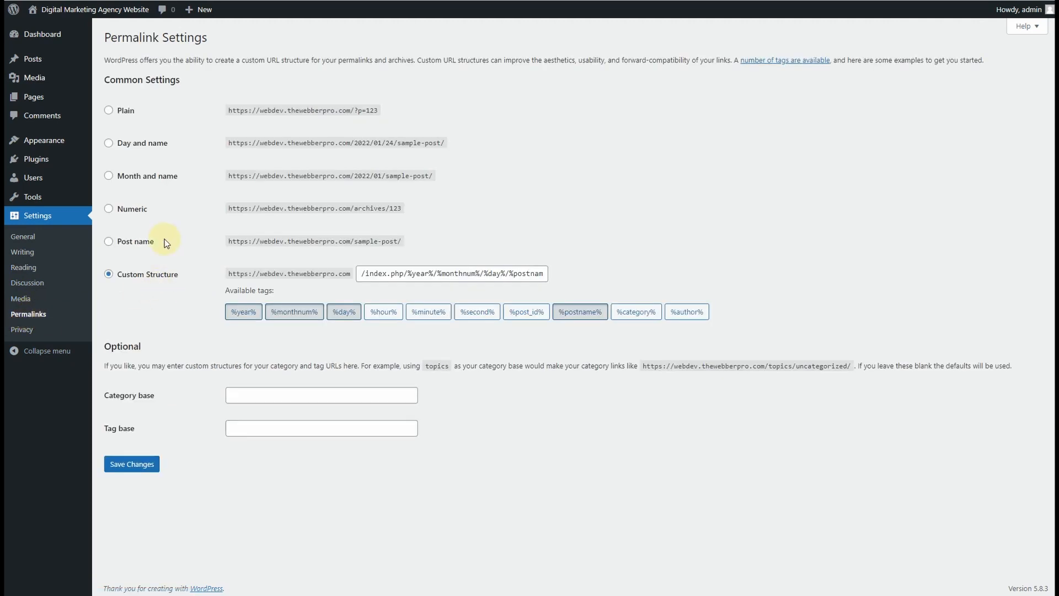
pyautogui.click(131, 243)
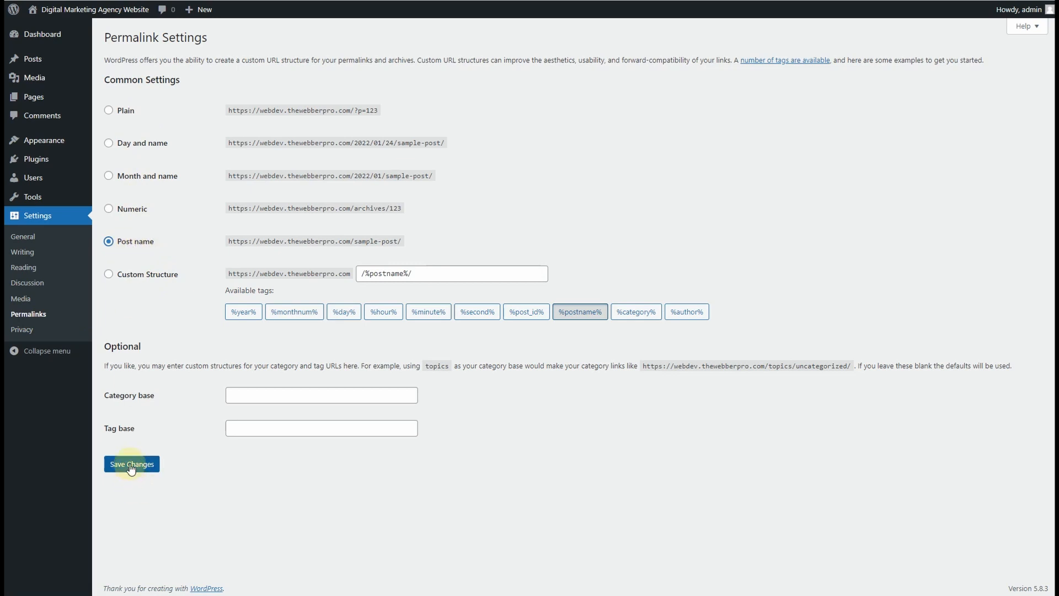
# - Open the installed themes and inspect the name of the current theme
pyautogui.moveTo(55, 141)
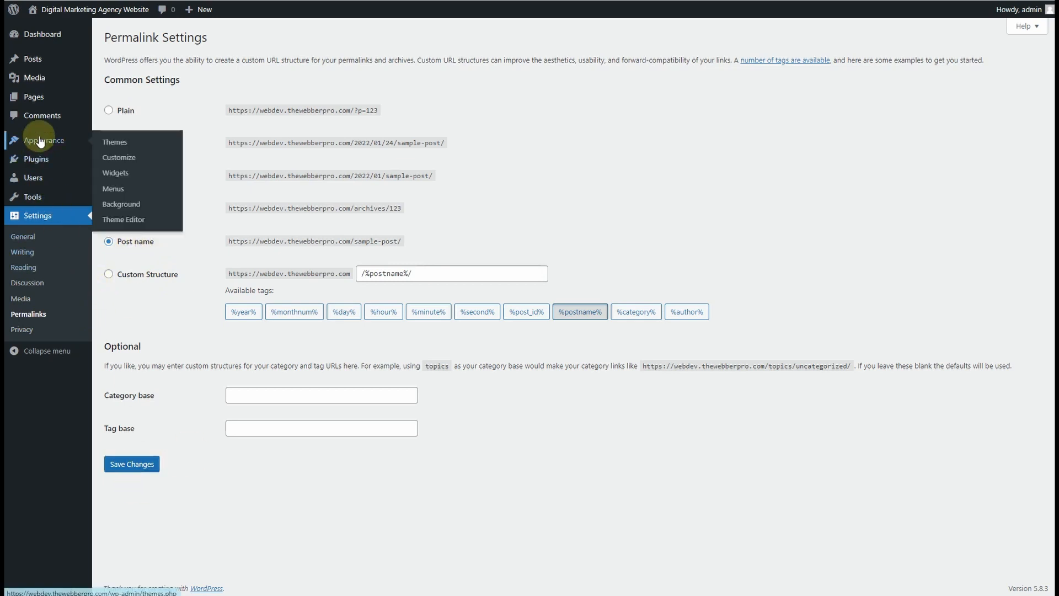
pyautogui.click(119, 145)
pyautogui.click(179, 110)
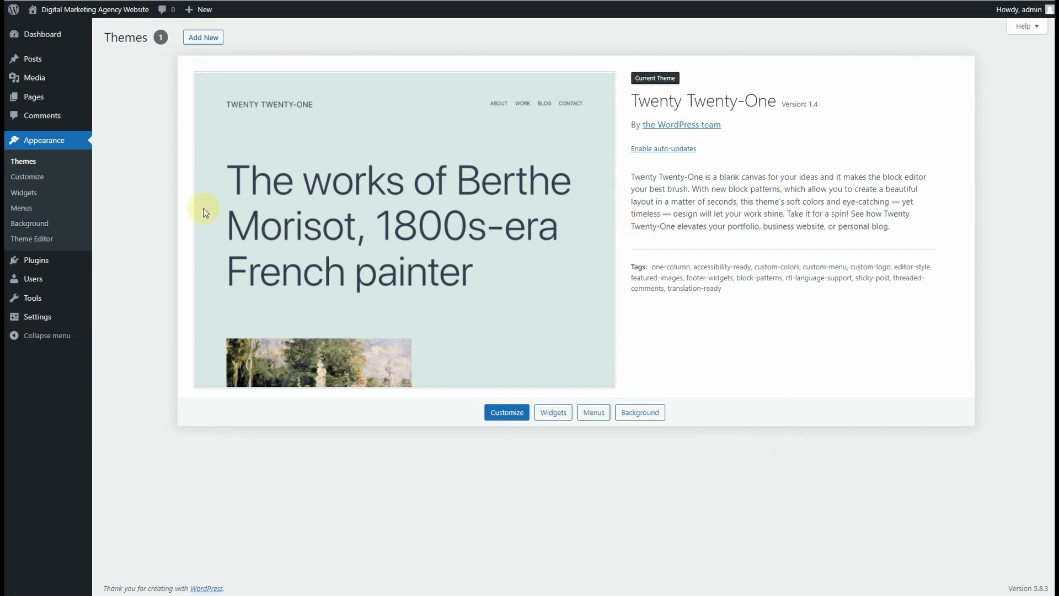
pyautogui.moveTo(777, 104); pyautogui.dragTo(632, 102)
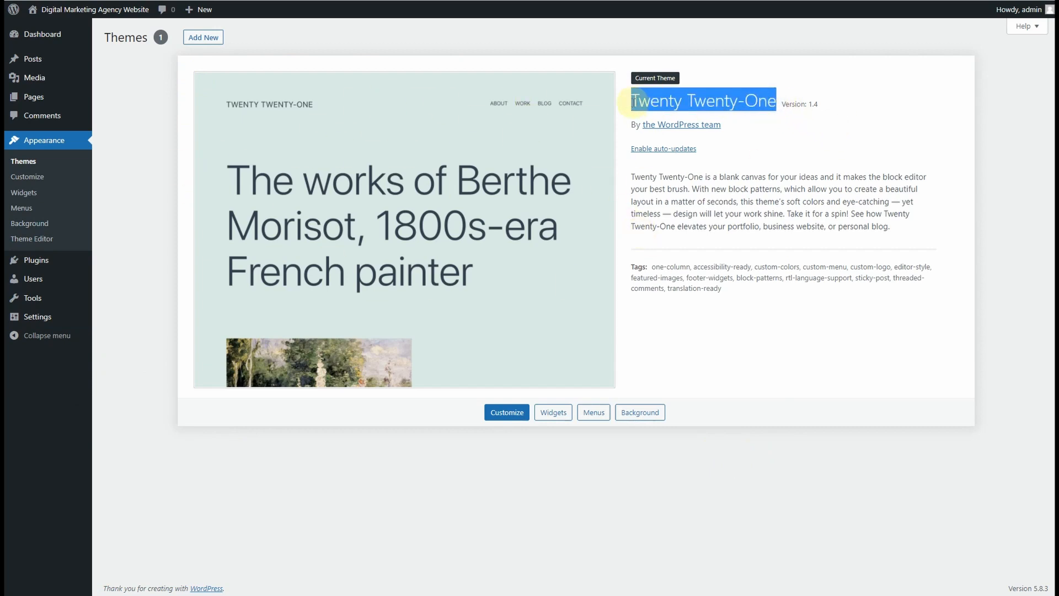
pyautogui.click(346, 45)
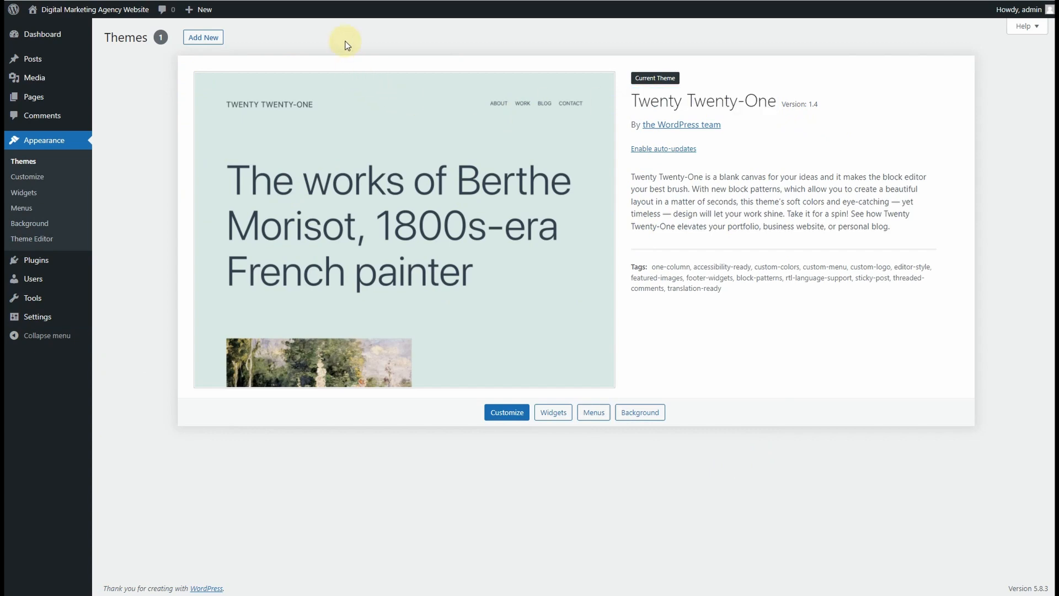
# - Upload the digeco zip archive from the "Create wordpress website for free in 2022" folder as a new theme and install it
pyautogui.click(203, 38)
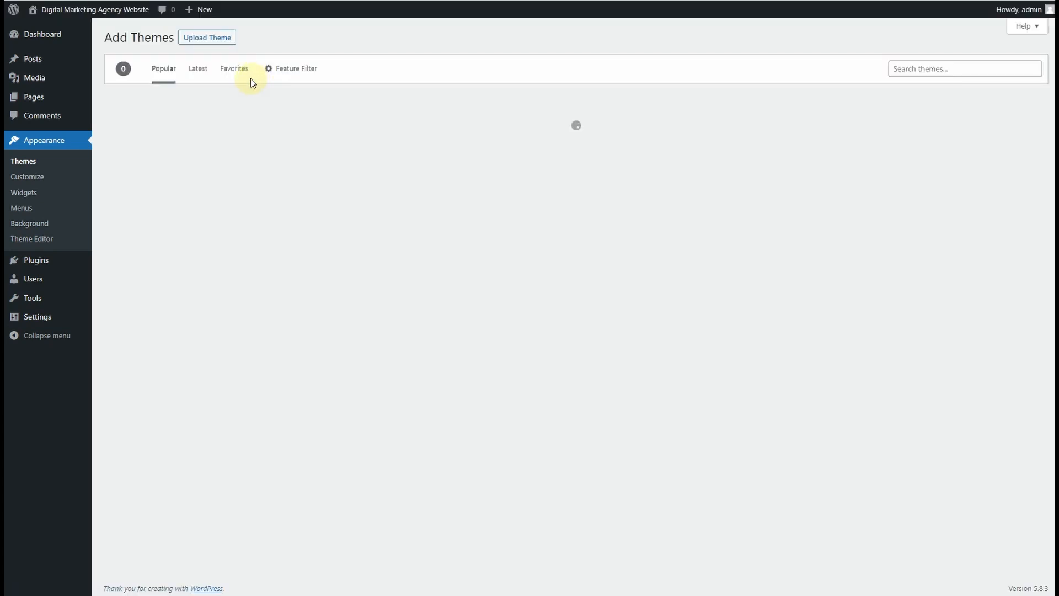
pyautogui.click(212, 37)
pyautogui.click(504, 138)
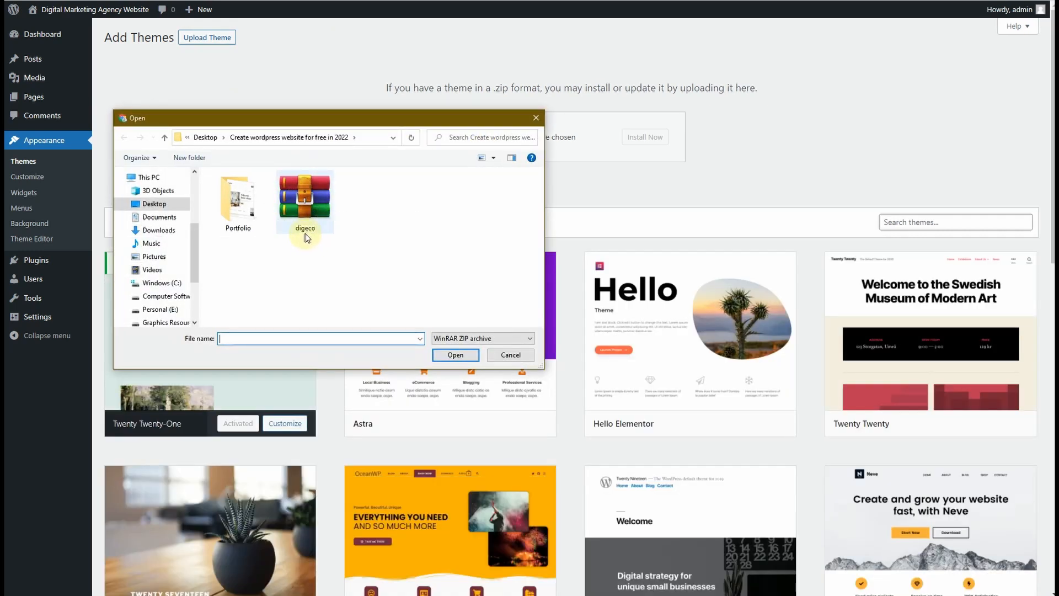
pyautogui.click(319, 201)
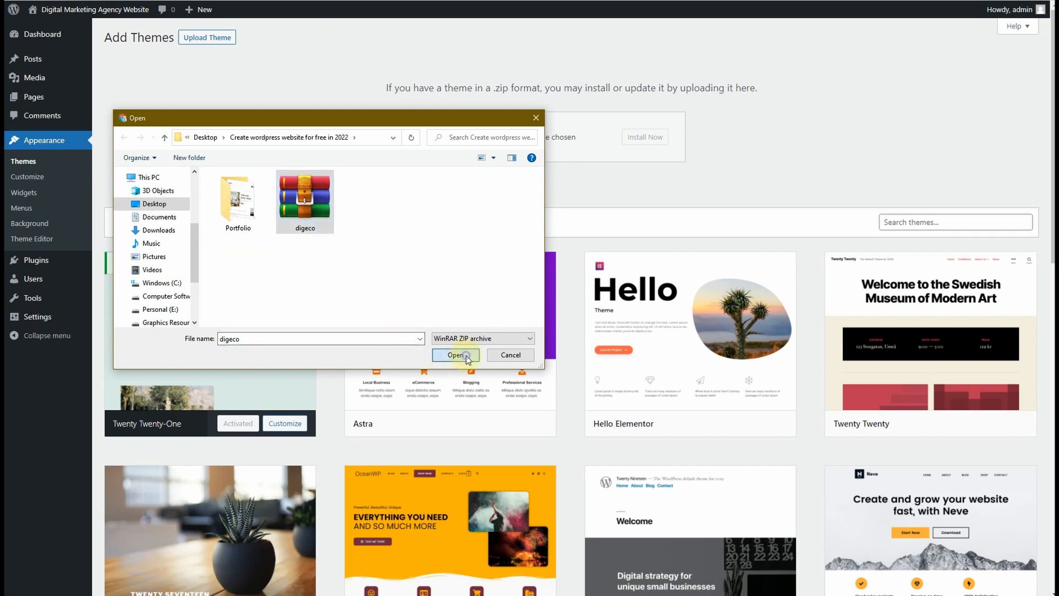
pyautogui.click(456, 355)
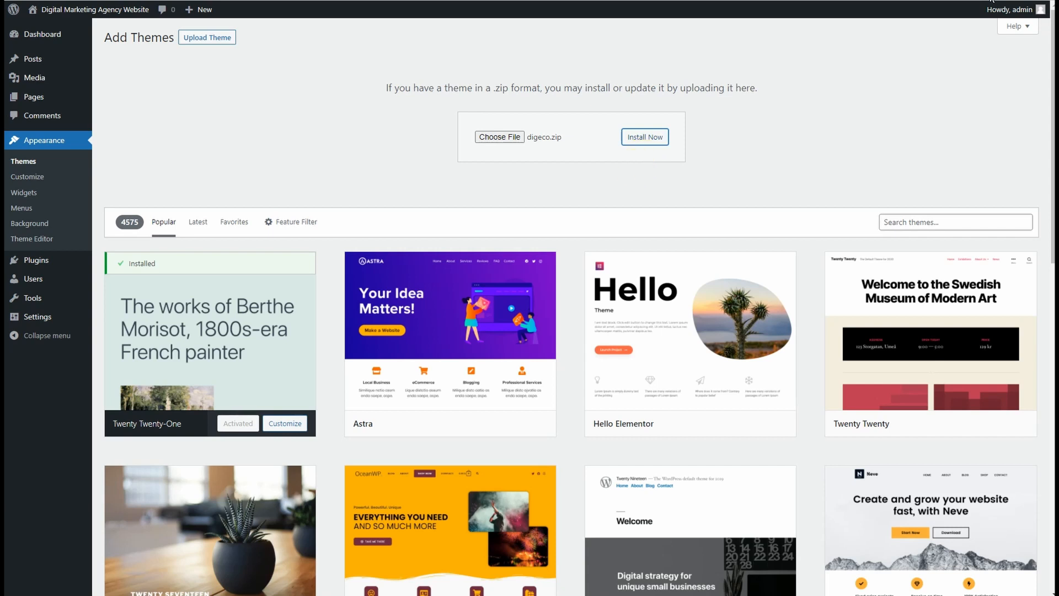
pyautogui.click(645, 137)
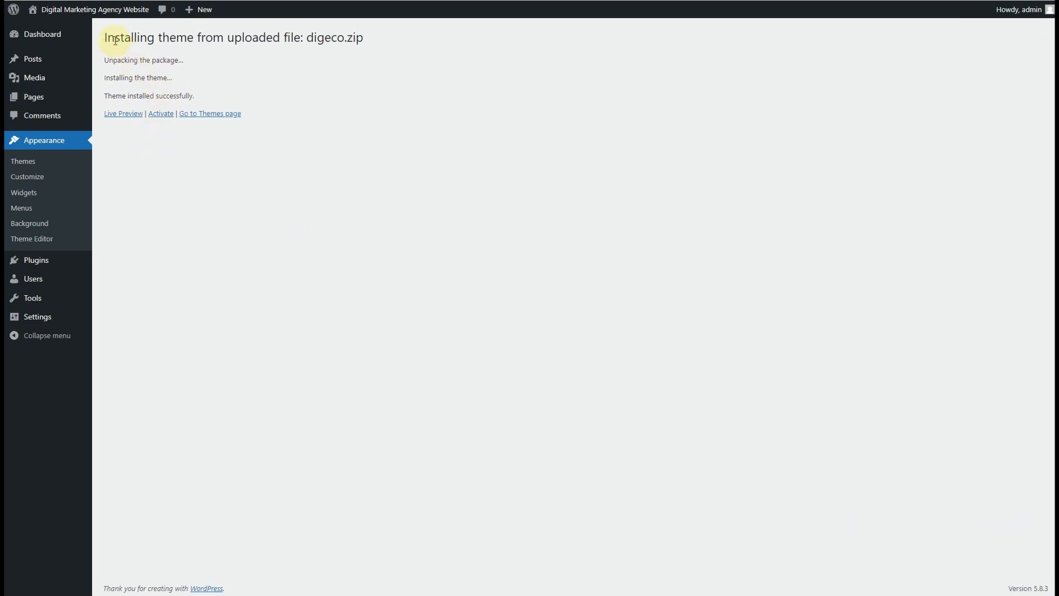
# - Check the installation report and activate the uploaded Digeco theme
pyautogui.moveTo(115, 40); pyautogui.dragTo(203, 91)
pyautogui.click(270, 95)
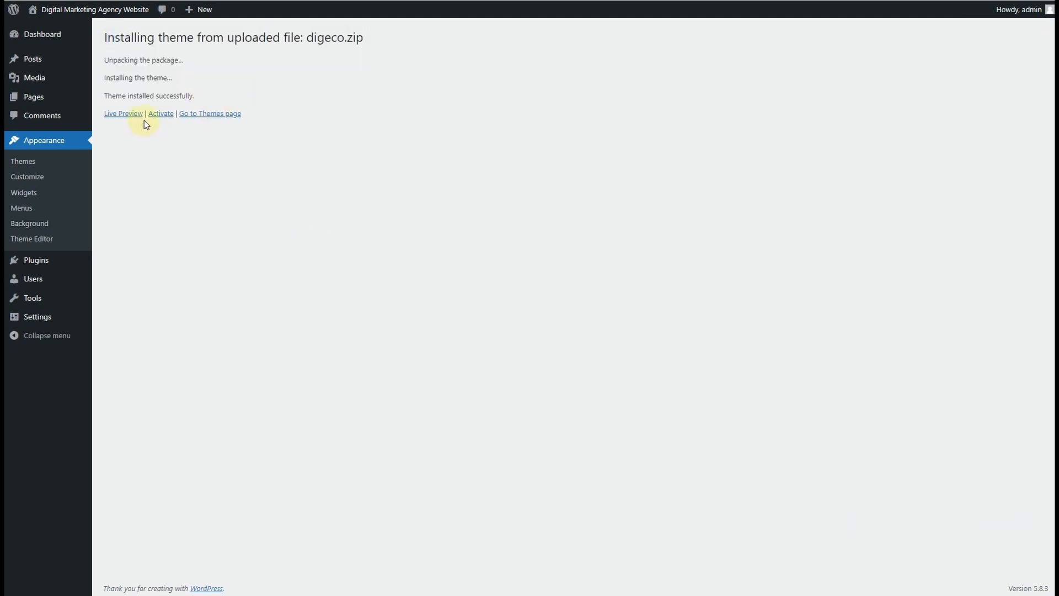
pyautogui.click(161, 117)
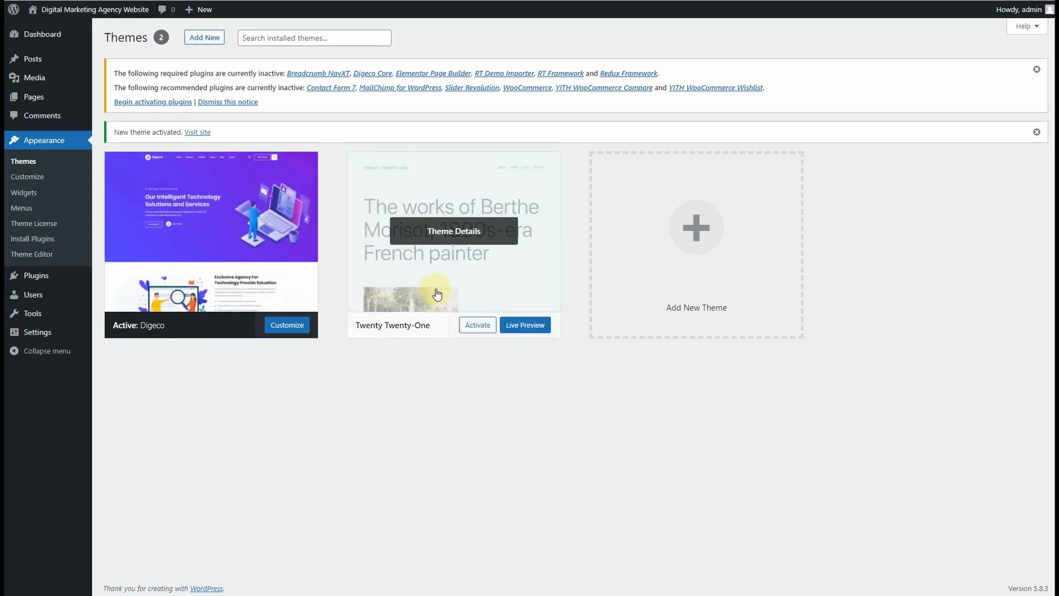
# - Delete the inactive Twenty Twenty-One theme from the installed themes and confirm the deletion
pyautogui.click(435, 292)
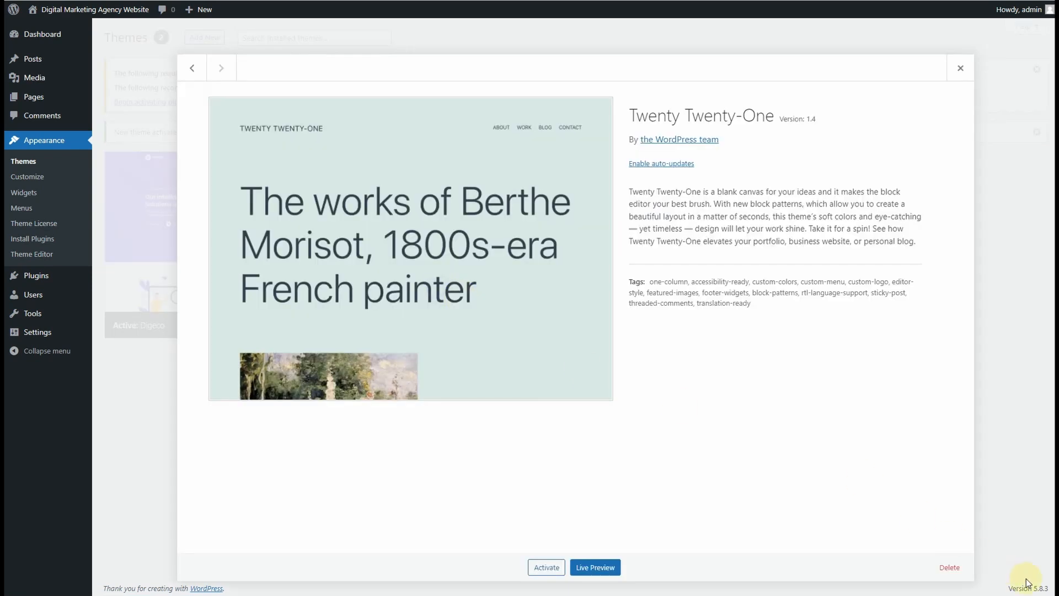
pyautogui.click(950, 567)
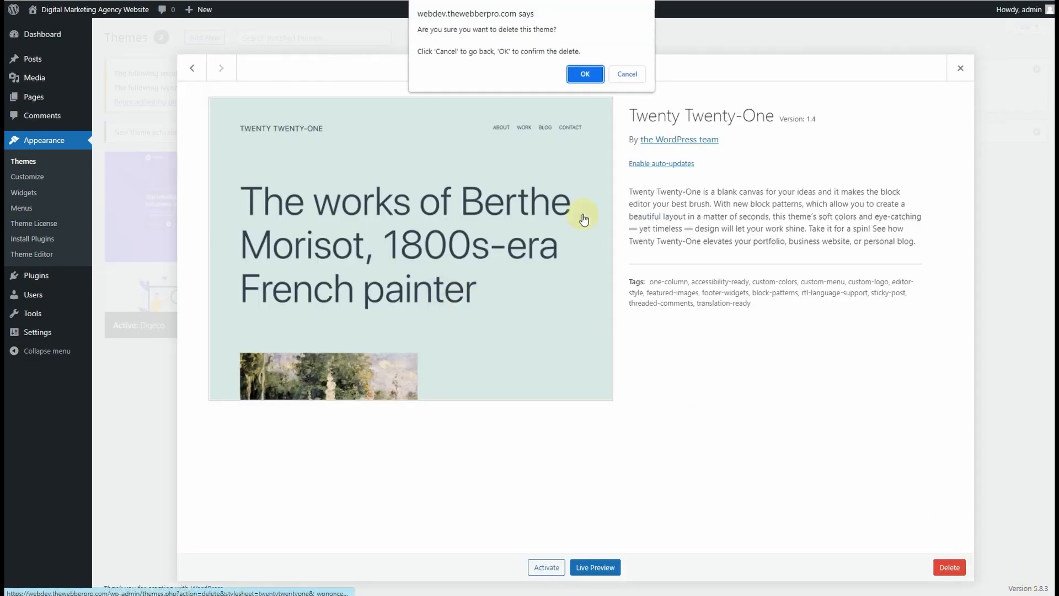
pyautogui.click(589, 76)
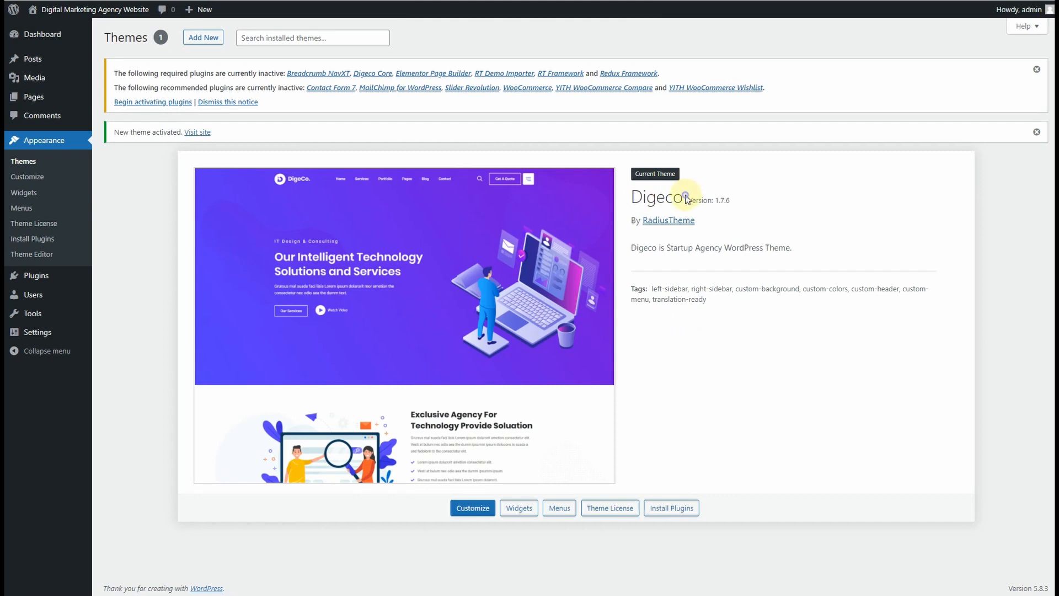
# - Inspect the name and author of the active Digeco theme and dismiss the theme activation notice
pyautogui.moveTo(686, 195); pyautogui.dragTo(632, 198)
pyautogui.moveTo(695, 220); pyautogui.dragTo(659, 220)
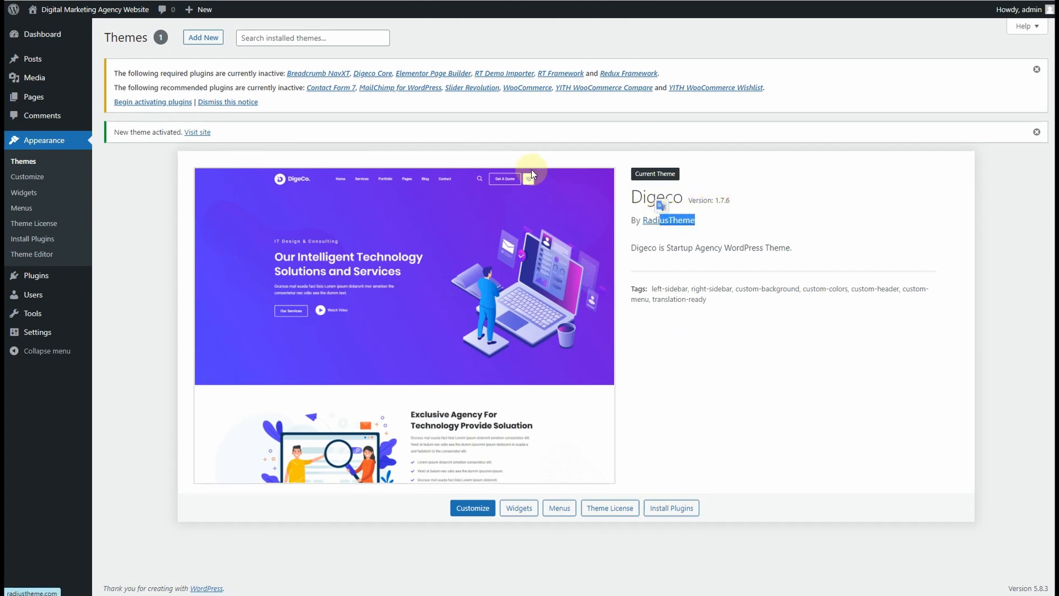
pyautogui.click(808, 180)
pyautogui.click(1039, 132)
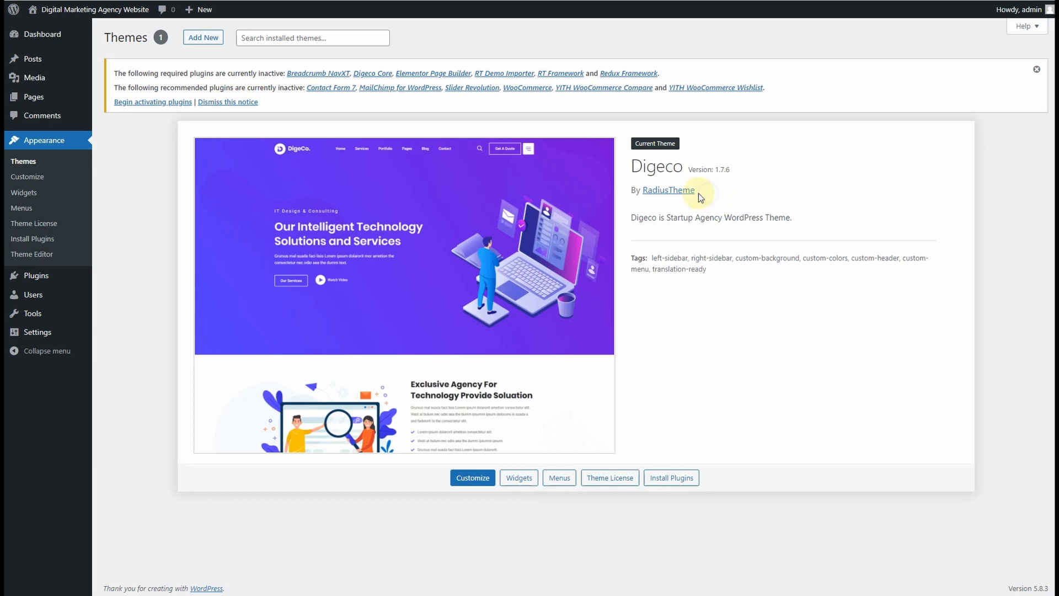
pyautogui.moveTo(697, 192); pyautogui.dragTo(643, 194)
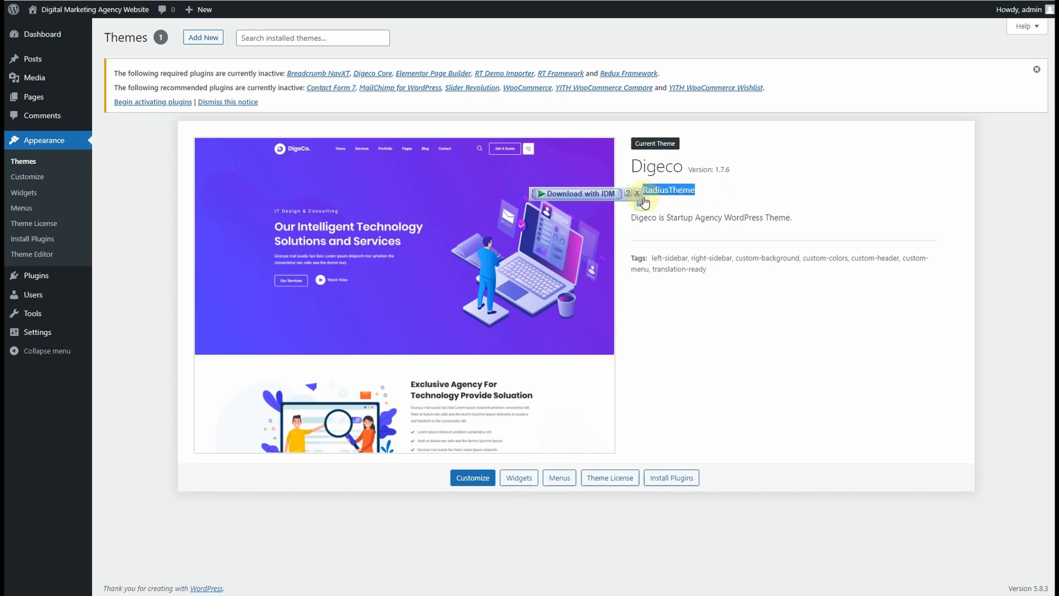
pyautogui.click(638, 192)
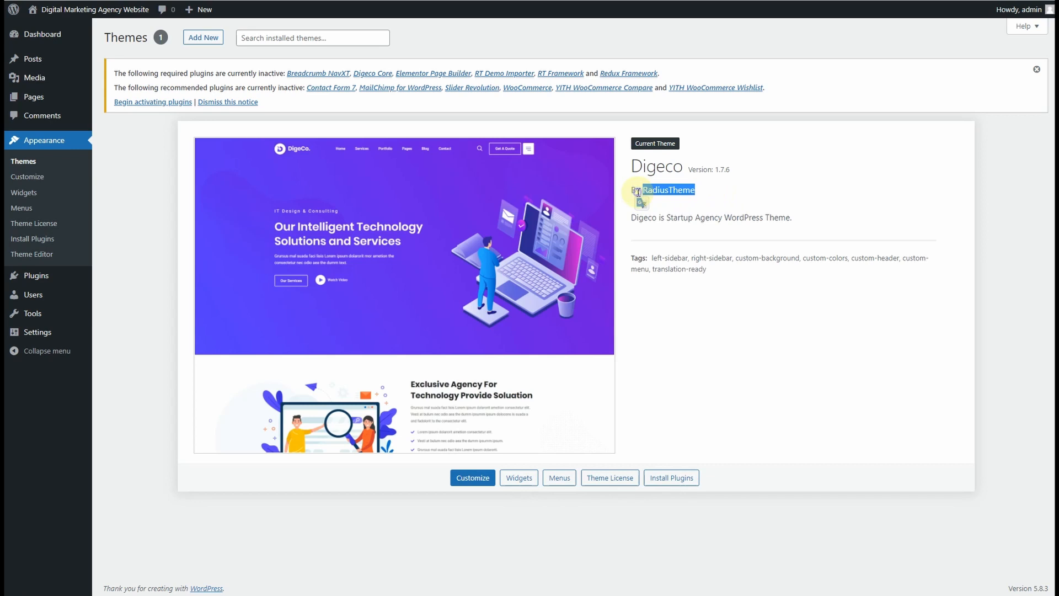
pyautogui.click(134, 192)
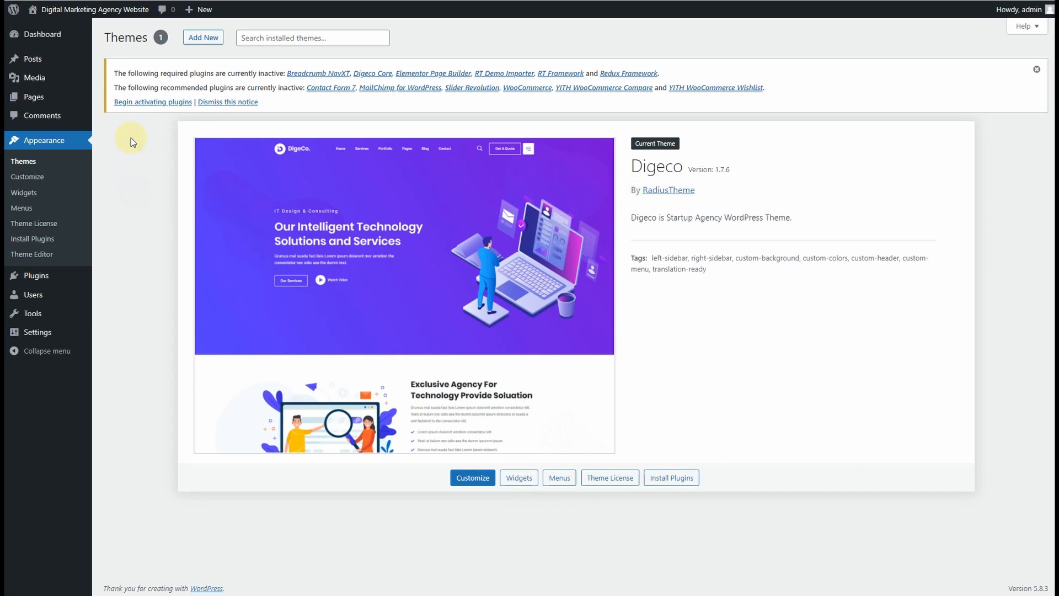
# - Bulk-activate all of the Digeco theme's required and recommended plugins and check the activation report
pyautogui.click(133, 103)
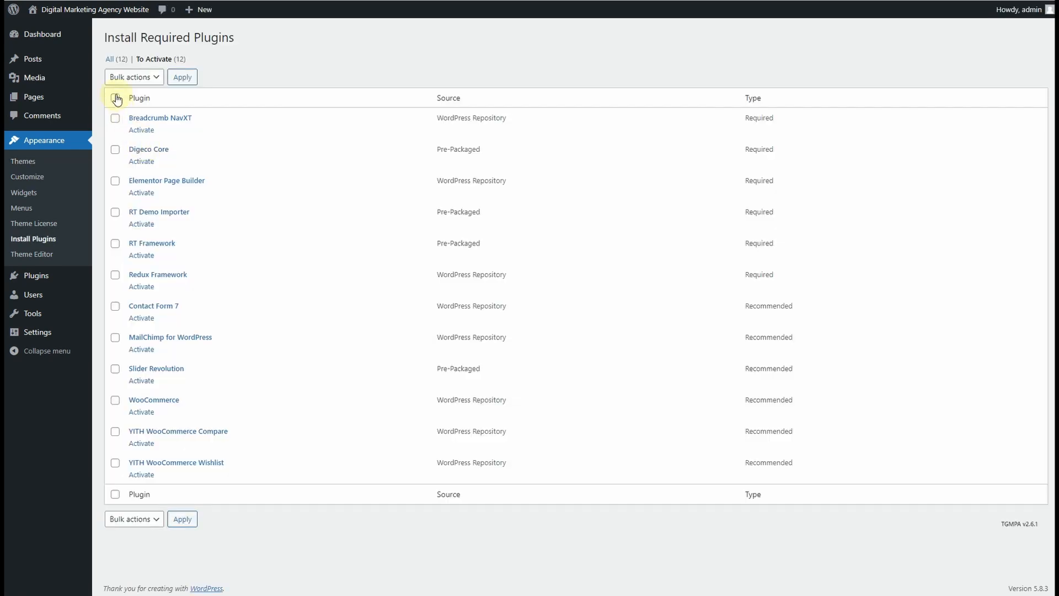
pyautogui.click(115, 98)
pyautogui.click(131, 79)
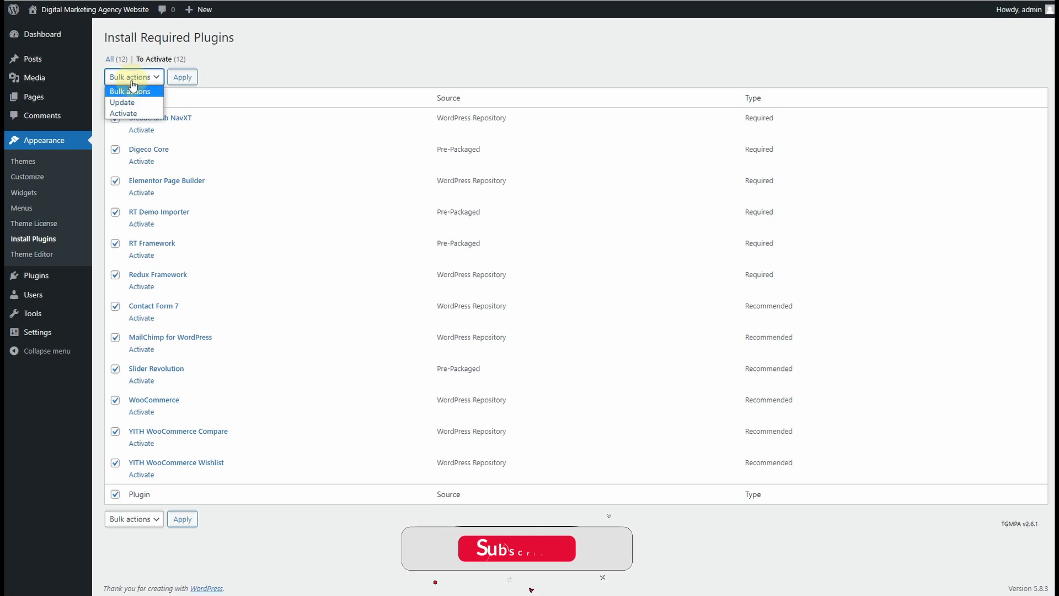
pyautogui.click(133, 114)
pyautogui.click(183, 79)
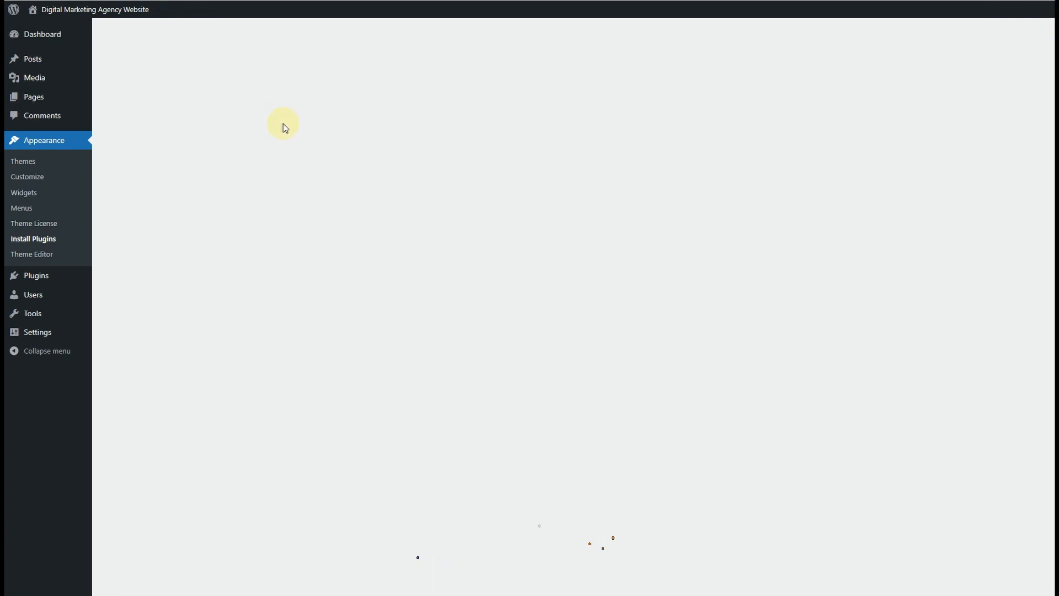
pyautogui.moveTo(163, 61); pyautogui.dragTo(270, 65)
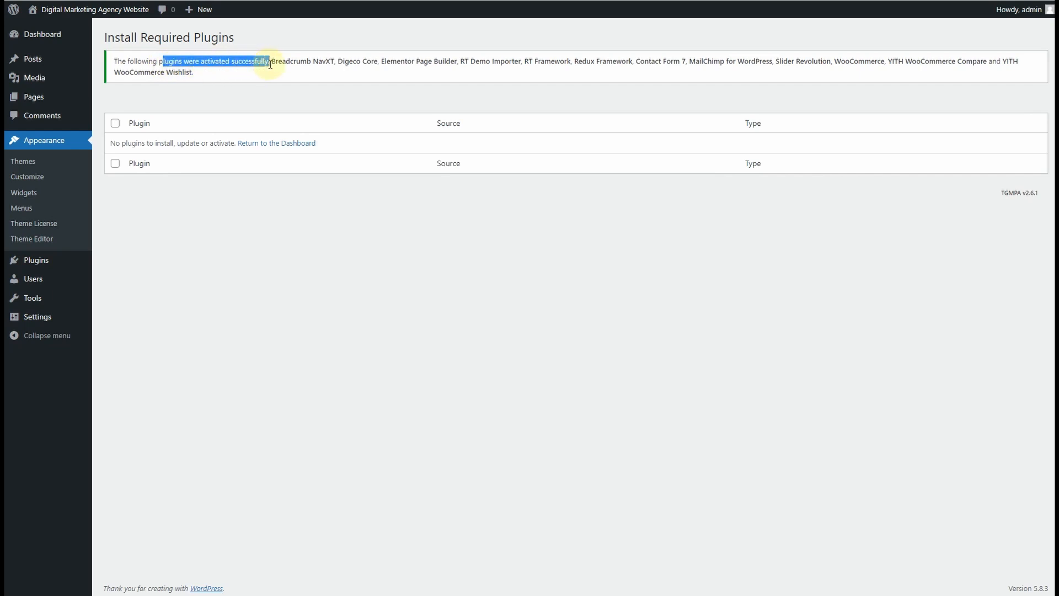
pyautogui.doubleClick(354, 62)
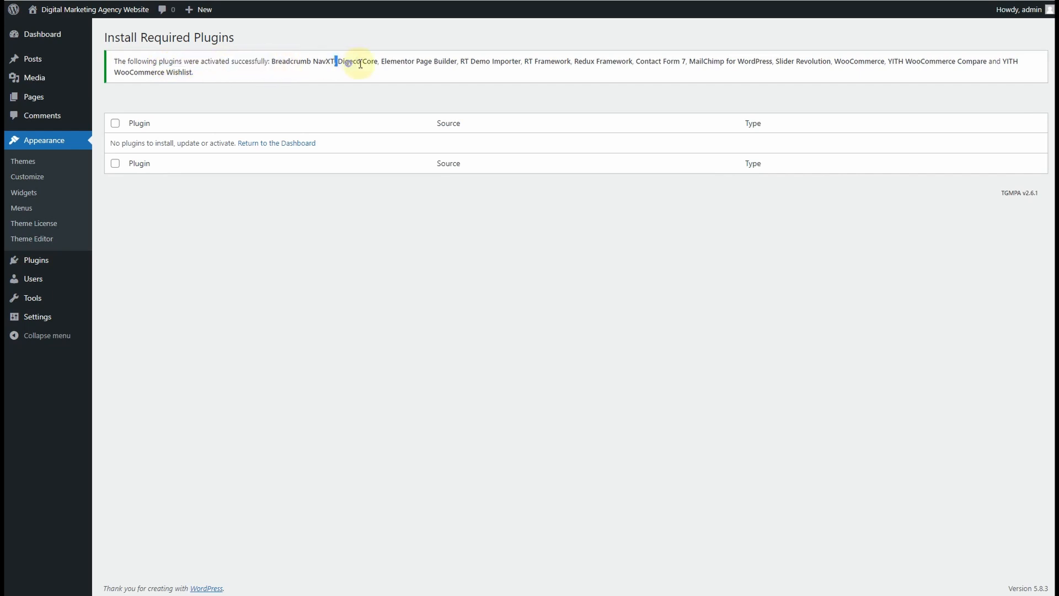
pyautogui.click(254, 93)
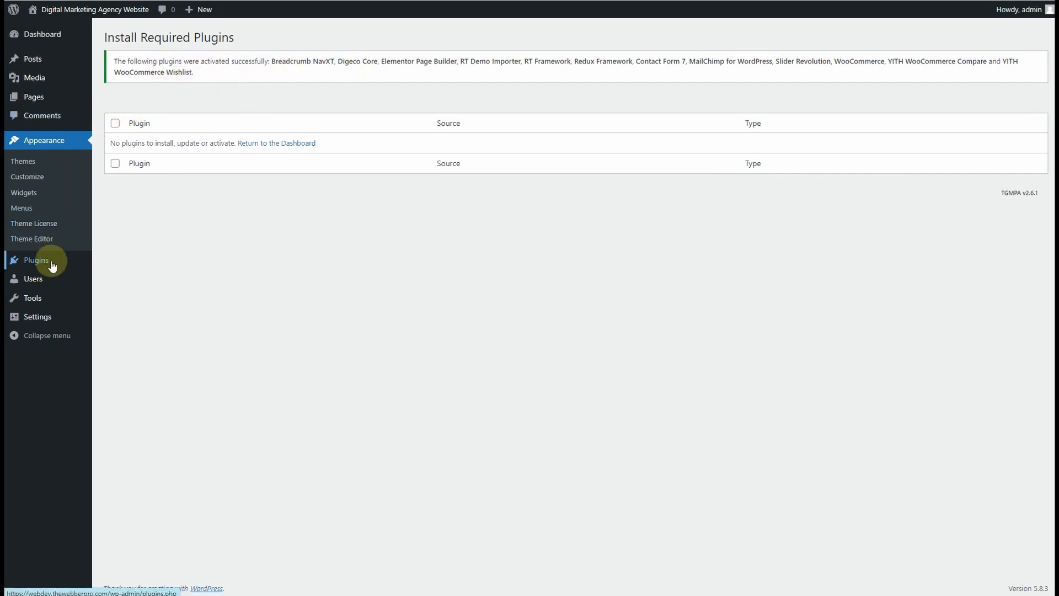
# - Open the installed plugins, dismiss the Redux registration banner and activate Elementor Pro
pyautogui.moveTo(51, 267)
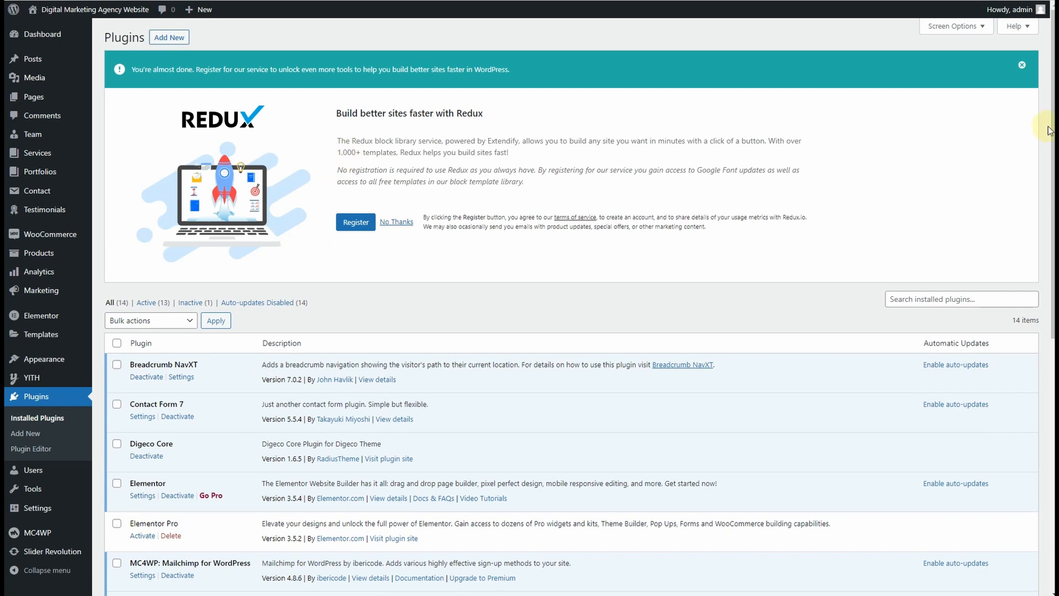
pyautogui.click(1022, 64)
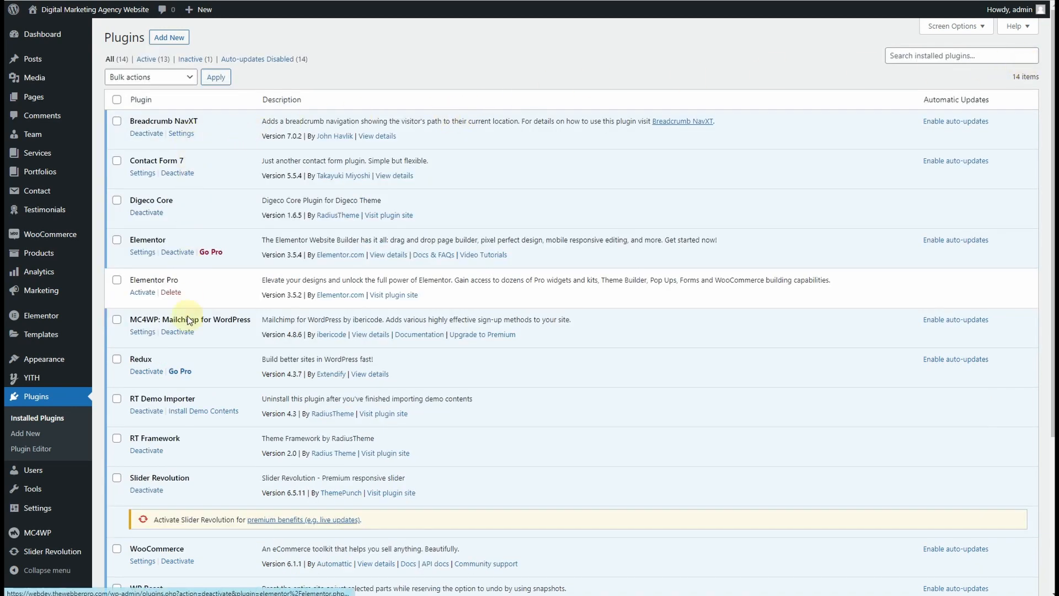
pyautogui.scroll(-4, 188, 320)
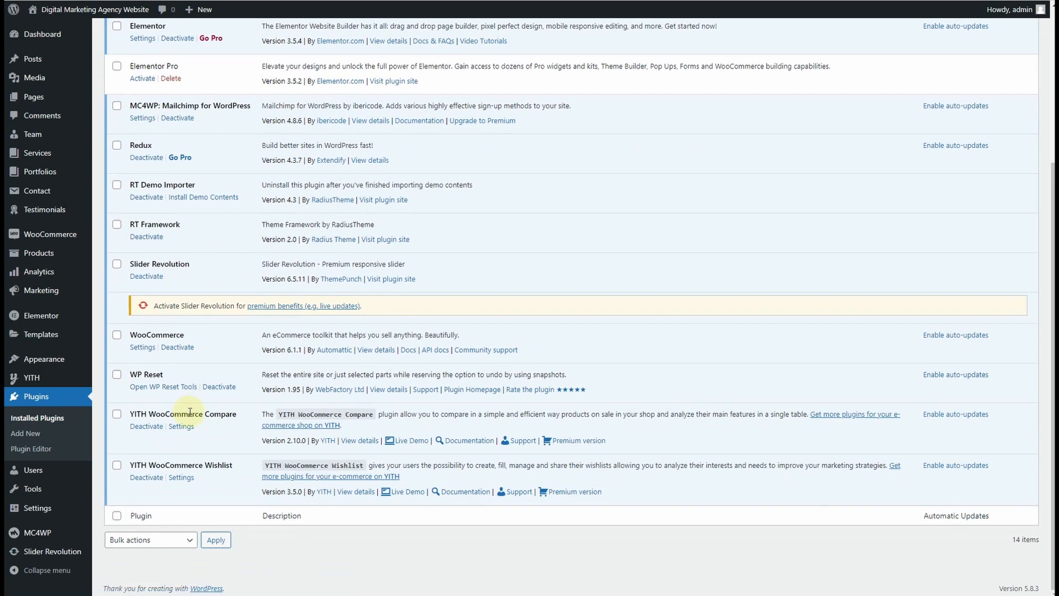
pyautogui.scroll(4, 187, 414)
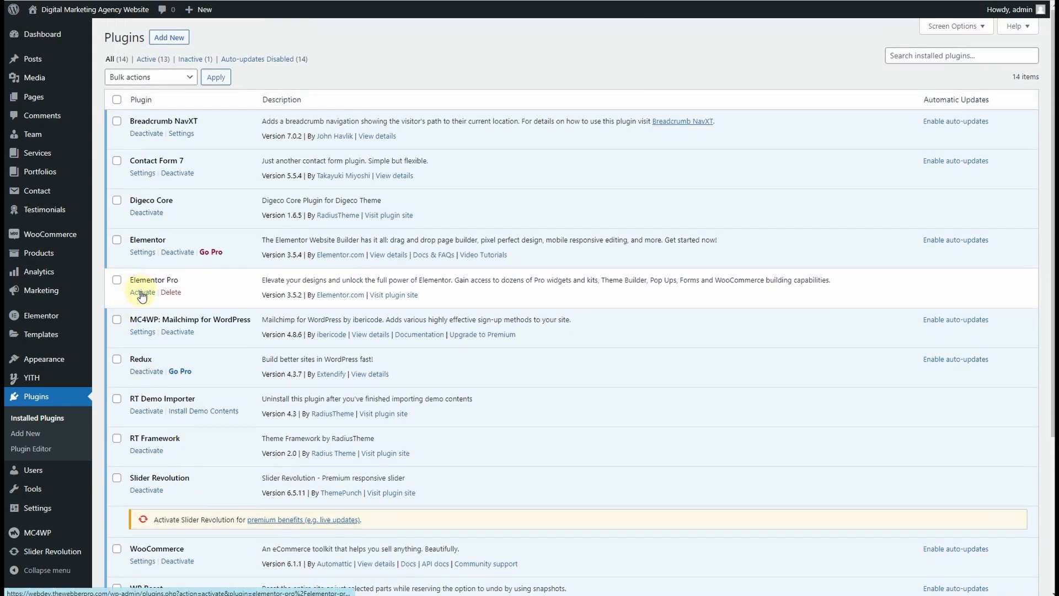
pyautogui.click(142, 294)
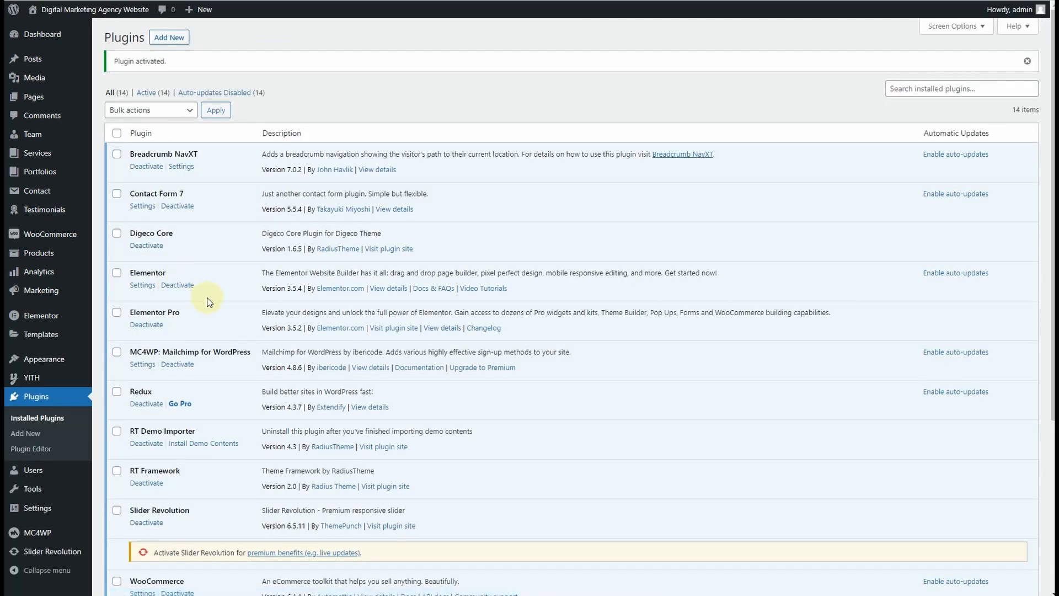
# - Dismiss the plugin activation notice and review the full list of installed plugins
pyautogui.scroll(-1, 221, 322)
pyautogui.scroll(-4, 221, 321)
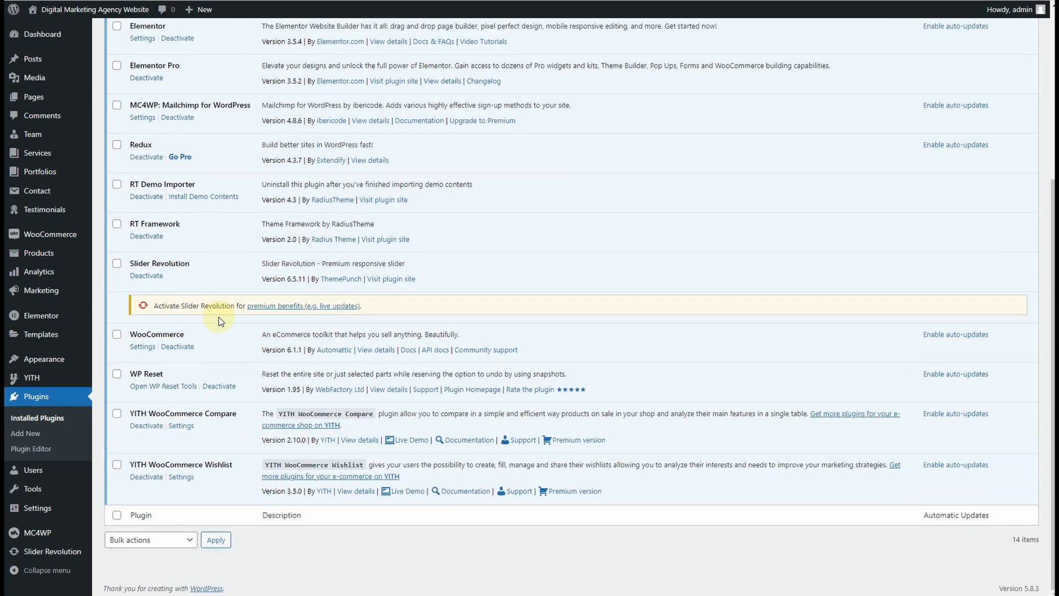
pyautogui.scroll(5, 220, 322)
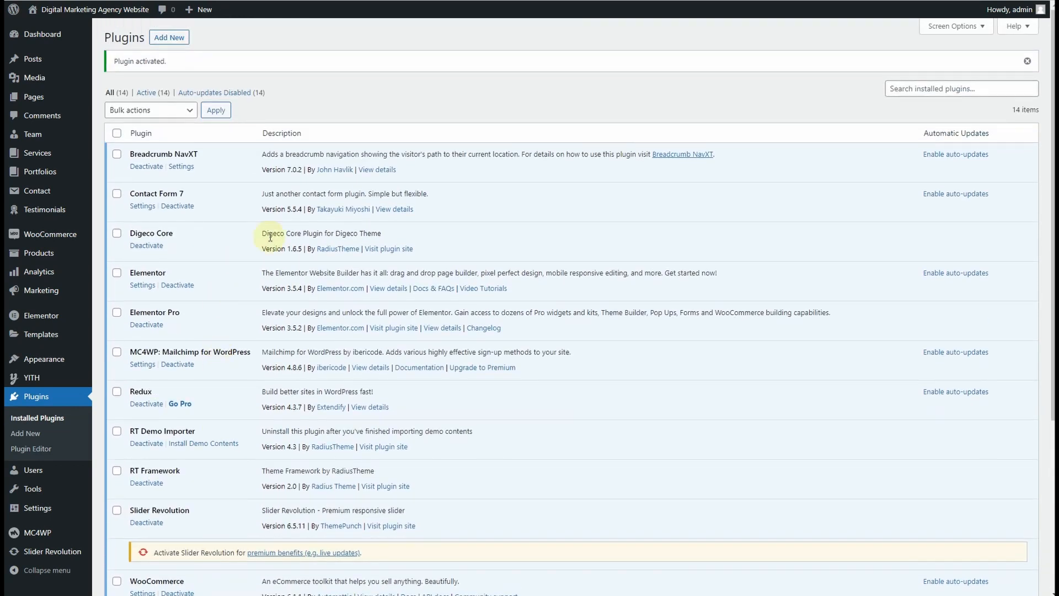
pyautogui.click(1028, 61)
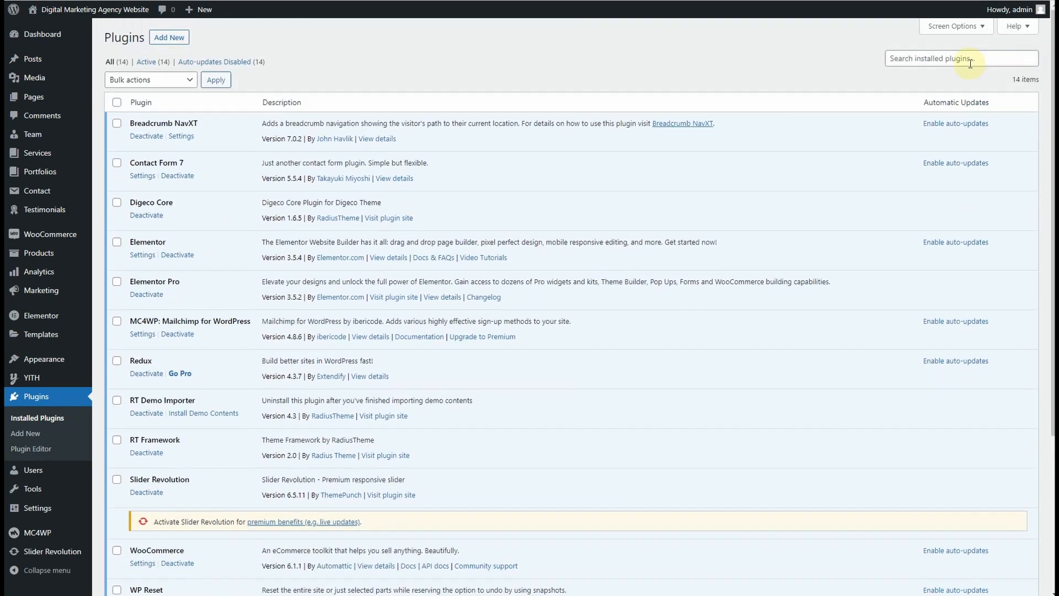
pyautogui.scroll(-4, 456, 115)
pyautogui.scroll(4, 456, 115)
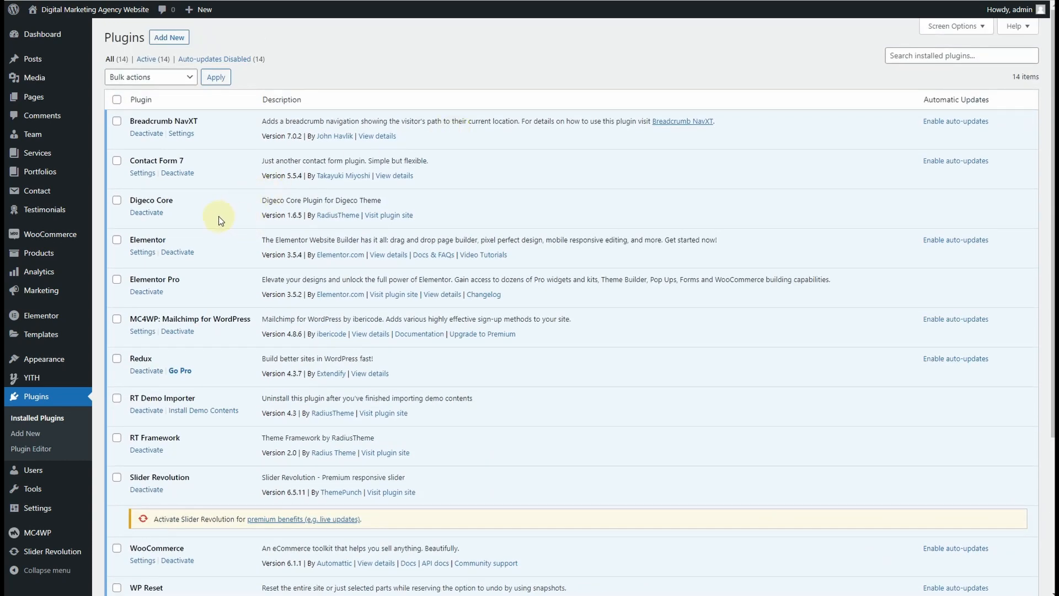
pyautogui.scroll(-4, 213, 216)
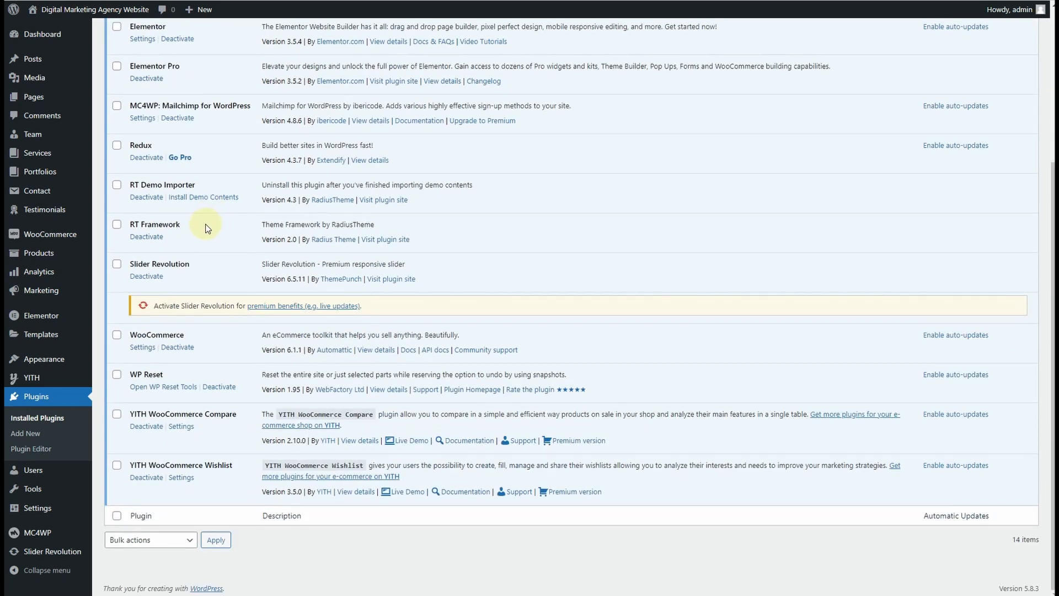
pyautogui.scroll(4, 206, 228)
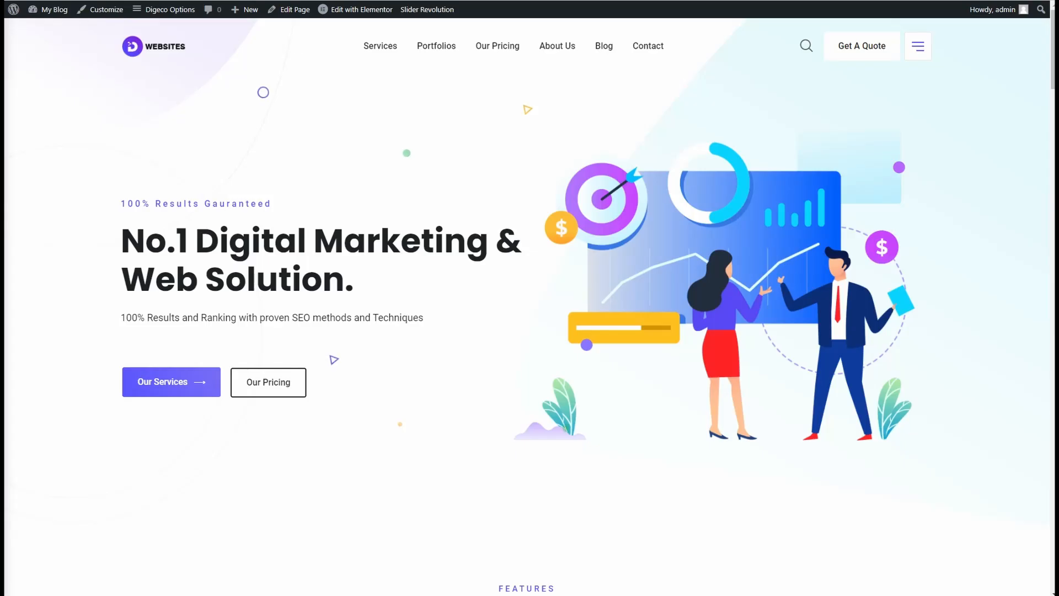
# - Look through the example agency website's home page, from the hero banner down past the services section
pyautogui.scroll(-7, 596, 255)
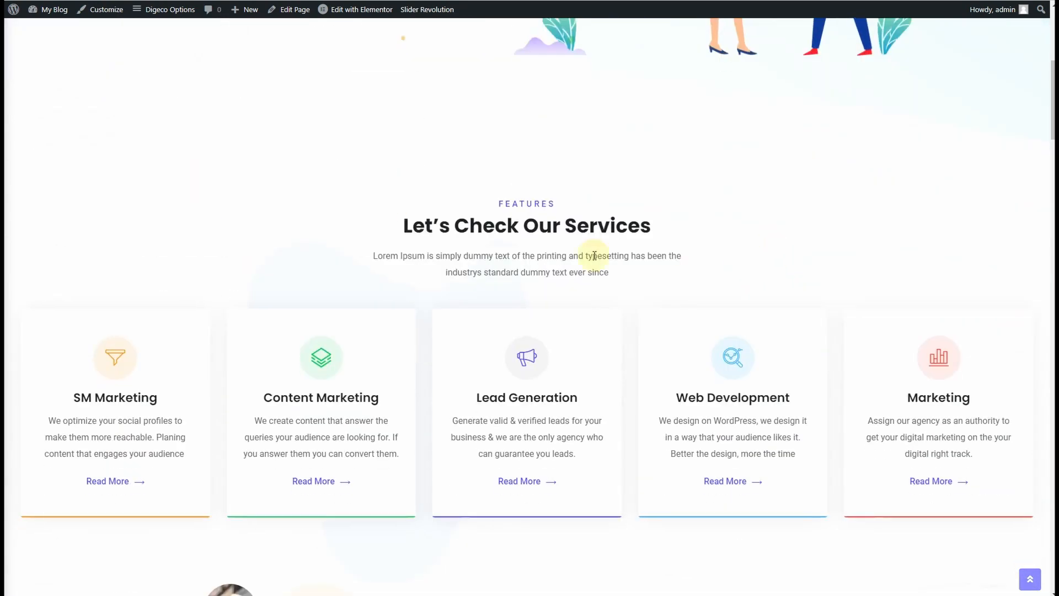
pyautogui.scroll(-6, 312, 256)
pyautogui.scroll(-10, 579, 314)
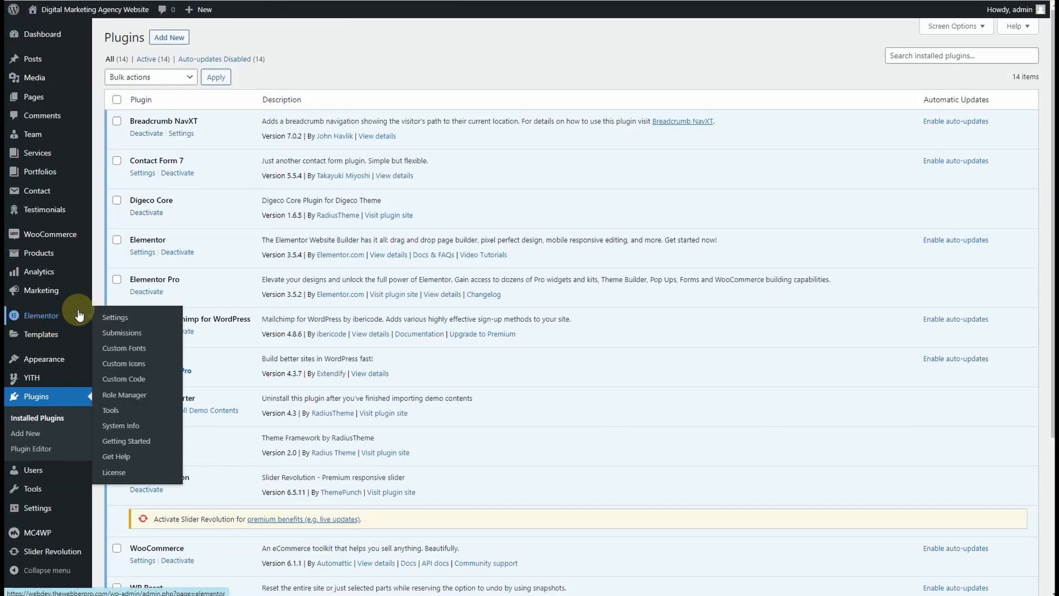
# - Move all existing pages of the Digital Marketing Agency Website to the trash and dismiss the notice
pyautogui.moveTo(44, 238)
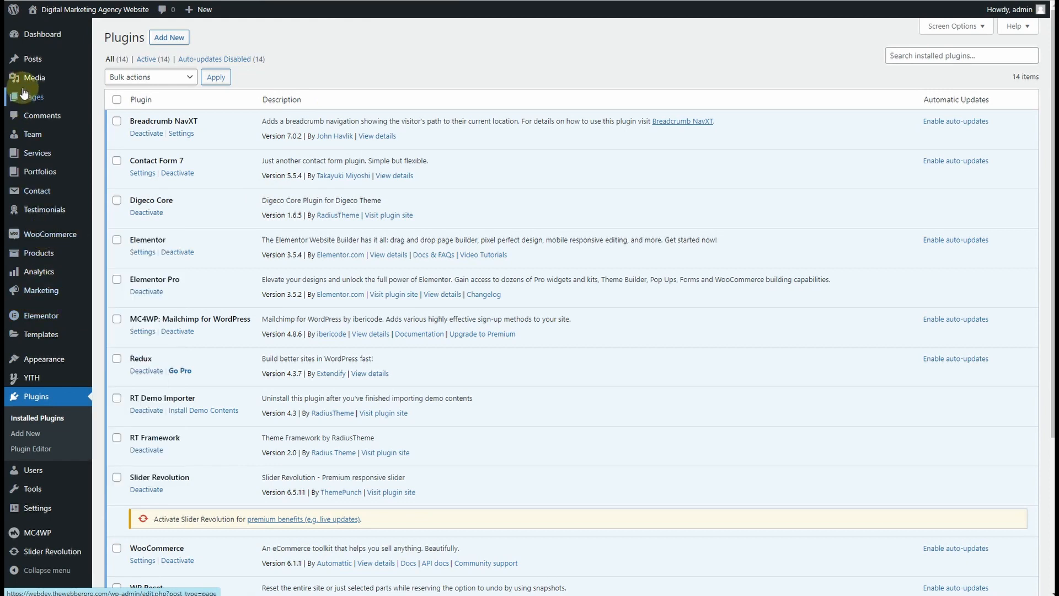
pyautogui.moveTo(32, 99)
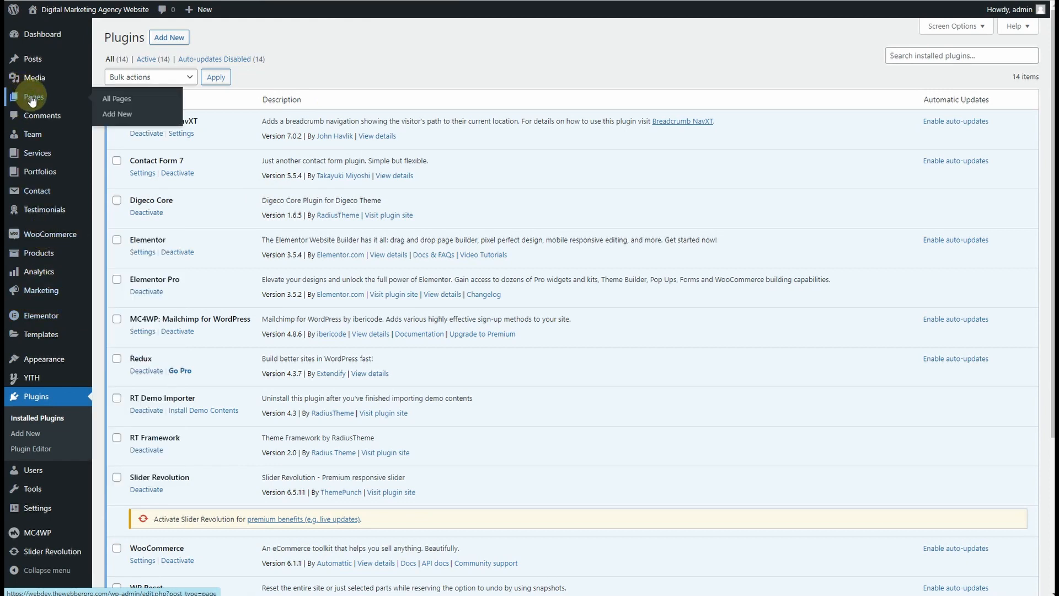
pyautogui.click(31, 99)
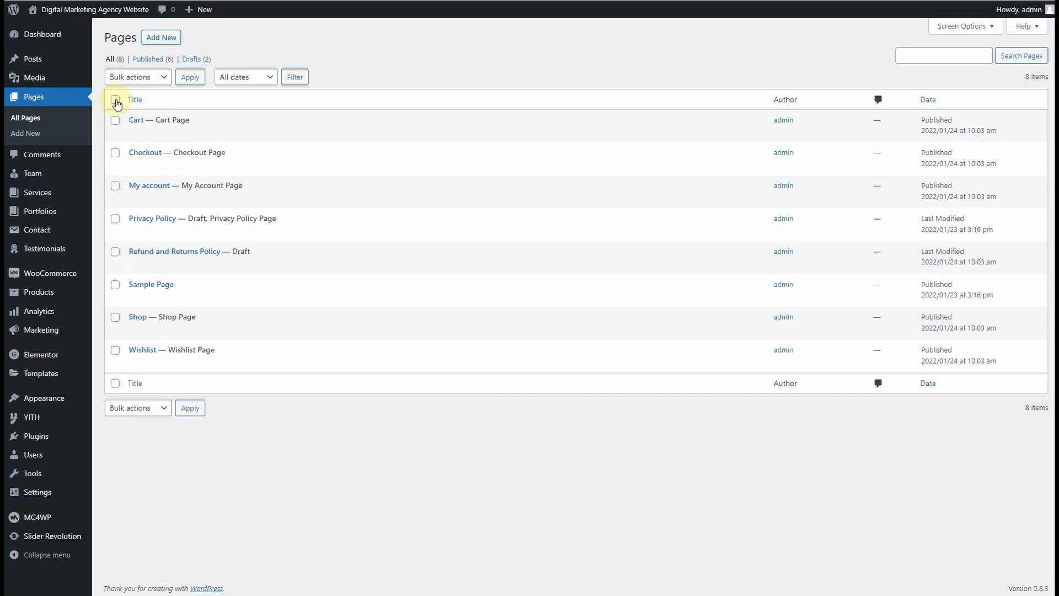
pyautogui.click(134, 77)
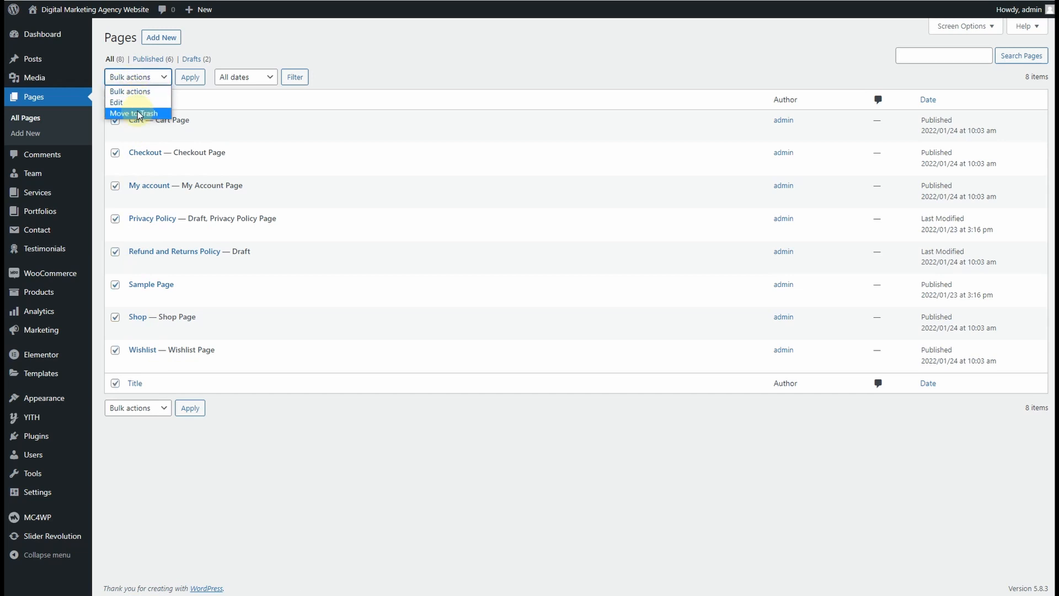
pyautogui.click(138, 113)
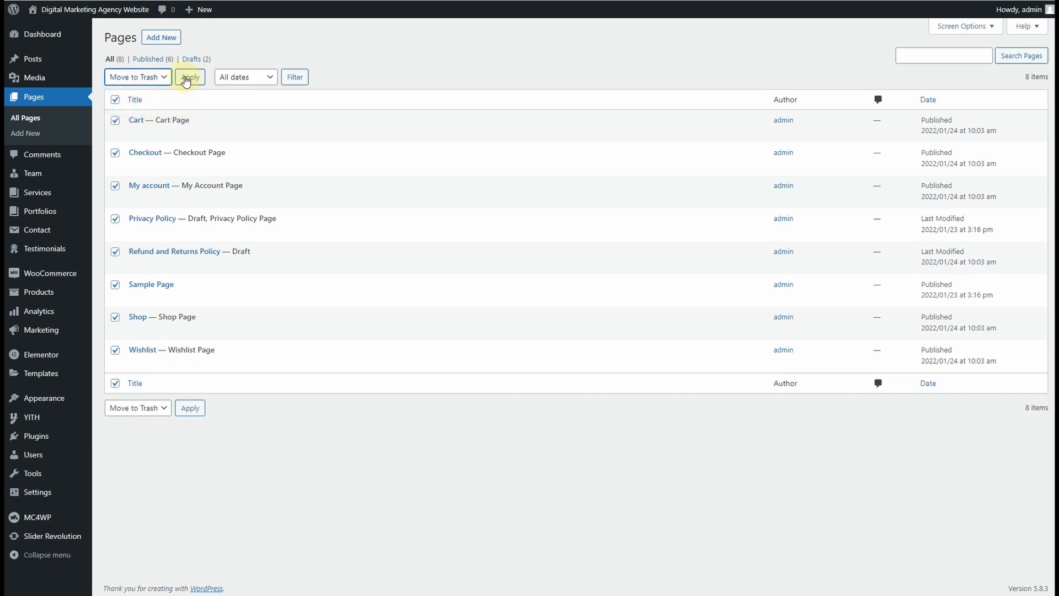
pyautogui.click(190, 78)
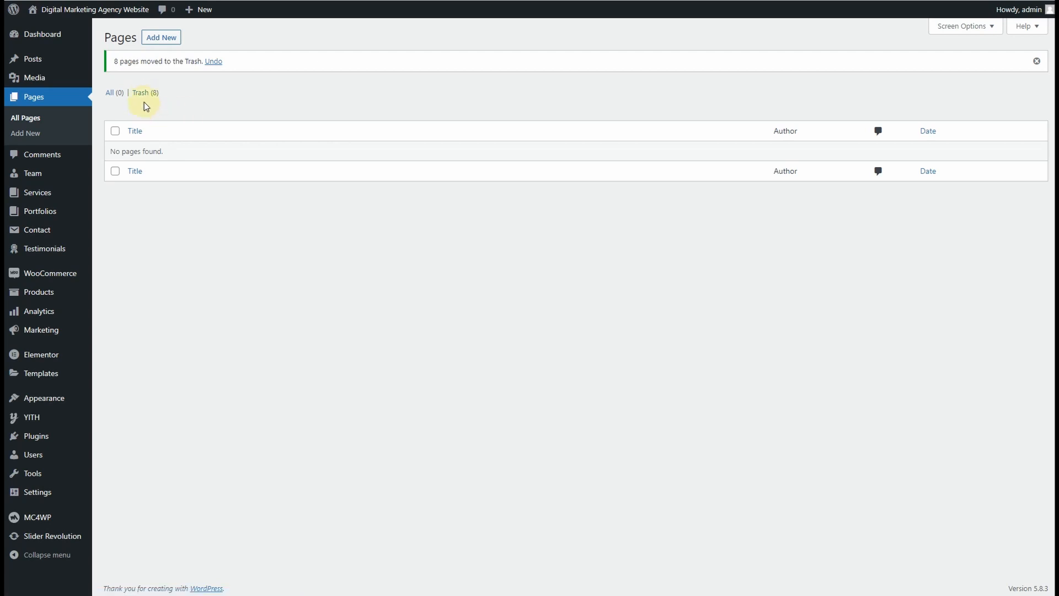
pyautogui.click(1038, 62)
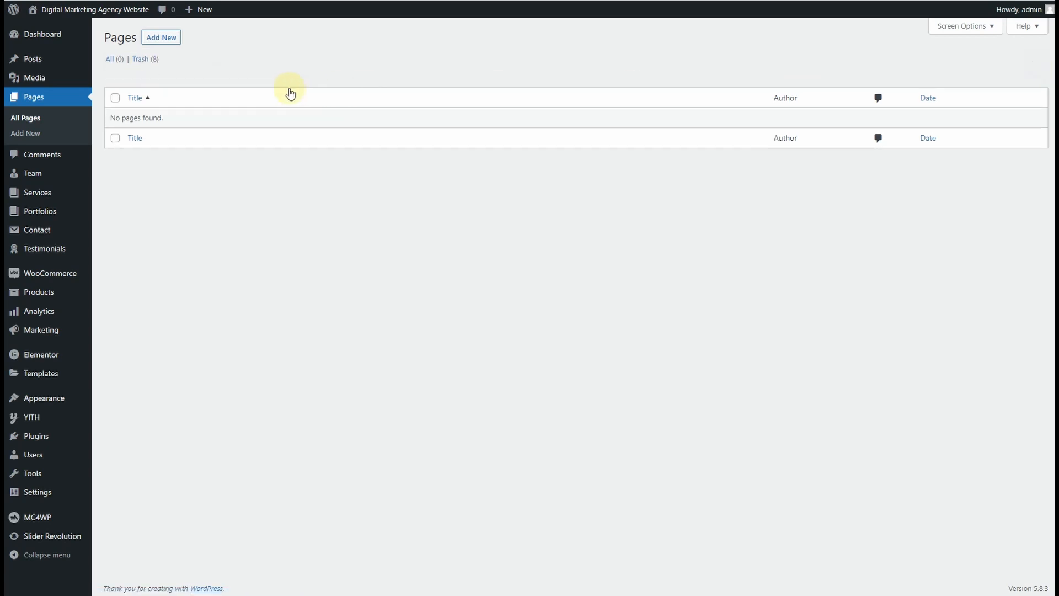
# - Create a new page titled "Home" that uses the Elementor Full Width template
pyautogui.click(165, 39)
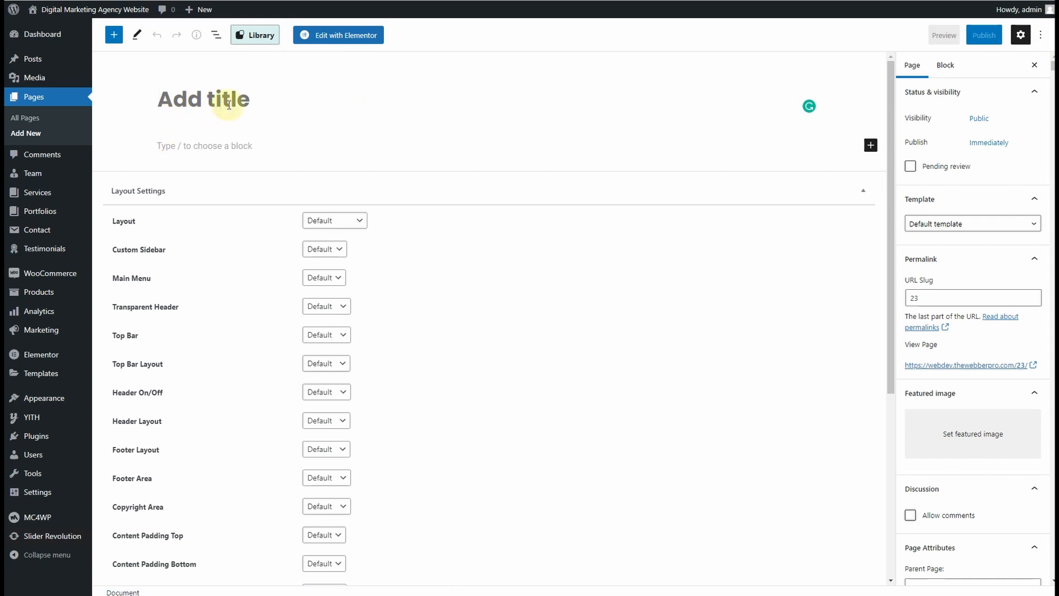
pyautogui.write('Home')
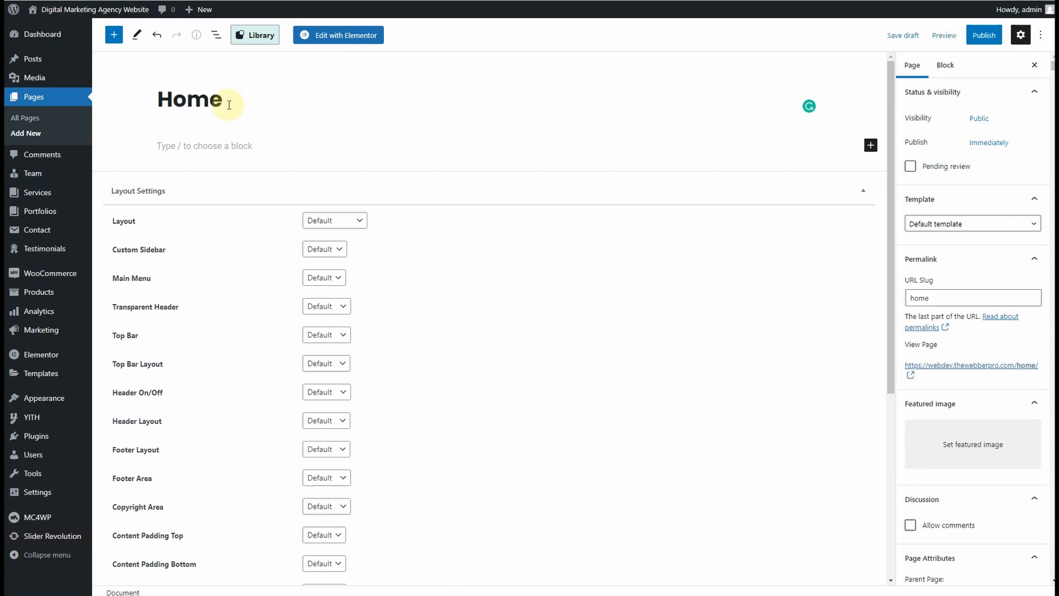
pyautogui.click(987, 226)
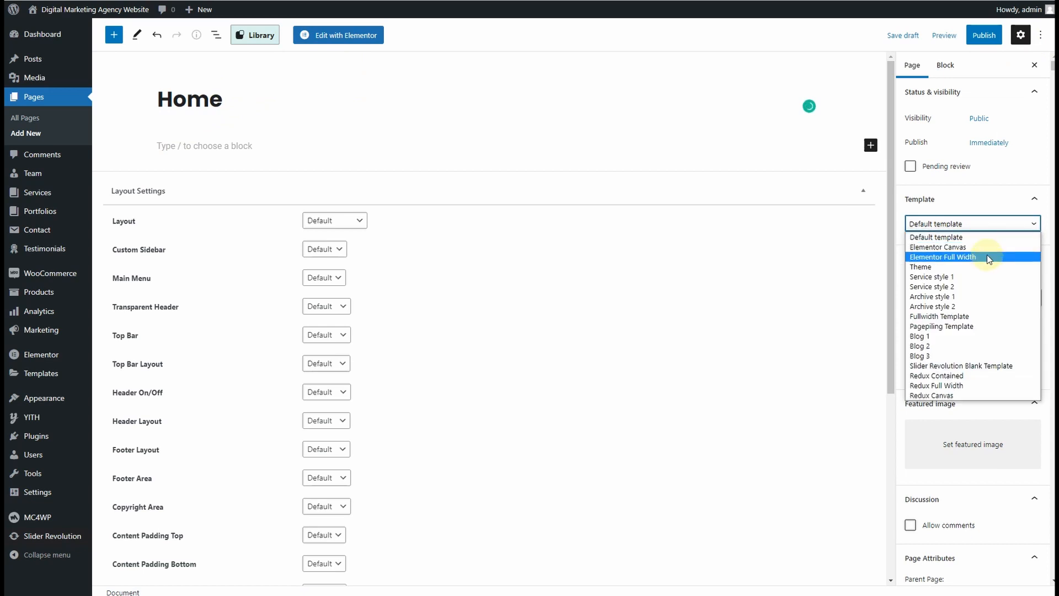
pyautogui.click(988, 257)
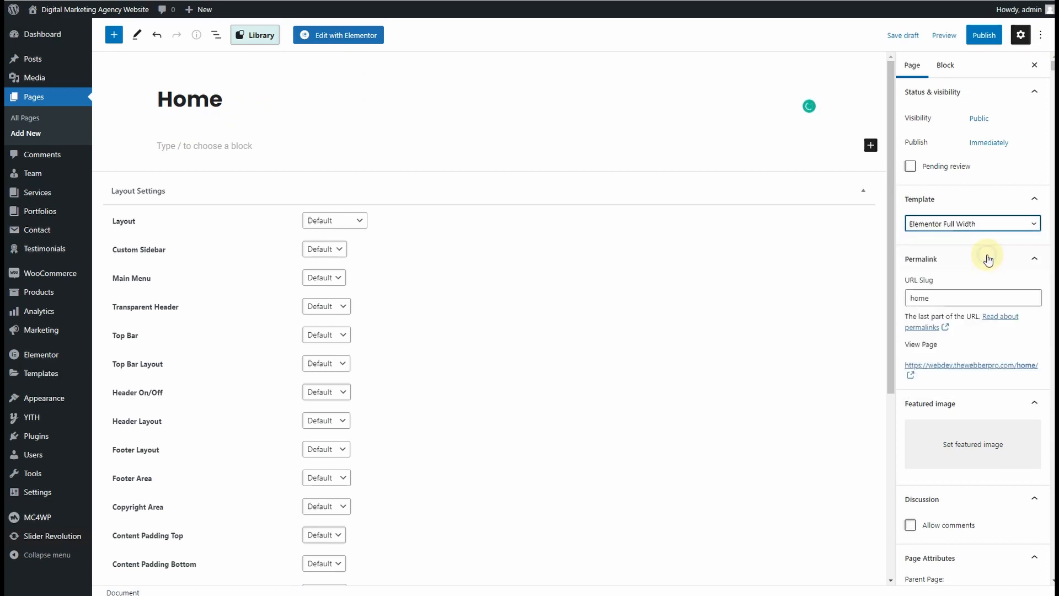
# - Set the Home page's layout to Full Width and keep its custom sidebar at Default
pyautogui.scroll(-2, 363, 149)
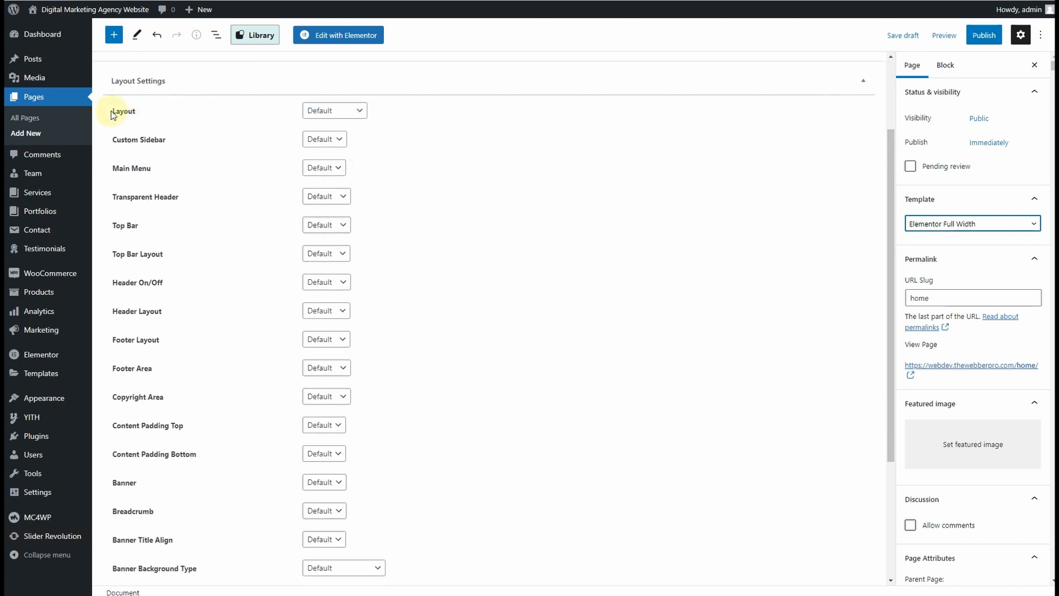
pyautogui.click(341, 111)
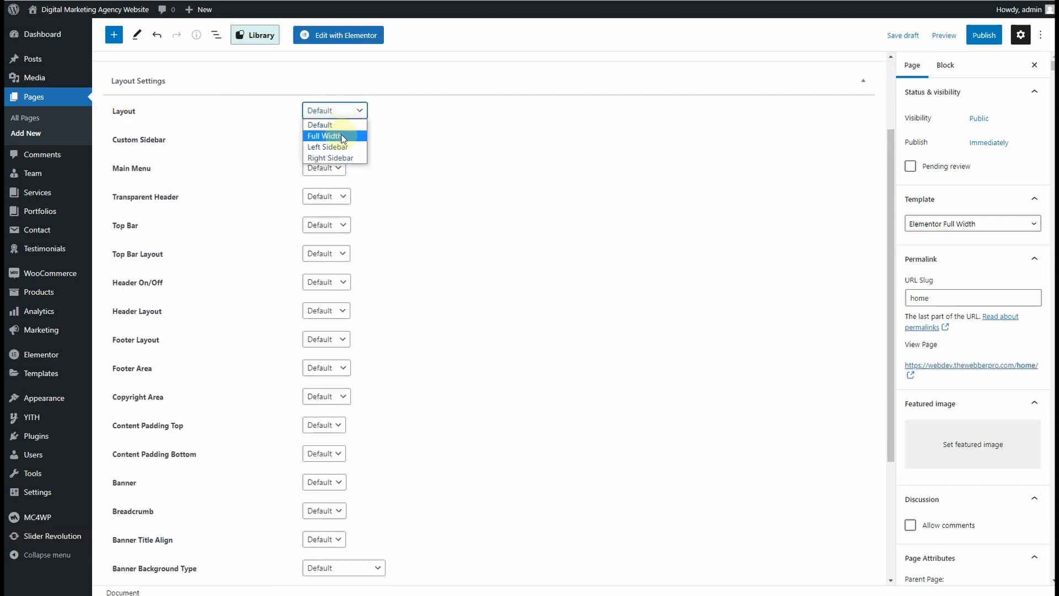
pyautogui.click(341, 136)
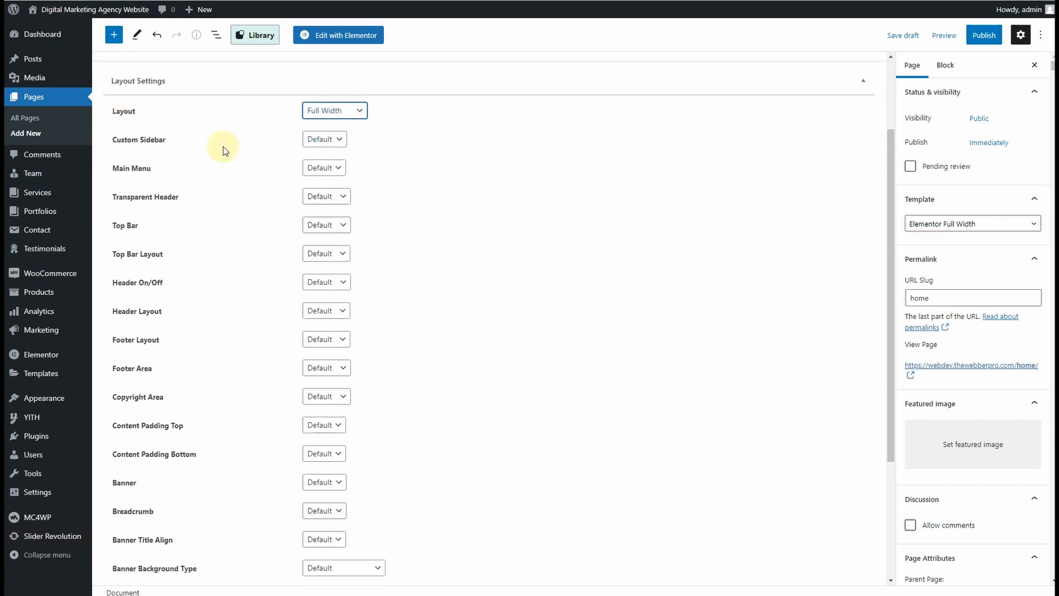
pyautogui.click(330, 140)
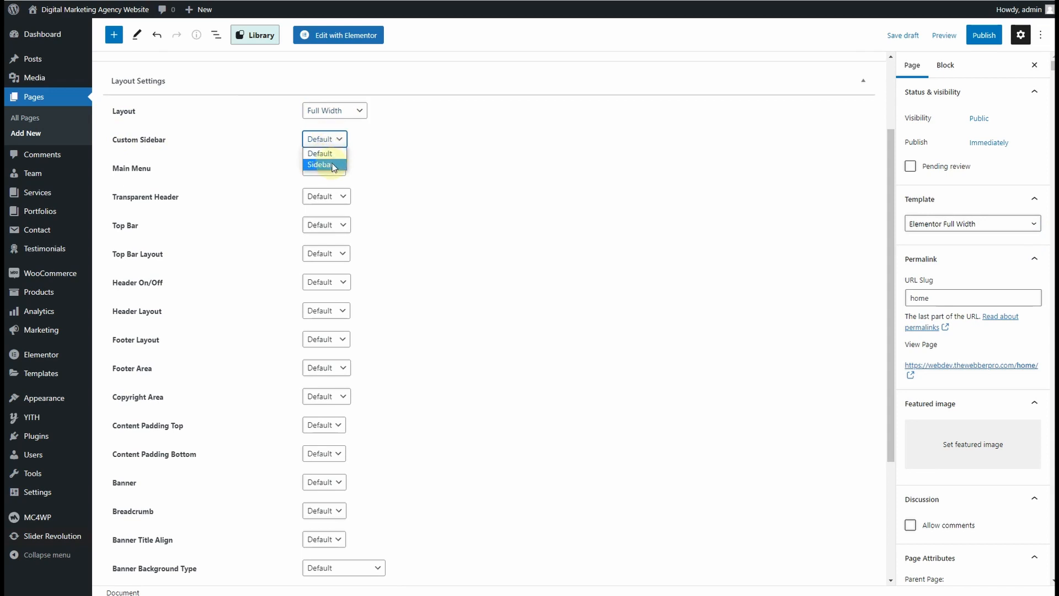
pyautogui.click(334, 155)
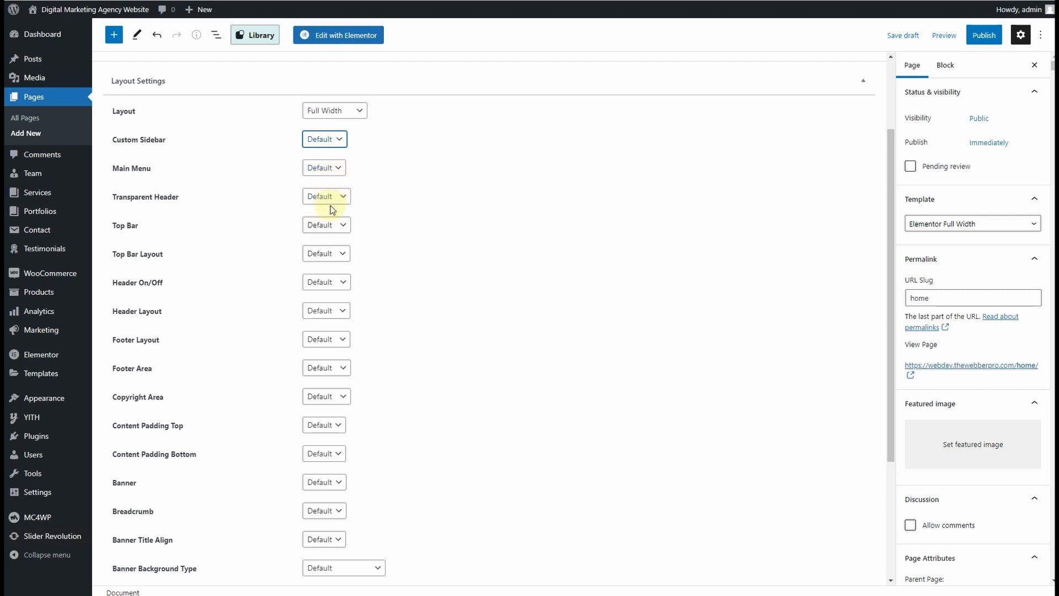
# - Review the remaining layout settings of the Home page and publish it
pyautogui.scroll(-1, 335, 238)
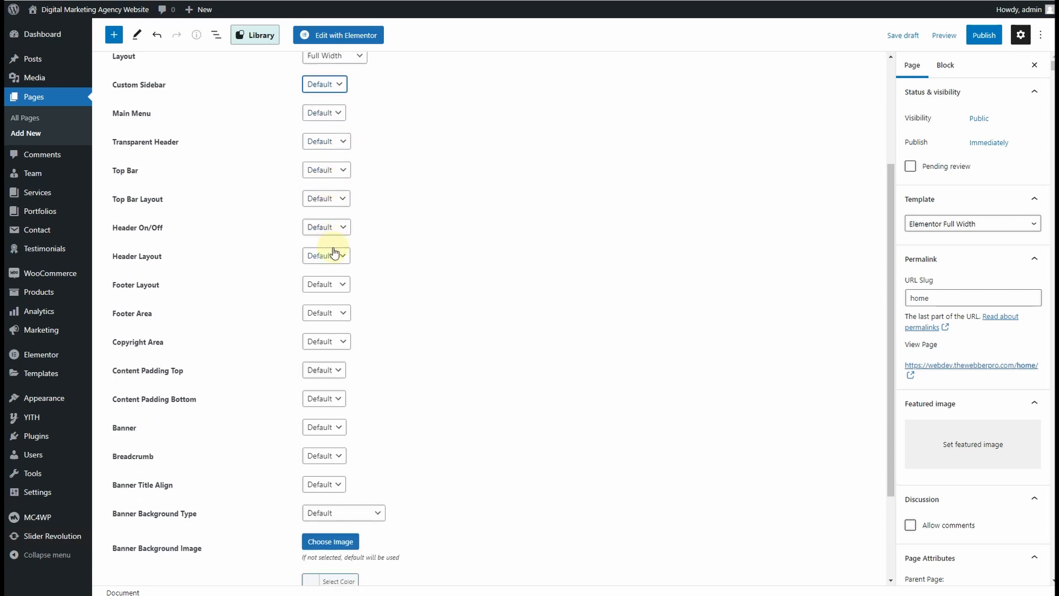
pyautogui.scroll(-2, 334, 255)
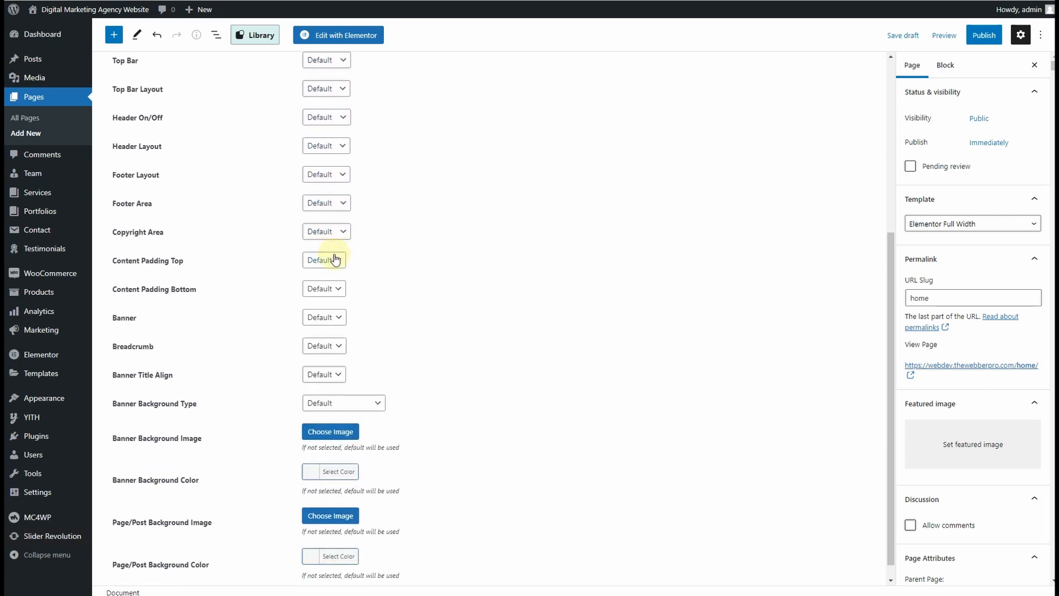
pyautogui.scroll(-1, 337, 260)
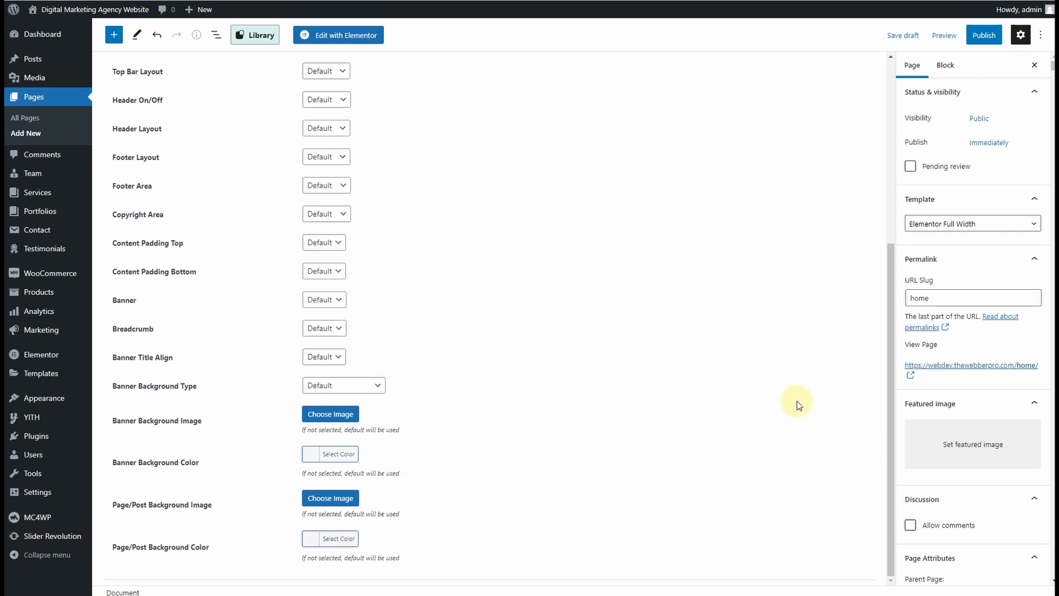
pyautogui.scroll(5, 799, 405)
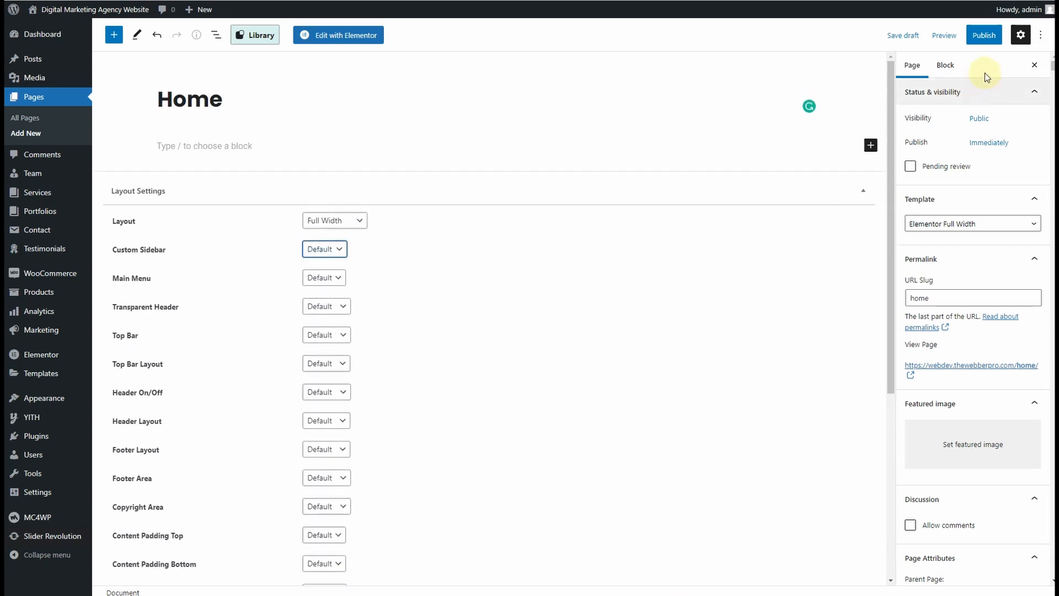
pyautogui.click(985, 36)
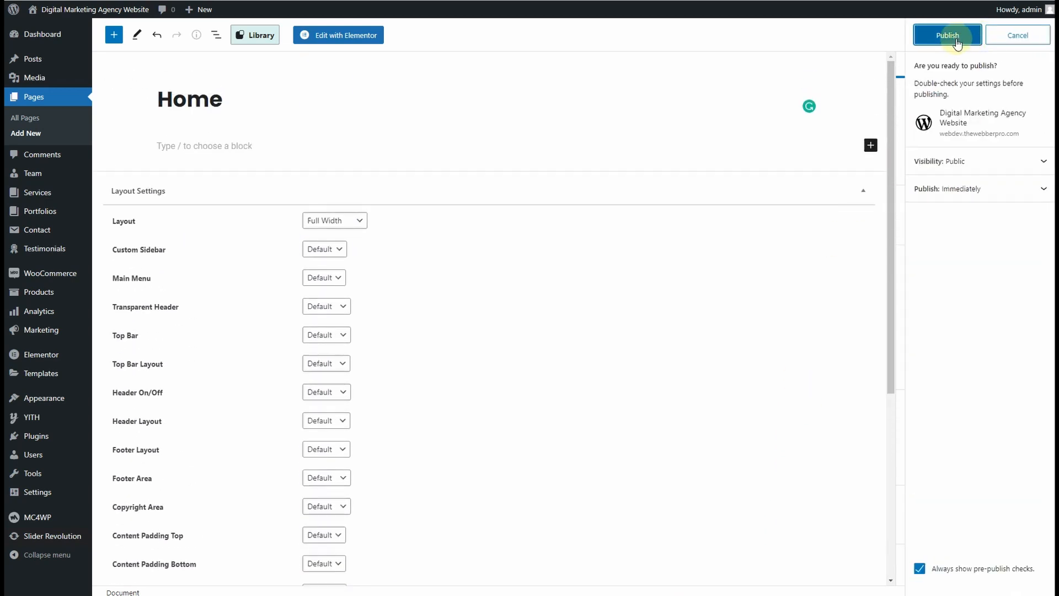
pyautogui.click(947, 35)
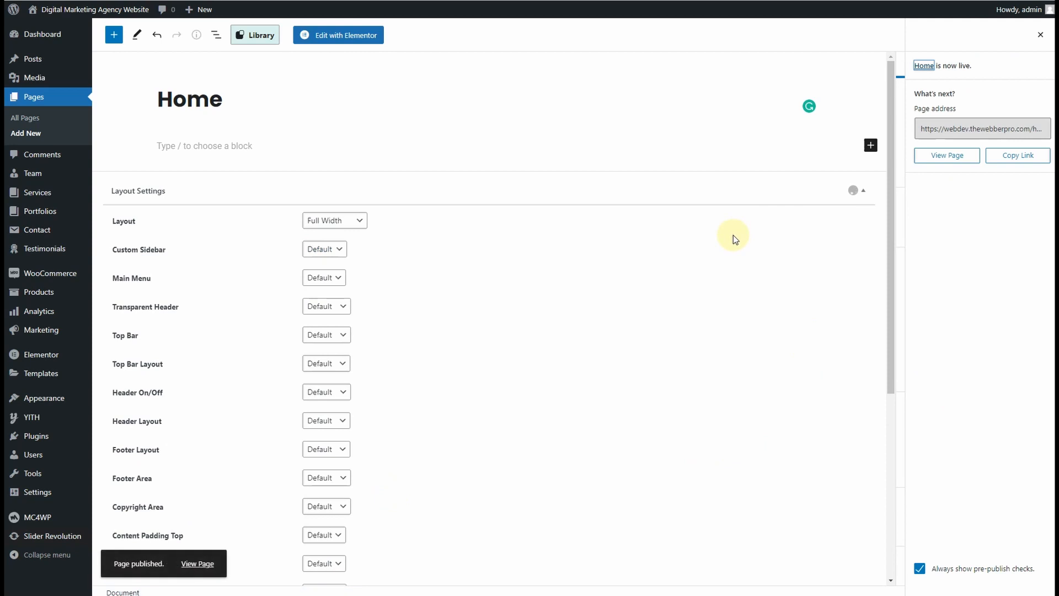
# - View the published Home page on the live site, checking its header and banner, and return to the page editor
pyautogui.click(197, 564)
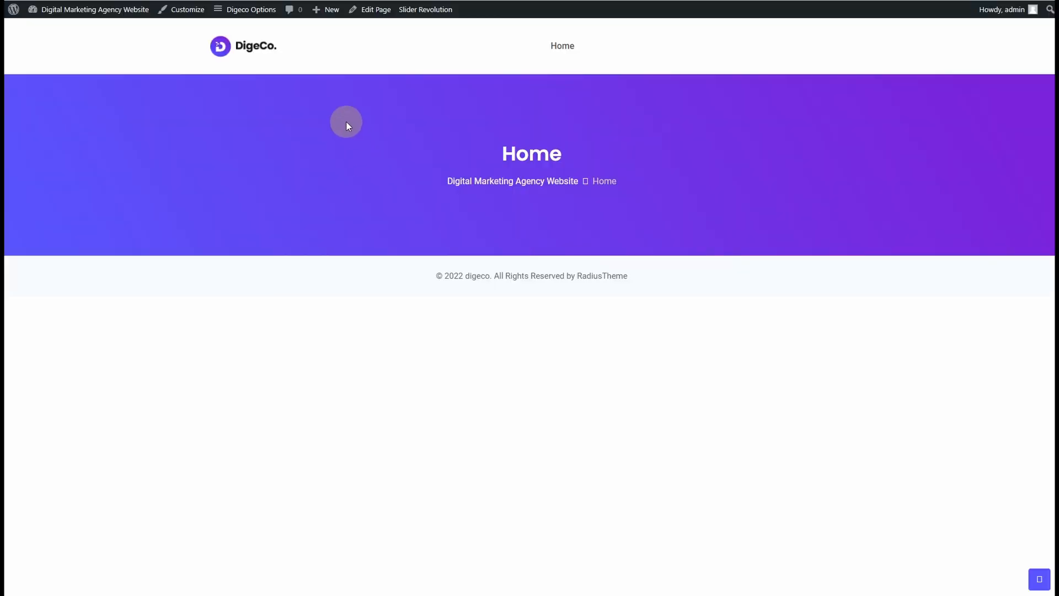
pyautogui.moveTo(440, 142); pyautogui.dragTo(481, 113)
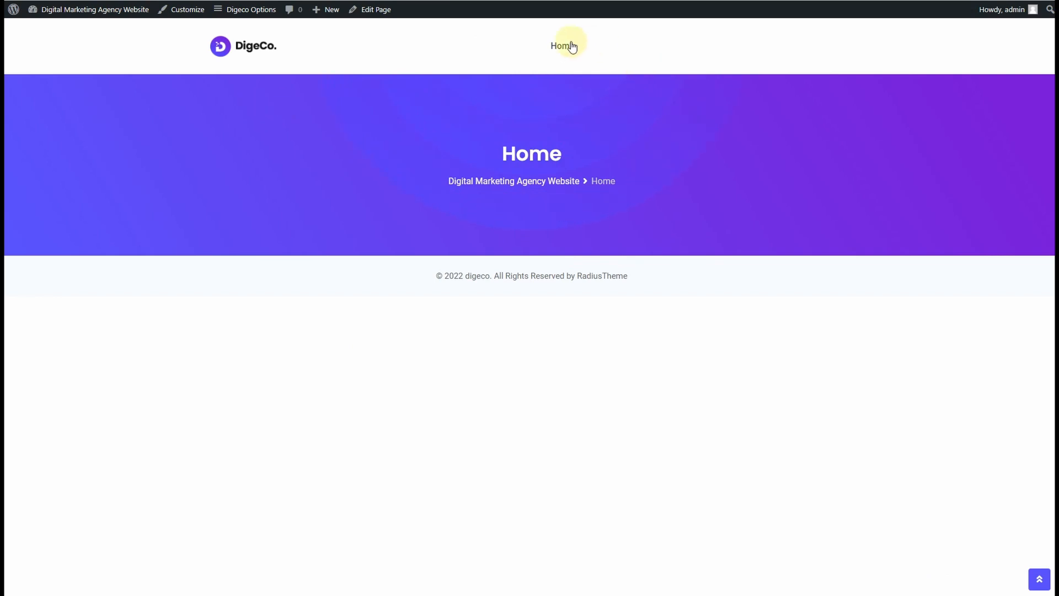
pyautogui.click(331, 1)
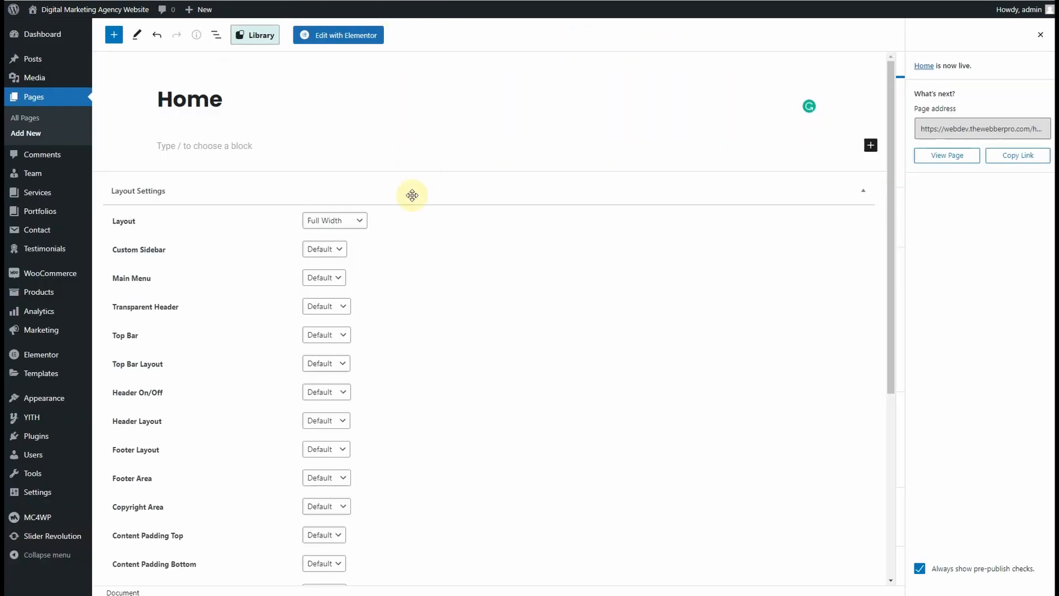
pyautogui.click(442, 0)
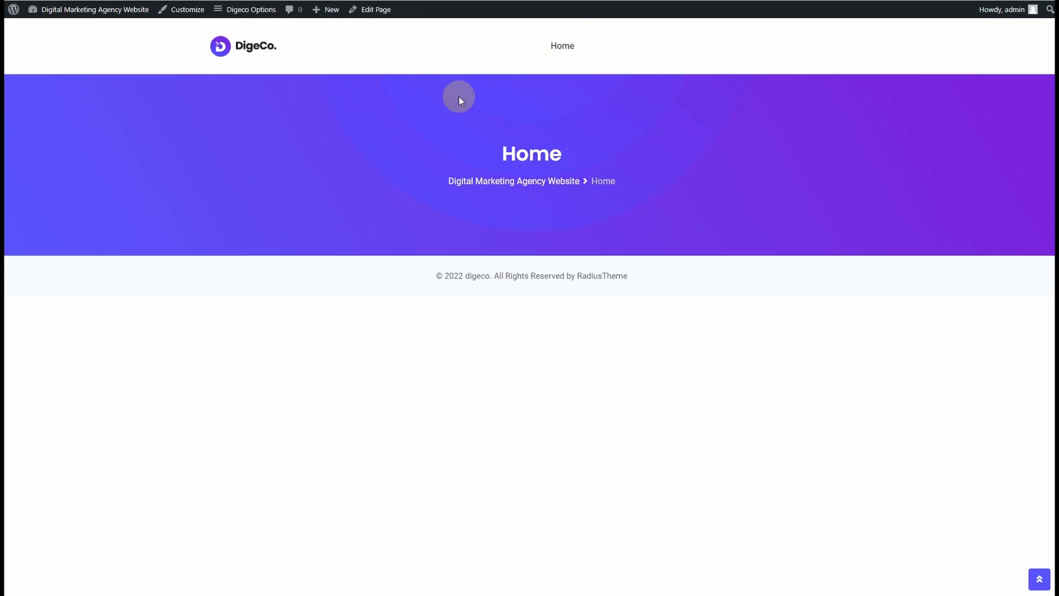
pyautogui.click(331, 0)
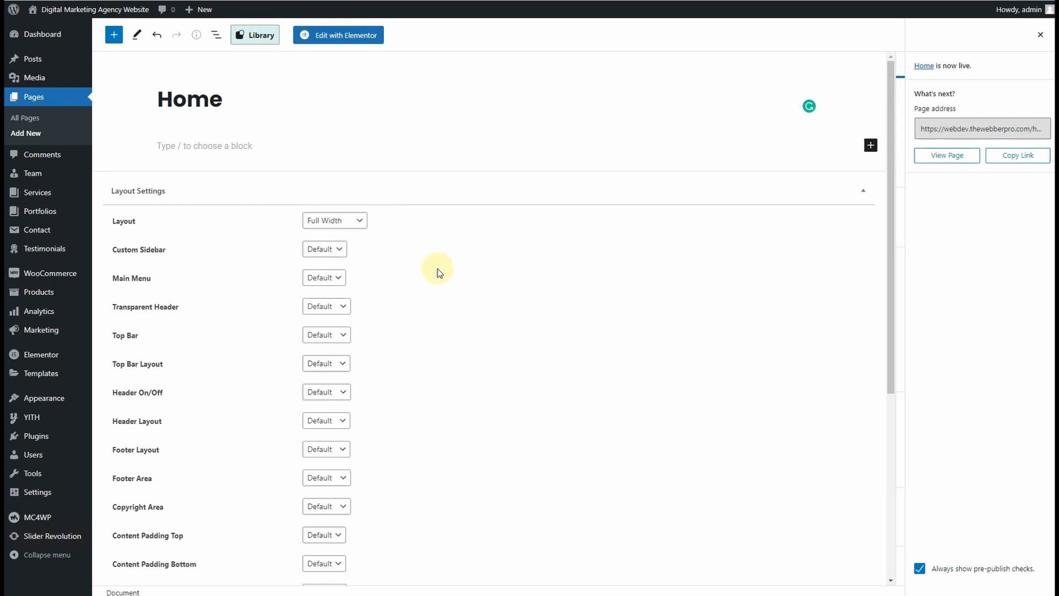
# - Disable the breadcrumb in the Home page's layout settings and keep the banner title alignment at Default
pyautogui.scroll(-3, 330, 413)
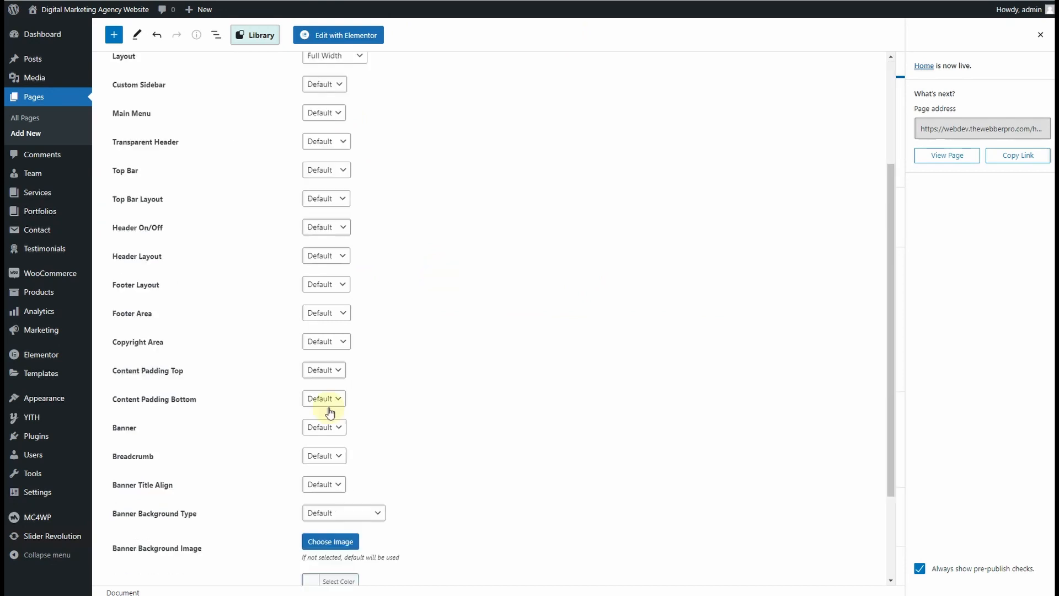
pyautogui.click(335, 460)
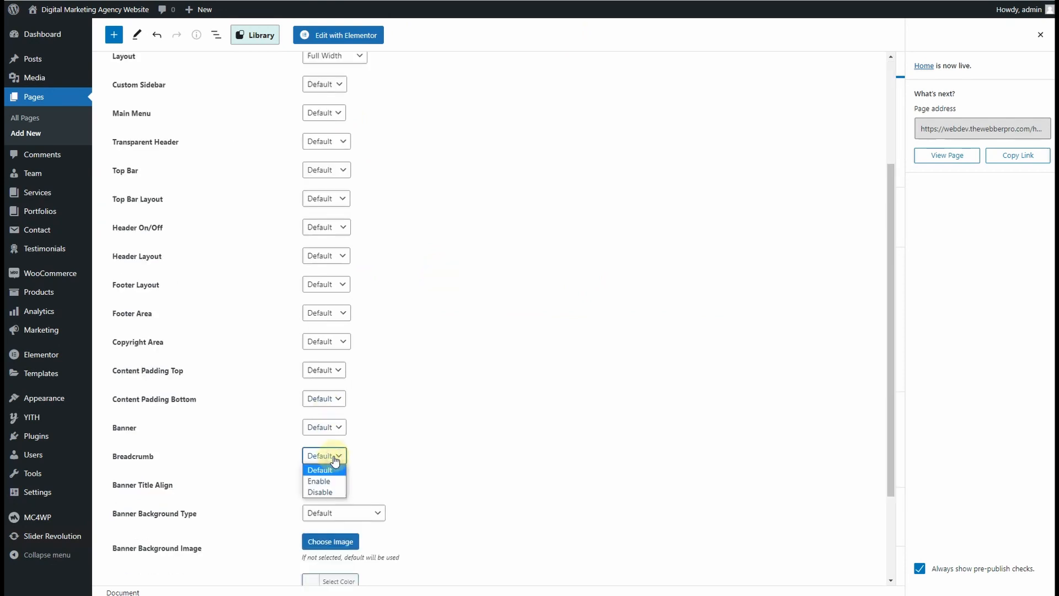
pyautogui.click(334, 496)
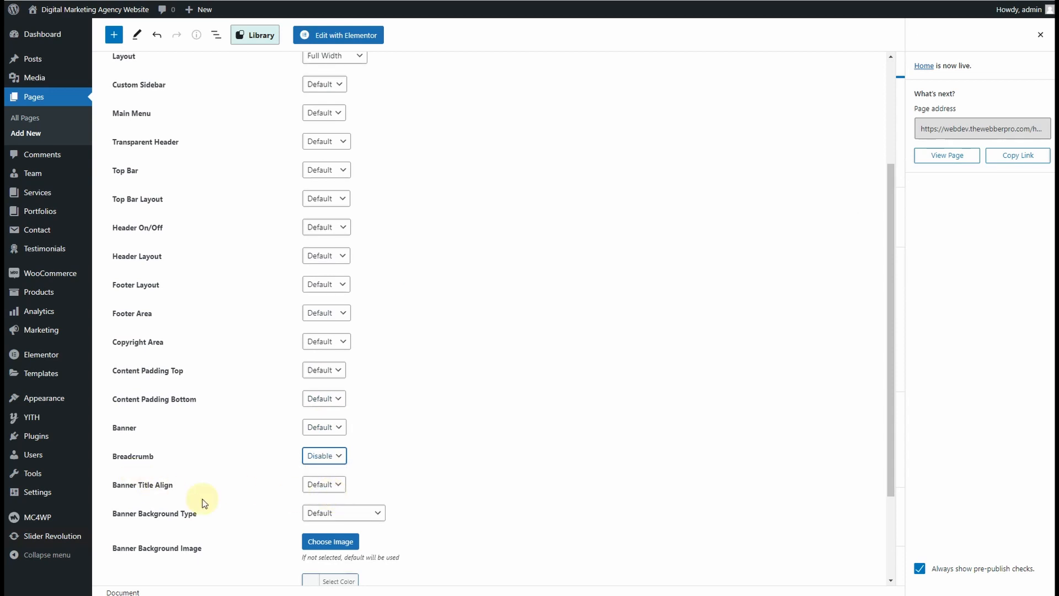
pyautogui.click(321, 488)
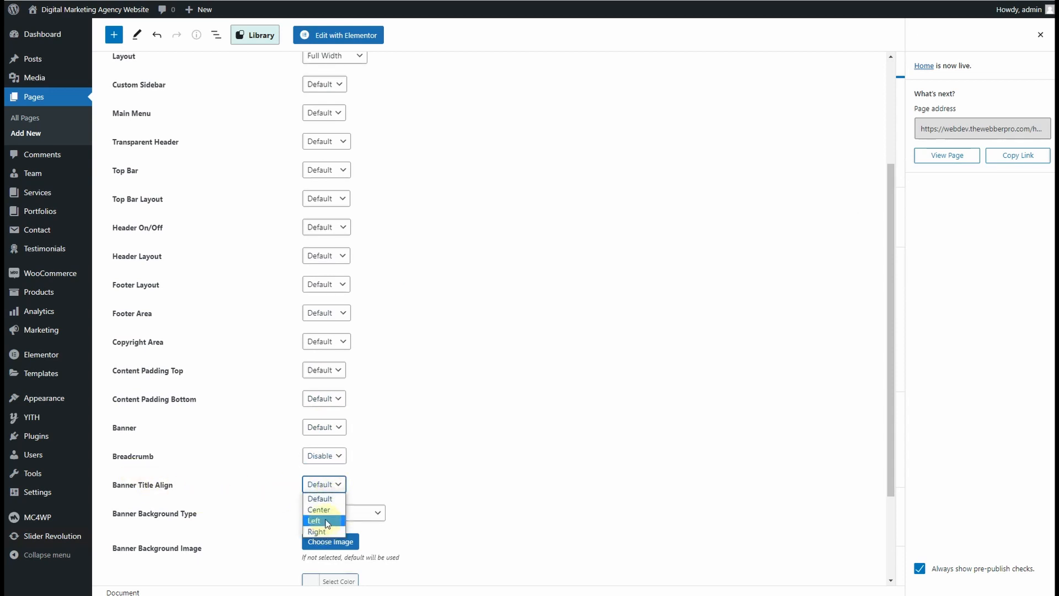
pyautogui.click(330, 499)
pyautogui.scroll(-3, 469, 439)
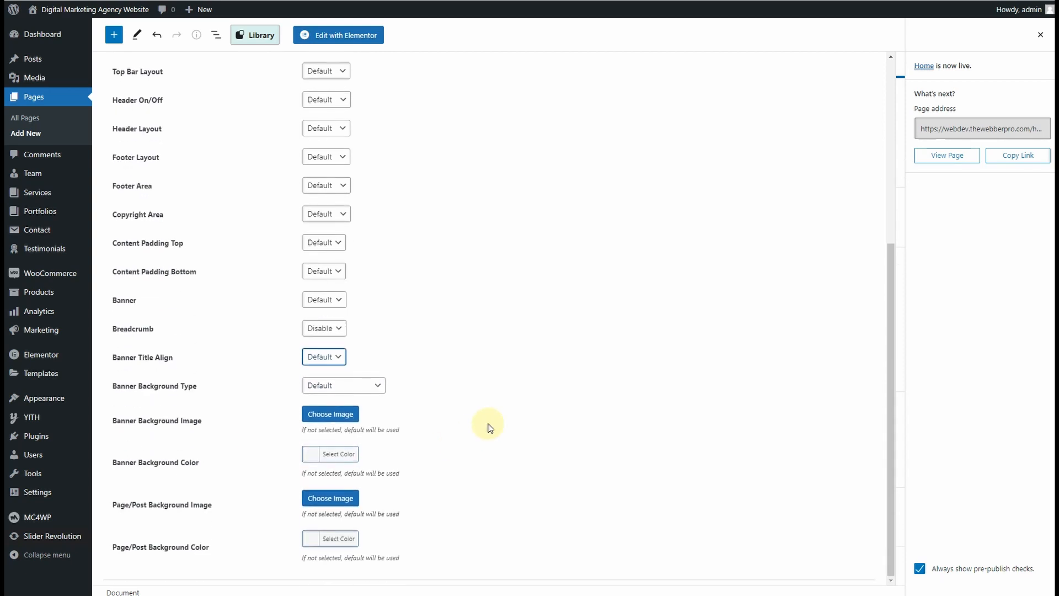
# - Close the publish confirmation, update the Home page with the breadcrumb change and reload its live view
pyautogui.click(1040, 38)
pyautogui.click(978, 35)
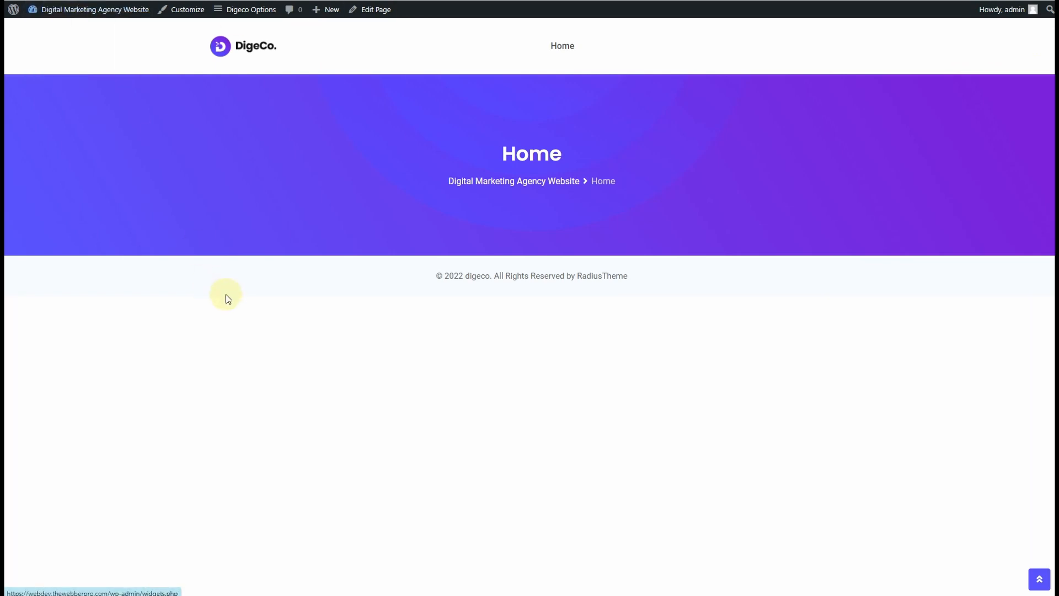
pyautogui.press('F5')
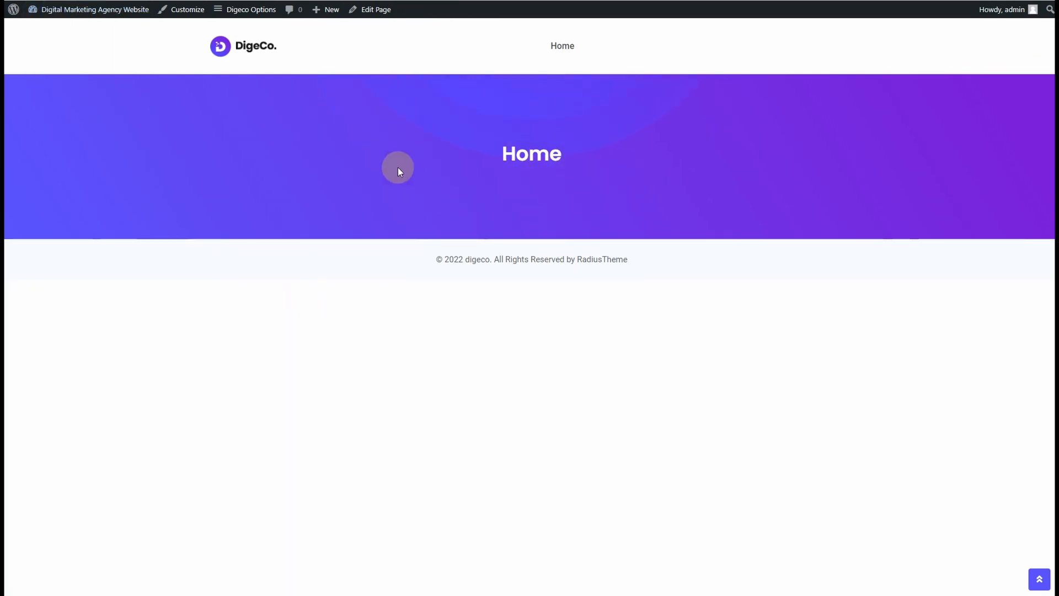
# - Back in the page editor, keep the banner background type at Default and disable the Home page's banner
pyautogui.click(309, 1)
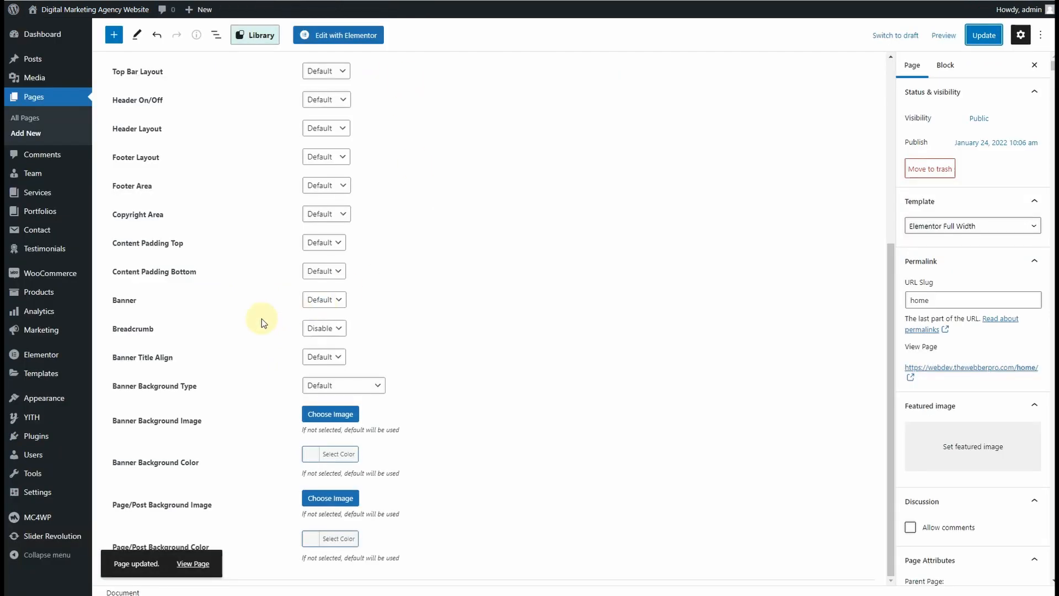
pyautogui.click(348, 386)
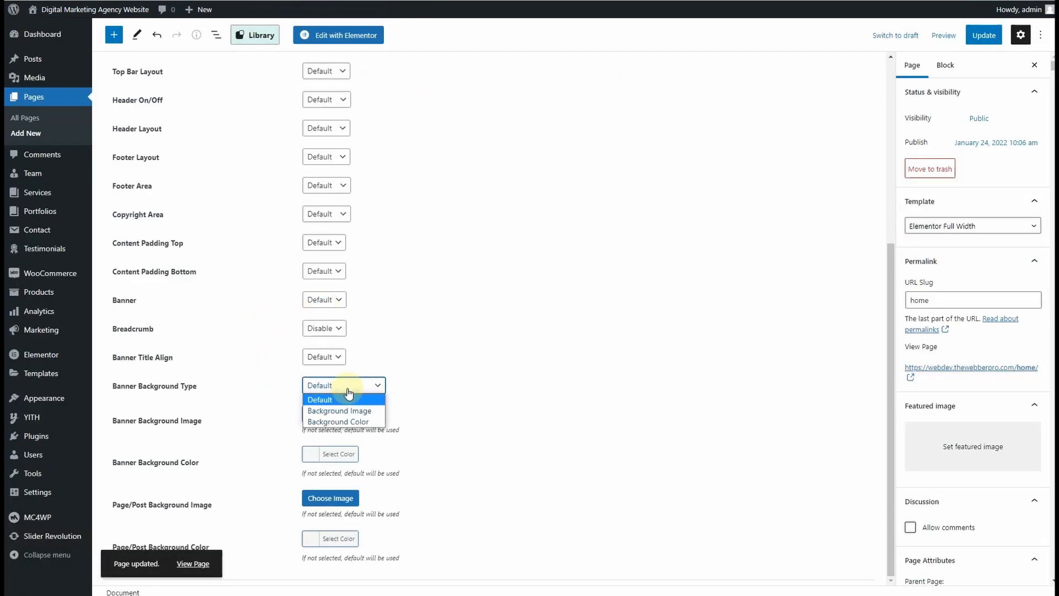
pyautogui.click(348, 399)
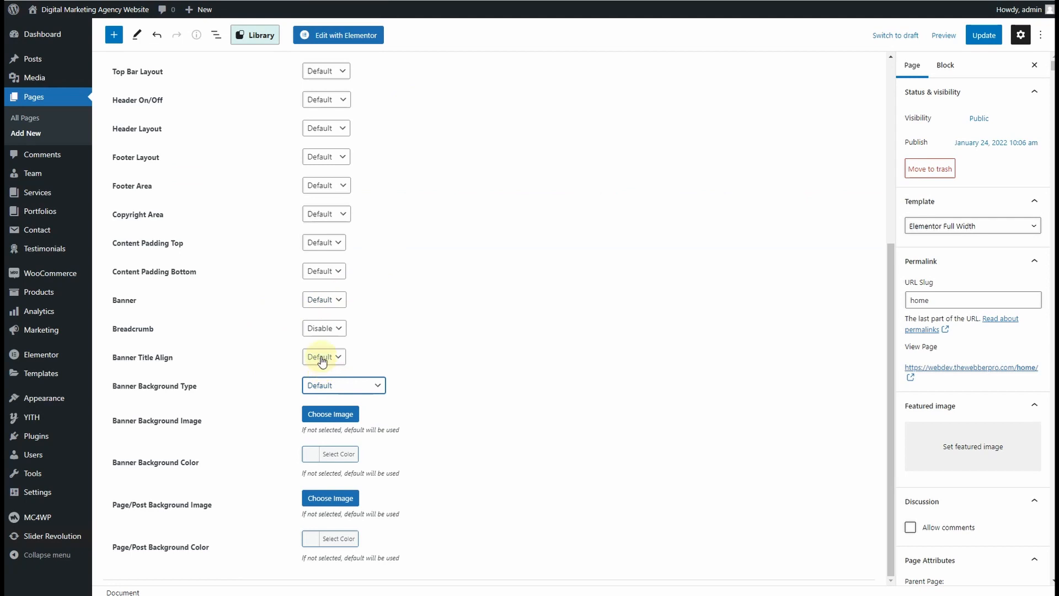
pyautogui.click(338, 299)
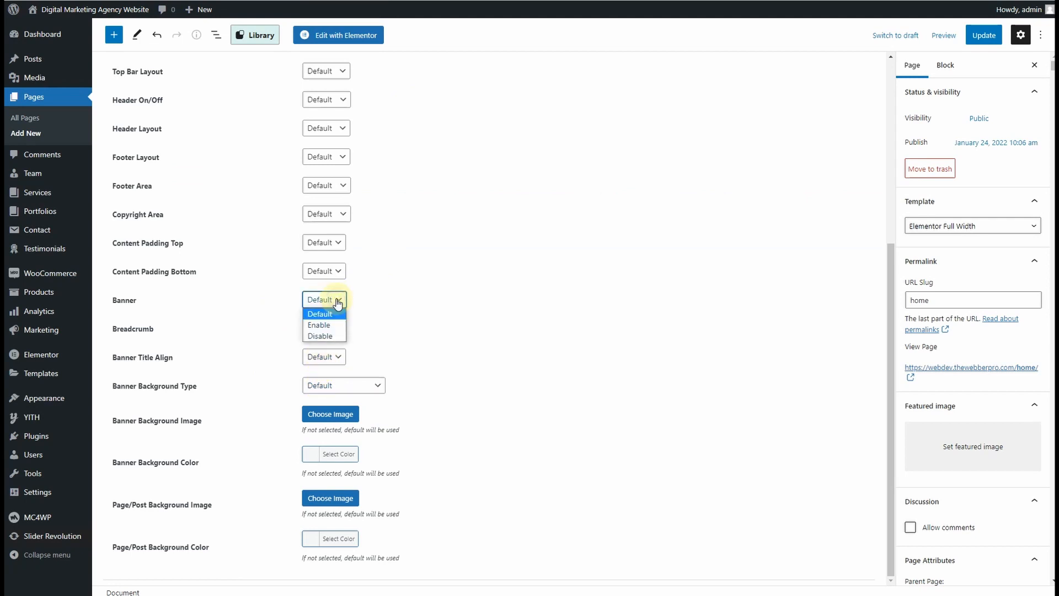
pyautogui.click(334, 338)
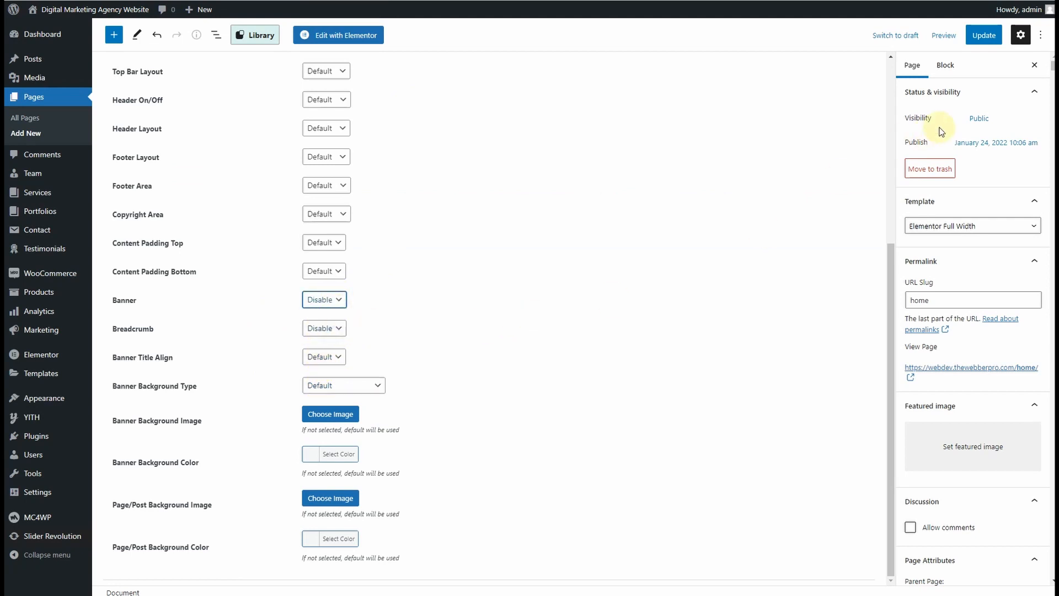
# - Save the banner change to the Home page and reload the live page to check it
pyautogui.click(985, 35)
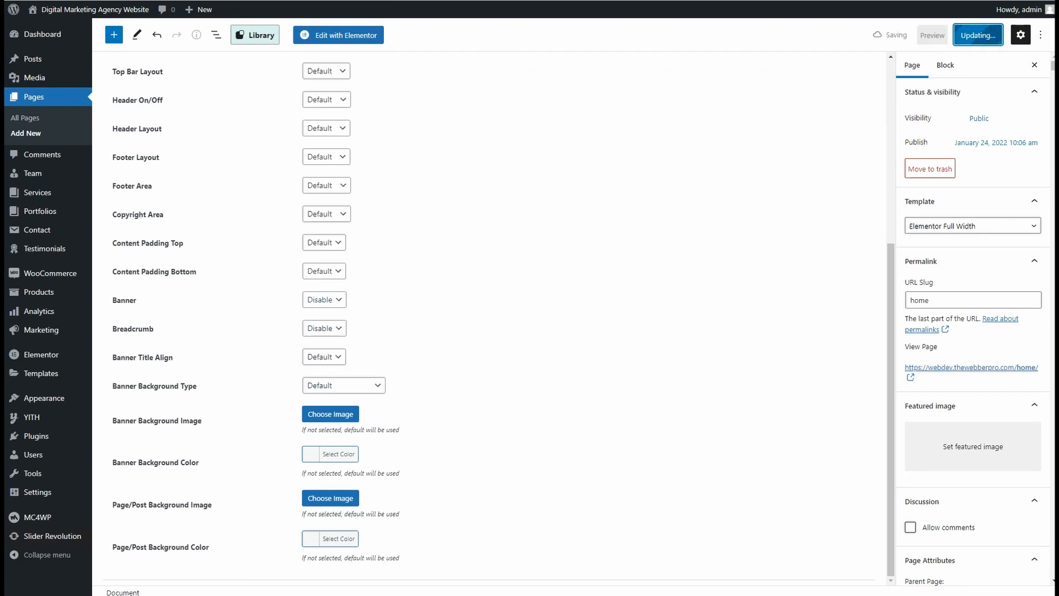
pyautogui.click(379, 146)
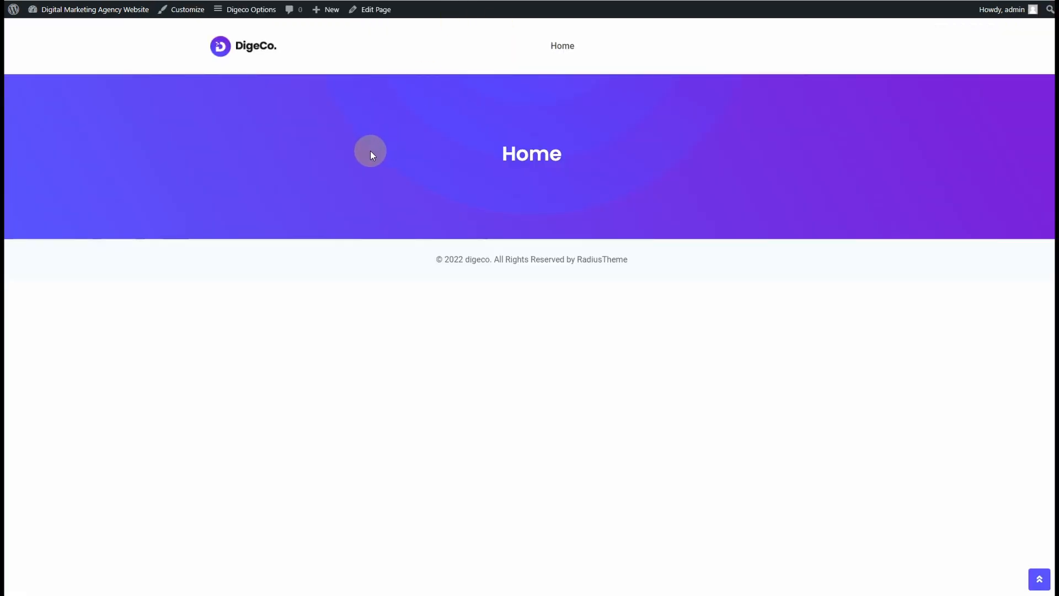
pyautogui.press('F5')
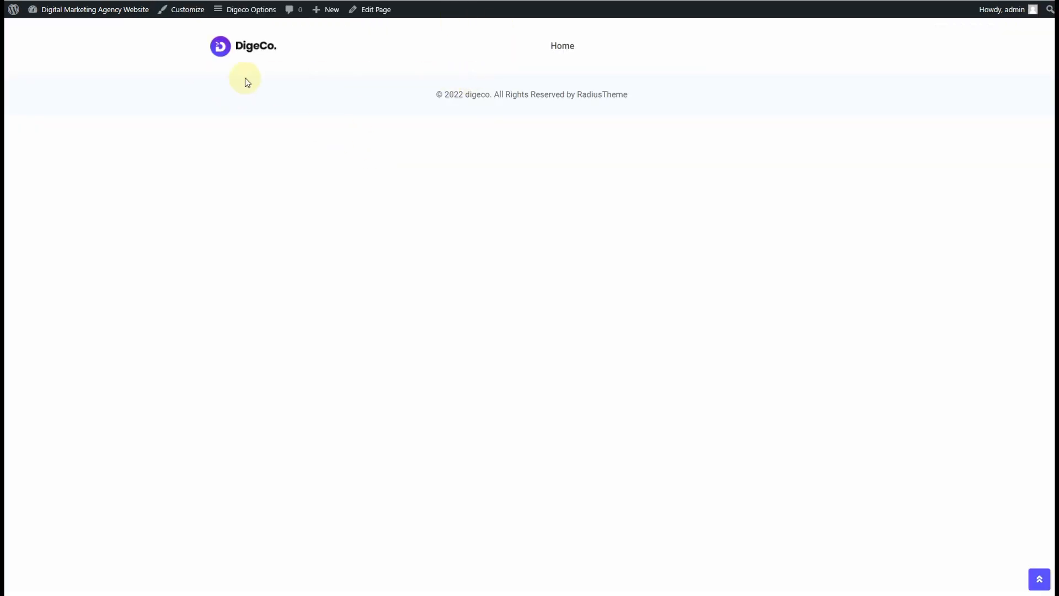
# - Return from the live Home page to the page editor and add a new page titled Services
pyautogui.click(386, 9)
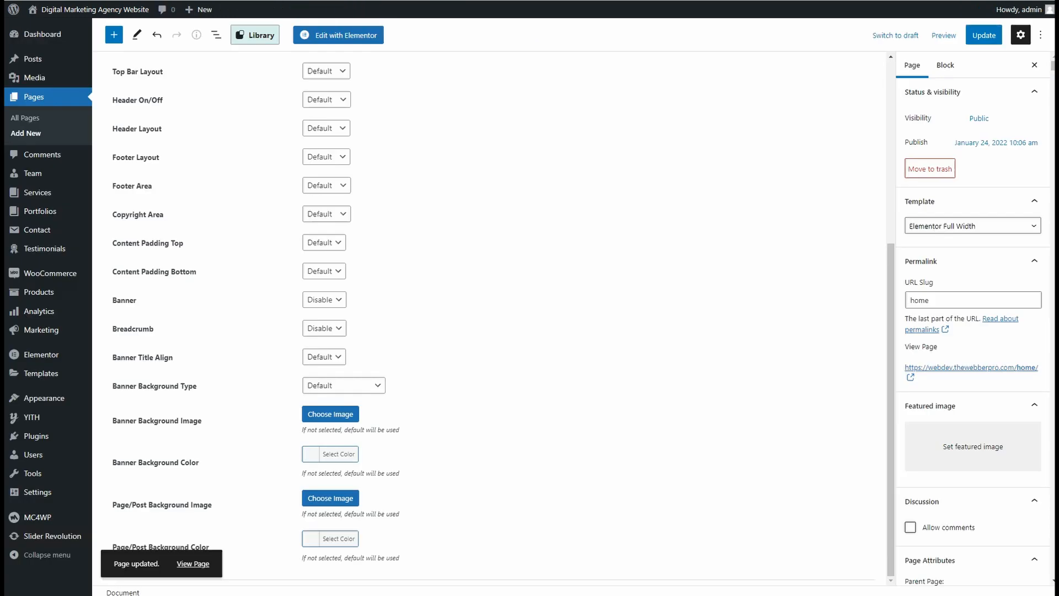
pyautogui.scroll(5, 829, 270)
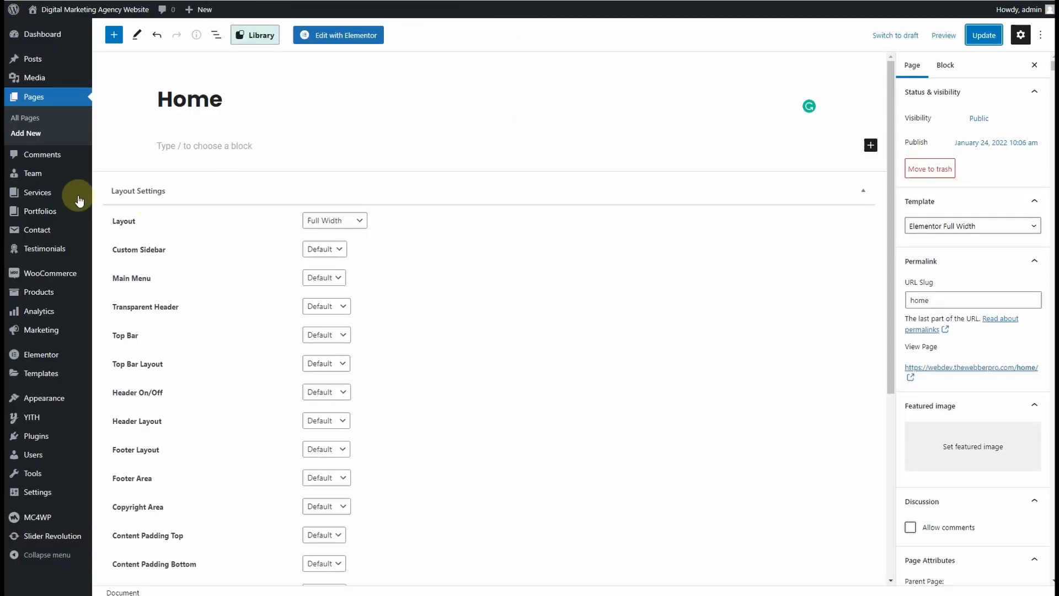
pyautogui.click(26, 133)
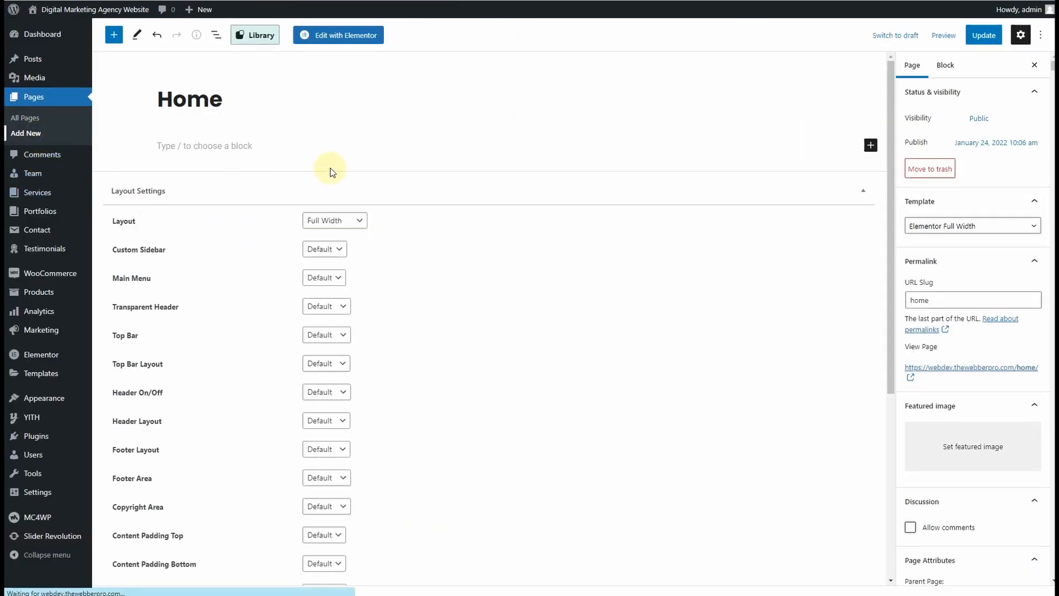
pyautogui.write('Services')
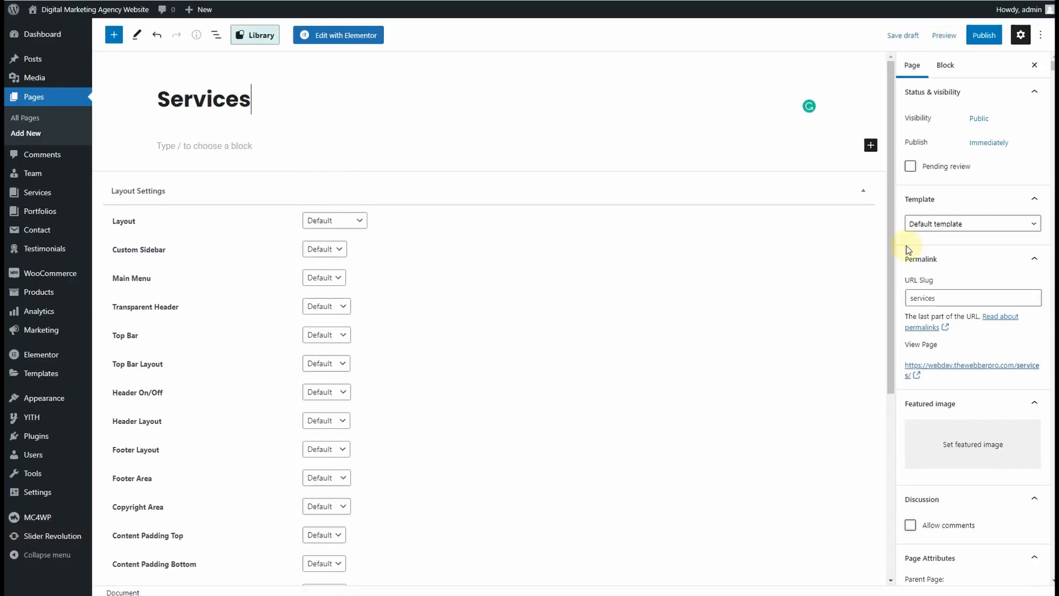
# - Set the Services page's template to Elementor Full Width and its layout to Full Width
pyautogui.click(973, 224)
pyautogui.click(943, 258)
pyautogui.click(335, 220)
pyautogui.click(344, 247)
# - Disable the banner and breadcrumb on the Services page, keep the banner title alignment at Default, and publish the page
pyautogui.scroll(-5, 262, 370)
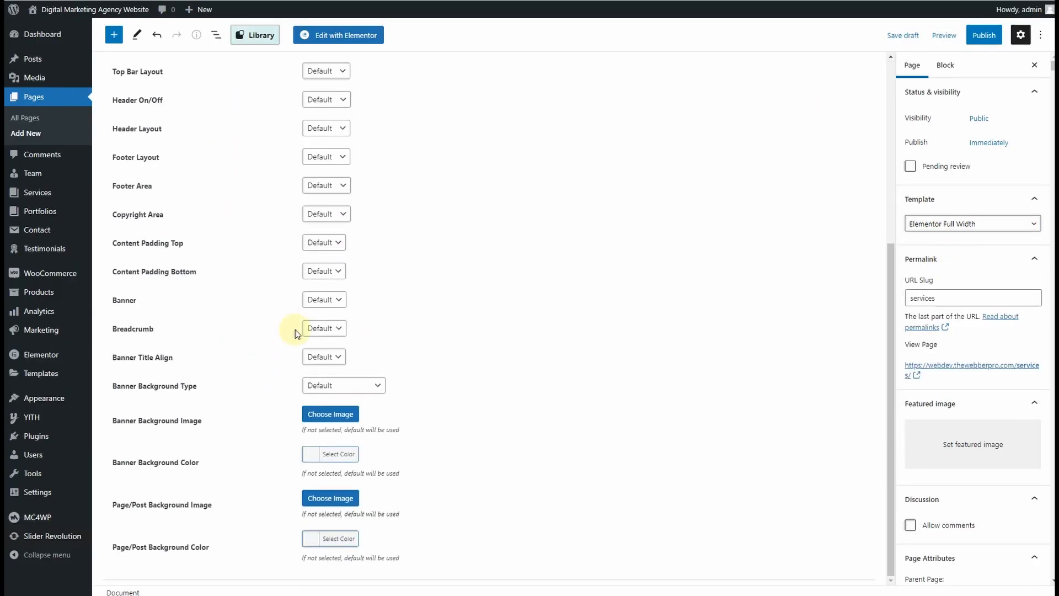
pyautogui.click(335, 300)
pyautogui.click(337, 335)
pyautogui.click(338, 330)
pyautogui.click(338, 364)
pyautogui.click(334, 359)
pyautogui.click(333, 370)
pyautogui.click(985, 35)
pyautogui.click(958, 36)
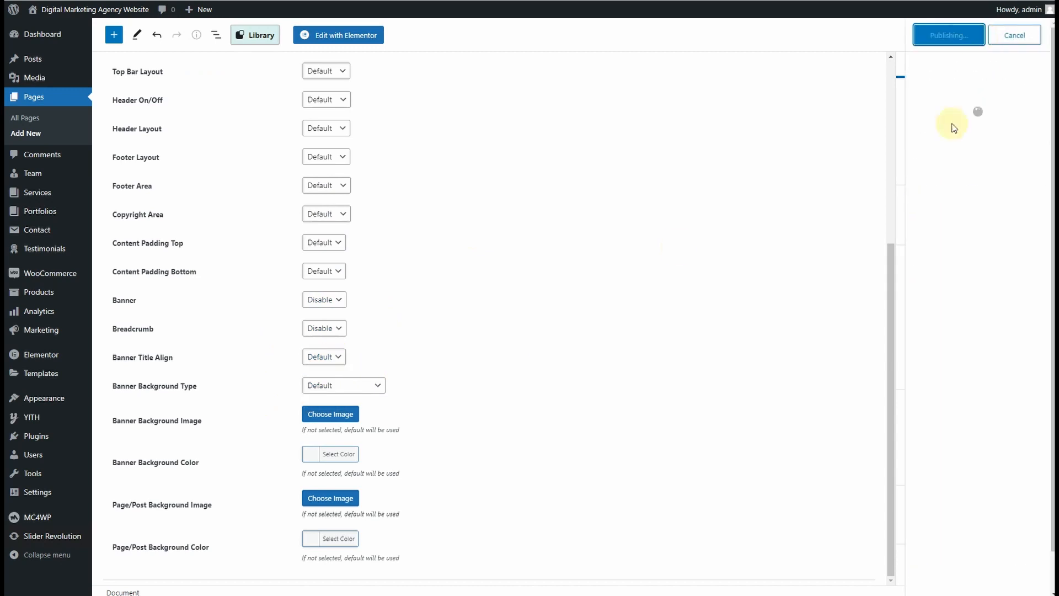
pyautogui.click(206, 568)
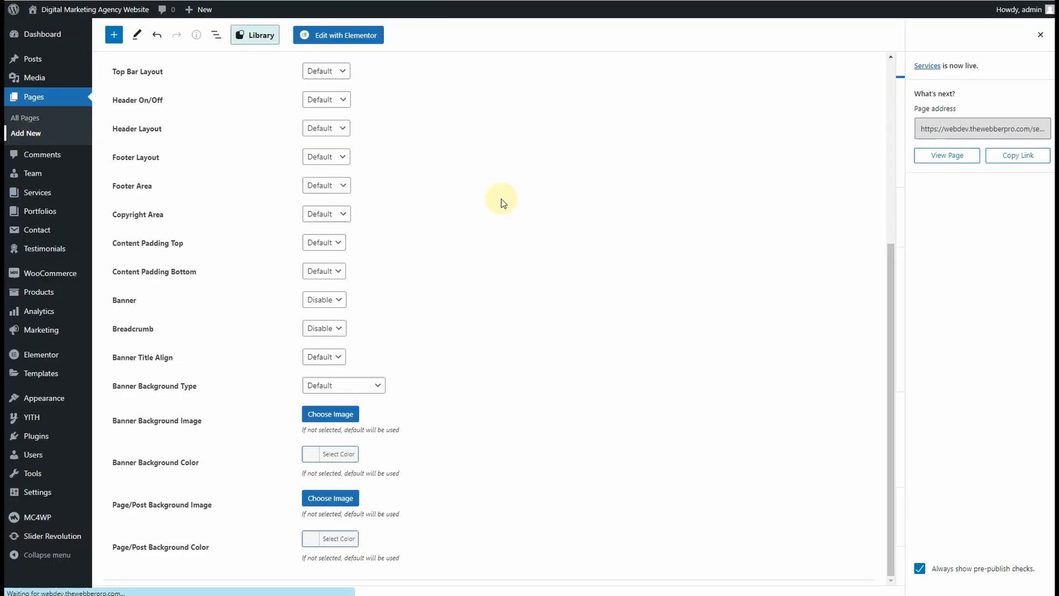
# - Title a new page Portfolio, with the Full Width layout and the Elementor Full Width template
pyautogui.click(320, 113)
pyautogui.write('Portfolio')
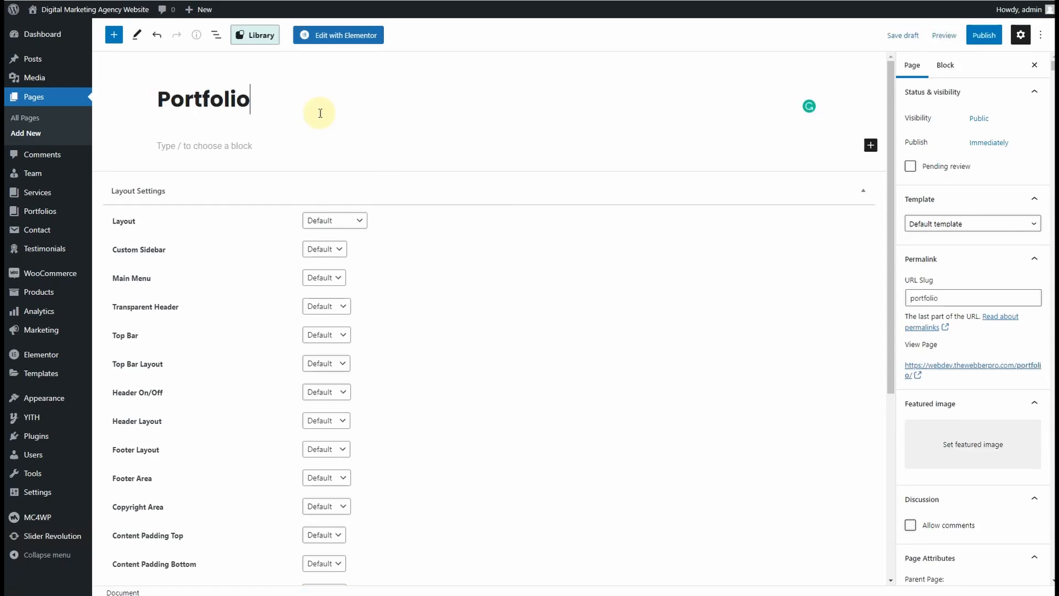
pyautogui.click(334, 221)
pyautogui.click(322, 241)
pyautogui.click(973, 223)
pyautogui.click(939, 249)
# - Disable the banner on the Portfolio page and publish the page
pyautogui.scroll(-3, 331, 331)
pyautogui.click(324, 427)
pyautogui.click(336, 462)
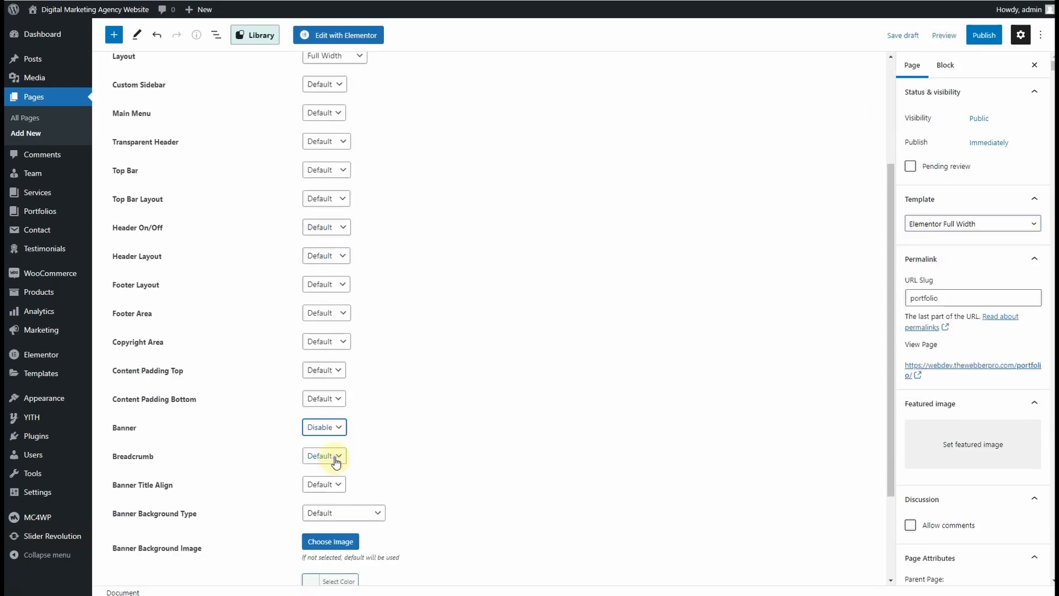
pyautogui.click(983, 35)
pyautogui.click(1038, 35)
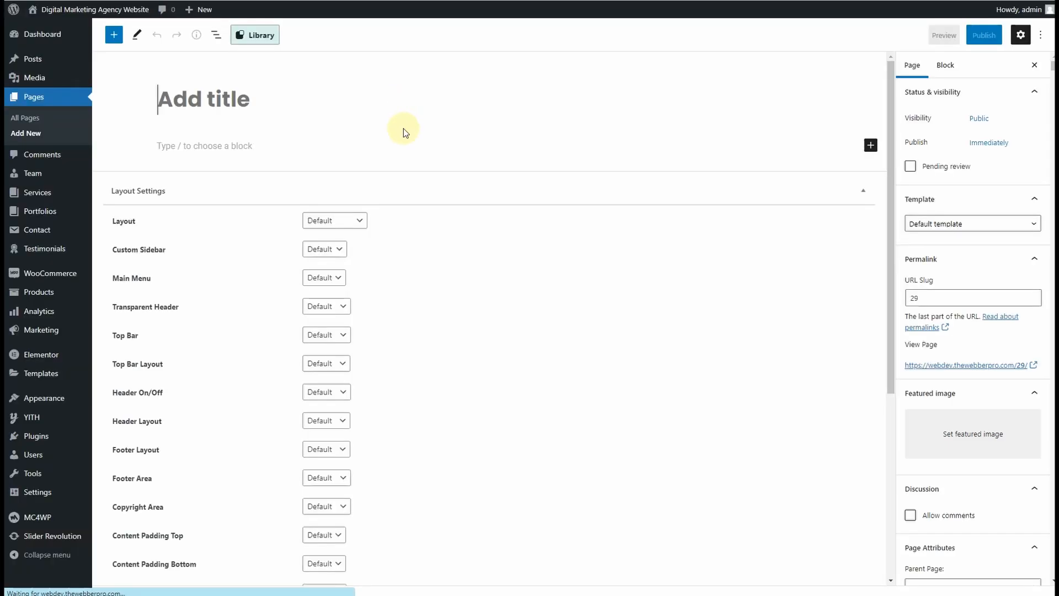
# - Title a new page Our Pricing, with the Elementor Full Width template and the Full Width layout
pyautogui.click(239, 104)
pyautogui.write('Our Pricing')
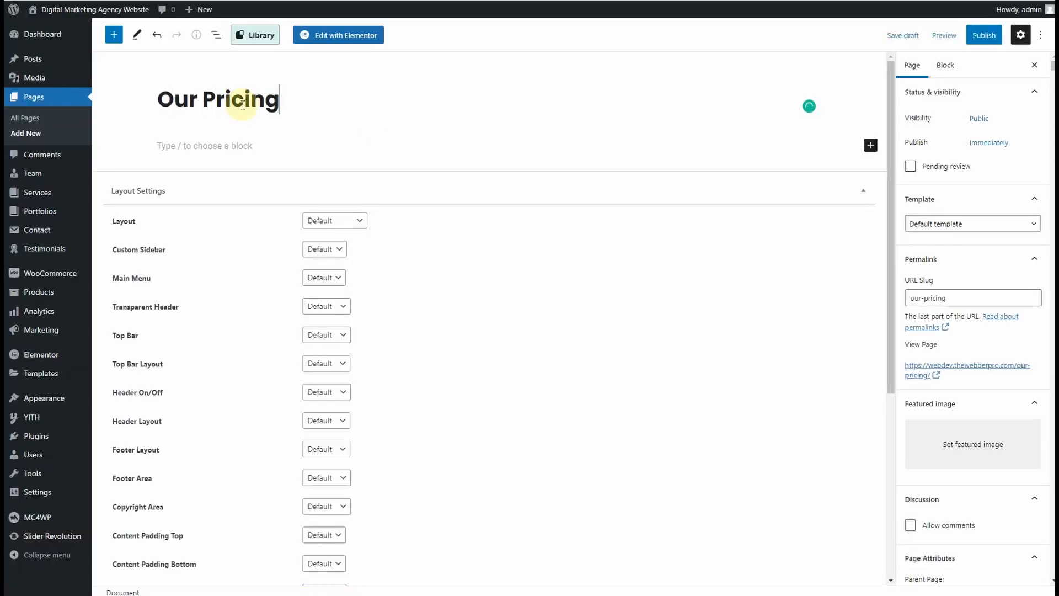
pyautogui.click(973, 223)
pyautogui.click(938, 251)
pyautogui.click(334, 220)
pyautogui.click(331, 242)
# - Disable the banner and breadcrumb on the Our Pricing page, publish it and close the publish confirmation
pyautogui.scroll(-5, 326, 338)
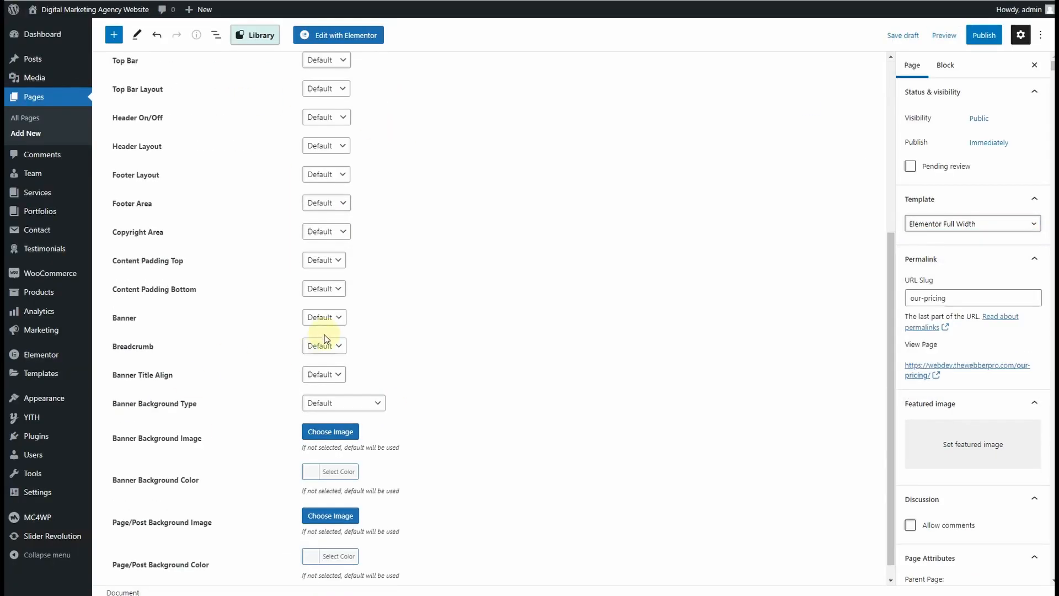
pyautogui.click(325, 318)
pyautogui.click(335, 356)
pyautogui.click(331, 346)
pyautogui.click(331, 384)
pyautogui.click(983, 35)
pyautogui.click(953, 36)
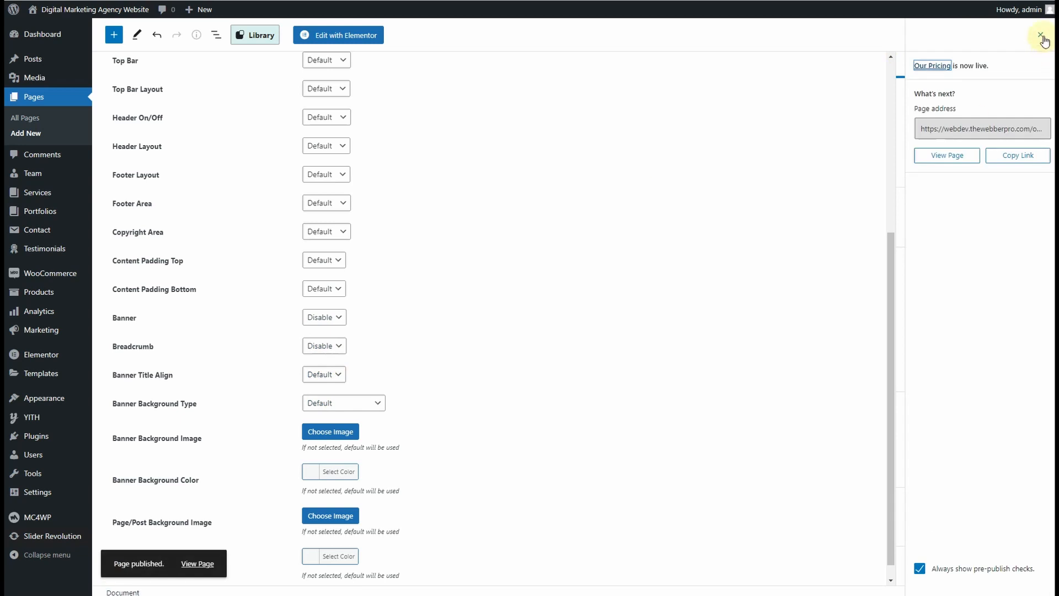
pyautogui.click(1041, 36)
# - Add a new page titled About Us, using the Elementor Full Width template and the Full Width layout
pyautogui.click(25, 133)
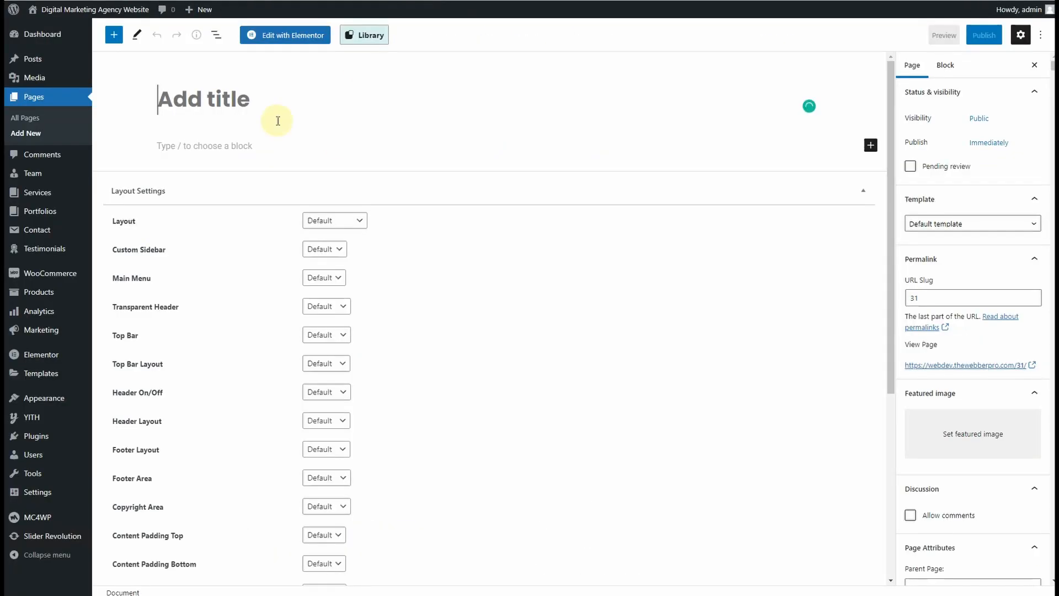
pyautogui.write('About Us')
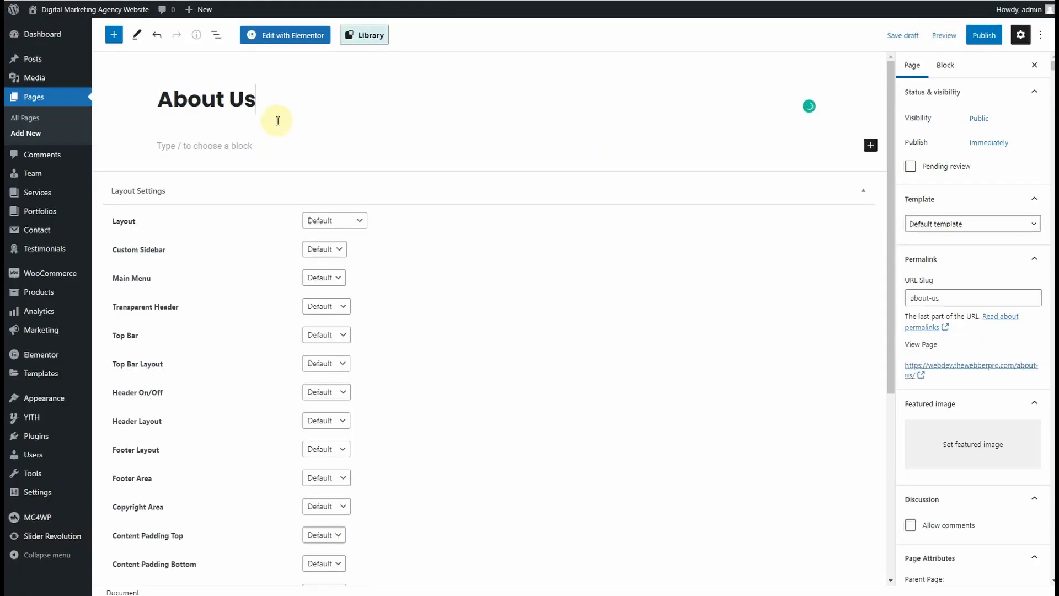
pyautogui.click(945, 223)
pyautogui.click(945, 259)
pyautogui.click(354, 221)
pyautogui.click(350, 246)
# - Disable the banner and breadcrumb in the About Us page's layout settings and publish the page
pyautogui.scroll(-6, 337, 276)
pyautogui.click(325, 304)
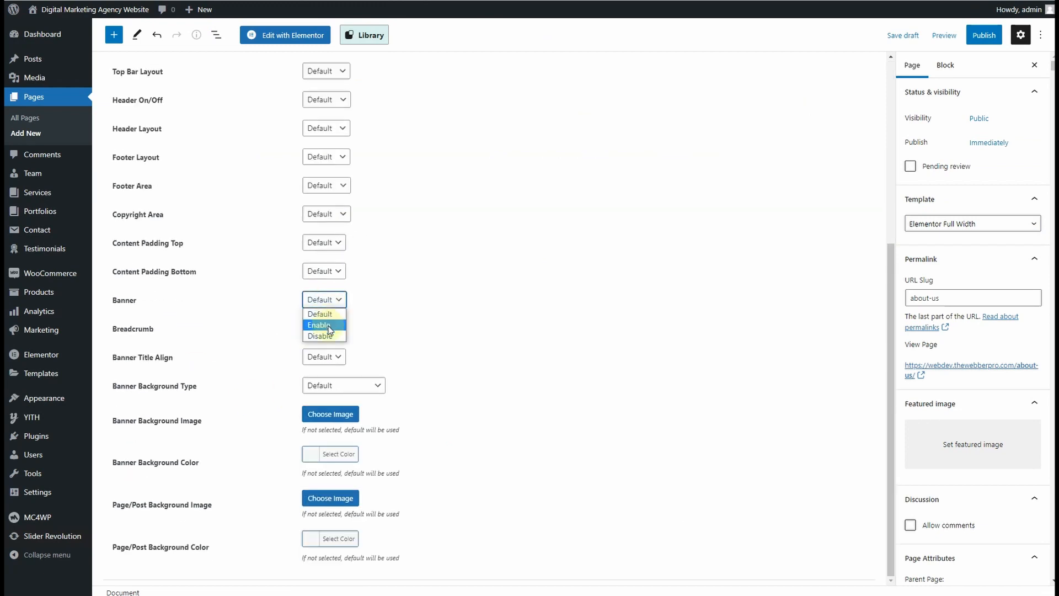
pyautogui.click(328, 336)
pyautogui.click(333, 329)
pyautogui.click(341, 364)
pyautogui.click(984, 34)
pyautogui.click(949, 35)
pyautogui.scroll(5, 342, 221)
# - Add a new page titled Blog, using the Elementor Full Width template and the Full Width layout
pyautogui.click(36, 134)
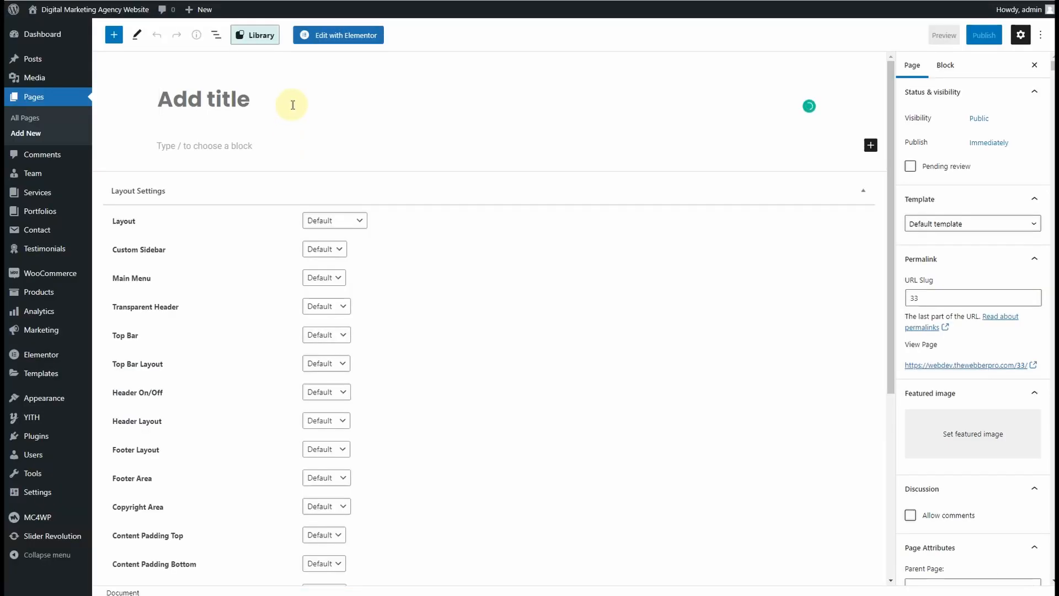
pyautogui.write('Blog')
pyautogui.click(922, 227)
pyautogui.click(938, 258)
pyautogui.click(349, 221)
pyautogui.click(349, 246)
# - Disable the banner in the Blog page's layout settings and publish the page
pyautogui.scroll(-4, 384, 331)
pyautogui.click(328, 373)
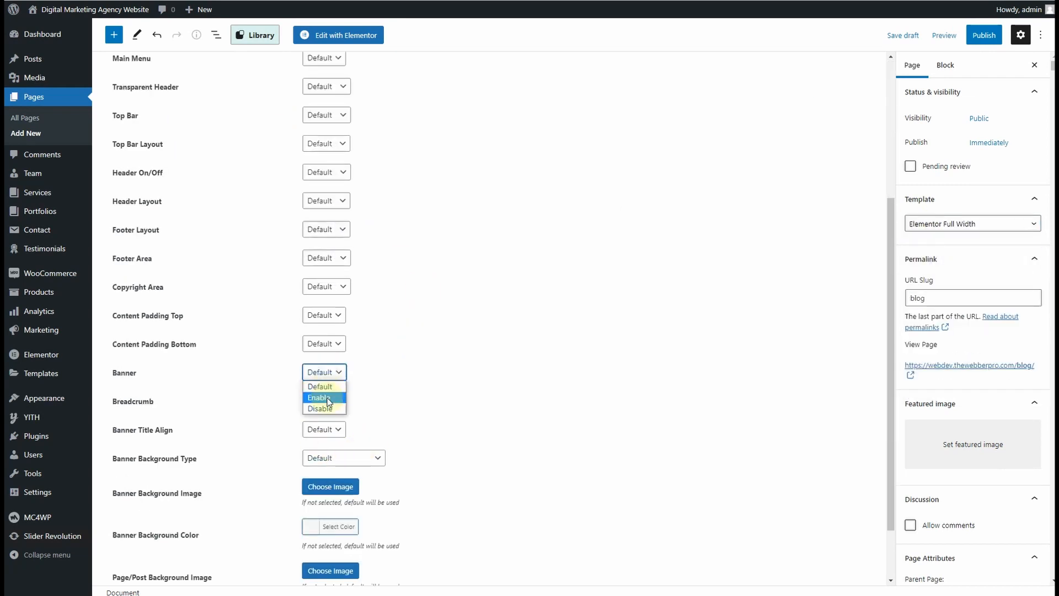
pyautogui.click(329, 409)
pyautogui.click(330, 402)
pyautogui.click(985, 35)
pyautogui.click(949, 36)
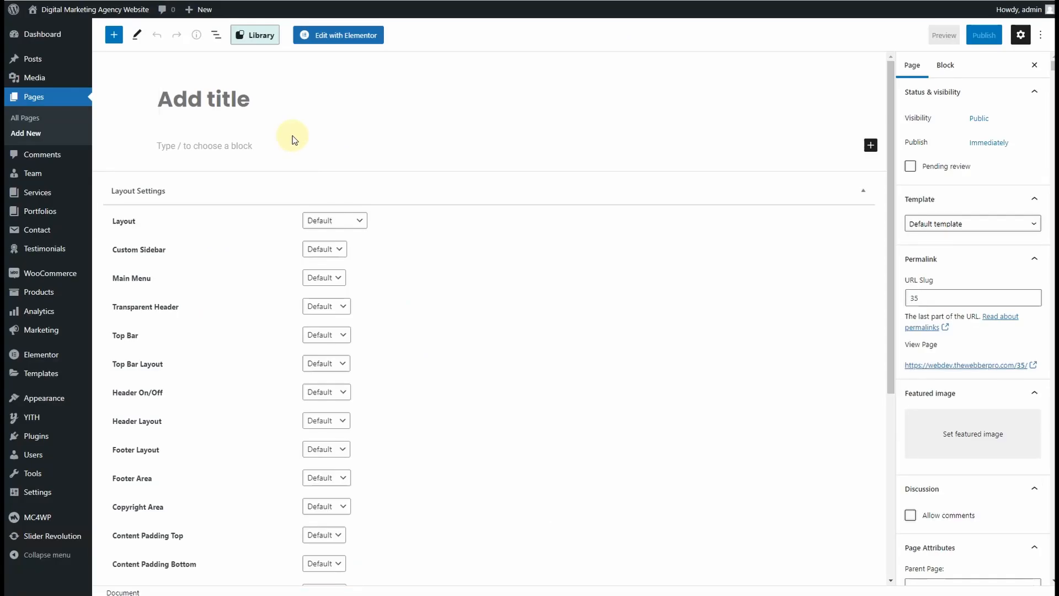
# - Title the new page Contact and set its layout to Full Width
pyautogui.write('Contact')
pyautogui.click(338, 220)
pyautogui.click(338, 246)
# - Disable the banner and breadcrumb in the Contact page's layout settings and publish the page
pyautogui.scroll(-5, 342, 283)
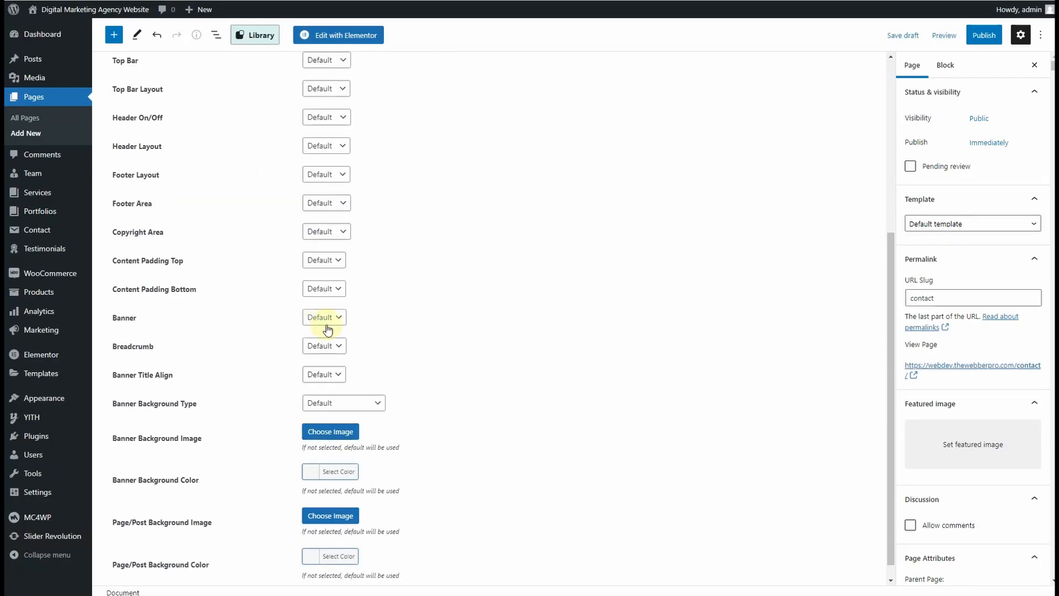
pyautogui.click(327, 319)
pyautogui.click(333, 354)
pyautogui.click(332, 346)
pyautogui.click(332, 382)
pyautogui.scroll(5, 391, 386)
pyautogui.click(984, 34)
pyautogui.click(949, 35)
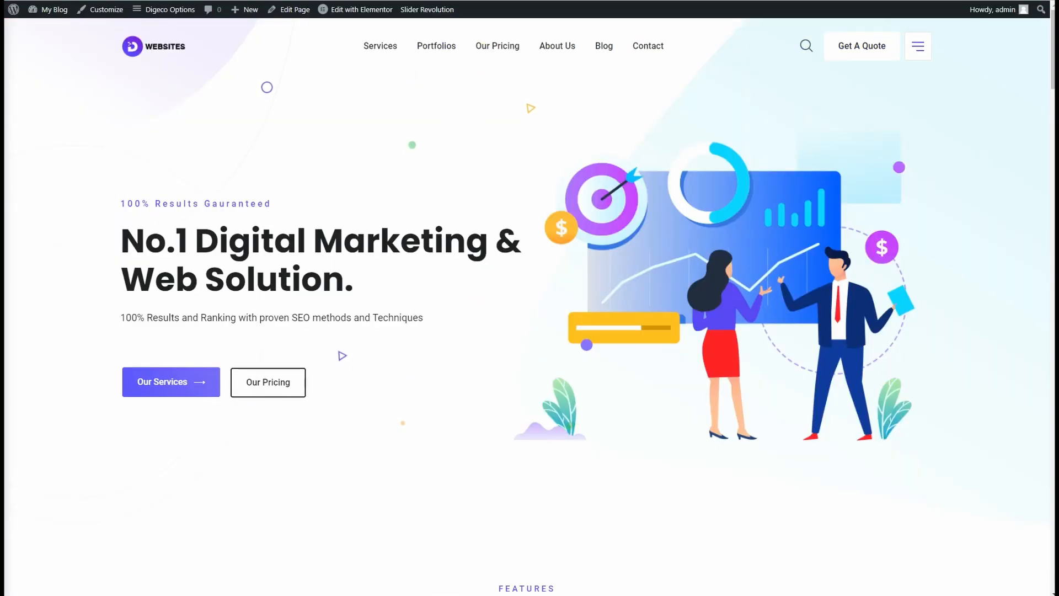
# - Import the Home page Hero Section file into Slider Revolution and open the imported module in the editor
pyautogui.click(353, 9)
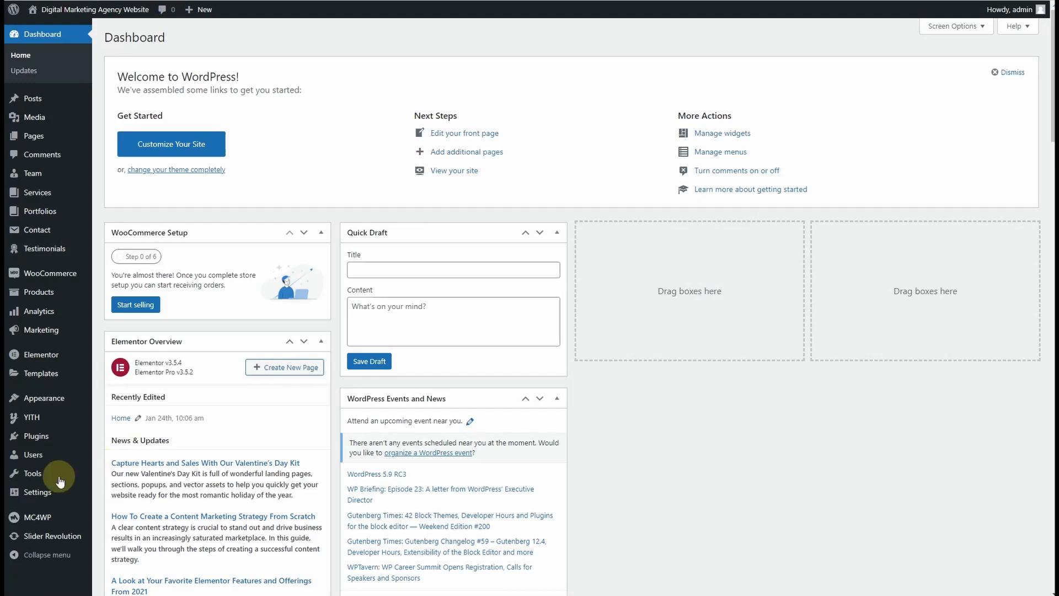
pyautogui.click(47, 538)
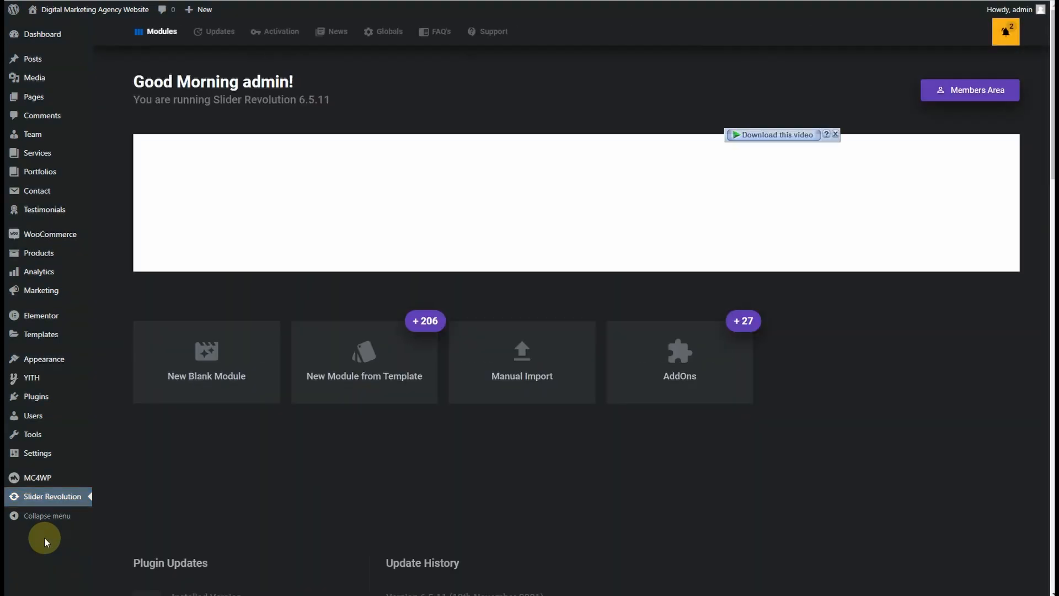
pyautogui.click(528, 370)
pyautogui.click(522, 322)
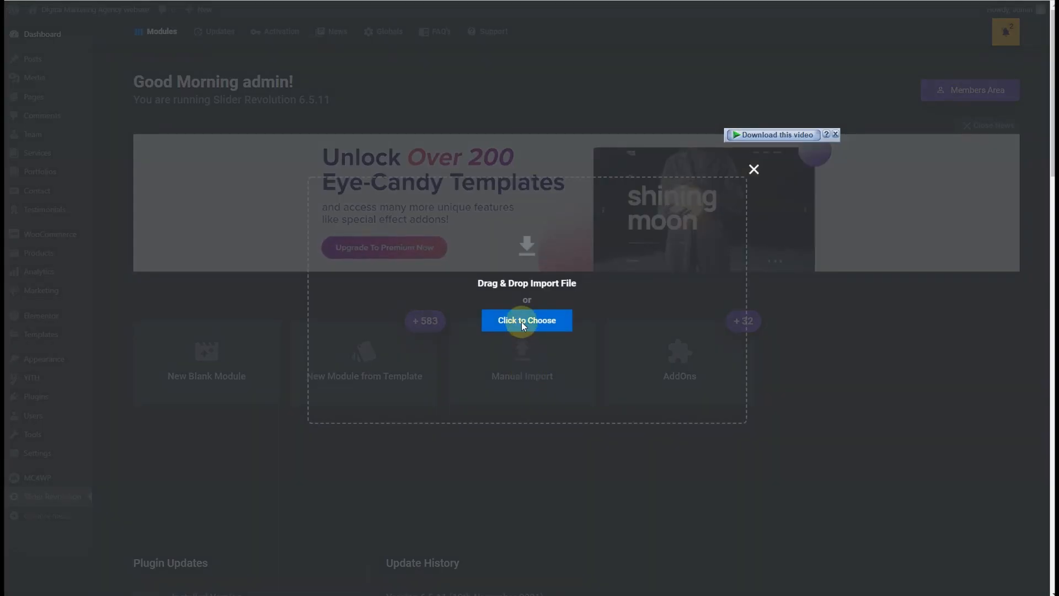
pyautogui.click(233, 204)
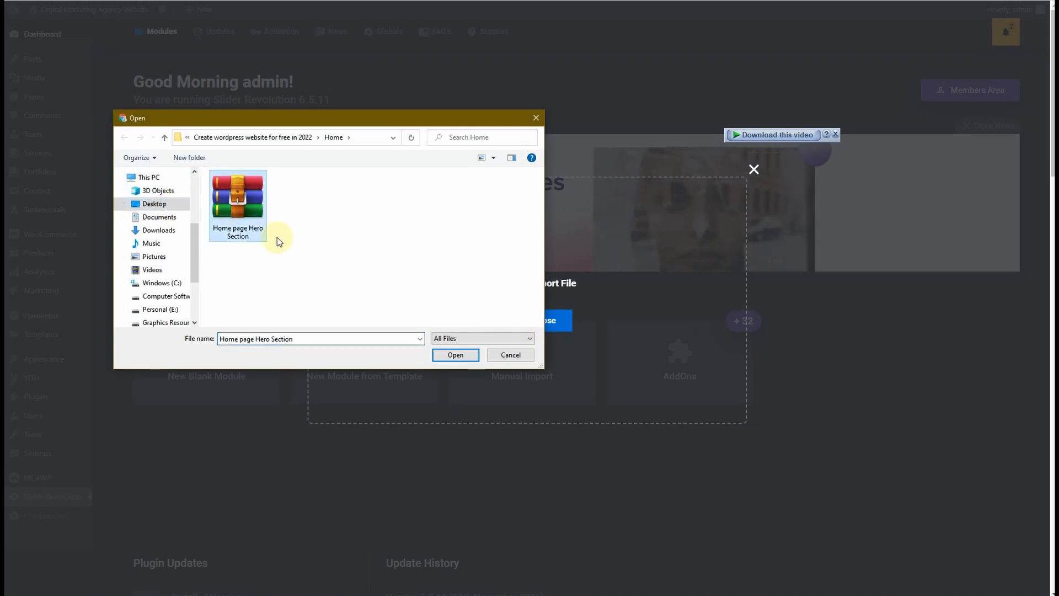
pyautogui.click(452, 356)
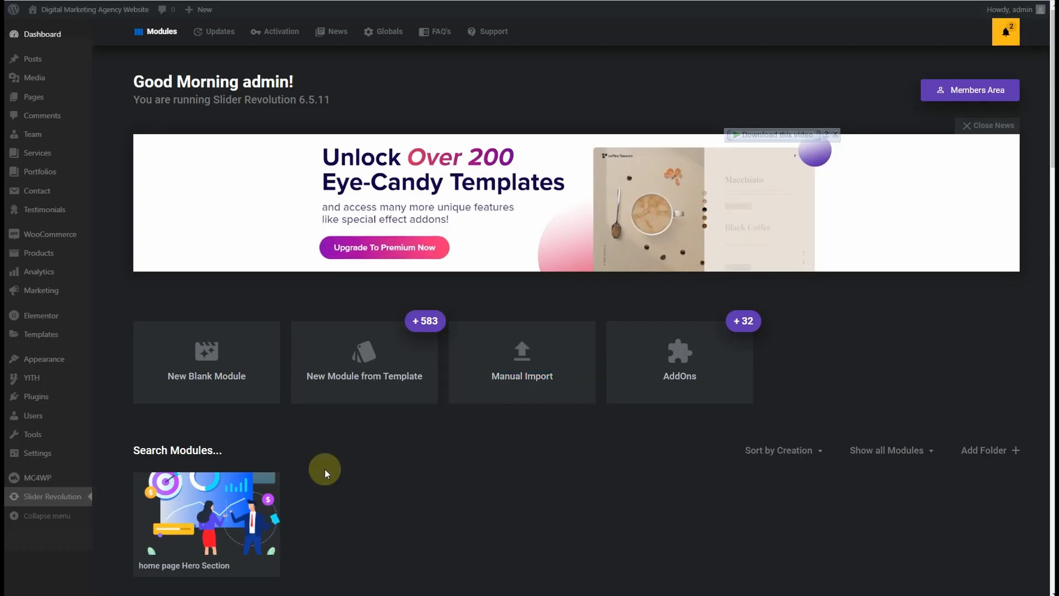
pyautogui.scroll(-4, 323, 467)
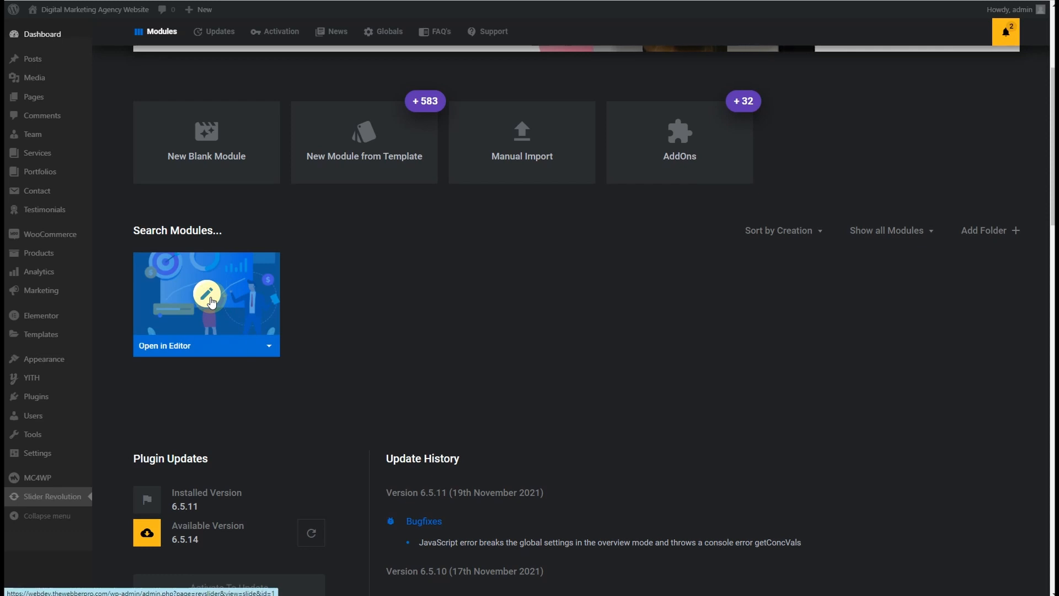
pyautogui.click(212, 300)
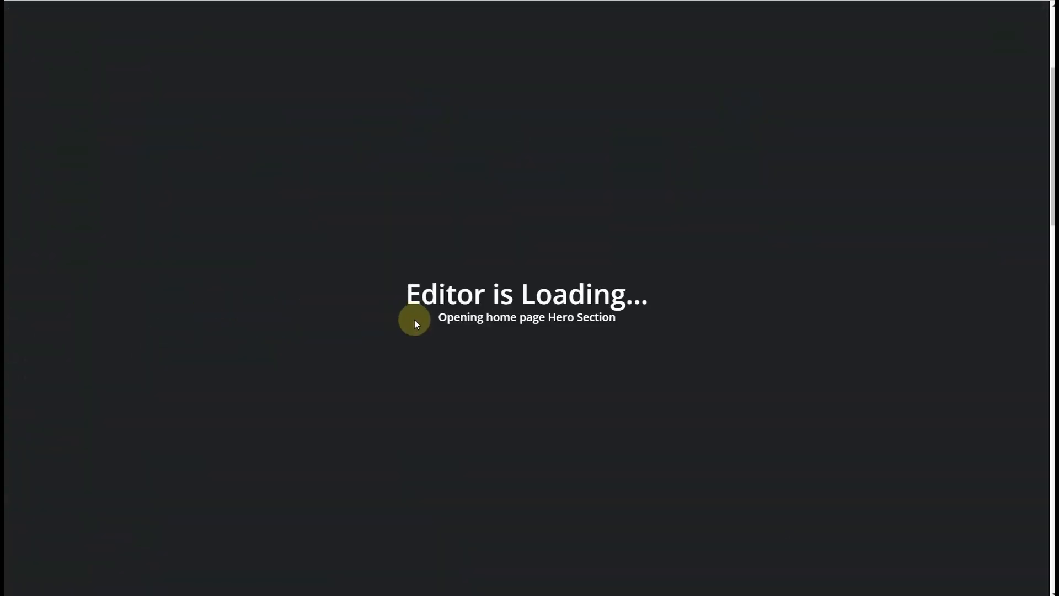
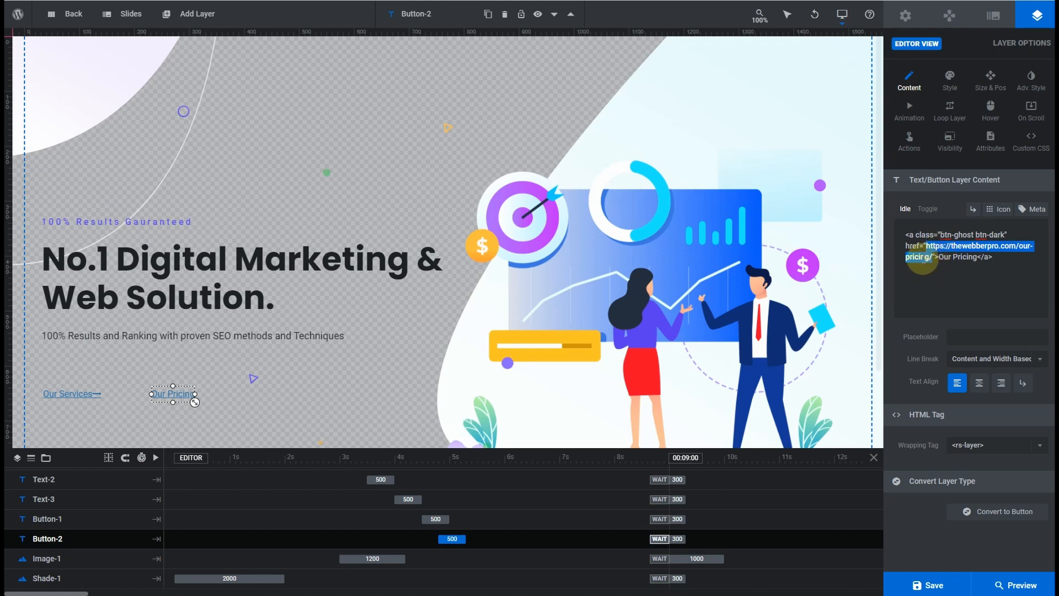
# - Review the link URLs in the Our Pricing and Our Services button layers, save the slider and exit its editor
pyautogui.moveTo(927, 247); pyautogui.dragTo(940, 258)
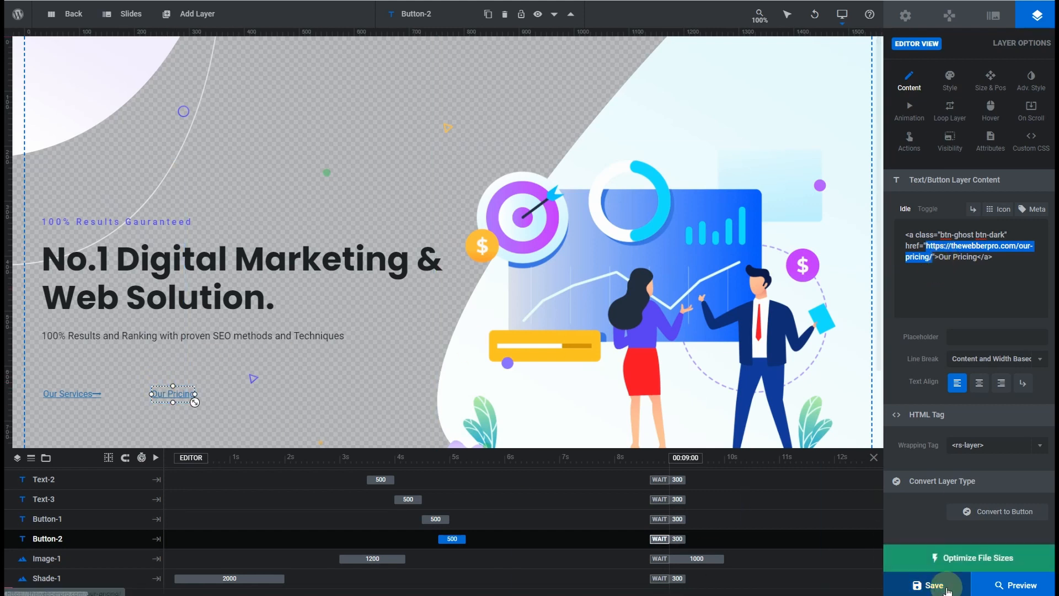
pyautogui.click(72, 394)
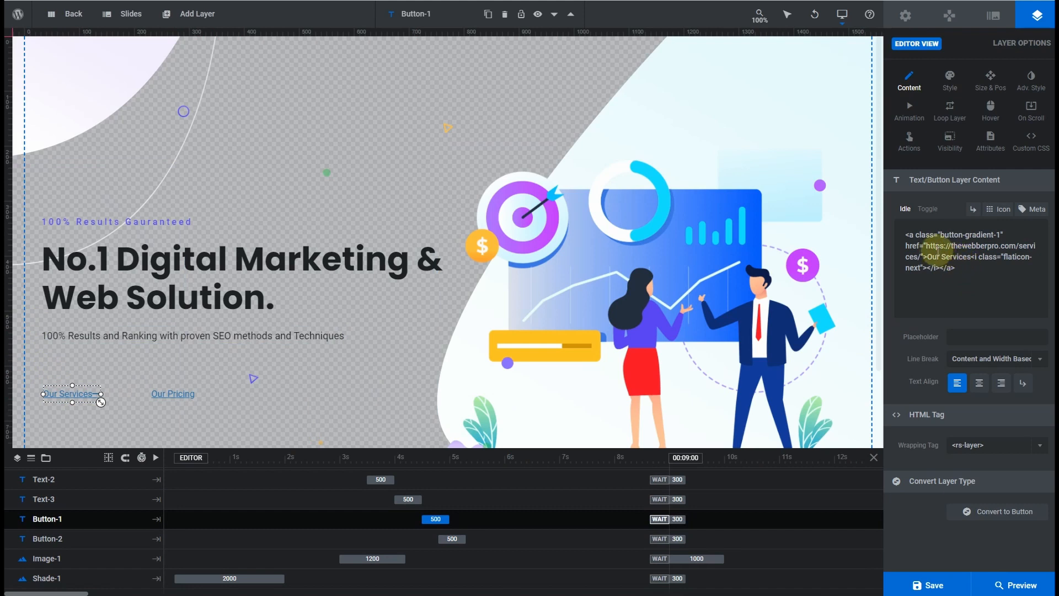
pyautogui.moveTo(927, 246); pyautogui.dragTo(919, 256)
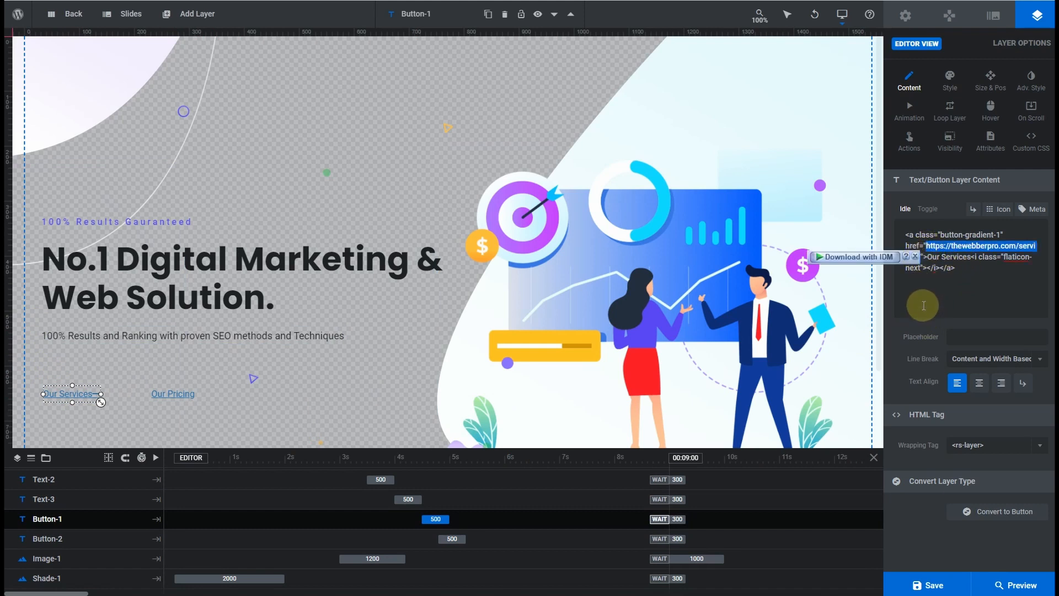
pyautogui.click(923, 302)
pyautogui.click(932, 585)
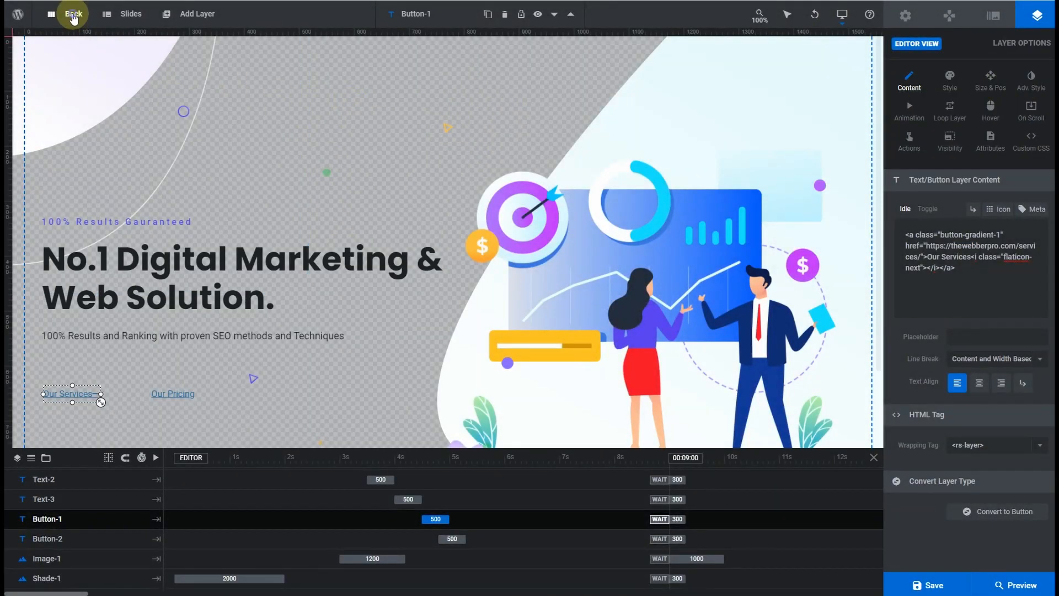
pyautogui.click(73, 16)
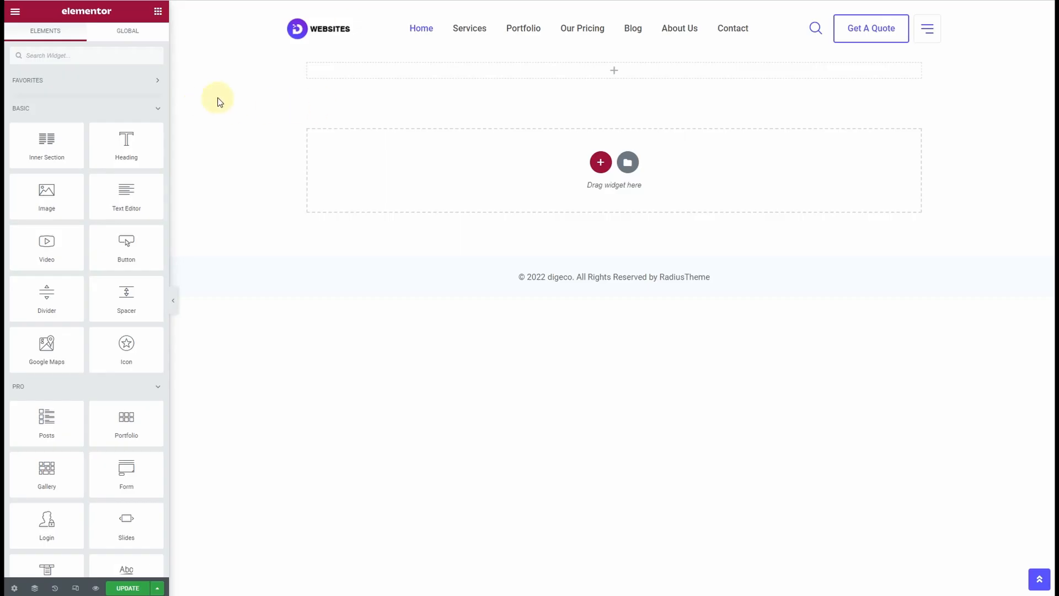
# - Add a Slider Revolution 6 widget with the home page Hero Section module to the empty section, and open that section's settings
pyautogui.click(71, 57)
pyautogui.write('sli')
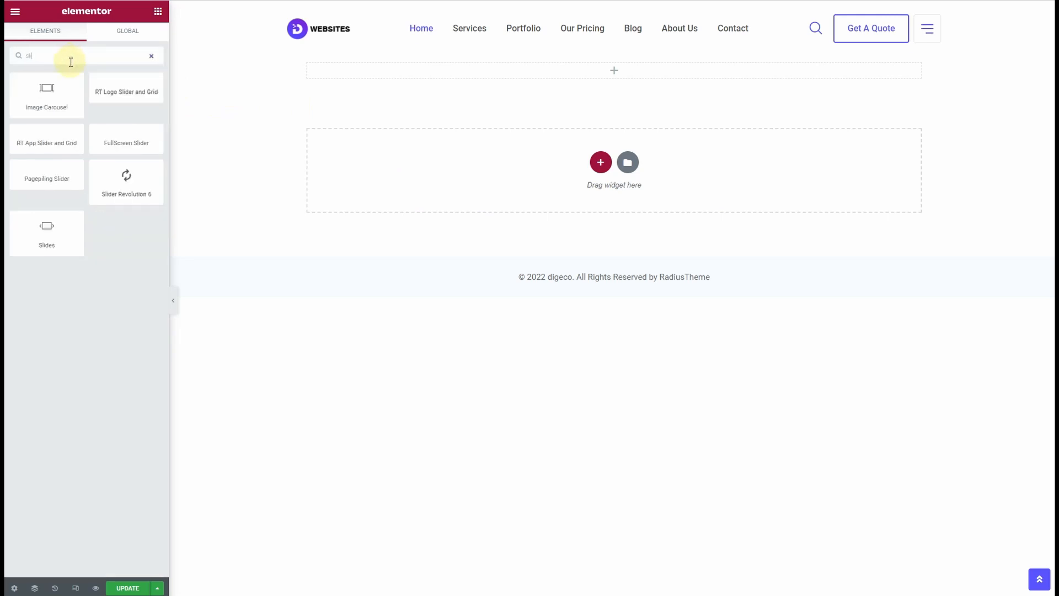
pyautogui.moveTo(134, 202); pyautogui.dragTo(491, 80)
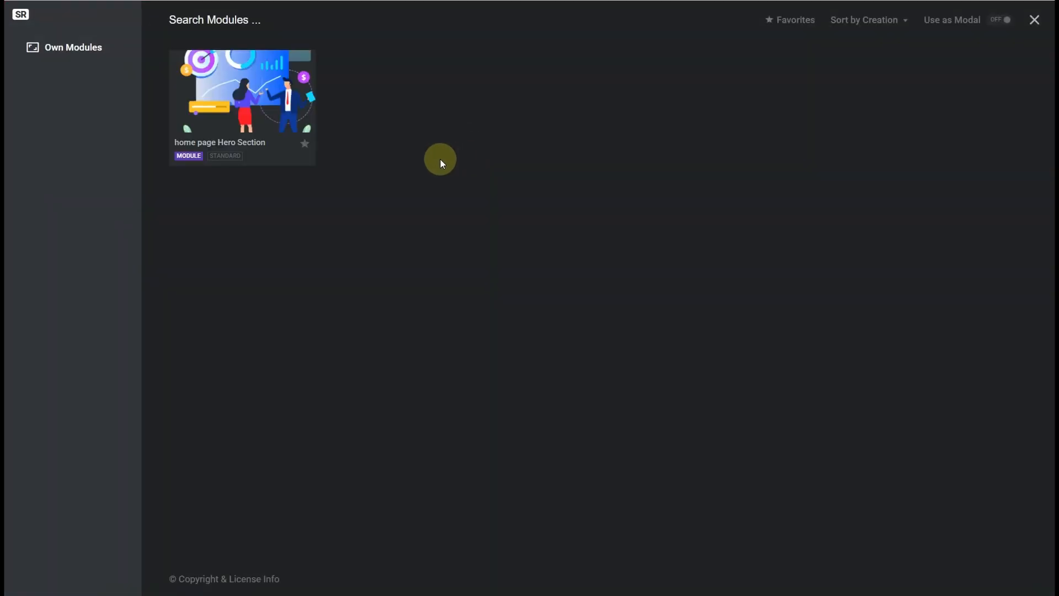
pyautogui.moveTo(241, 116)
pyautogui.click(243, 91)
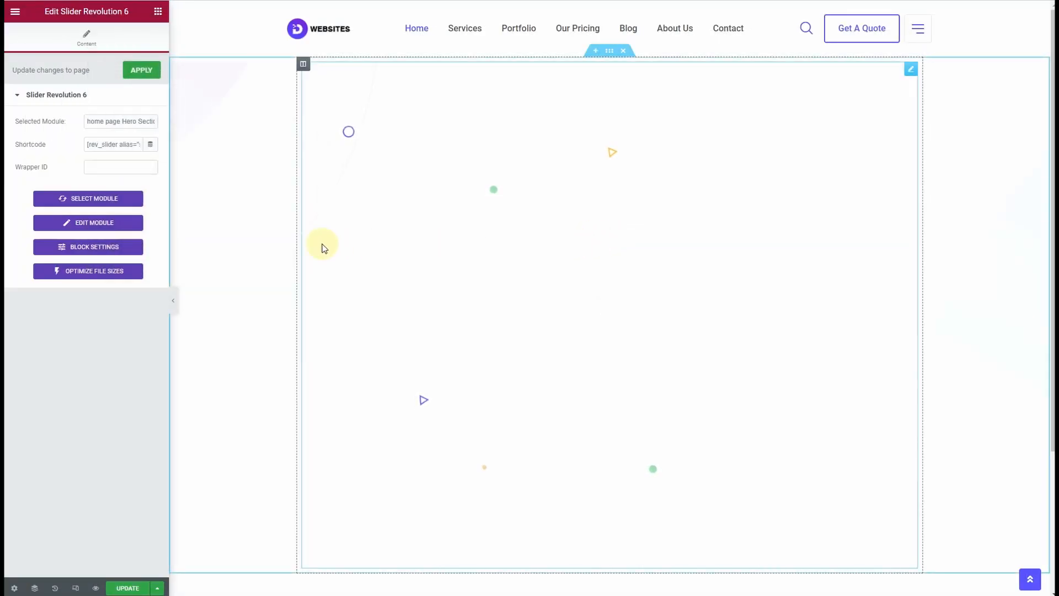
pyautogui.click(303, 64)
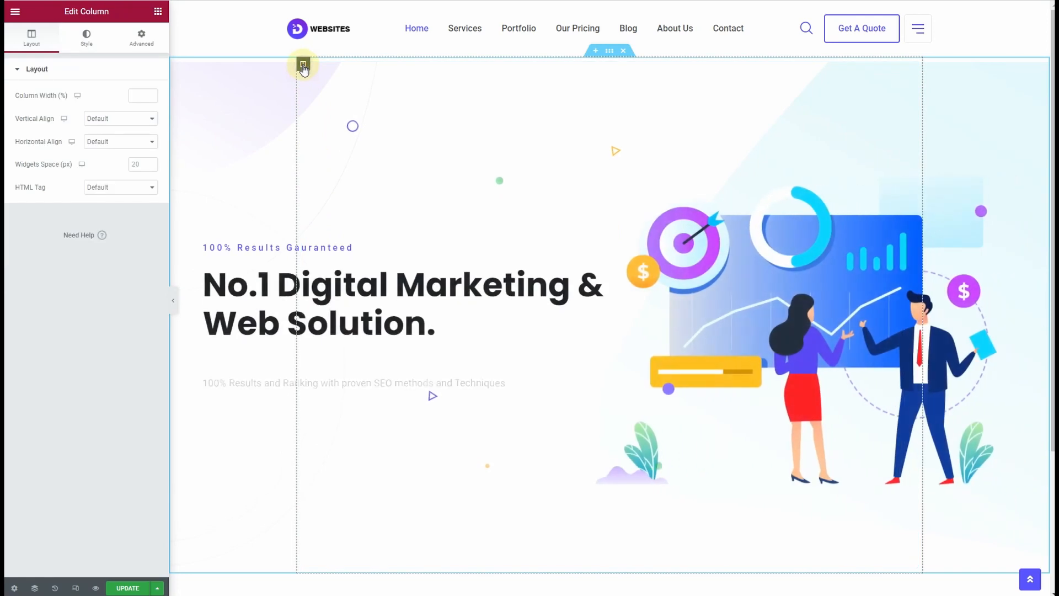
pyautogui.click(609, 51)
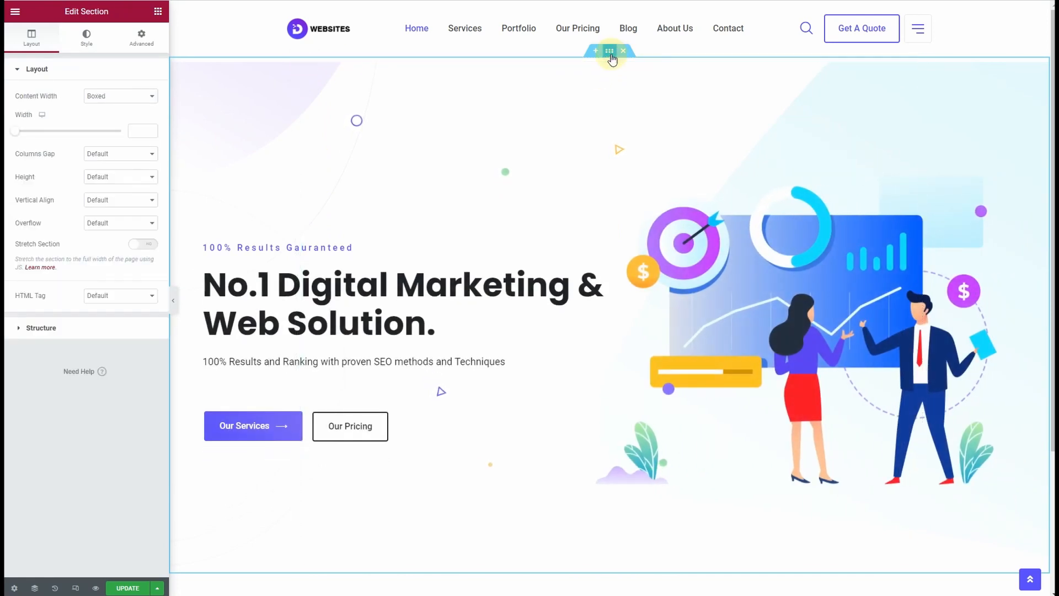
# - Try the Full Width content width on the hero section and set it back to Boxed
pyautogui.click(117, 97)
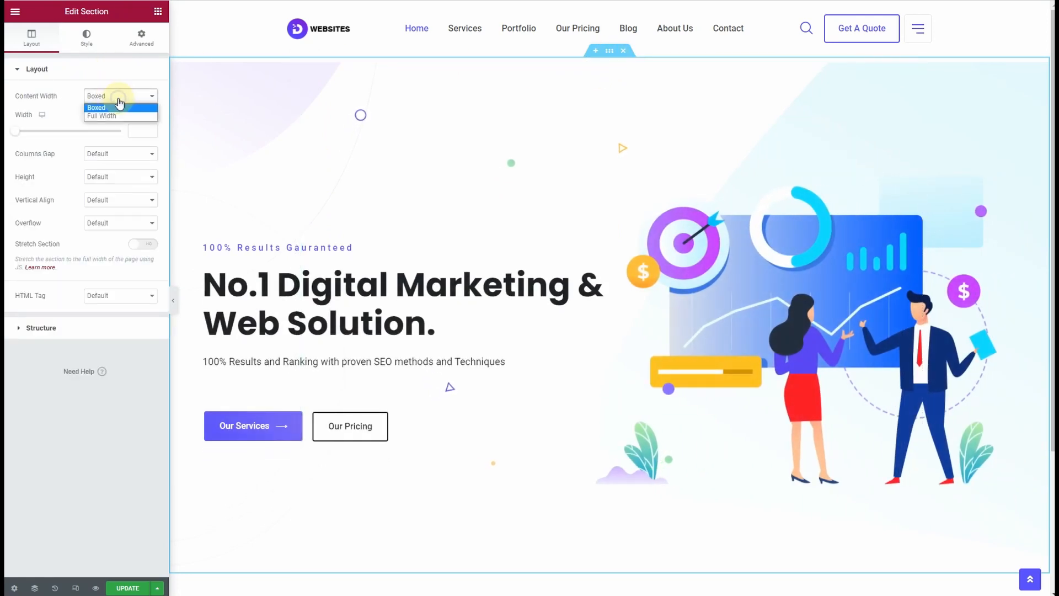
pyautogui.click(125, 116)
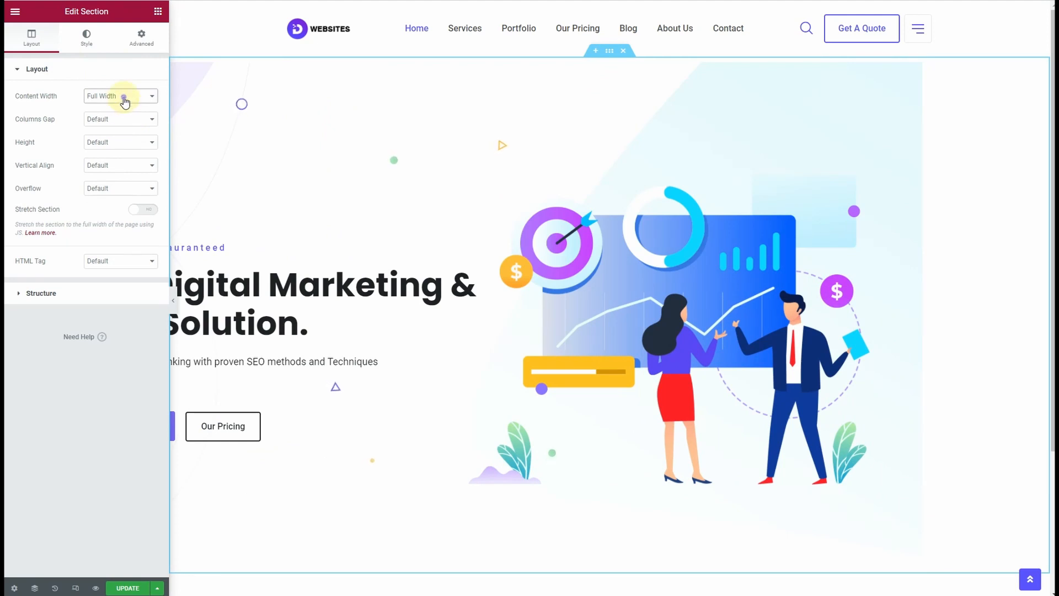
pyautogui.click(124, 102)
pyautogui.click(121, 108)
pyautogui.click(136, 40)
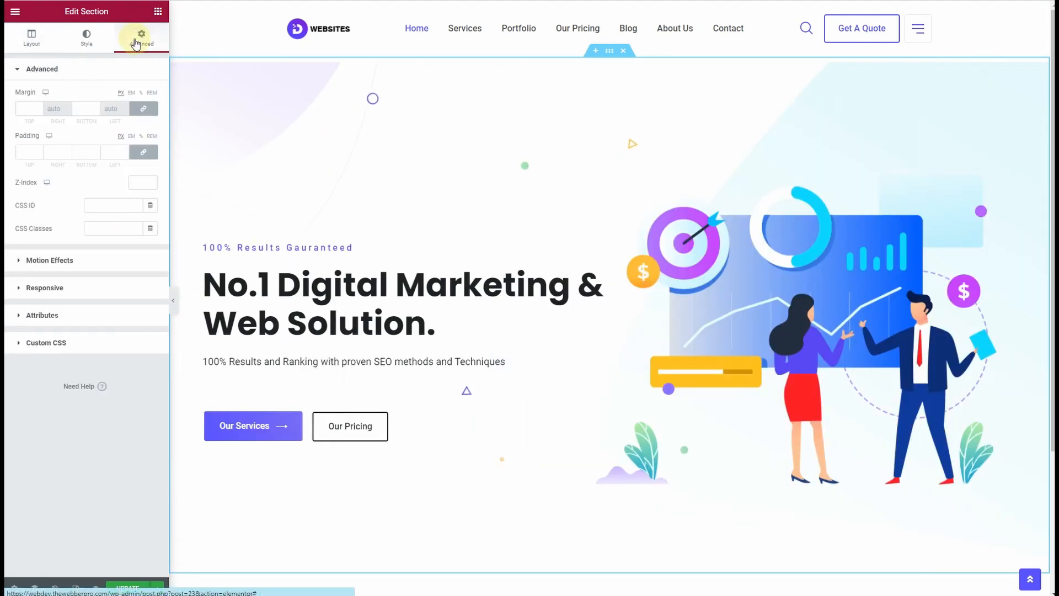
pyautogui.click(30, 38)
# - Set the hero section's columns gap to No Gap and preview the page without the editing panel
pyautogui.click(107, 155)
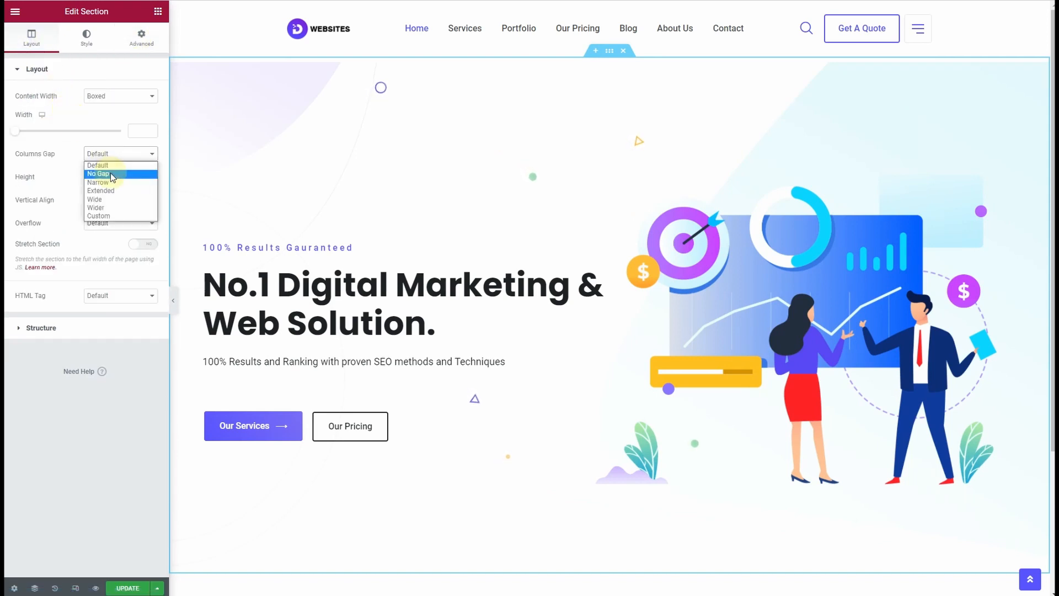
pyautogui.click(111, 174)
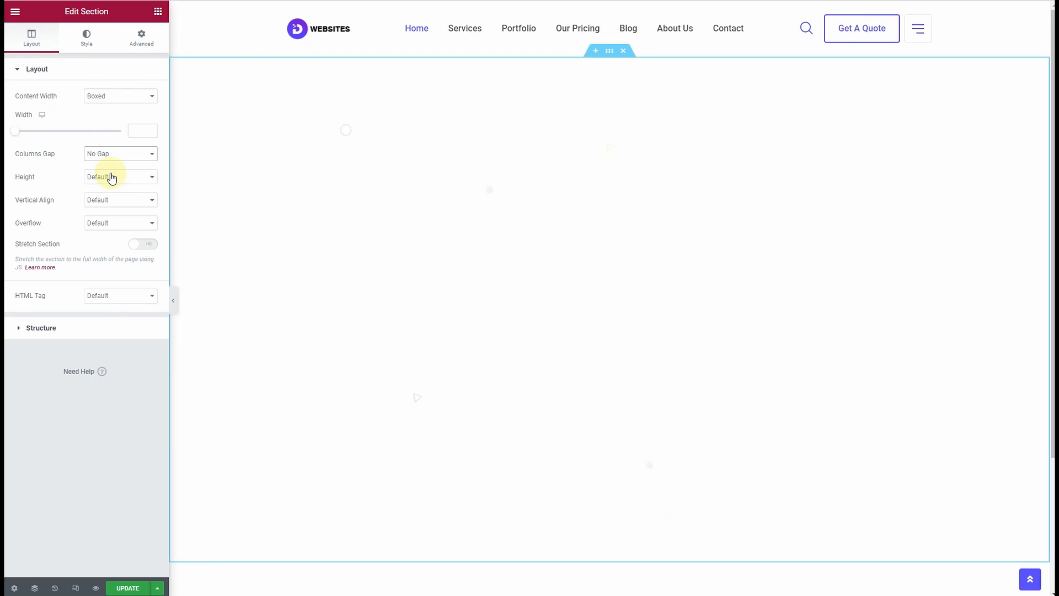
pyautogui.click(173, 300)
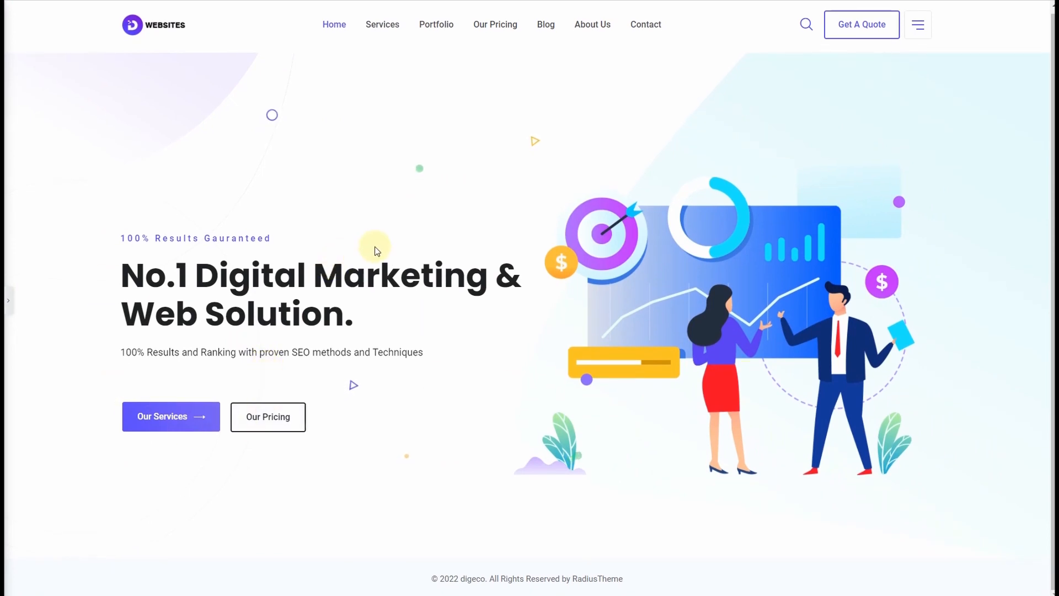
pyautogui.click(9, 300)
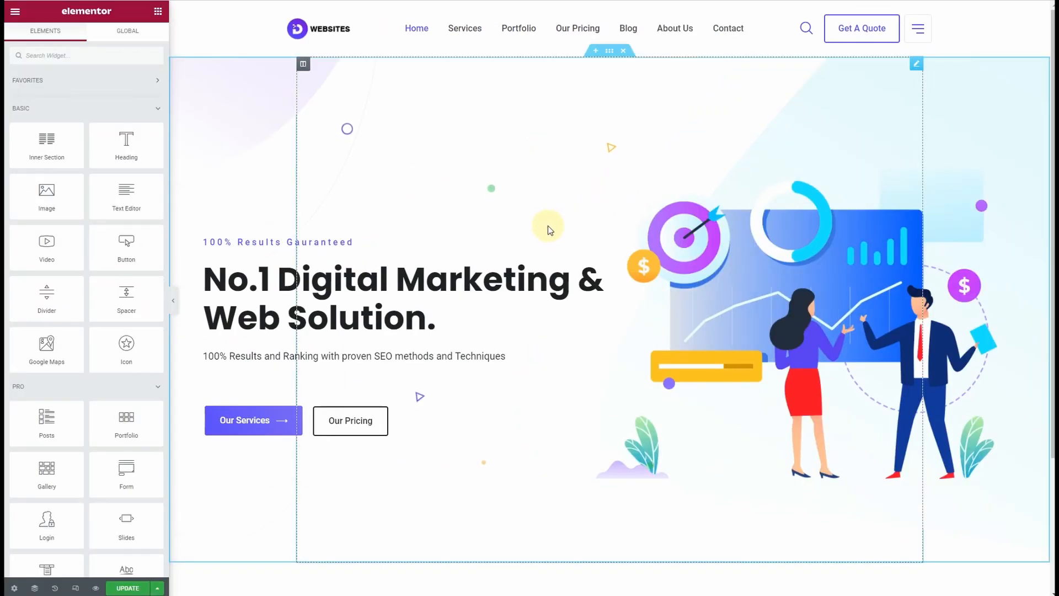
# - Add a single-column section below the hero and set its columns gap to No Gap
pyautogui.scroll(-3, 549, 226)
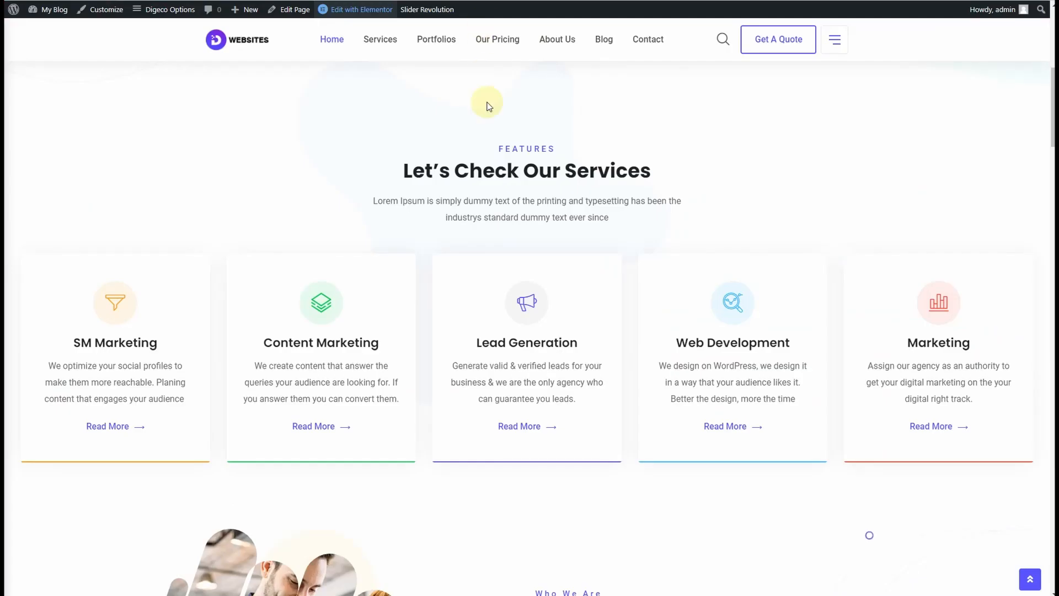
pyautogui.scroll(4, 412, 181)
pyautogui.scroll(-2, 488, 373)
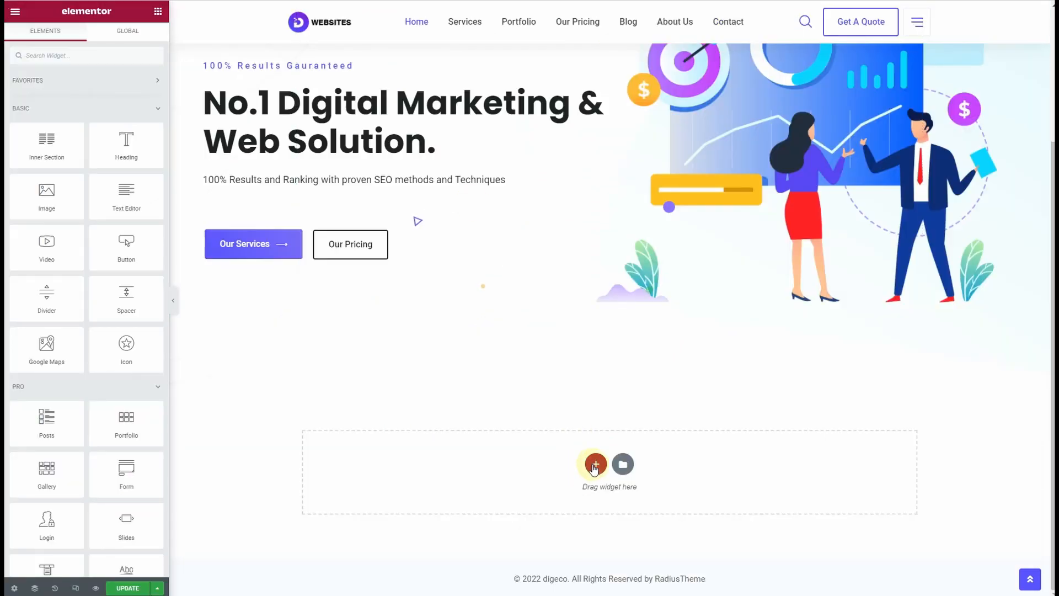
pyautogui.click(595, 464)
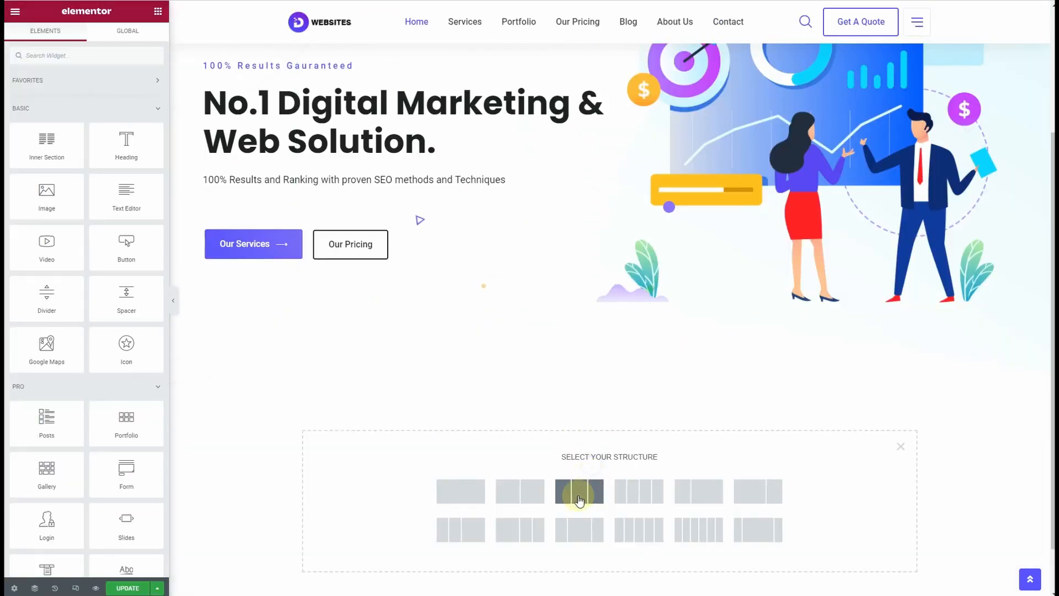
pyautogui.click(441, 496)
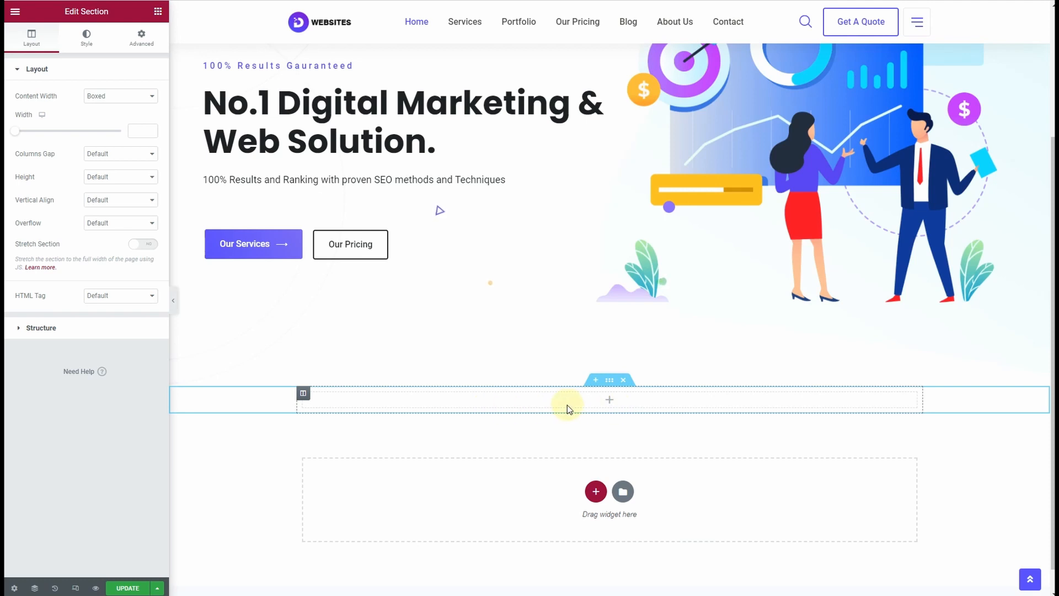
pyautogui.click(122, 157)
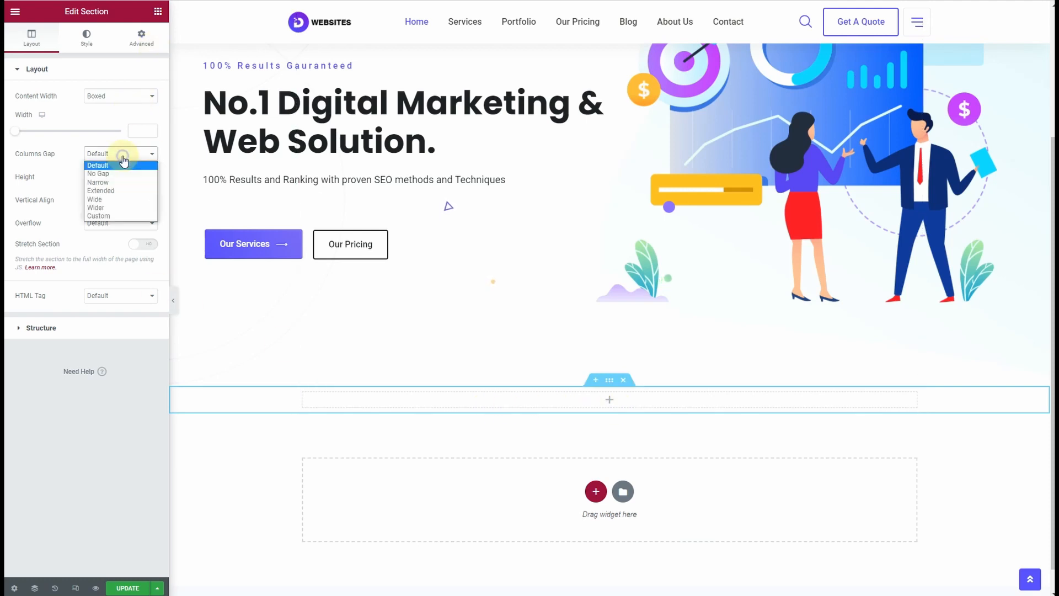
pyautogui.click(127, 175)
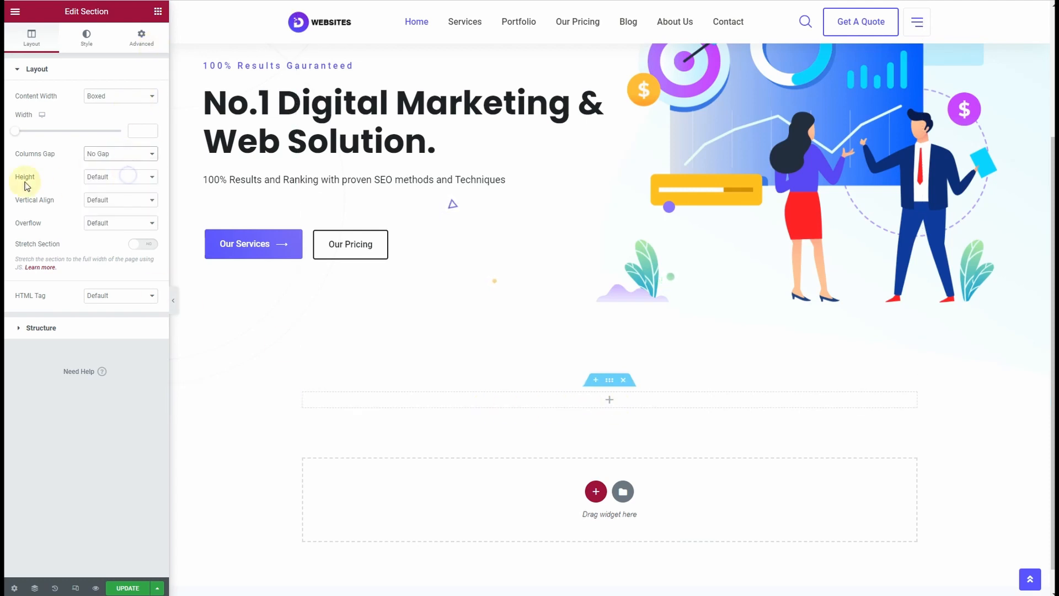
# - Place an RT Shape widget in the new section and set its shape style to Shape 1
pyautogui.click(158, 12)
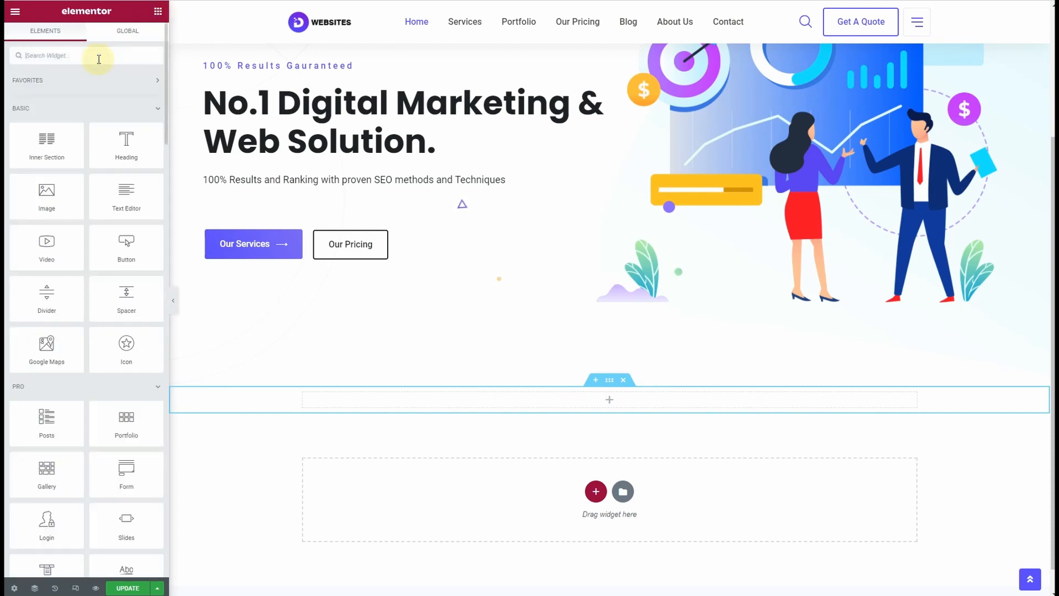
pyautogui.click(100, 59)
pyautogui.write('sha')
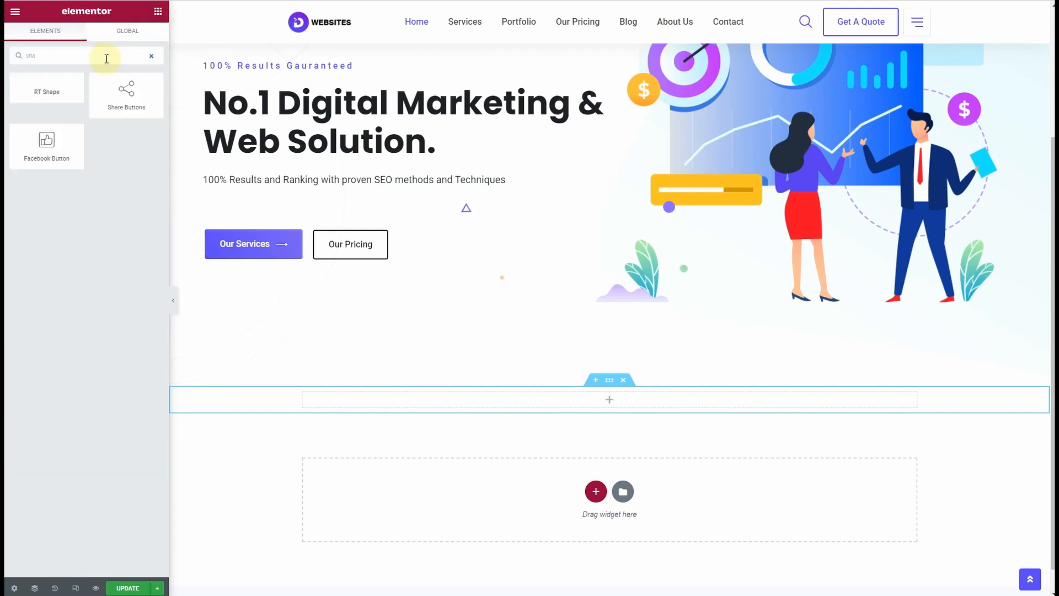
pyautogui.moveTo(49, 90); pyautogui.dragTo(459, 405)
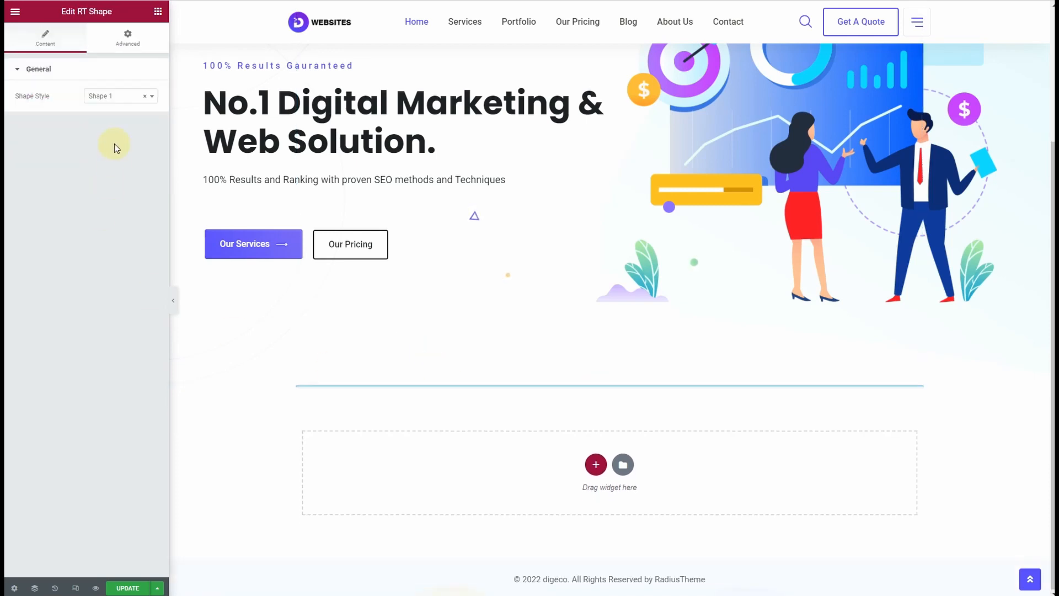
pyautogui.click(119, 100)
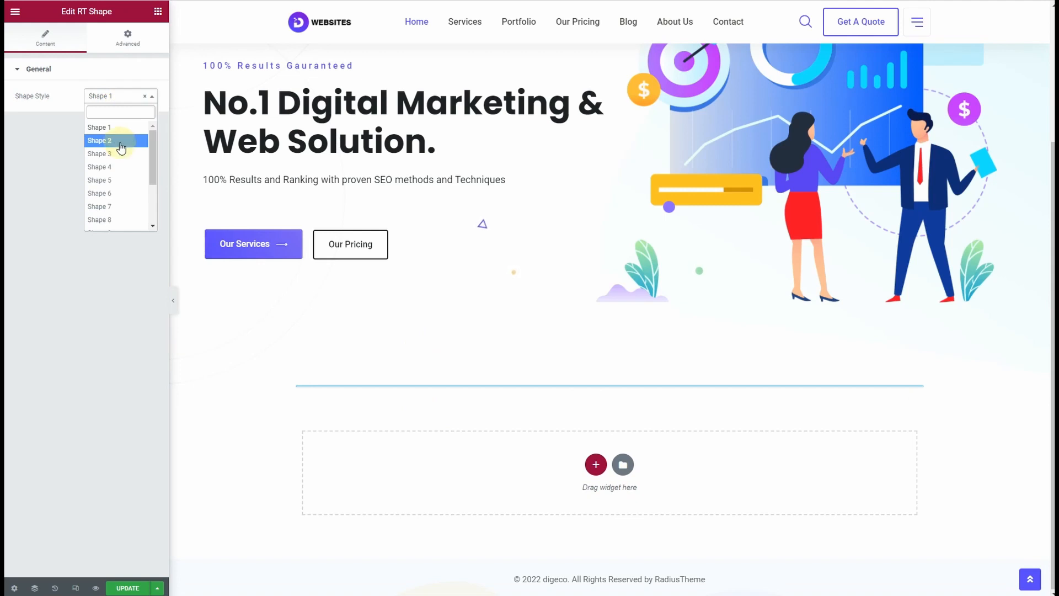
pyautogui.click(122, 133)
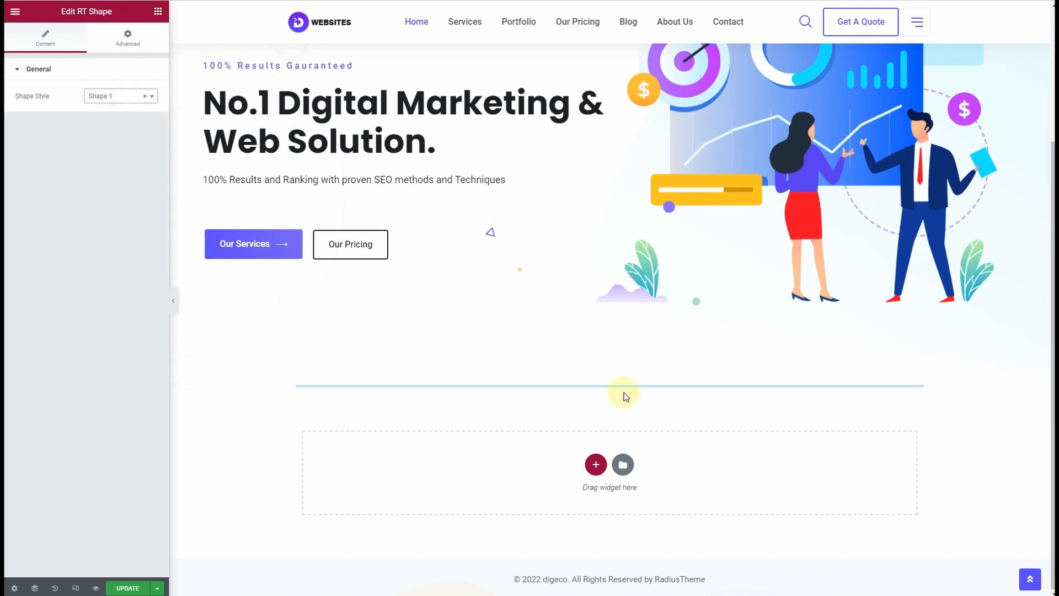
# - Add another single-column section below the shape and place an RT Section Title widget in it
pyautogui.click(595, 464)
pyautogui.click(462, 491)
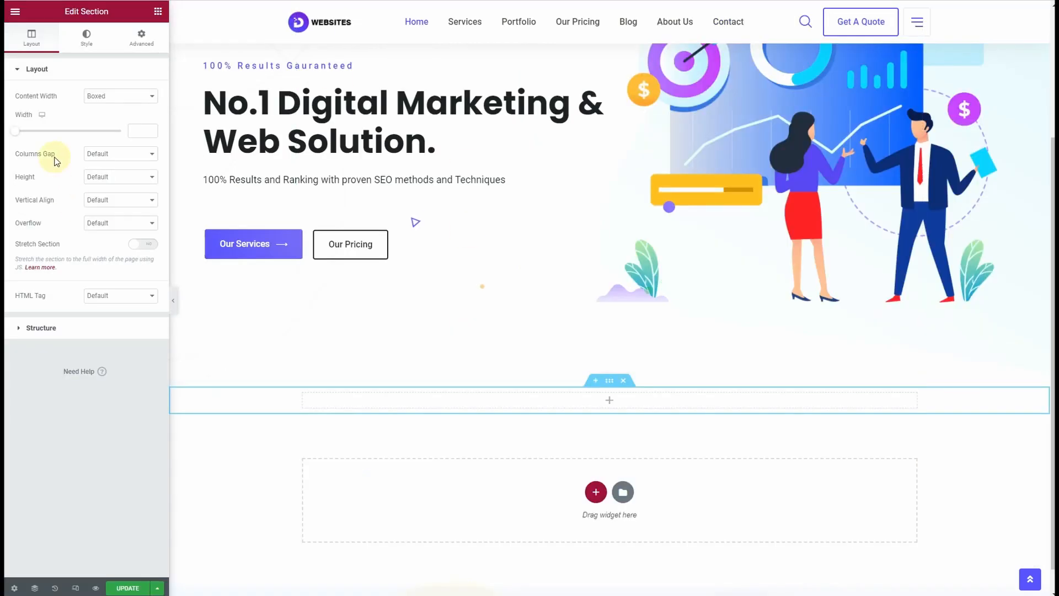
pyautogui.click(158, 12)
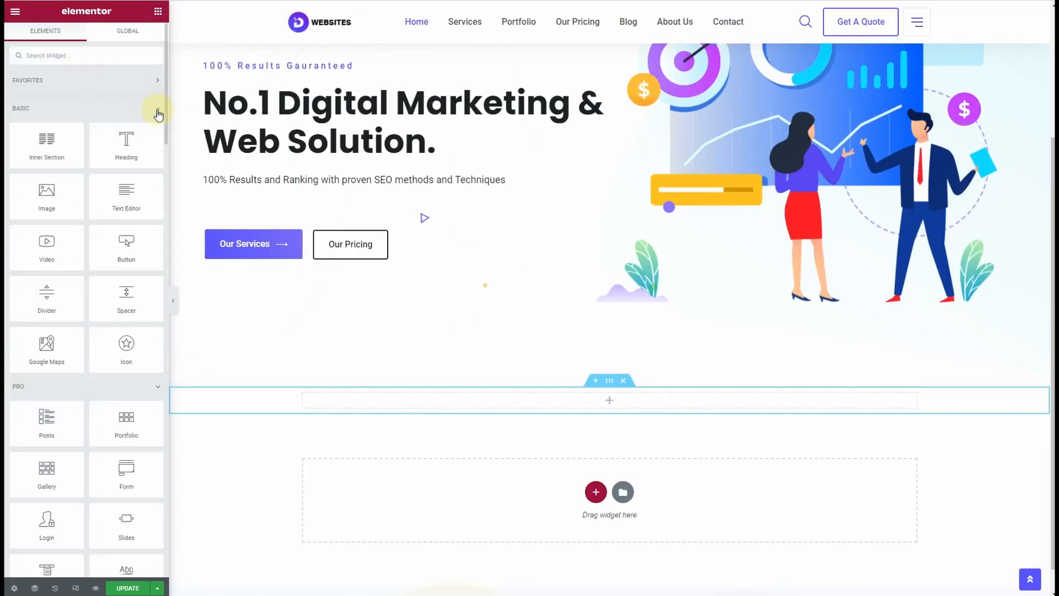
pyautogui.click(156, 110)
pyautogui.click(155, 139)
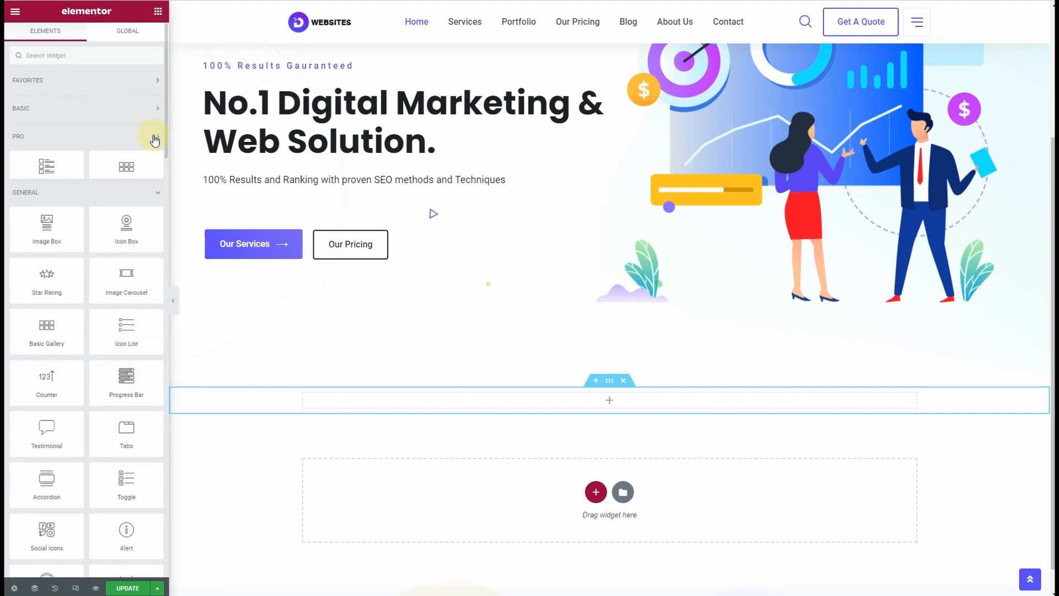
pyautogui.click(157, 166)
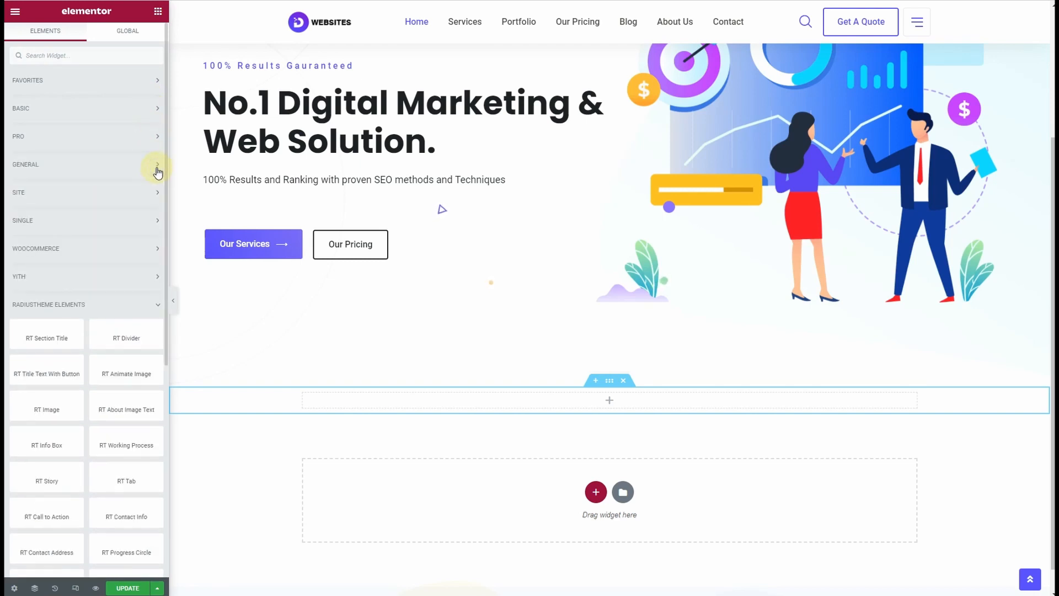
pyautogui.scroll(-4, 131, 271)
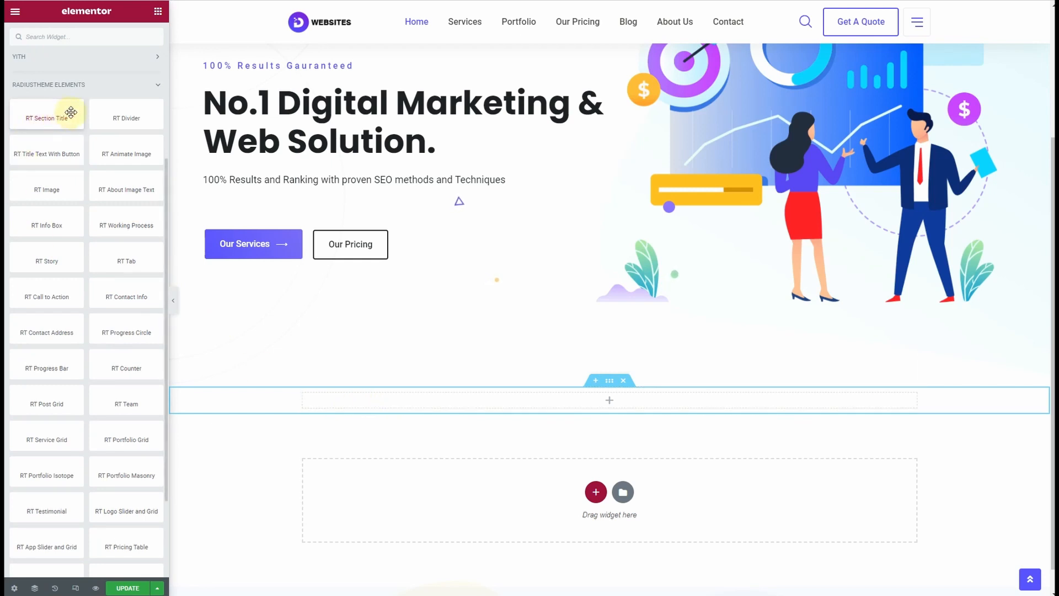
pyautogui.moveTo(44, 111); pyautogui.dragTo(456, 428)
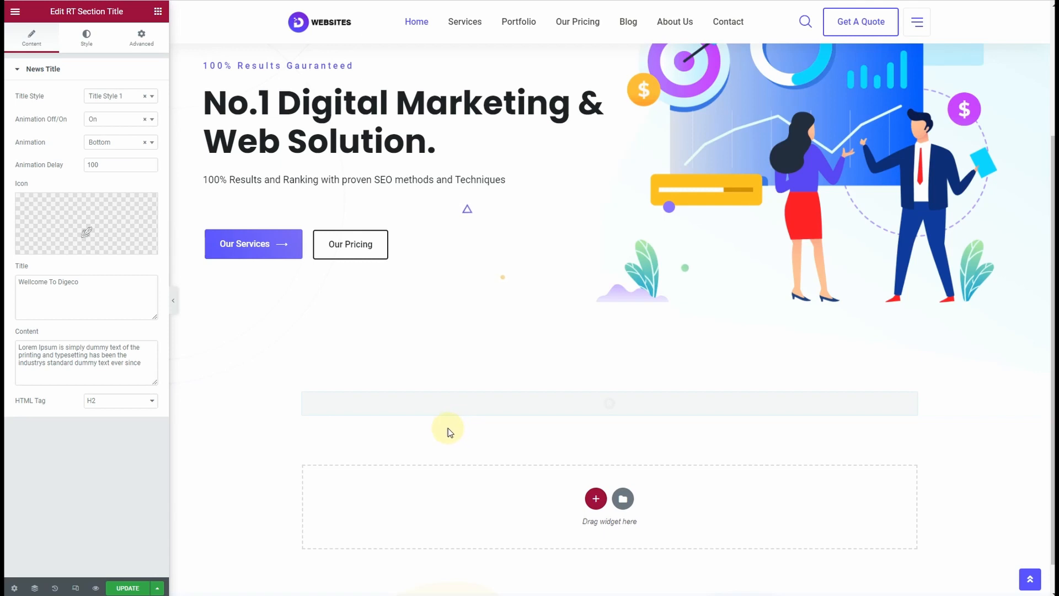
# - Set the section title widget to Title Style 2 and replace its subtitle with FEATURES copied from the reference page
pyautogui.click(118, 96)
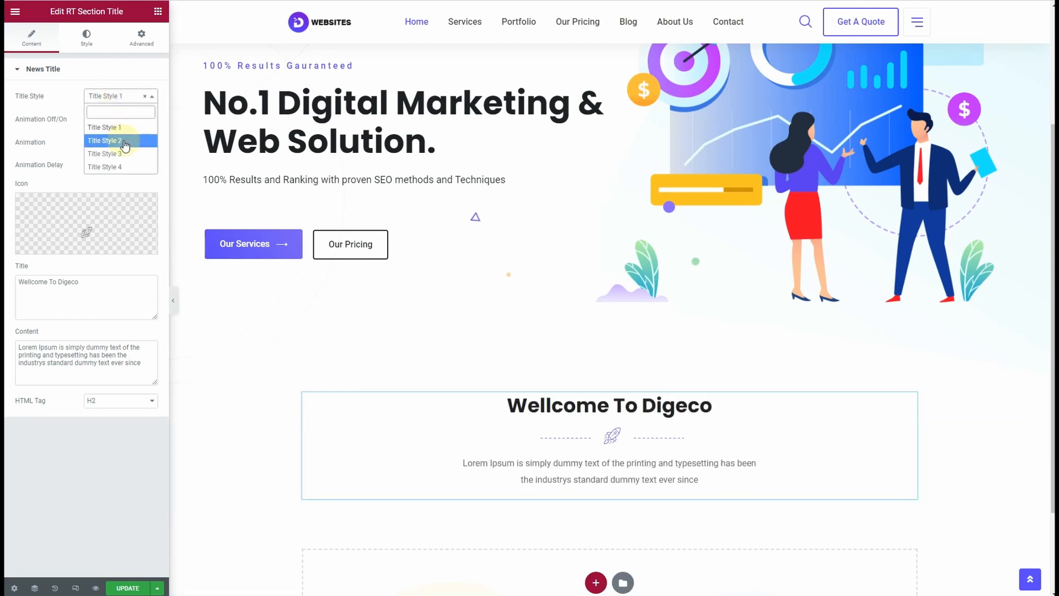
pyautogui.click(124, 142)
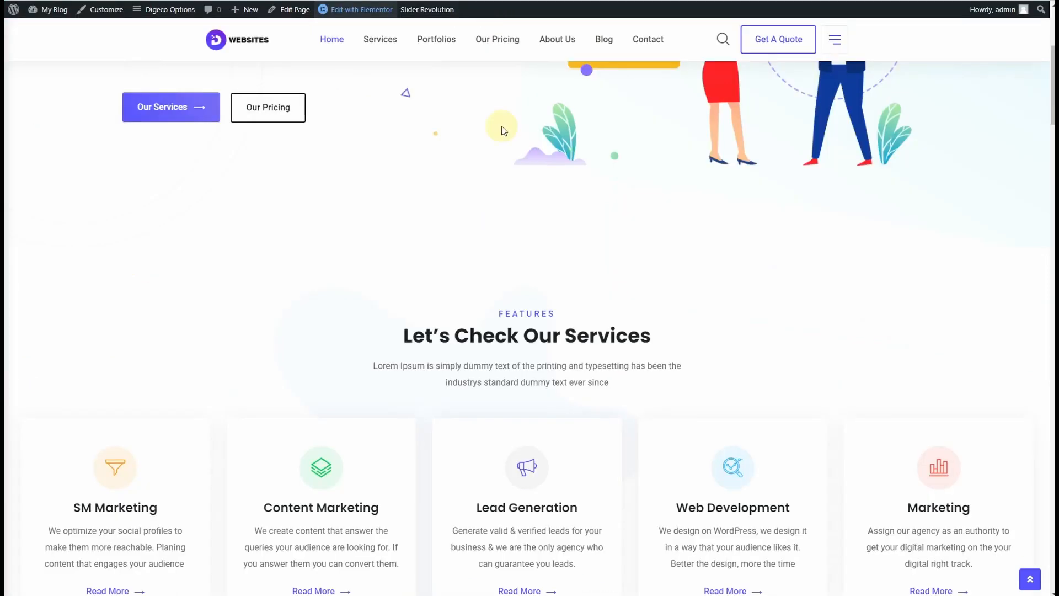
pyautogui.doubleClick(551, 320)
pyautogui.rightClick(551, 320)
pyautogui.click(550, 320)
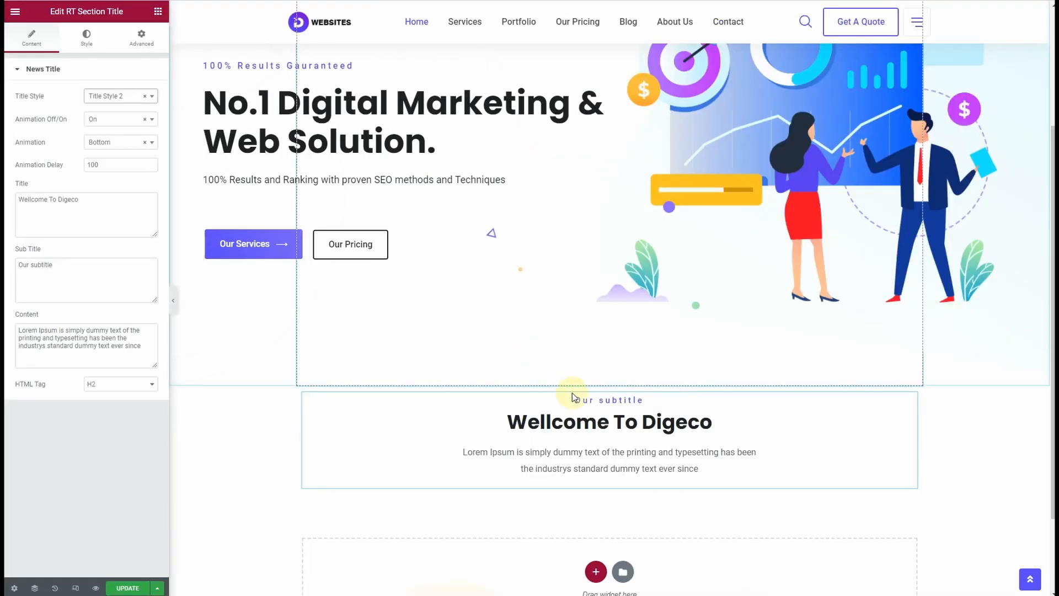
pyautogui.click(53, 273)
pyautogui.hotkey('ctrl', 'a')
pyautogui.hotkey('ctrl', 'v')
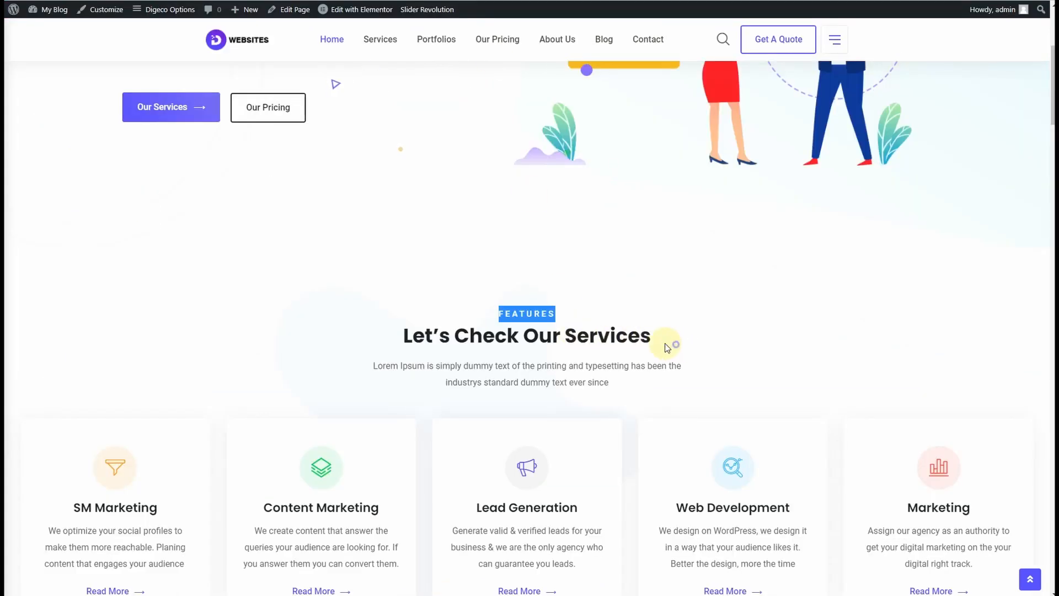
# - Replace the section title widget's title with "Let's Check Our Services" copied from the reference page
pyautogui.moveTo(677, 348); pyautogui.dragTo(367, 342)
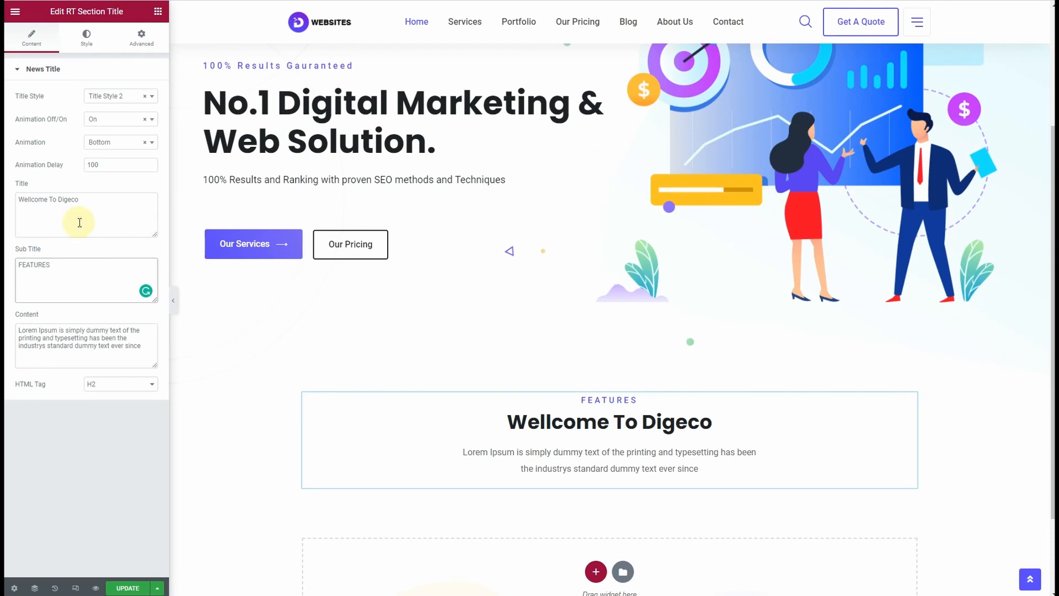
pyautogui.click(80, 219)
pyautogui.hotkey('ctrl', 'a')
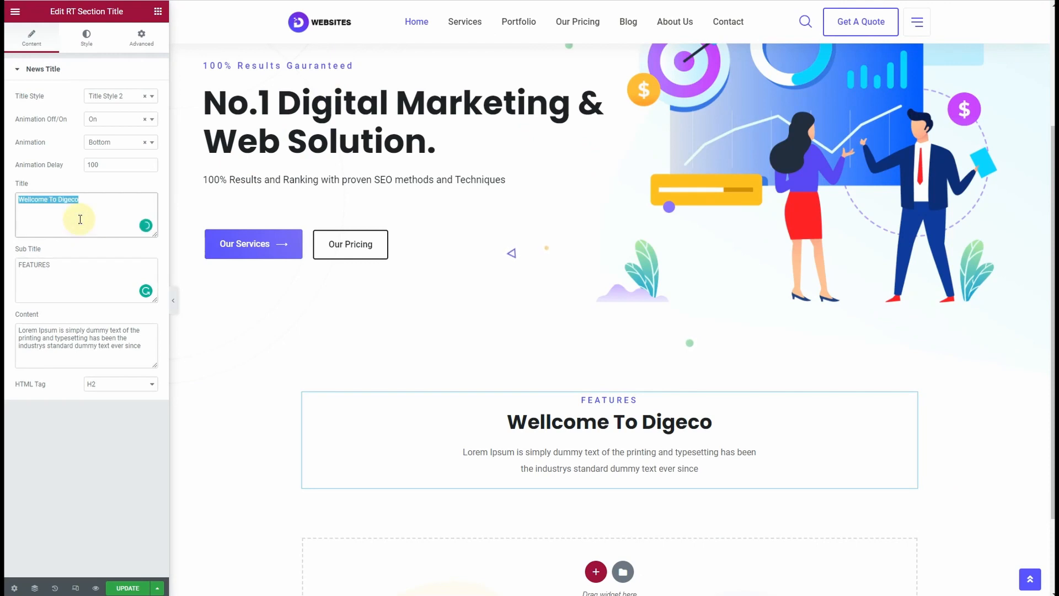
pyautogui.hotkey('ctrl', 'v')
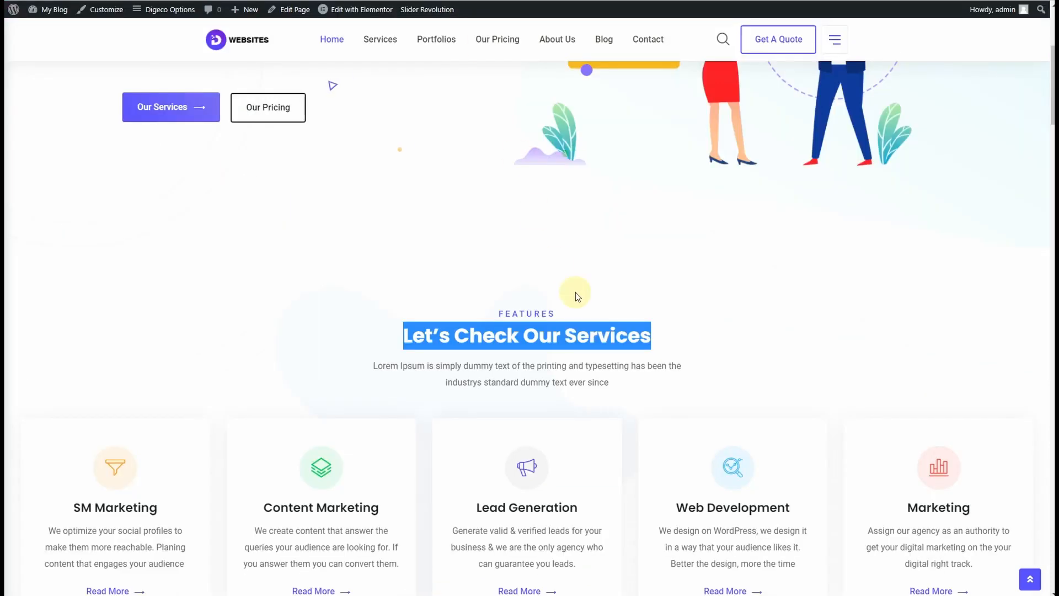
pyautogui.moveTo(610, 384); pyautogui.dragTo(440, 397)
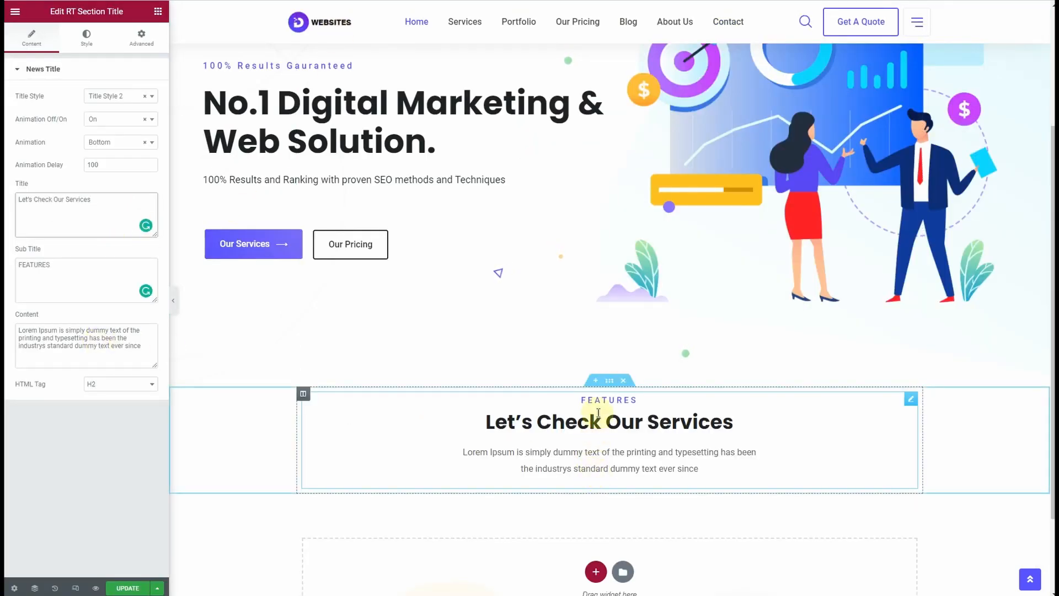
# - Unlink the padding values of the section holding the Features title and set its top padding to 5 percent
pyautogui.click(609, 381)
pyautogui.click(142, 37)
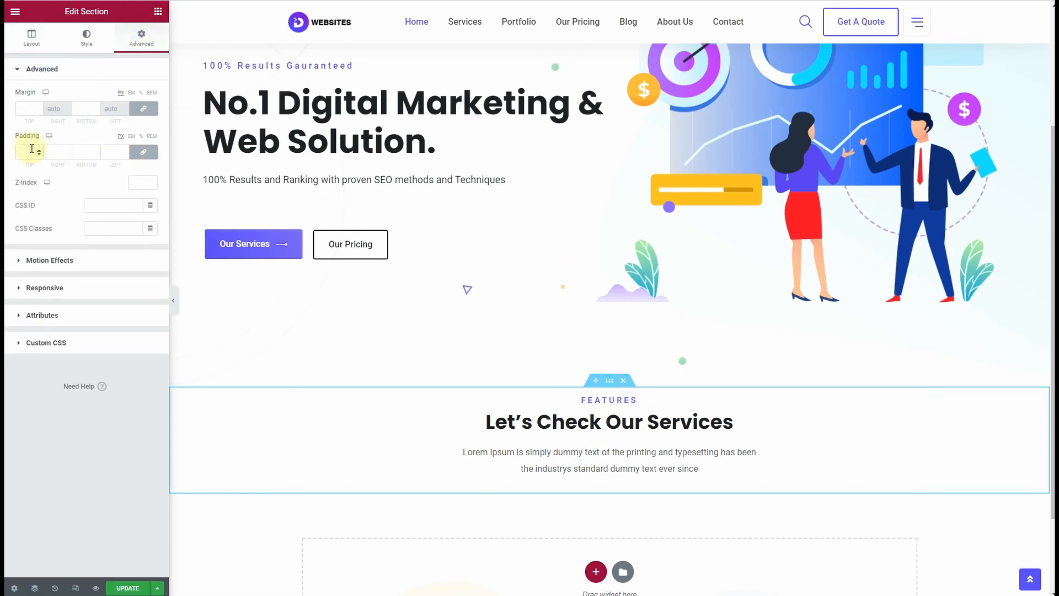
pyautogui.click(142, 136)
pyautogui.click(144, 152)
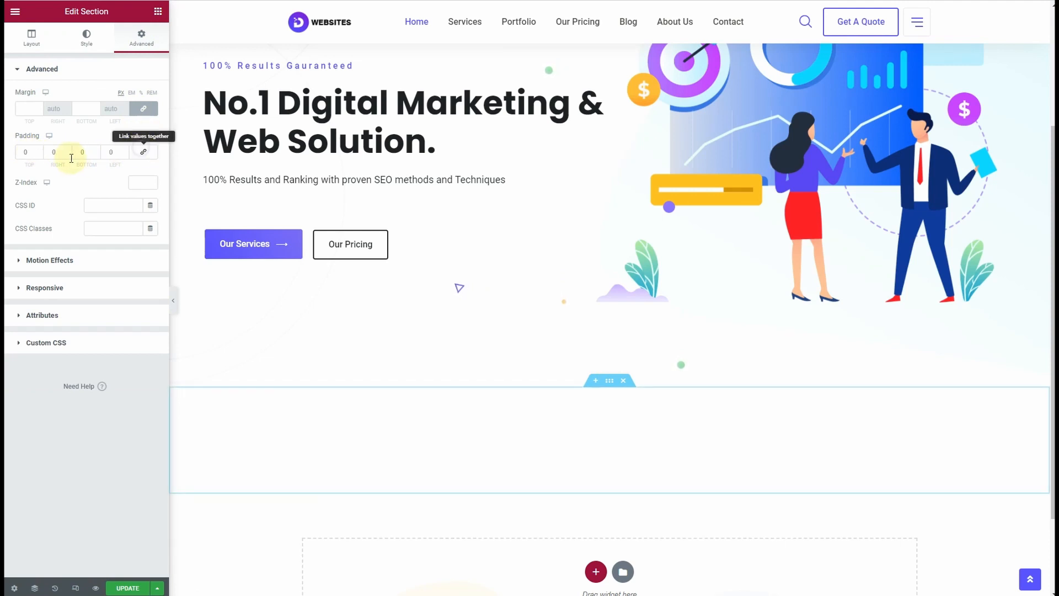
pyautogui.click(39, 150)
pyautogui.click(39, 150)
pyautogui.click(39, 150)
pyautogui.click(40, 150)
pyautogui.click(39, 151)
pyautogui.scroll(-3, 469, 372)
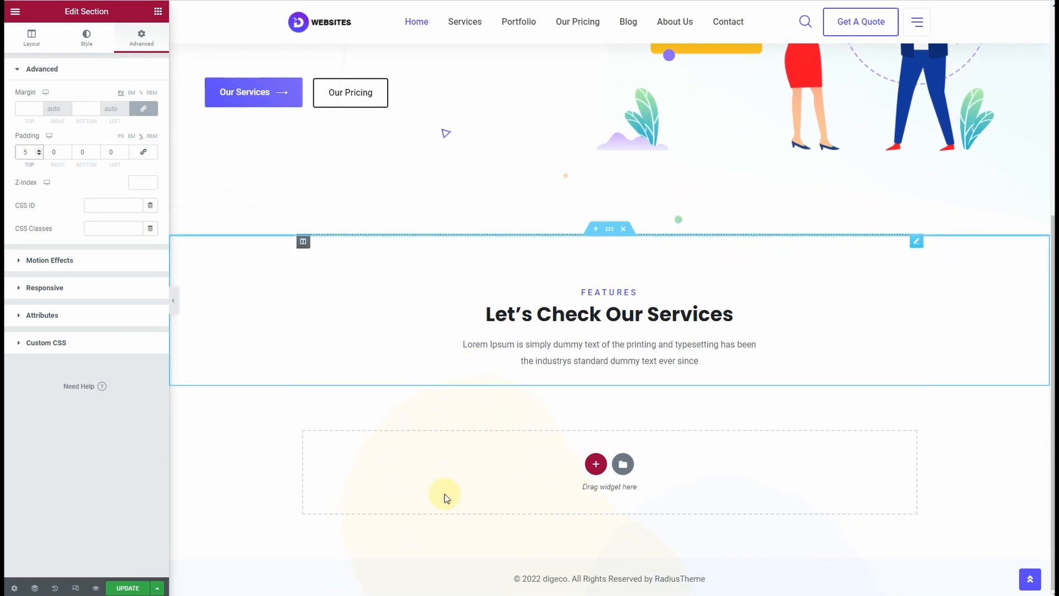
pyautogui.scroll(5, 457, 423)
pyautogui.scroll(-5, 458, 425)
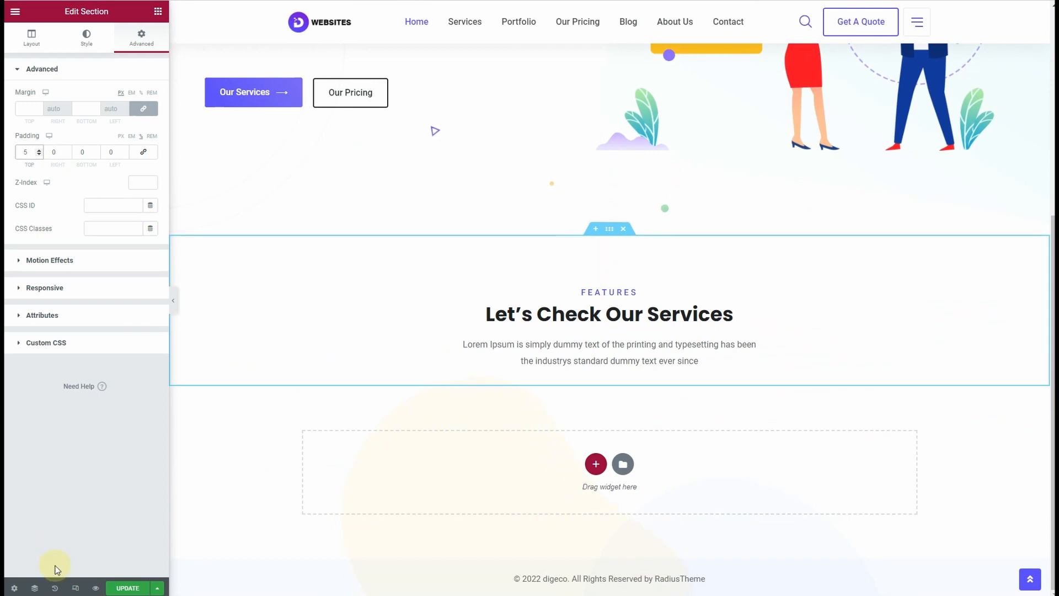
# - Select the RT Shape widget through the Navigator and change its shape style to Shape 2
pyautogui.click(34, 588)
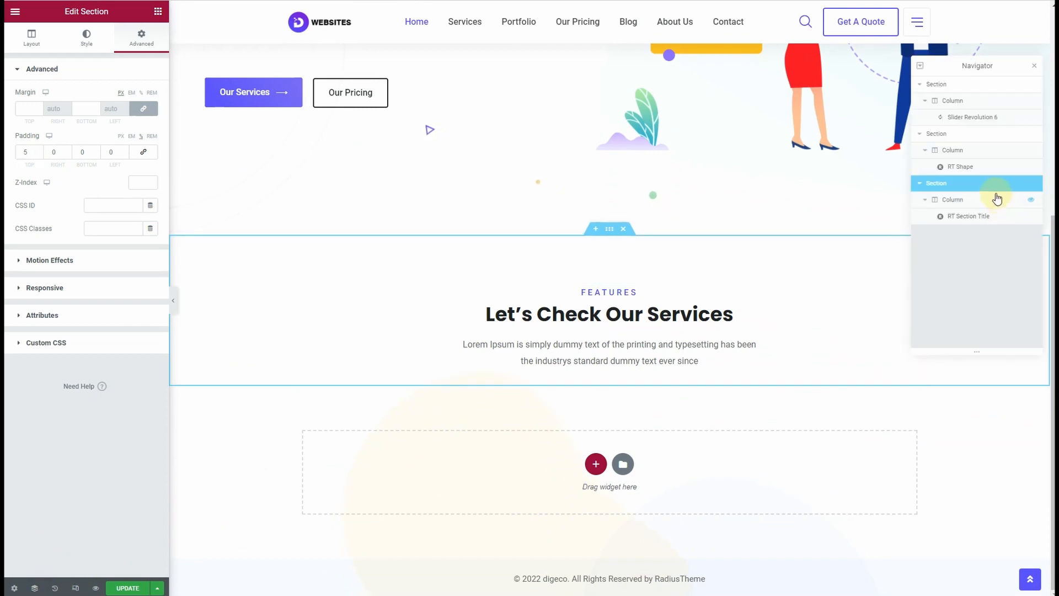
pyautogui.click(920, 84)
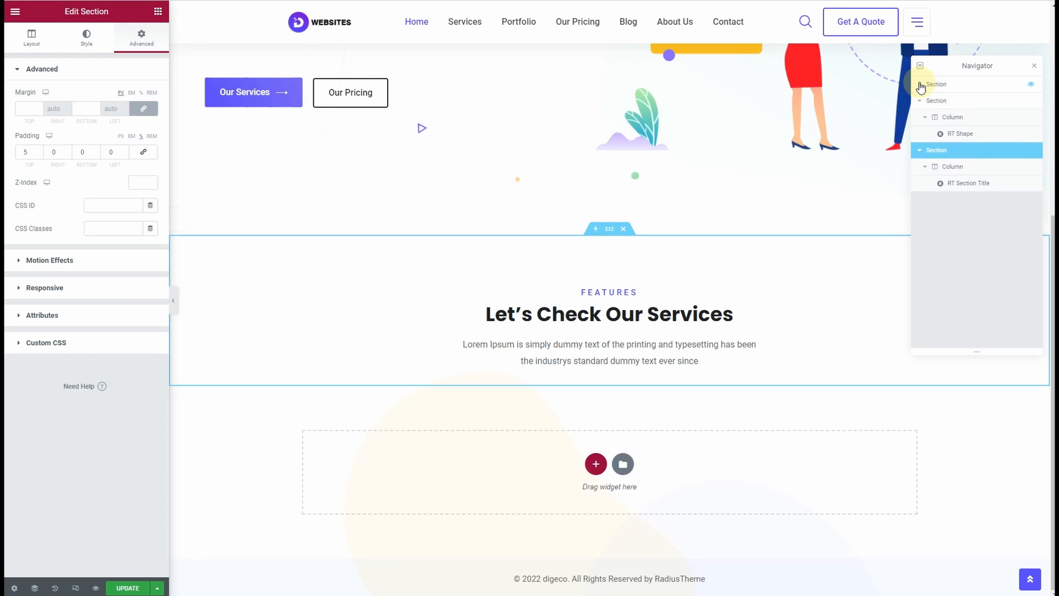
pyautogui.click(958, 134)
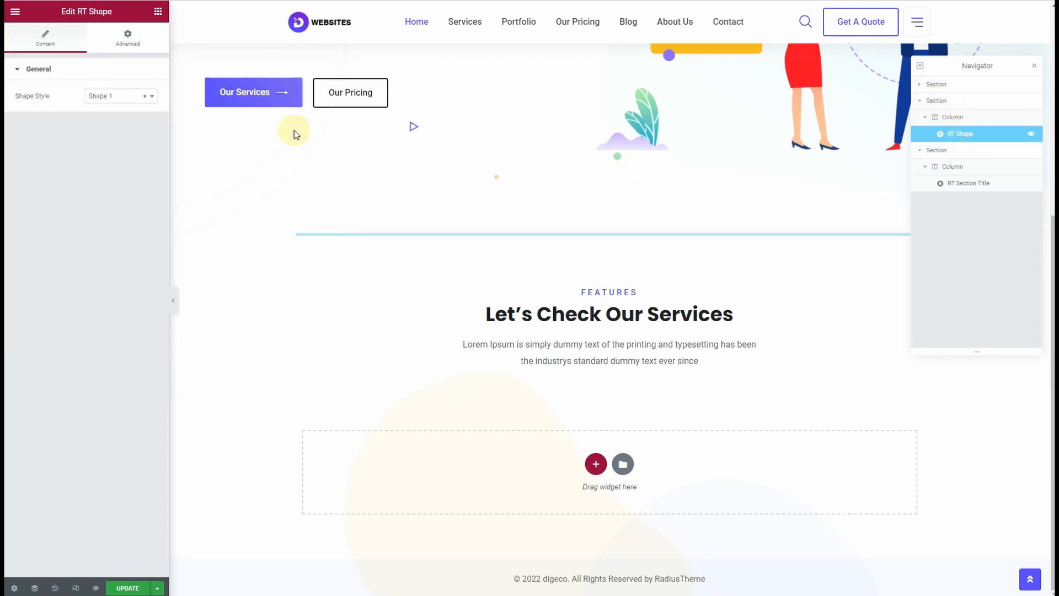
pyautogui.click(117, 98)
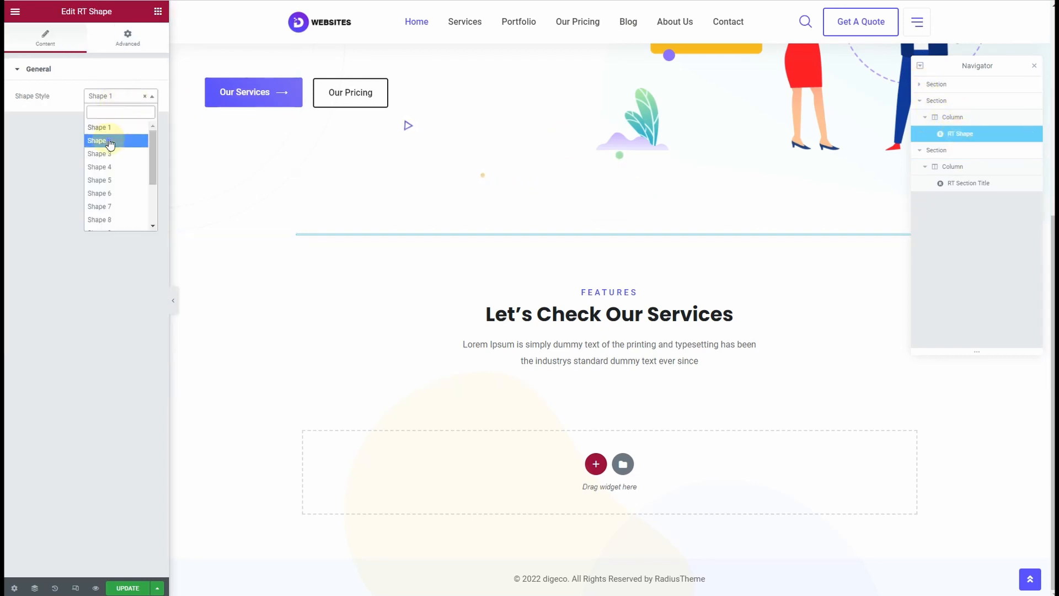
pyautogui.click(111, 138)
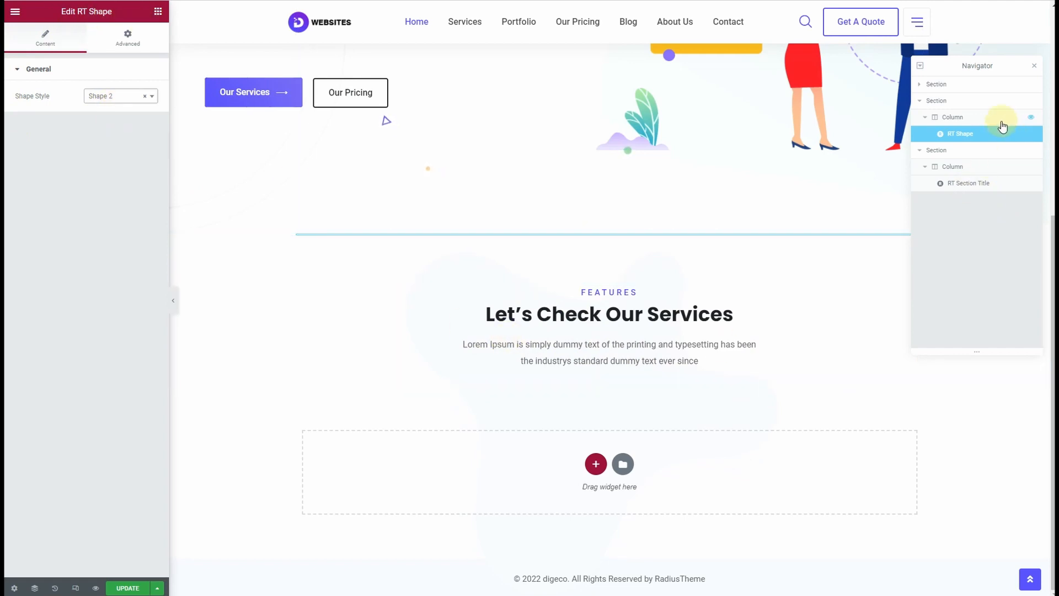
pyautogui.click(948, 155)
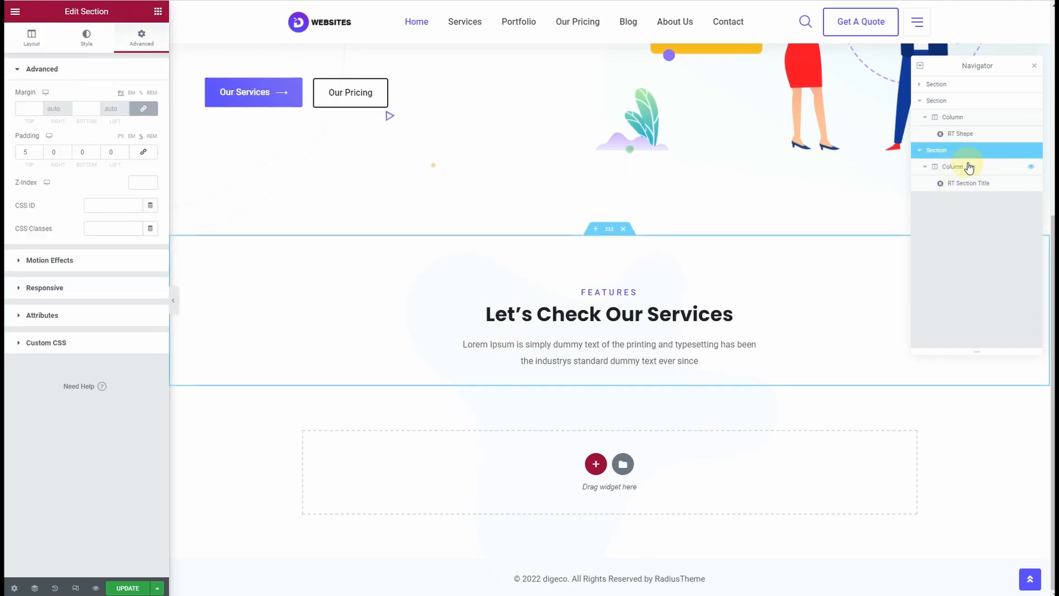
pyautogui.click(971, 167)
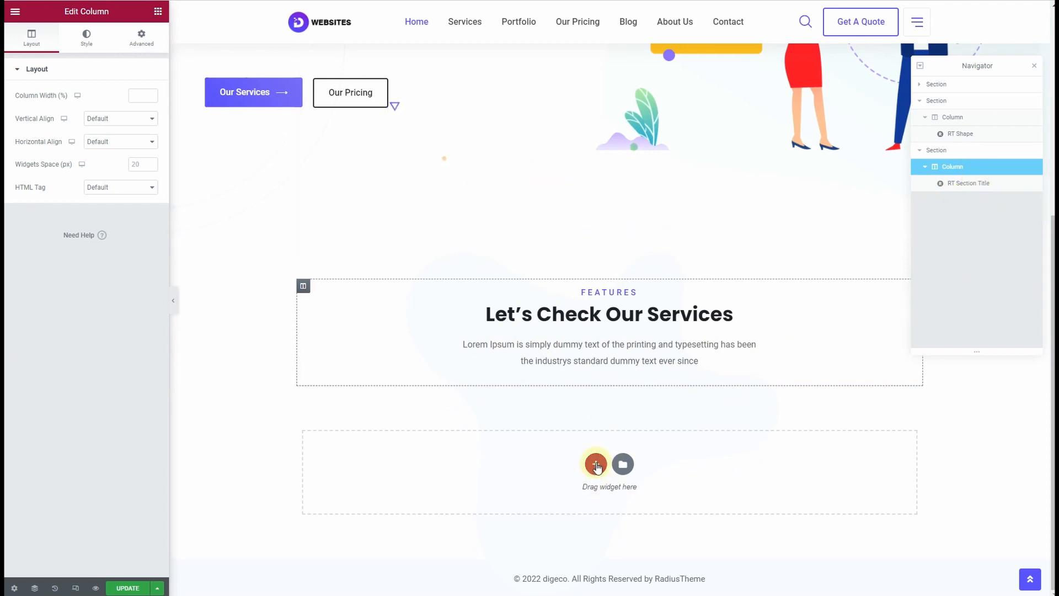
# - Add a section with five equal columns below the services title, matching the reference page's layout
pyautogui.click(596, 464)
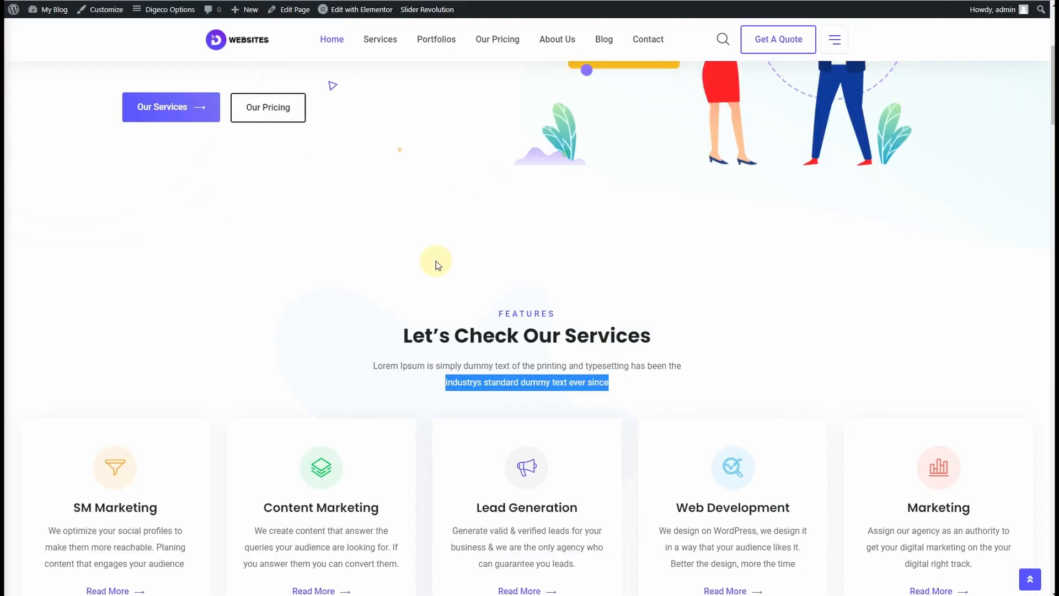
pyautogui.scroll(-4, 280, 347)
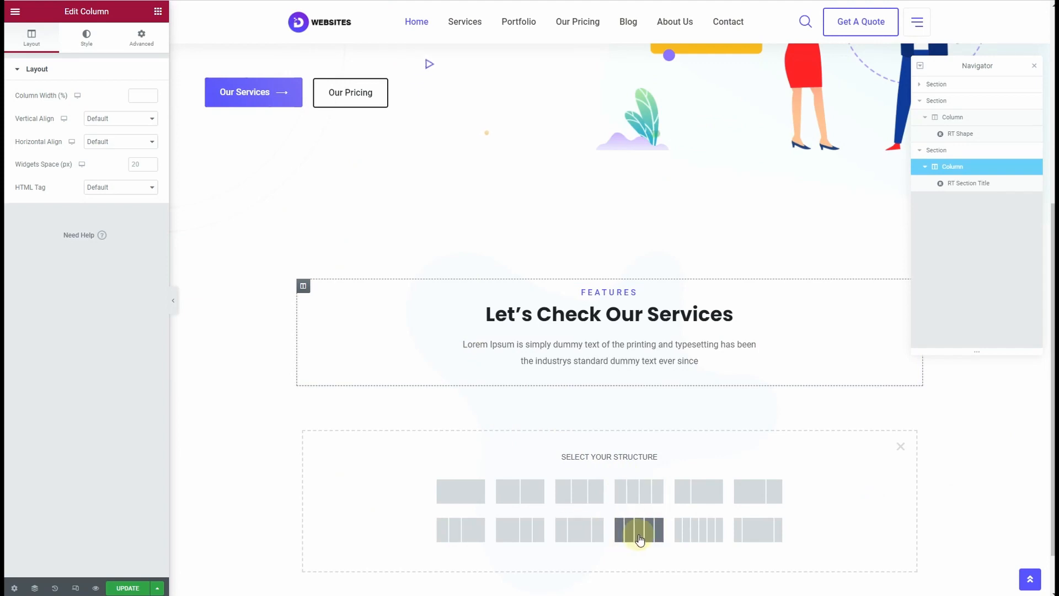
pyautogui.click(641, 538)
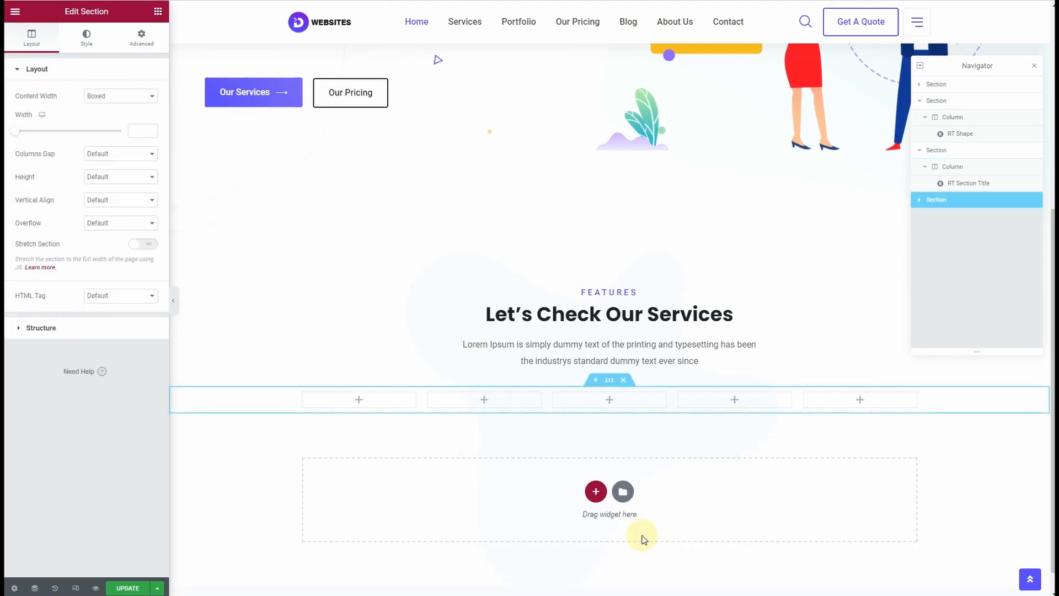
# - Set the five-column section's content width to Boxed with a width of 1400
pyautogui.click(97, 98)
pyautogui.click(97, 116)
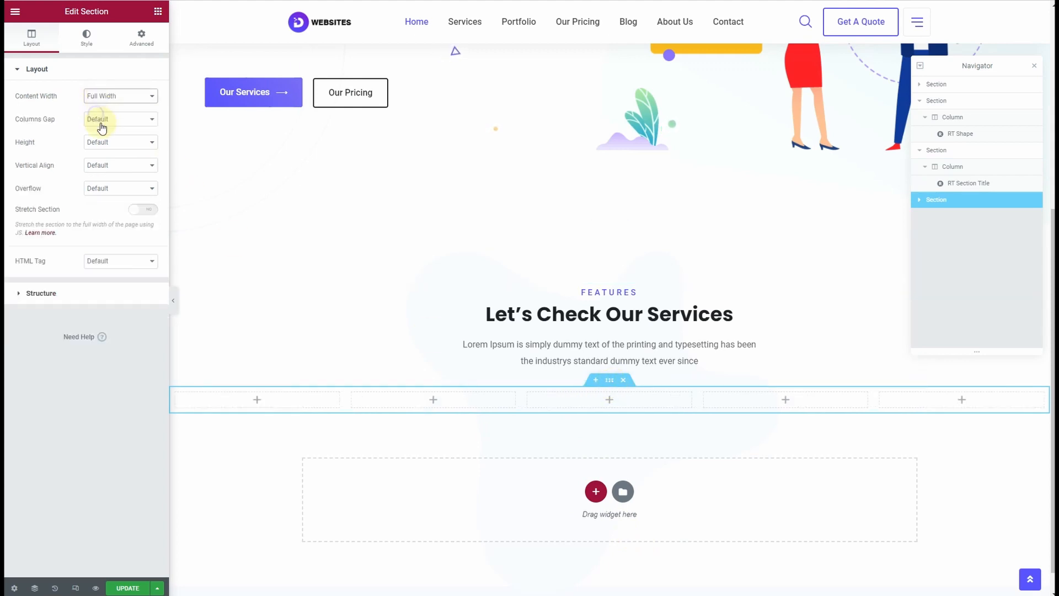
pyautogui.click(113, 97)
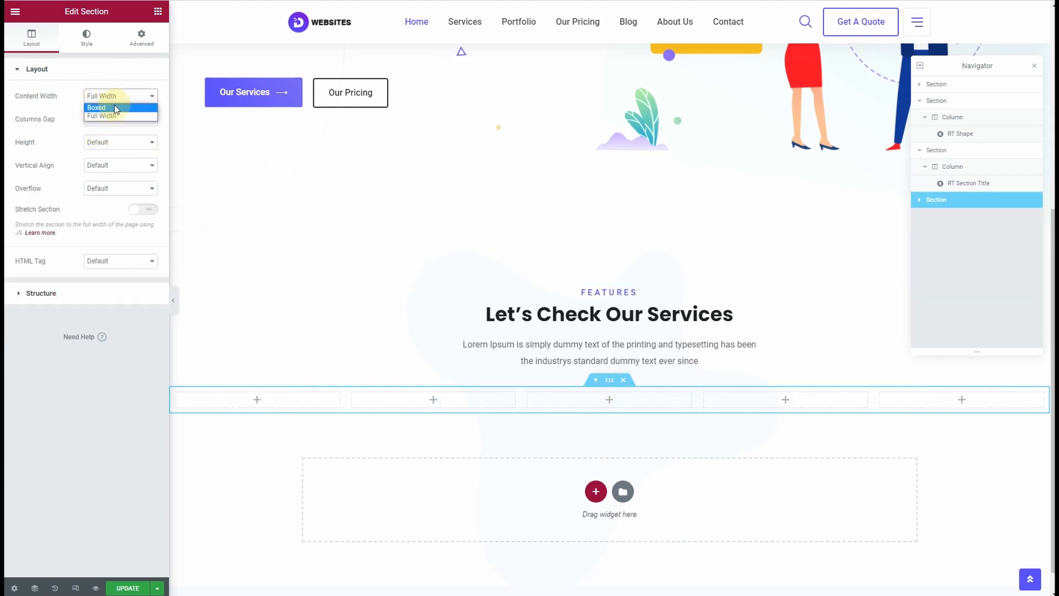
pyautogui.click(114, 106)
pyautogui.click(132, 129)
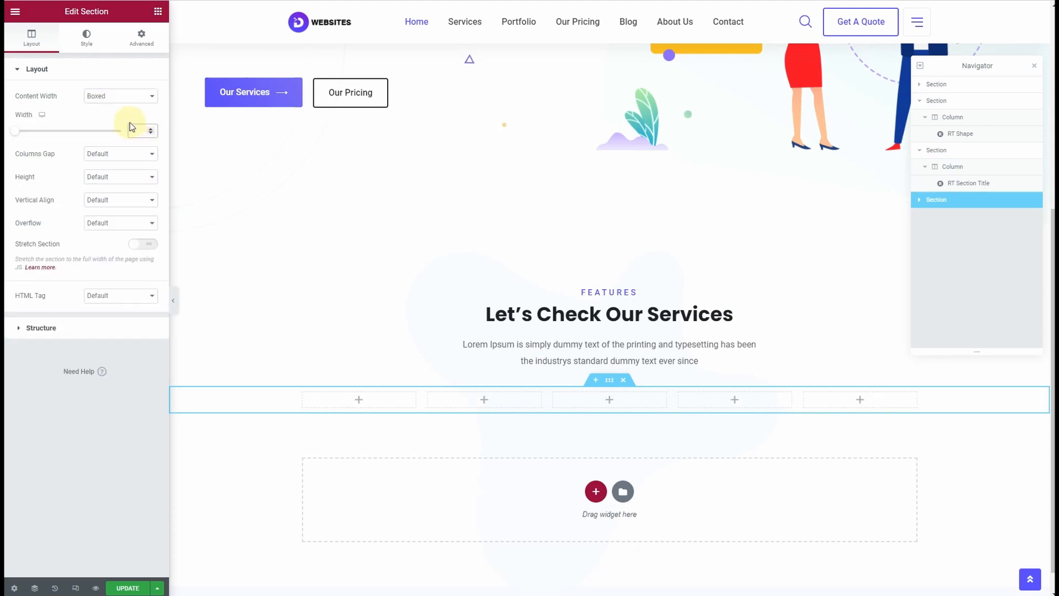
pyautogui.write('1400')
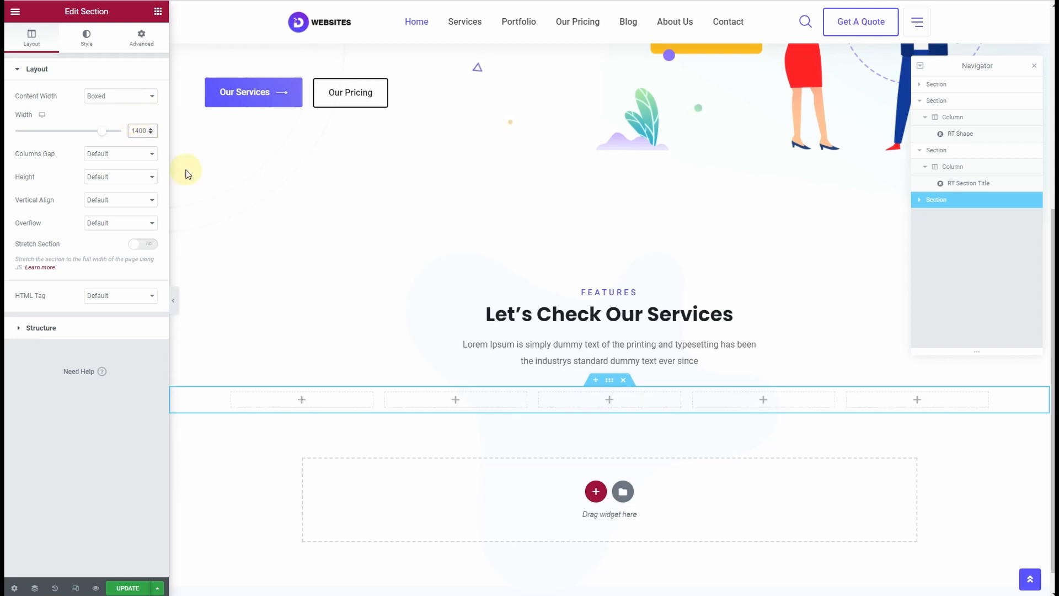
# - Set the five-column section's columns gap to Extended, keep its height at Default, and check its column structure
pyautogui.click(48, 178)
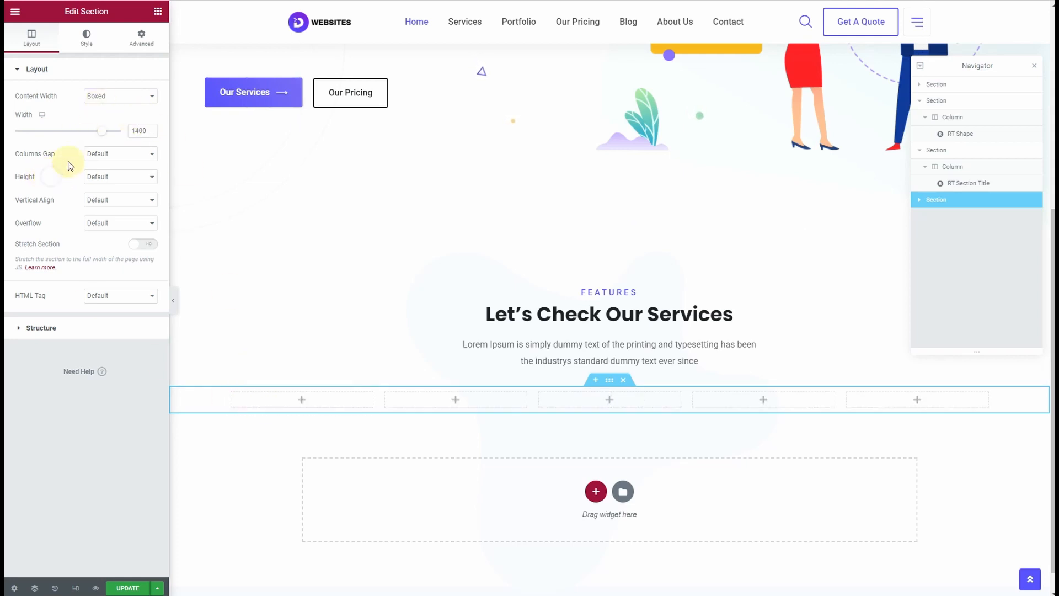
pyautogui.click(101, 156)
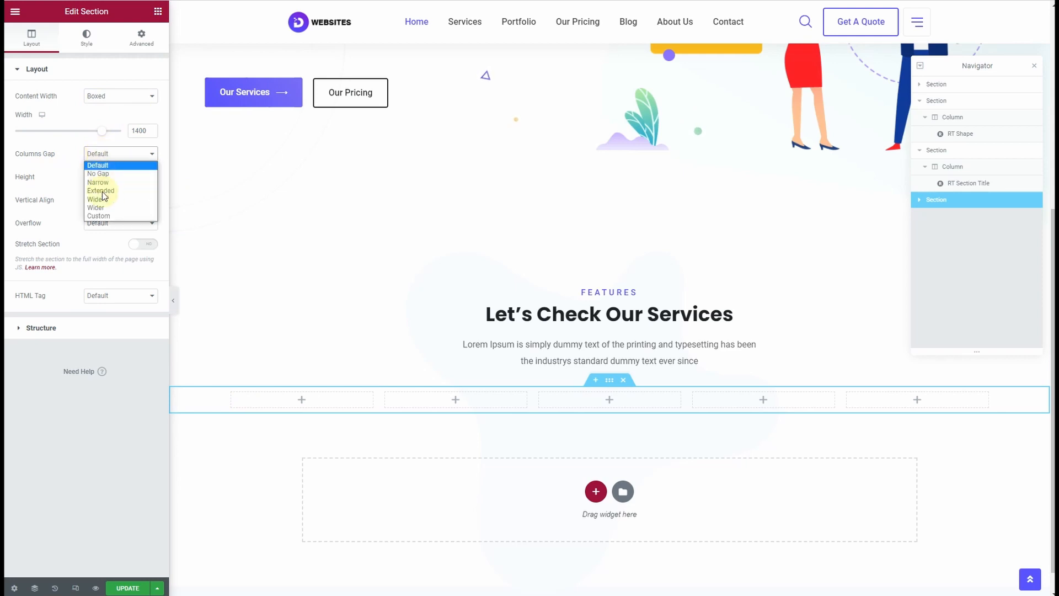
pyautogui.click(110, 193)
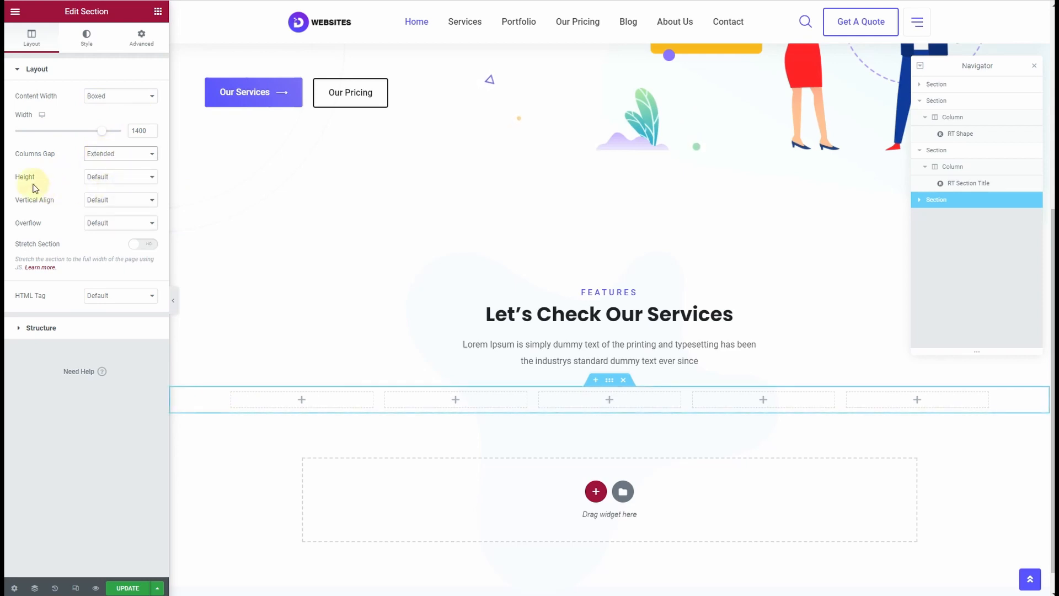
pyautogui.click(112, 179)
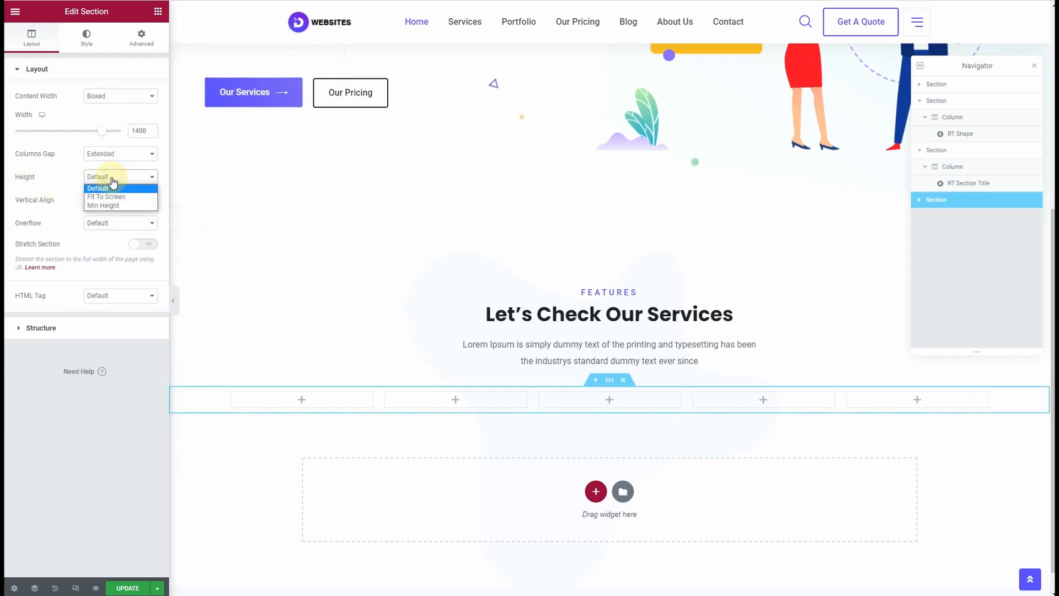
pyautogui.click(114, 188)
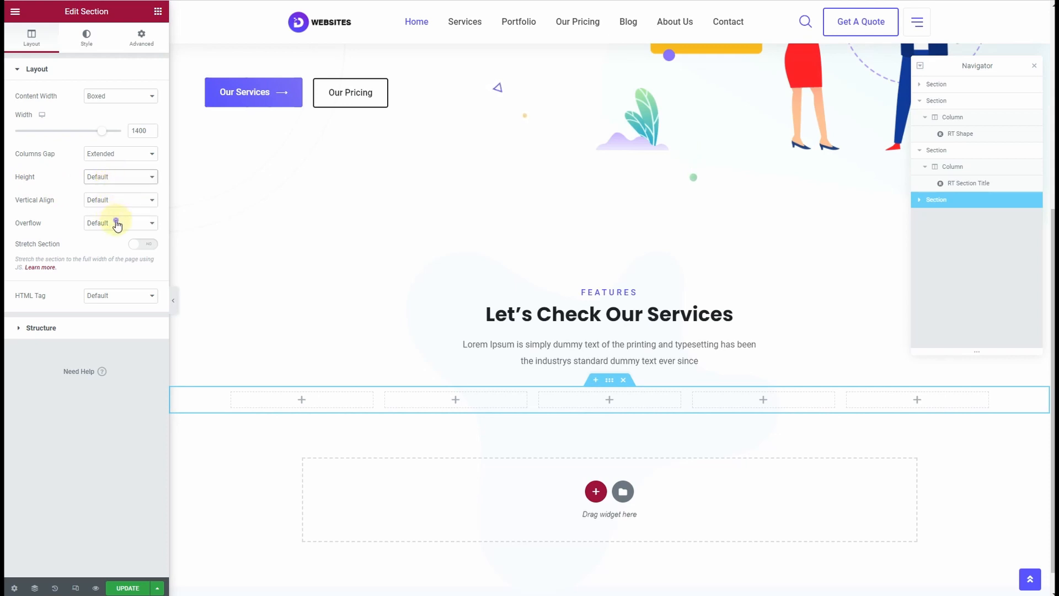
pyautogui.click(81, 330)
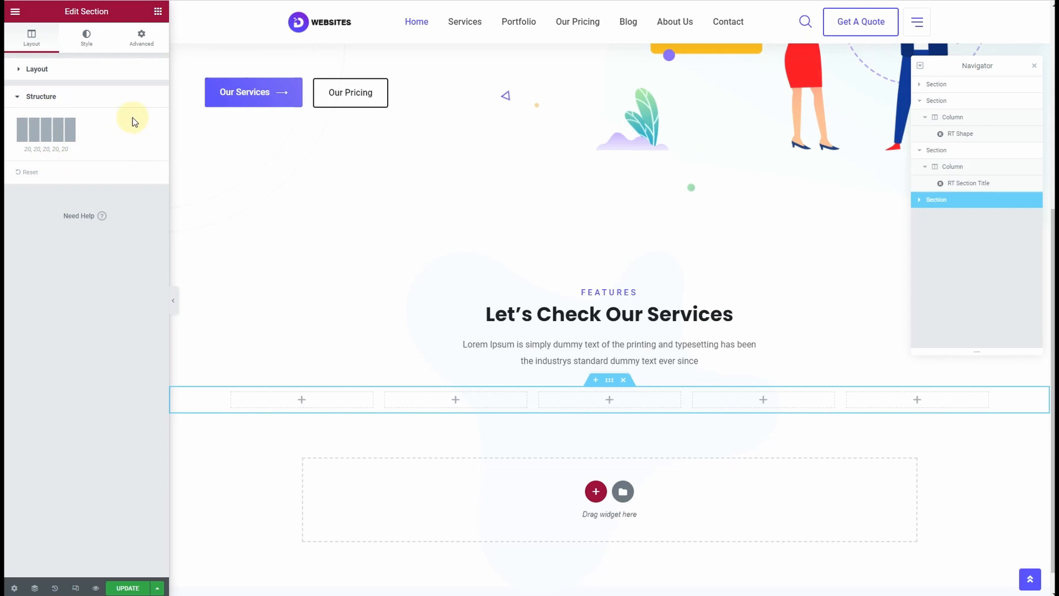
# - Find the RT Info Box among the RadiusTheme elements and place it in the first of the five columns
pyautogui.click(157, 11)
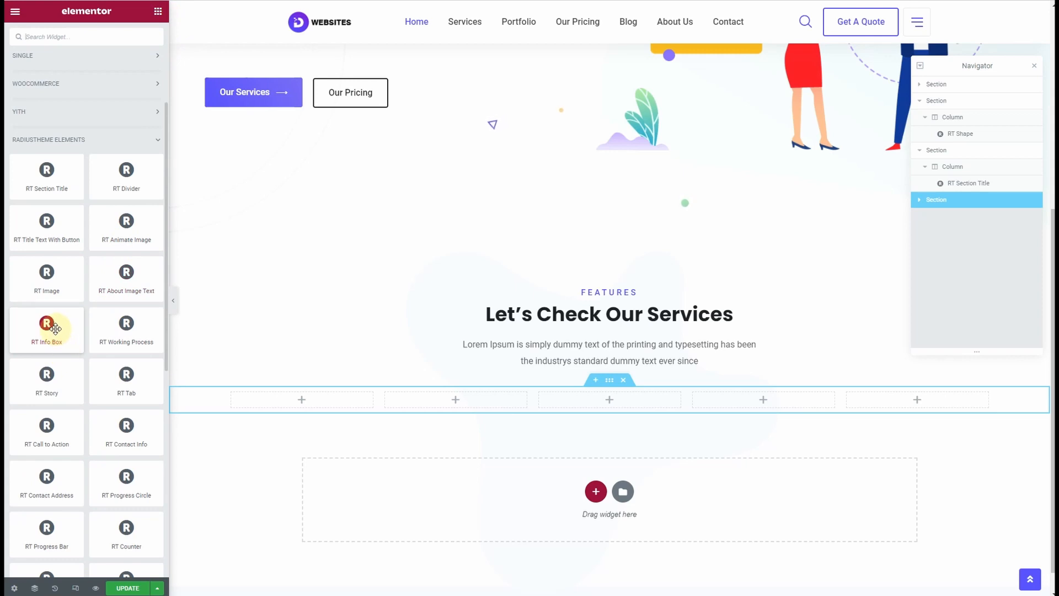
pyautogui.scroll(-7, 59, 325)
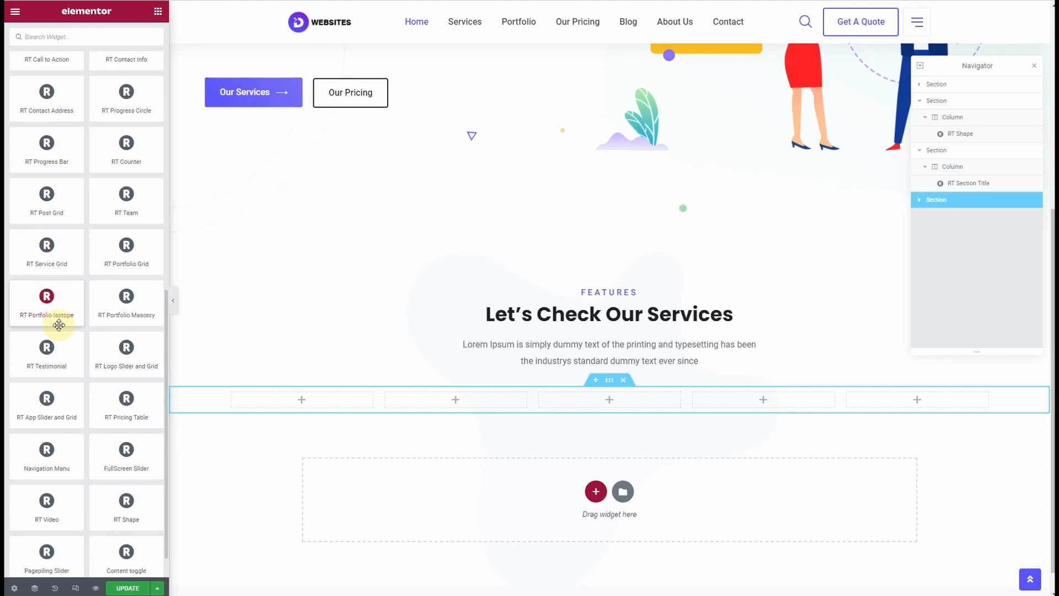
pyautogui.scroll(-1, 59, 325)
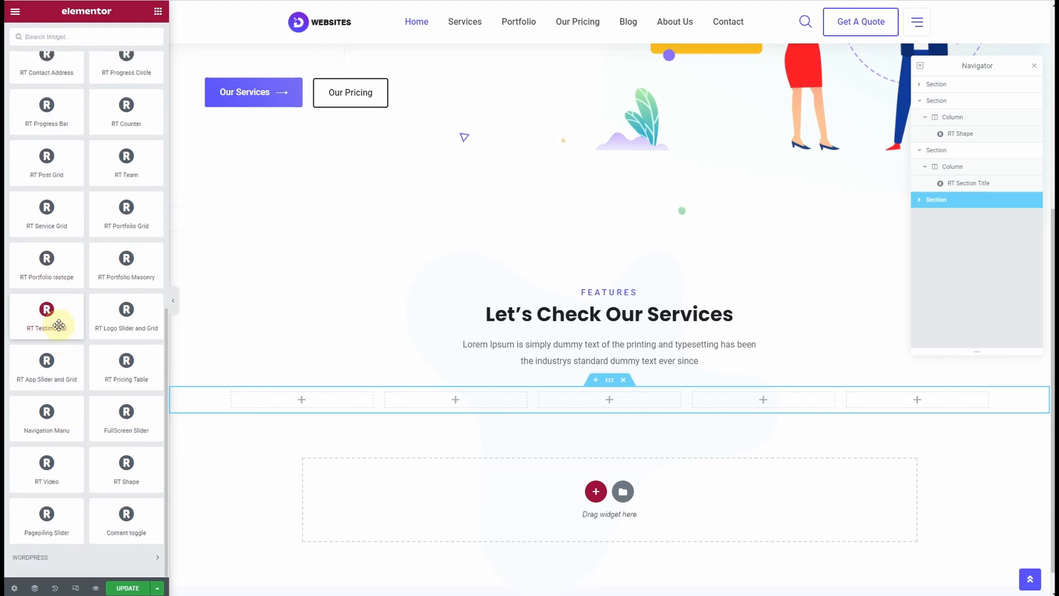
pyautogui.scroll(3, 59, 325)
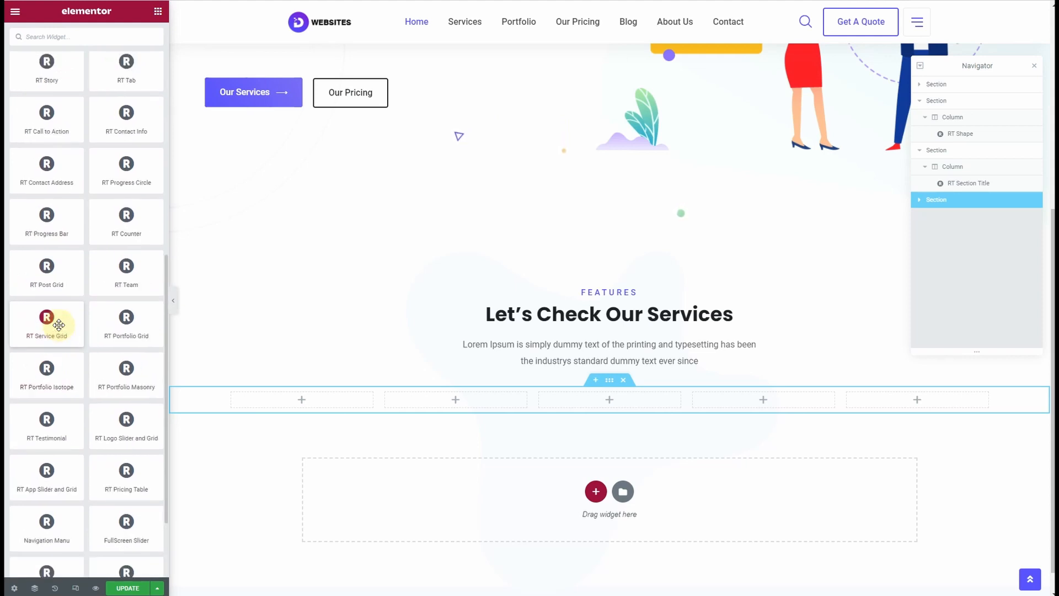
pyautogui.scroll(1, 59, 325)
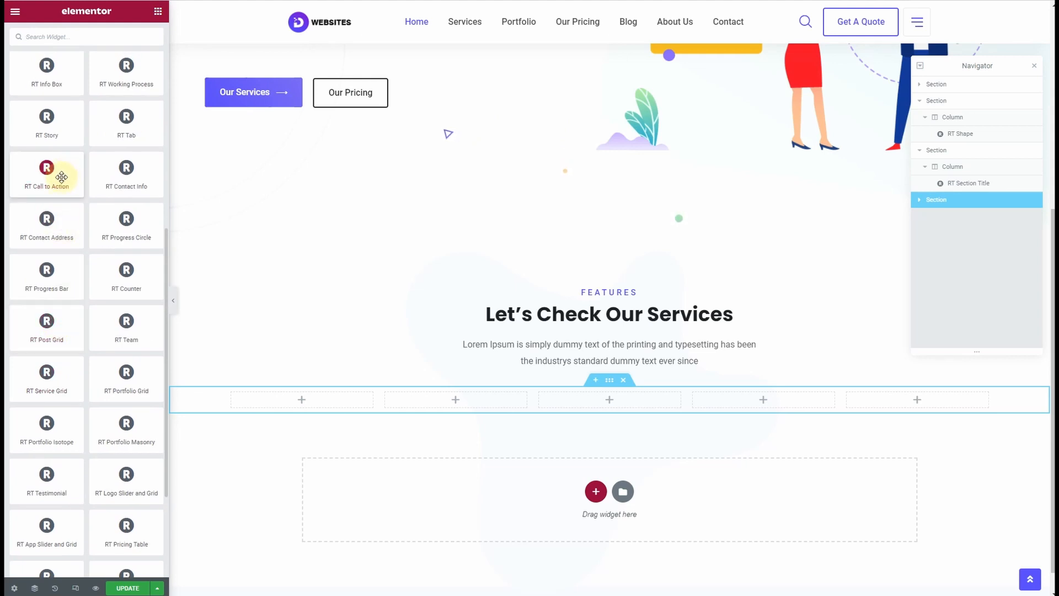
pyautogui.moveTo(44, 67); pyautogui.dragTo(338, 403)
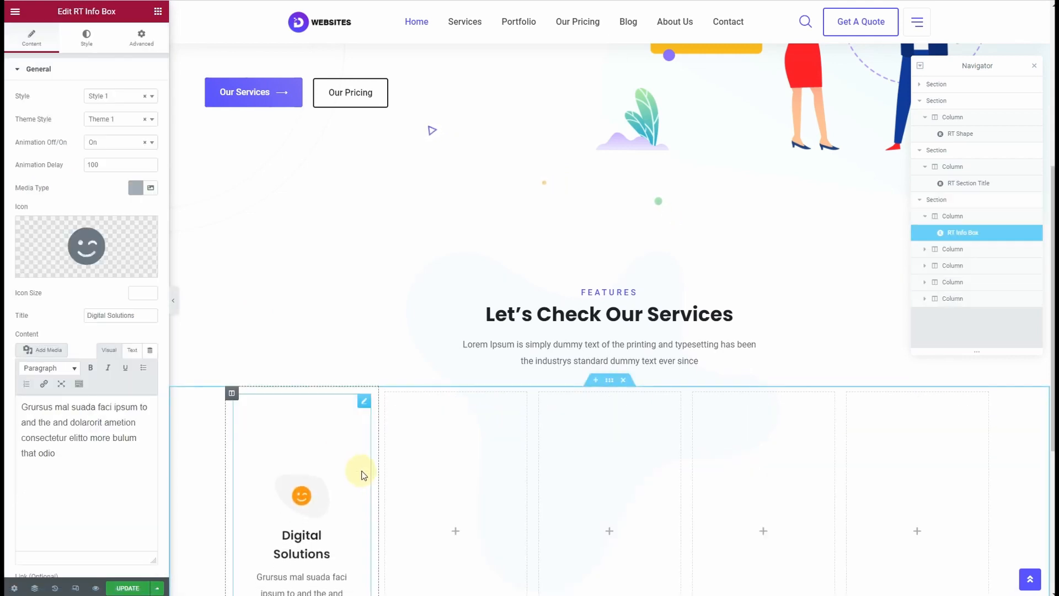
pyautogui.scroll(-3, 301, 370)
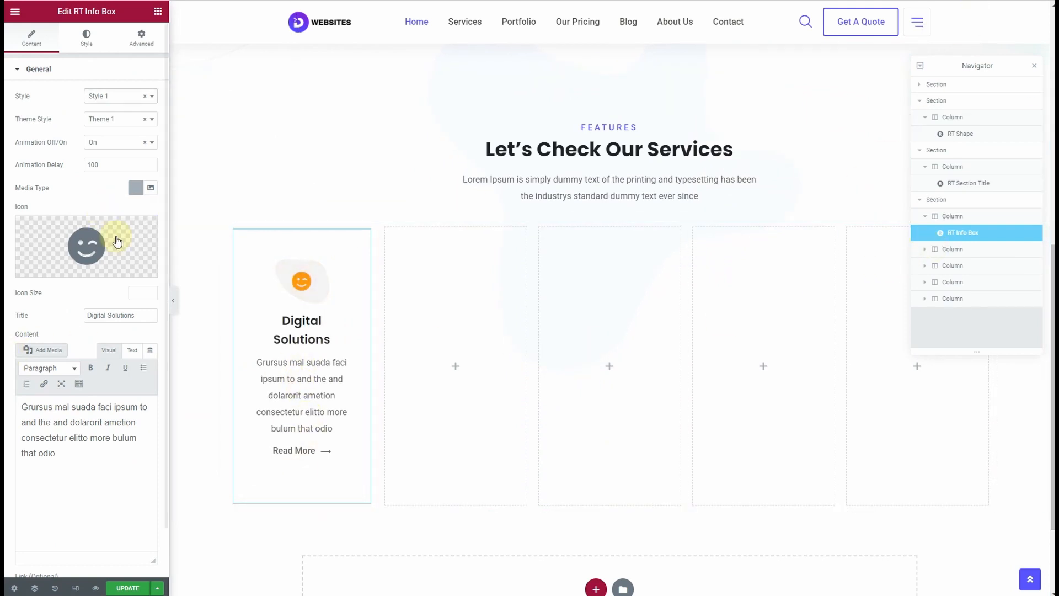
# - Set the info box's style to Style 3 and open the icon library to replace its icon
pyautogui.click(105, 100)
pyautogui.click(107, 148)
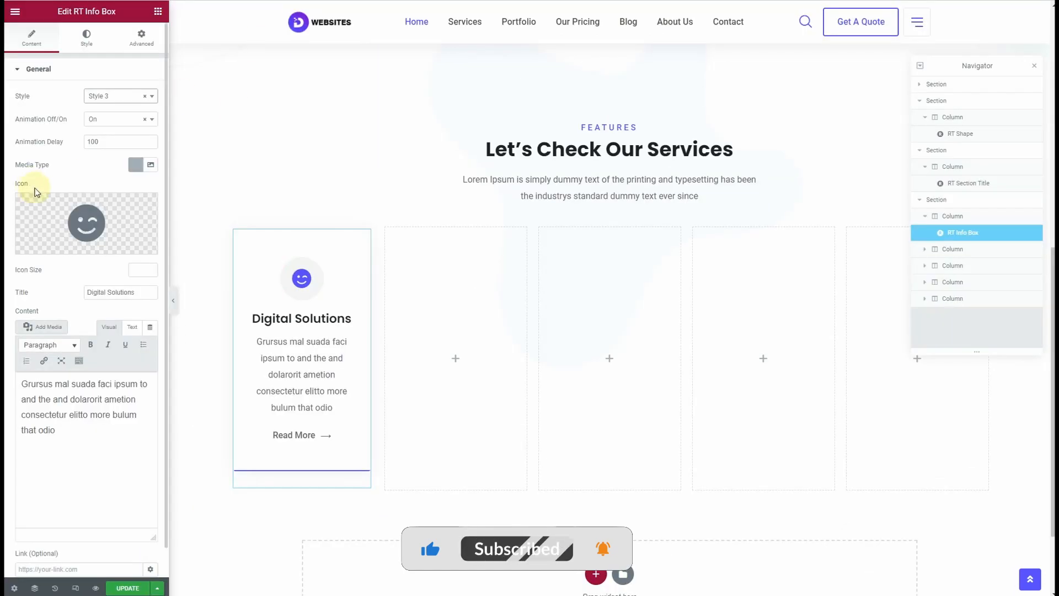
pyautogui.click(61, 224)
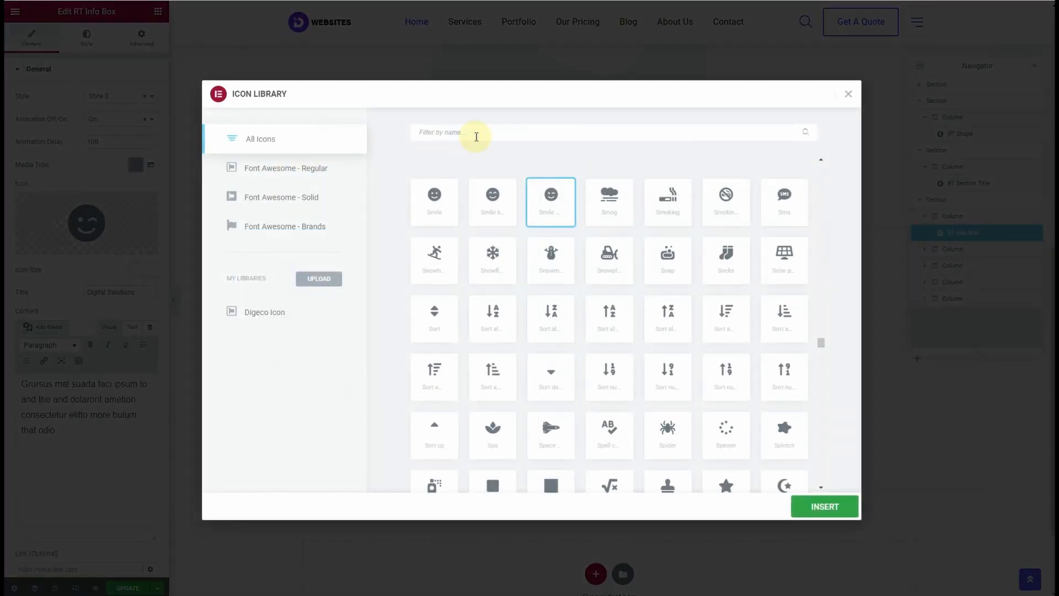
# - Try filtering the icon library by "fun", clear the filter, and browse all icons for a funnel
pyautogui.write('fu')
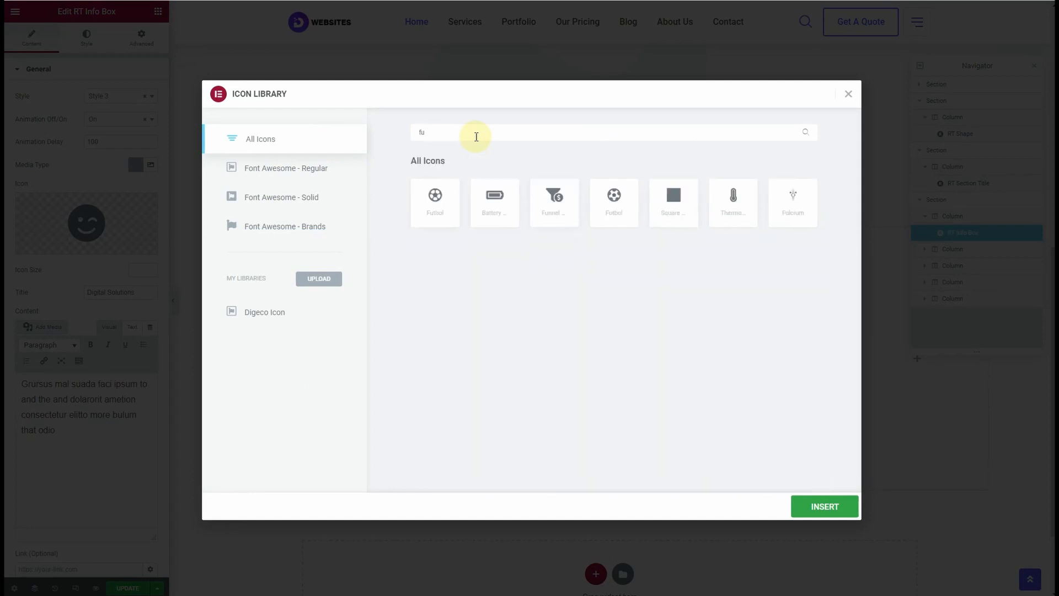
pyautogui.write('n')
pyautogui.press('BackSpace')
pyautogui.press('BackSpace')
pyautogui.press('BackSpace')
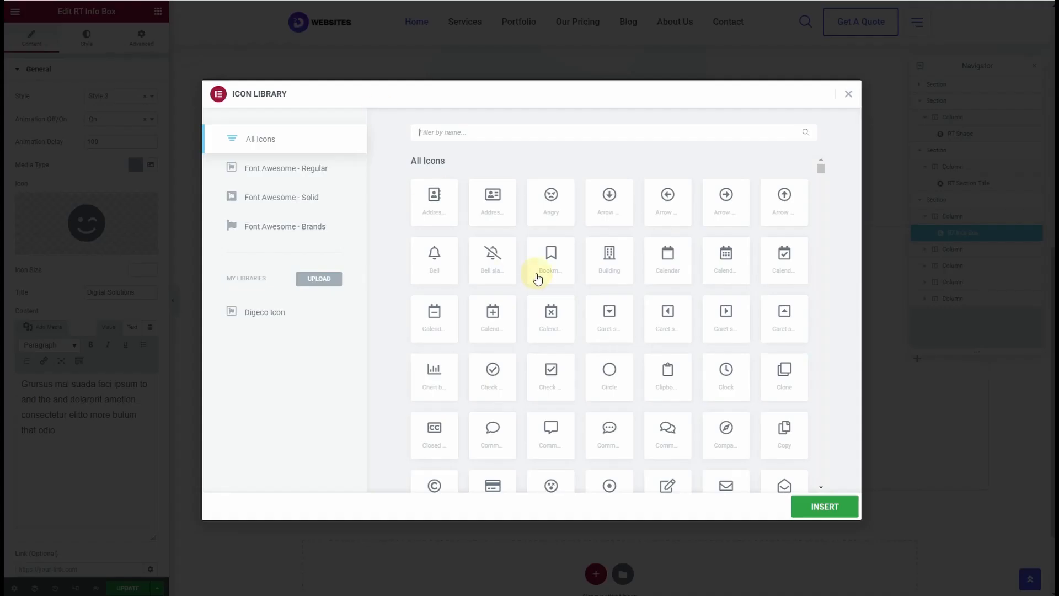
pyautogui.scroll(-4, 602, 333)
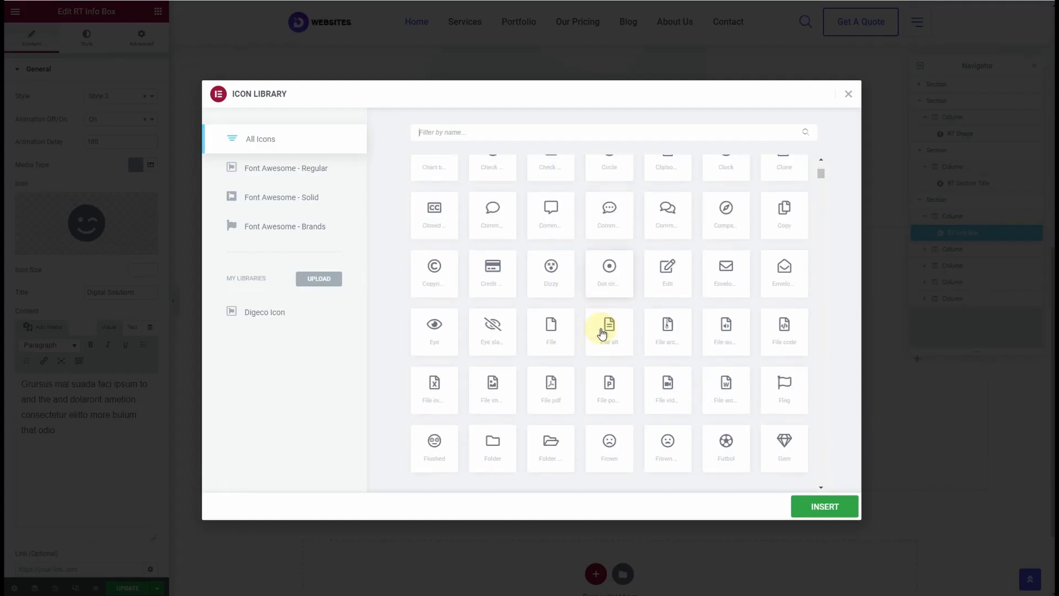
pyautogui.scroll(-11, 602, 332)
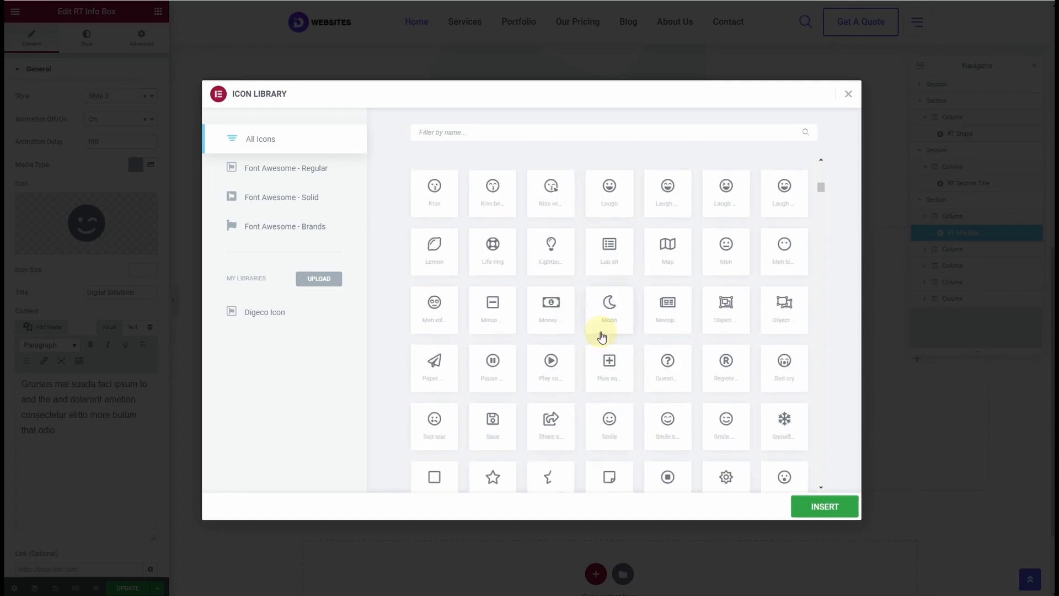
pyautogui.scroll(-4, 601, 332)
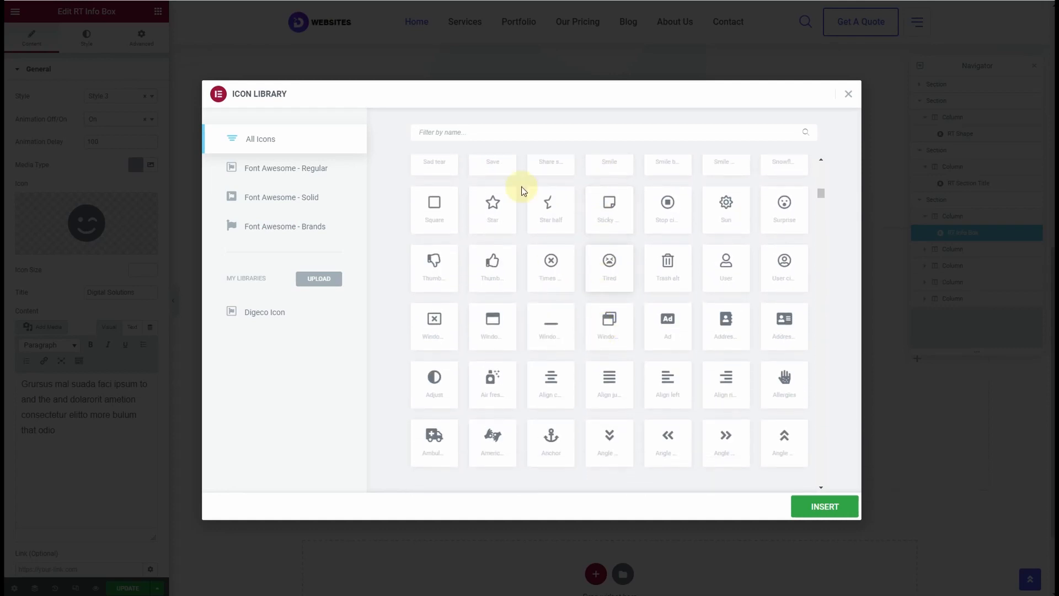
# - Filter the icon library by "filt" and insert the outlined funnel icon into the info box
pyautogui.click(506, 132)
pyautogui.write('filt')
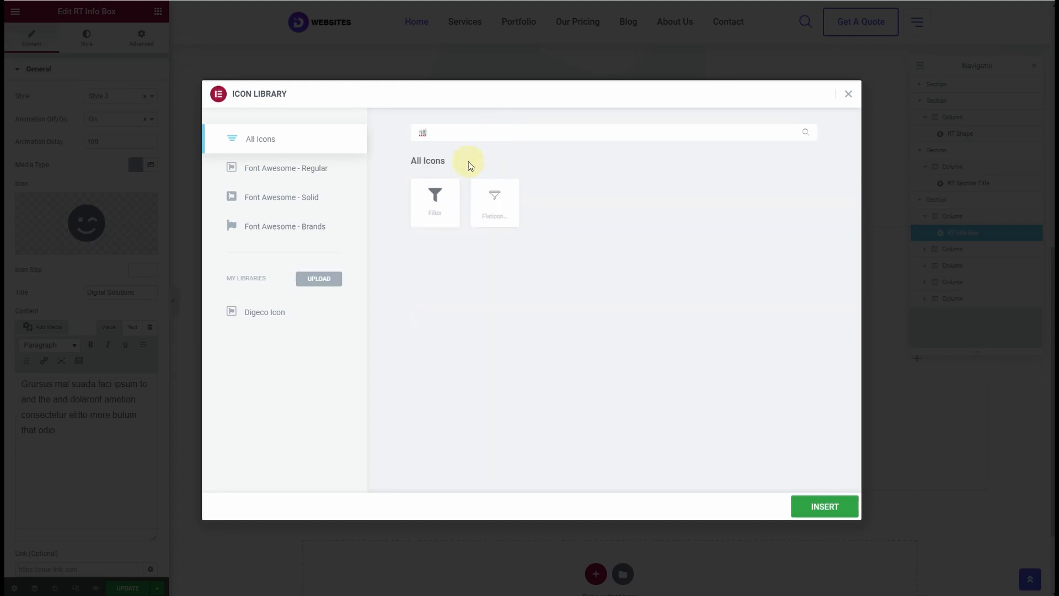
pyautogui.click(486, 218)
pyautogui.click(826, 507)
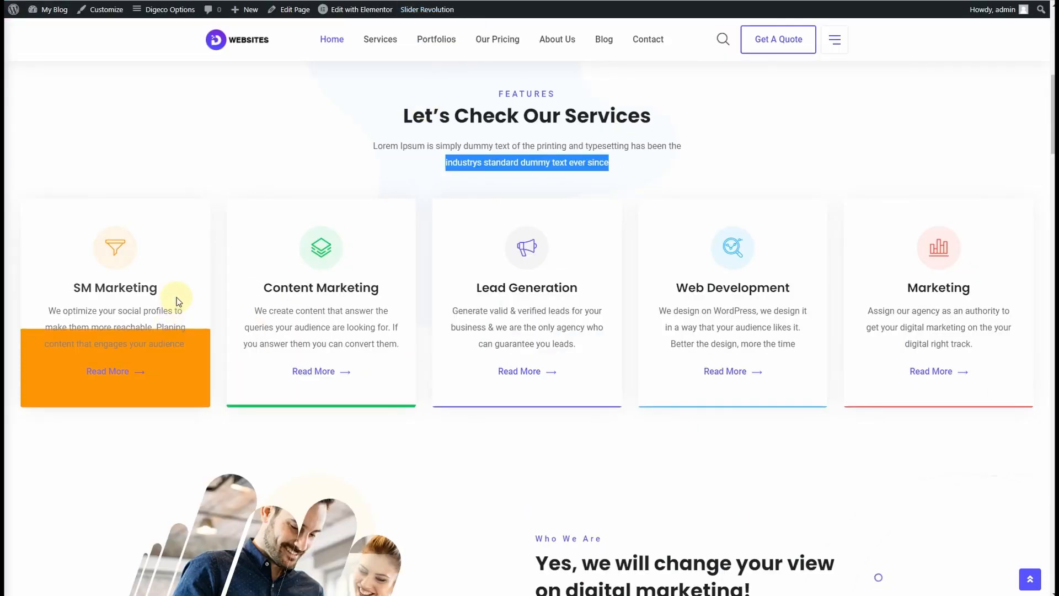
# - Change the info box's title to "SM Marketing", matching the first service card on the reference page
pyautogui.moveTo(161, 288); pyautogui.dragTo(70, 290)
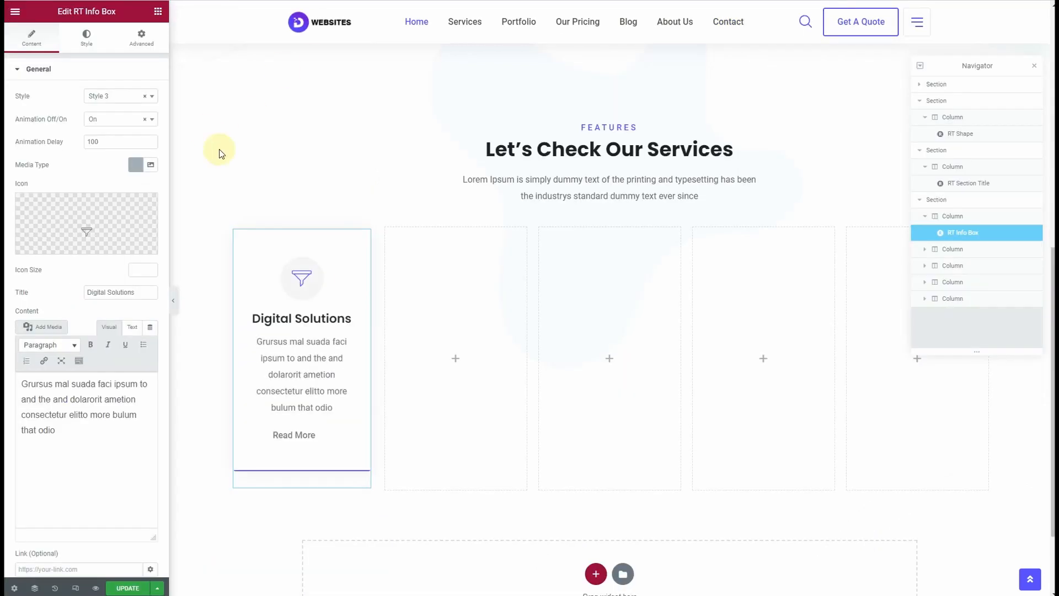
pyautogui.click(112, 294)
pyautogui.hotkey('ctrl', 'a')
pyautogui.write('SM Marketing')
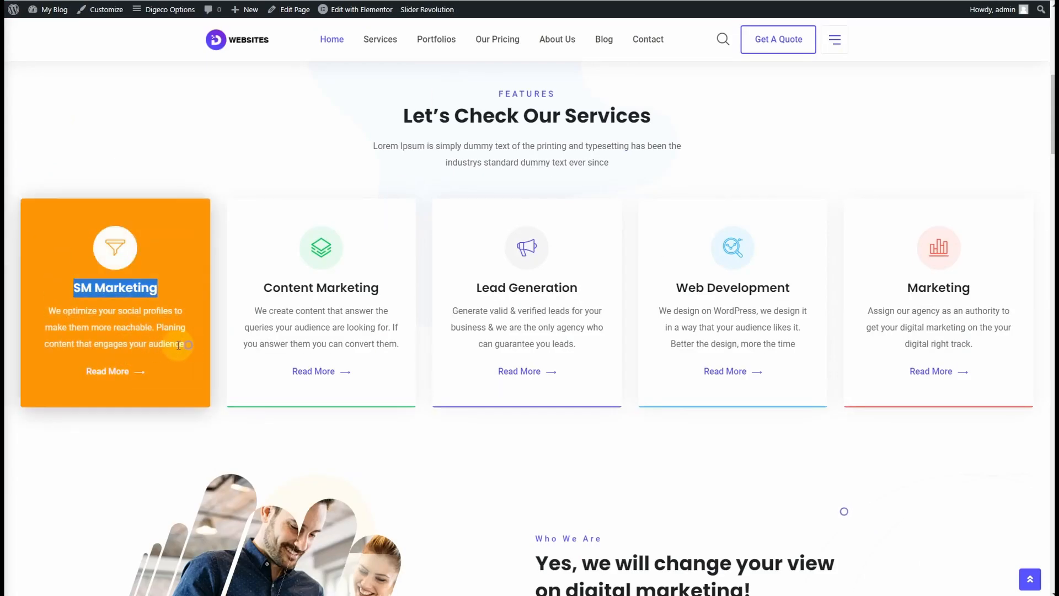
# - Replace the info box's content with the SM Marketing description copied from the reference page, and preview the box without the editing panel
pyautogui.moveTo(178, 345); pyautogui.dragTo(49, 310)
pyautogui.hotkey('ctrl', 'c')
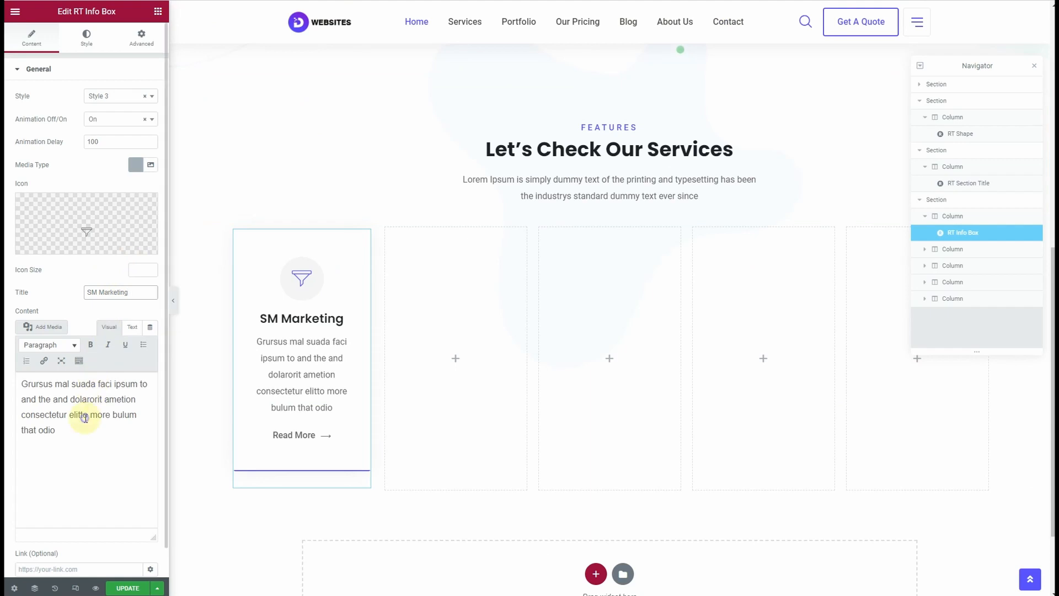
pyautogui.hotkey('ctrl', 'a')
pyautogui.hotkey('ctrl', 'v')
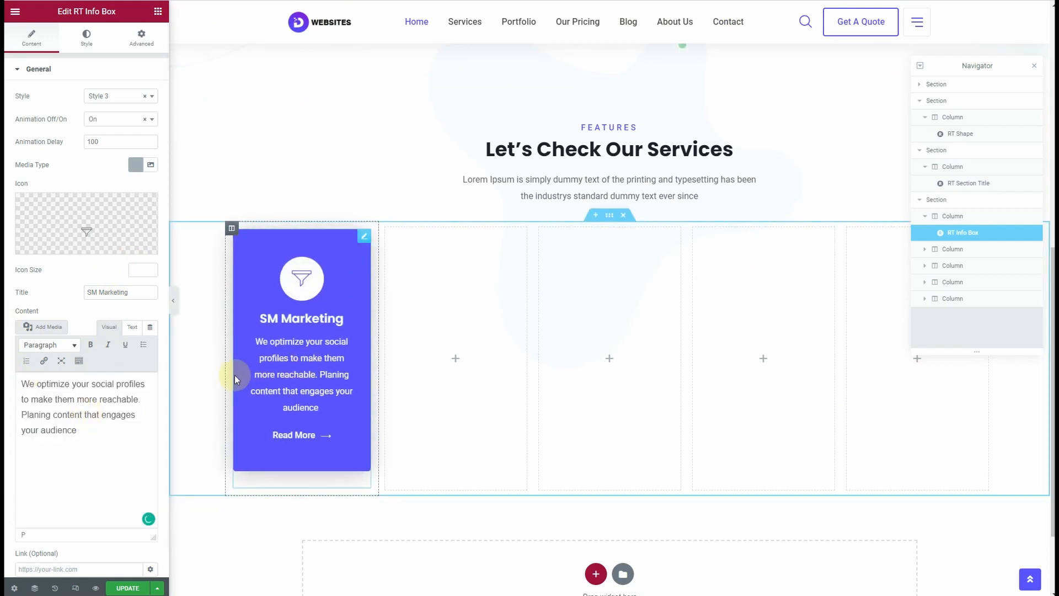
pyautogui.click(172, 301)
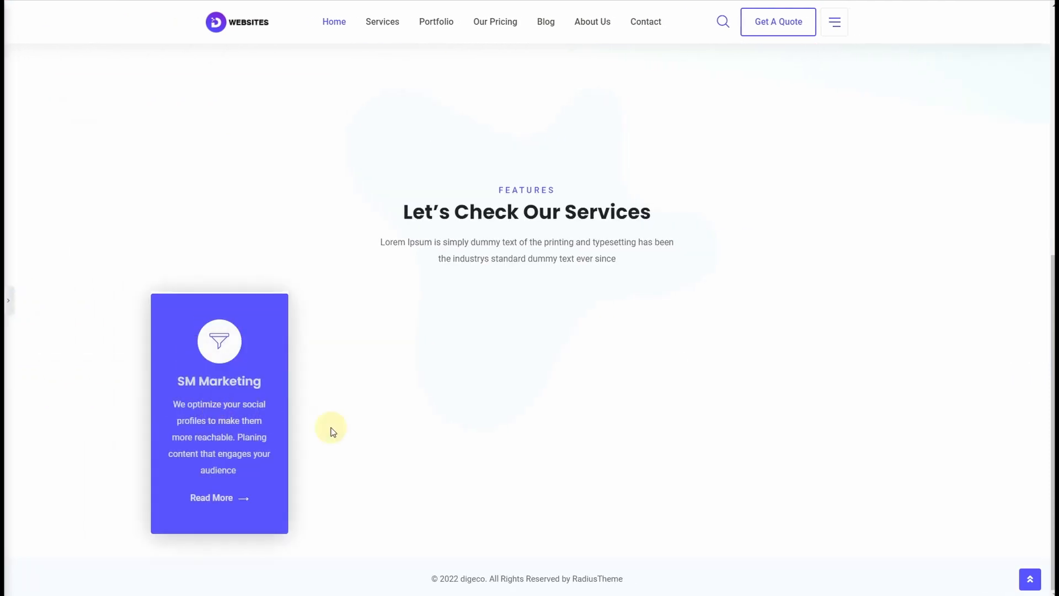
pyautogui.click(8, 302)
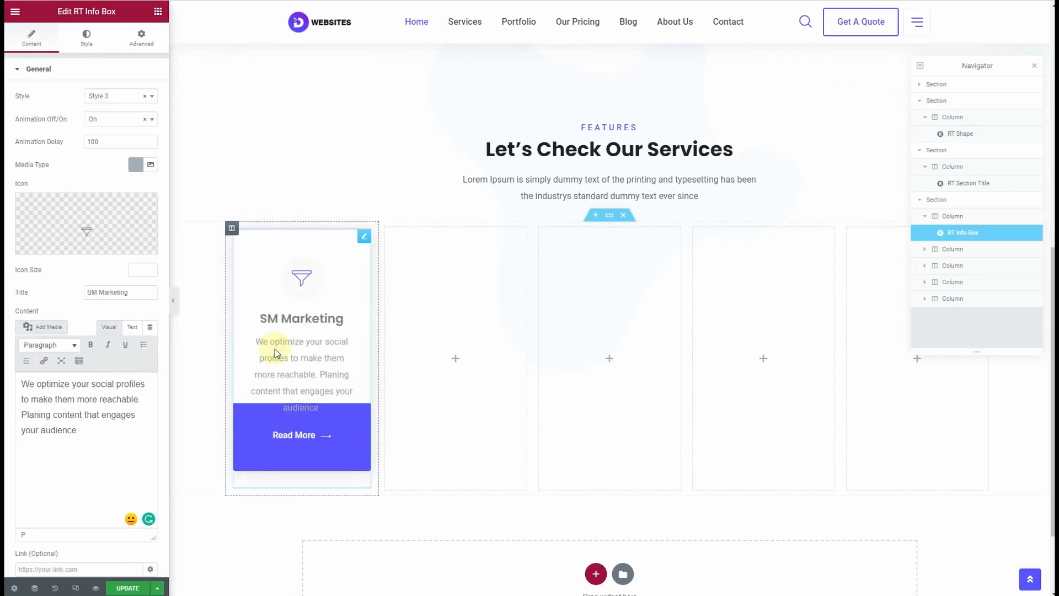
pyautogui.scroll(-1, 10, 402)
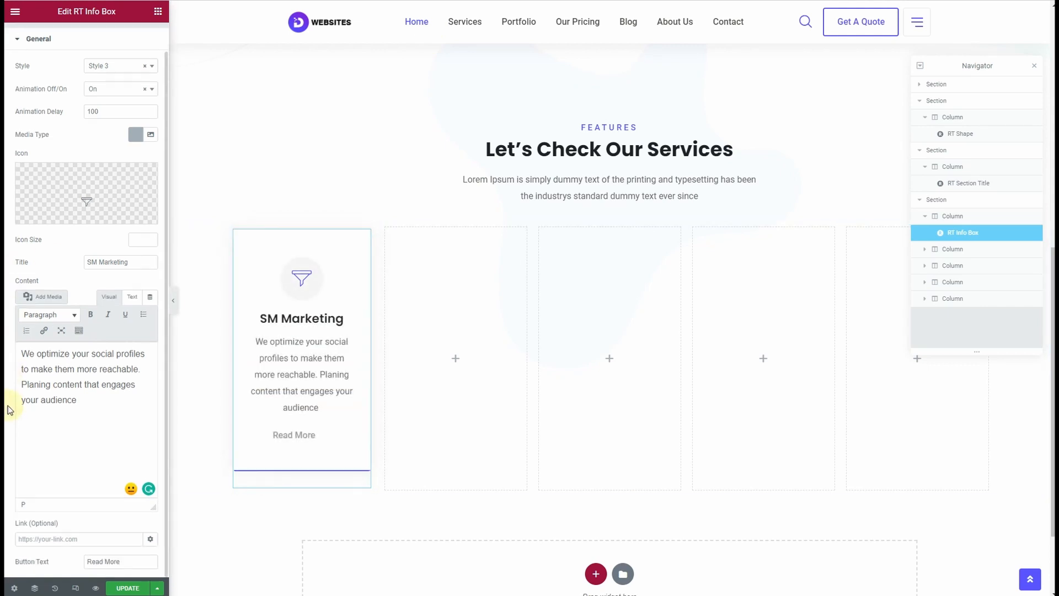
pyautogui.scroll(1, 10, 409)
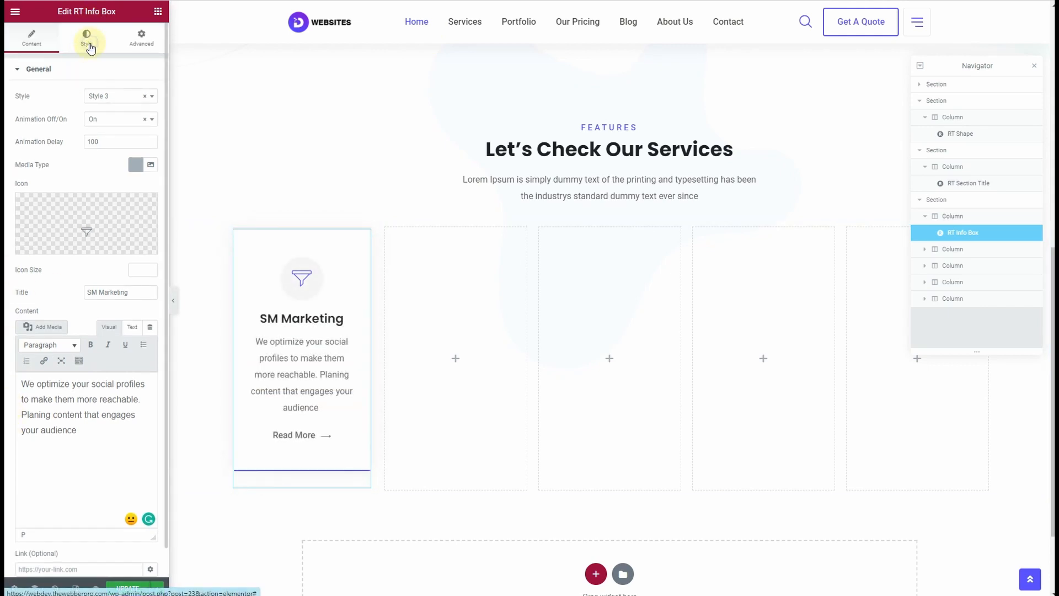
# - Open the info box's style settings, inspect the reference page's SM Marketing card, and copy the --warning color #ffc107 from its CSS
pyautogui.click(91, 48)
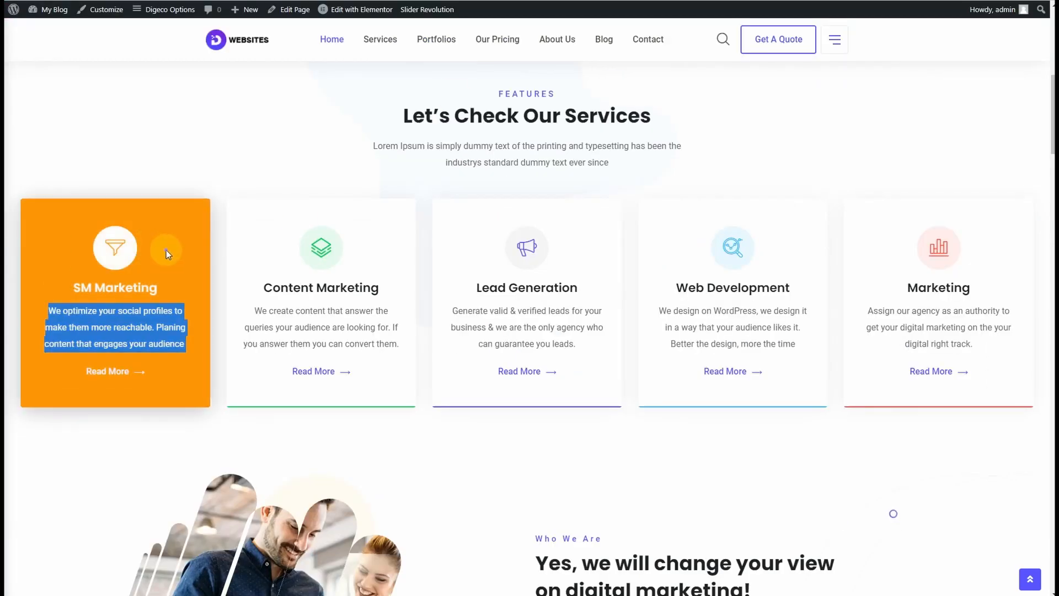
pyautogui.click(161, 255)
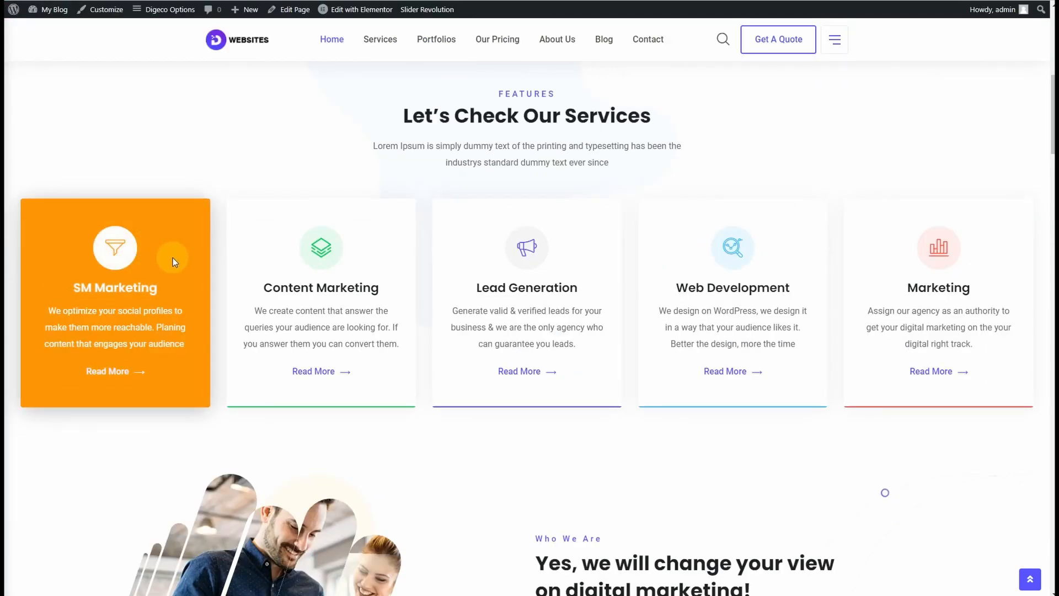
pyautogui.rightClick(177, 256)
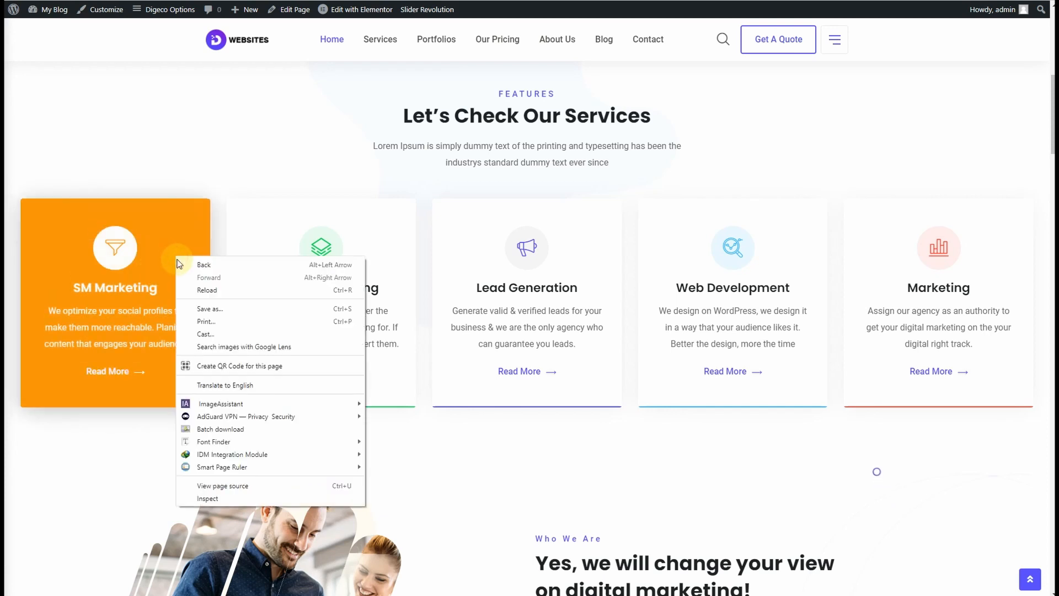
pyautogui.click(207, 499)
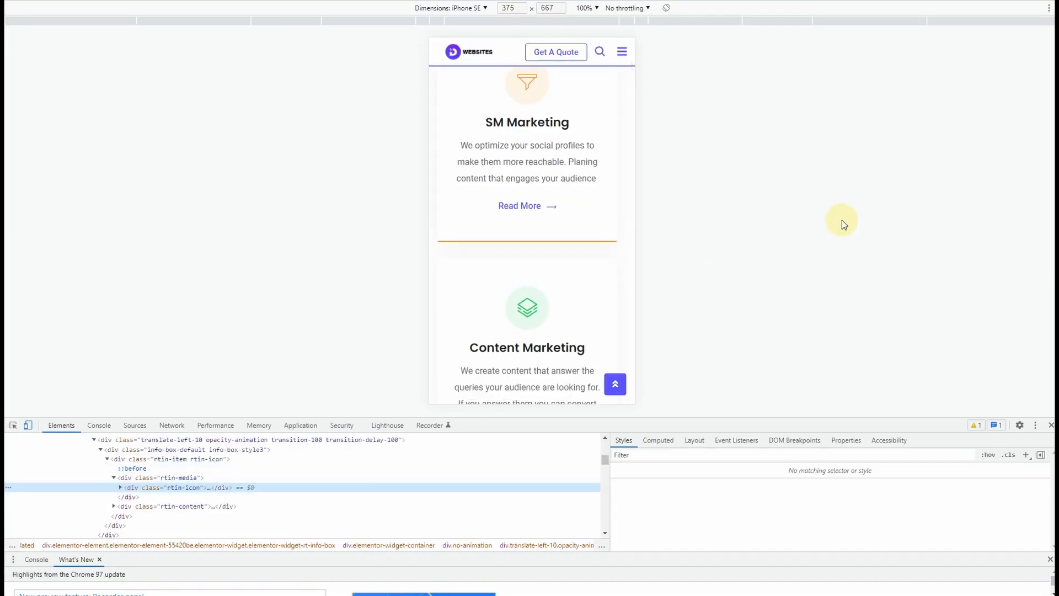
pyautogui.scroll(-5, 682, 486)
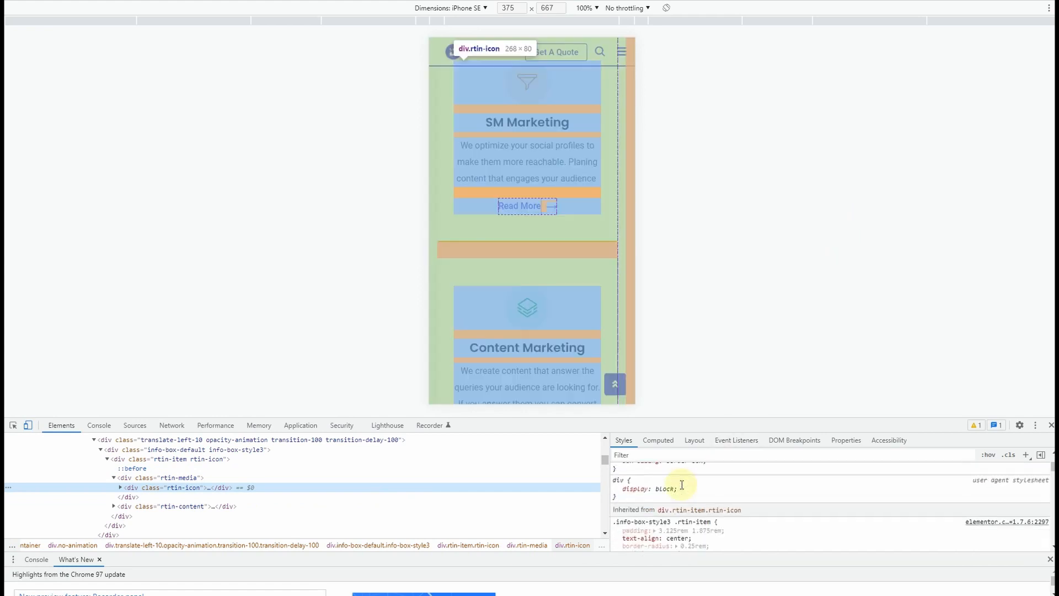
pyautogui.scroll(-5, 682, 485)
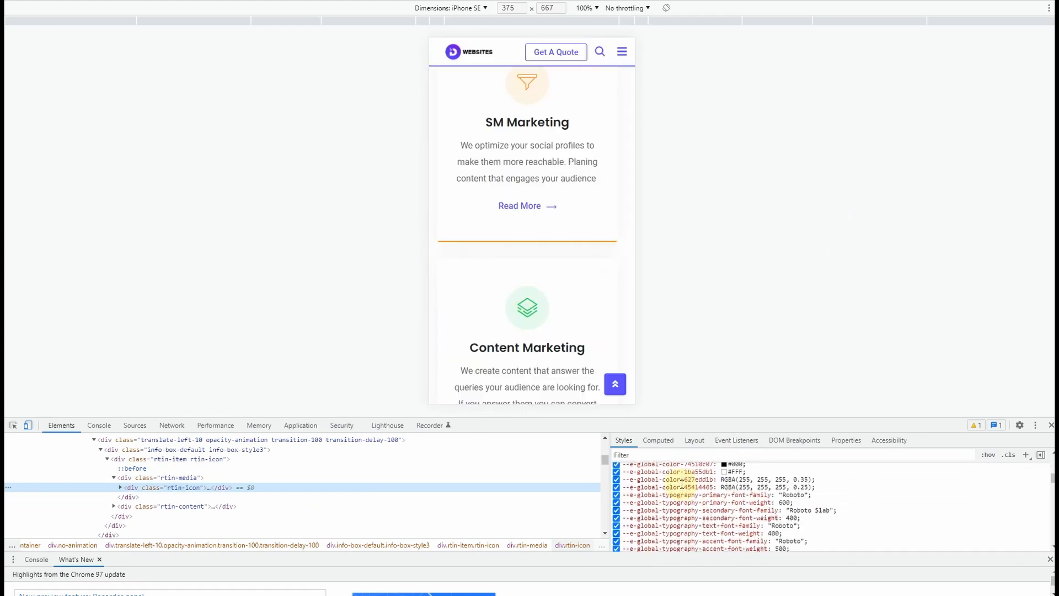
pyautogui.scroll(-5, 682, 485)
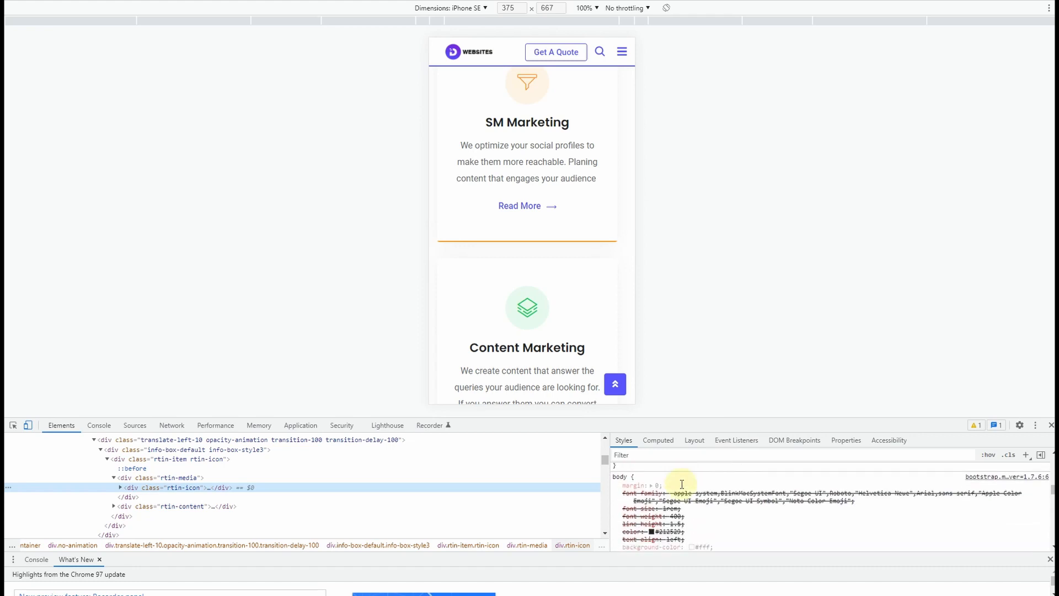
pyautogui.scroll(-3, 682, 484)
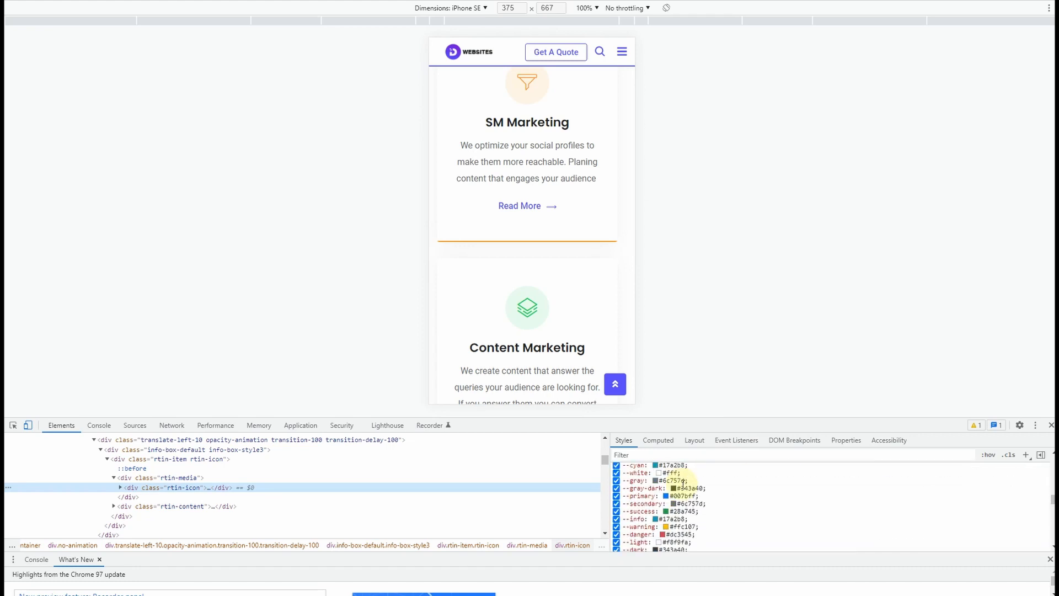
pyautogui.click(692, 527)
pyautogui.hotkey('ctrl', 'c')
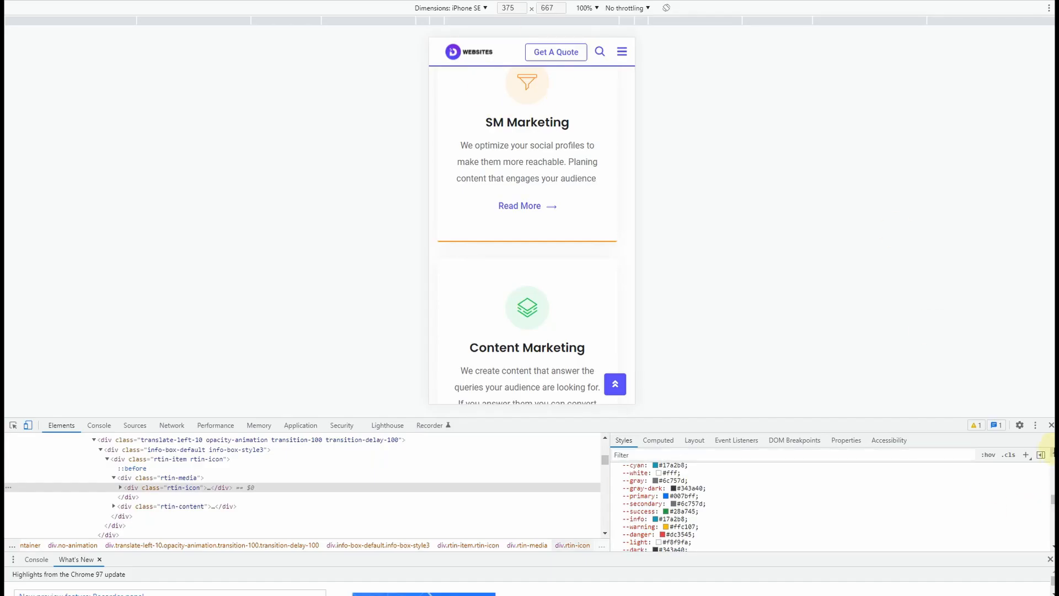
pyautogui.click(1050, 426)
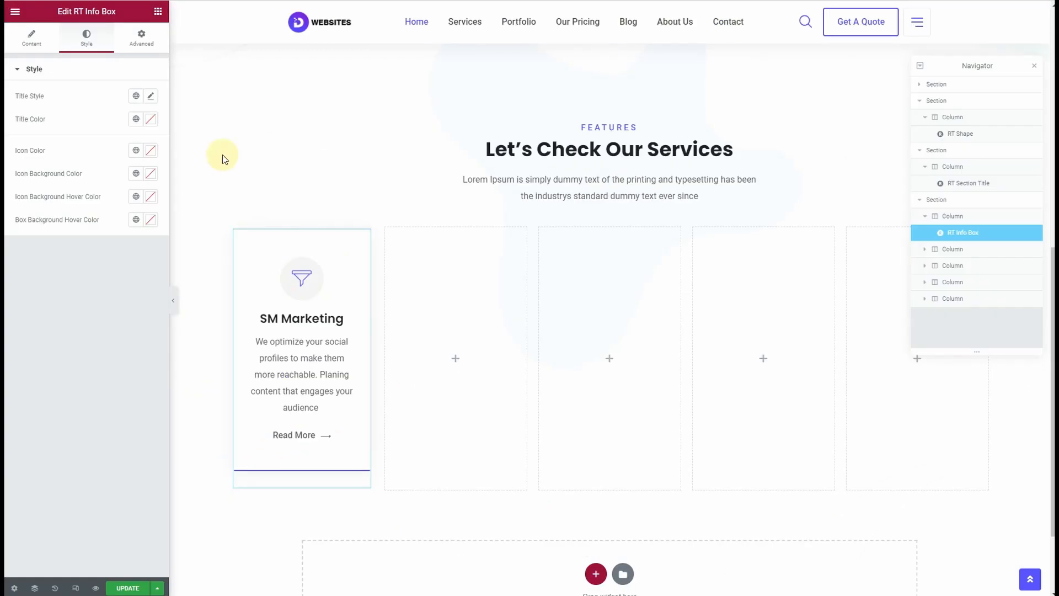
# - Set the info box's Icon Color and Box Background Hover Color to the copied #ffc107
pyautogui.click(154, 152)
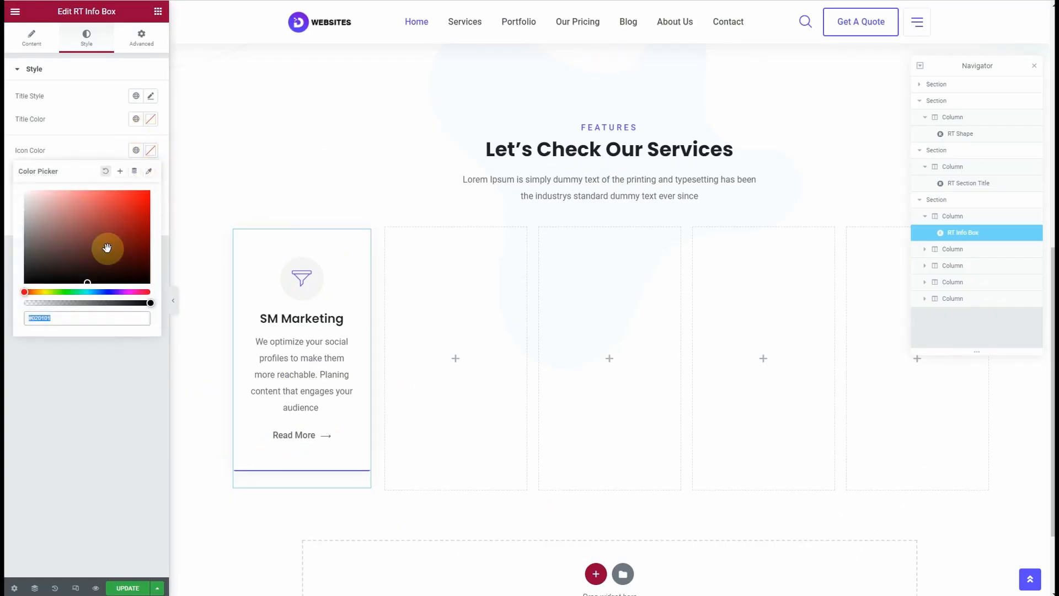
pyautogui.hotkey('ctrl', 'v')
pyautogui.click(77, 138)
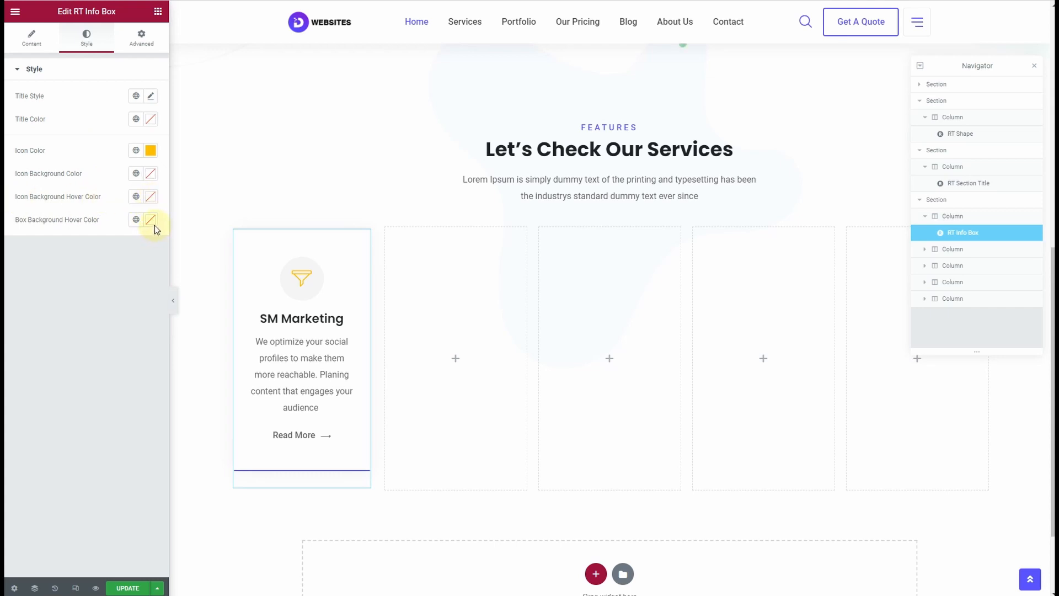
pyautogui.click(150, 221)
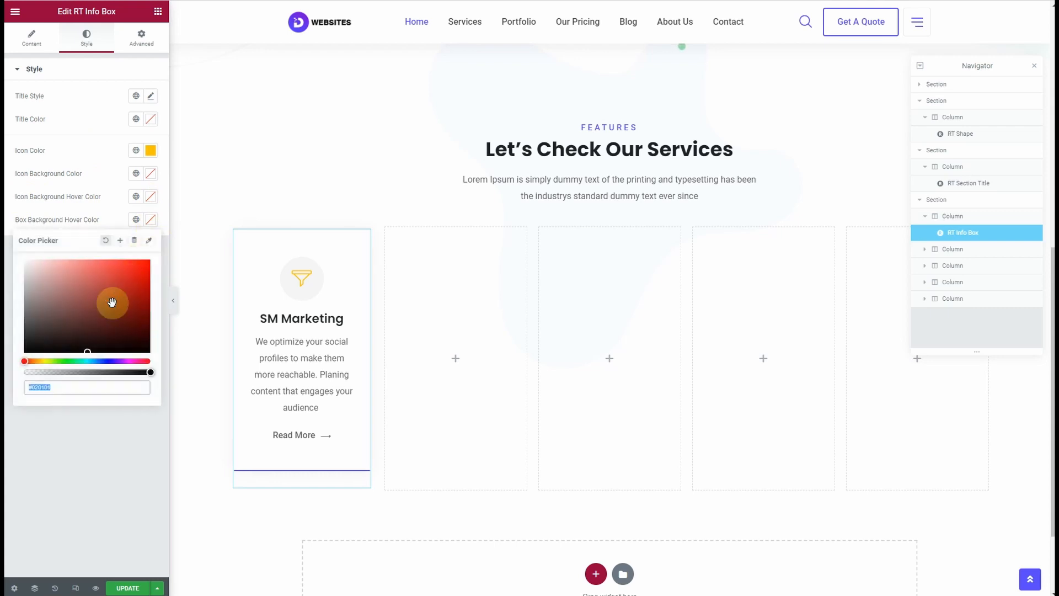
pyautogui.hotkey('ctrl', 'v')
pyautogui.click(97, 193)
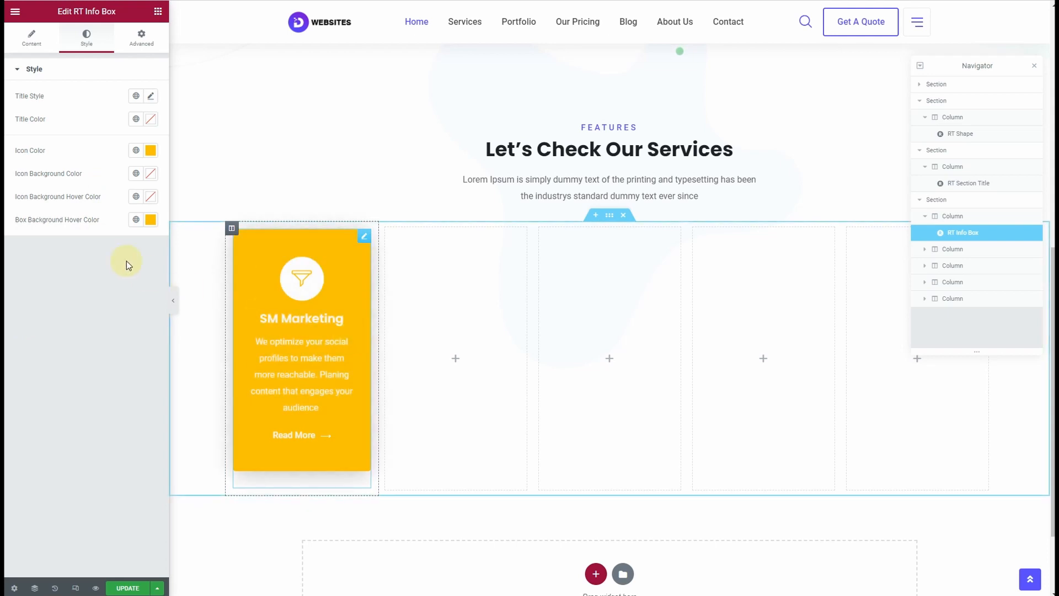
# - Set the Icon Background Color to a mostly transparent yellow, #FFC1071F, and the Icon Background Hover Color to white
pyautogui.click(152, 174)
pyautogui.hotkey('ctrl', 'v')
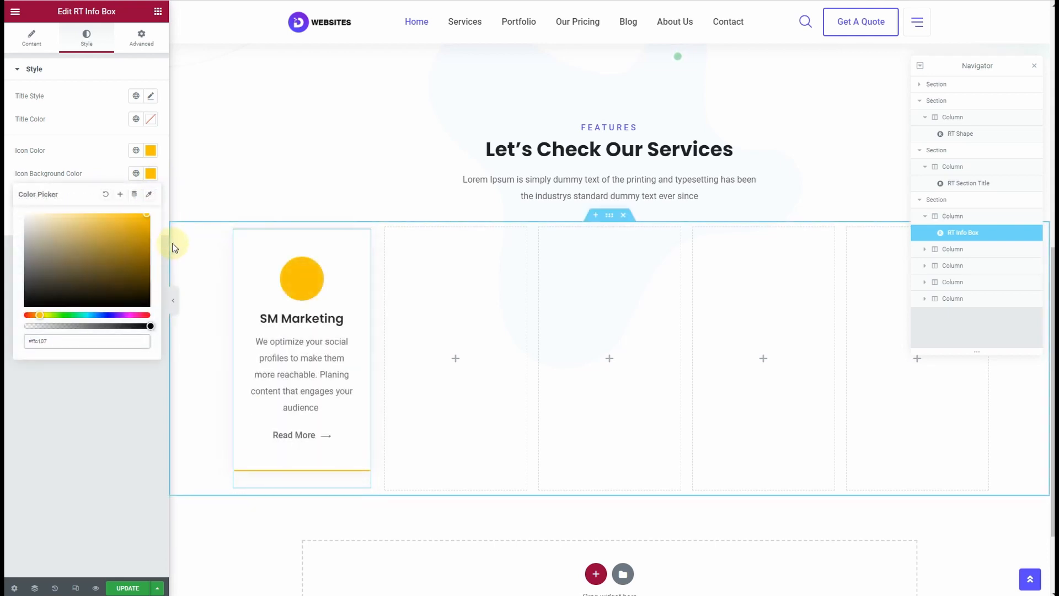
pyautogui.click(39, 326)
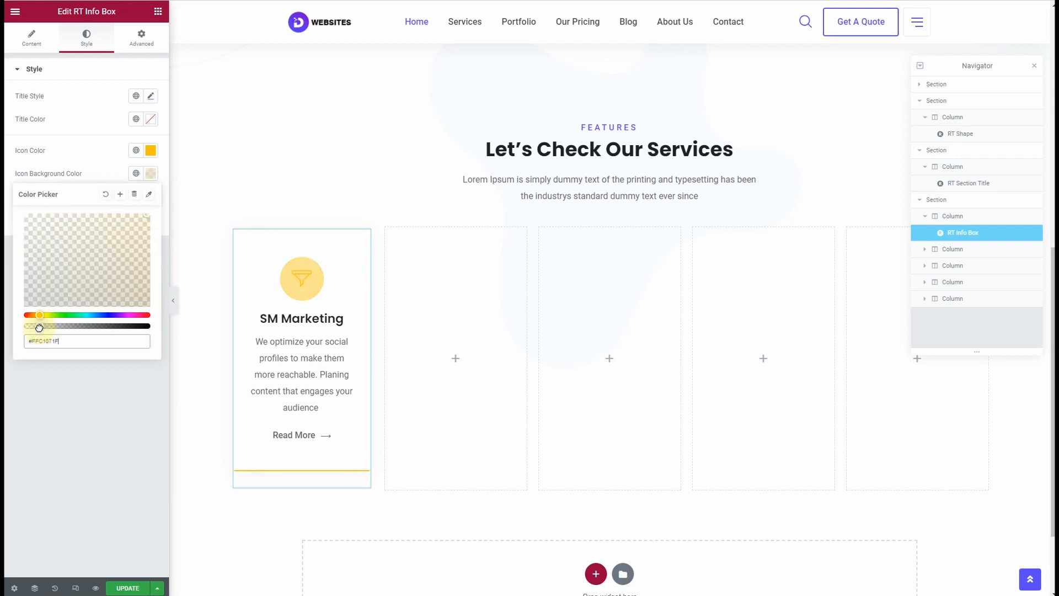
pyautogui.click(6, 294)
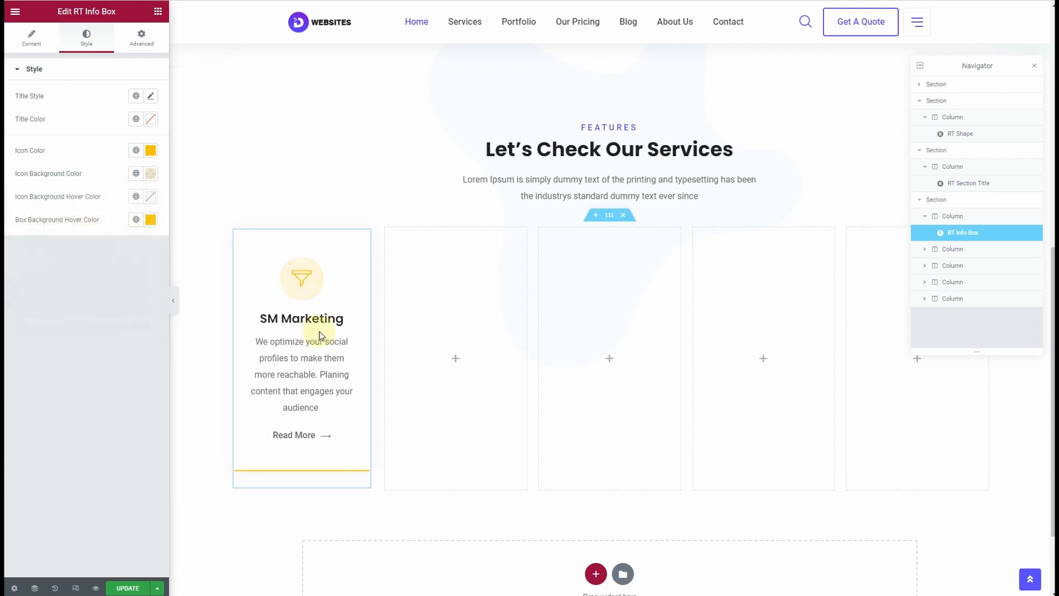
pyautogui.click(151, 197)
pyautogui.click(6, 212)
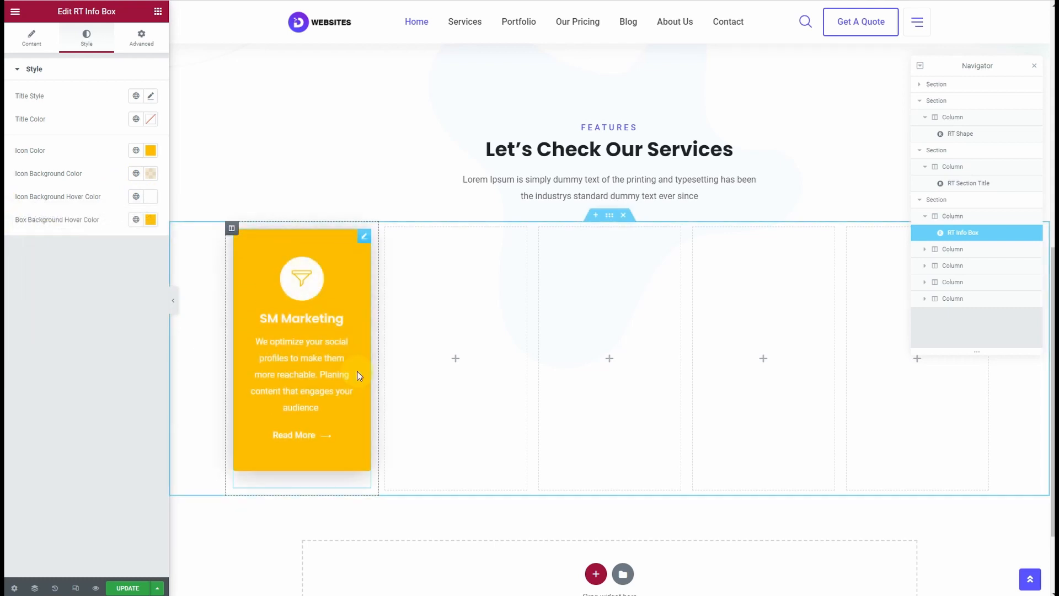
# - Set the five-column services section's content width to Full Width and preview the page without the editing panel
pyautogui.click(609, 218)
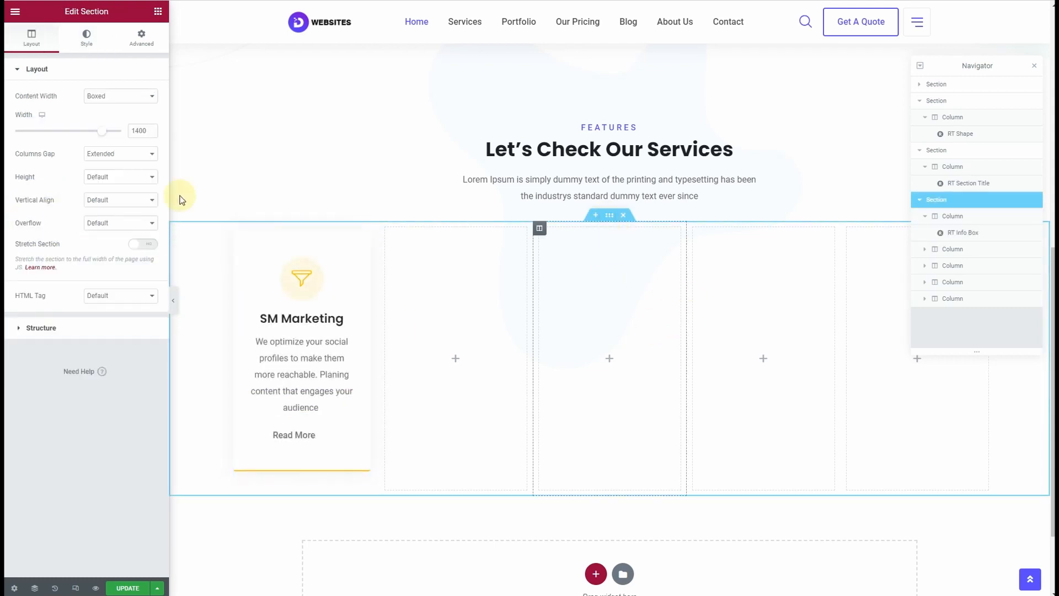
pyautogui.click(140, 101)
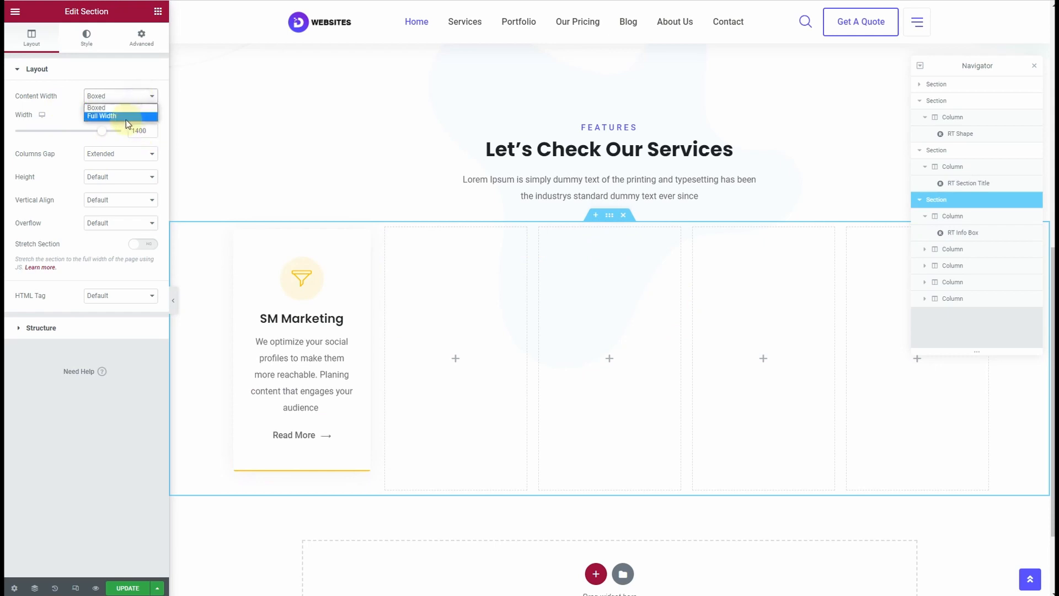
pyautogui.click(127, 118)
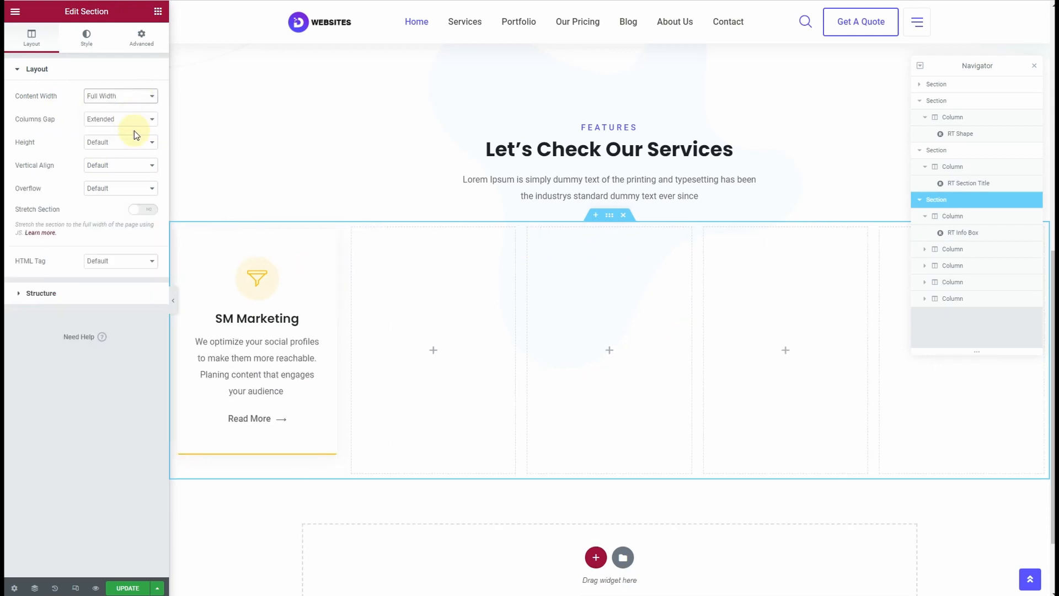
pyautogui.click(175, 302)
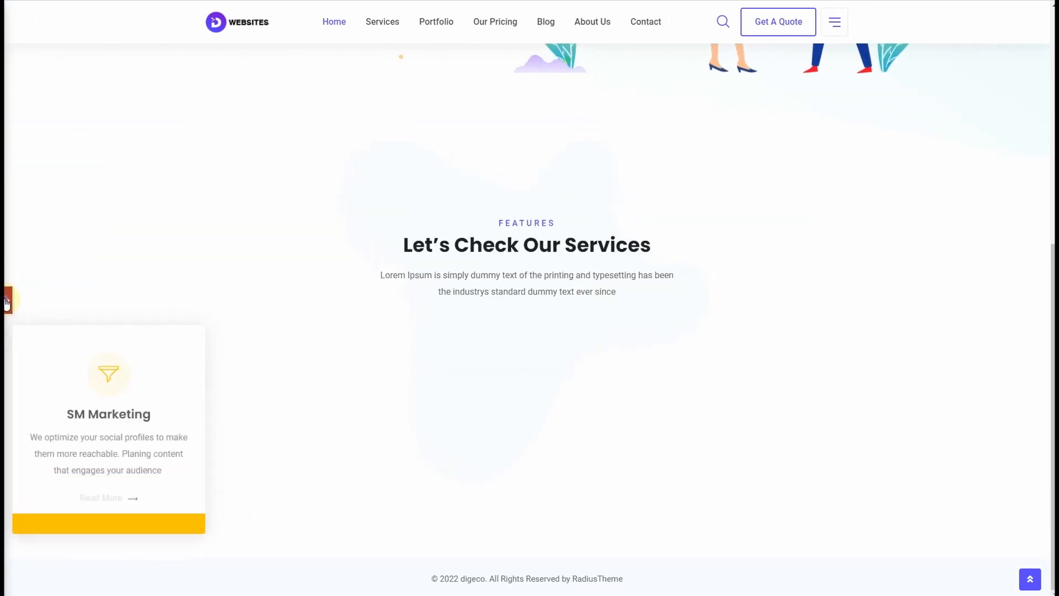
pyautogui.click(6, 301)
# - Give the services section 3% padding on its right and left sides, and preview the result without the editing panel
pyautogui.click(143, 51)
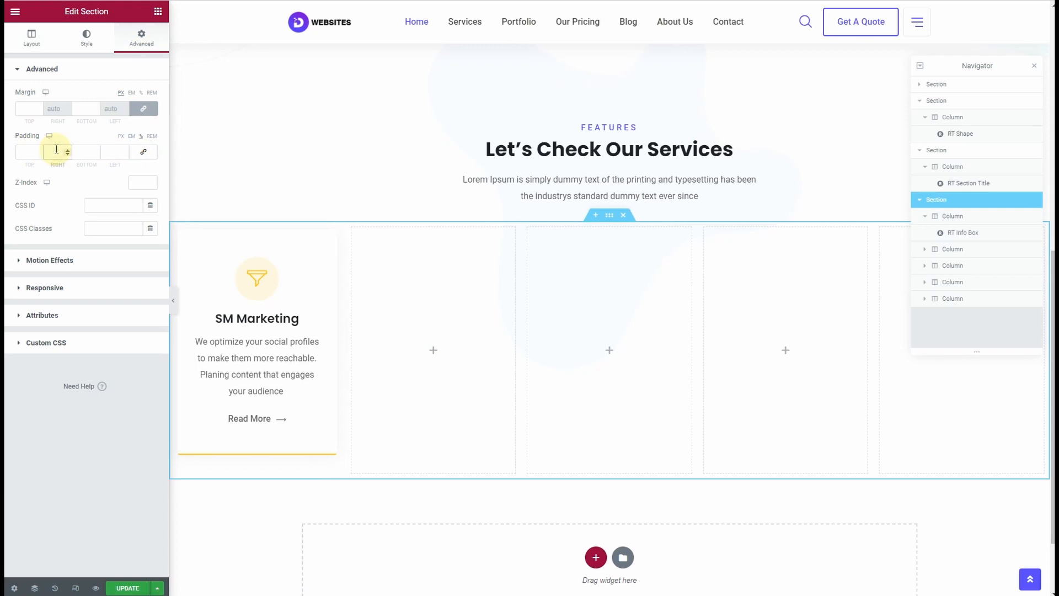
pyautogui.write('3')
pyautogui.click(114, 154)
pyautogui.write('3')
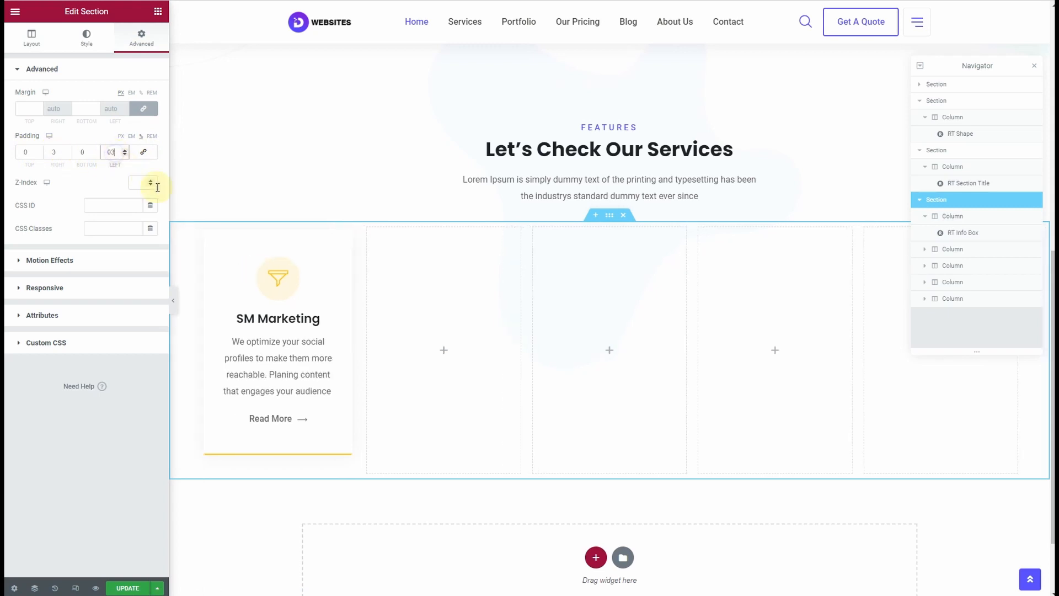
pyautogui.click(173, 301)
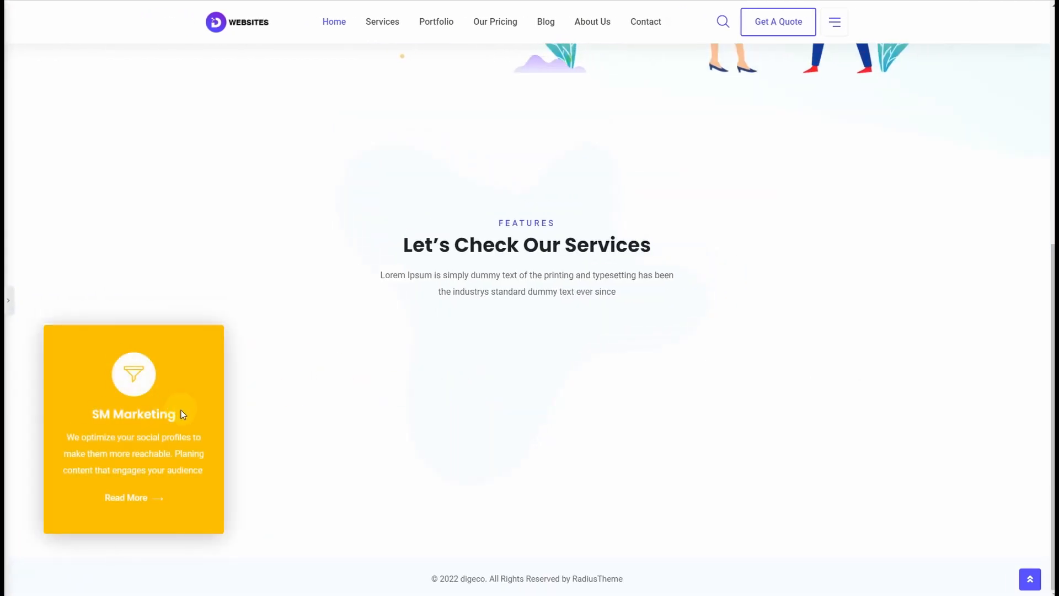
pyautogui.click(8, 300)
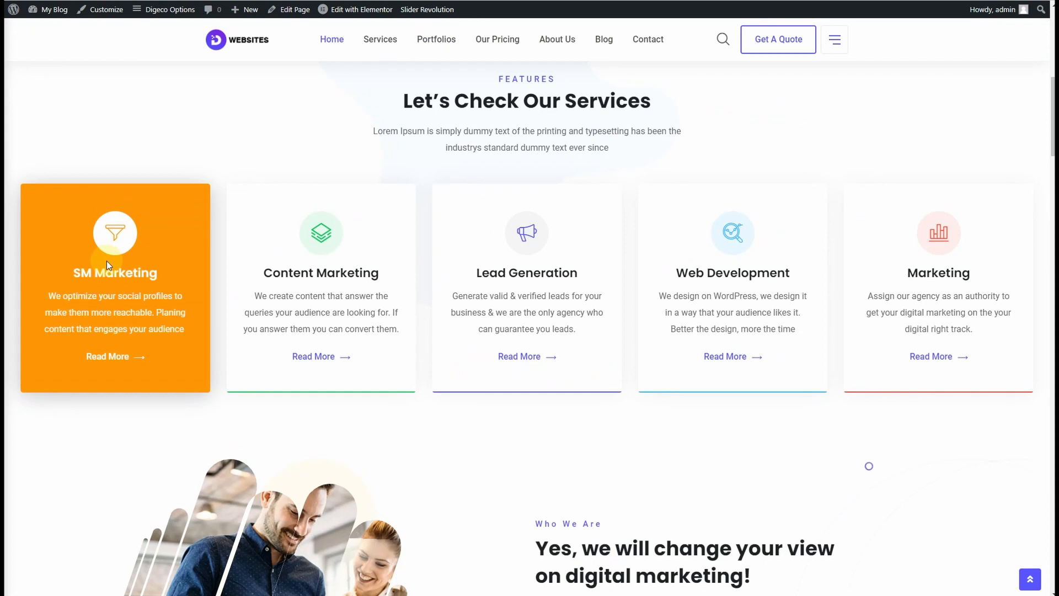
# - Inspect the reference page's SM Marketing card and recolor the info box's icon, icon background and box hover background with its orange, #FD7E14
pyautogui.rightClick(82, 220)
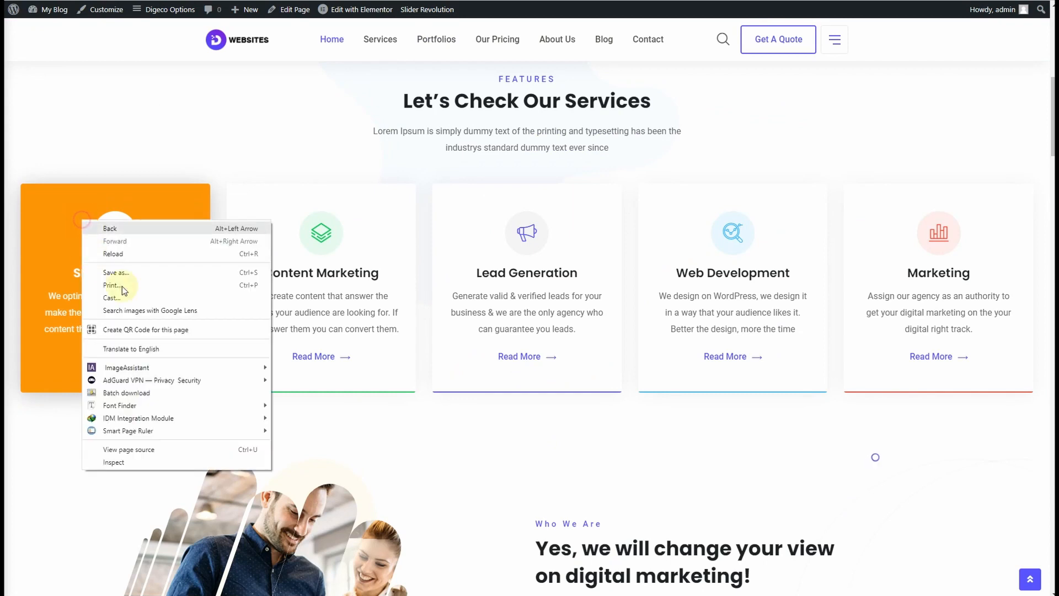
pyautogui.click(171, 154)
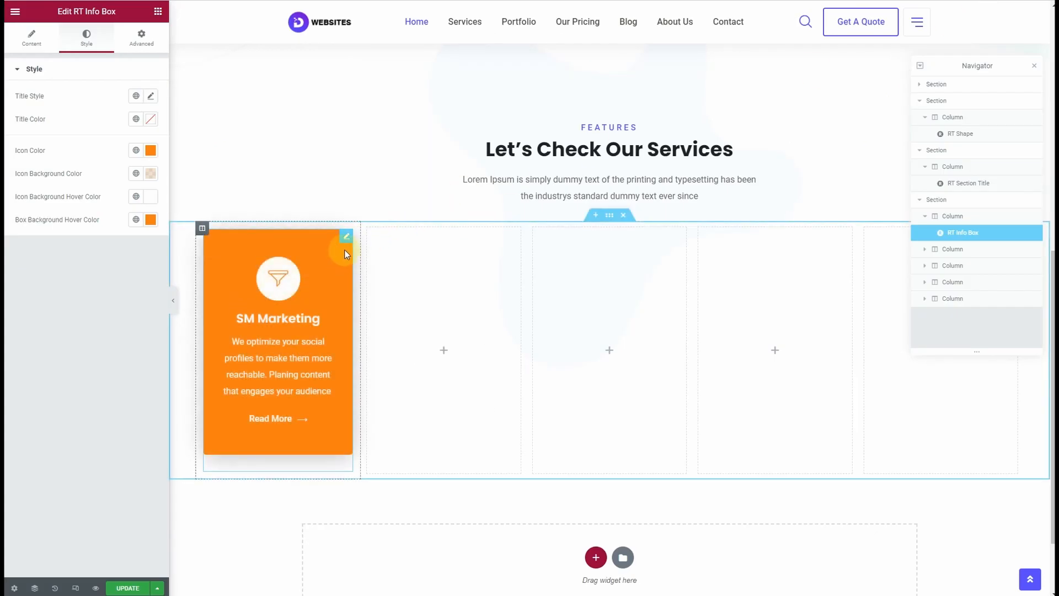
pyautogui.click(151, 150)
pyautogui.tripleClick(39, 319)
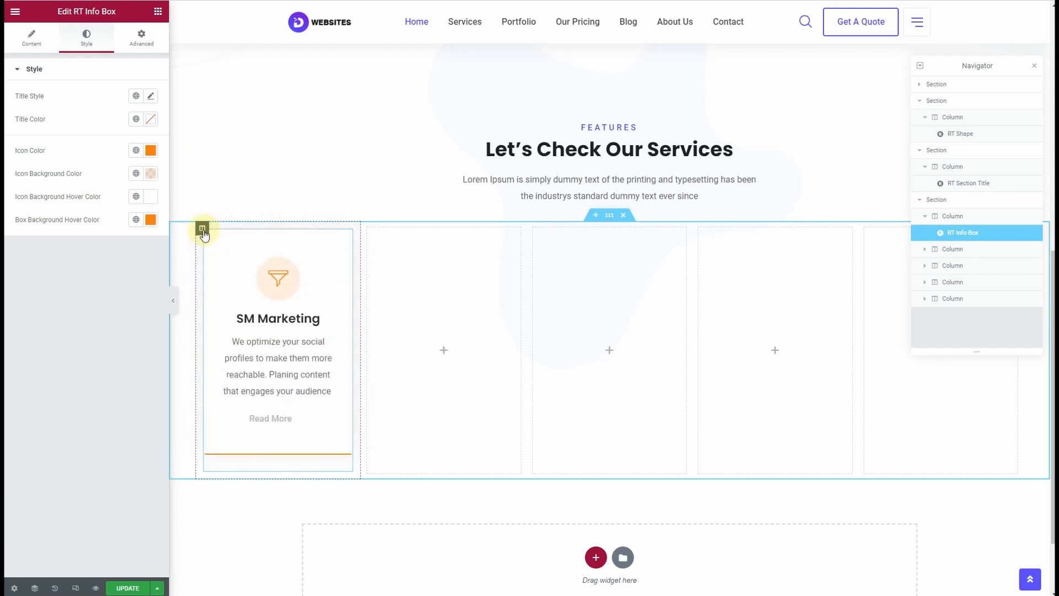
# - Duplicate the SM Marketing info box and move the copy into the second column
pyautogui.rightClick(360, 245)
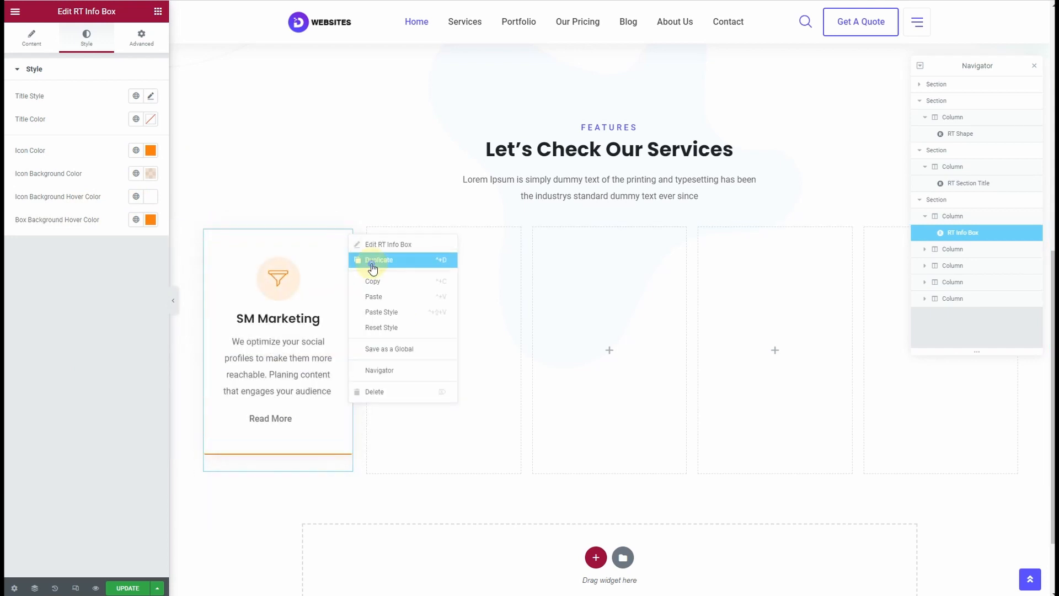
pyautogui.click(371, 260)
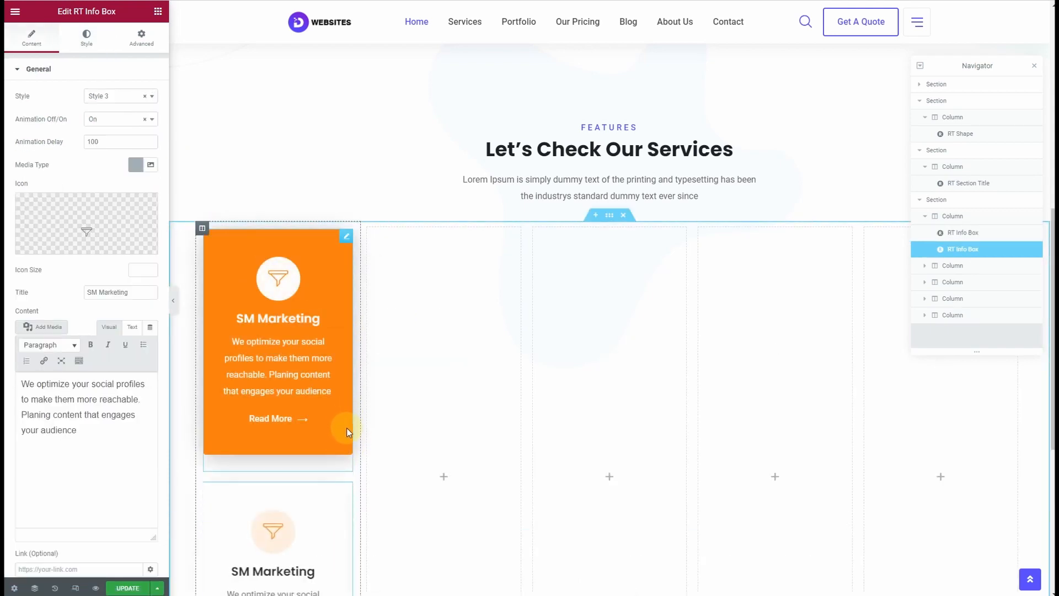
pyautogui.moveTo(346, 491); pyautogui.dragTo(461, 369)
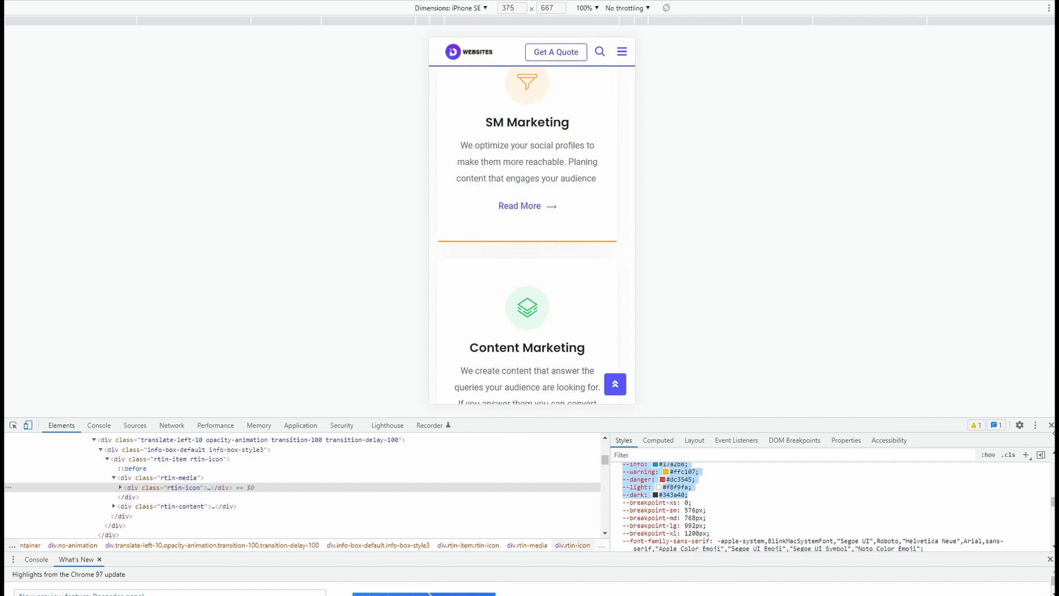
# - Close the reference page's developer tools and replace the second info box's icon with the outlined layers icon, searching the icon library for "layer"
pyautogui.click(1051, 424)
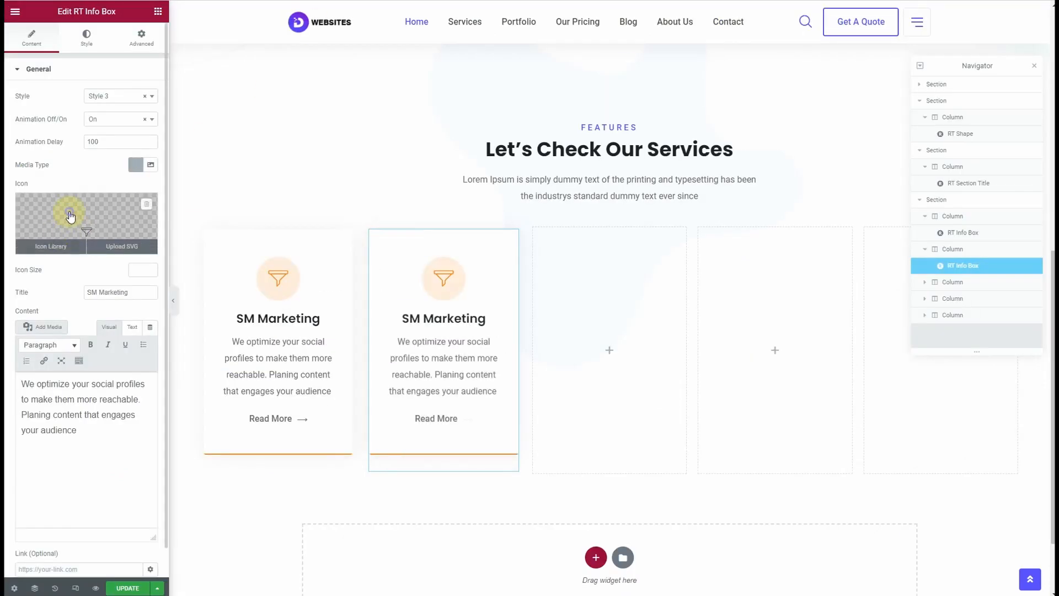
pyautogui.click(64, 220)
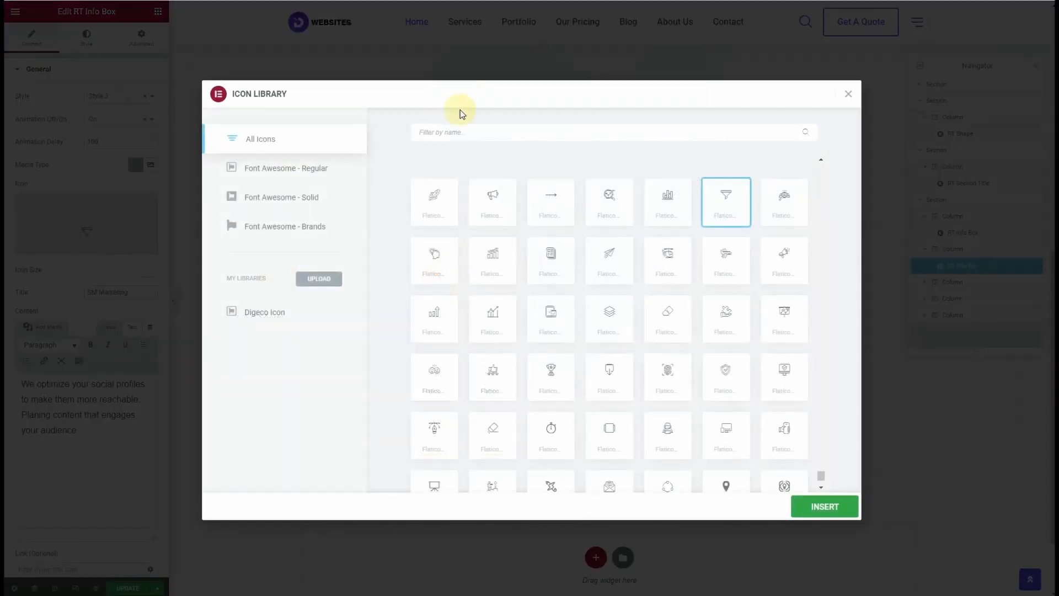
pyautogui.click(473, 139)
pyautogui.write('layer')
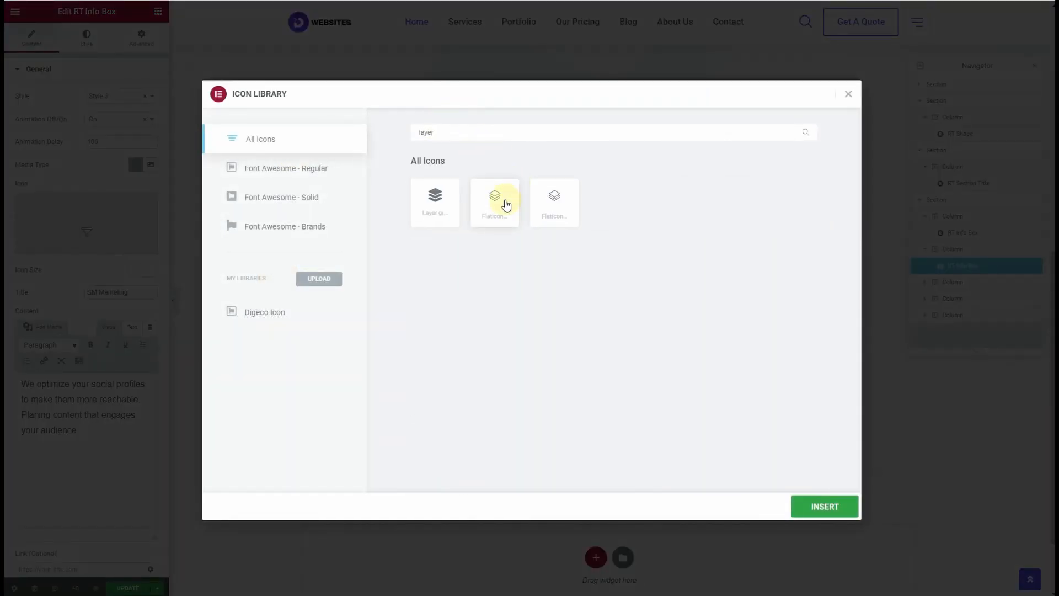
pyautogui.click(558, 201)
pyautogui.click(825, 505)
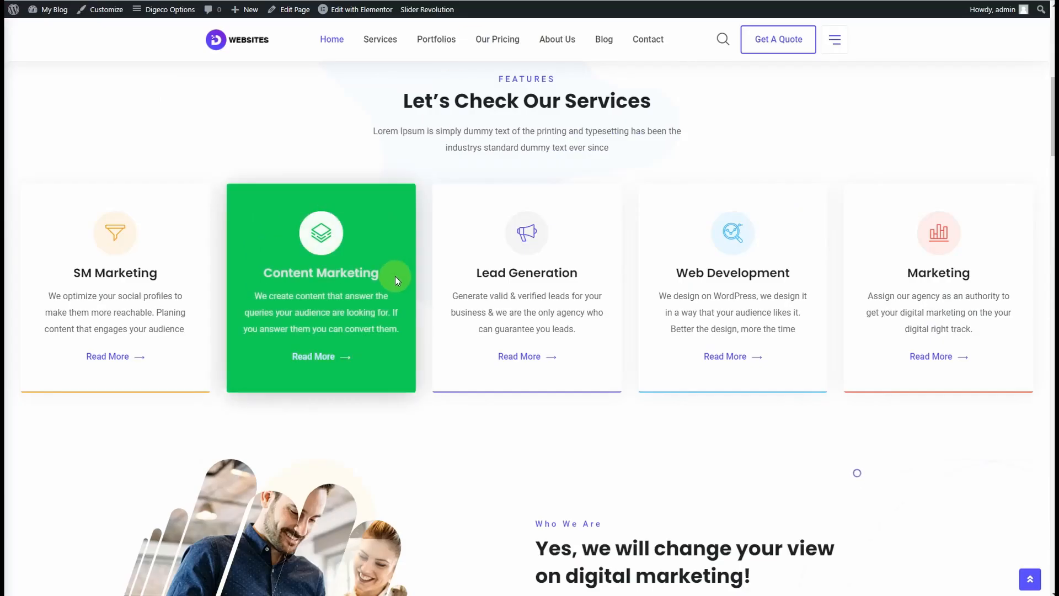
# - Set the second info box's title to Content Marketing, as on the reference page
pyautogui.moveTo(395, 276); pyautogui.dragTo(269, 276)
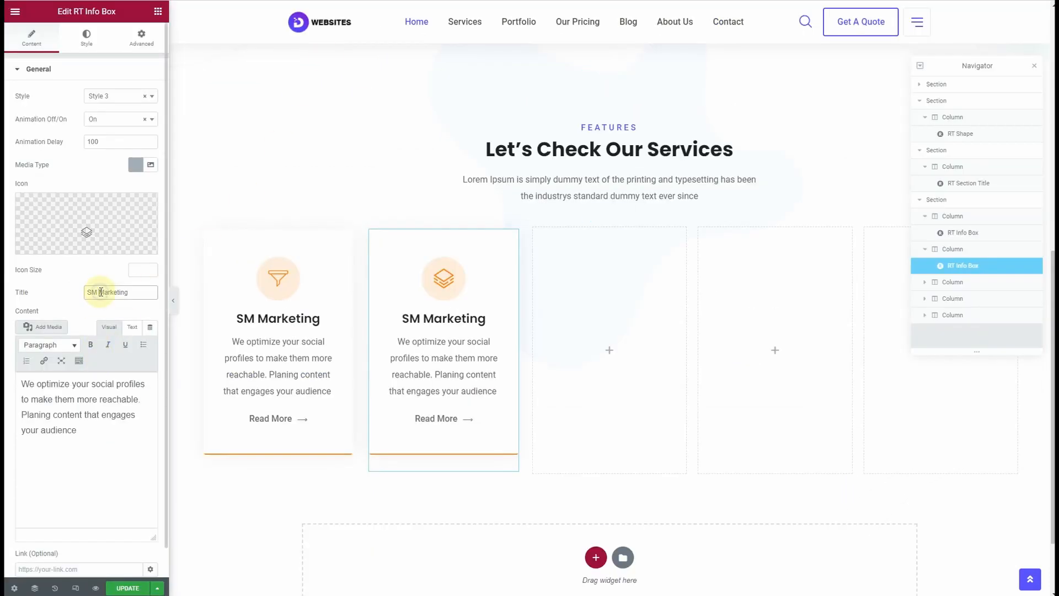
pyautogui.hotkey('ctrl', 'a')
pyautogui.write('Content Marketing')
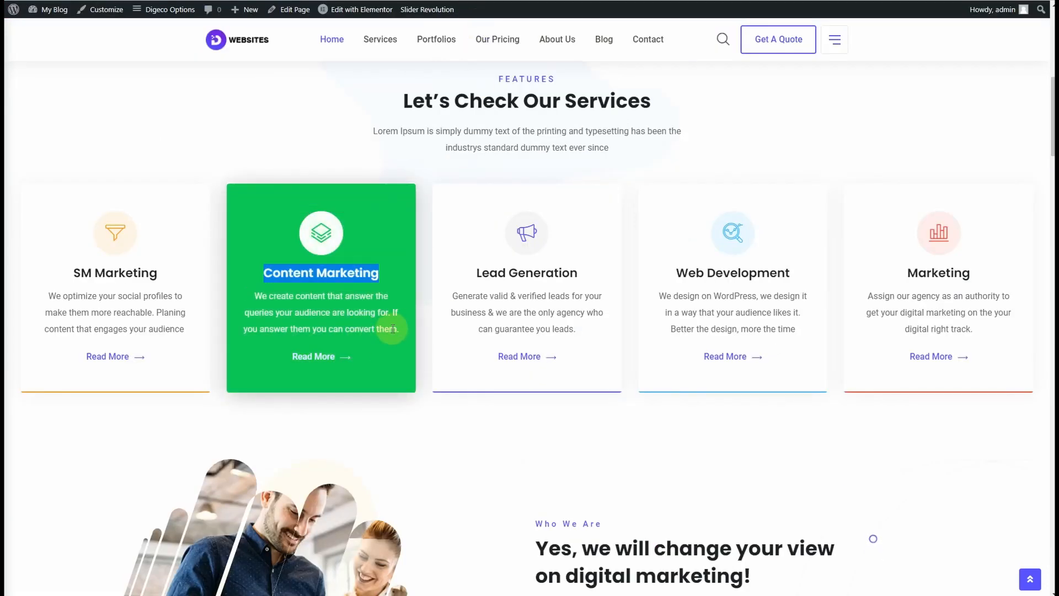
# - Replace the second info box's content with the Content Marketing description copied from the reference page
pyautogui.moveTo(402, 328)
pyautogui.mouseDown()
pyautogui.moveTo(249, 298)
pyautogui.moveTo(286, 325)
pyautogui.moveTo(407, 334)
pyautogui.moveTo(399, 329)
pyautogui.mouseUp()
pyautogui.hotkey('ctrl', 'c')
pyautogui.click(258, 298)
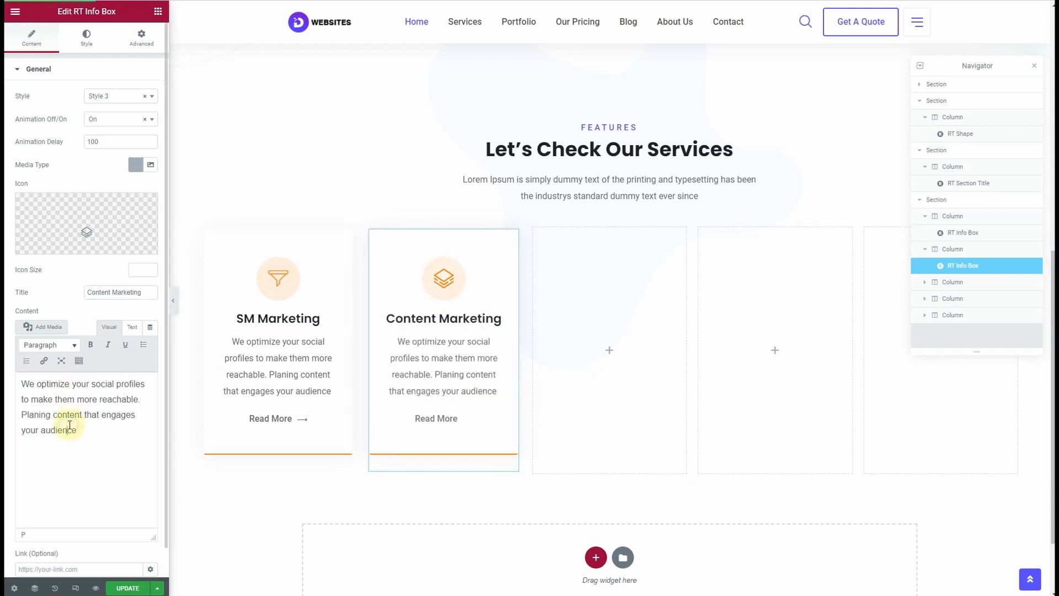
pyautogui.hotkey('ctrl', 'a')
pyautogui.hotkey('ctrl', 'v')
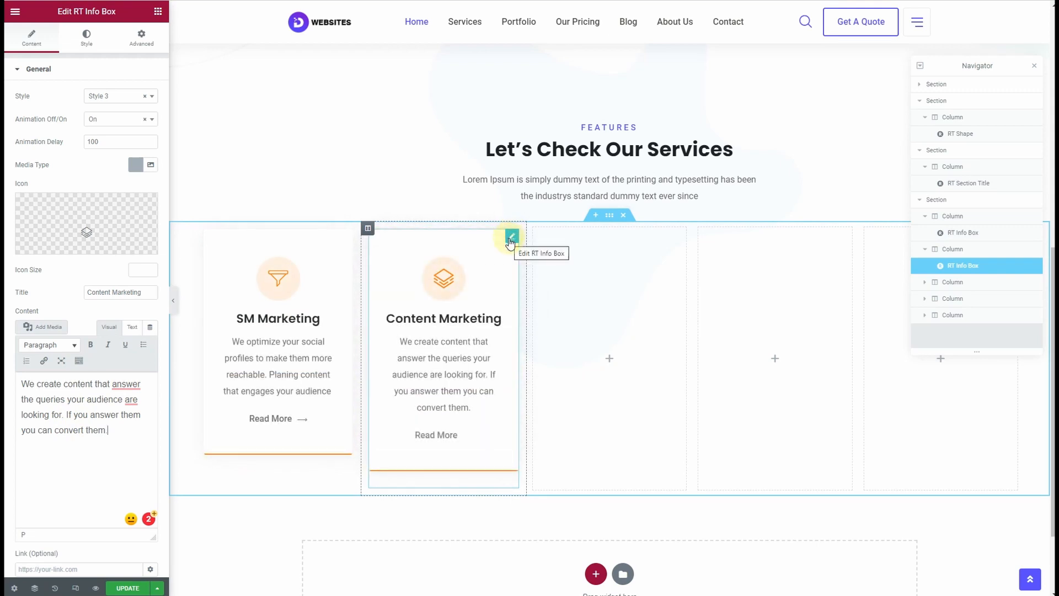
# - Set the Content Marketing info box's Icon Color and Box Background Hover Color to green, #18DC59
pyautogui.scroll(-2, 61, 153)
pyautogui.scroll(2, 57, 111)
pyautogui.click(87, 38)
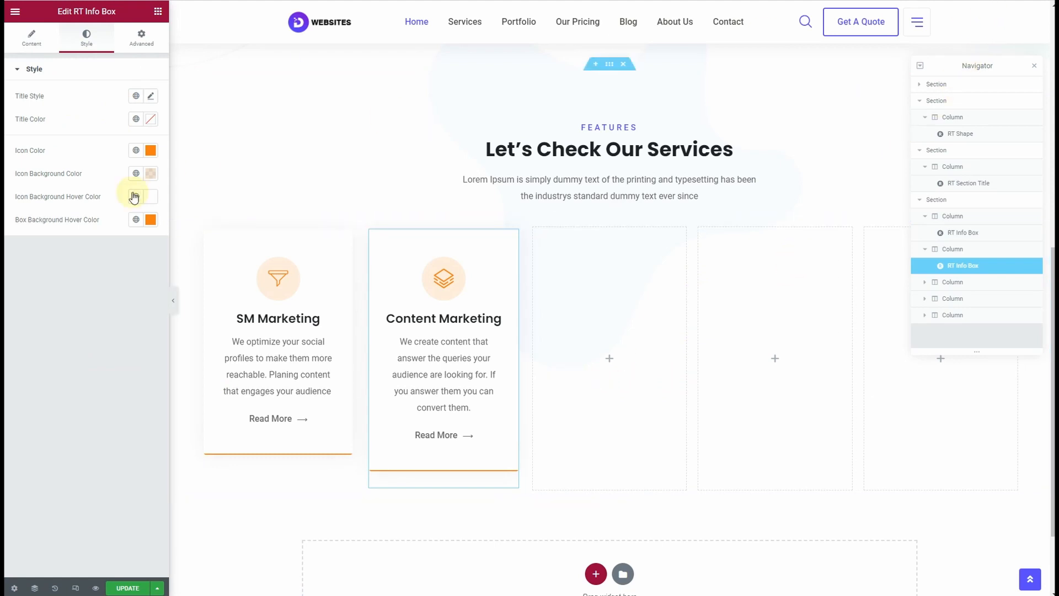
pyautogui.click(150, 150)
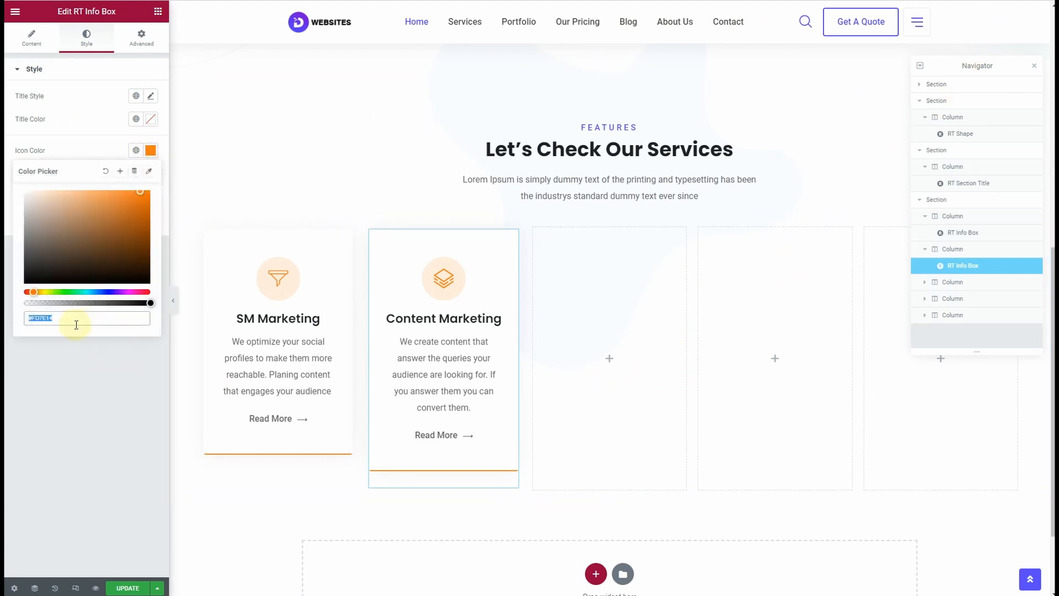
pyautogui.write('#18DC58')
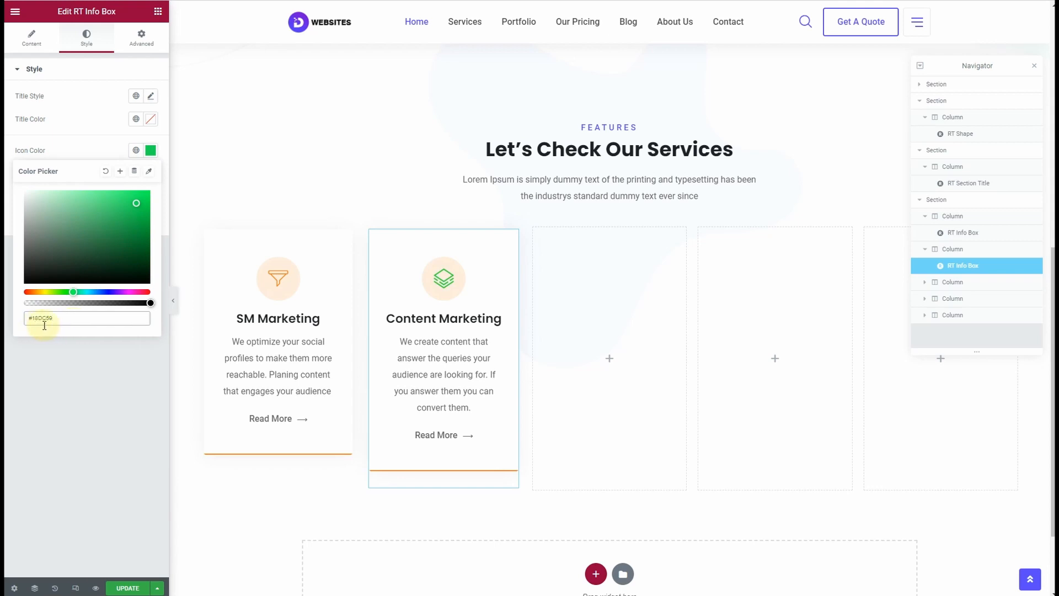
pyautogui.click(58, 351)
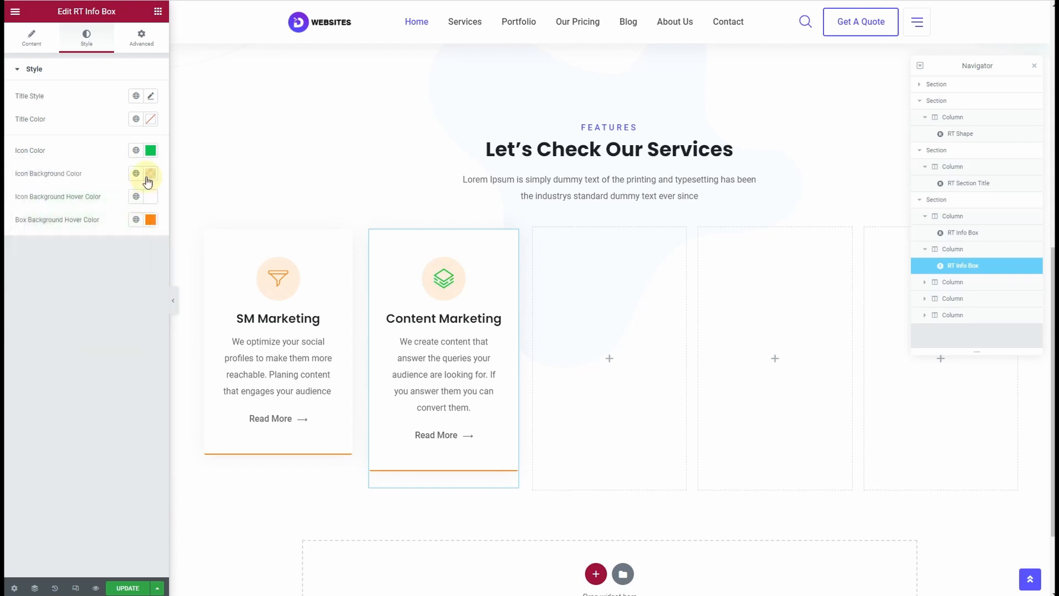
pyautogui.click(155, 223)
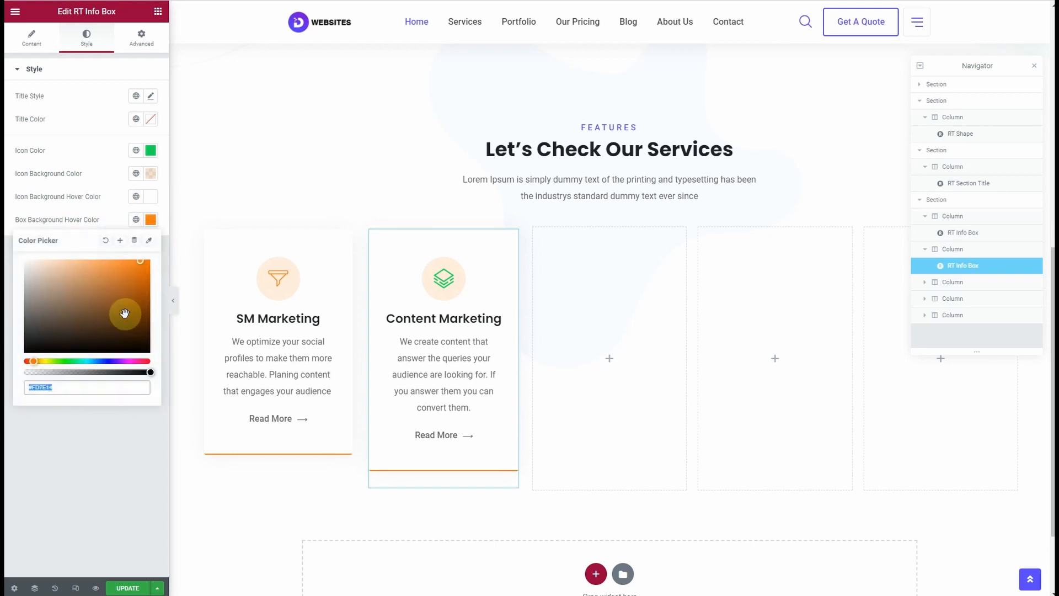
pyautogui.write('#18DC59')
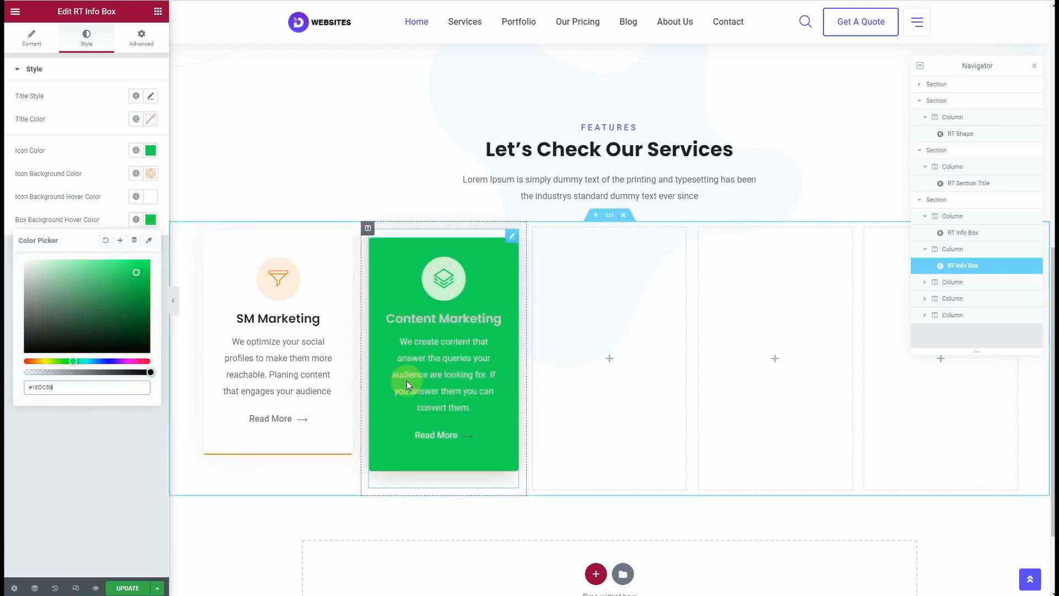
# - Set the Content Marketing box's Icon Background Color to a mostly transparent green, #18DC591A
pyautogui.click(151, 174)
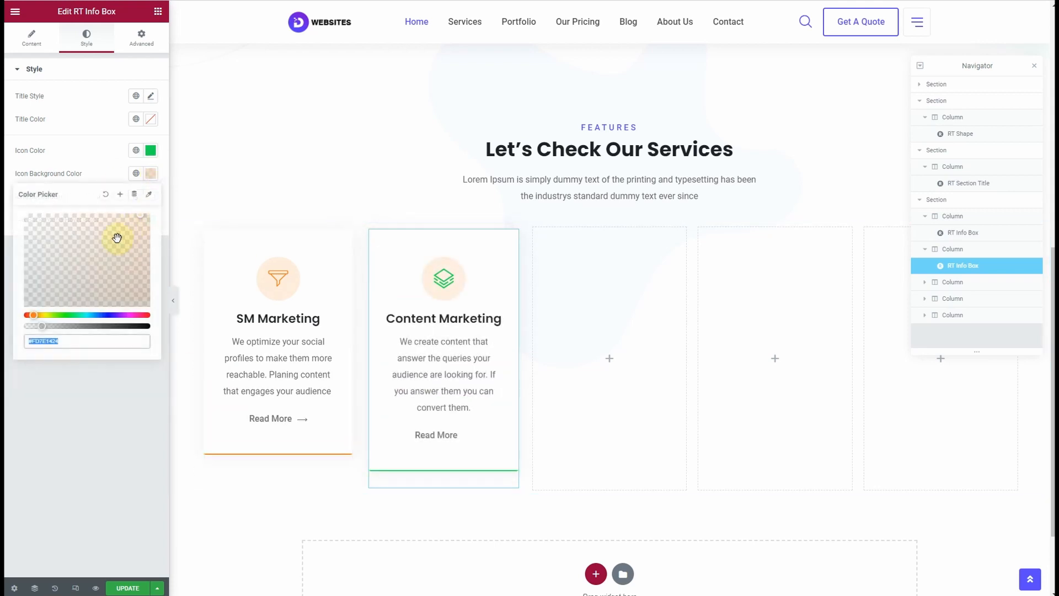
pyautogui.write('#18DC59')
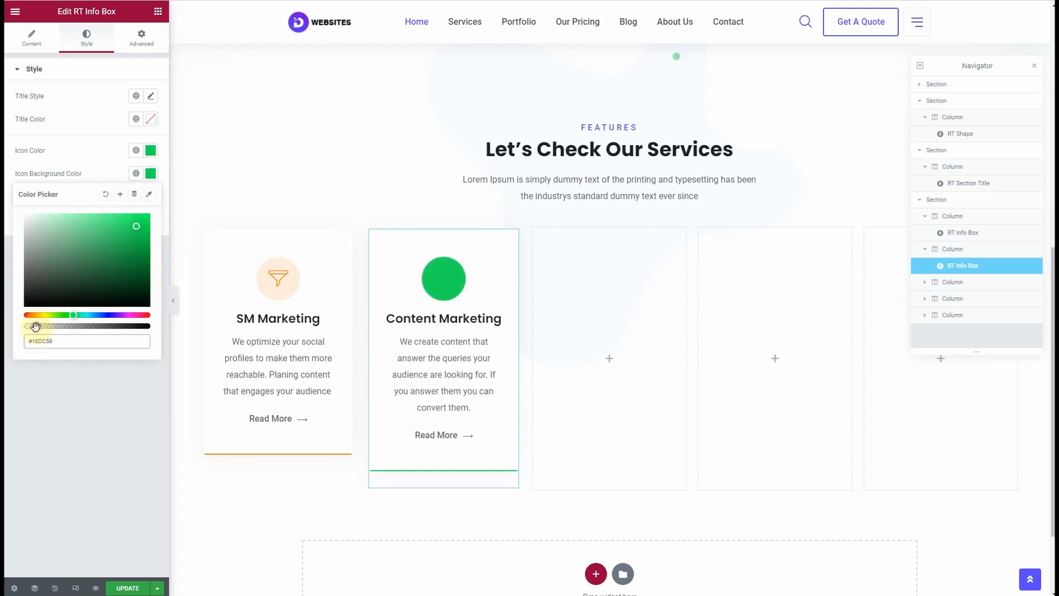
pyautogui.click(35, 327)
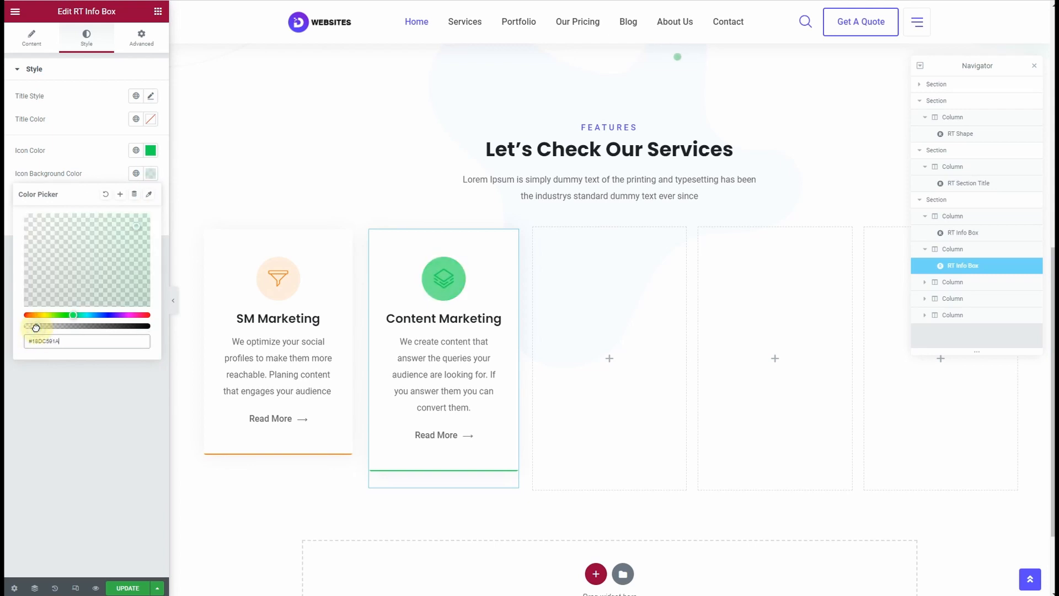
pyautogui.click(5, 331)
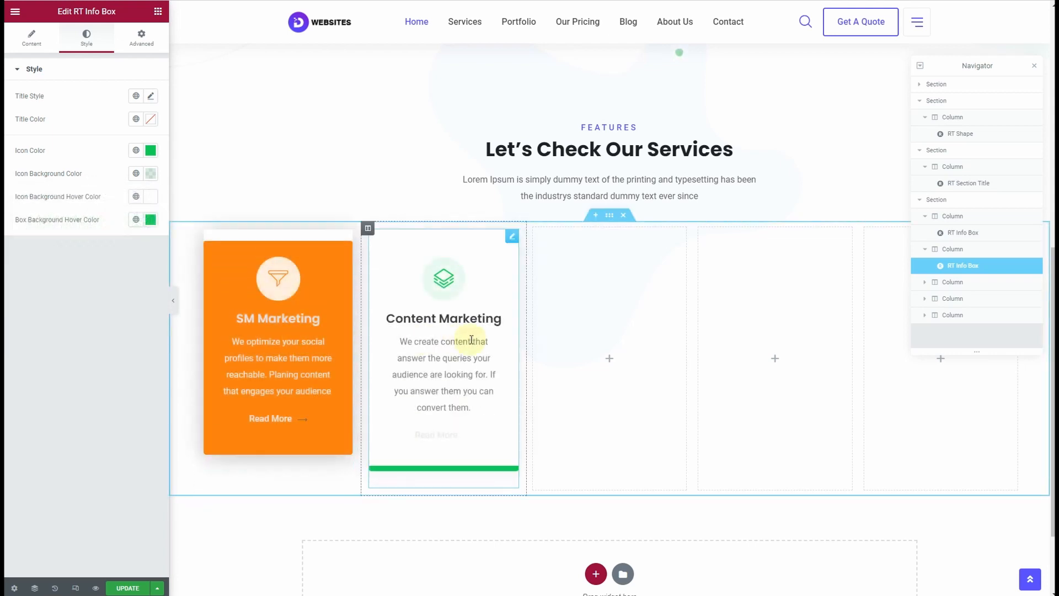
# - Copy the Content Marketing info box and paste it into the third column
pyautogui.rightClick(512, 238)
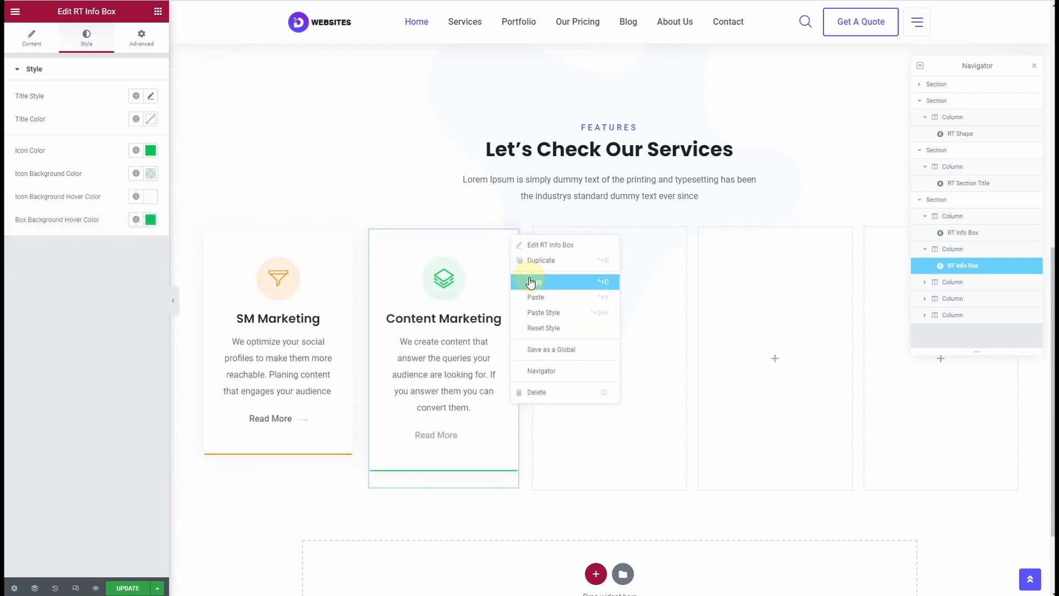
pyautogui.click(535, 281)
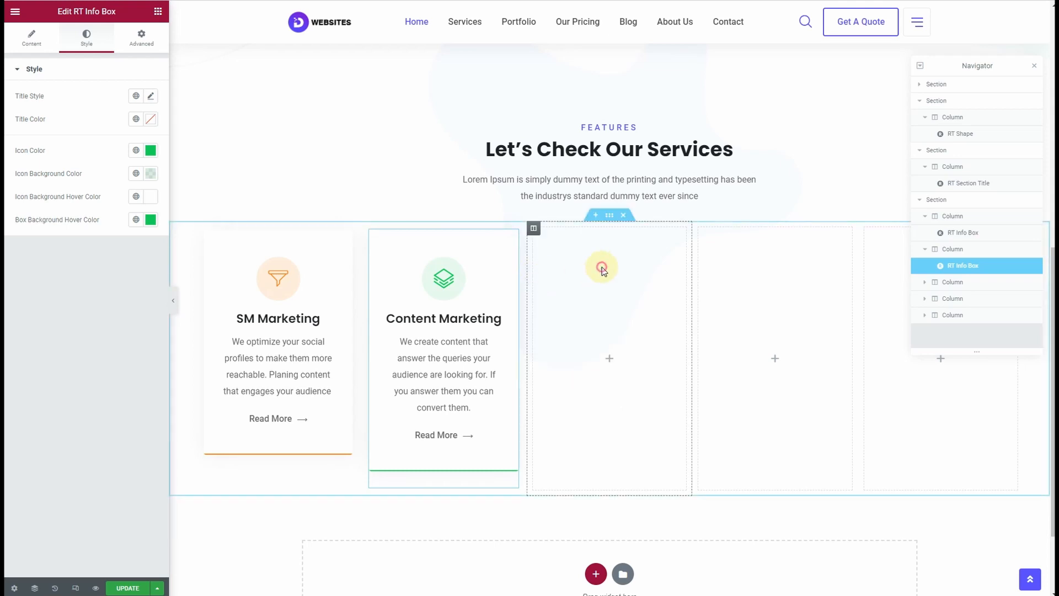
pyautogui.rightClick(643, 350)
pyautogui.click(643, 350)
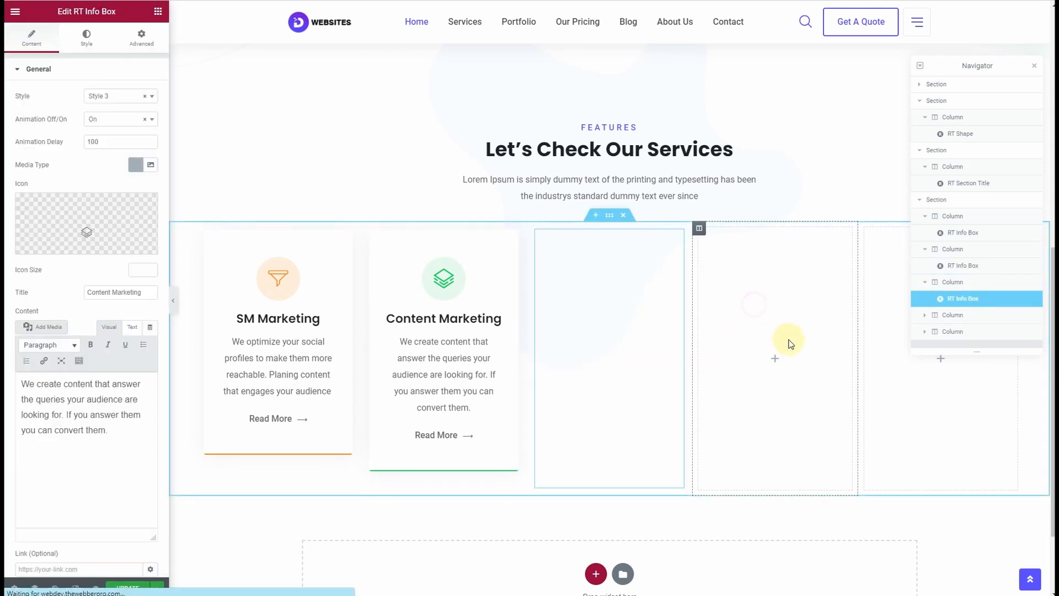
# - Paste the copied Content Marketing info box into the fourth and fifth columns of the services section
pyautogui.rightClick(756, 307)
pyautogui.click(839, 389)
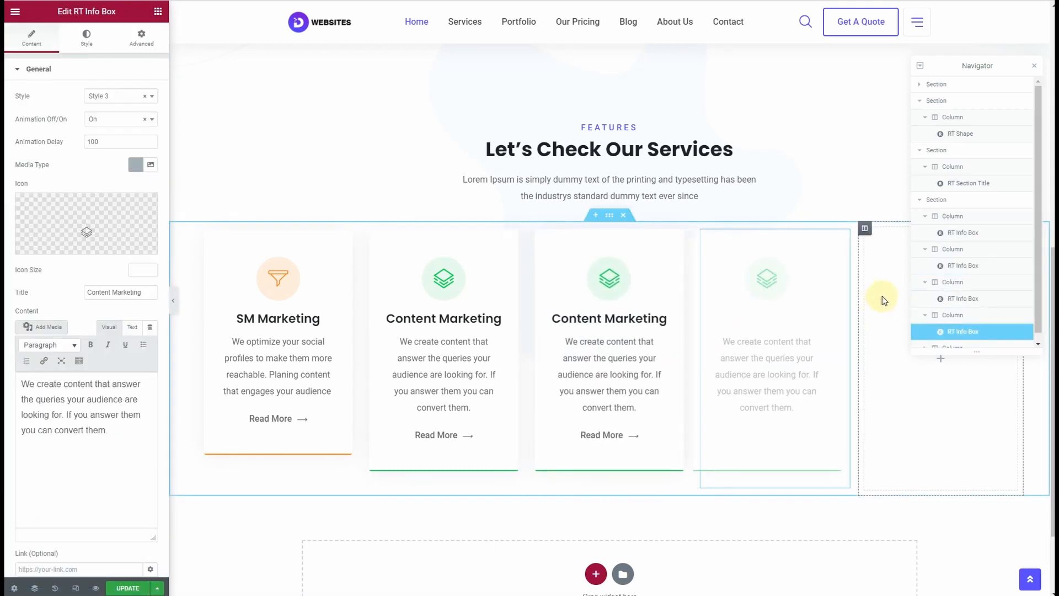
pyautogui.rightClick(883, 302)
pyautogui.click(908, 381)
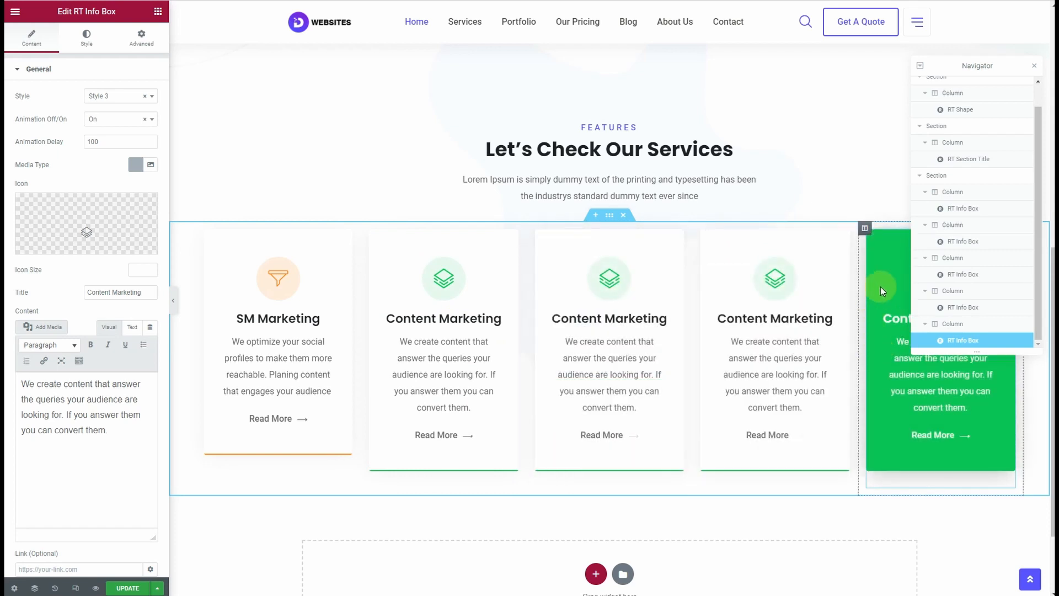
# - Set the Icon Color of the third column's info box to blue, #5a49f8
pyautogui.click(670, 265)
pyautogui.click(87, 38)
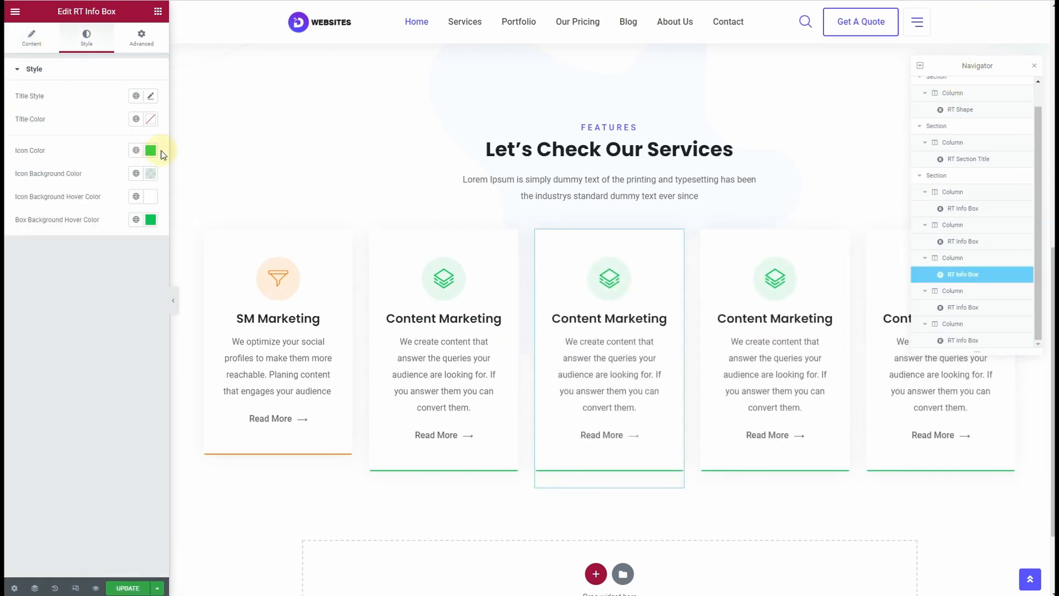
pyautogui.click(152, 151)
pyautogui.hotkey('ctrl', 'v')
pyautogui.click(91, 147)
# - Set the third box's Icon Background Color to a mostly transparent #5a49f8 and its Box Background Hover Color to solid #5a49f8
pyautogui.click(151, 173)
pyautogui.hotkey('ctrl', 'v')
pyautogui.click(38, 326)
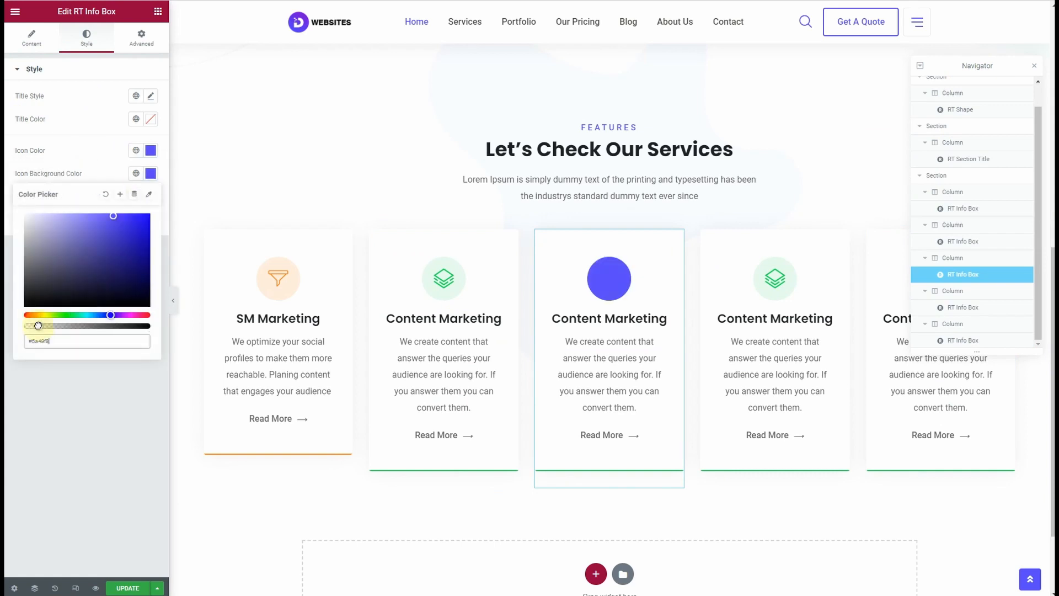
pyautogui.click(80, 172)
pyautogui.click(152, 220)
pyautogui.hotkey('ctrl', 'v')
pyautogui.click(86, 201)
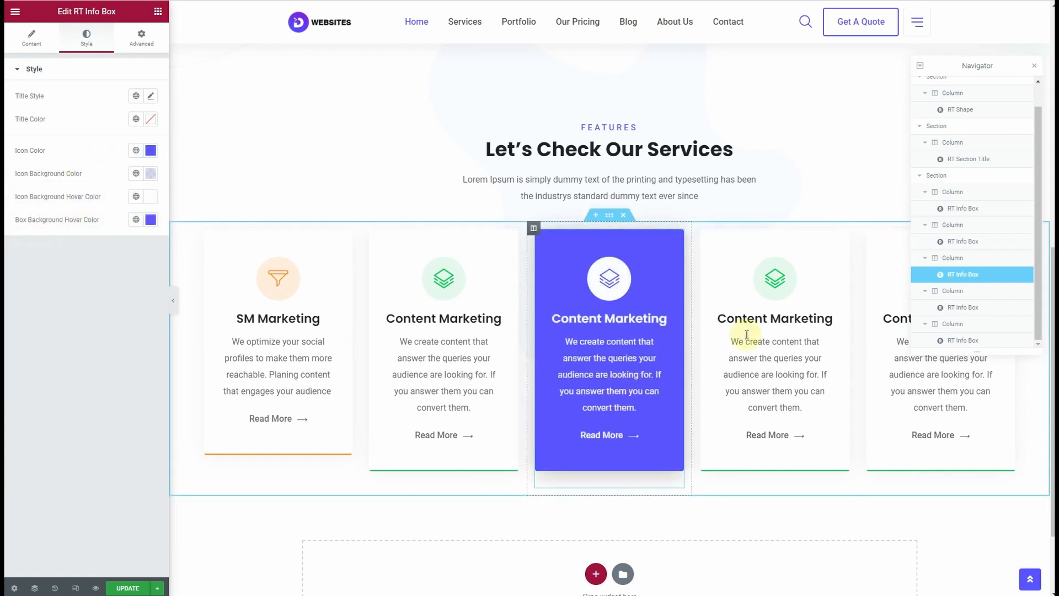
# - Copy the light blue code #36BAFE from the Colors and Fonts note in Notepad and apply it as the fourth info box's Icon Color
pyautogui.click(844, 236)
pyautogui.click(479, 594)
pyautogui.moveTo(416, 122); pyautogui.dragTo(396, 115)
pyautogui.hotkey('ctrl', 'c')
pyautogui.click(161, 224)
pyautogui.click(86, 38)
pyautogui.click(151, 150)
pyautogui.hotkey('ctrl', 'v')
# - Set the fourth box's Icon Background Color to the mostly transparent #36BAFE21 and its Box Background Hover Color to #36BAFE
pyautogui.click(155, 173)
pyautogui.hotkey('ctrl', 'v')
pyautogui.click(40, 327)
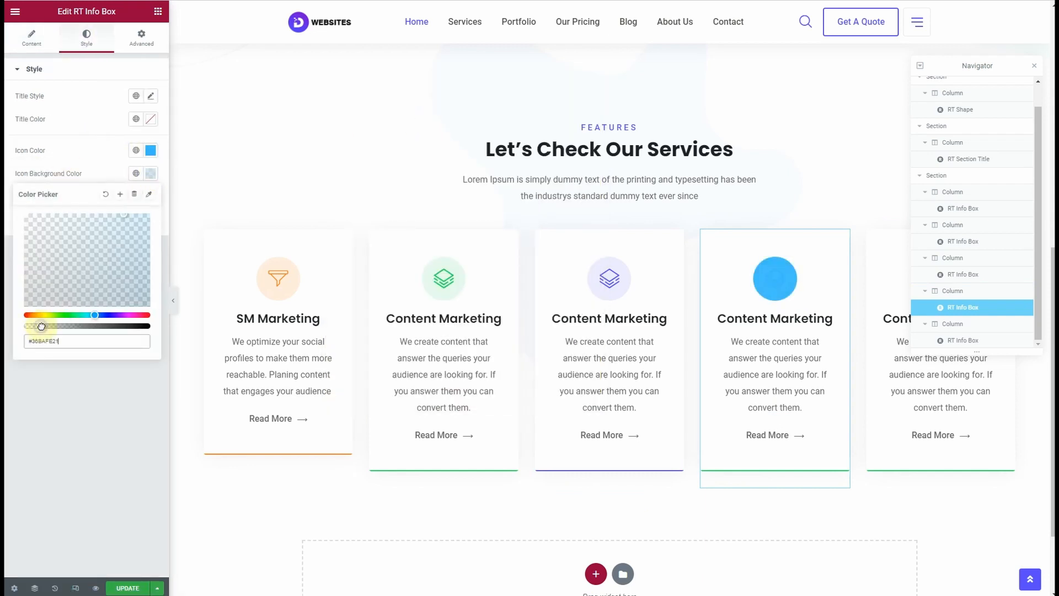
pyautogui.click(85, 153)
pyautogui.click(151, 220)
pyautogui.hotkey('ctrl', 'v')
# - Copy the red code #FF3838 from the Notepad color list and apply it as the fifth info box's Icon Color
pyautogui.hotkey('alt', 'Tab')
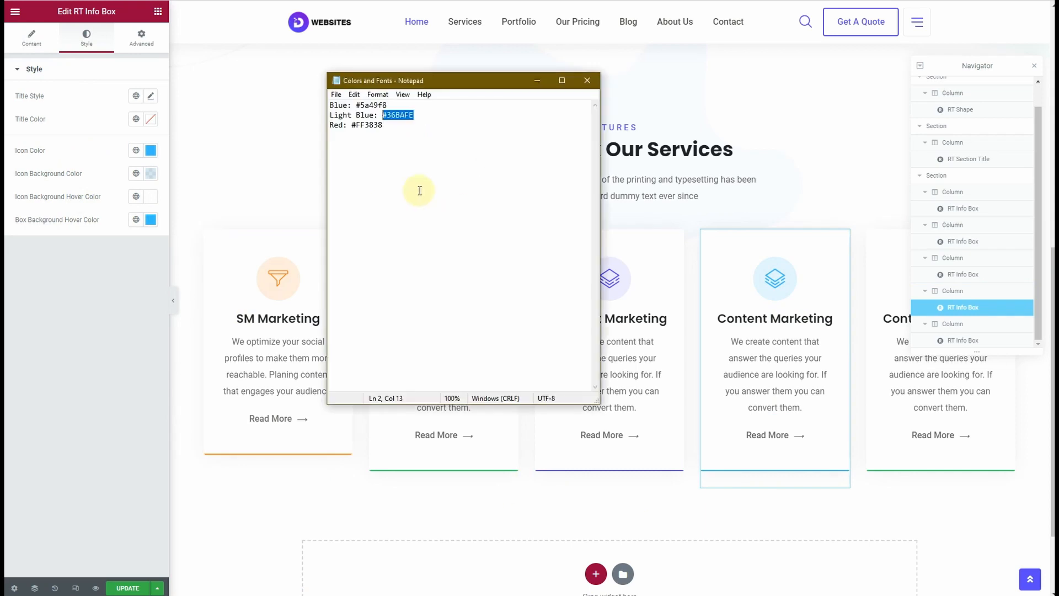
pyautogui.hotkey('ctrl', 'c')
pyautogui.hotkey('alt', 'Tab')
pyautogui.click(918, 419)
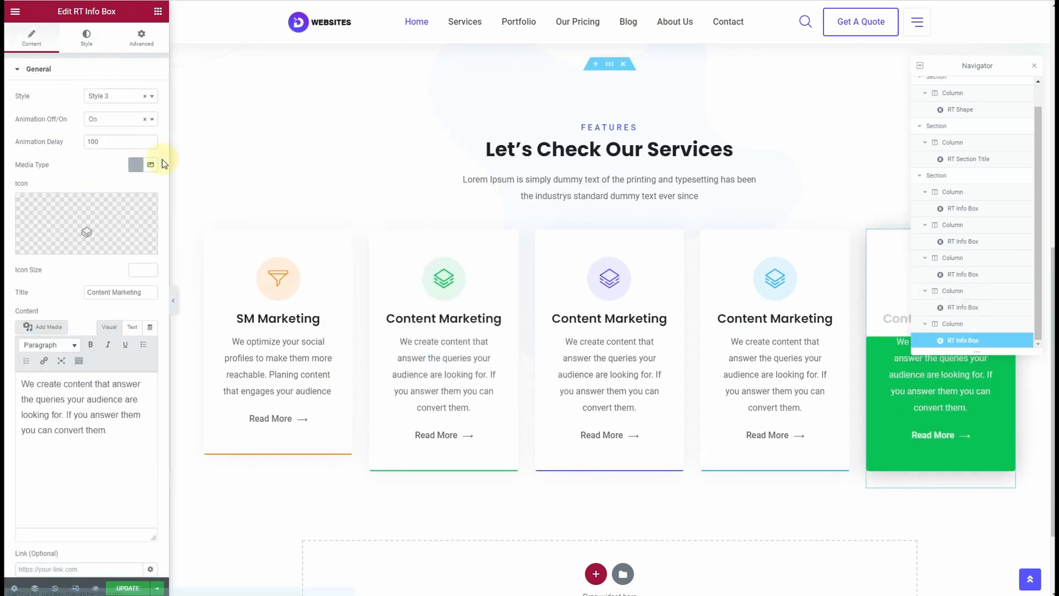
pyautogui.click(87, 39)
pyautogui.click(150, 150)
pyautogui.hotkey('ctrl', 'v')
pyautogui.click(150, 153)
# - Set the fifth box's Icon Background Color to the mostly transparent #FF38381F and its Box Background Hover Color to #FF3838
pyautogui.click(151, 174)
pyautogui.hotkey('ctrl', 'v')
pyautogui.click(39, 327)
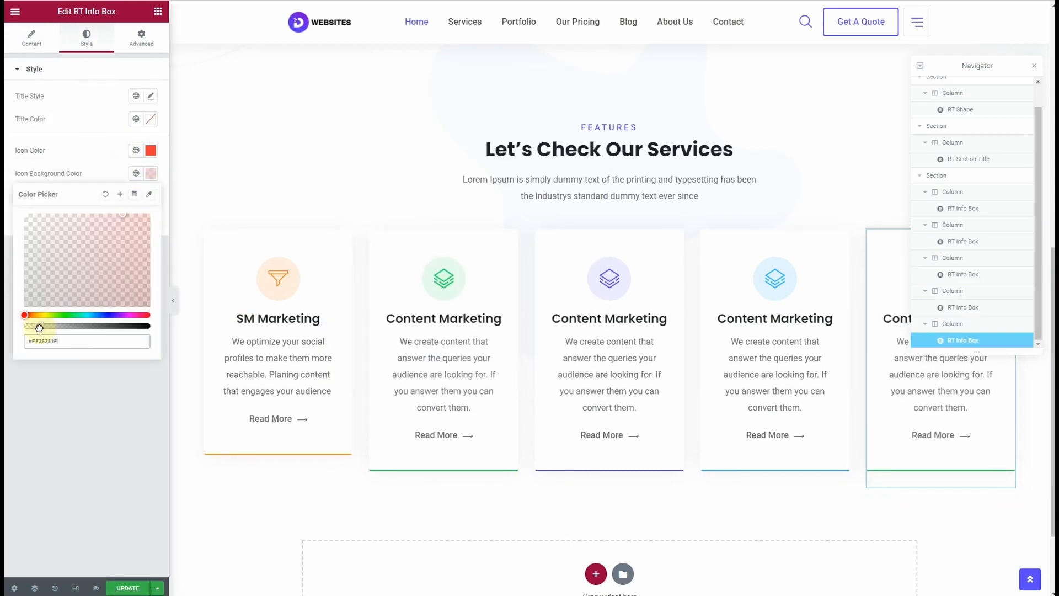
pyautogui.click(6, 223)
pyautogui.click(151, 219)
pyautogui.hotkey('ctrl', 'v')
pyautogui.click(91, 219)
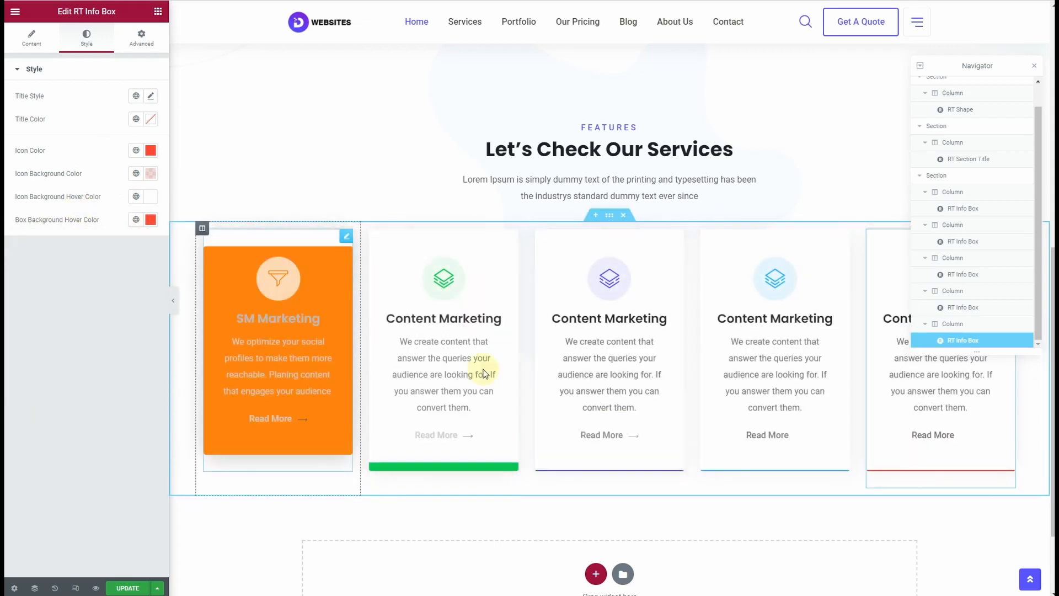
# - Replace the third info box's title with Lead Generation, copied from the reference page
pyautogui.click(677, 238)
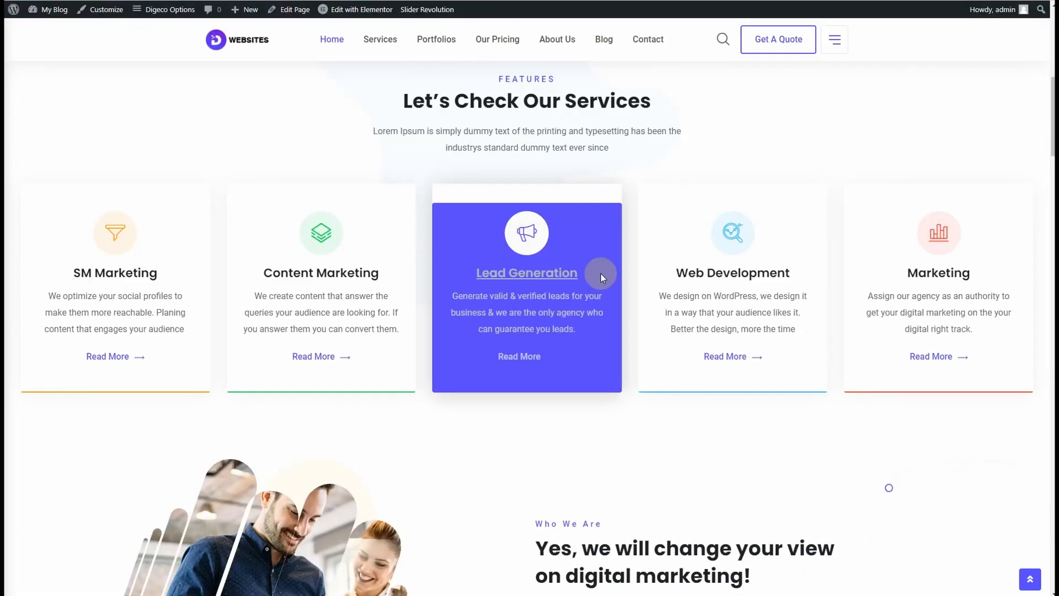
pyautogui.moveTo(601, 274); pyautogui.dragTo(476, 276)
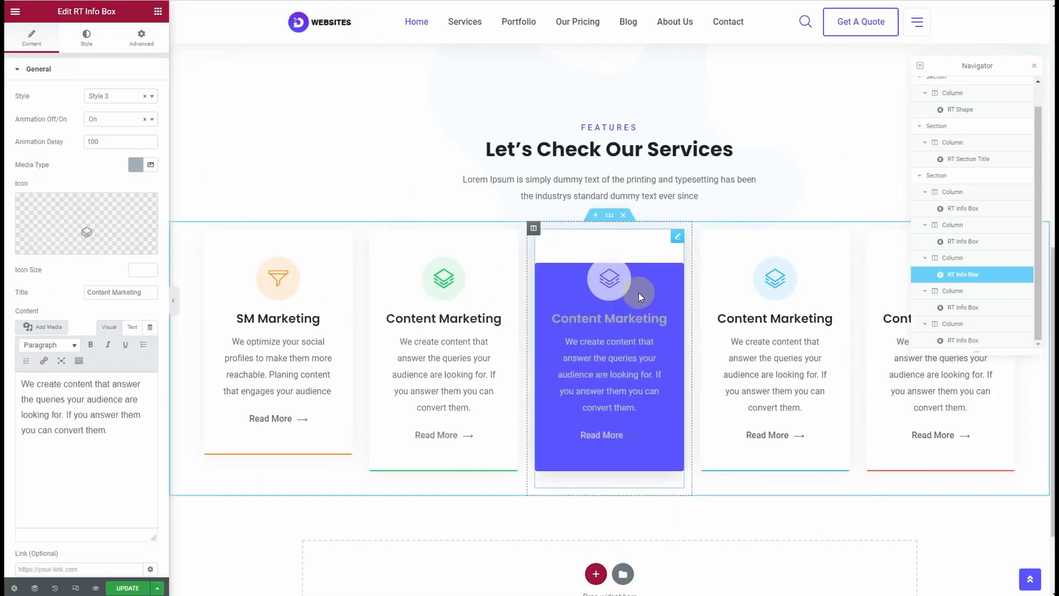
pyautogui.click(114, 292)
pyautogui.hotkey('ctrl', 'a')
pyautogui.hotkey('ctrl', 'v')
# - Search the icon library for "horn" and try the Bullhorn icon in the Lead Generation box
pyautogui.click(96, 226)
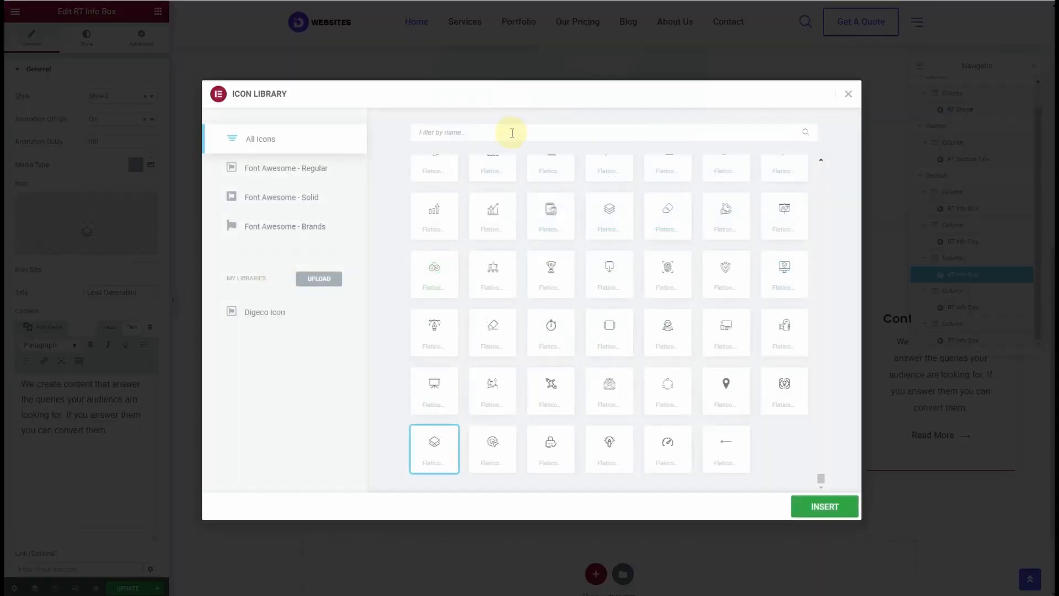
pyautogui.write('horn')
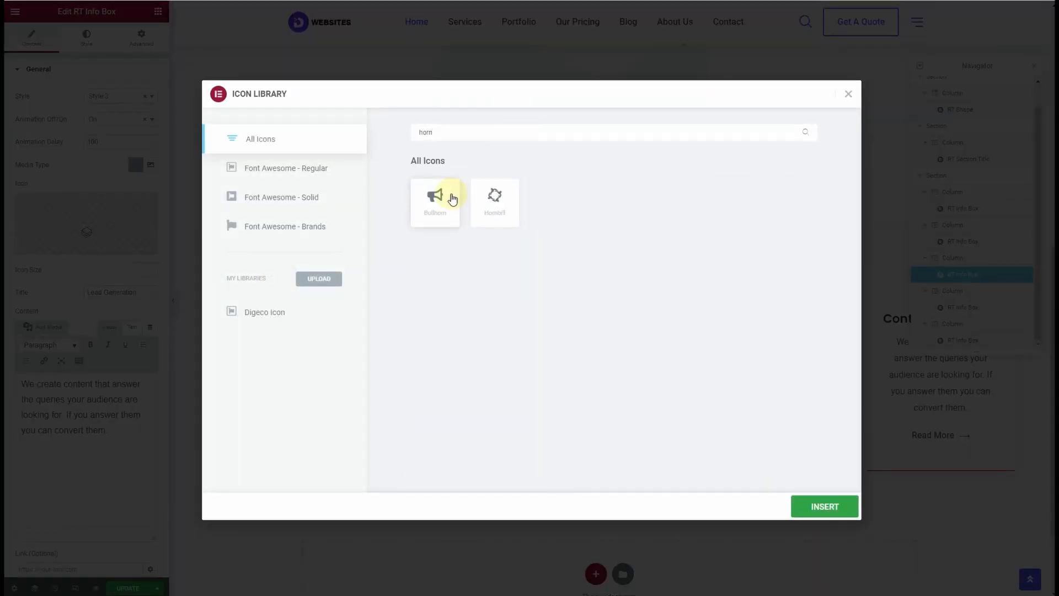
pyautogui.doubleClick(452, 199)
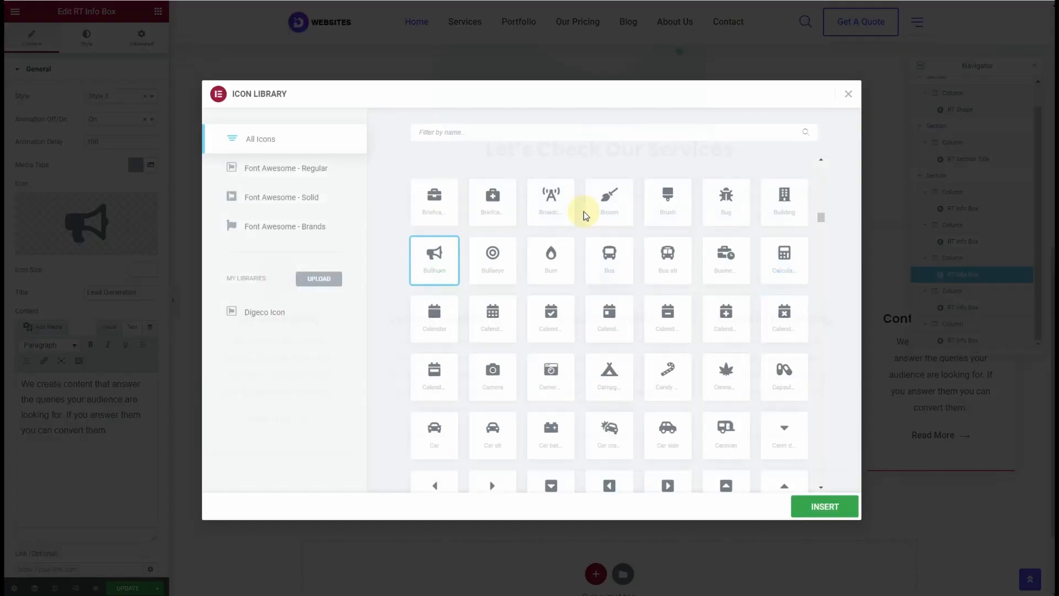
# - Give the Lead Generation box the outlined megaphone from the Digeco Icon library and replace its content with the description copied from the reference page
pyautogui.scroll(-10, 580, 208)
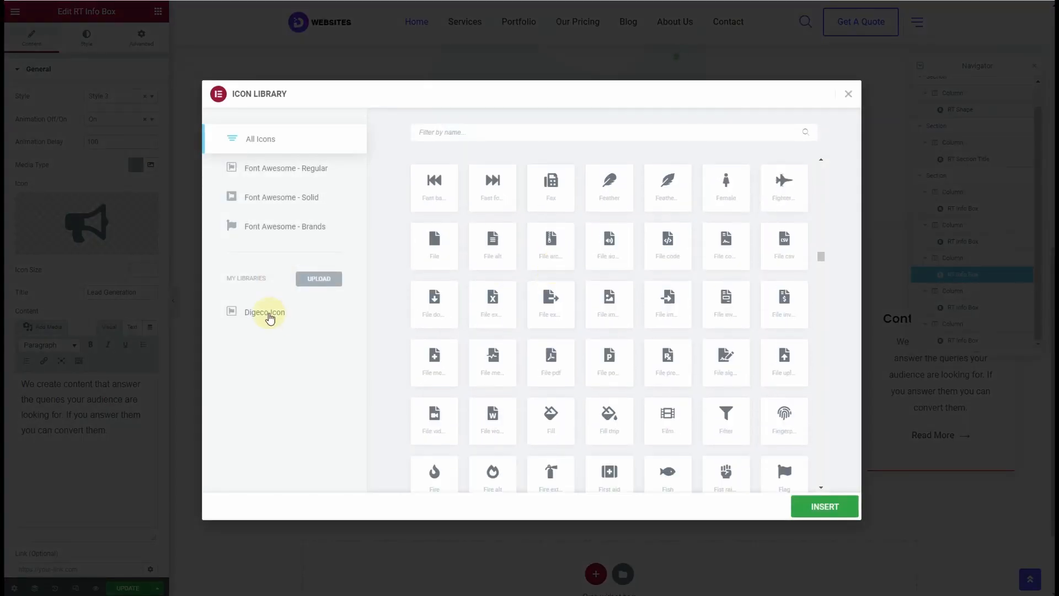
pyautogui.click(270, 319)
pyautogui.click(824, 507)
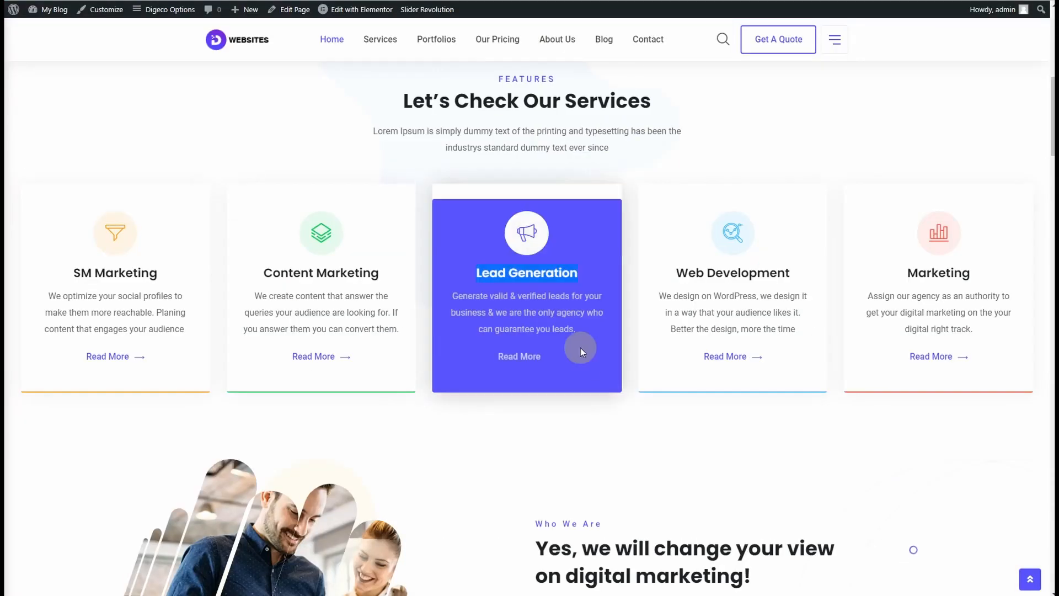
pyautogui.moveTo(581, 348); pyautogui.dragTo(448, 297)
pyautogui.click(577, 332)
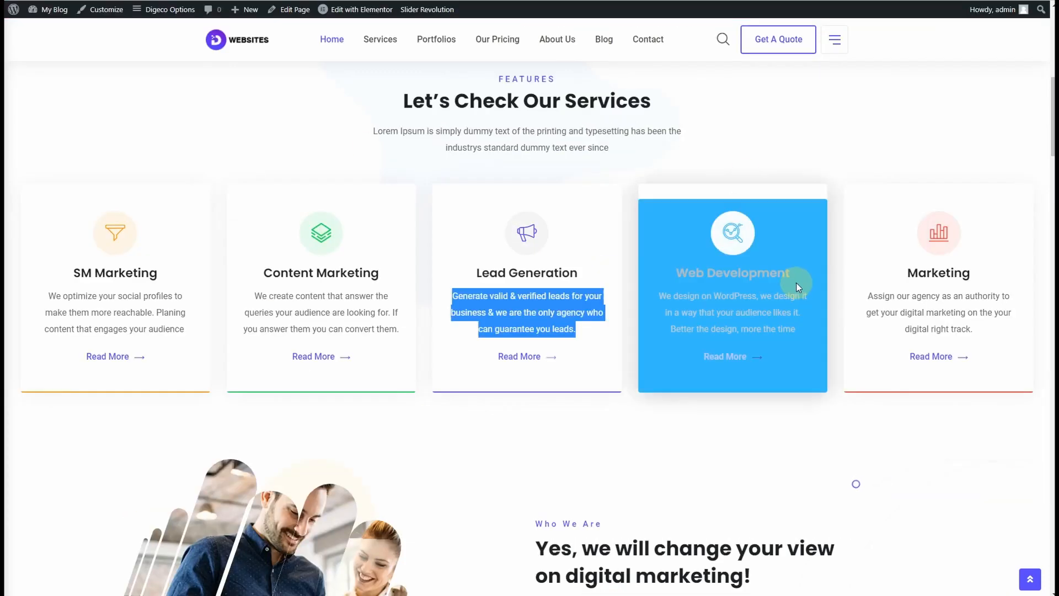
# - Replace the fourth info box's title with Web Development and its content with the matching description copied from the reference page
pyautogui.moveTo(795, 274); pyautogui.dragTo(671, 273)
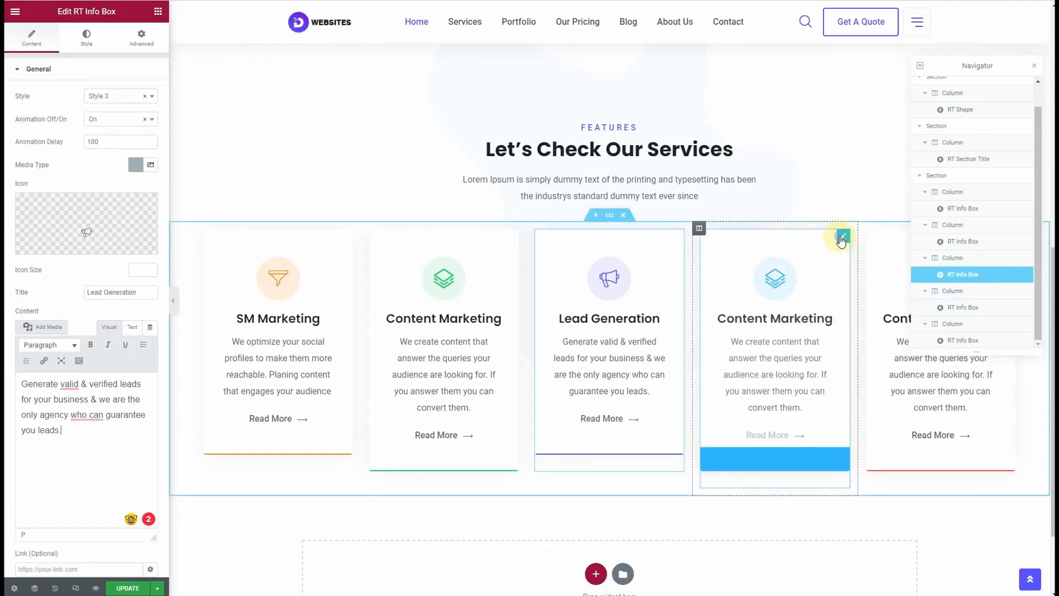
pyautogui.click(86, 37)
pyautogui.click(33, 44)
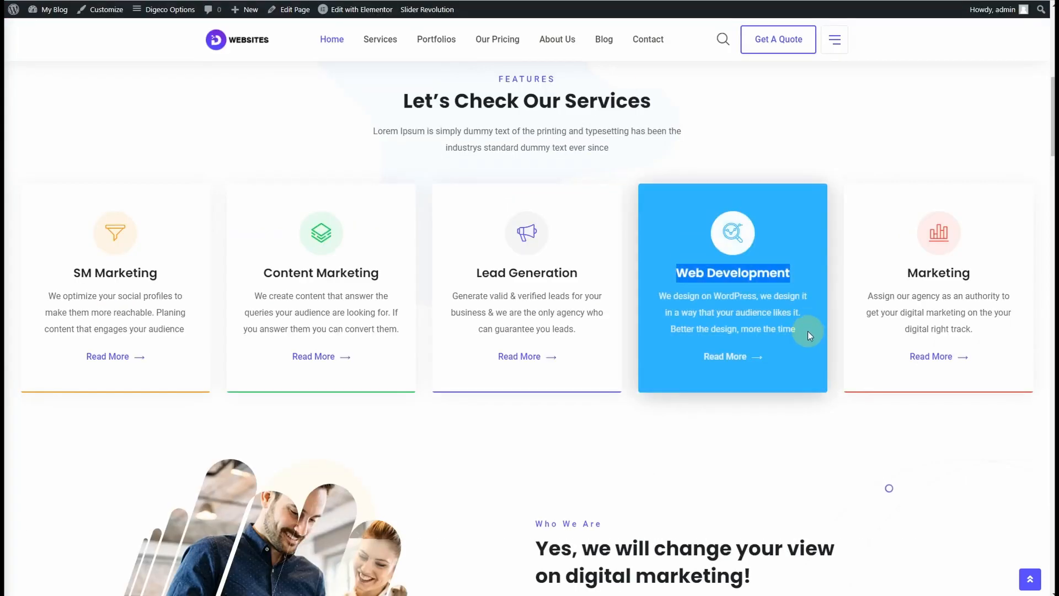
pyautogui.moveTo(808, 331); pyautogui.dragTo(657, 298)
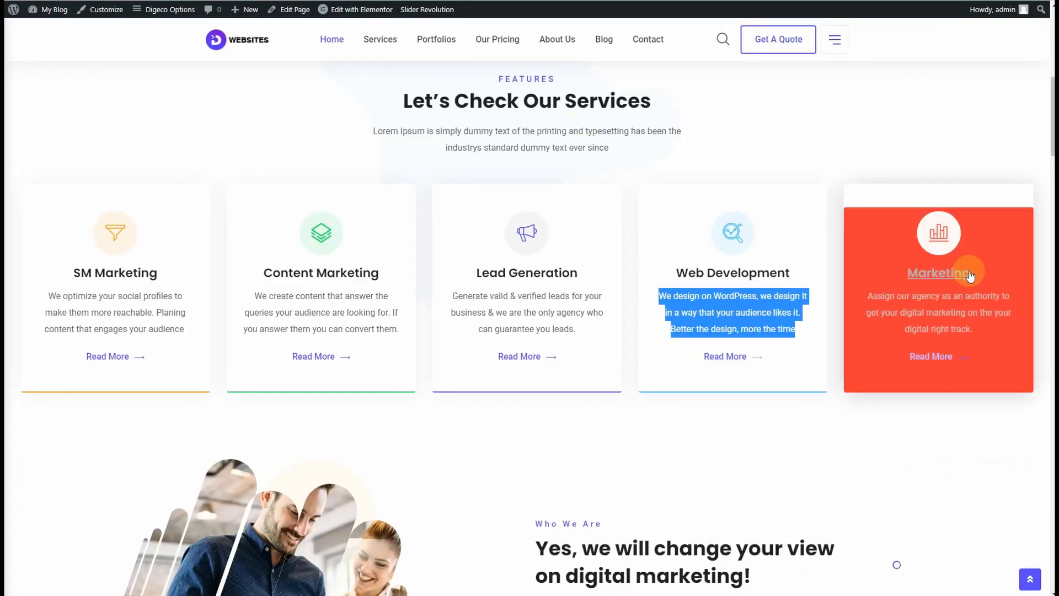
# - Replace the fifth info box's title and content with the Marketing text copied from the reference page, and update the page
pyautogui.moveTo(972, 274); pyautogui.dragTo(899, 273)
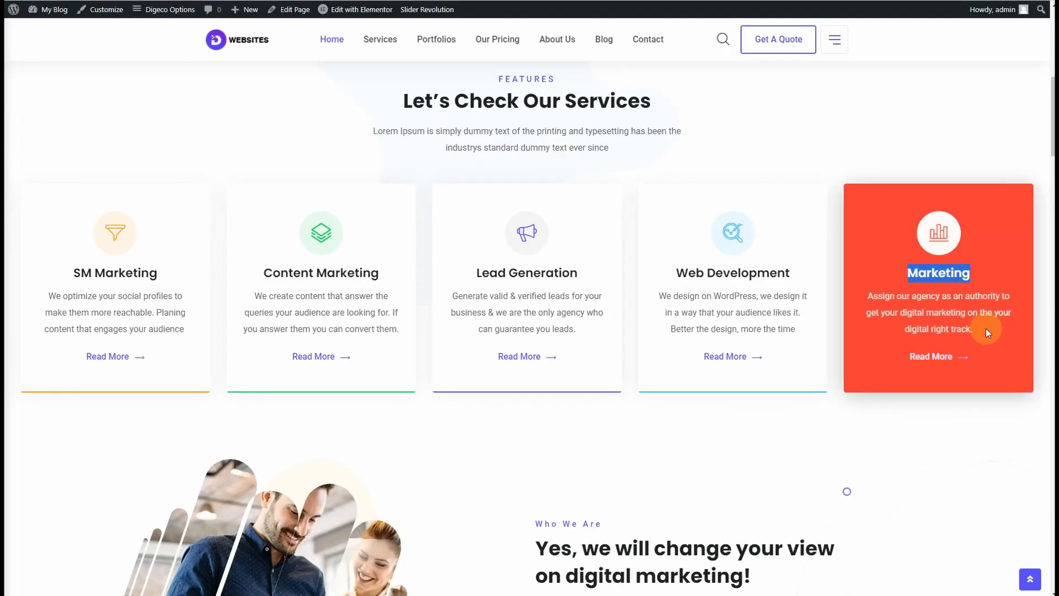
pyautogui.moveTo(988, 331); pyautogui.dragTo(866, 293)
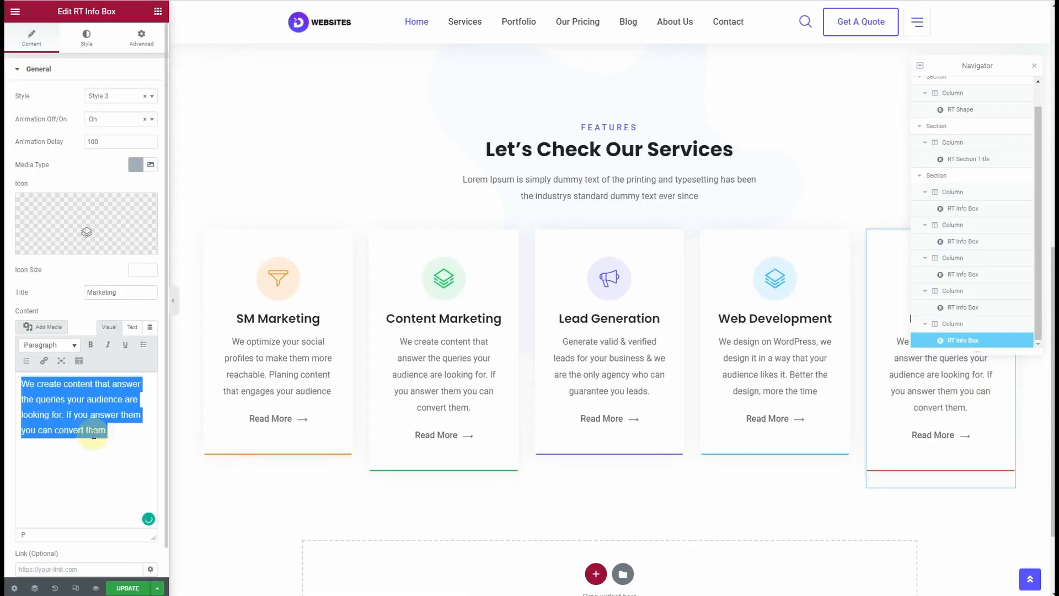
pyautogui.write('Assign our agency as an authority to get your digital marketing on the your digital right track.')
pyautogui.click(127, 588)
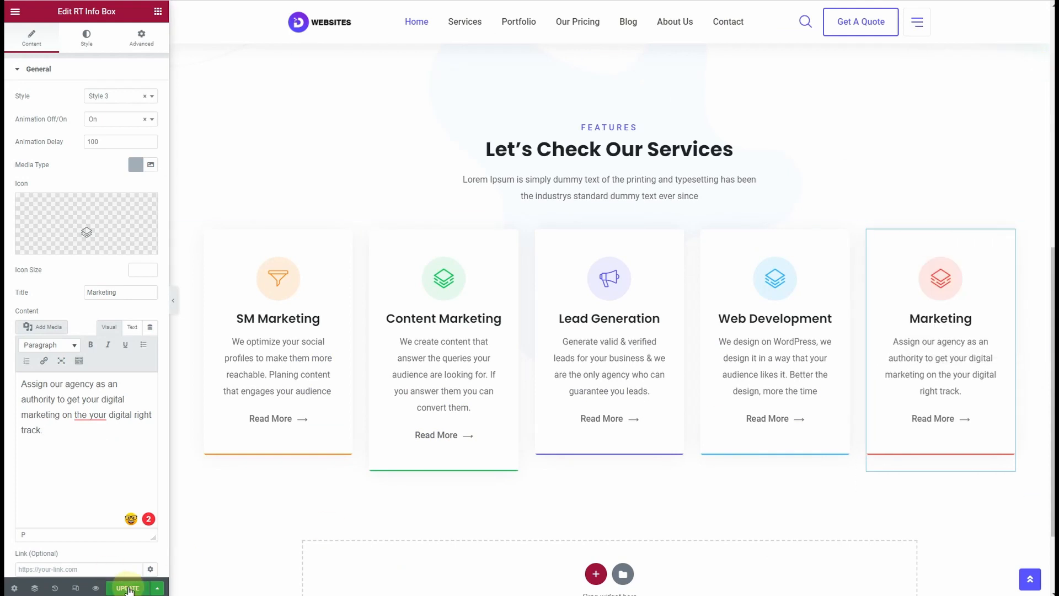
# - Check the reference page's Who We Are section and start adding a new section below the services boxes
pyautogui.click(173, 301)
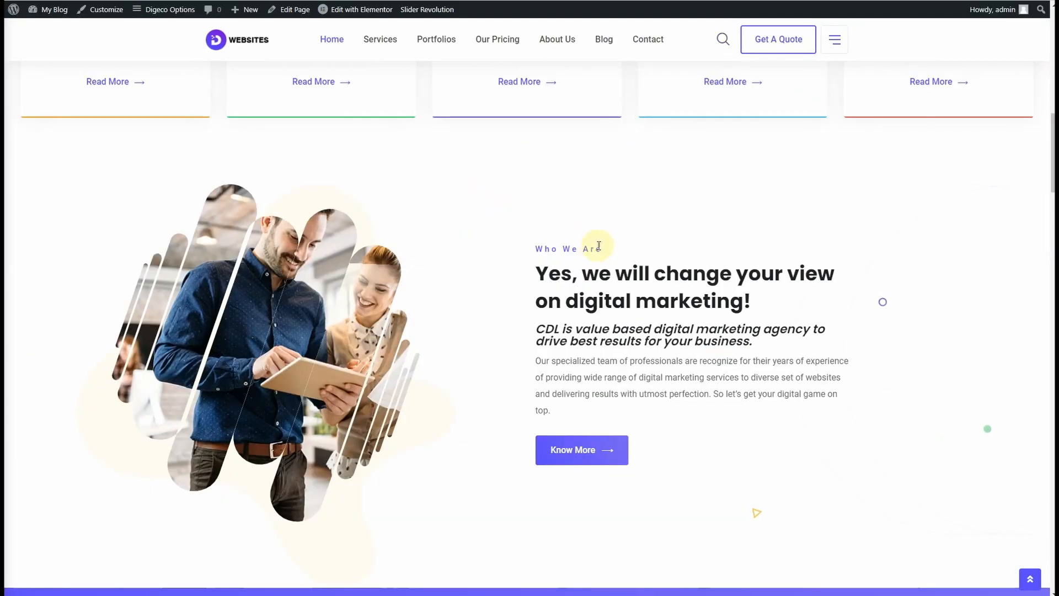
pyautogui.moveTo(580, 251); pyautogui.dragTo(546, 251)
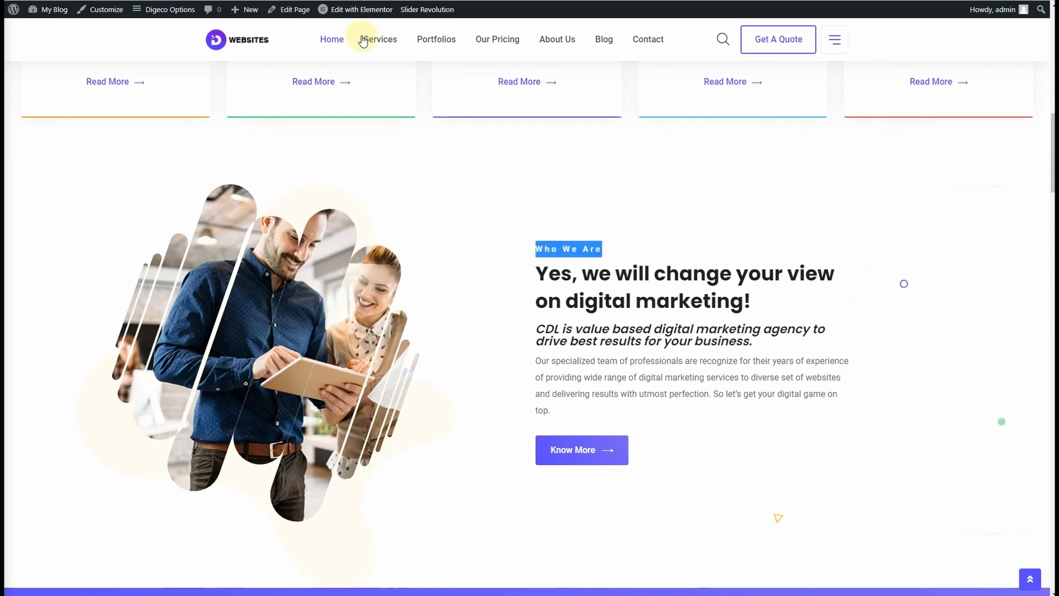
pyautogui.scroll(-2, 373, 268)
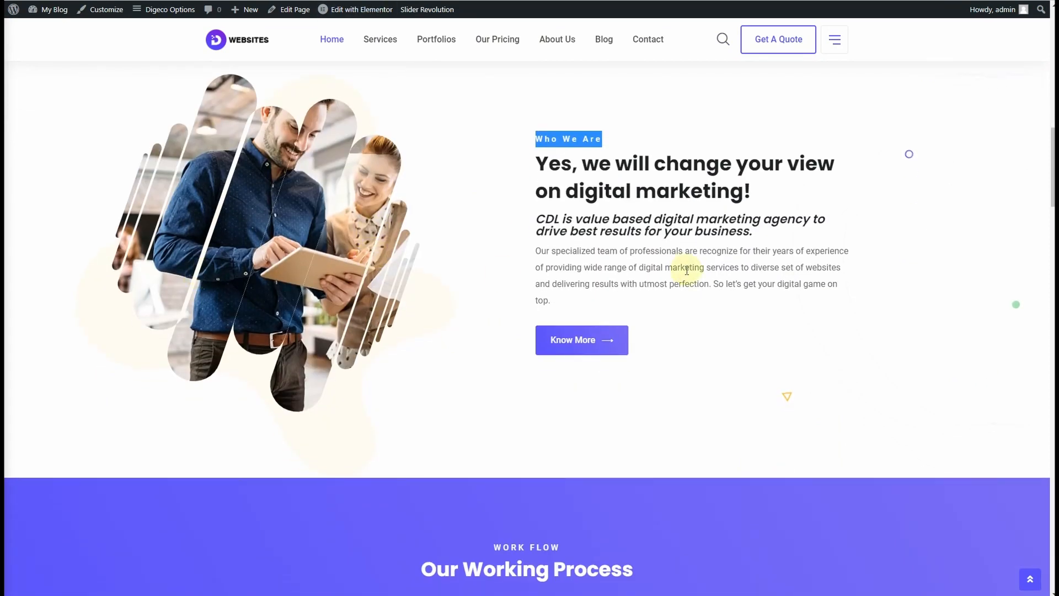
pyautogui.scroll(2, 354, 253)
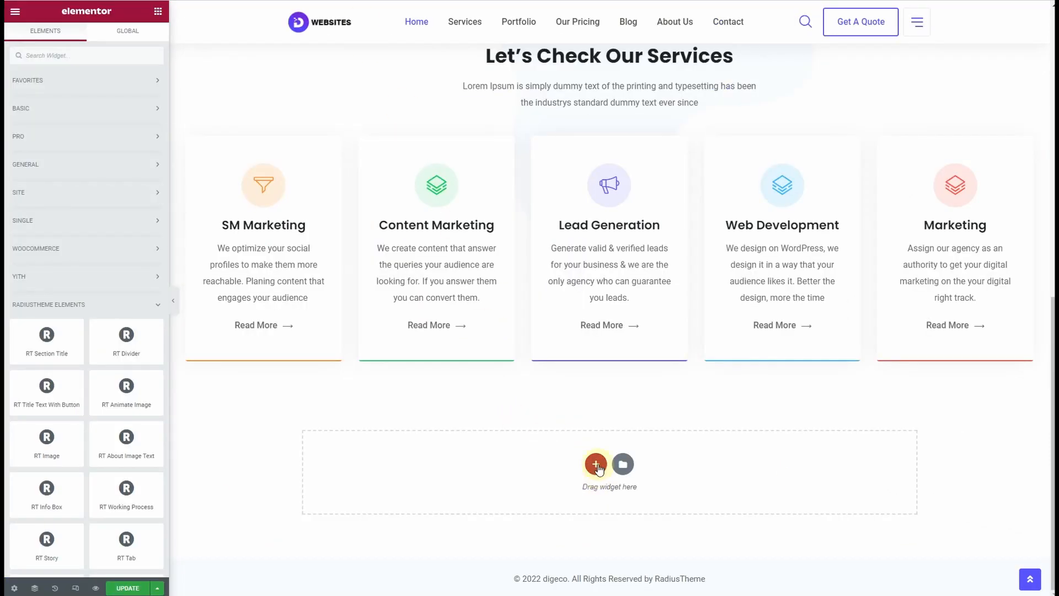
pyautogui.click(596, 465)
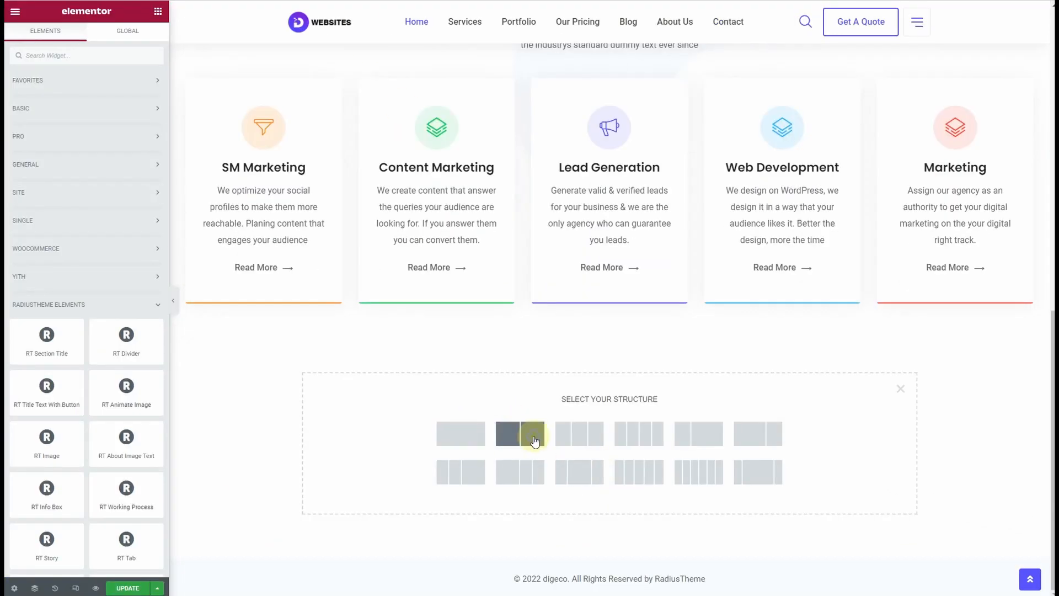
# - Add a section with two equal columns below the service cards and stretch it to the full page width
pyautogui.click(534, 439)
pyautogui.click(136, 99)
pyautogui.click(123, 115)
# - Set the new section's padding to 3% at the top and bottom, with the sides unlinked
pyautogui.click(151, 43)
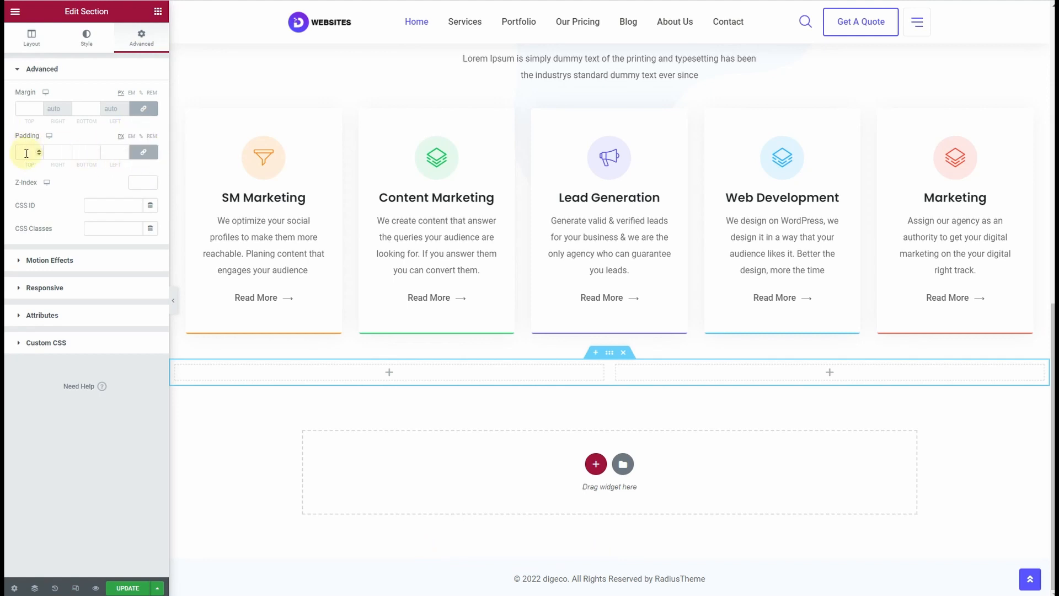
pyautogui.click(144, 152)
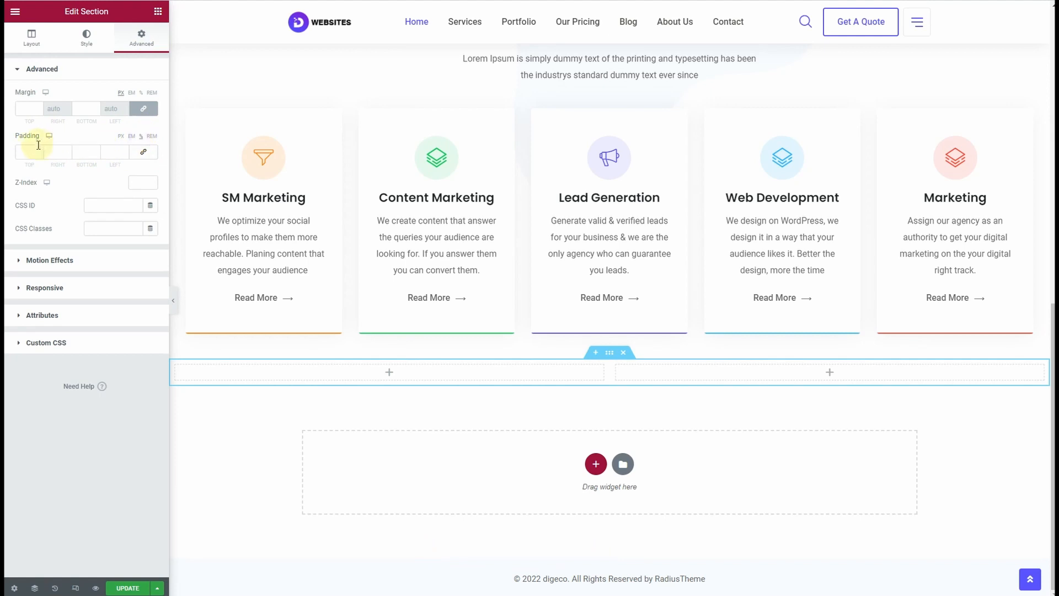
pyautogui.write('3')
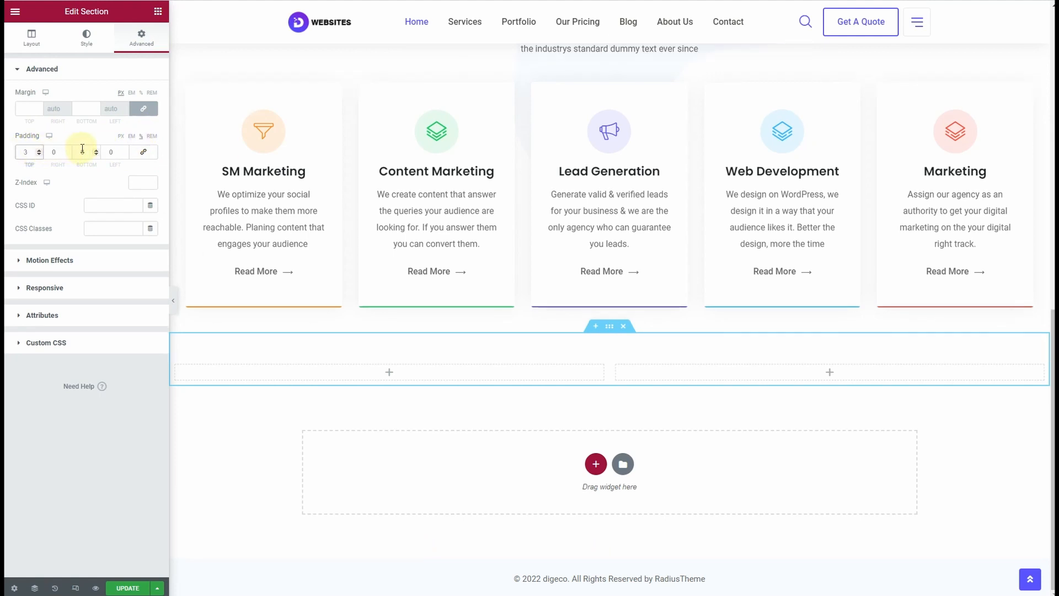
pyautogui.write('3')
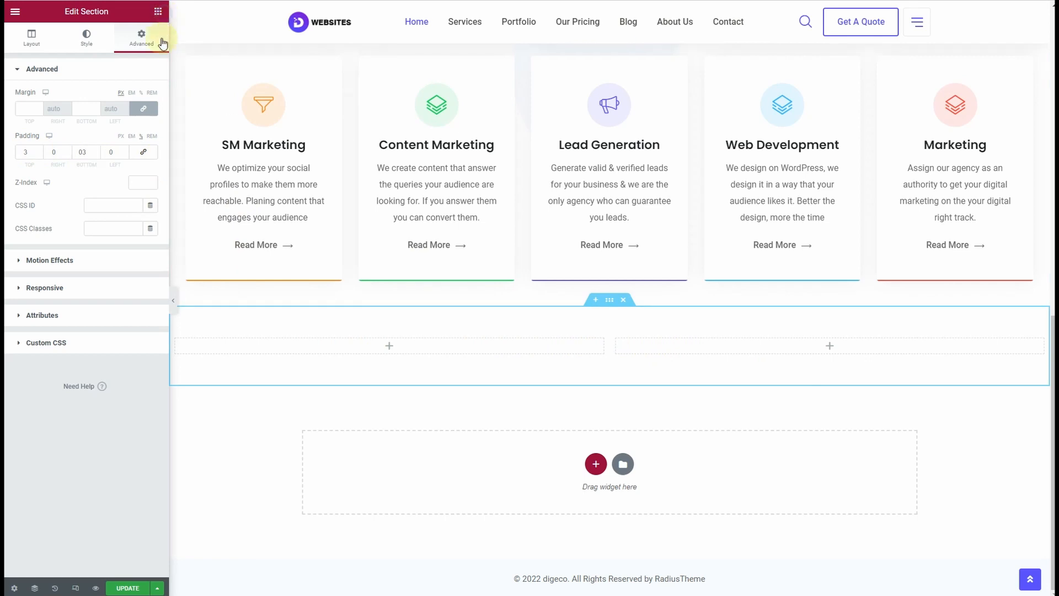
# - Add an RT Animate Image widget to the first column and insert about2-1.jpg from the media library as its image
pyautogui.click(158, 11)
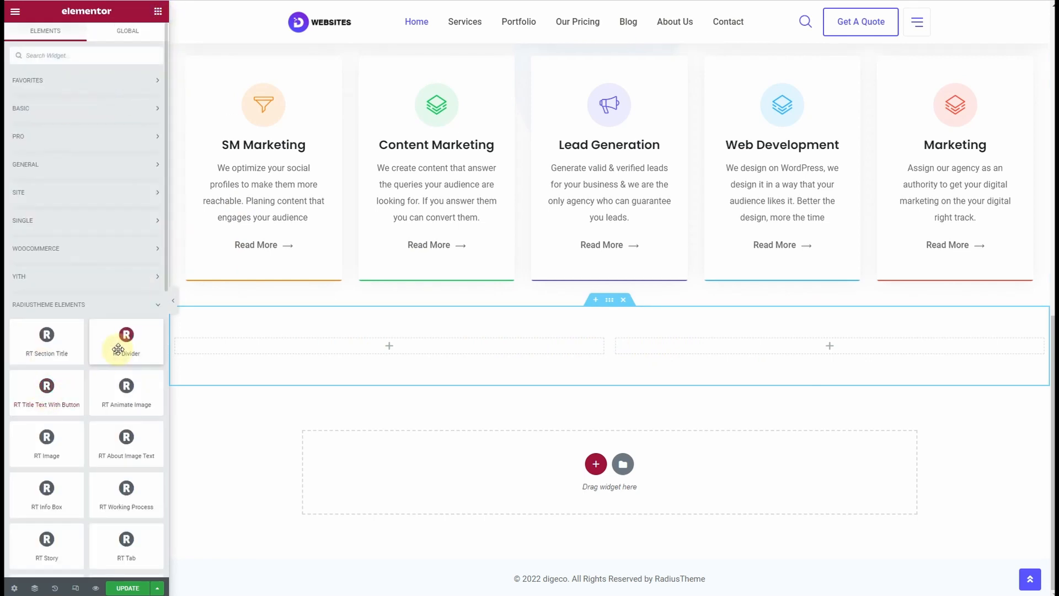
pyautogui.moveTo(283, 358); pyautogui.dragTo(338, 371)
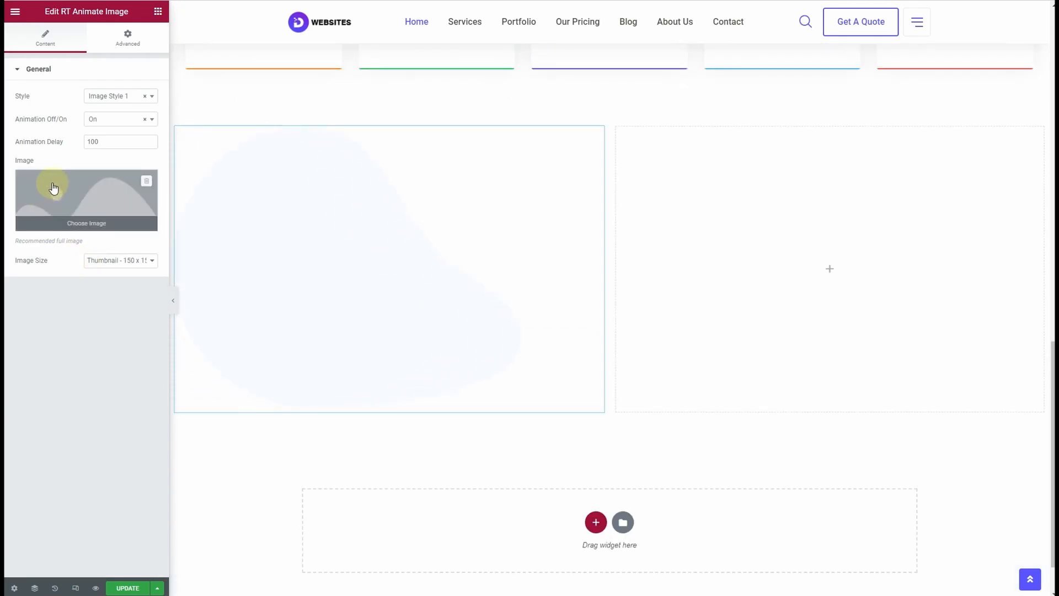
pyautogui.click(53, 187)
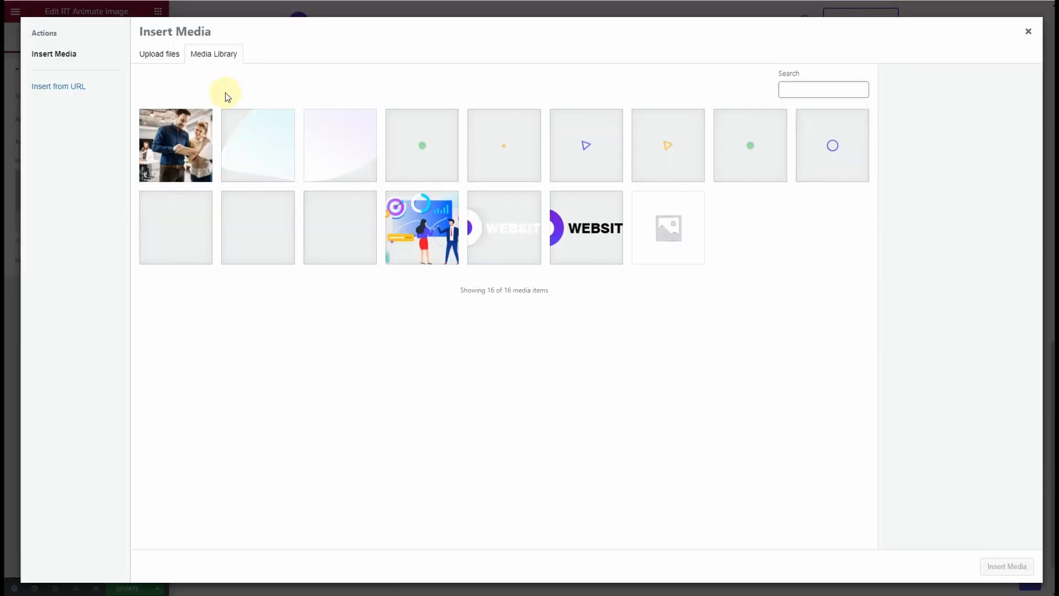
pyautogui.click(191, 172)
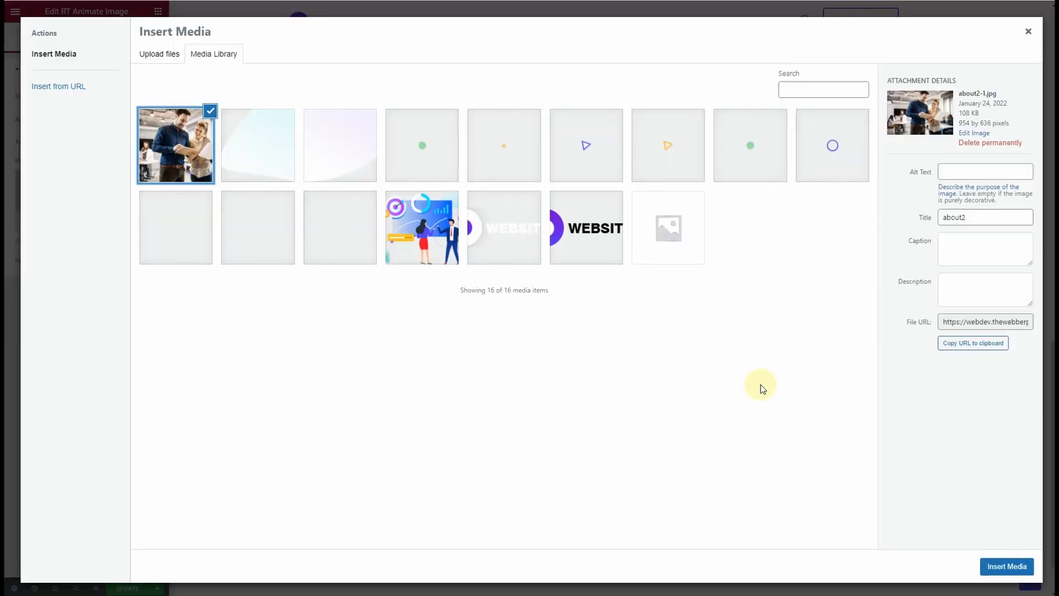
pyautogui.click(1022, 570)
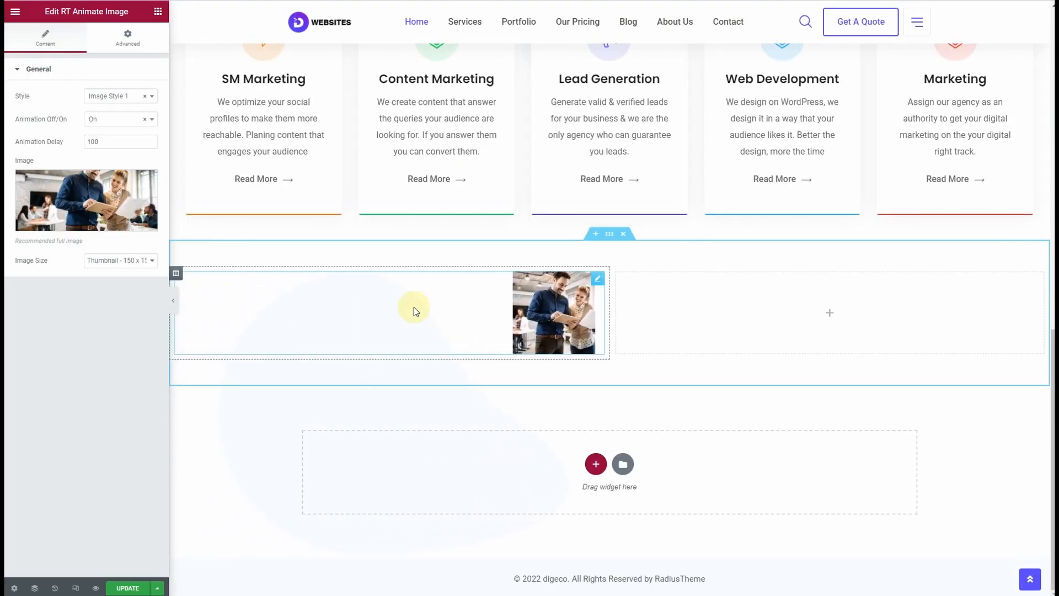
# - Set the animated image's size to Full and its style to Image Style 3
pyautogui.click(122, 265)
pyautogui.scroll(-2, 113, 425)
pyautogui.click(118, 426)
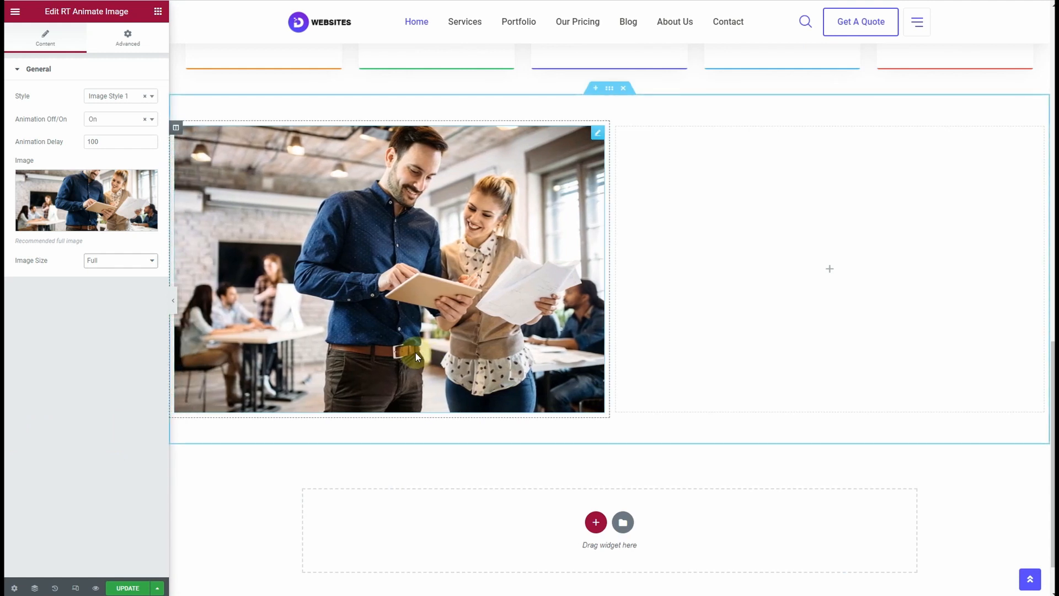
pyautogui.click(123, 106)
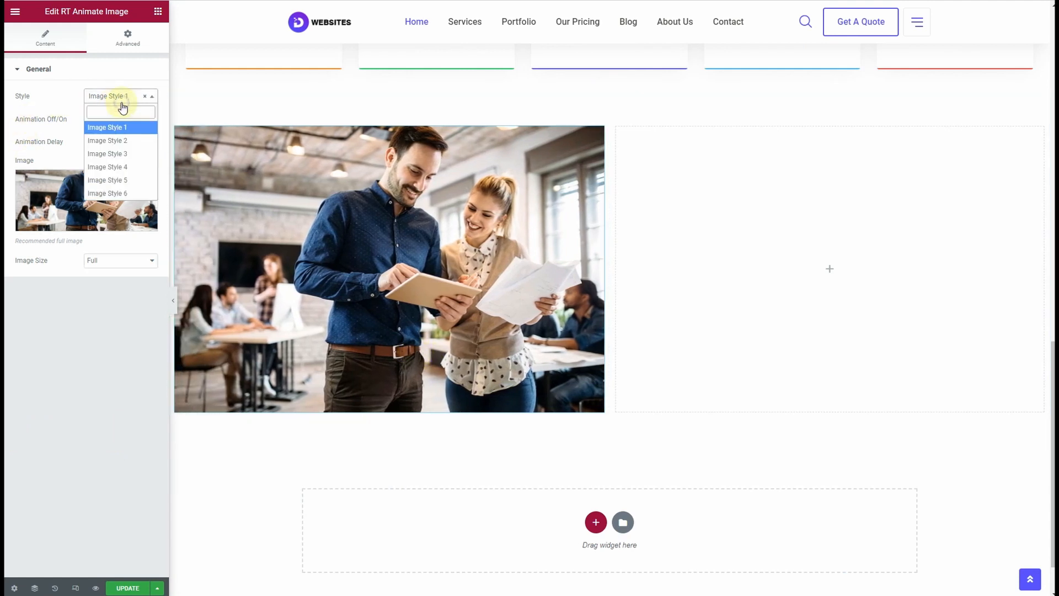
pyautogui.click(118, 152)
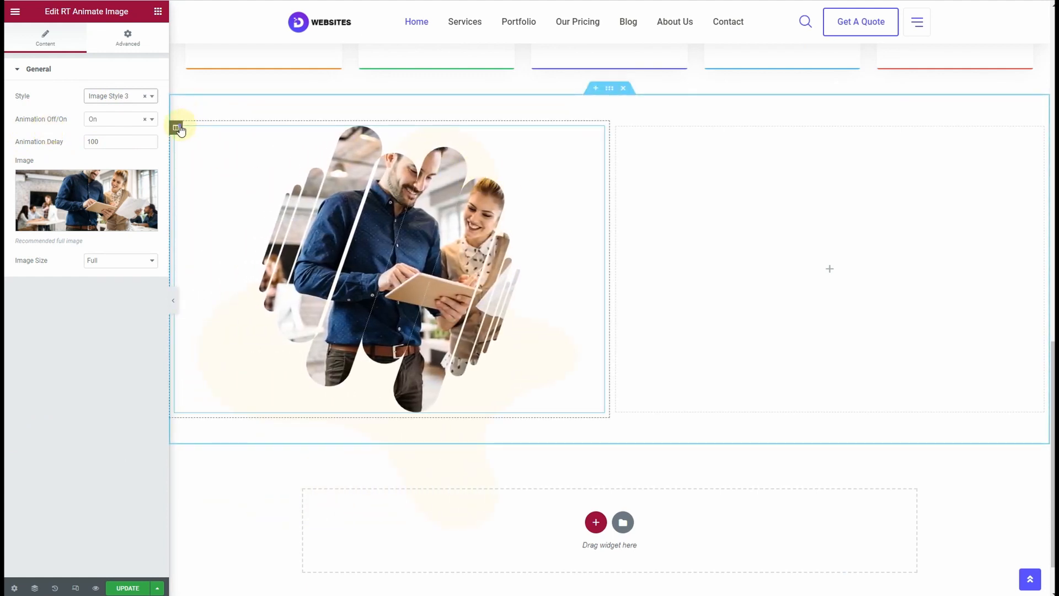
# - Unlink the image column's padding values and leave all four sides at 0
pyautogui.click(176, 128)
pyautogui.click(137, 48)
pyautogui.click(147, 153)
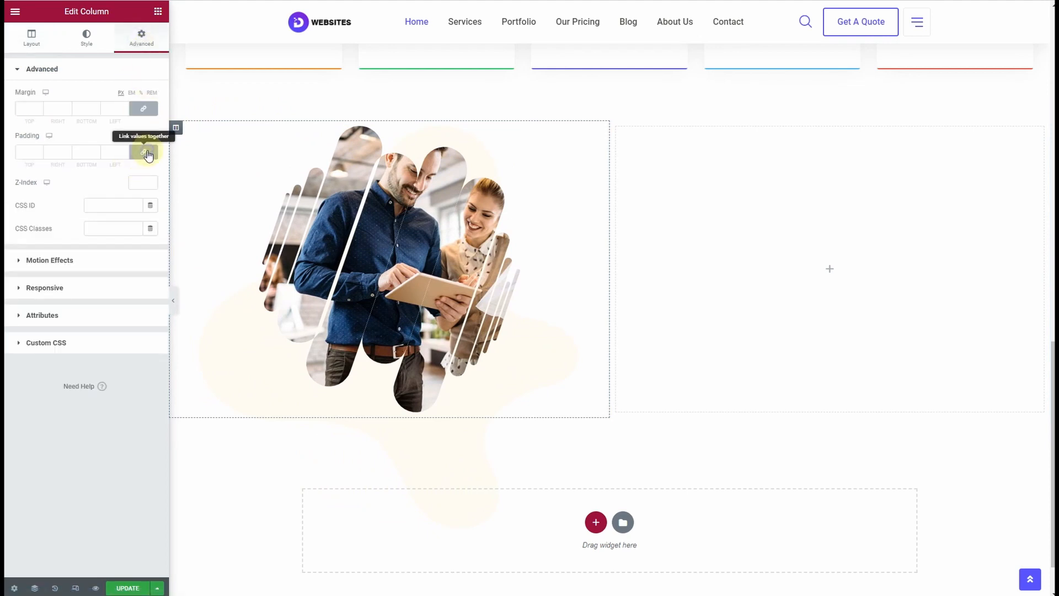
# - Check the reference page's text block, add an RT Title Text With Button widget to the empty column, and turn off its button
pyautogui.scroll(-1, 462, 286)
pyautogui.scroll(4, 462, 289)
pyautogui.scroll(-4, 491, 281)
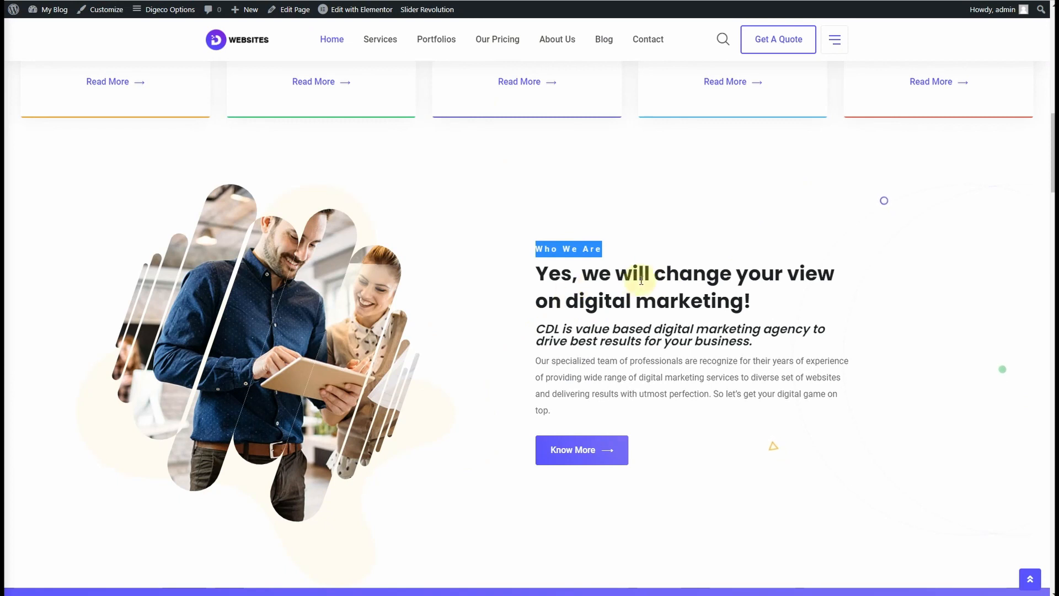
pyautogui.click(548, 274)
pyautogui.moveTo(532, 256); pyautogui.dragTo(641, 342)
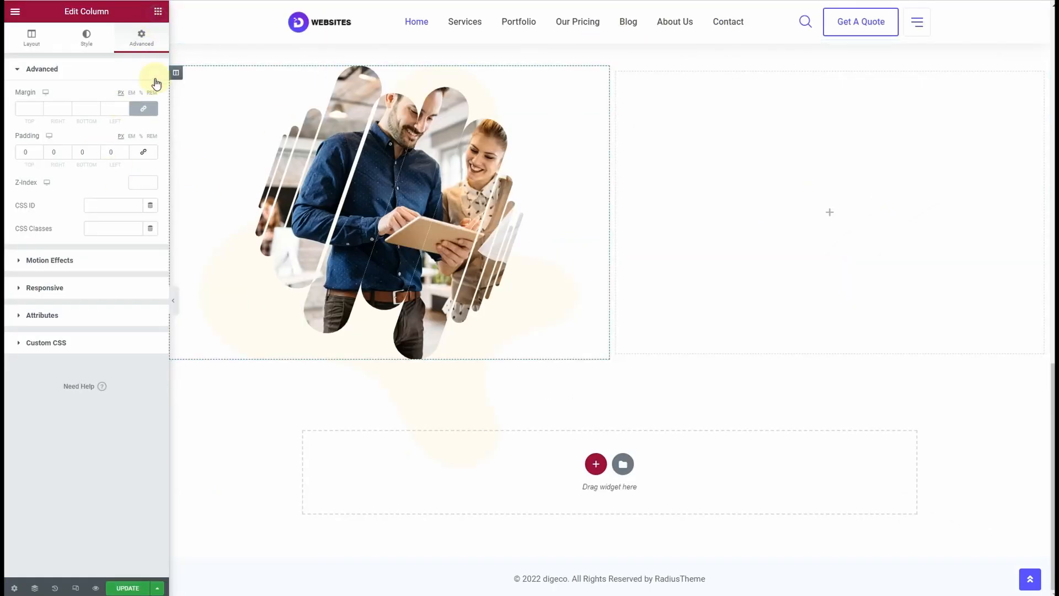
pyautogui.click(158, 11)
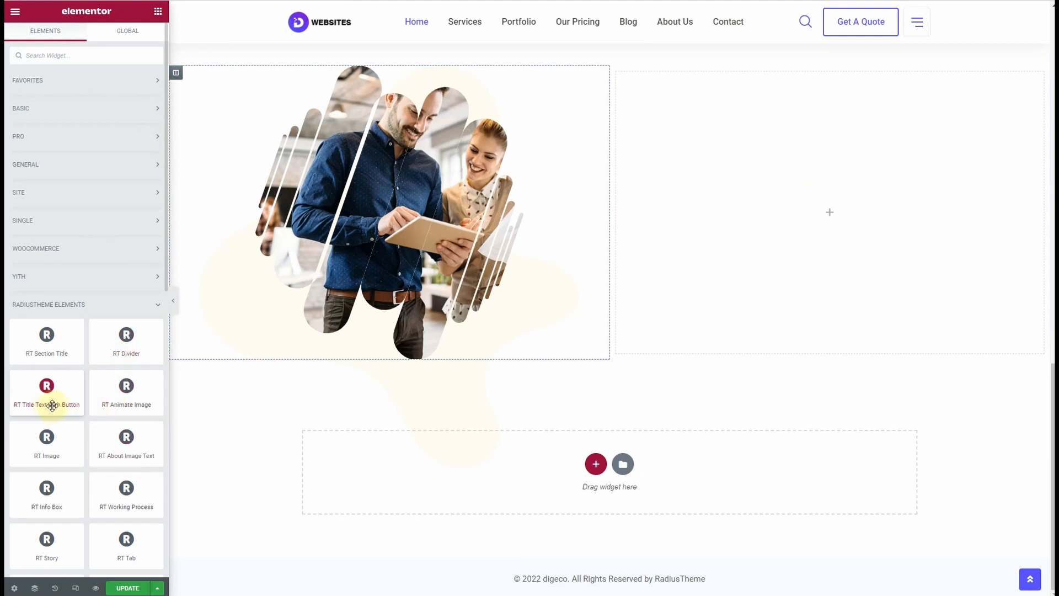
pyautogui.moveTo(61, 395); pyautogui.dragTo(921, 198)
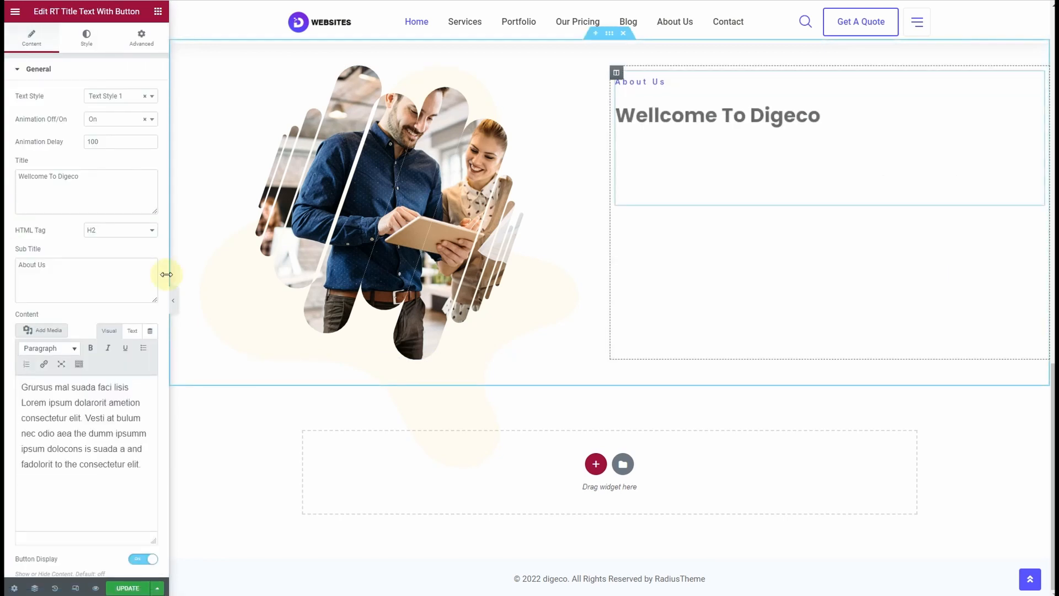
pyautogui.scroll(-2, 87, 391)
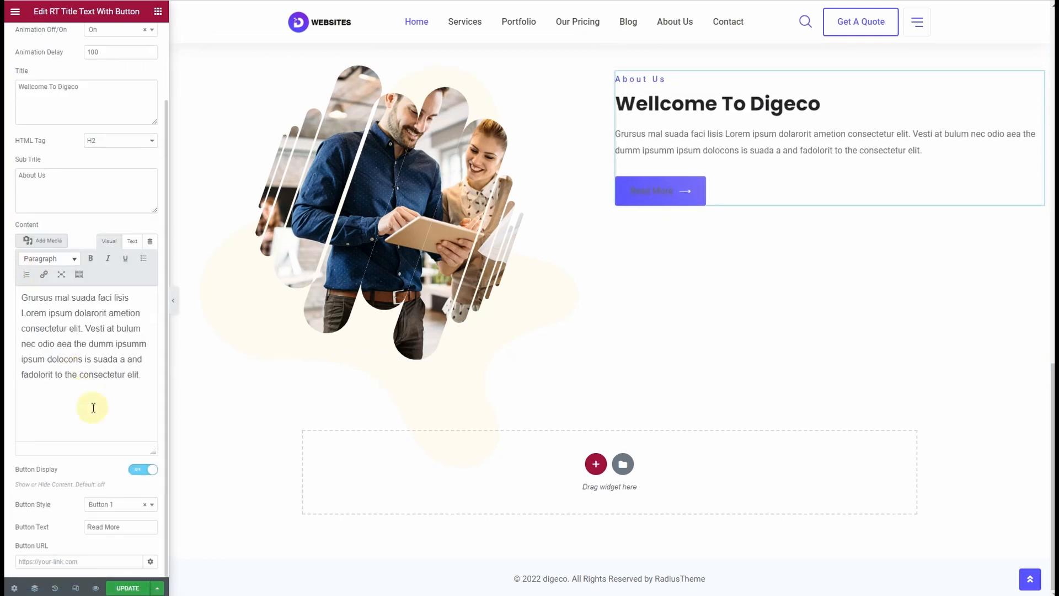
pyautogui.click(141, 474)
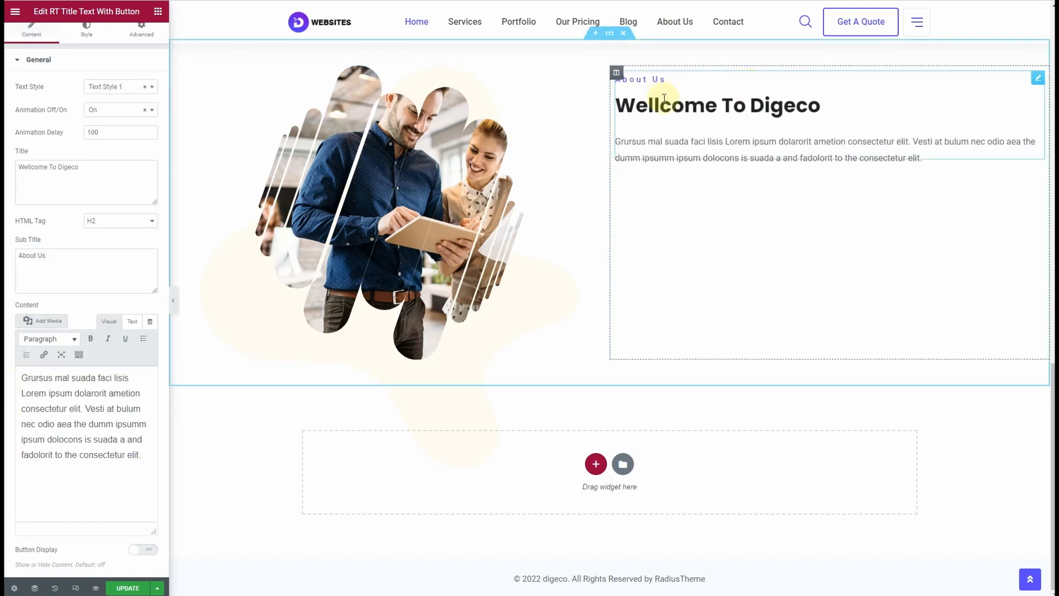
# - Set the text column's vertical alignment to Middle
pyautogui.scroll(4, 727, 247)
pyautogui.scroll(-2, 727, 247)
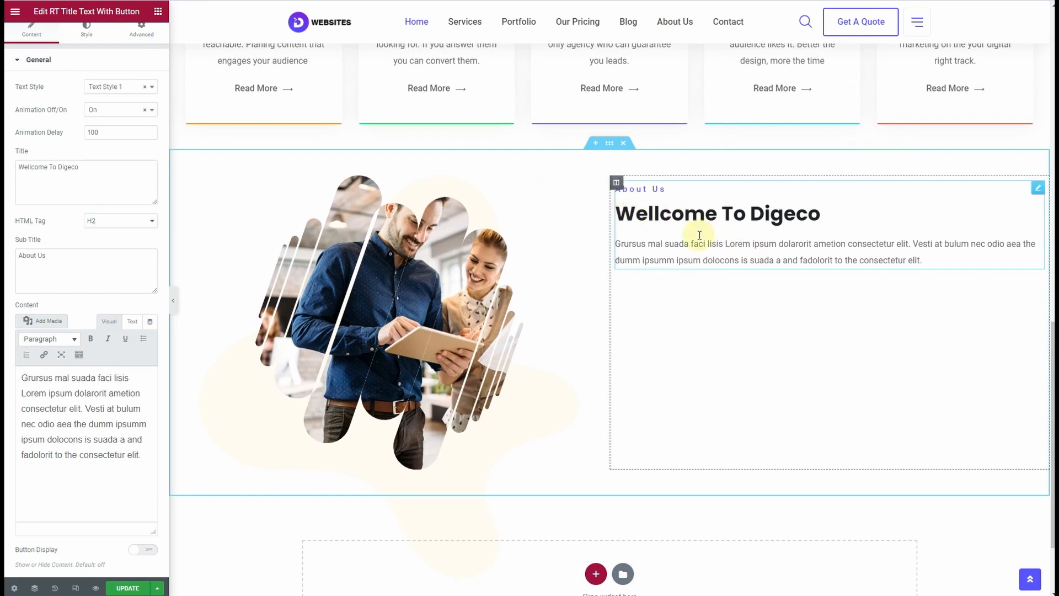
pyautogui.click(617, 184)
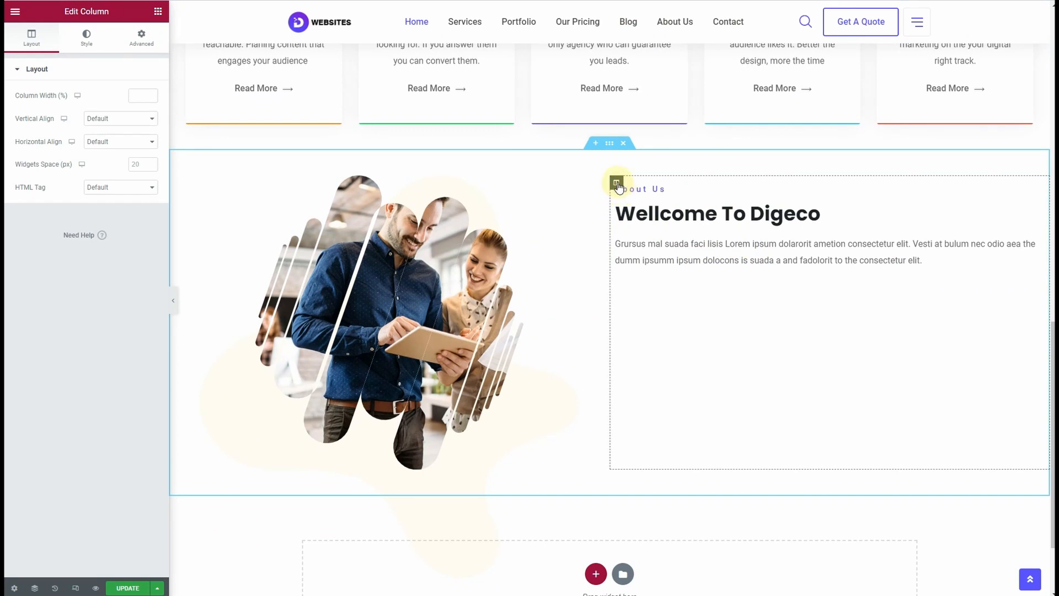
pyautogui.click(93, 119)
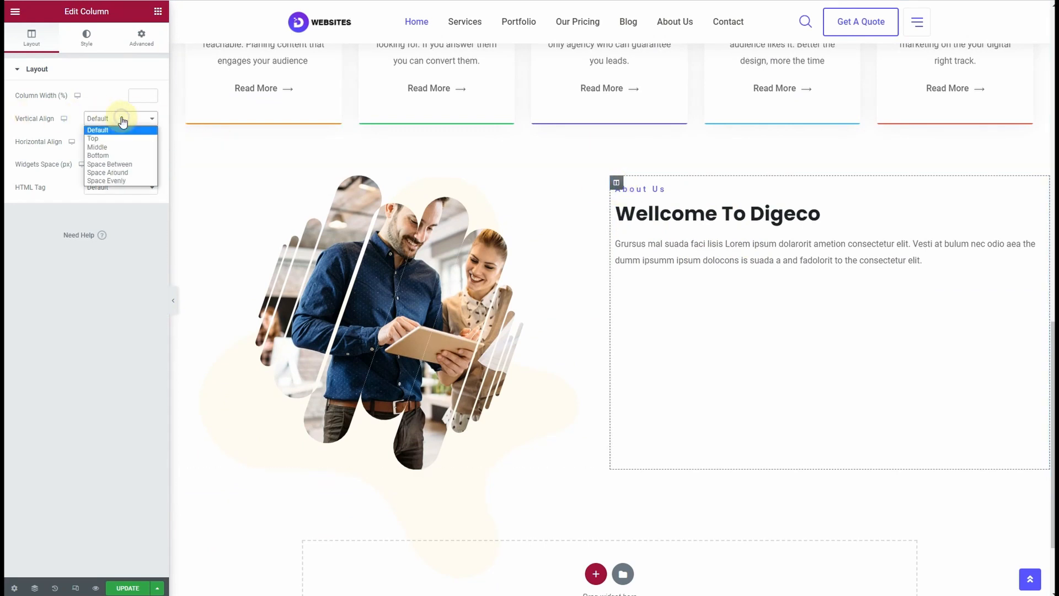
pyautogui.click(113, 150)
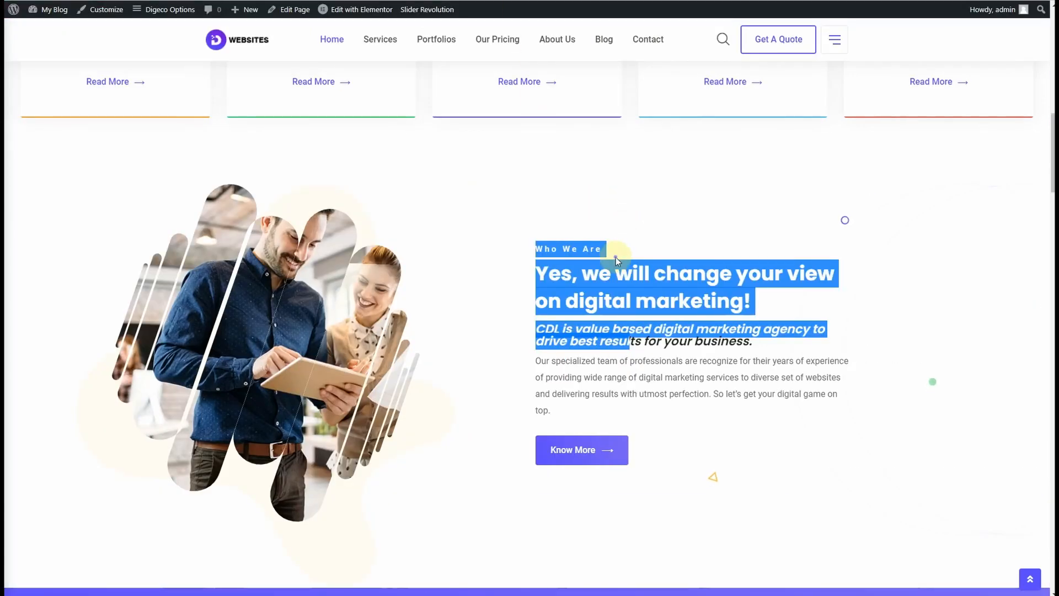
# - Copy "Who We Are" from the reference home page and use it as the text widget's subtitle
pyautogui.moveTo(616, 257); pyautogui.dragTo(537, 249)
pyautogui.rightClick(551, 246)
pyautogui.click(574, 258)
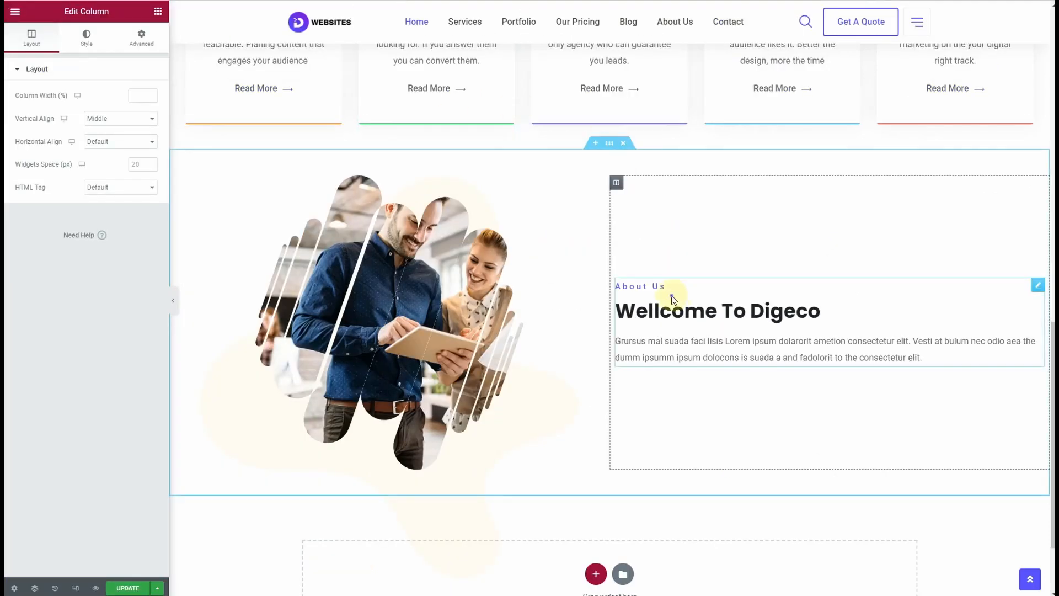
pyautogui.click(672, 299)
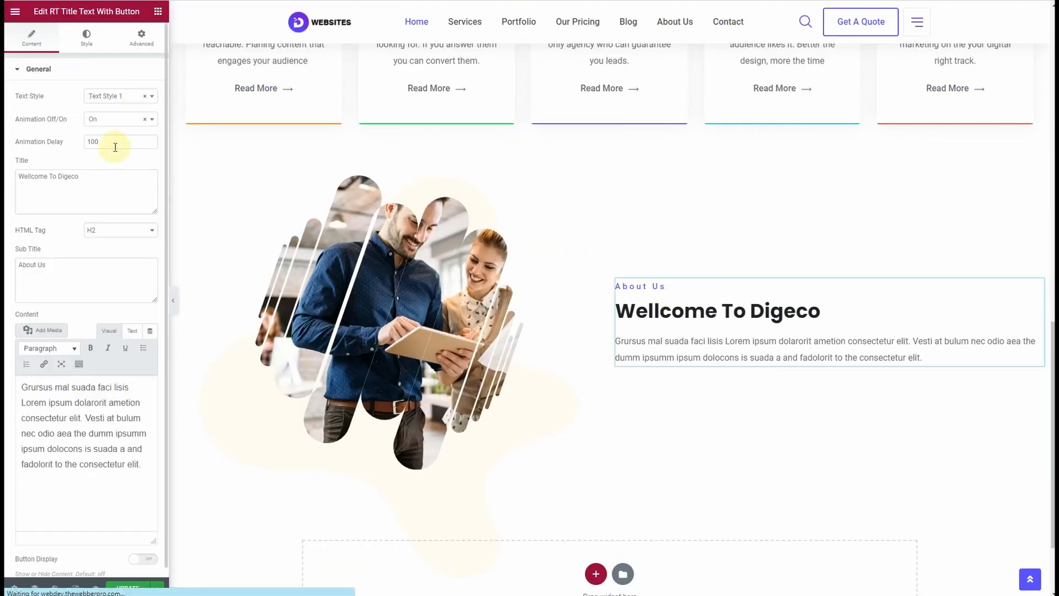
pyautogui.hotkey('ctrl', 'a')
pyautogui.hotkey('ctrl', 'v')
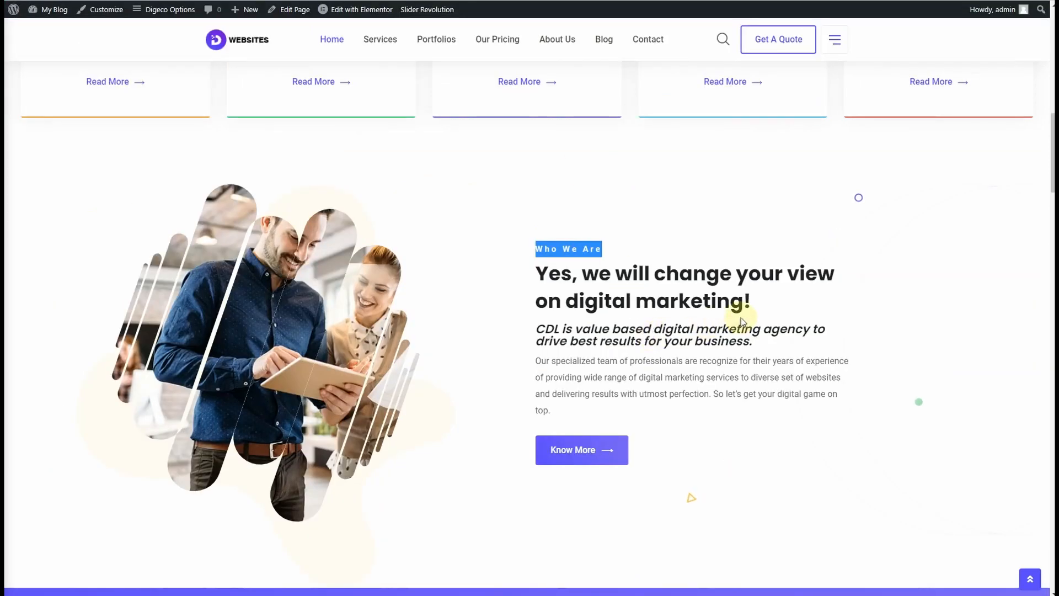
# - Copy the heading "Yes, we will change your view on digital marketing!" from the reference page into the text widget's title
pyautogui.moveTo(753, 303); pyautogui.dragTo(535, 278)
pyautogui.rightClick(561, 281)
pyautogui.click(580, 284)
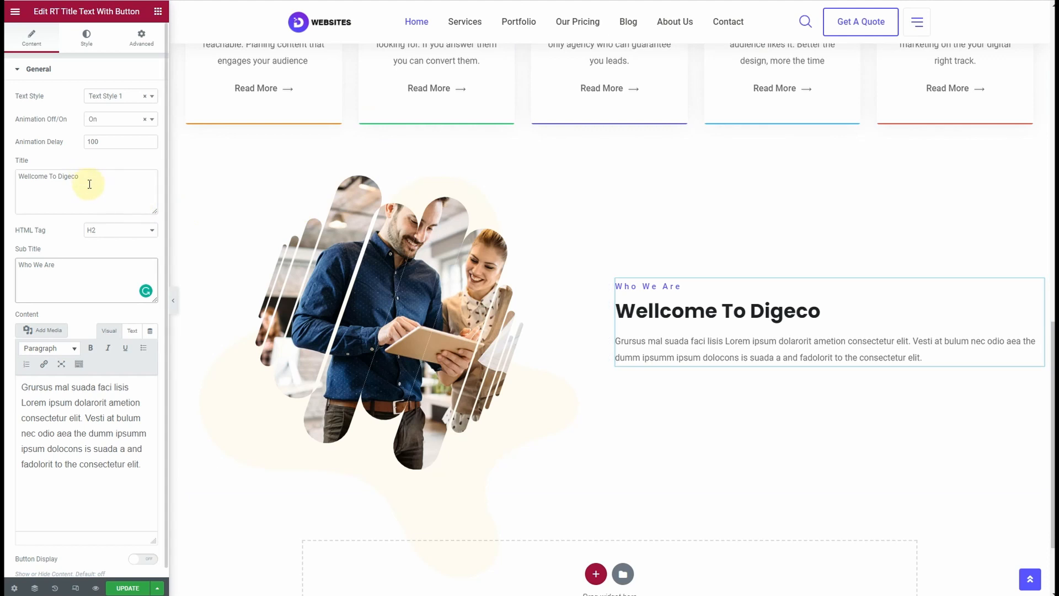
pyautogui.click(89, 184)
pyautogui.hotkey('ctrl', 'v')
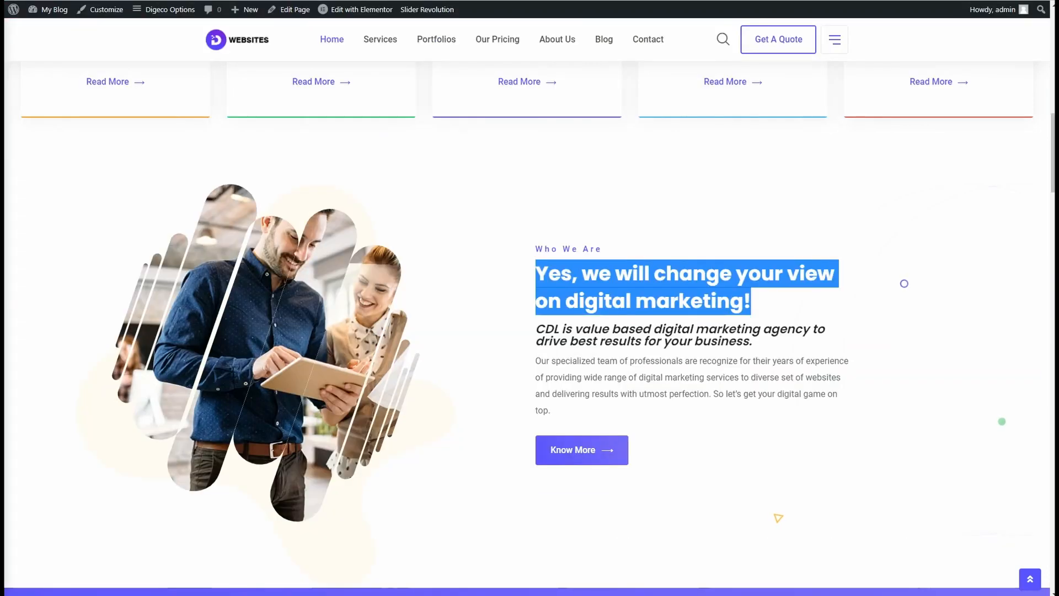
# - Replace the text widget's placeholder content with the CDL tagline and the "Our specialized team of professionals" paragraph copied from the reference page
pyautogui.click(555, 326)
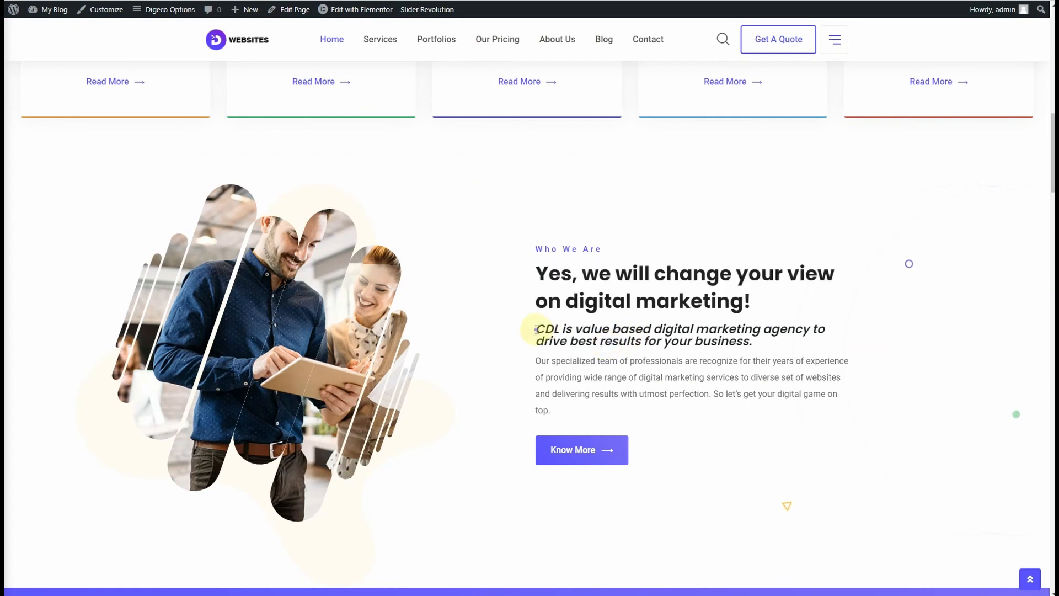
pyautogui.moveTo(538, 329); pyautogui.dragTo(571, 411)
pyautogui.rightClick(573, 361)
pyautogui.click(593, 371)
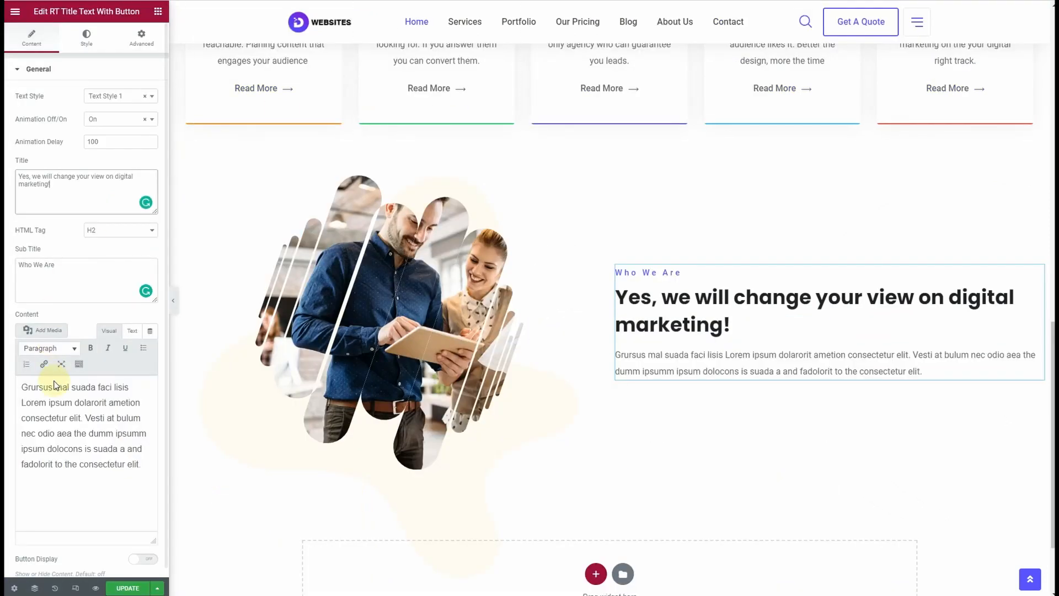
pyautogui.tripleClick(61, 401)
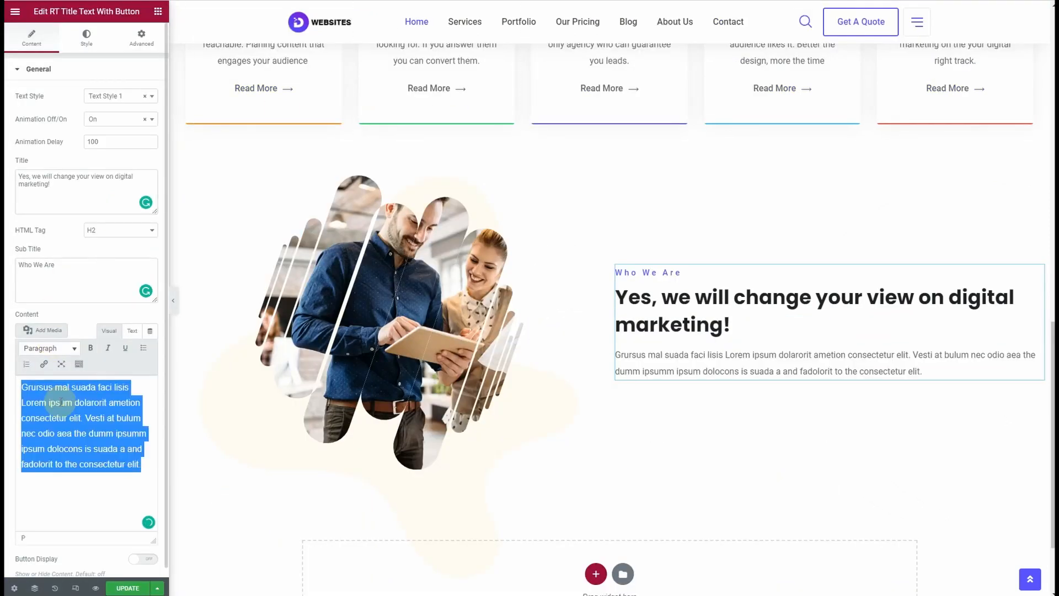
pyautogui.hotkey('ctrl', 'v')
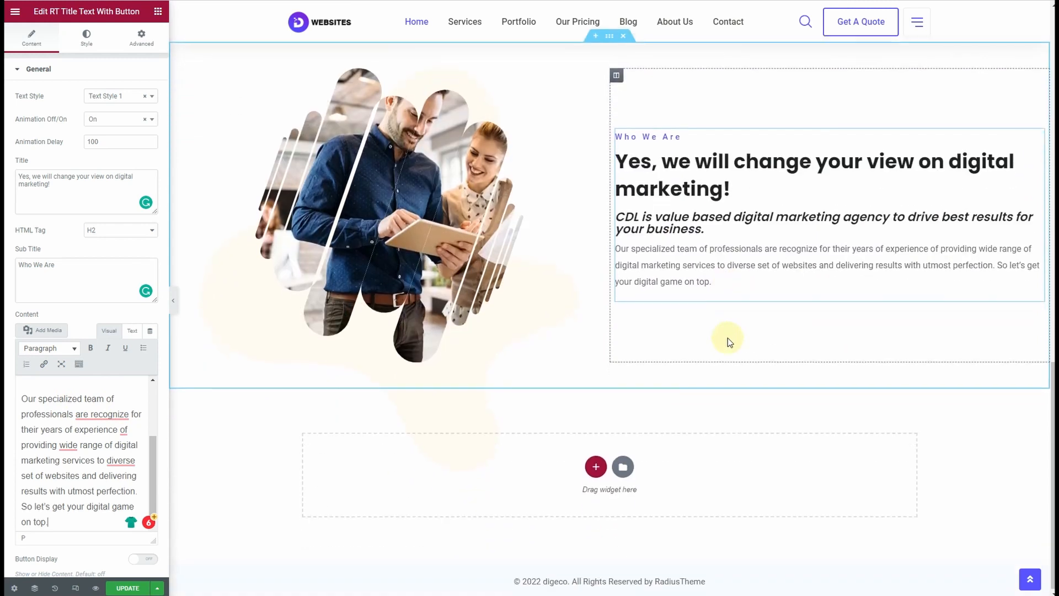
# - Search the widgets for "butt" and place a Button widget below the text in the Who We Are column
pyautogui.click(158, 15)
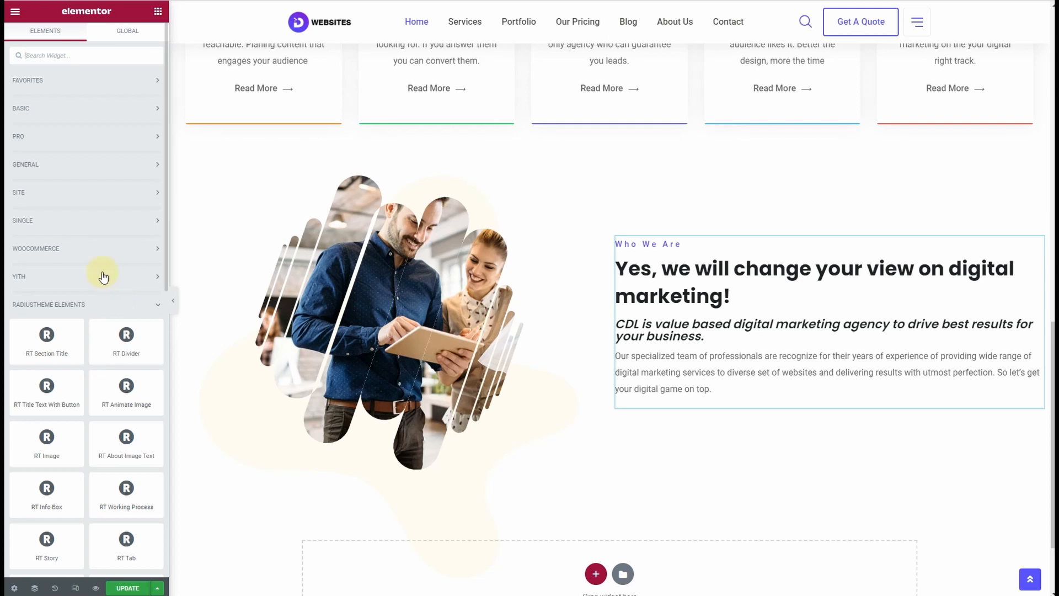
pyautogui.write('butt')
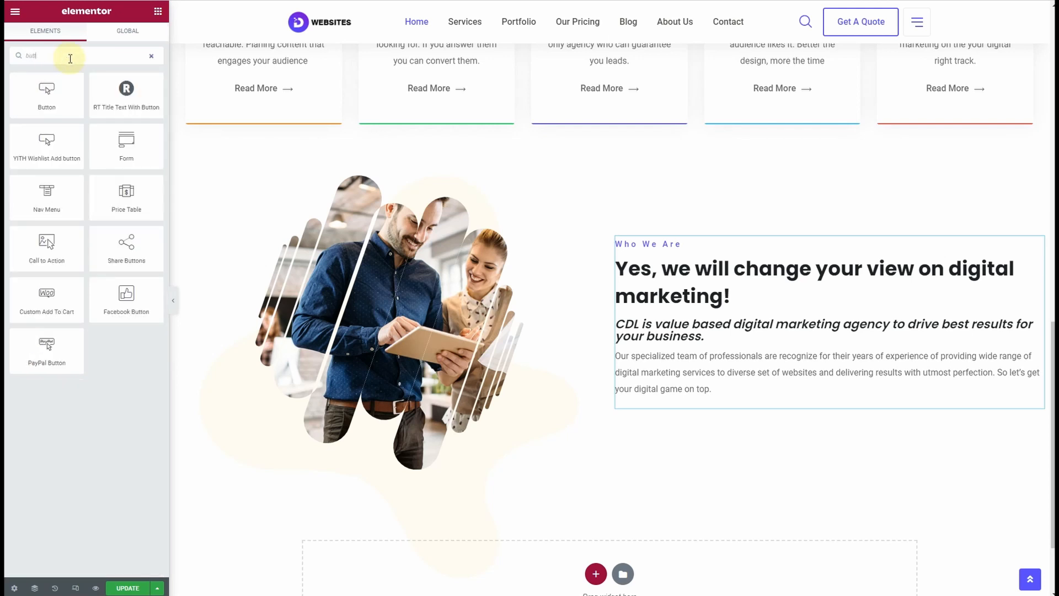
pyautogui.moveTo(44, 95); pyautogui.dragTo(735, 371)
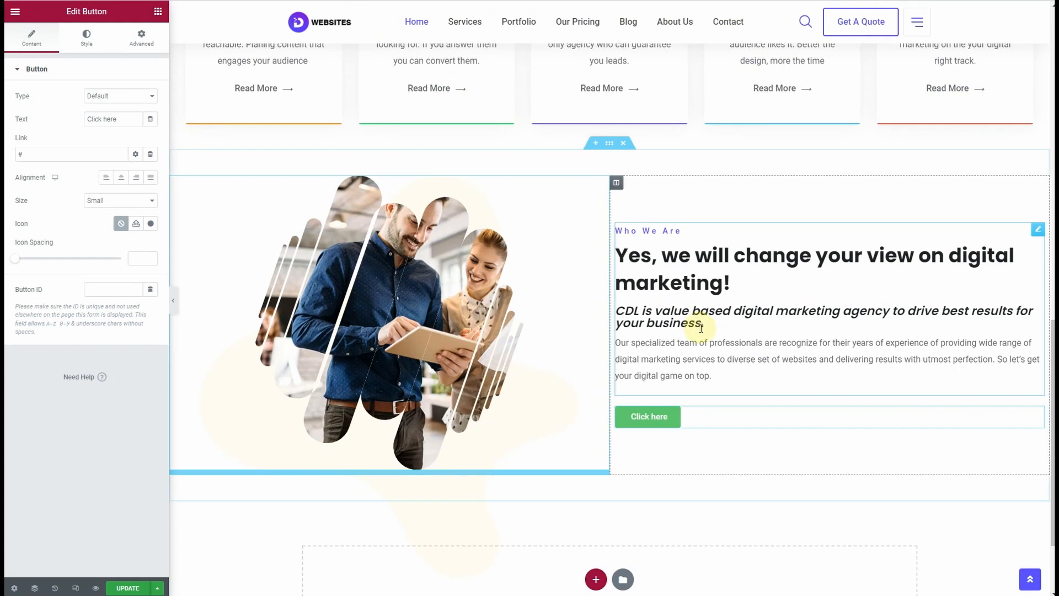
# - Copy the purple icon color code from the Lead Generation info box's style settings
pyautogui.scroll(5, 701, 328)
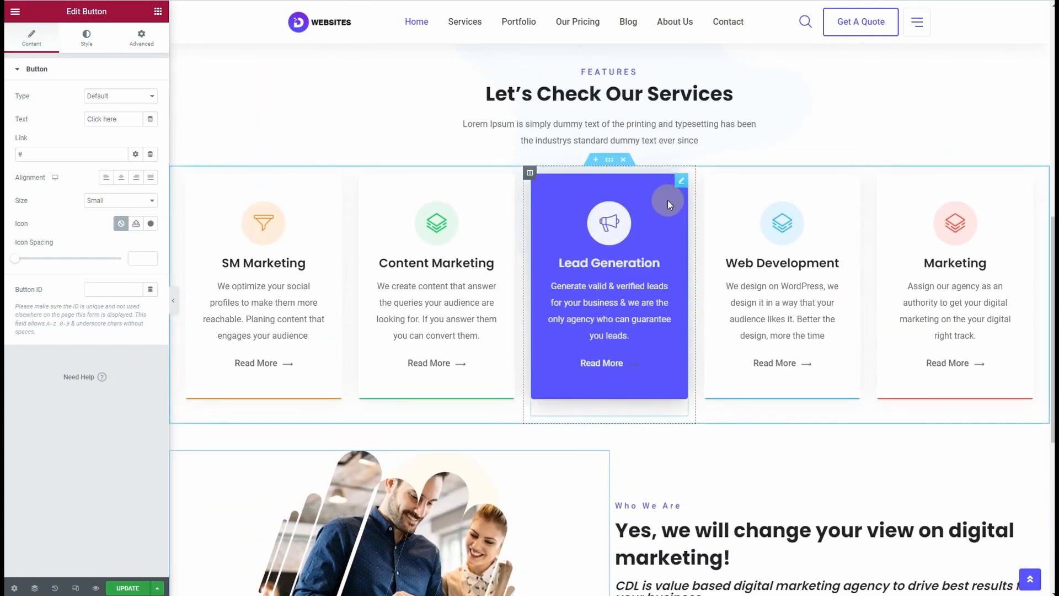
pyautogui.click(680, 182)
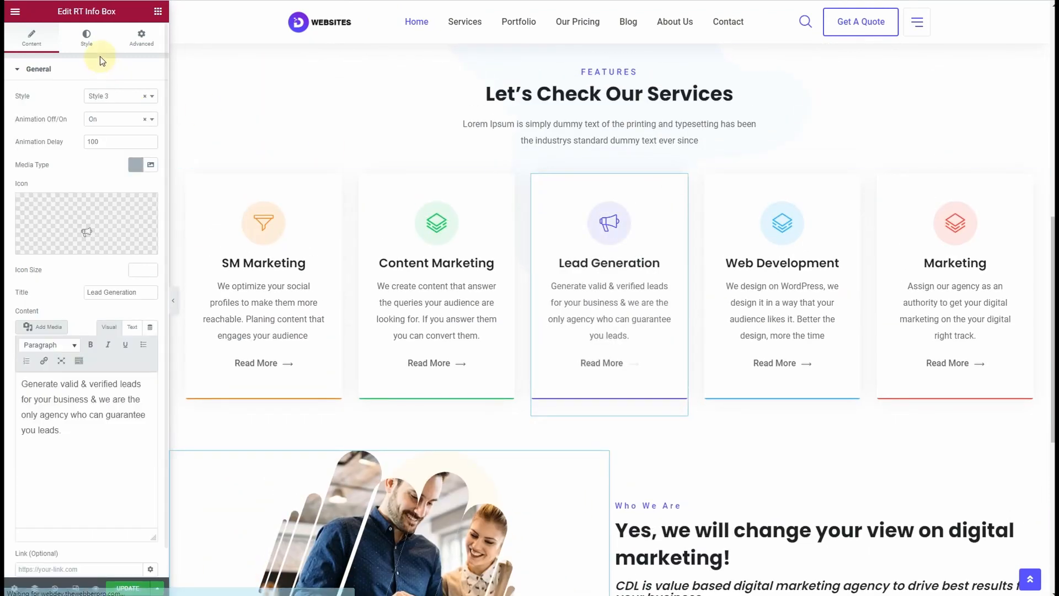
pyautogui.click(87, 37)
pyautogui.click(150, 151)
pyautogui.hotkey('ctrl', 'c')
pyautogui.click(101, 135)
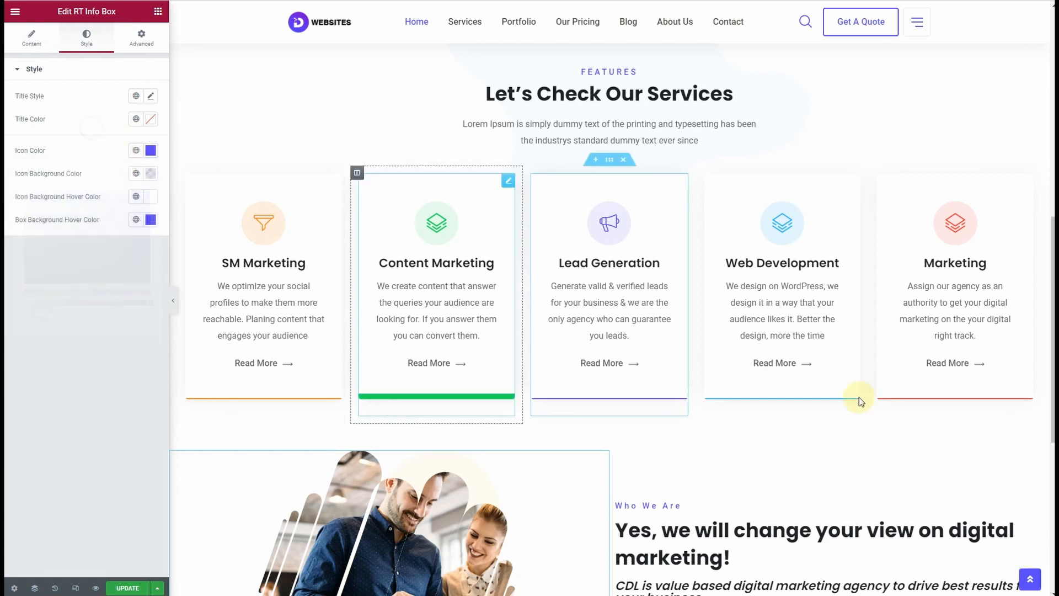
# - Give the Click here button a gradient background and paste the copied purple as its first color
pyautogui.scroll(-6, 787, 372)
pyautogui.click(667, 367)
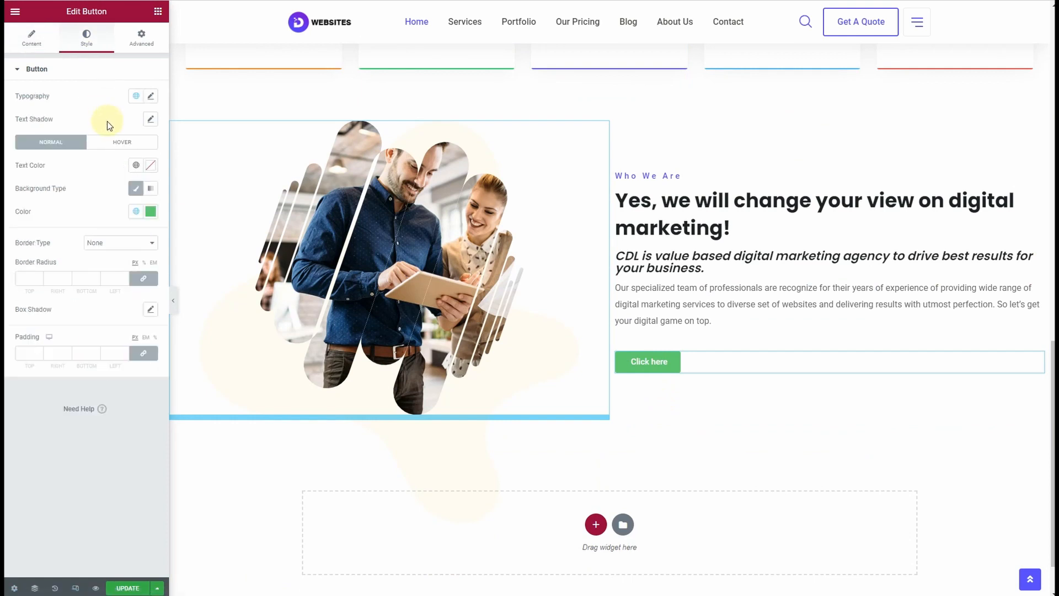
pyautogui.click(152, 192)
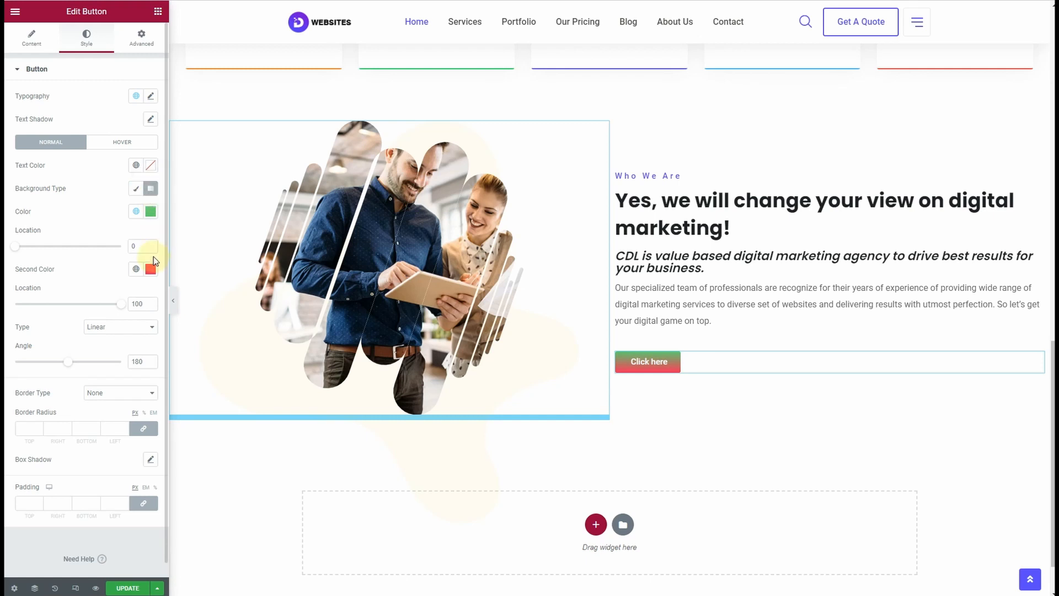
pyautogui.click(151, 213)
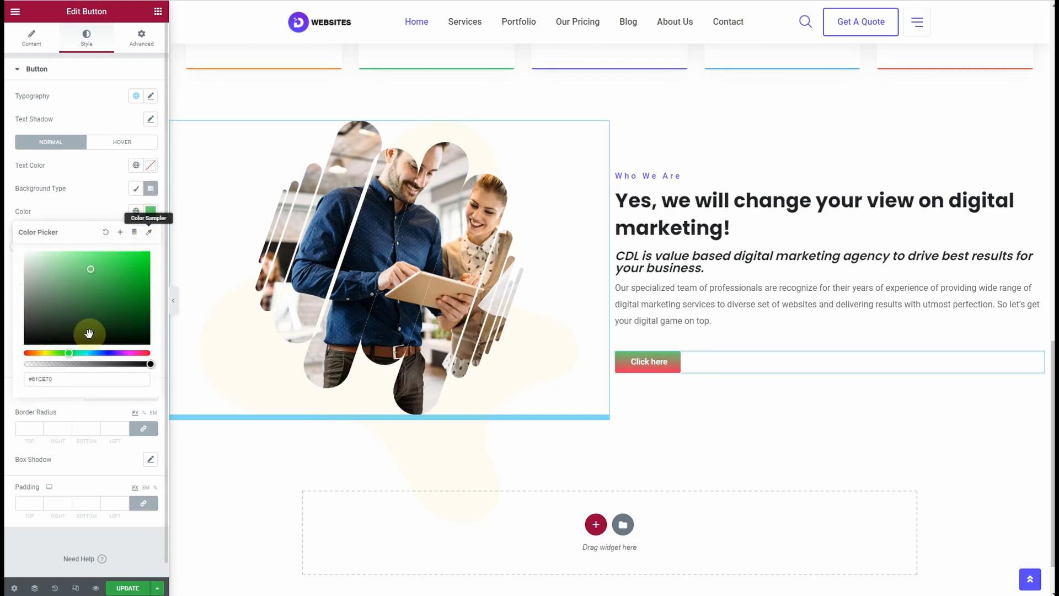
pyautogui.doubleClick(64, 383)
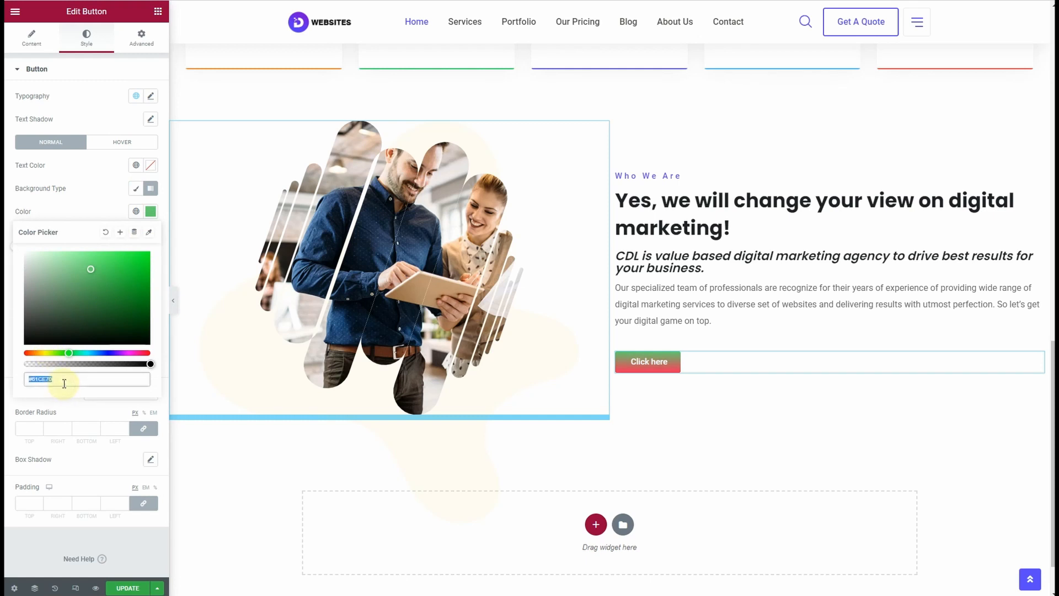
pyautogui.hotkey('ctrl', 'v')
pyautogui.click(86, 207)
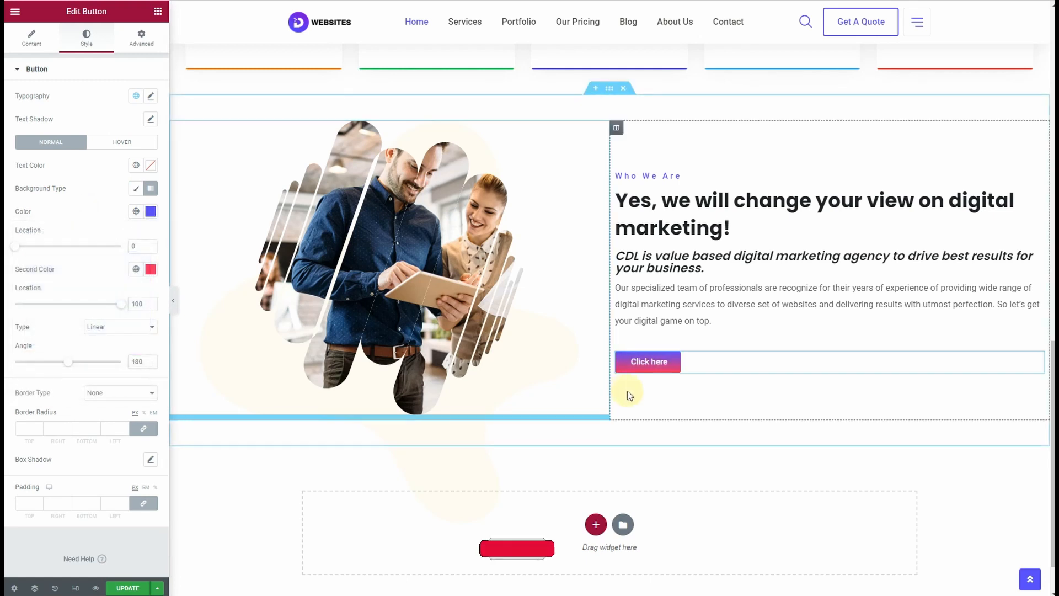
# - Paste the copied purple as the button gradient's second color and shift it to a darker, more saturated violet
pyautogui.scroll(5, 629, 395)
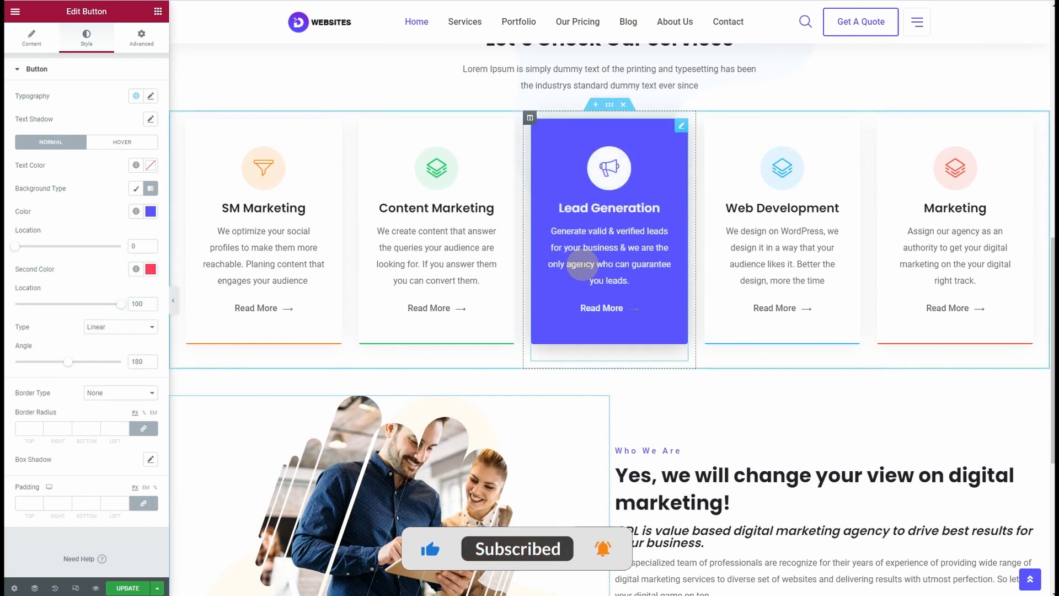
pyautogui.scroll(-3, 633, 357)
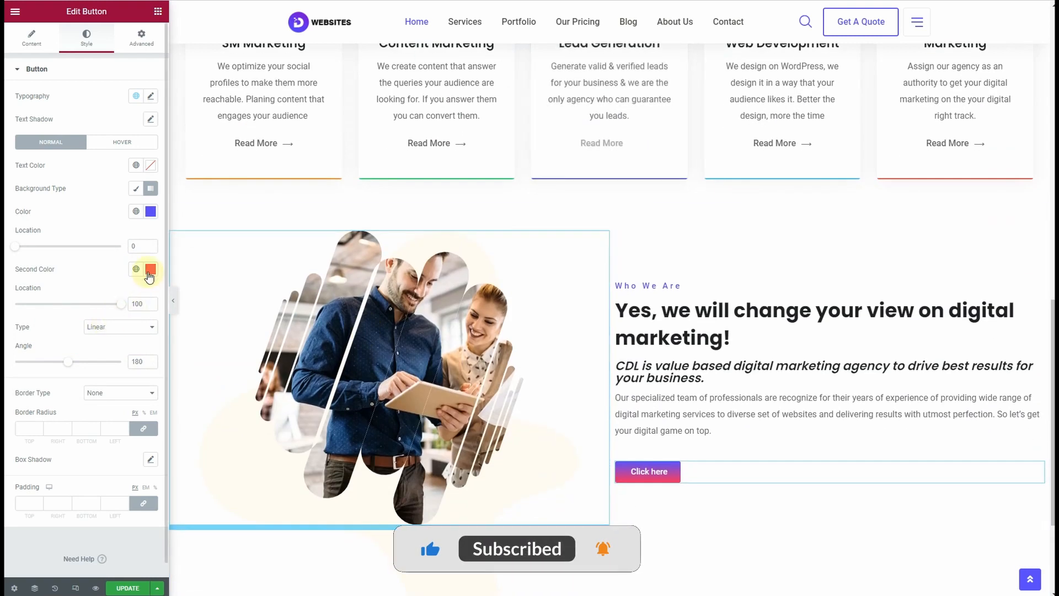
pyautogui.click(150, 269)
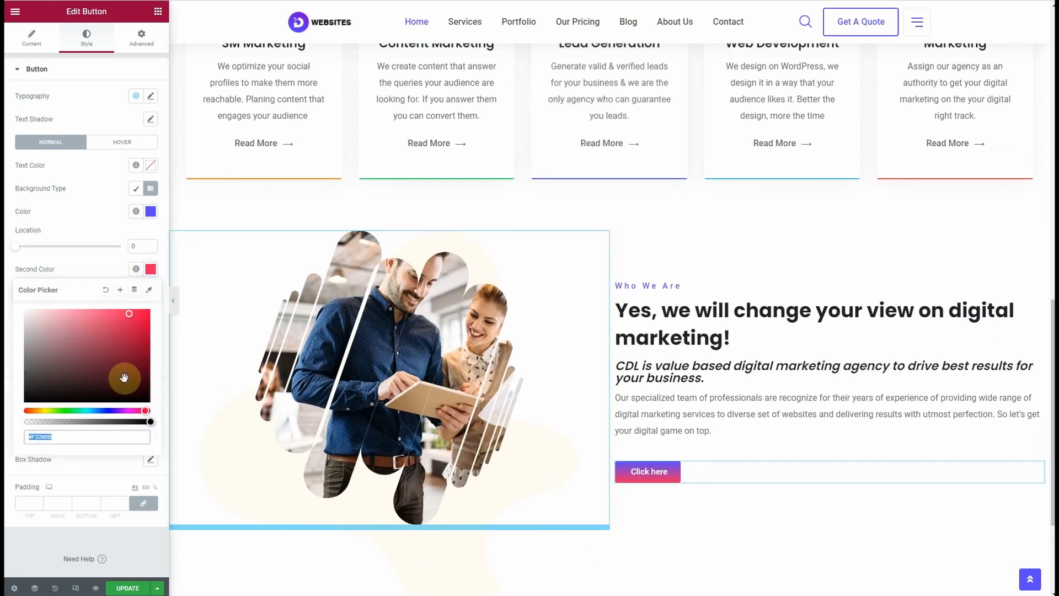
pyautogui.hotkey('ctrl', 'v')
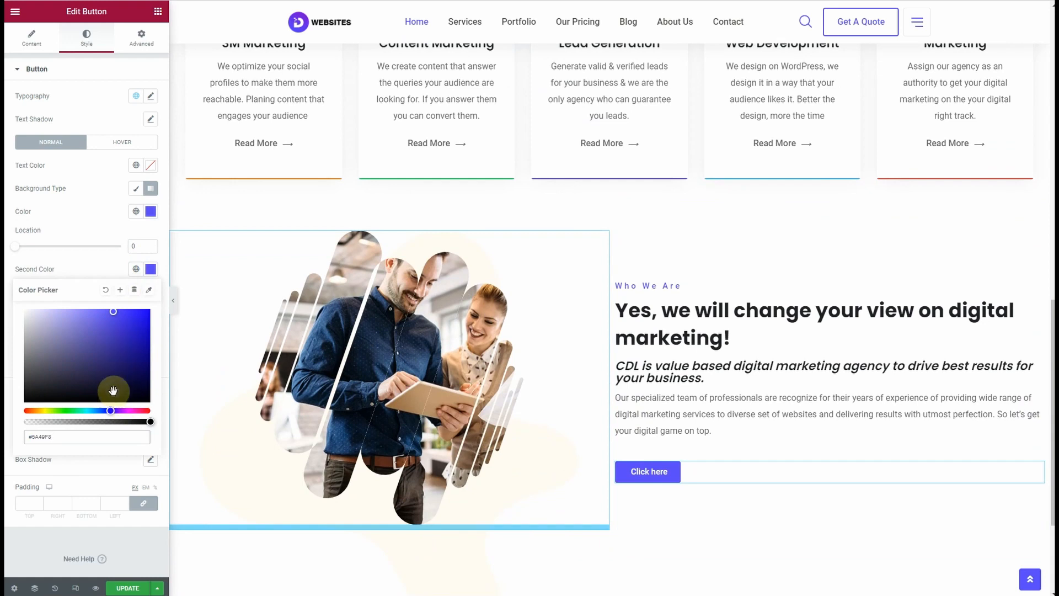
pyautogui.moveTo(113, 411); pyautogui.dragTo(115, 411)
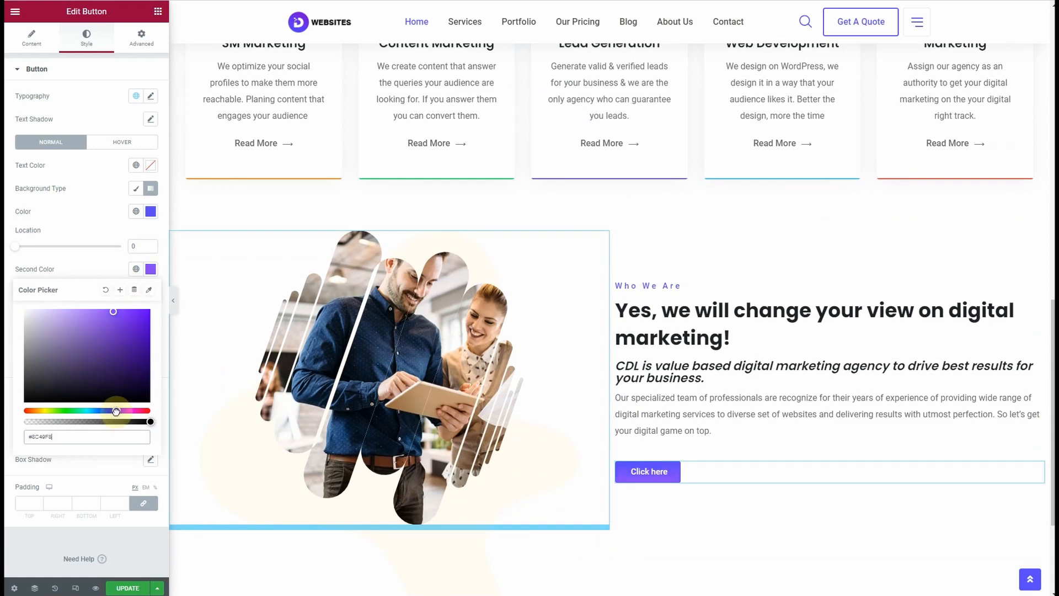
pyautogui.moveTo(113, 311); pyautogui.dragTo(147, 312)
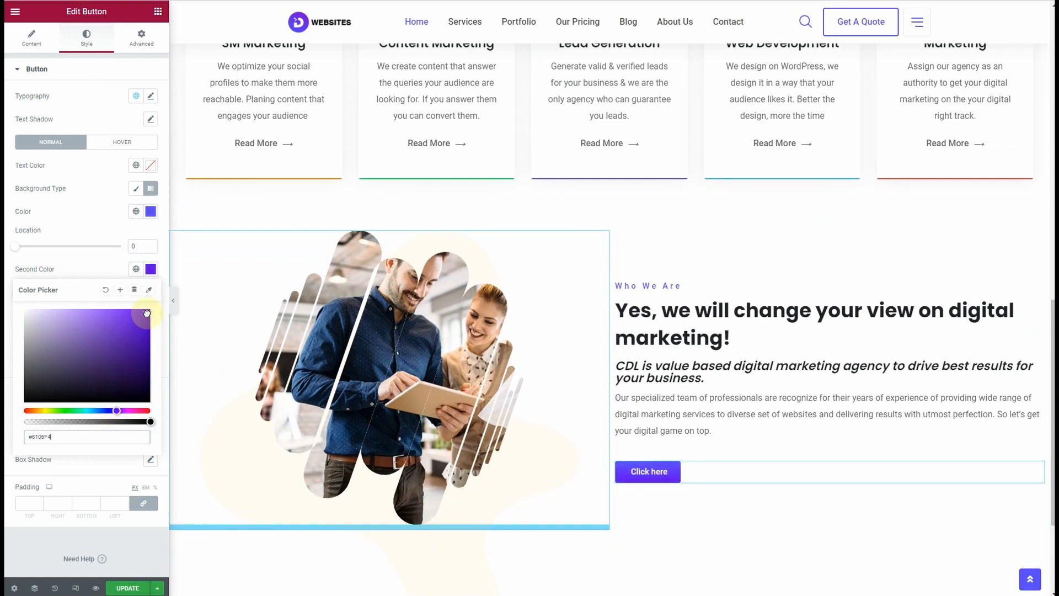
pyautogui.click(8, 317)
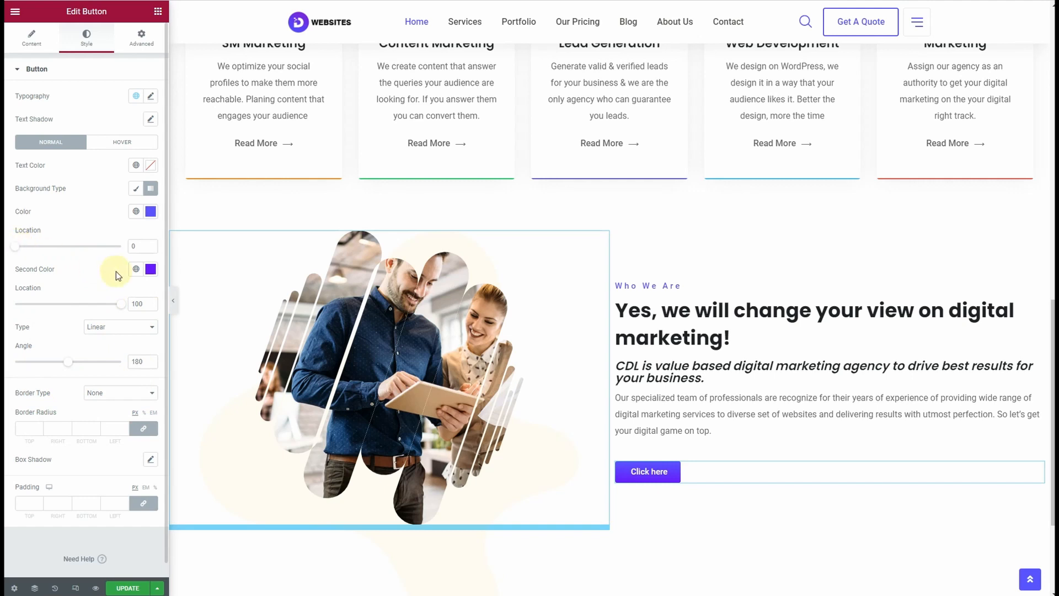
pyautogui.click(150, 269)
pyautogui.click(148, 324)
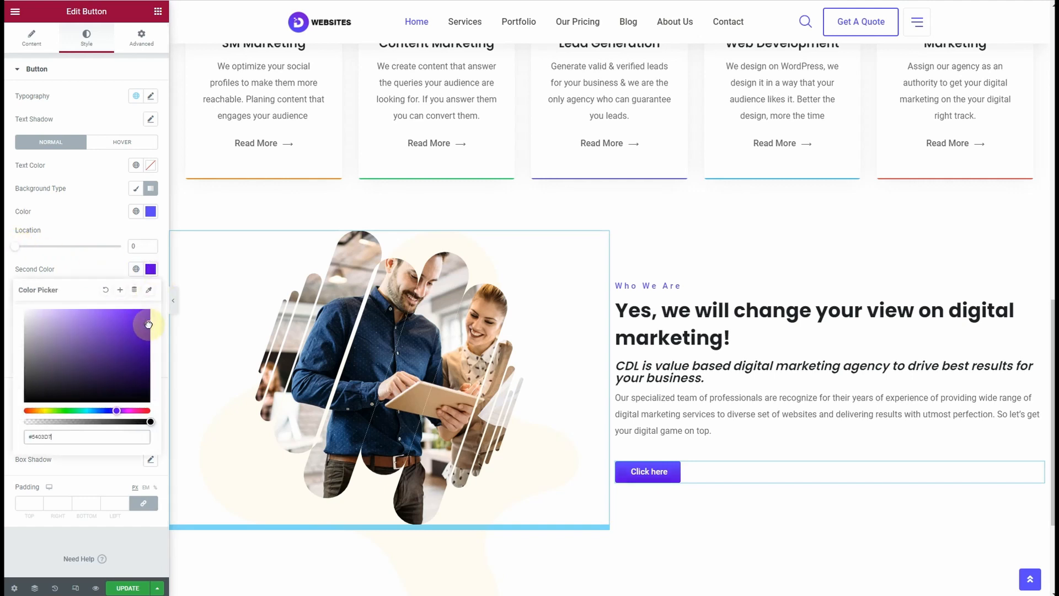
pyautogui.click(91, 236)
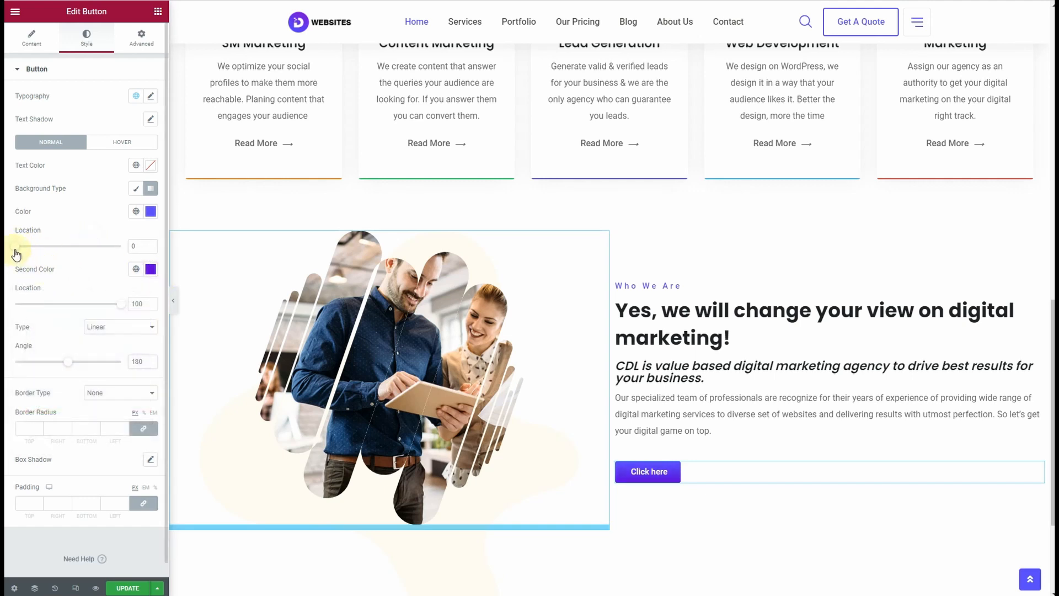
# - Set the button gradient's first color location to 26 and its angle to 270
pyautogui.moveTo(20, 254); pyautogui.dragTo(48, 257)
pyautogui.moveTo(69, 364); pyautogui.dragTo(84, 364)
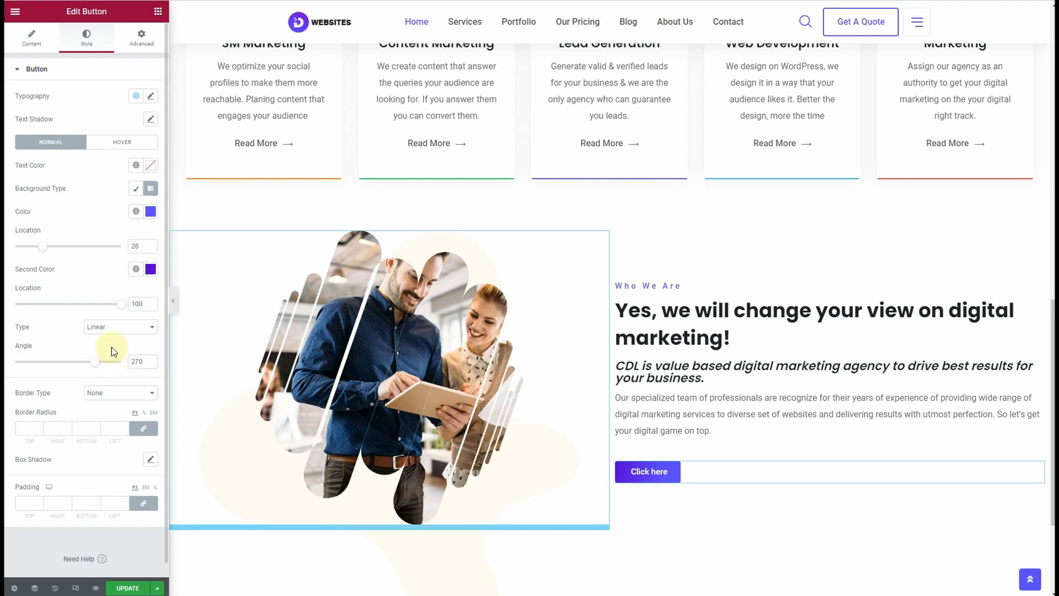
# - Set the button's size to Medium and its text to "Know More"
pyautogui.click(26, 40)
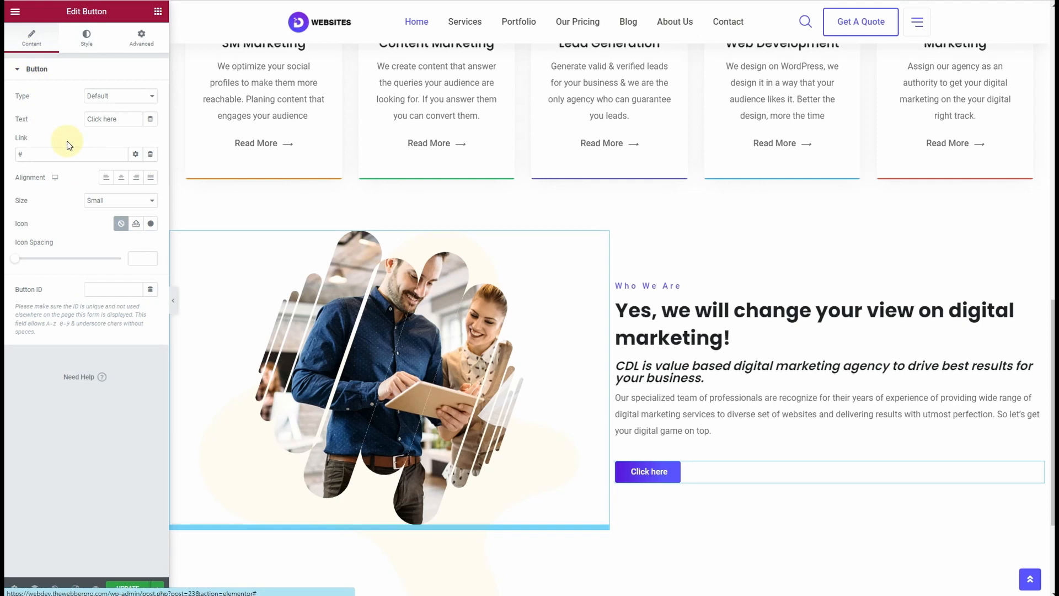
pyautogui.click(111, 201)
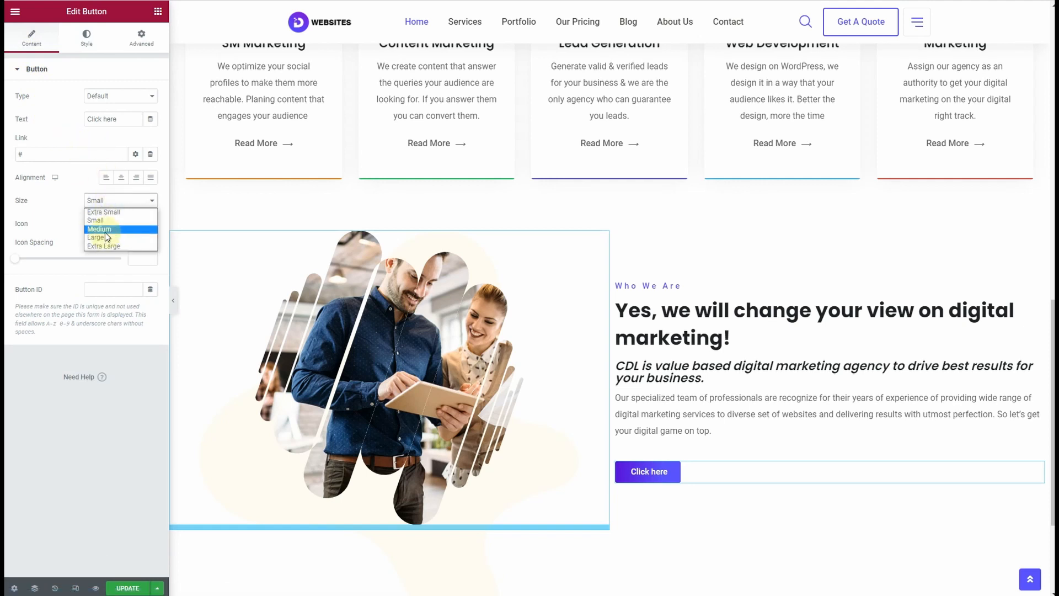
pyautogui.click(105, 231)
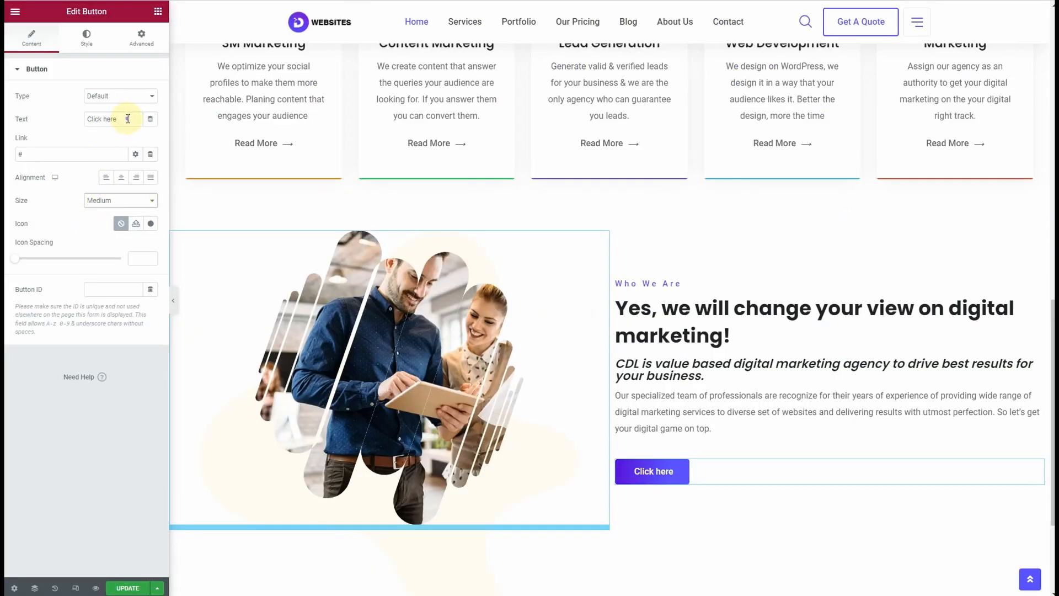
pyautogui.moveTo(128, 118); pyautogui.dragTo(53, 126)
pyautogui.write('Know')
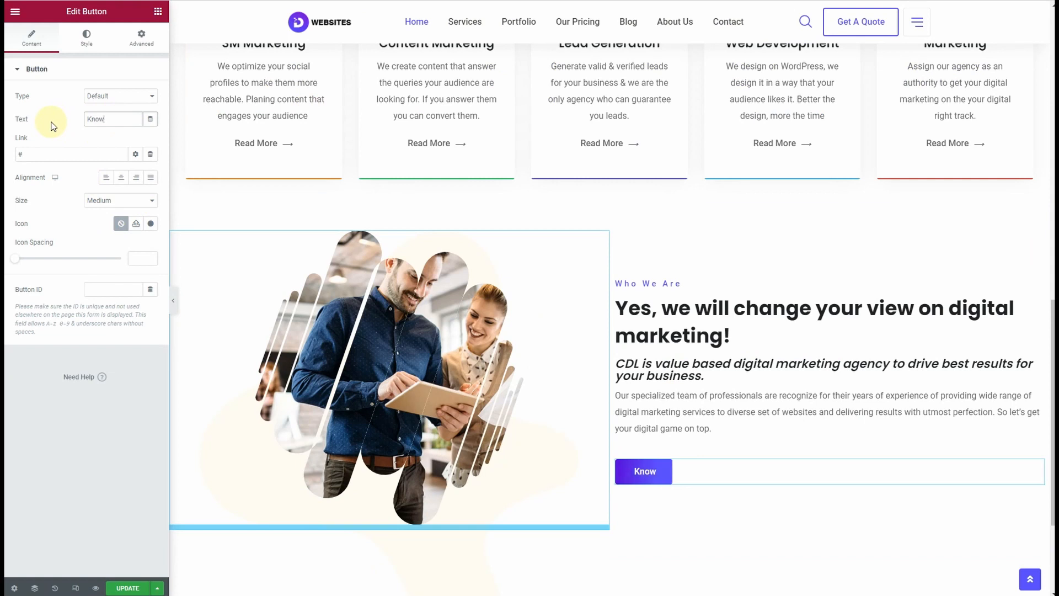
pyautogui.write(' m')
pyautogui.press('BackSpace')
pyautogui.write('More')
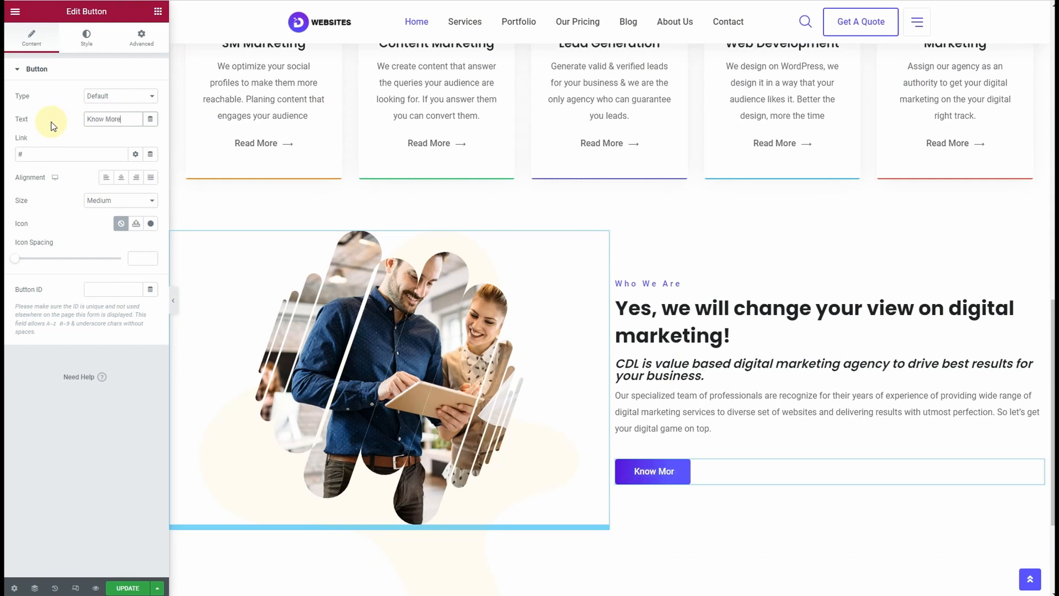
# - Find "arrow" among all icons in the Icon Library and insert the long right arrow as the button's icon
pyautogui.click(150, 225)
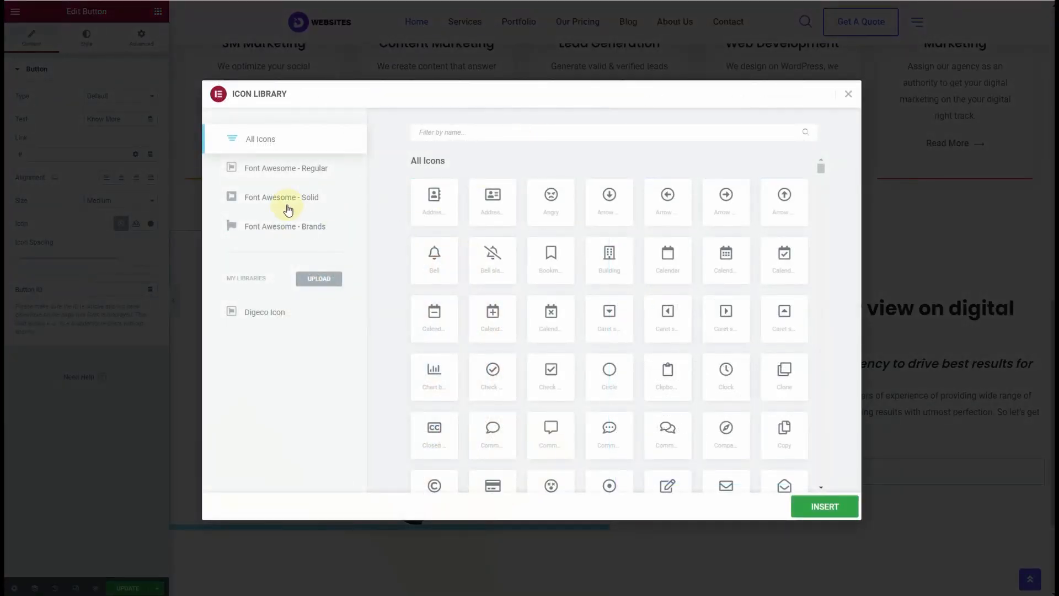
pyautogui.click(274, 313)
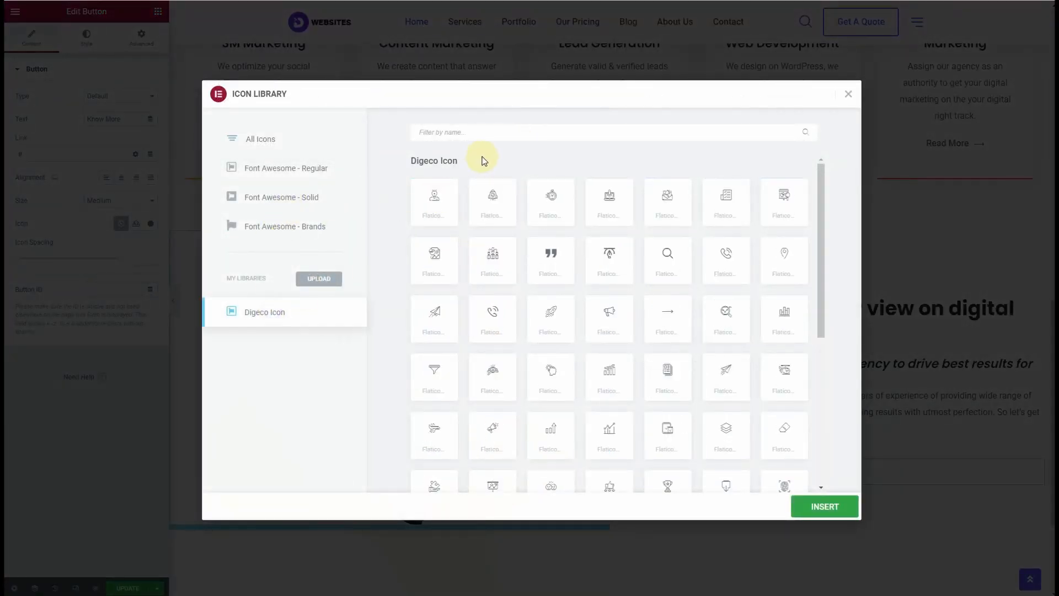
pyautogui.click(511, 138)
pyautogui.write('arr')
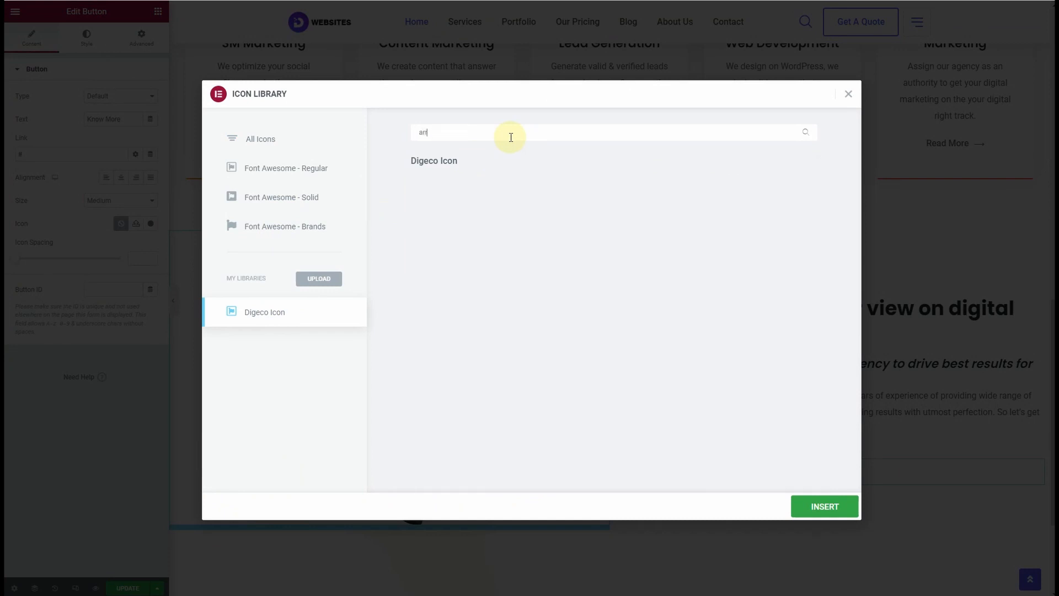
pyautogui.press('BackSpace')
pyautogui.press('BackSpace')
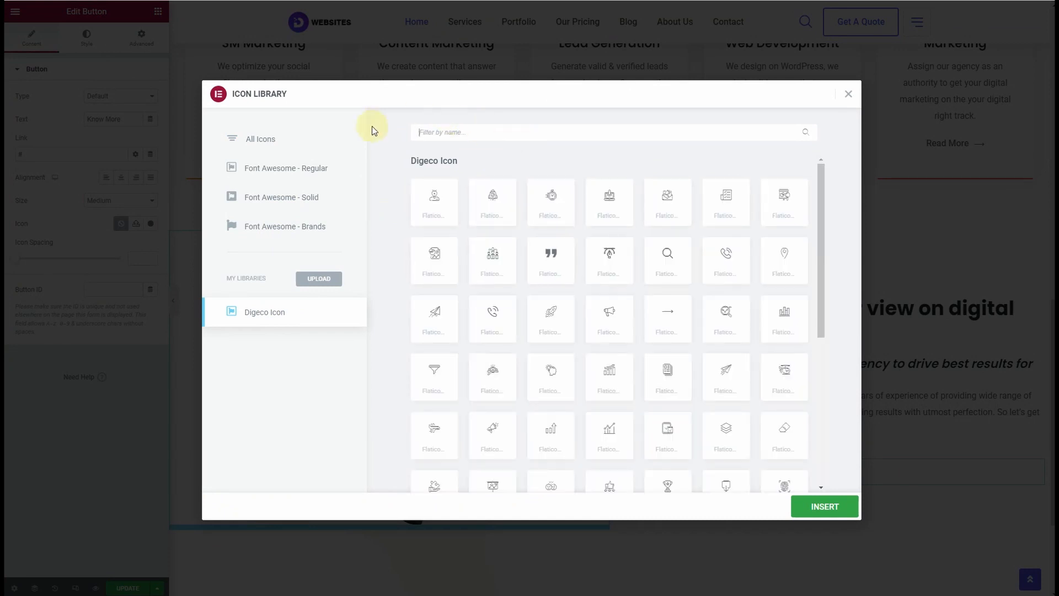
pyautogui.click(300, 144)
pyautogui.write('arrow')
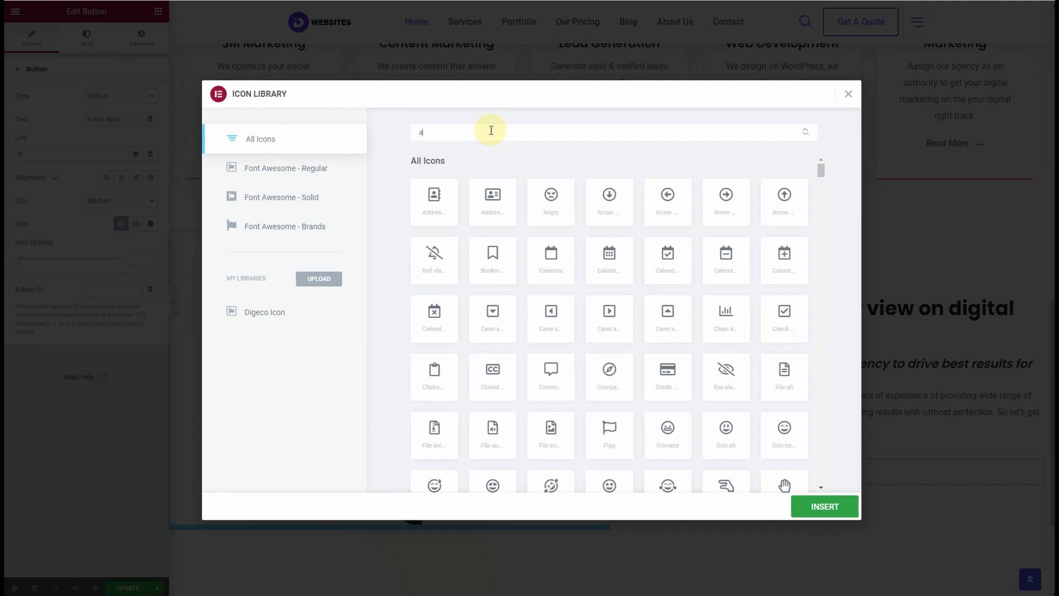
pyautogui.click(674, 381)
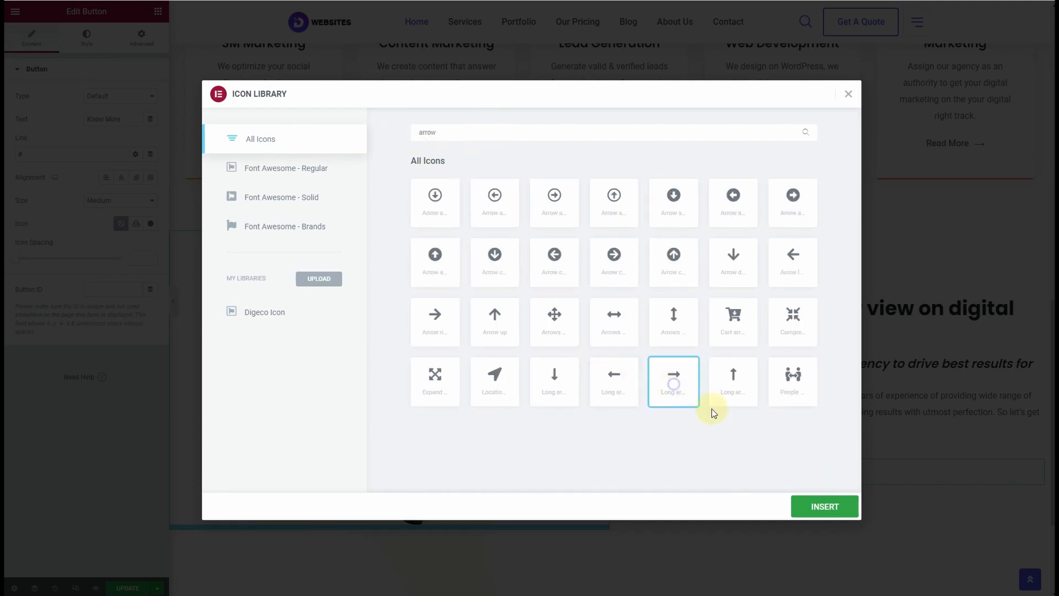
pyautogui.click(843, 507)
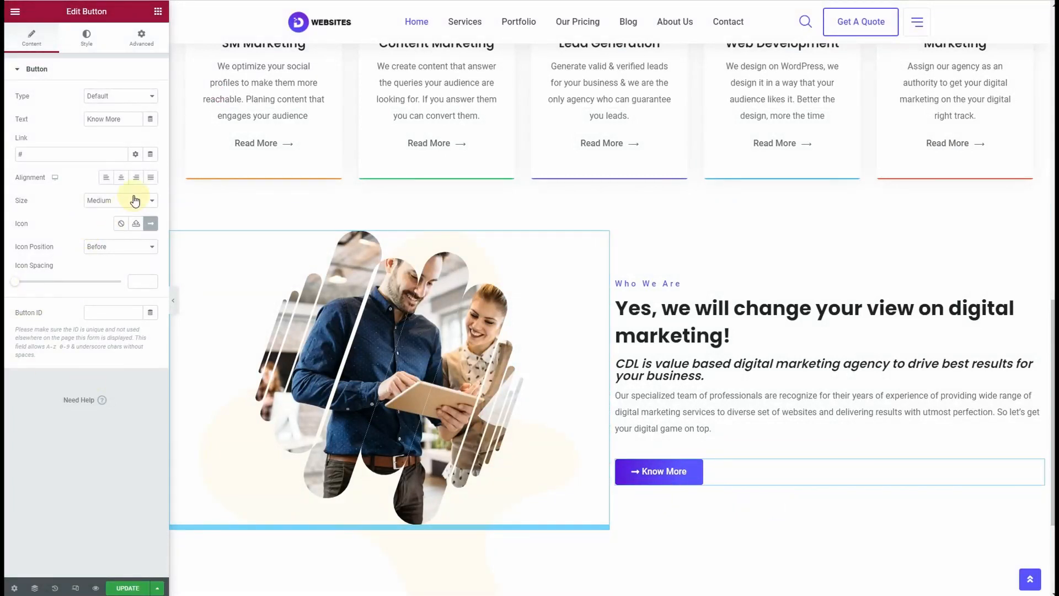
# - Left-align the Know More button and position its icon After the text with an icon spacing of 10
pyautogui.click(136, 177)
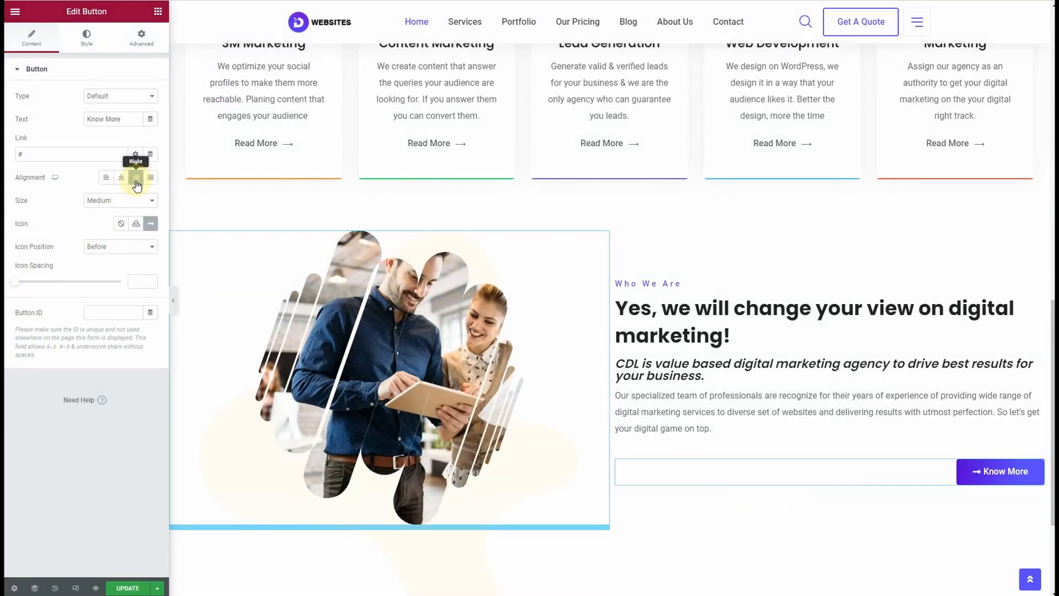
pyautogui.click(105, 177)
pyautogui.click(138, 247)
pyautogui.click(137, 266)
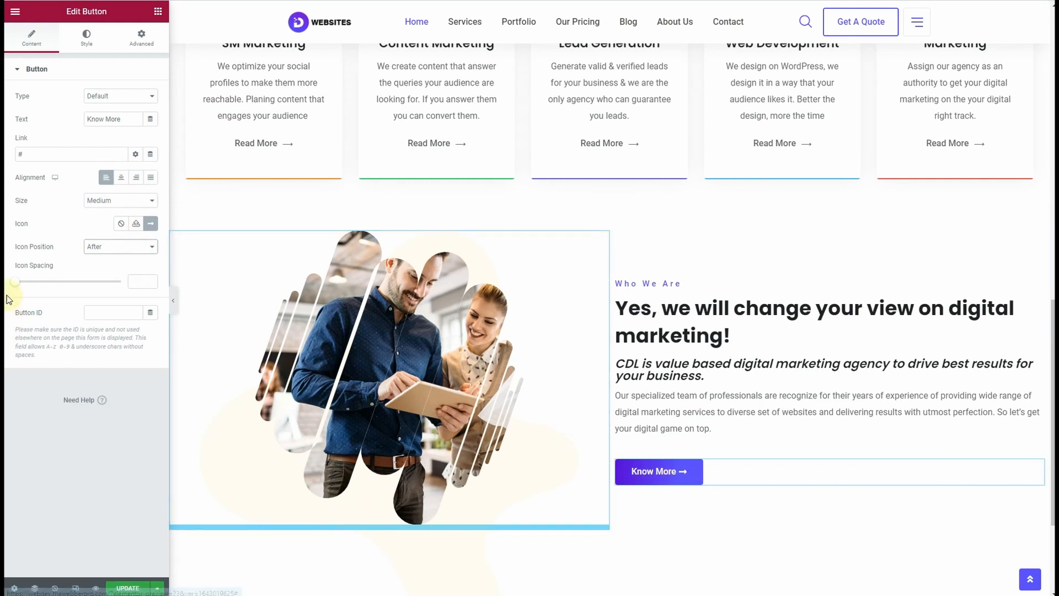
pyautogui.moveTo(15, 283); pyautogui.dragTo(35, 288)
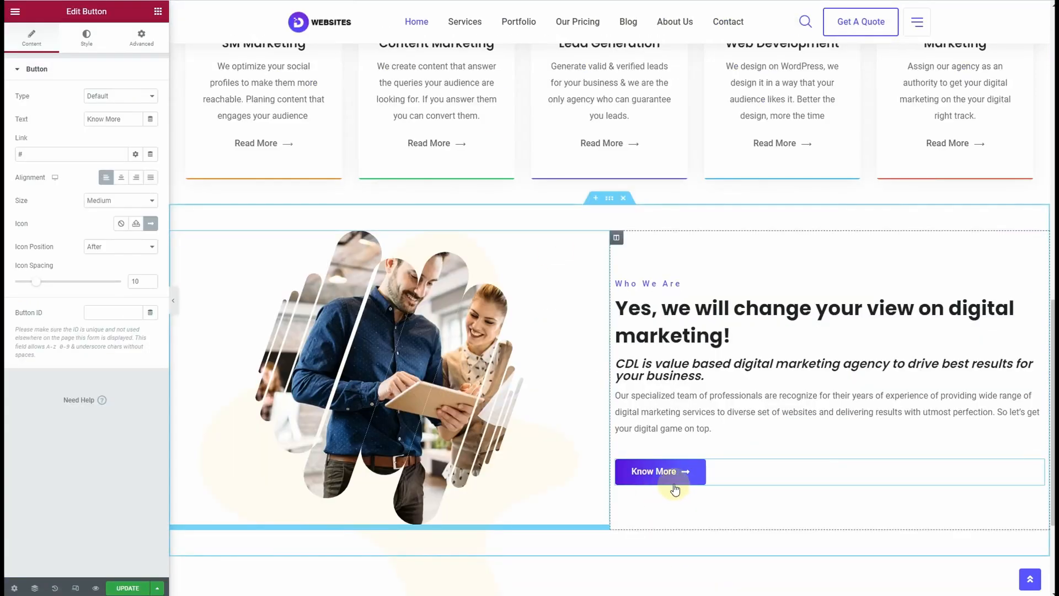
# - Give the Know More button's hover state a gradient background with #5302D5, the normal state's second color, as its first color
pyautogui.click(671, 476)
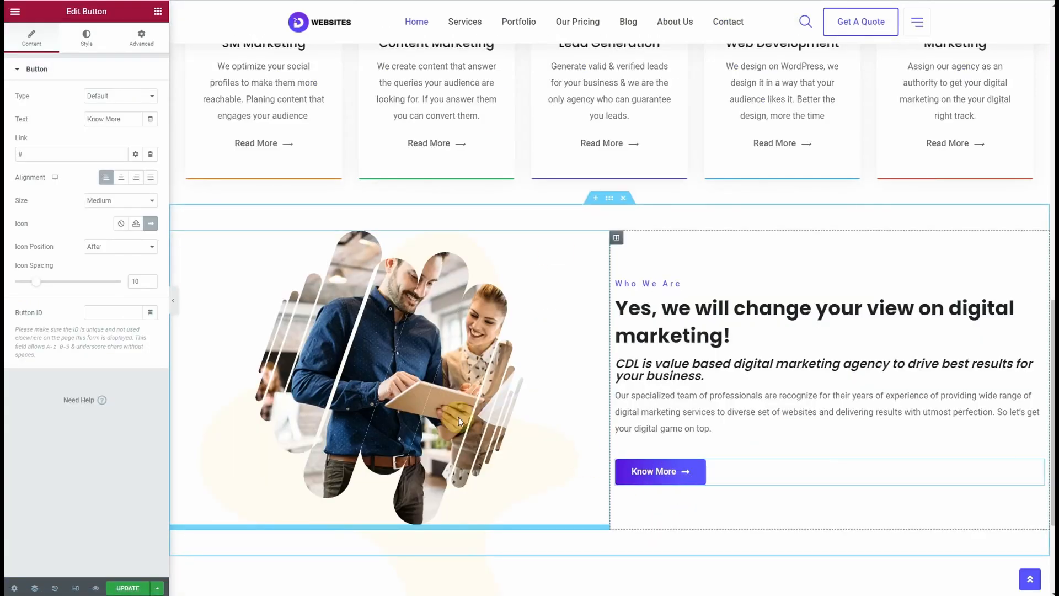
pyautogui.click(88, 36)
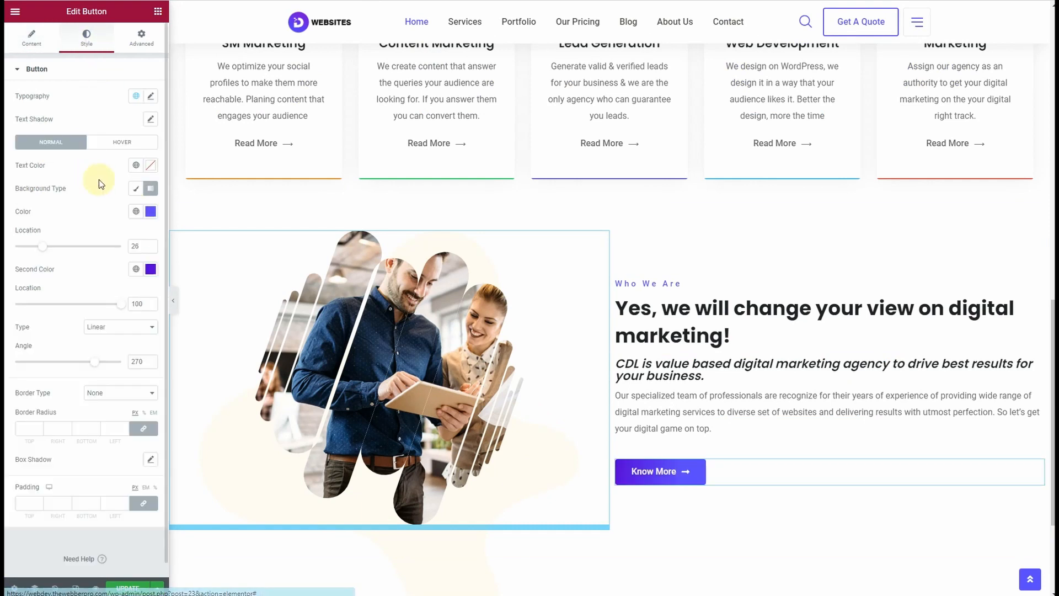
pyautogui.click(150, 268)
pyautogui.click(93, 195)
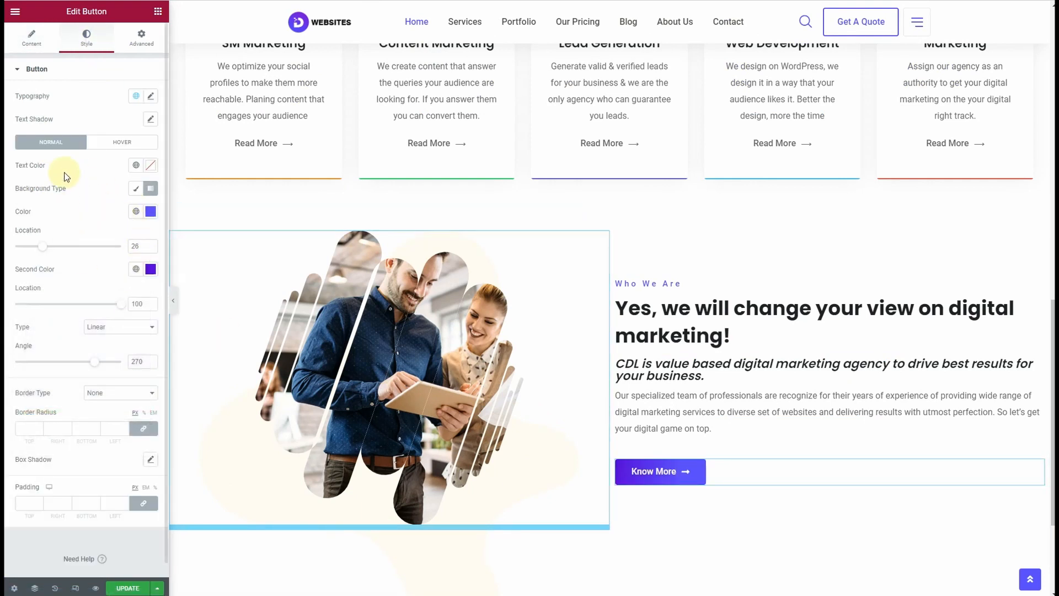
pyautogui.click(121, 144)
pyautogui.click(150, 188)
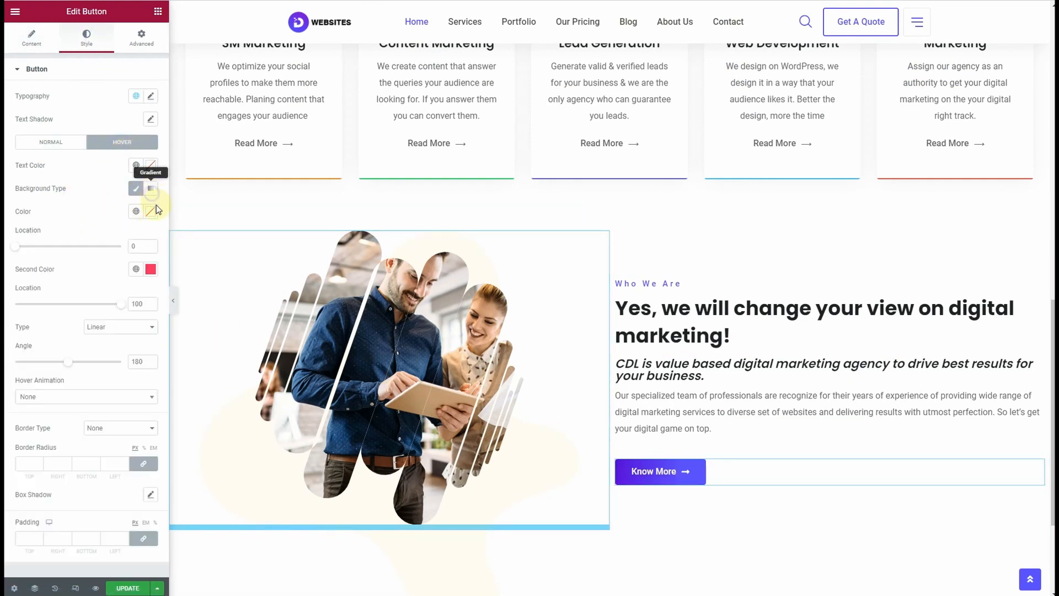
pyautogui.click(150, 211)
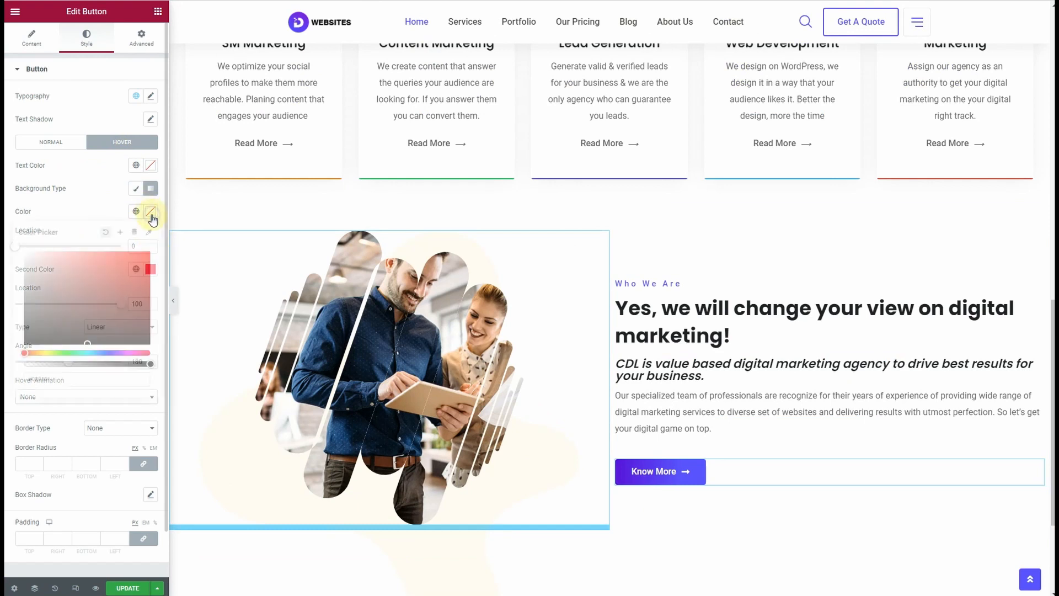
pyautogui.write('#5302D5')
# - Set the button's hover gradient second color to the normal state's first color, #5A49F8, and its angle to 270
pyautogui.click(51, 142)
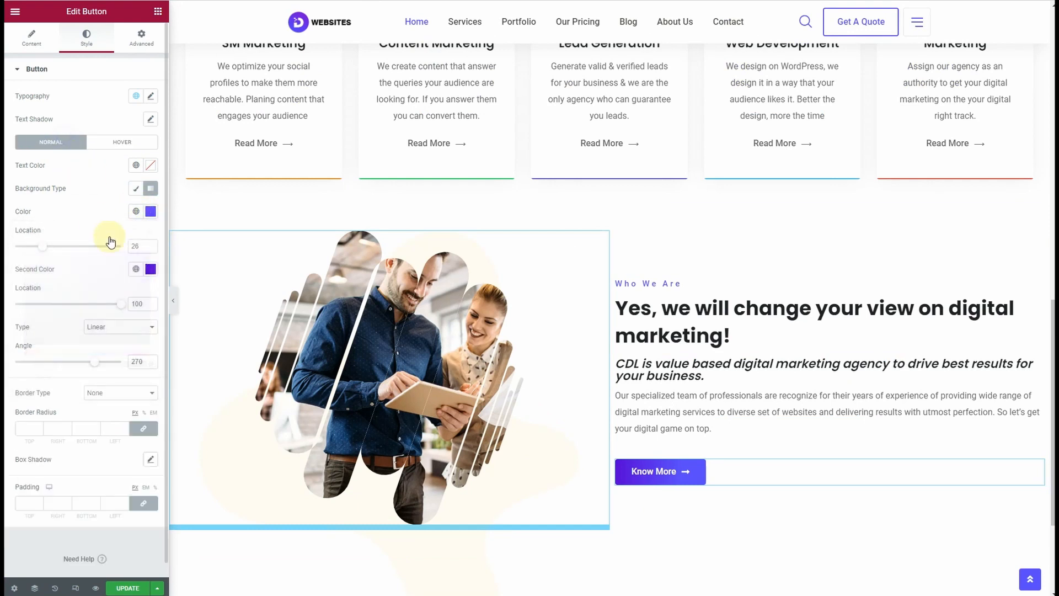
pyautogui.click(150, 212)
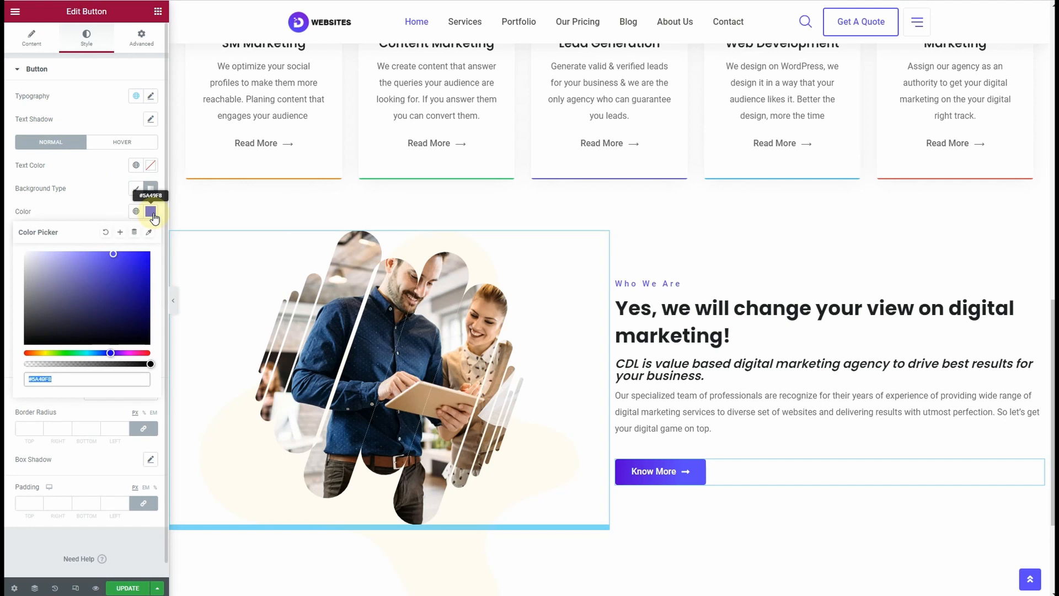
pyautogui.click(122, 142)
pyautogui.click(152, 272)
pyautogui.write('#5302D5')
pyautogui.click(71, 141)
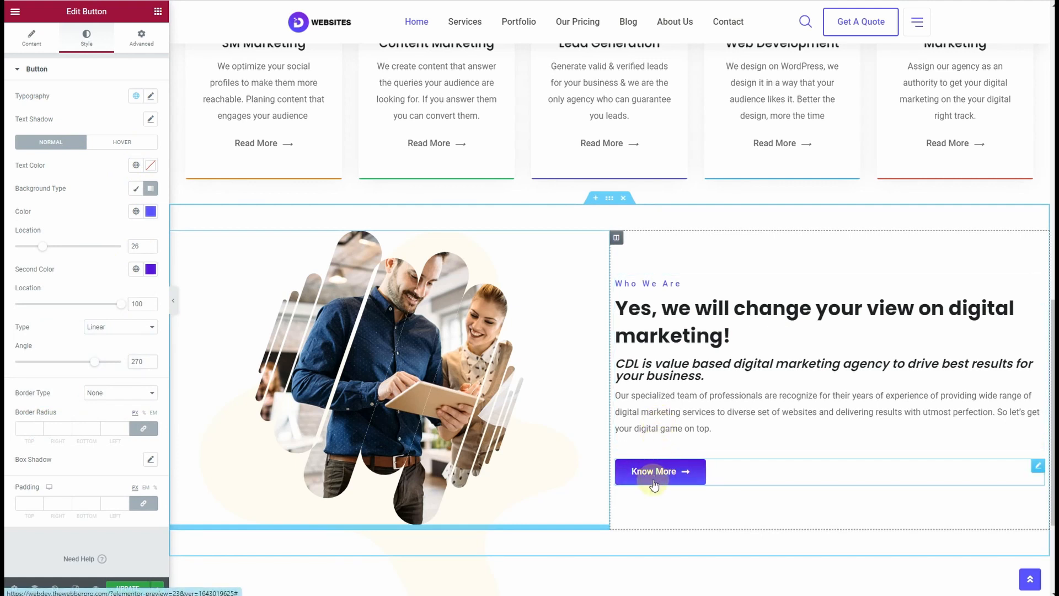
pyautogui.click(122, 142)
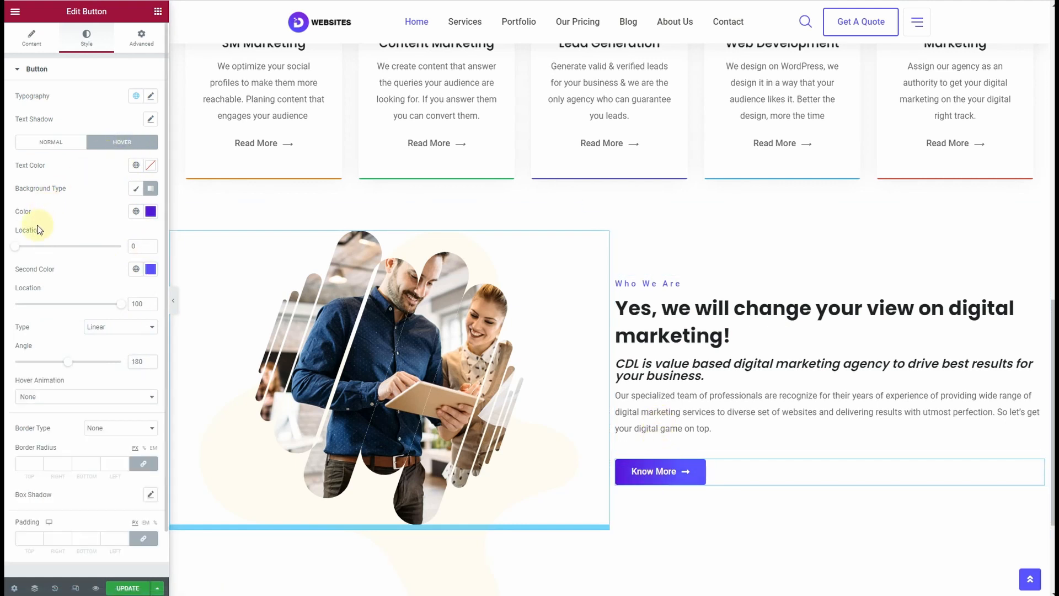
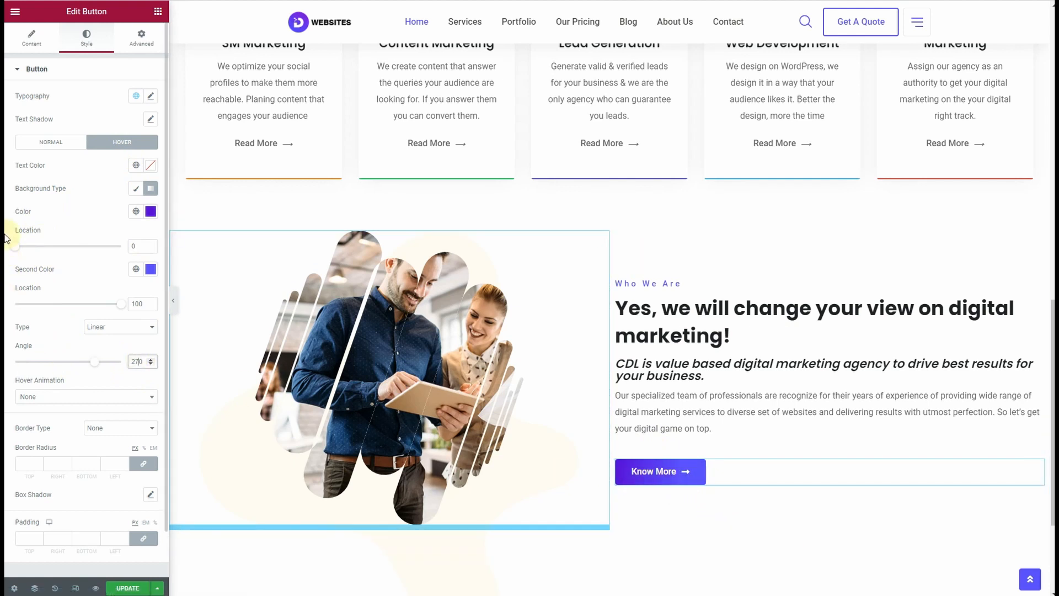
# - Update the page to save the Know More button changes
pyautogui.click(31, 37)
pyautogui.scroll(-2, 778, 397)
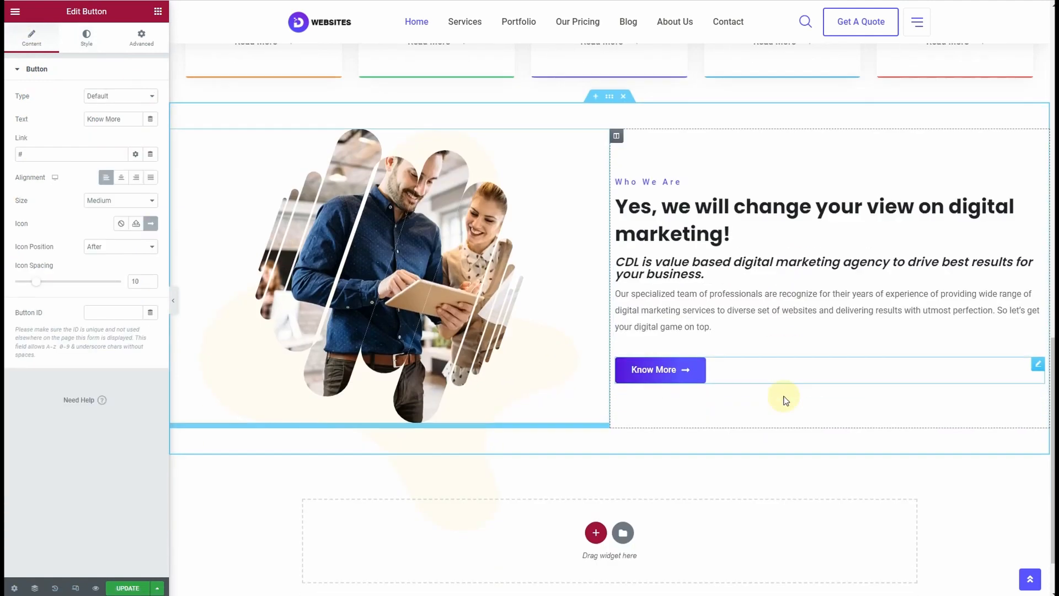
pyautogui.click(132, 588)
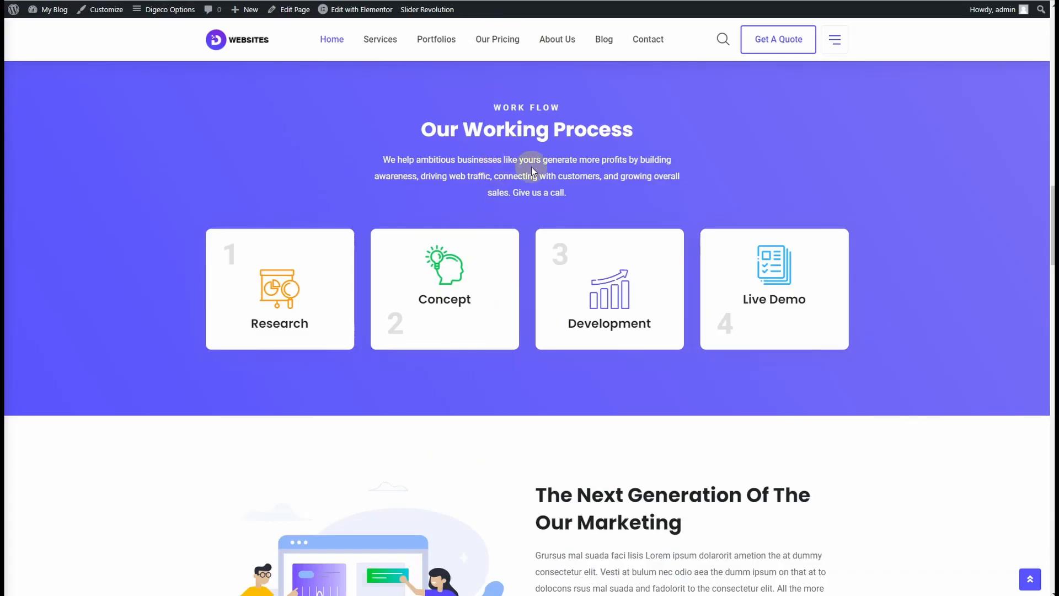
# - Check the reference page's "Our Working Process" section and add a single-column section below the Who We Are section
pyautogui.scroll(2, 532, 167)
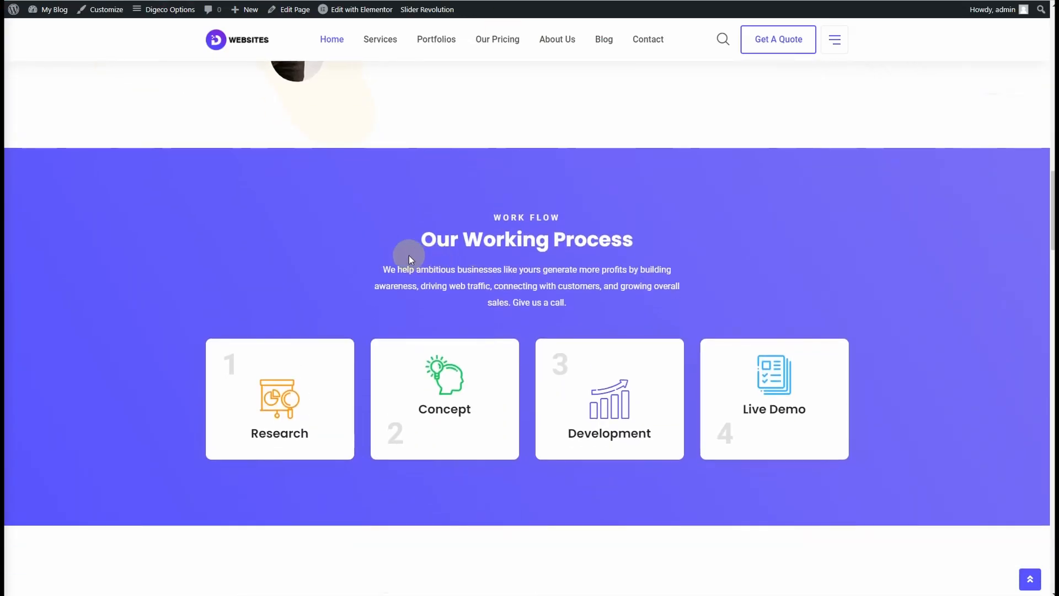
pyautogui.moveTo(408, 239); pyautogui.dragTo(670, 237)
pyautogui.click(407, 246)
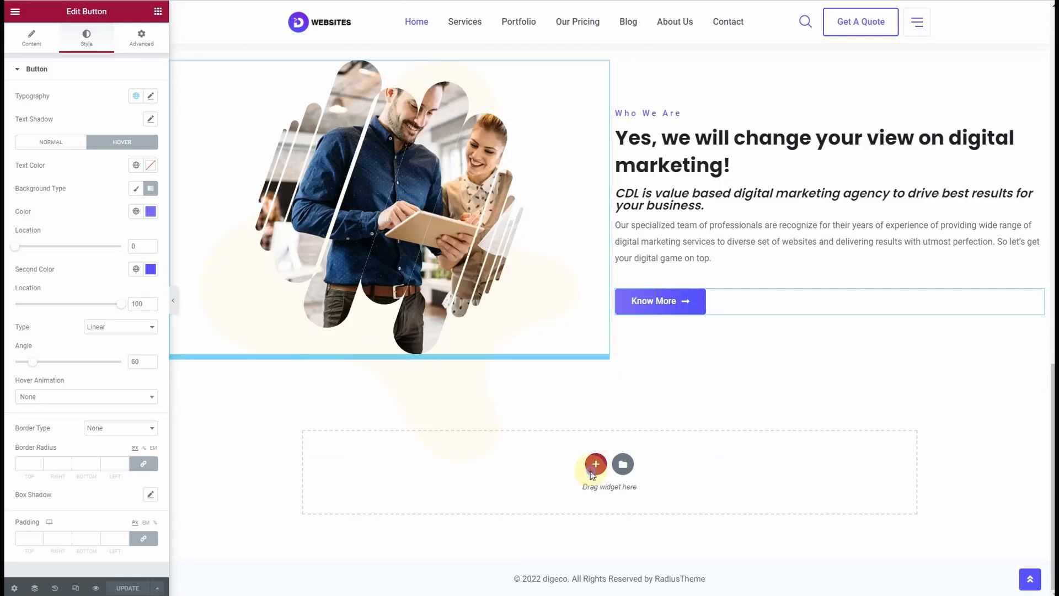
pyautogui.click(596, 463)
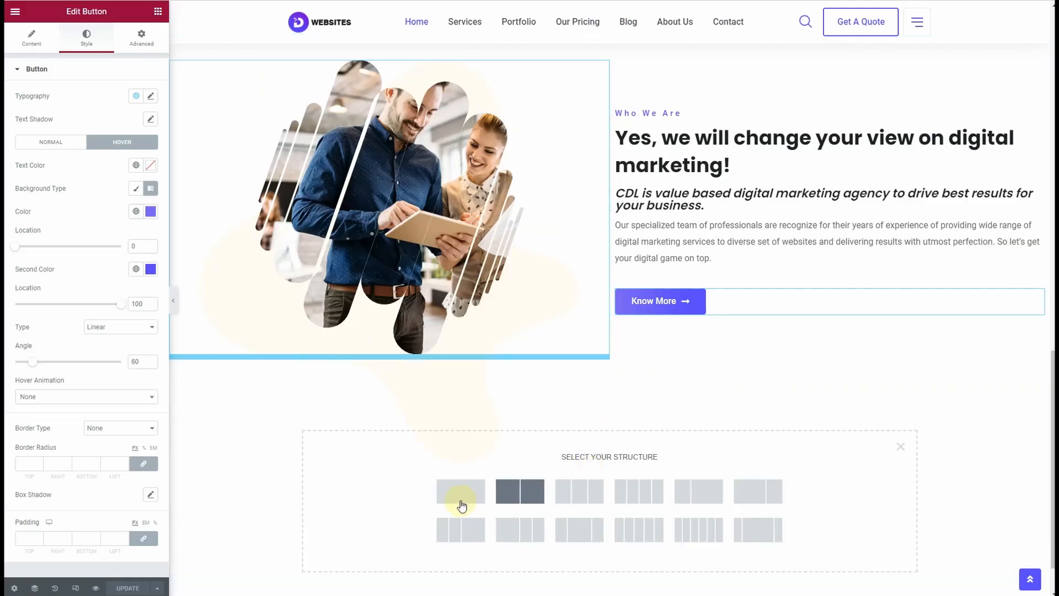
pyautogui.click(452, 503)
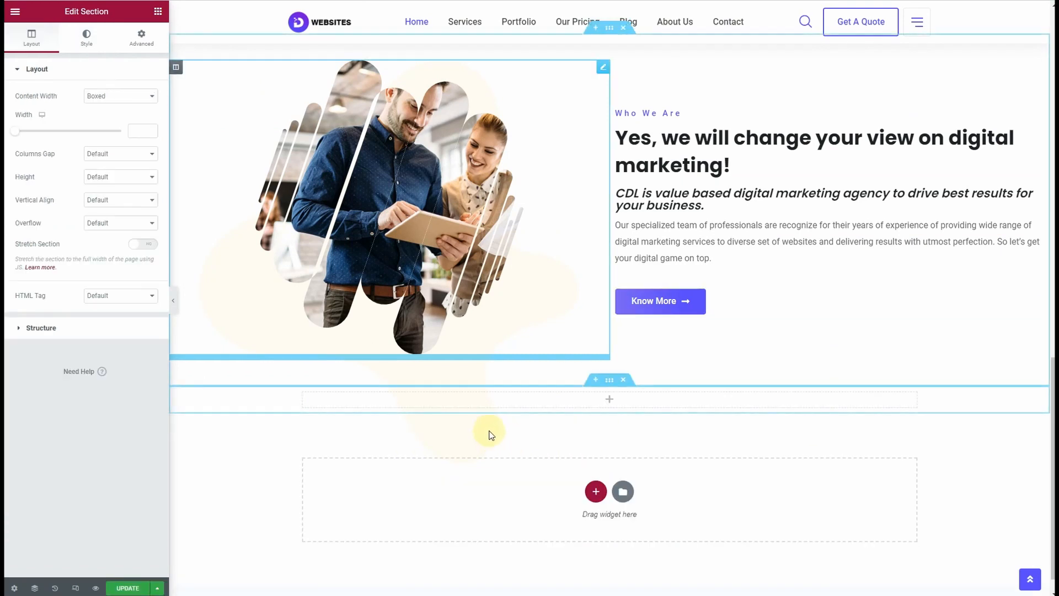
# - Unlink the new section's padding values and set its top and bottom padding to 4%
pyautogui.click(141, 37)
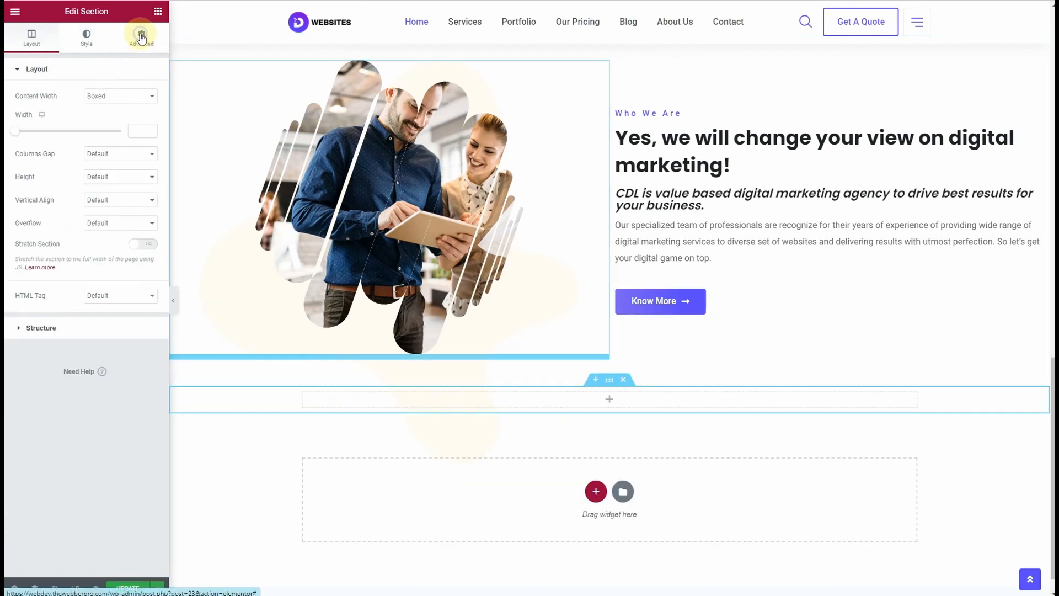
pyautogui.click(144, 153)
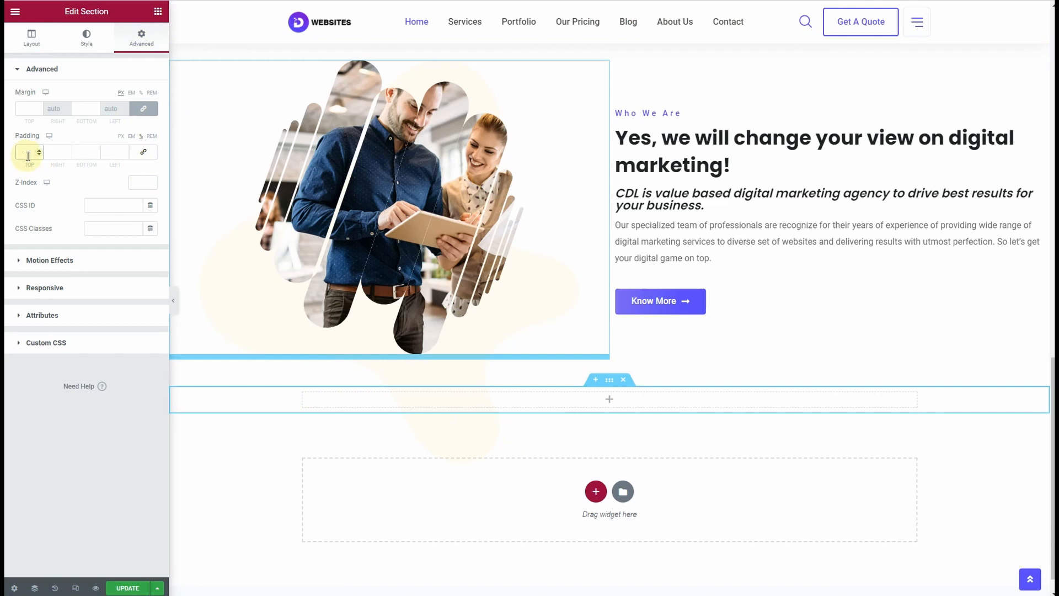
pyautogui.click(28, 154)
pyautogui.write('3')
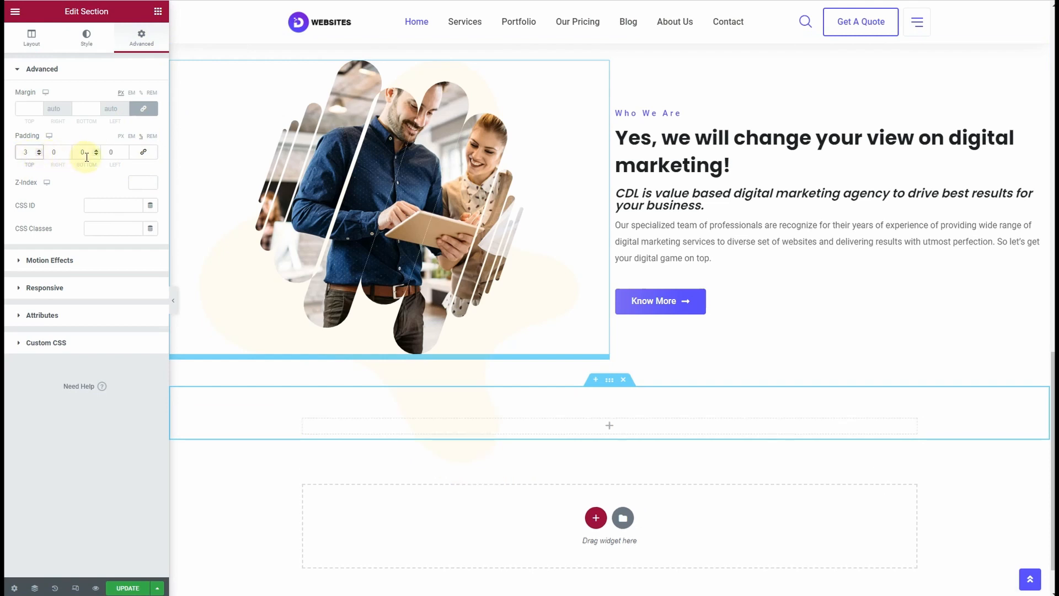
pyautogui.click(39, 151)
pyautogui.click(84, 152)
pyautogui.write('4')
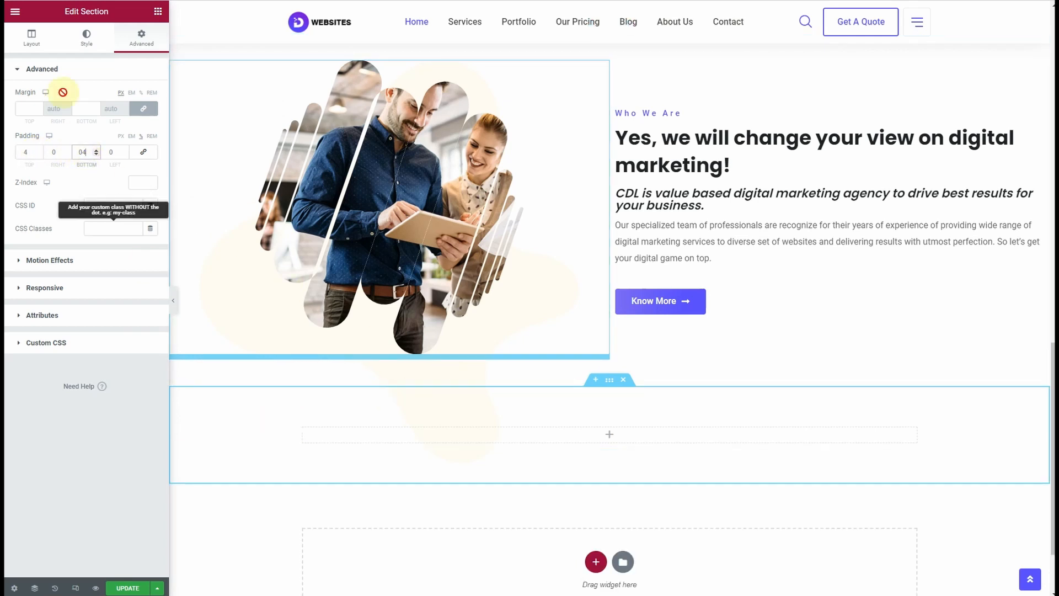
# - Set the new section's background type to Gradient
pyautogui.click(28, 39)
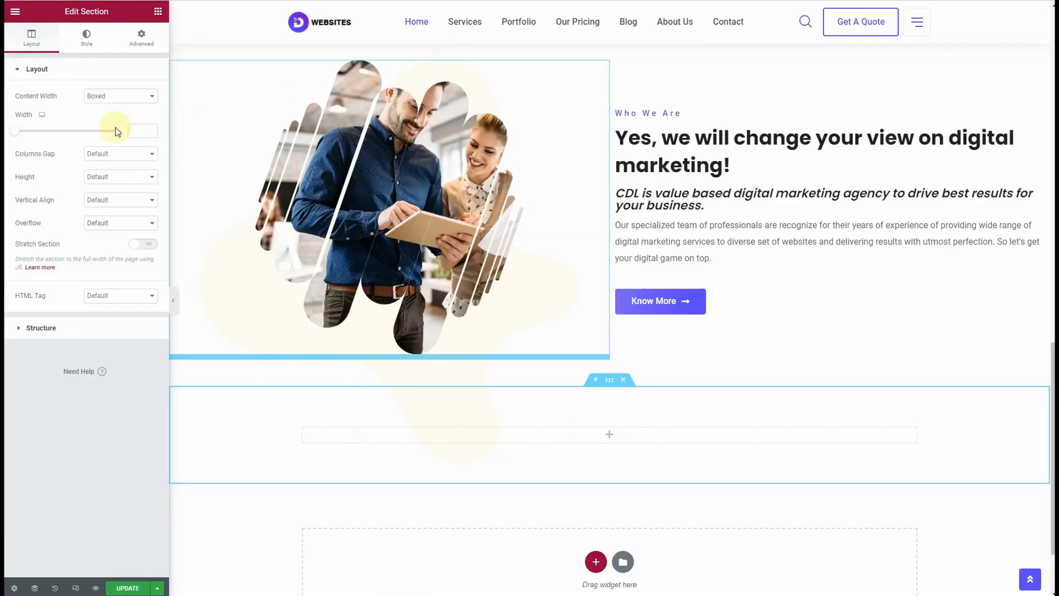
pyautogui.click(99, 45)
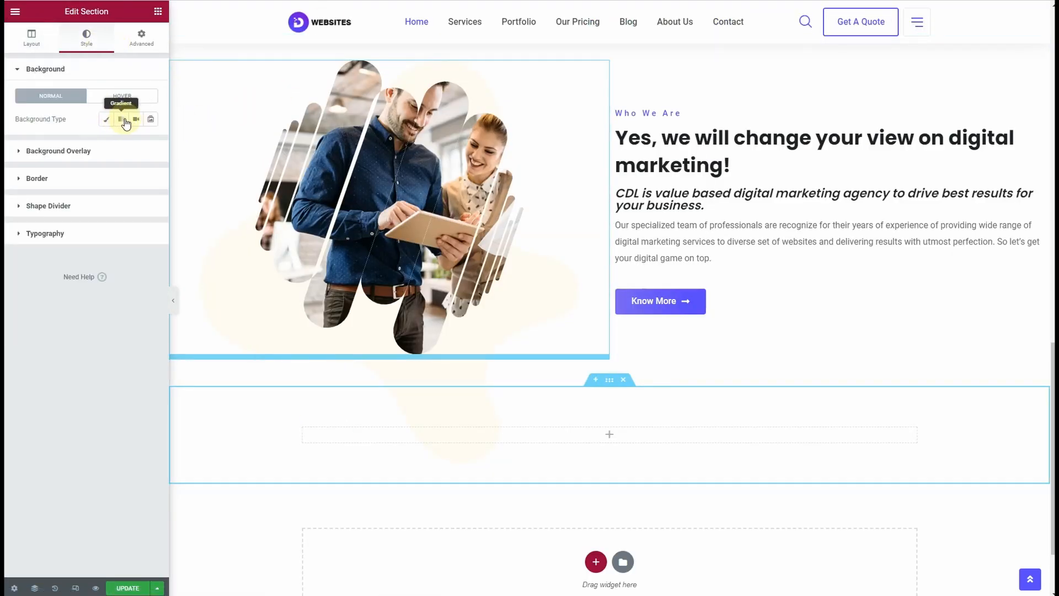
pyautogui.click(125, 122)
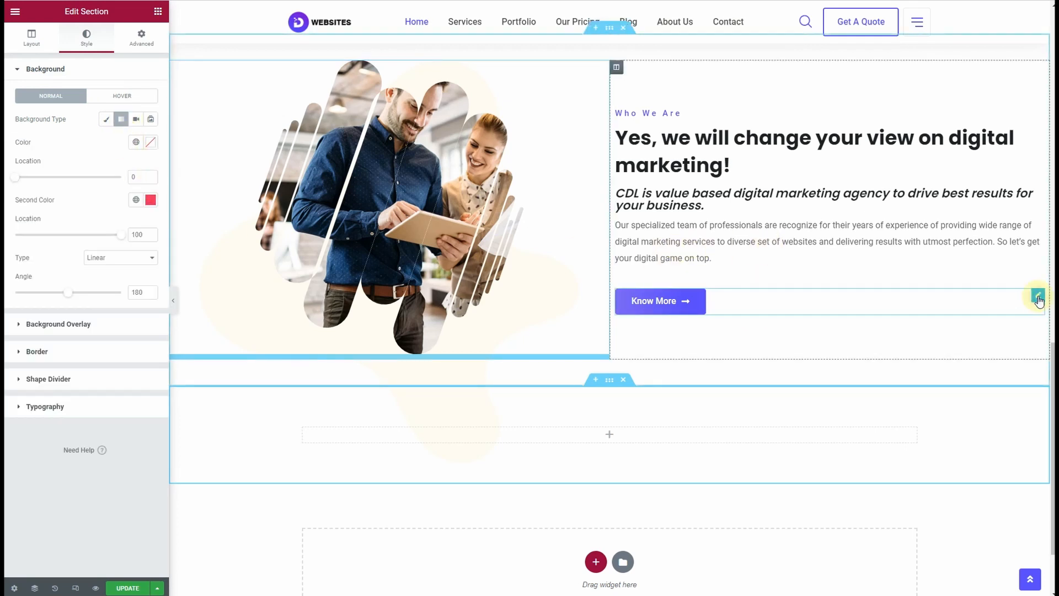
# - Copy the Know More button's first gradient color, #5A49F8, and apply it as the new section's first background gradient color
pyautogui.click(1038, 298)
pyautogui.click(150, 212)
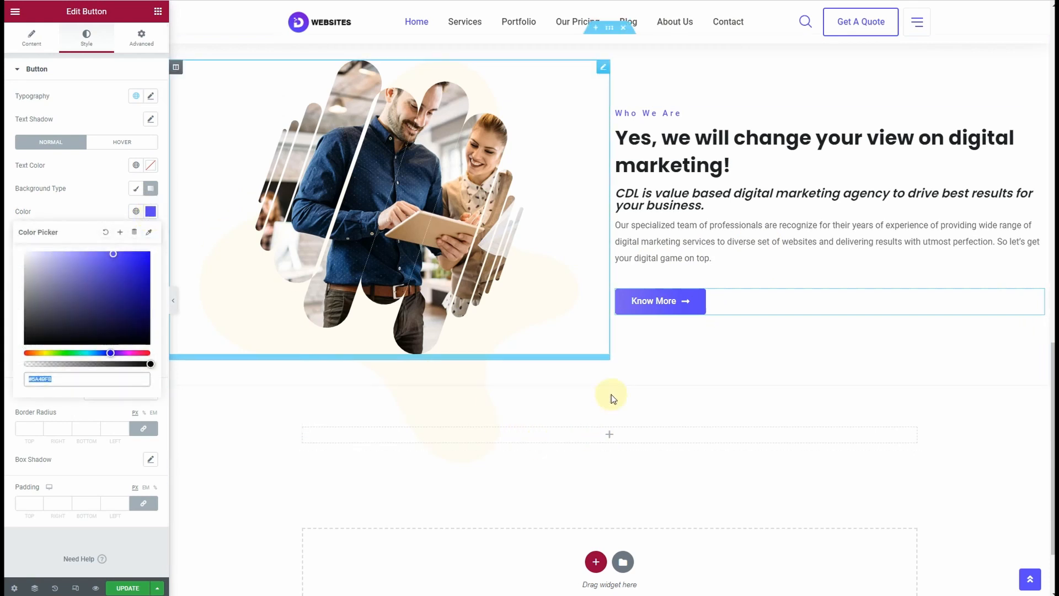
pyautogui.click(609, 412)
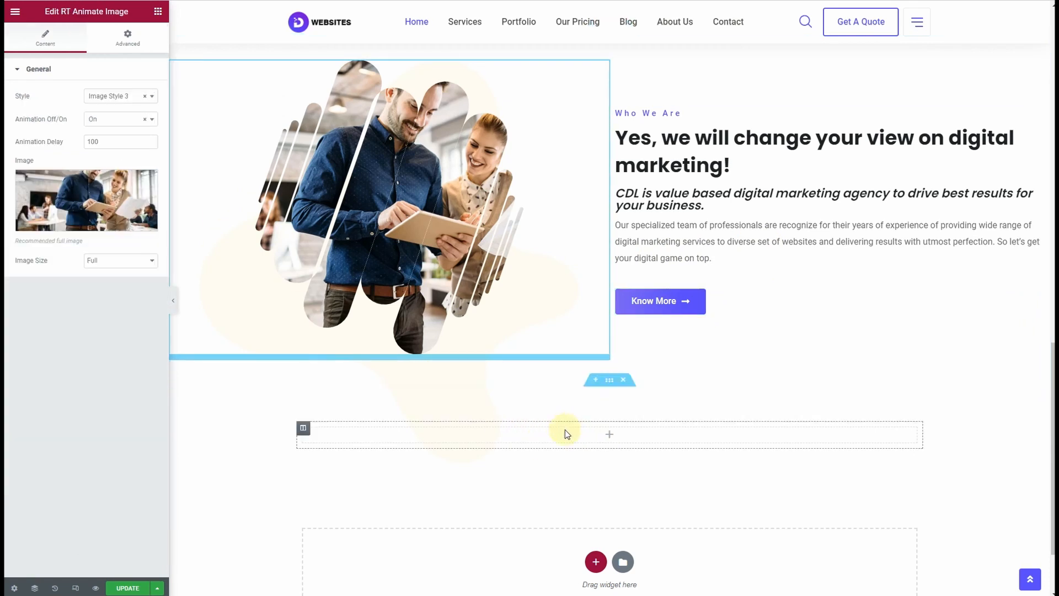
pyautogui.click(564, 432)
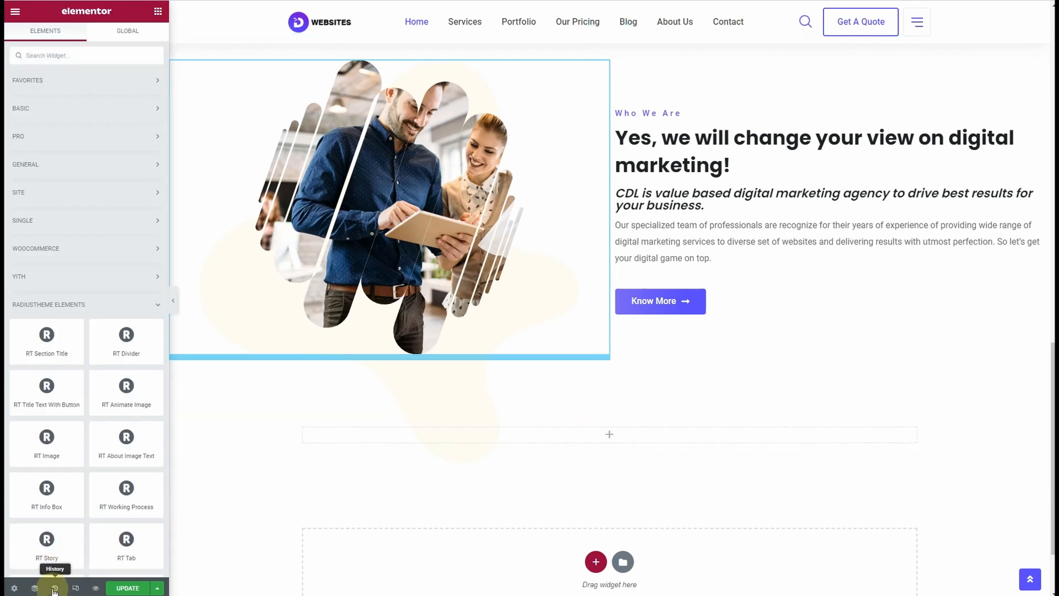
pyautogui.click(35, 588)
pyautogui.scroll(-3, 960, 331)
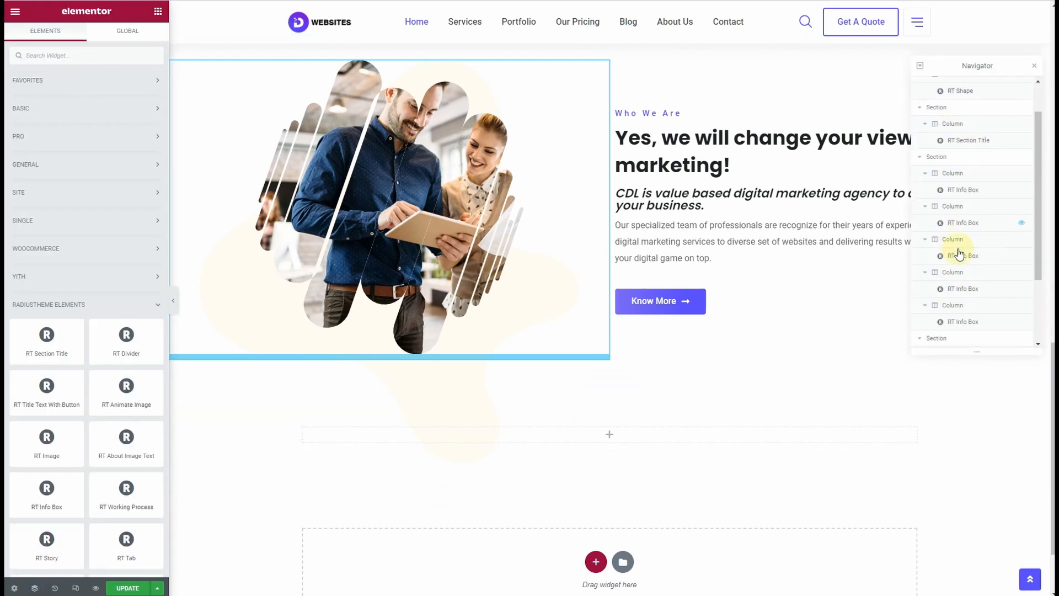
pyautogui.click(954, 344)
pyautogui.click(150, 143)
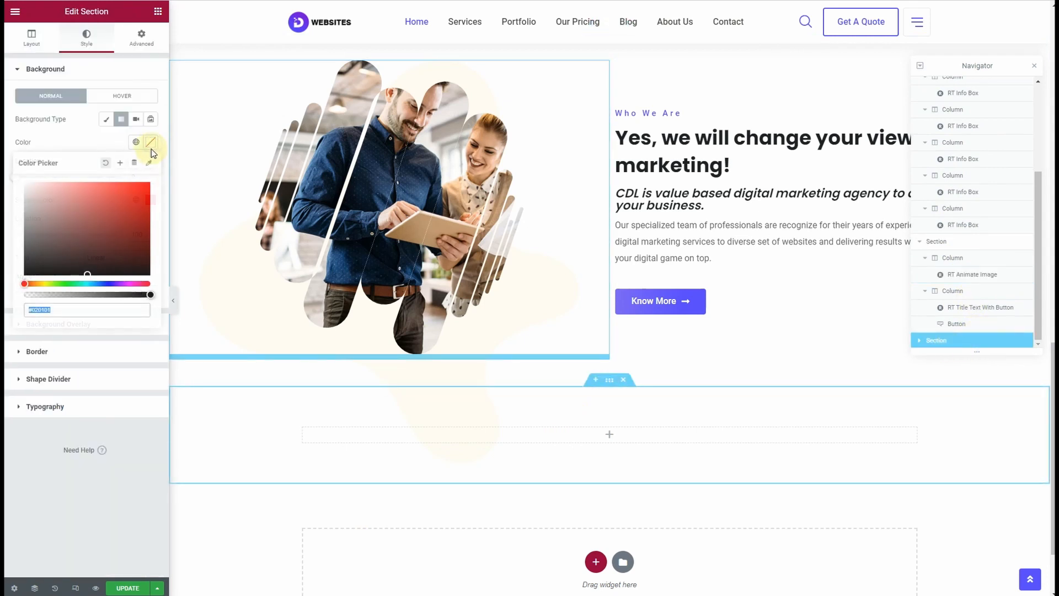
pyautogui.hotkey('ctrl', 'v')
pyautogui.click(102, 139)
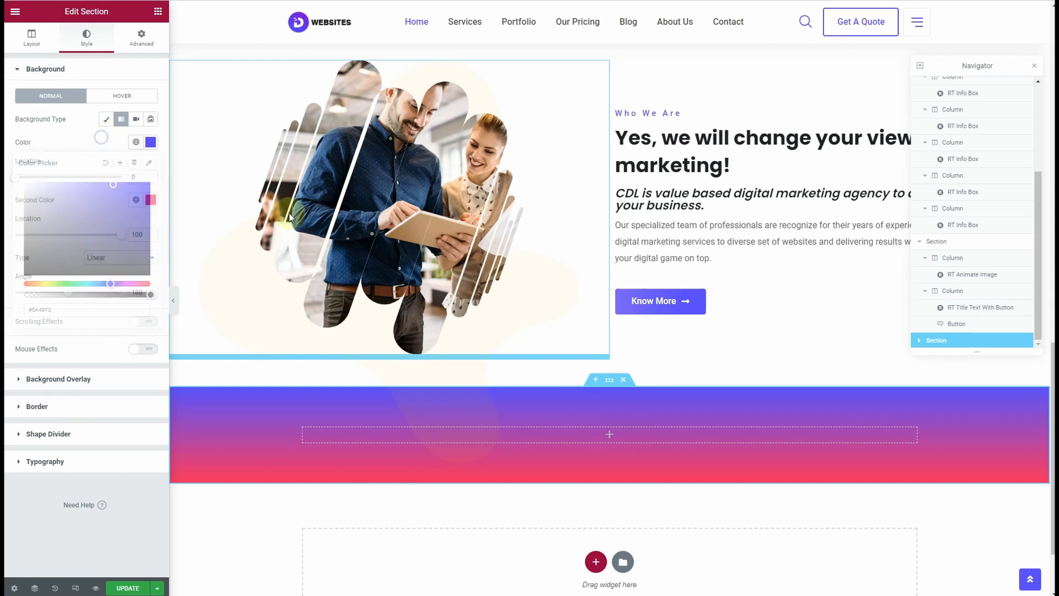
# - Copy the button's second gradient color, #7A64F2, and apply it as the new section's second background gradient color
pyautogui.click(696, 304)
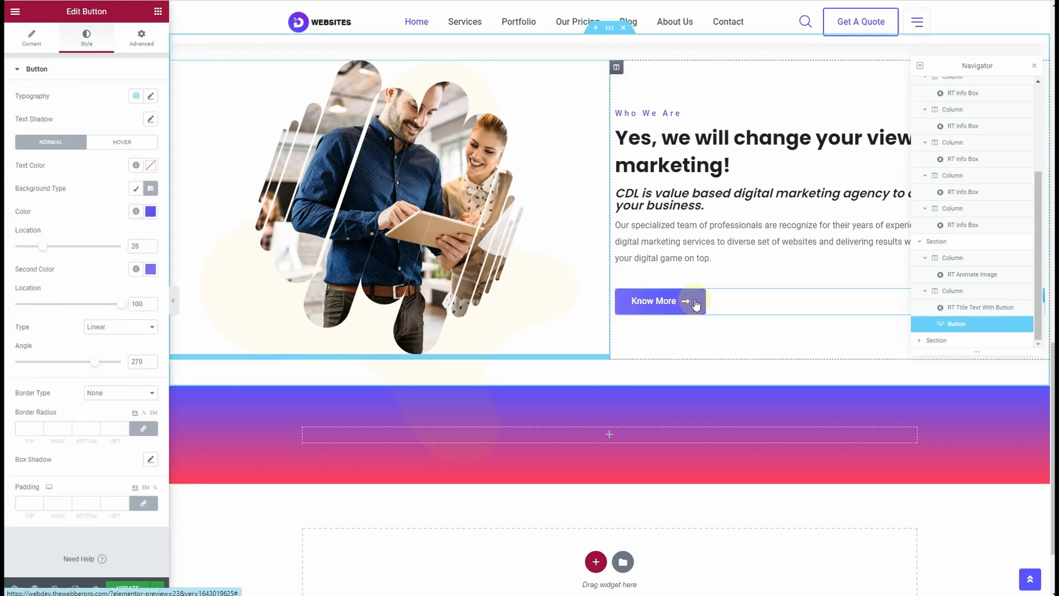
pyautogui.click(150, 269)
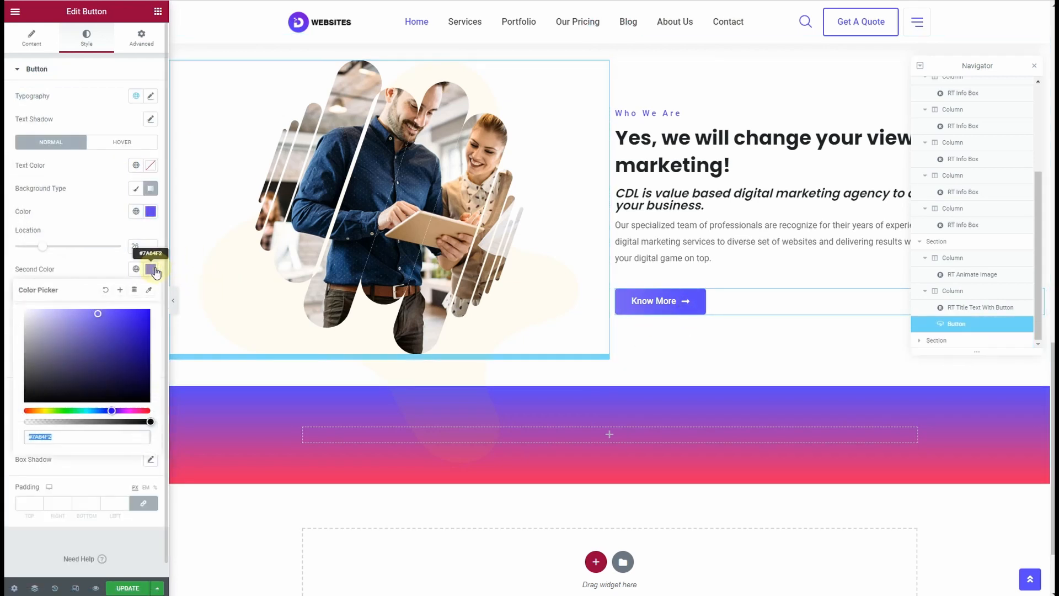
pyautogui.click(98, 263)
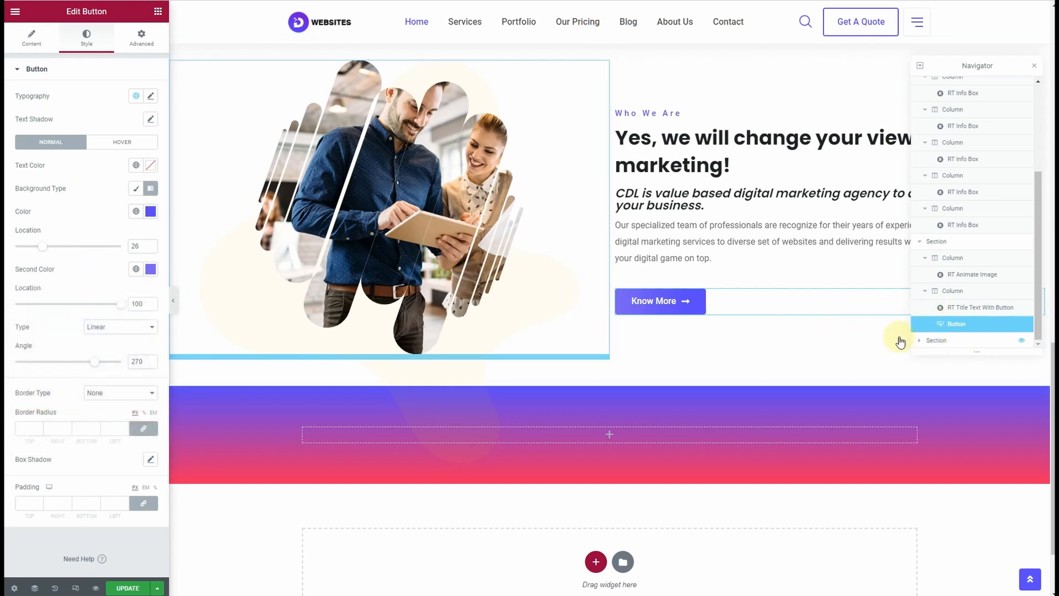
pyautogui.click(932, 340)
pyautogui.click(150, 200)
pyautogui.hotkey('ctrl', 'v')
pyautogui.click(8, 248)
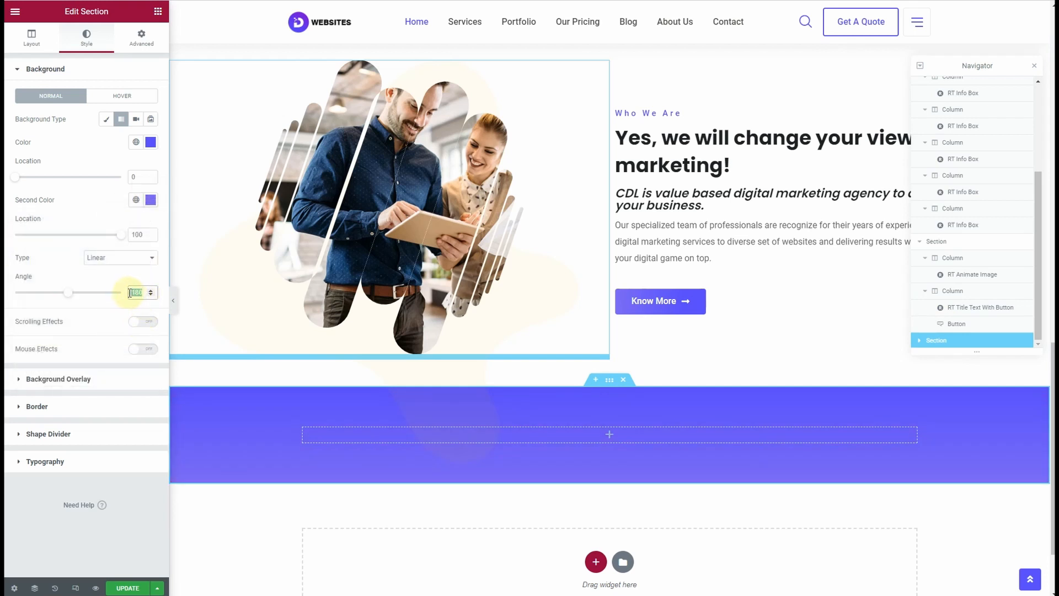
# - Set the new section's background gradient angle to 60
pyautogui.click(140, 293)
pyautogui.write('60')
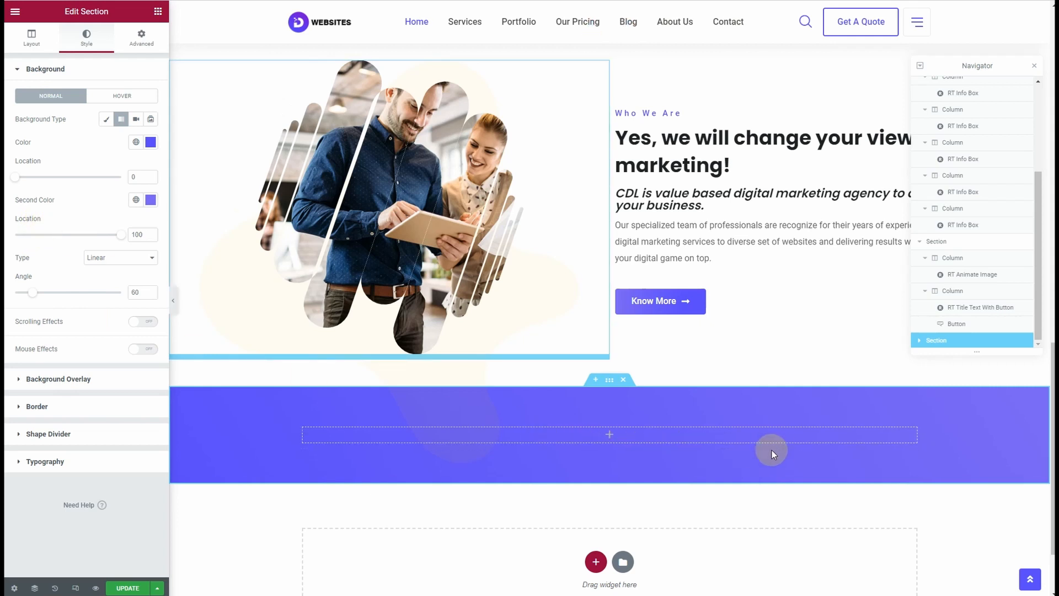
pyautogui.scroll(-2, 772, 469)
pyautogui.scroll(1, 703, 430)
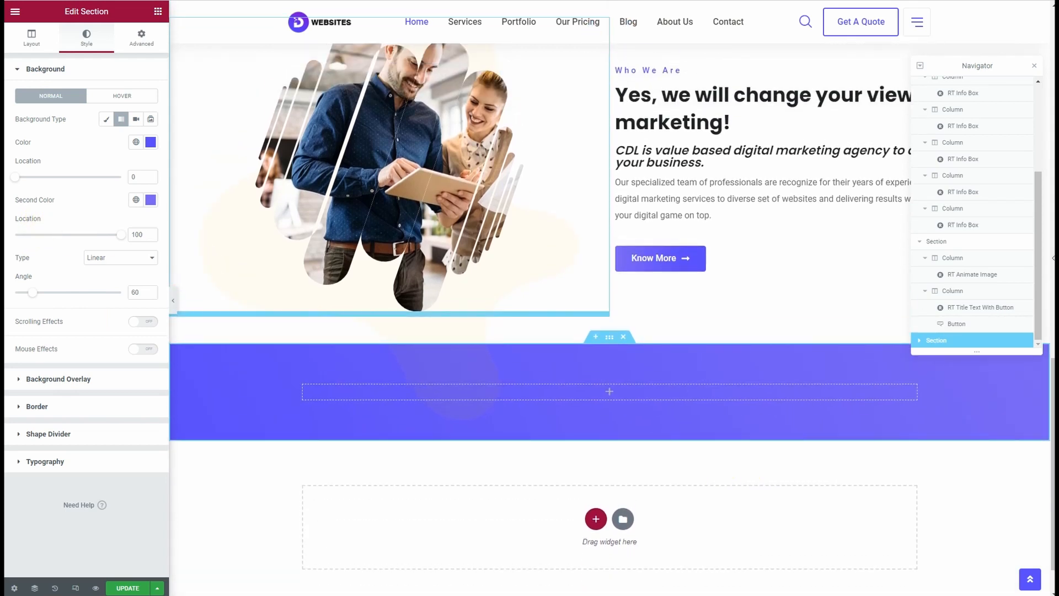
# - Add an RT Section Title widget to the gradient section and set its title style to Title Style 2
pyautogui.click(1036, 67)
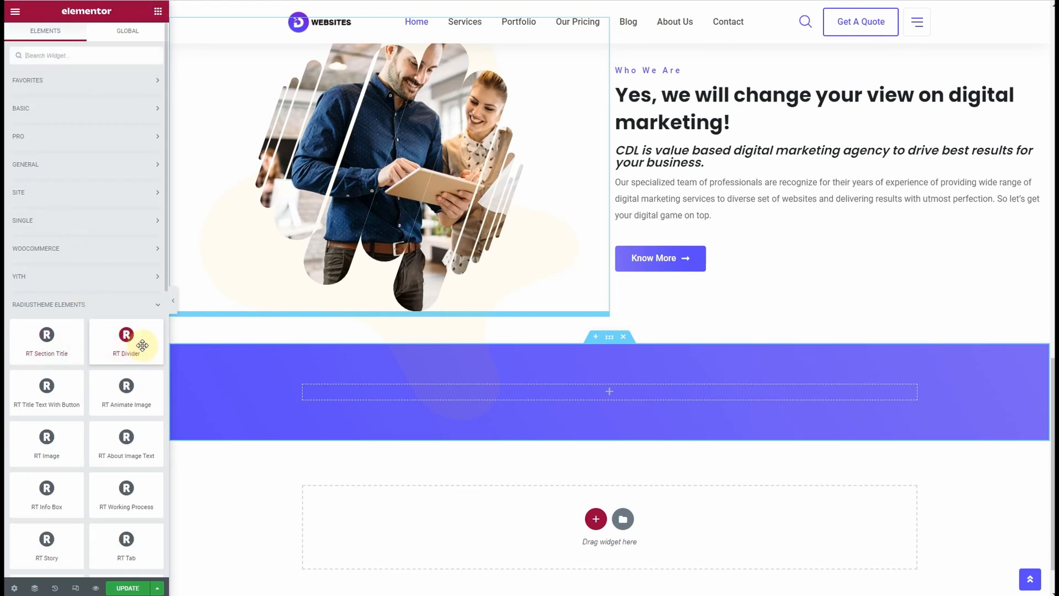
pyautogui.moveTo(44, 345); pyautogui.dragTo(615, 391)
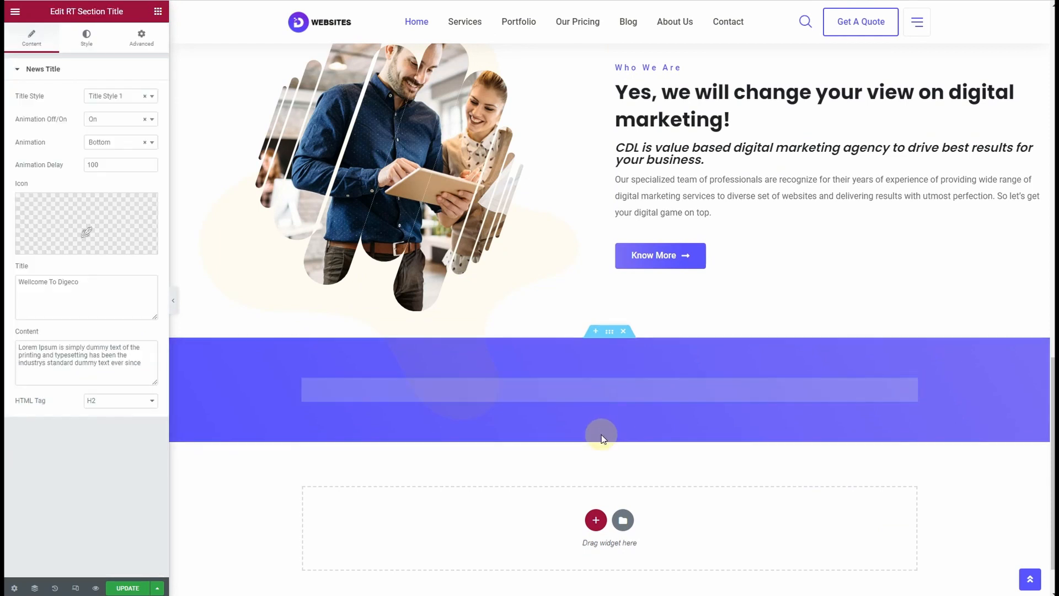
pyautogui.click(115, 96)
pyautogui.click(120, 142)
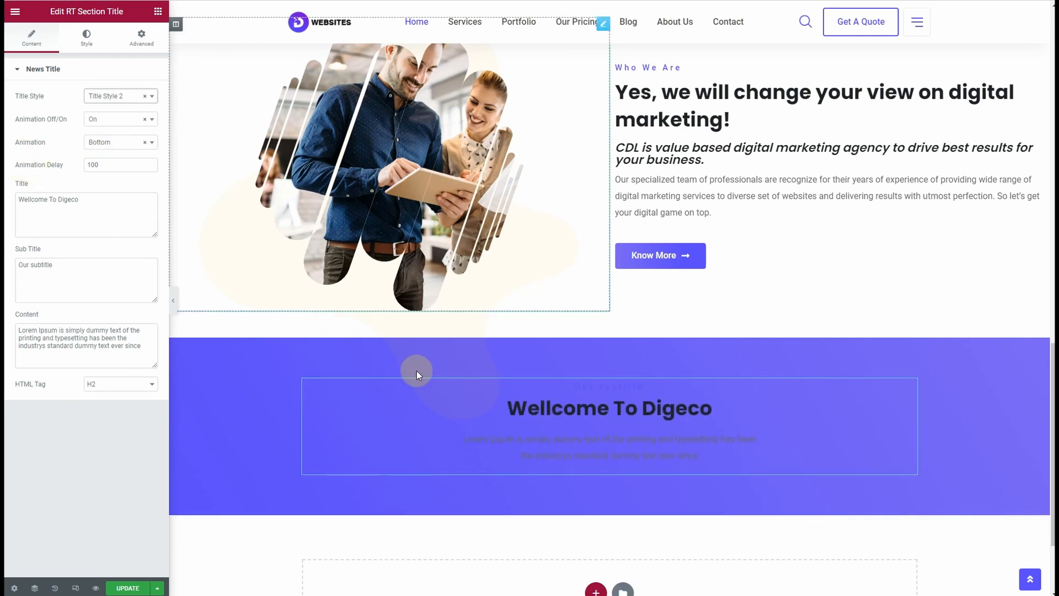
# - Set the section title widget's title, subtitle and sub text colors to white, #FFFFFF
pyautogui.click(84, 43)
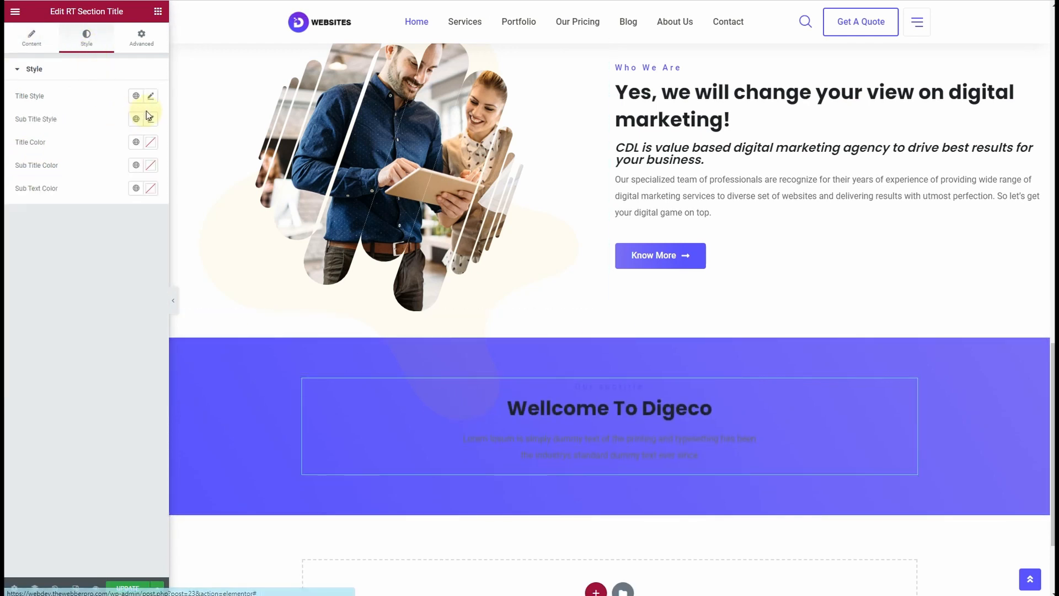
pyautogui.click(152, 143)
pyautogui.moveTo(88, 199); pyautogui.dragTo(7, 146)
pyautogui.click(7, 146)
pyautogui.click(151, 166)
pyautogui.moveTo(22, 213); pyautogui.dragTo(13, 208)
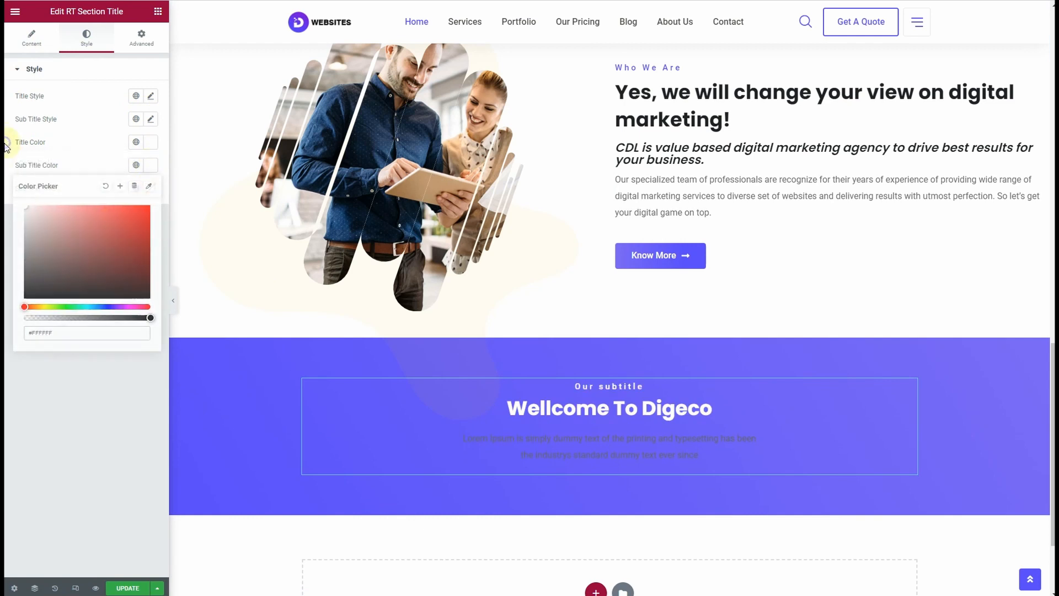
pyautogui.click(12, 208)
pyautogui.click(152, 190)
pyautogui.moveTo(66, 249); pyautogui.dragTo(7, 195)
pyautogui.click(7, 164)
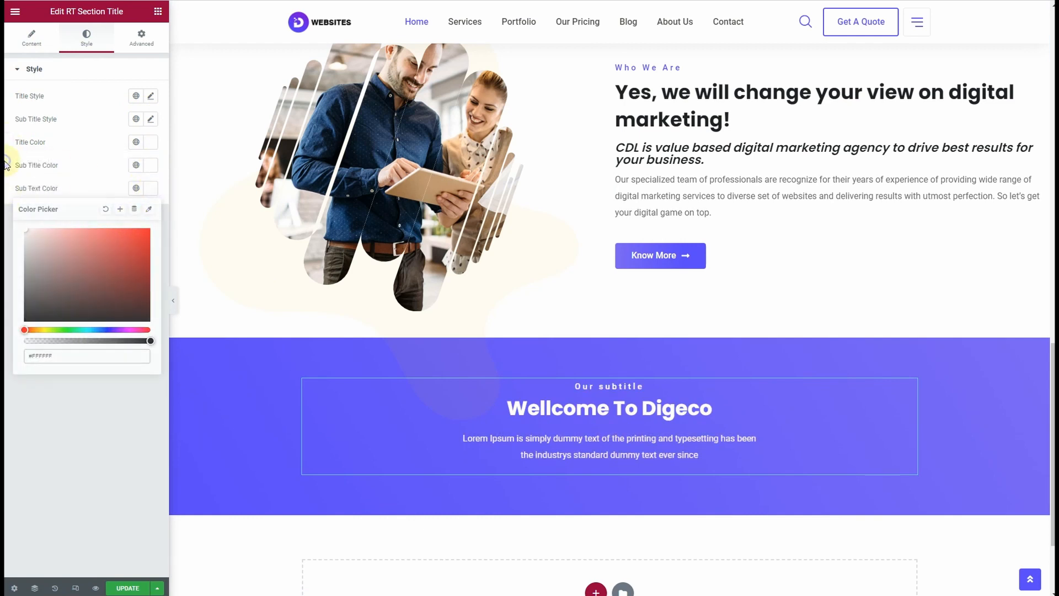
# - Copy the subtitle WORK FLOW from the reference page and use it as the section title widget's subtitle
pyautogui.click(12, 41)
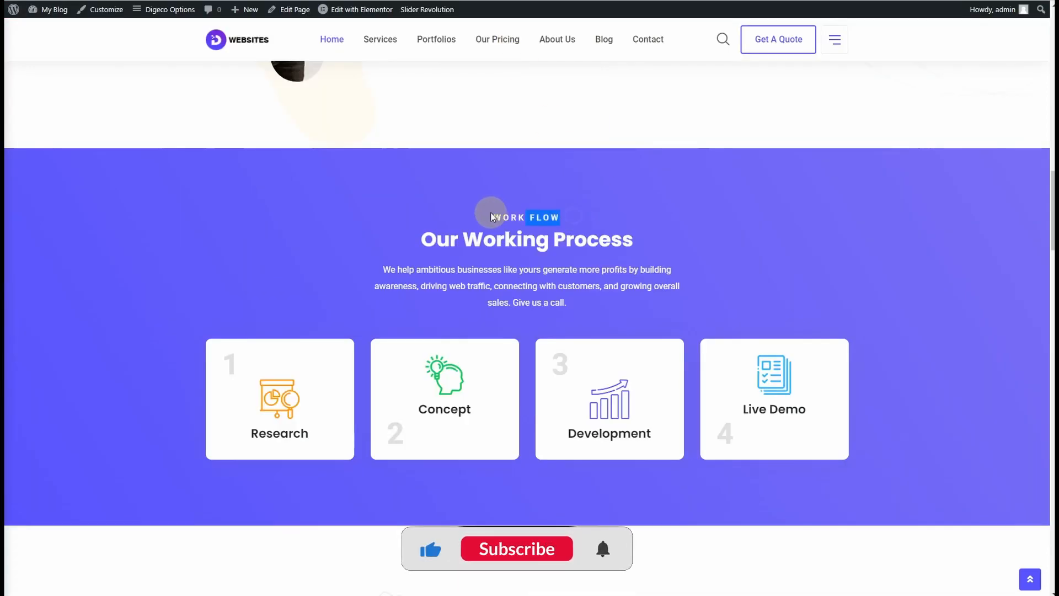
pyautogui.moveTo(493, 213); pyautogui.dragTo(491, 213)
pyautogui.rightClick(507, 214)
pyautogui.click(519, 223)
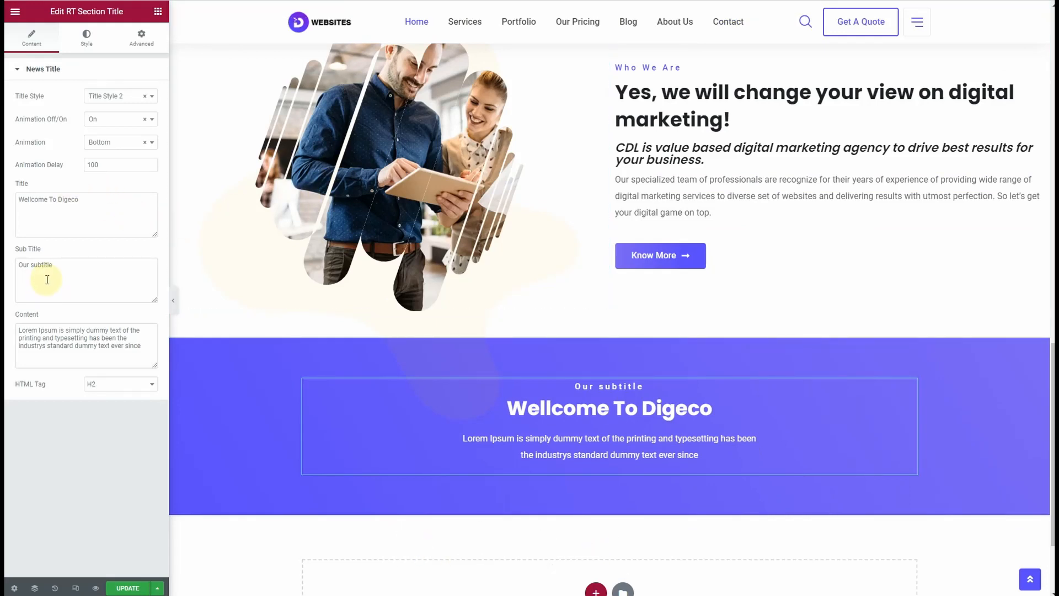
pyautogui.click(47, 279)
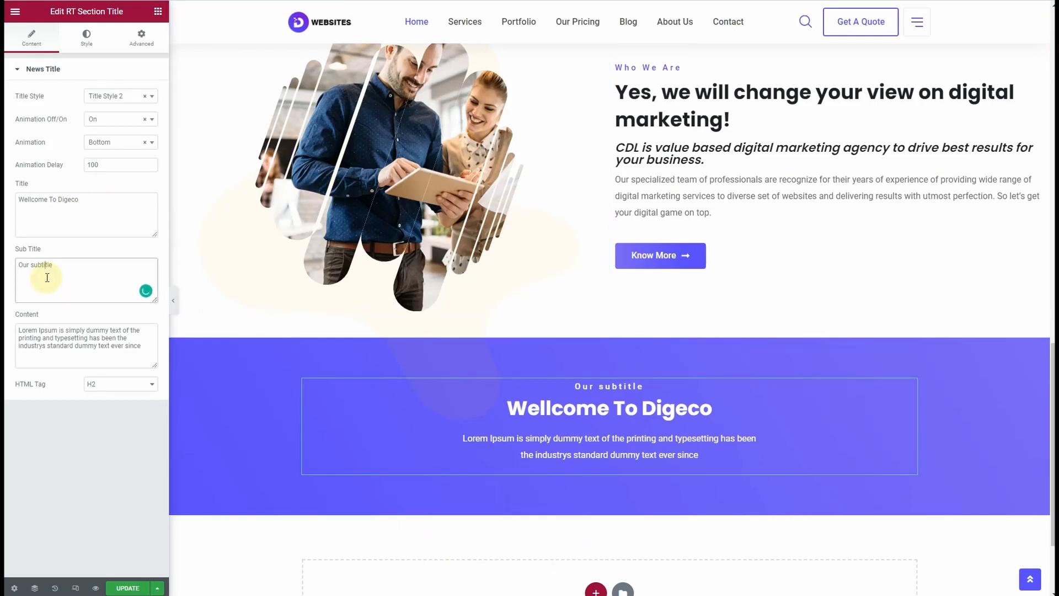
pyautogui.hotkey('ctrl', 'v')
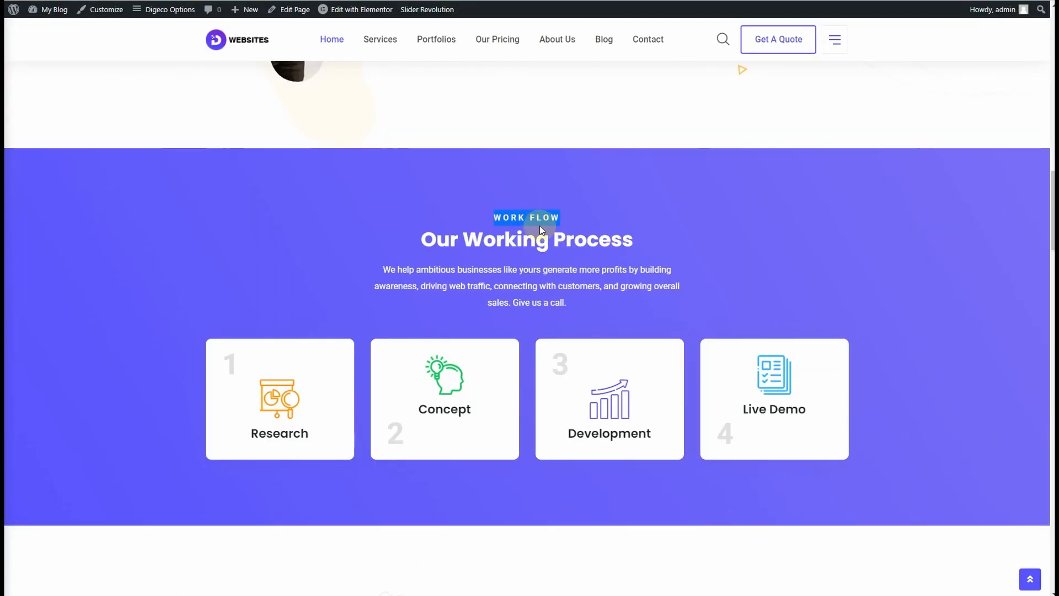
# - Replace the section title widget's title with "Our Working Process", copied from the reference page
pyautogui.moveTo(634, 248); pyautogui.dragTo(426, 239)
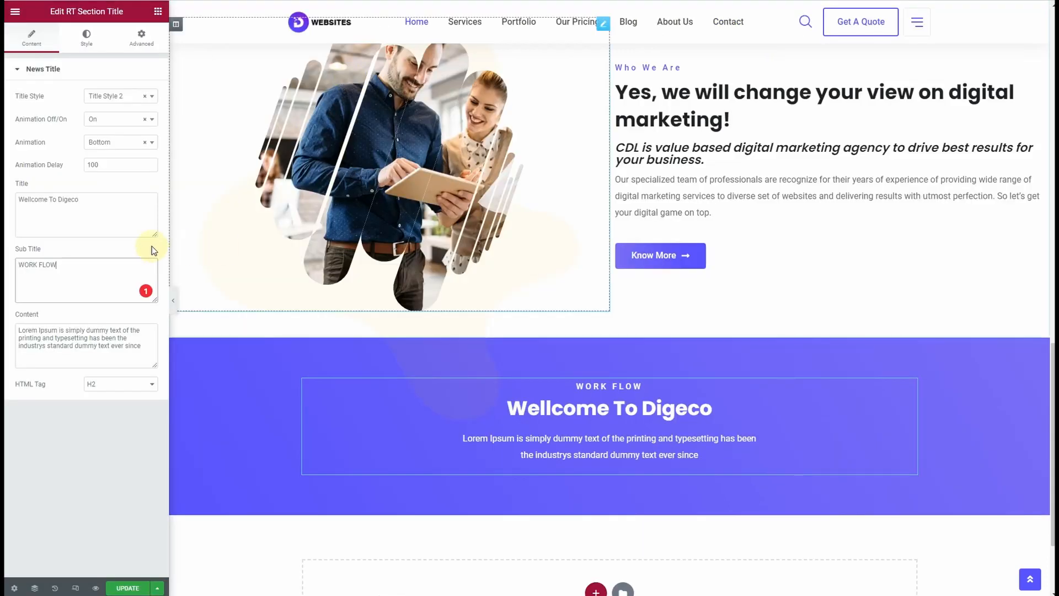
pyautogui.click(83, 227)
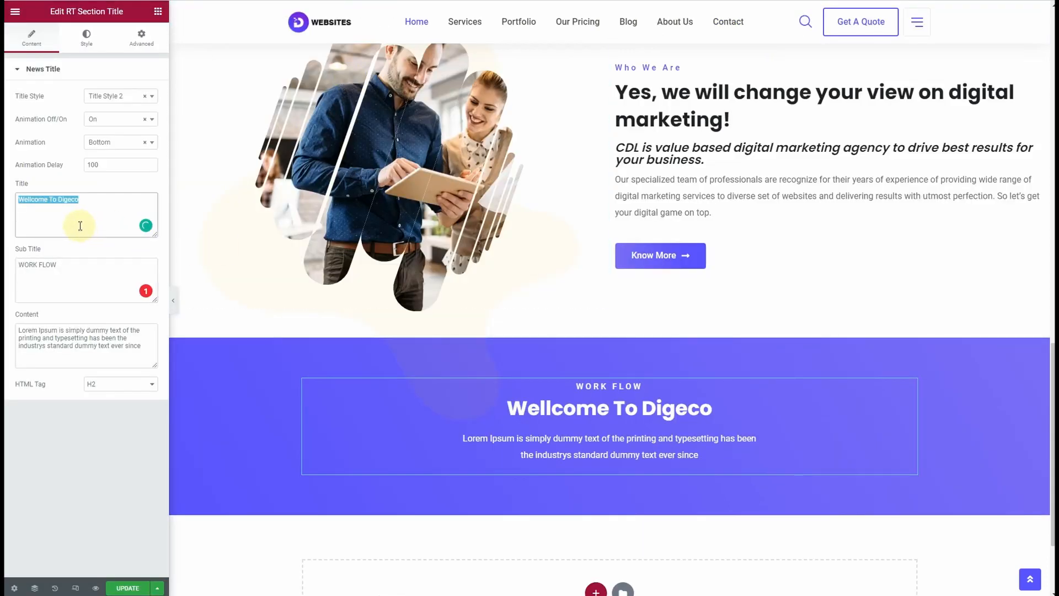
pyautogui.hotkey('ctrl', 'v')
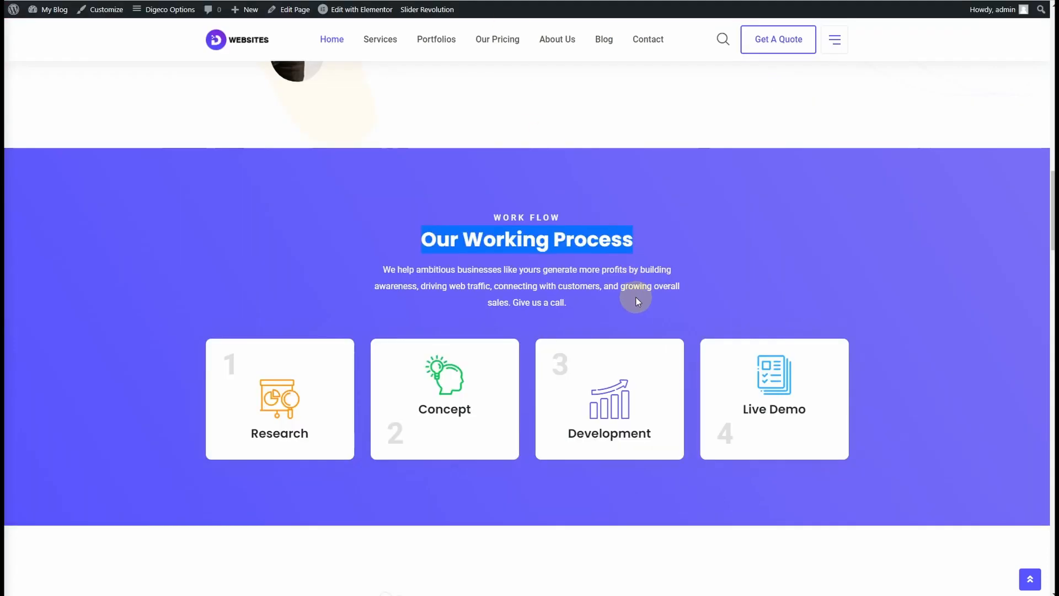
# - Replace the section title widget's content with the reference page's paragraph starting "We help ambitious businesses like yours"
pyautogui.click(425, 283)
pyautogui.moveTo(574, 306); pyautogui.dragTo(370, 253)
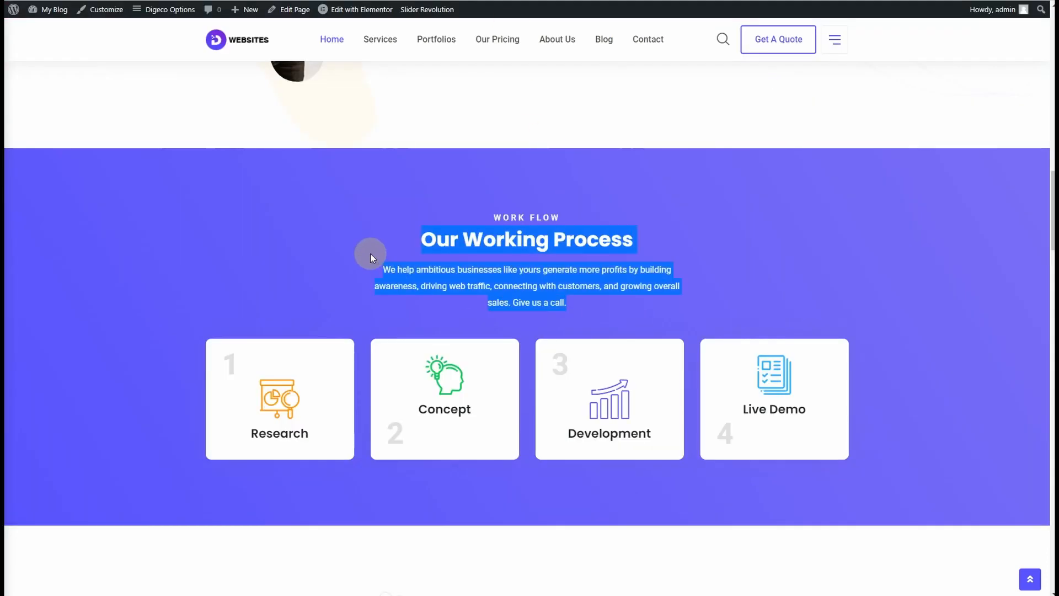
pyautogui.click(383, 280)
pyautogui.moveTo(572, 307); pyautogui.dragTo(384, 268)
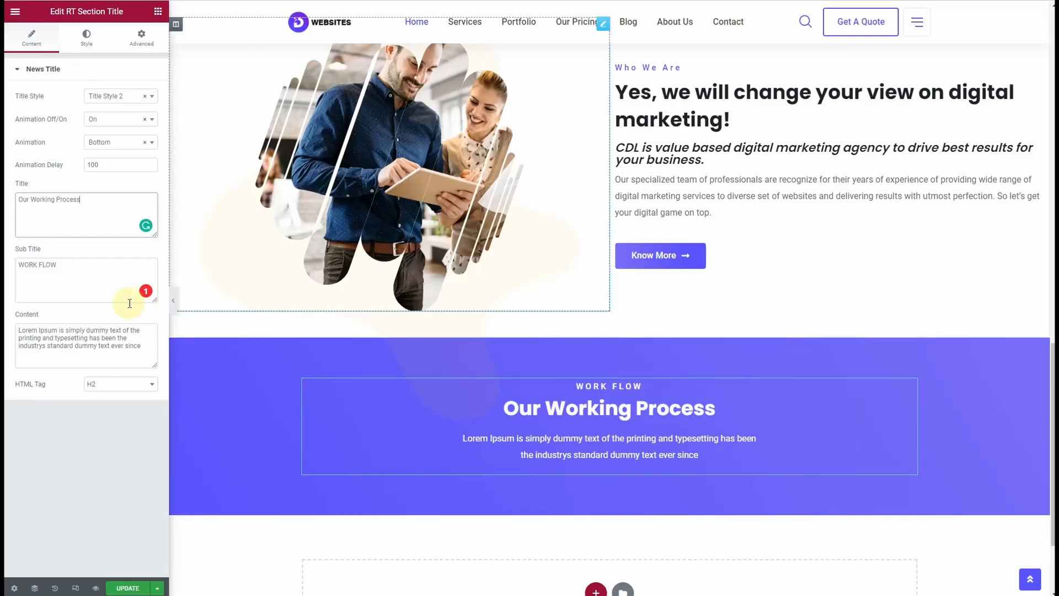
pyautogui.tripleClick(80, 359)
pyautogui.hotkey('ctrl', 'v')
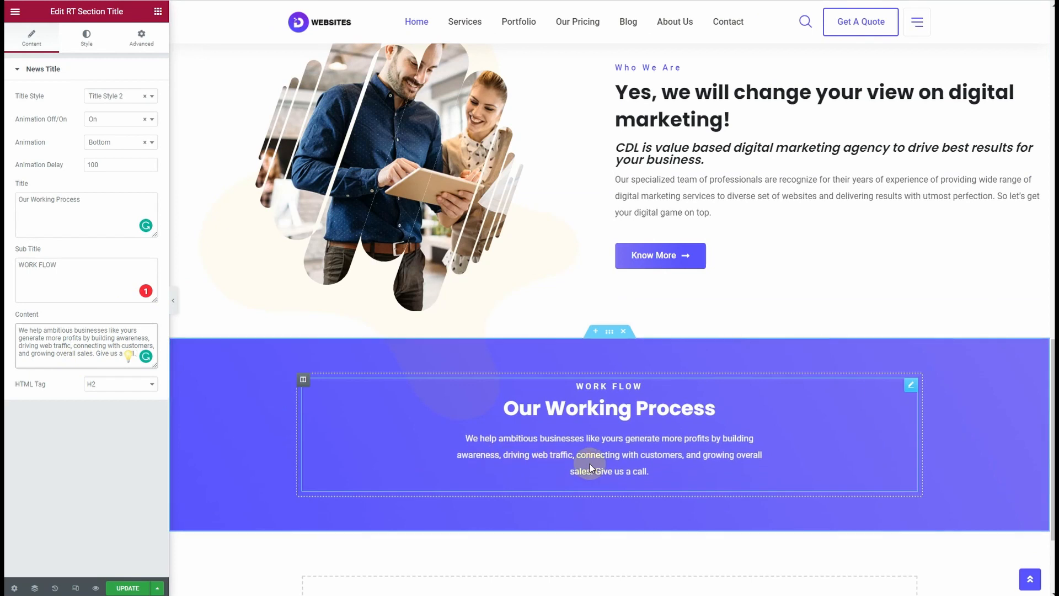
# - Add an inner section directly below the Our Working Process title widget
pyautogui.scroll(-1, 596, 444)
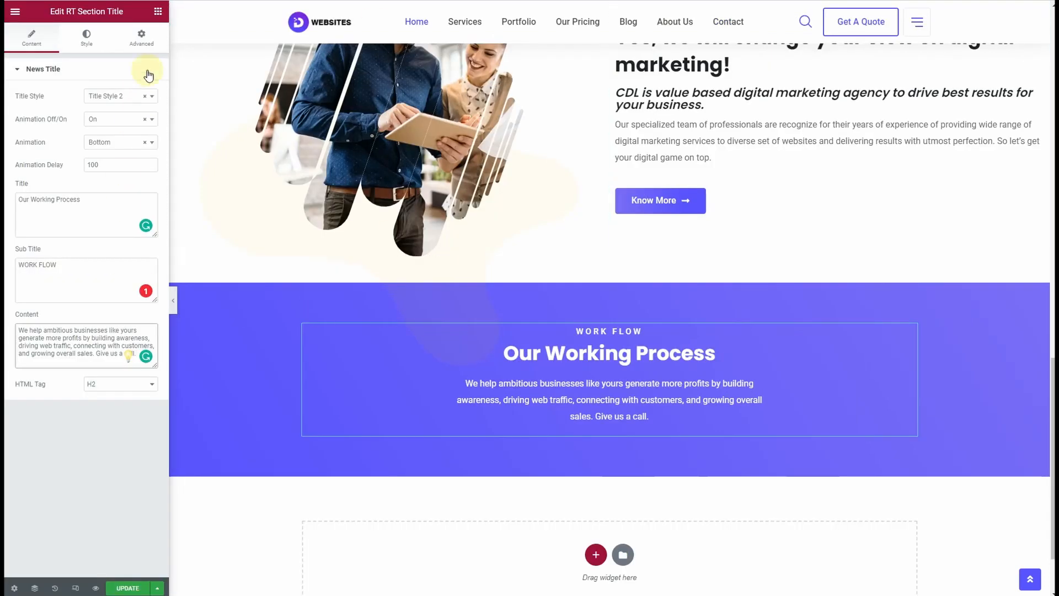
pyautogui.click(158, 11)
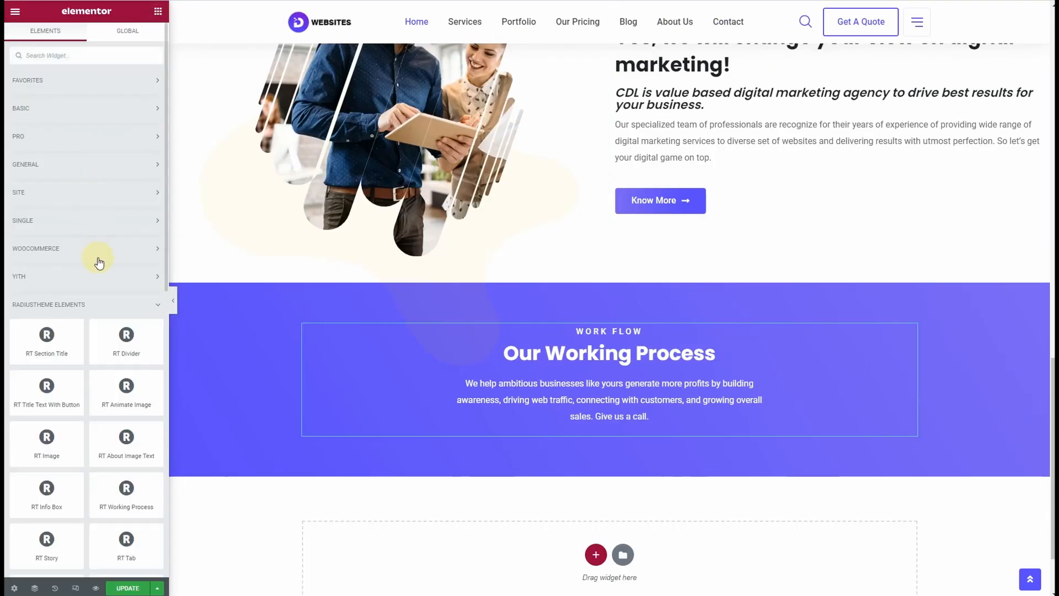
pyautogui.click(97, 108)
pyautogui.moveTo(46, 142); pyautogui.dragTo(558, 443)
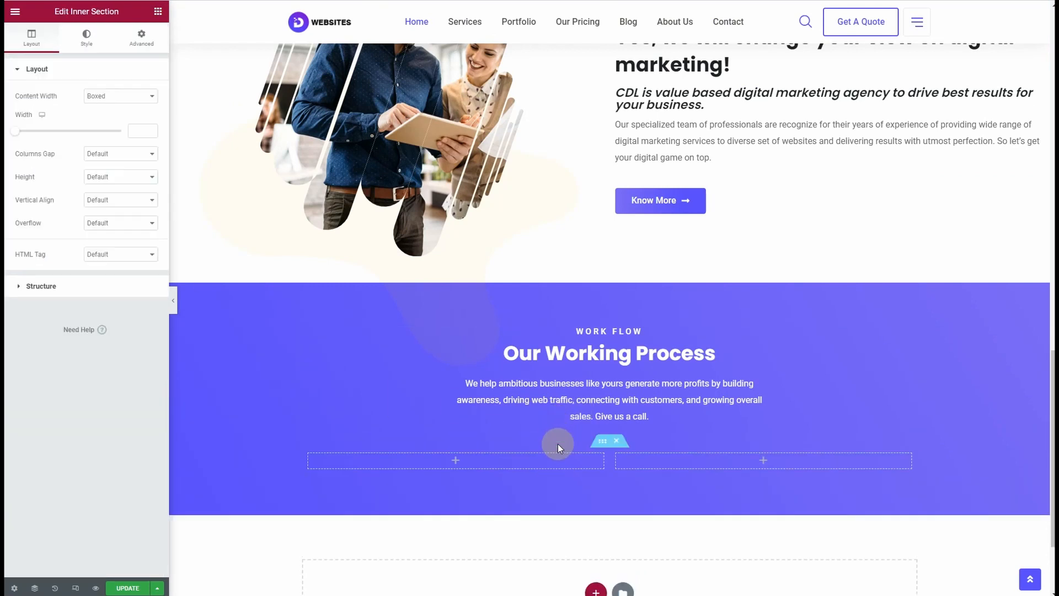
# - Duplicate the inner section's first column until the row has four columns
pyautogui.rightClick(331, 469)
pyautogui.click(321, 469)
pyautogui.rightClick(309, 458)
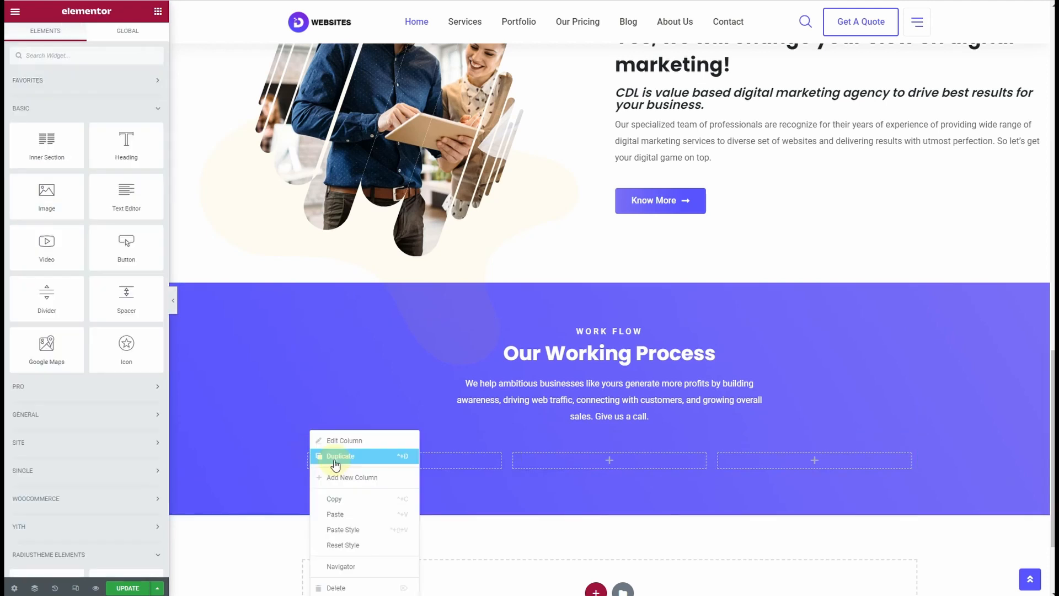
pyautogui.click(338, 457)
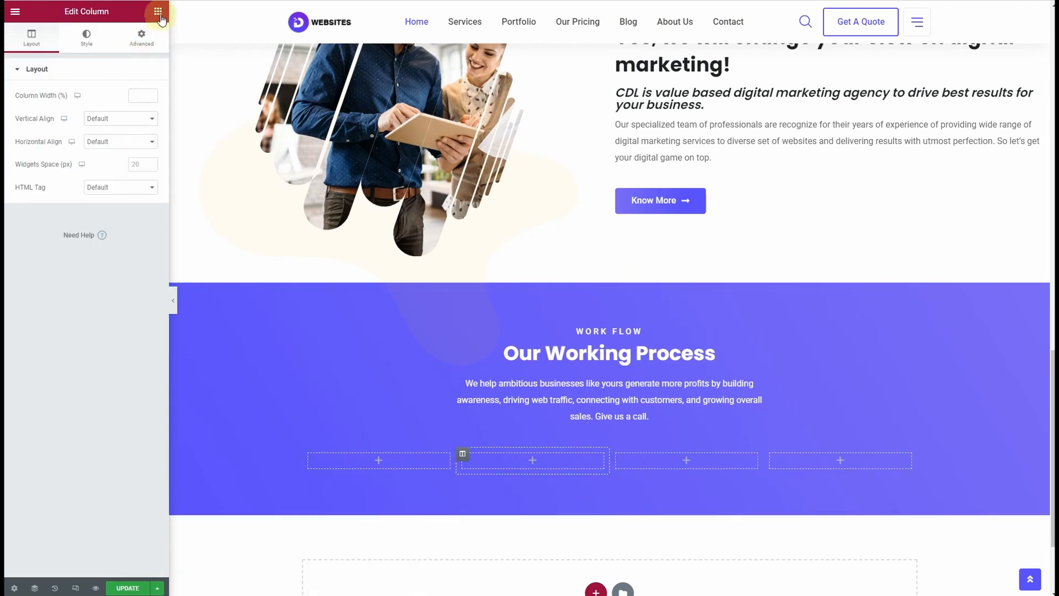
# - Find the RT Working Process widget and place it in the inner section's first column
pyautogui.click(37, 113)
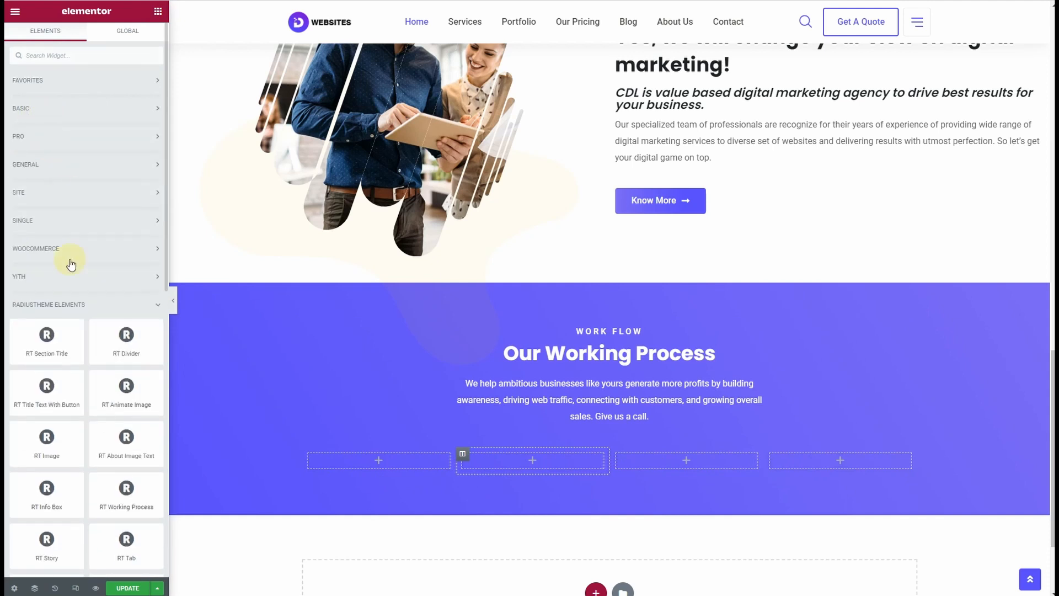
pyautogui.click(53, 50)
pyautogui.write('prod')
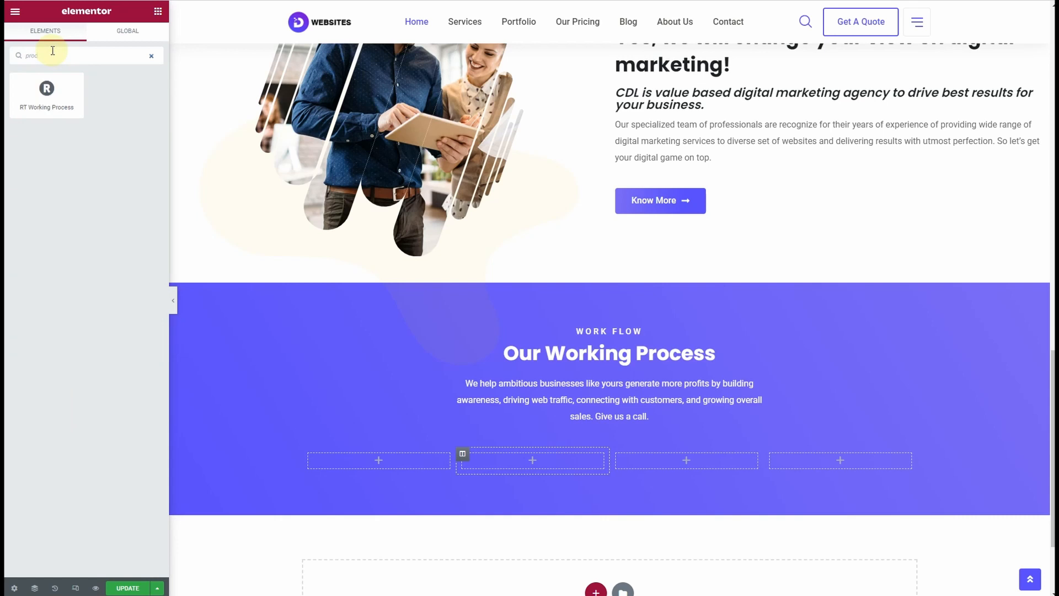
pyautogui.moveTo(54, 97); pyautogui.dragTo(398, 464)
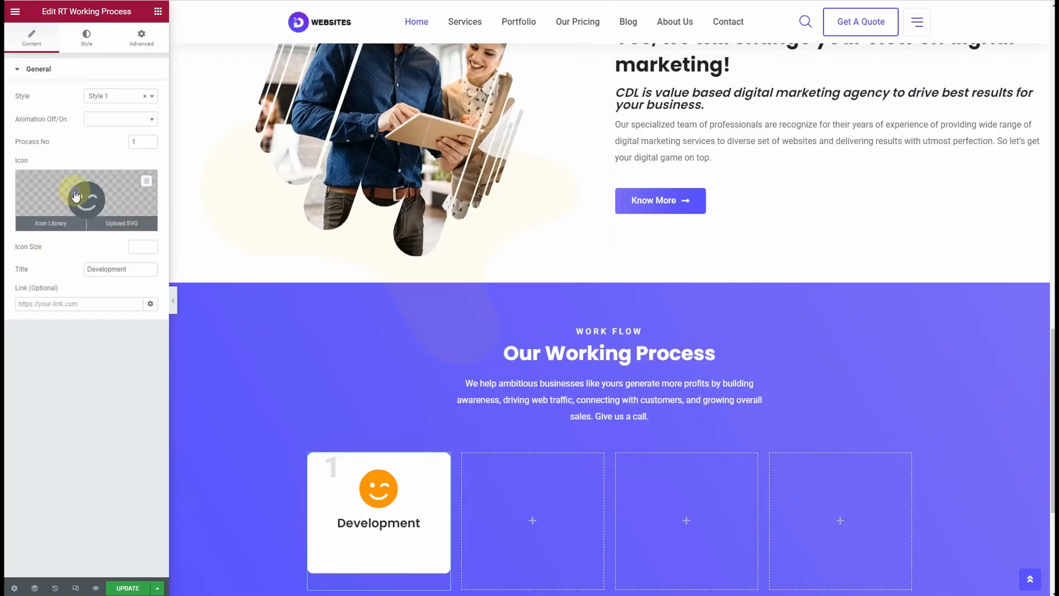
# - Give the first process box the chart-board with magnifier icon and the title Research, copied from the reference page
pyautogui.click(75, 196)
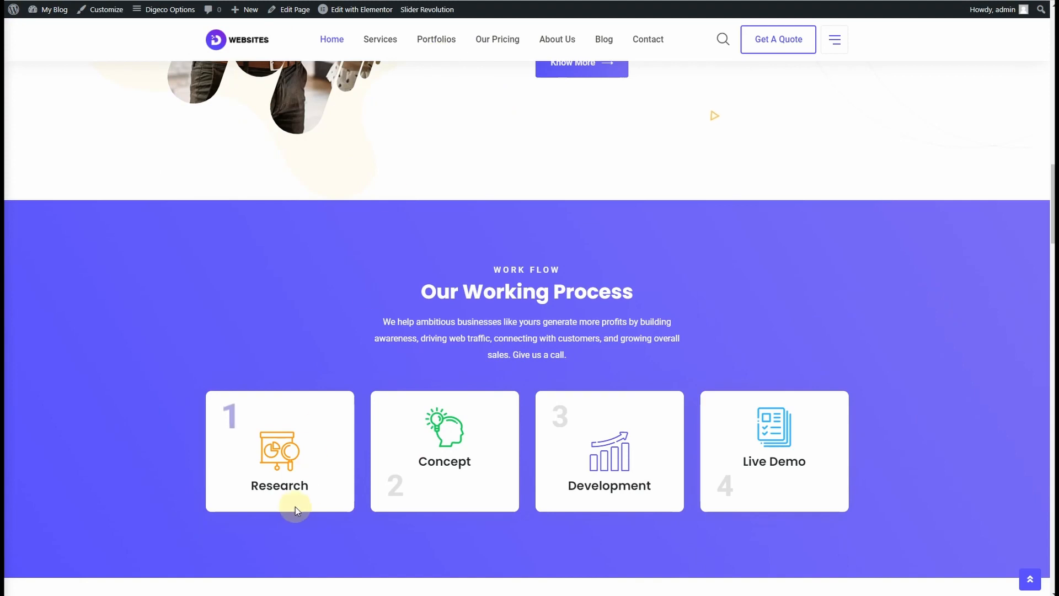
pyautogui.doubleClick(273, 486)
pyautogui.rightClick(273, 485)
pyautogui.click(313, 325)
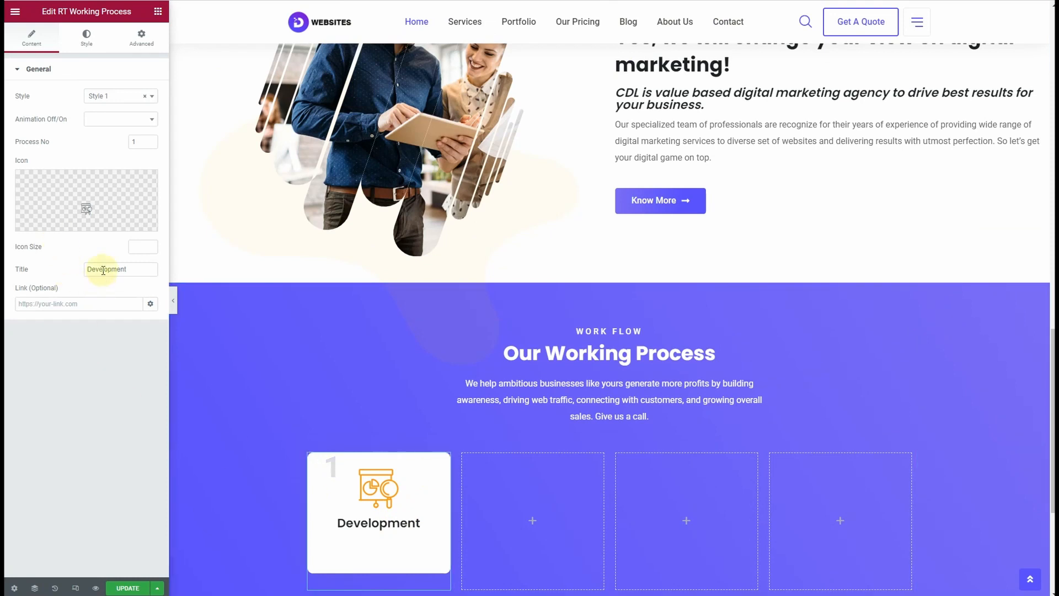
pyautogui.hotkey('ctrl', 'v')
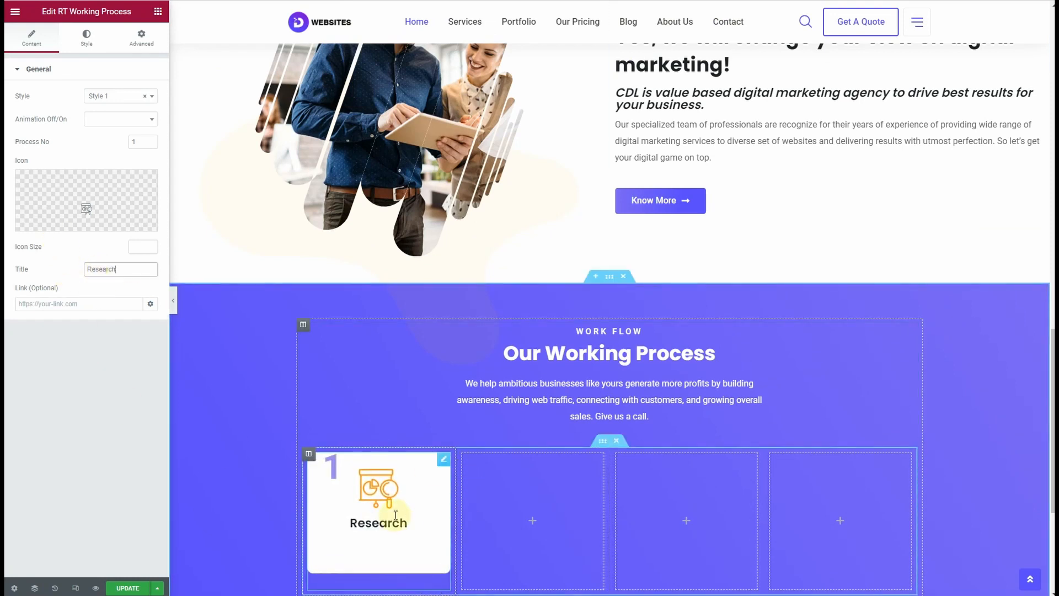
# - Copy the Research process box and paste it into the second, third and fourth columns of the inner section
pyautogui.rightClick(444, 454)
pyautogui.click(480, 478)
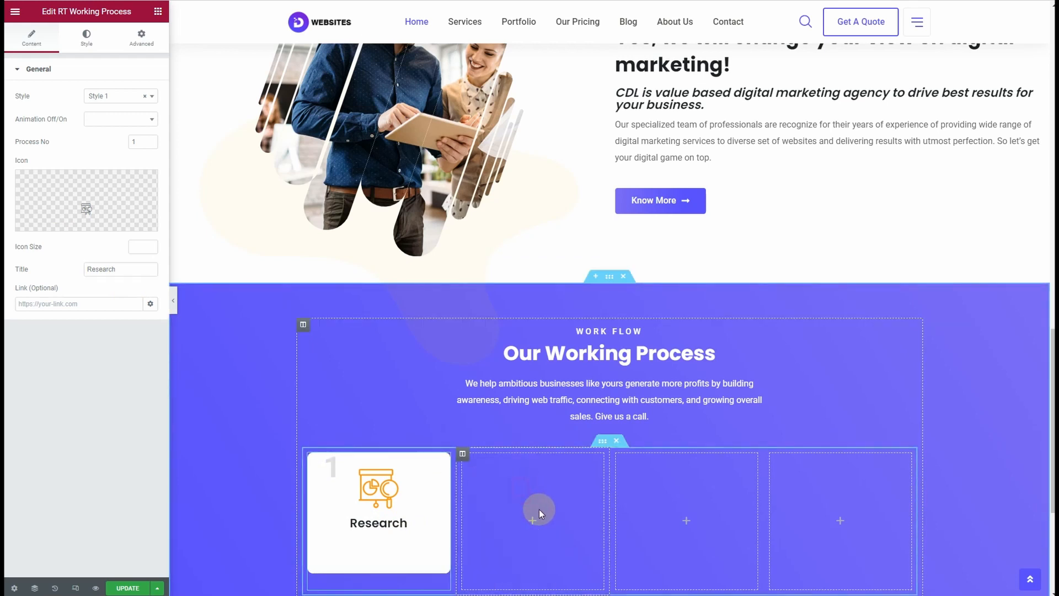
pyautogui.rightClick(522, 501)
pyautogui.click(552, 520)
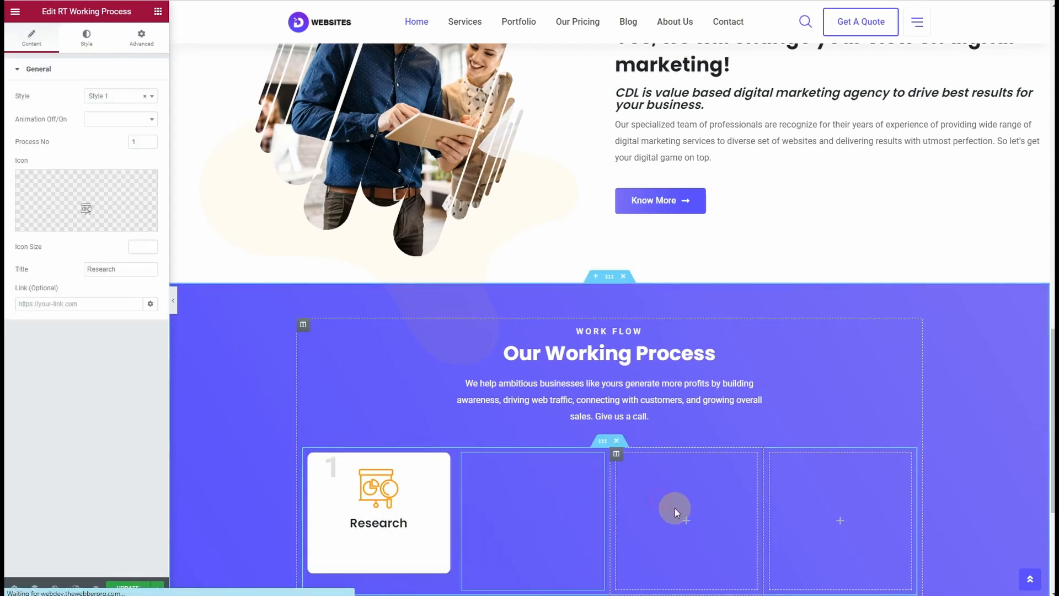
pyautogui.rightClick(662, 503)
pyautogui.click(739, 514)
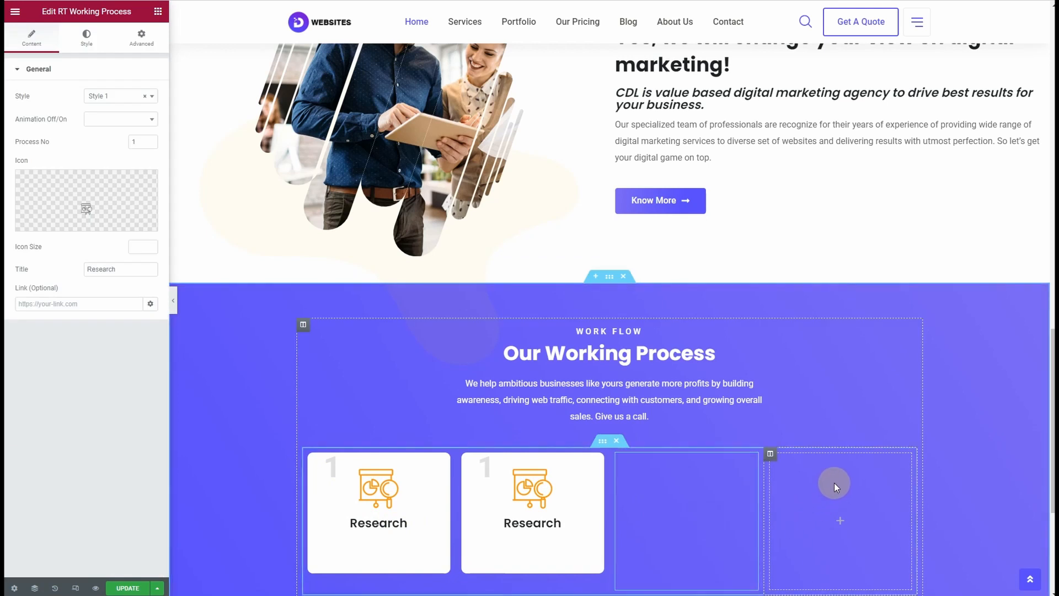
pyautogui.rightClick(843, 519)
pyautogui.click(860, 514)
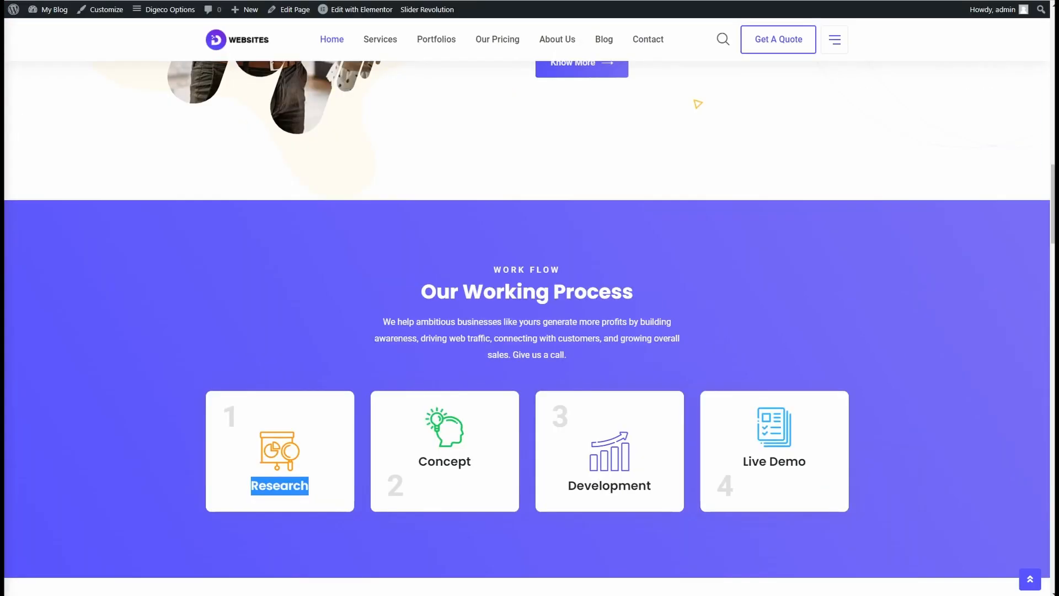
# - Copy Concept from the reference page, restore the removed second process box with an undo, and set its title to Concept
pyautogui.moveTo(474, 464); pyautogui.dragTo(429, 459)
pyautogui.rightClick(430, 460)
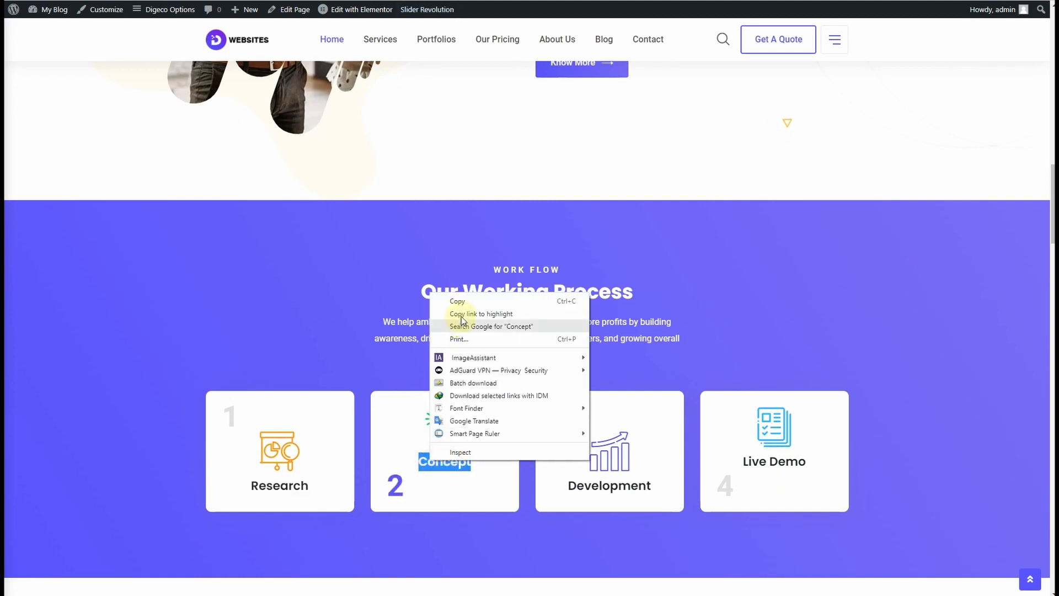
pyautogui.click(470, 301)
pyautogui.click(384, 1)
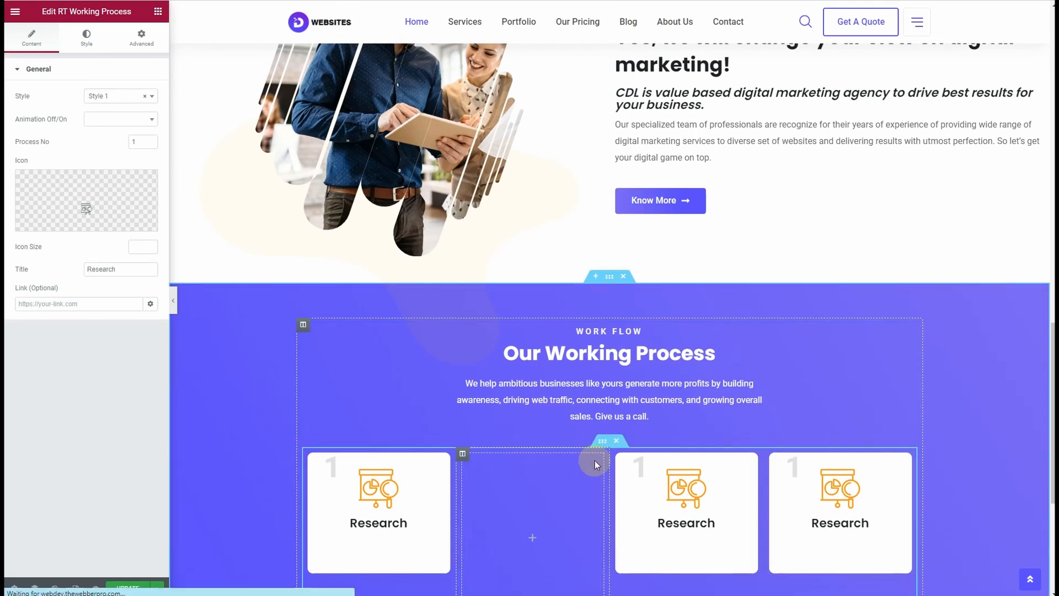
pyautogui.hotkey('ctrl', 'z')
pyautogui.click(534, 491)
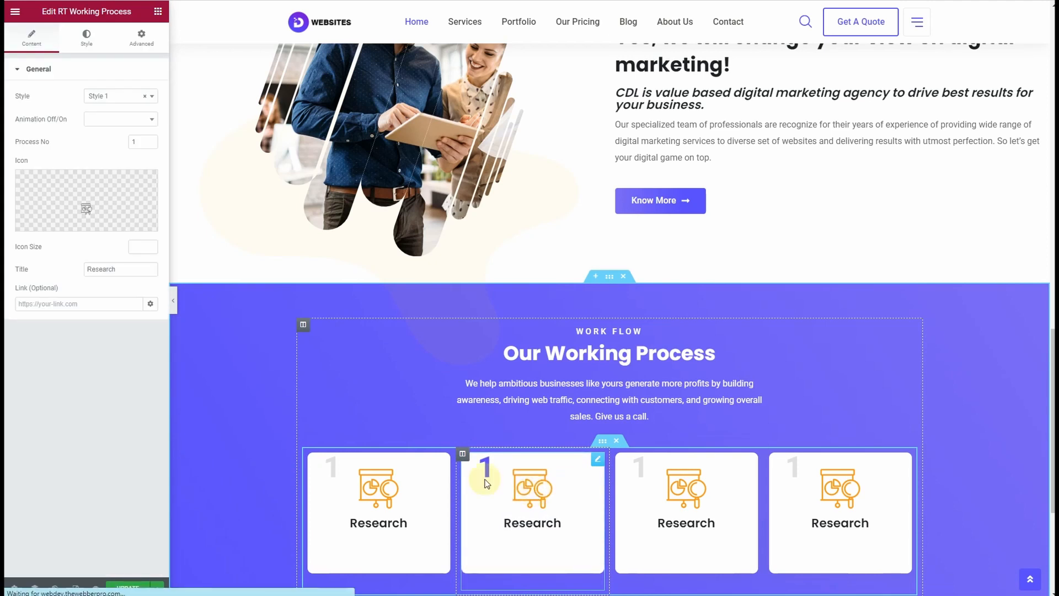
pyautogui.click(116, 270)
pyautogui.write('Concept')
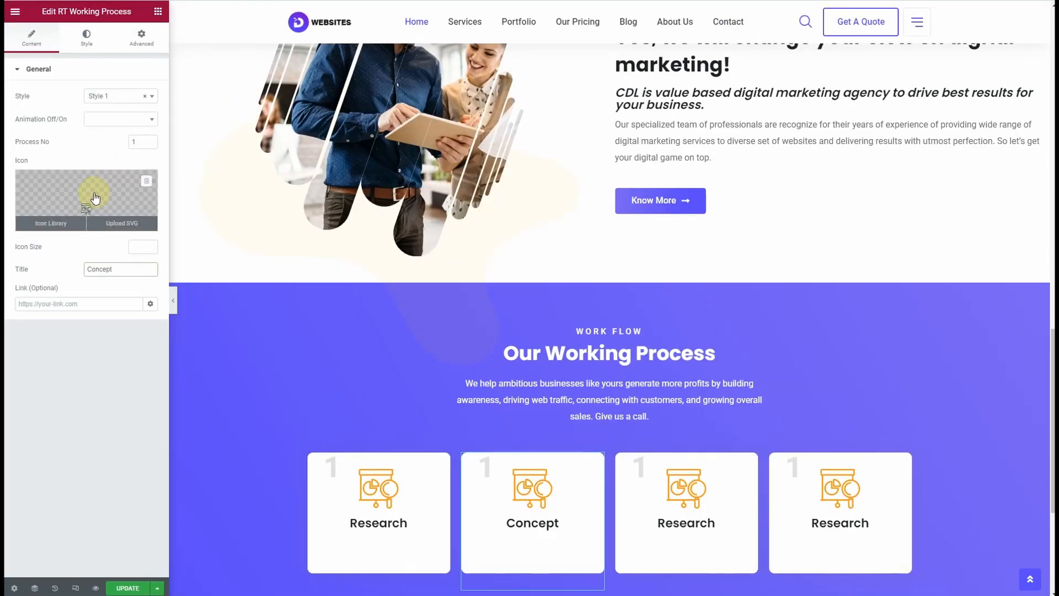
# - Search the icon library for a bulb and give the Concept process box the outlined lightbulb icon
pyautogui.click(92, 205)
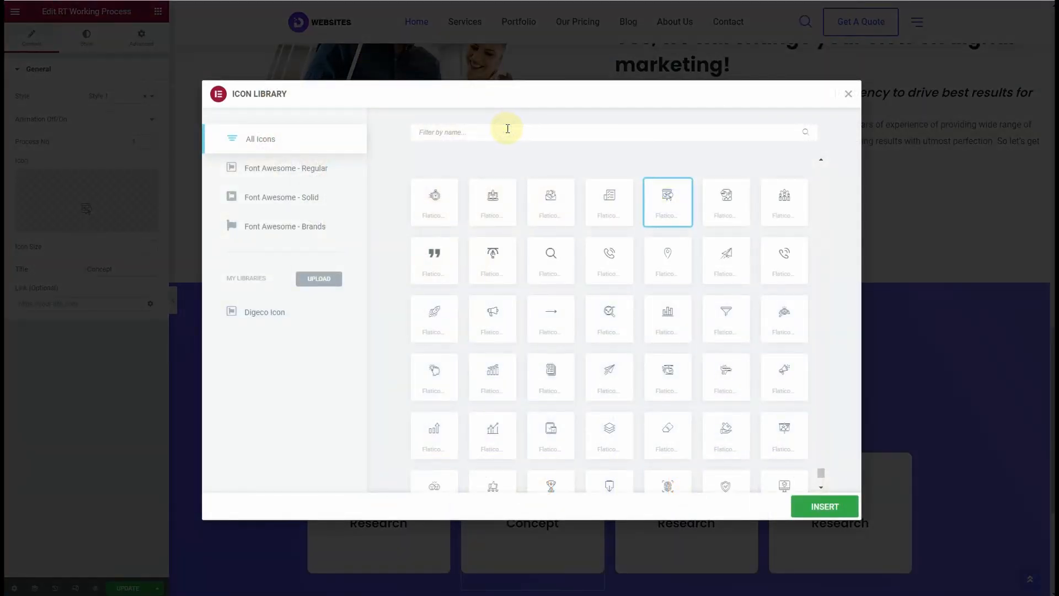
pyautogui.write('idea')
pyautogui.press('BackSpace')
pyautogui.press('BackSpace')
pyautogui.press('BackSpace')
pyautogui.press('BackSpace')
pyautogui.write('conc')
pyautogui.press('BackSpace')
pyautogui.press('BackSpace')
pyautogui.press('BackSpace')
pyautogui.press('BackSpace')
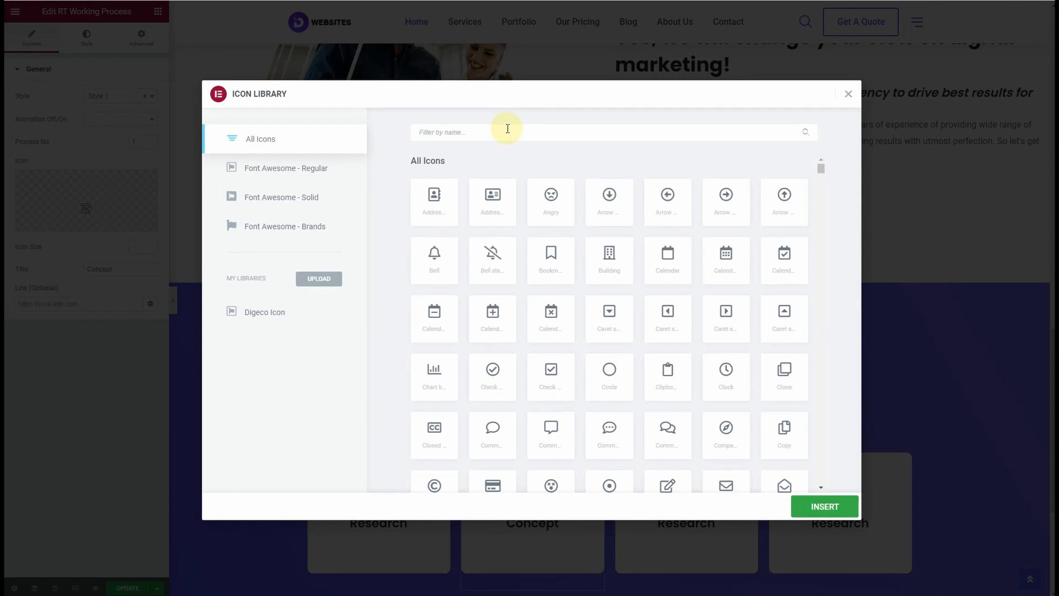
pyautogui.write('bul')
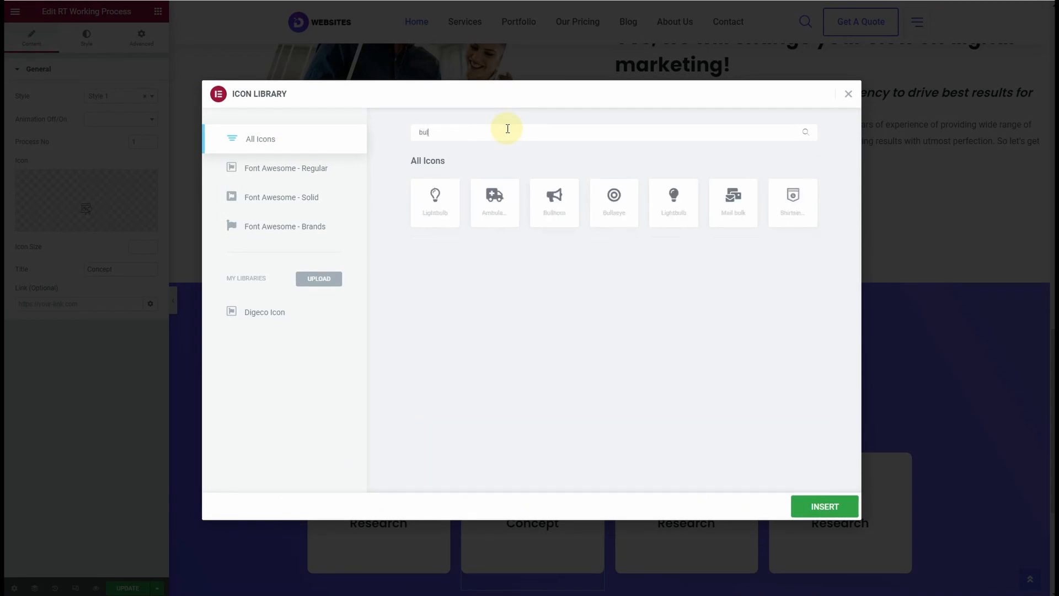
pyautogui.click(457, 214)
pyautogui.click(825, 506)
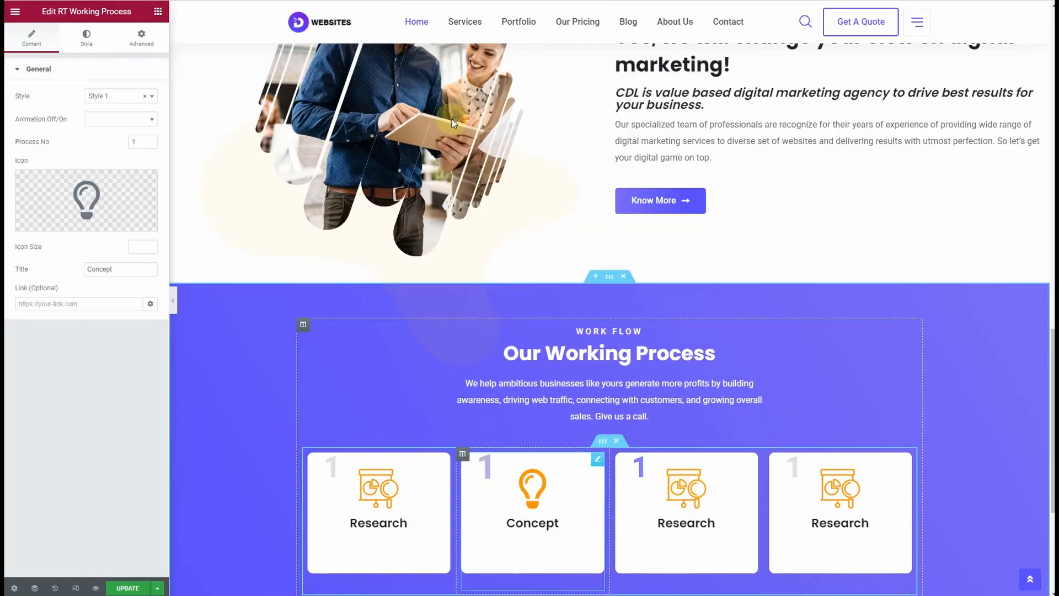
# - Set the third process box's icon to the bar chart from the icon library
pyautogui.click(678, 478)
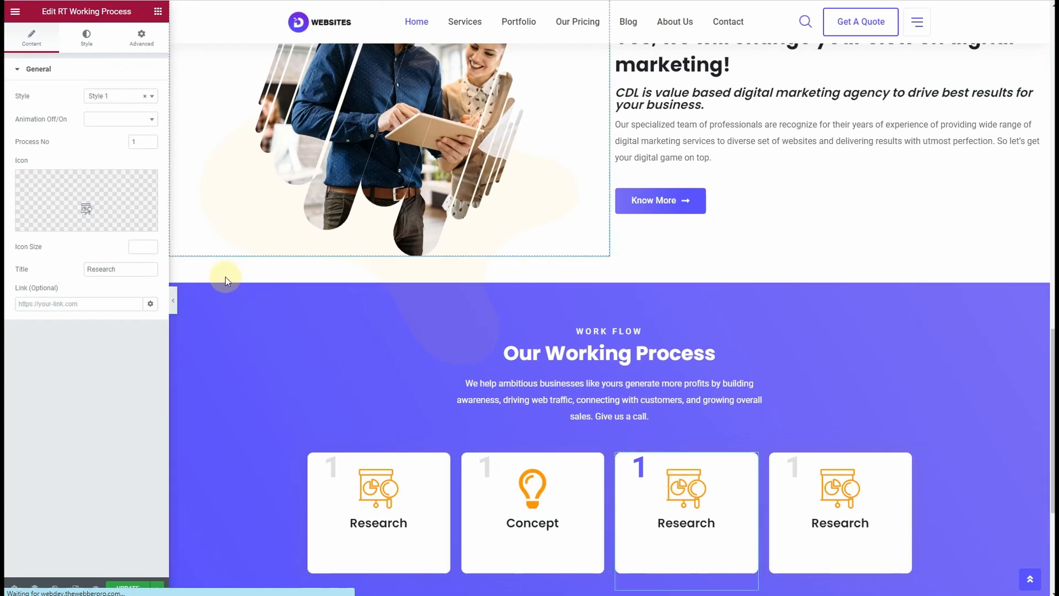
pyautogui.click(82, 208)
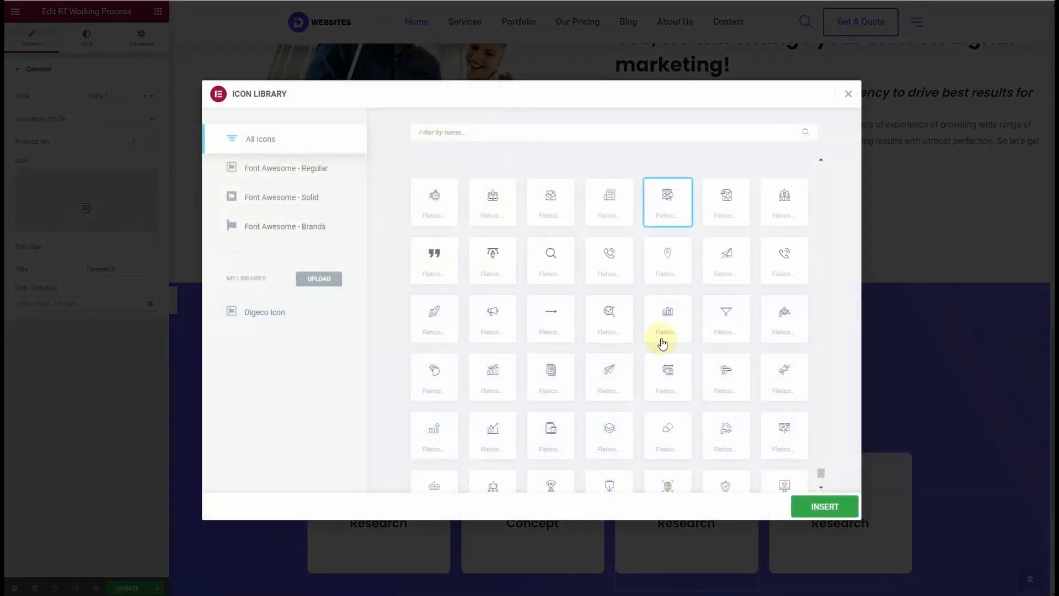
pyautogui.click(678, 328)
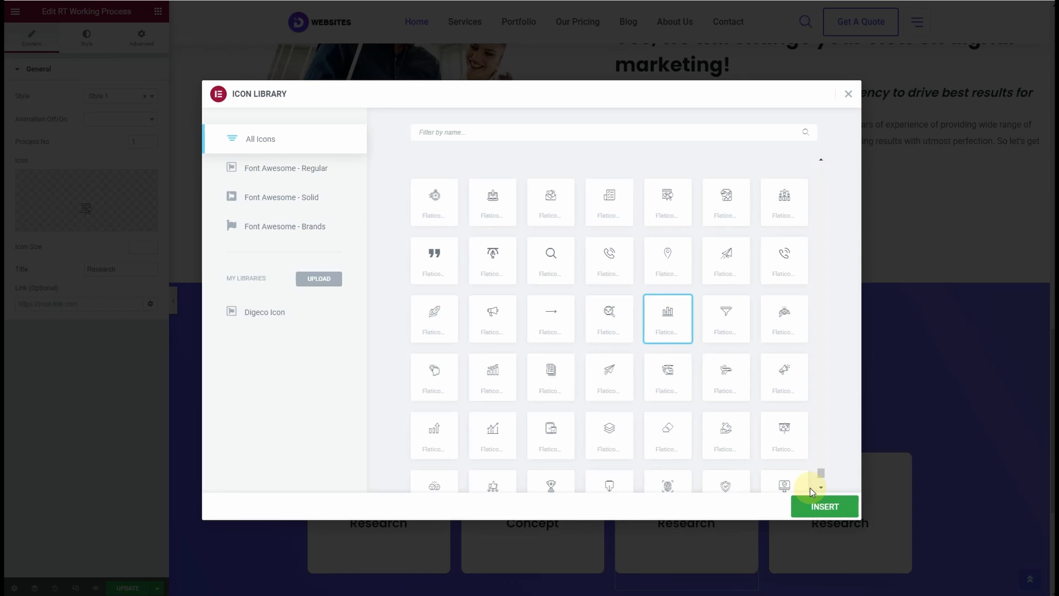
pyautogui.scroll(-2, 763, 378)
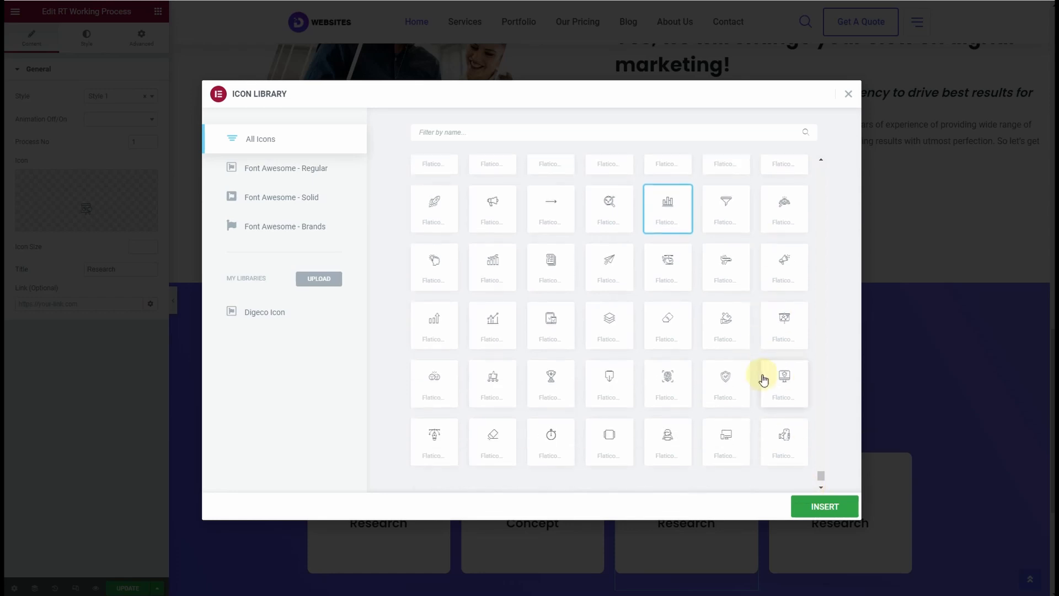
pyautogui.scroll(-1, 764, 380)
pyautogui.scroll(-1, 758, 401)
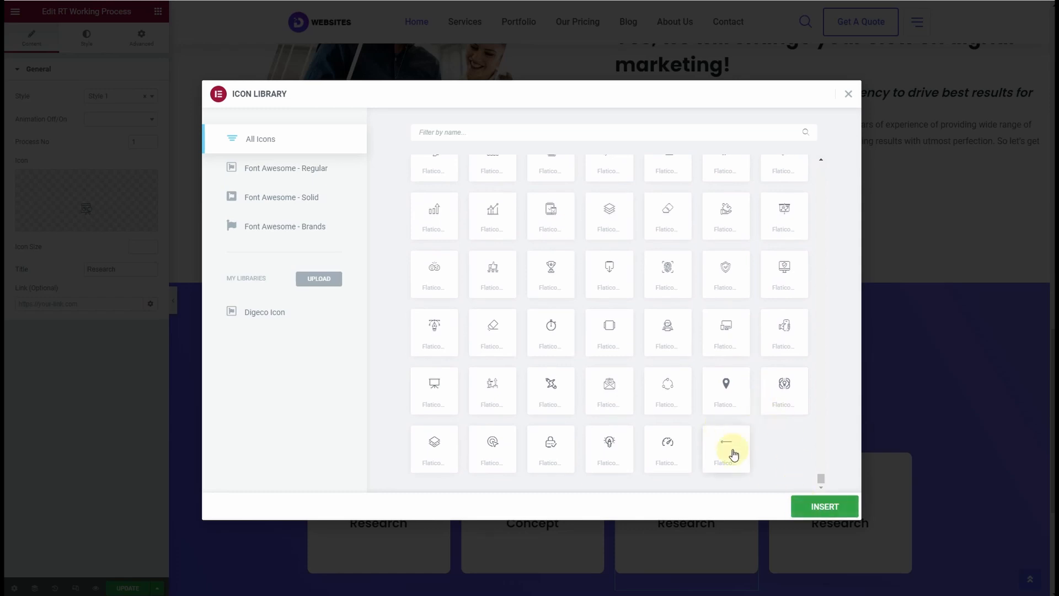
pyautogui.click(801, 506)
# - Replace the Concept box's icon with the glowing pencil-bulb icon from the Digeco Icon library
pyautogui.click(533, 513)
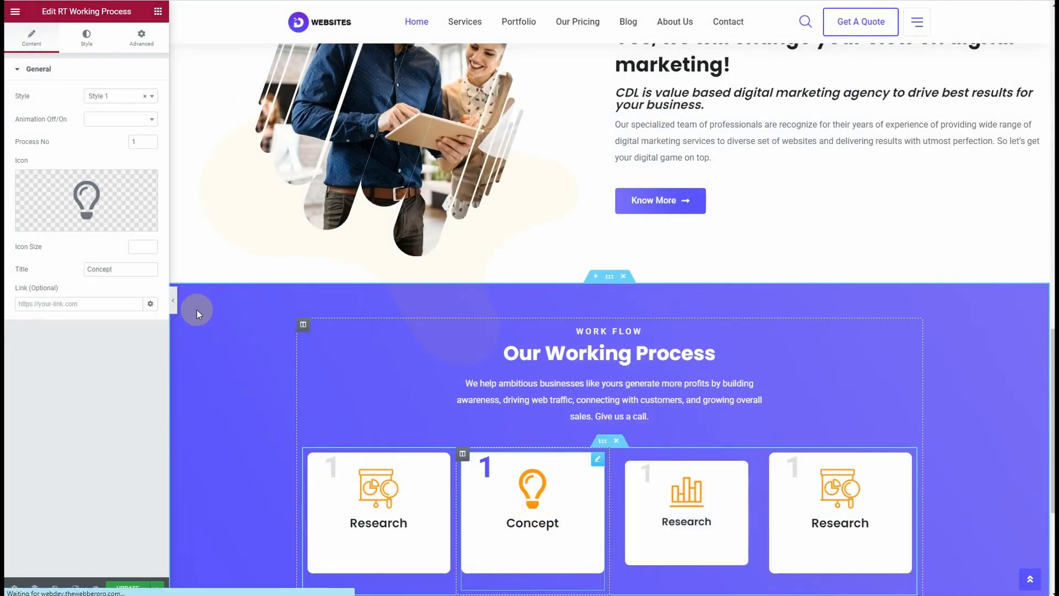
pyautogui.click(47, 220)
pyautogui.click(267, 321)
pyautogui.scroll(-5, 634, 331)
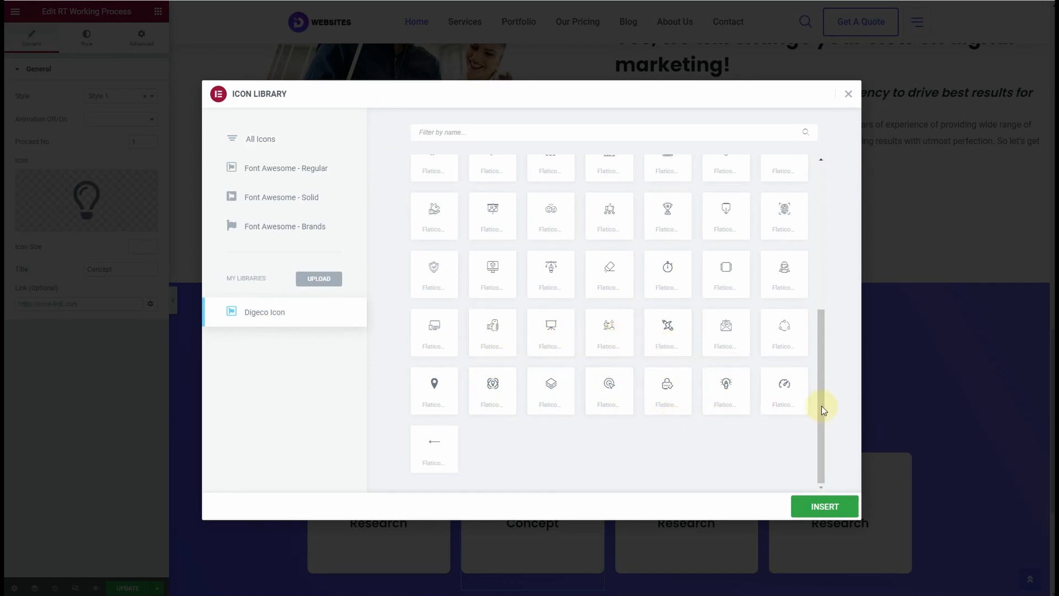
pyautogui.click(819, 506)
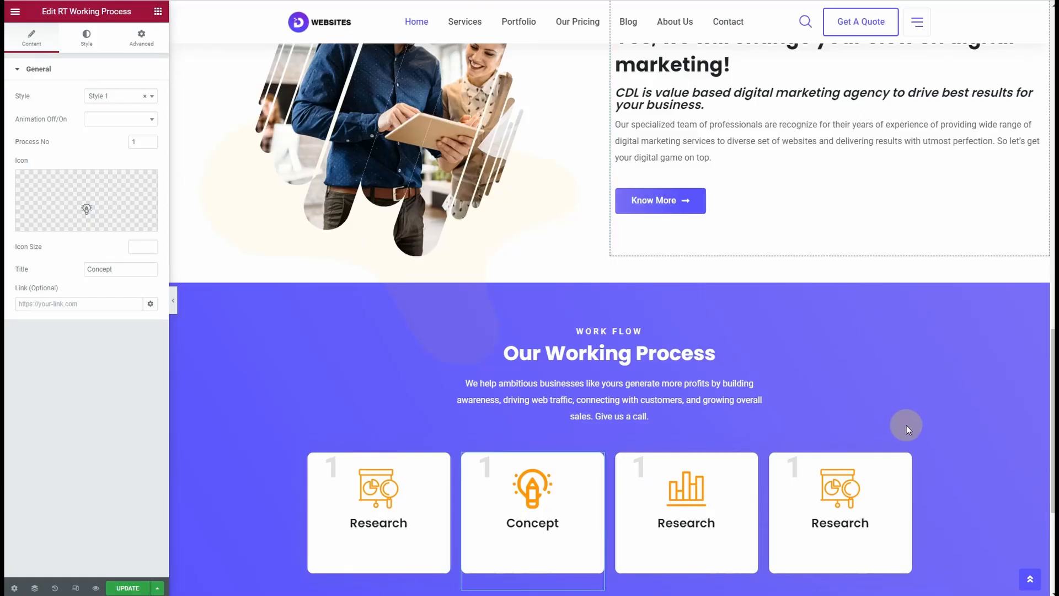
# - Set the fourth process box's icon to the checklist document from the icon library
pyautogui.click(857, 489)
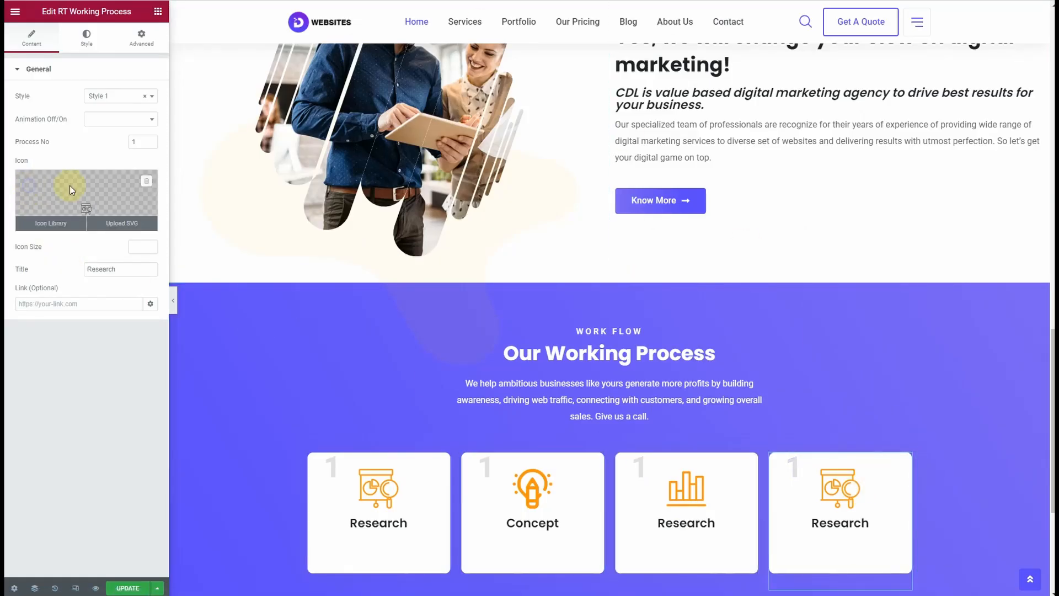
pyautogui.click(34, 189)
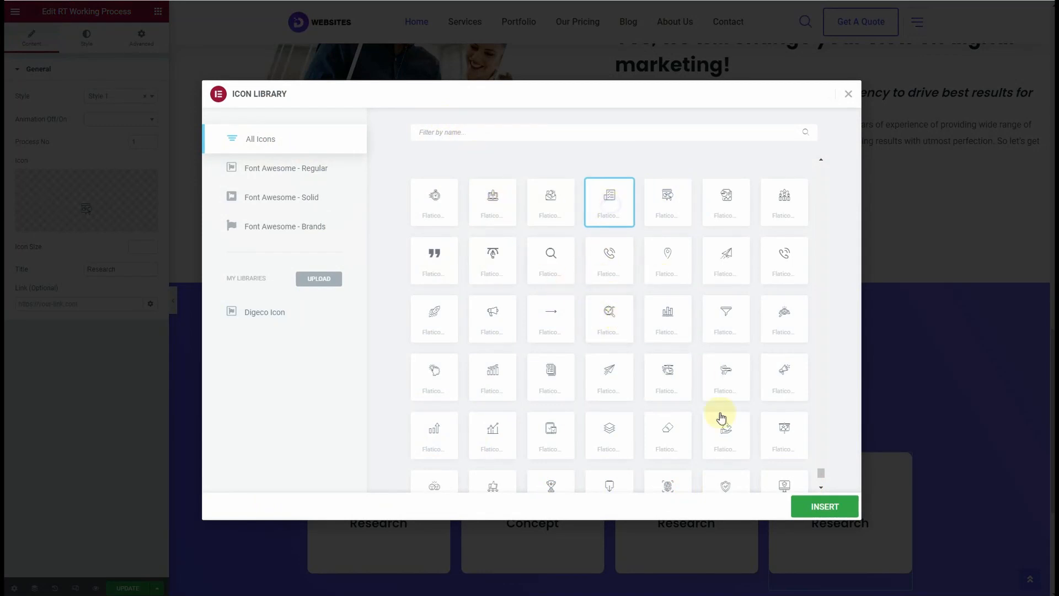
pyautogui.click(822, 506)
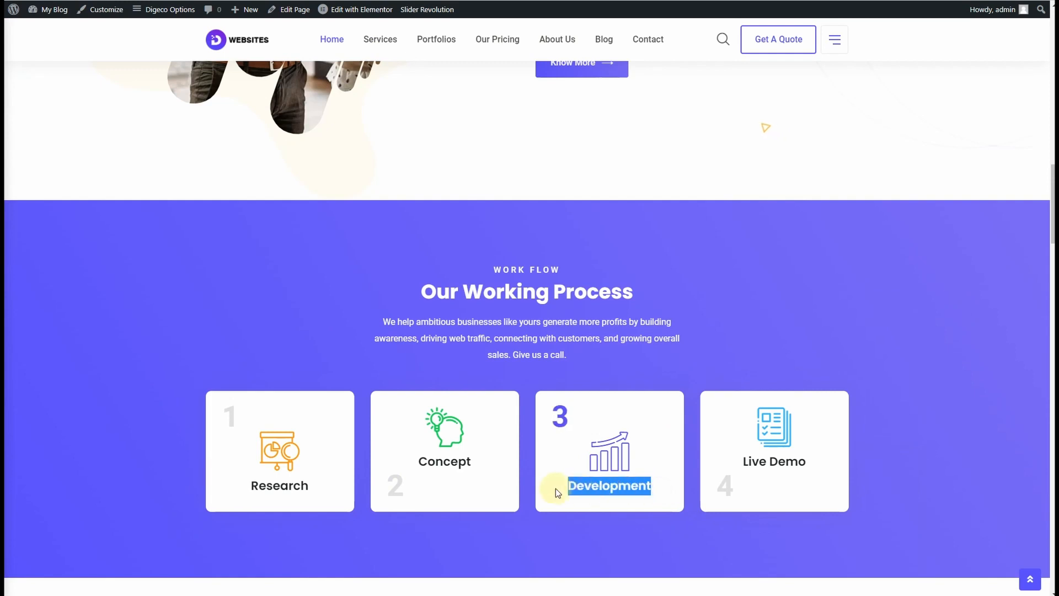
# - Copy Development from the reference page and set it as the third process box's title
pyautogui.rightClick(555, 488)
pyautogui.press('Escape')
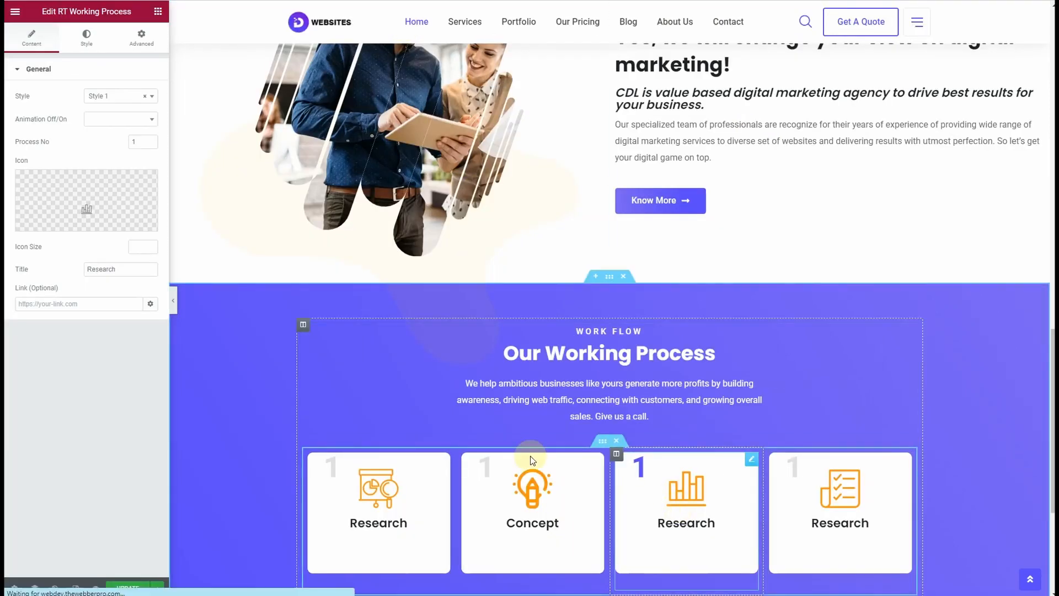
pyautogui.tripleClick(105, 269)
pyautogui.write('Development')
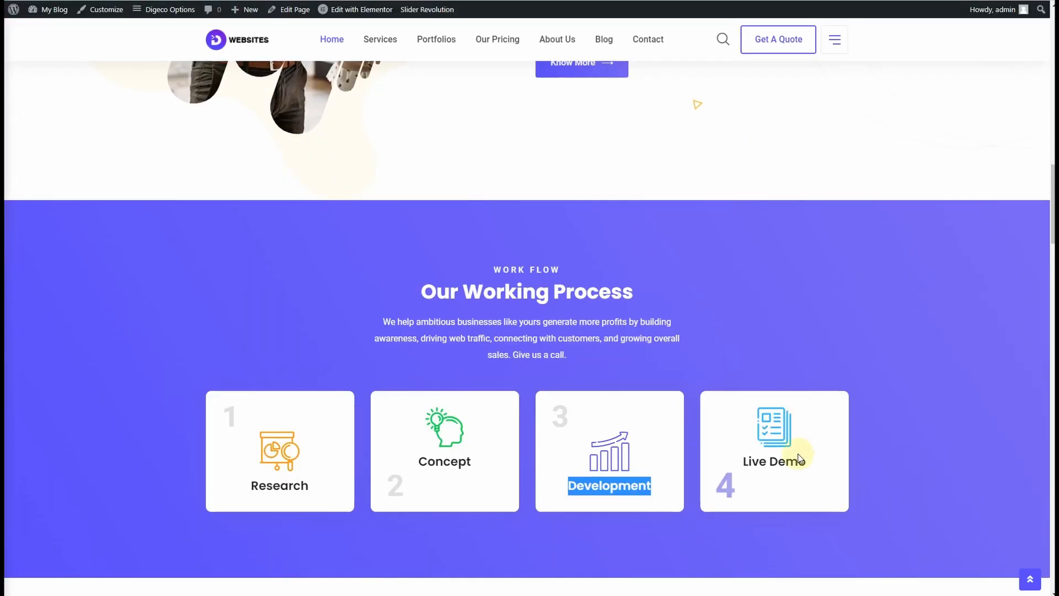
# - Copy Live Demo from the reference page and set it as the fourth process box's title
pyautogui.tripleClick(800, 459)
pyautogui.rightClick(752, 461)
pyautogui.press('Escape')
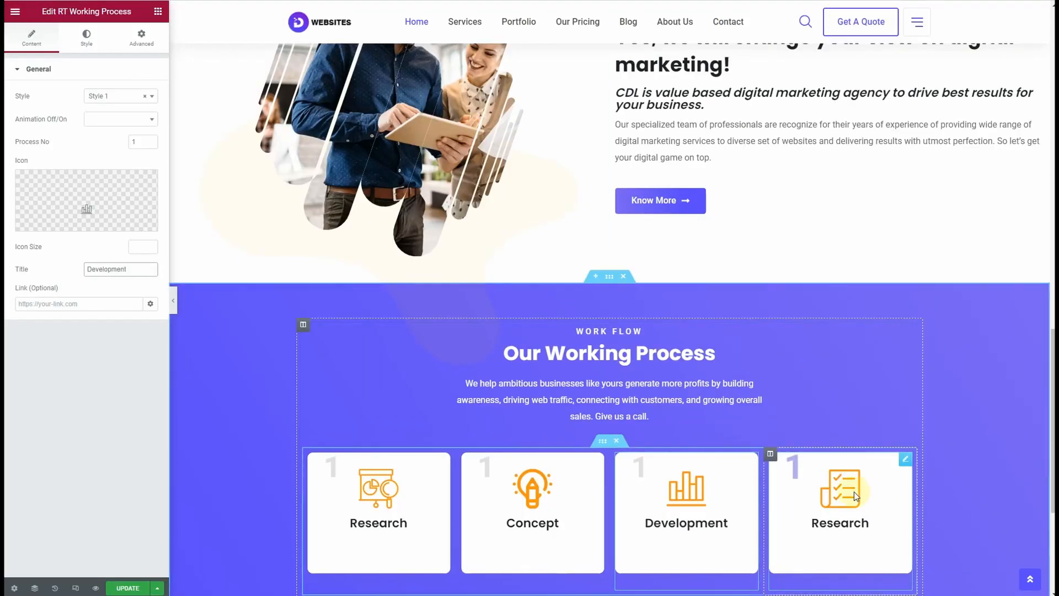
pyautogui.click(855, 492)
pyautogui.tripleClick(104, 269)
pyautogui.write('Live Demo')
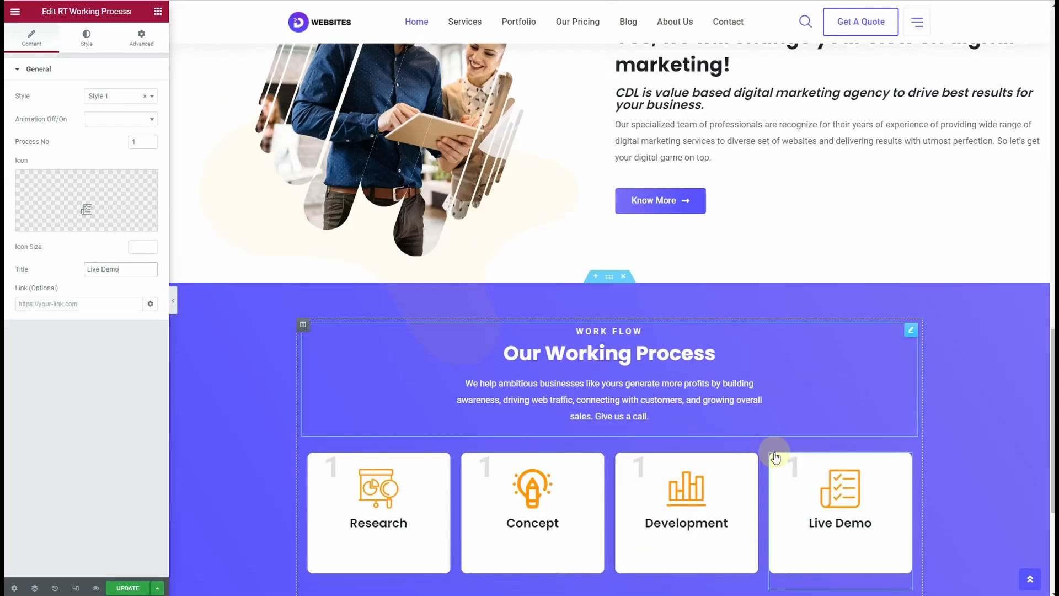
# - Copy the green icon color of the Content Marketing info box and apply it to the Concept process box's icon
pyautogui.scroll(12, 780, 455)
pyautogui.scroll(-5, 529, 217)
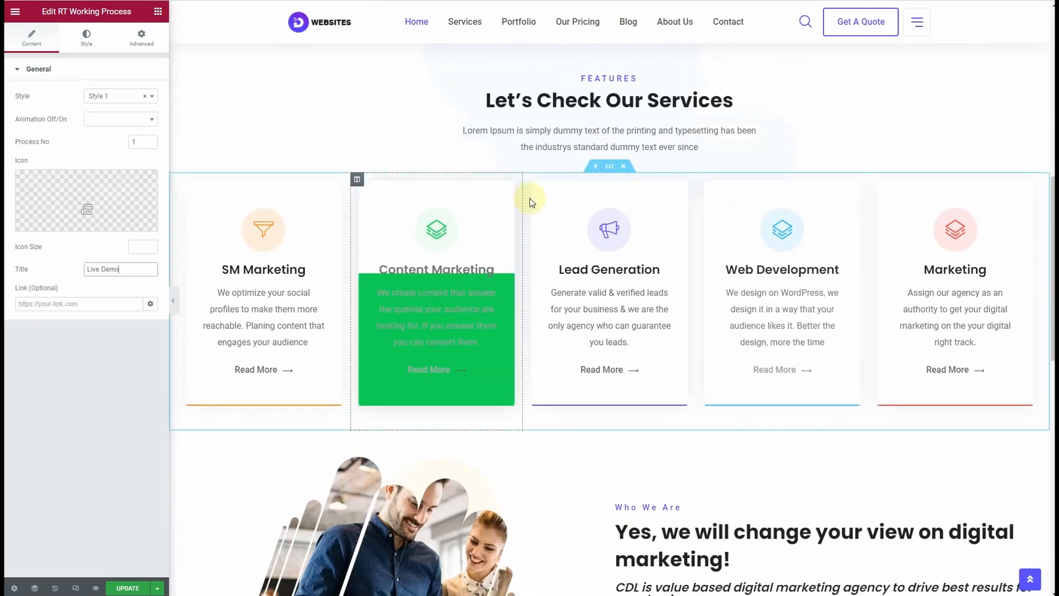
pyautogui.click(508, 187)
pyautogui.click(150, 151)
pyautogui.click(70, 149)
pyautogui.scroll(-14, 863, 445)
pyautogui.click(598, 210)
pyautogui.click(87, 38)
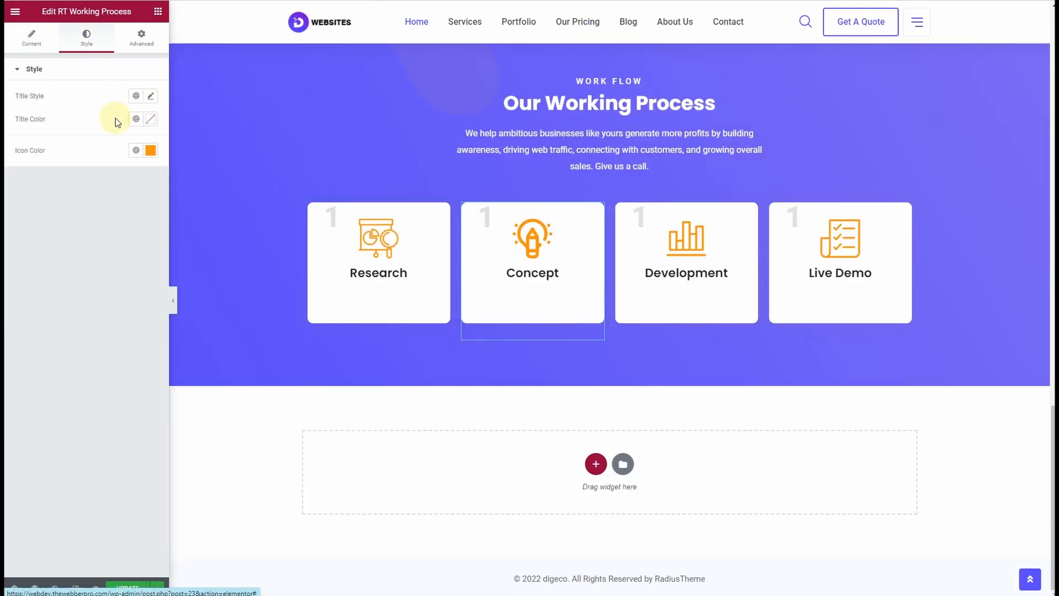
pyautogui.click(150, 150)
pyautogui.hotkey('ctrl', 'v')
pyautogui.click(526, 343)
# - Copy the purple icon color of the Lead Generation info box and apply it to the Development process box's icon
pyautogui.scroll(8, 526, 343)
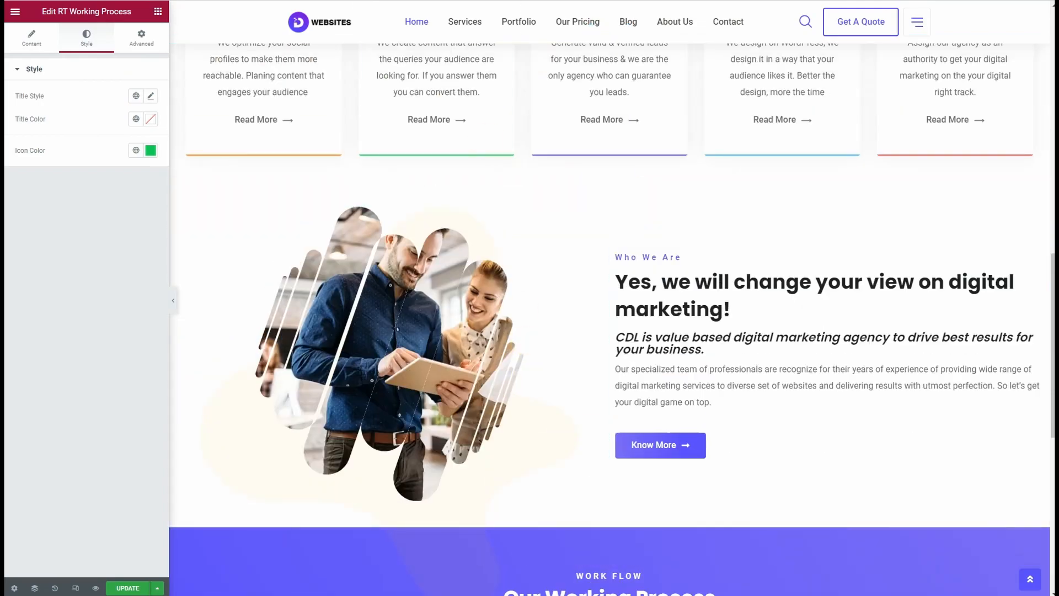
pyautogui.scroll(4, 607, 397)
pyautogui.click(681, 158)
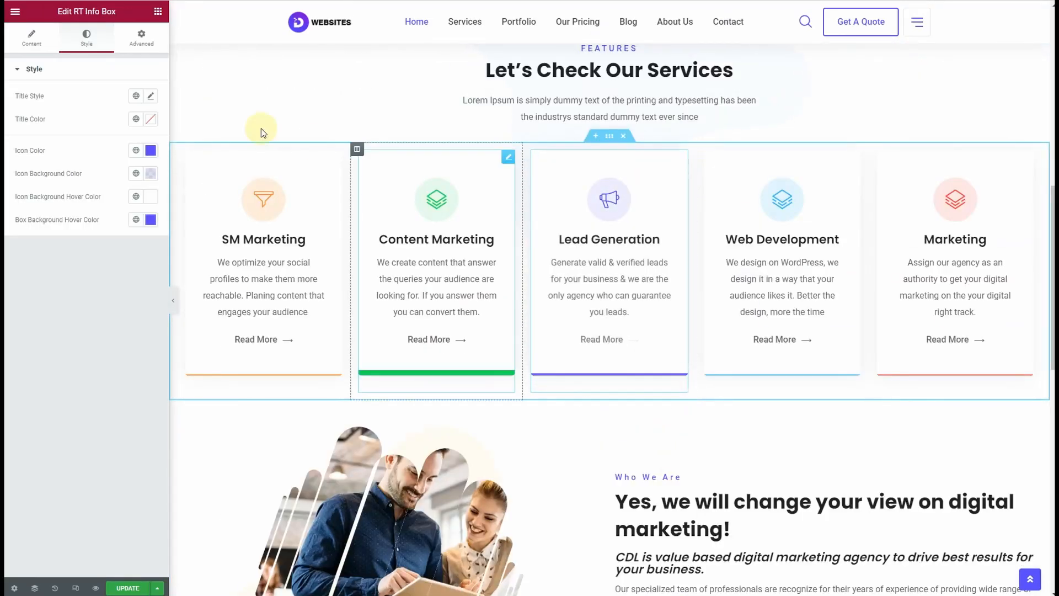
pyautogui.click(151, 150)
pyautogui.hotkey('ctrl', 'c')
pyautogui.scroll(-12, 322, 206)
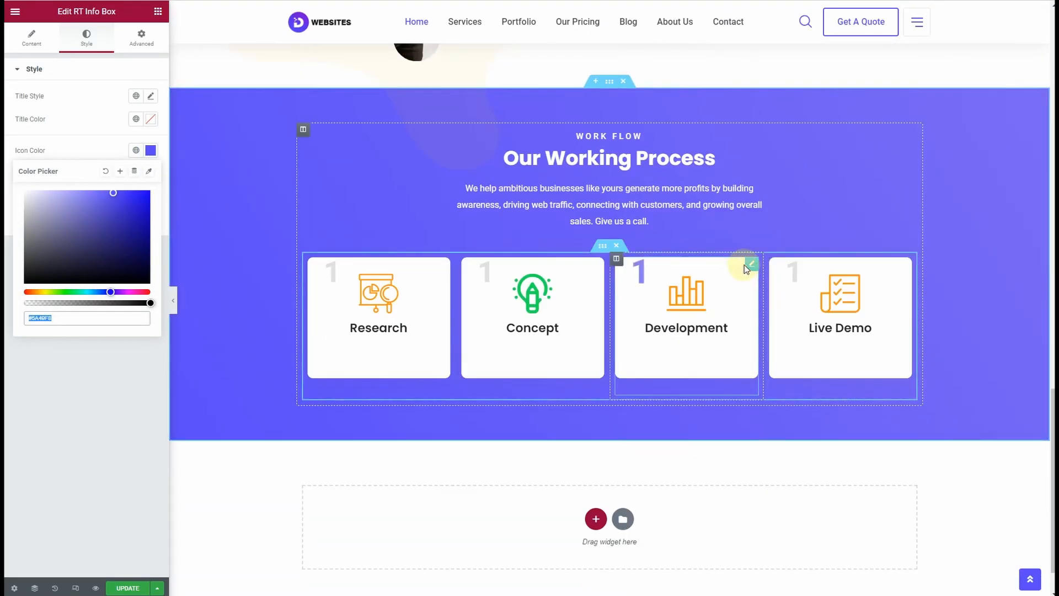
pyautogui.click(752, 263)
pyautogui.click(87, 38)
pyautogui.click(150, 150)
pyautogui.hotkey('ctrl', 'v')
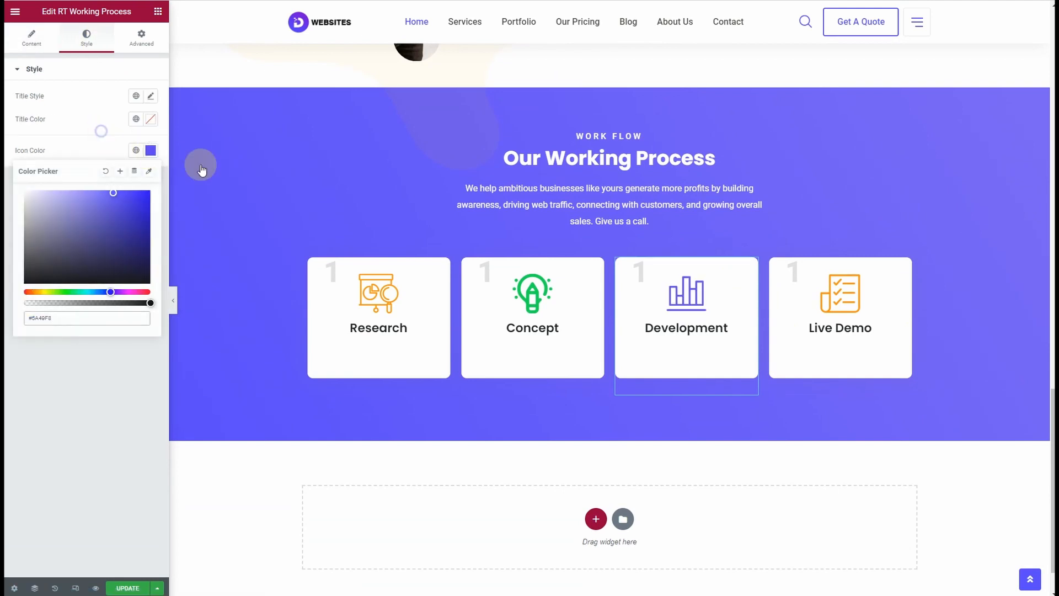
pyautogui.click(105, 133)
# - Copy the light blue icon color #36BAFE of the Web Development info box and apply it to the Live Demo box's icon
pyautogui.scroll(2, 627, 431)
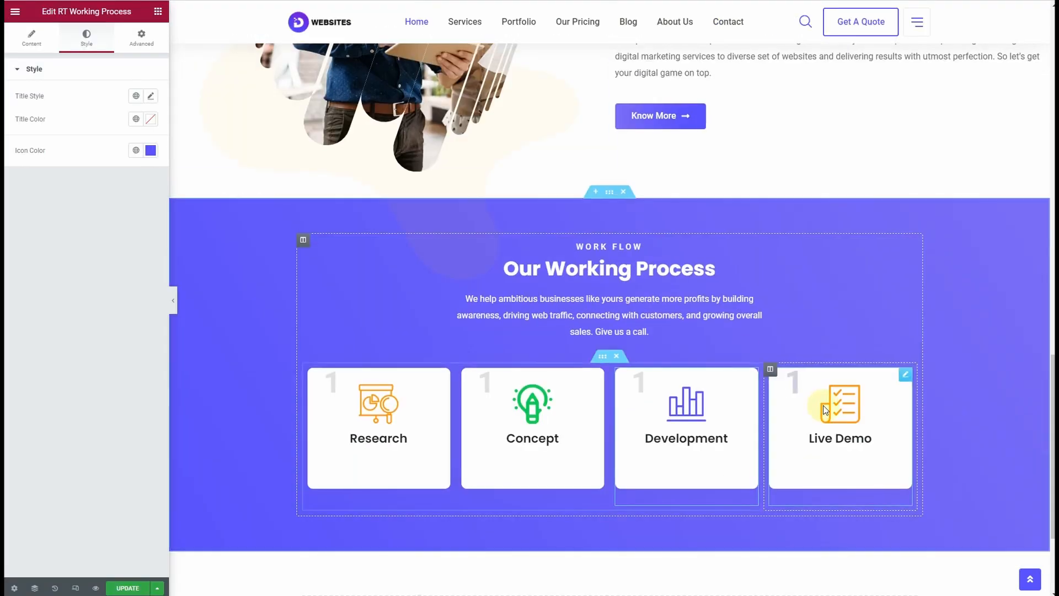
pyautogui.scroll(6, 849, 87)
pyautogui.click(850, 87)
pyautogui.click(87, 38)
pyautogui.click(150, 150)
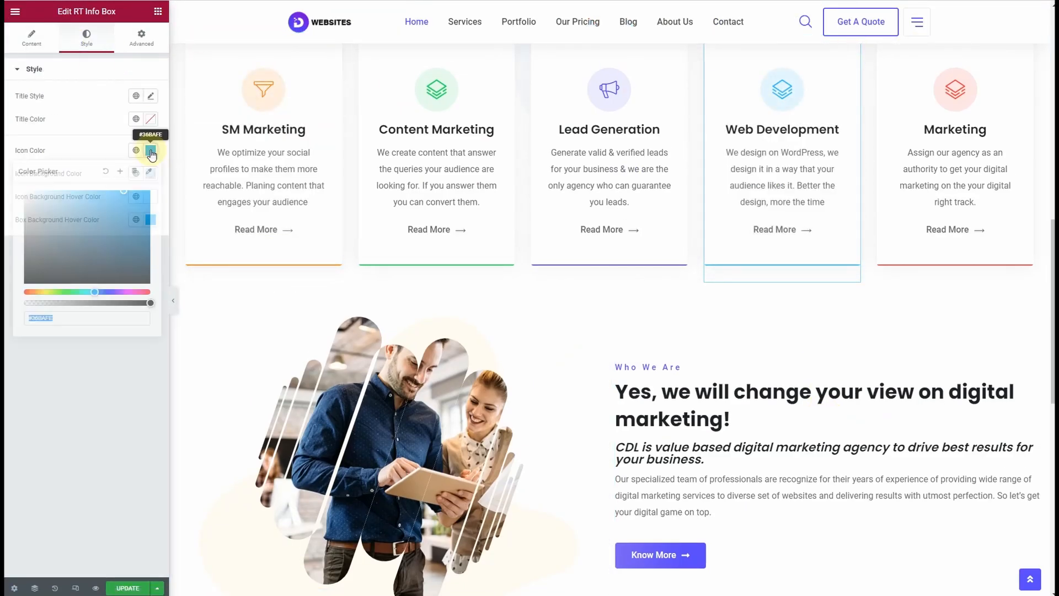
pyautogui.scroll(-9, 856, 407)
pyautogui.click(905, 316)
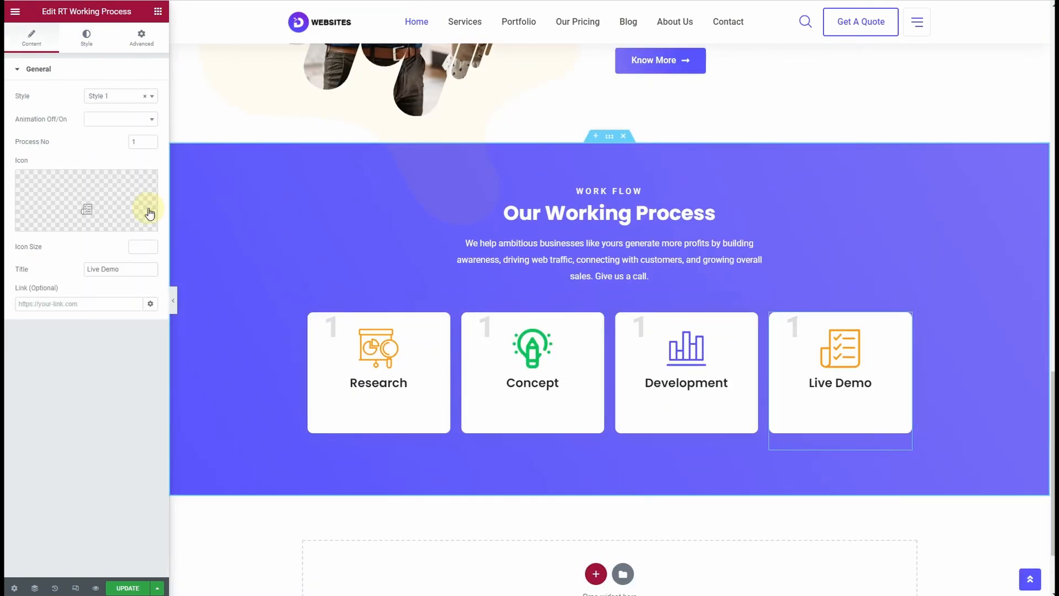
pyautogui.click(86, 39)
pyautogui.click(150, 150)
pyautogui.click(688, 385)
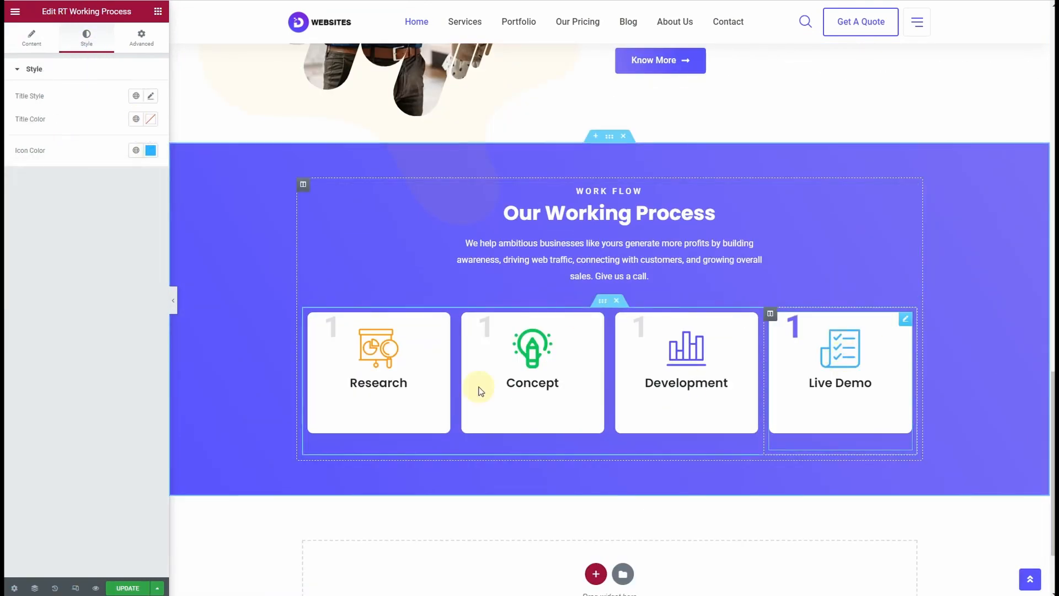
# - Set the process numbers of the Concept, Development and Live Demo boxes to 2, 3 and 4
pyautogui.click(597, 320)
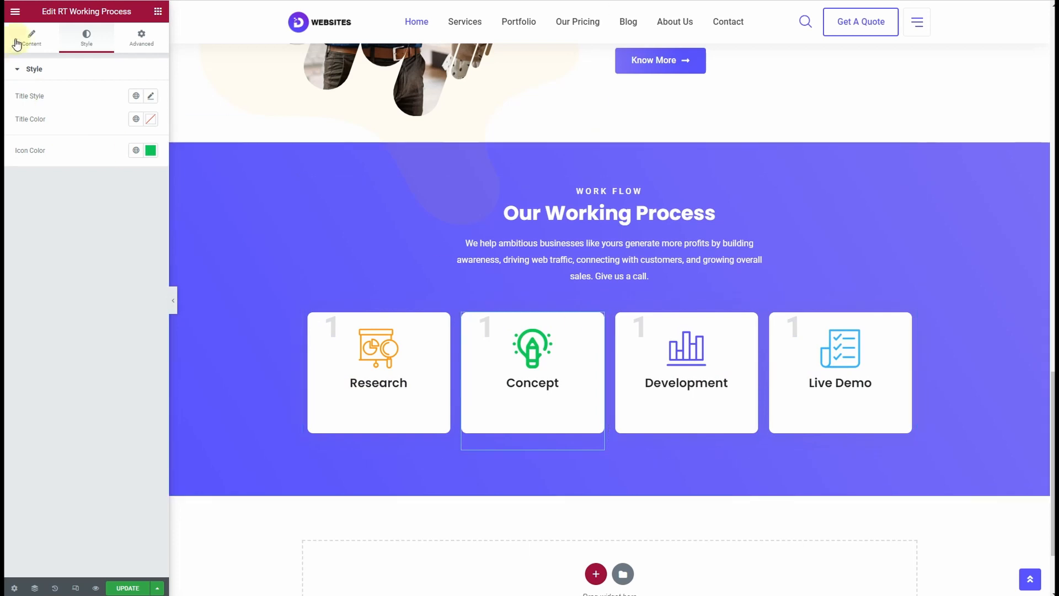
pyautogui.write('2')
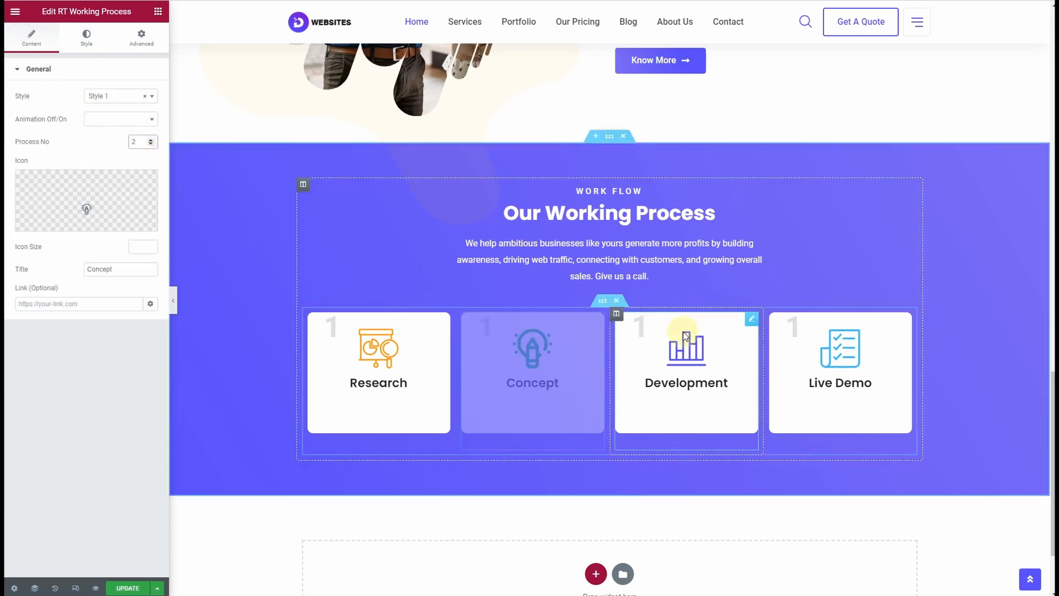
pyautogui.click(751, 318)
pyautogui.moveTo(143, 143); pyautogui.dragTo(114, 145)
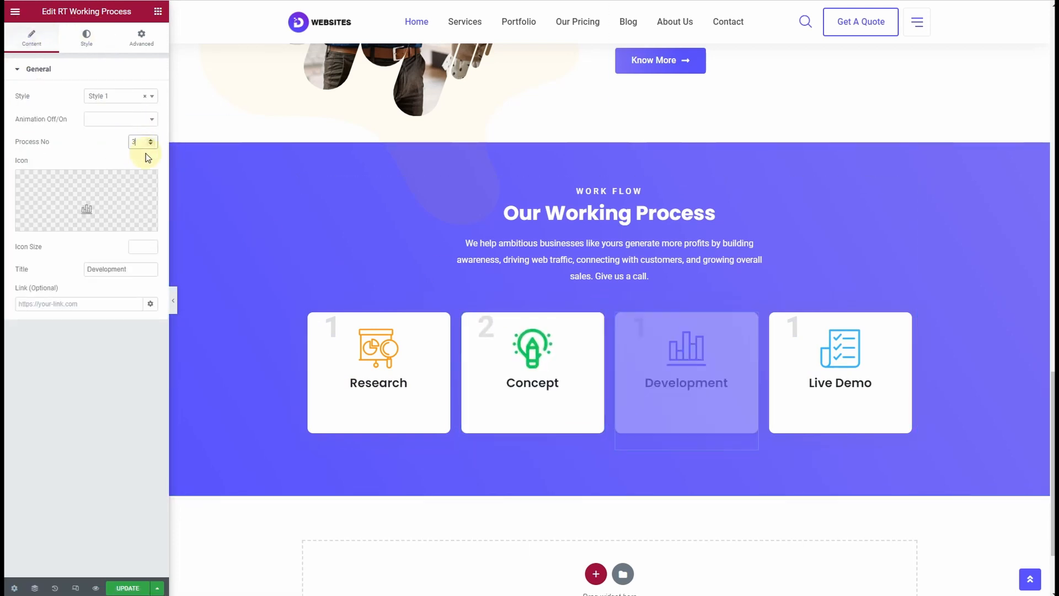
pyautogui.write('3')
pyautogui.click(905, 317)
pyautogui.click(31, 38)
pyautogui.doubleClick(135, 141)
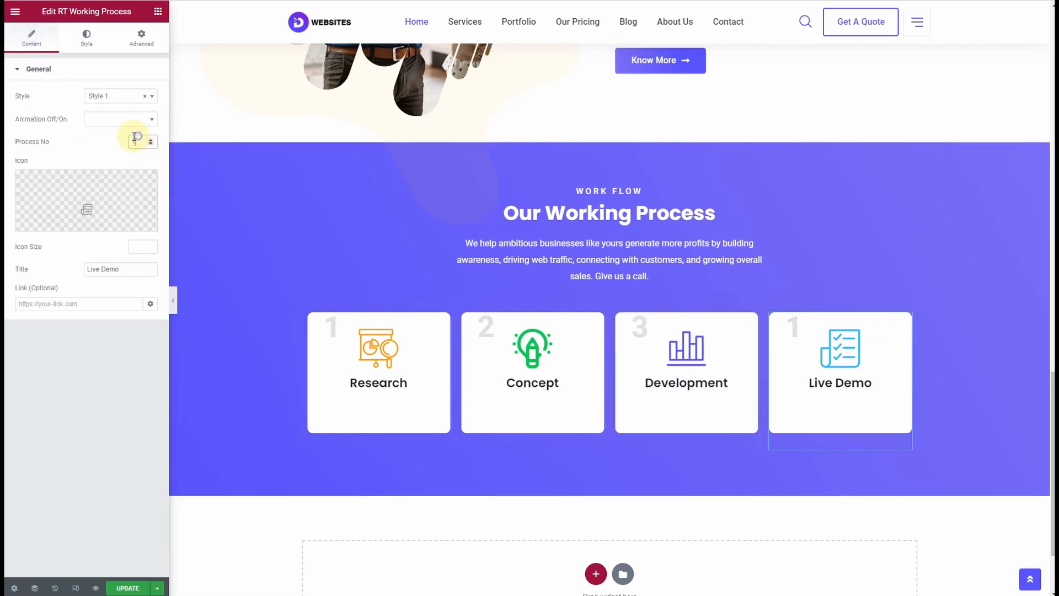
pyautogui.write('4')
# - Examine the two illustrated marketing text sections below the working process on the reference page
pyautogui.scroll(-2, 535, 356)
pyautogui.scroll(5, 540, 359)
pyautogui.scroll(-5, 541, 366)
pyautogui.scroll(5, 541, 370)
pyautogui.scroll(-6, 502, 374)
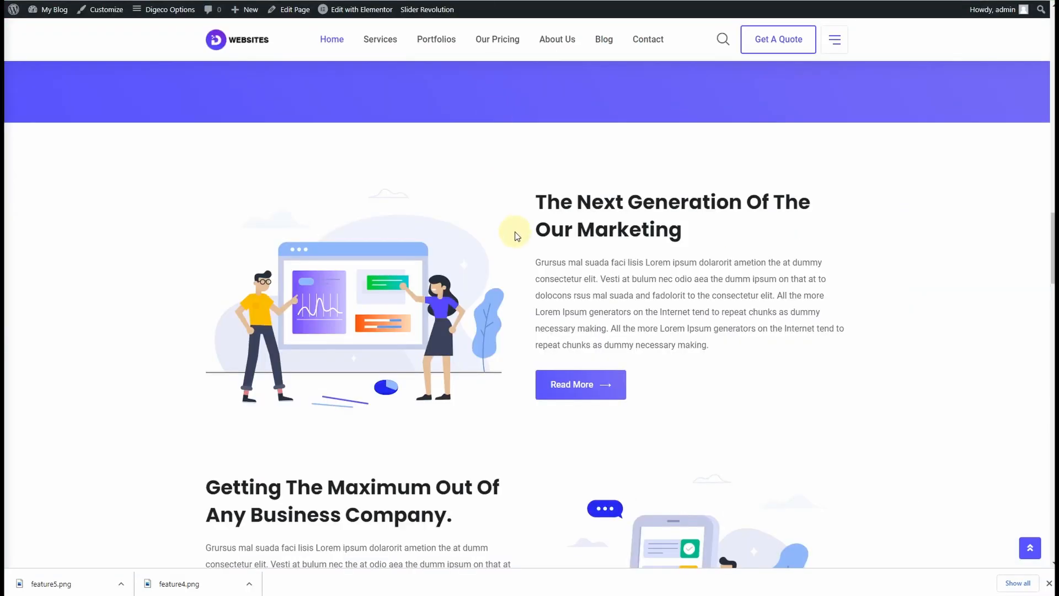
pyautogui.scroll(-3, 518, 236)
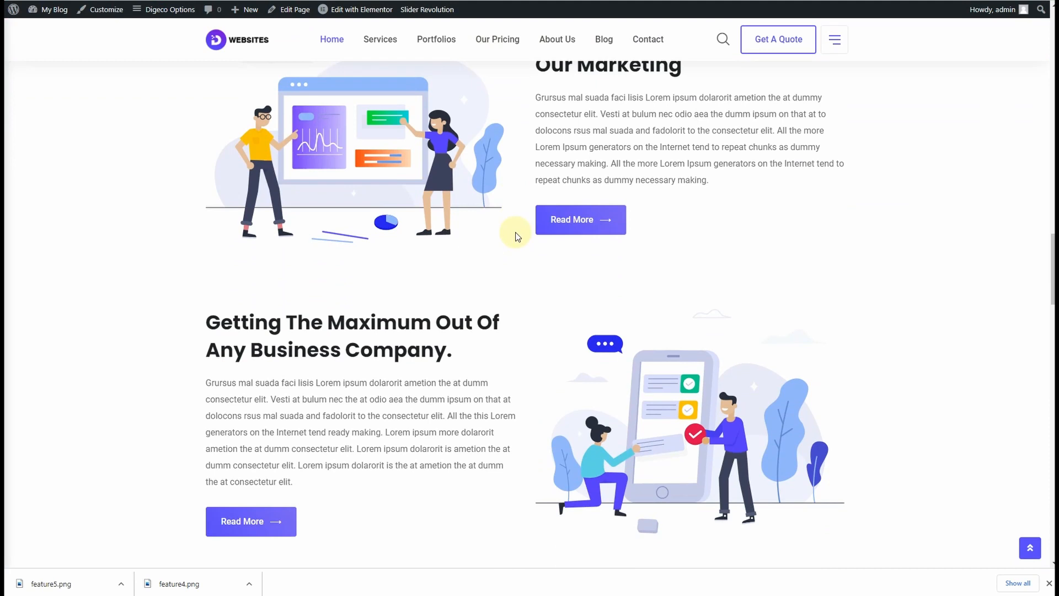
# - Add a two-column section below the Our Working Process section with 3% top and bottom padding
pyautogui.scroll(3, 518, 237)
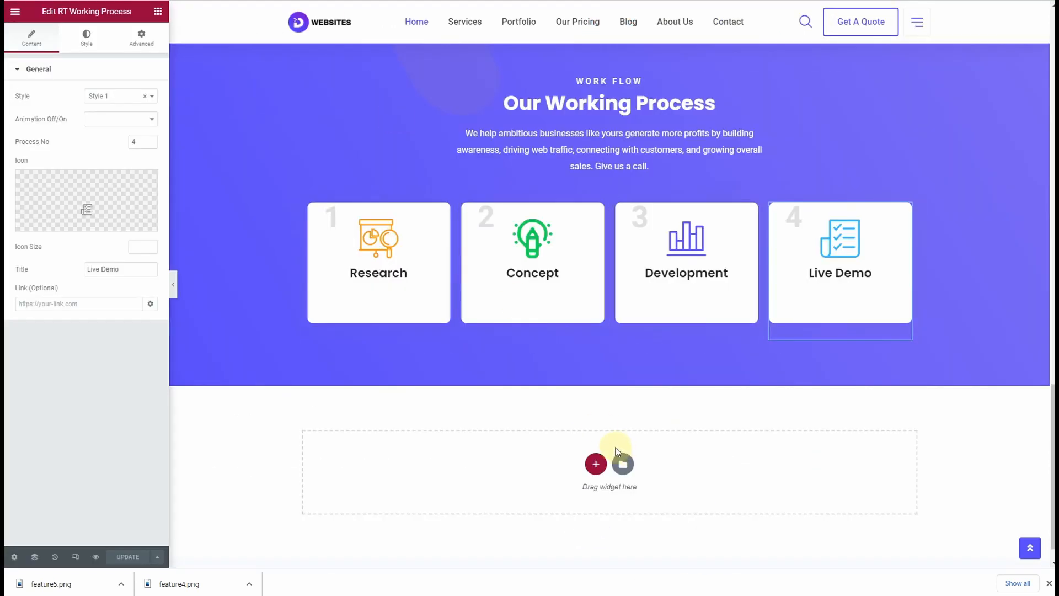
pyautogui.click(596, 464)
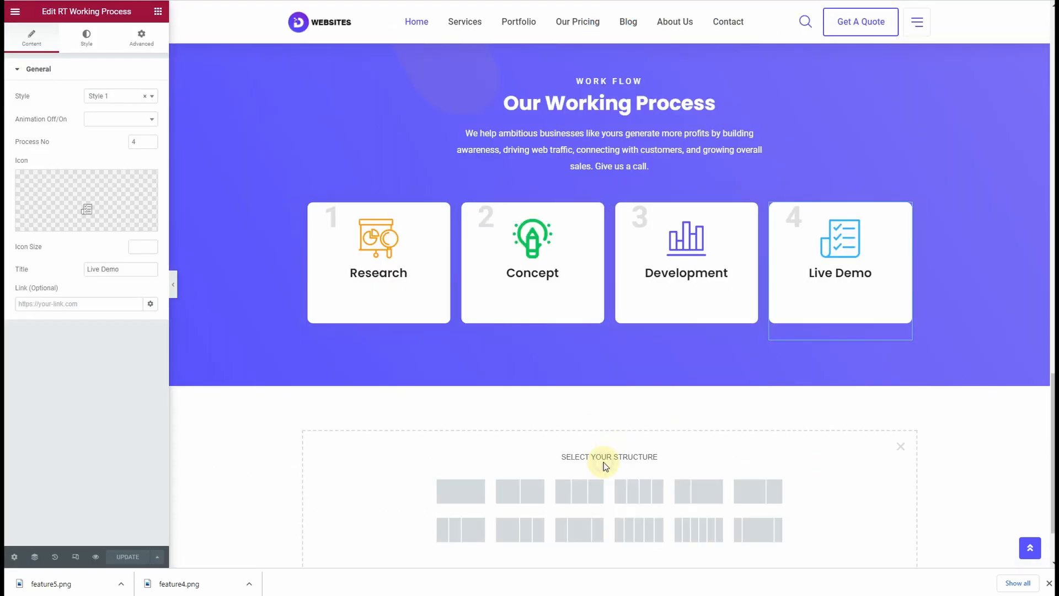
pyautogui.click(507, 497)
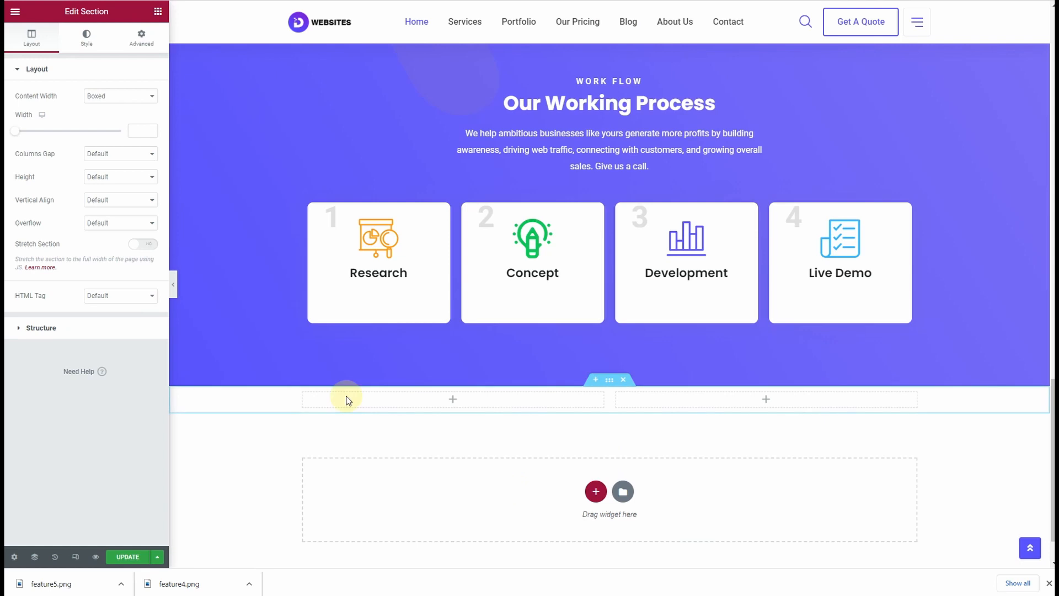
pyautogui.click(142, 42)
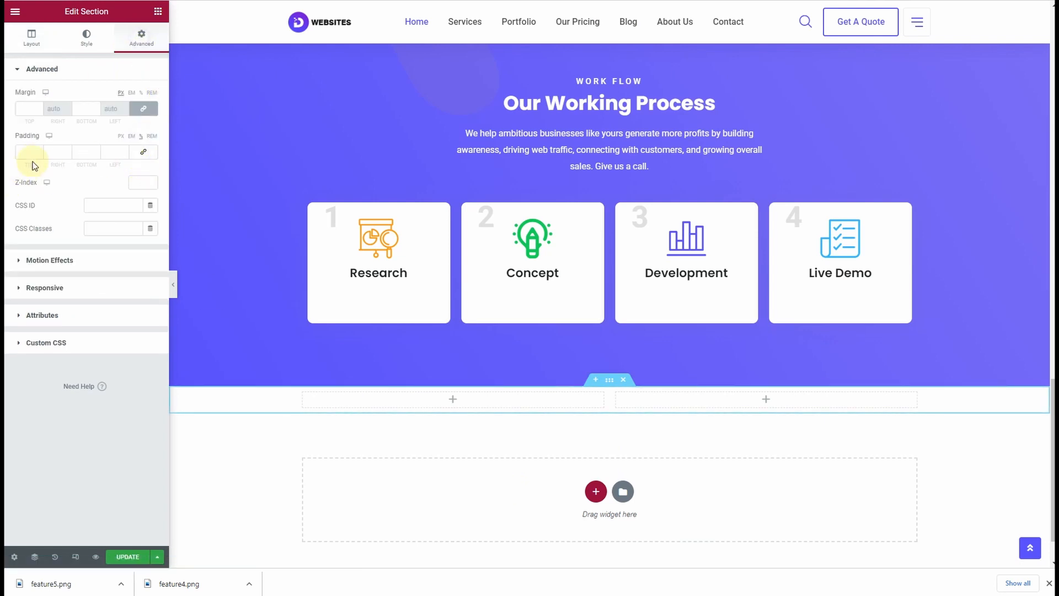
pyautogui.write('3')
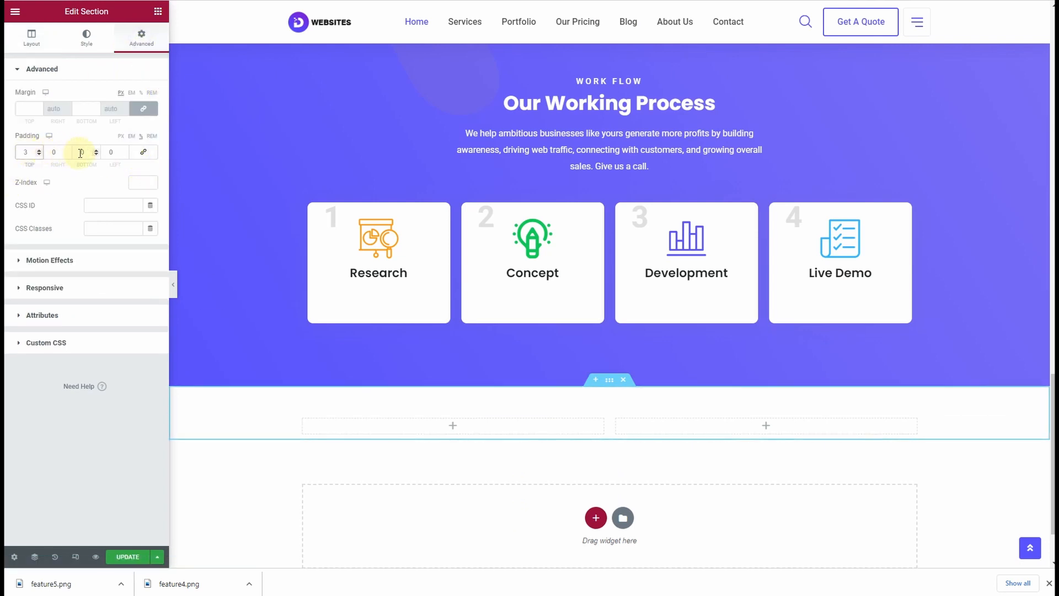
pyautogui.write('3')
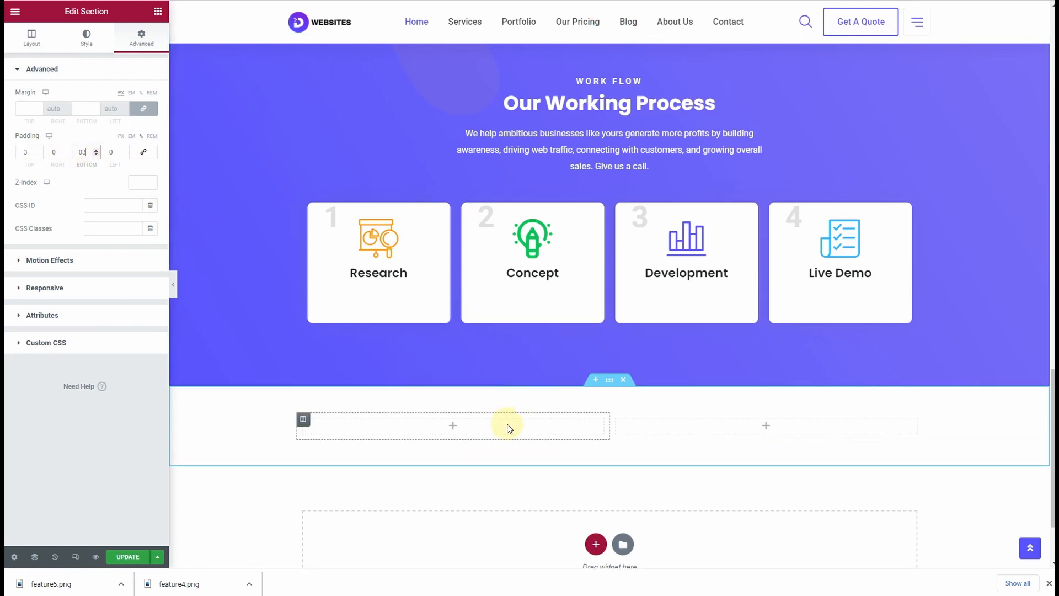
# - Copy the "Who We Are" title text widget and paste it into the second column of the new section
pyautogui.scroll(8, 684, 249)
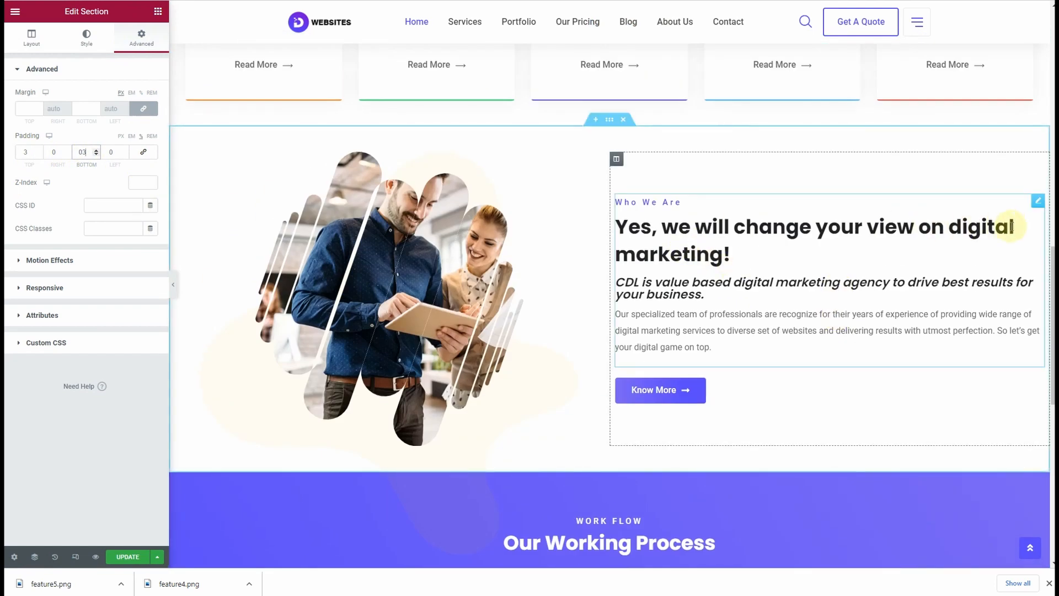
pyautogui.rightClick(1035, 204)
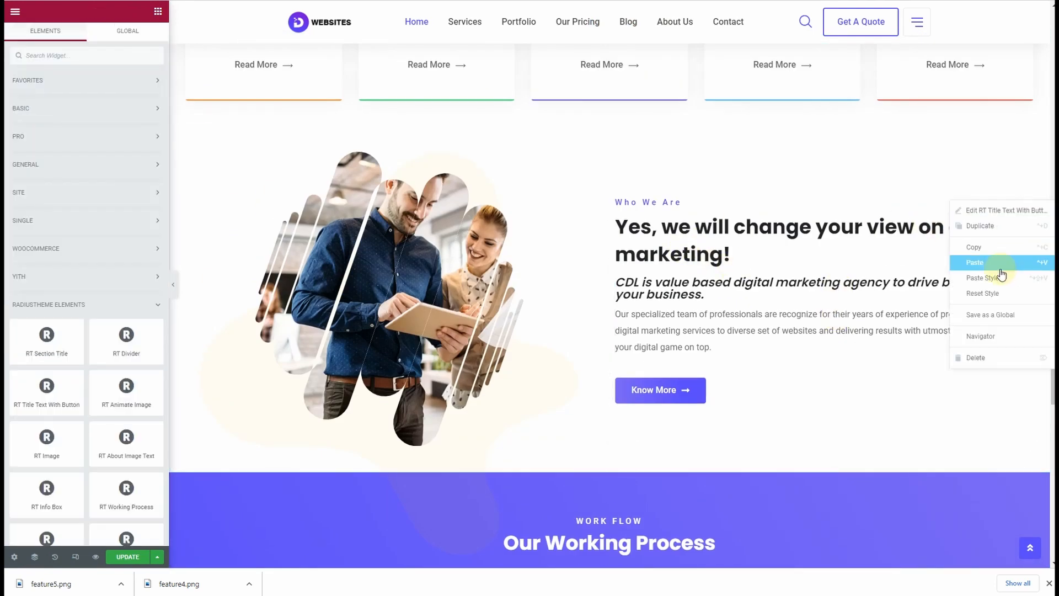
pyautogui.click(978, 249)
pyautogui.scroll(-10, 651, 276)
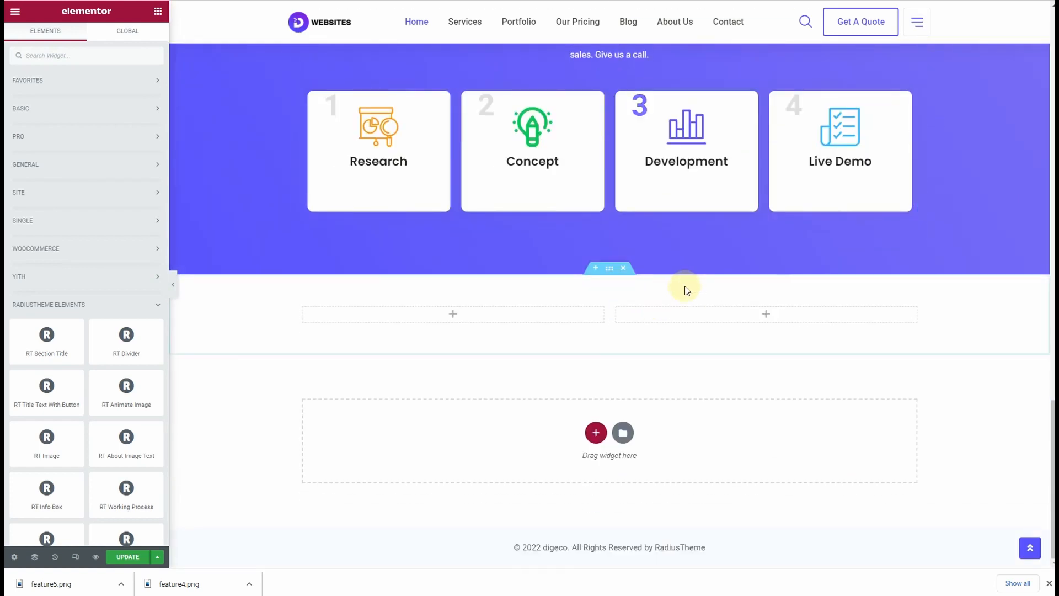
pyautogui.rightClick(694, 310)
pyautogui.click(720, 396)
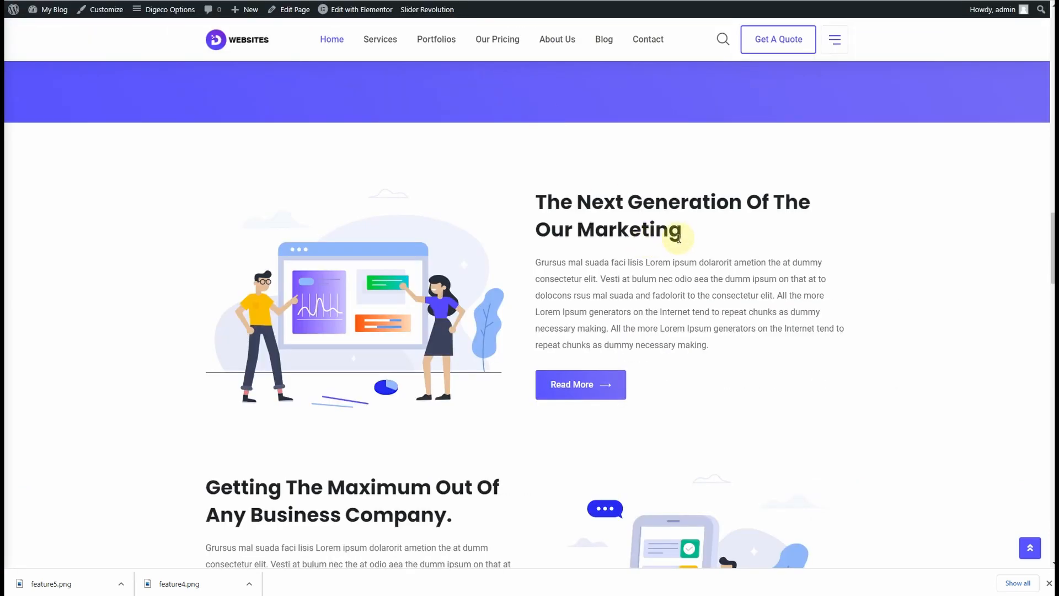
# - Replace the pasted widget's title with "The Next Generation Of The Our Marketing" from the reference page and clear its subtitle
pyautogui.moveTo(680, 235); pyautogui.dragTo(534, 206)
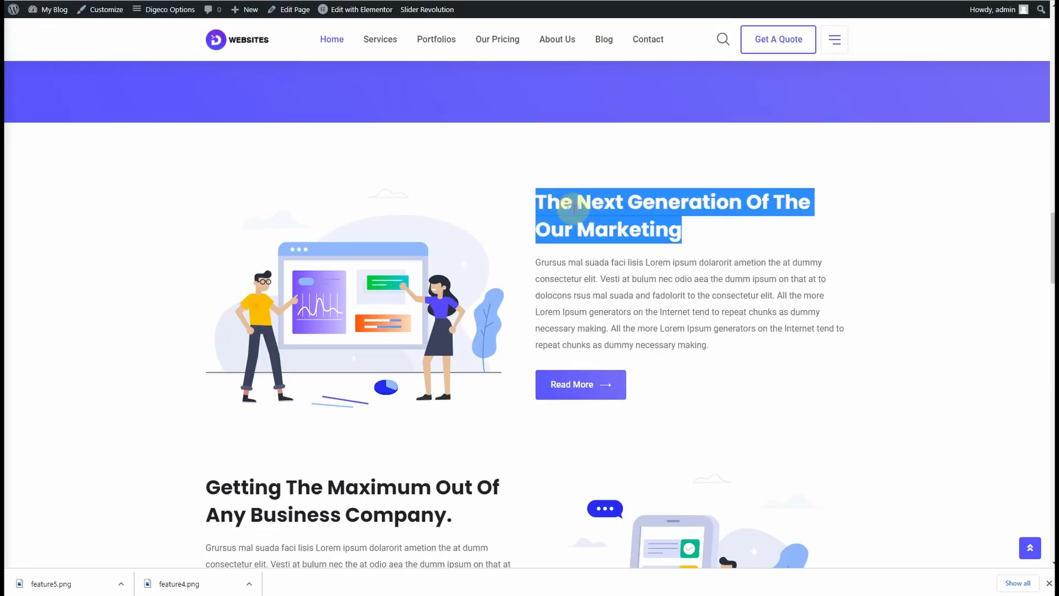
pyautogui.click(709, 355)
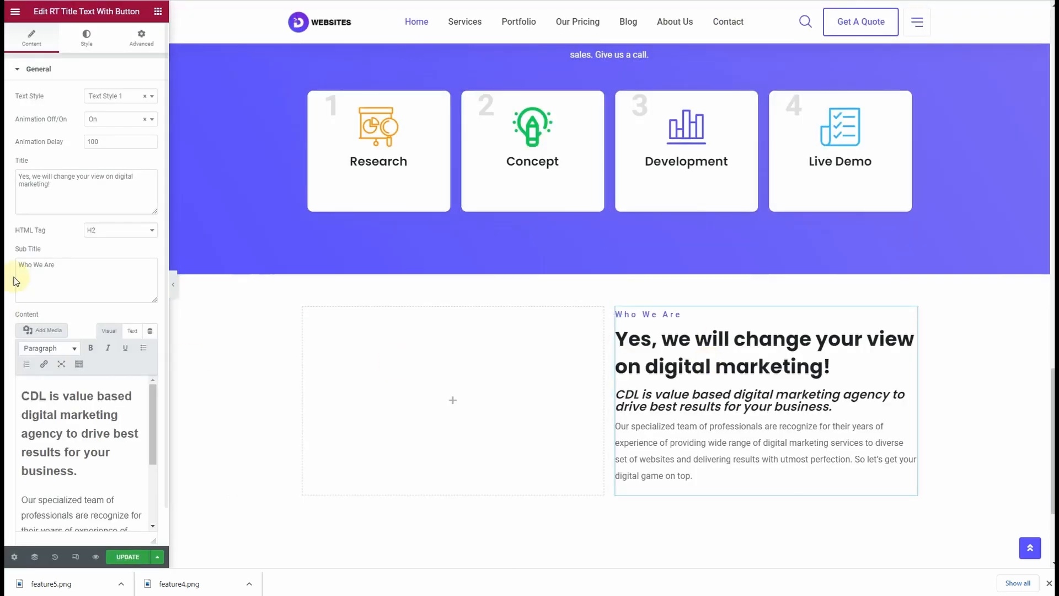
pyautogui.click(60, 188)
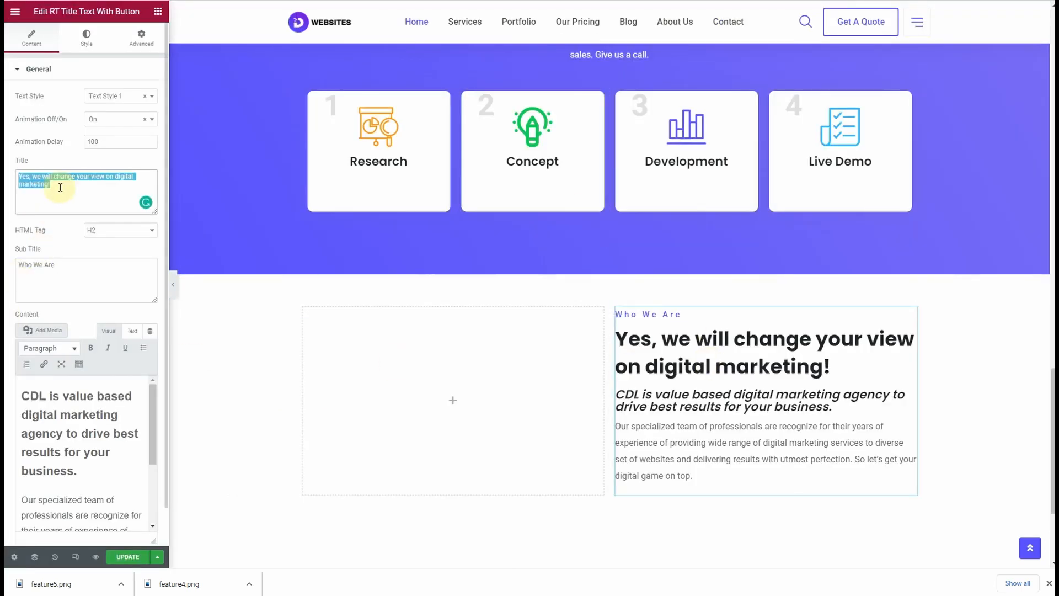
pyautogui.hotkey('ctrl', 'v')
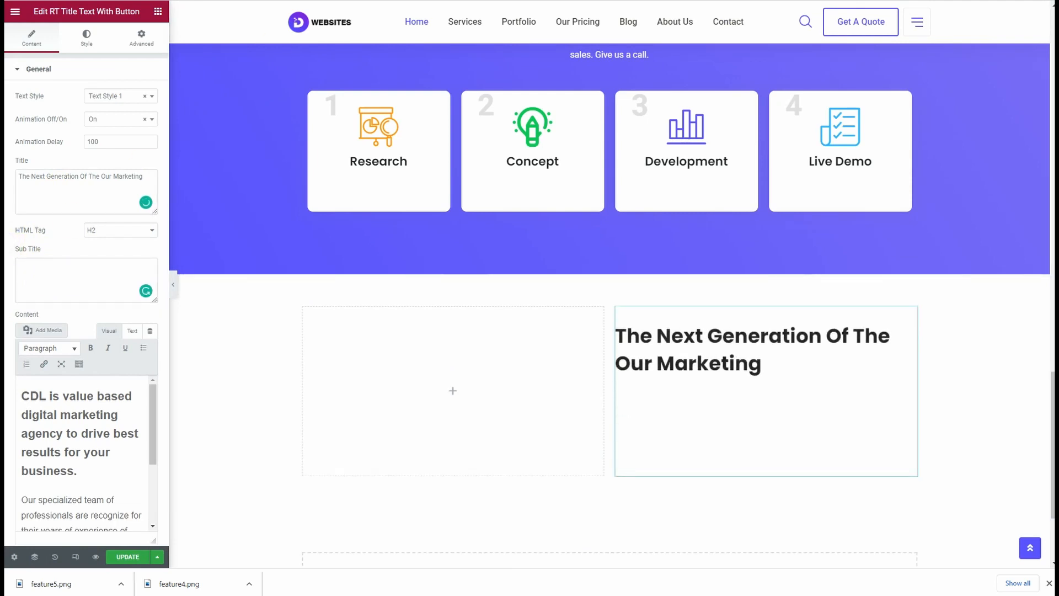
# - Replace the widget's content with the reference page's marketing paragraph and format it as Paragraph
pyautogui.tripleClick(594, 204)
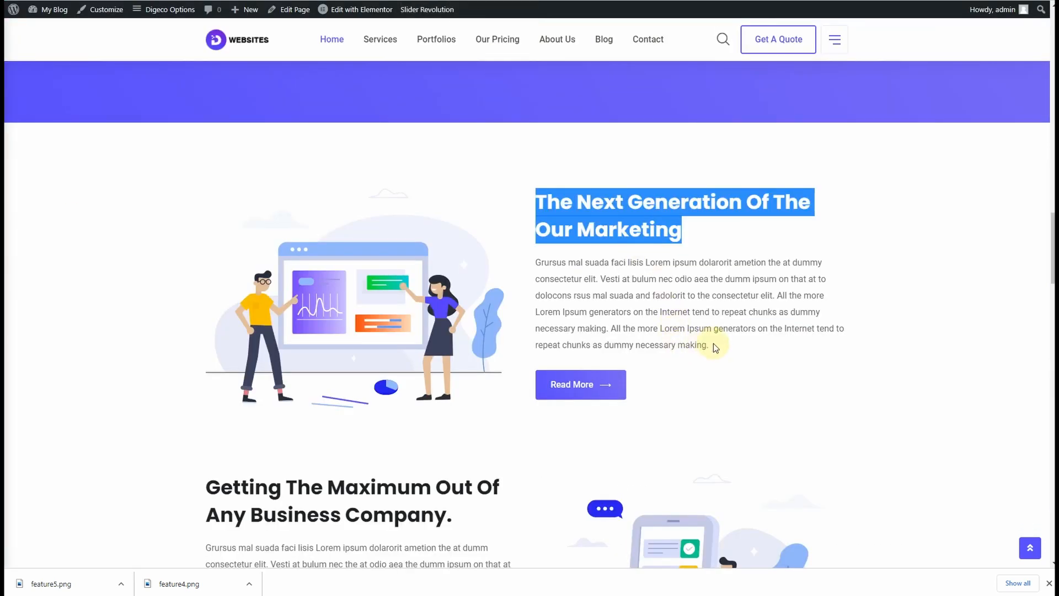
pyautogui.moveTo(712, 347); pyautogui.dragTo(582, 277)
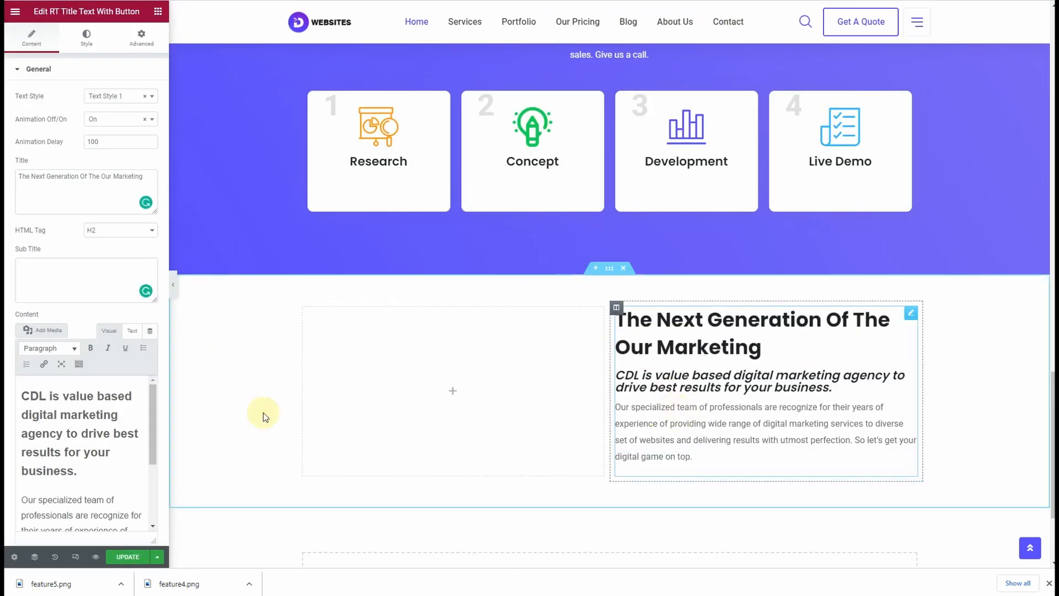
pyautogui.click(97, 416)
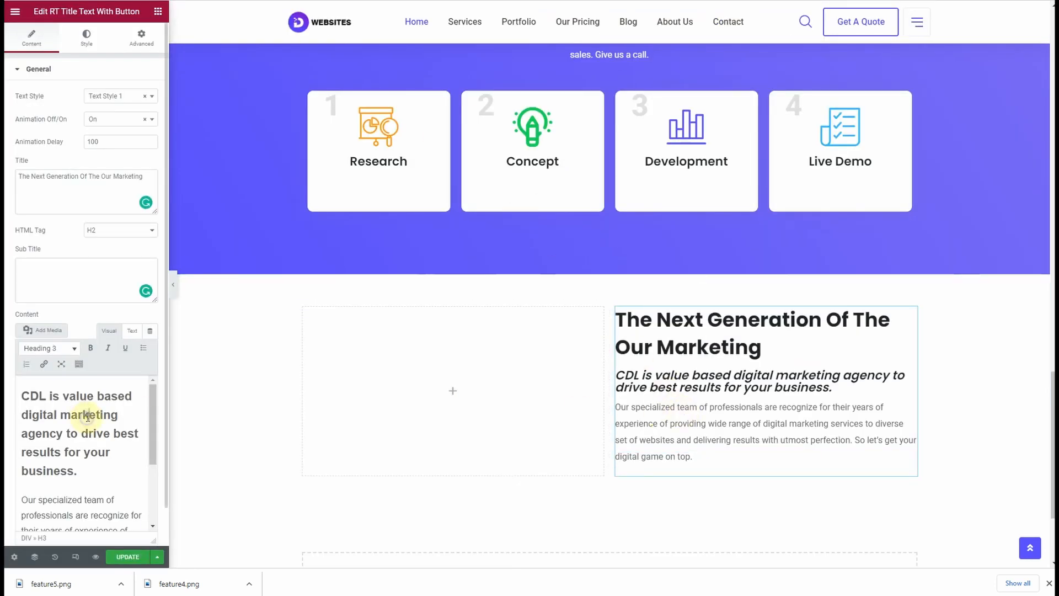
pyautogui.hotkey('ctrl', 'a')
pyautogui.hotkey('ctrl', 'v')
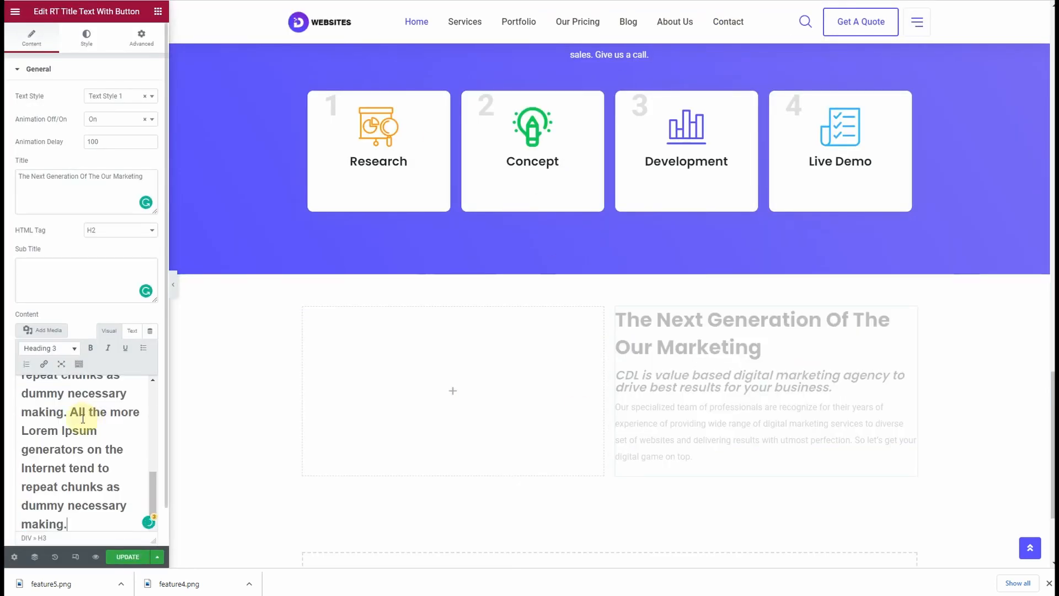
pyautogui.hotkey('ctrl', 'a')
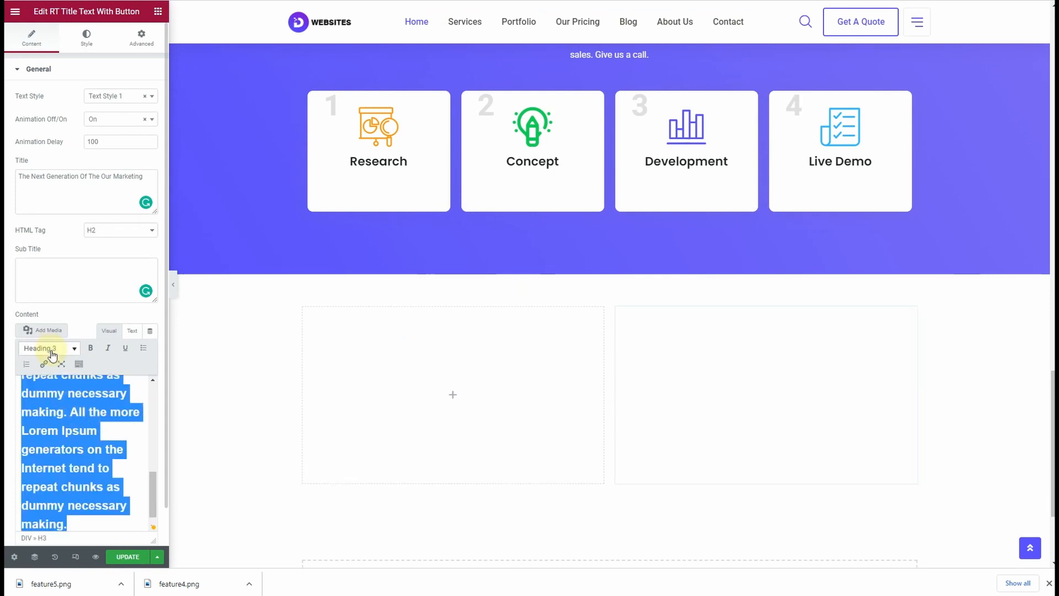
pyautogui.click(48, 348)
pyautogui.click(63, 368)
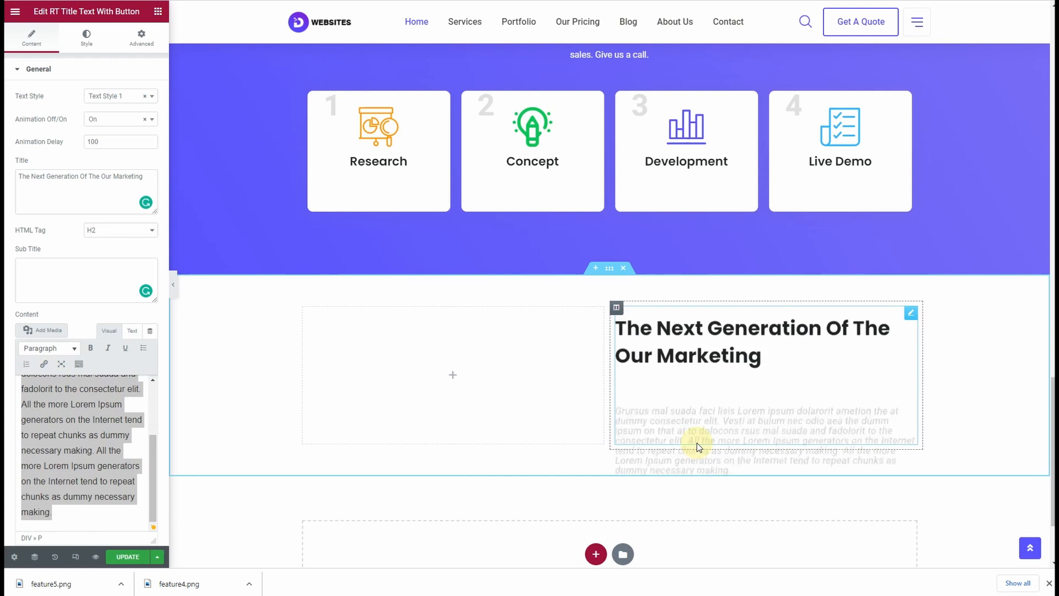
# - Clear the italic content of the marketing text widget and paste the paragraph again without its copied formatting
pyautogui.click(97, 445)
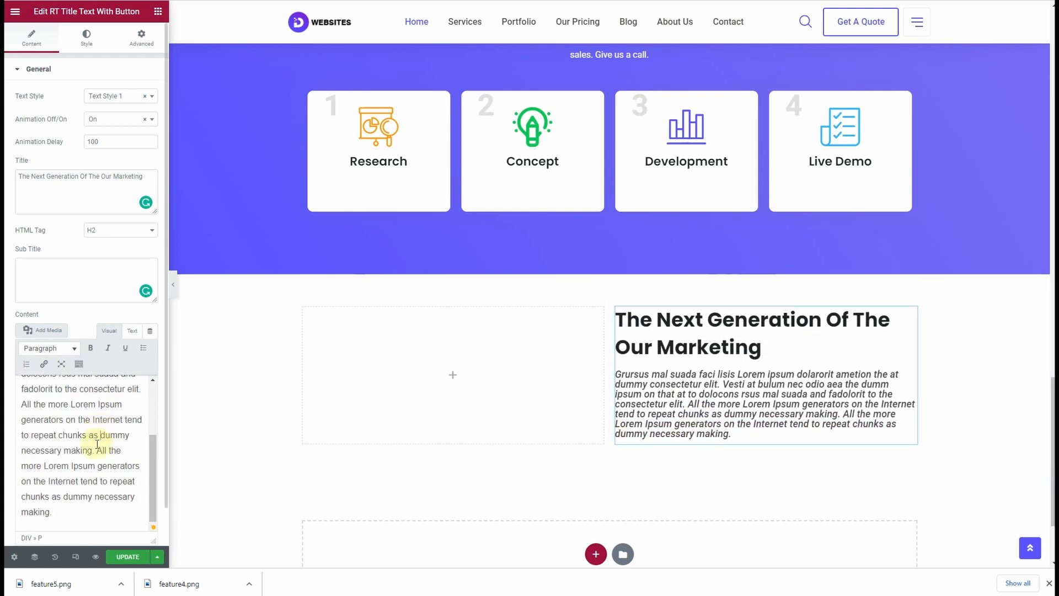
pyautogui.scroll(3, 97, 444)
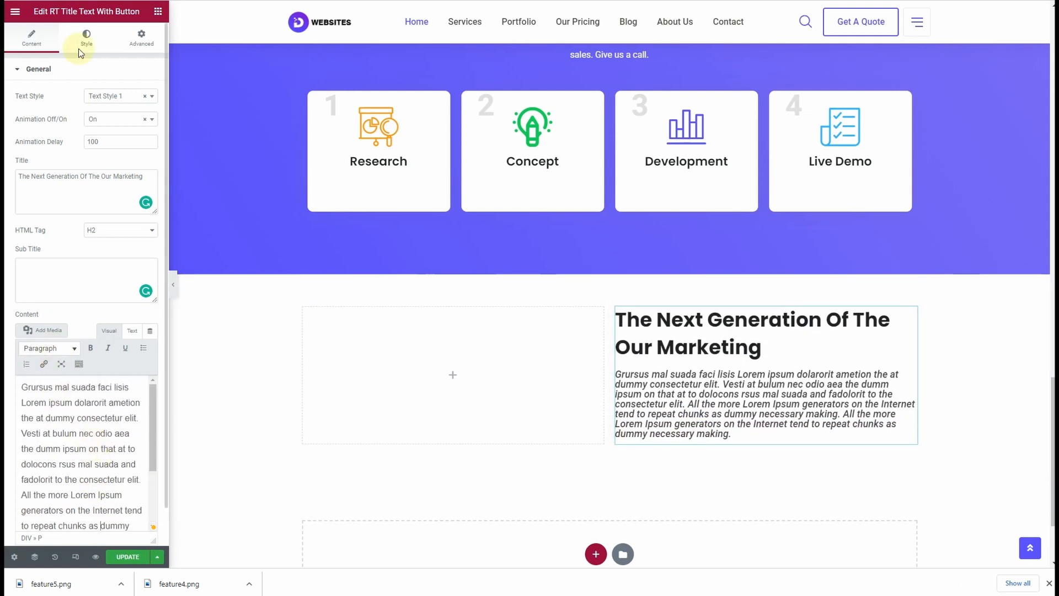
pyautogui.scroll(9, 720, 401)
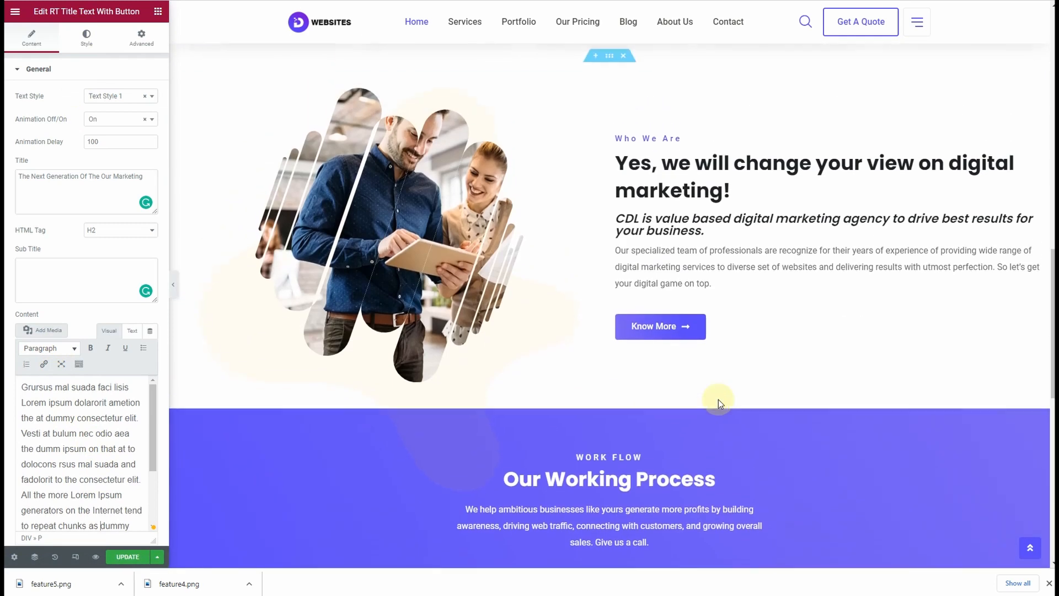
pyautogui.scroll(-9, 720, 412)
pyautogui.moveTo(31, 403); pyautogui.dragTo(69, 508)
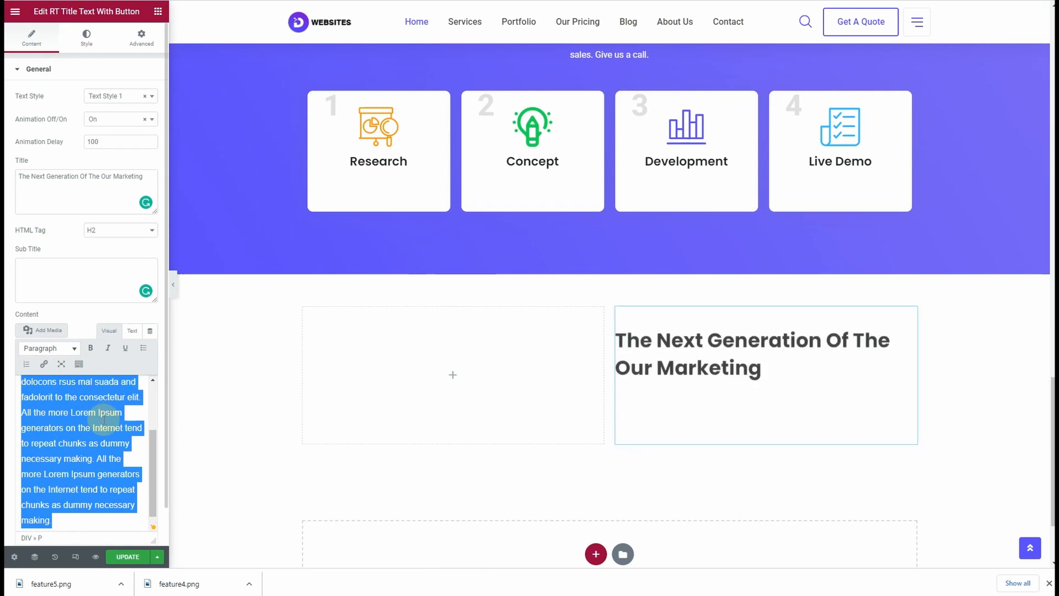
pyautogui.click(86, 39)
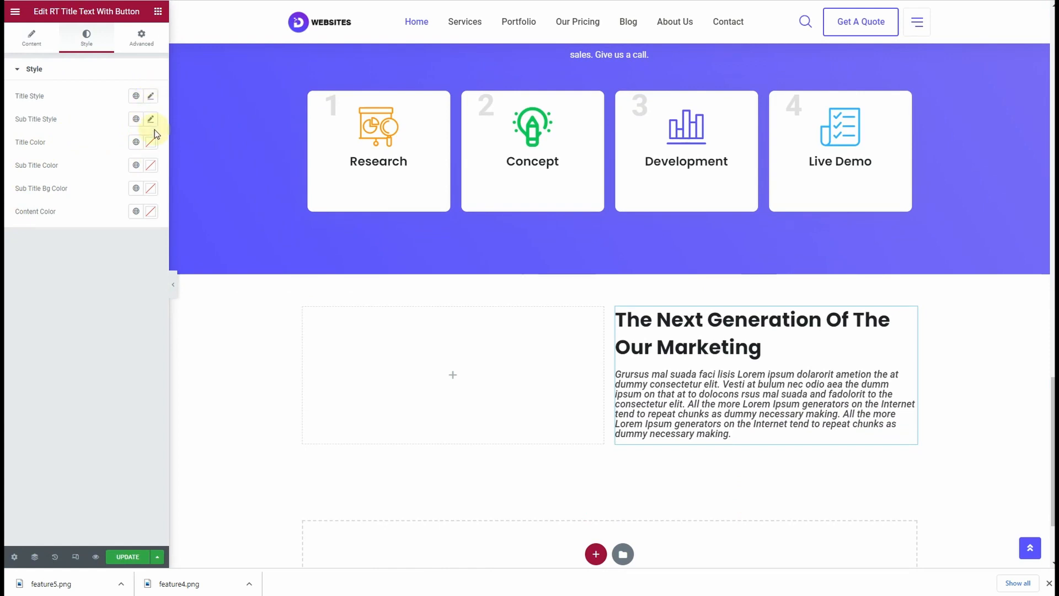
pyautogui.click(32, 38)
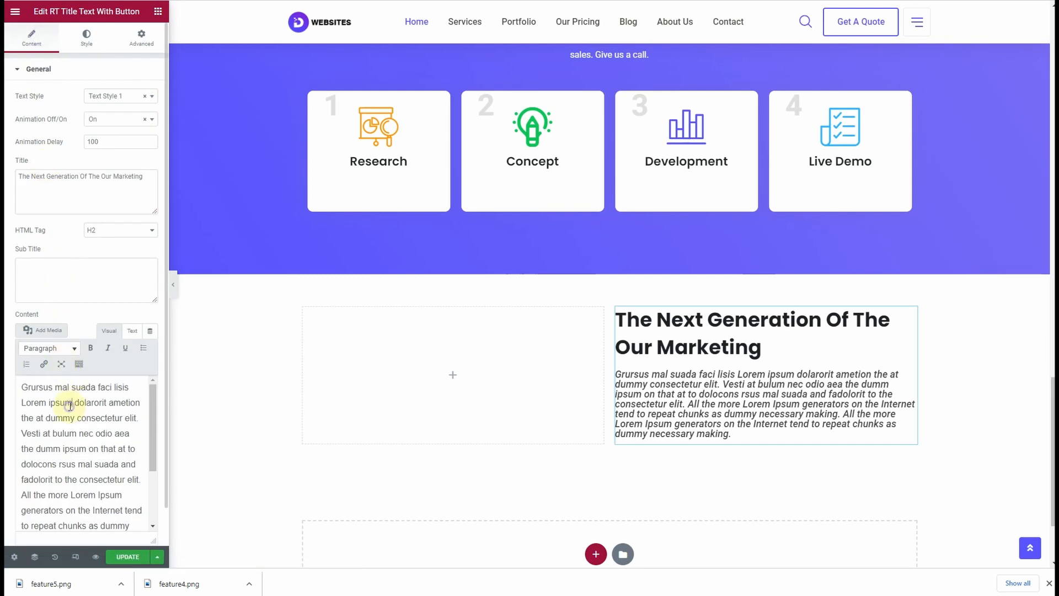
pyautogui.hotkey('ctrl', 'a')
pyautogui.press('Delete')
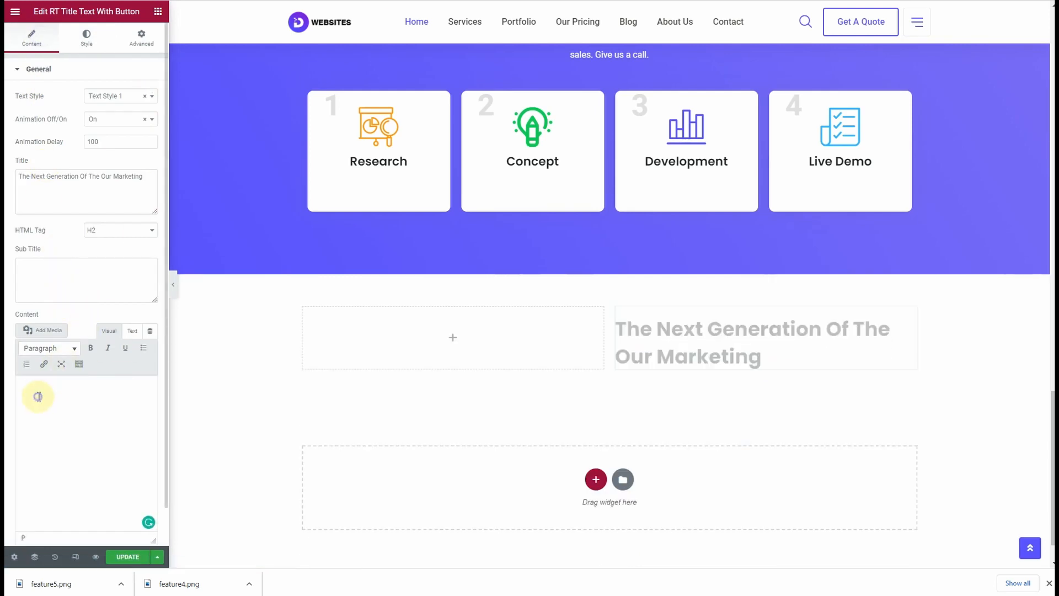
pyautogui.hotkey('ctrl', 'v')
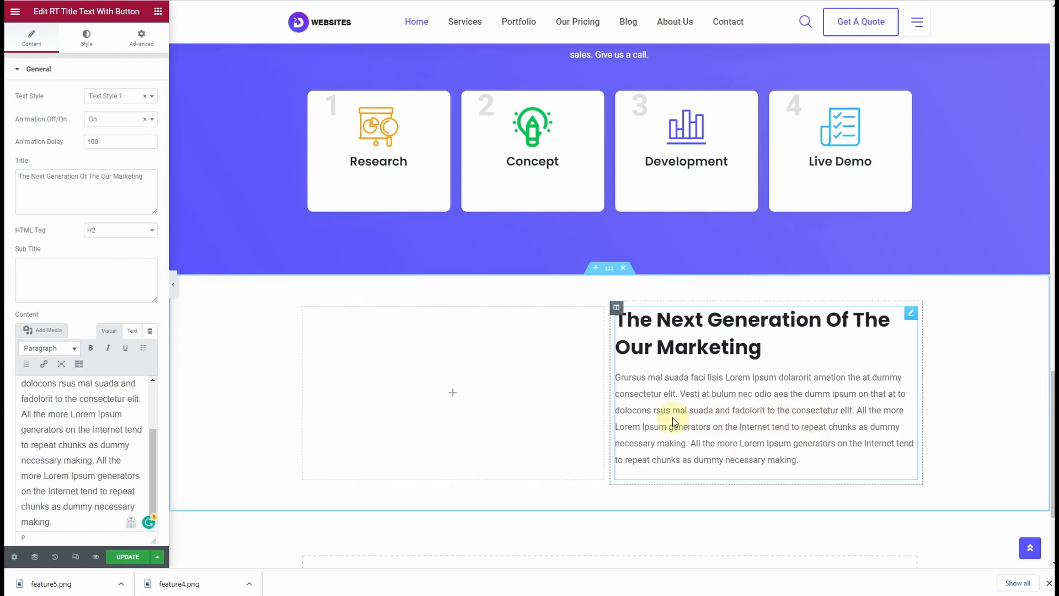
# - Add an Image widget to the empty column beside the marketing text
pyautogui.scroll(9, 373, 358)
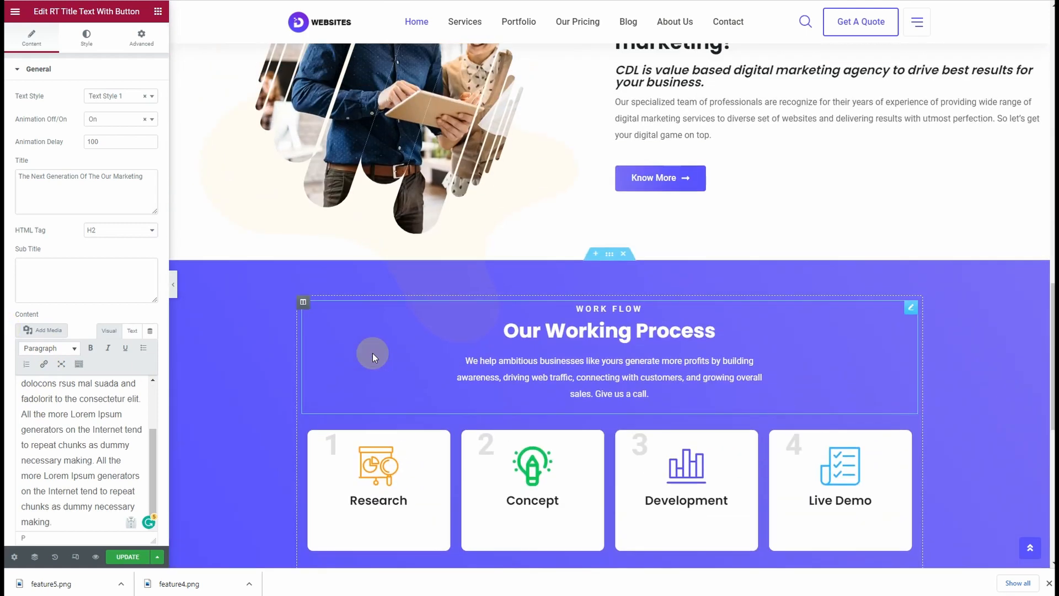
pyautogui.scroll(-10, 374, 358)
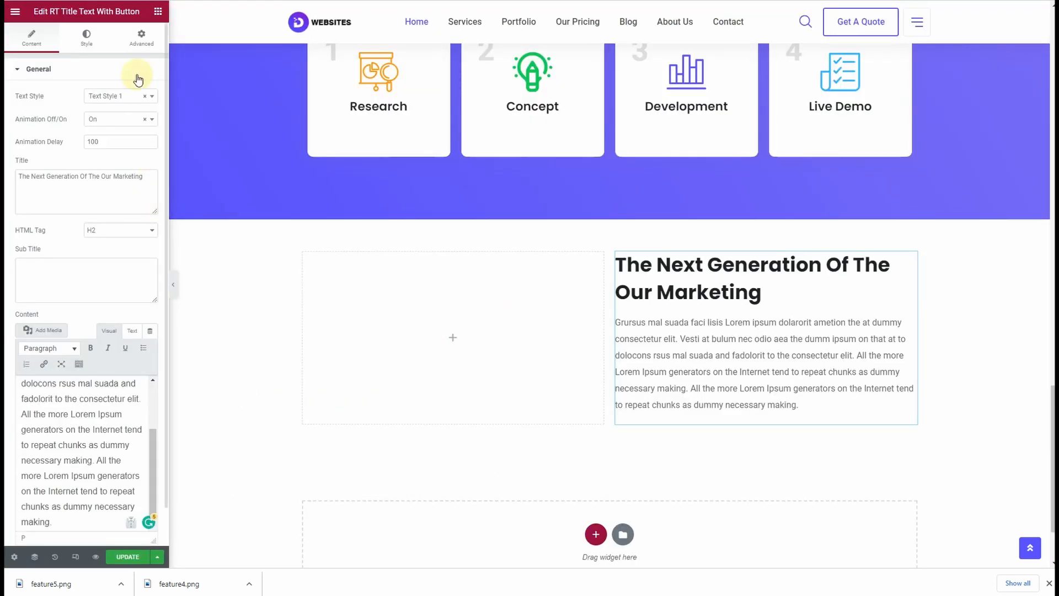
pyautogui.click(158, 13)
pyautogui.moveTo(44, 197); pyautogui.dragTo(332, 322)
# - Upload feature4.png and feature5.png to the media library and insert the feature4.png illustration into the Image widget
pyautogui.click(81, 153)
pyautogui.moveTo(198, 590); pyautogui.dragTo(284, 374)
pyautogui.moveTo(88, 574); pyautogui.dragTo(284, 359)
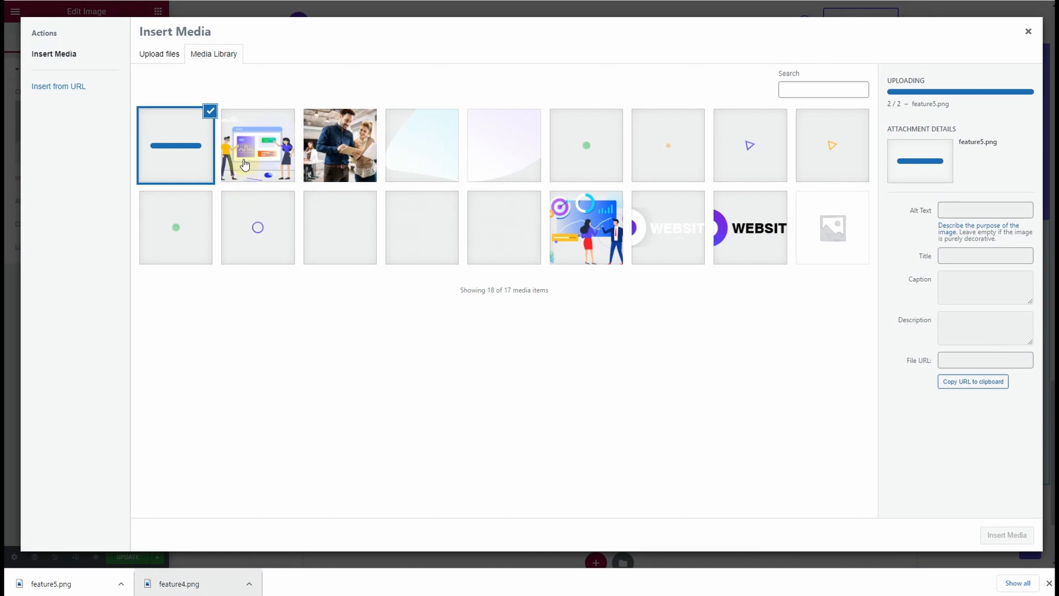
pyautogui.click(245, 165)
pyautogui.click(988, 536)
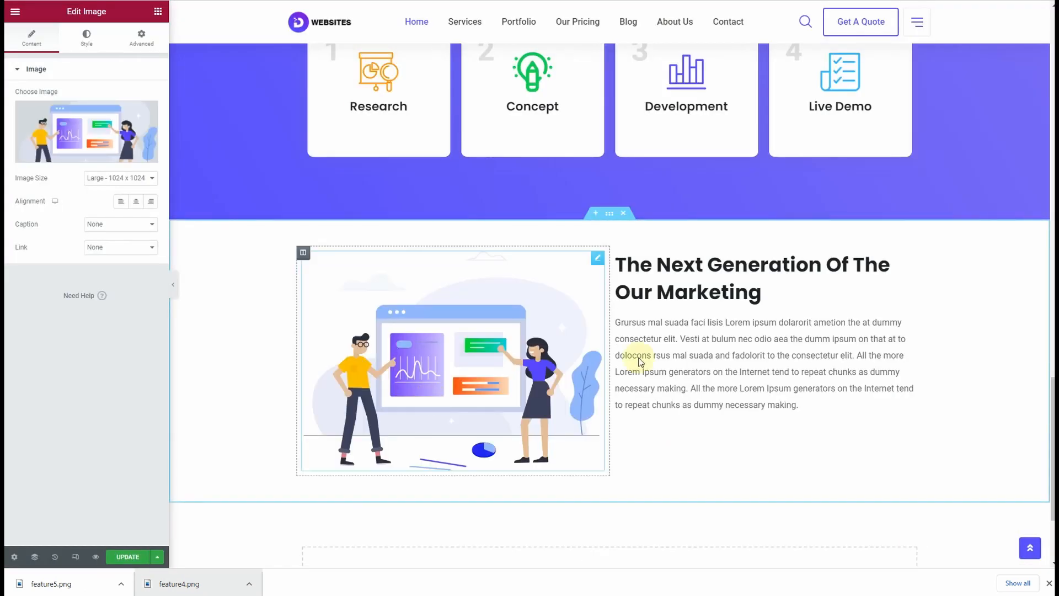
# - Set the vertical alignment of the marketing text column to Middle
pyautogui.click(616, 255)
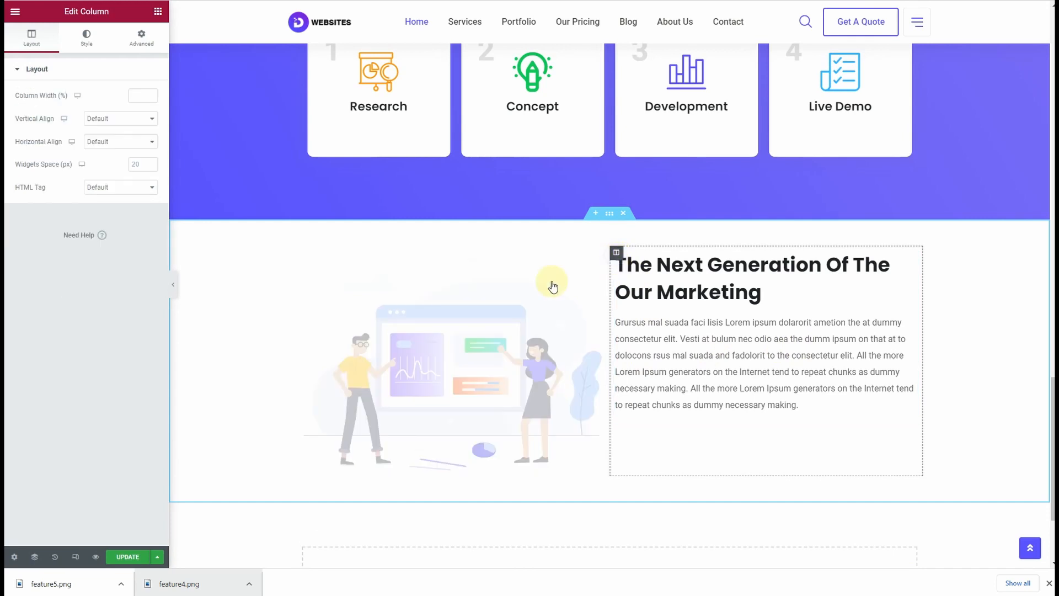
pyautogui.click(110, 147)
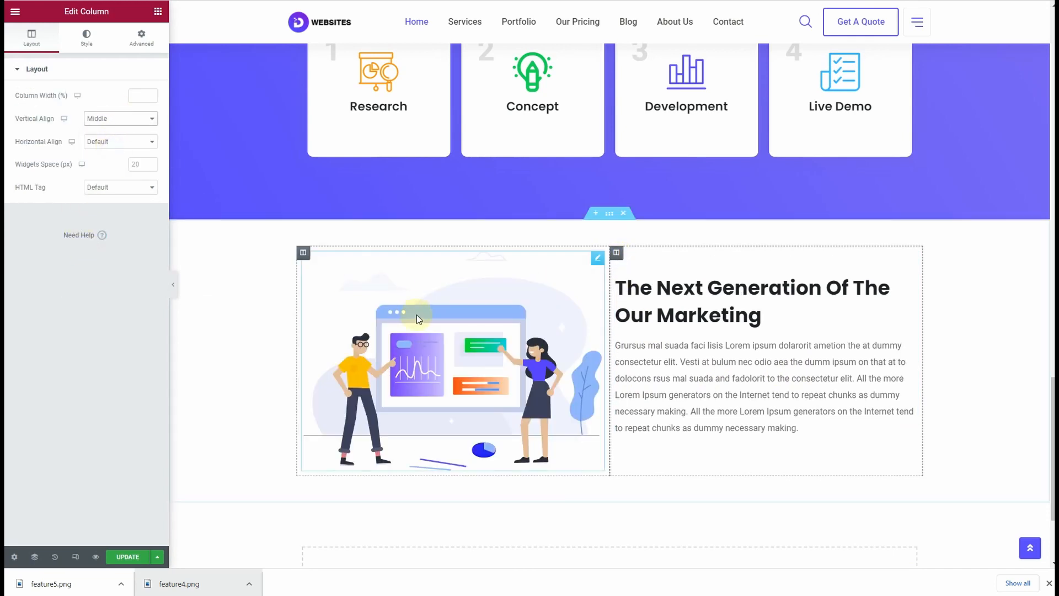
pyautogui.scroll(-2, 527, 385)
pyautogui.scroll(8, 529, 395)
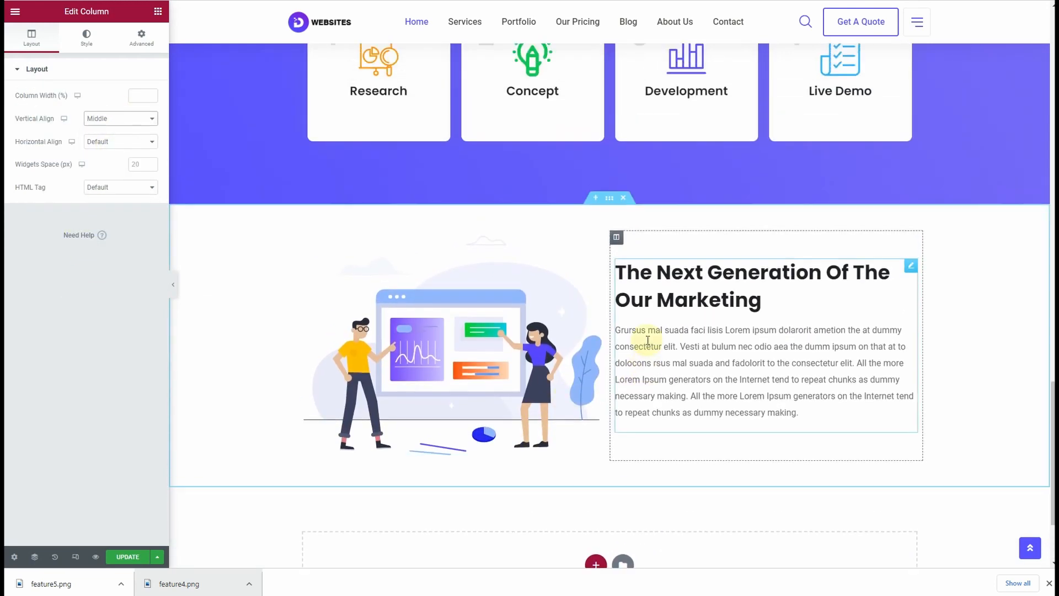
# - Copy the Know More button from the Who We Are section and paste it below the marketing paragraph
pyautogui.scroll(2, 659, 351)
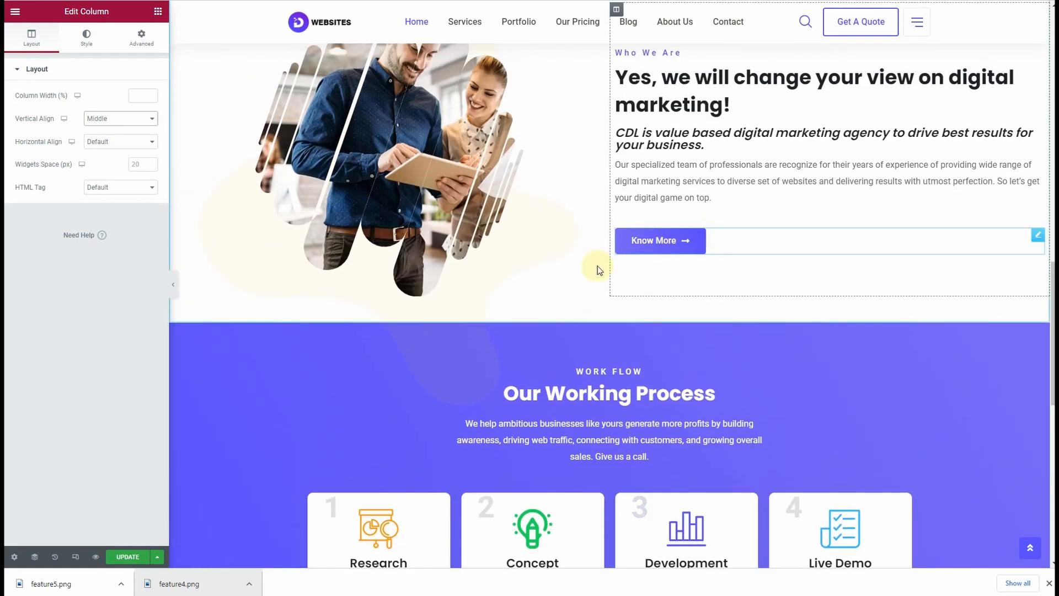
pyautogui.rightClick(666, 241)
pyautogui.click(690, 287)
pyautogui.scroll(-6, 718, 376)
pyautogui.rightClick(911, 351)
pyautogui.click(936, 416)
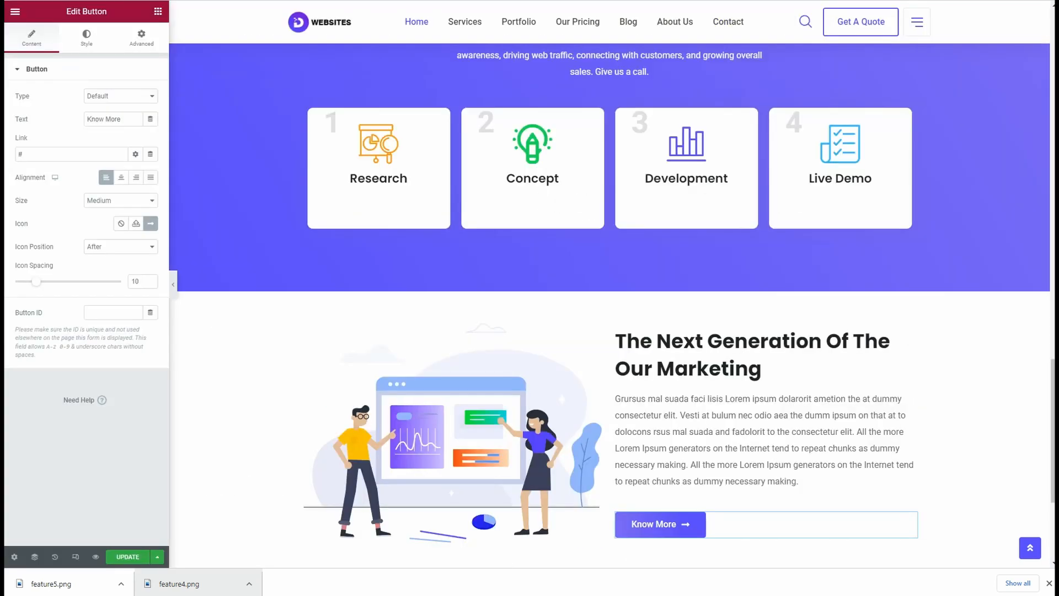
# - Set the marketing illustration's image size to Full and its column's padding to 0 on all sides
pyautogui.scroll(-3, 526, 406)
pyautogui.click(436, 278)
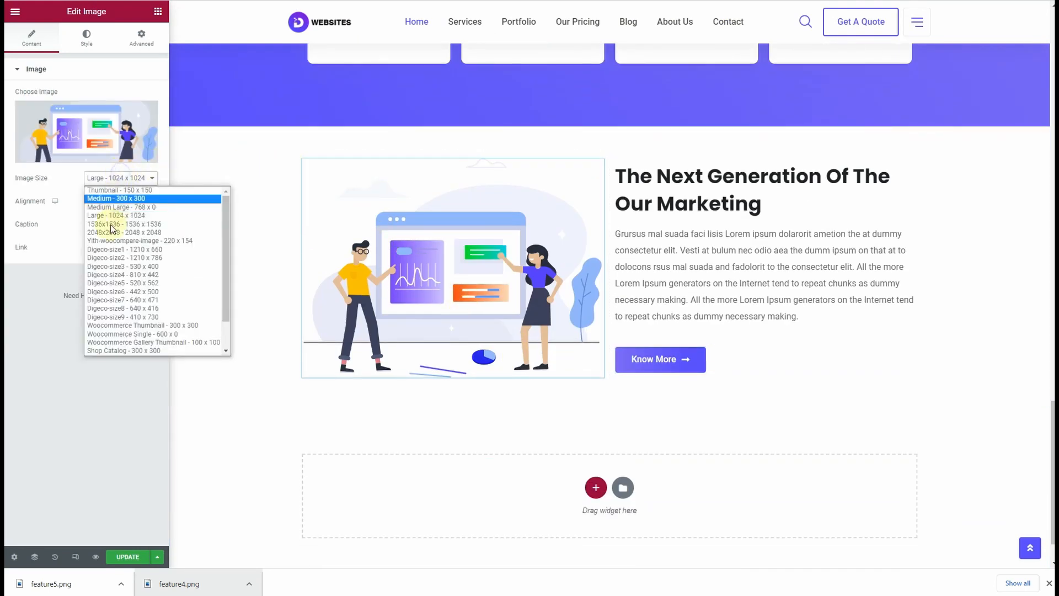
pyautogui.scroll(-2, 123, 305)
pyautogui.click(120, 342)
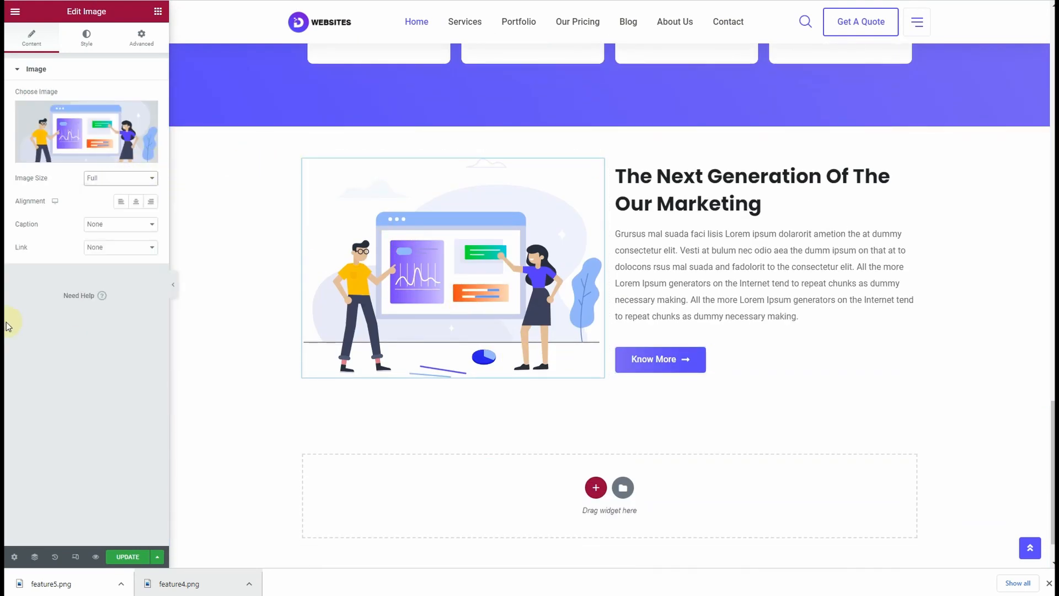
pyautogui.click(303, 160)
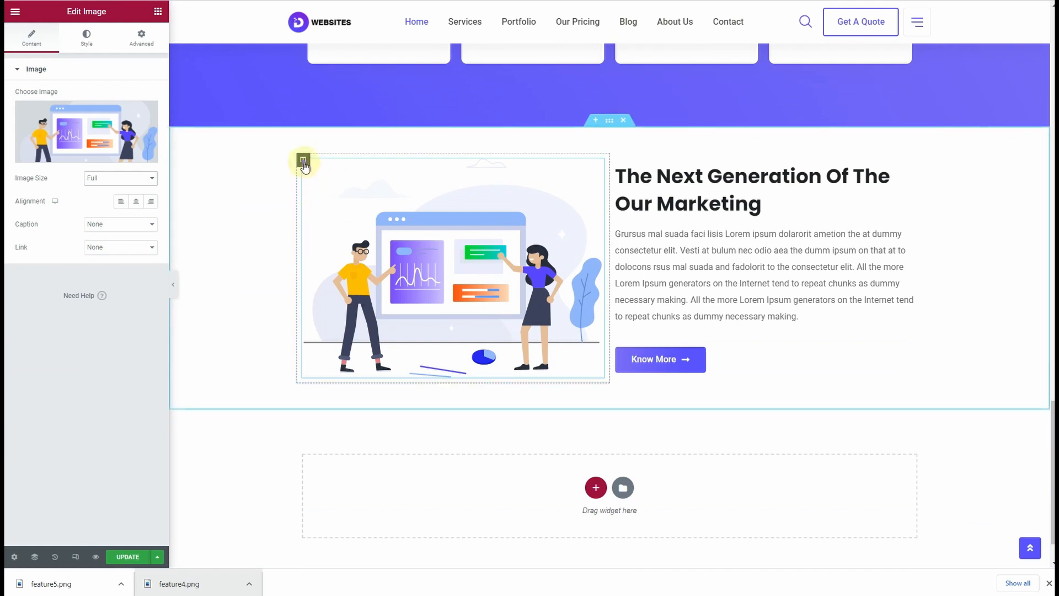
pyautogui.click(142, 42)
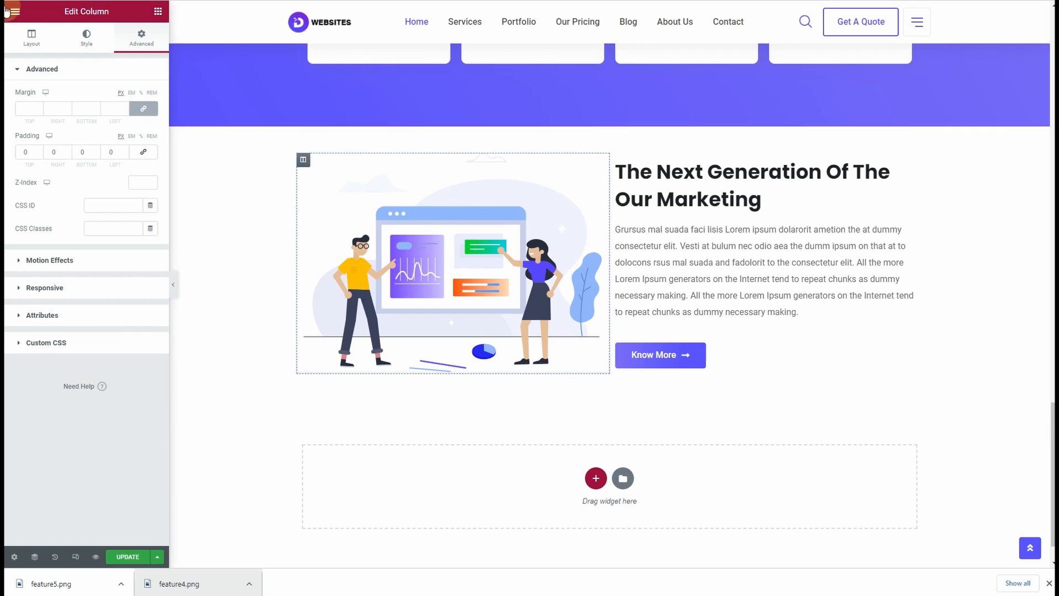
# - Set the content width of the marketing section to Full Width
pyautogui.click(615, 123)
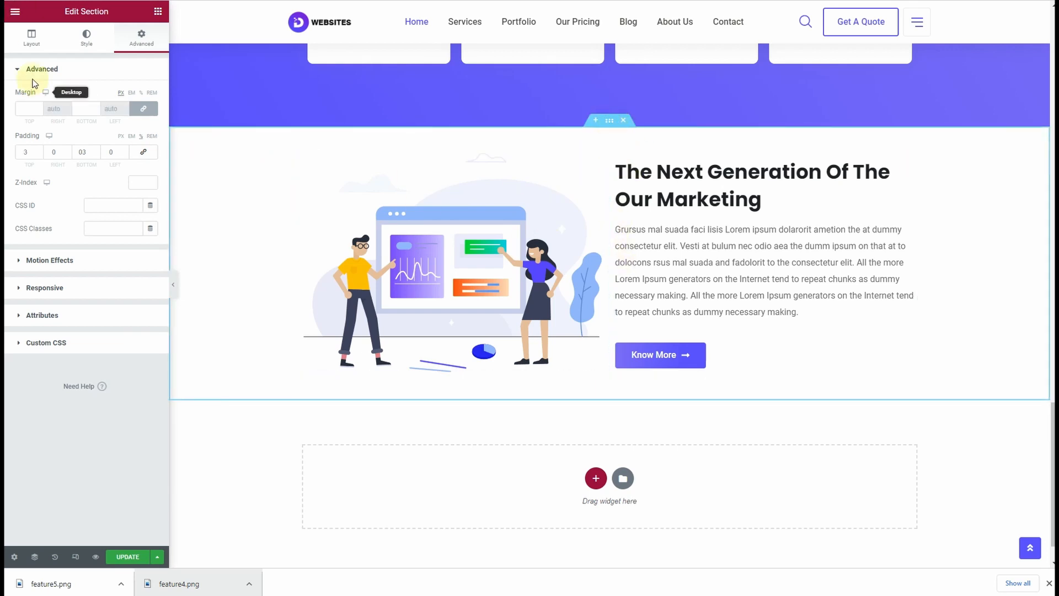
pyautogui.click(139, 37)
pyautogui.click(31, 37)
pyautogui.click(118, 96)
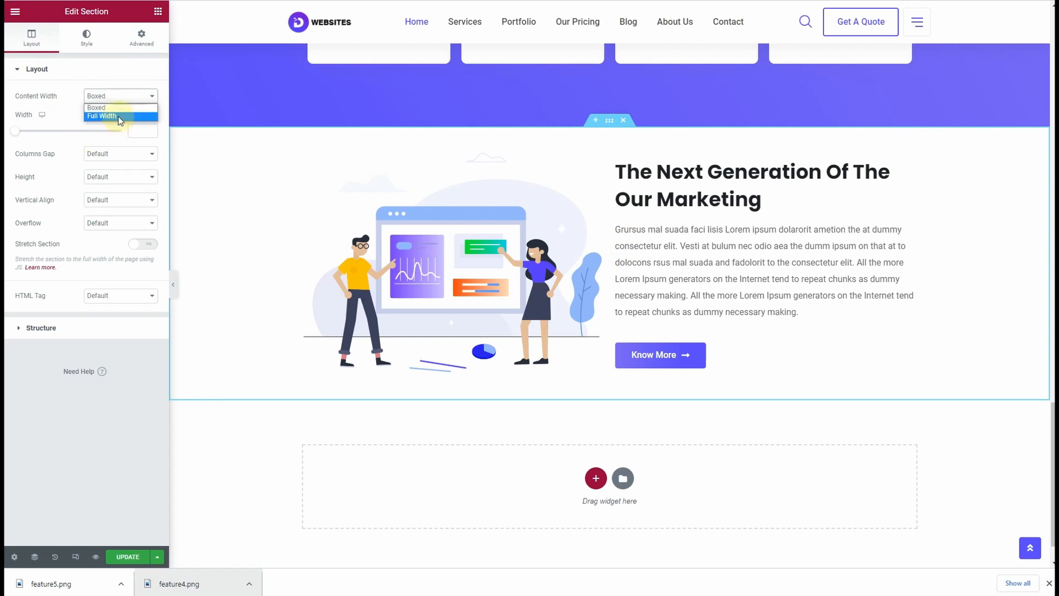
pyautogui.click(118, 112)
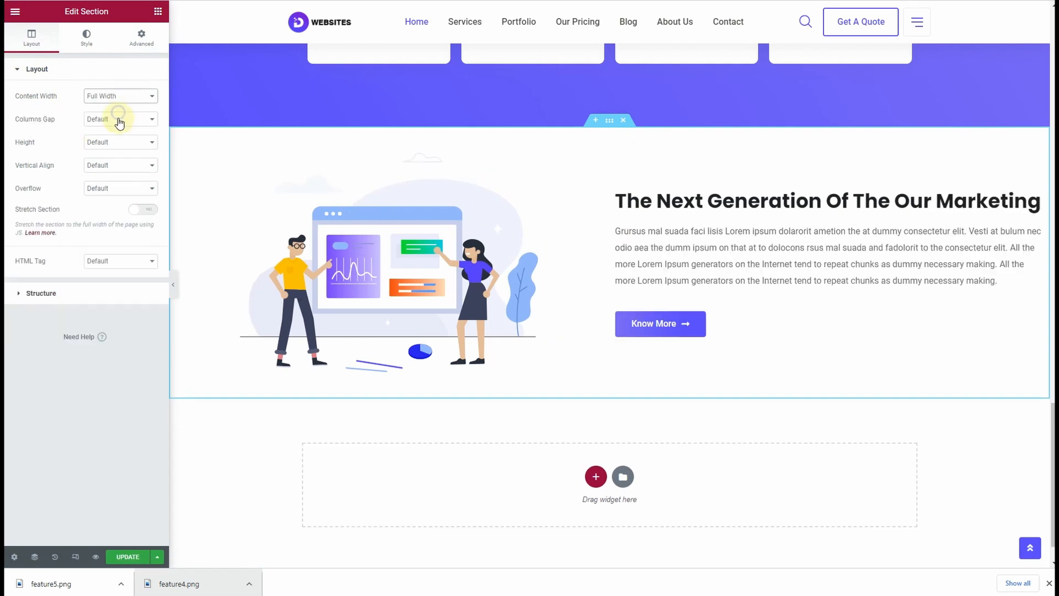
pyautogui.click(142, 35)
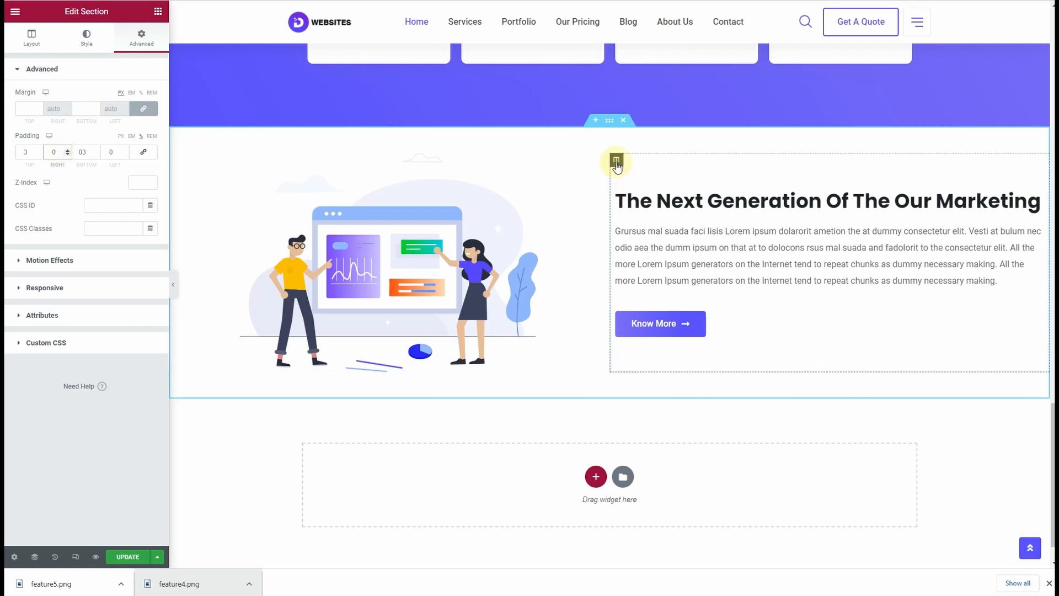
# - Set the marketing text column's right padding to 26% with 0 on the other sides, and preview the page at full width
pyautogui.click(616, 160)
pyautogui.click(142, 36)
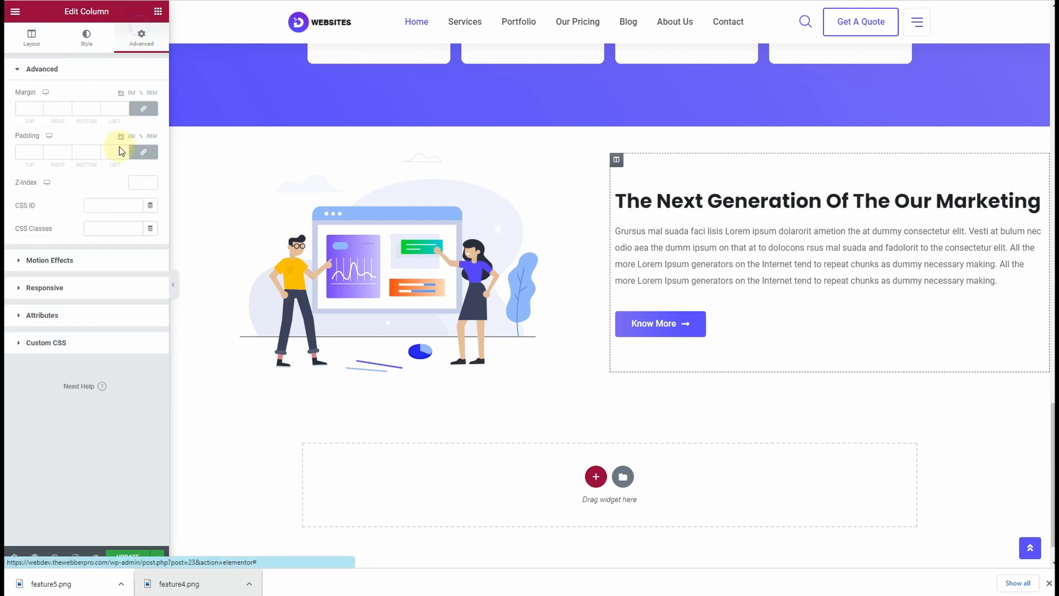
pyautogui.click(151, 156)
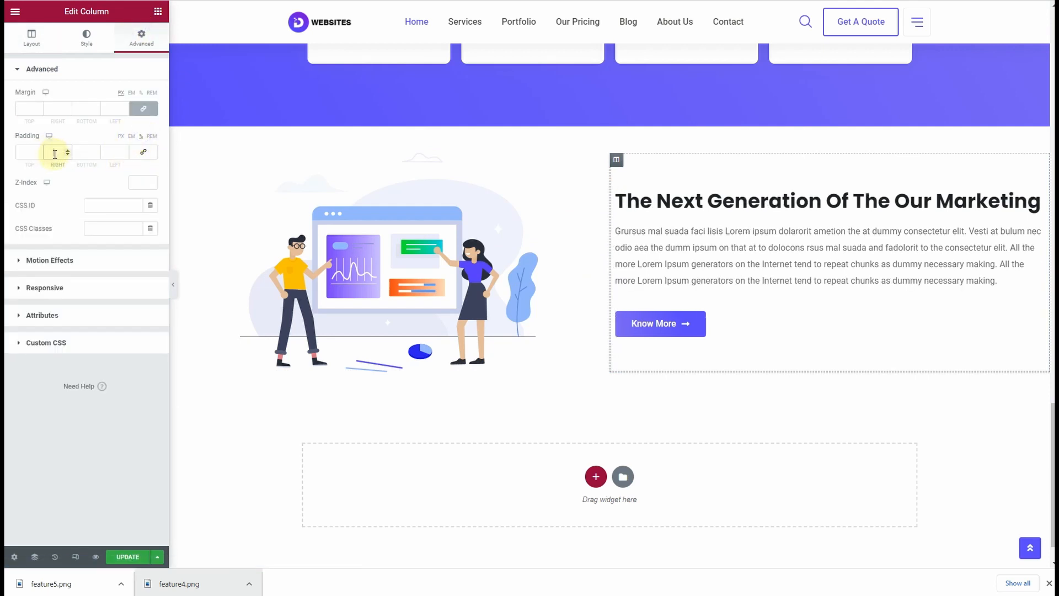
pyautogui.write('5')
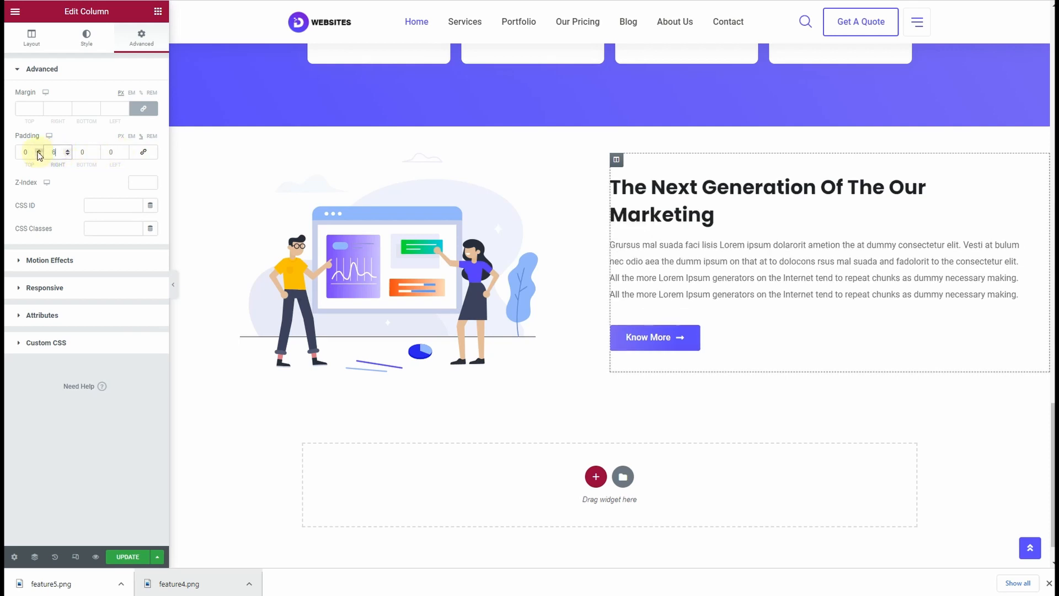
pyautogui.write('7')
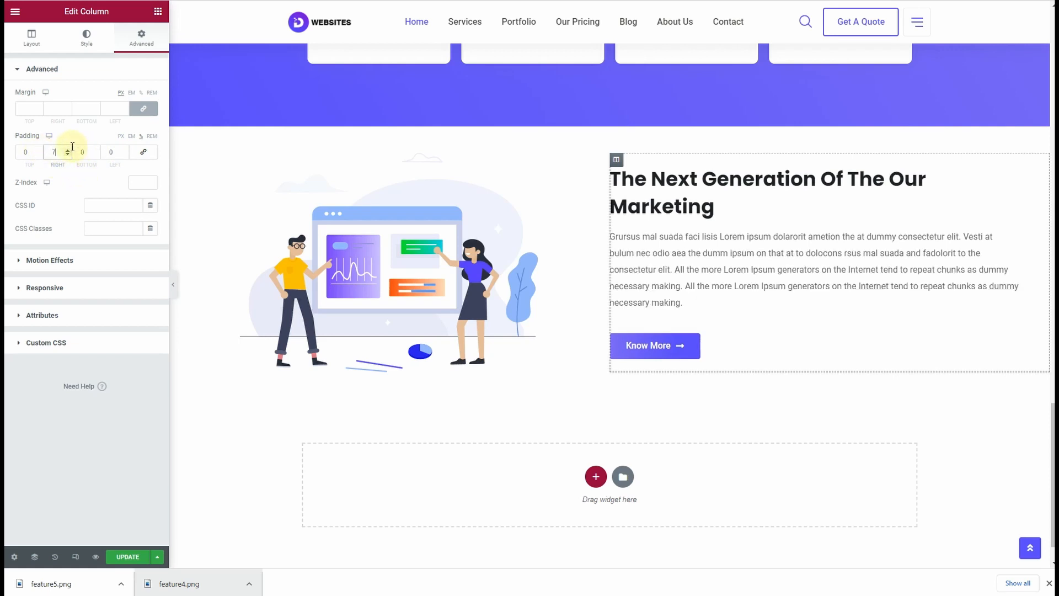
pyautogui.click(68, 150)
pyautogui.click(67, 150)
pyautogui.click(68, 150)
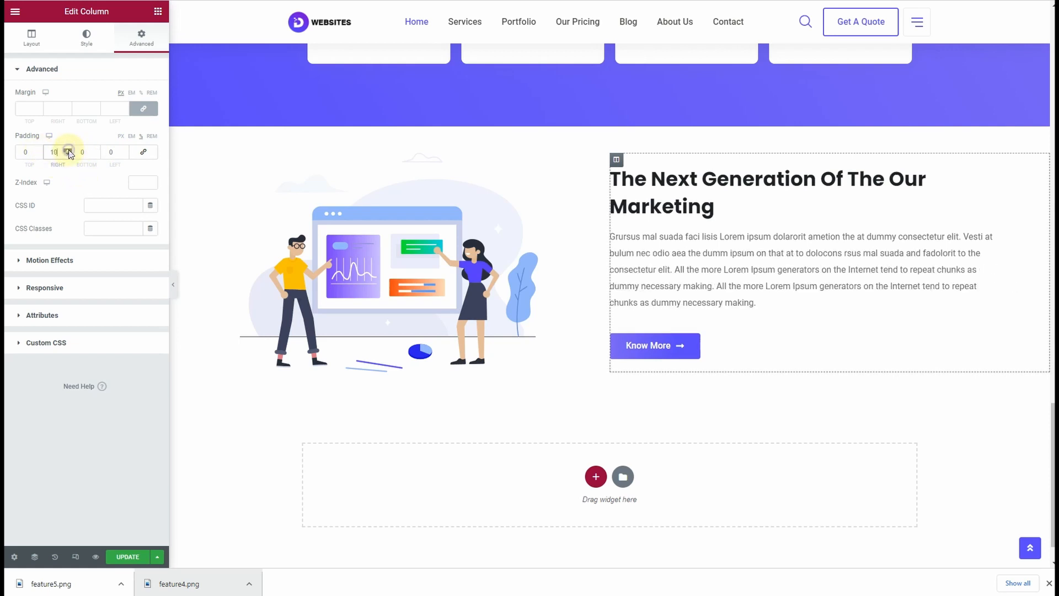
pyautogui.click(68, 150)
pyautogui.click(68, 150)
pyautogui.click(67, 151)
pyautogui.click(68, 150)
pyautogui.click(67, 150)
pyautogui.click(68, 150)
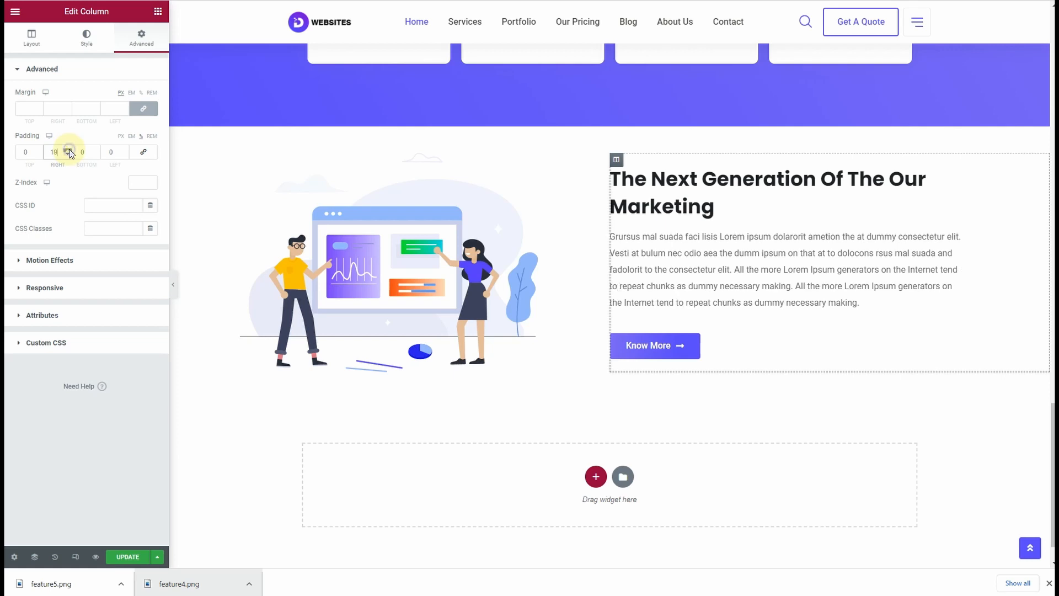
pyautogui.click(68, 150)
pyautogui.click(68, 150)
pyautogui.click(68, 150)
pyautogui.click(68, 151)
pyautogui.click(68, 150)
pyautogui.click(68, 150)
pyautogui.click(68, 151)
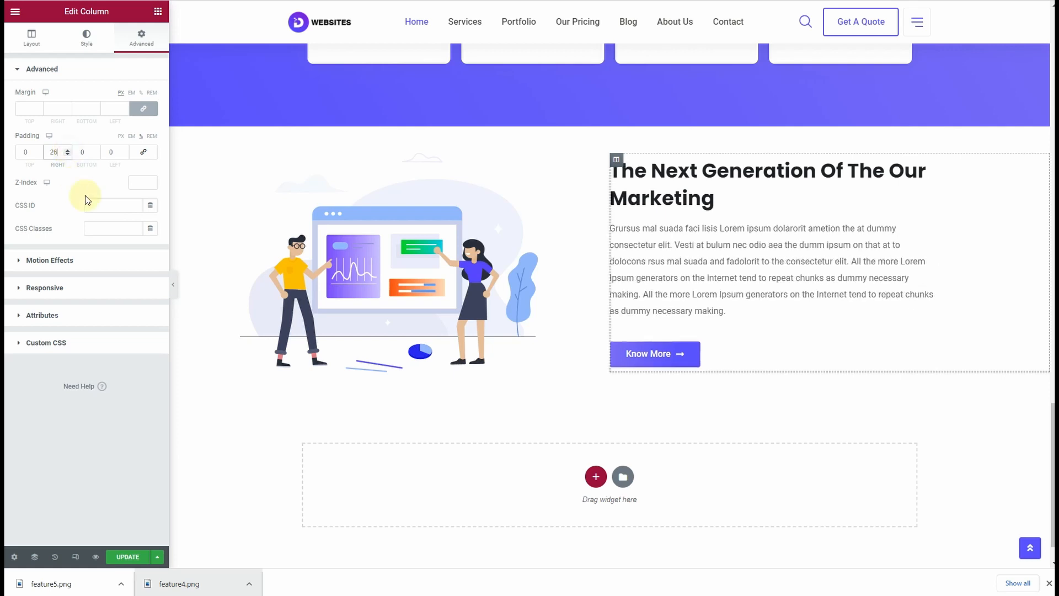
pyautogui.click(174, 289)
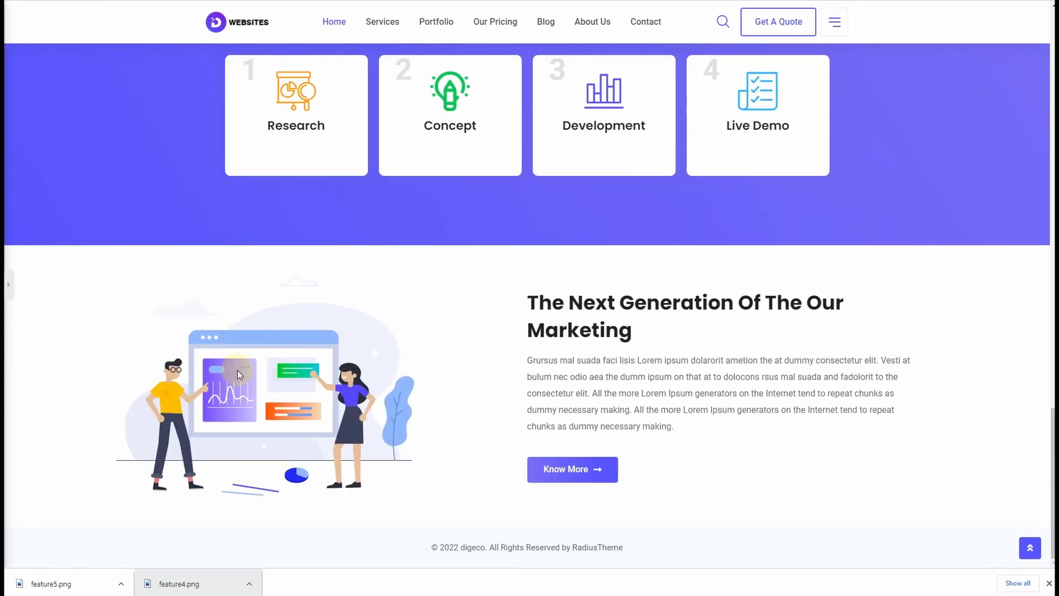
pyautogui.click(7, 292)
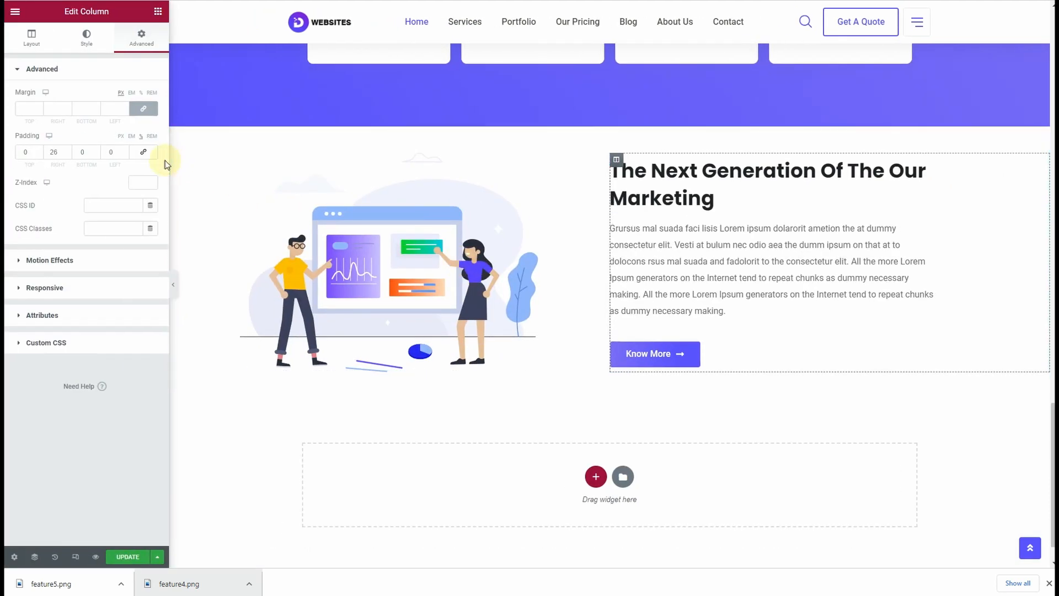
# - Set the illustration column's left padding to 26% with 0 on the other sides, and preview the page at full width
pyautogui.click(175, 159)
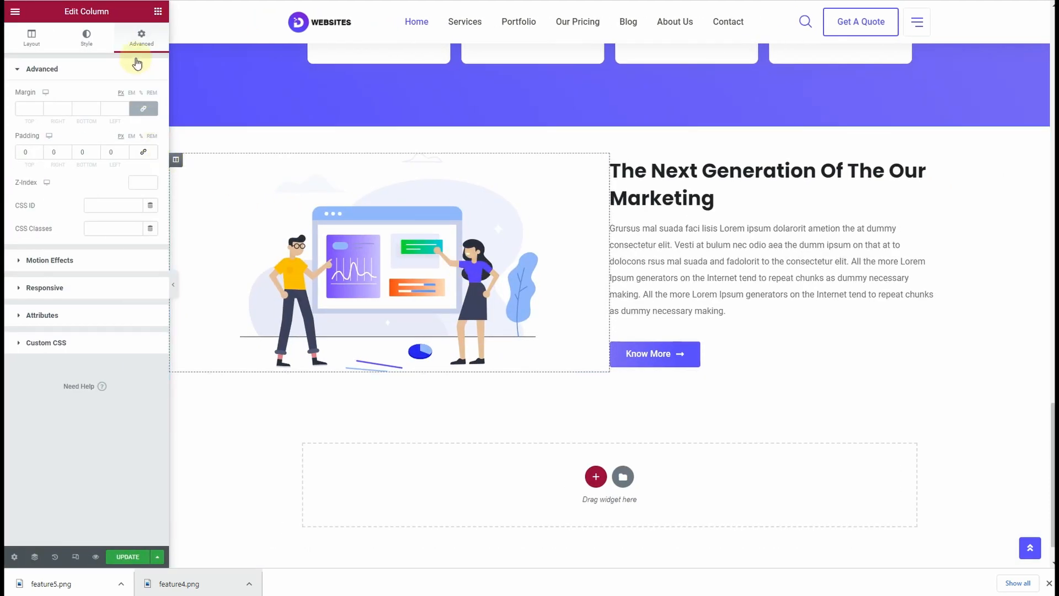
pyautogui.click(748, 178)
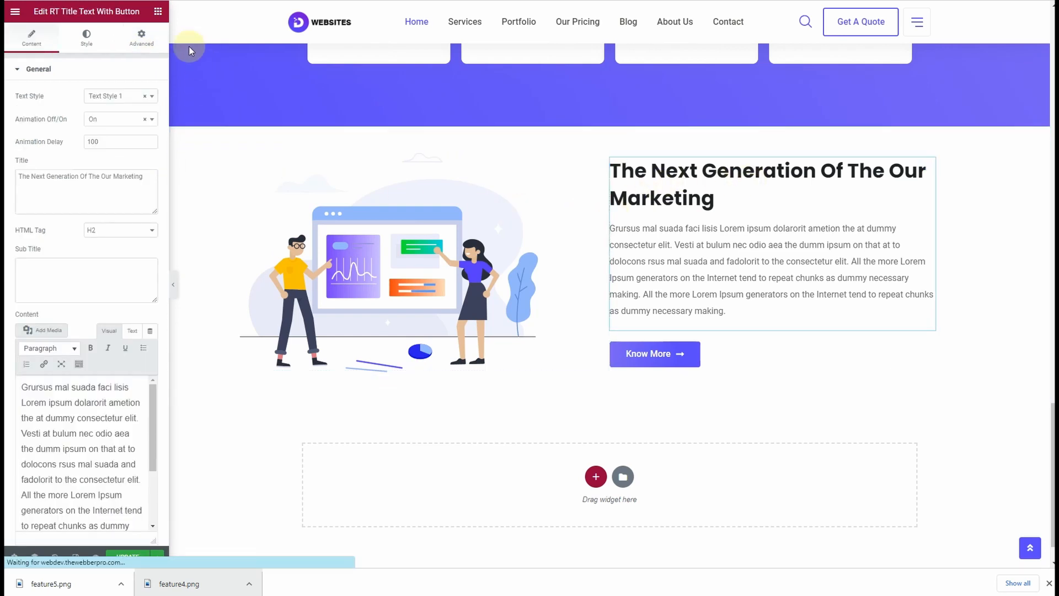
pyautogui.click(142, 37)
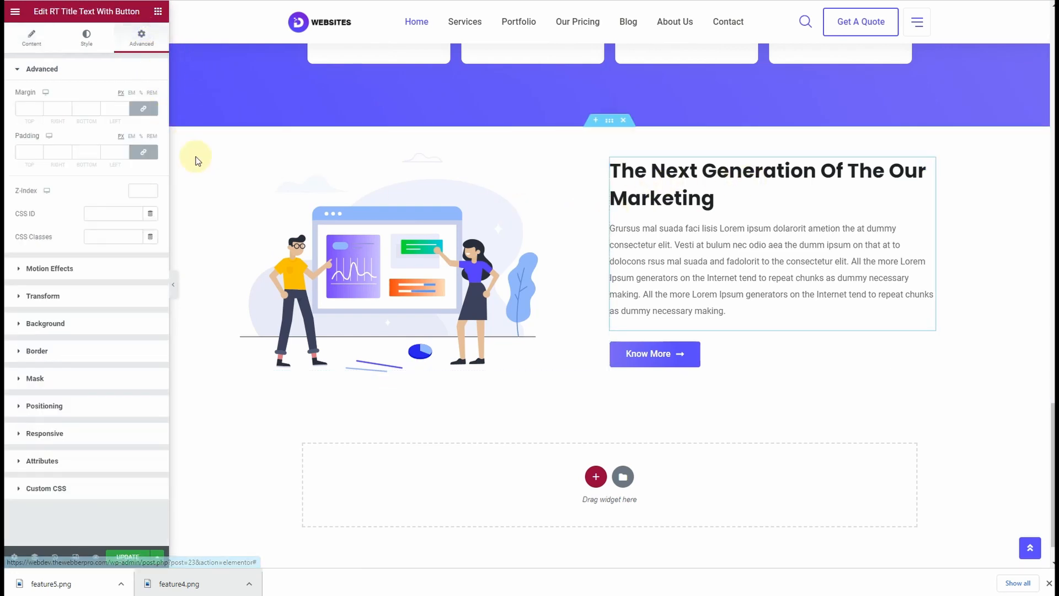
pyautogui.click(617, 160)
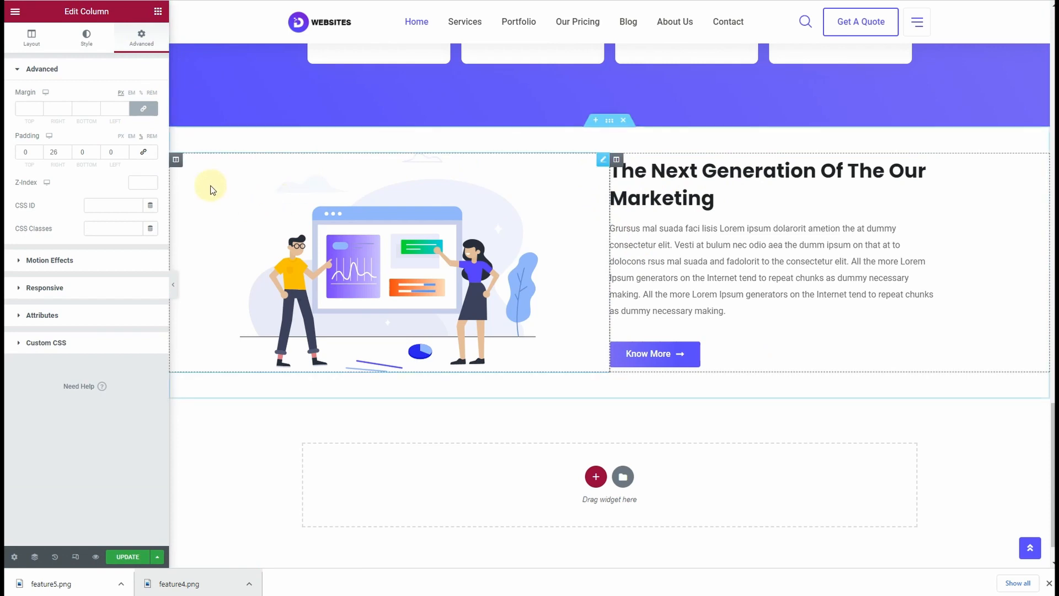
pyautogui.click(176, 160)
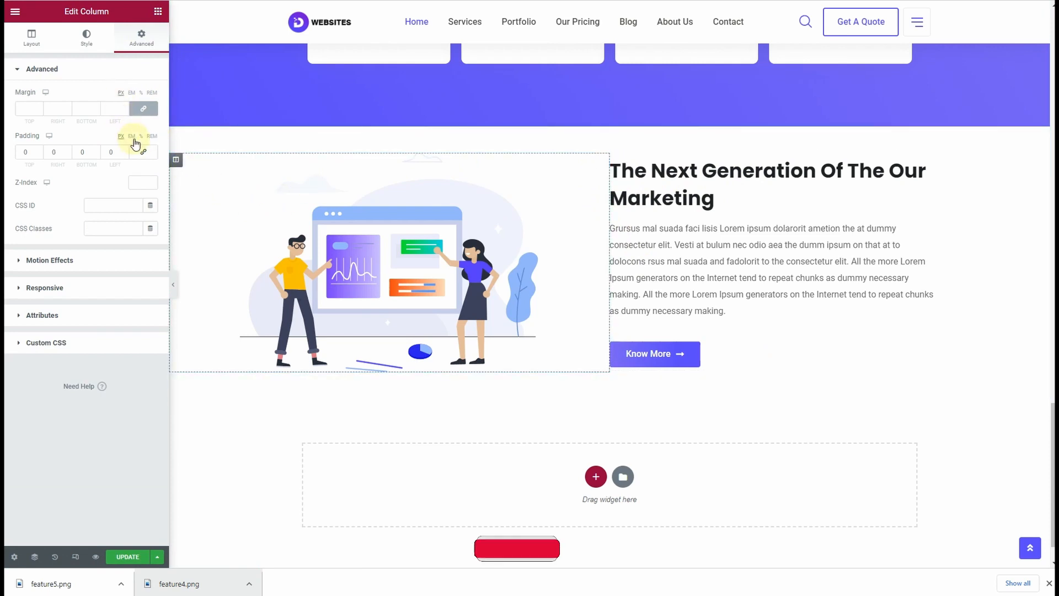
pyautogui.click(141, 136)
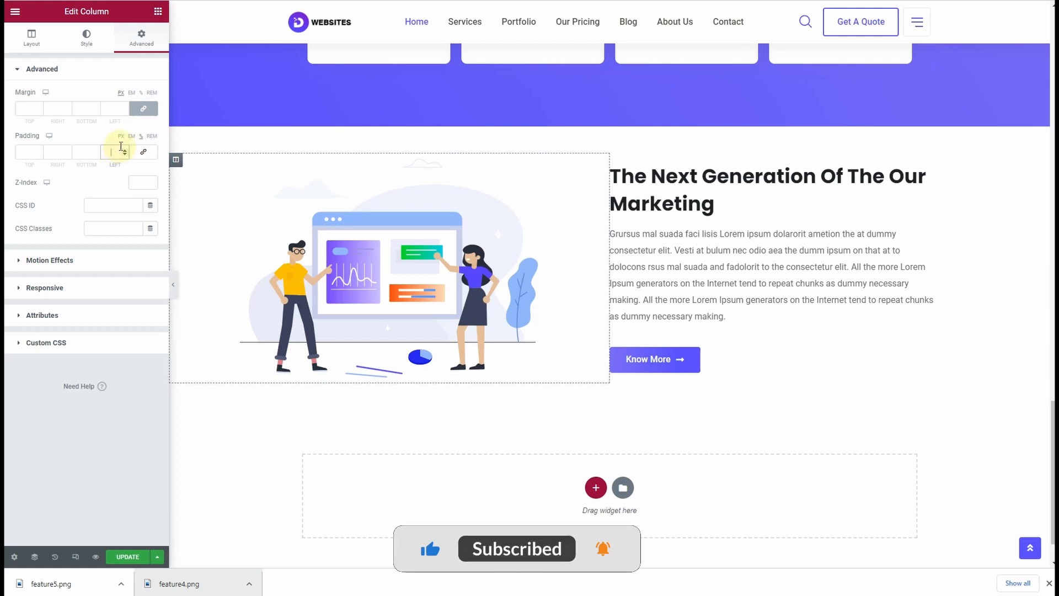
pyautogui.write('26')
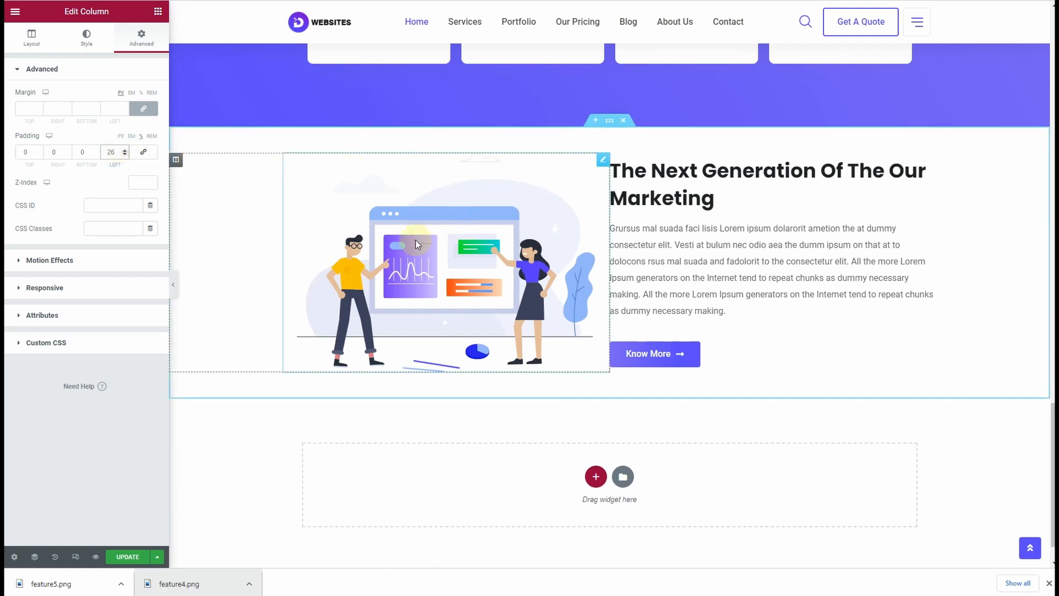
pyautogui.click(173, 287)
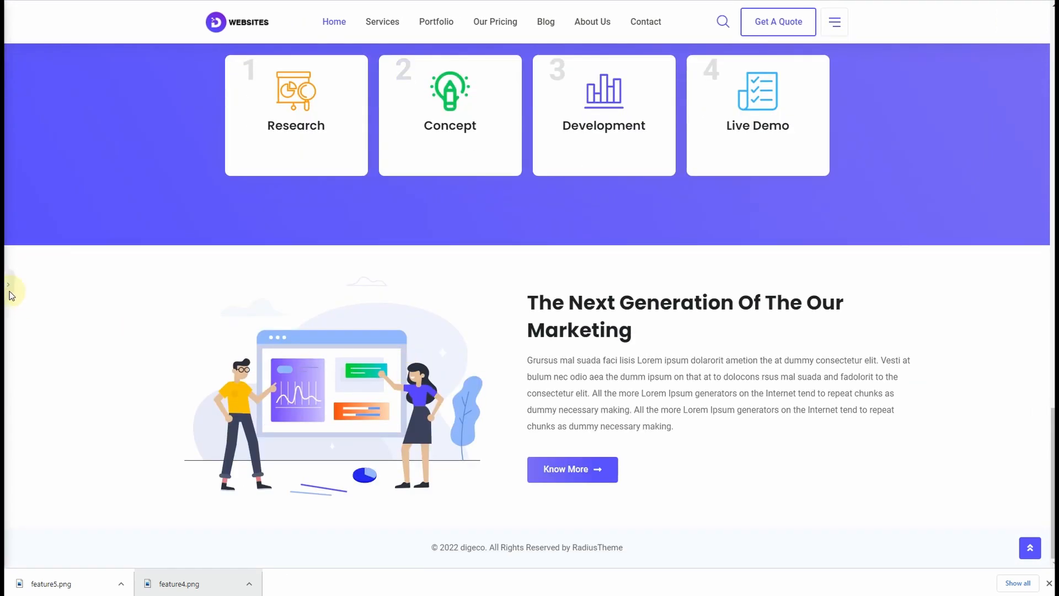
pyautogui.click(6, 283)
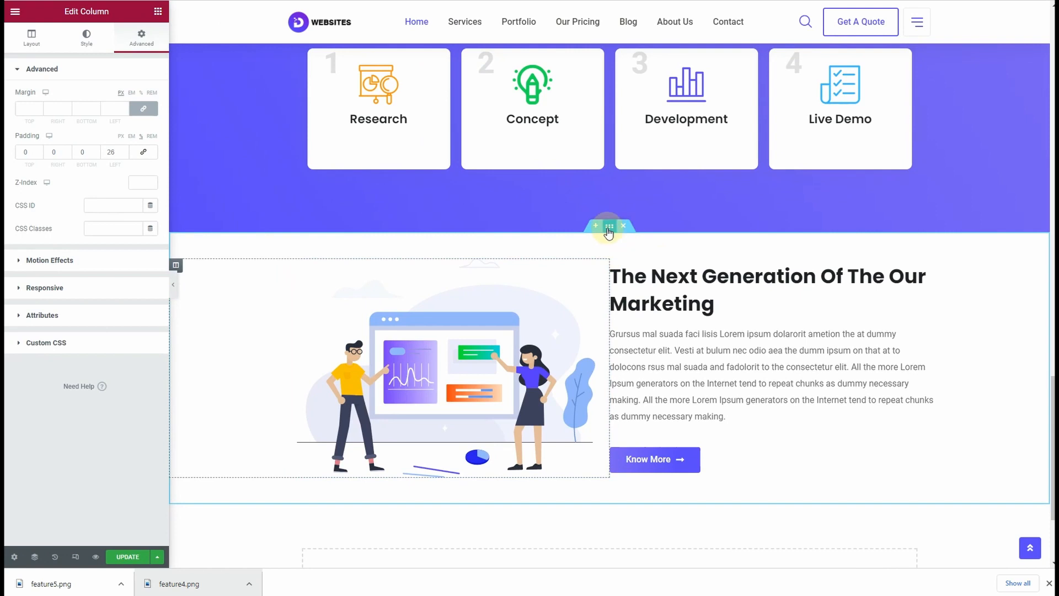
# - Duplicate the marketing section and move the copy's illustration column to the right of its text column
pyautogui.rightClick(609, 226)
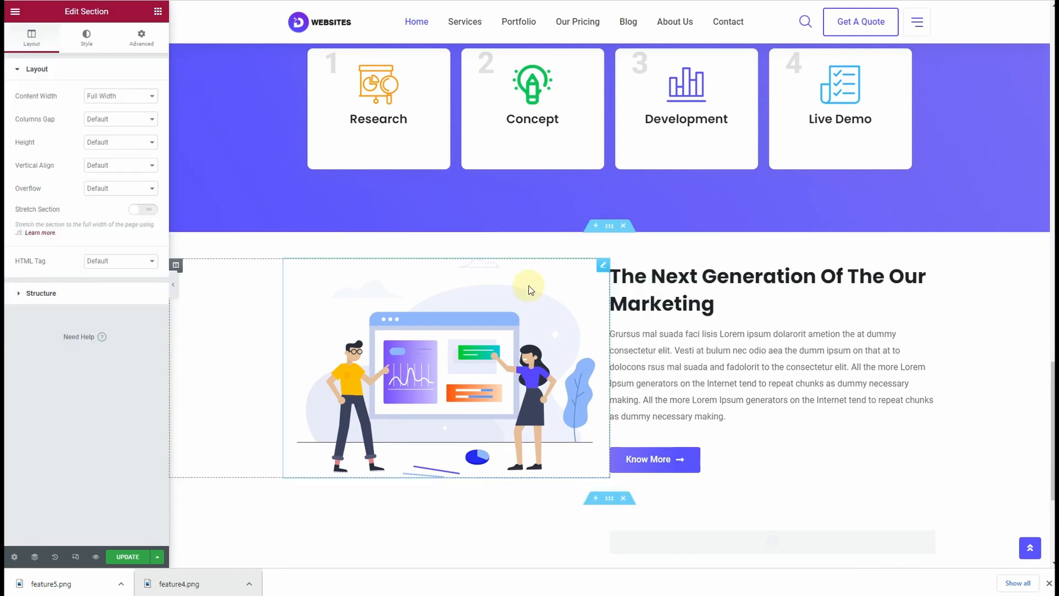
pyautogui.scroll(-7, 529, 291)
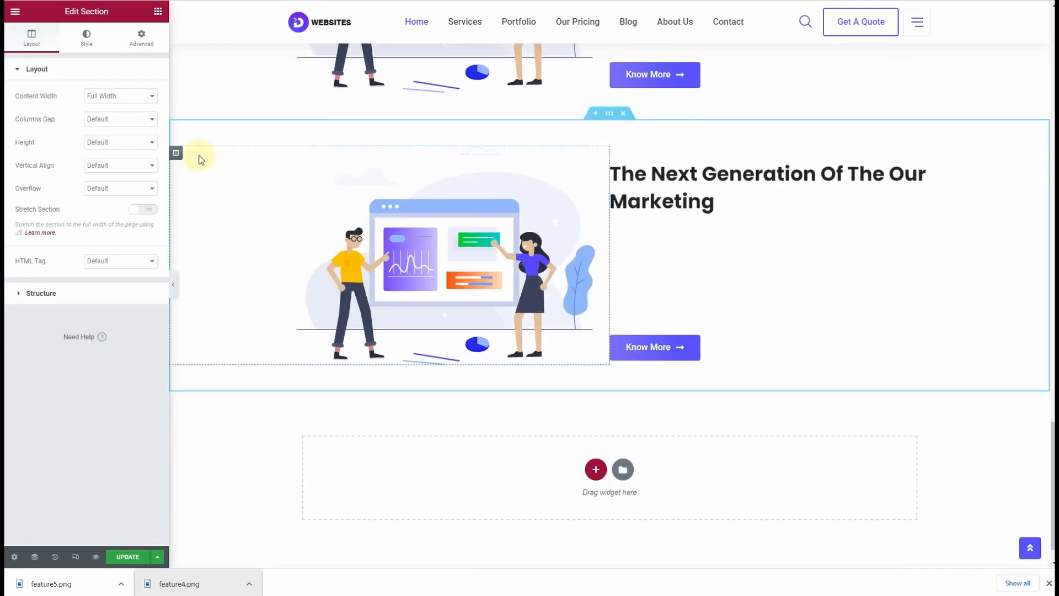
pyautogui.moveTo(176, 153); pyautogui.dragTo(735, 213)
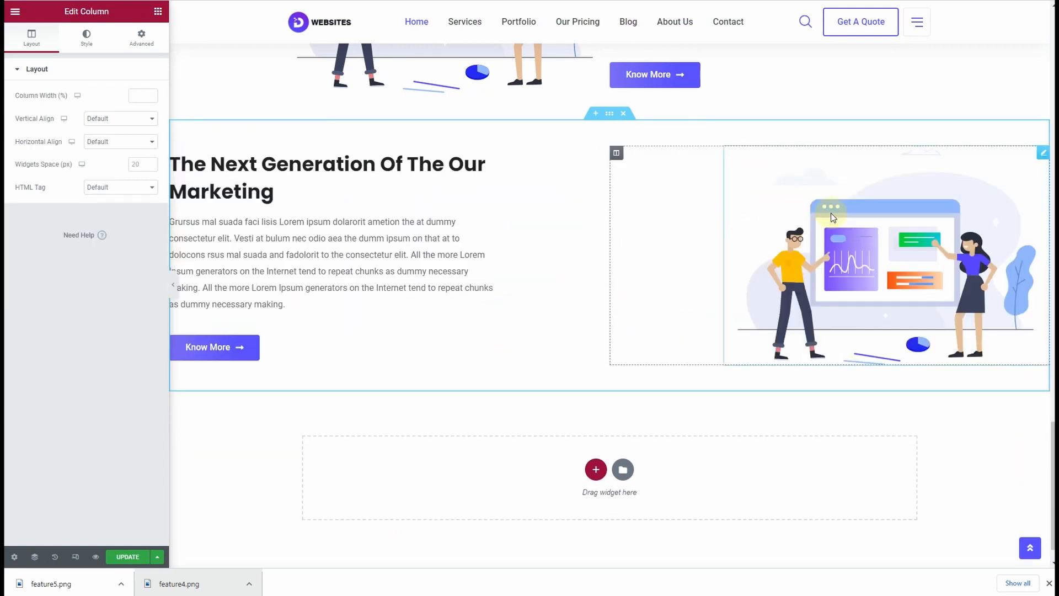
# - Set the duplicated section's illustration column padding to 0 on the left and 26% on the right
pyautogui.click(126, 43)
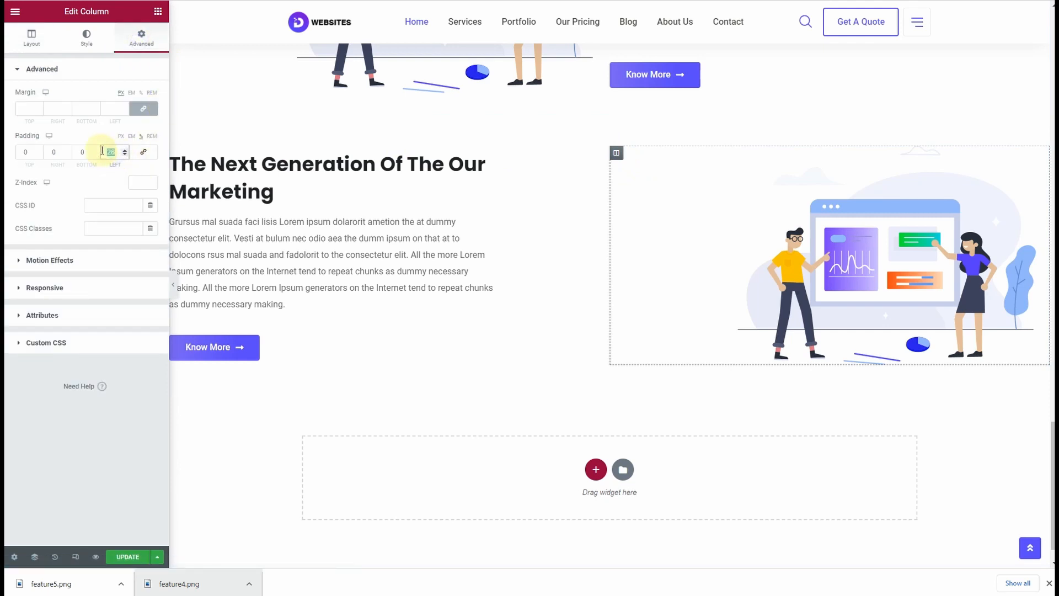
pyautogui.write('0')
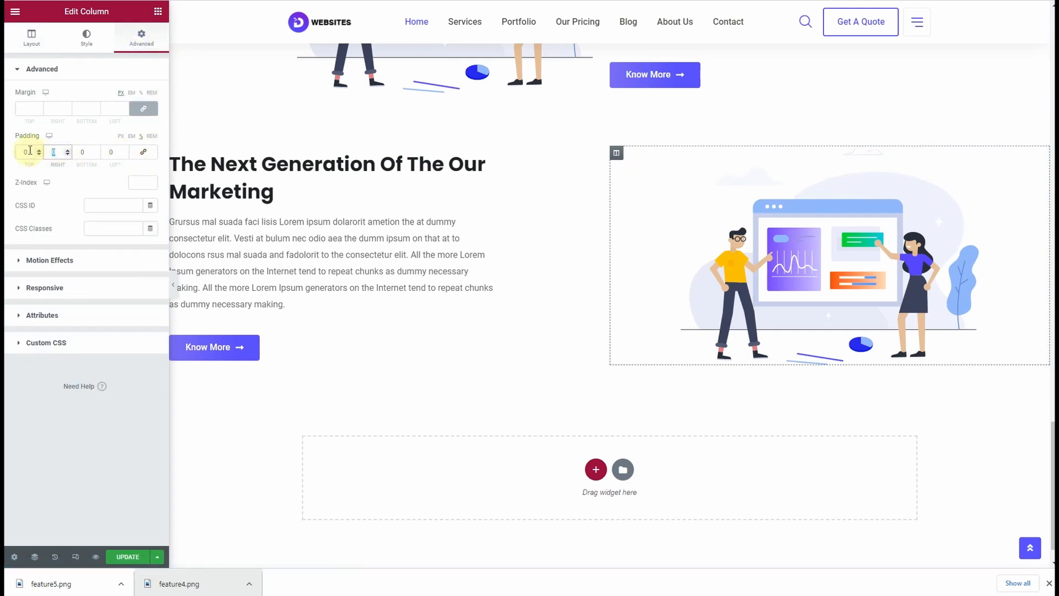
pyautogui.write('26')
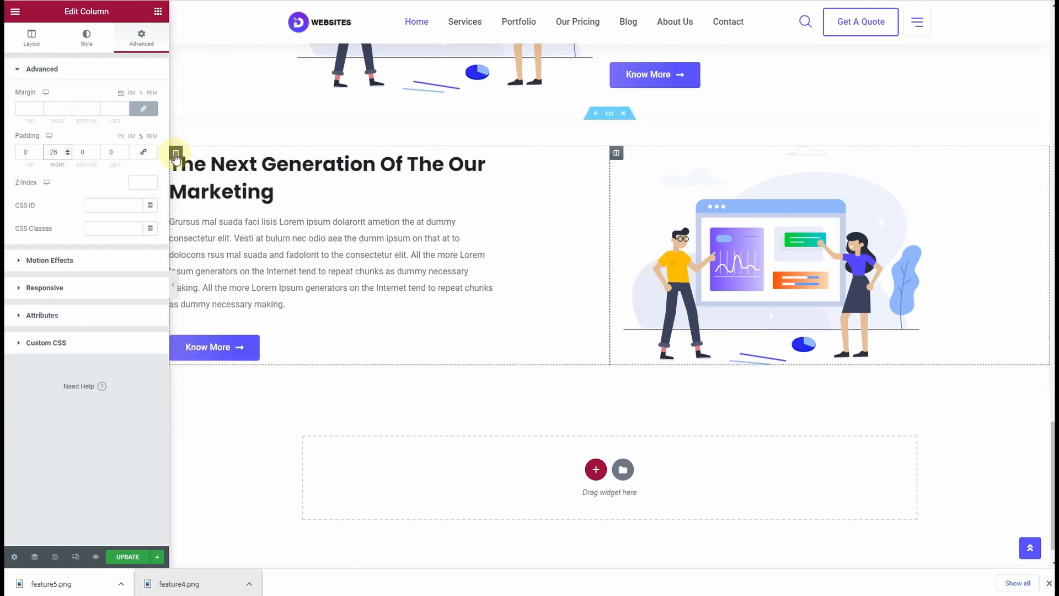
# - Set the duplicated section's text column padding to 0 on the right and 26% on the left, and preview the page at full width
pyautogui.click(176, 156)
pyautogui.click(132, 38)
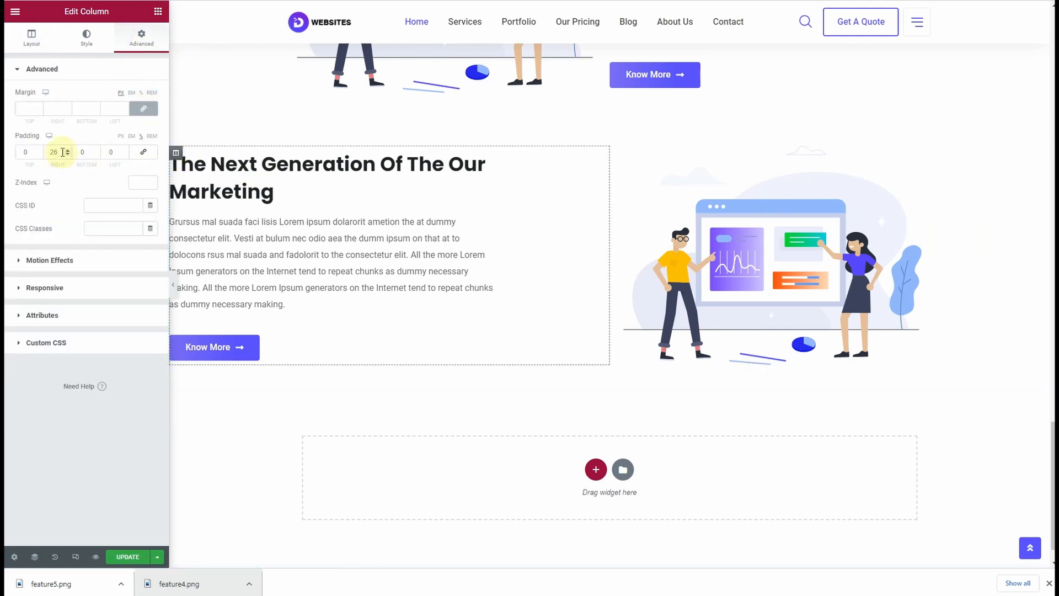
pyautogui.write('0')
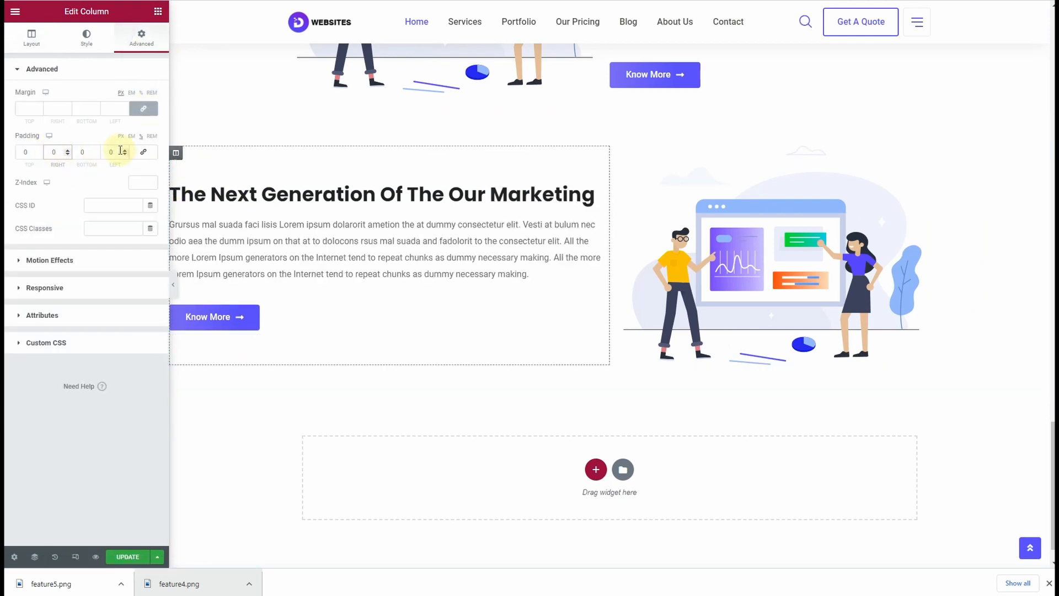
pyautogui.write('26')
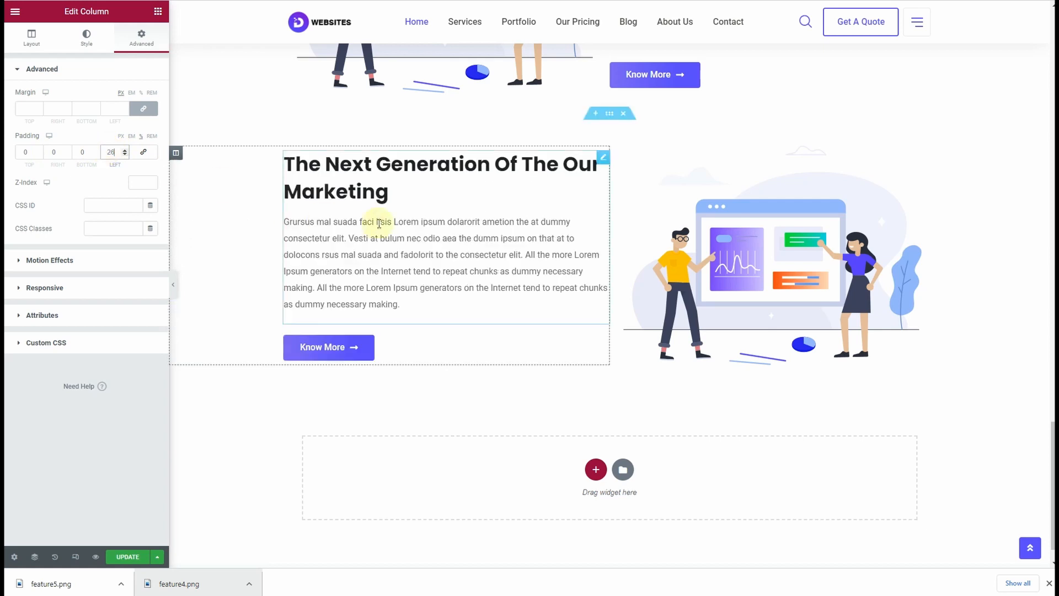
pyautogui.click(172, 287)
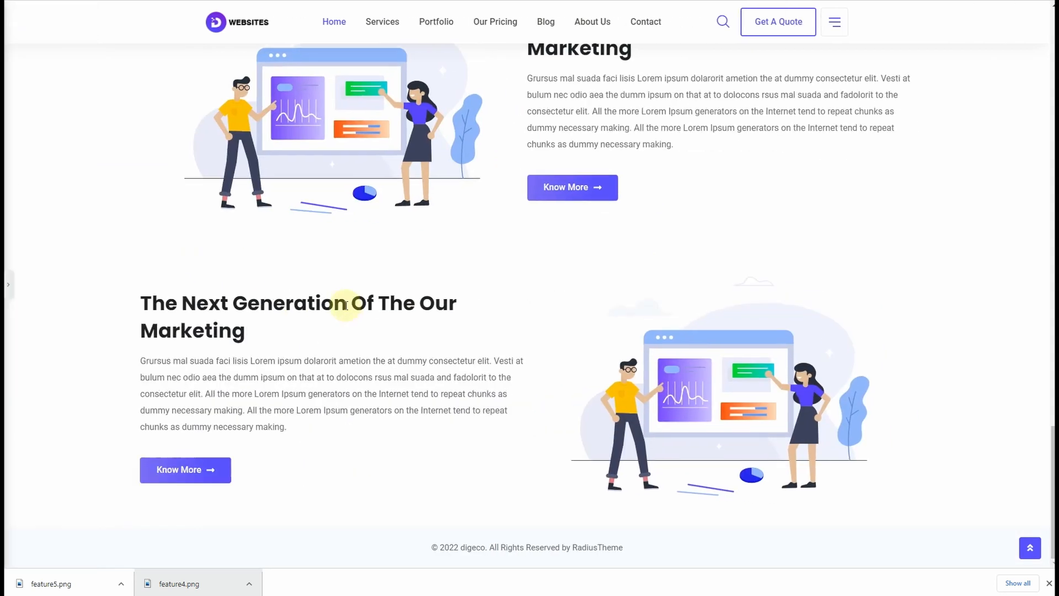
pyautogui.scroll(3, 392, 352)
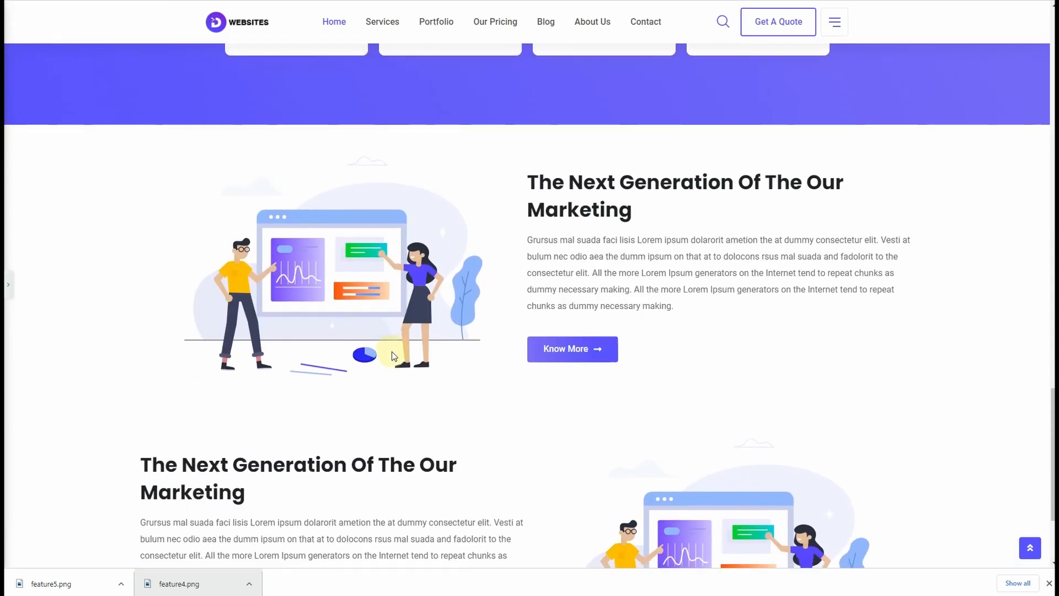
pyautogui.scroll(-3, 392, 352)
pyautogui.click(6, 284)
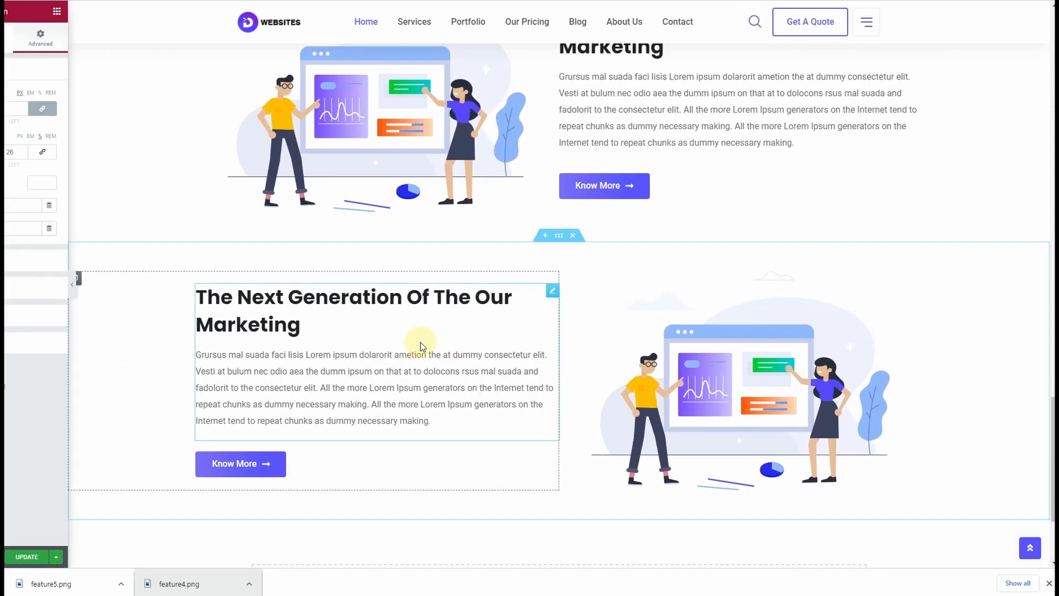
# - Set the top and bottom padding of the first marketing section, directly below "Our Working Process", to 5%
pyautogui.scroll(5, 586, 262)
pyautogui.click(610, 233)
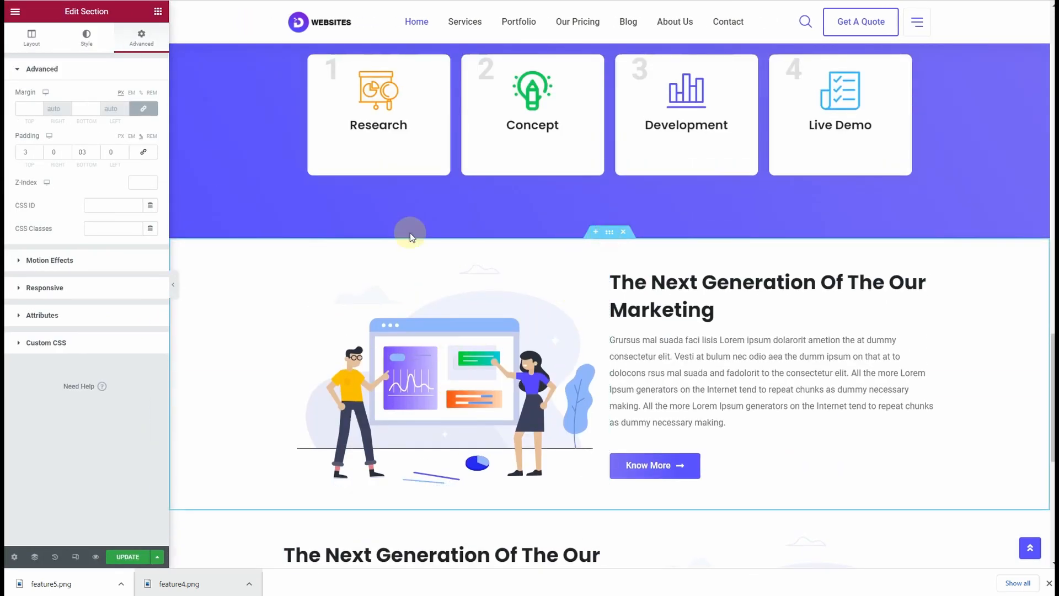
pyautogui.click(39, 150)
pyautogui.click(39, 150)
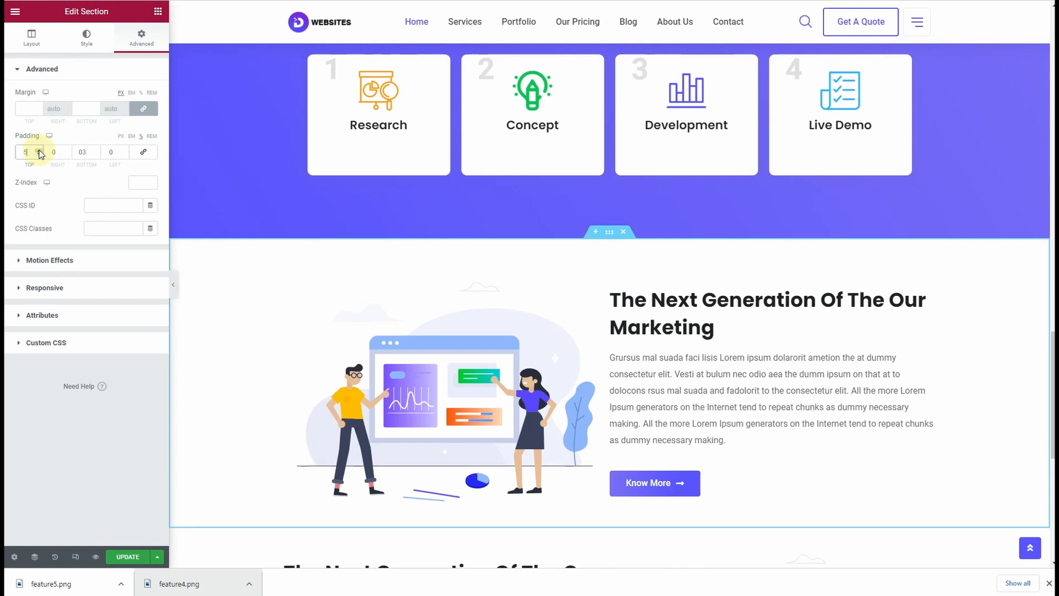
pyautogui.click(96, 150)
pyautogui.click(95, 151)
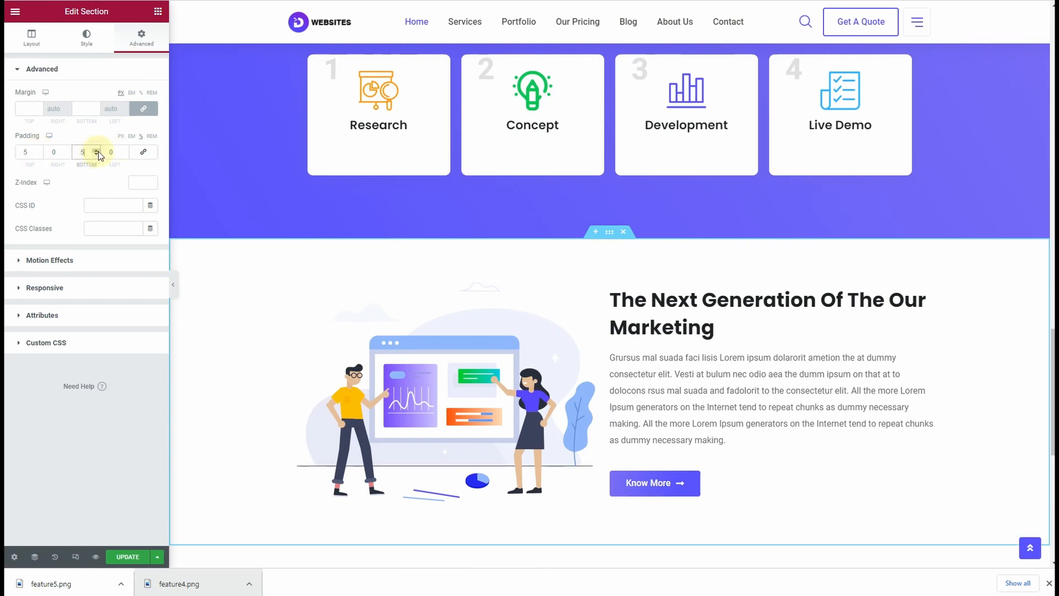
# - Set the duplicated marketing section's top and bottom padding to 5%
pyautogui.scroll(-4, 548, 373)
pyautogui.click(609, 320)
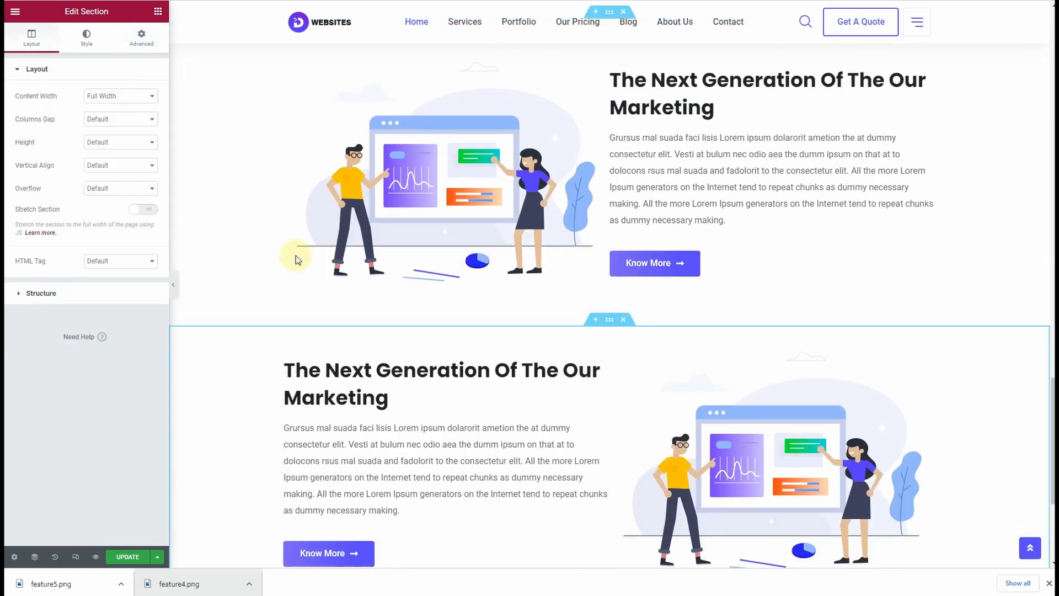
pyautogui.click(142, 39)
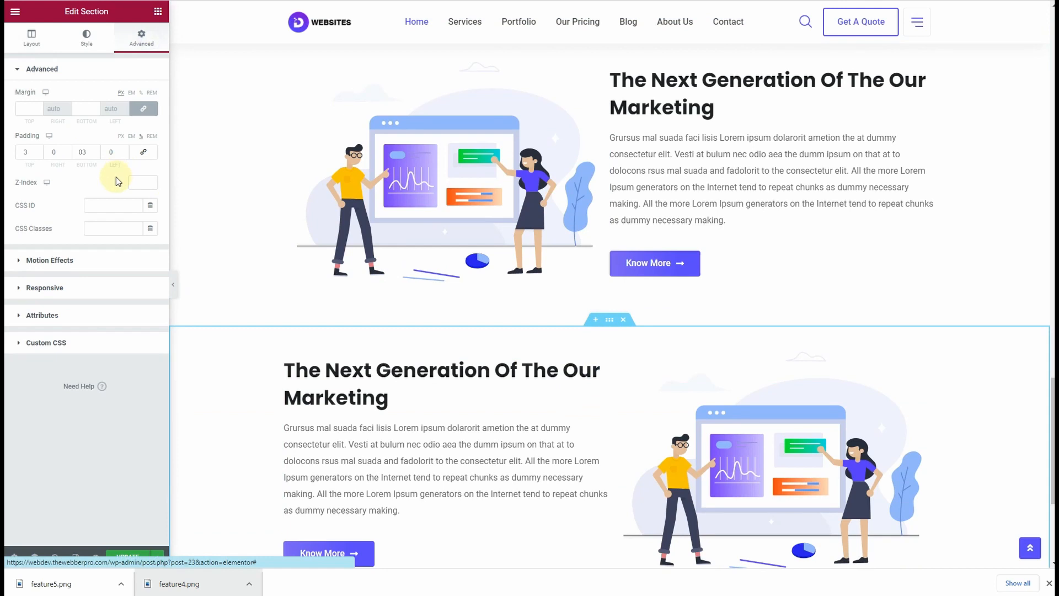
pyautogui.click(39, 150)
pyautogui.click(39, 150)
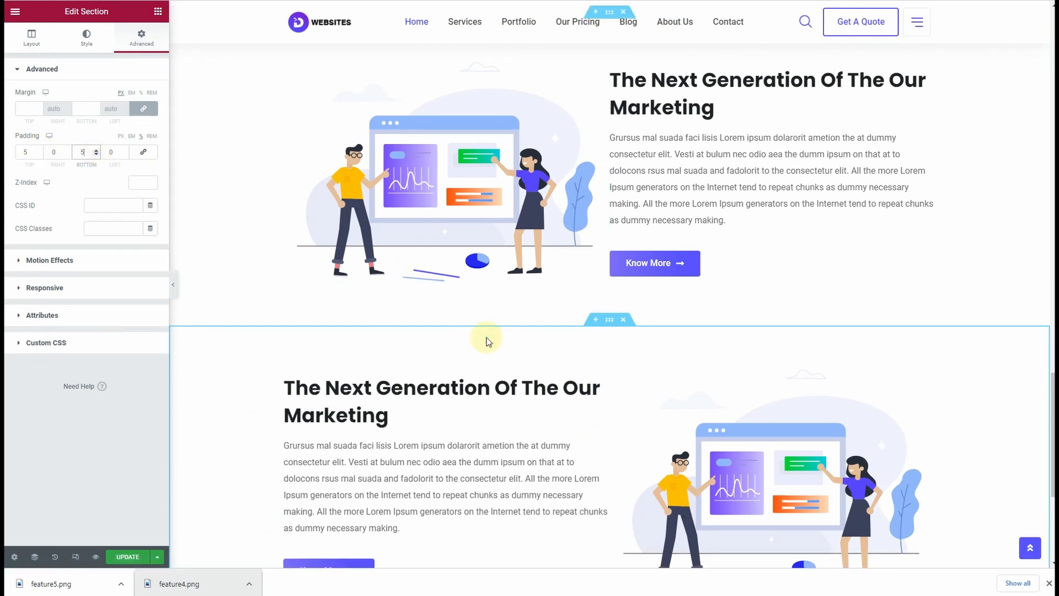
# - Replace the duplicated section's illustration with feature5.png from the media library
pyautogui.scroll(-2, 480, 329)
pyautogui.click(693, 340)
pyautogui.click(126, 158)
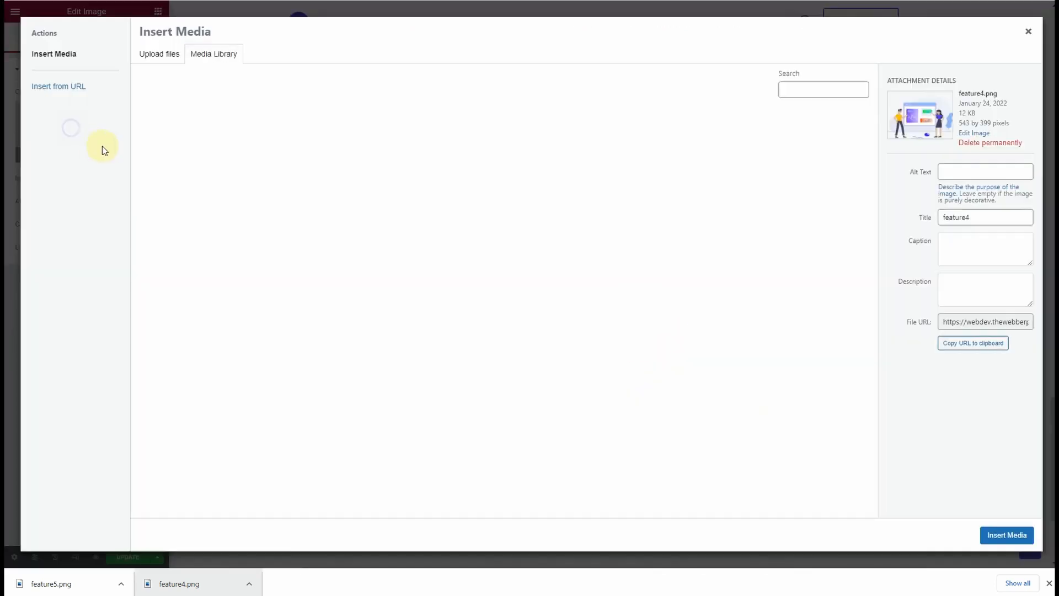
pyautogui.click(188, 132)
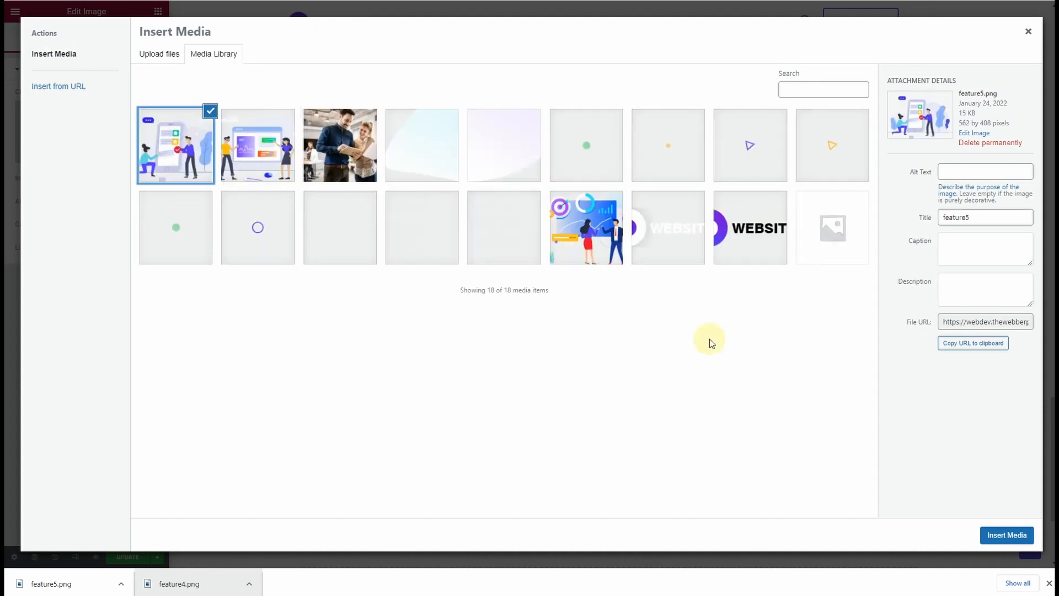
pyautogui.click(1004, 535)
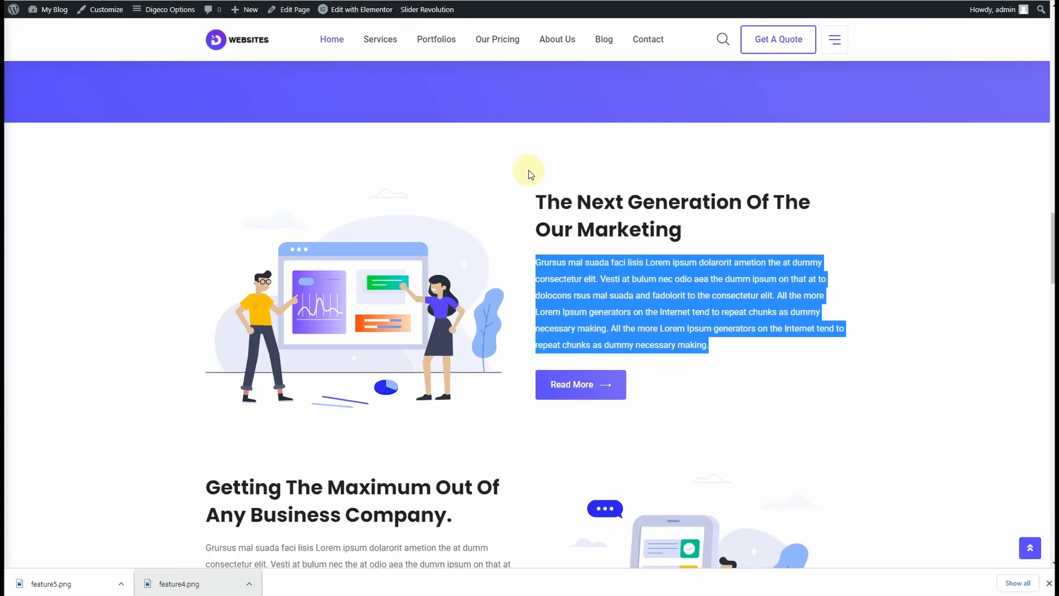
# - Copy "Getting The Maximum Out Of Any Business Company." from the reference page and paste it as the duplicated section's title
pyautogui.scroll(-3, 468, 355)
pyautogui.moveTo(467, 348); pyautogui.dragTo(188, 325)
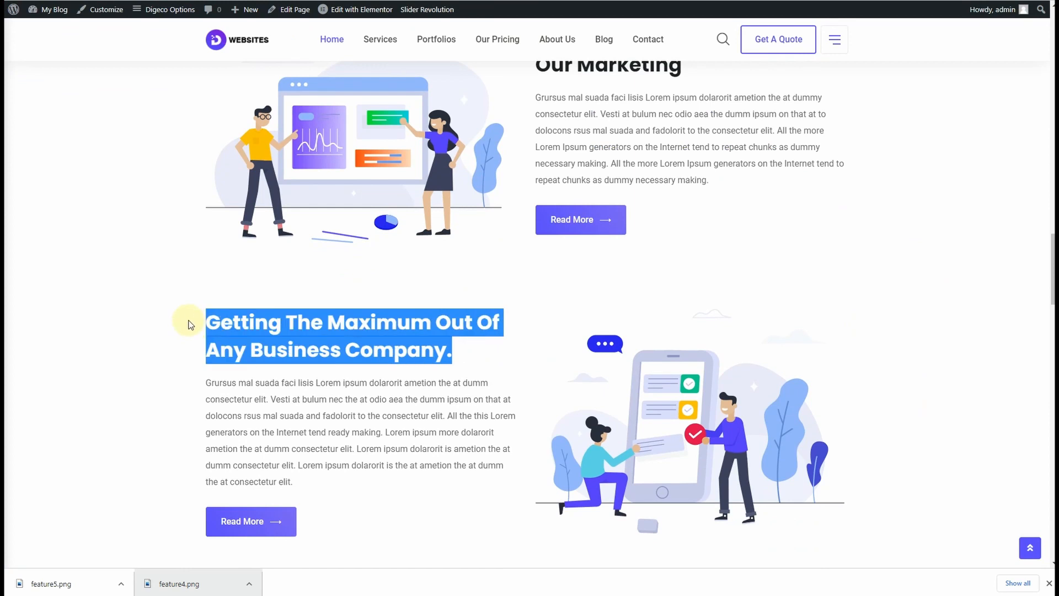
pyautogui.rightClick(261, 339)
pyautogui.click(281, 347)
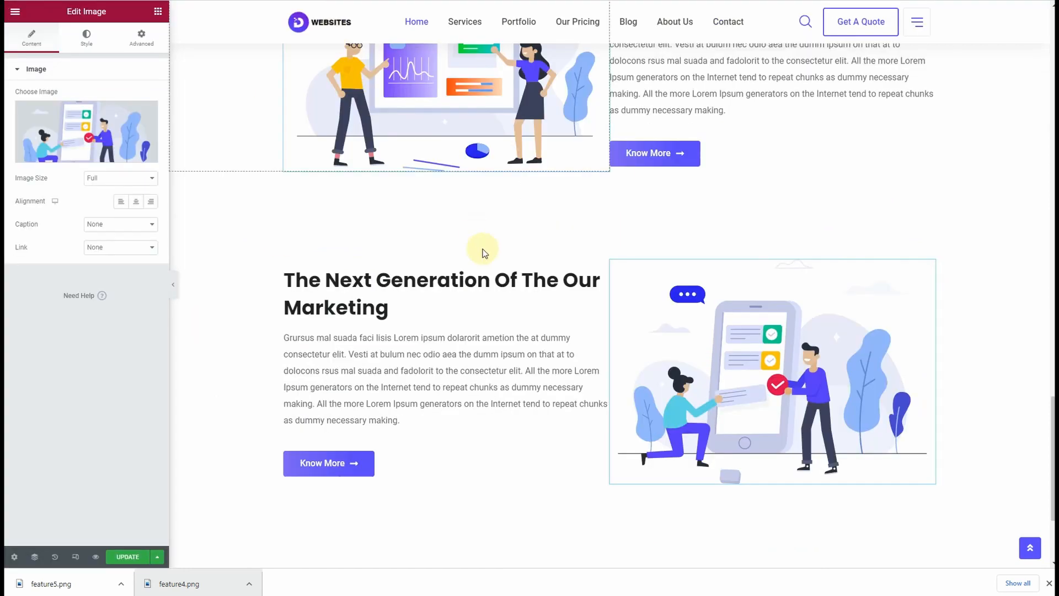
pyautogui.click(418, 278)
pyautogui.tripleClick(76, 199)
pyautogui.hotkey('ctrl', 'v')
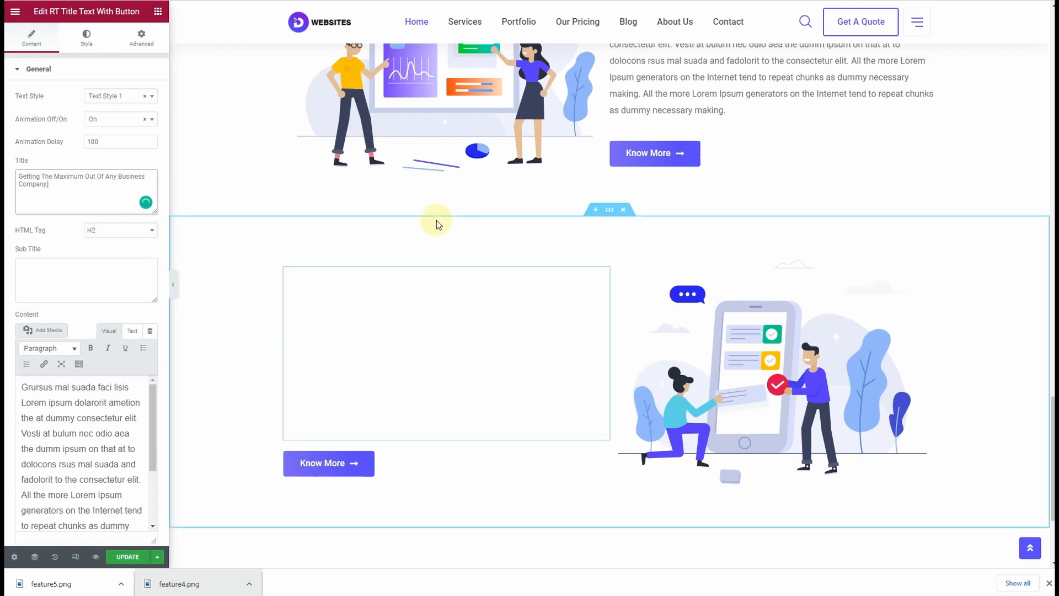
# - Check both marketing sections, save the page update, and close the browser's downloads bar
pyautogui.scroll(-3, 580, 326)
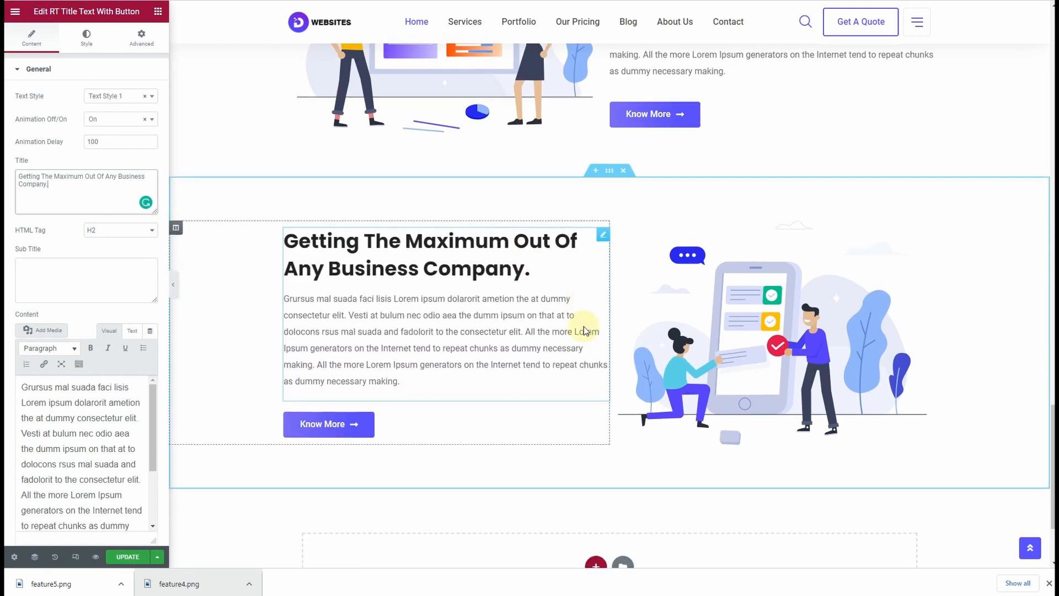
pyautogui.scroll(5, 546, 242)
pyautogui.scroll(-5, 499, 243)
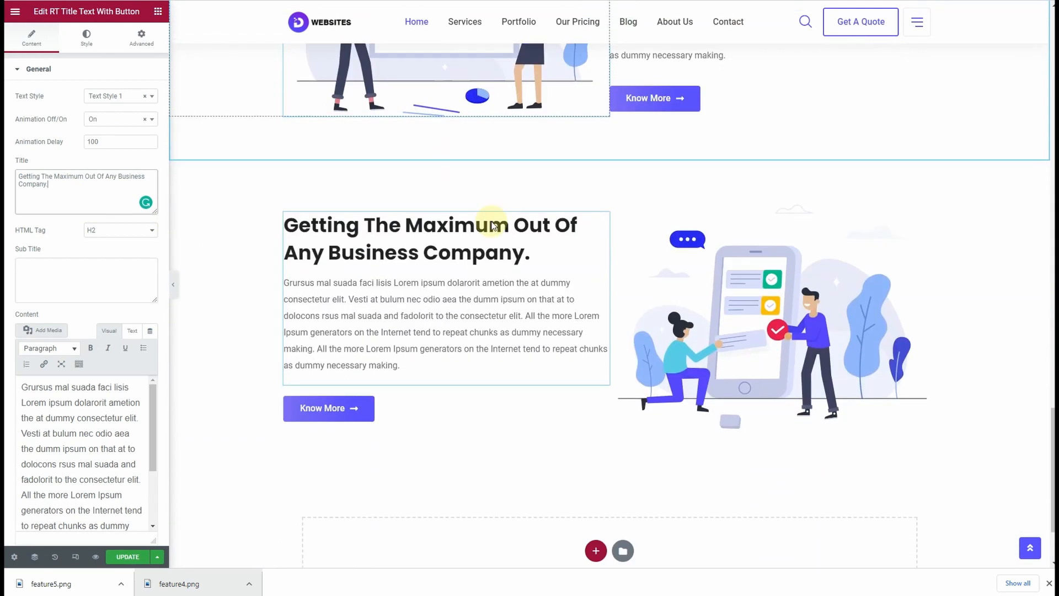
pyautogui.scroll(5, 499, 243)
pyautogui.scroll(-5, 497, 240)
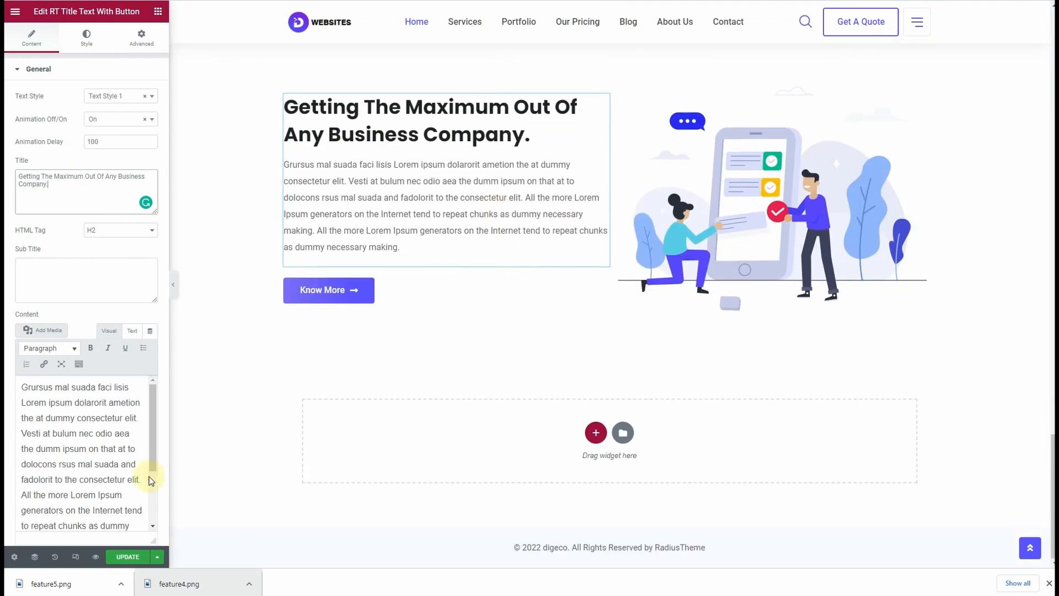
pyautogui.click(141, 559)
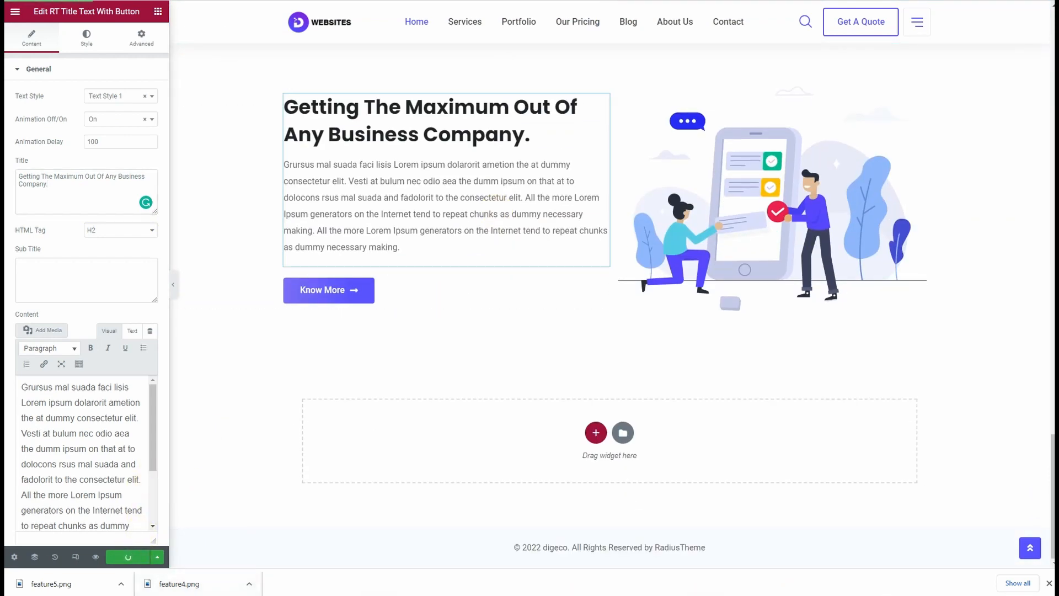
pyautogui.click(1050, 583)
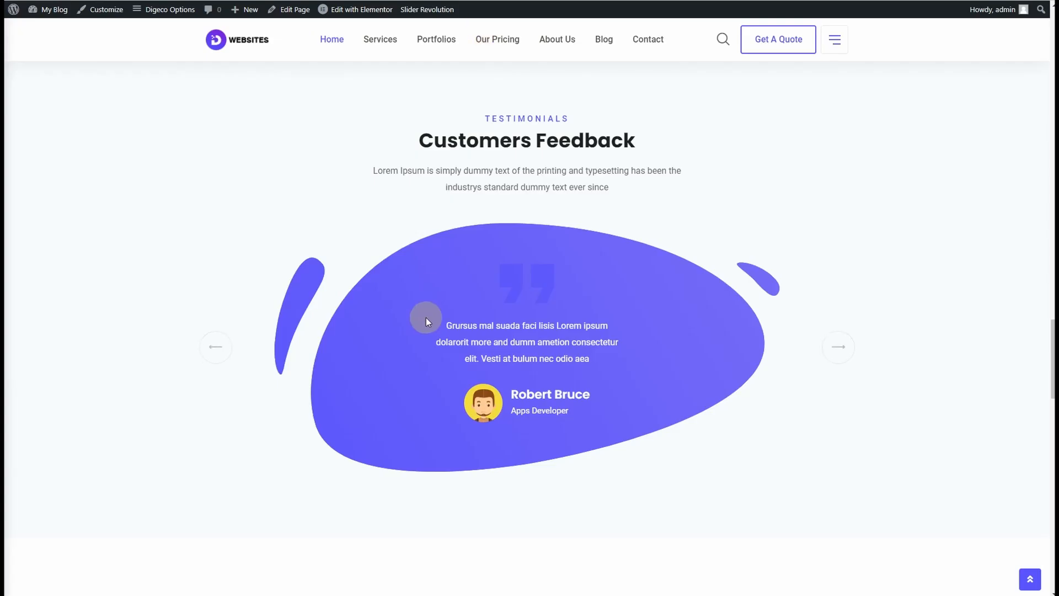
# - Check the reference page's testimonials layout and add a single-column section below the duplicated marketing section
pyautogui.scroll(5, 426, 317)
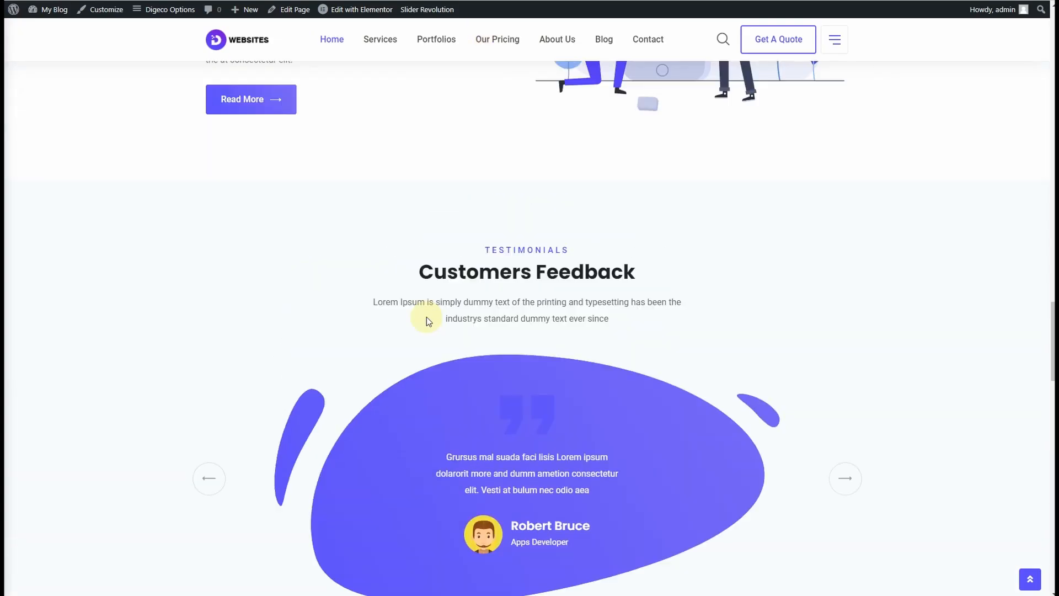
pyautogui.scroll(-4, 412, 362)
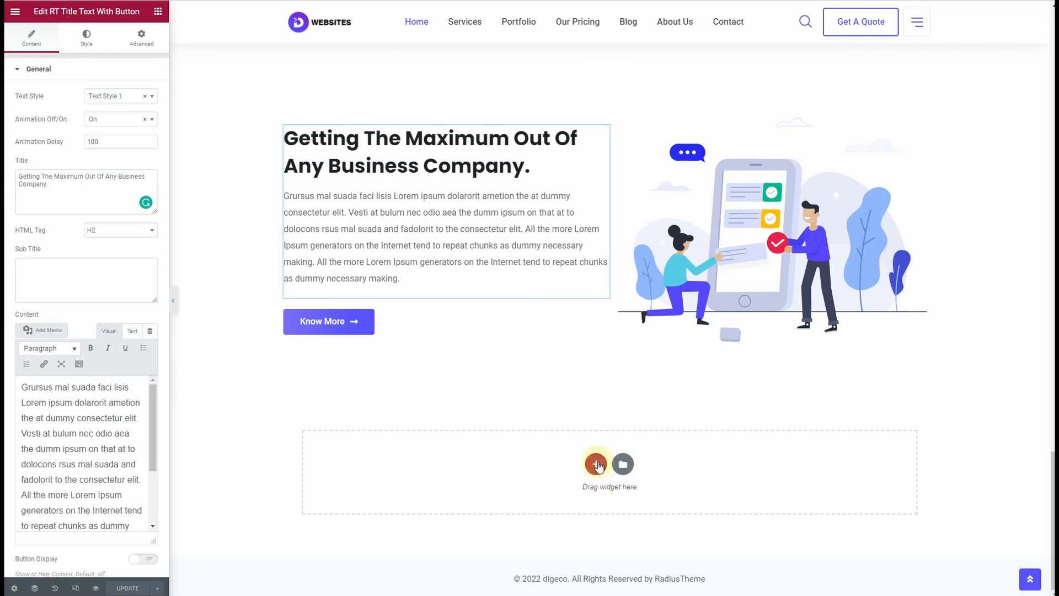
pyautogui.click(596, 464)
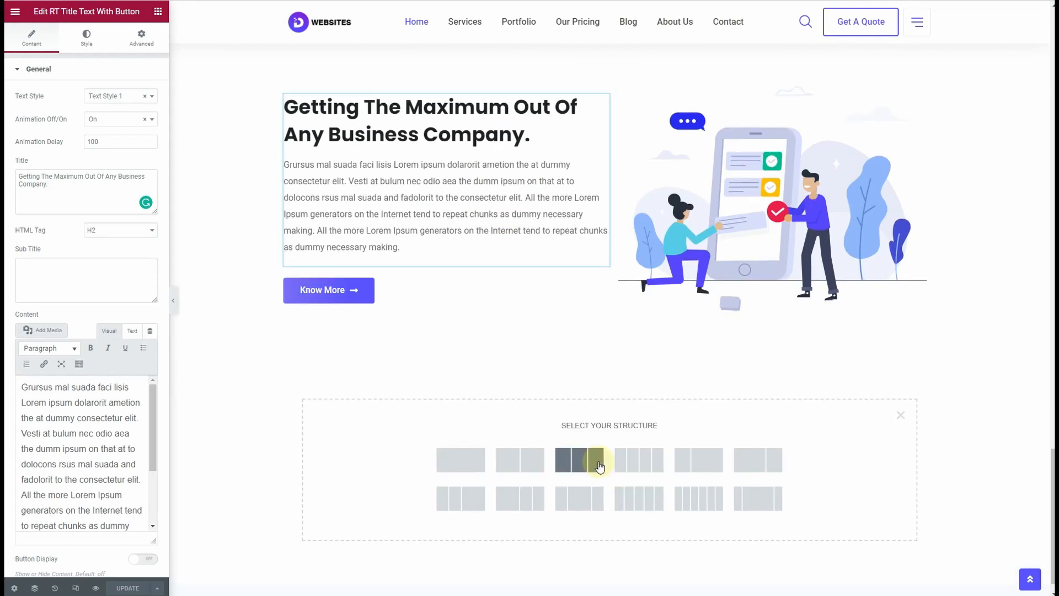
pyautogui.click(461, 468)
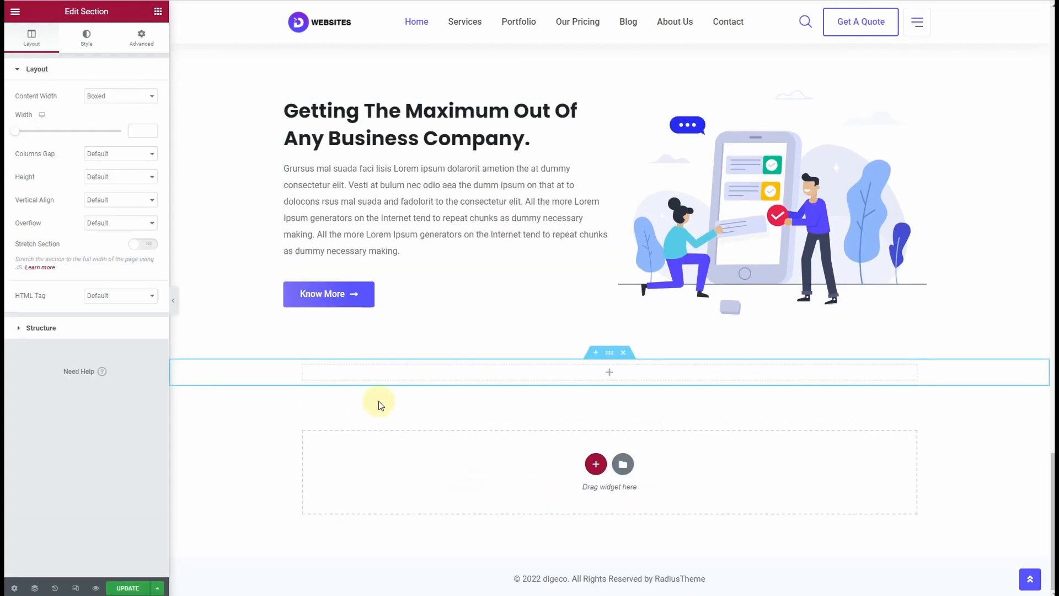
# - Give the new section a classic background with the color #F9FBFE
pyautogui.click(86, 48)
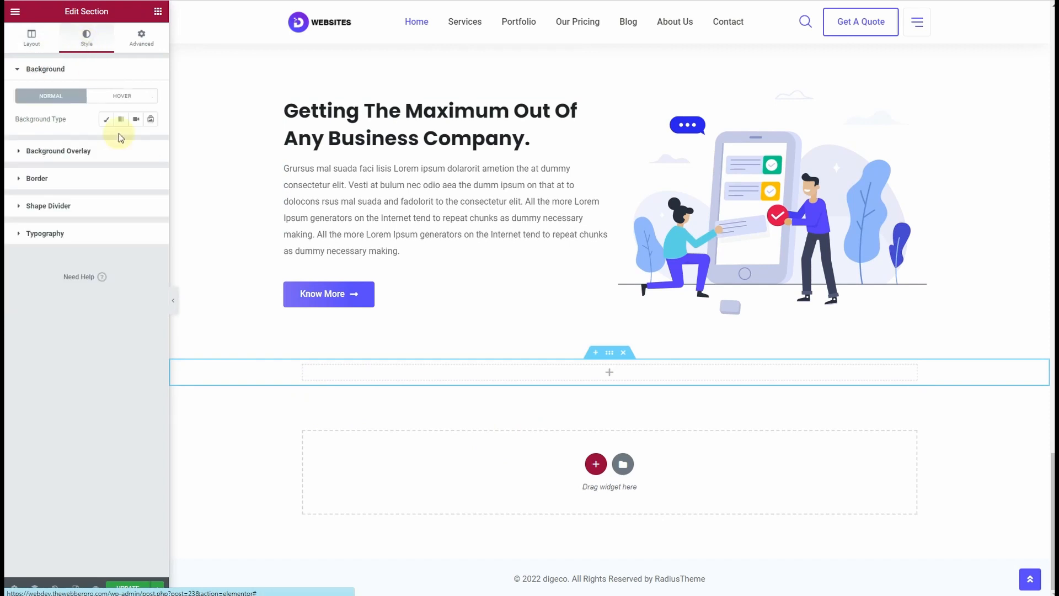
pyautogui.click(106, 119)
pyautogui.click(151, 142)
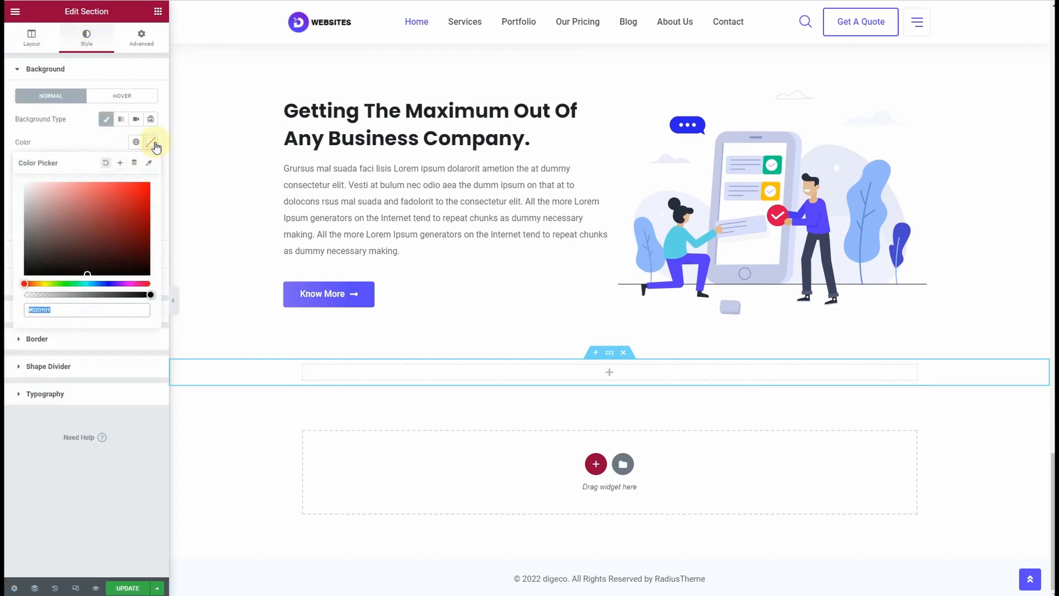
pyautogui.write('#F9FBFE')
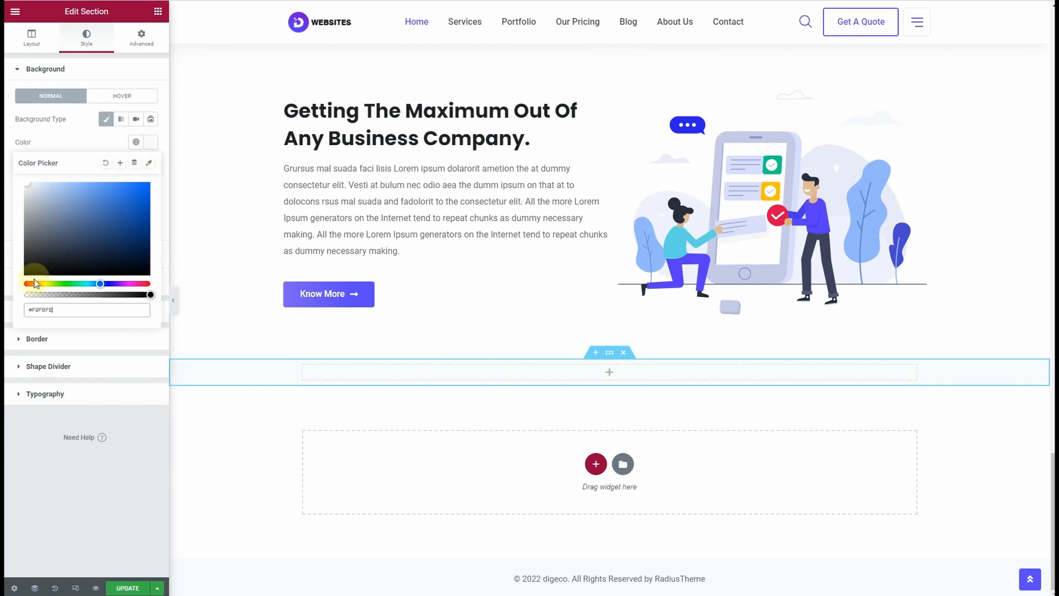
pyautogui.click(5, 130)
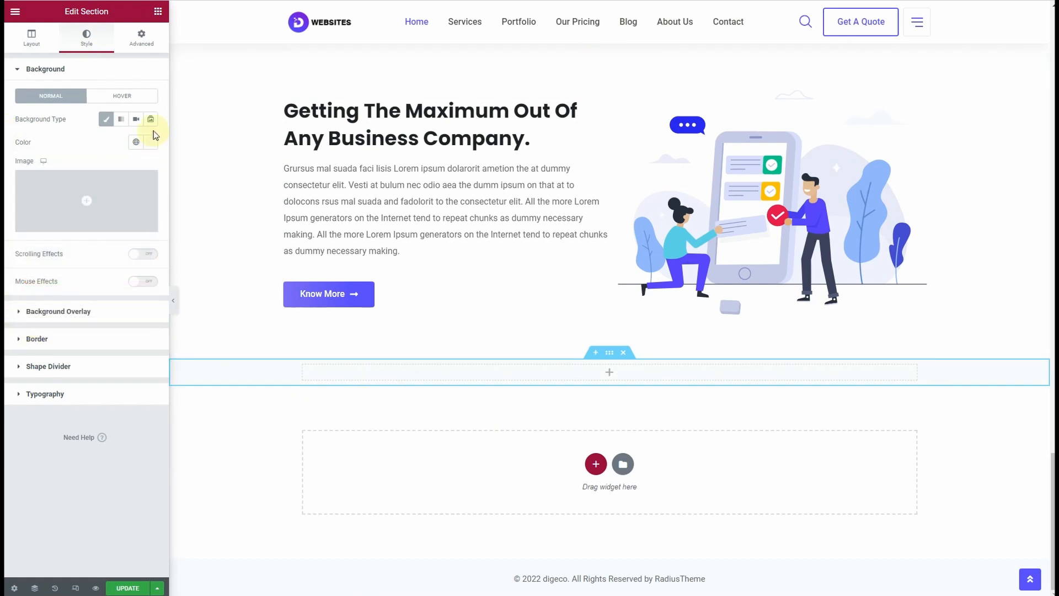
# - Set the new section's padding to 5% on the top and bottom and 0 on the sides
pyautogui.click(144, 40)
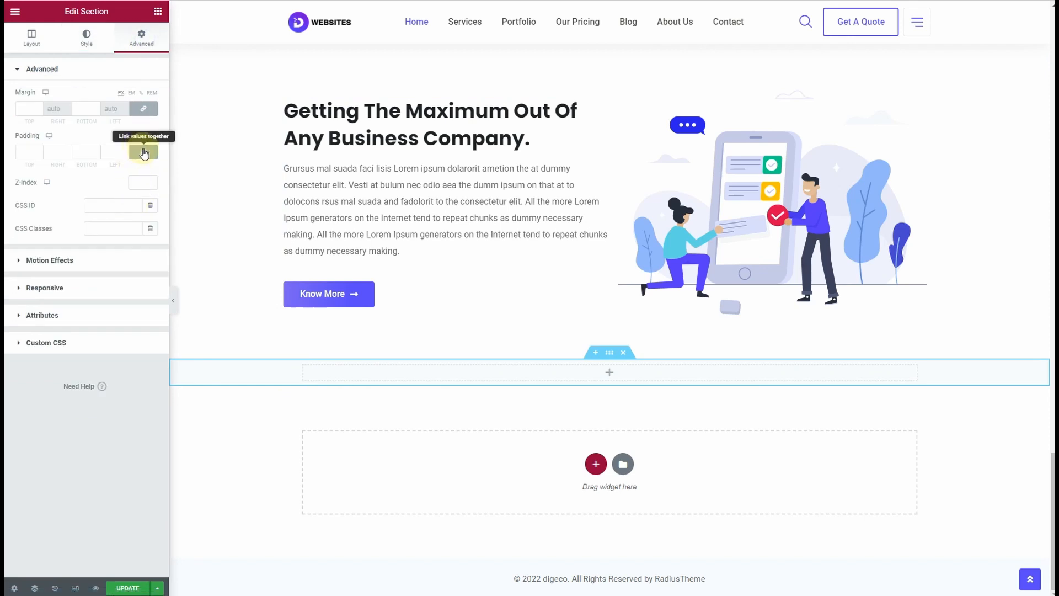
pyautogui.click(21, 151)
pyautogui.write('5')
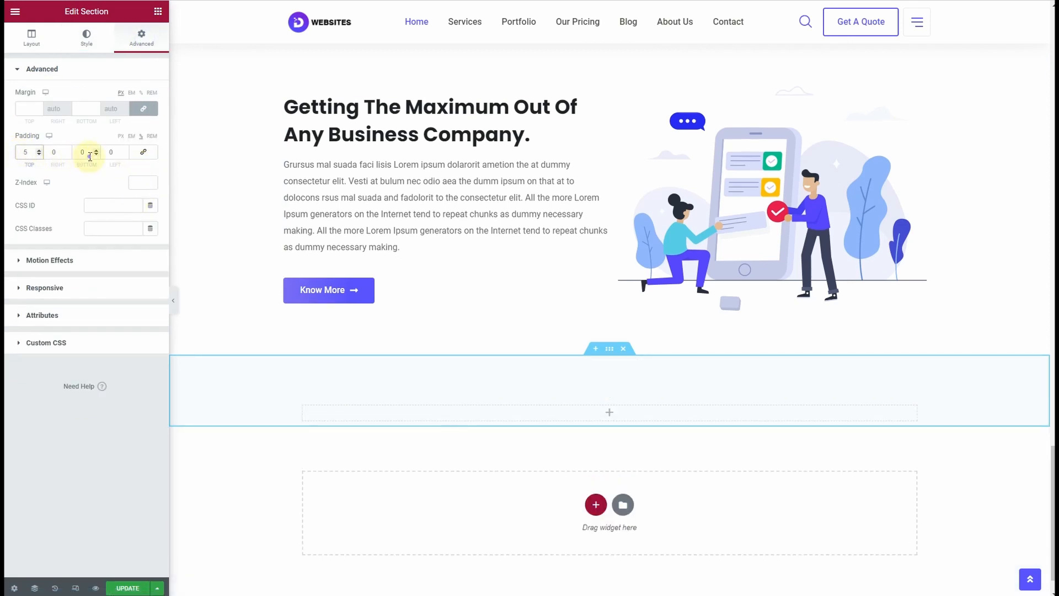
pyautogui.write('5')
pyautogui.scroll(-2, 555, 358)
# - Copy the "Our Working Process" section title into the new testimonials section and check the reference page's testimonials heading
pyautogui.scroll(8, 554, 365)
pyautogui.scroll(-8, 555, 365)
pyautogui.scroll(16, 498, 234)
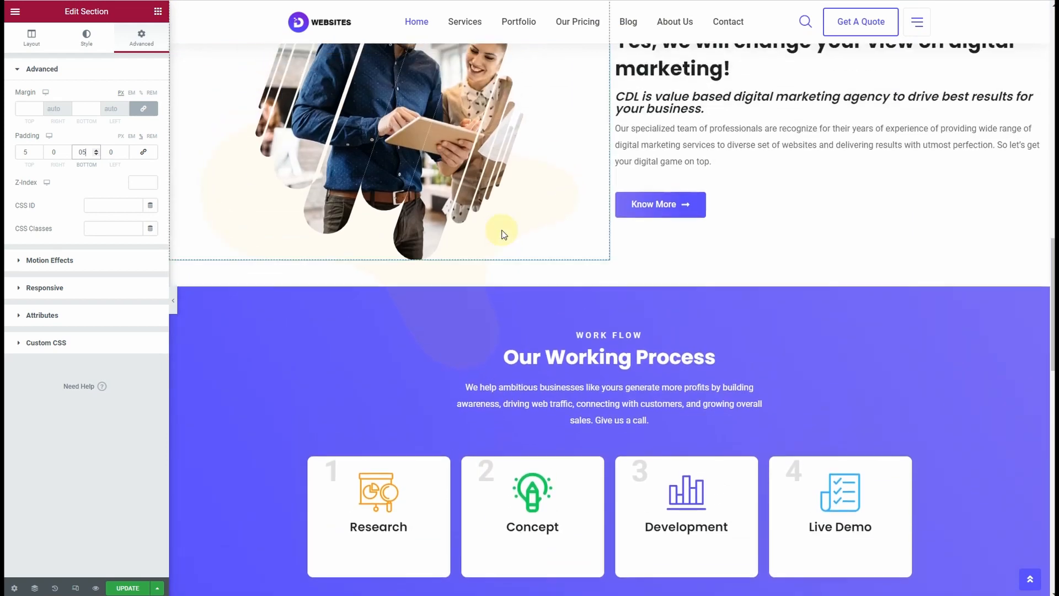
pyautogui.scroll(-2, 500, 234)
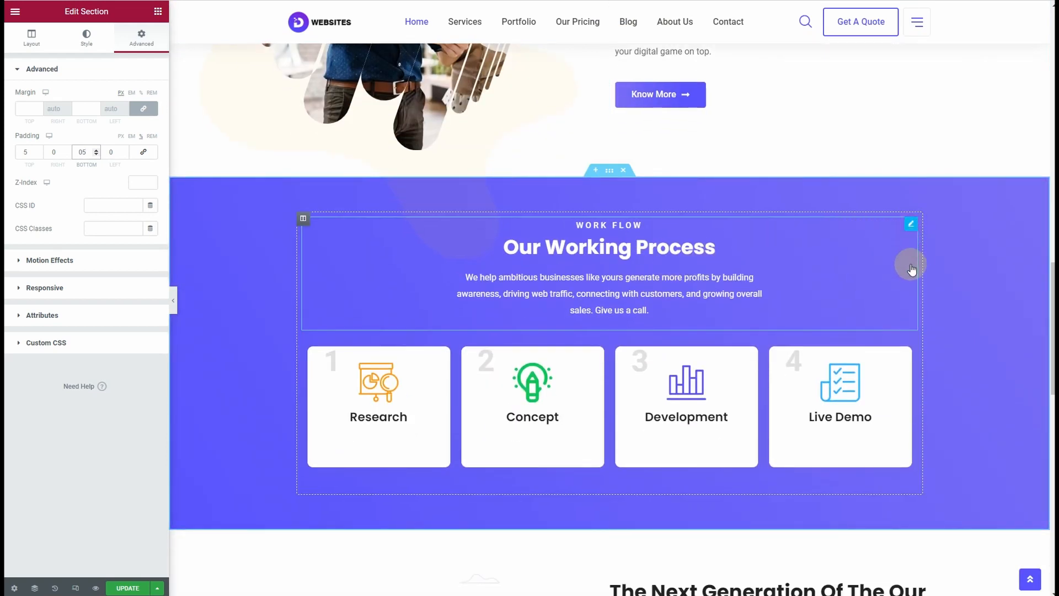
pyautogui.rightClick(911, 224)
pyautogui.click(919, 271)
pyautogui.scroll(-14, 552, 309)
pyautogui.scroll(-2, 619, 335)
pyautogui.rightClick(600, 327)
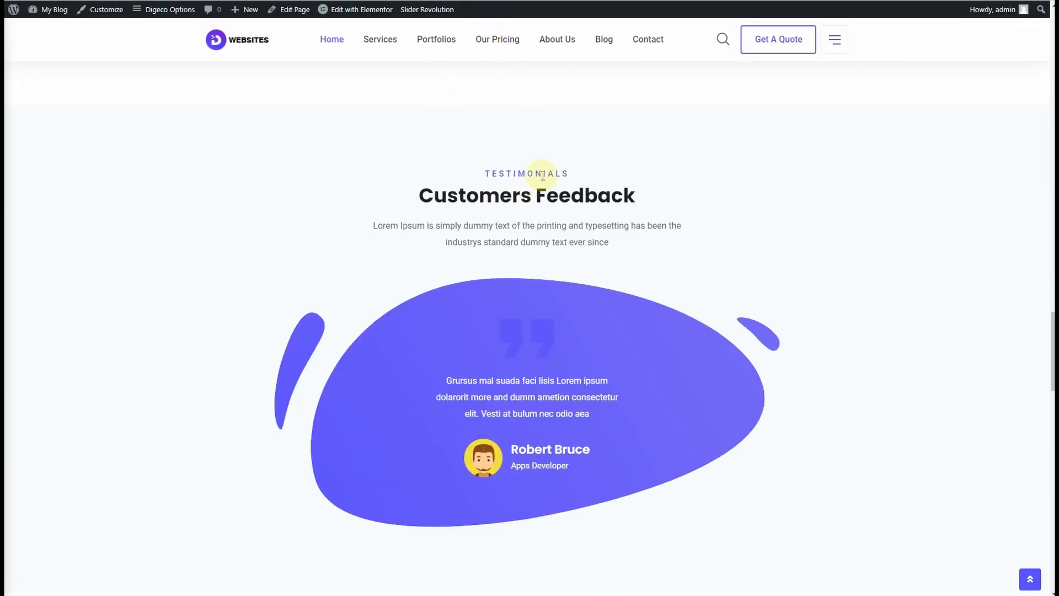
pyautogui.moveTo(589, 171); pyautogui.dragTo(489, 171)
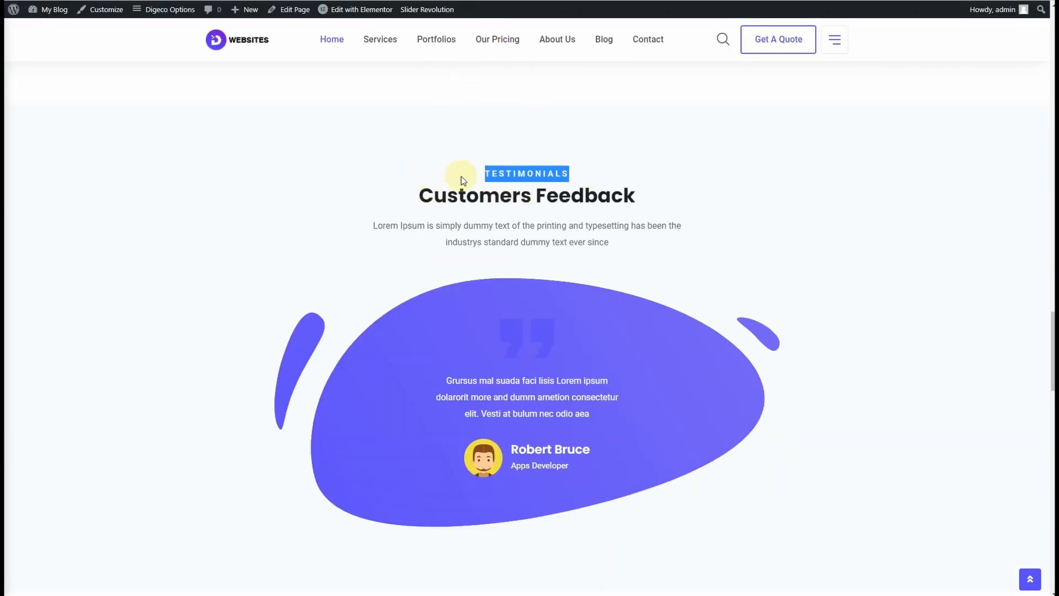
pyautogui.click(461, 177)
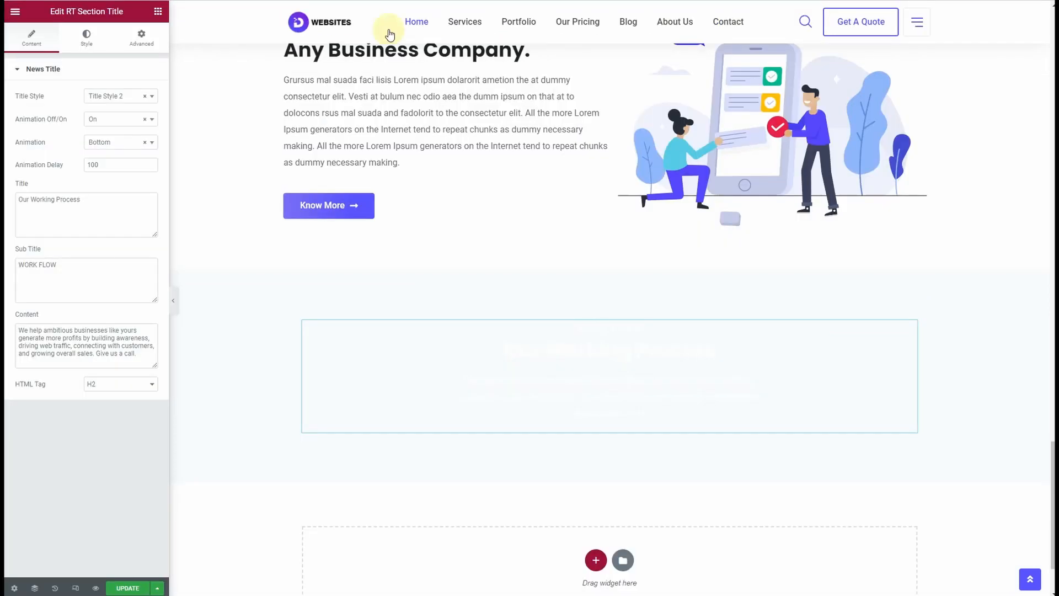
# - Copy the "Let's Check Our Services" section title into the testimonials section and delete the "Our Working Process" title above it
pyautogui.scroll(15, 683, 284)
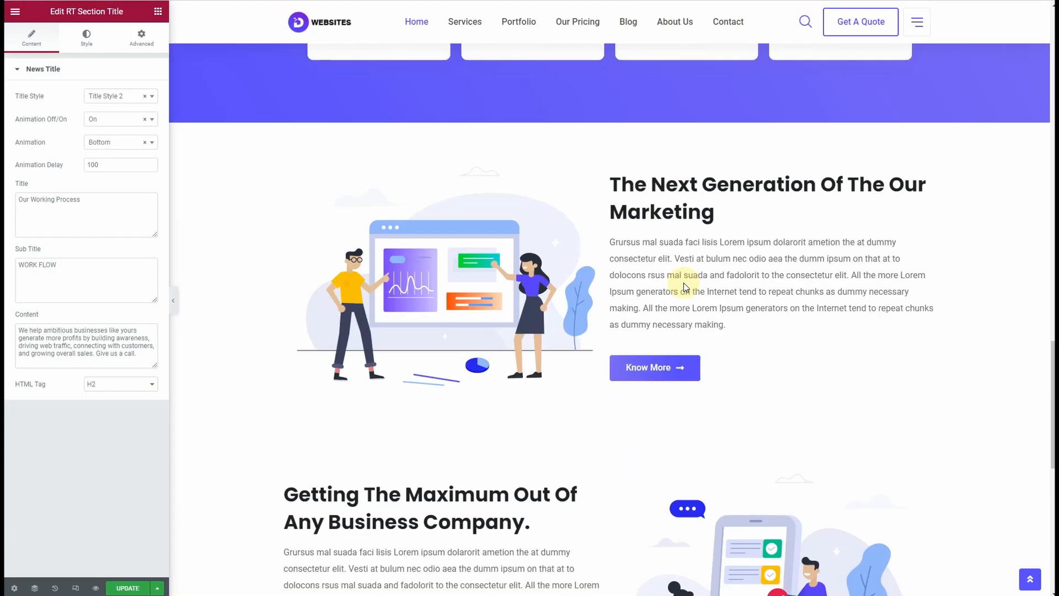
pyautogui.scroll(5, 683, 283)
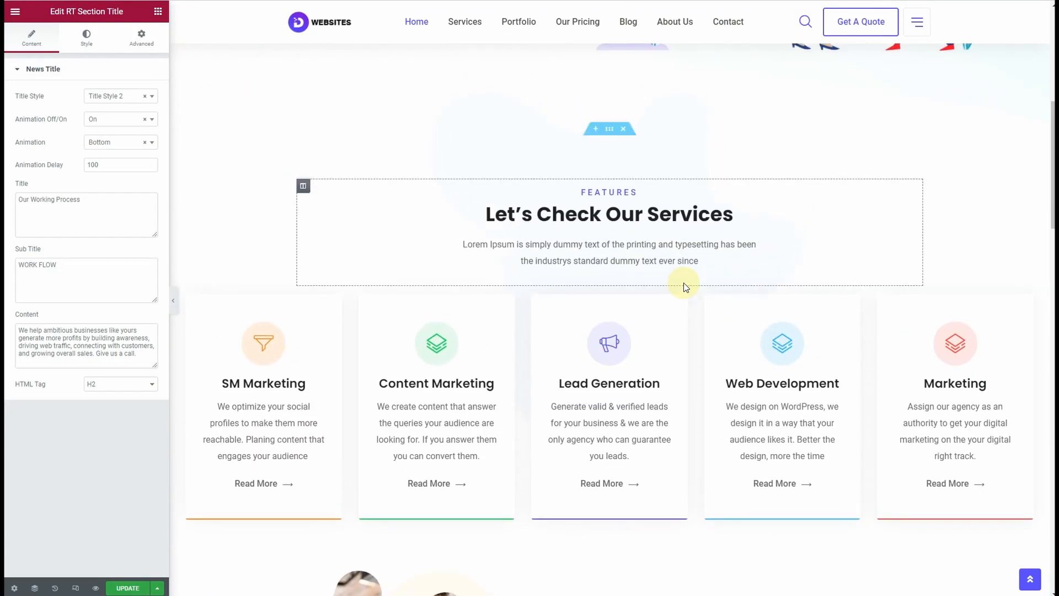
pyautogui.rightClick(916, 246)
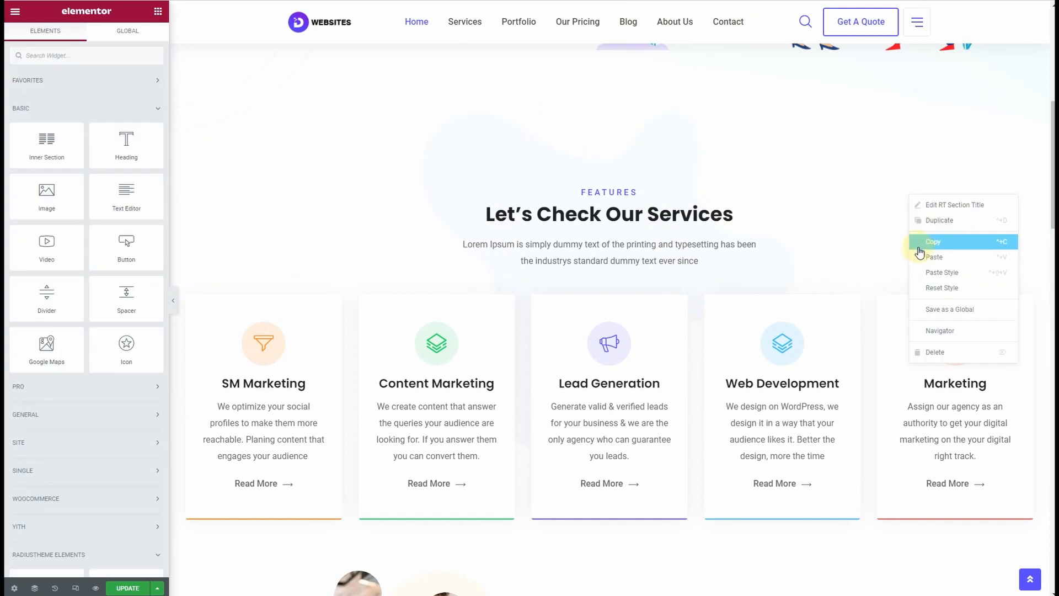
pyautogui.click(919, 247)
pyautogui.scroll(-20, 631, 260)
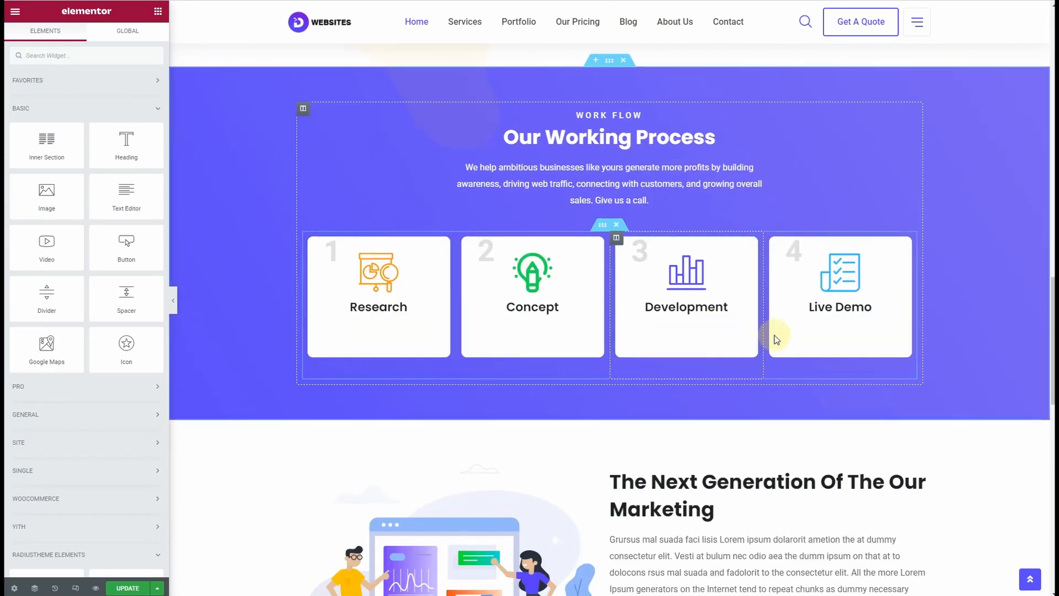
pyautogui.hotkey('ctrl', 'v')
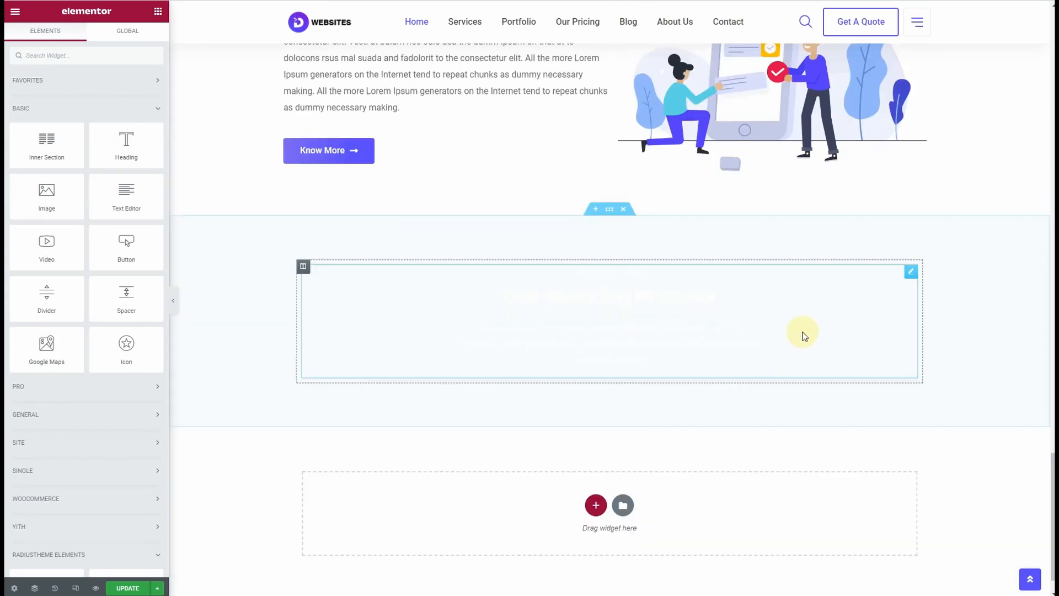
pyautogui.rightClick(912, 271)
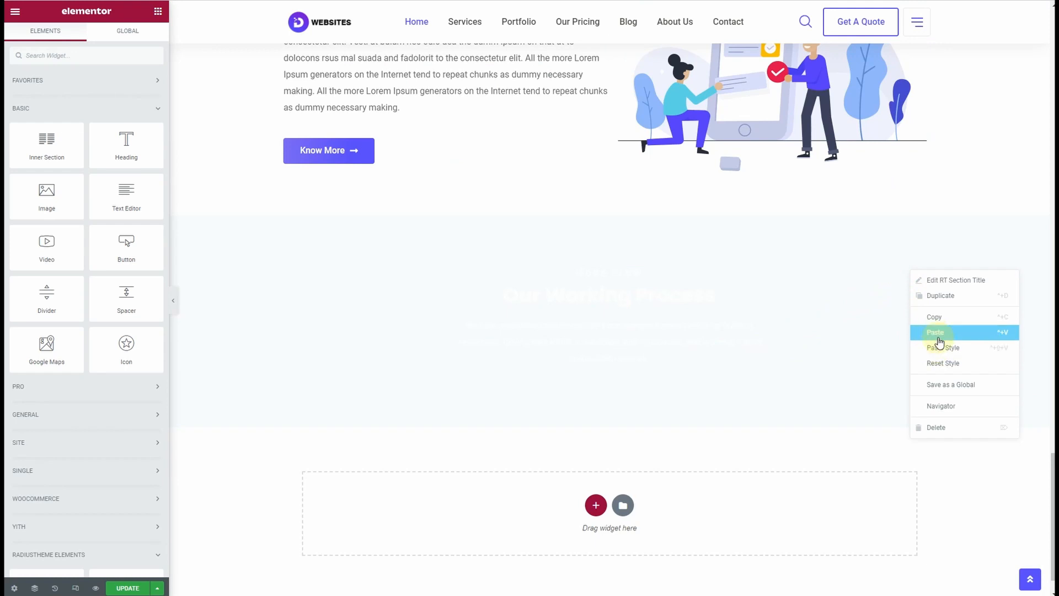
pyautogui.click(939, 335)
pyautogui.rightClick(911, 273)
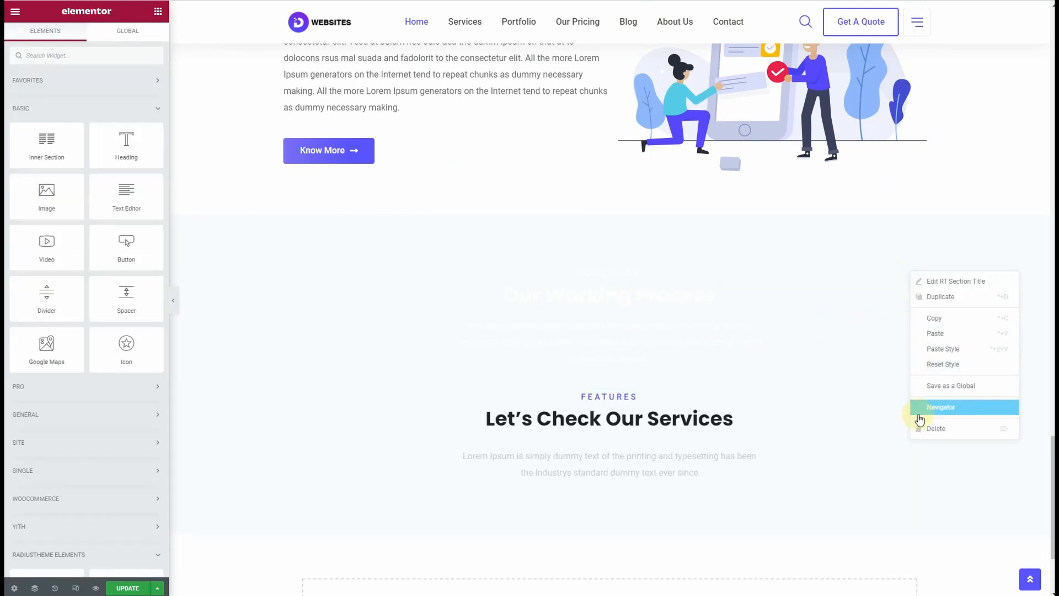
pyautogui.click(932, 428)
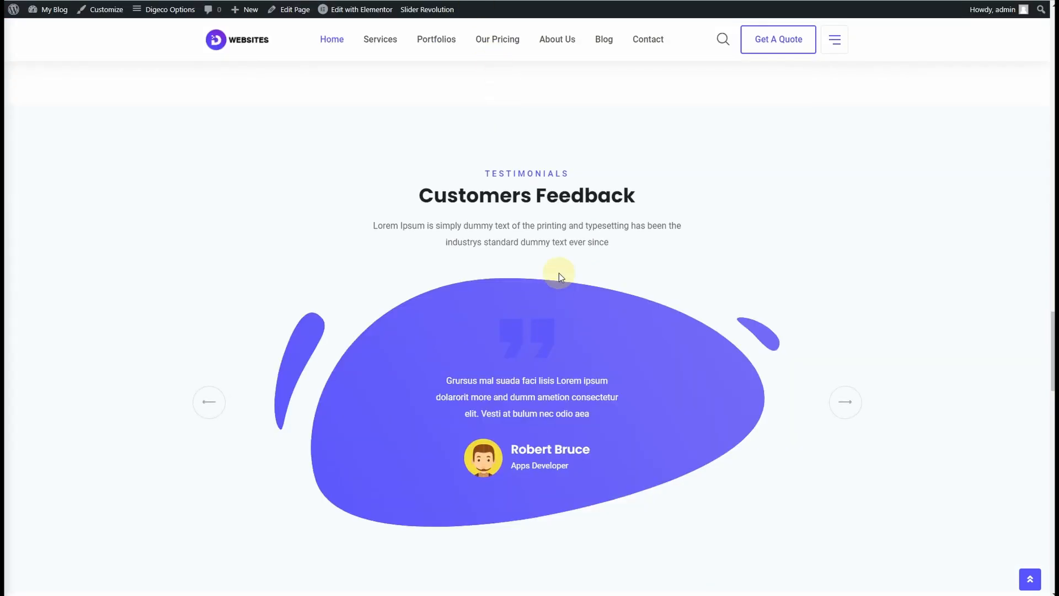
# - Copy the subtitle from the reference testimonials section and set the pasted section title's subtitle to "TESTIMONIALS"
pyautogui.moveTo(574, 178); pyautogui.dragTo(487, 174)
pyautogui.rightClick(505, 173)
pyautogui.click(510, 180)
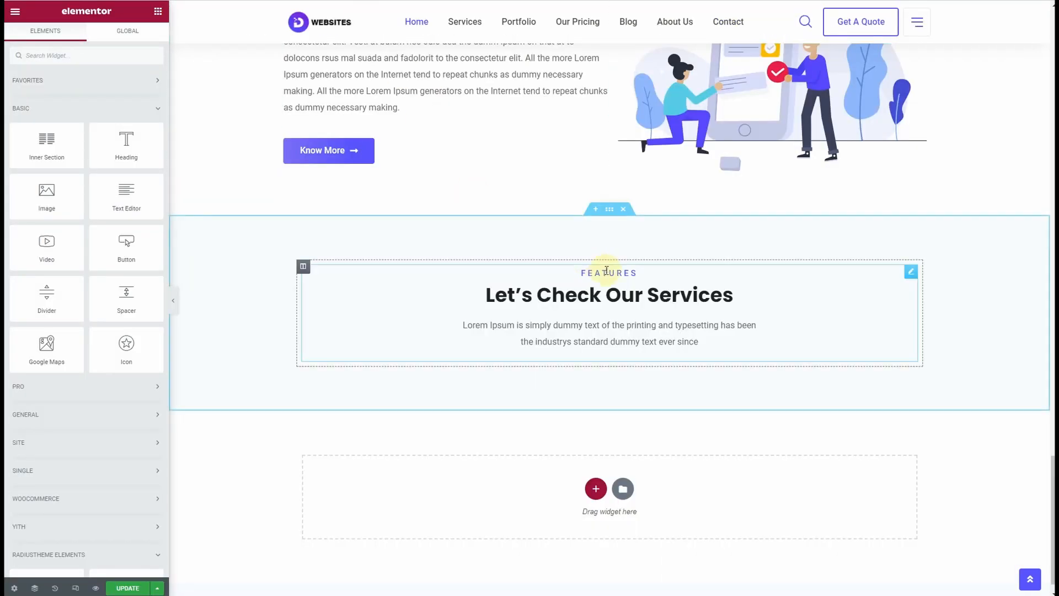
pyautogui.click(607, 270)
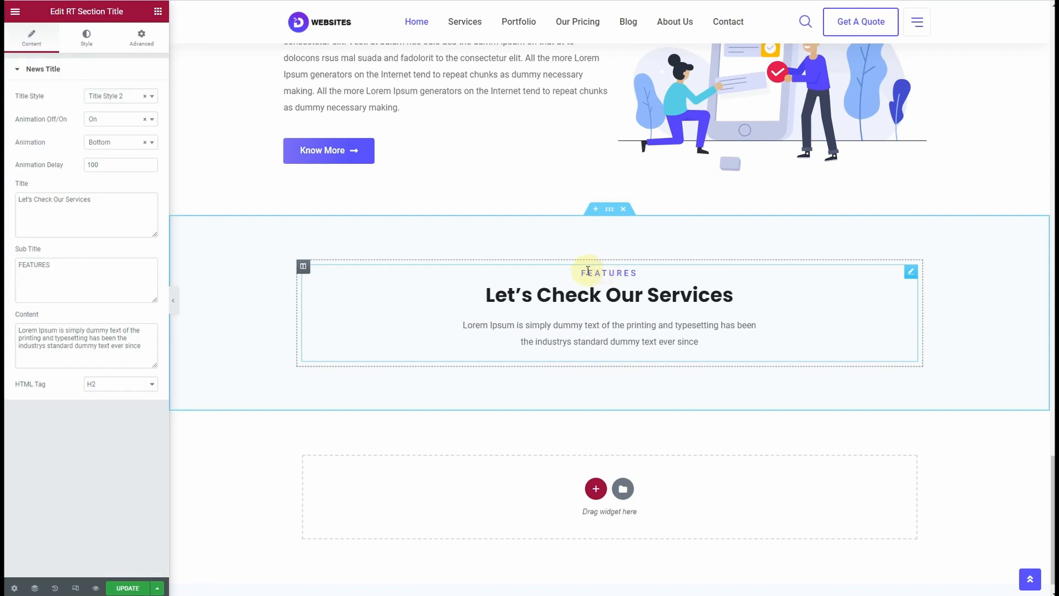
pyautogui.click(63, 286)
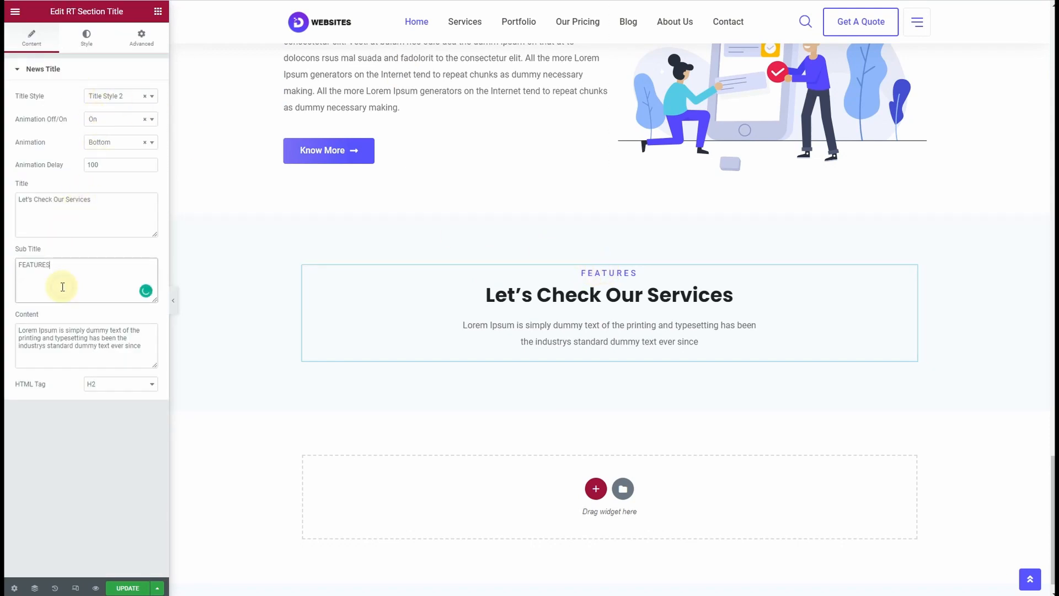
pyautogui.hotkey('ctrl', 'v')
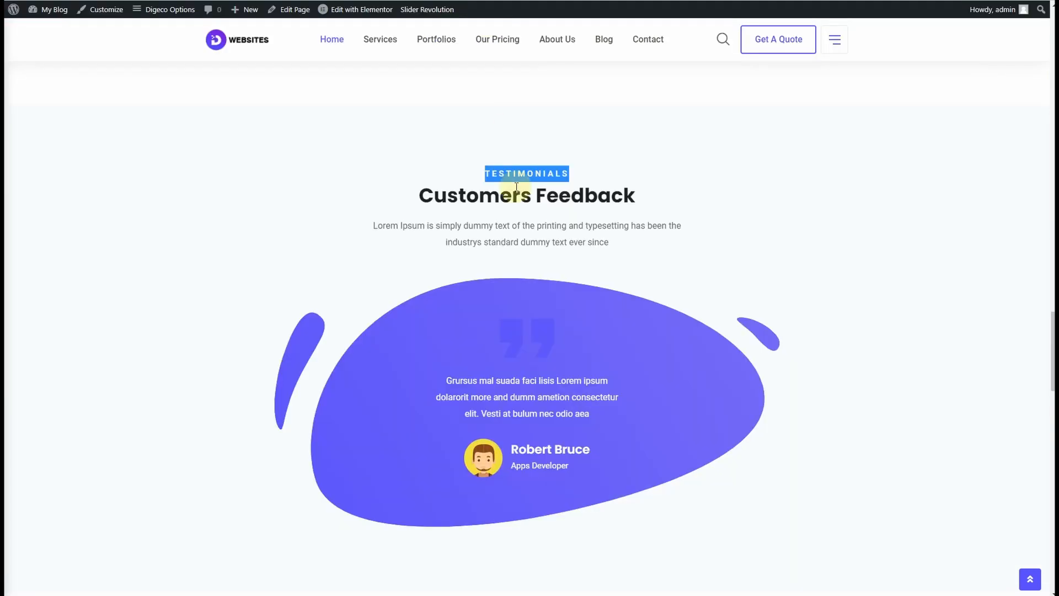
# - Replace the section title's main heading with "Customers Feedback" copied from the reference page
pyautogui.moveTo(634, 195); pyautogui.dragTo(426, 191)
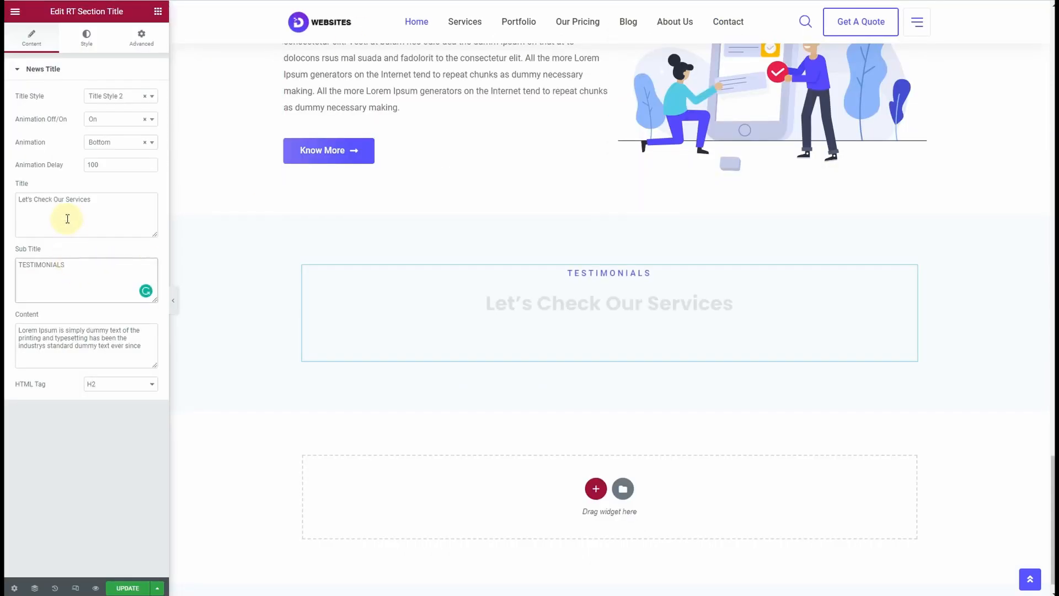
pyautogui.tripleClick(69, 210)
pyautogui.hotkey('ctrl', 'v')
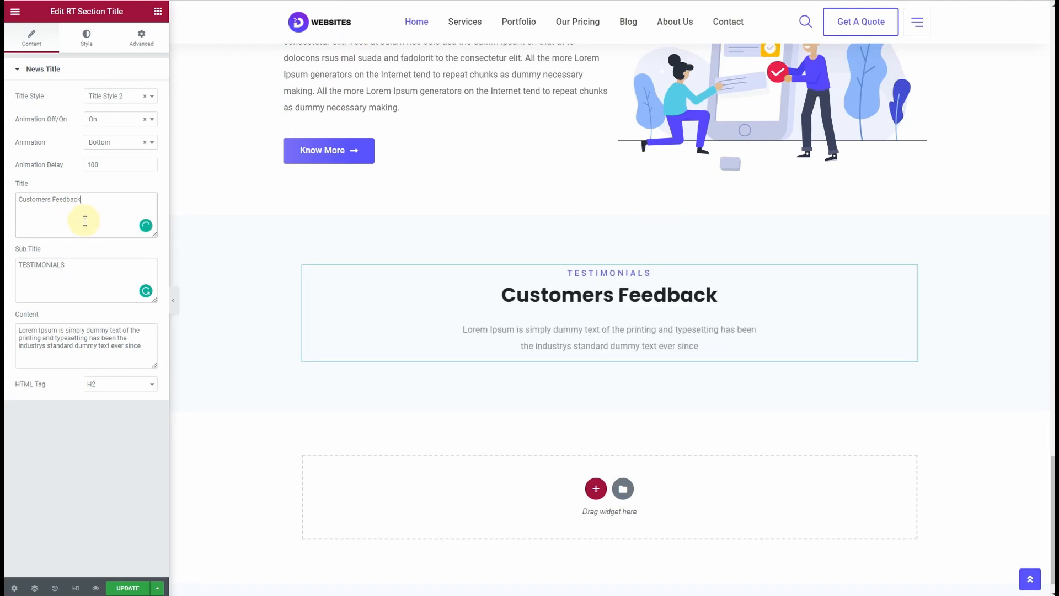
# - Find the RT Testimonial widget, place it below the Customers Feedback title, and save the page update
pyautogui.click(159, 12)
pyautogui.scroll(-8, 29, 212)
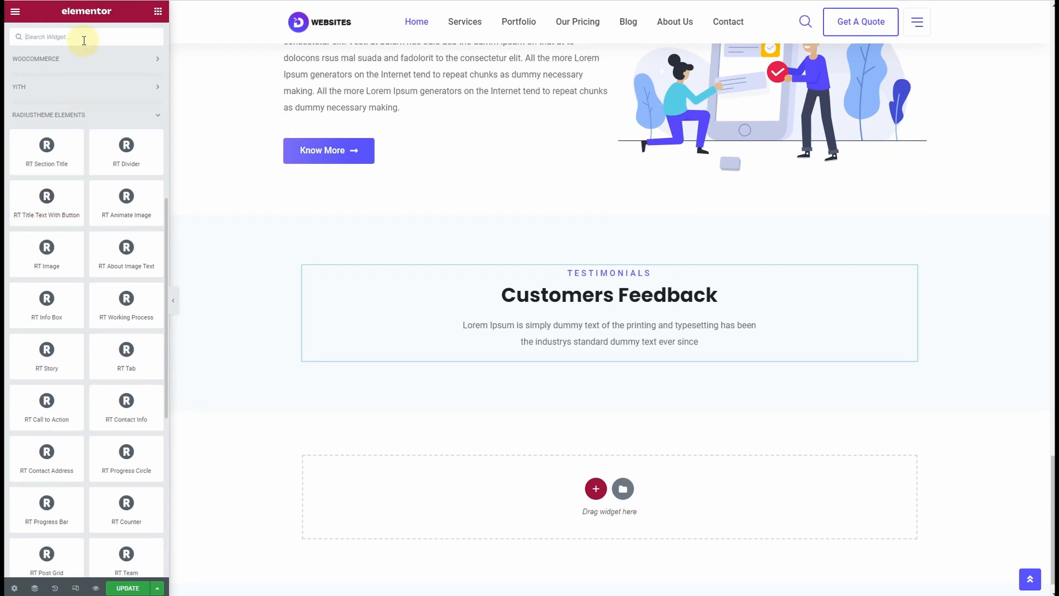
pyautogui.write('test')
pyautogui.moveTo(124, 94); pyautogui.dragTo(424, 383)
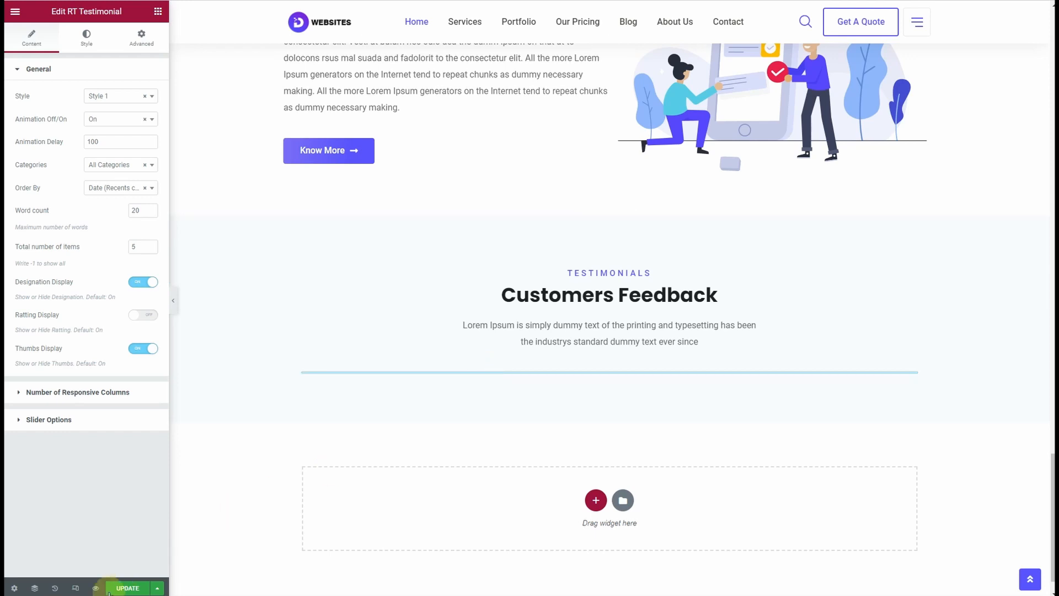
pyautogui.click(140, 589)
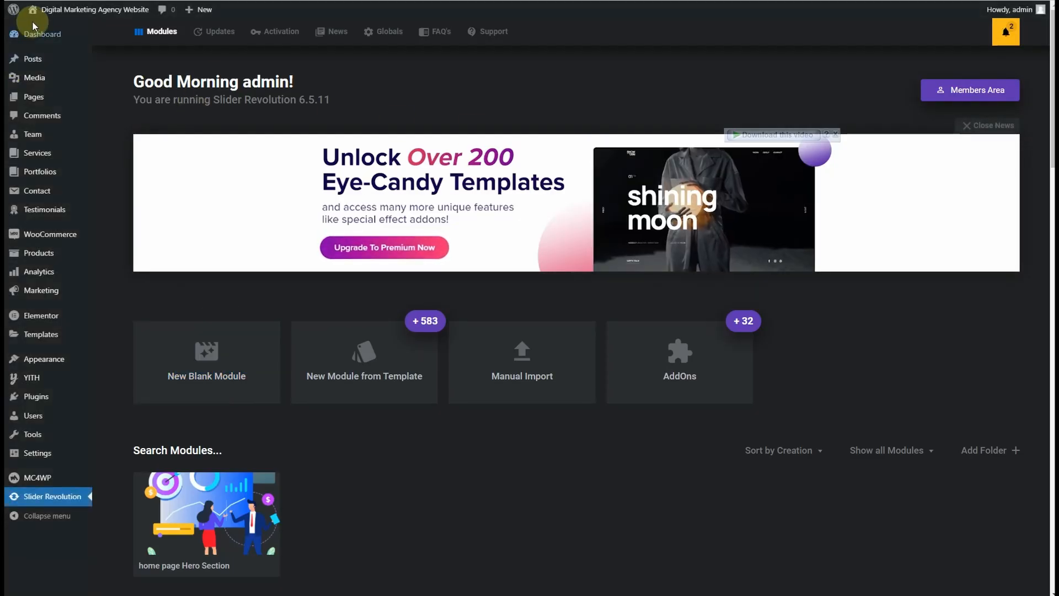
# - Switch to the WordPress dashboard, open the Testimonials list, and start a new testimonial
pyautogui.click(31, 40)
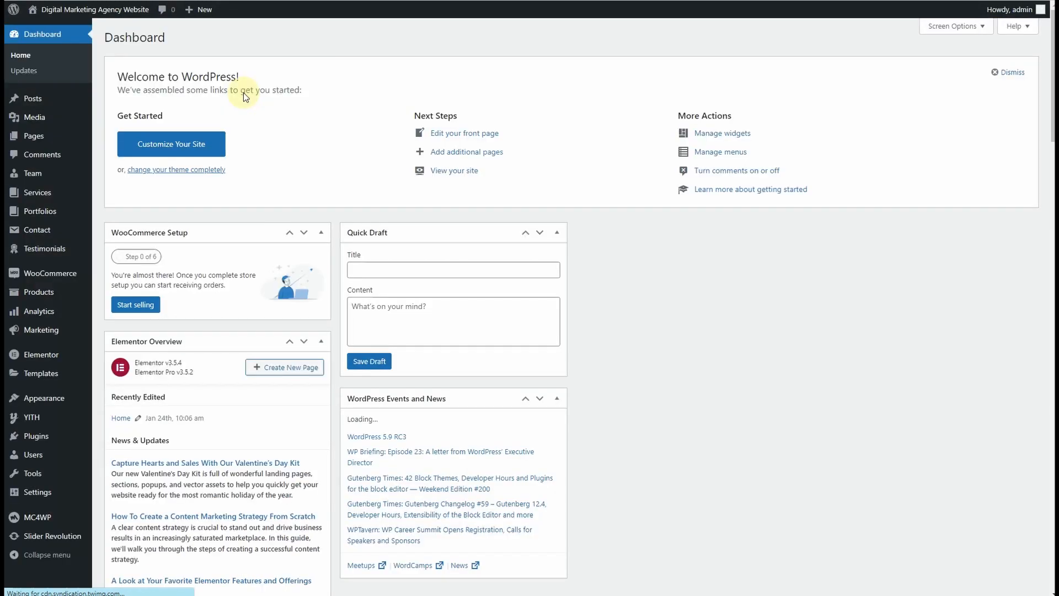
pyautogui.moveTo(22, 247)
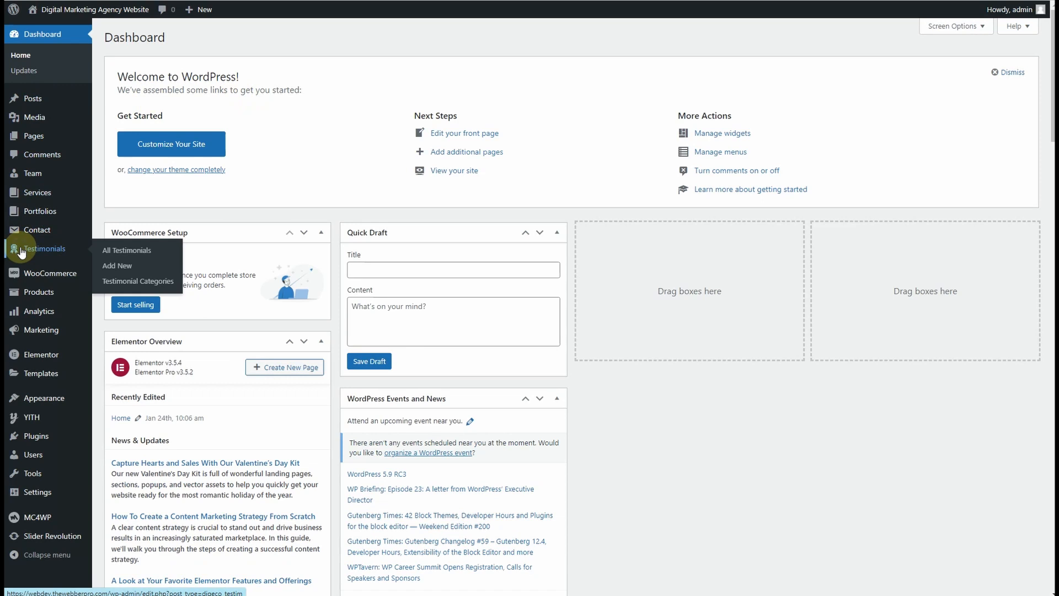
pyautogui.click(22, 252)
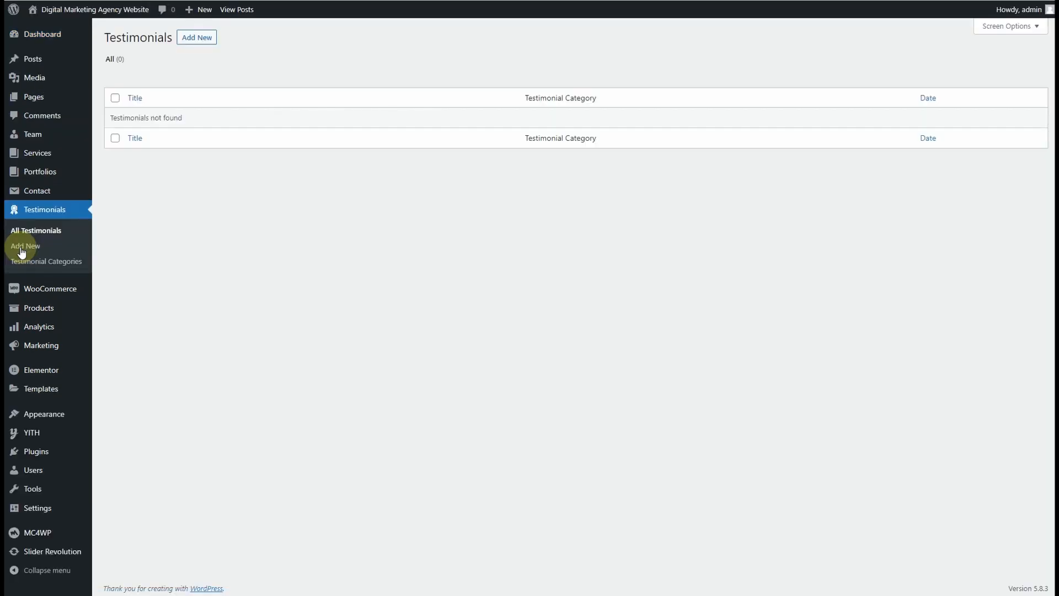
pyautogui.click(197, 37)
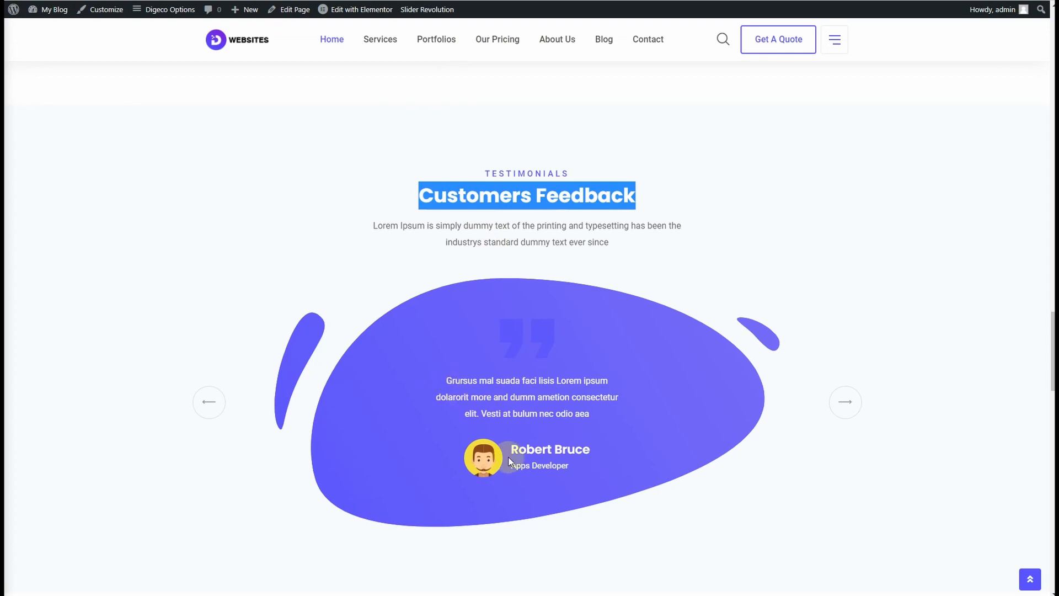
# - Inspect the reviewer's name in the reference testimonial and copy it from the page markup
pyautogui.rightClick(558, 452)
pyautogui.click(586, 445)
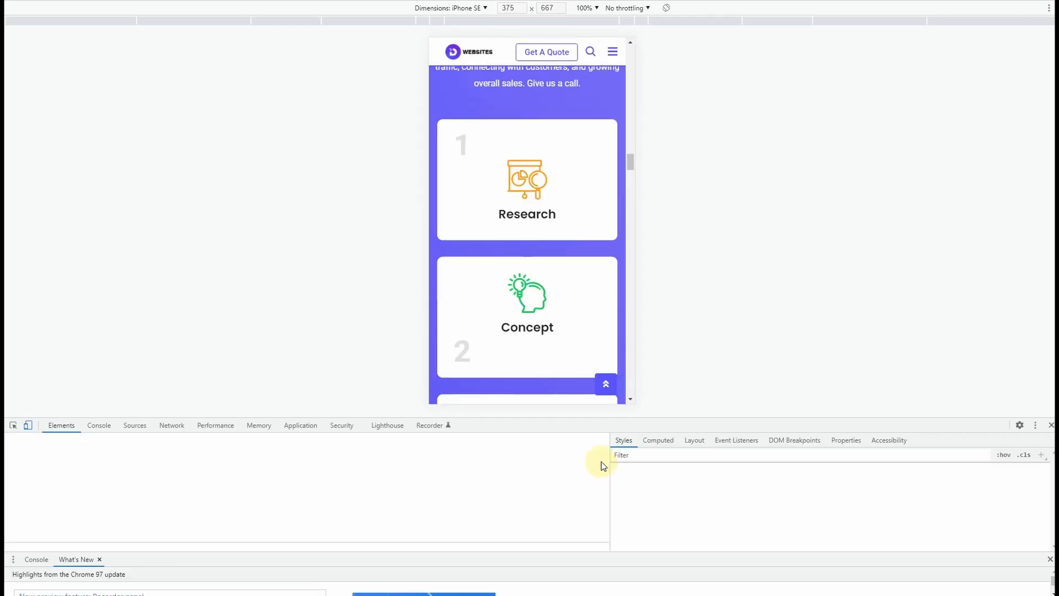
pyautogui.scroll(-15, 555, 269)
pyautogui.scroll(-15, 553, 271)
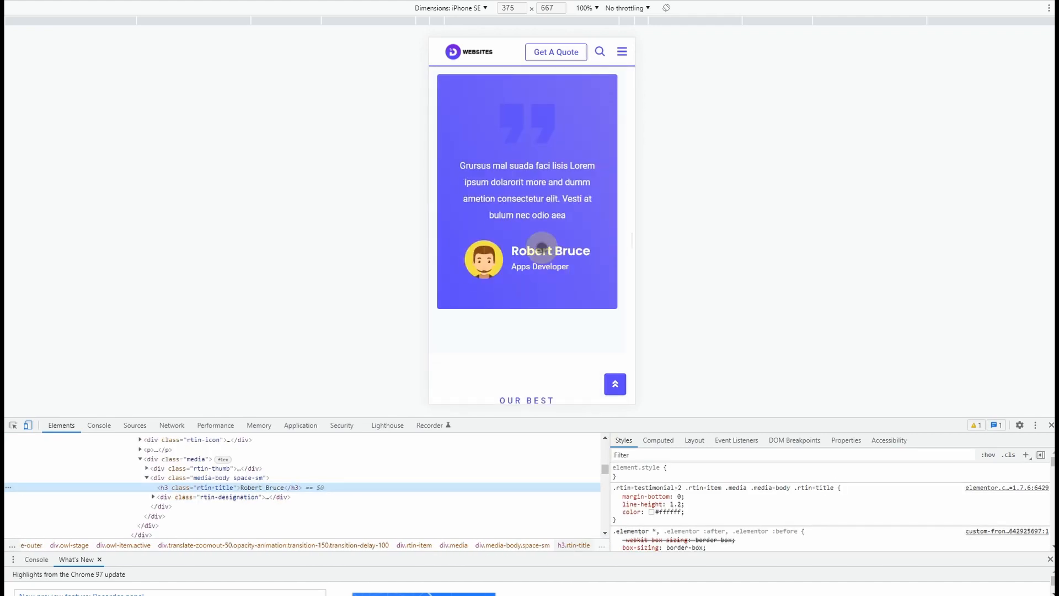
pyautogui.doubleClick(268, 488)
pyautogui.hotkey('ctrl', 'c')
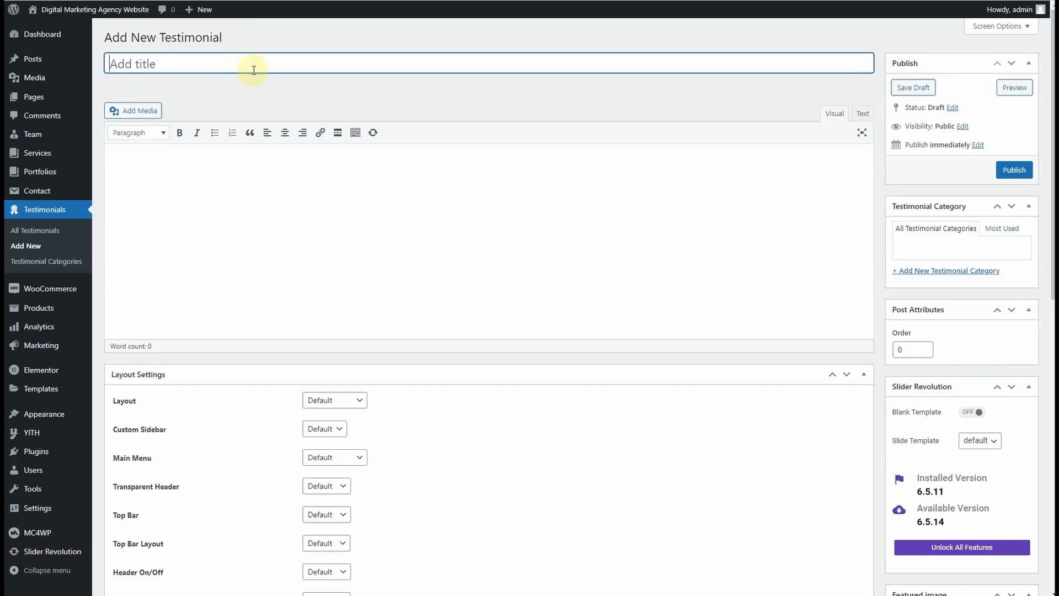
# - Check the new testimonial form's settings down to Testimonial Info and enter the copied reviewer's name as the title
pyautogui.scroll(-2, 485, 317)
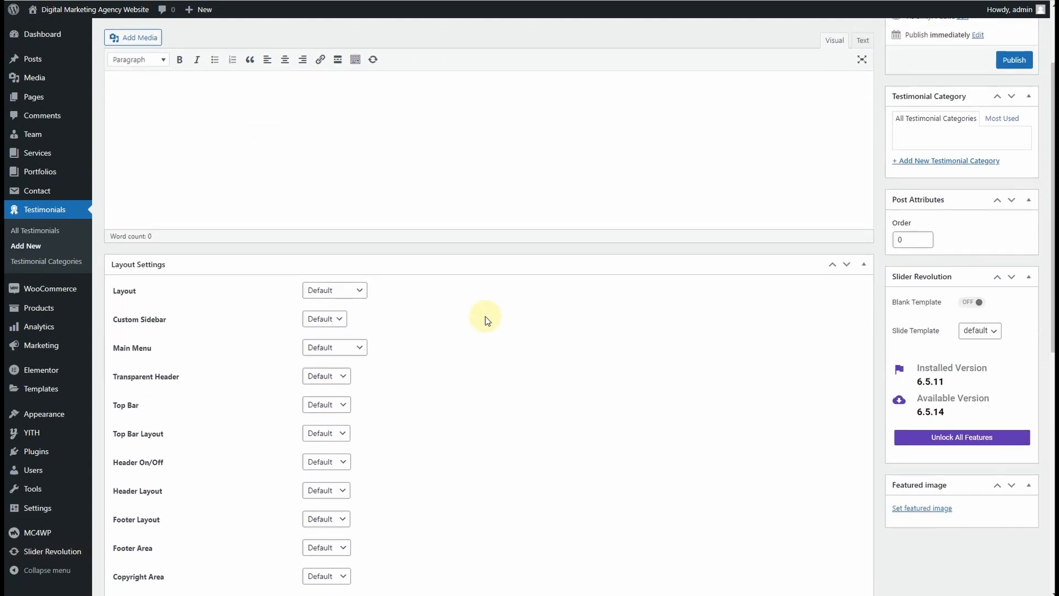
pyautogui.scroll(-9, 487, 320)
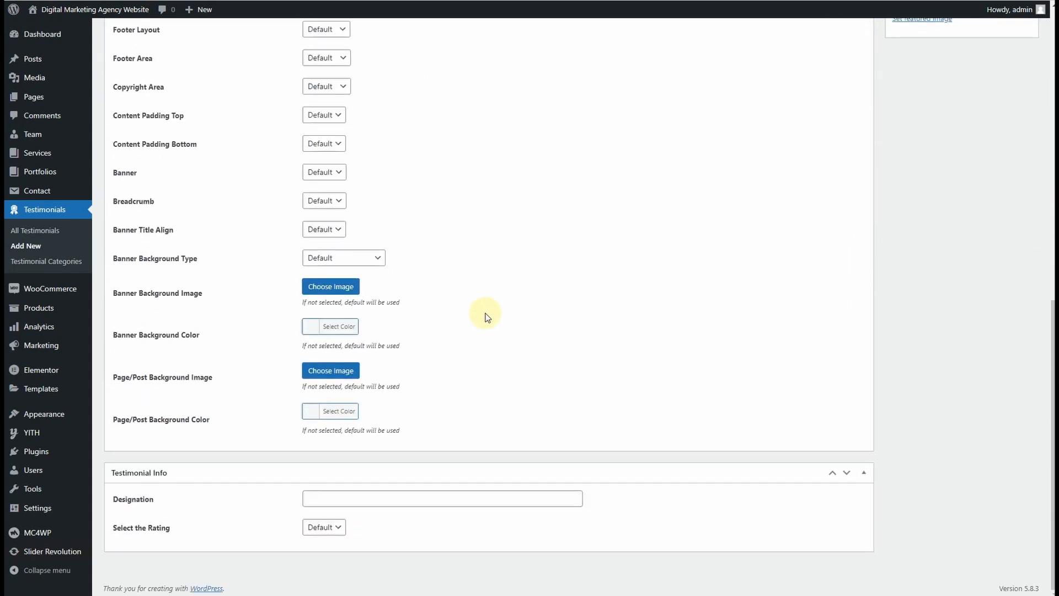
pyautogui.scroll(11, 486, 316)
pyautogui.hotkey('ctrl', 'v')
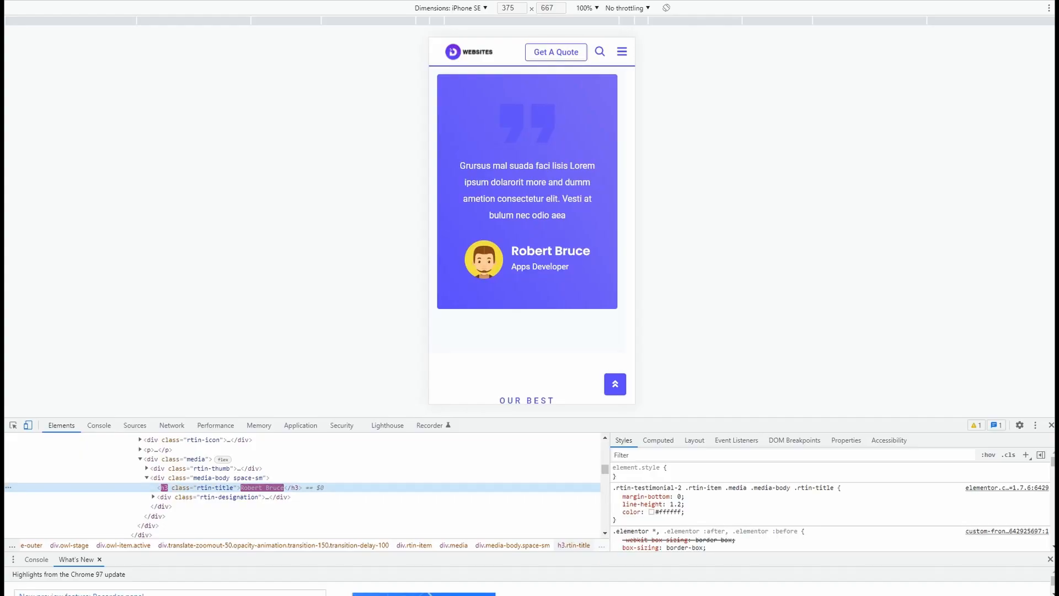
# - Copy the reference testimonial's quote text from the page markup and paste it into the new testimonial's content
pyautogui.rightClick(509, 174)
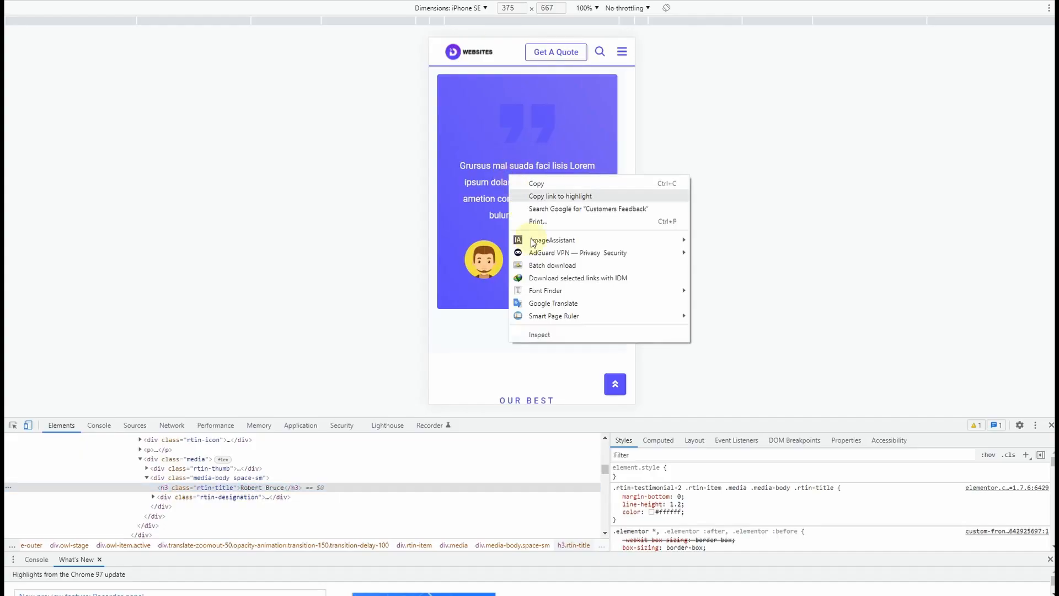
pyautogui.click(562, 333)
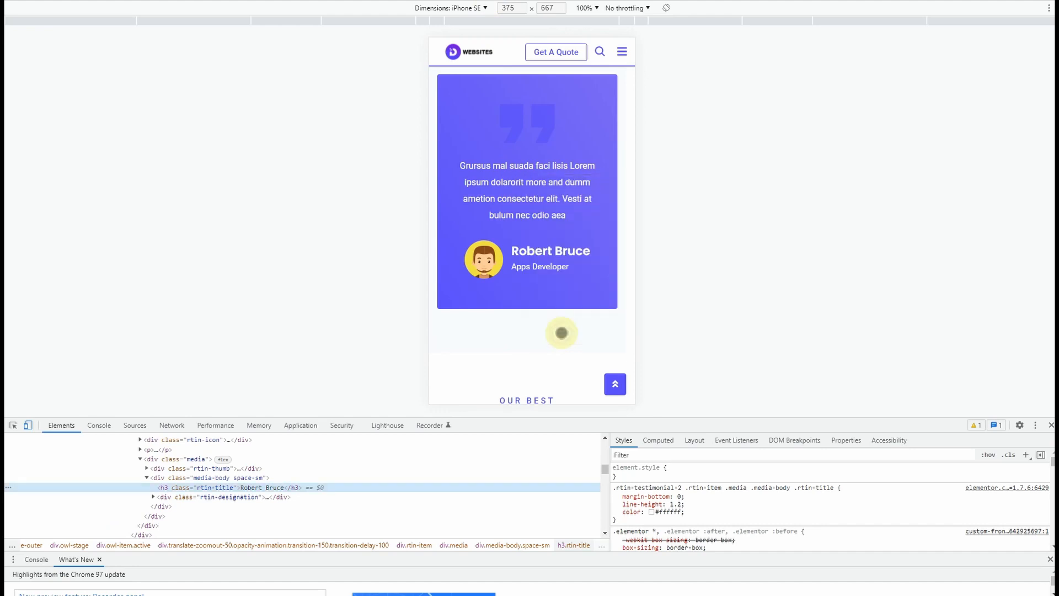
pyautogui.click(140, 449)
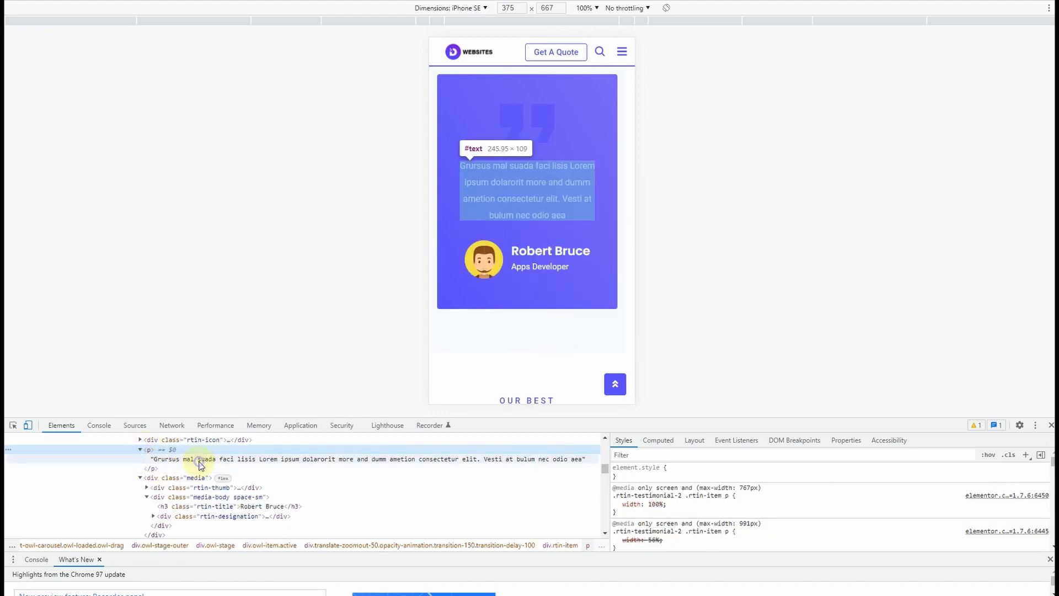
pyautogui.doubleClick(200, 460)
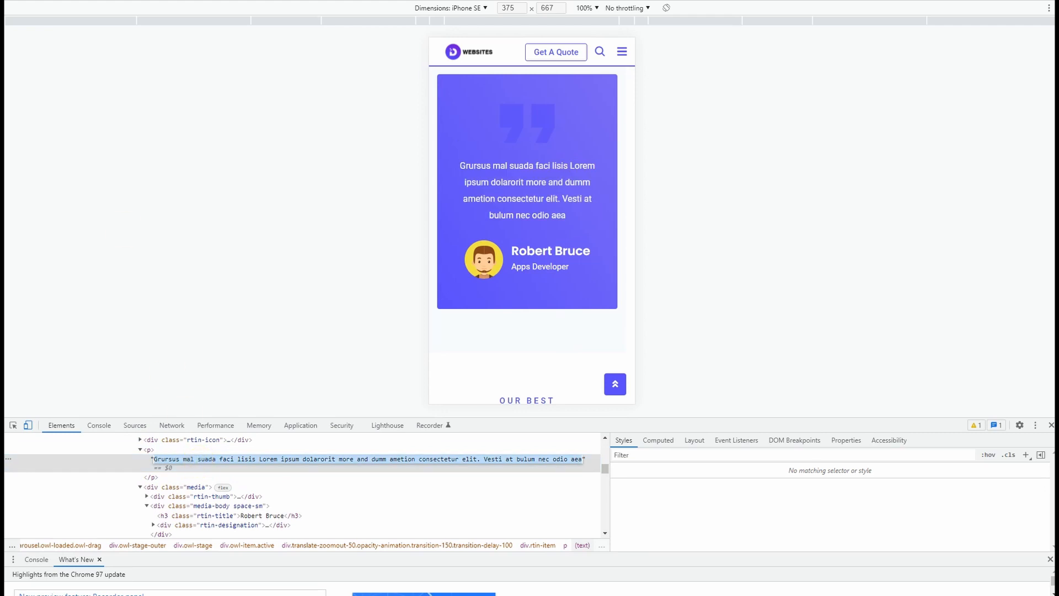
pyautogui.click(232, 2)
pyautogui.click(205, 207)
pyautogui.hotkey('ctrl', 'v')
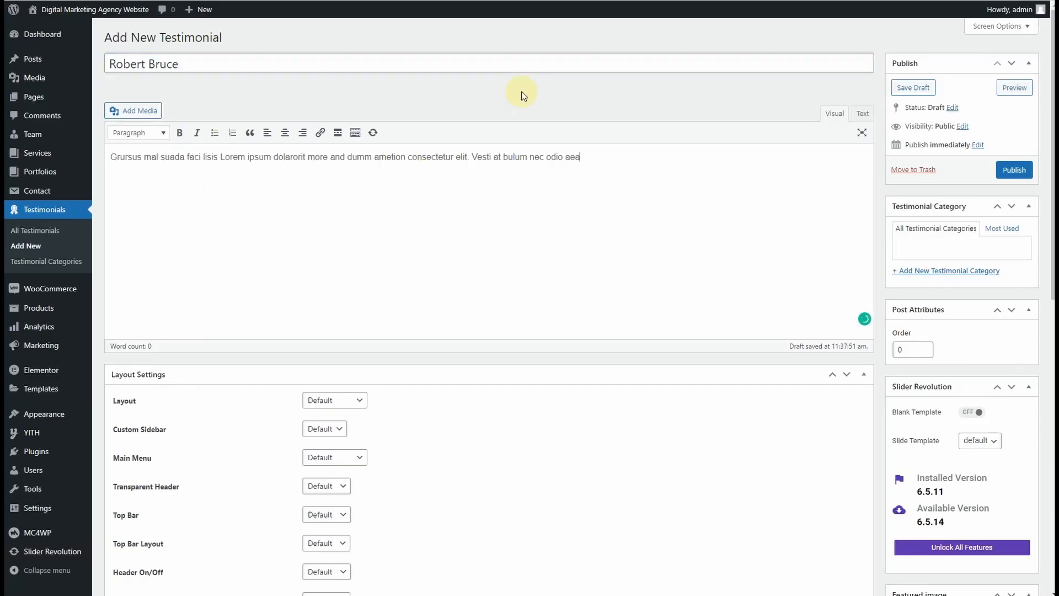
# - Fill the new testimonial's Designation with "Apps Developer", copied from the reference testimonial's markup
pyautogui.scroll(-5, 718, 130)
pyautogui.scroll(-2, 723, 140)
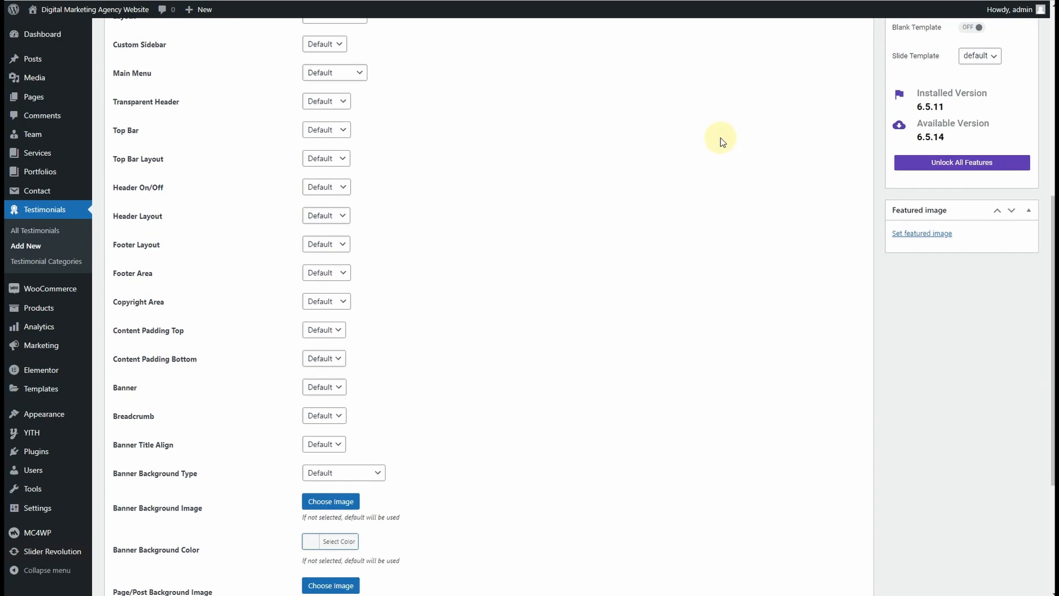
pyautogui.scroll(-5, 717, 144)
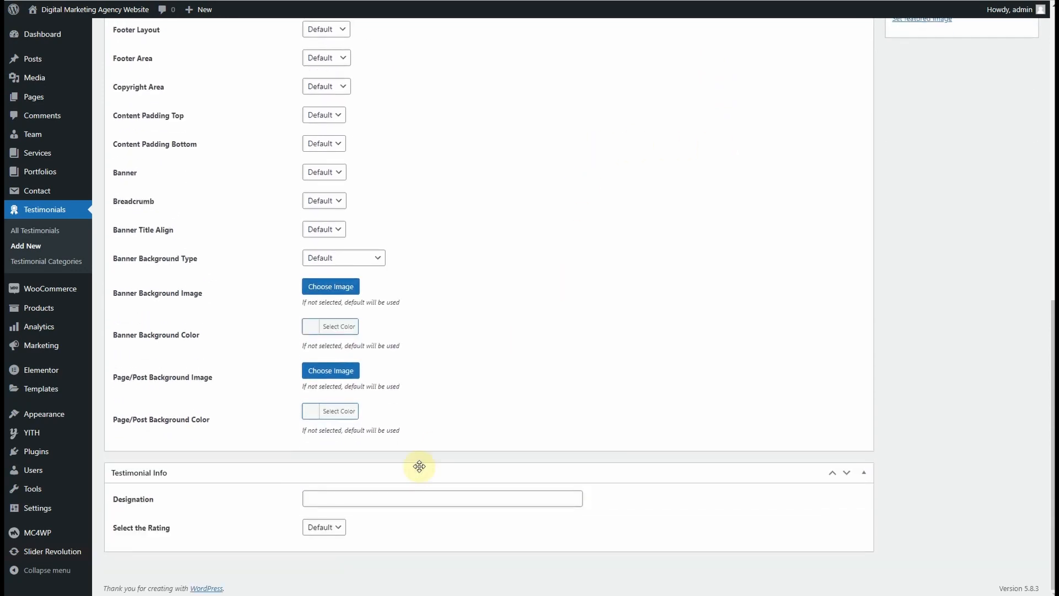
pyautogui.click(369, 497)
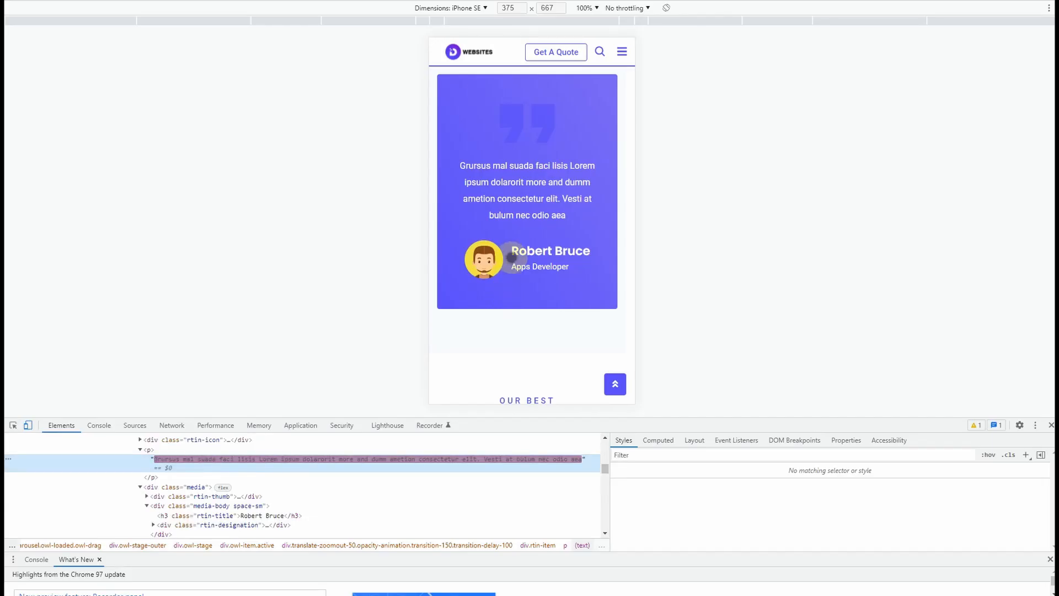
pyautogui.rightClick(534, 265)
pyautogui.click(564, 425)
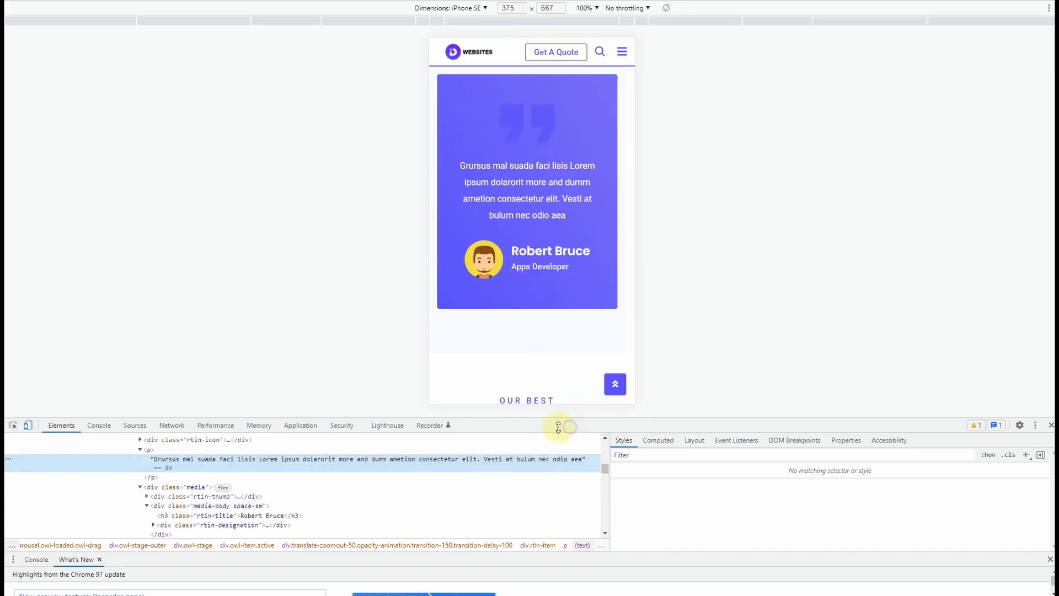
pyautogui.doubleClick(227, 525)
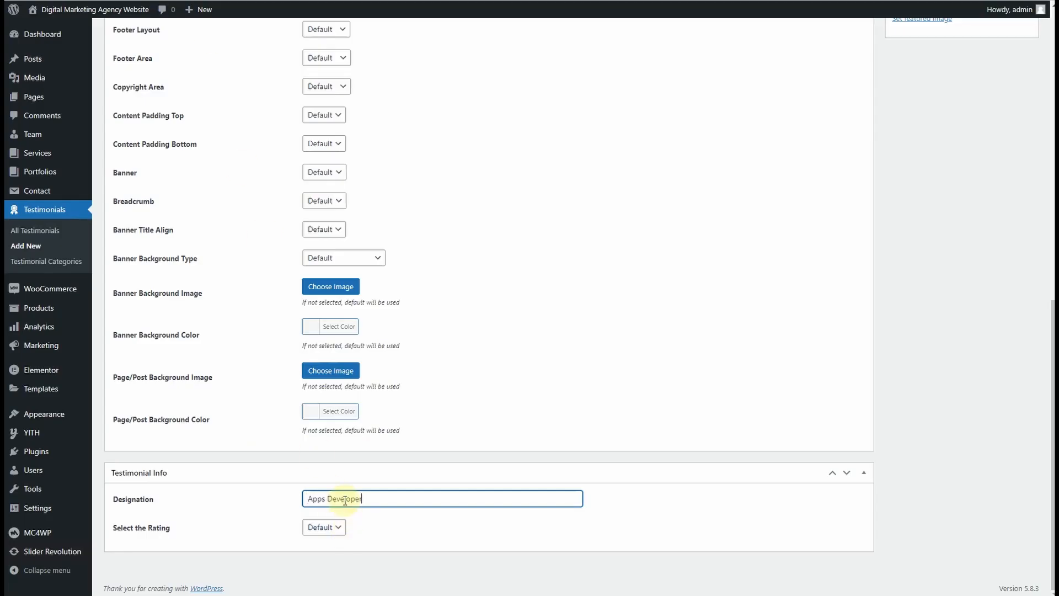
# - Inspect the yellow reviewer avatar in the reference testimonial and copy its image address ending in testimonial1.png
pyautogui.scroll(15, 519, 272)
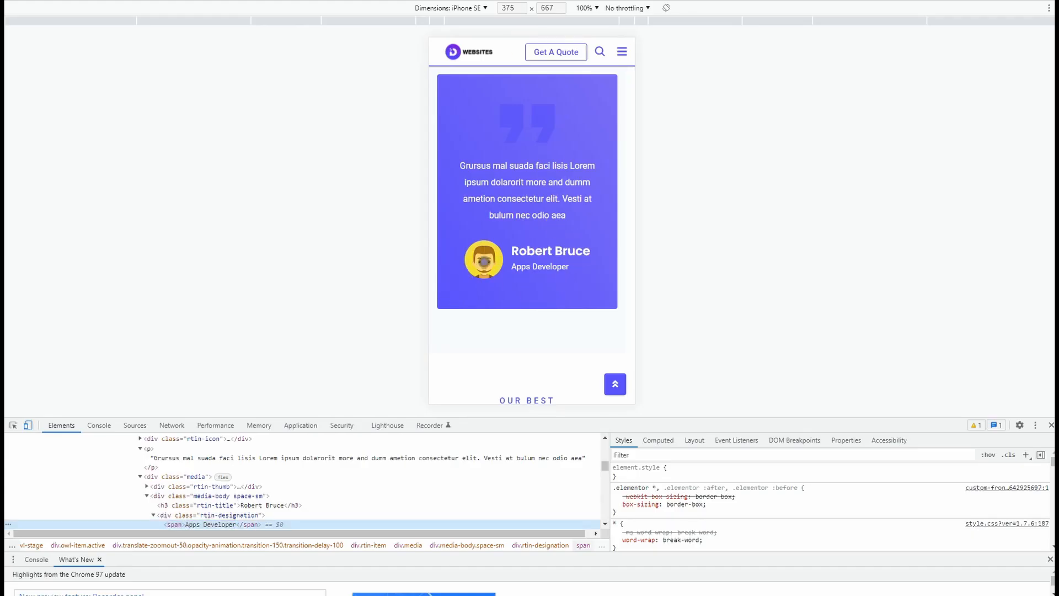
pyautogui.rightClick(487, 260)
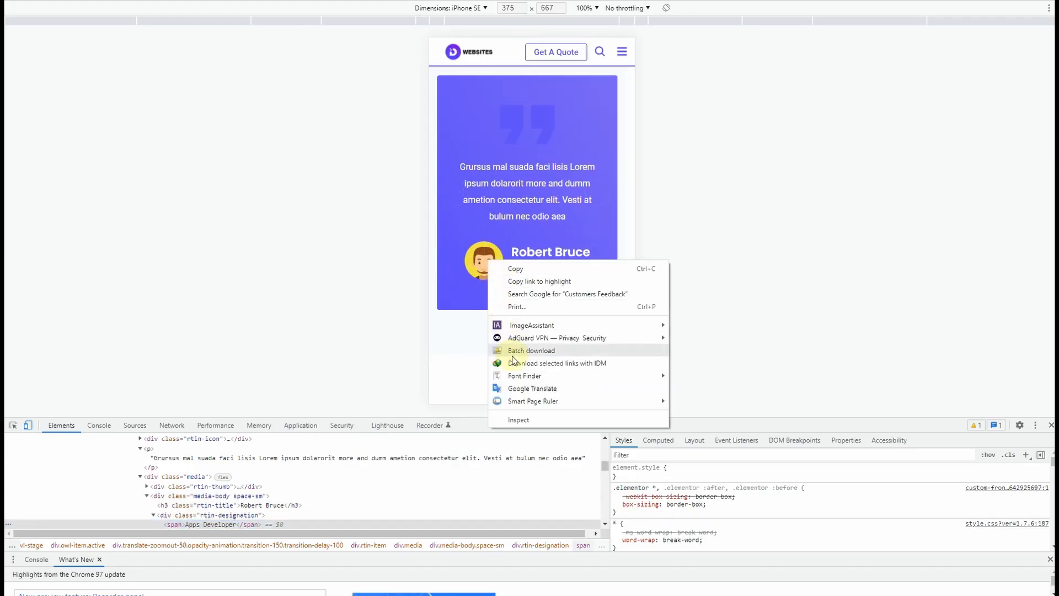
pyautogui.click(525, 417)
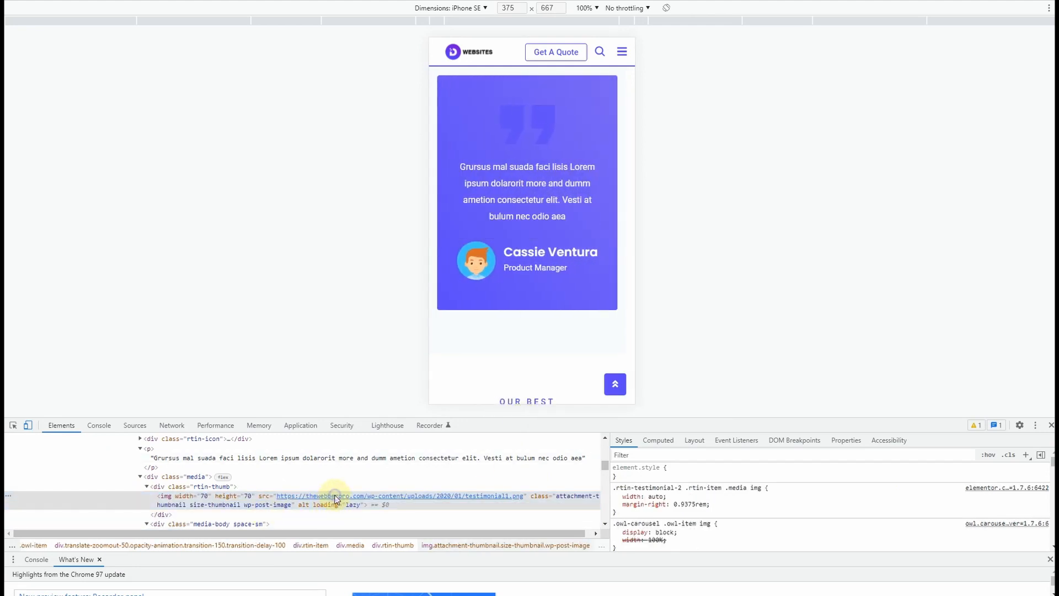
pyautogui.doubleClick(336, 499)
pyautogui.rightClick(336, 498)
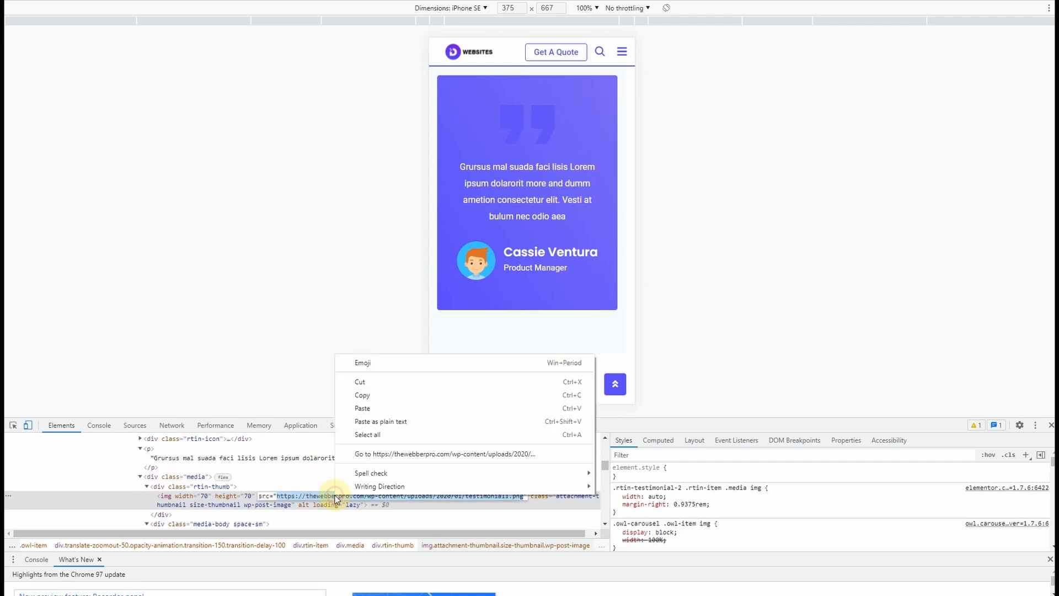
pyautogui.click(371, 398)
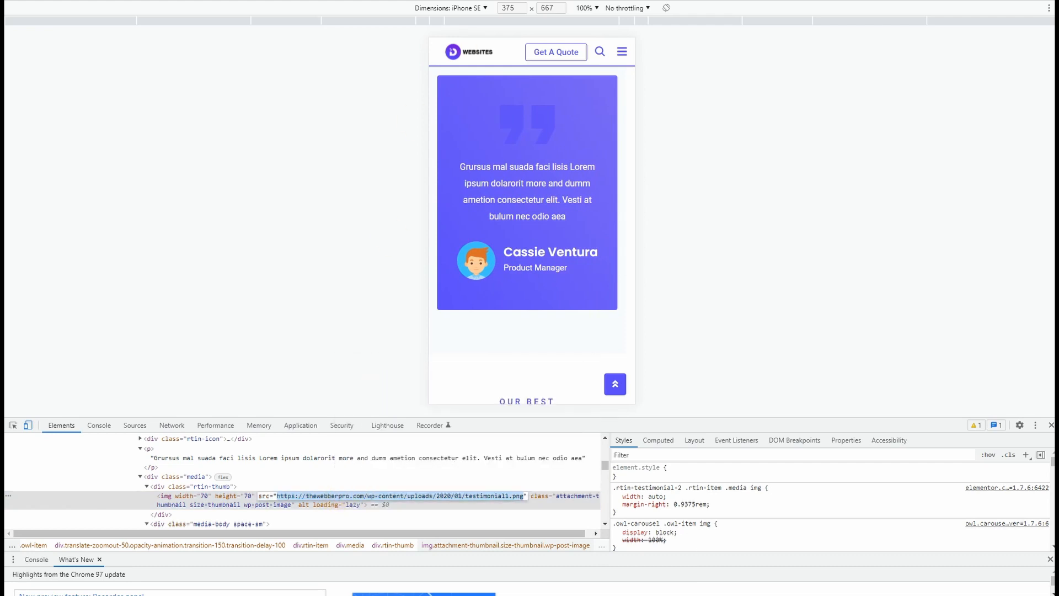
# - Open the copied image address in a new browser tab, save the avatar as testimonial1 in the Home folder, and close that tab
pyautogui.hotkey('ctrl', 't')
pyautogui.hotkey('ctrl', 'v')
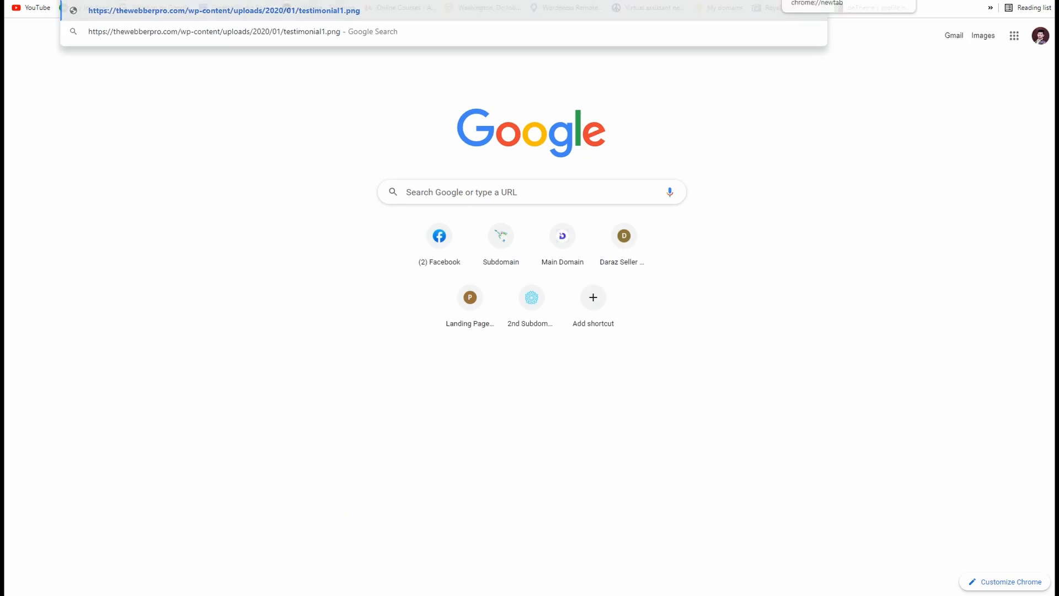
pyautogui.press('Return')
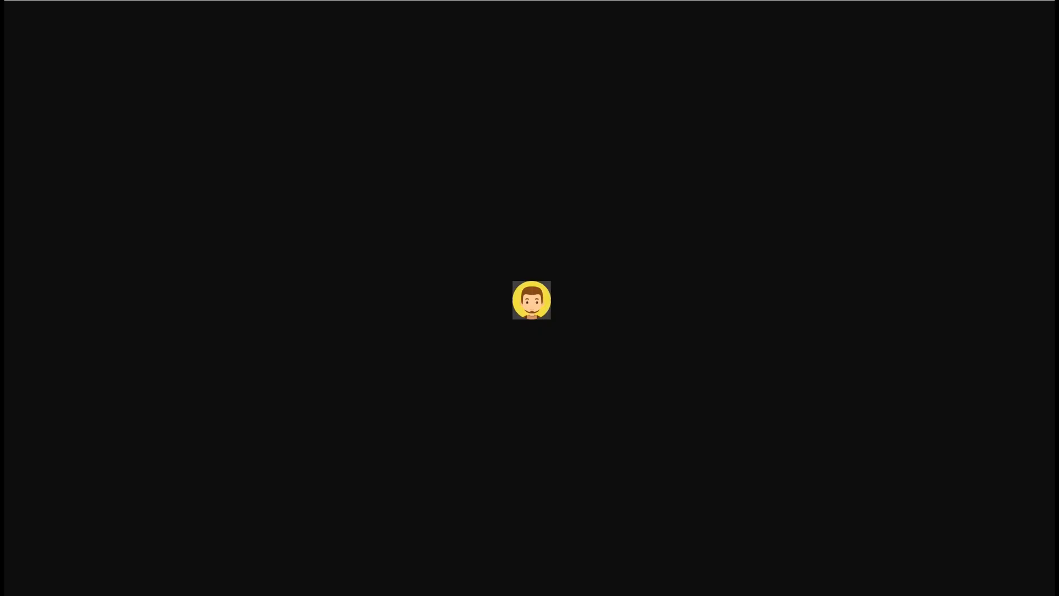
pyautogui.rightClick(540, 301)
pyautogui.click(560, 324)
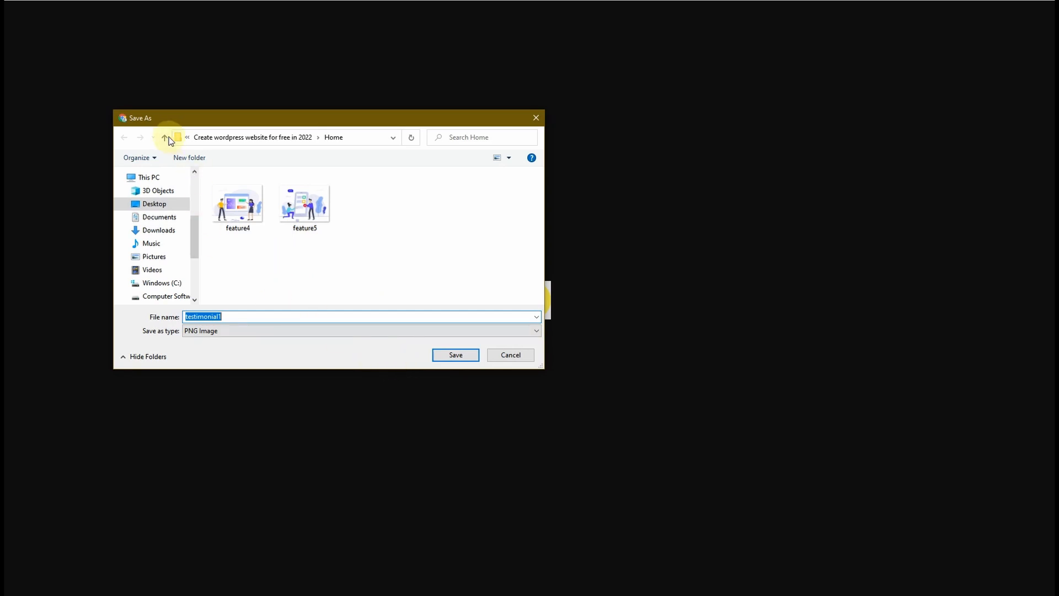
pyautogui.click(452, 356)
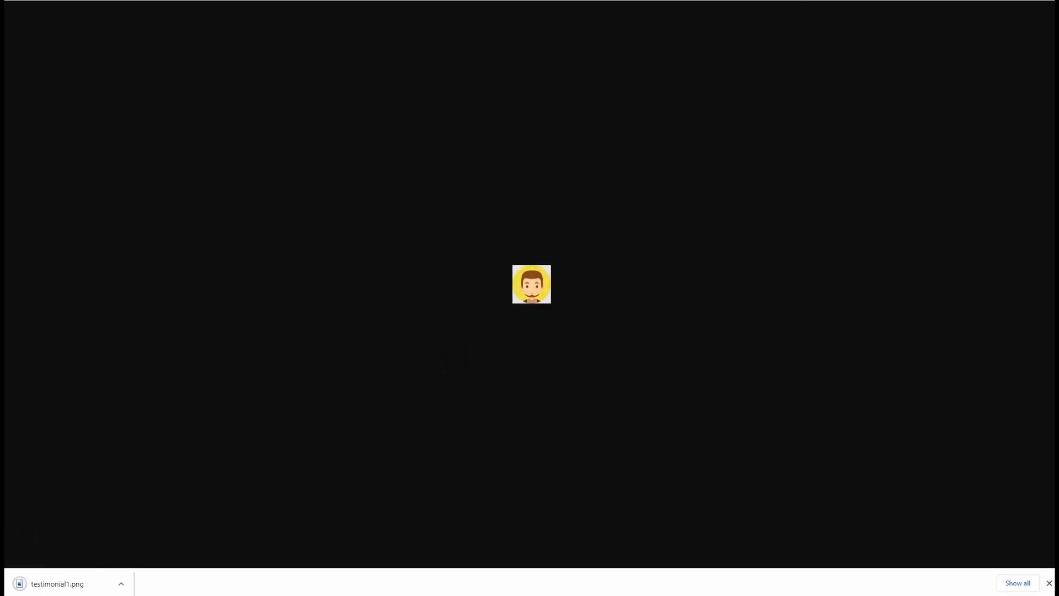
pyautogui.hotkey('ctrl', 'w')
# - Advance the reference slider to the Web Designer testimonial, copy its avatar's image address from the markup, and open it in a new tab
pyautogui.scroll(3, 603, 208)
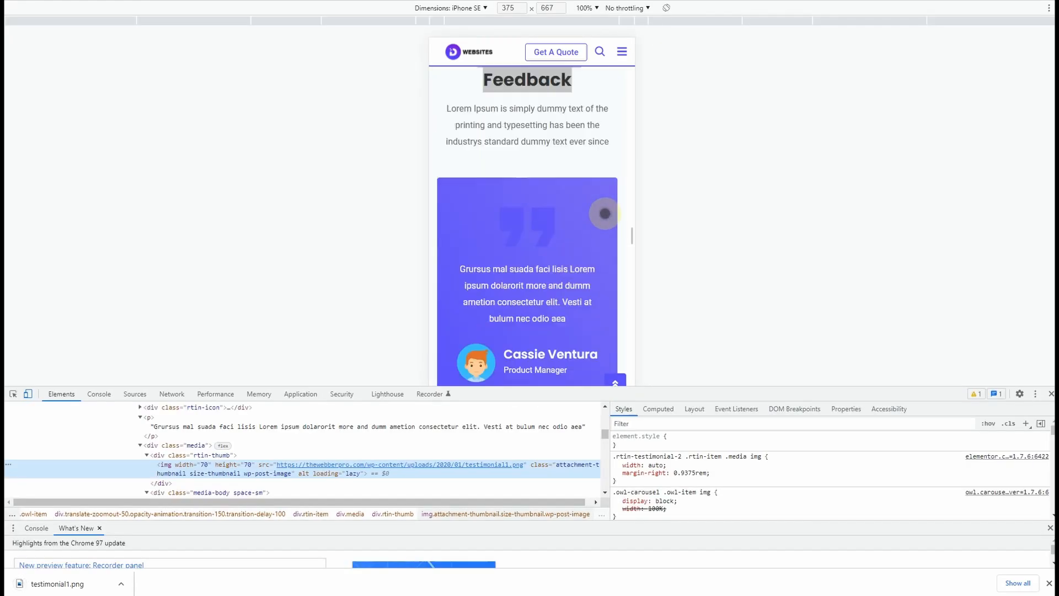
pyautogui.scroll(-1, 605, 214)
pyautogui.moveTo(541, 248); pyautogui.dragTo(600, 257)
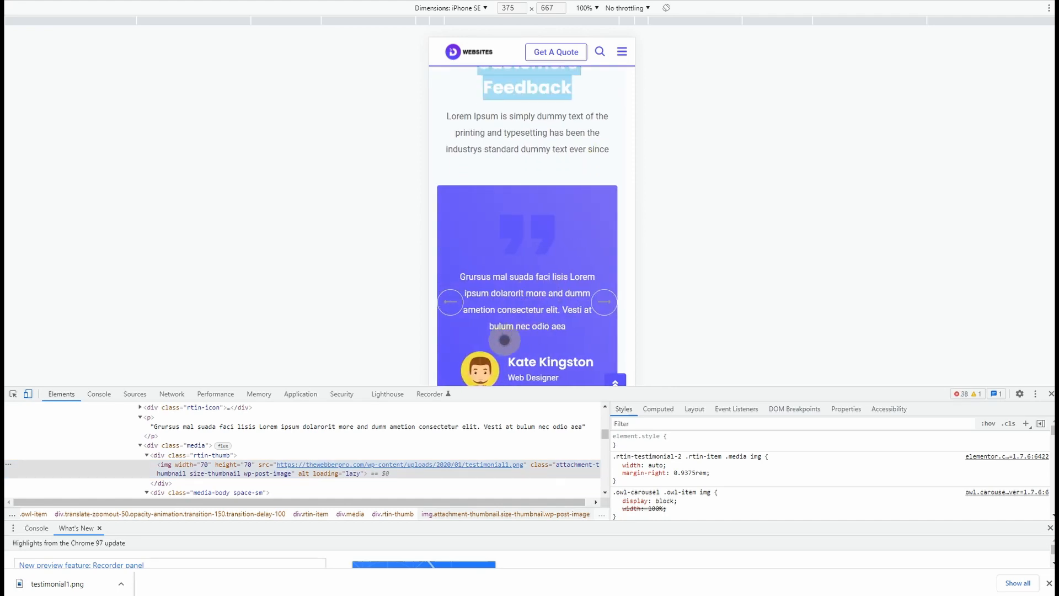
pyautogui.rightClick(481, 367)
pyautogui.click(502, 360)
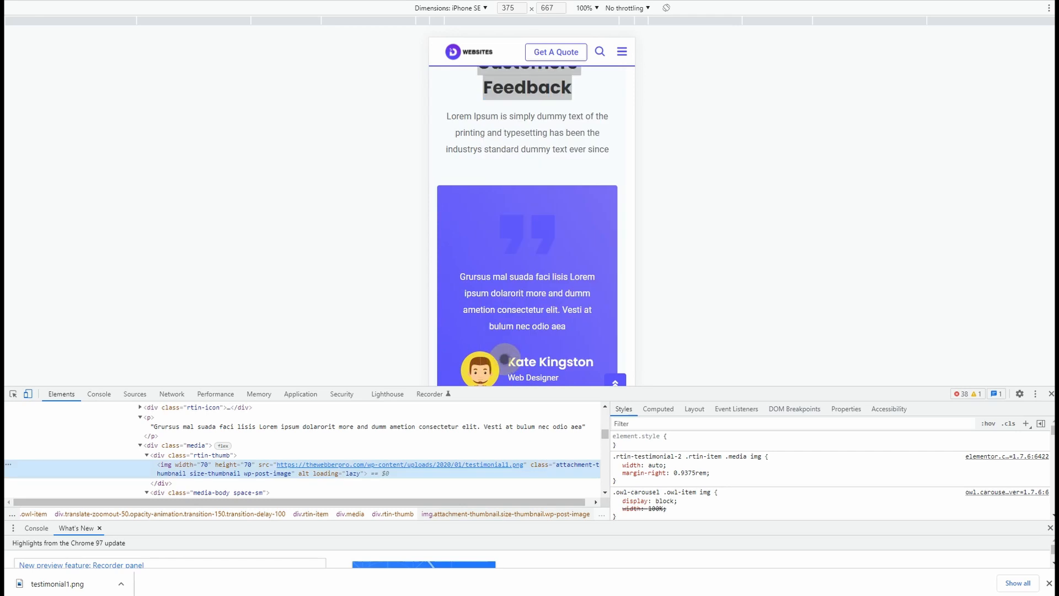
pyautogui.doubleClick(329, 448)
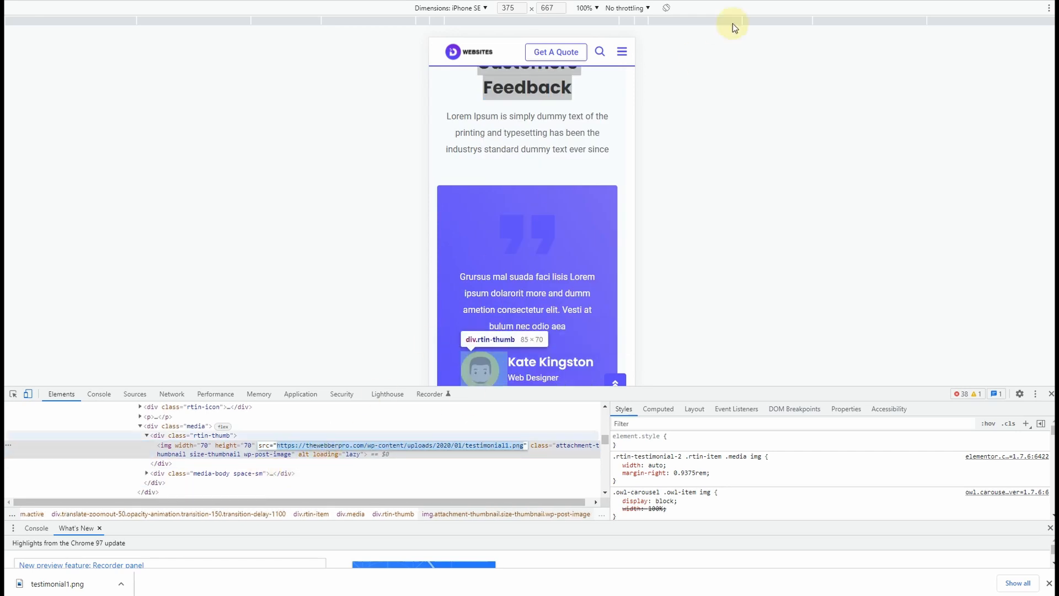
pyautogui.hotkey('ctrl', 'c')
pyautogui.hotkey('ctrl', 't')
pyautogui.hotkey('ctrl', 'v')
pyautogui.press('Return')
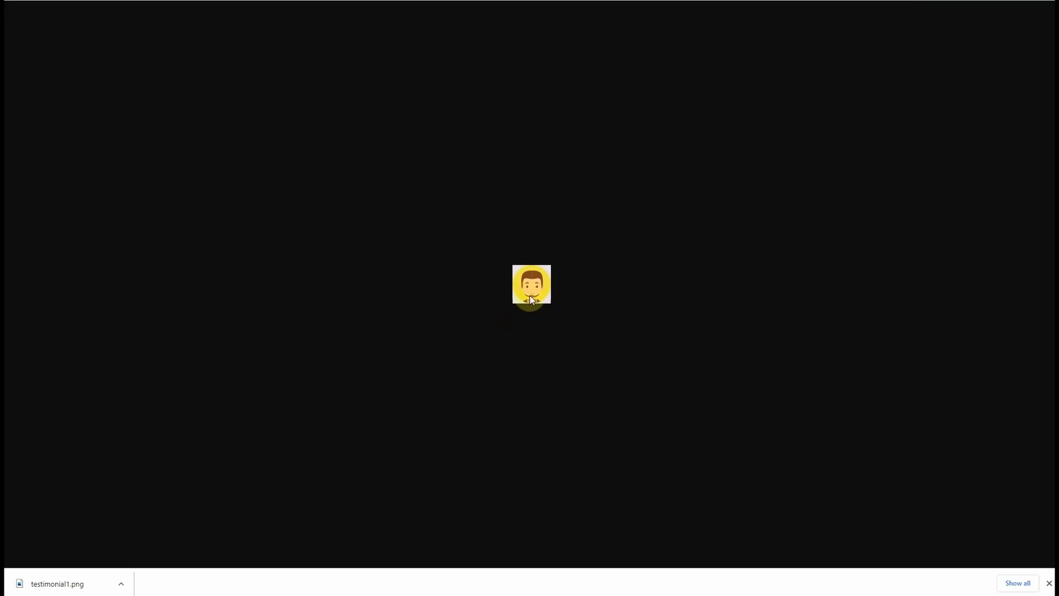
# - Save the Web Designer's avatar image to disk and close its browser tab
pyautogui.rightClick(531, 278)
pyautogui.click(456, 310)
pyautogui.hotkey('ctrl', 's')
pyautogui.press('Return')
pyautogui.hotkey('ctrl', 'w')
# - Try to open the blue avatar from the Apps Developer testimonial slide in a new tab
pyautogui.moveTo(510, 309); pyautogui.dragTo(497, 328)
pyautogui.rightClick(487, 365)
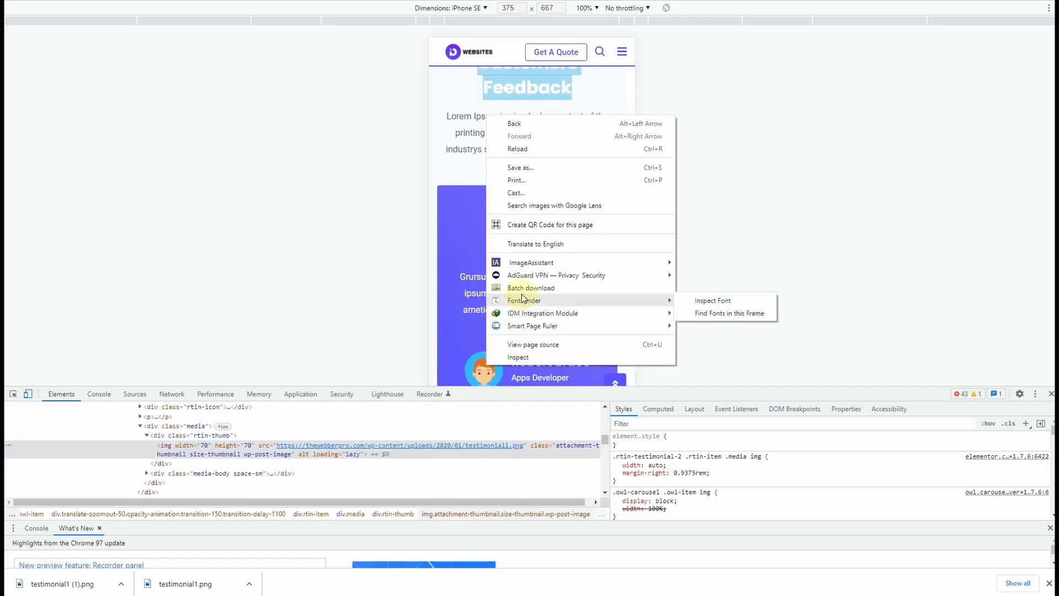
pyautogui.doubleClick(466, 449)
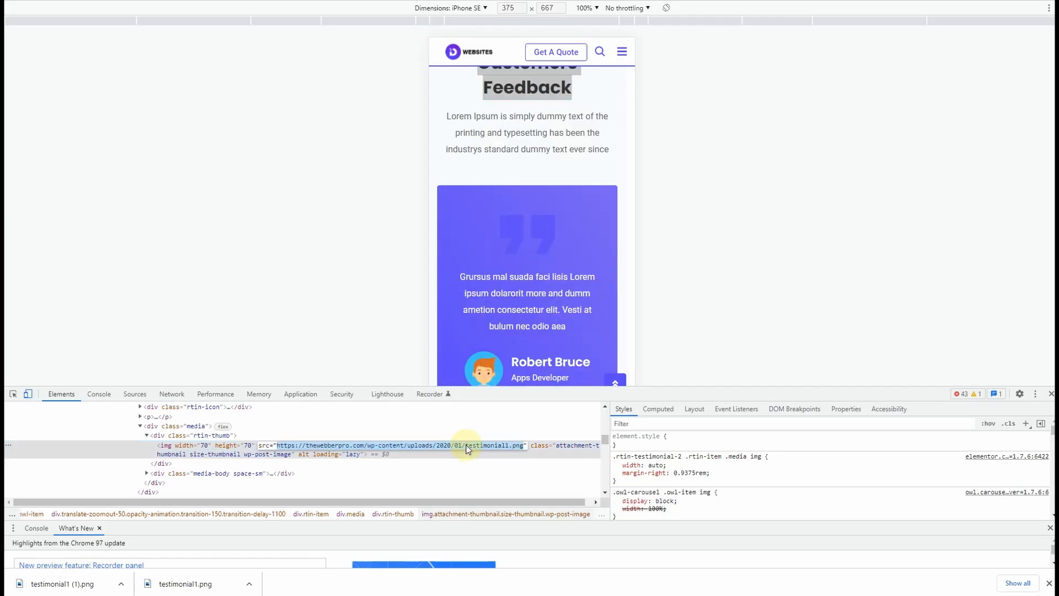
pyautogui.hotkey('ctrl', 'c')
pyautogui.hotkey('ctrl', 't')
pyautogui.hotkey('ctrl', 'v')
pyautogui.press('Return')
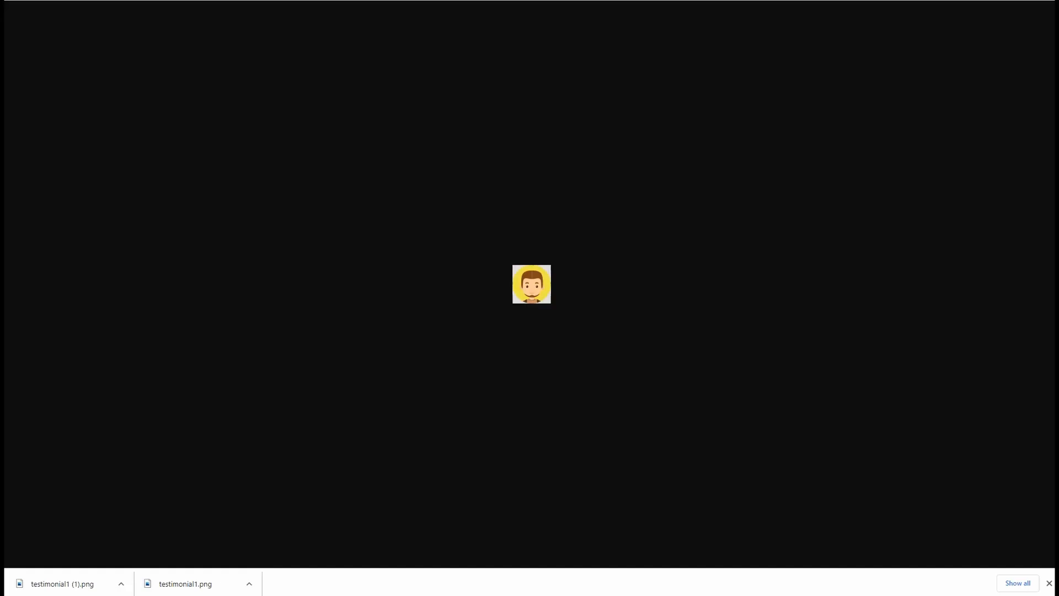
pyautogui.hotkey('ctrl', 'w')
# - Inspect the blue avatar, copy its image address ending in testimonial2.png, and open it in a new tab
pyautogui.rightClick(486, 370)
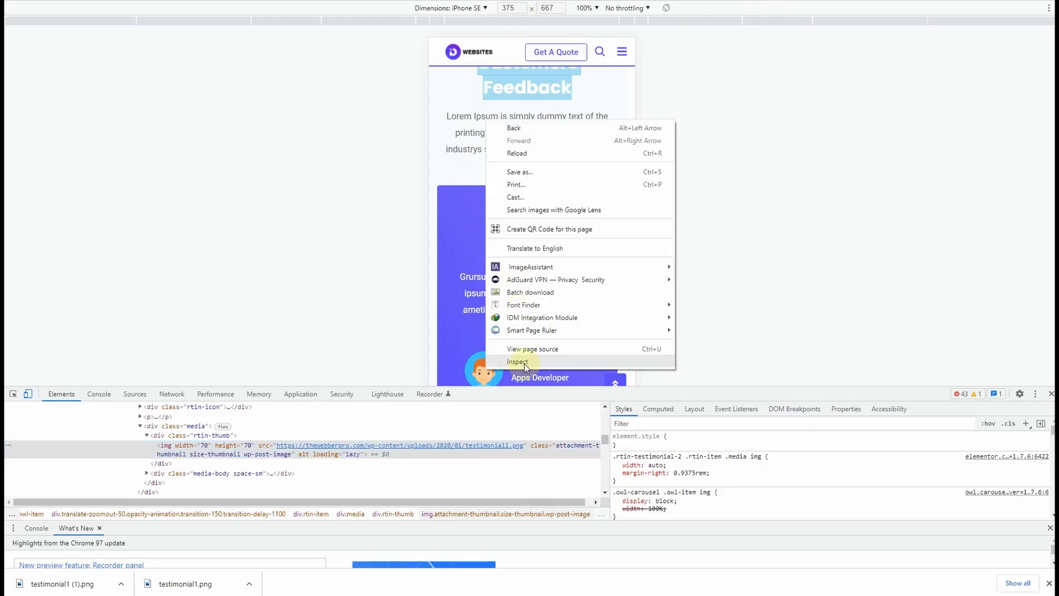
pyautogui.click(523, 362)
pyautogui.doubleClick(349, 446)
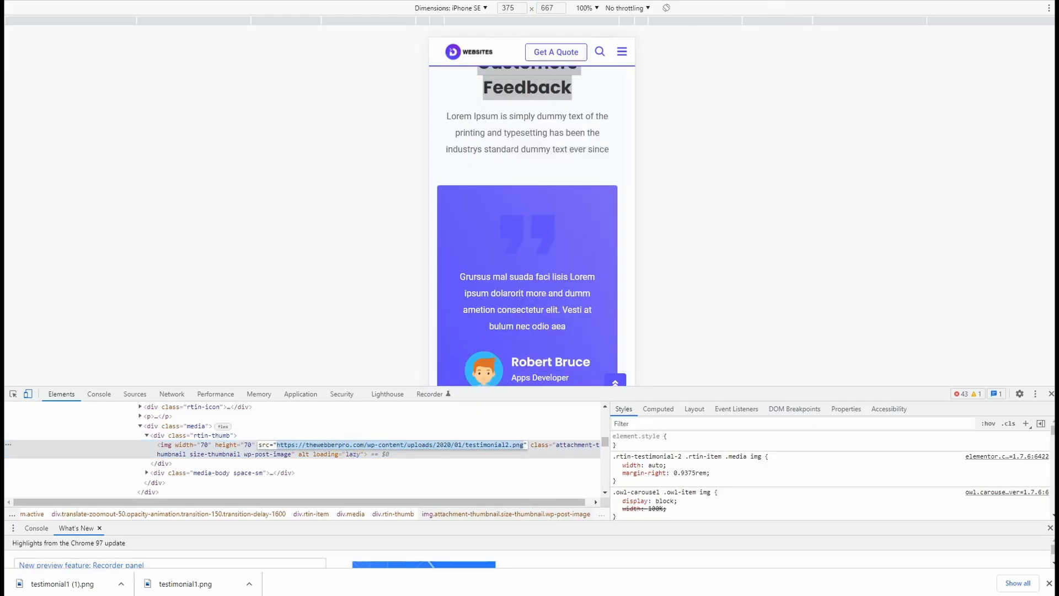
pyautogui.hotkey('ctrl', 'c')
pyautogui.hotkey('ctrl', 't')
pyautogui.hotkey('ctrl', 'v')
pyautogui.press('Return')
# - Save the blue avatar image as testimonial2.png and close its browser tab
pyautogui.rightClick(533, 283)
pyautogui.click(548, 328)
pyautogui.click(452, 356)
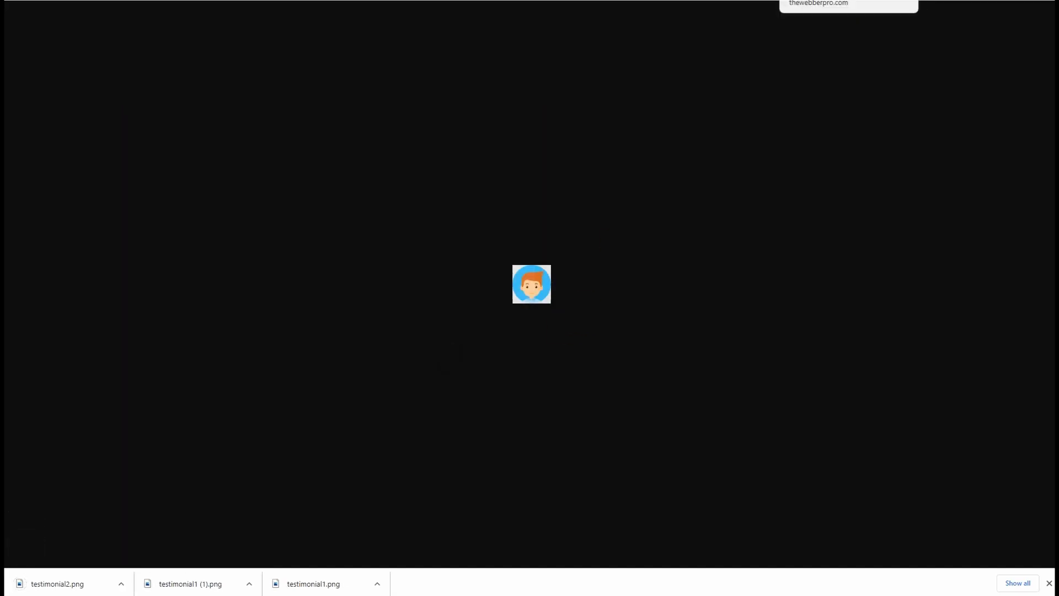
pyautogui.hotkey('ctrl', 'w')
# - Close the page inspector and look through the Customers Feedback slides in the desktop layout
pyautogui.press('F12')
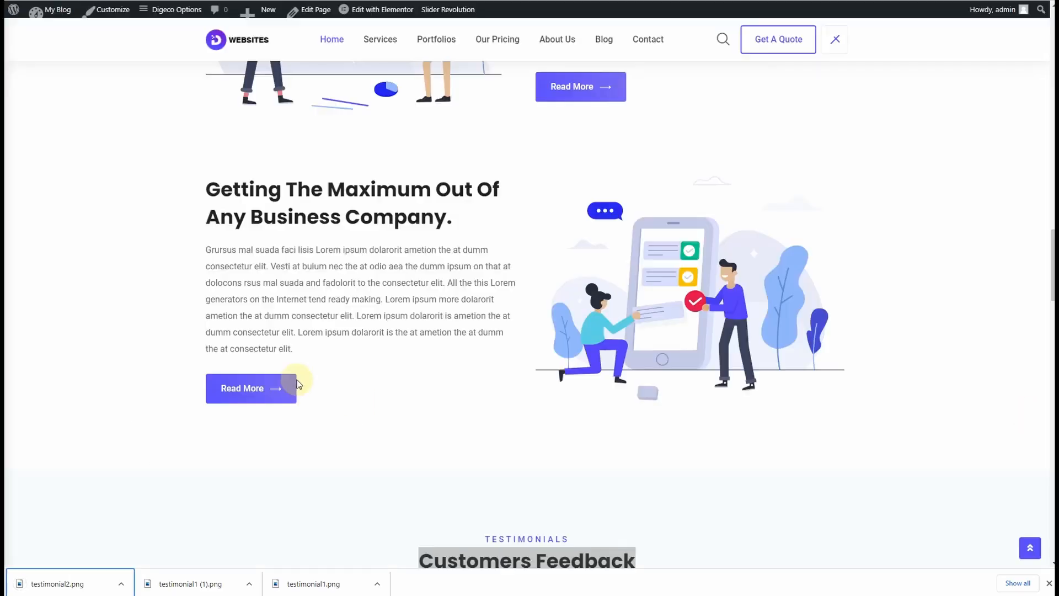
pyautogui.scroll(-7, 421, 349)
pyautogui.moveTo(399, 343); pyautogui.dragTo(380, 344)
pyautogui.moveTo(564, 337); pyautogui.dragTo(329, 369)
# - In the WordPress testimonial form, upload the three downloaded avatars and set testimonial1.png as the featured image
pyautogui.click(354, 1)
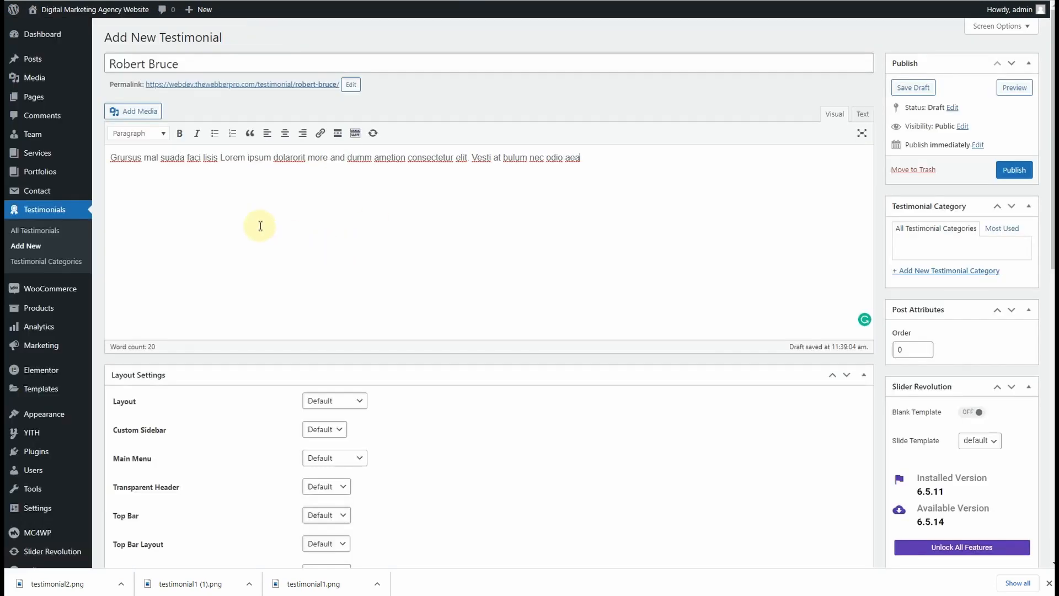
pyautogui.scroll(-10, 260, 226)
pyautogui.click(924, 290)
pyautogui.moveTo(298, 587); pyautogui.dragTo(255, 495)
pyautogui.moveTo(204, 578); pyautogui.dragTo(255, 386)
pyautogui.moveTo(94, 570); pyautogui.dragTo(156, 333)
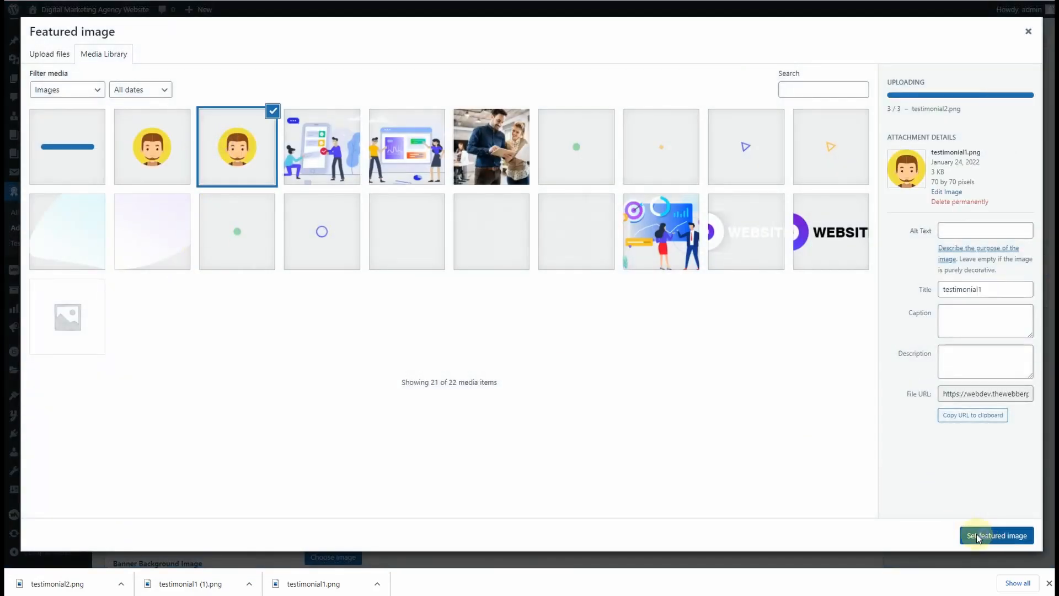
pyautogui.click(986, 535)
pyautogui.scroll(10, 972, 416)
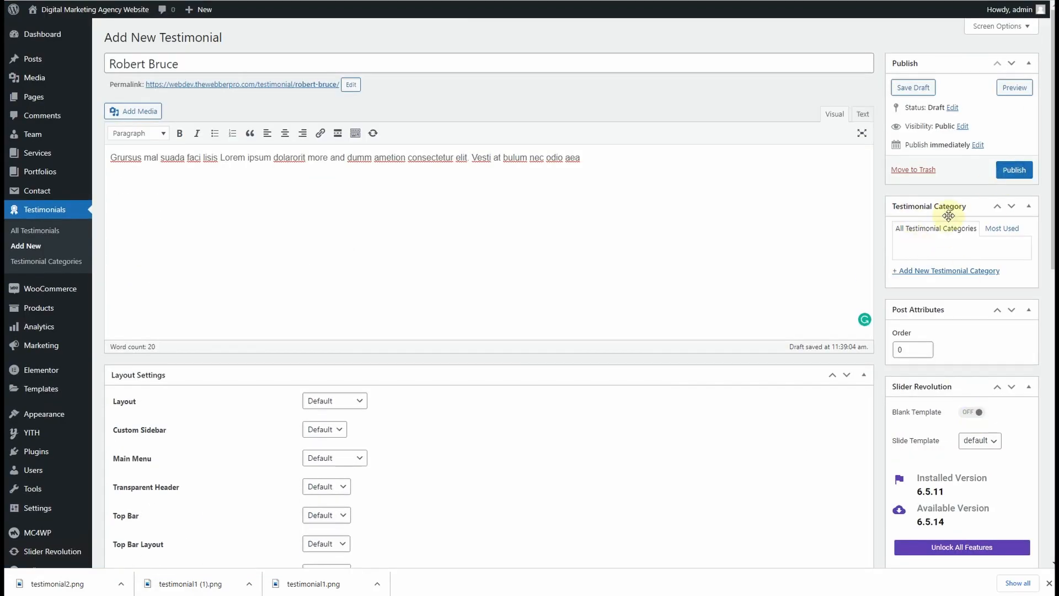
# - Publish the current testimonial and open the list of all testimonials
pyautogui.click(1013, 170)
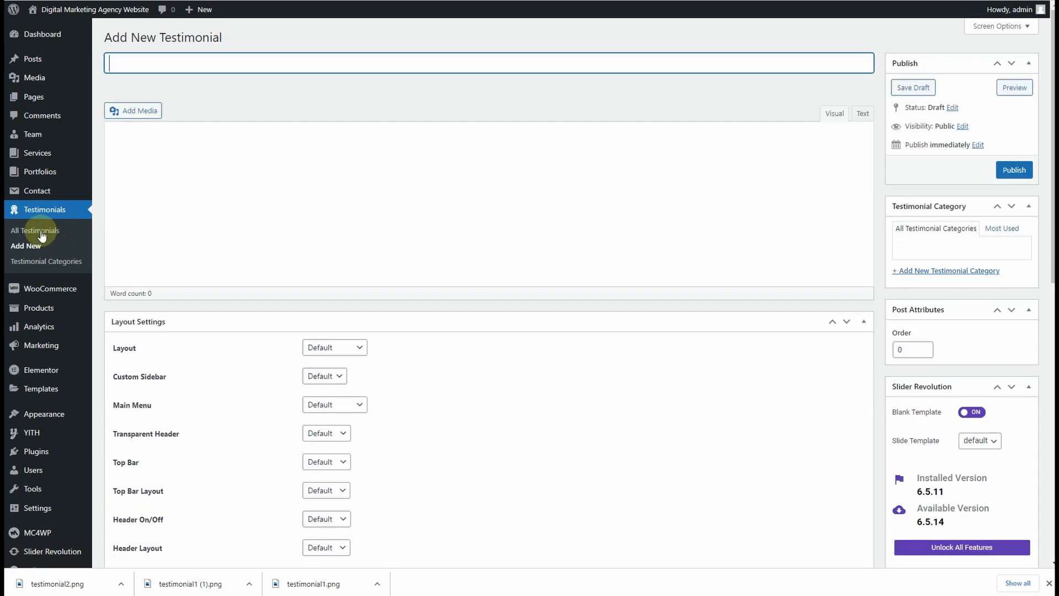
pyautogui.click(40, 231)
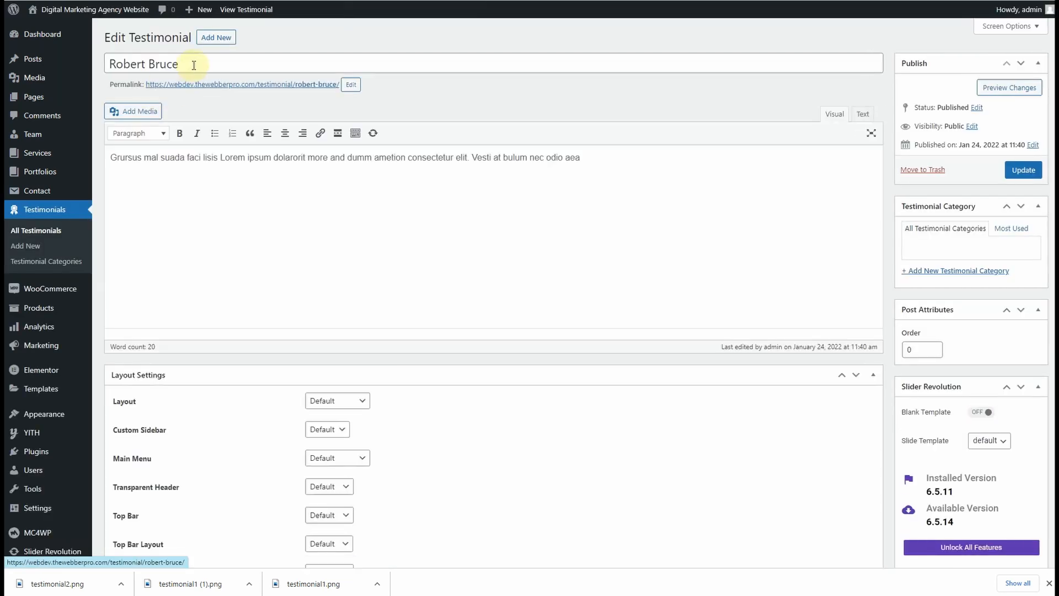
# - Copy the client's name from the published testimonial into the title of the new testimonial
pyautogui.moveTo(194, 64); pyautogui.dragTo(108, 64)
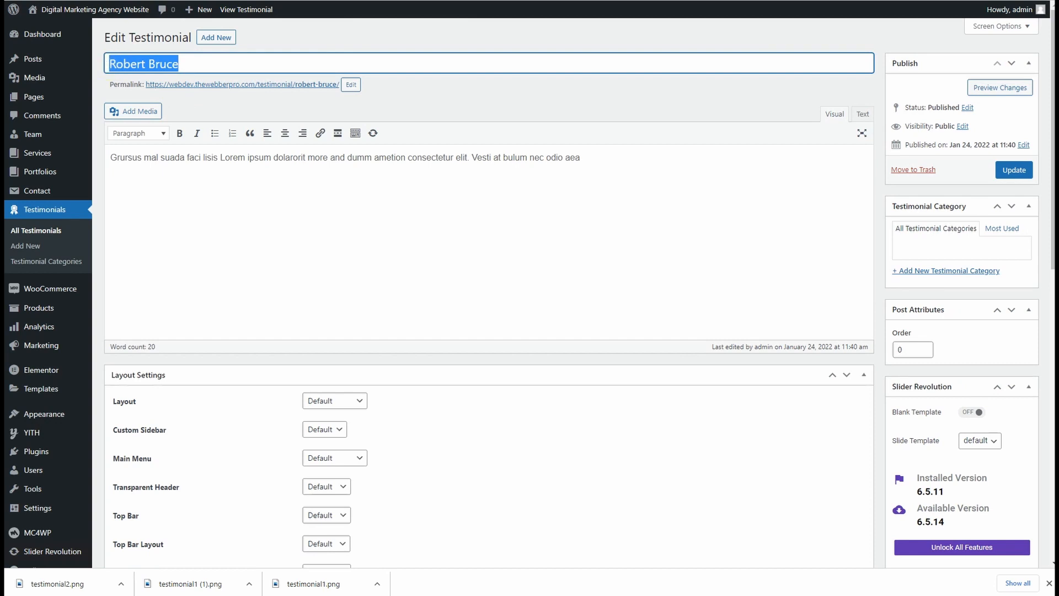
pyautogui.hotkey('ctrl', 'shift', 'Tab')
pyautogui.click(208, 67)
pyautogui.hotkey('ctrl', 'v')
# - Copy the published testimonial's body text, starting "Grursus mal suada faci lisis", into the new testimonial's content
pyautogui.hotkey('ctrl', 'Tab')
pyautogui.click(231, 174)
pyautogui.hotkey('ctrl', 'a')
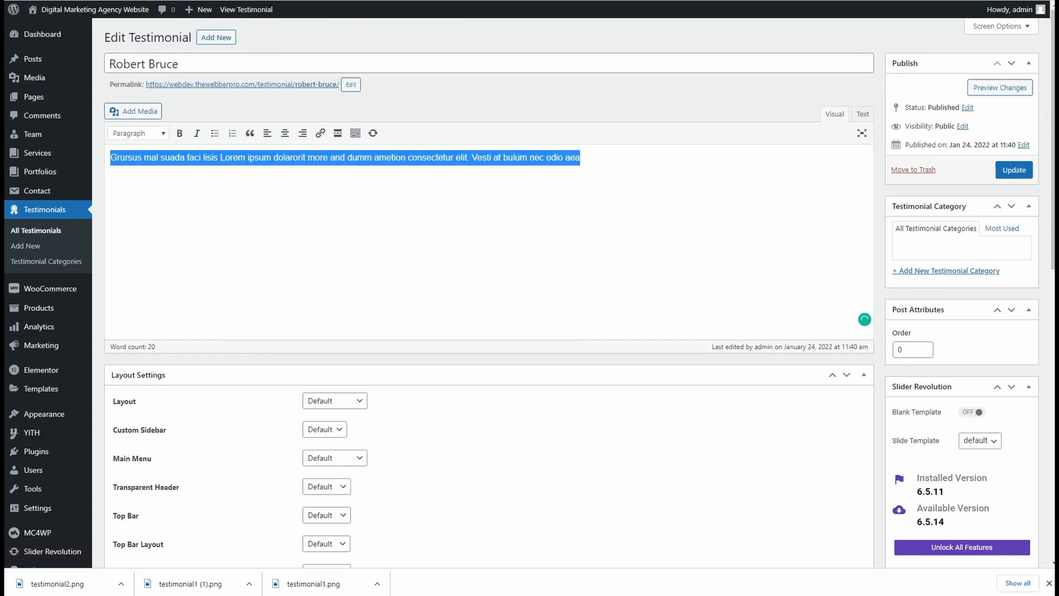
pyautogui.hotkey('ctrl', 'c')
pyautogui.hotkey('ctrl', 'shift', 'Tab')
pyautogui.click(206, 180)
pyautogui.hotkey('ctrl', 'v')
# - Upload testimonial1.png, testimonial1 (1).png and testimonial2.png to the media library and set the testimonial's featured image
pyautogui.scroll(-5, 925, 293)
pyautogui.click(924, 293)
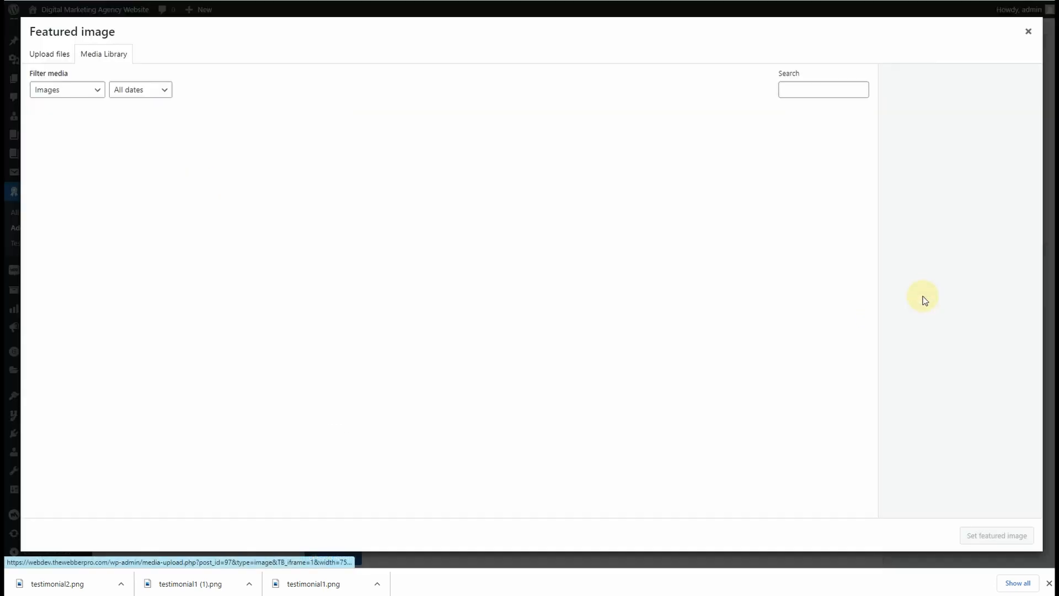
pyautogui.moveTo(320, 585); pyautogui.dragTo(208, 497)
pyautogui.moveTo(203, 583); pyautogui.dragTo(155, 485)
pyautogui.moveTo(137, 402); pyautogui.dragTo(213, 236)
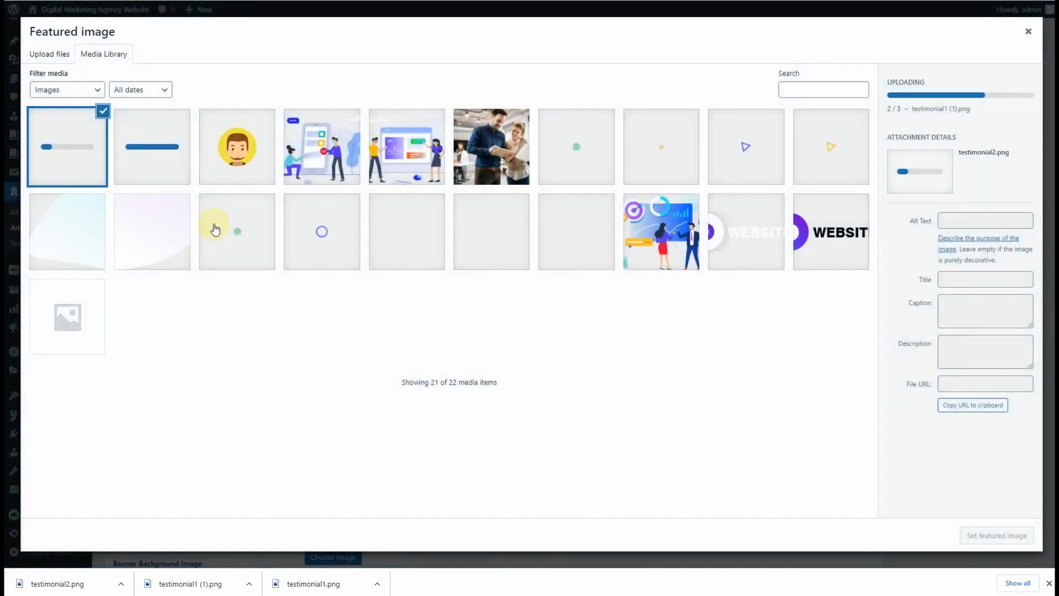
pyautogui.click(980, 534)
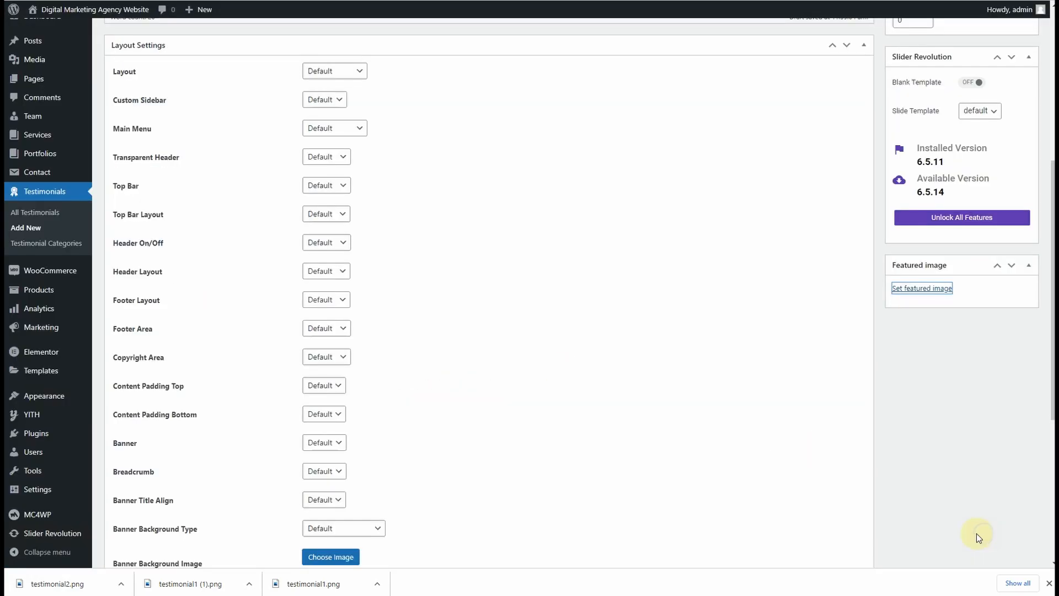
# - Publish the testimonial and start another new one
pyautogui.scroll(6, 980, 420)
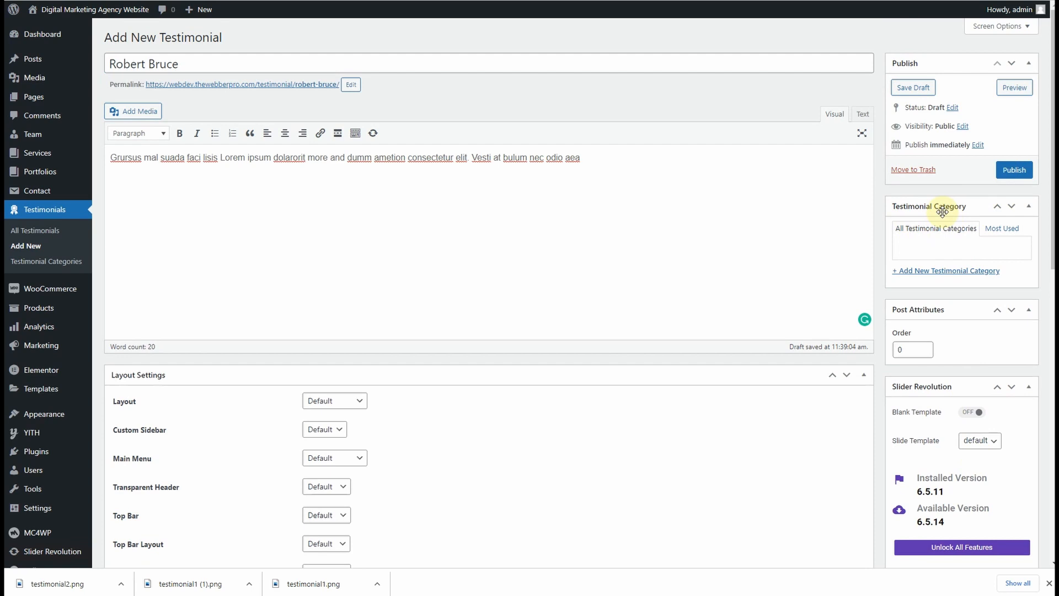
pyautogui.click(1014, 171)
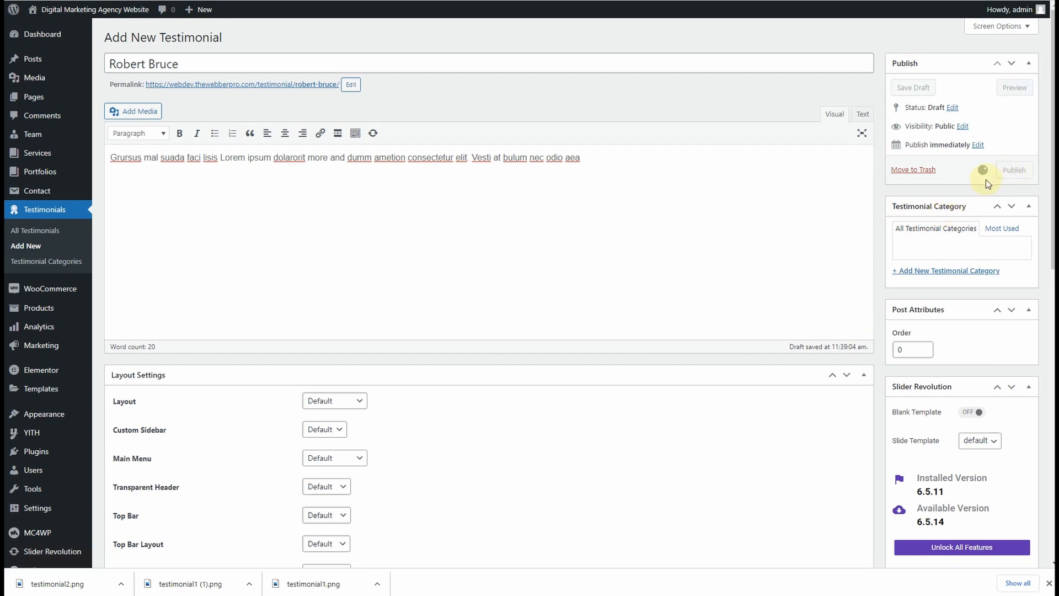
pyautogui.click(38, 246)
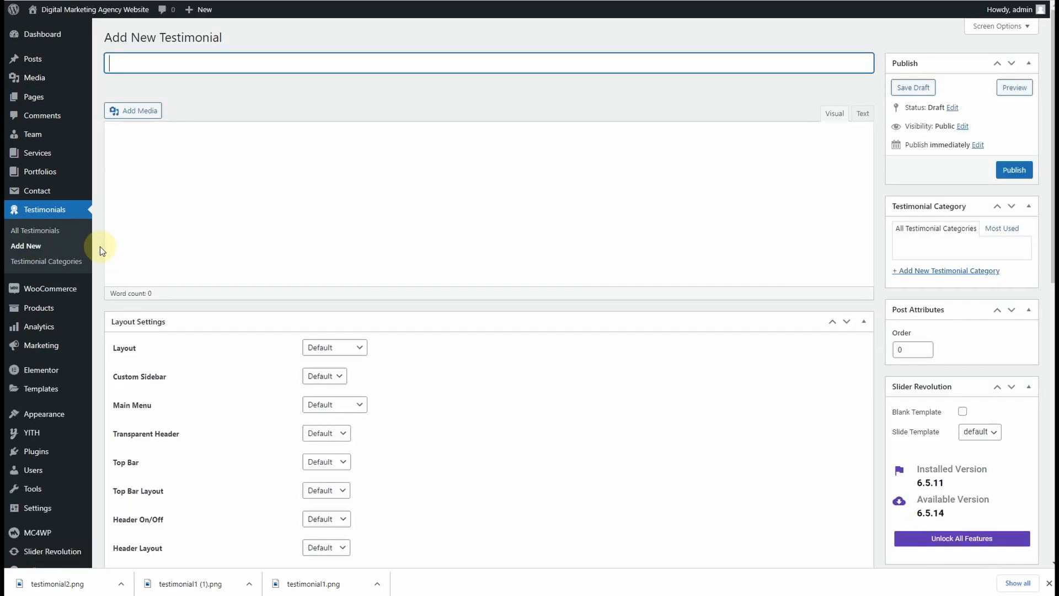
# - Open the published testimonial for editing and copy the client's name into the new testimonial's title
pyautogui.click(33, 230)
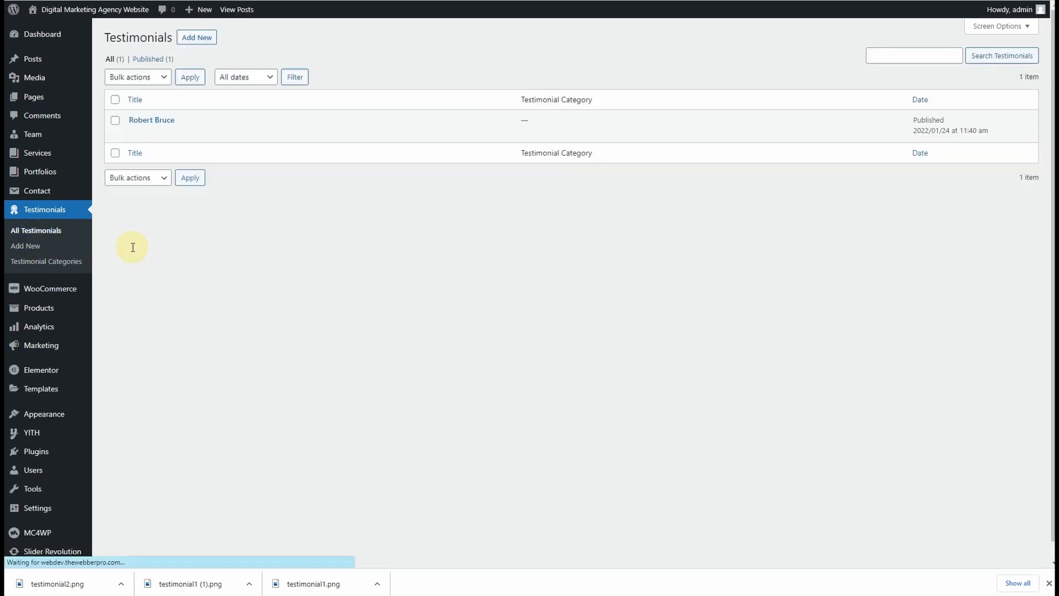
pyautogui.moveTo(176, 127)
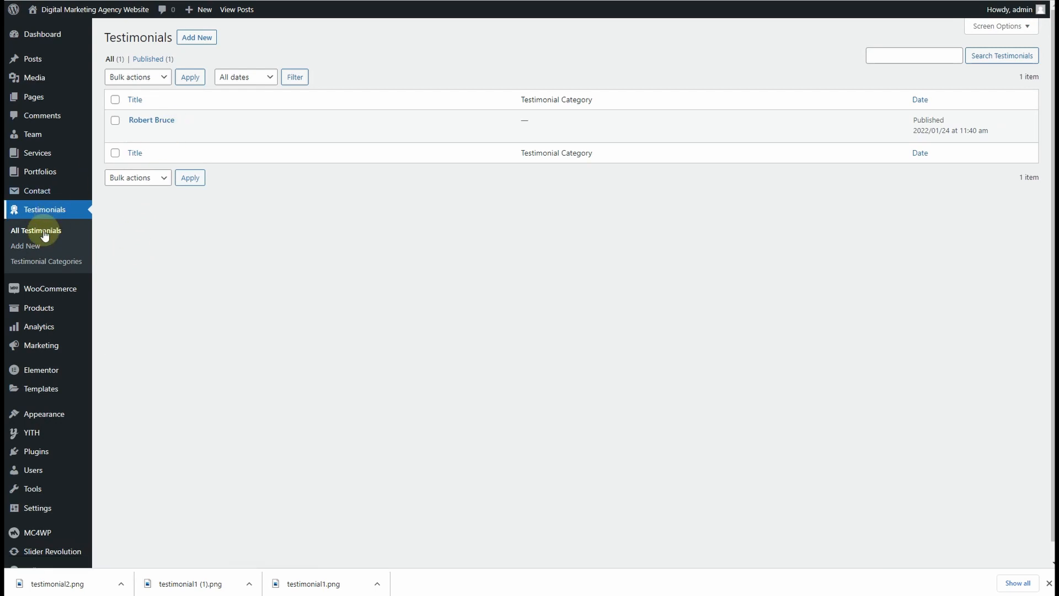
pyautogui.moveTo(140, 137)
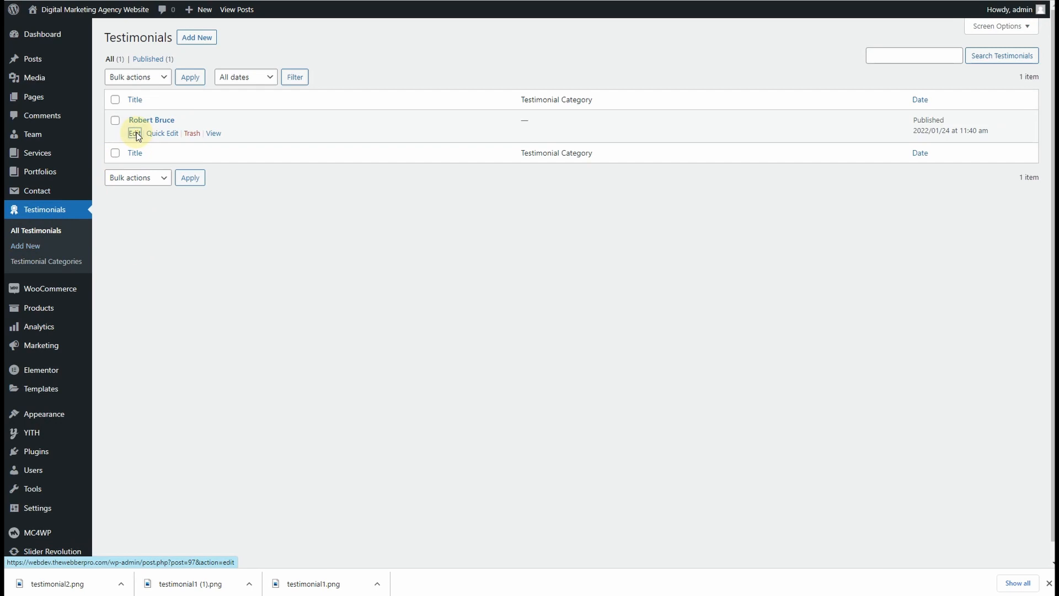
pyautogui.click(135, 134)
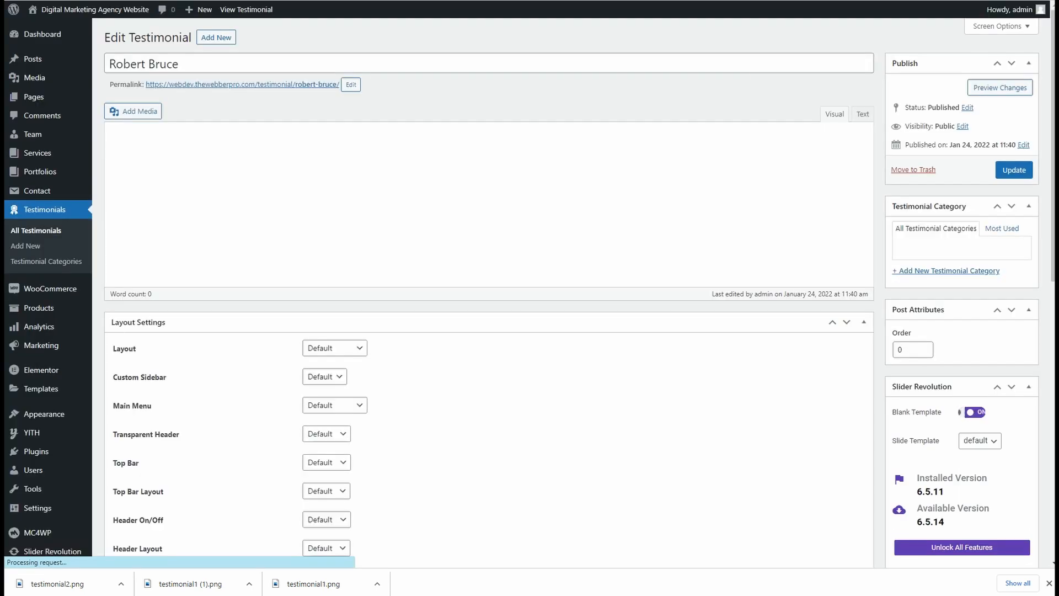
pyautogui.moveTo(182, 64); pyautogui.dragTo(108, 64)
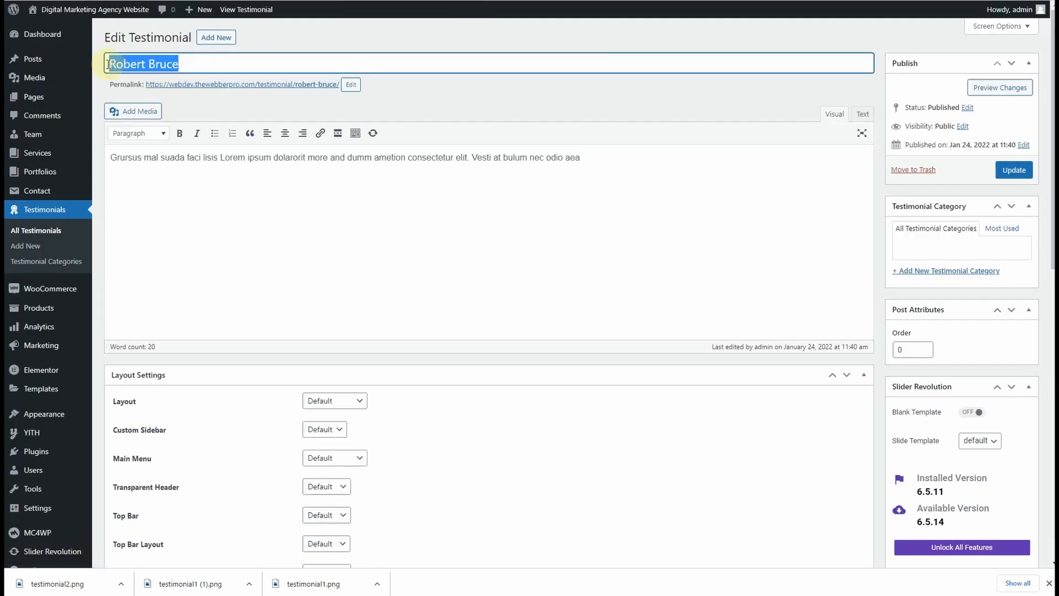
pyautogui.click(239, 76)
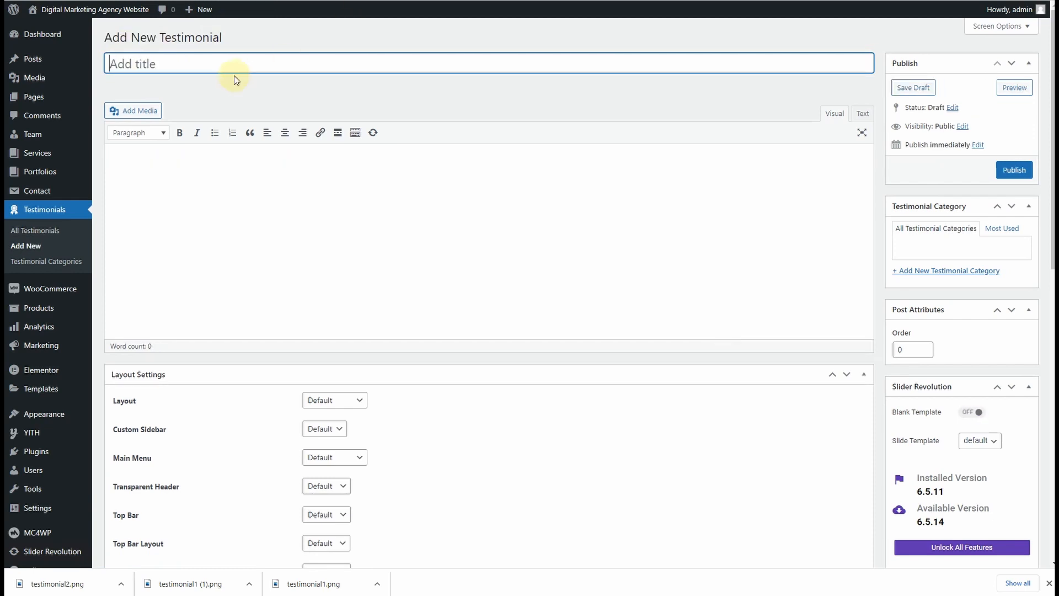
pyautogui.hotkey('ctrl', 'v')
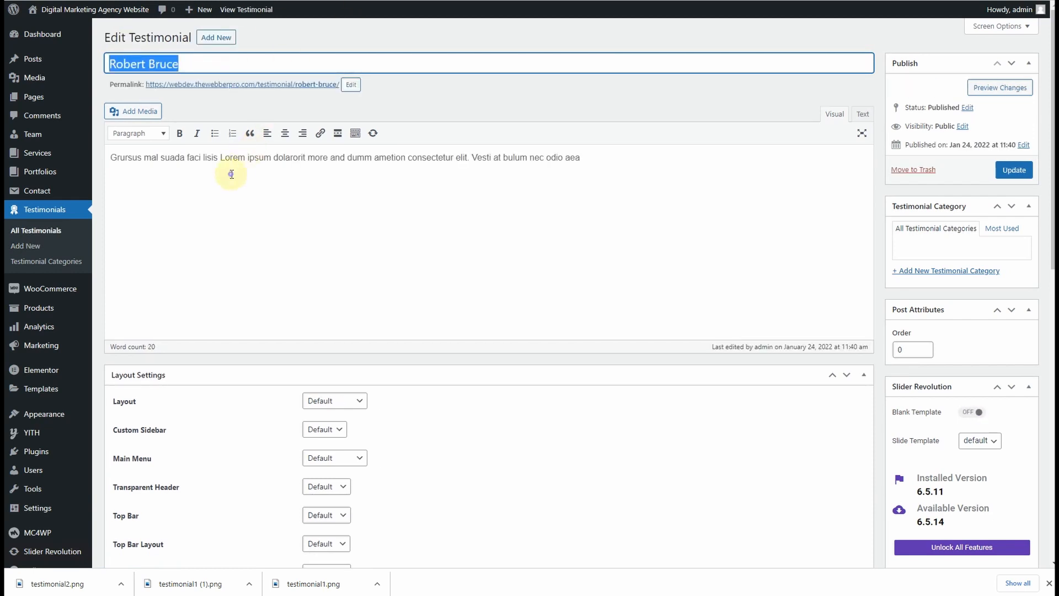
# - Fill the new testimonial's content with the full body text copied from the published testimonial
pyautogui.click(231, 174)
pyautogui.hotkey('ctrl', 'a')
pyautogui.hotkey('ctrl', 'c')
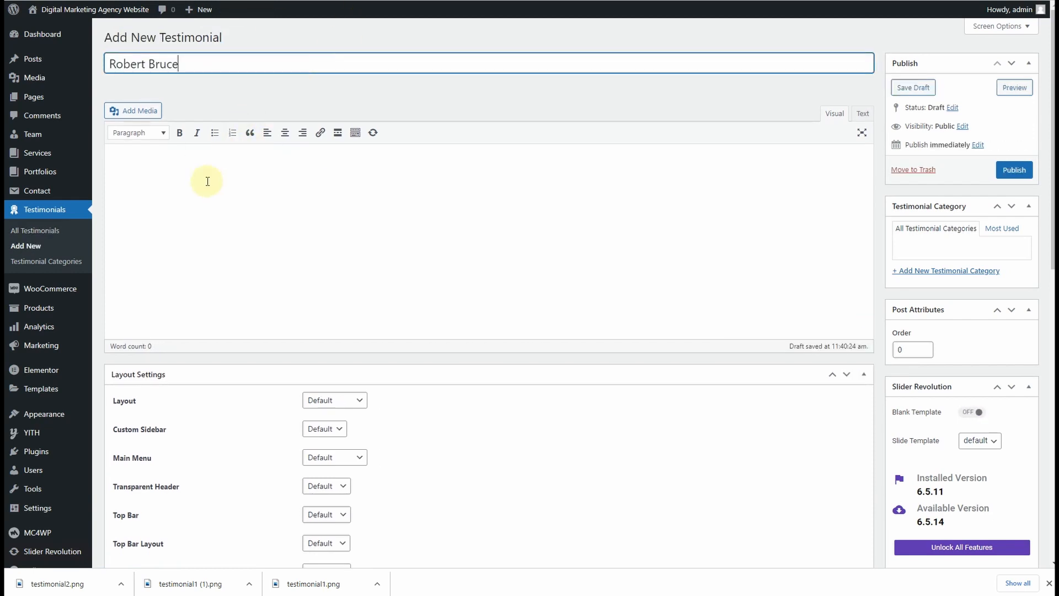
pyautogui.click(208, 181)
pyautogui.hotkey('ctrl', 'v')
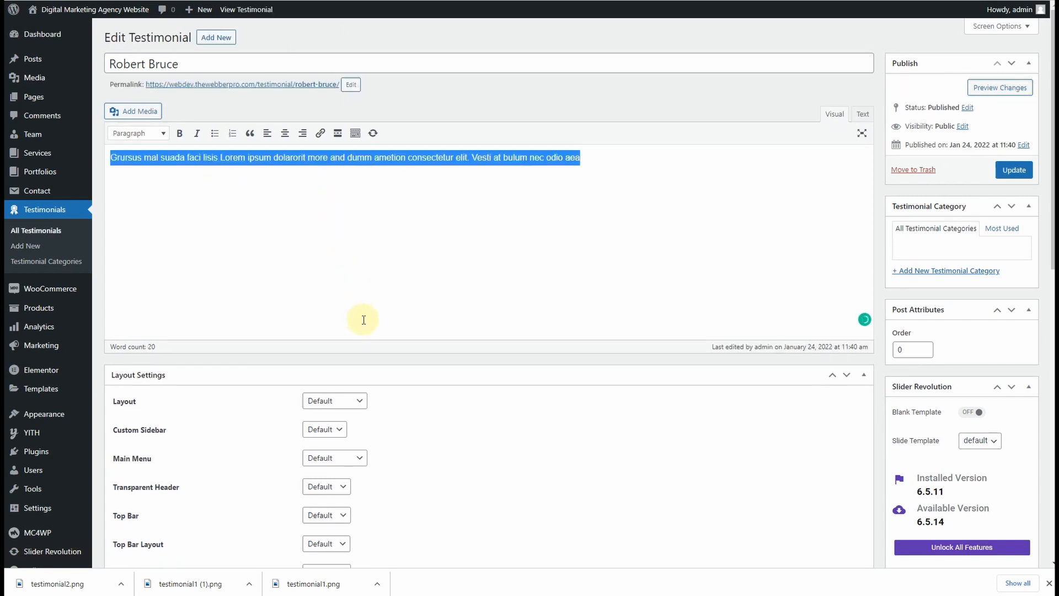
# - Copy the designation from the published testimonial into the new one and change it to "Web Developer"
pyautogui.scroll(-10, 459, 366)
pyautogui.moveTo(402, 466); pyautogui.dragTo(298, 468)
pyautogui.hotkey('ctrl', 'c')
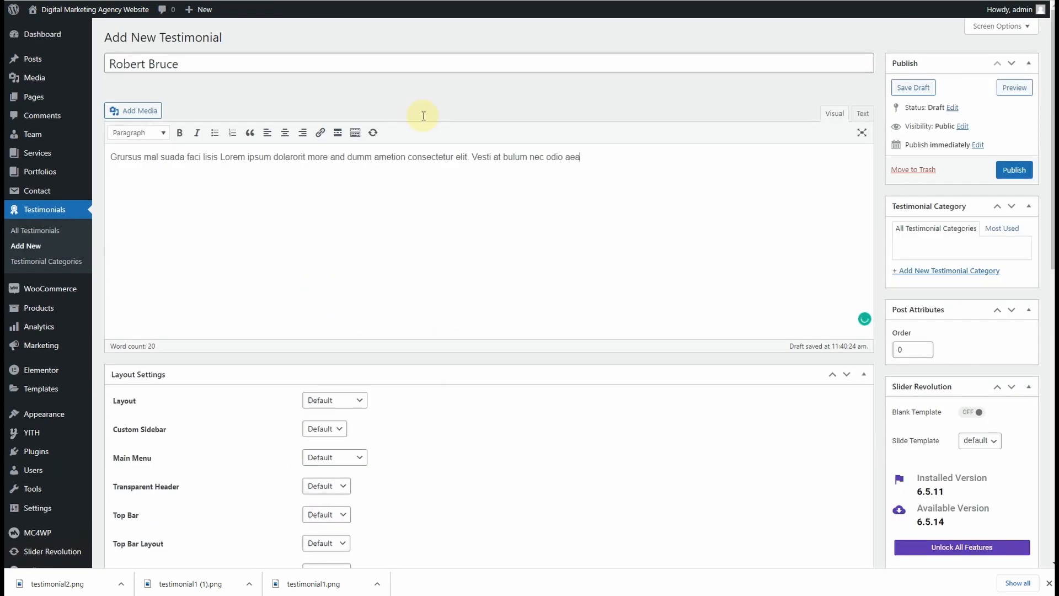
pyautogui.scroll(-10, 383, 407)
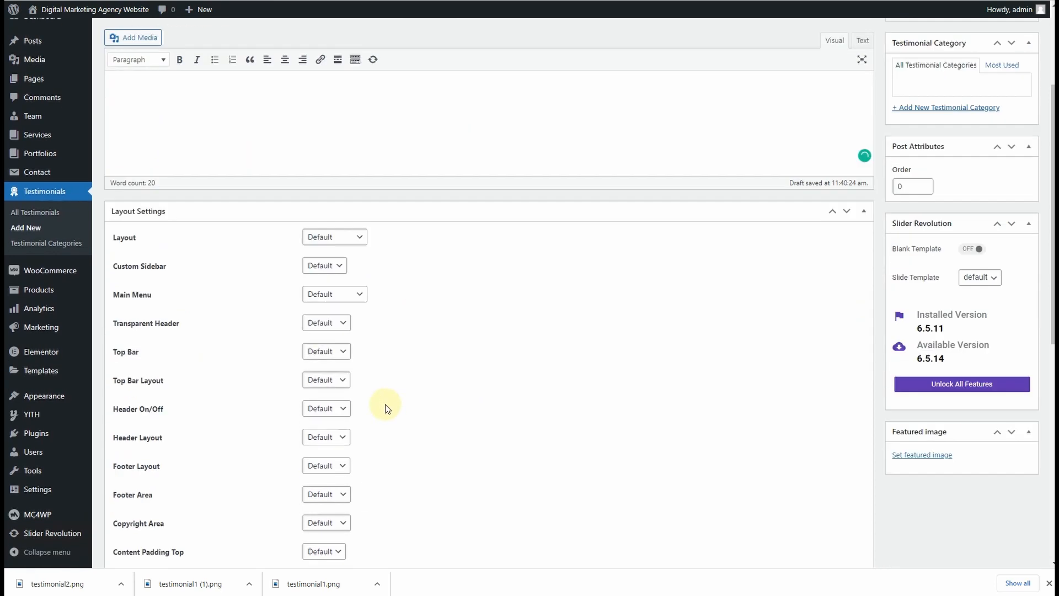
pyautogui.click(356, 466)
pyautogui.hotkey('ctrl', 'v')
pyautogui.moveTo(326, 468); pyautogui.dragTo(261, 467)
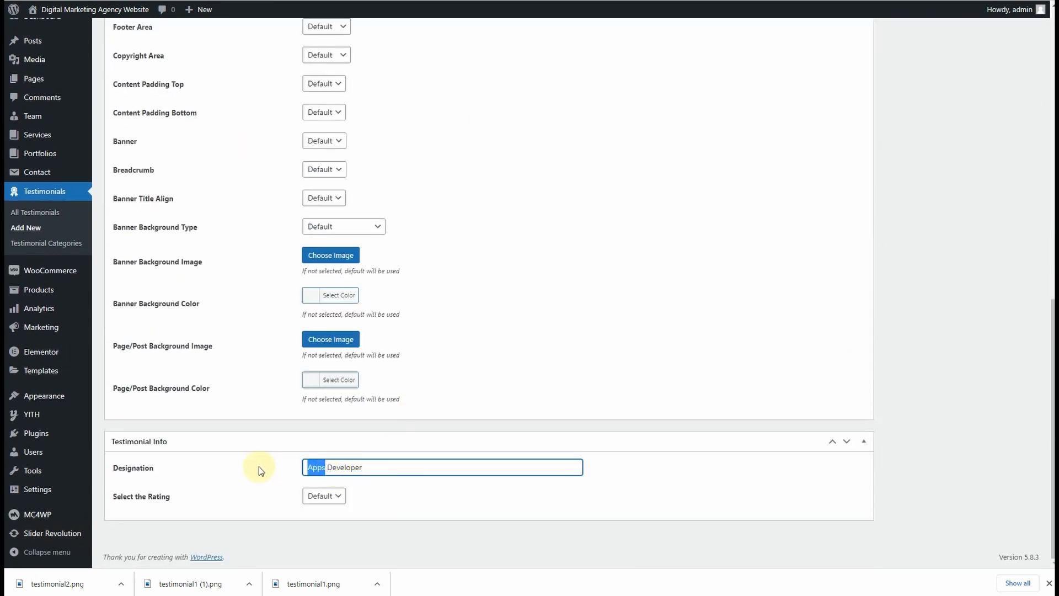
pyautogui.write('Web')
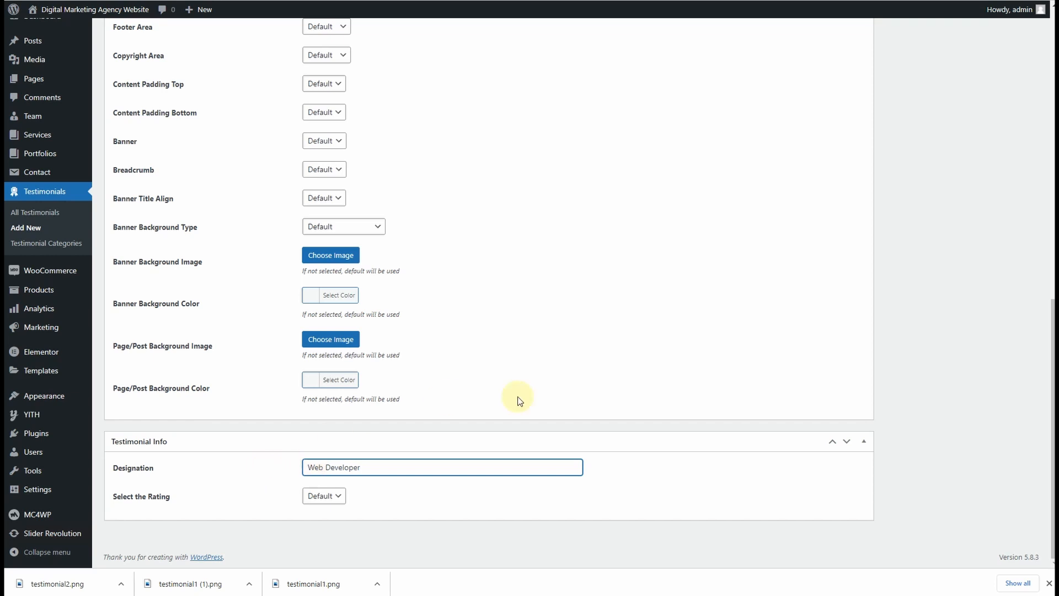
# - Set the second library image, the bearded man on a yellow circle, as the testimonial's featured image
pyautogui.scroll(10, 665, 372)
pyautogui.scroll(-6, 920, 304)
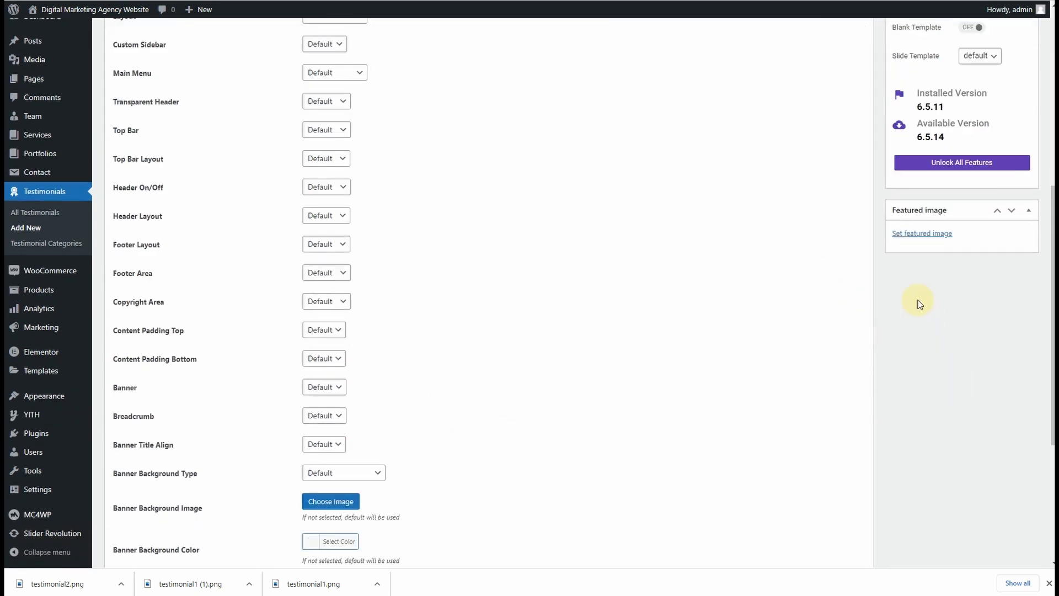
pyautogui.click(909, 234)
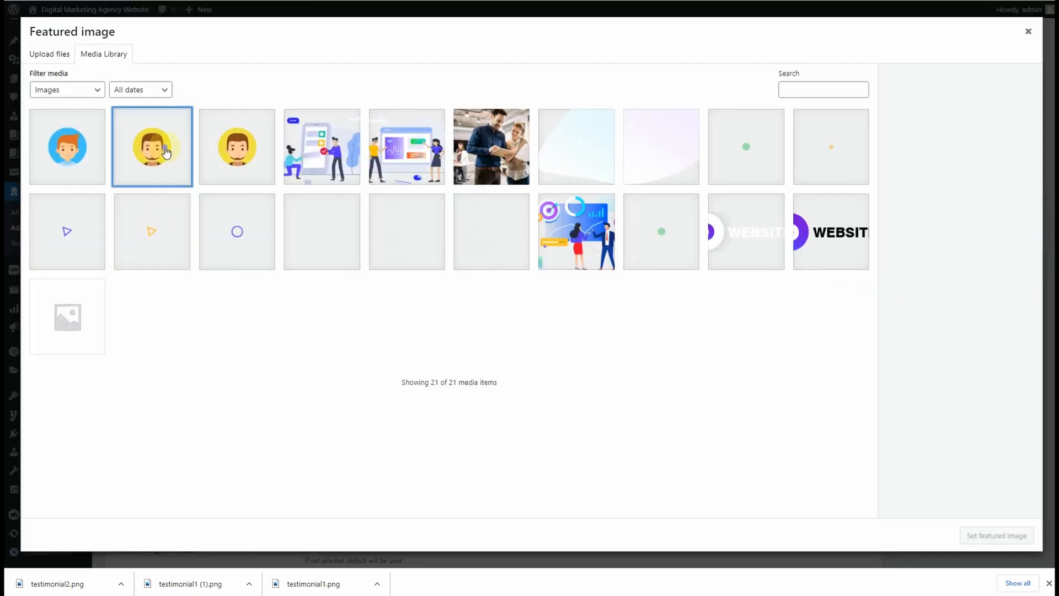
pyautogui.click(166, 153)
pyautogui.click(1007, 536)
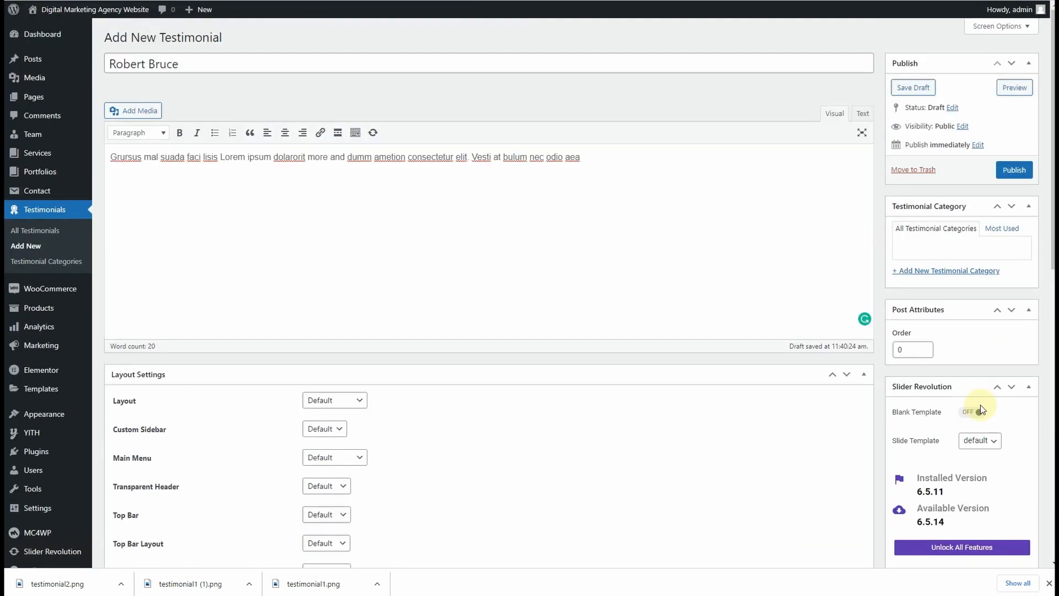
# - Publish the Web Developer testimonial and start a further new testimonial
pyautogui.scroll(-2, 980, 409)
pyautogui.scroll(2, 983, 410)
pyautogui.click(1014, 170)
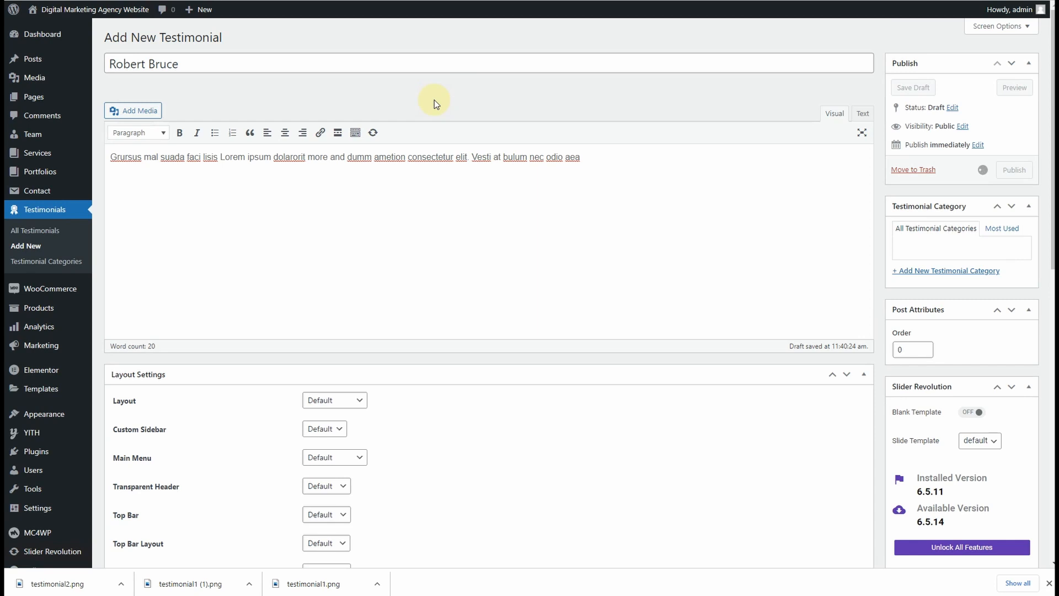
pyautogui.click(34, 248)
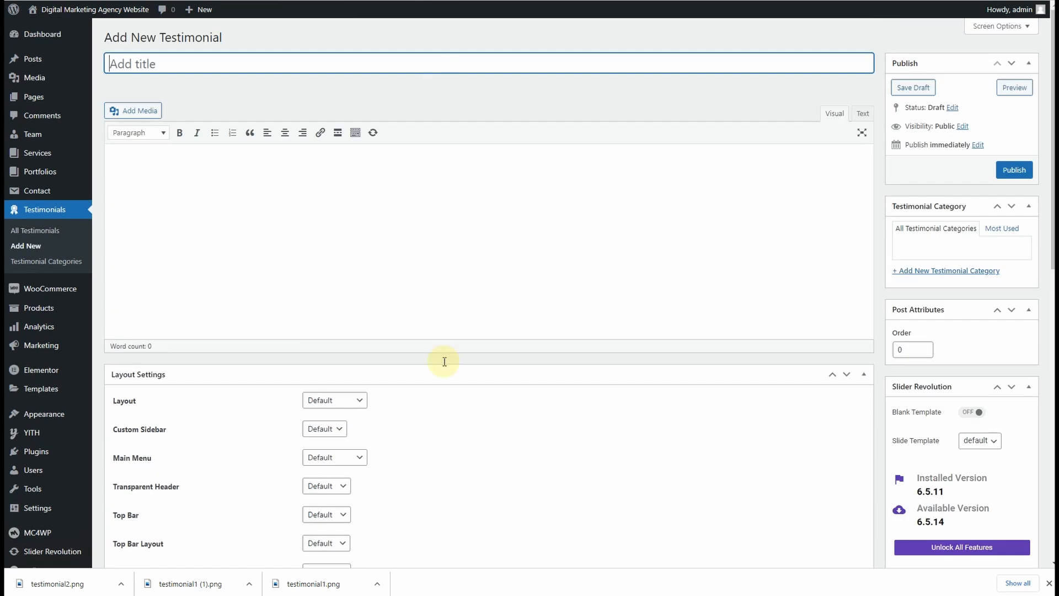
# - Fill in the new testimonial's designation as "Digital Marketing"
pyautogui.scroll(-15, 444, 359)
pyautogui.click(341, 464)
pyautogui.click(331, 489)
pyautogui.moveTo(370, 468); pyautogui.dragTo(277, 467)
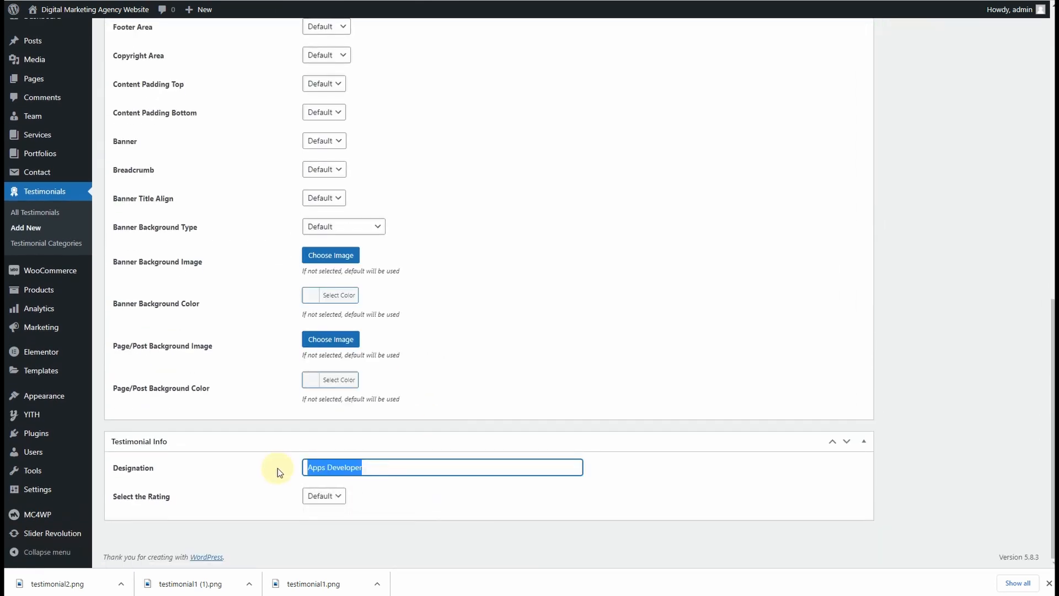
pyautogui.write('Marketing')
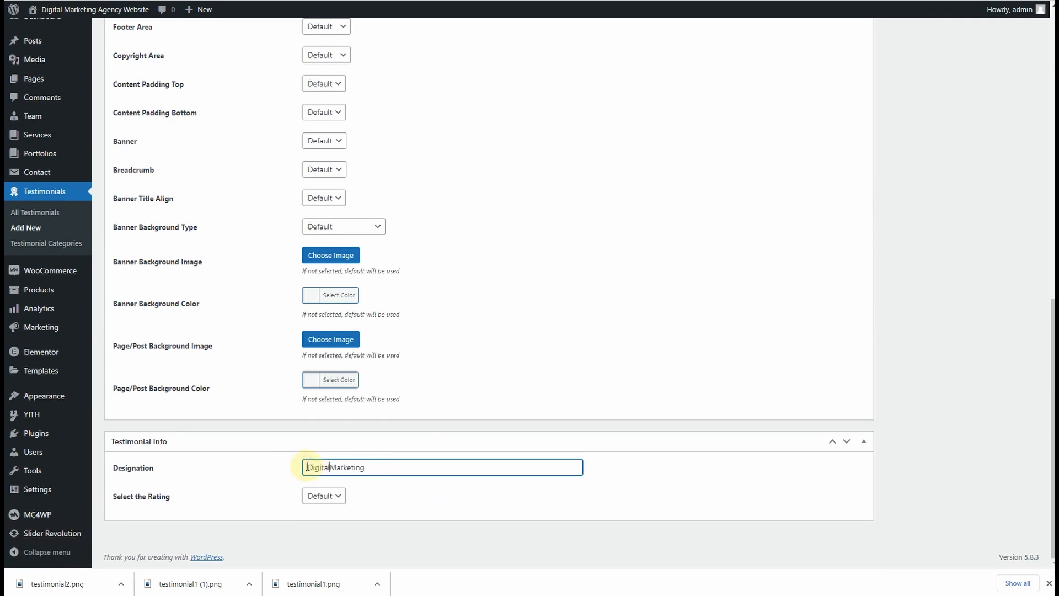
pyautogui.scroll(15, 299, 464)
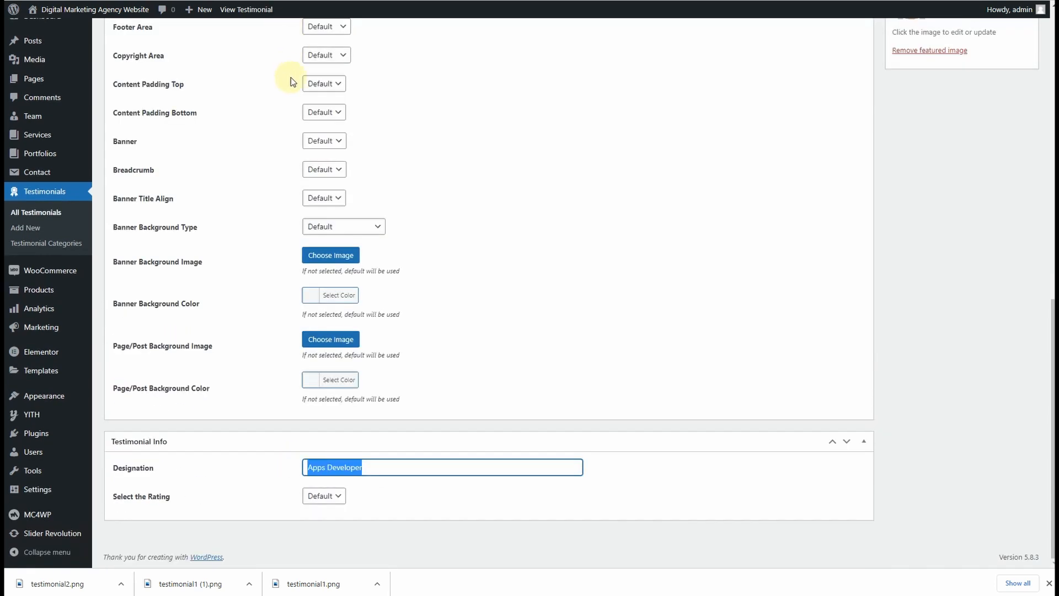
# - Copy the published testimonial's whole body text into the content of the Digital Marketing testimonial
pyautogui.scroll(10, 291, 77)
pyautogui.click(245, 112)
pyautogui.hotkey('ctrl', 'a')
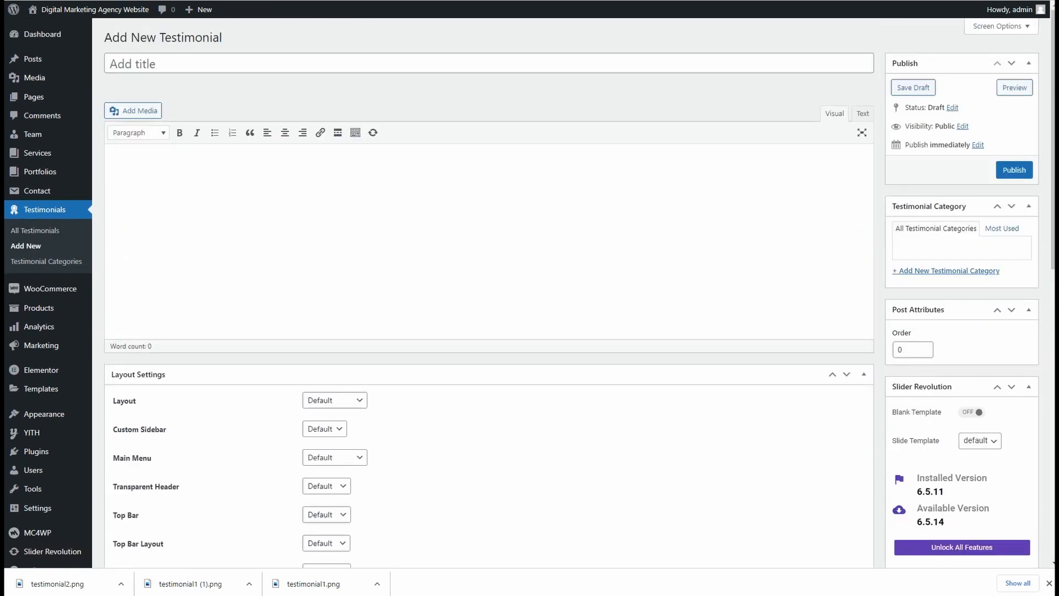
pyautogui.write('Grursus mal suada faci lisis Lorem ipsum dolarorit more and dumm ametion consectetur elit. Vesti at bulum nec odio aea')
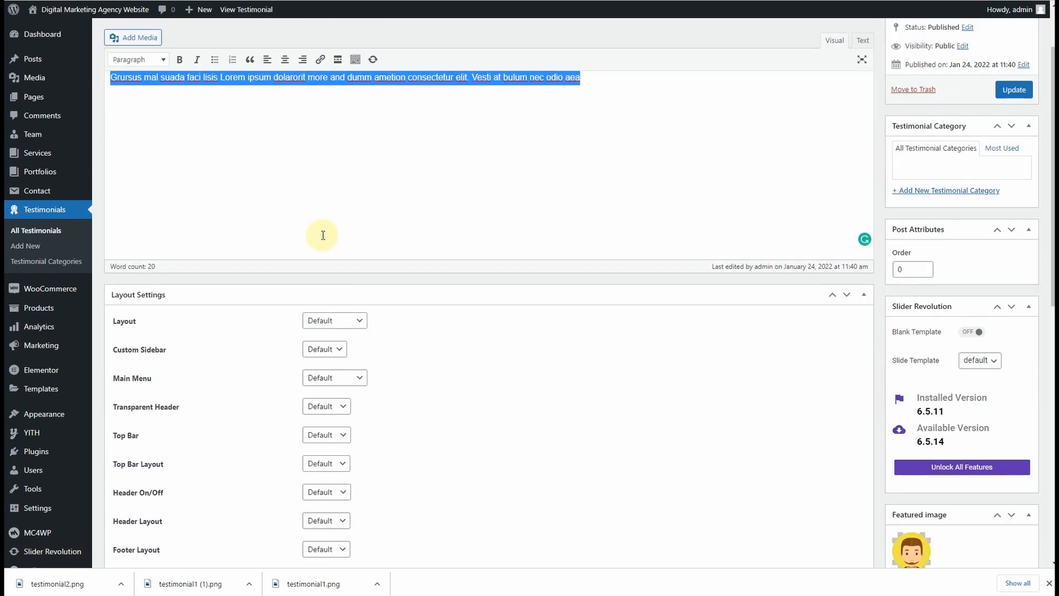
# - Copy the client's name from the published testimonial into the title of the Digital Marketing testimonial
pyautogui.scroll(5, 319, 231)
pyautogui.click(194, 66)
pyautogui.hotkey('ctrl', 'a')
pyautogui.hotkey('ctrl', 'c')
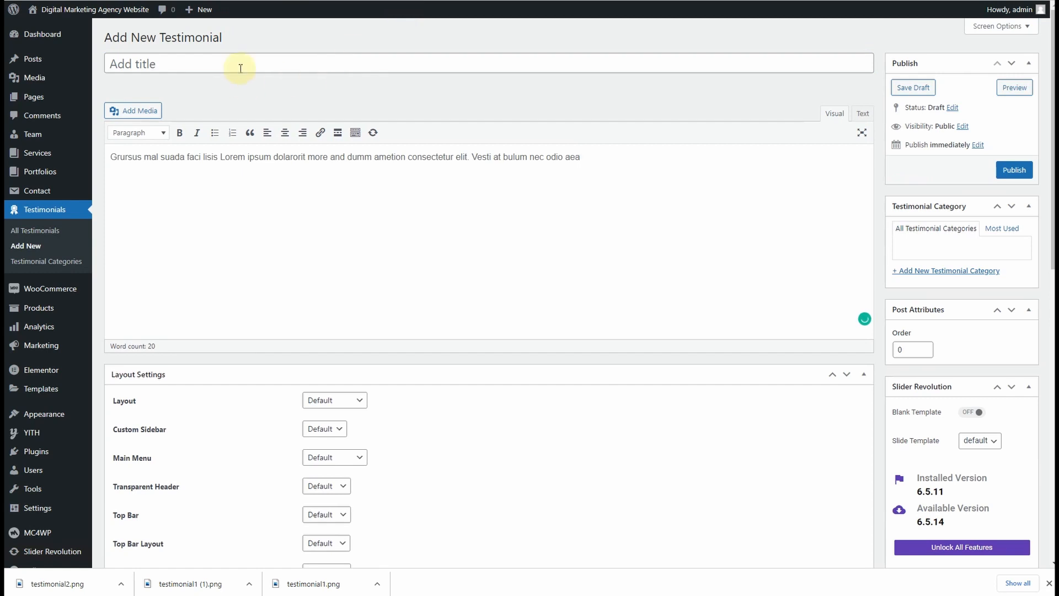
pyautogui.click(241, 68)
pyautogui.hotkey('ctrl', 'v')
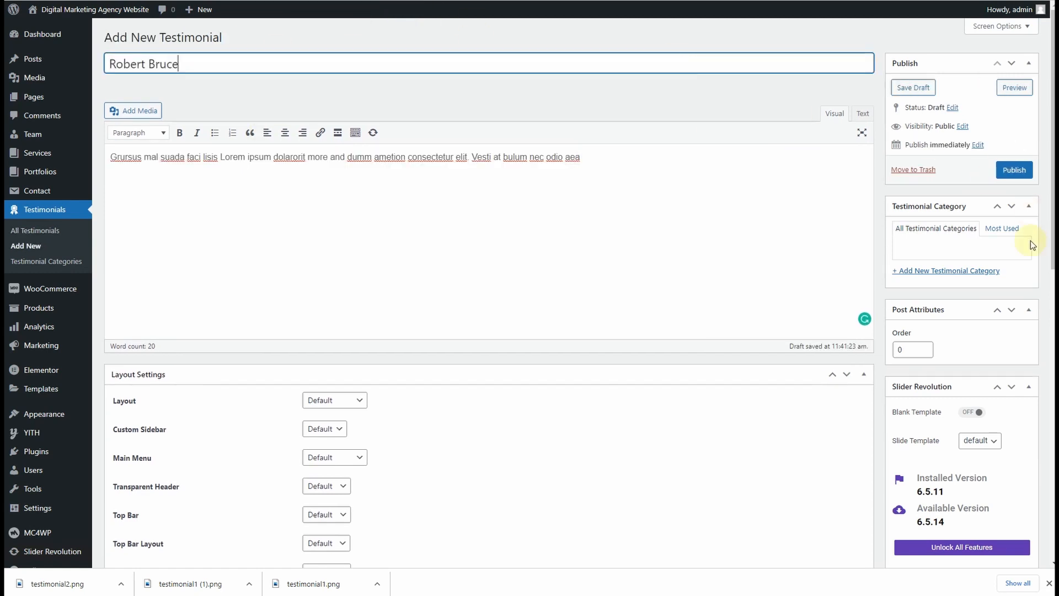
# - Set testimonial2.png as the featured image of the Digital Marketing testimonial and publish it
pyautogui.scroll(-6, 957, 447)
pyautogui.click(921, 290)
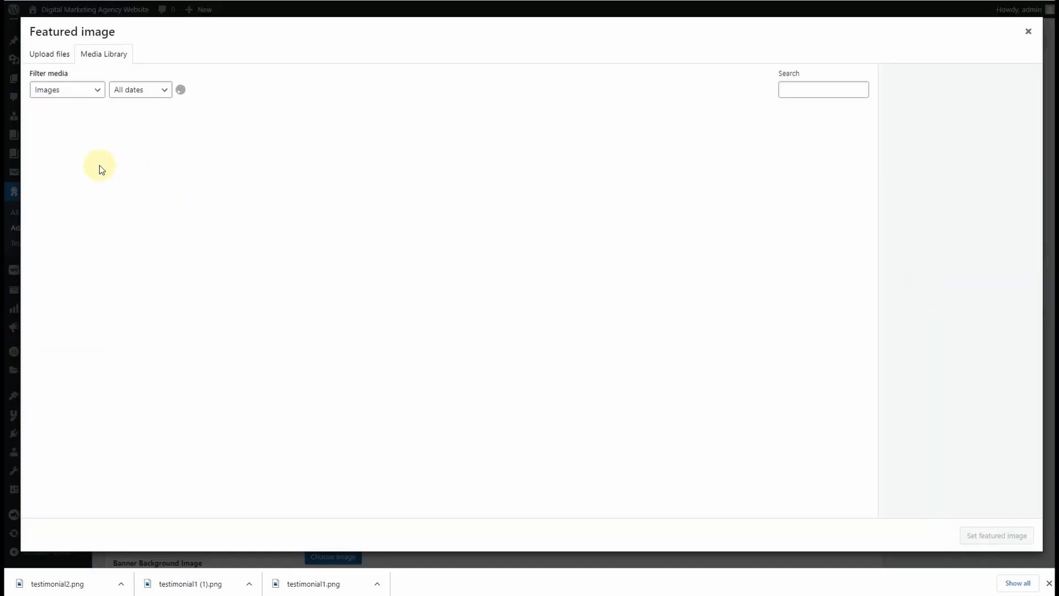
pyautogui.click(87, 157)
pyautogui.click(1002, 534)
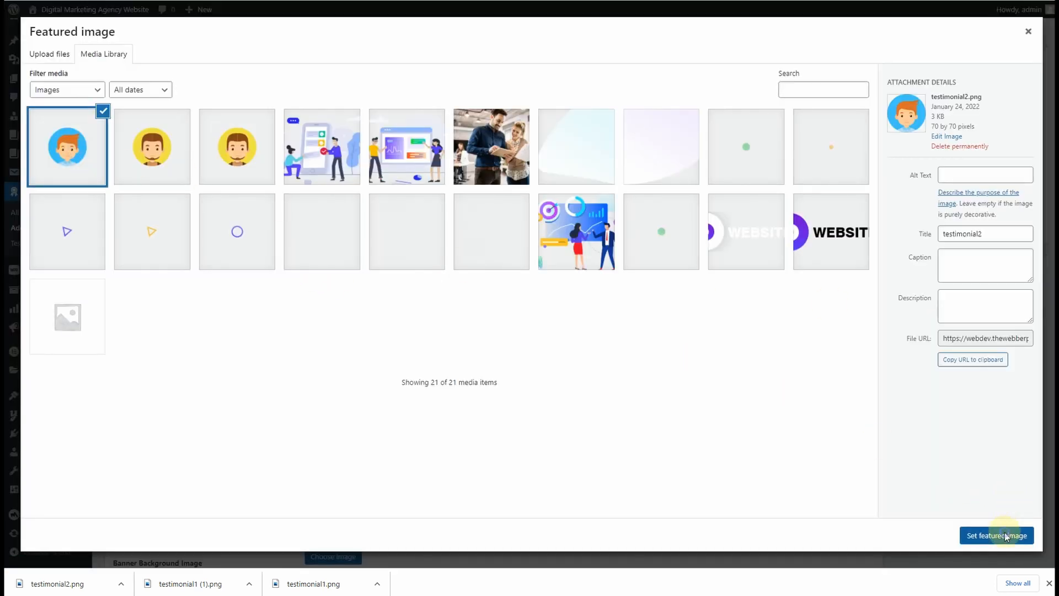
pyautogui.scroll(6, 886, 424)
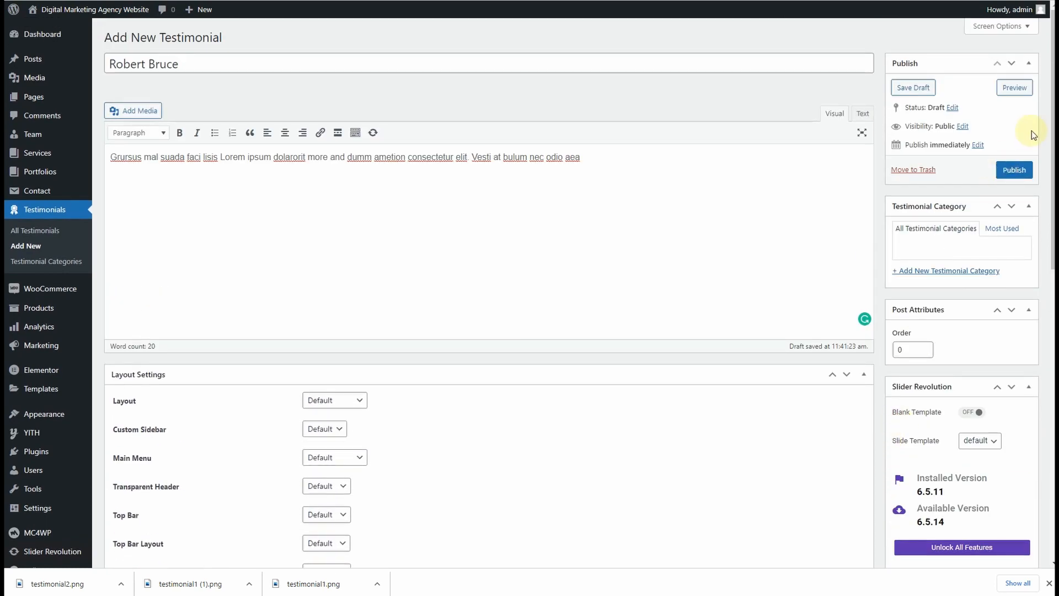
pyautogui.click(1020, 170)
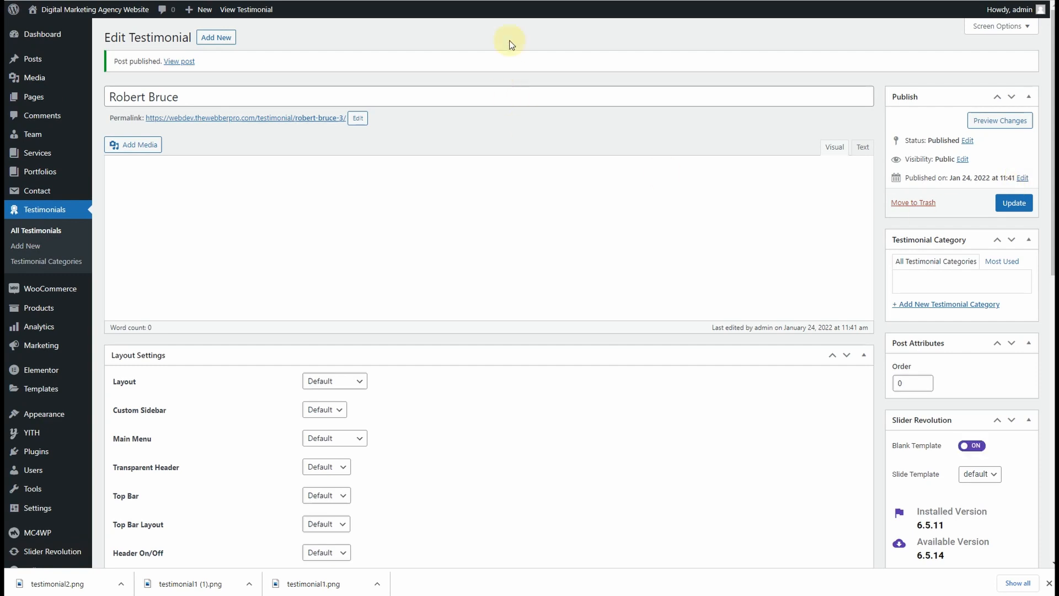
# - Switch to the home page in the Elementor editor, reload it and go to the Customers Feedback section
pyautogui.click(497, 1)
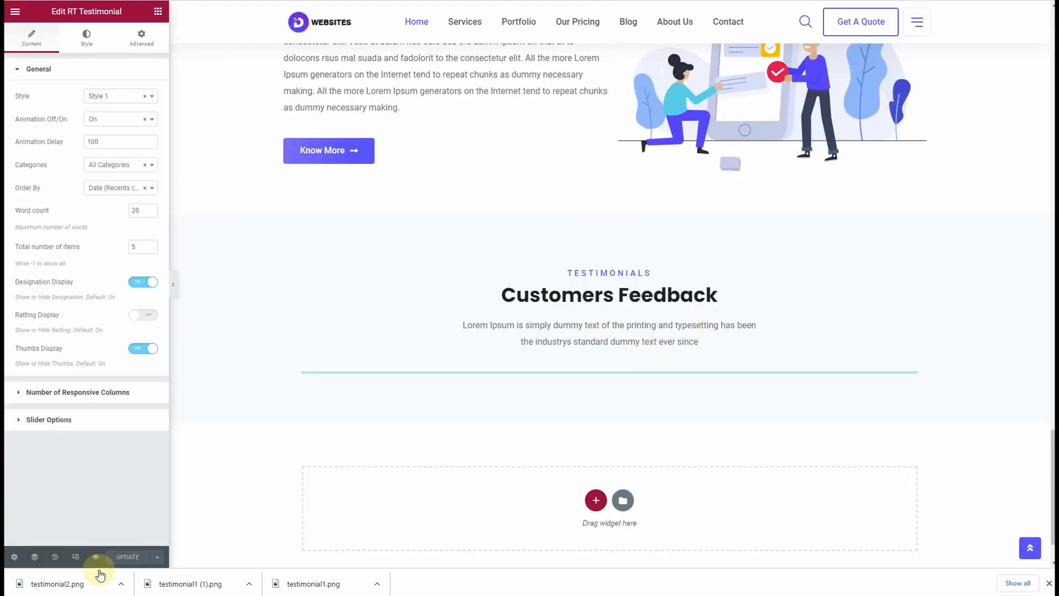
pyautogui.click(157, 557)
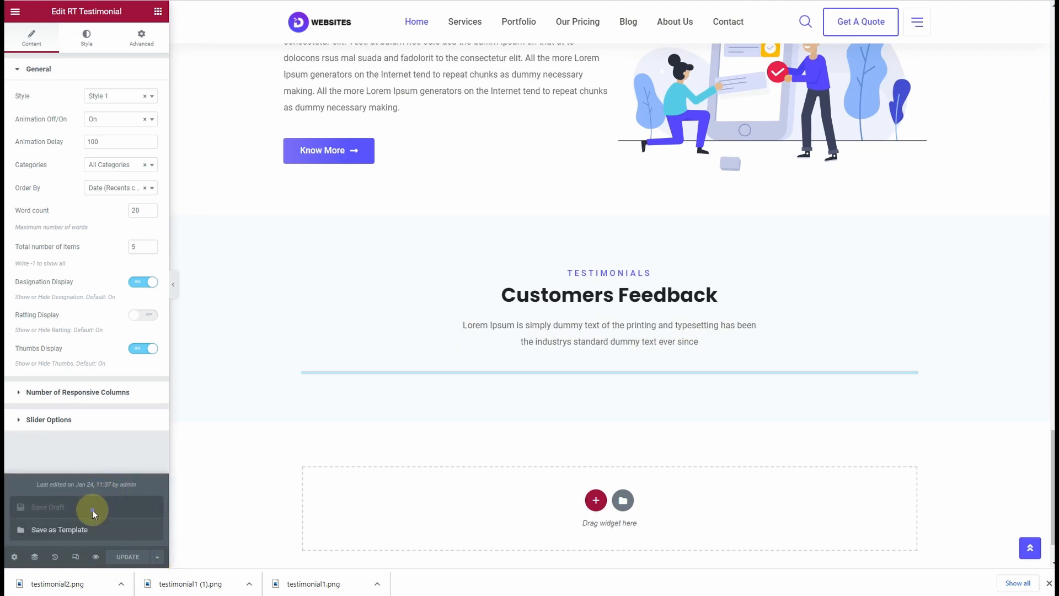
pyautogui.click(132, 553)
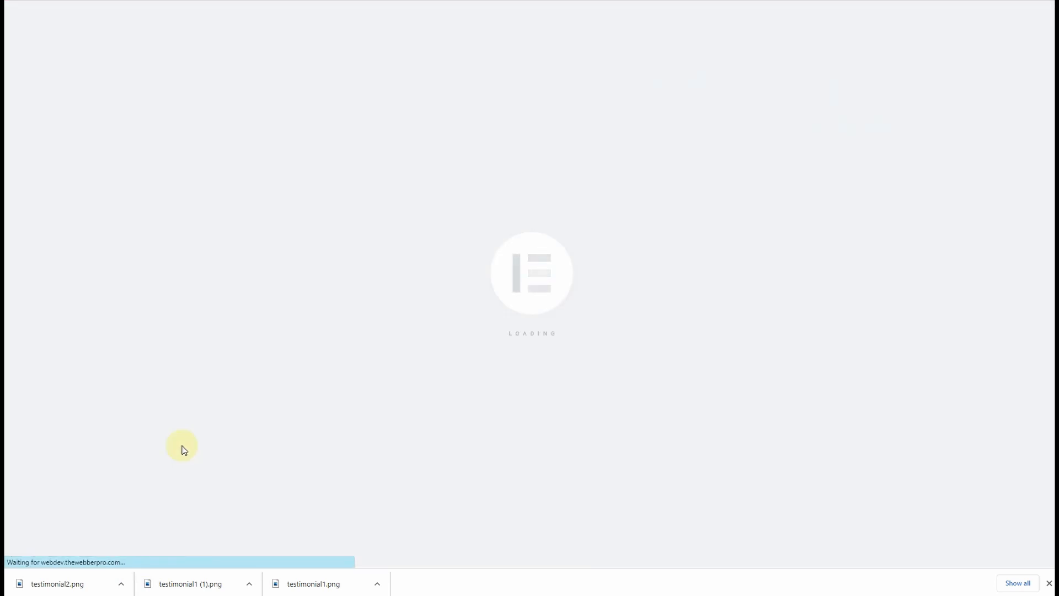
pyautogui.click(1050, 584)
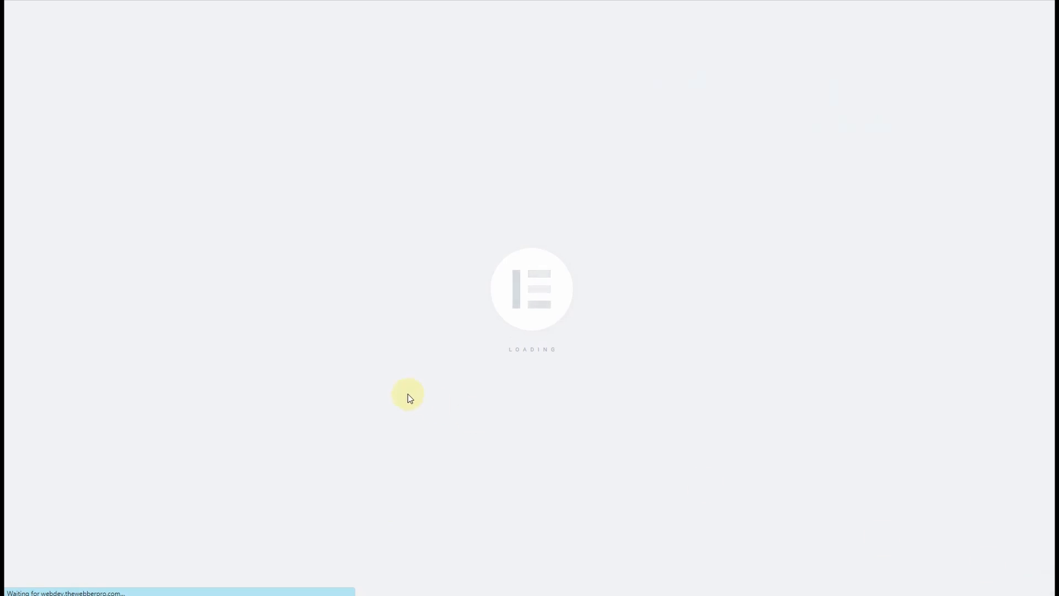
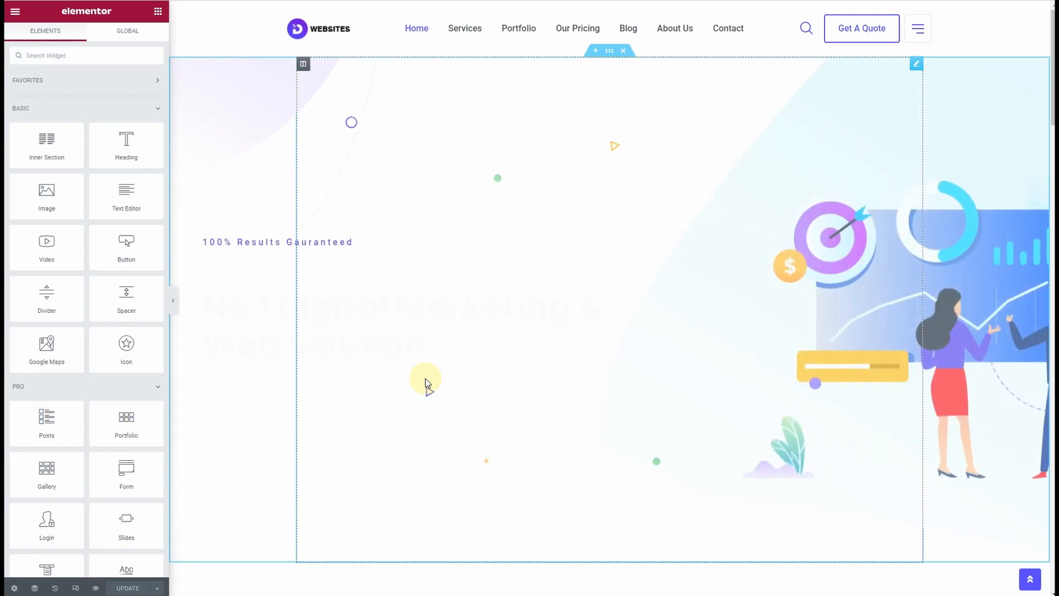
pyautogui.scroll(-1, 425, 378)
pyautogui.scroll(-15, 425, 378)
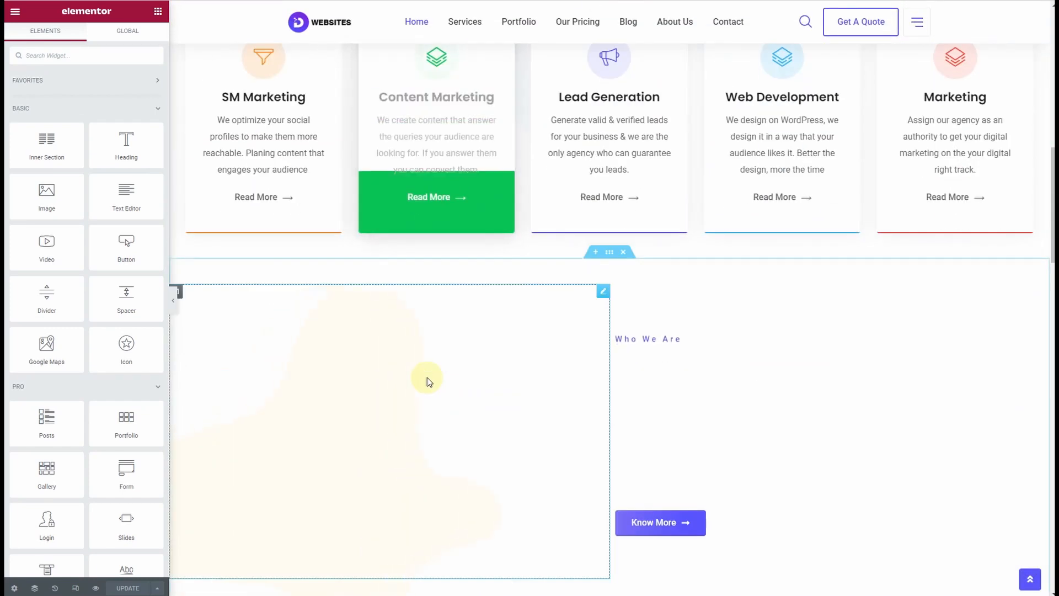
pyautogui.scroll(-10, 432, 372)
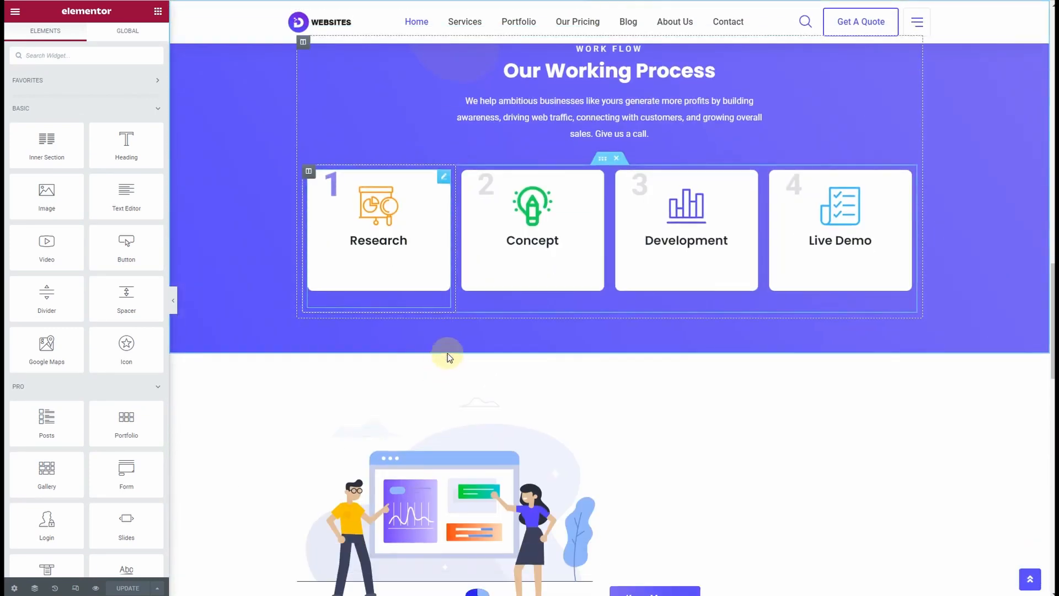
pyautogui.scroll(-9, 453, 349)
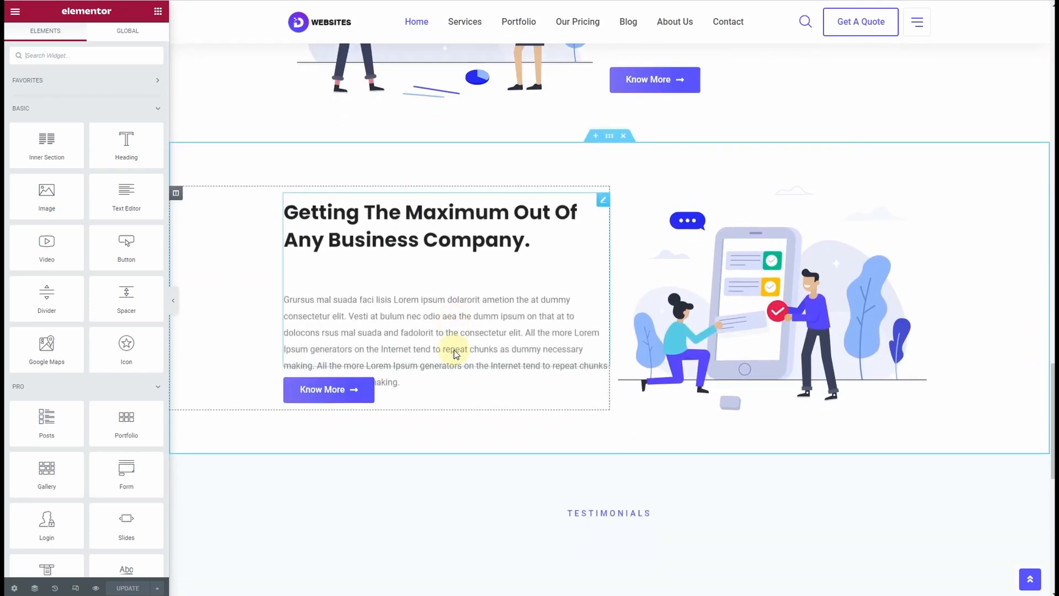
pyautogui.scroll(-4, 453, 349)
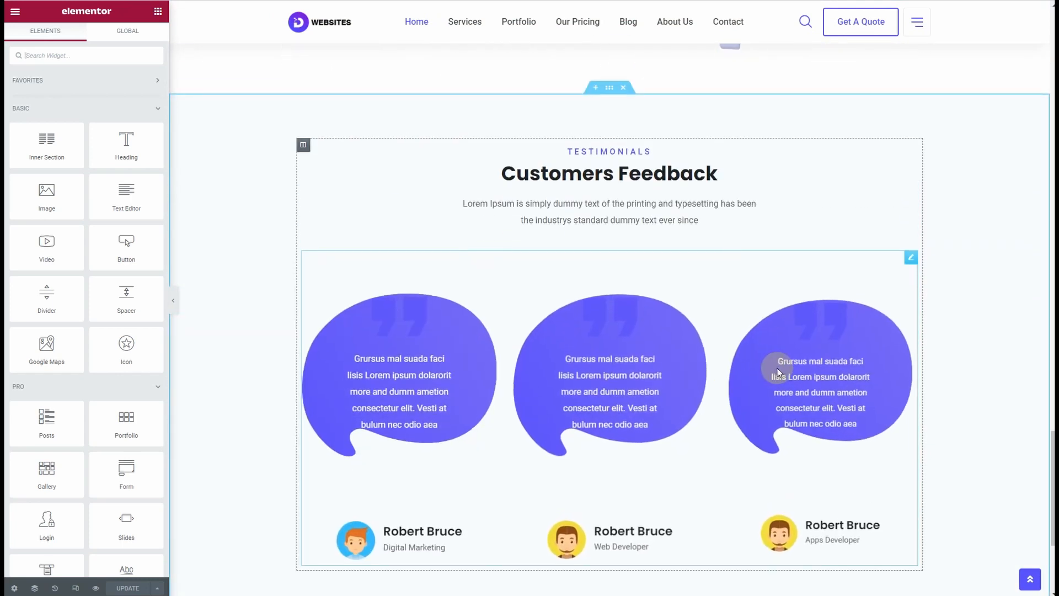
# - Open the RT Testimonial widget under Customers Feedback for editing and set its style to Style 2
pyautogui.click(892, 276)
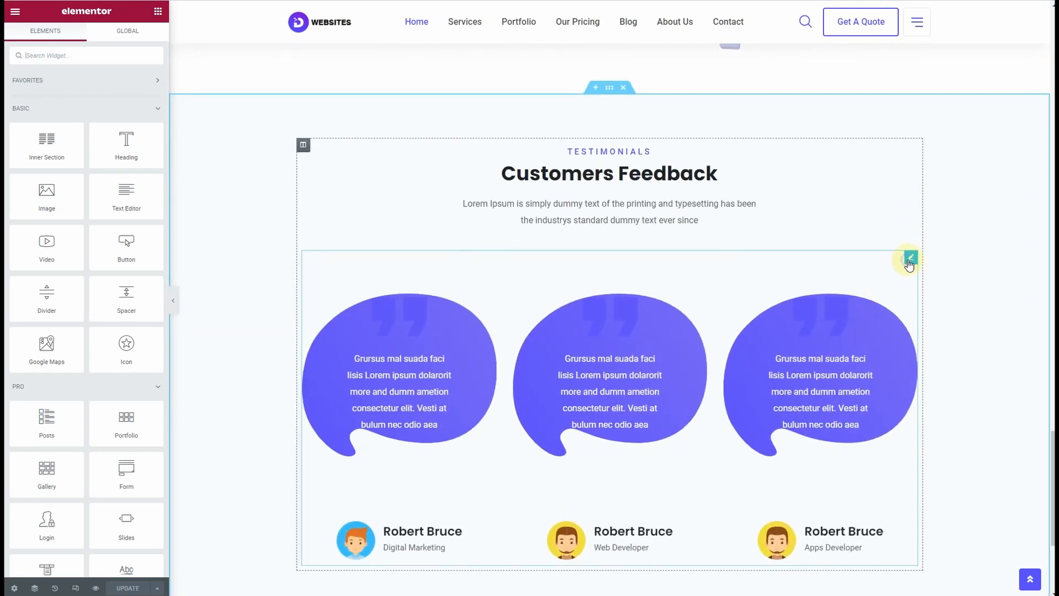
pyautogui.click(910, 259)
pyautogui.click(119, 99)
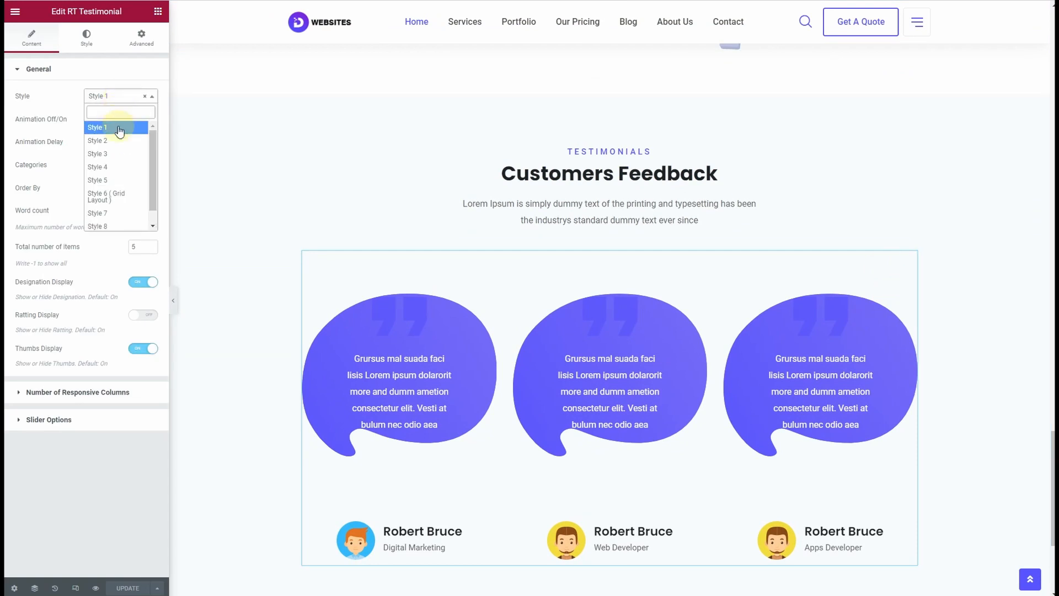
pyautogui.click(118, 135)
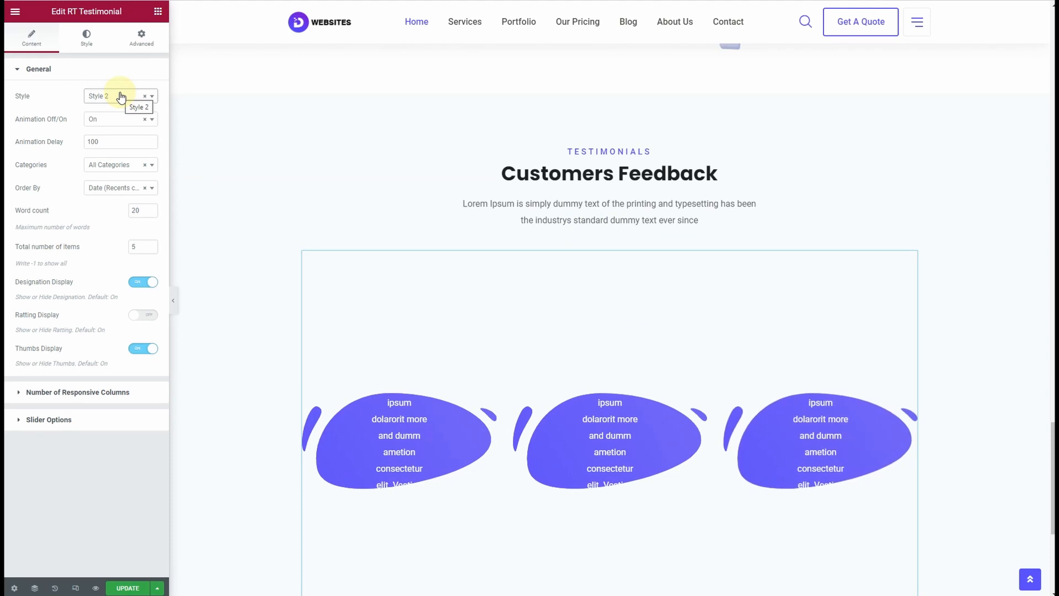
# - In the testimonial widget's slider options, enable the navigation arrow, disable the navigation dots and enable autoplay
pyautogui.click(71, 419)
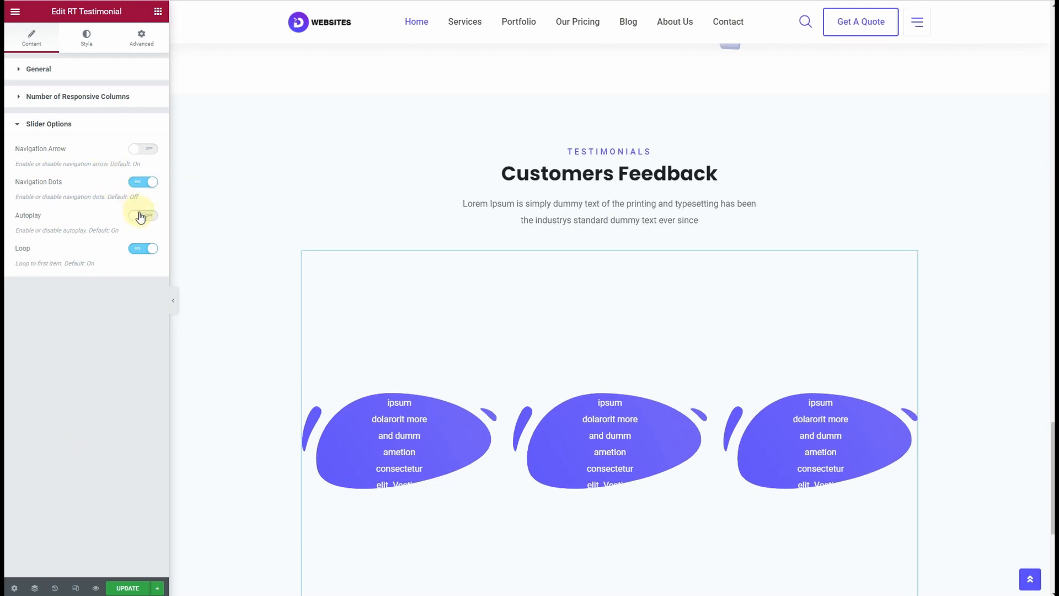
pyautogui.click(142, 152)
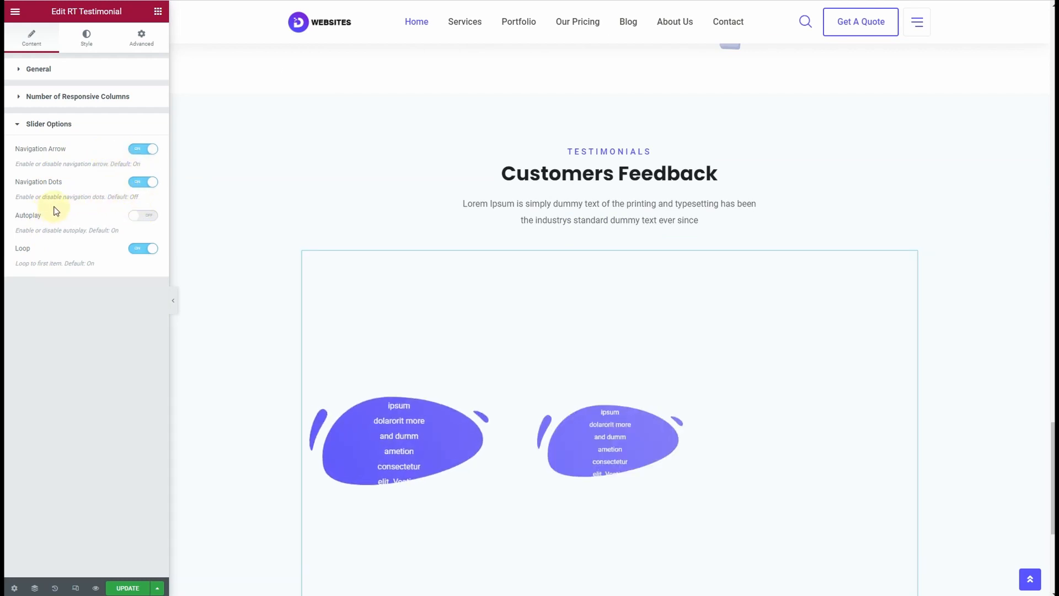
pyautogui.click(143, 183)
pyautogui.click(149, 217)
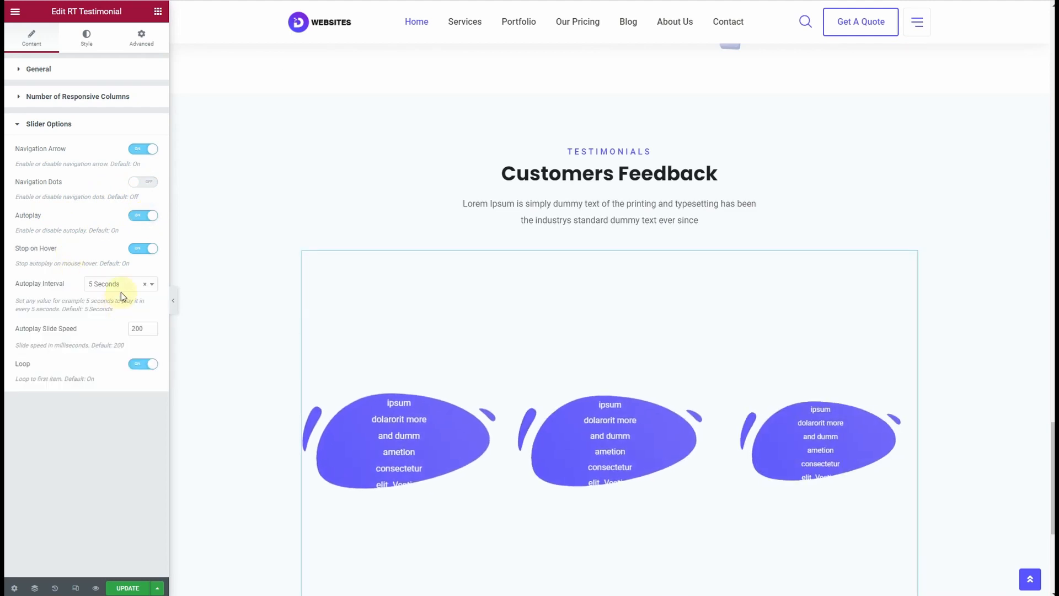
pyautogui.scroll(-2, 531, 448)
pyautogui.scroll(-3, 531, 448)
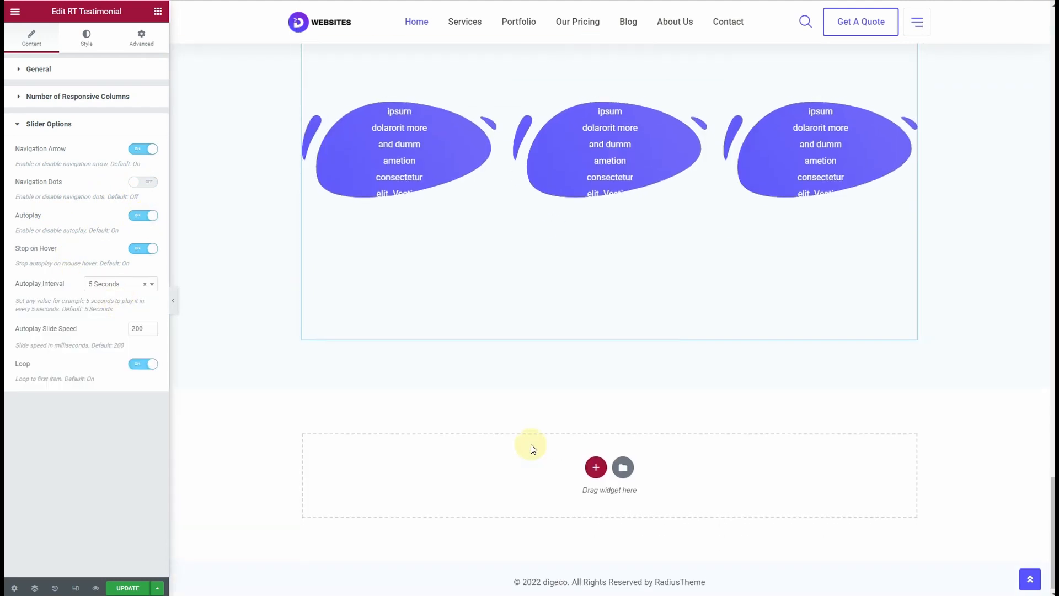
pyautogui.scroll(5, 531, 449)
# - Set the testimonial widget's responsive columns to 1 Col for both desktop sizes and for tablets
pyautogui.click(54, 98)
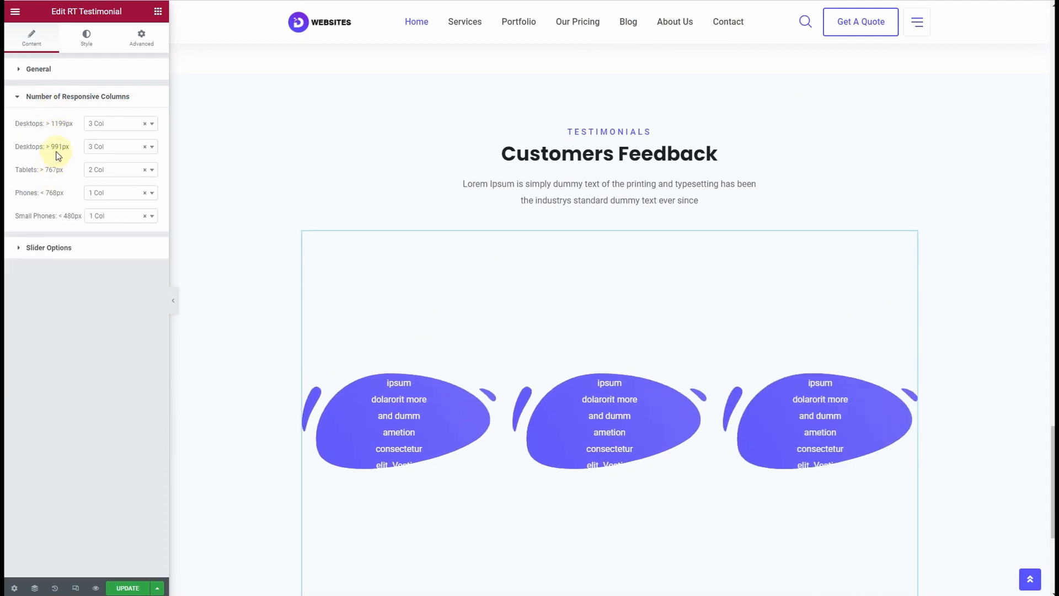
pyautogui.click(103, 126)
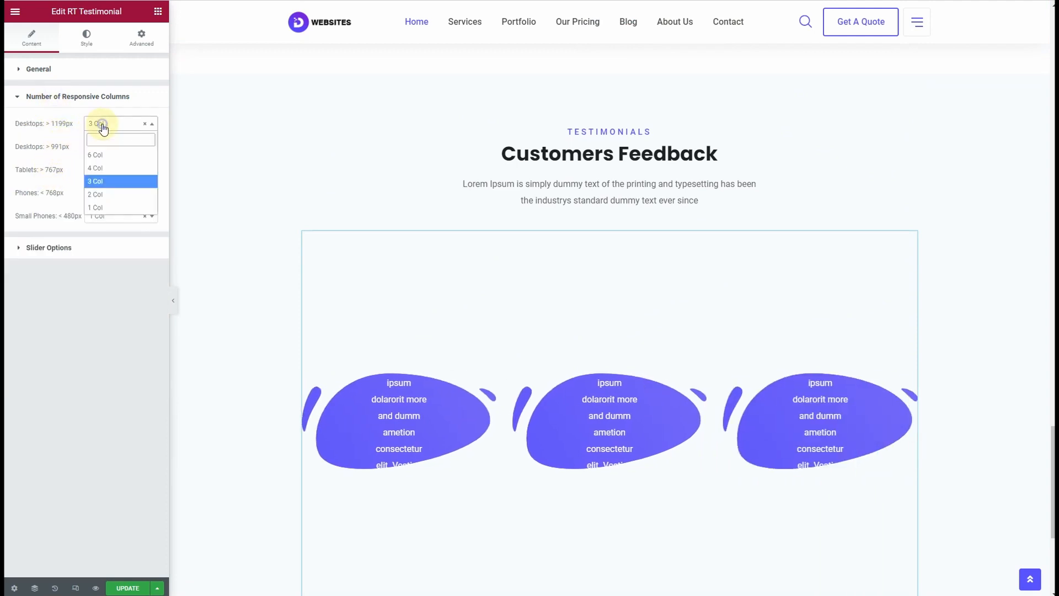
pyautogui.click(108, 212)
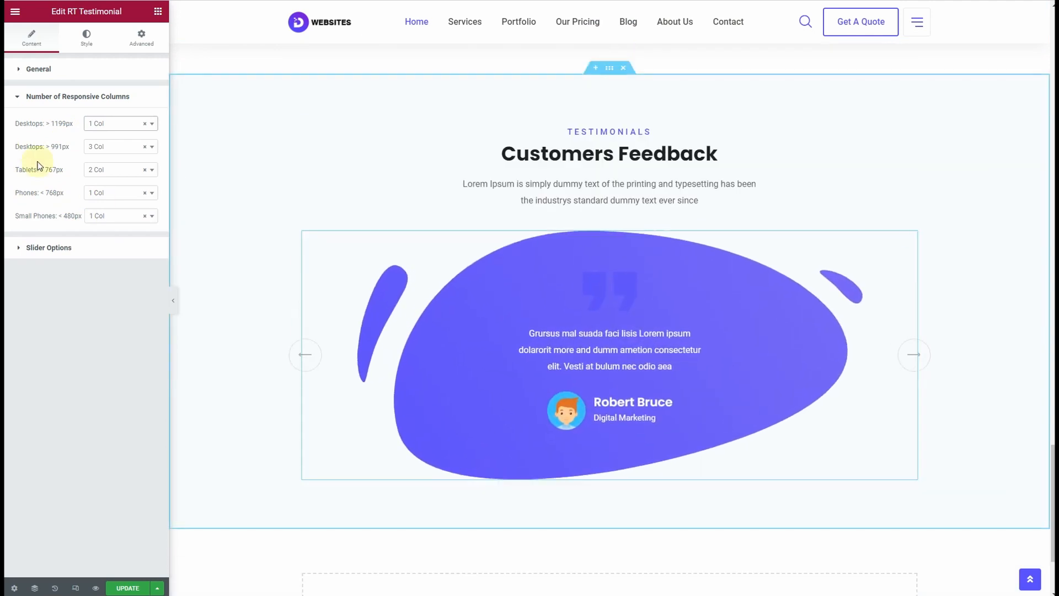
pyautogui.click(118, 152)
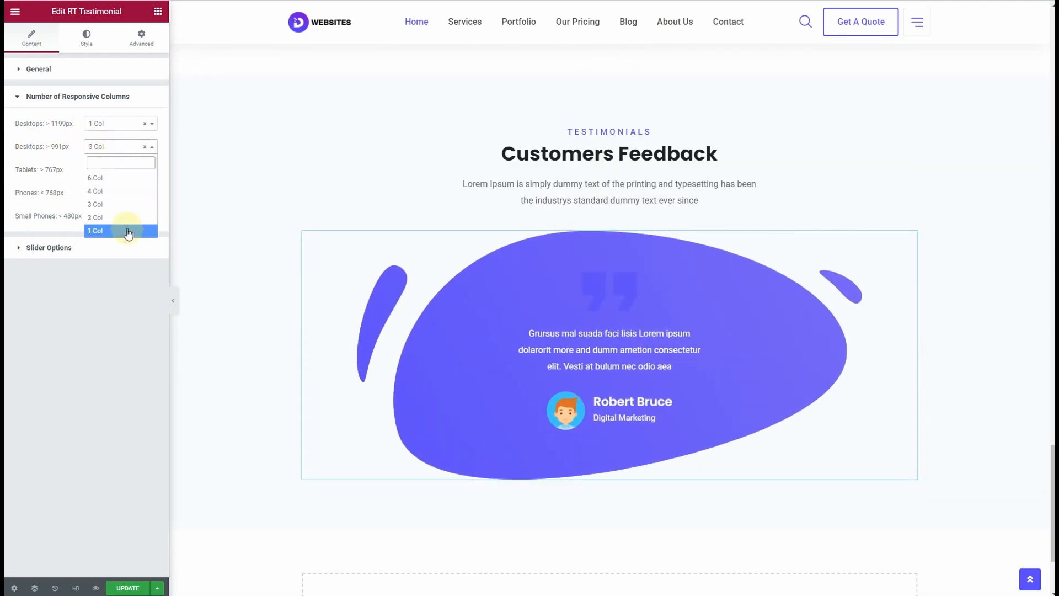
pyautogui.click(124, 230)
pyautogui.click(121, 170)
pyautogui.click(118, 252)
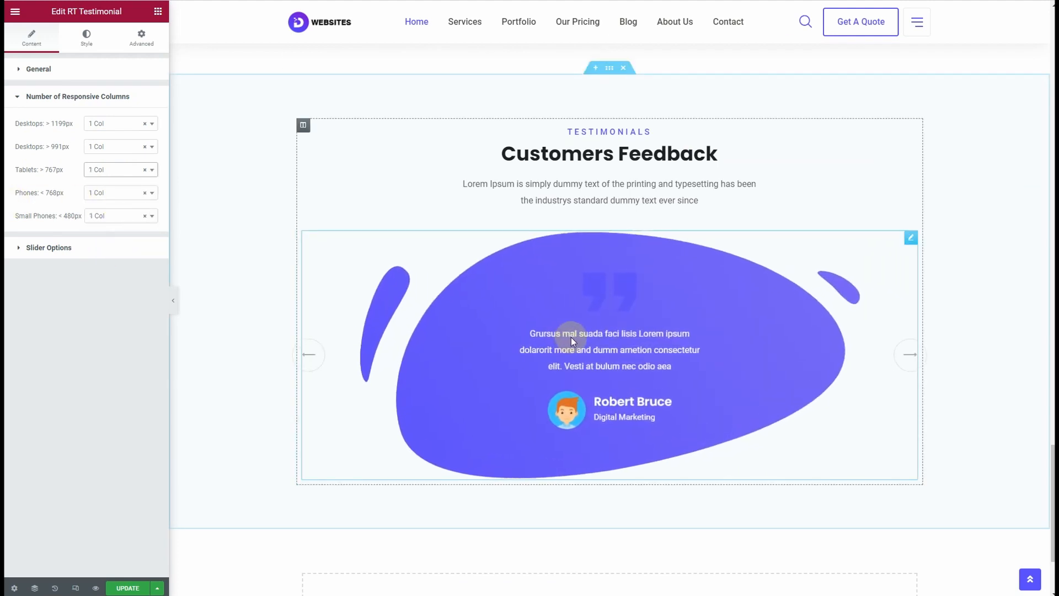
# - Compare the testimonial slider with the reference site's Customers Feedback section and save the page update
pyautogui.scroll(-3, 554, 371)
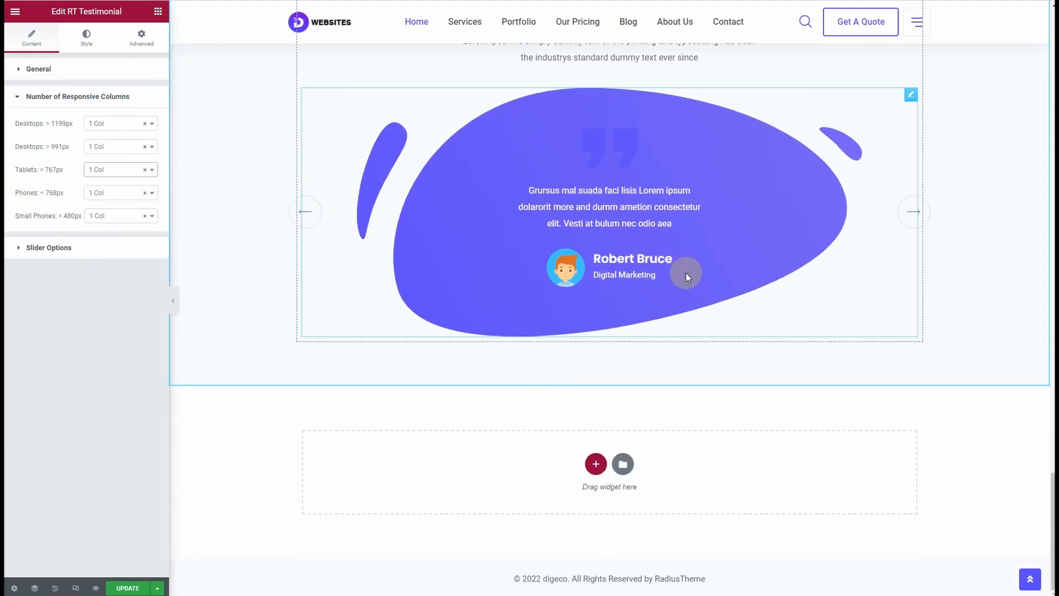
pyautogui.scroll(5, 687, 271)
pyautogui.scroll(-2, 686, 274)
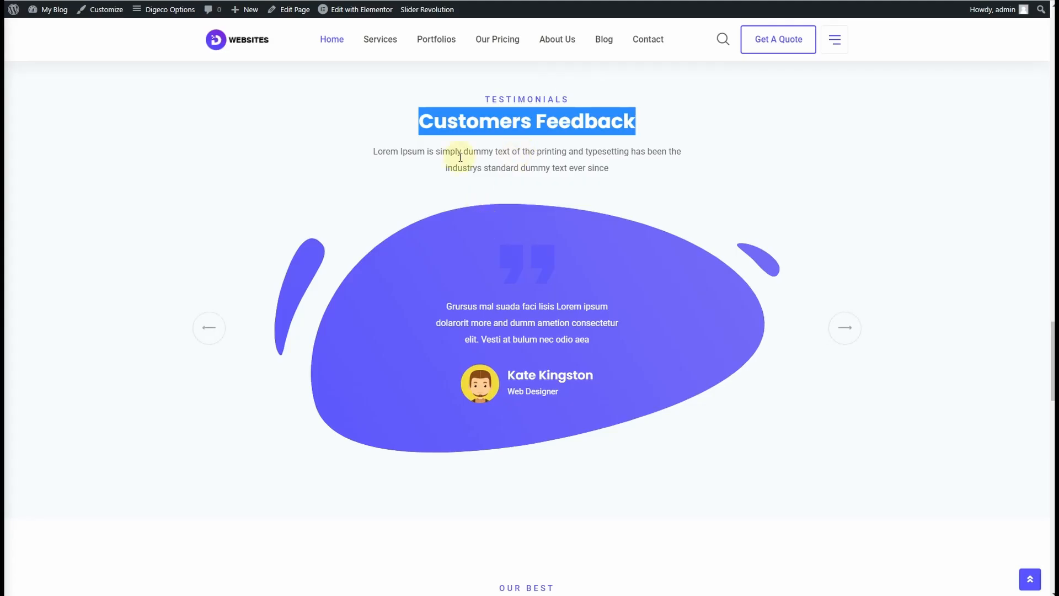
pyautogui.click(222, 165)
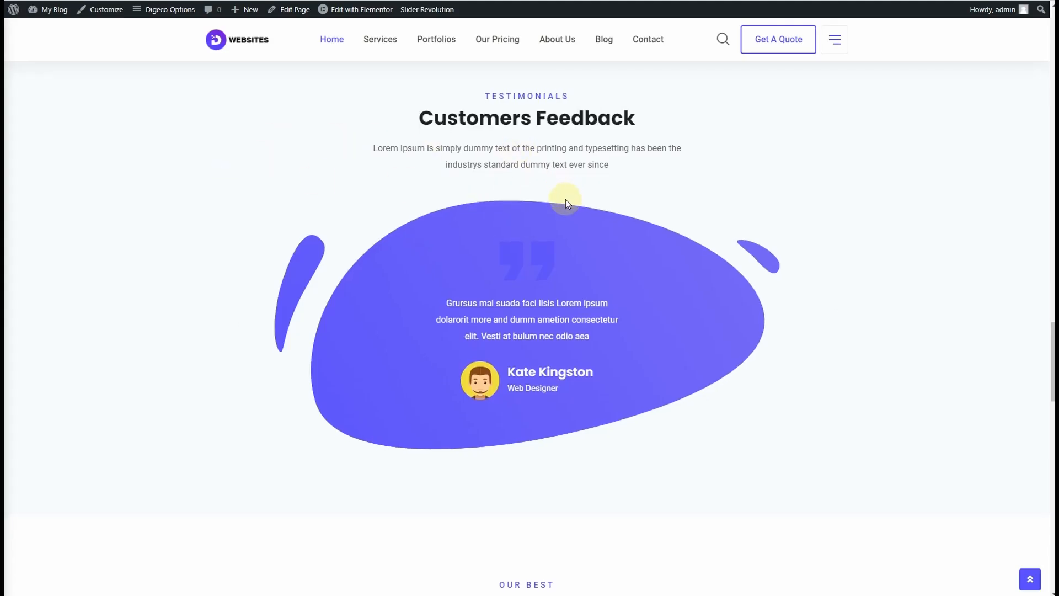
pyautogui.scroll(-5, 565, 198)
pyautogui.scroll(-2, 563, 209)
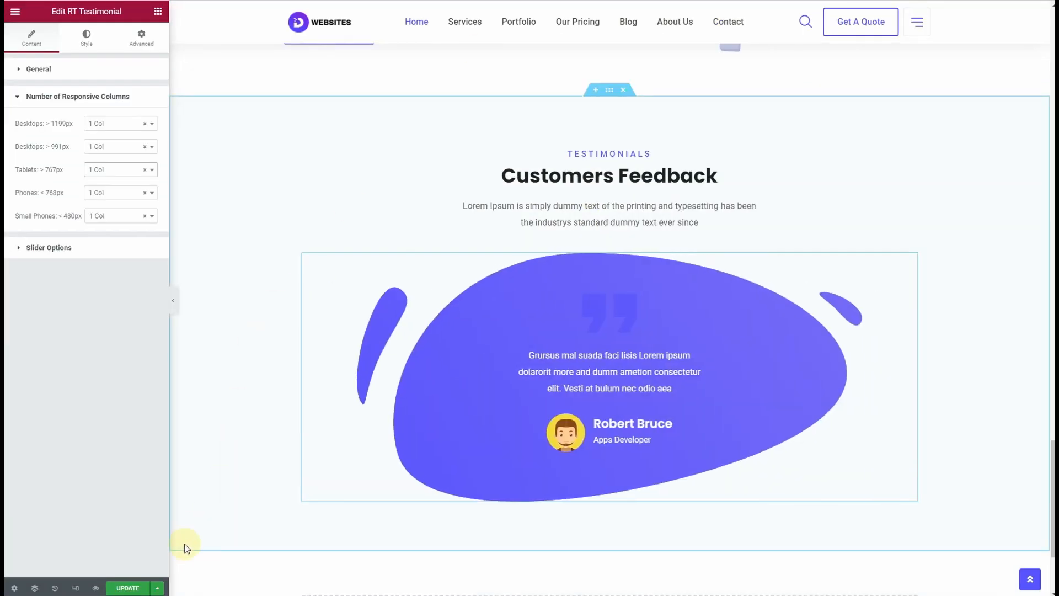
pyautogui.scroll(3, 299, 257)
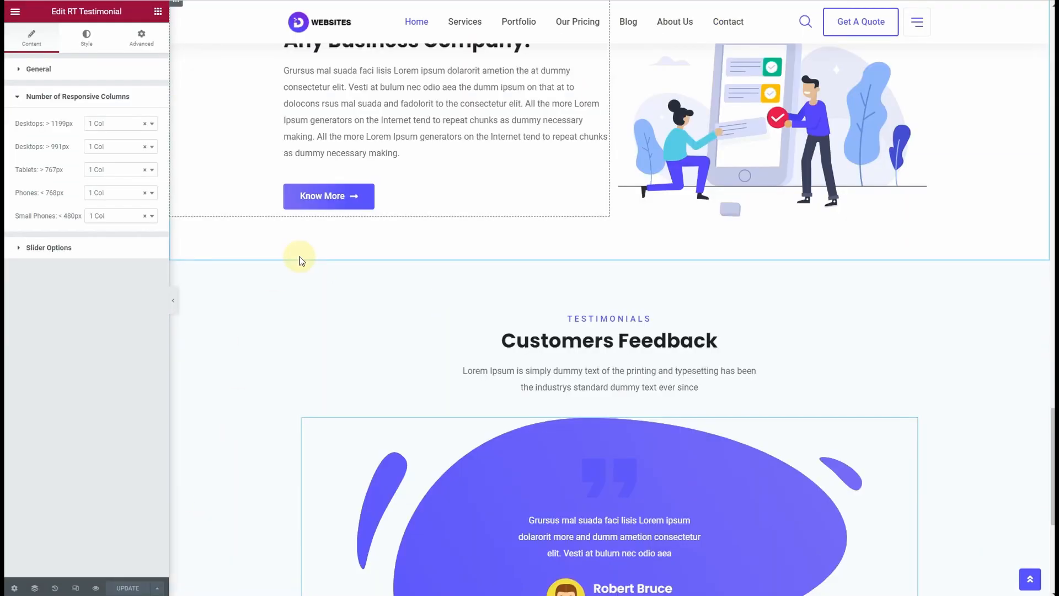
# - Check the reference site's Dedicated Team section, and add a single-column section below the testimonials with 5% top and bottom padding and 0 at the sides
pyautogui.scroll(-6, 299, 257)
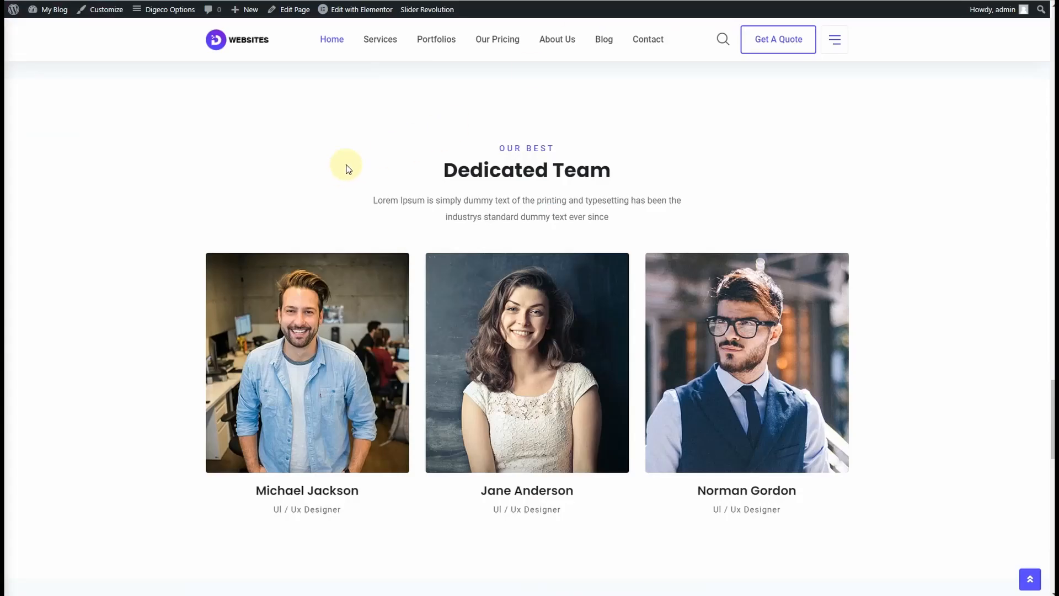
pyautogui.scroll(-1, 346, 164)
pyautogui.scroll(1, 346, 165)
pyautogui.scroll(-3, 233, 176)
pyautogui.scroll(2, 331, 99)
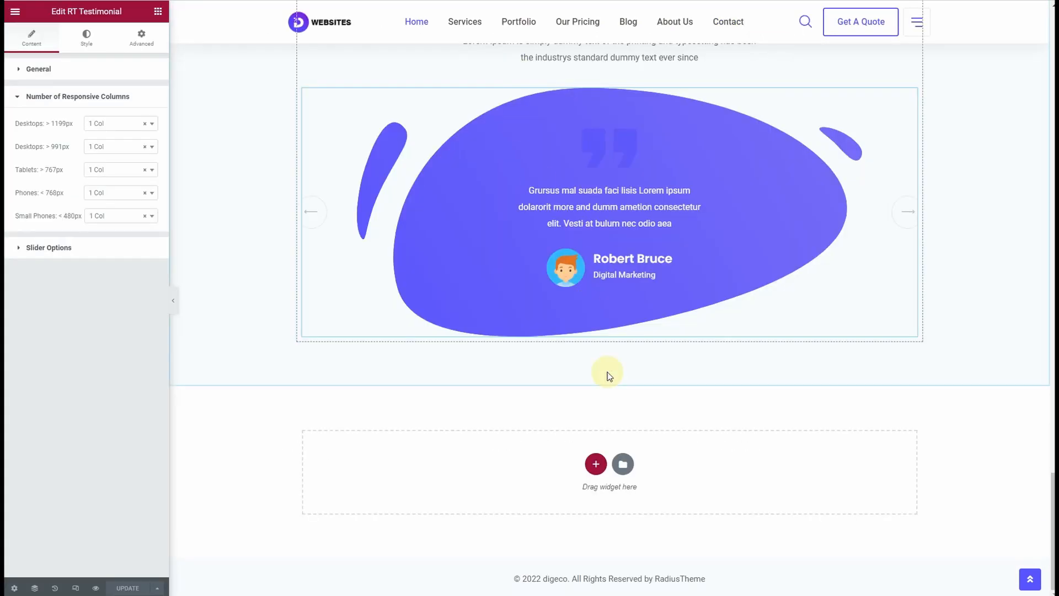
pyautogui.click(596, 463)
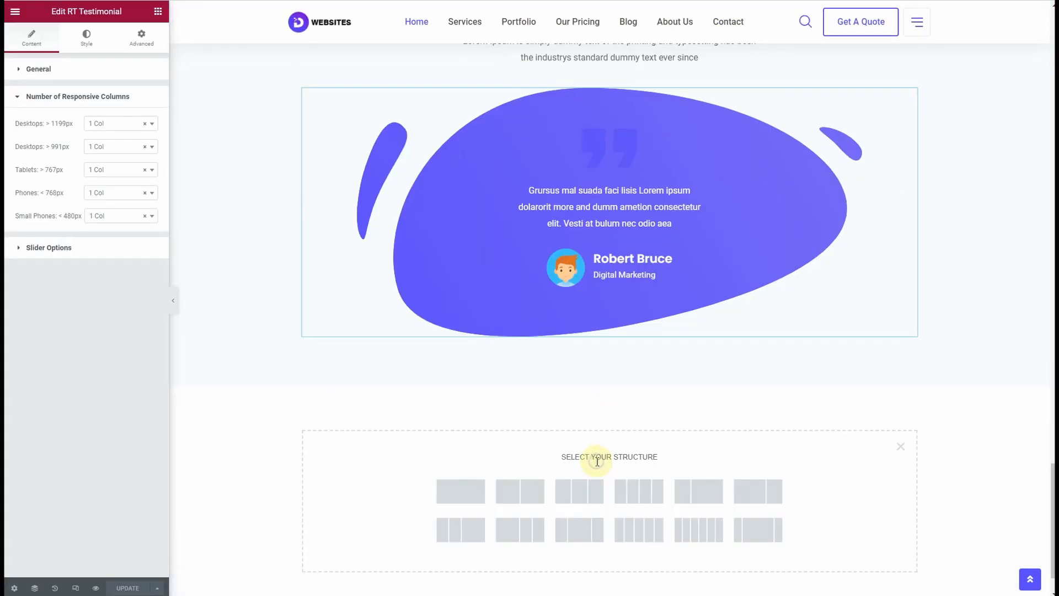
pyautogui.click(449, 501)
pyautogui.click(141, 44)
pyautogui.click(144, 152)
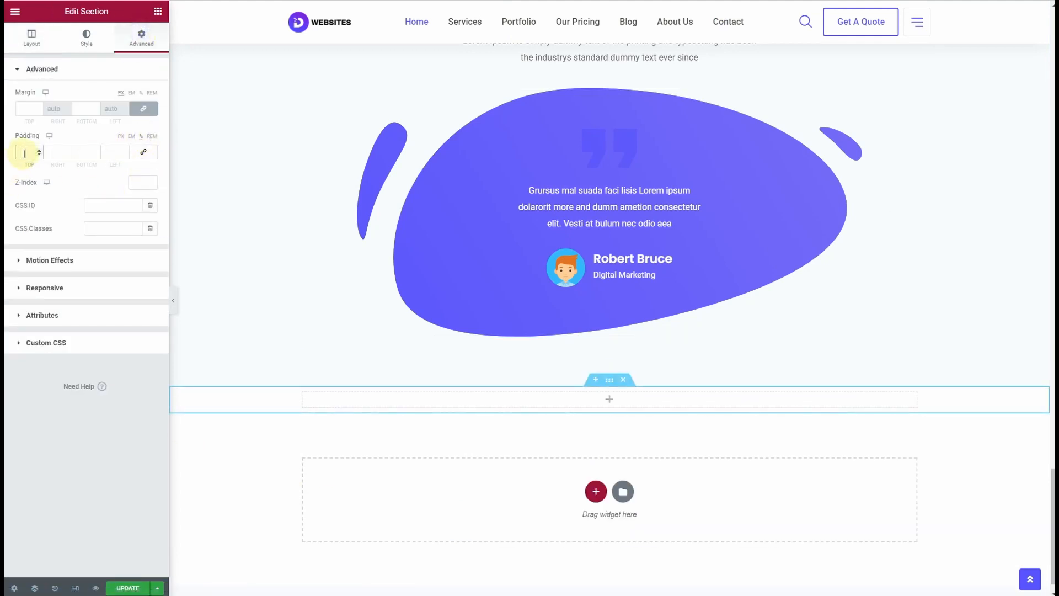
pyautogui.write('55')
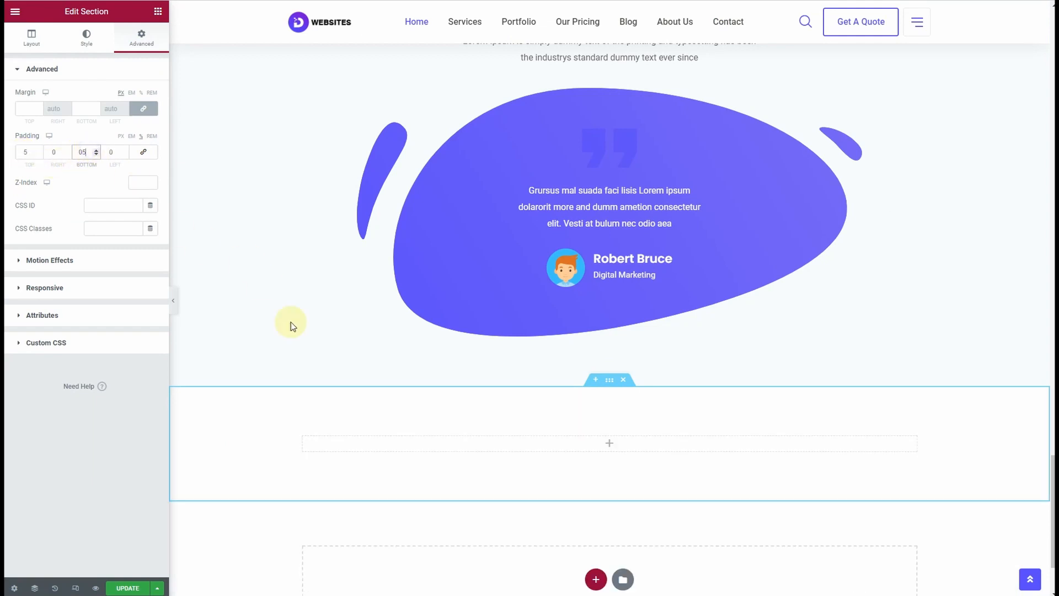
# - Copy the Customers Feedback heading widget and paste it into the empty section below the testimonials
pyautogui.scroll(5, 588, 455)
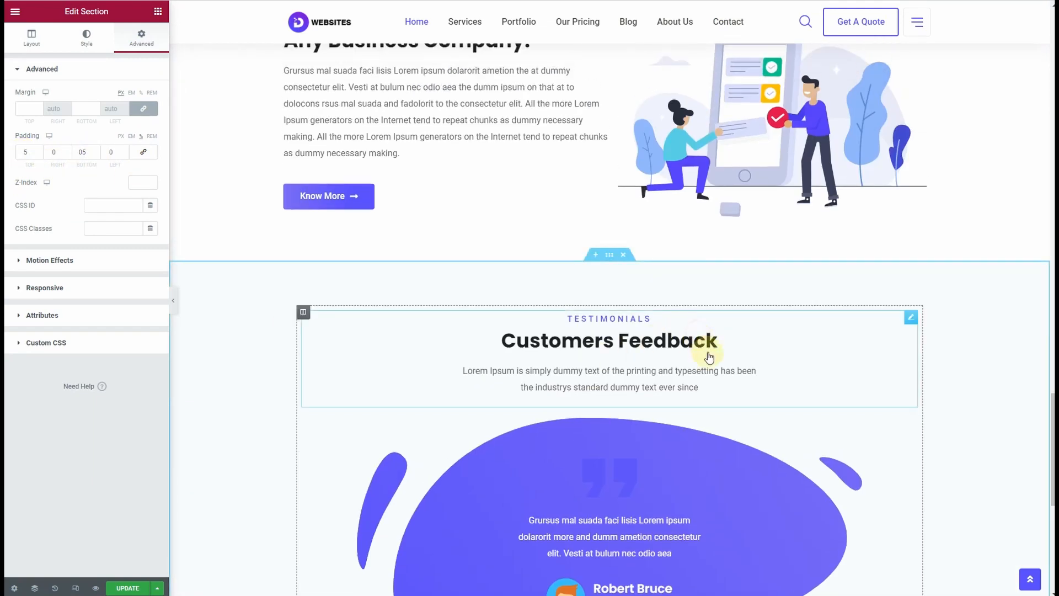
pyautogui.rightClick(709, 358)
pyautogui.click(719, 383)
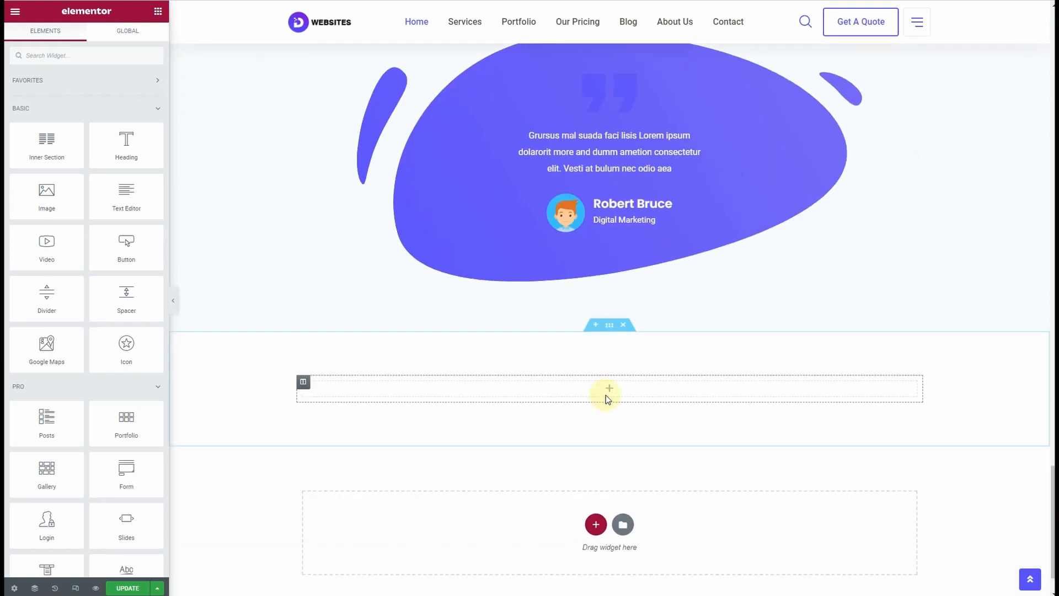
pyautogui.rightClick(595, 386)
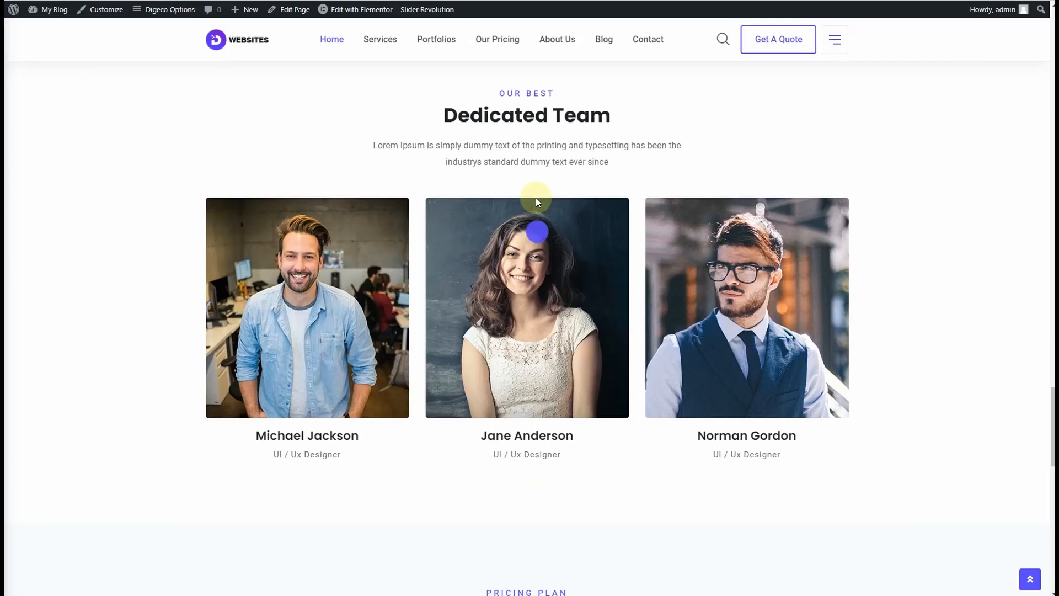
# - Set the pasted heading's subtitle to OUR BEST and its title to Dedicated Team, copying both texts from the reference site
pyautogui.moveTo(556, 94); pyautogui.dragTo(498, 94)
pyautogui.hotkey('ctrl', 'c')
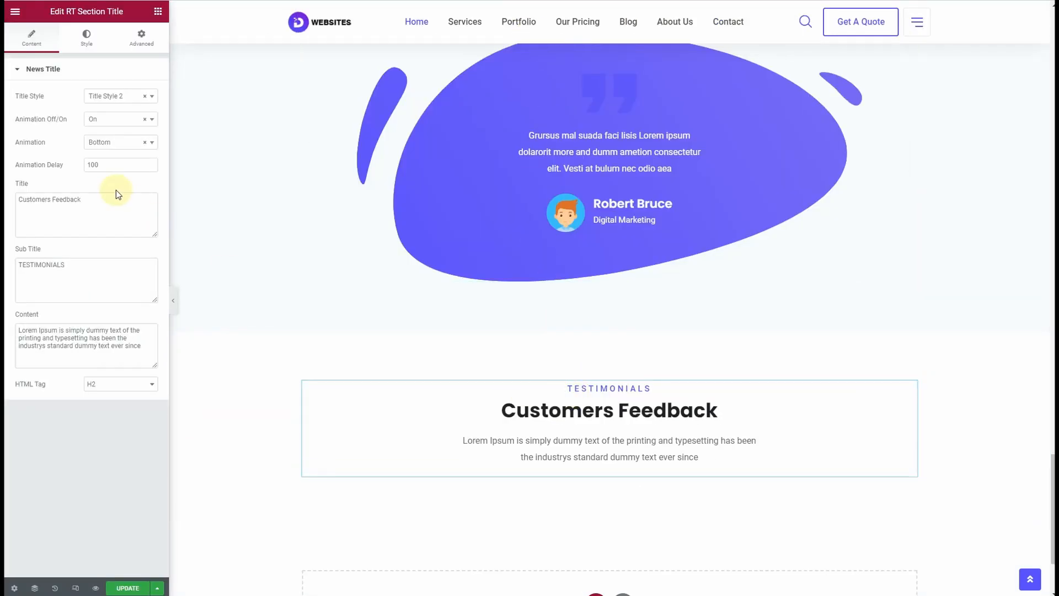
pyautogui.doubleClick(55, 270)
pyautogui.hotkey('ctrl', 'v')
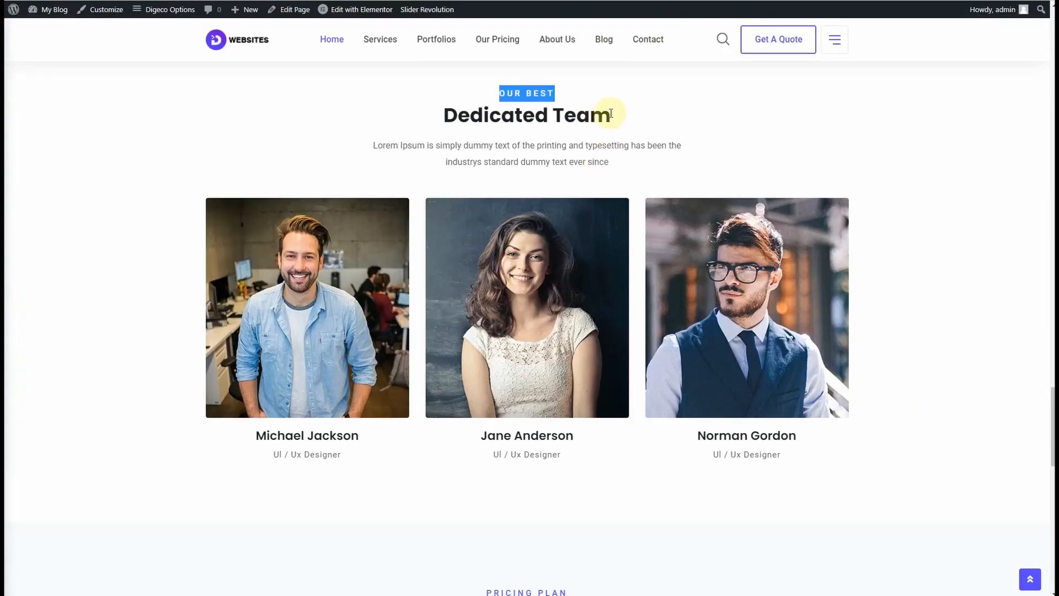
pyautogui.moveTo(613, 115); pyautogui.dragTo(403, 115)
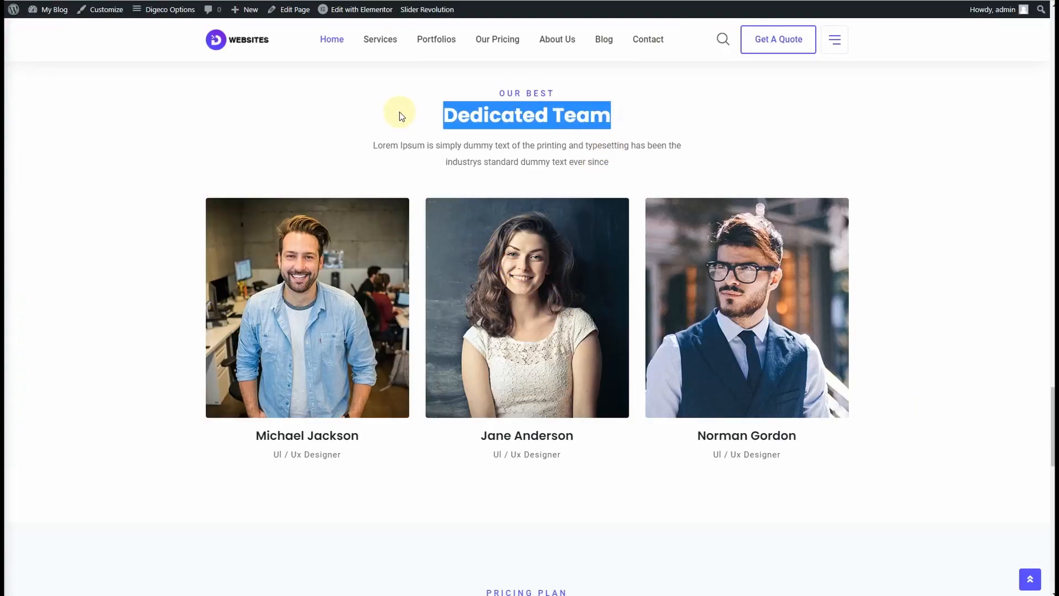
pyautogui.rightClick(487, 115)
pyautogui.click(500, 122)
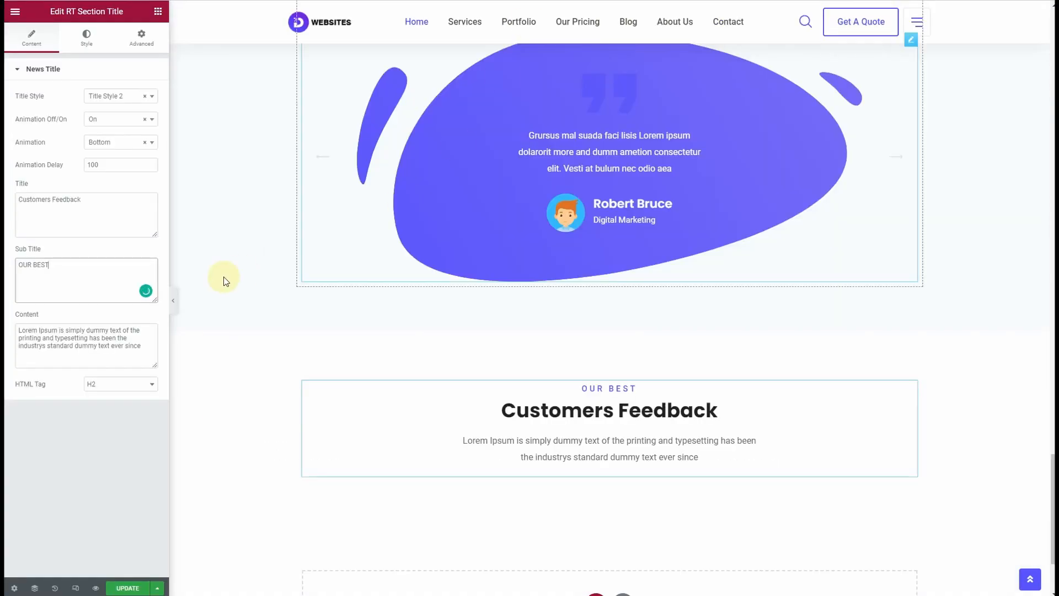
pyautogui.click(64, 209)
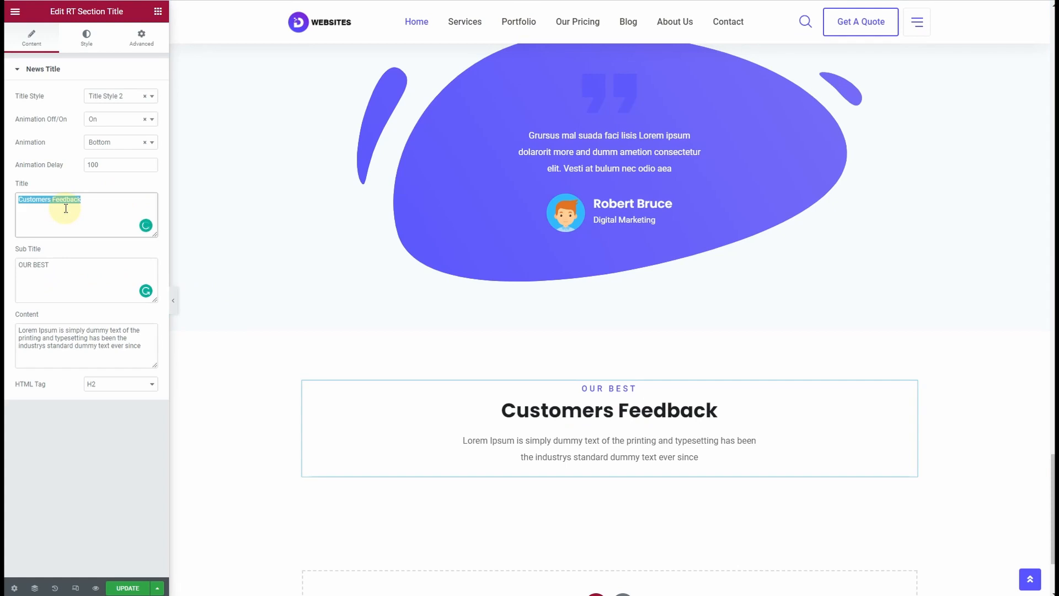
pyautogui.hotkey('ctrl', 'v')
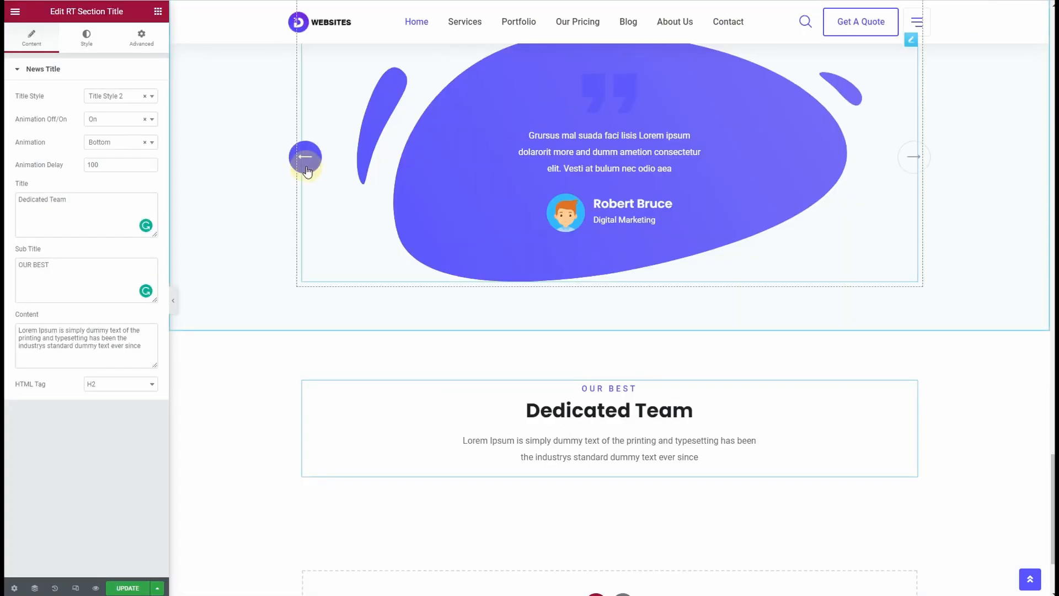
# - Find the RT Team widget, place it below the Dedicated Team heading and save the page update
pyautogui.scroll(-1, 402, 303)
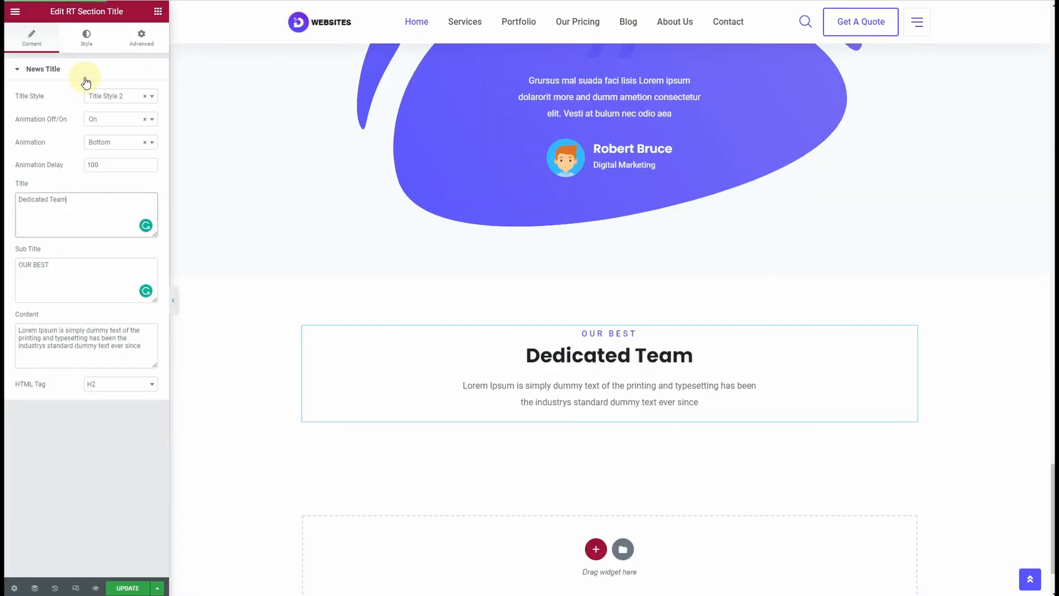
pyautogui.click(158, 11)
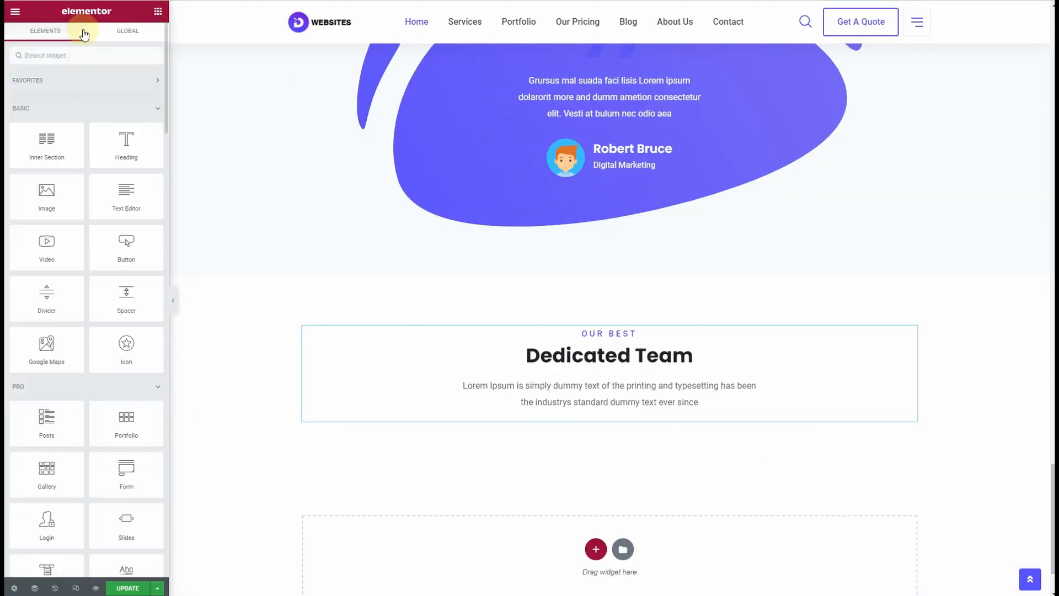
pyautogui.click(67, 113)
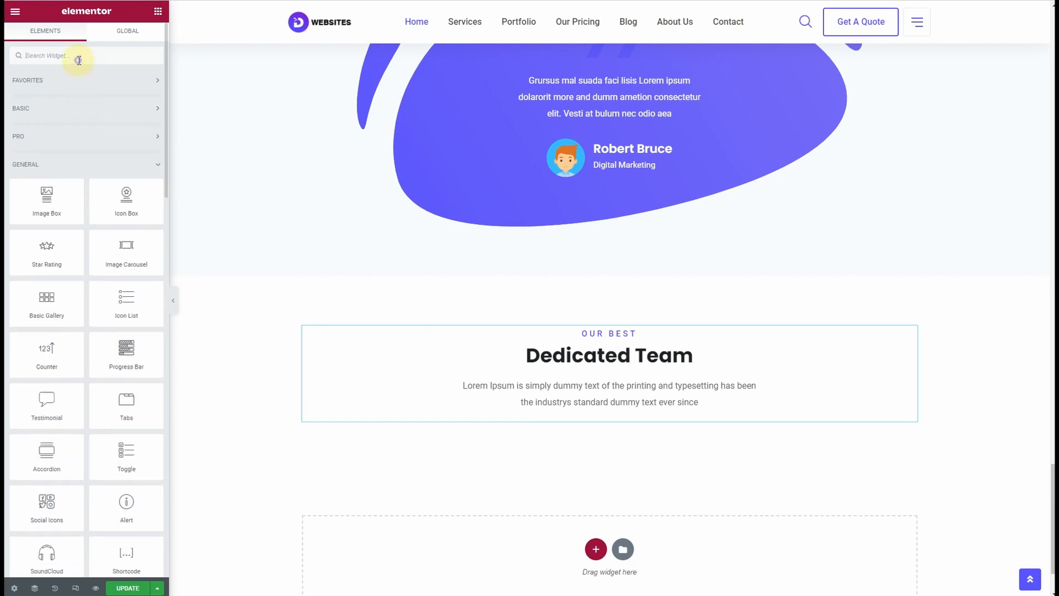
pyautogui.click(78, 61)
pyautogui.write('tea')
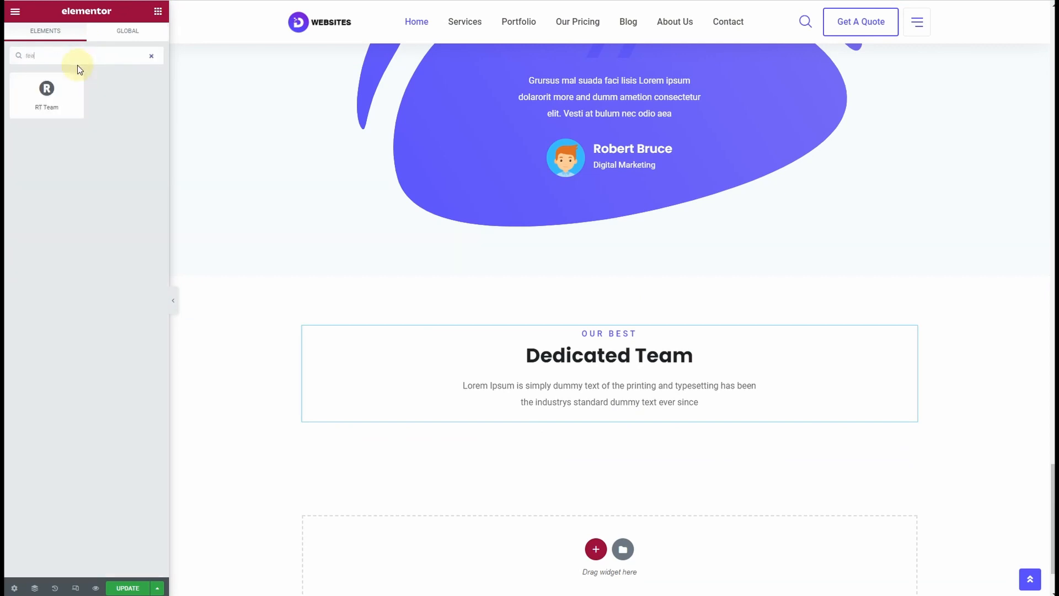
pyautogui.write('m')
pyautogui.moveTo(60, 93); pyautogui.dragTo(526, 414)
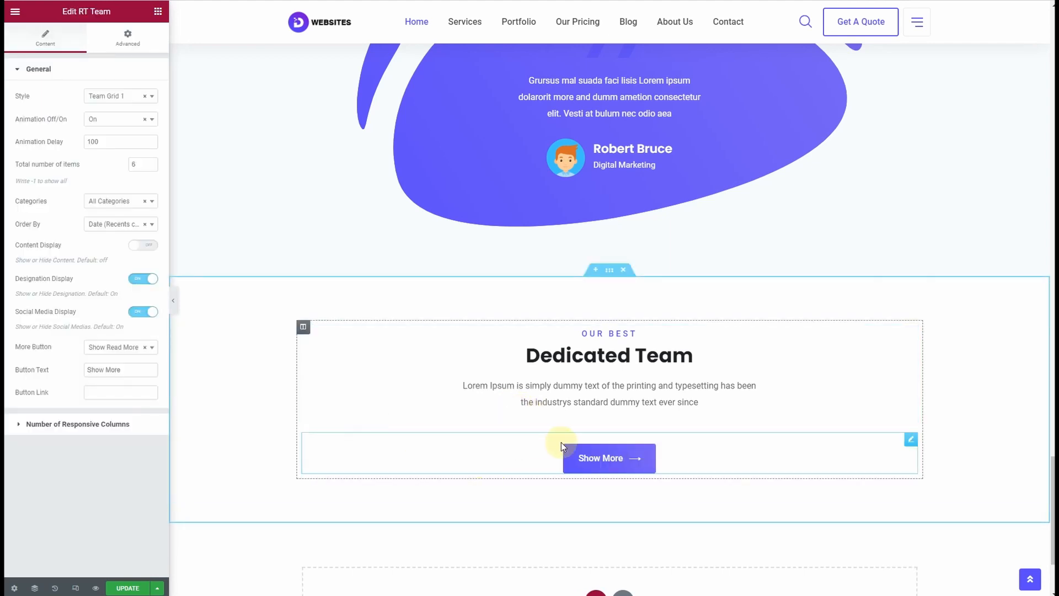
pyautogui.click(129, 588)
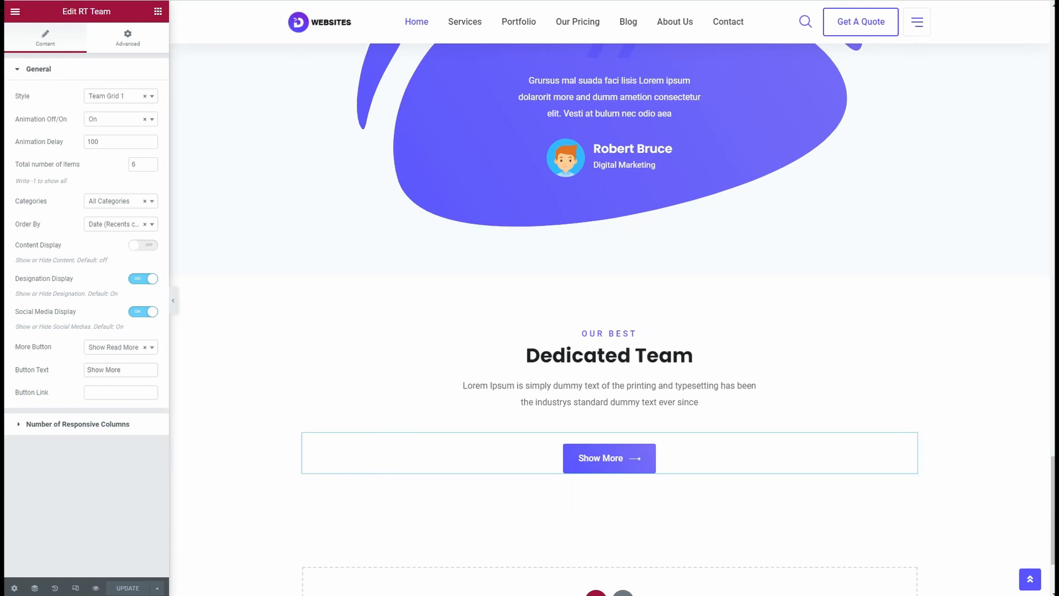
# - Start a new team member in the WordPress dashboard and enter the first member's name from the reference site as its title
pyautogui.hotkey('ctrl', 'Tab')
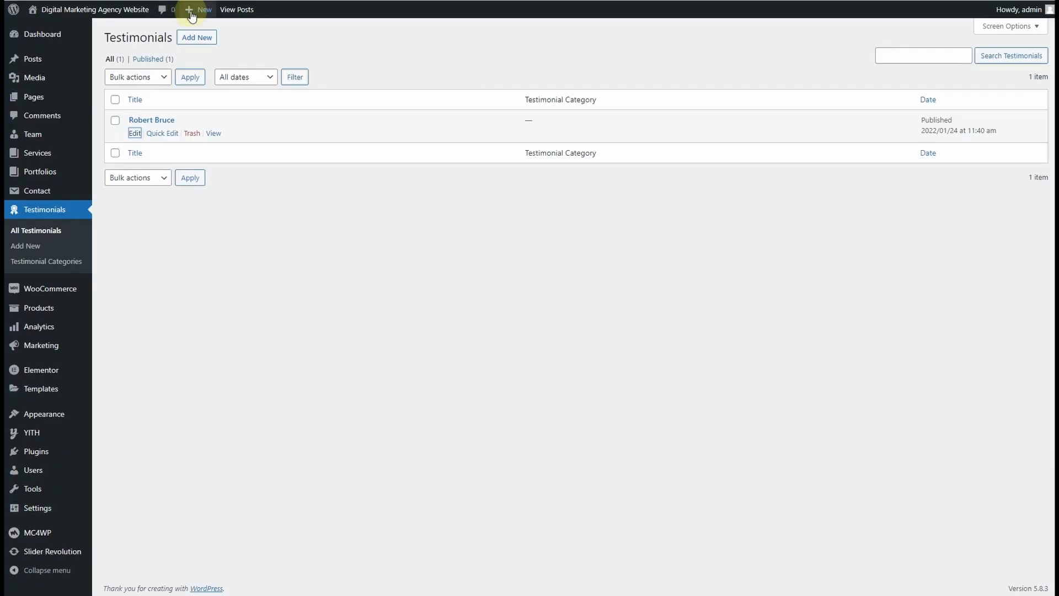
pyautogui.moveTo(32, 137)
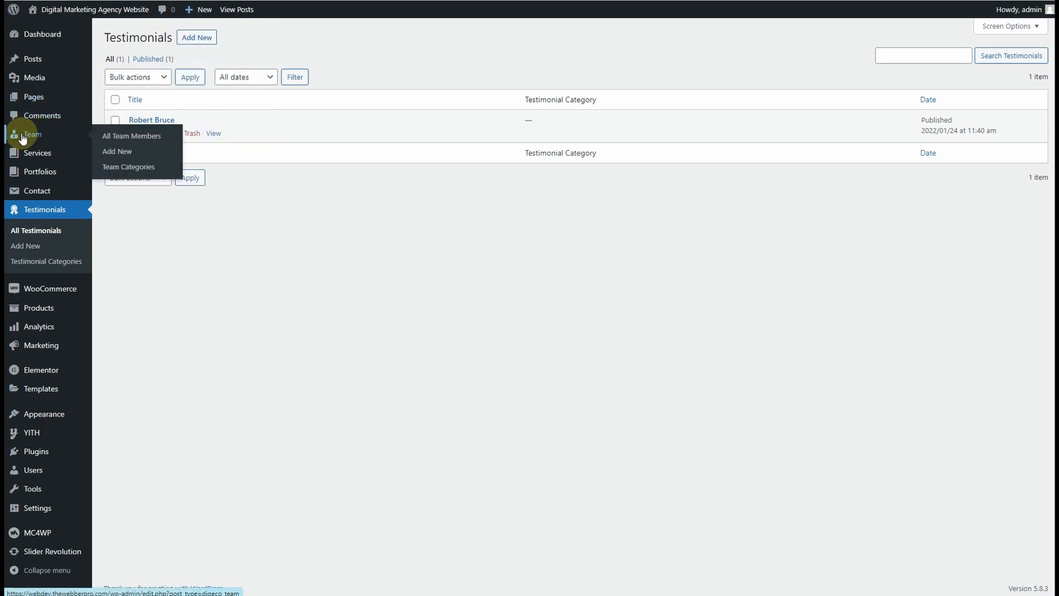
pyautogui.click(22, 138)
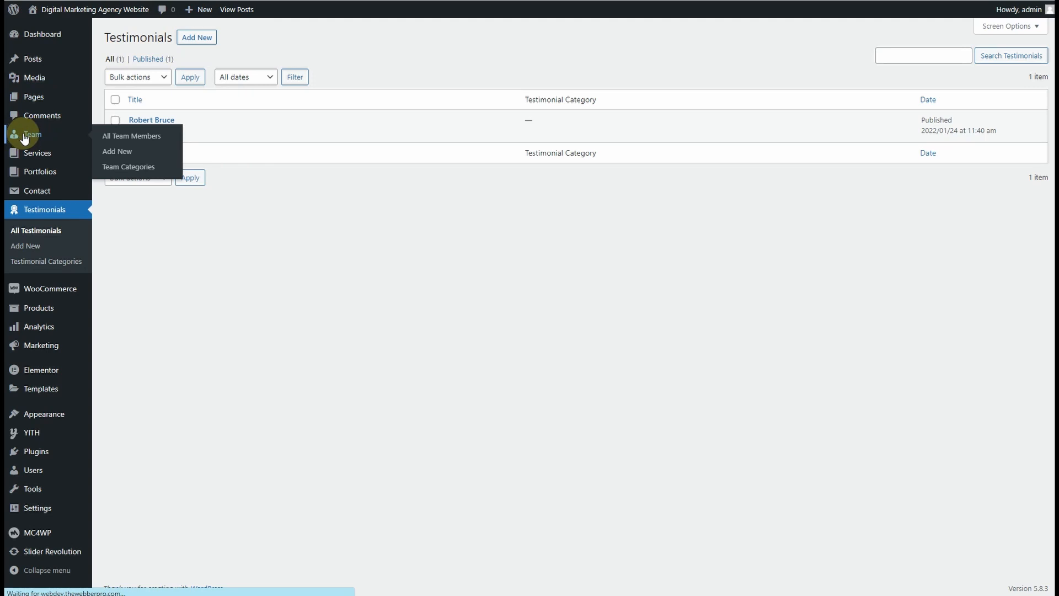
pyautogui.click(220, 39)
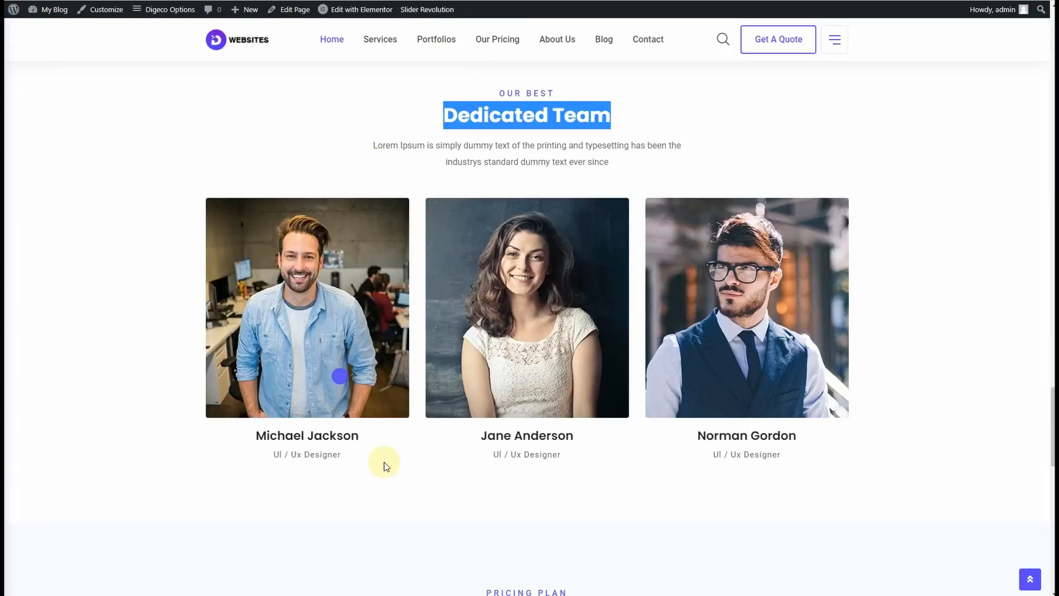
pyautogui.moveTo(372, 436); pyautogui.dragTo(248, 434)
pyautogui.rightClick(273, 439)
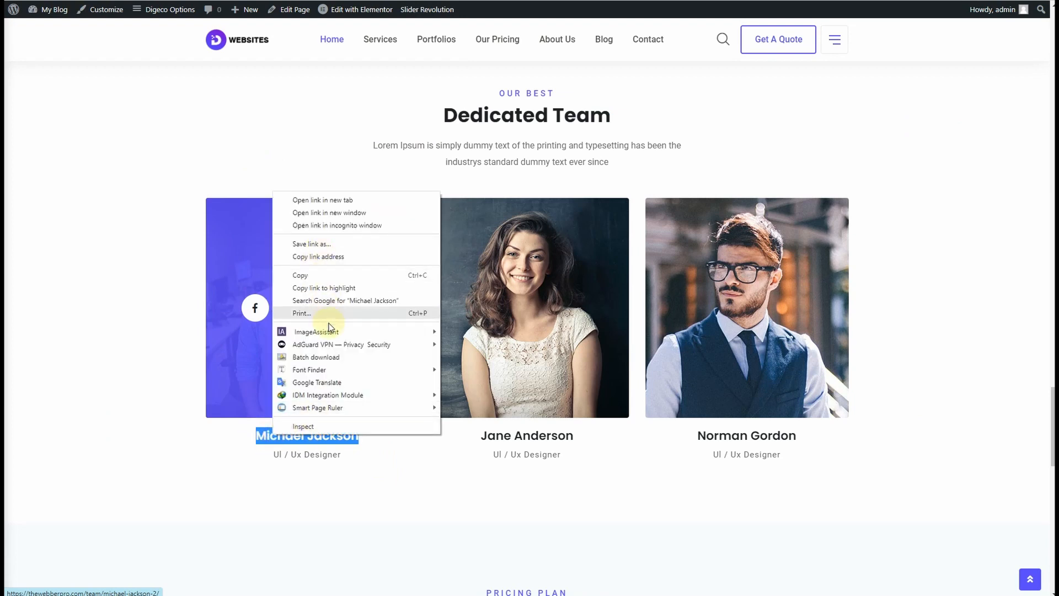
pyautogui.click(311, 276)
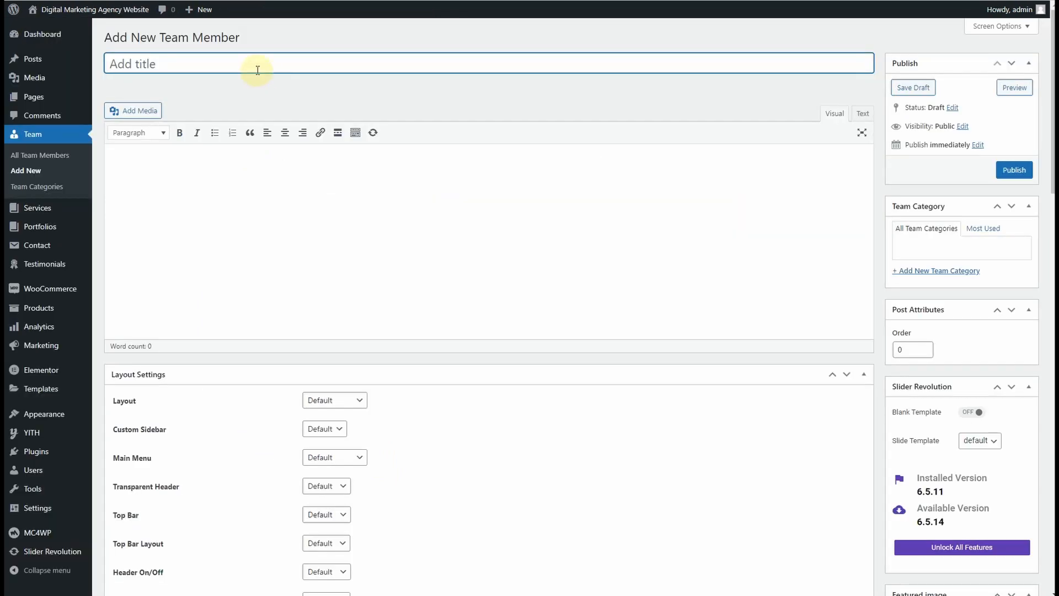
pyautogui.hotkey('ctrl', 'v')
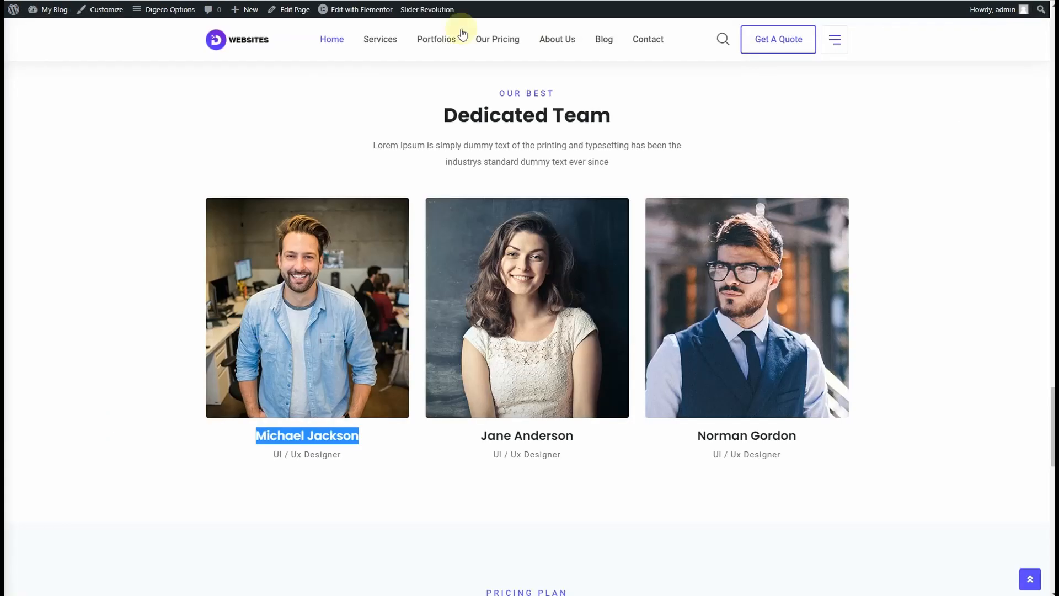
# - Copy the first member's job title from the reference site and set the new team member's designation to UI / Ux Designer
pyautogui.moveTo(338, 458); pyautogui.dragTo(272, 460)
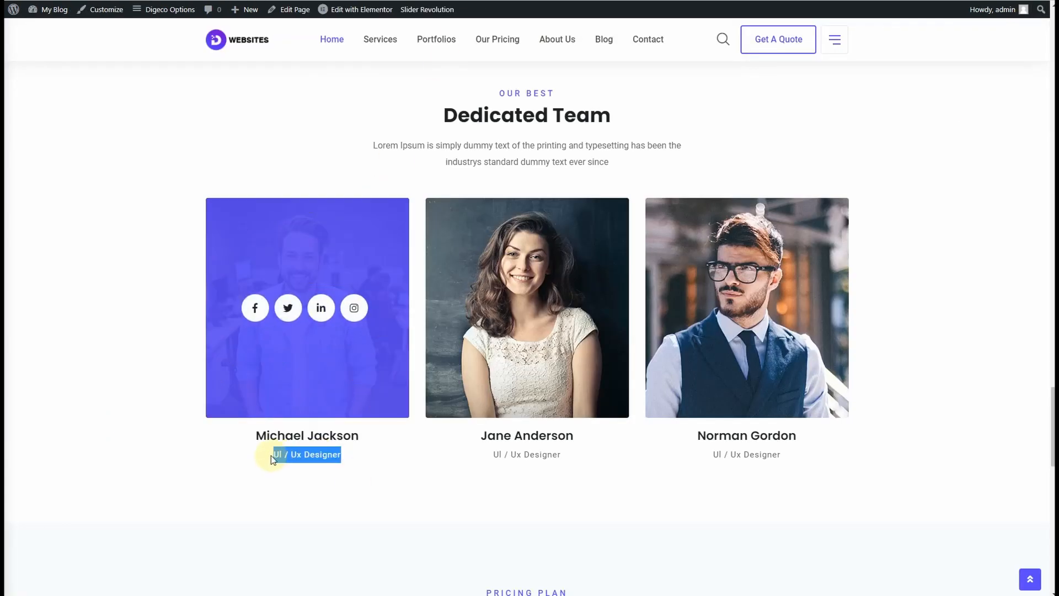
pyautogui.rightClick(295, 453)
pyautogui.click(333, 289)
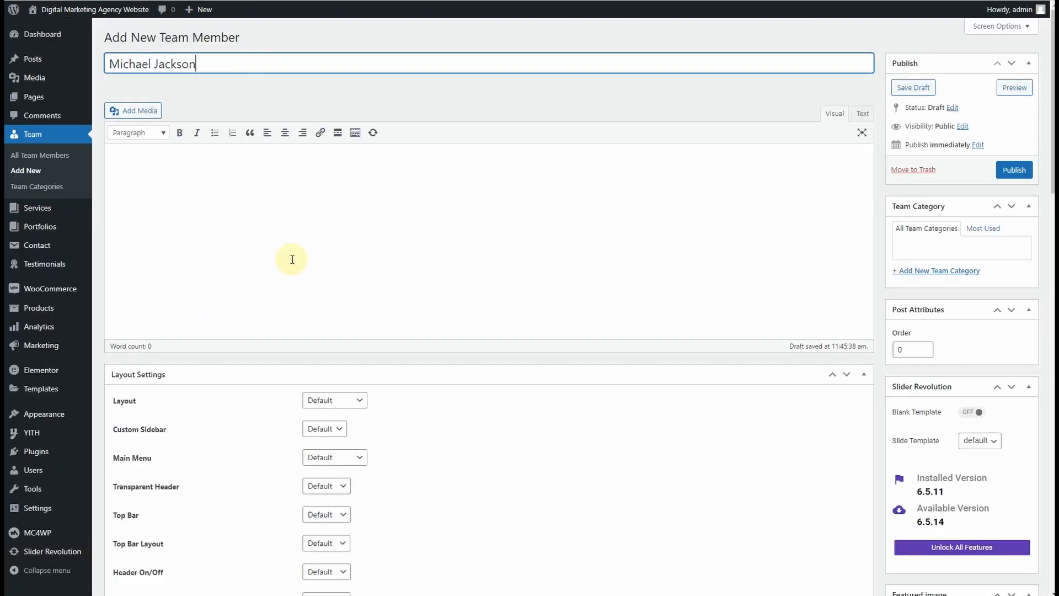
pyautogui.scroll(-15, 292, 260)
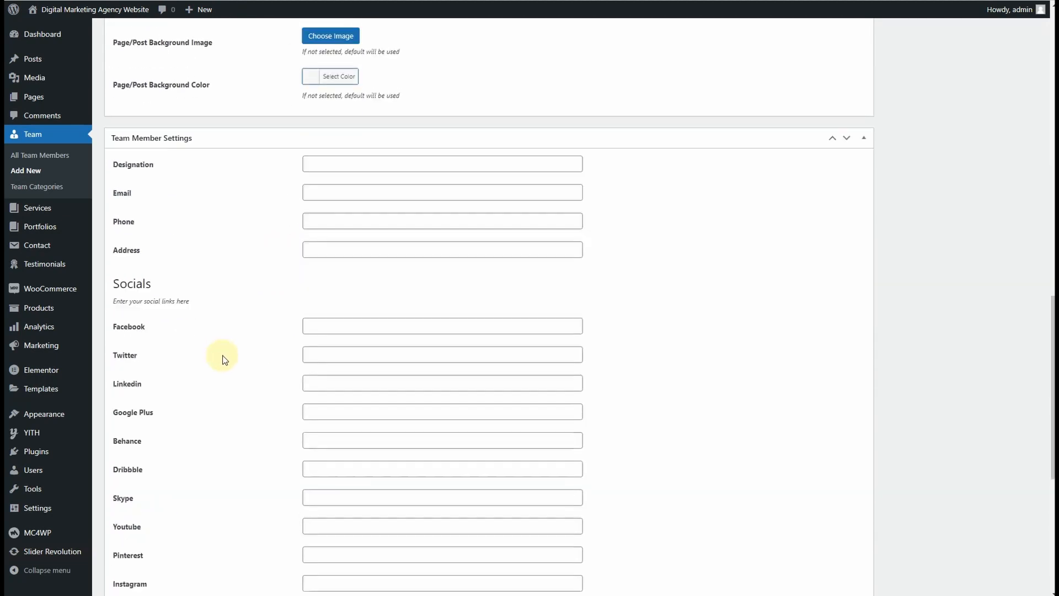
pyautogui.click(336, 162)
pyautogui.hotkey('ctrl', 'v')
# - Fill in the team member's e-mail, phone and address with the browser's saved contact details
pyautogui.click(200, 213)
pyautogui.click(341, 192)
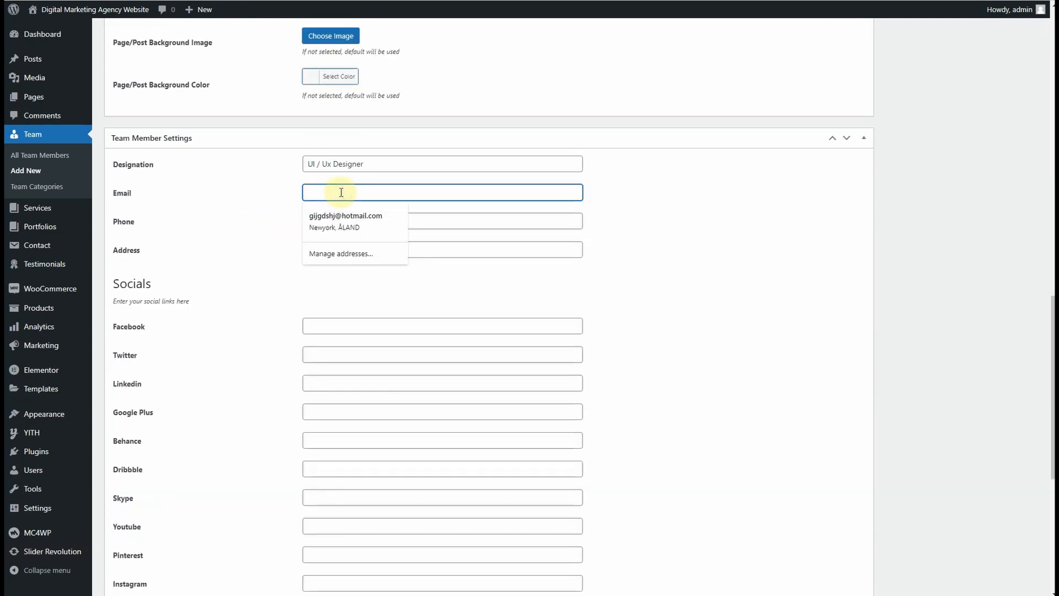
pyautogui.click(345, 216)
pyautogui.click(324, 294)
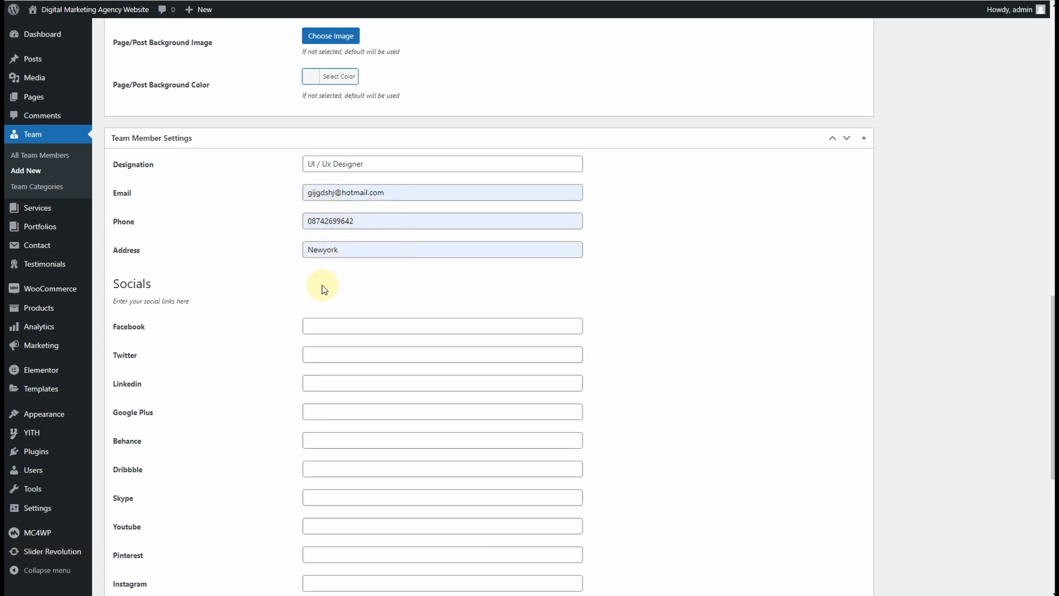
# - Enter # as the team member's Facebook, Twitter and Linkedin links, keeping Google Plus empty
pyautogui.scroll(-2, 270, 318)
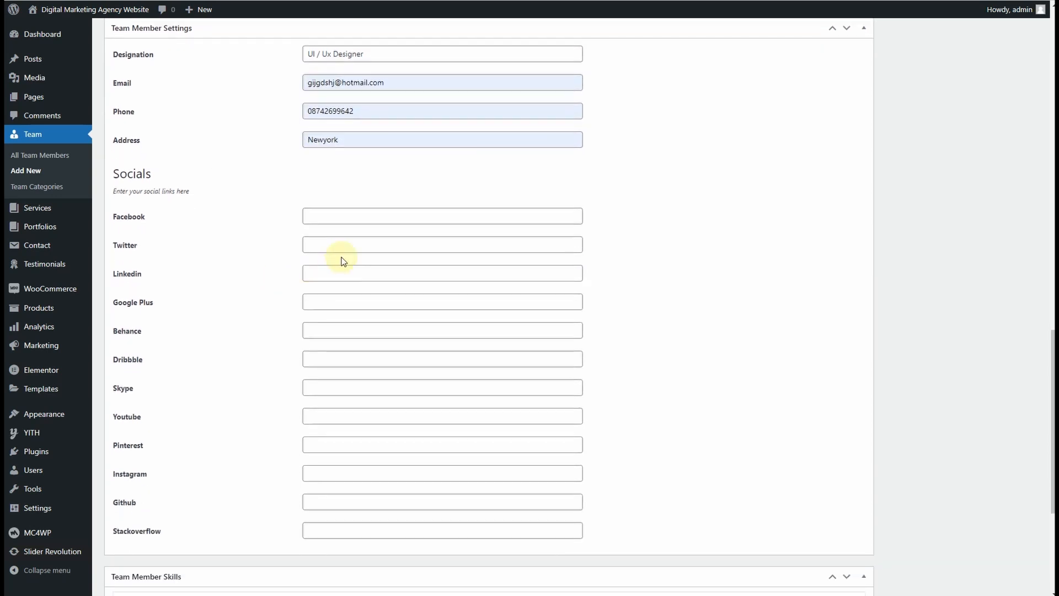
pyautogui.click(353, 214)
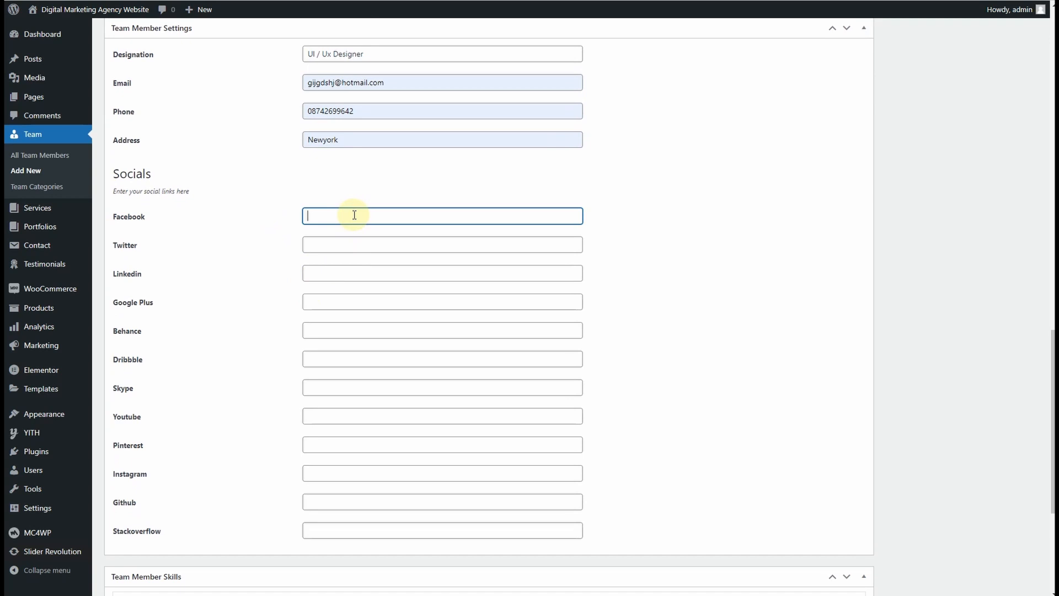
pyautogui.click(350, 247)
pyautogui.write('#')
pyautogui.click(342, 272)
pyautogui.write('#')
pyautogui.click(342, 298)
pyautogui.write('#')
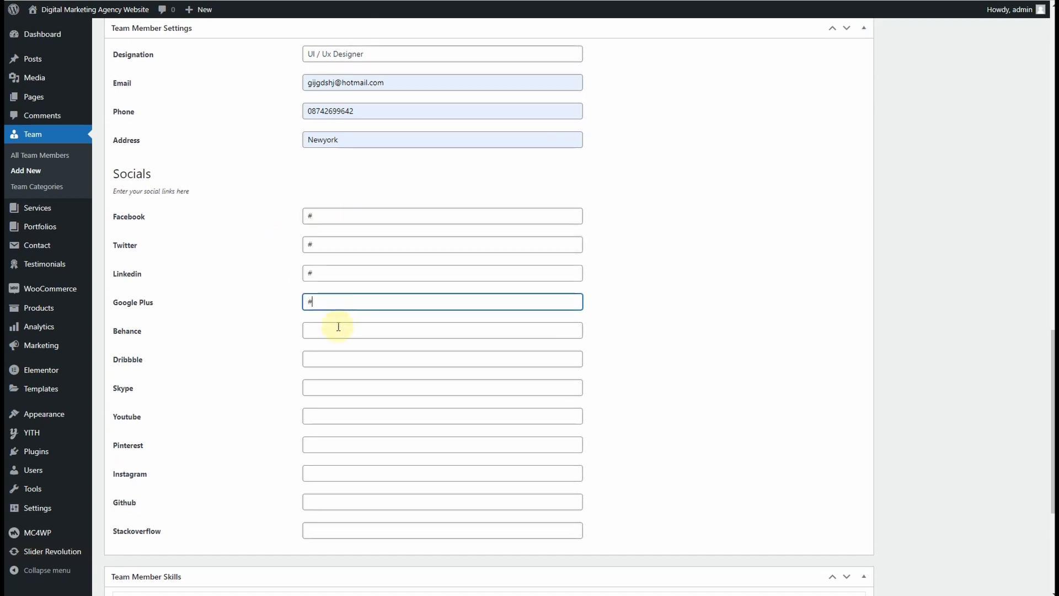
pyautogui.press('BackSpace')
# - Inspect the first member's photo in the reference site's Dedicated Team section and open the profile page linked in its code
pyautogui.scroll(-5, 292, 420)
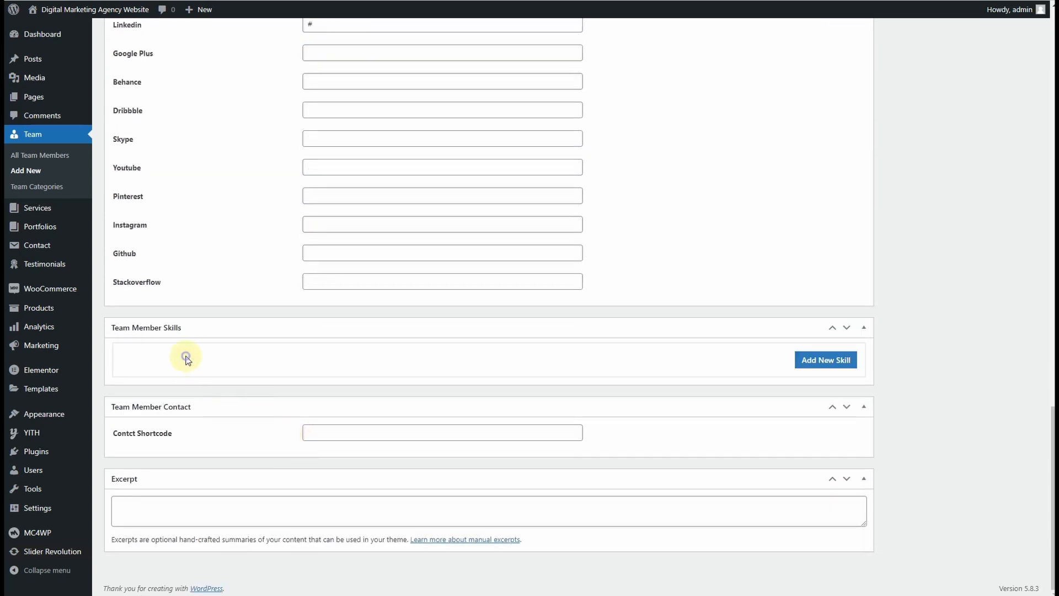
pyautogui.scroll(15, 795, 439)
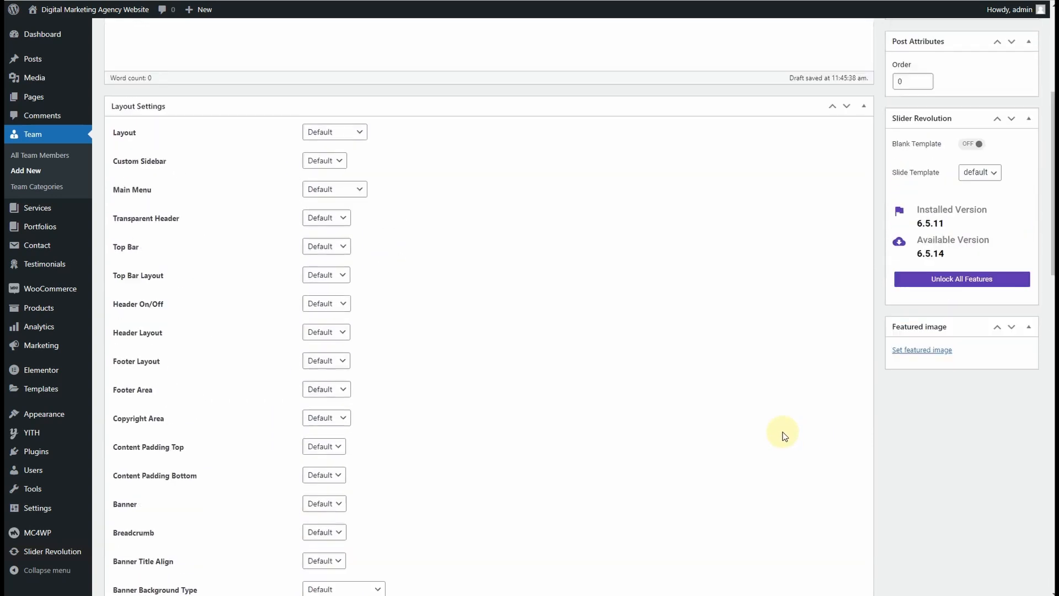
pyautogui.scroll(2, 785, 435)
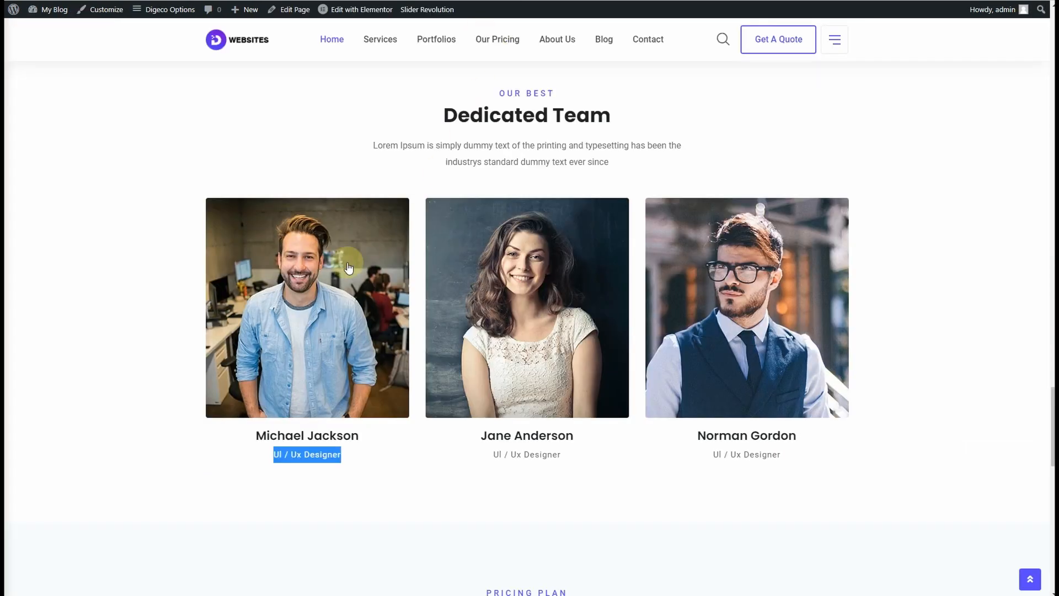
pyautogui.moveTo(293, 246)
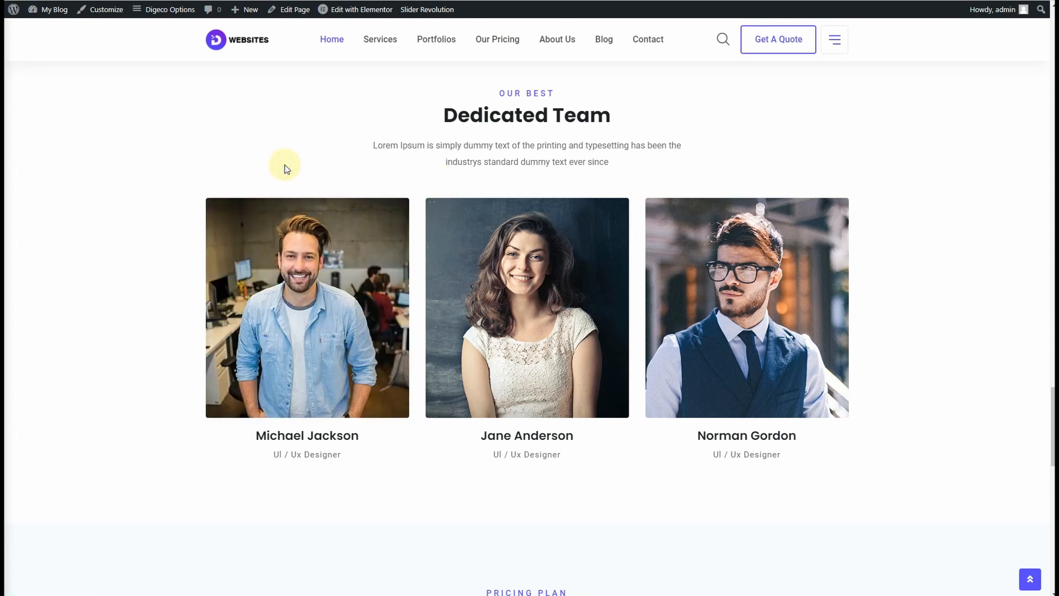
pyautogui.rightClick(342, 233)
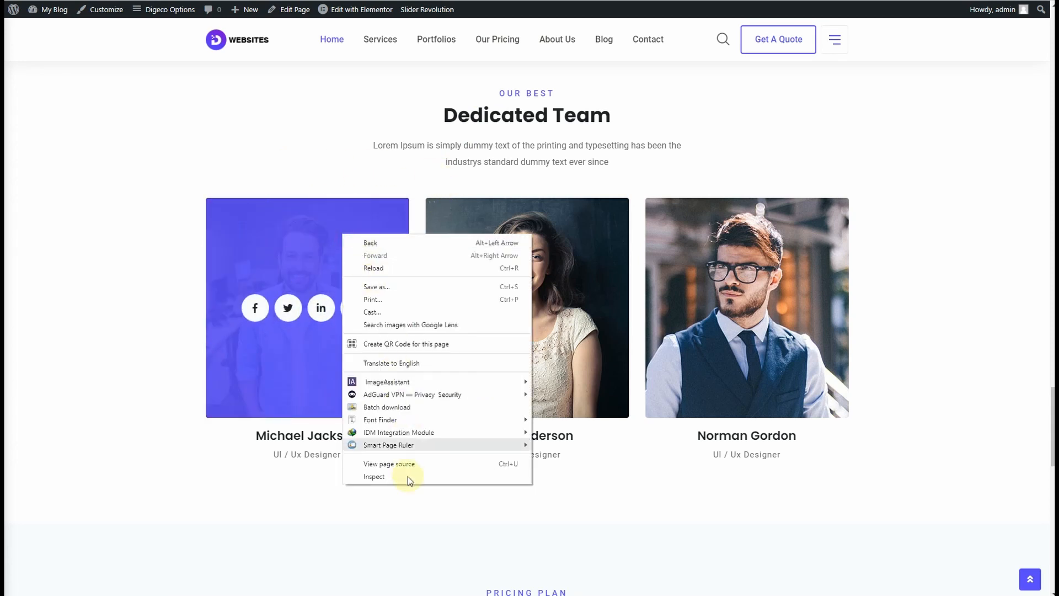
pyautogui.click(408, 476)
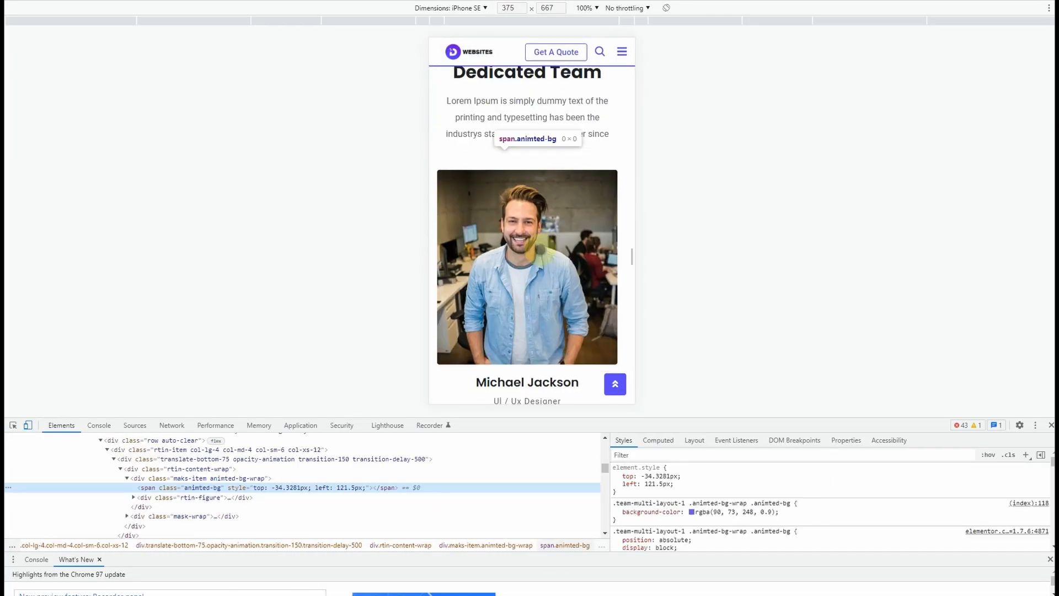
pyautogui.scroll(-3, 540, 249)
pyautogui.rightClick(519, 137)
pyautogui.click(570, 378)
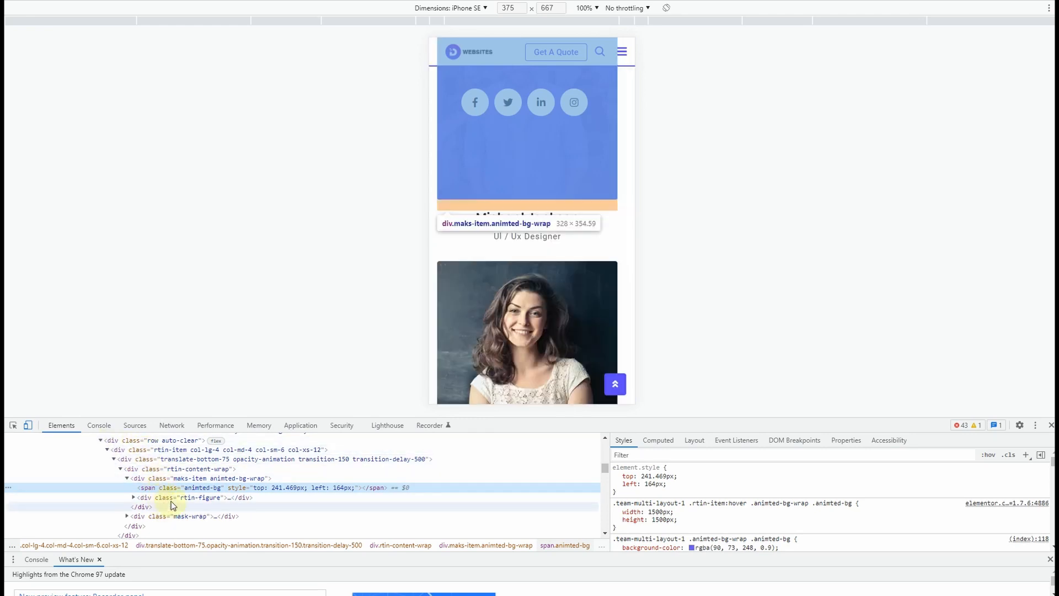
pyautogui.click(133, 497)
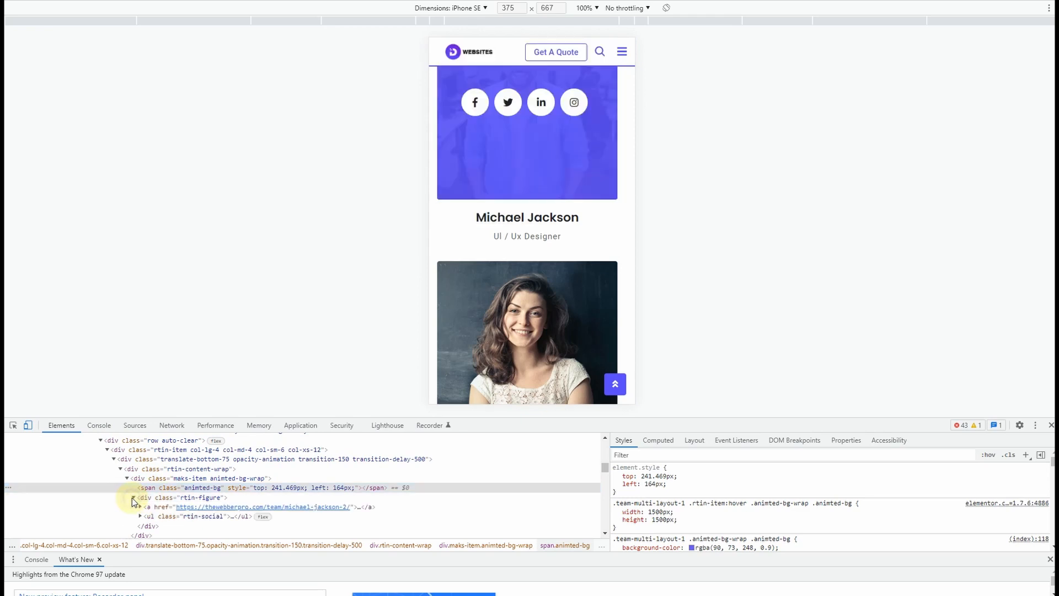
pyautogui.click(231, 512)
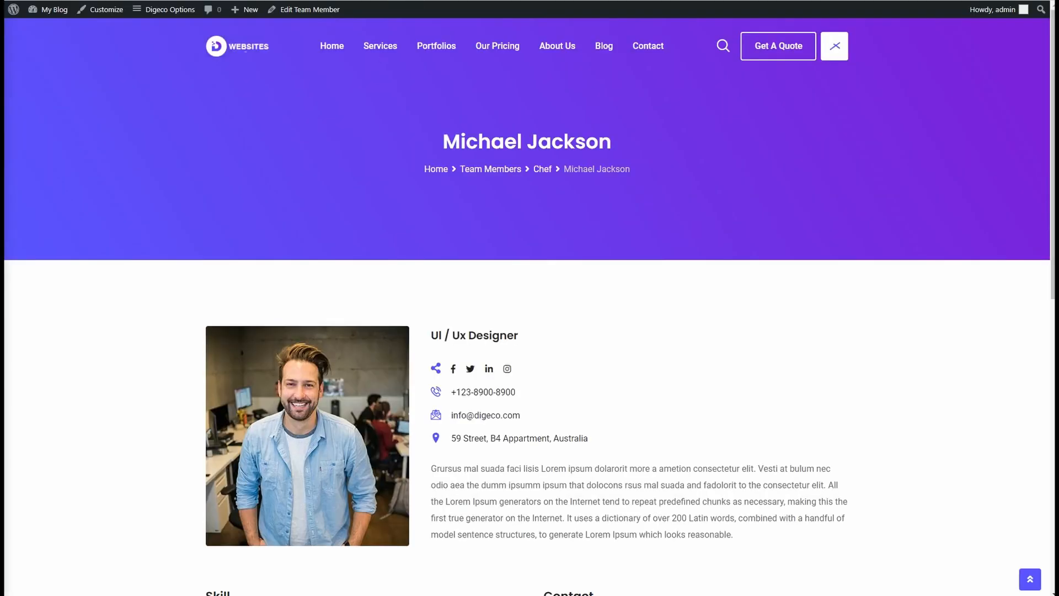
# - Save the first member's profile photo as team1.jpg in the Home folder and close the reference page's developer tools
pyautogui.rightClick(299, 383)
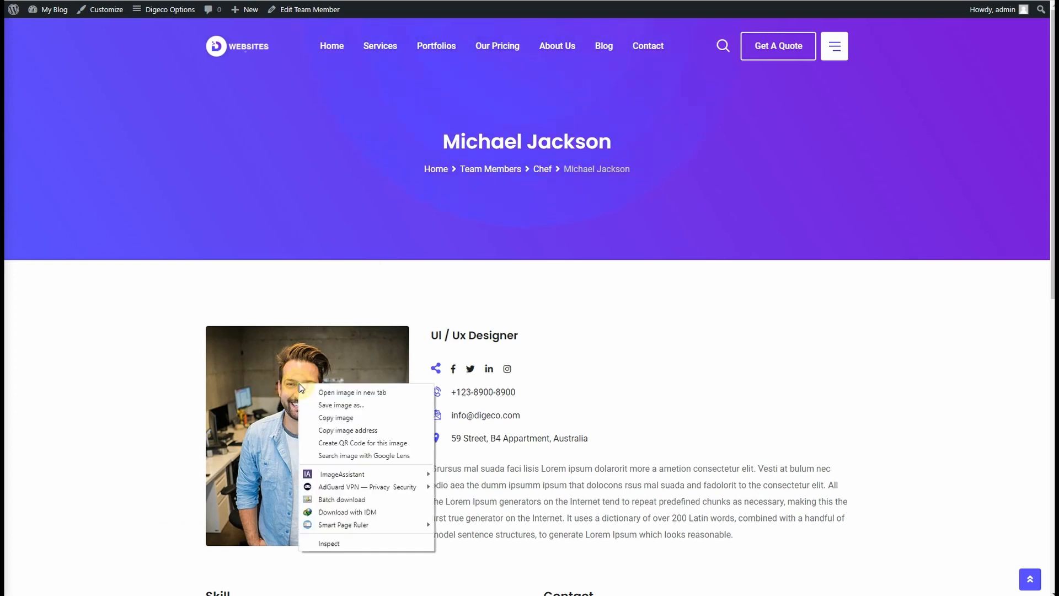
pyautogui.click(313, 402)
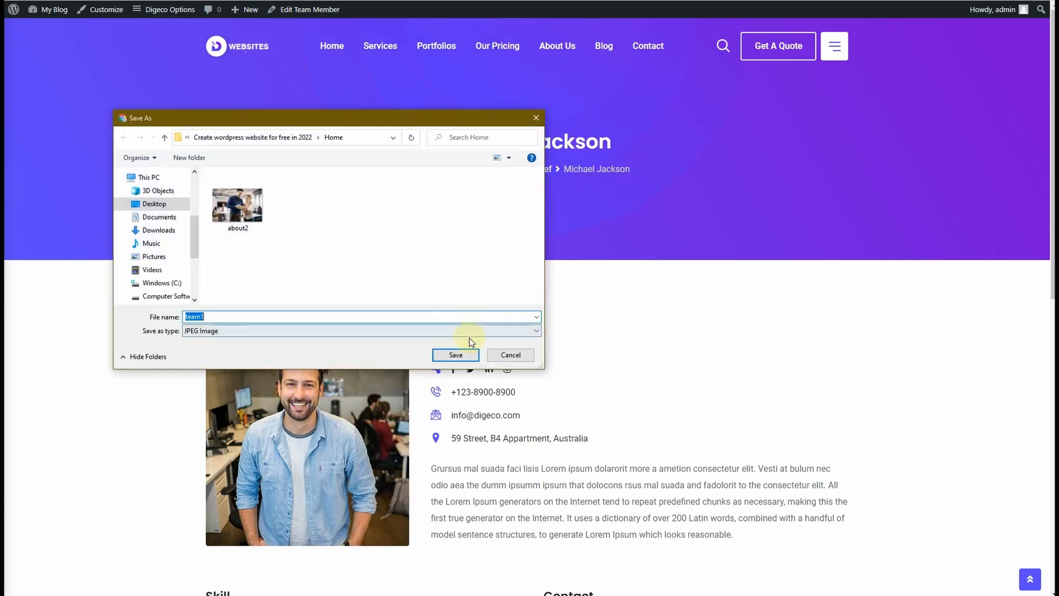
pyautogui.click(454, 354)
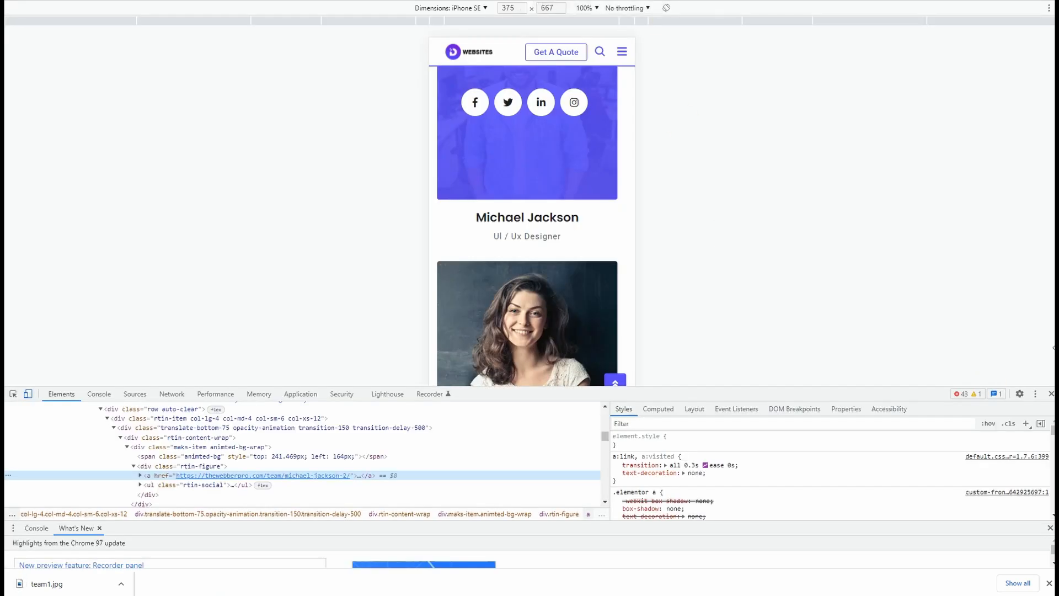
pyautogui.click(1052, 395)
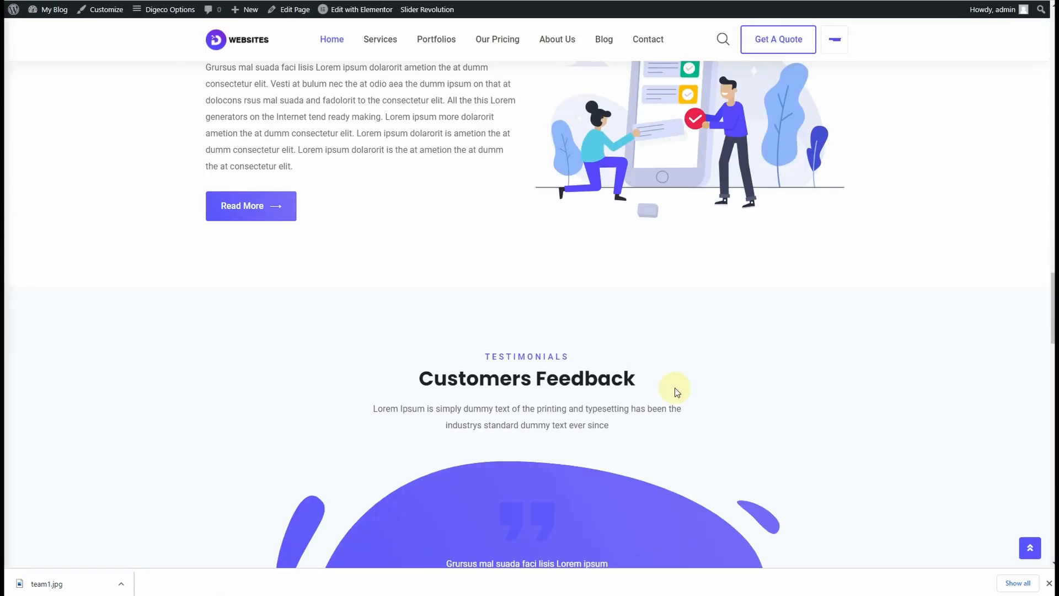
# - Save the second member's photo from the reference profile page as team5.jpg
pyautogui.scroll(-8, 399, 359)
pyautogui.scroll(-7, 399, 360)
pyautogui.moveTo(534, 237)
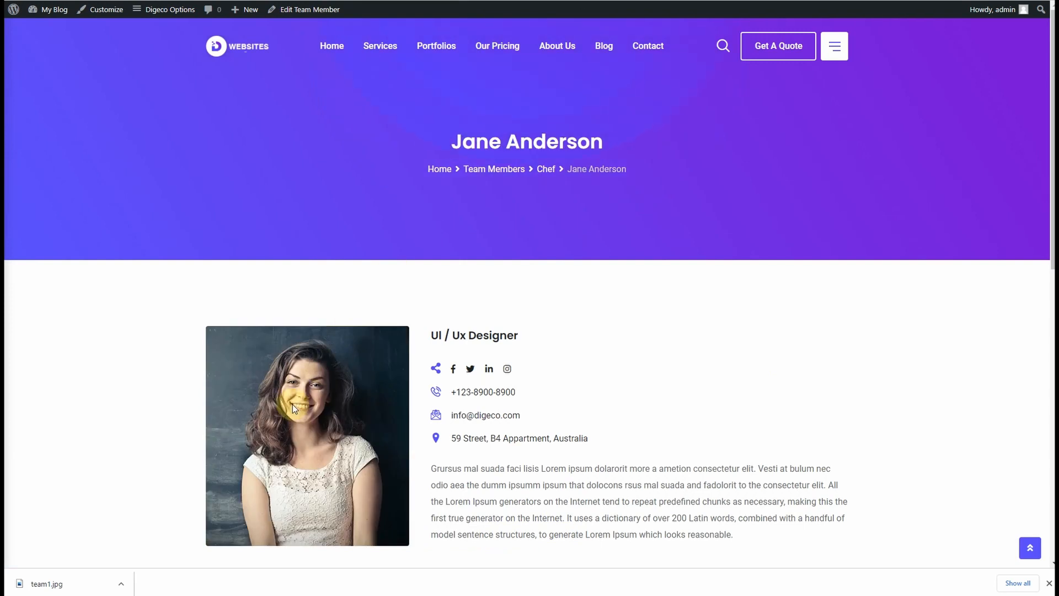
pyautogui.rightClick(320, 373)
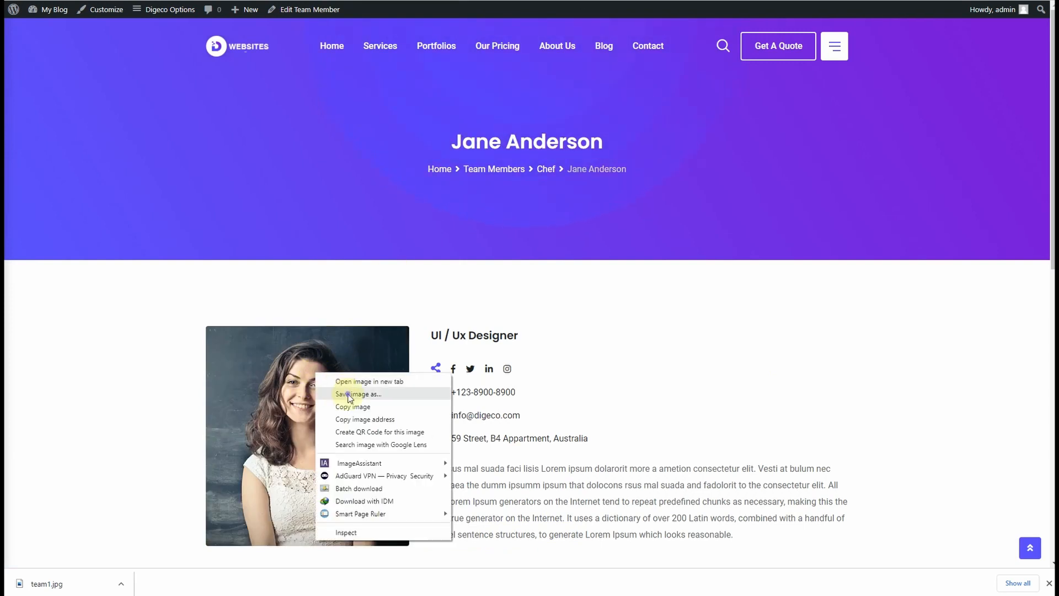
pyautogui.click(359, 393)
pyautogui.click(450, 353)
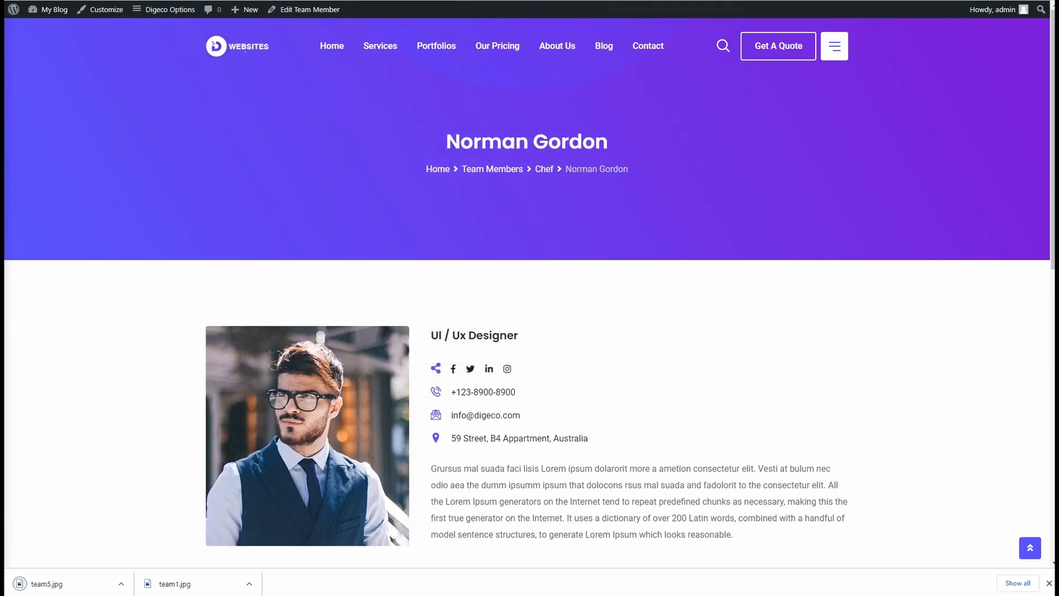
# - Save the third member's photo from the reference profile page as team3.jpg
pyautogui.rightClick(306, 363)
pyautogui.click(377, 404)
pyautogui.click(459, 354)
# - Copy the biography paragraph from the third member's reference profile and paste it into the first team member's content
pyautogui.scroll(-6, 364, 314)
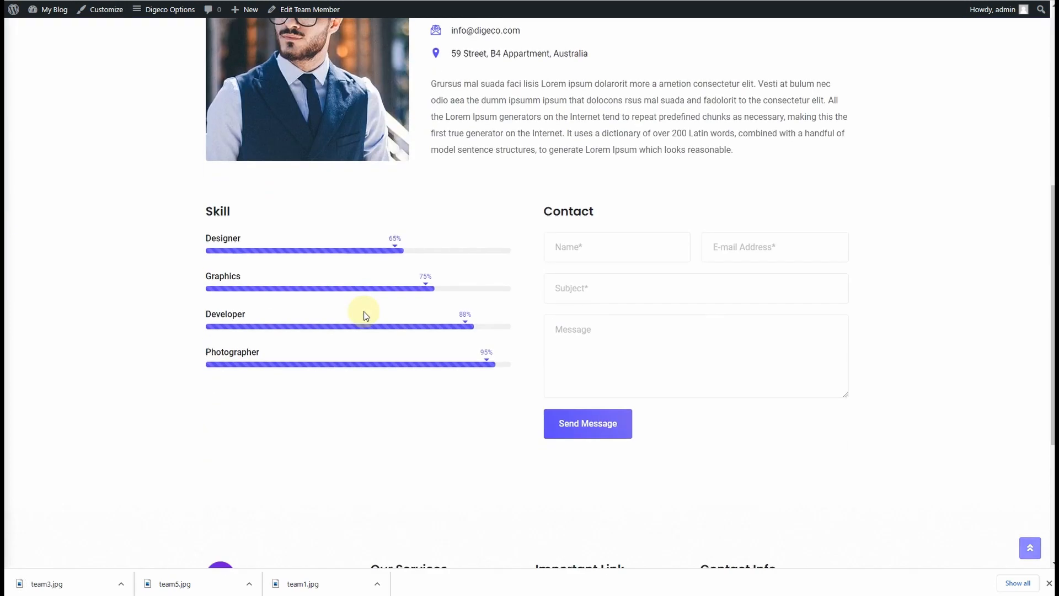
pyautogui.scroll(4, 367, 312)
pyautogui.moveTo(747, 375); pyautogui.dragTo(432, 308)
pyautogui.hotkey('ctrl', 'c')
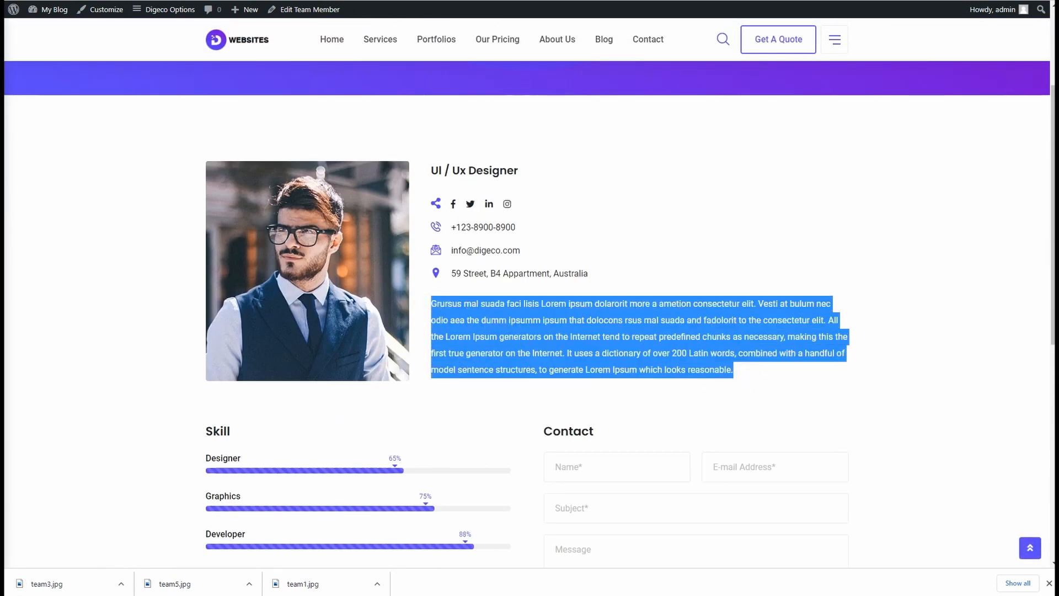
pyautogui.hotkey('alt', 'Left')
pyautogui.click(185, 1)
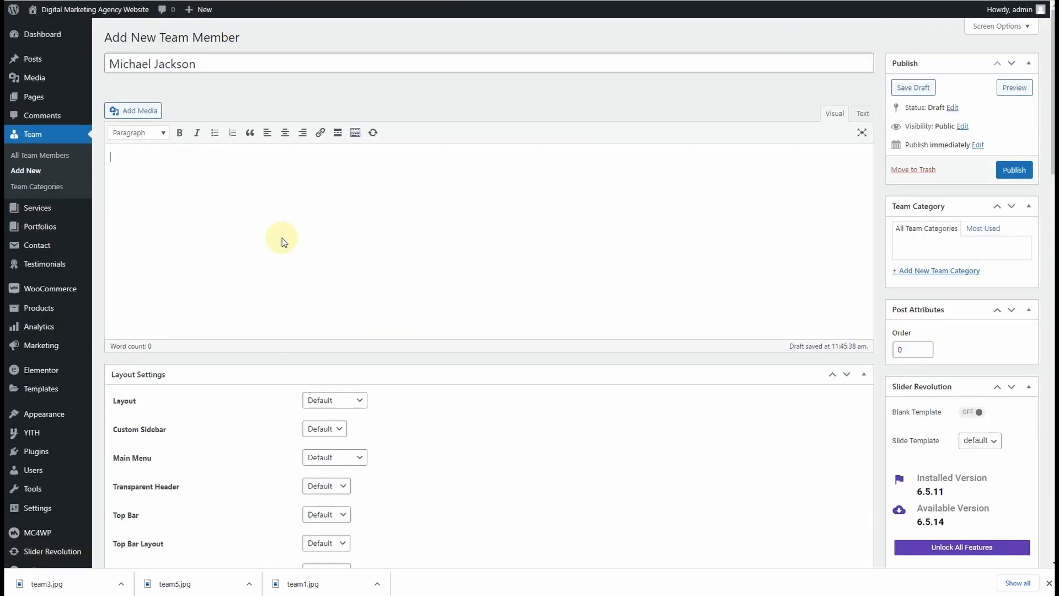
pyautogui.hotkey('ctrl', 'v')
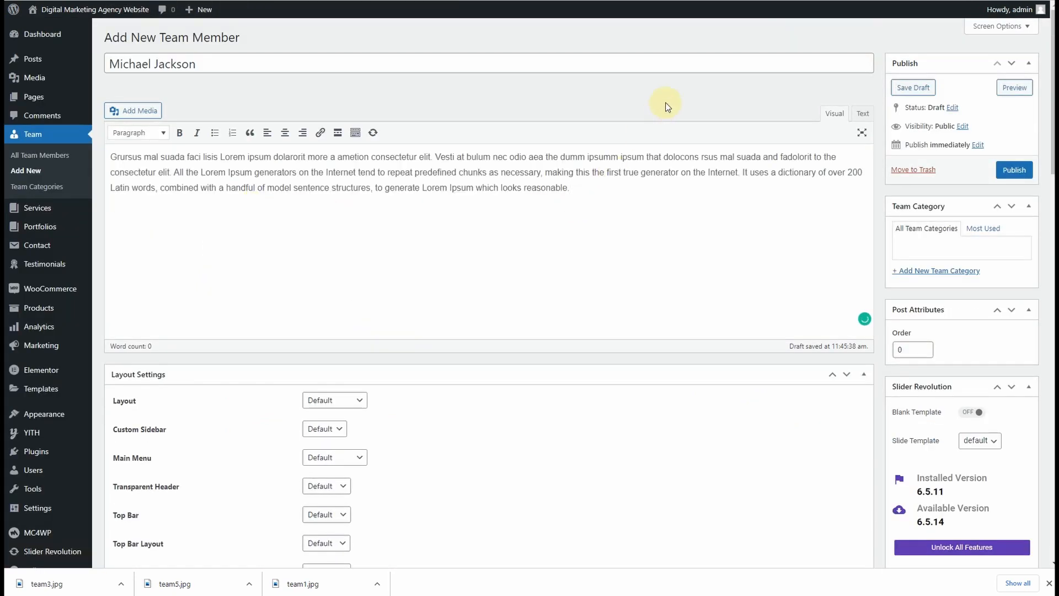
# - Upload team1.jpg, team5.jpg and team3.jpg to the media library and set team1.jpg as the team member's featured image
pyautogui.scroll(-6, 767, 338)
pyautogui.click(909, 289)
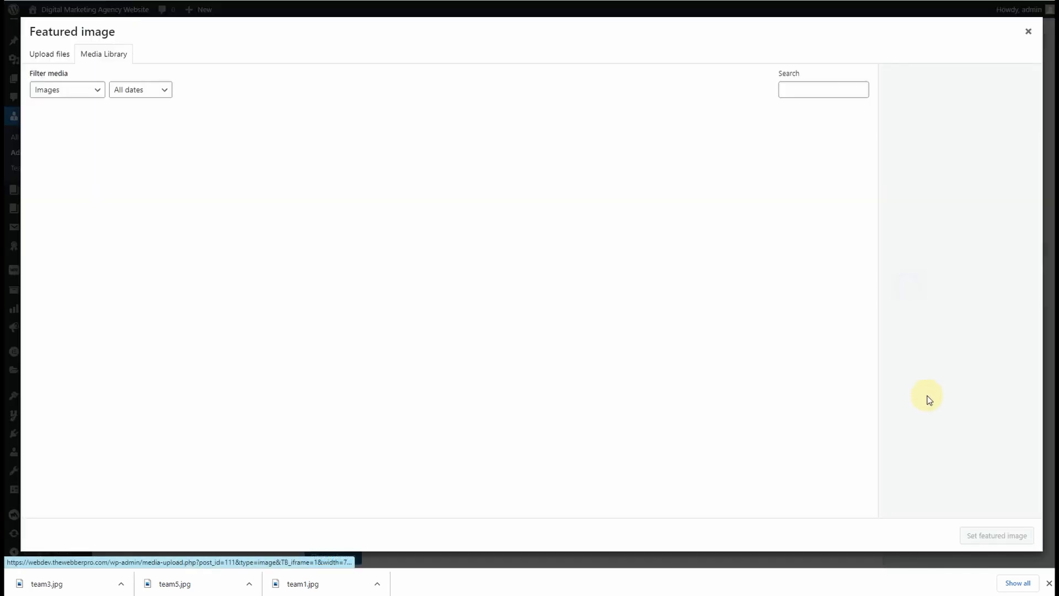
pyautogui.moveTo(328, 583); pyautogui.dragTo(217, 488)
pyautogui.moveTo(199, 577); pyautogui.dragTo(142, 499)
pyautogui.moveTo(75, 581); pyautogui.dragTo(254, 372)
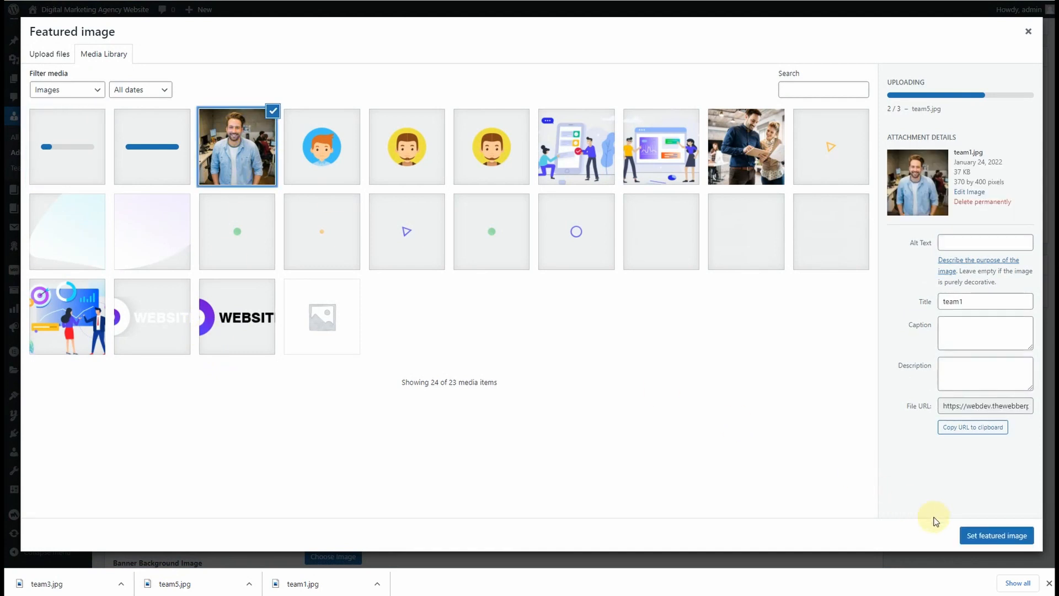
pyautogui.click(998, 536)
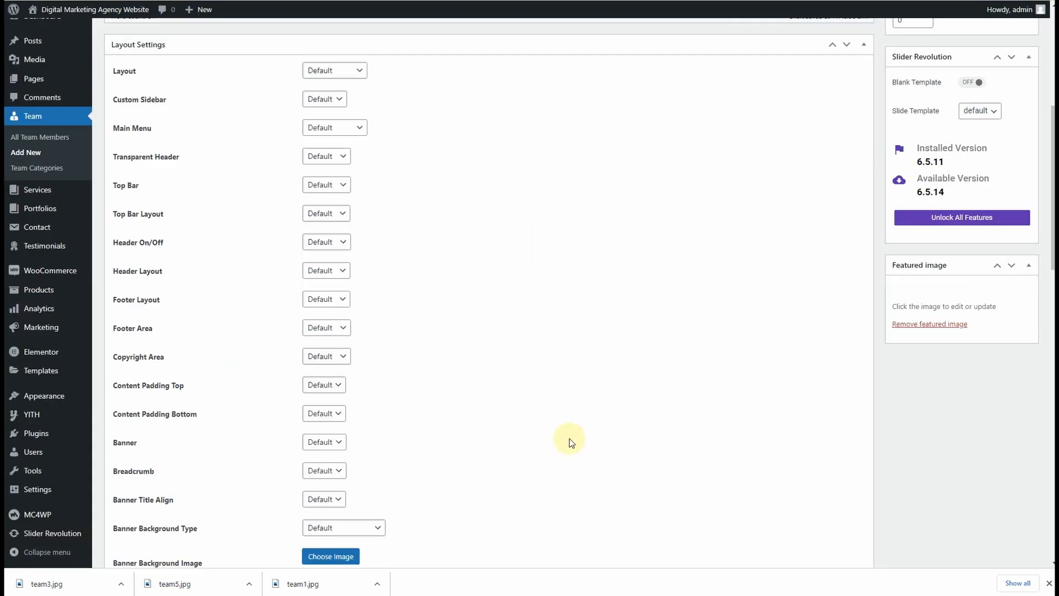
# - Check the first team member's settings and publish the entry
pyautogui.scroll(-9, 603, 406)
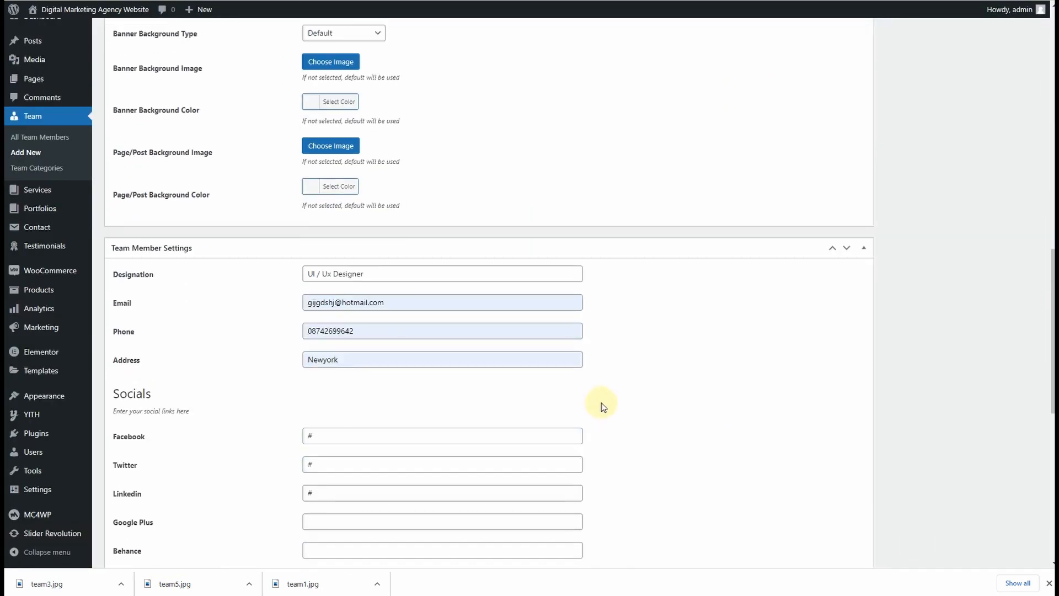
pyautogui.scroll(15, 604, 402)
pyautogui.click(1021, 172)
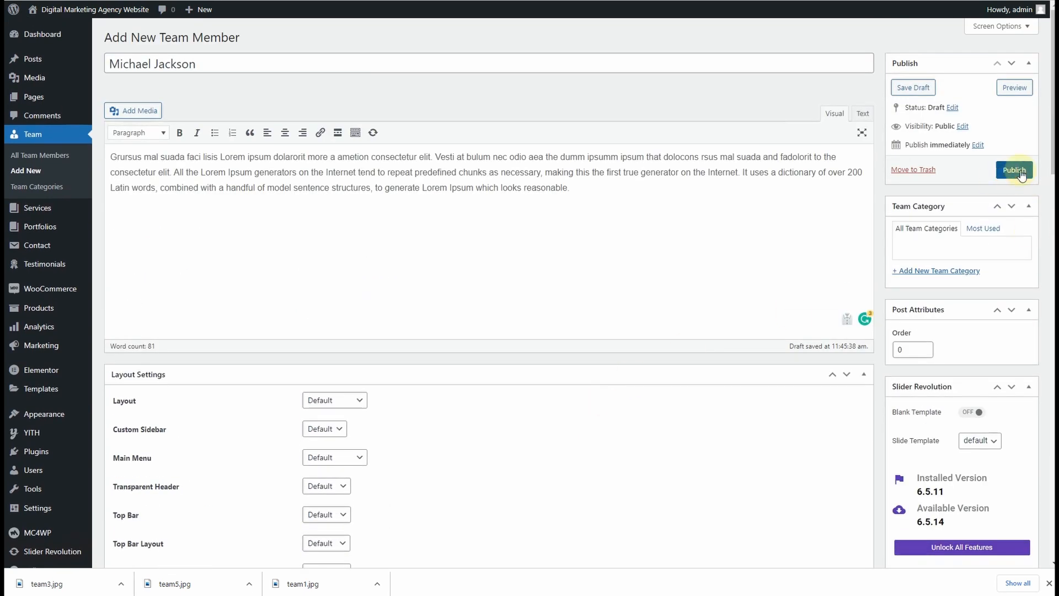
pyautogui.click(1021, 171)
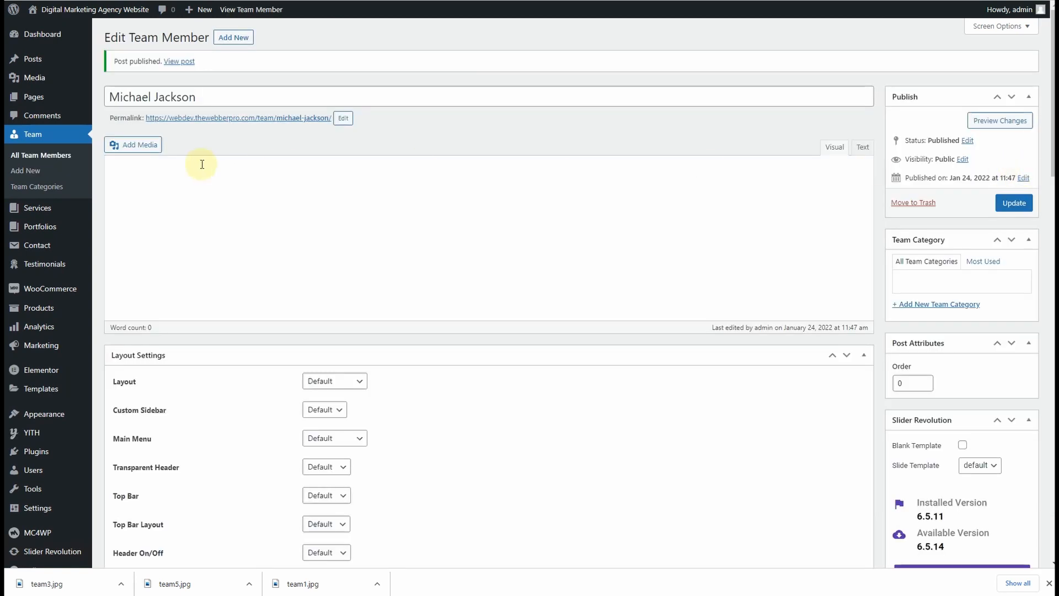
# - Start another new team member and enter the second member's name from the reference profile as its title
pyautogui.click(31, 171)
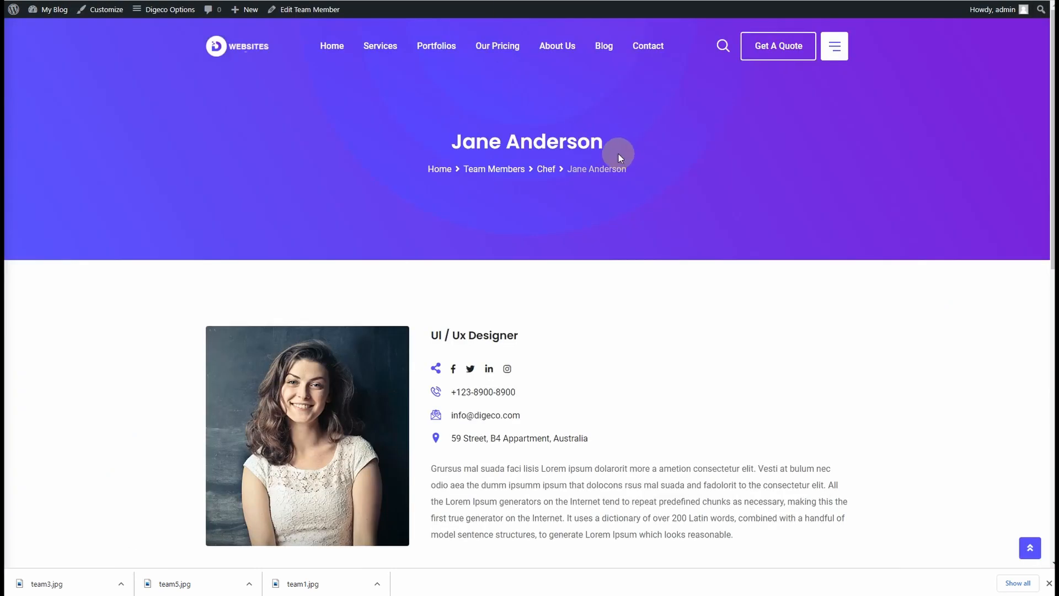
pyautogui.moveTo(619, 154); pyautogui.dragTo(433, 144)
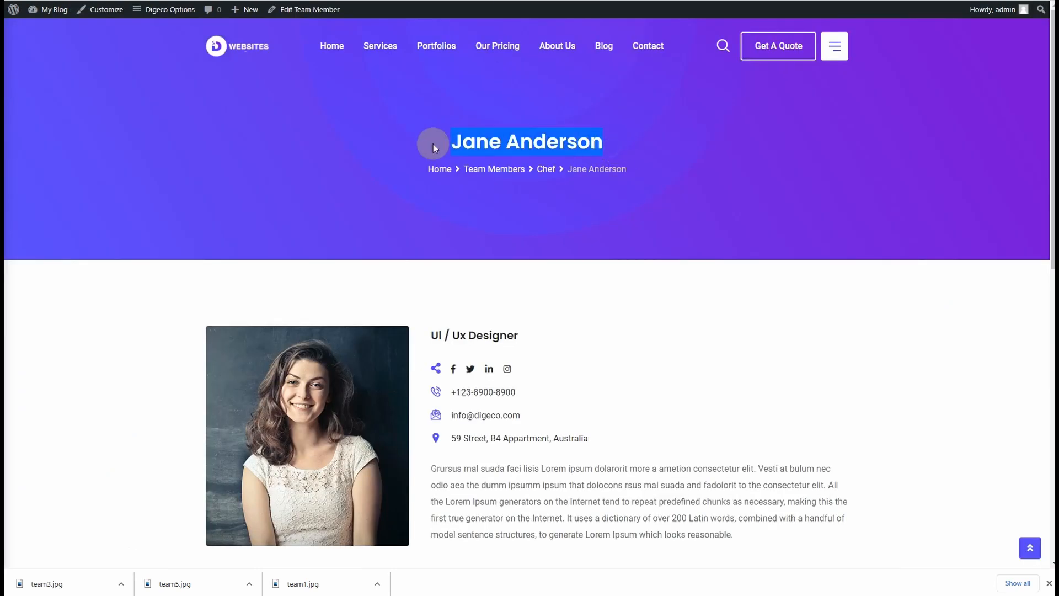
pyautogui.rightClick(496, 144)
pyautogui.click(523, 161)
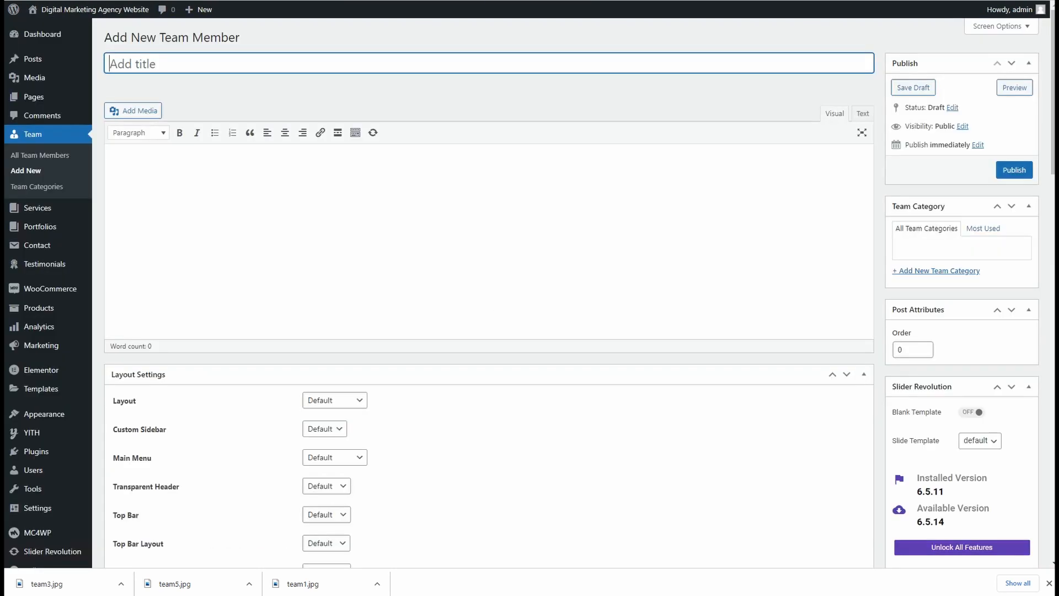
pyautogui.hotkey('ctrl', 'v')
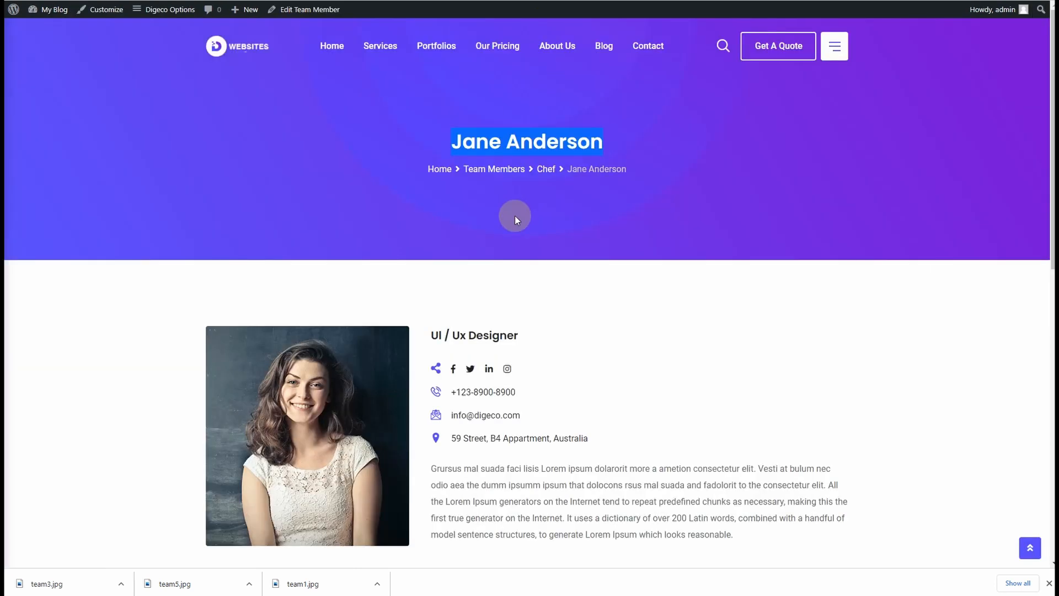
# - Copy the second member's job title from the reference profile and set the designation to UI / Ux Designer
pyautogui.scroll(-3, 540, 277)
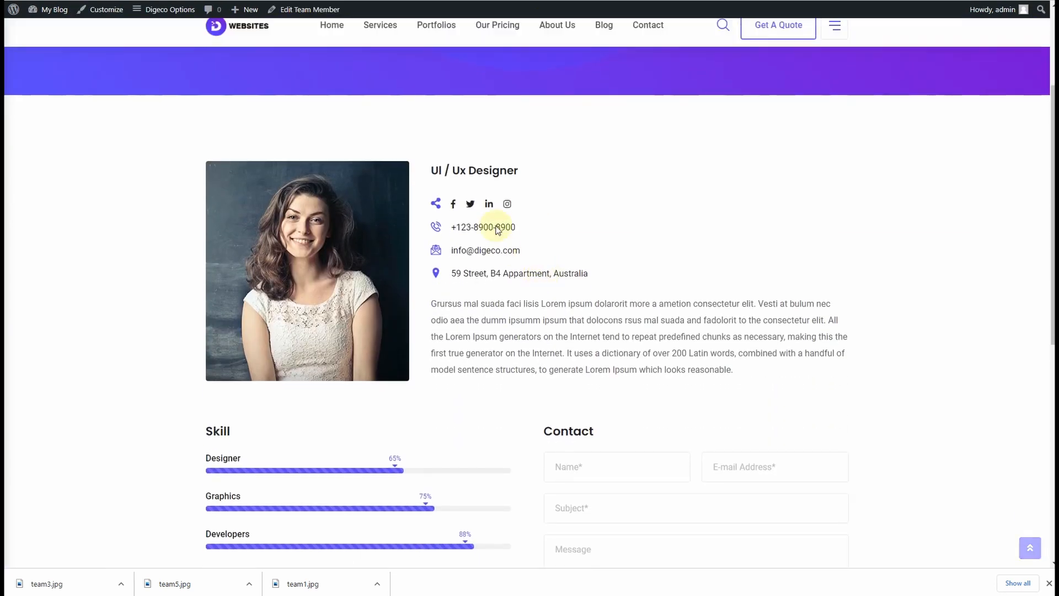
pyautogui.moveTo(524, 166); pyautogui.dragTo(428, 171)
pyautogui.rightClick(436, 171)
pyautogui.click(469, 180)
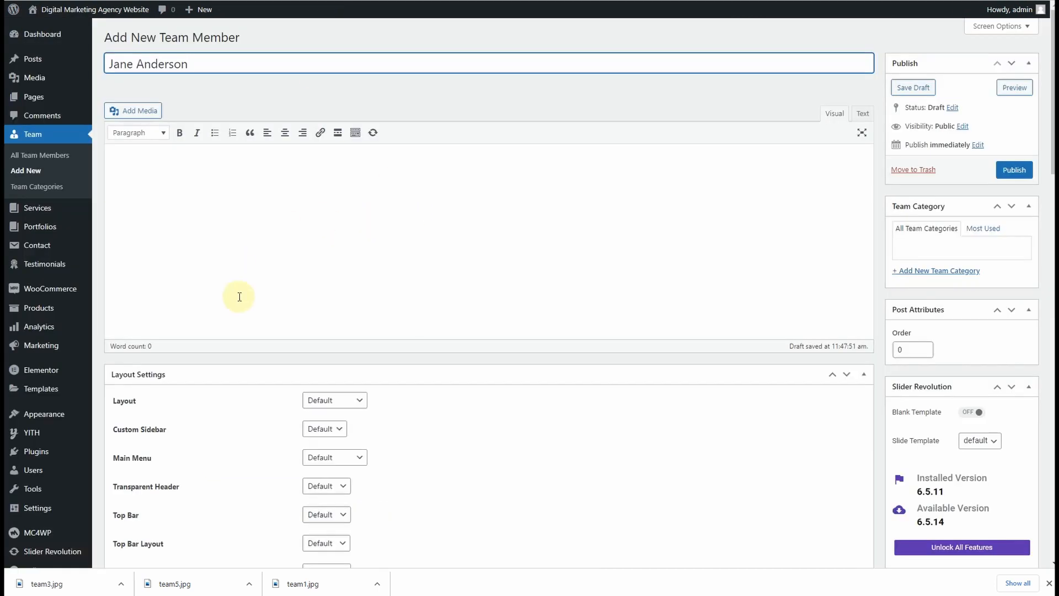
pyautogui.scroll(-15, 240, 297)
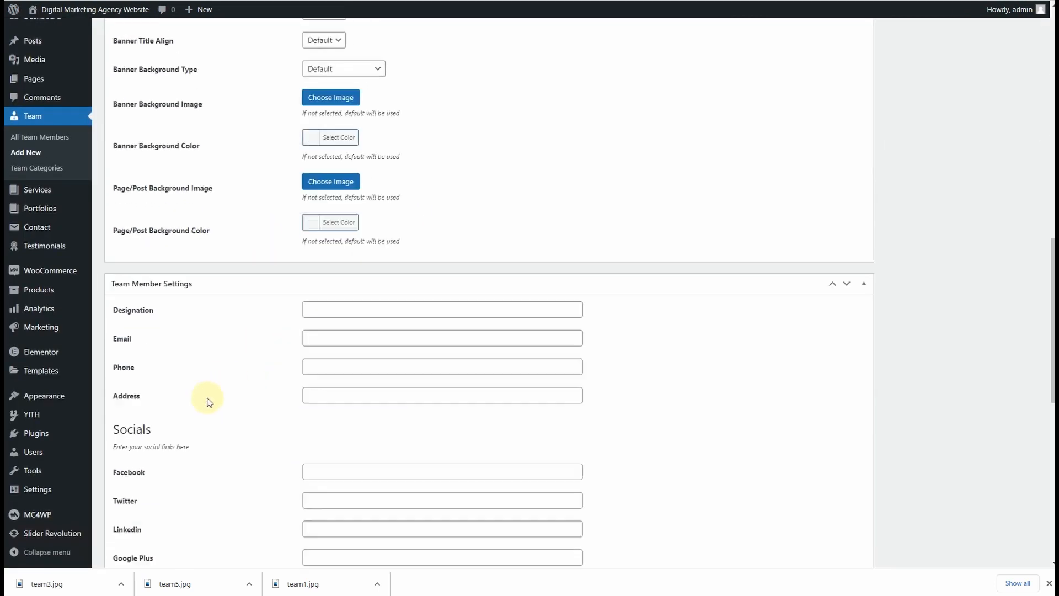
pyautogui.click(341, 166)
pyautogui.hotkey('ctrl', 'v')
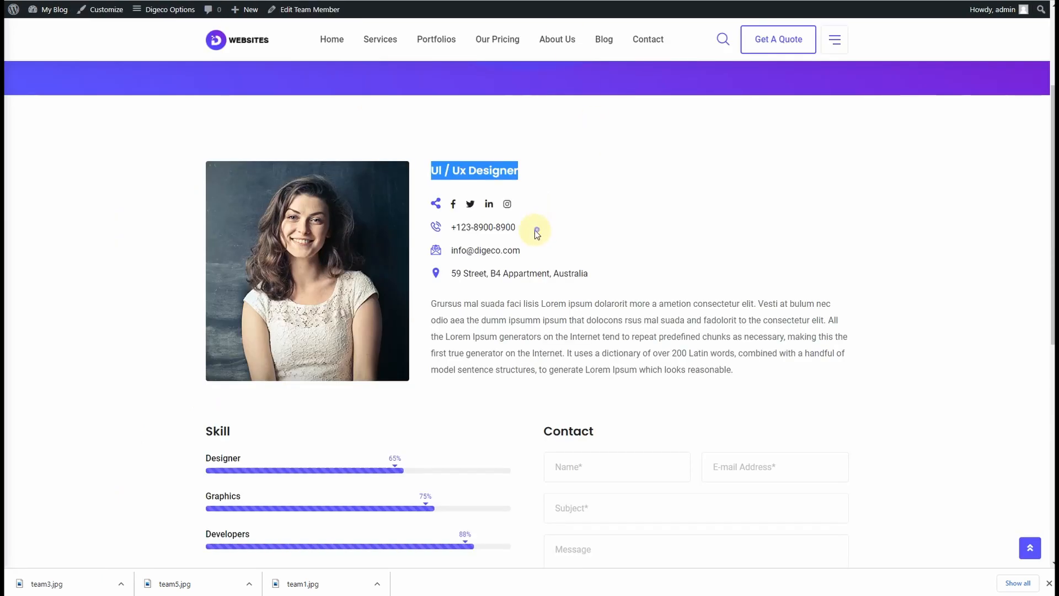
# - Copy the second member's phone number from the reference profile into the team member's Phone field
pyautogui.moveTo(537, 234); pyautogui.dragTo(456, 231)
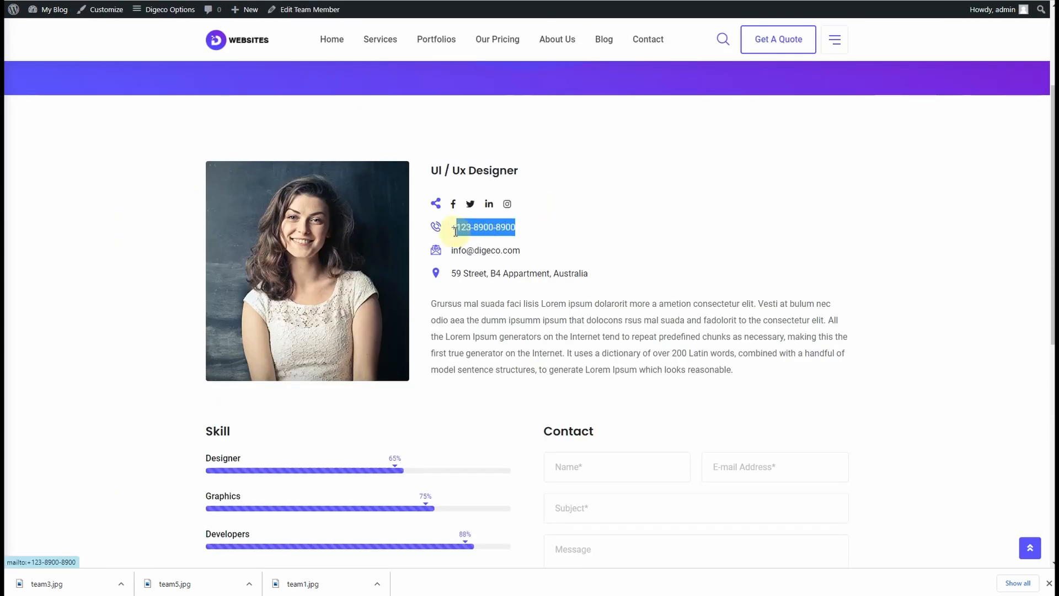
pyautogui.rightClick(468, 230)
pyautogui.click(504, 310)
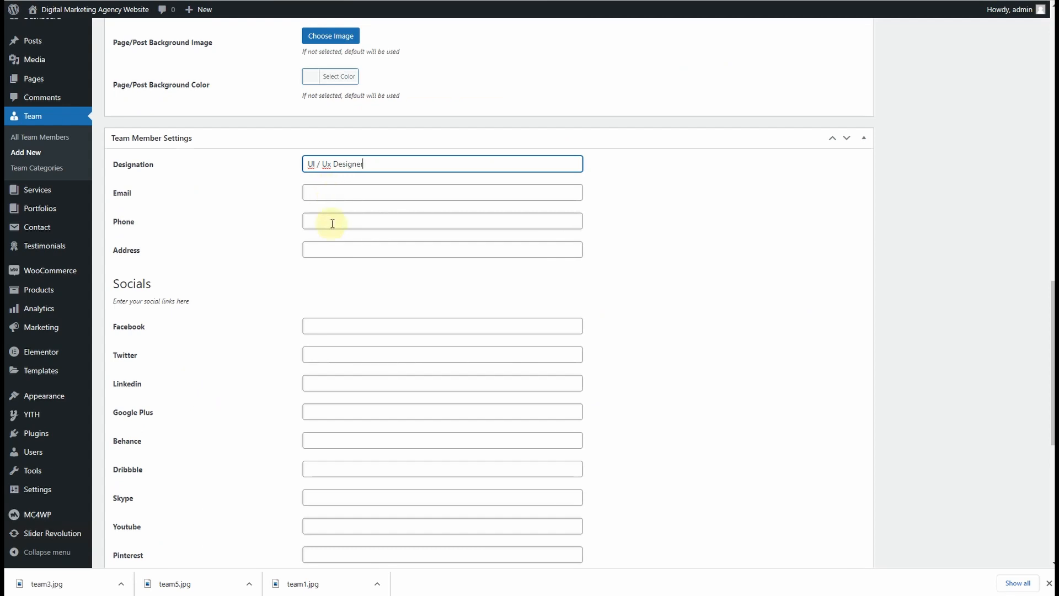
pyautogui.click(337, 222)
pyautogui.hotkey('ctrl', 'v')
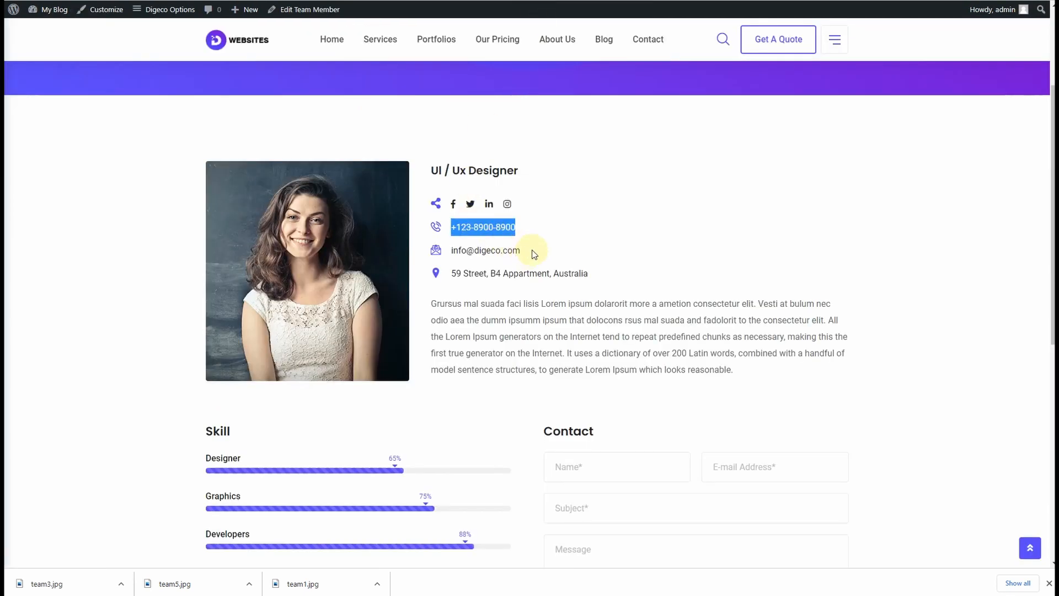
# - Copy the second member's e-mail address from the reference profile into the team member's Email field
pyautogui.moveTo(534, 254); pyautogui.dragTo(448, 251)
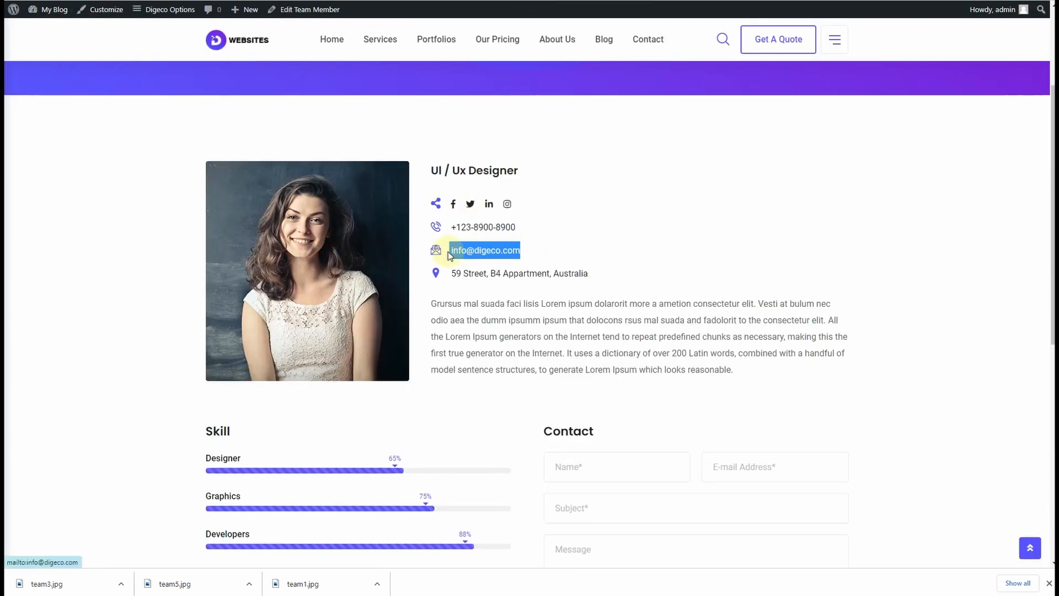
pyautogui.rightClick(464, 251)
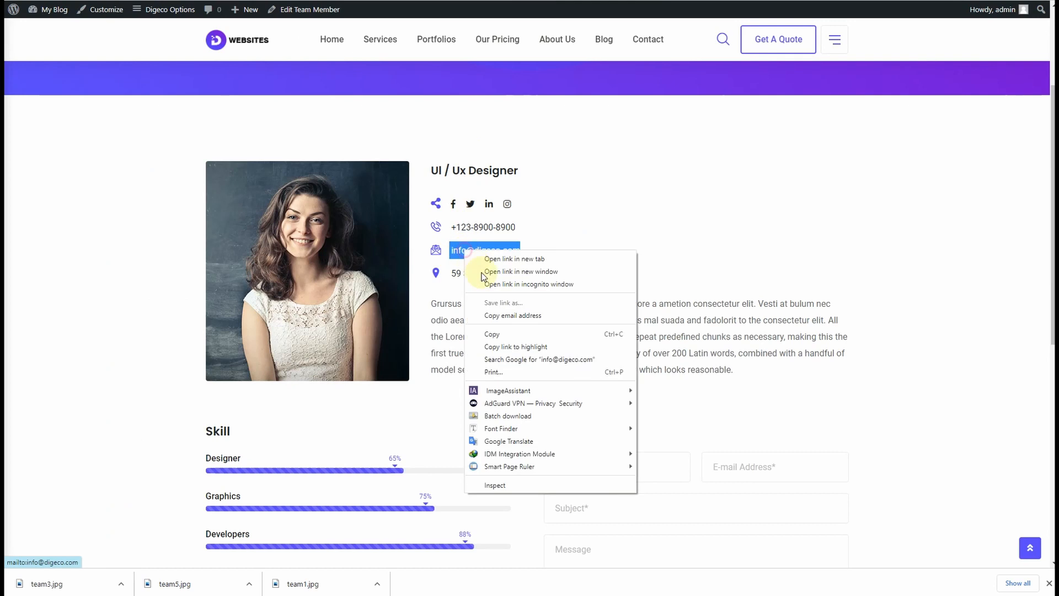
pyautogui.click(506, 334)
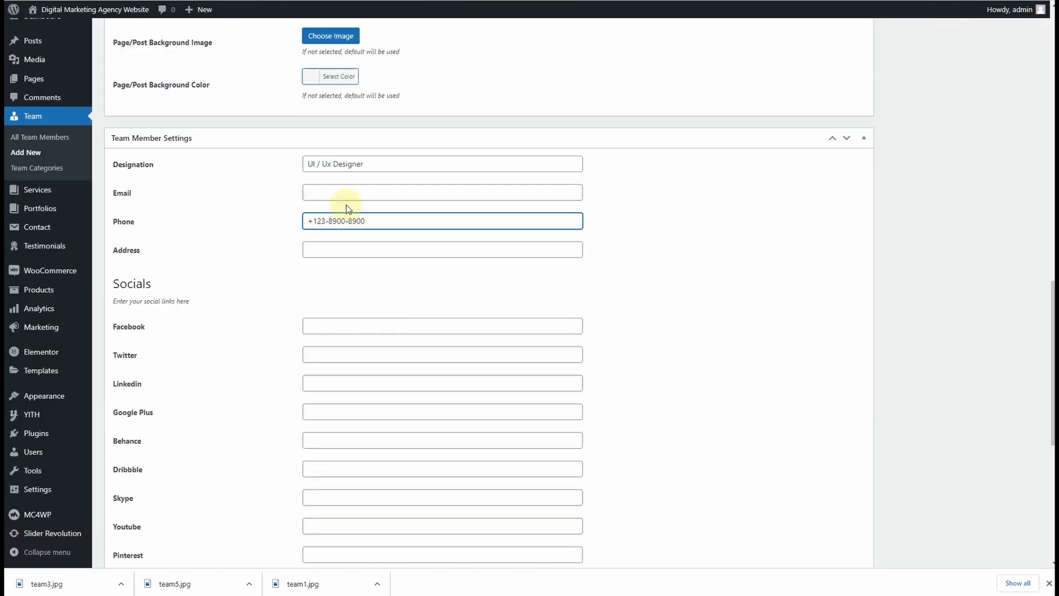
pyautogui.click(348, 191)
pyautogui.click(366, 219)
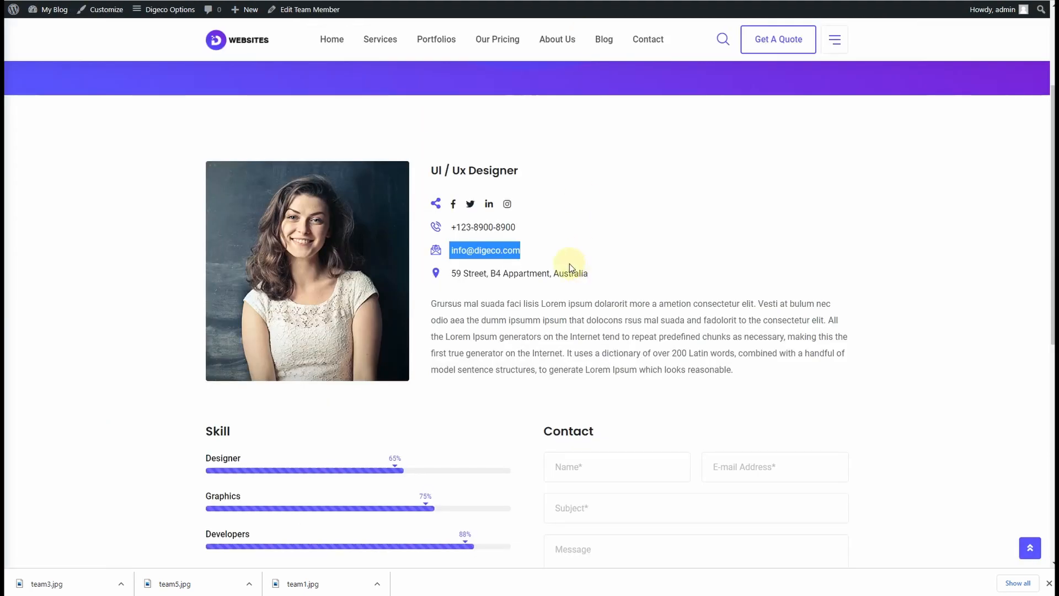
# - Copy the second member's postal address from the reference profile into the team member's Address field
pyautogui.moveTo(607, 274); pyautogui.dragTo(442, 274)
pyautogui.rightClick(464, 276)
pyautogui.click(477, 283)
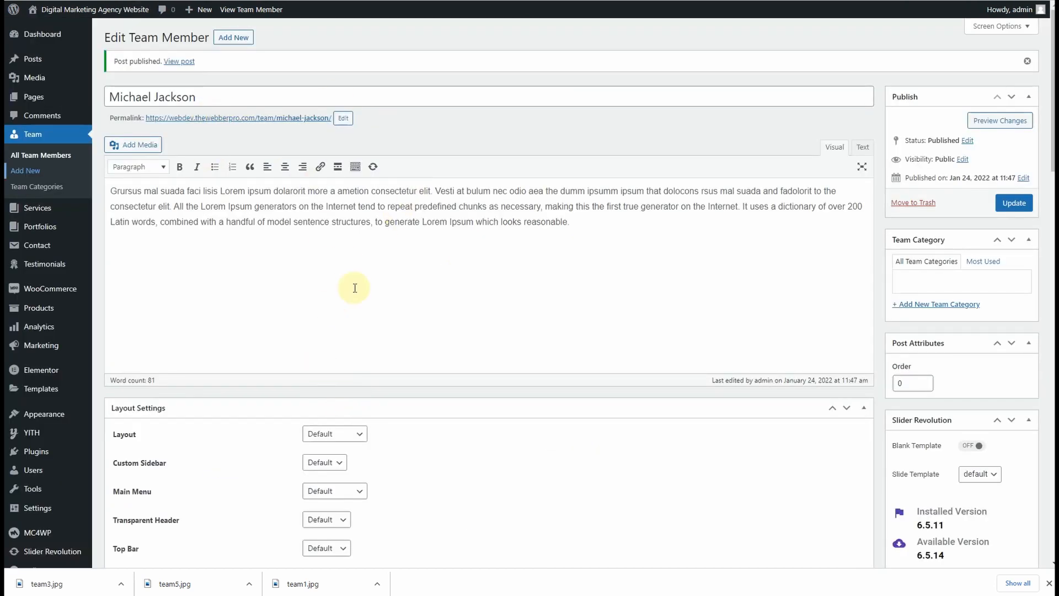
pyautogui.scroll(-12, 345, 261)
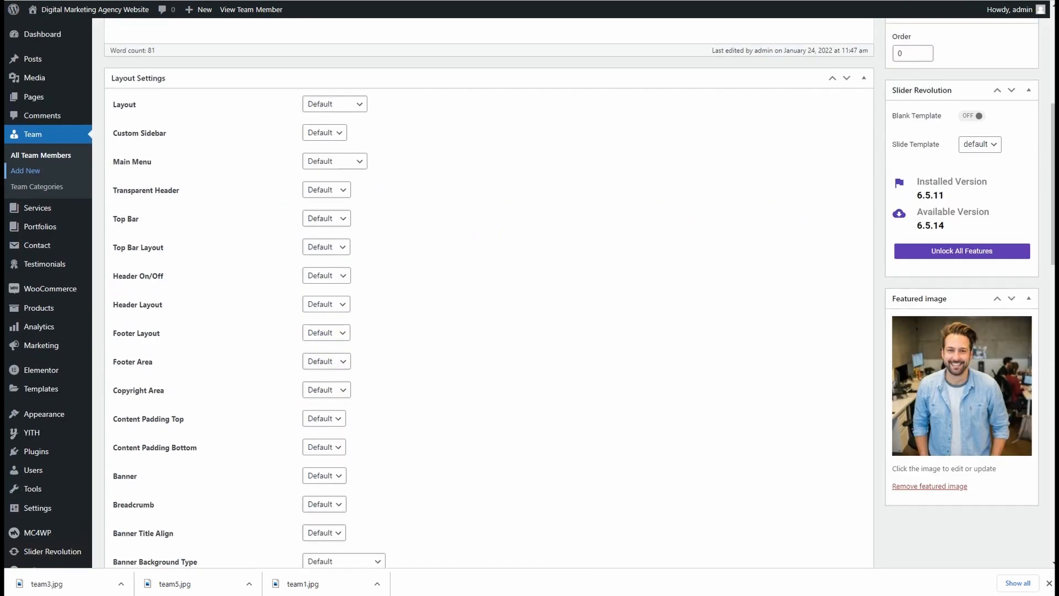
pyautogui.scroll(-12, 309, 50)
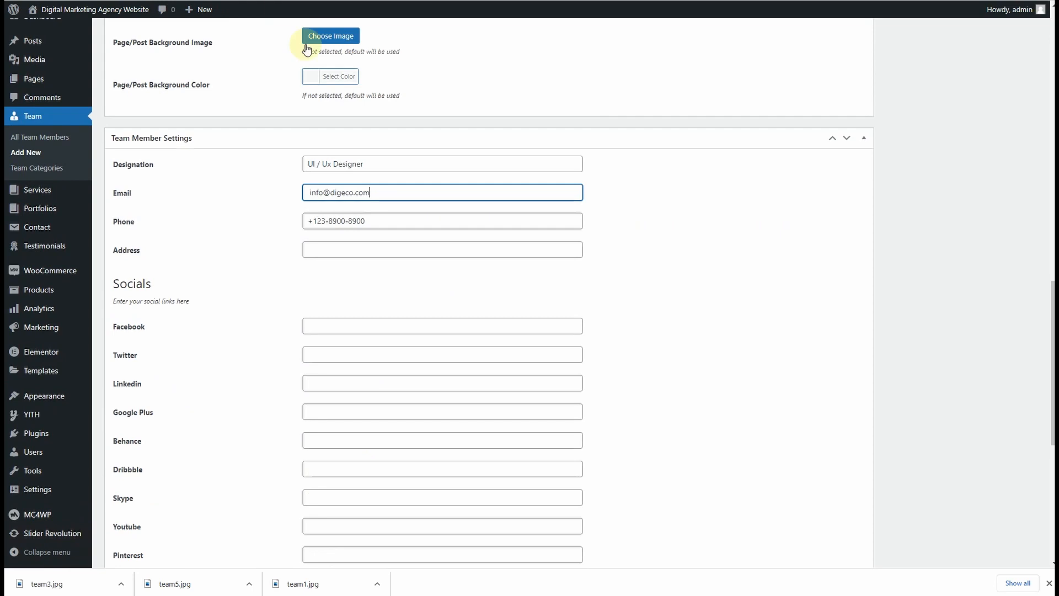
pyautogui.click(344, 252)
pyautogui.hotkey('ctrl', 'v')
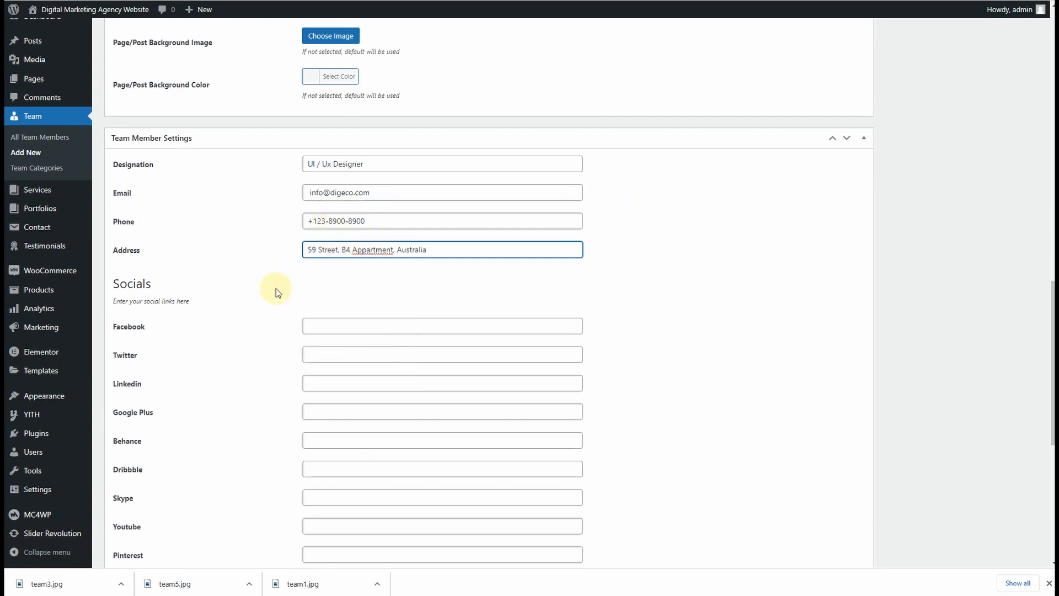
# - Enter # as the placeholder link for the second member's Facebook, Twitter and Linkedin socials
pyautogui.click(357, 325)
pyautogui.click(356, 348)
pyautogui.click(354, 352)
pyautogui.click(358, 375)
pyautogui.click(402, 386)
pyautogui.click(354, 407)
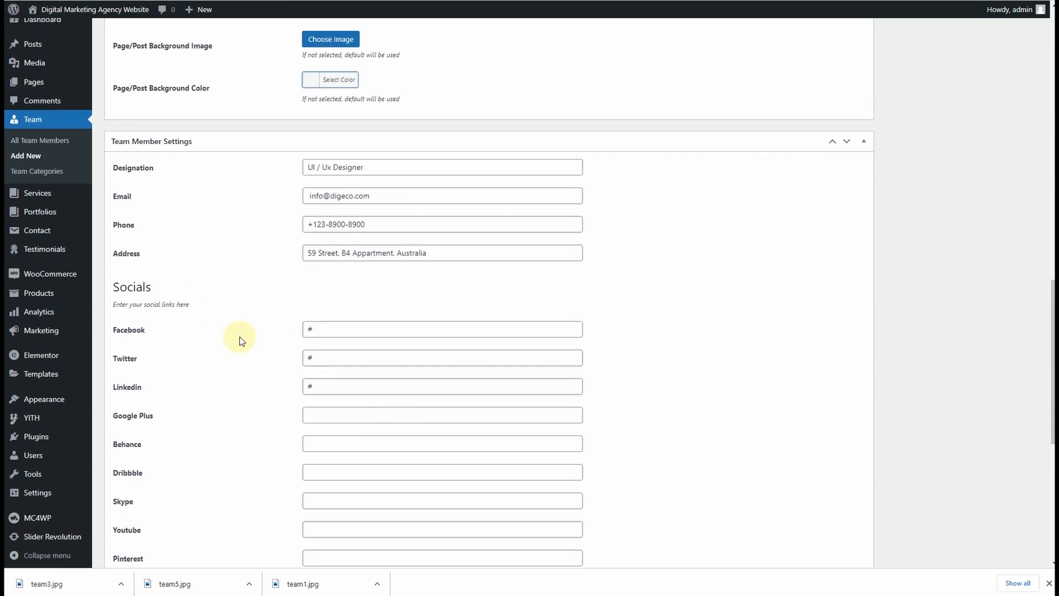
# - Copy the biography paragraph from the second member's reference profile into the entry's main content
pyautogui.scroll(15, 231, 343)
pyautogui.scroll(1, 231, 345)
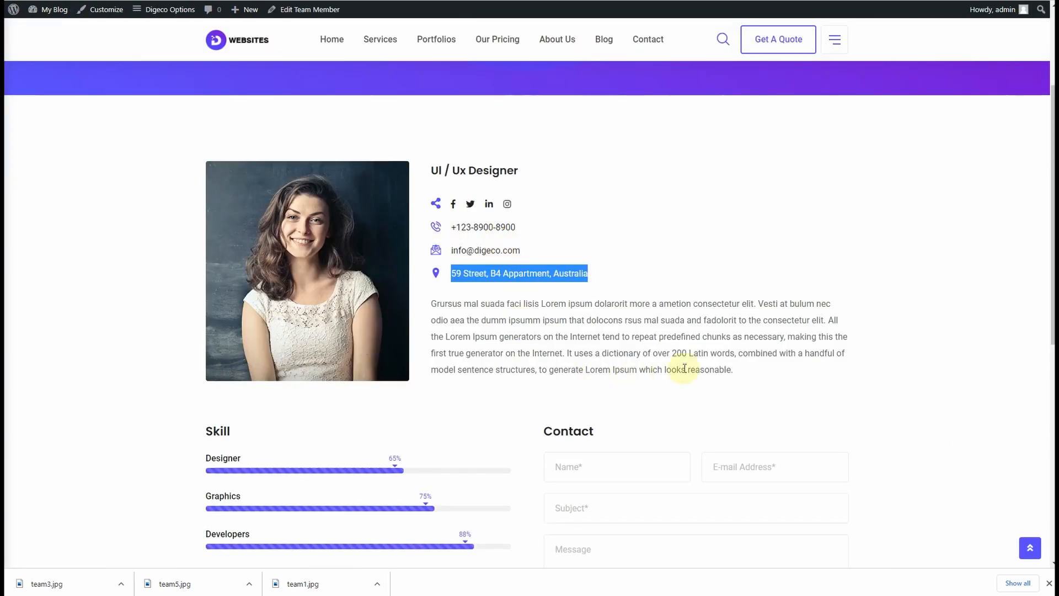
pyautogui.moveTo(734, 369); pyautogui.dragTo(451, 307)
pyautogui.rightClick(451, 308)
pyautogui.click(468, 320)
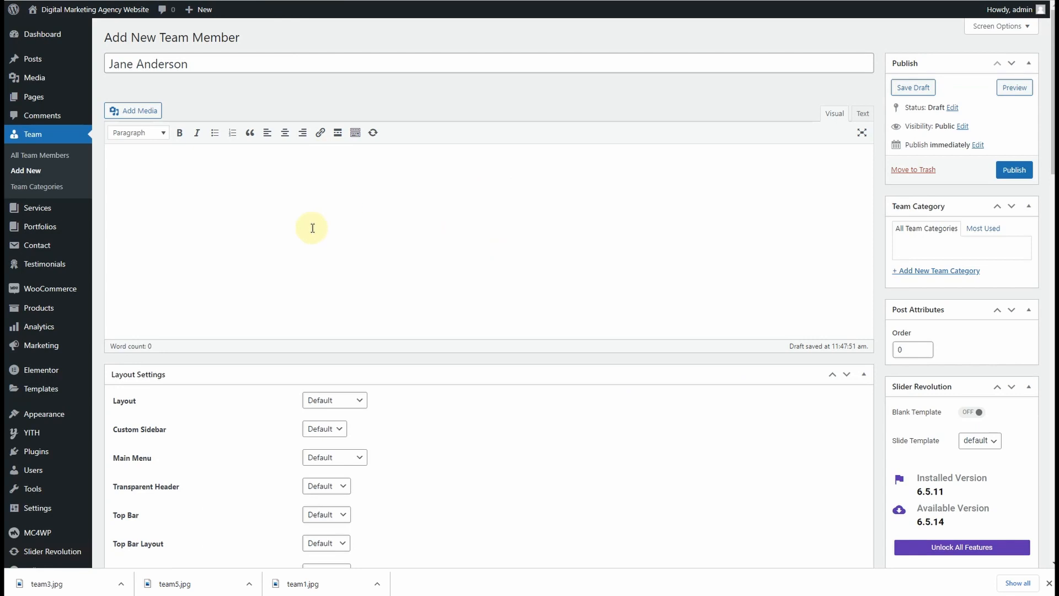
pyautogui.hotkey('ctrl', 'v')
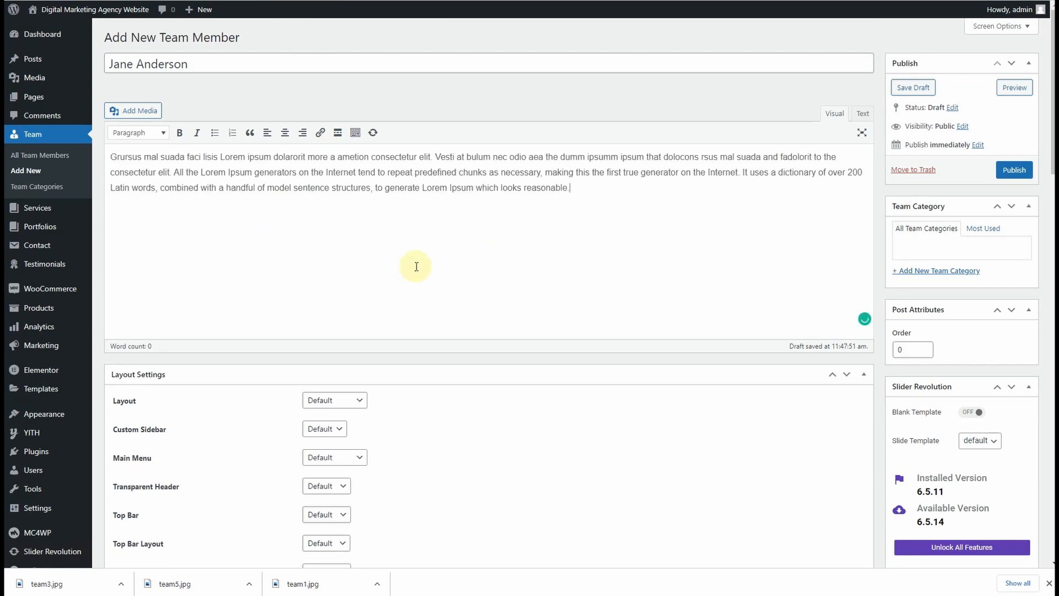
# - Set team5.jpg from the media library as the second member's featured image and publish the entry
pyautogui.scroll(-20, 792, 252)
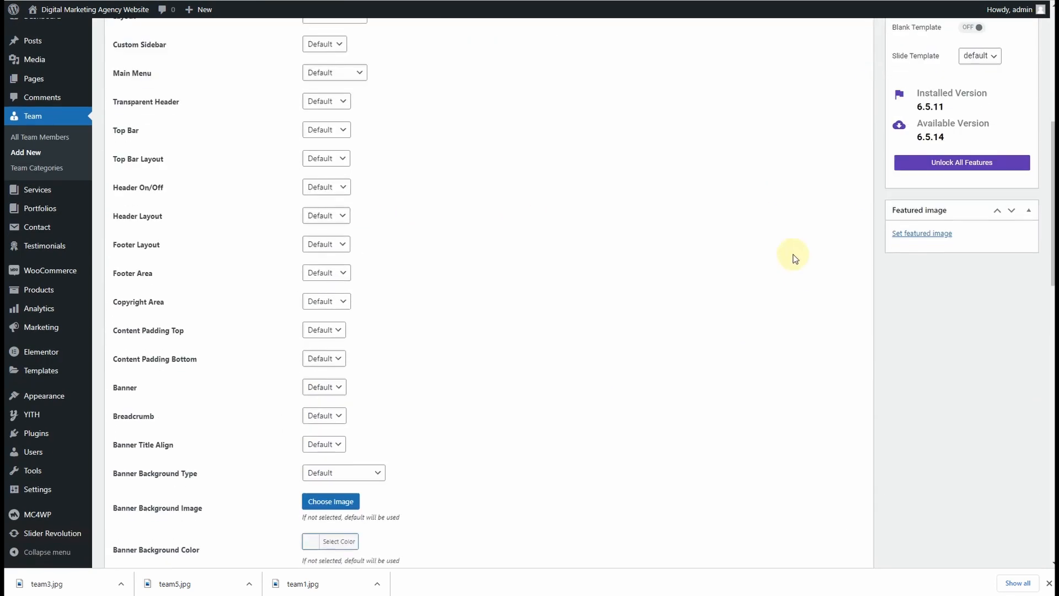
pyautogui.scroll(15, 810, 288)
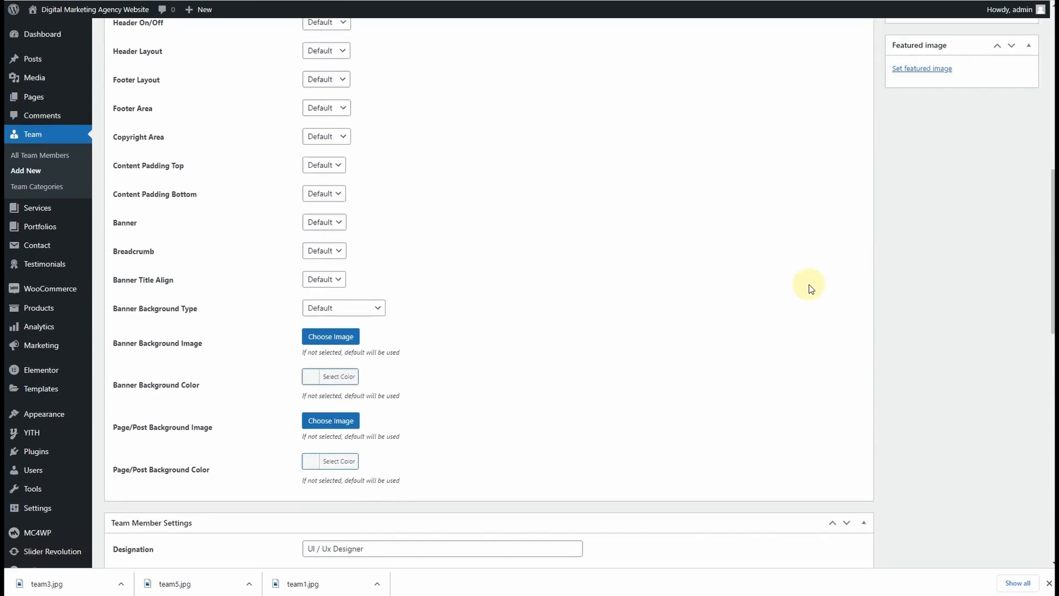
pyautogui.click(924, 345)
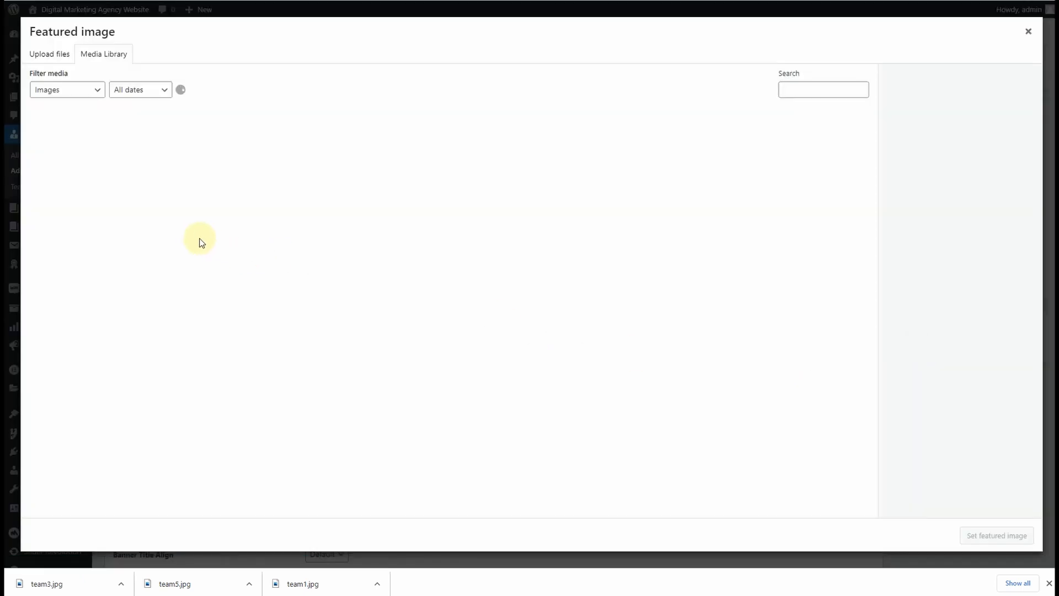
pyautogui.click(147, 151)
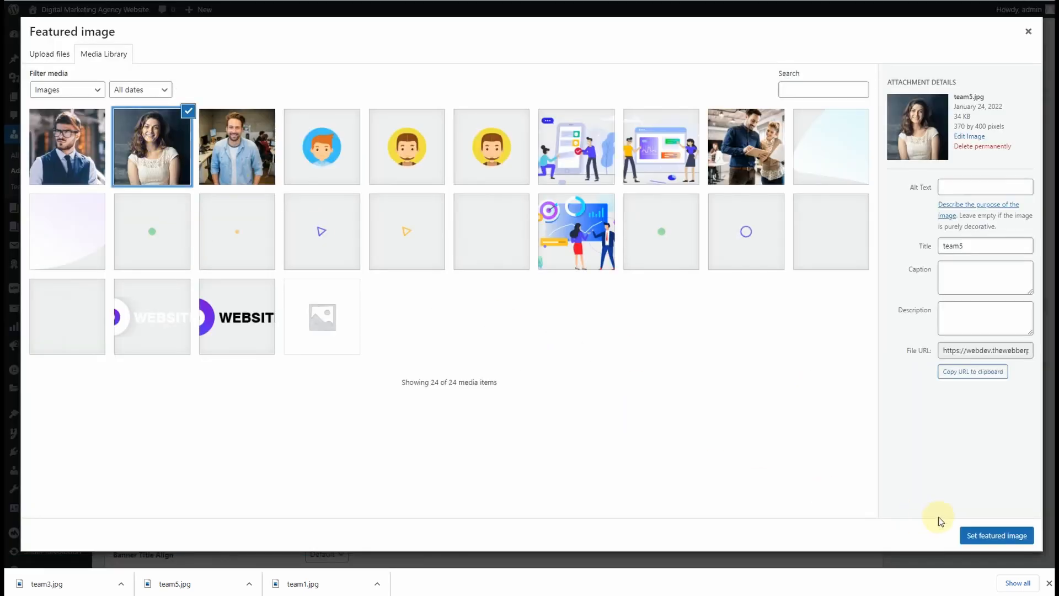
pyautogui.click(992, 534)
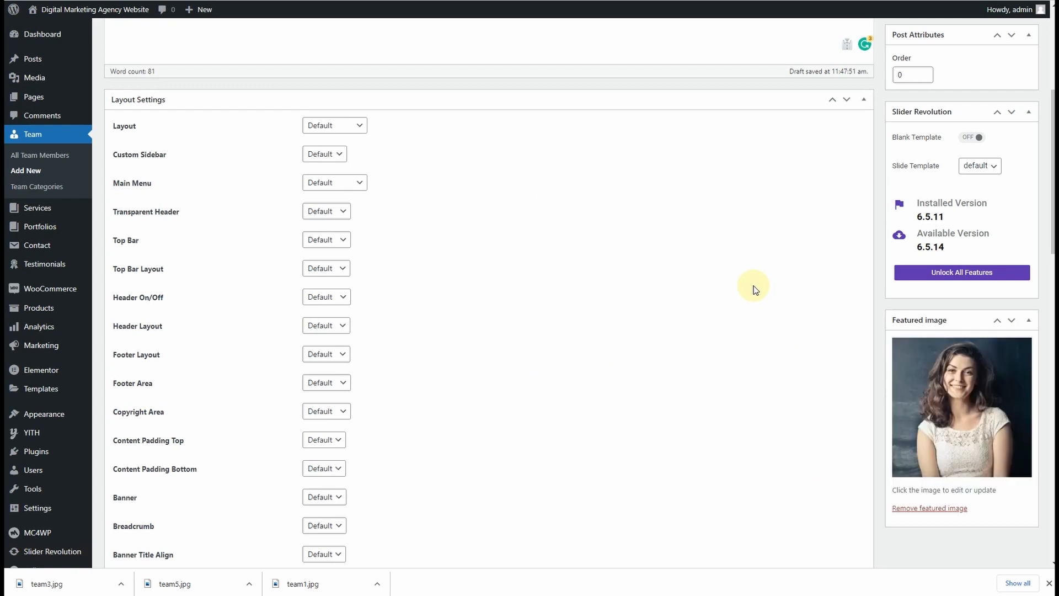
pyautogui.scroll(5, 754, 285)
pyautogui.click(1014, 170)
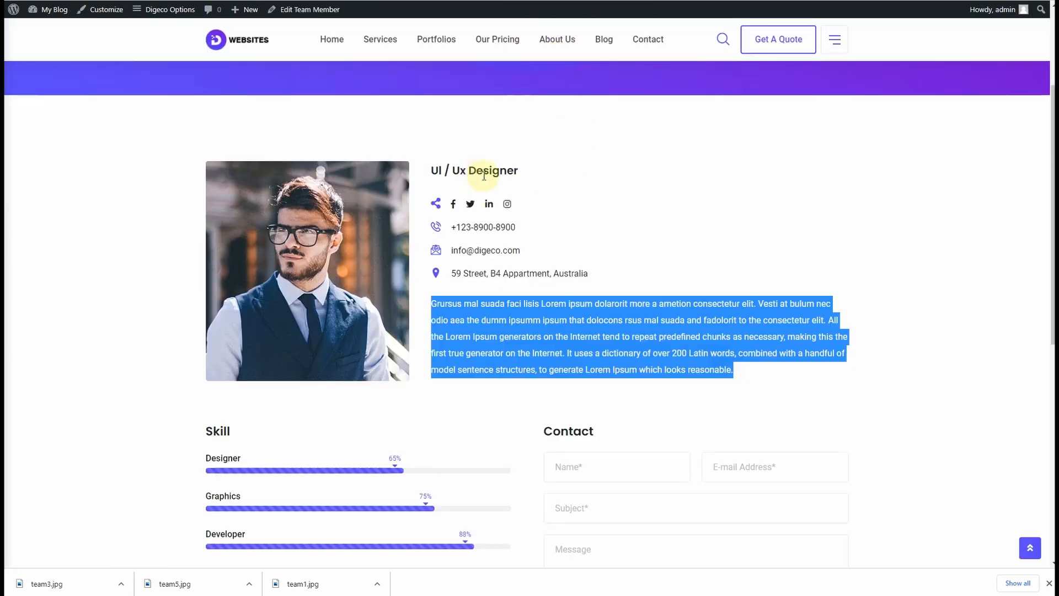
# - Copy the third member's name from the reference profile into the title of the new team member entry
pyautogui.scroll(3, 550, 178)
pyautogui.moveTo(618, 144); pyautogui.dragTo(446, 142)
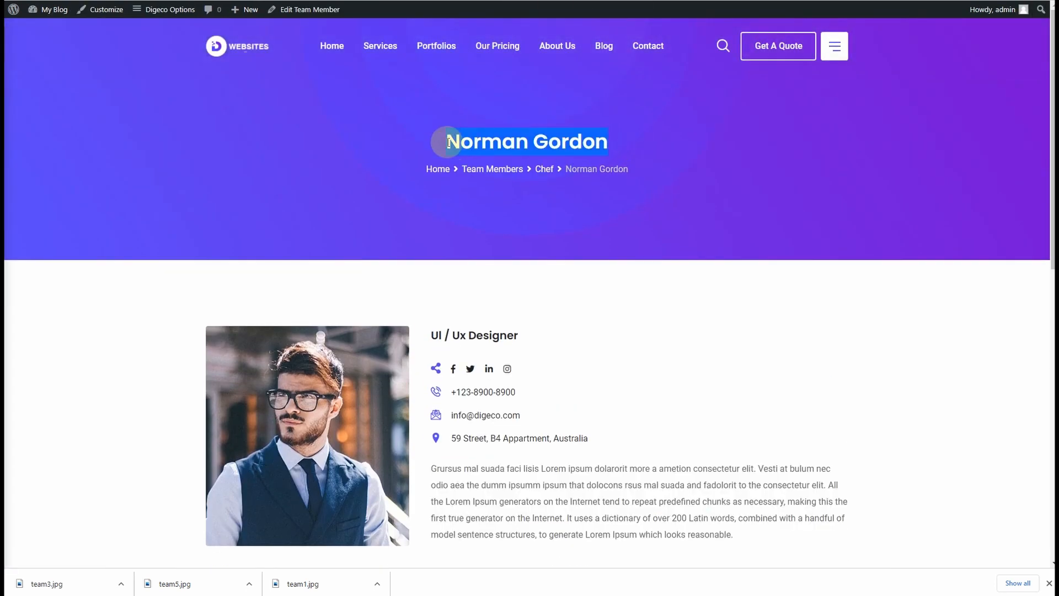
pyautogui.rightClick(497, 145)
pyautogui.click(518, 157)
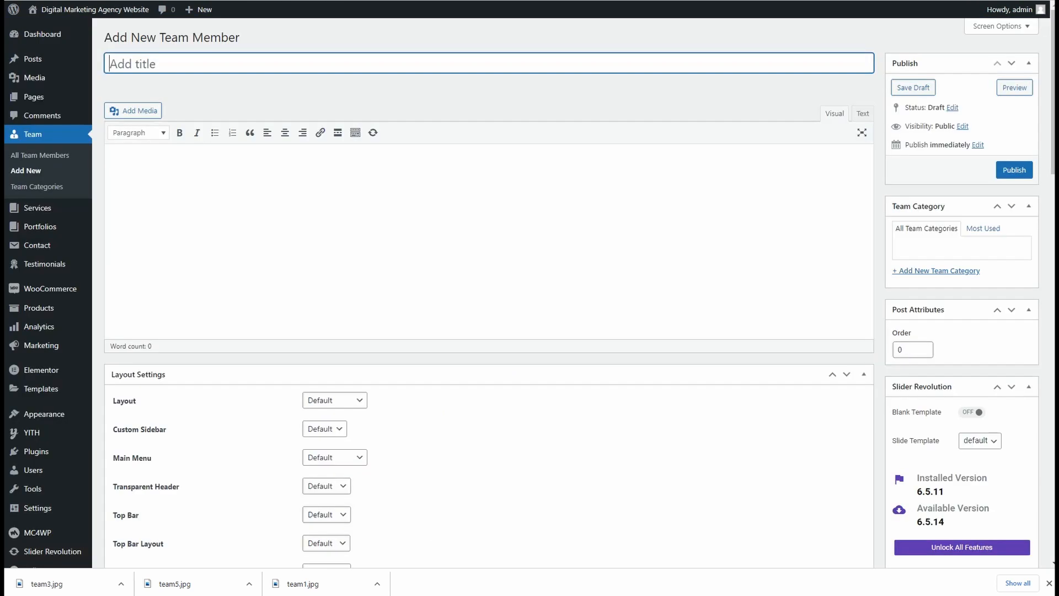
pyautogui.hotkey('ctrl', 'v')
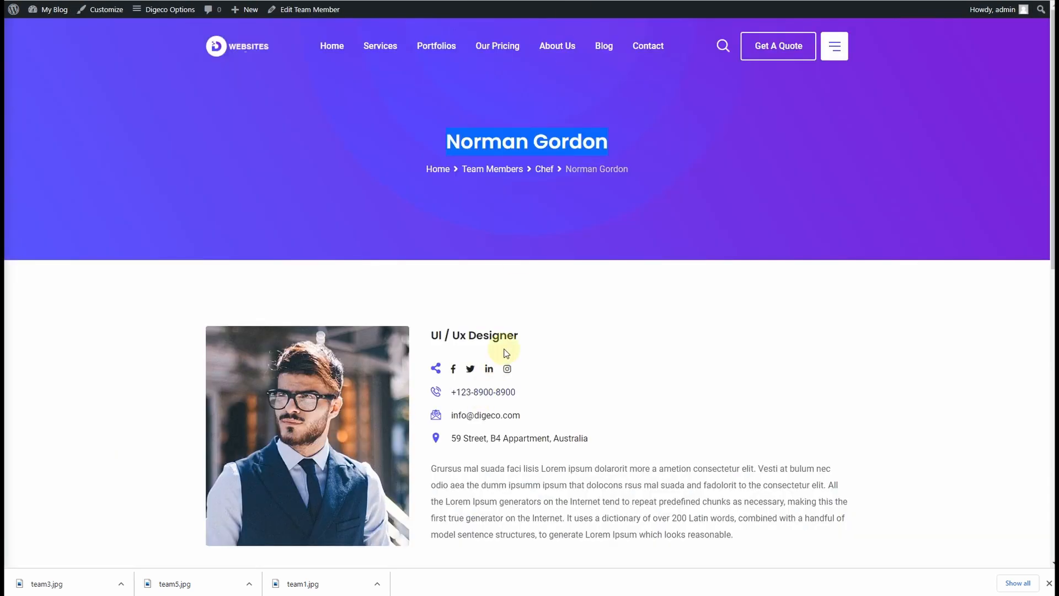
# - Copy the third member's biography paragraph from the reference profile into the new entry's main content
pyautogui.scroll(-4, 478, 350)
pyautogui.moveTo(433, 253); pyautogui.dragTo(795, 315)
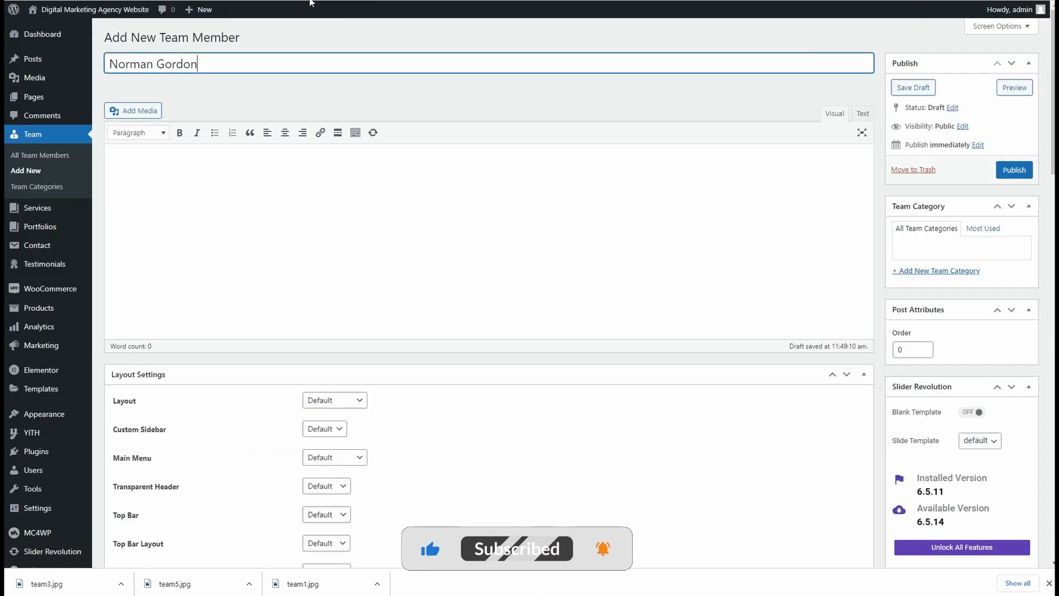
pyautogui.click(260, 194)
pyautogui.hotkey('ctrl', 'v')
# - Set team3.jpg from the media library as the third team member's featured image
pyautogui.scroll(-7, 607, 285)
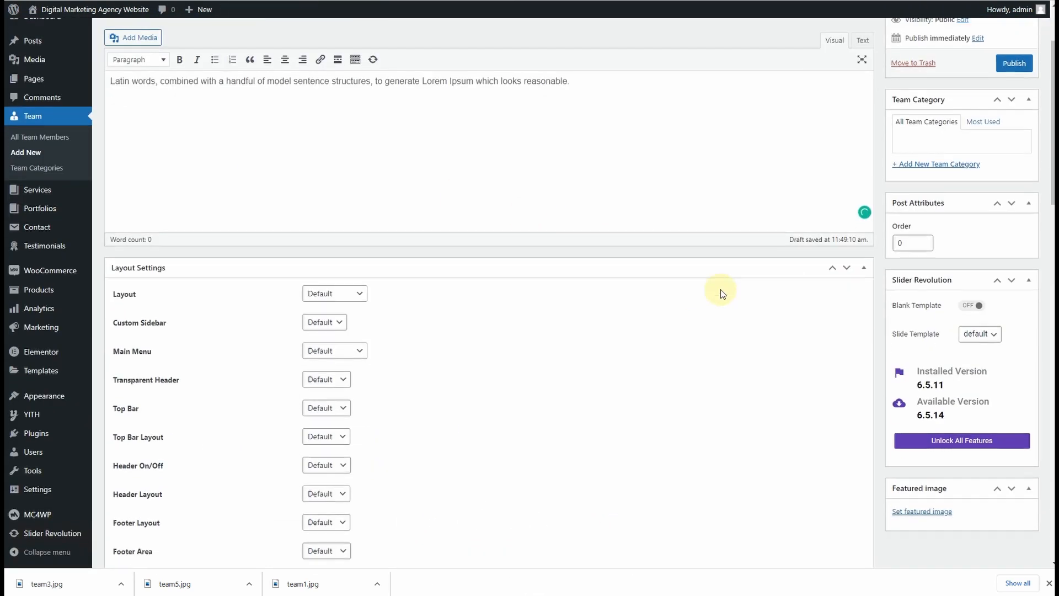
pyautogui.click(921, 298)
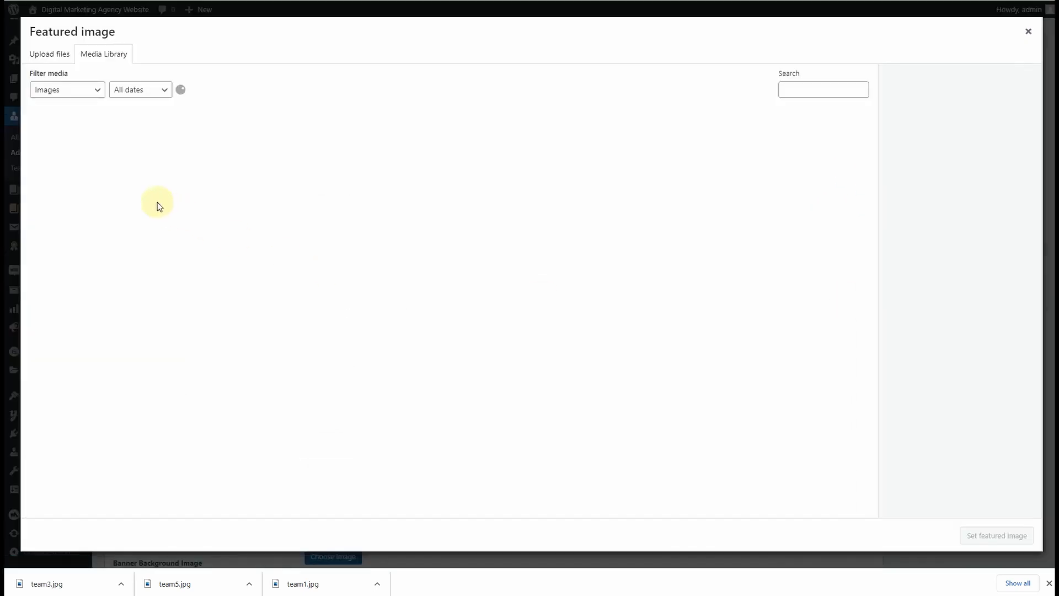
pyautogui.click(97, 171)
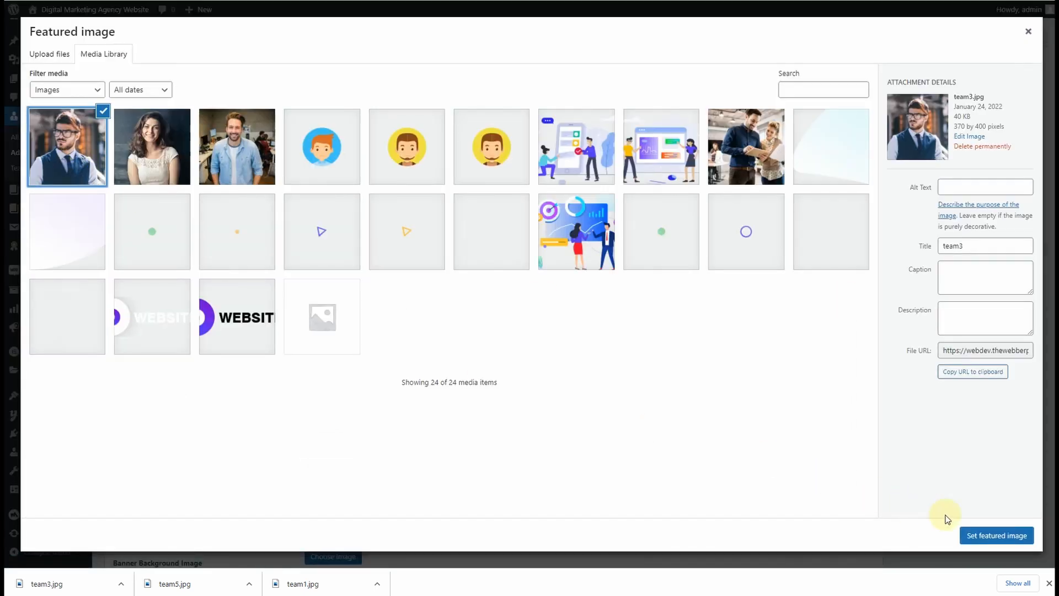
pyautogui.click(994, 534)
# - Copy the third member's job title from the reference profile and set the designation to UI / Ux Designer
pyautogui.scroll(-10, 409, 295)
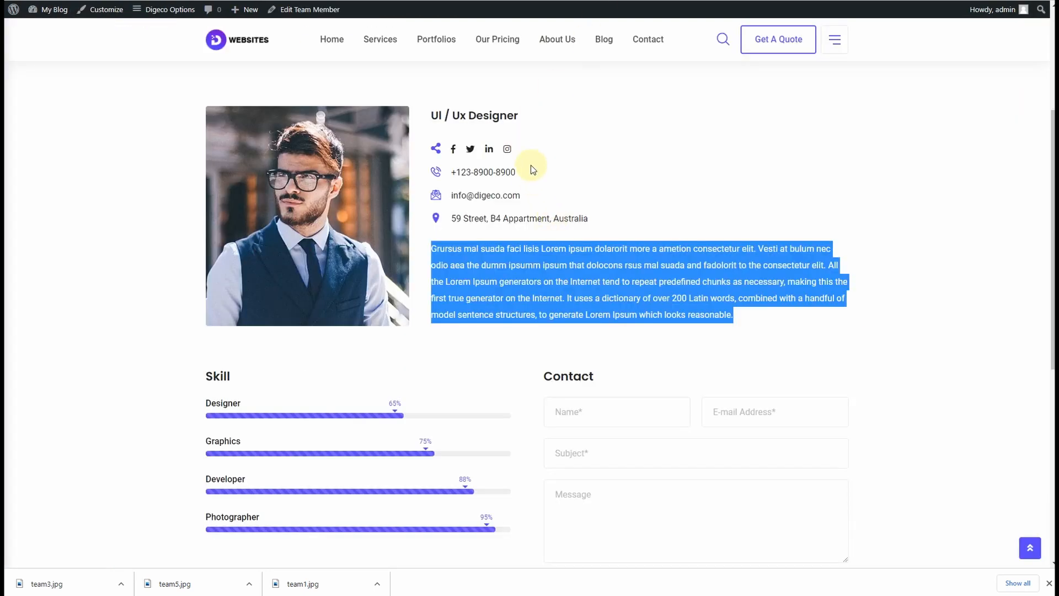
pyautogui.moveTo(529, 116); pyautogui.dragTo(432, 115)
pyautogui.rightClick(436, 115)
pyautogui.click(475, 121)
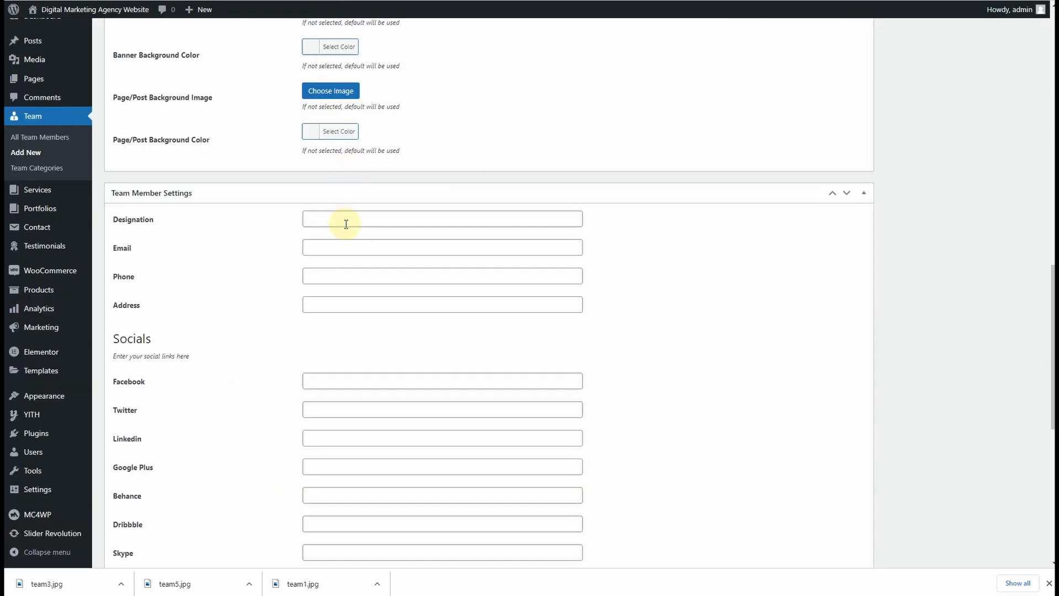
pyautogui.click(346, 224)
pyautogui.hotkey('ctrl', 'v')
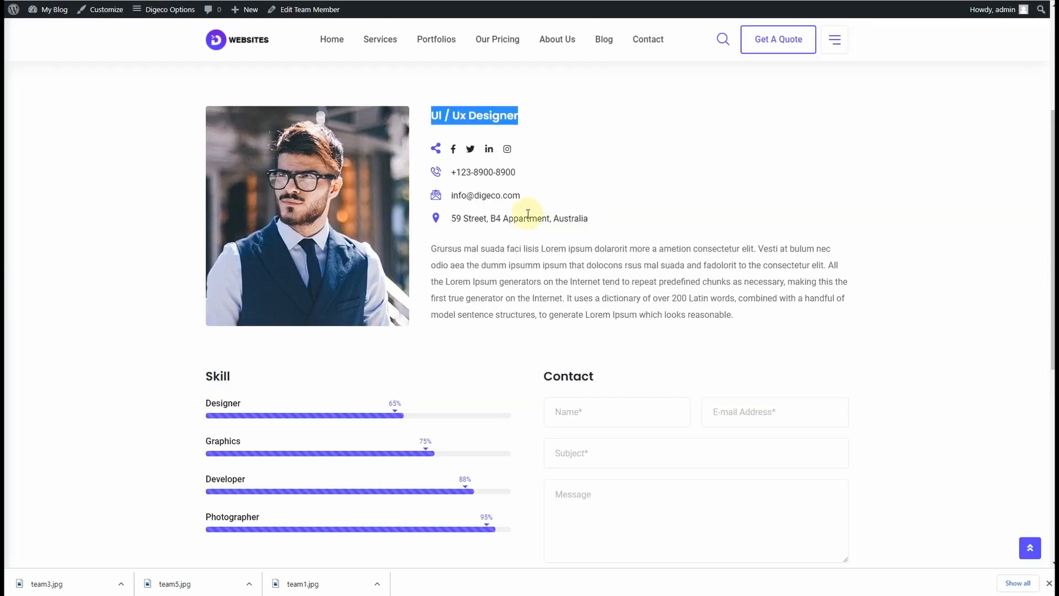
# - Copy the third member's phone number from the reference profile into the team member's Phone field
pyautogui.moveTo(528, 168); pyautogui.dragTo(451, 172)
pyautogui.rightClick(466, 173)
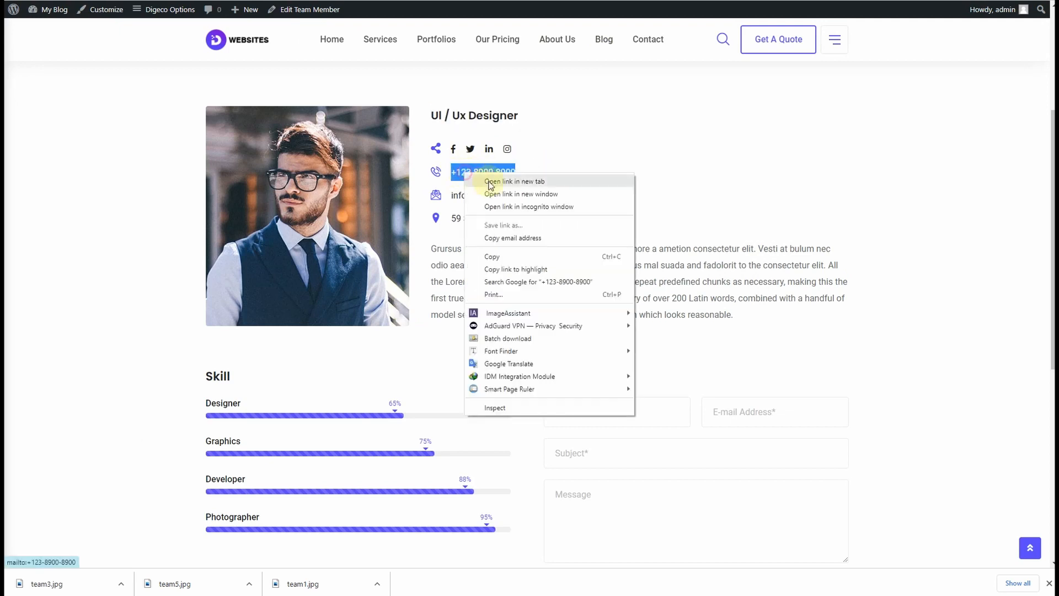
pyautogui.click(516, 257)
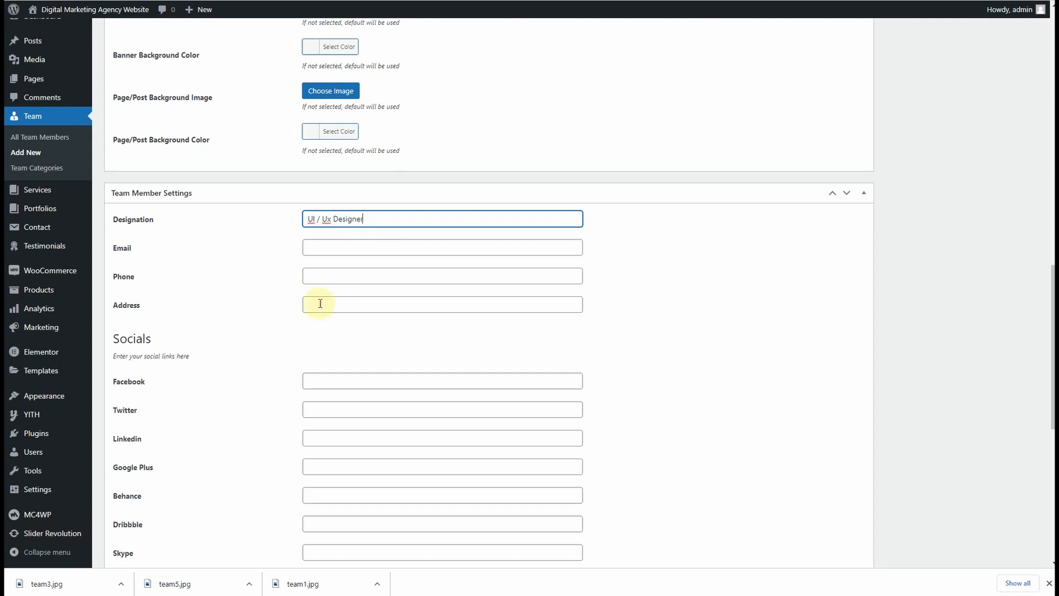
pyautogui.click(332, 278)
pyautogui.hotkey('ctrl', 'v')
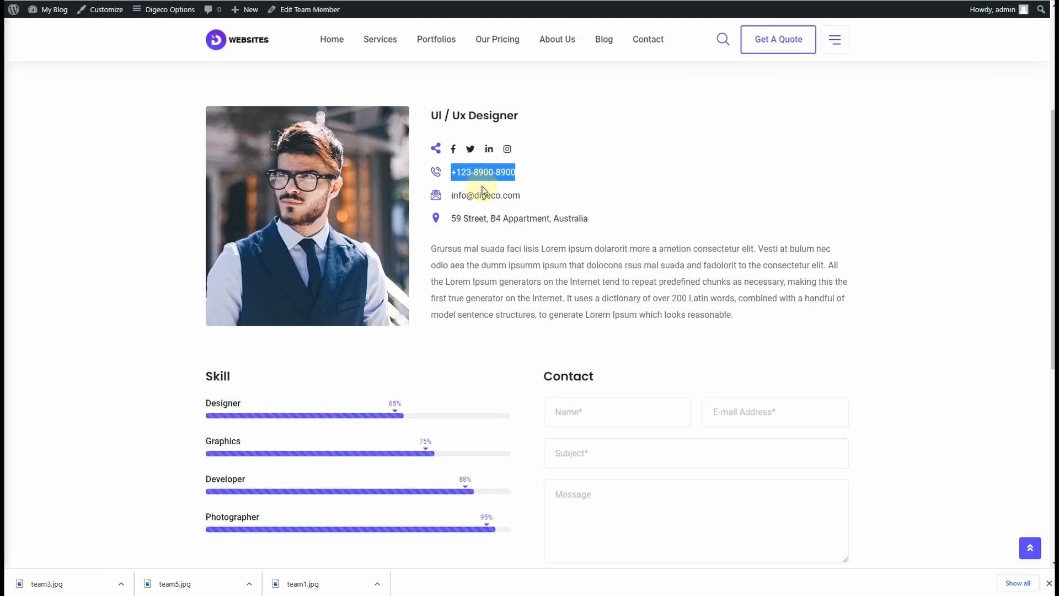
# - Copy the third member's email and street address from the reference profile into the team member's Email and Address fields
pyautogui.moveTo(527, 196); pyautogui.dragTo(449, 196)
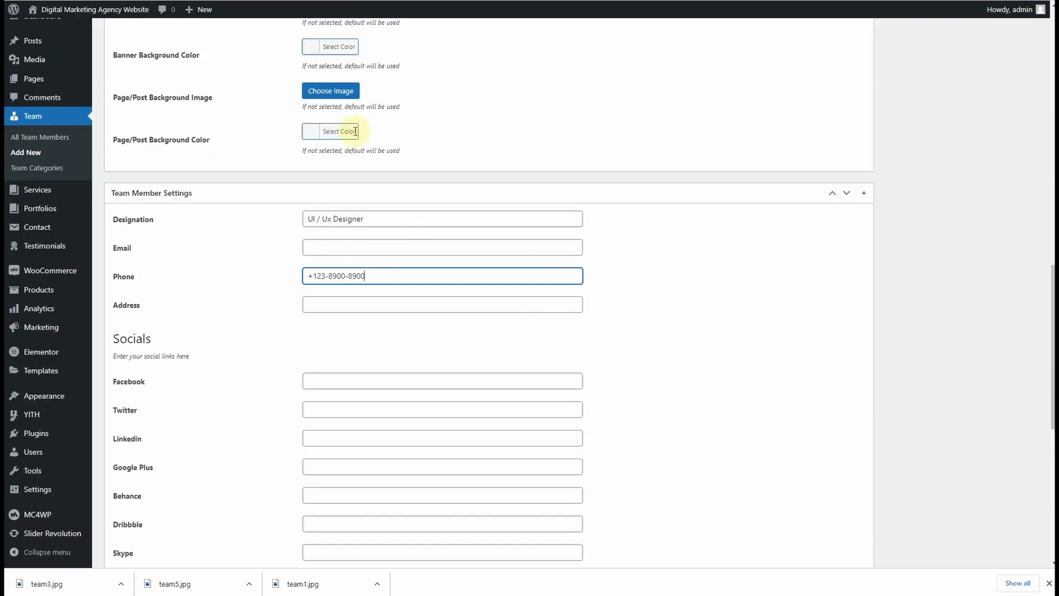
pyautogui.click(367, 243)
pyautogui.hotkey('ctrl', 'v')
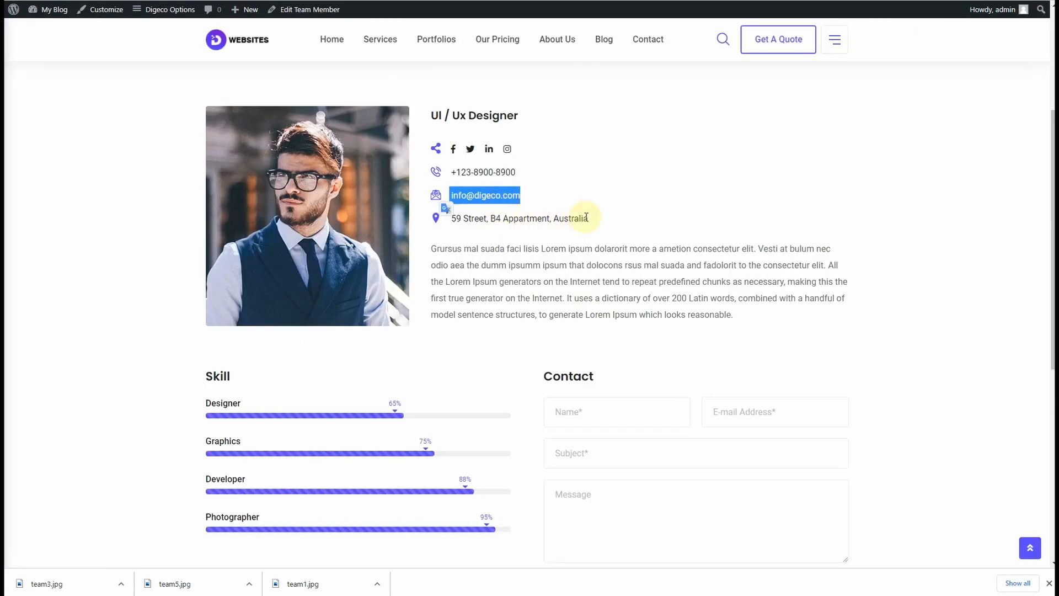
pyautogui.moveTo(587, 217); pyautogui.dragTo(452, 219)
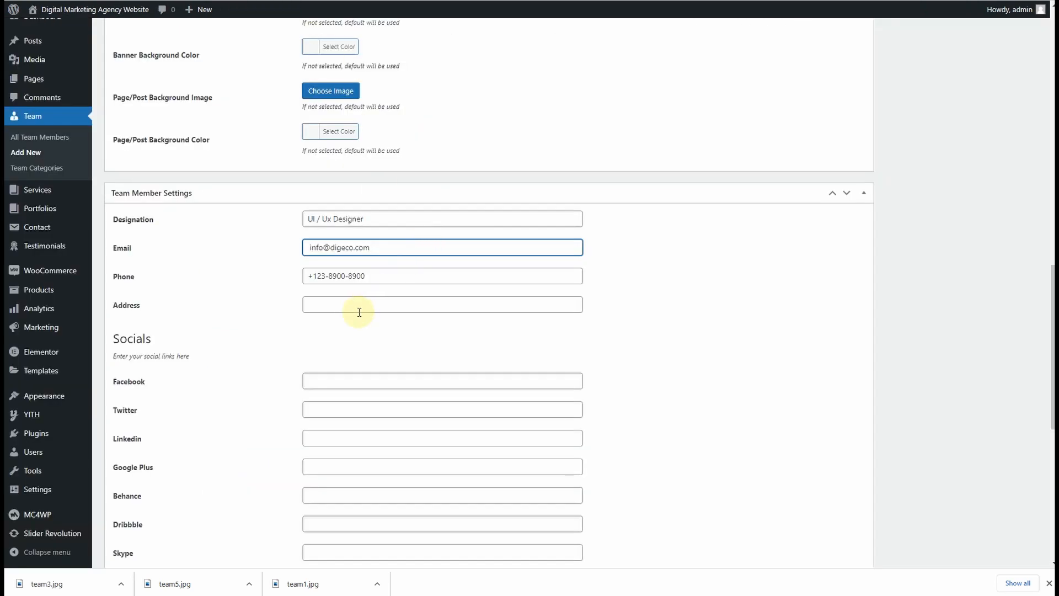
pyautogui.click(358, 305)
pyautogui.hotkey('ctrl', 'v')
# - Enter # as the placeholder link for the third member's Facebook, Twitter and Linkedin profiles
pyautogui.click(366, 381)
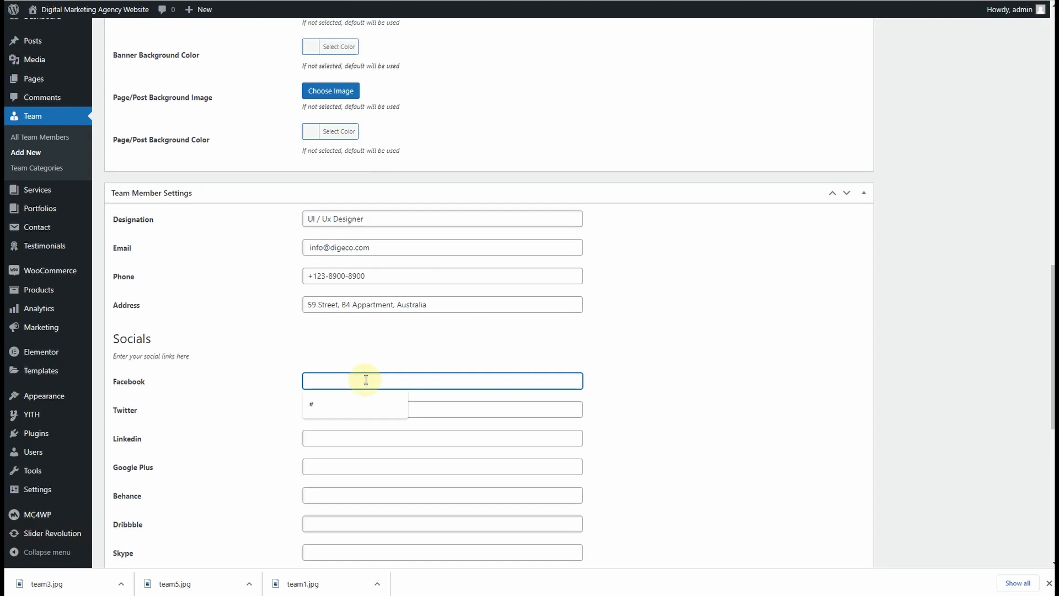
pyautogui.write('#')
pyautogui.click(354, 410)
pyautogui.write('#')
pyautogui.click(374, 442)
pyautogui.write('#')
pyautogui.click(208, 414)
# - Add a first skill to the third member, copying the name Designer from the reference profile with a percentage of 65
pyautogui.scroll(-7, 232, 426)
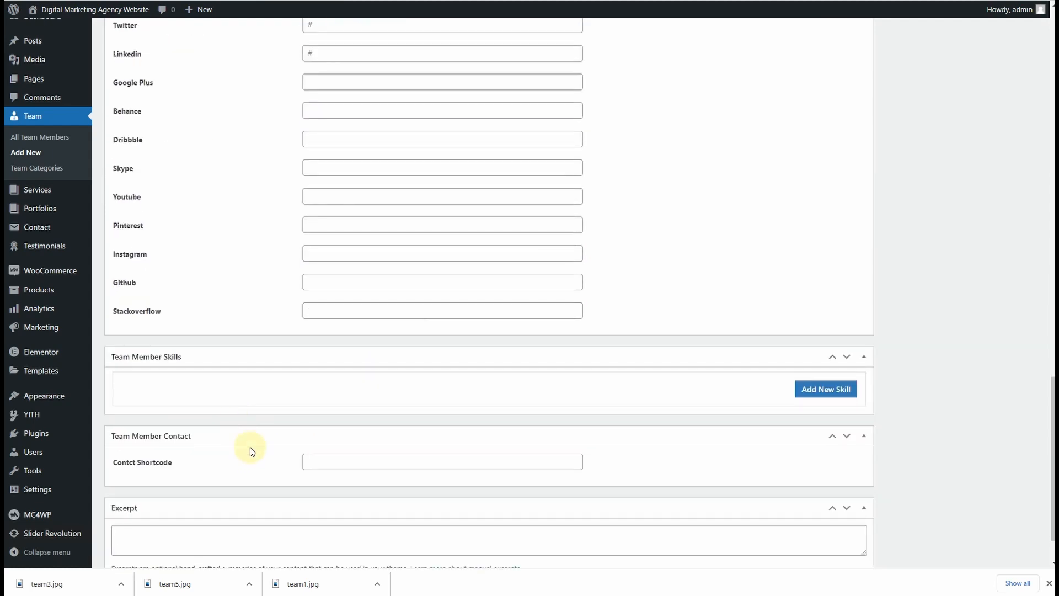
pyautogui.scroll(-1, 250, 448)
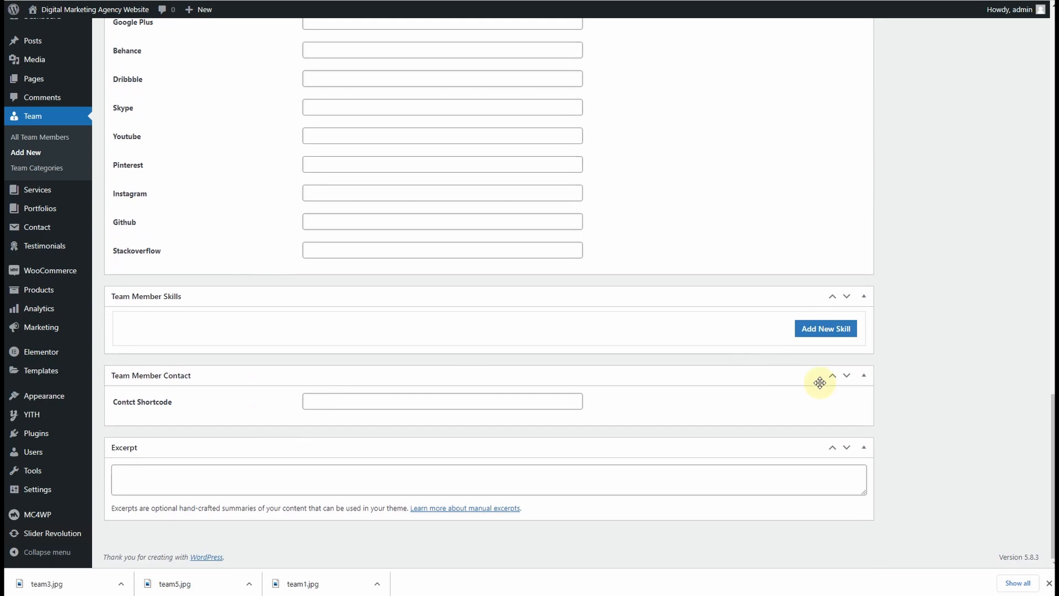
pyautogui.click(827, 331)
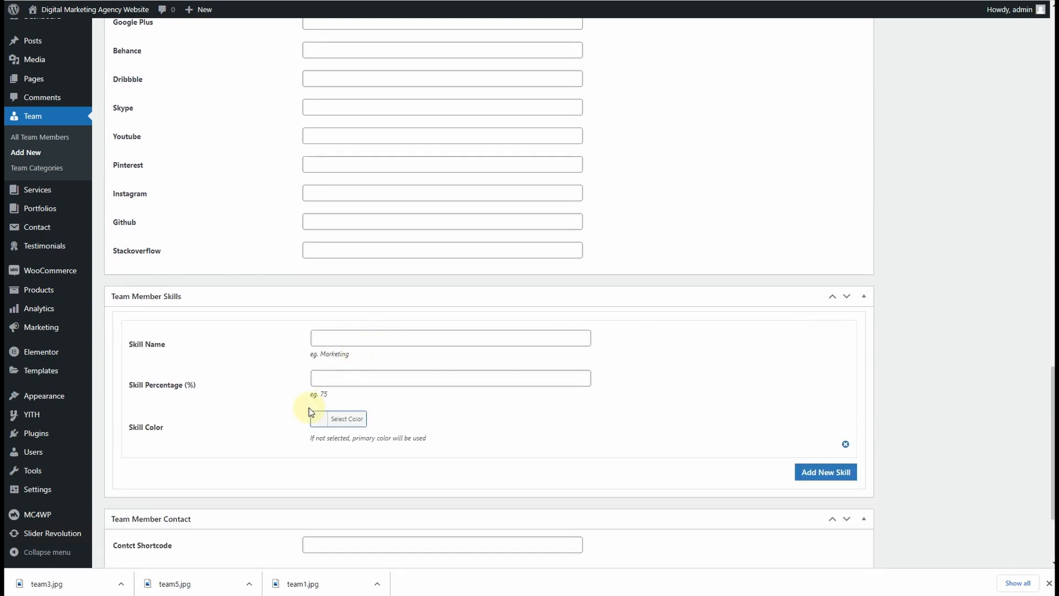
pyautogui.click(329, 334)
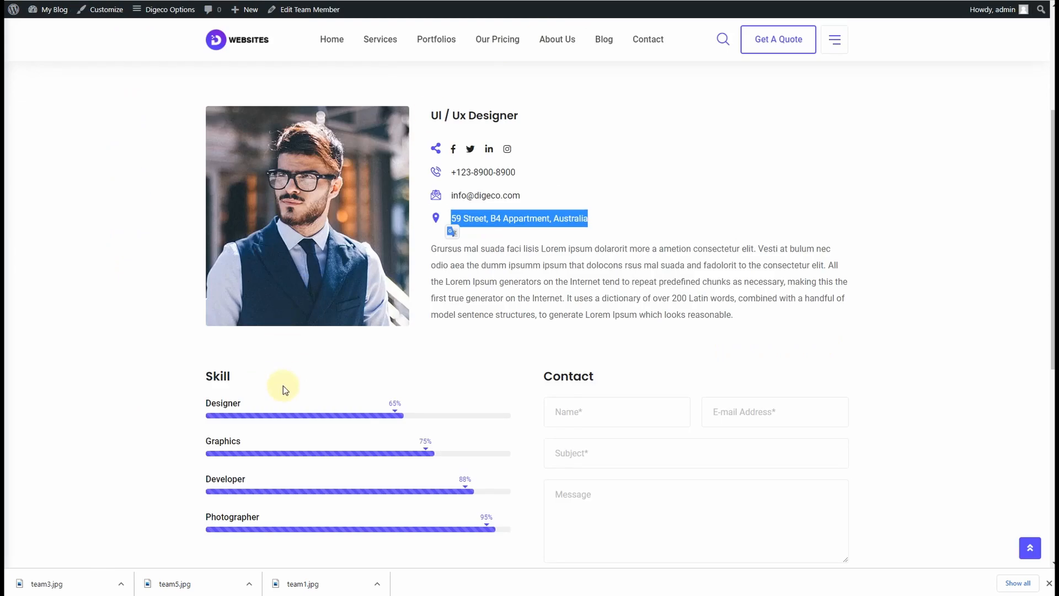
pyautogui.moveTo(243, 405); pyautogui.dragTo(207, 406)
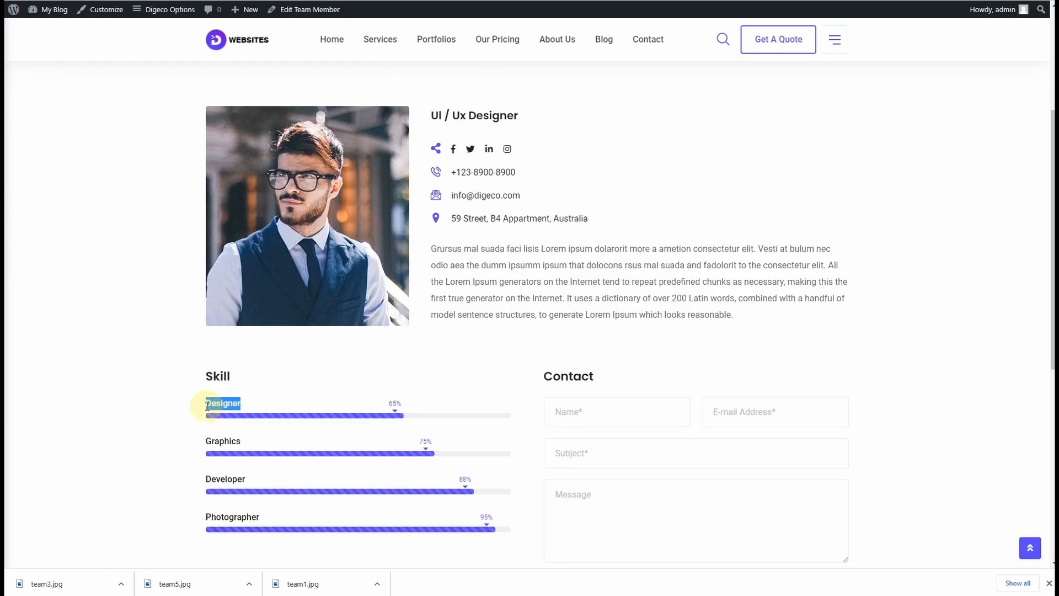
pyautogui.rightClick(243, 403)
pyautogui.click(251, 406)
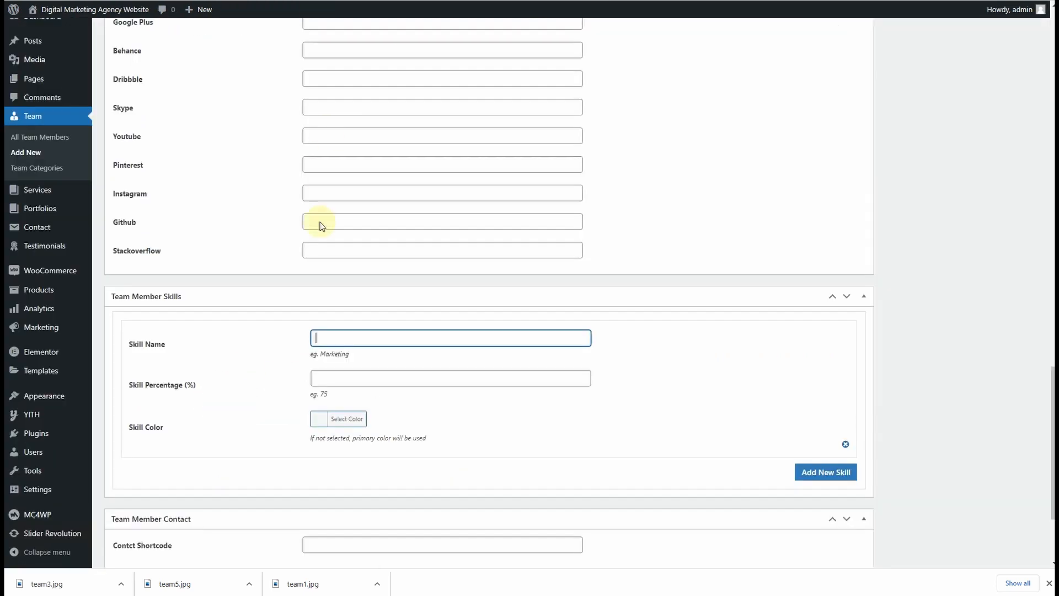
pyautogui.hotkey('ctrl', 'v')
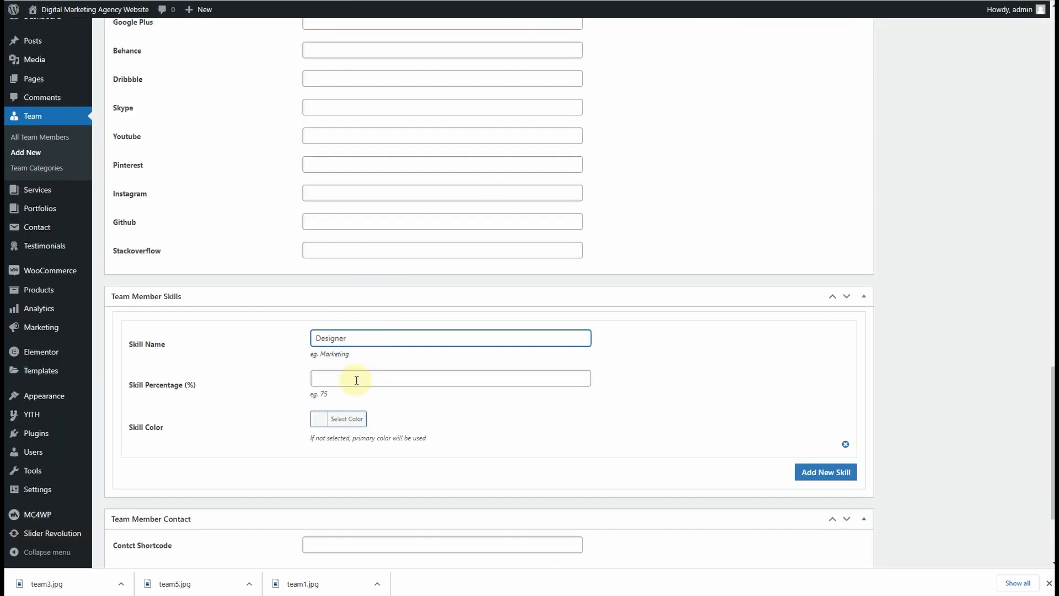
pyautogui.click(356, 380)
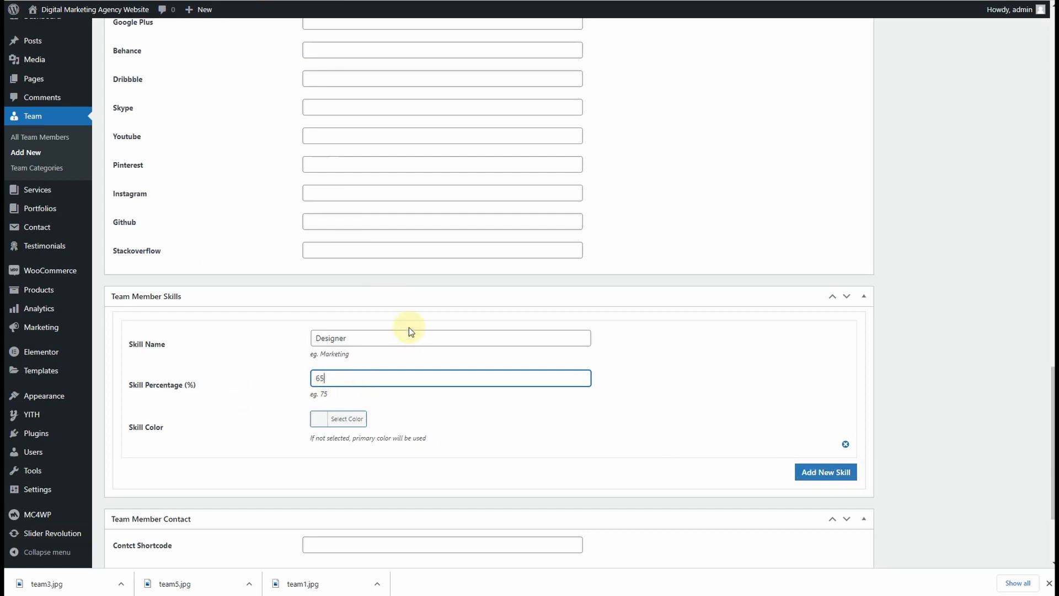
# - Add a second skill, copying the name Graphics from the reference profile with a percentage of 75
pyautogui.scroll(-3, 409, 329)
pyautogui.click(819, 330)
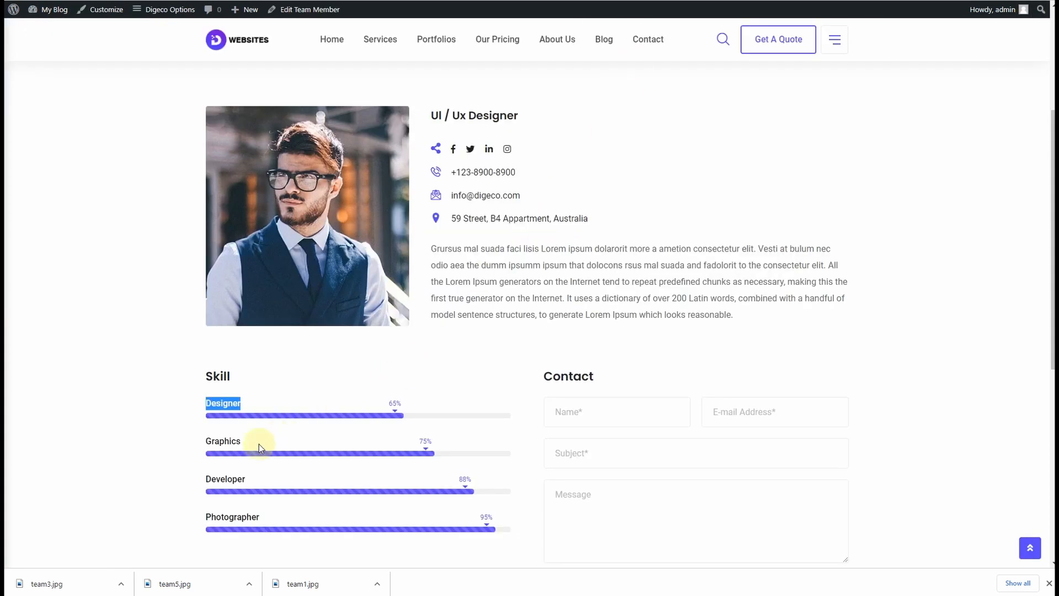
pyautogui.moveTo(264, 441); pyautogui.dragTo(202, 441)
pyautogui.rightClick(238, 439)
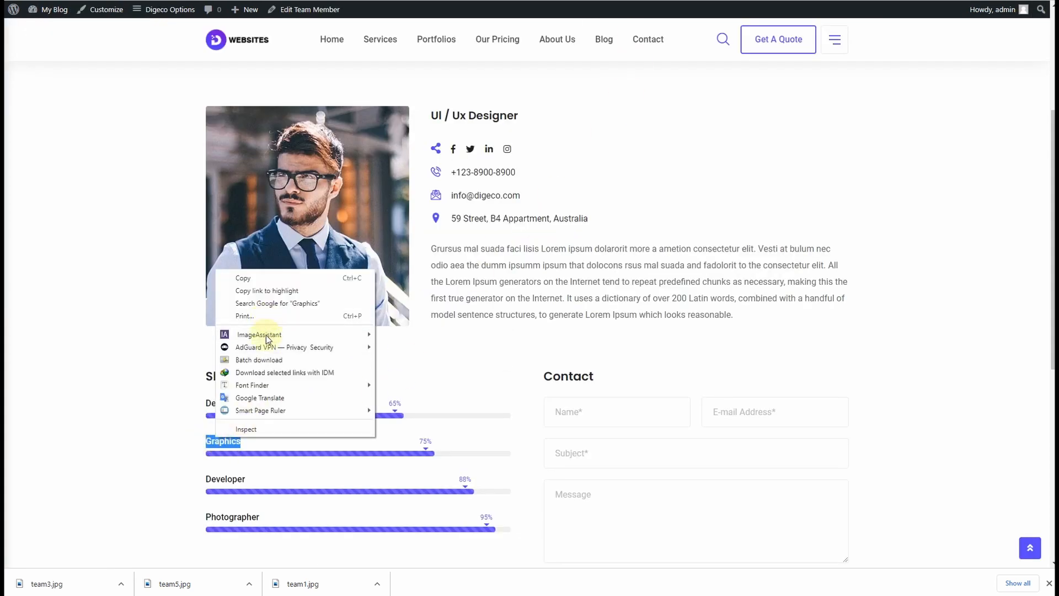
pyautogui.click(237, 278)
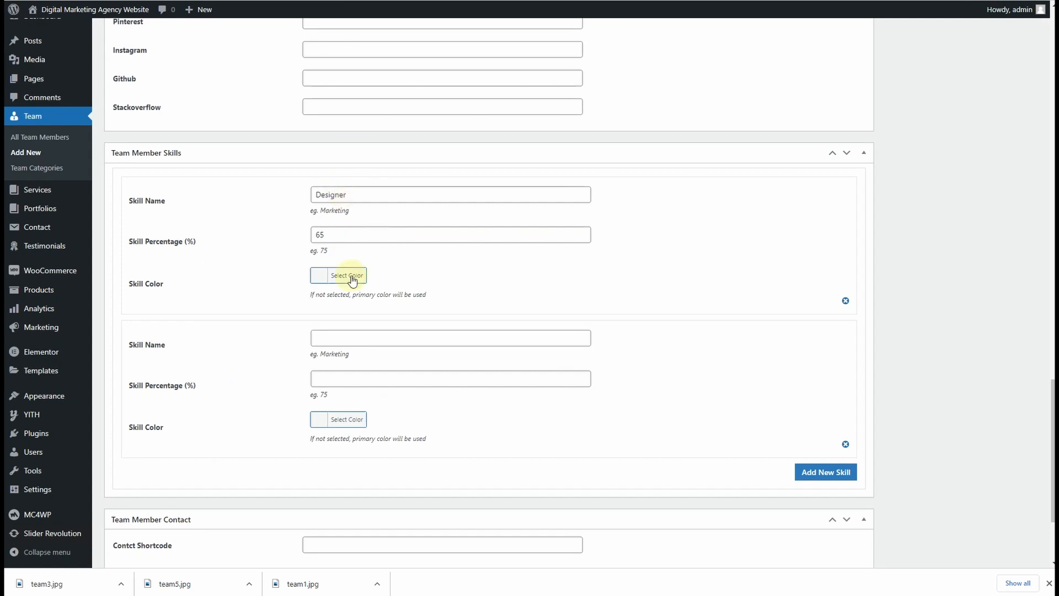
pyautogui.click(350, 338)
pyautogui.hotkey('ctrl', 'v')
pyautogui.click(375, 378)
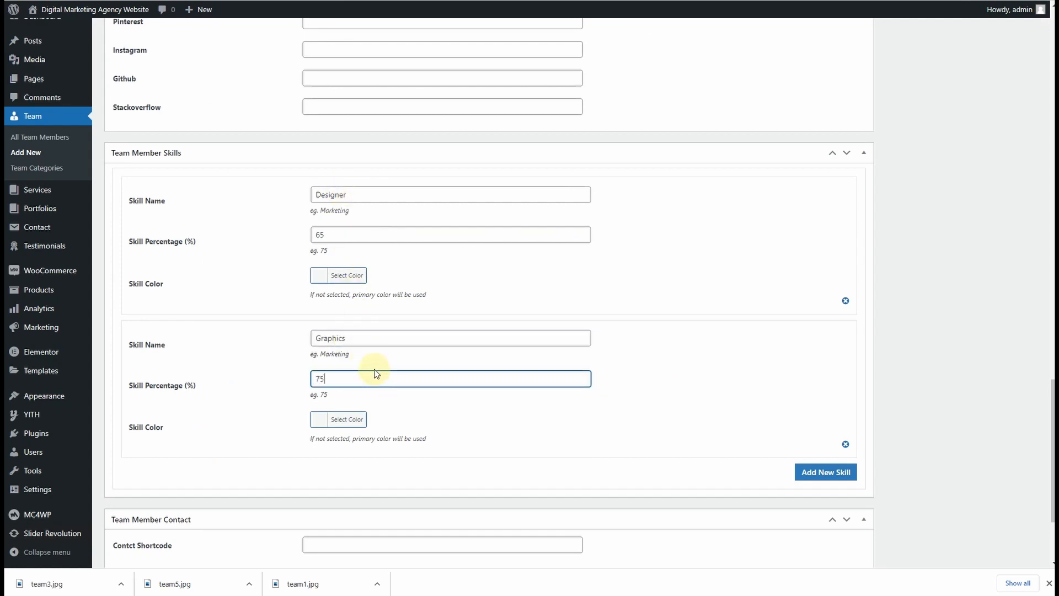
# - Add a third skill named Developer with a percentage of 88, and publish the team member entry
pyautogui.click(836, 473)
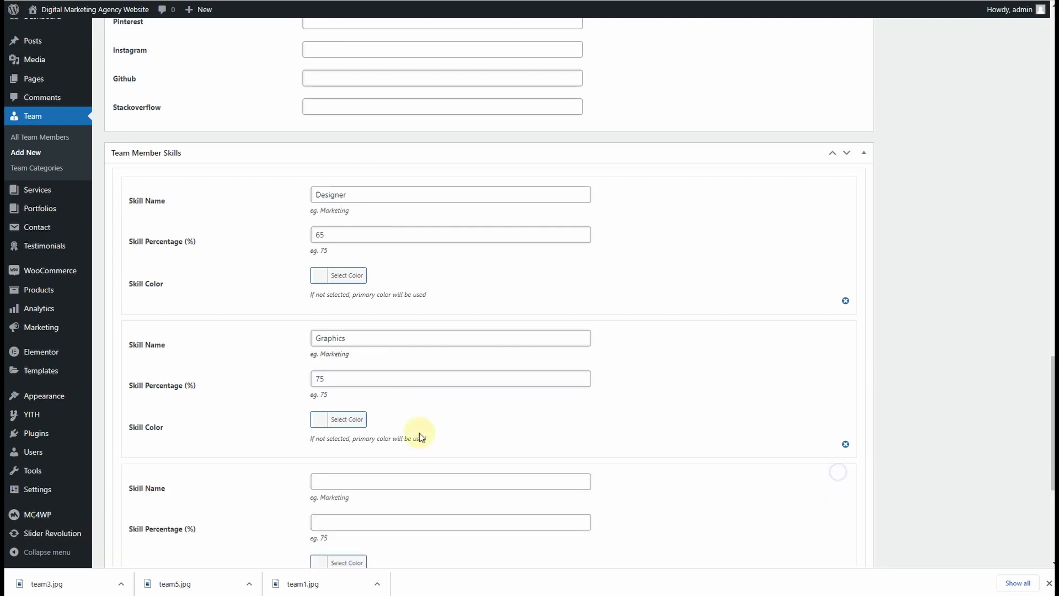
pyautogui.click(359, 481)
pyautogui.write('Developer')
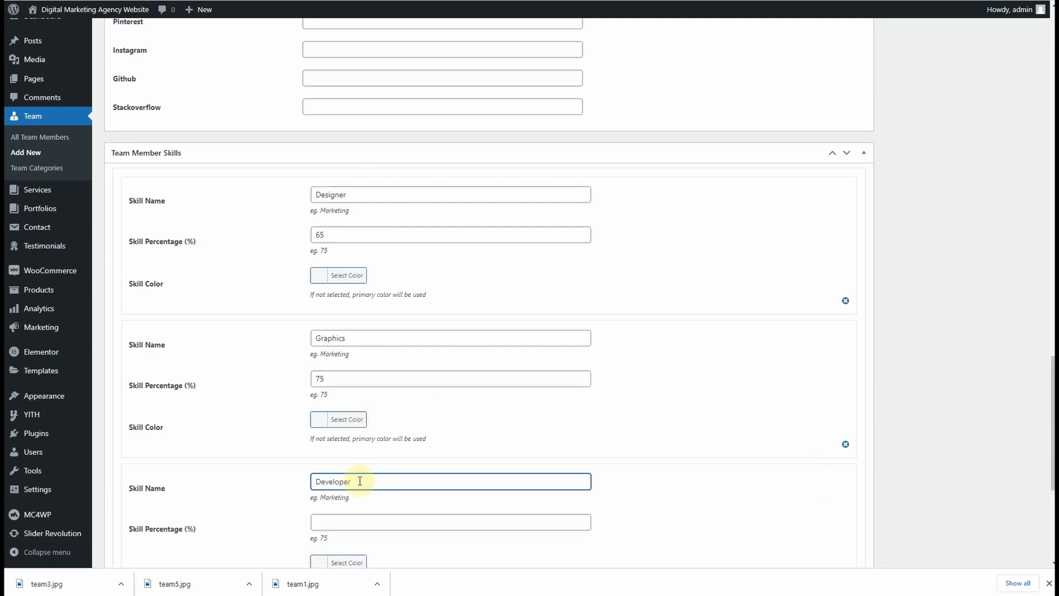
pyautogui.click(372, 529)
pyautogui.write('90')
pyautogui.scroll(-5, 748, 485)
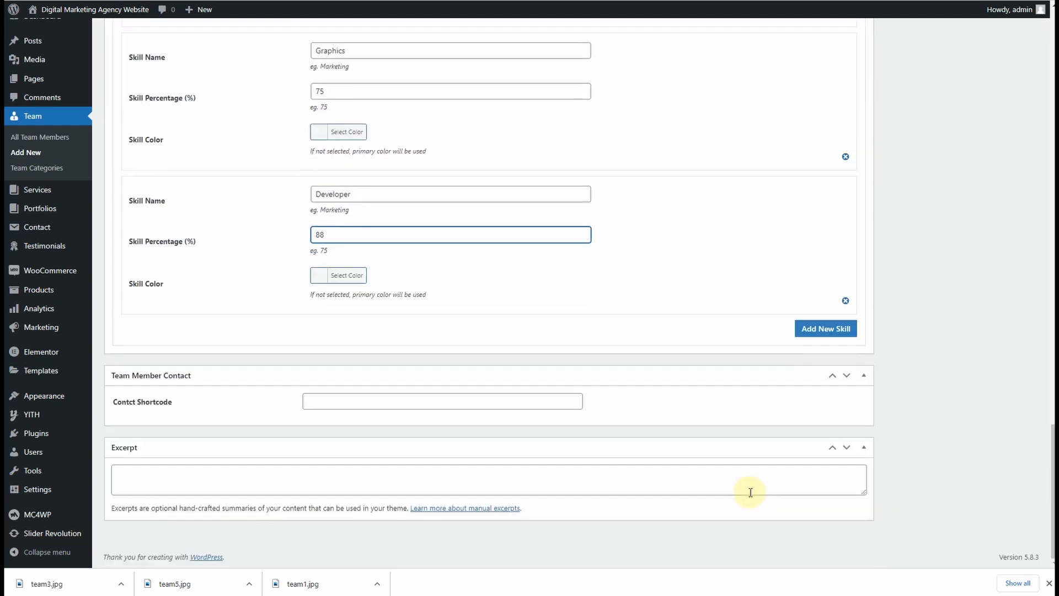
pyautogui.scroll(10, 750, 491)
pyautogui.scroll(15, 749, 492)
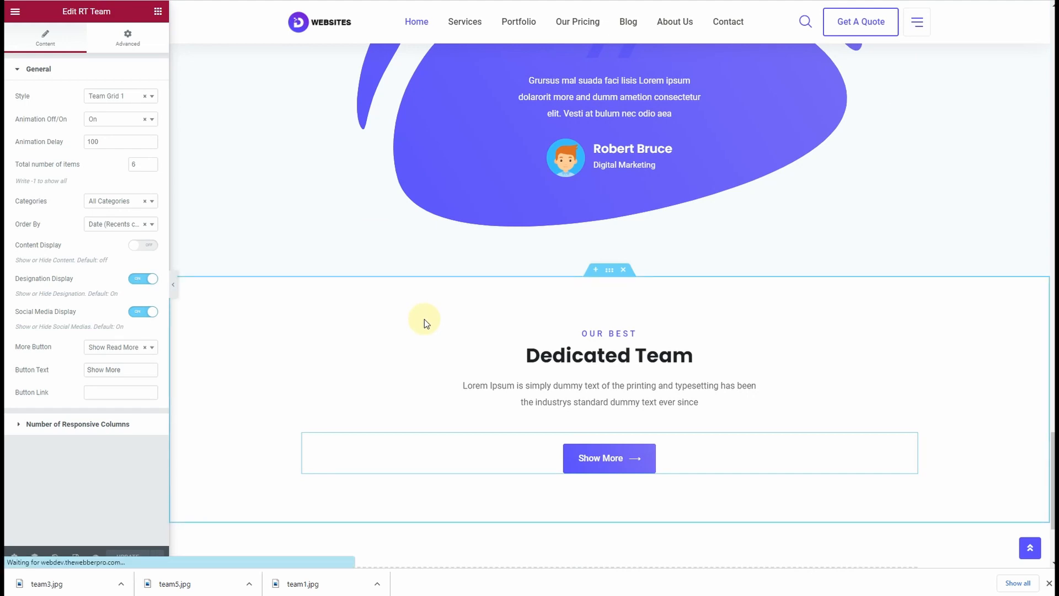
# - In the Elementor home page, keep the Dedicated Team widget's style at Team Grid 1 and set its total number of items to 3
pyautogui.scroll(-15, 459, 263)
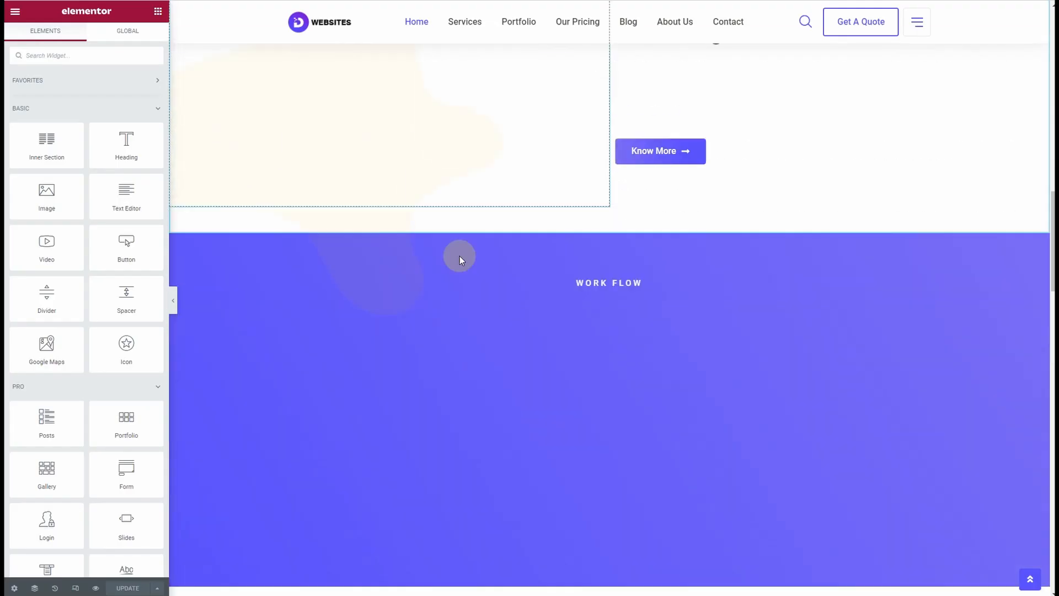
pyautogui.scroll(-12, 458, 270)
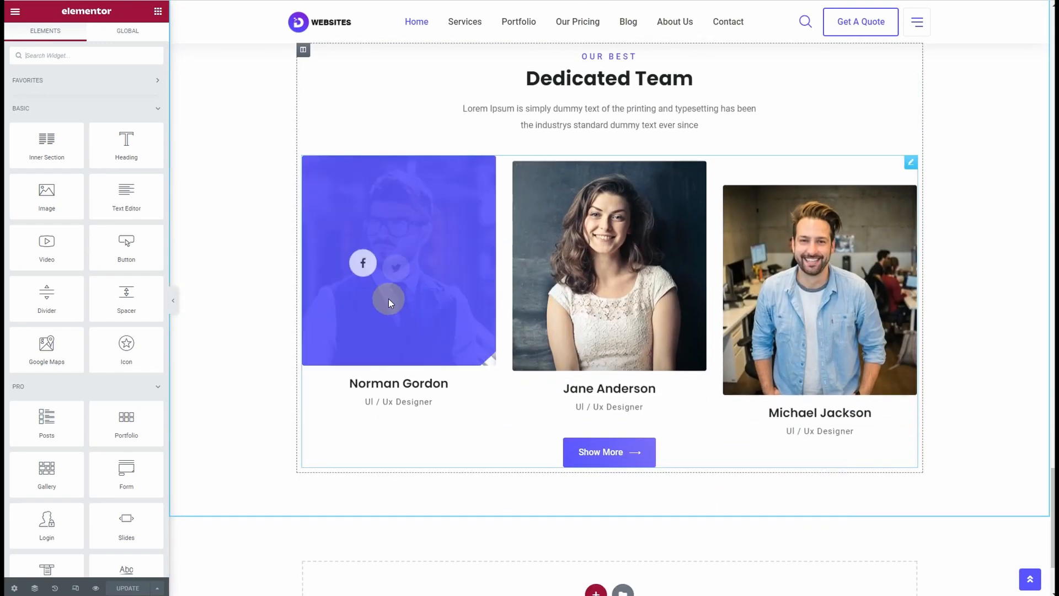
pyautogui.click(911, 165)
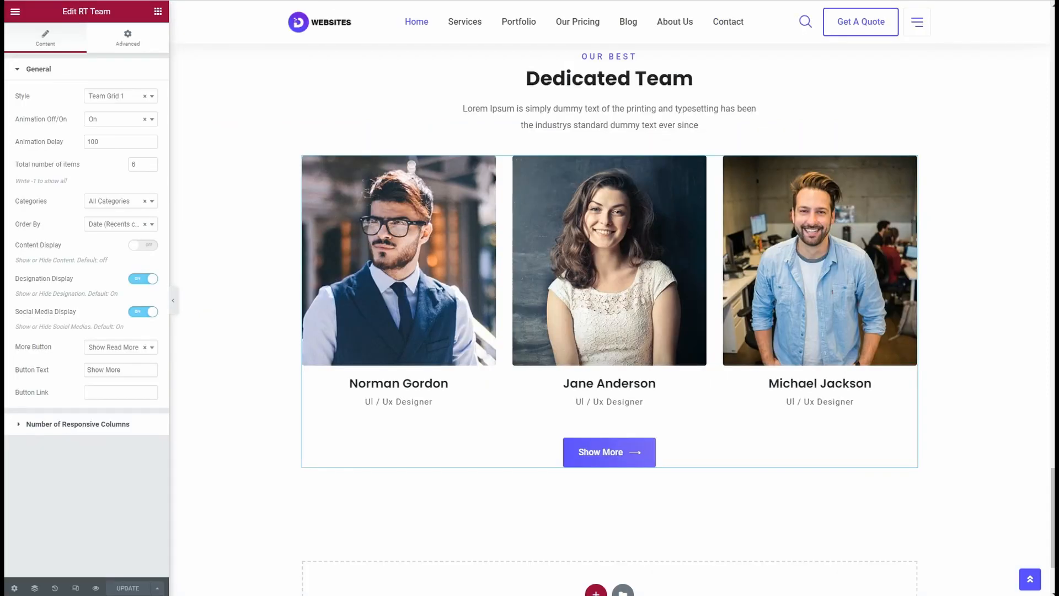
pyautogui.click(114, 98)
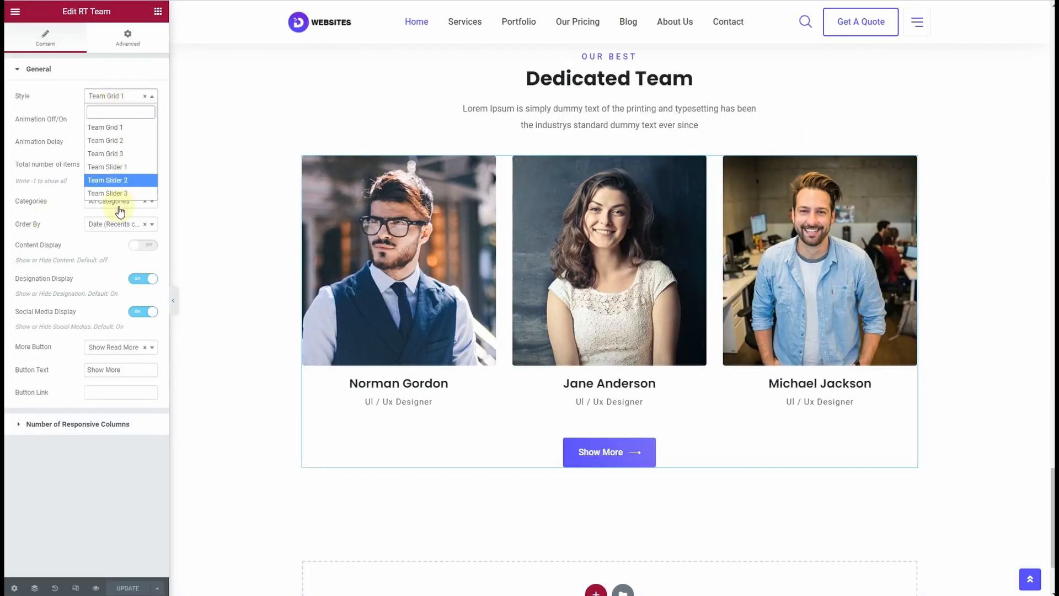
pyautogui.click(121, 128)
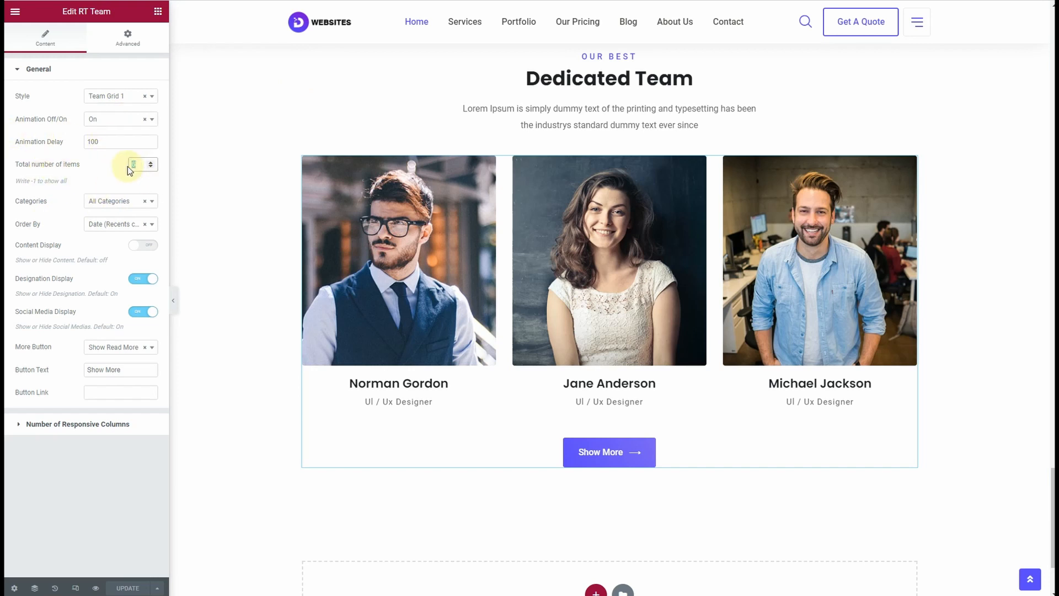
pyautogui.write('3')
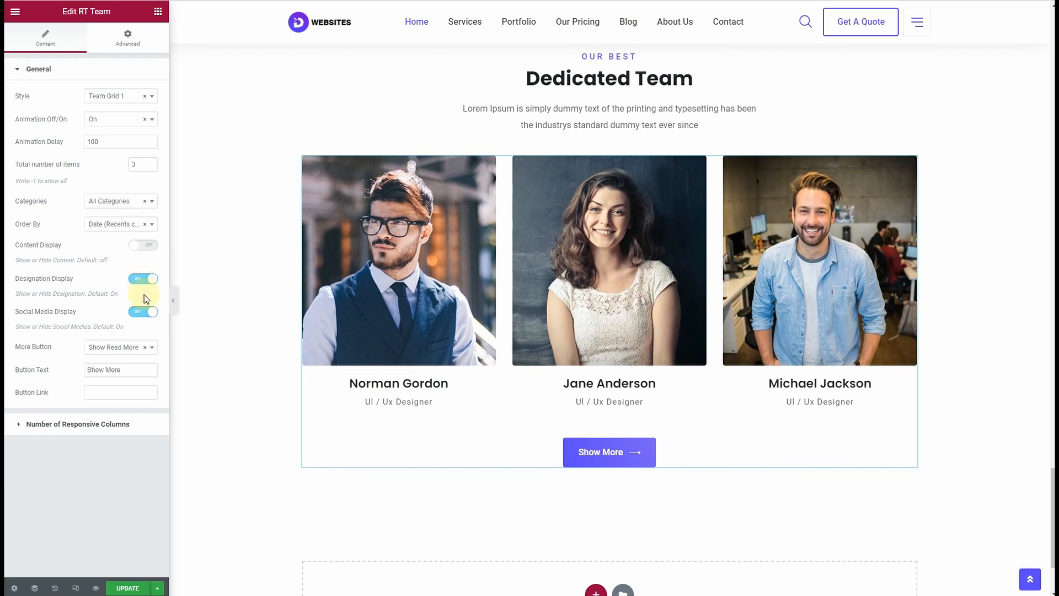
# - Clear the RT Team widget's More Button option and its button text, and update the home page
pyautogui.moveTo(402, 317)
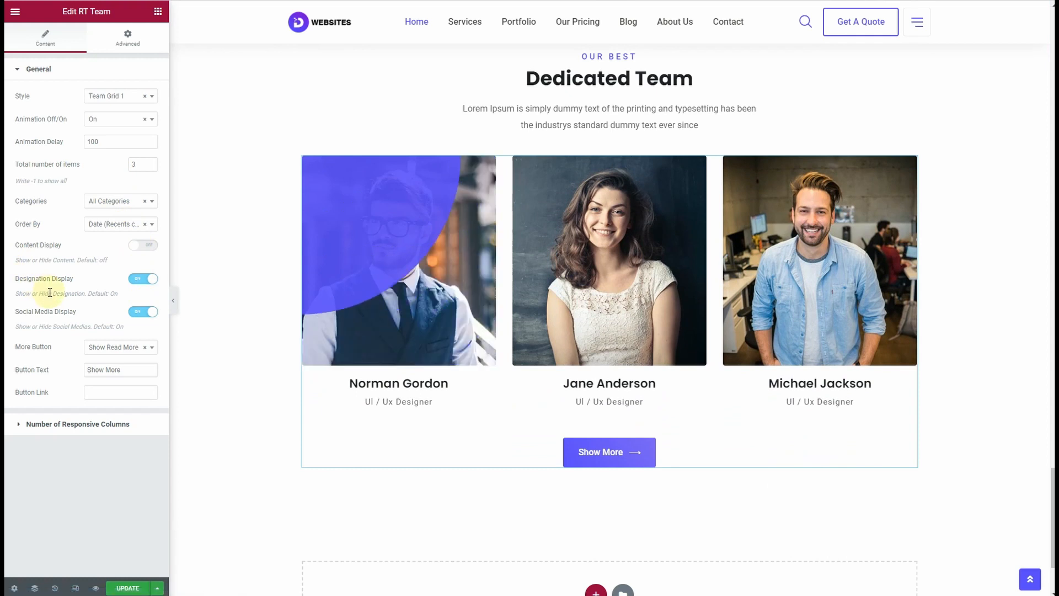
pyautogui.click(144, 348)
pyautogui.click(46, 368)
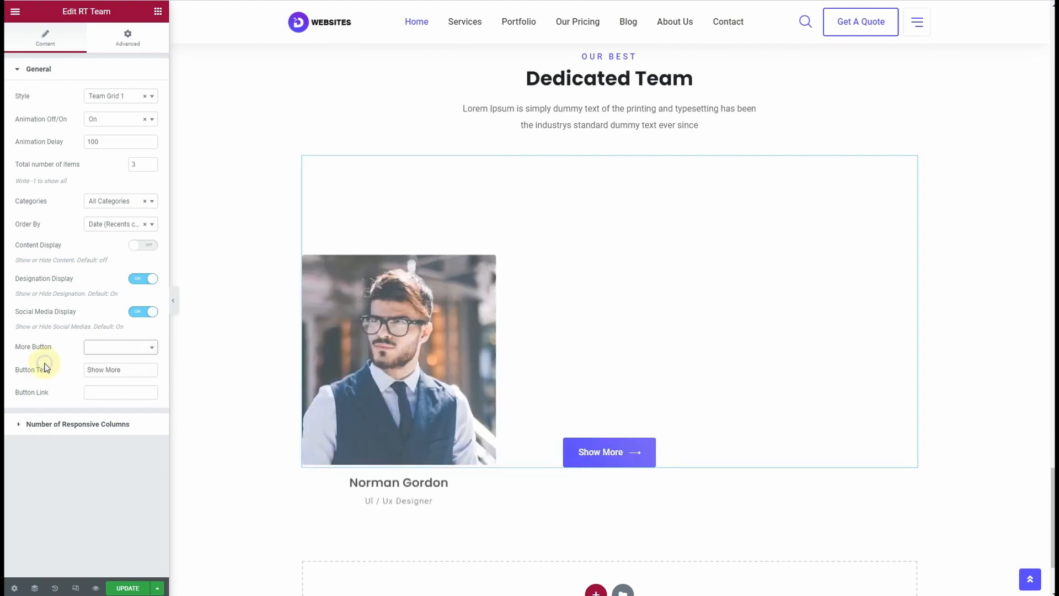
pyautogui.press('BackSpace')
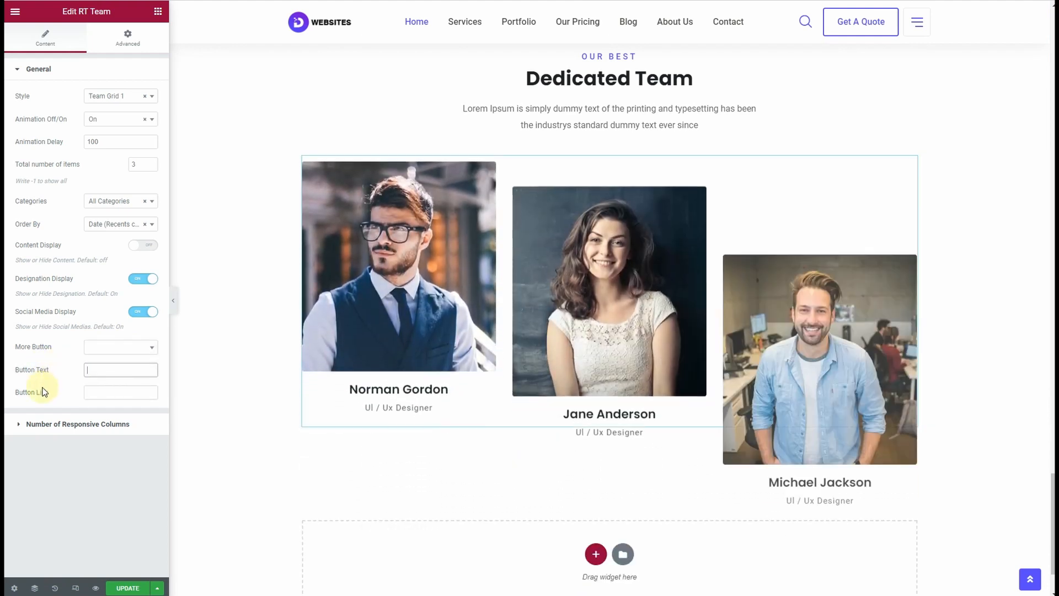
pyautogui.scroll(4, 457, 350)
pyautogui.scroll(-2, 461, 360)
pyautogui.scroll(-2, 460, 360)
pyautogui.click(133, 588)
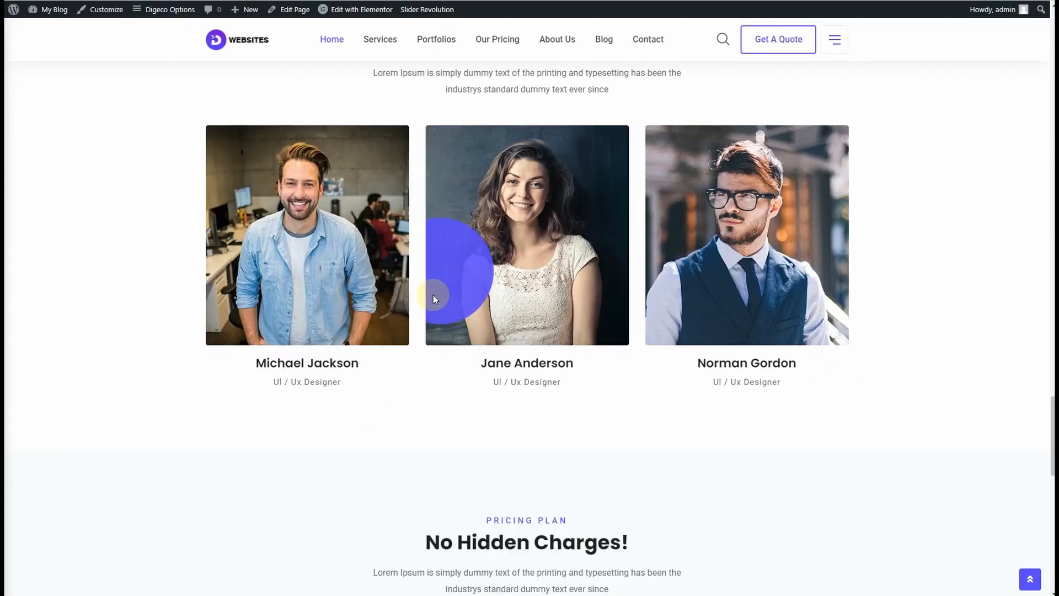
# - Examine the Pricing Plan section of the reference home page, including its three plan cards and the client logo row
pyautogui.scroll(-6, 434, 298)
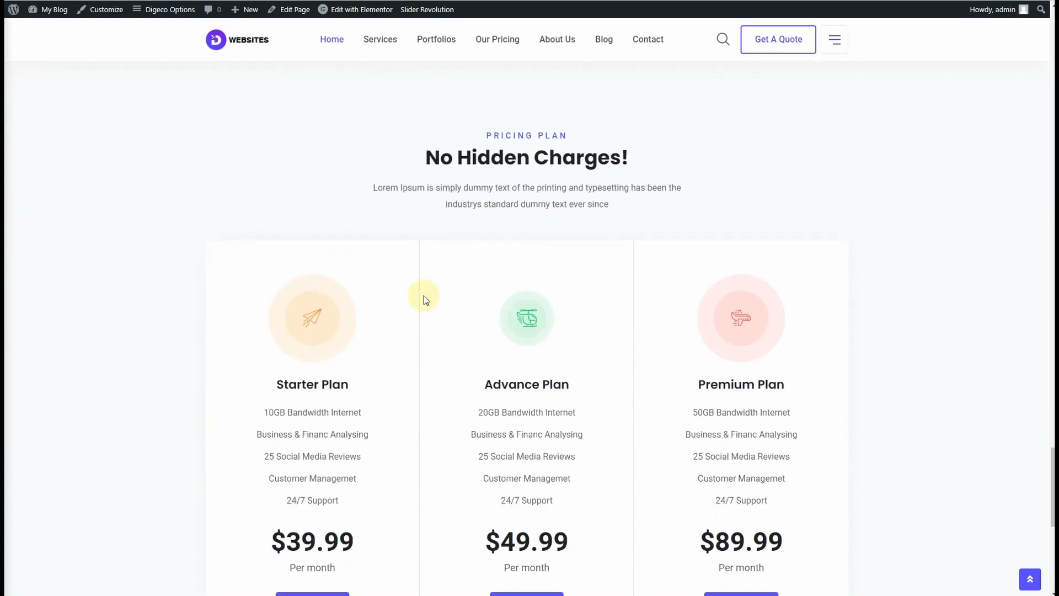
pyautogui.scroll(-5, 54, 223)
pyautogui.scroll(6, 55, 225)
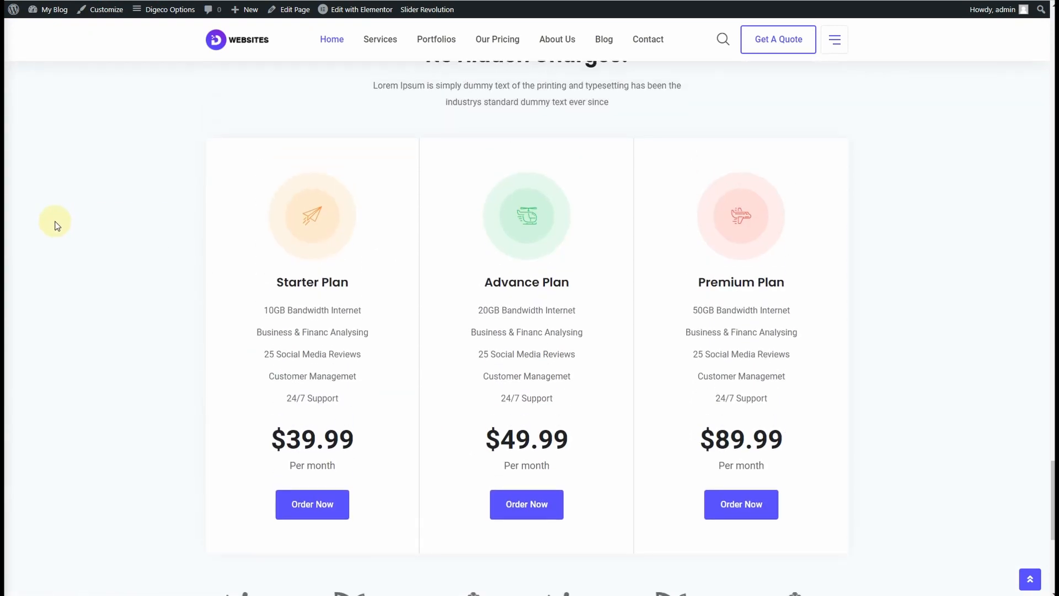
pyautogui.scroll(-2, 55, 225)
pyautogui.scroll(-2, 55, 225)
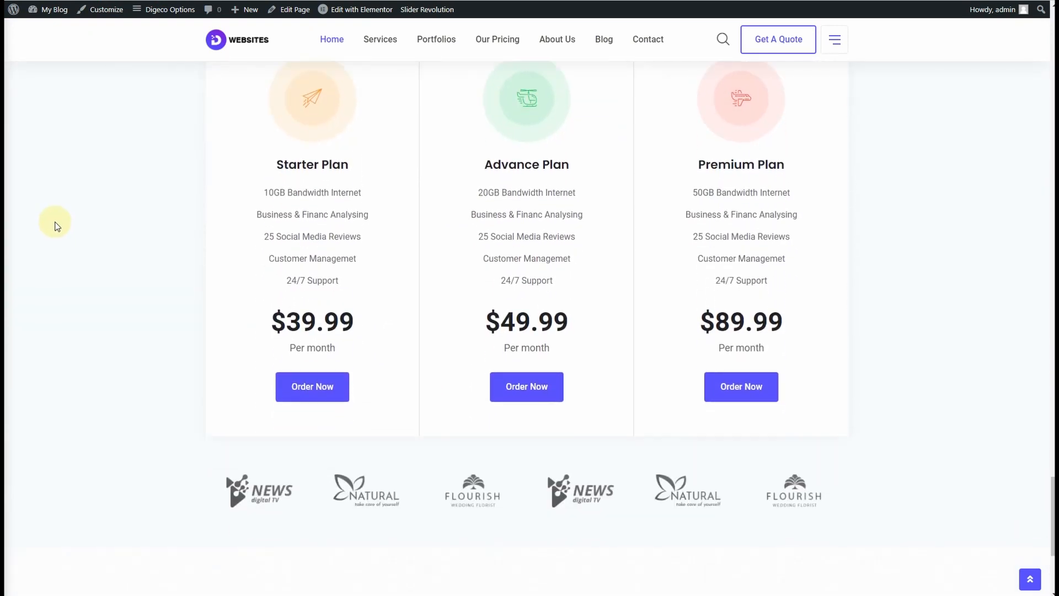
pyautogui.scroll(4, 55, 225)
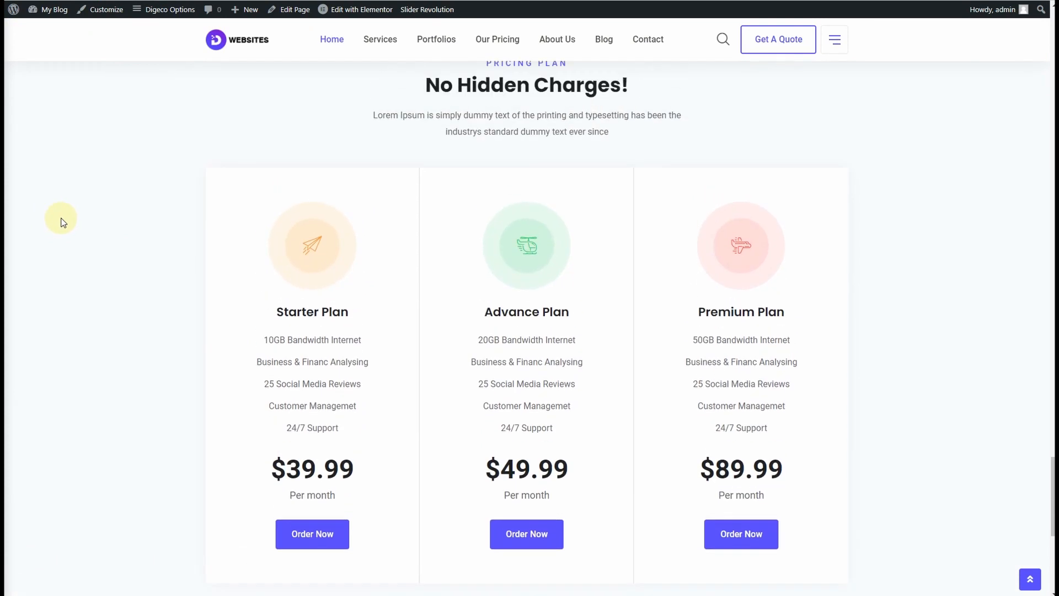
pyautogui.scroll(-1, 62, 222)
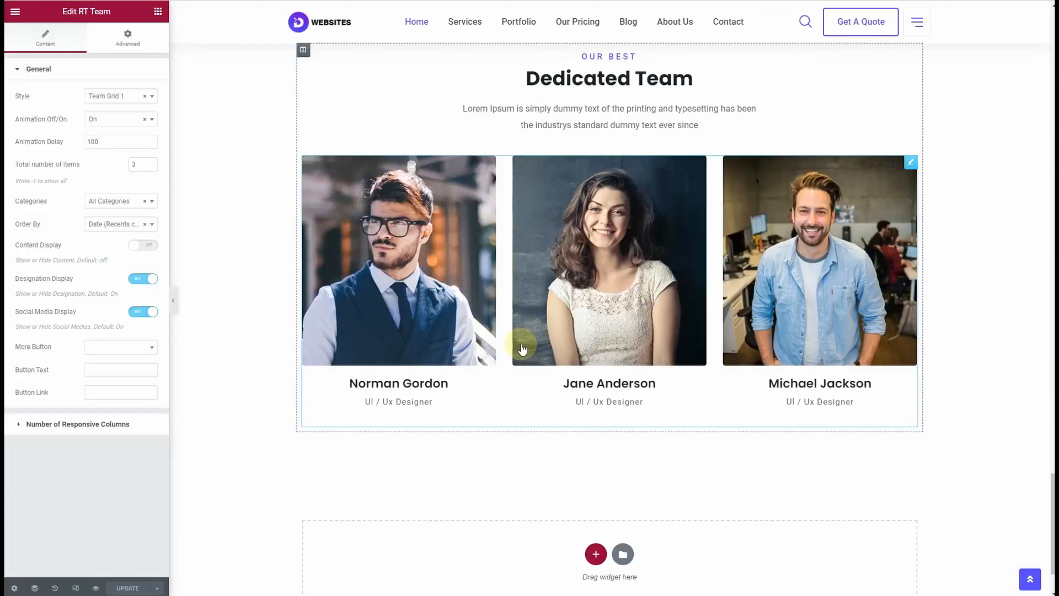
# - Copy the Customers Feedback section and paste it below the Dedicated Team section at the end of the page
pyautogui.scroll(9, 525, 350)
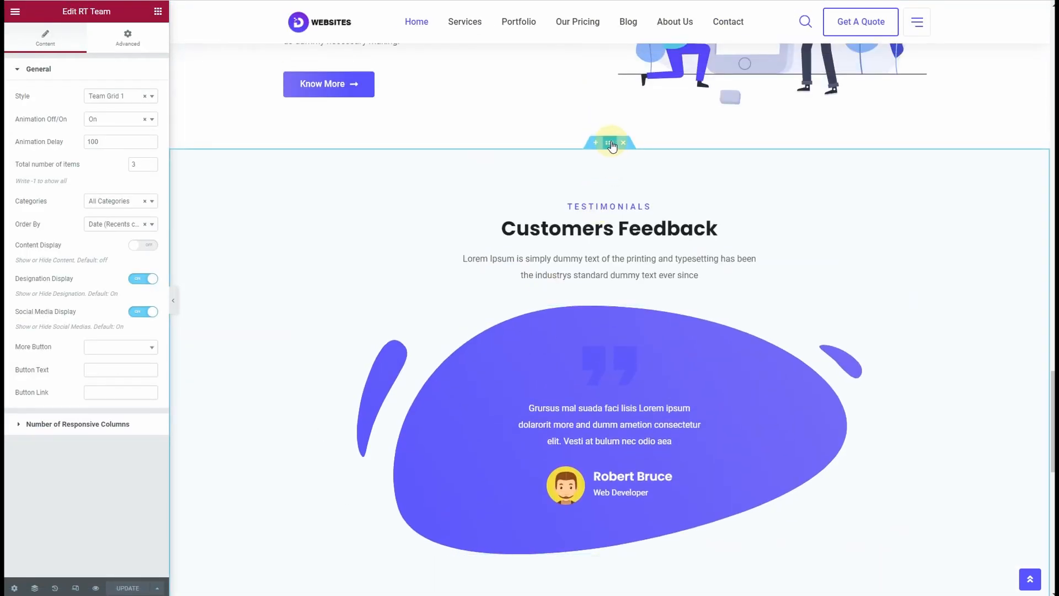
pyautogui.rightClick(610, 143)
pyautogui.click(636, 189)
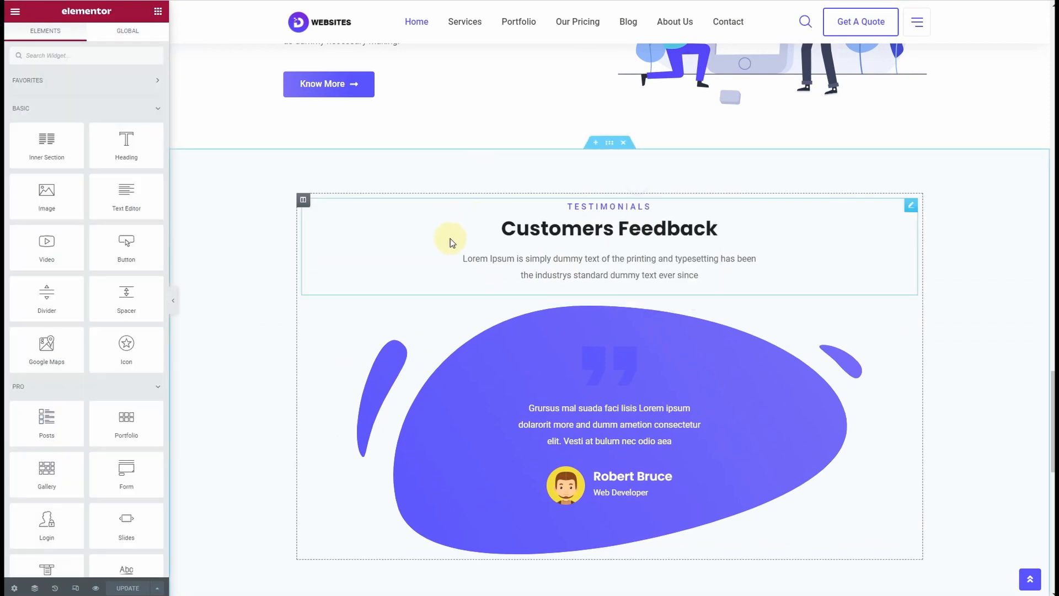
pyautogui.scroll(-6, 514, 265)
pyautogui.scroll(-6, 515, 265)
pyautogui.rightClick(478, 455)
pyautogui.click(509, 465)
# - Delete the testimonial slider widget from the pasted section, keeping only its section title
pyautogui.scroll(-8, 742, 191)
pyautogui.rightClick(911, 127)
pyautogui.click(929, 271)
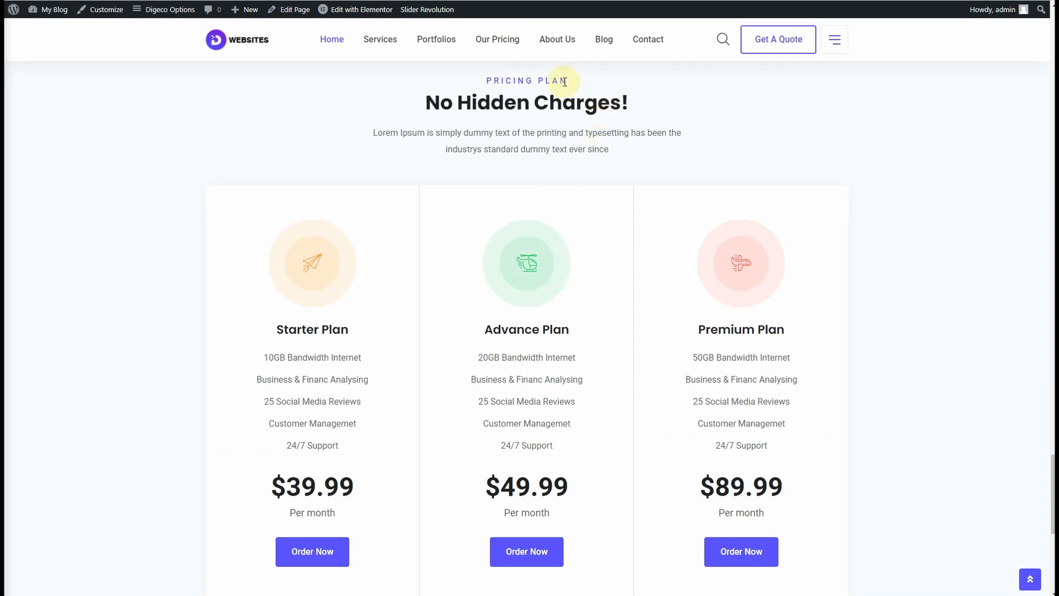
# - Copy the PRICING PLAN subtitle from the reference page and use it to replace the pasted section title's subtitle
pyautogui.moveTo(563, 81); pyautogui.dragTo(481, 85)
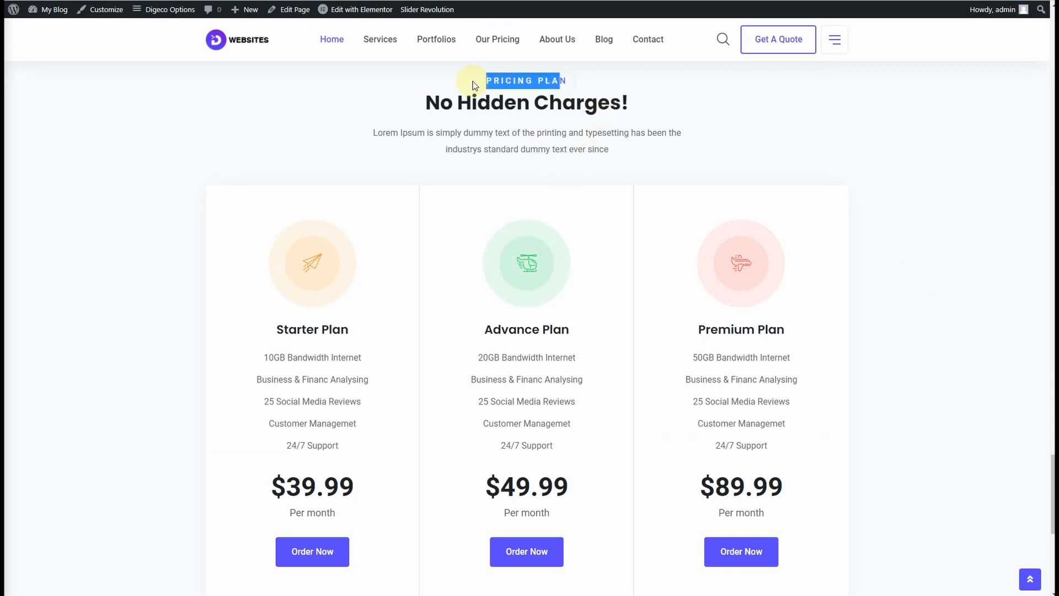
pyautogui.moveTo(577, 84); pyautogui.dragTo(499, 81)
pyautogui.rightClick(502, 83)
pyautogui.click(529, 89)
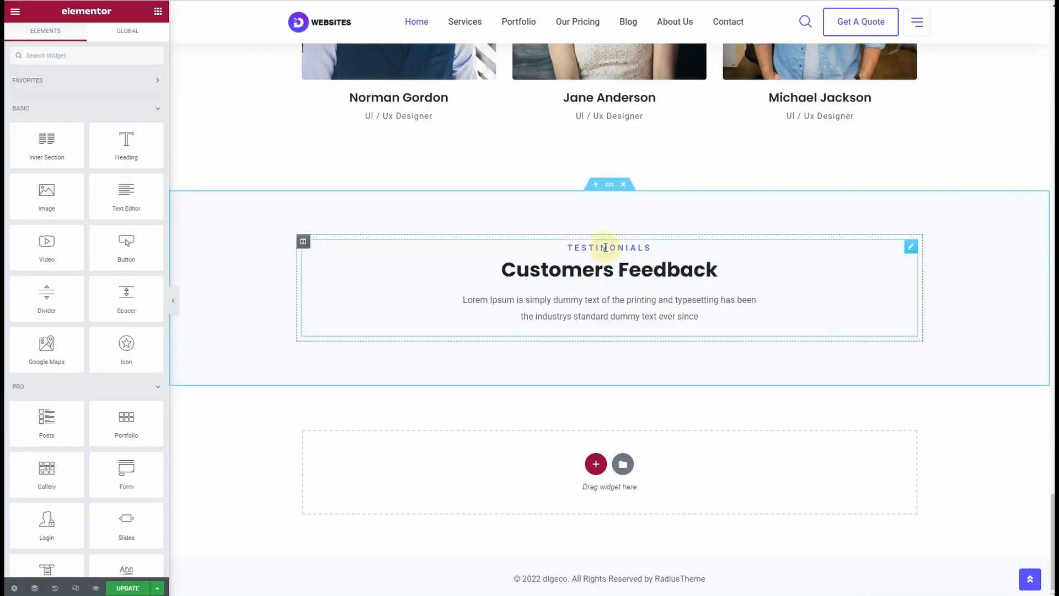
pyautogui.click(605, 248)
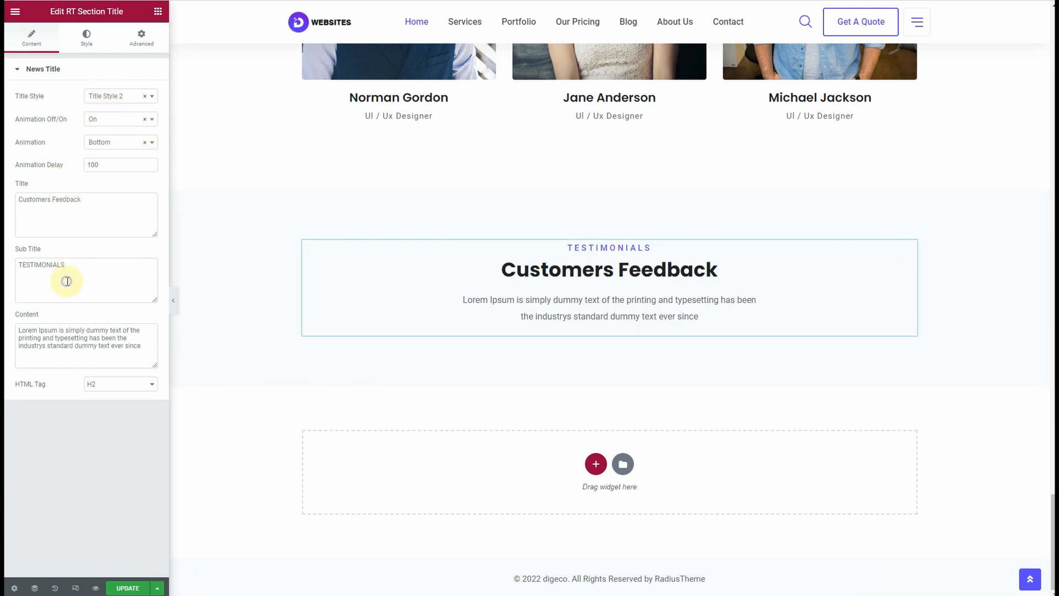
pyautogui.hotkey('ctrl', 'v')
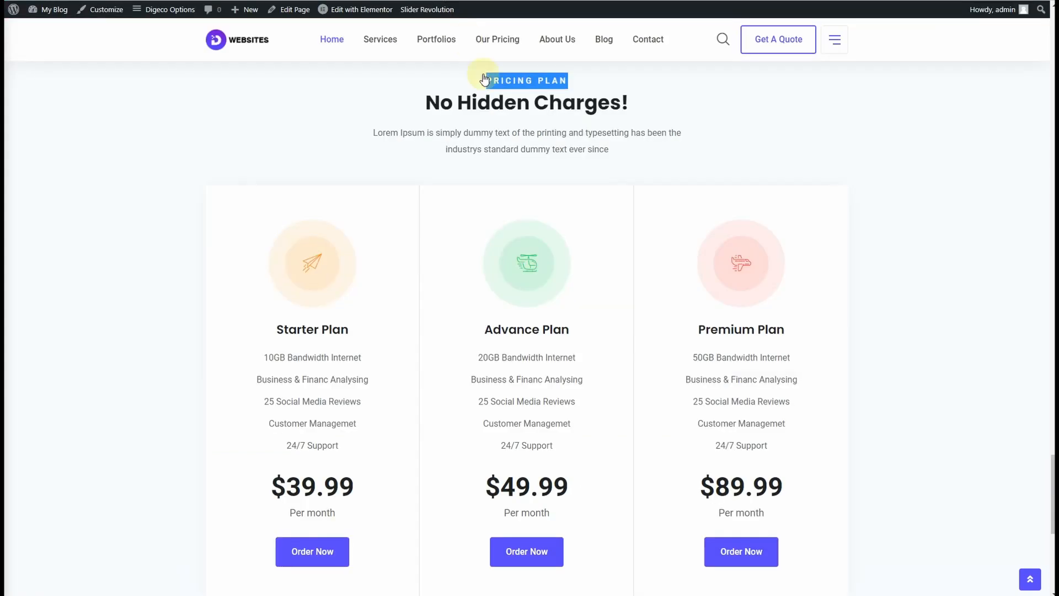
# - Replace the section title's heading with "No Hidden Charges!" copied from the reference page
pyautogui.moveTo(629, 105); pyautogui.dragTo(397, 104)
pyautogui.rightClick(442, 104)
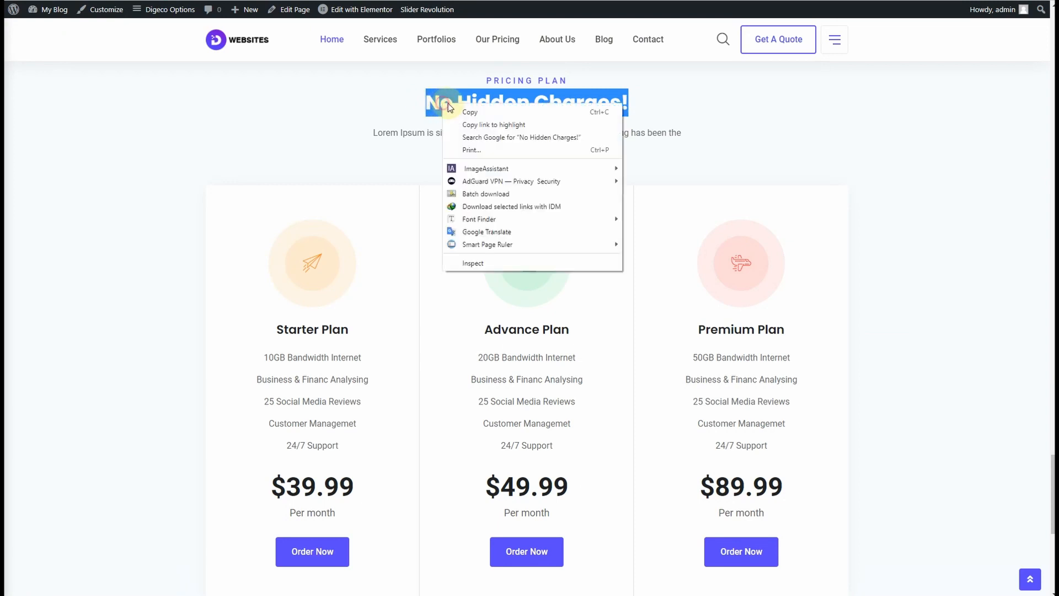
pyautogui.click(469, 112)
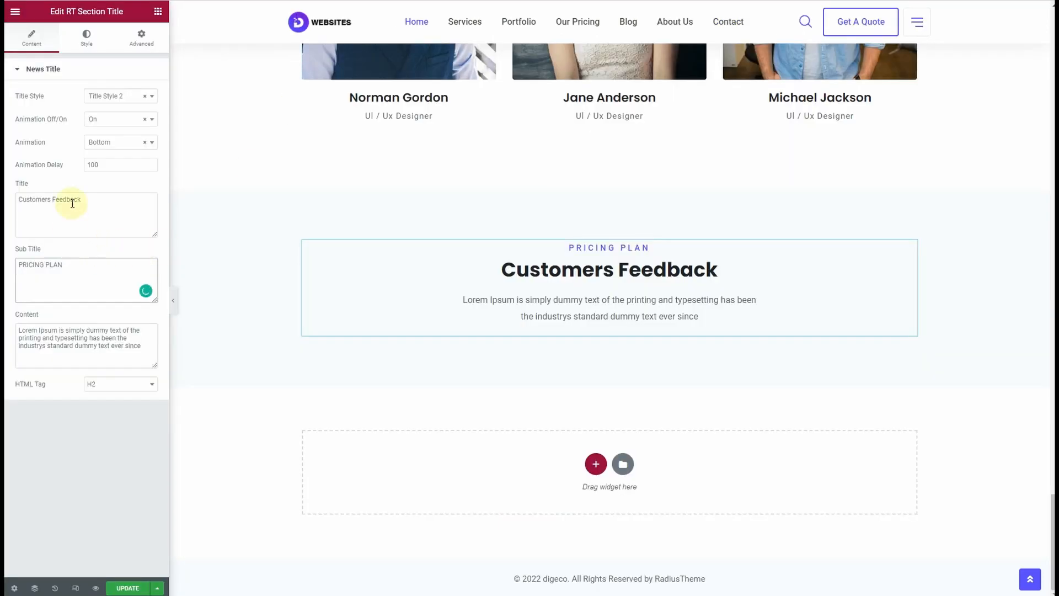
pyautogui.click(73, 203)
pyautogui.hotkey('ctrl', 'v')
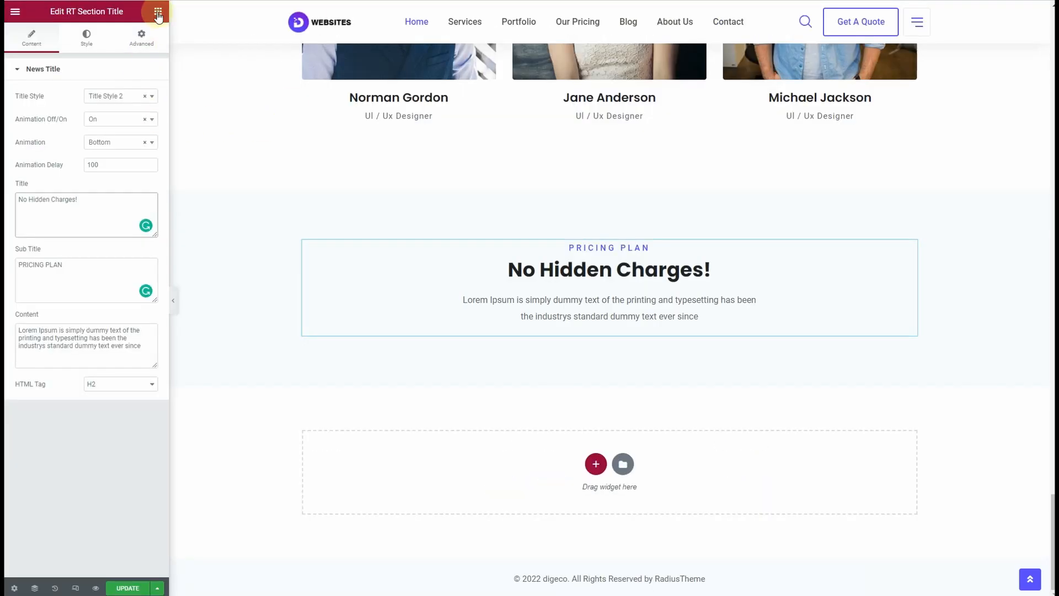
# - Add an Inner Section below the "No Hidden Charges!" title and duplicate its first column to get three columns
pyautogui.click(158, 14)
pyautogui.moveTo(47, 145); pyautogui.dragTo(553, 313)
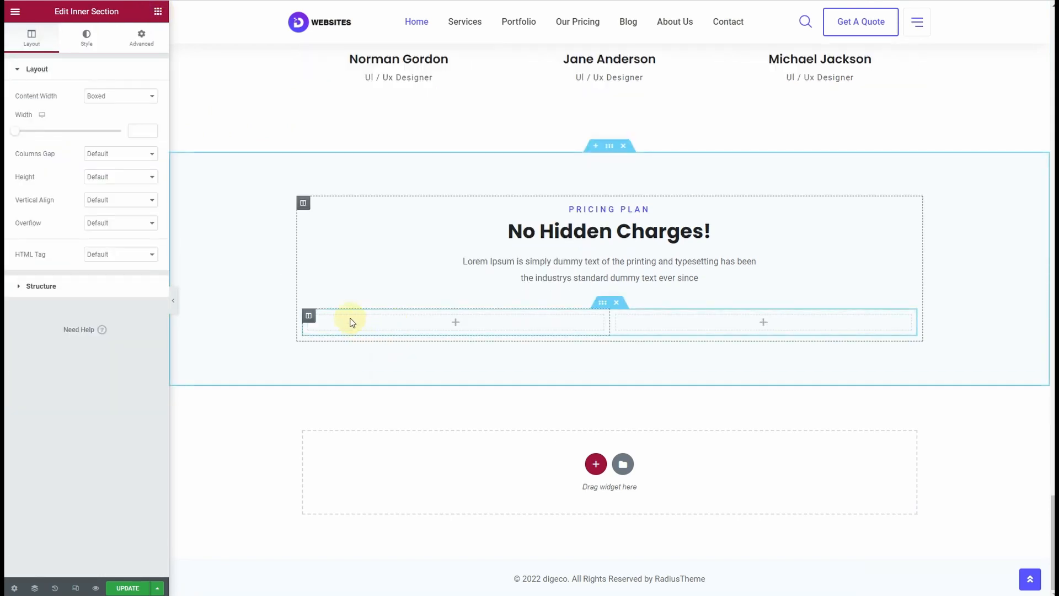
pyautogui.rightClick(335, 331)
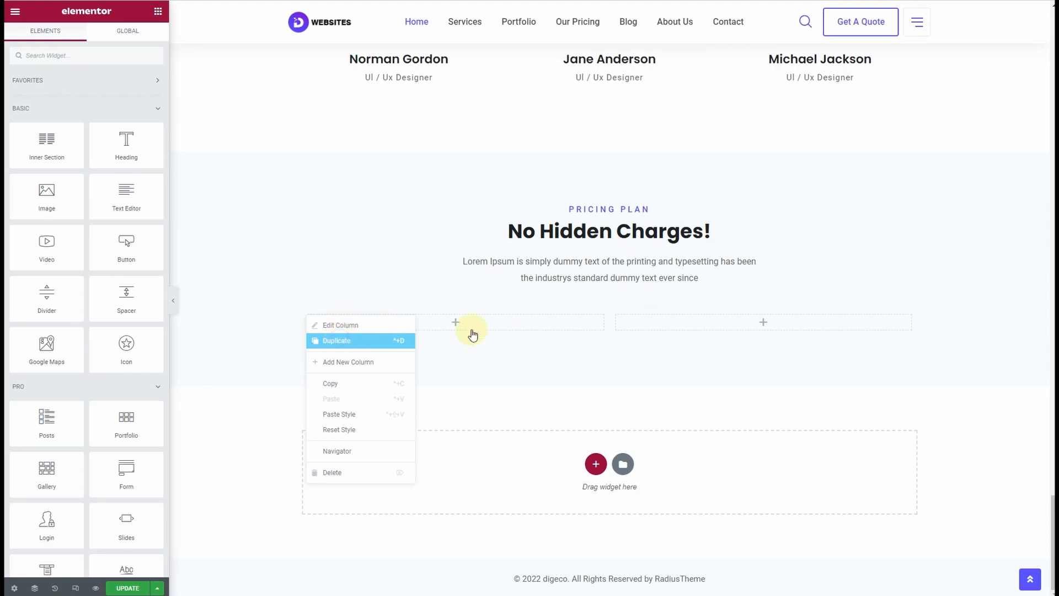
# - Find the RT Pricing Table widget by searching for "pricin" and place it in the first column
pyautogui.click(158, 12)
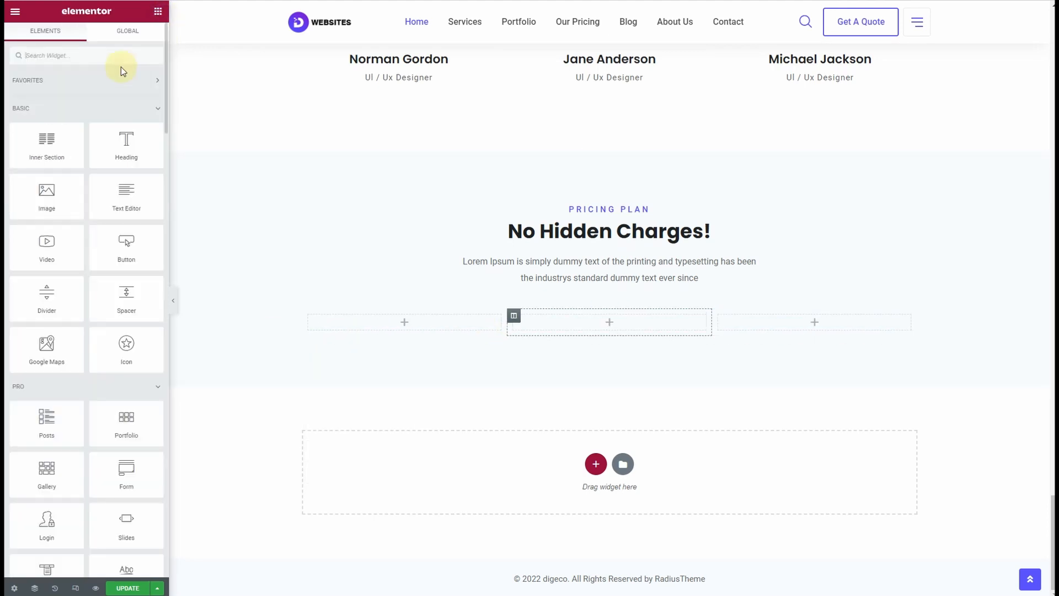
pyautogui.click(94, 56)
pyautogui.write('pricin')
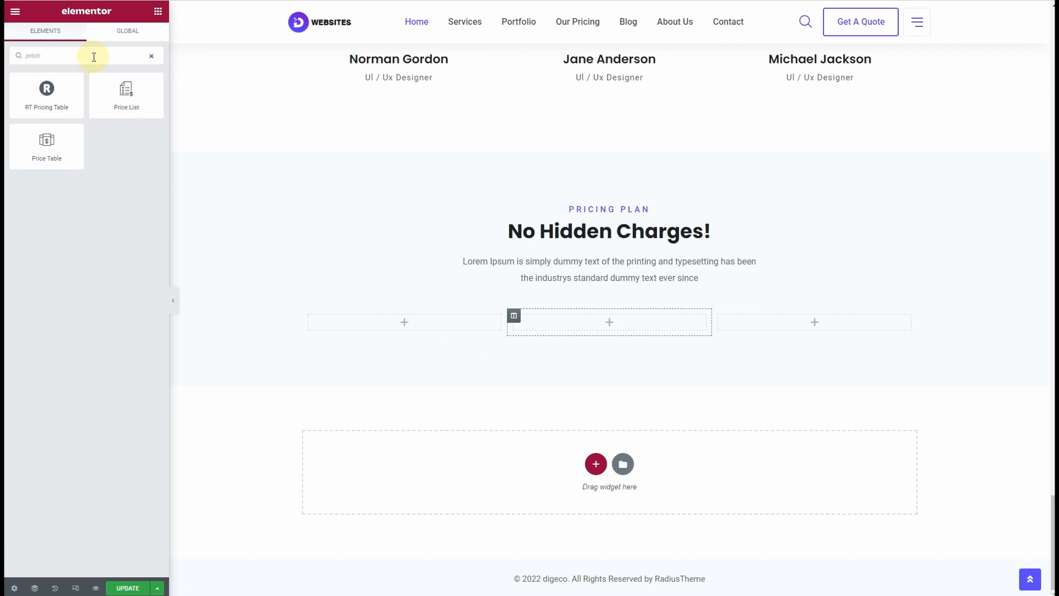
pyautogui.moveTo(82, 133); pyautogui.dragTo(390, 317)
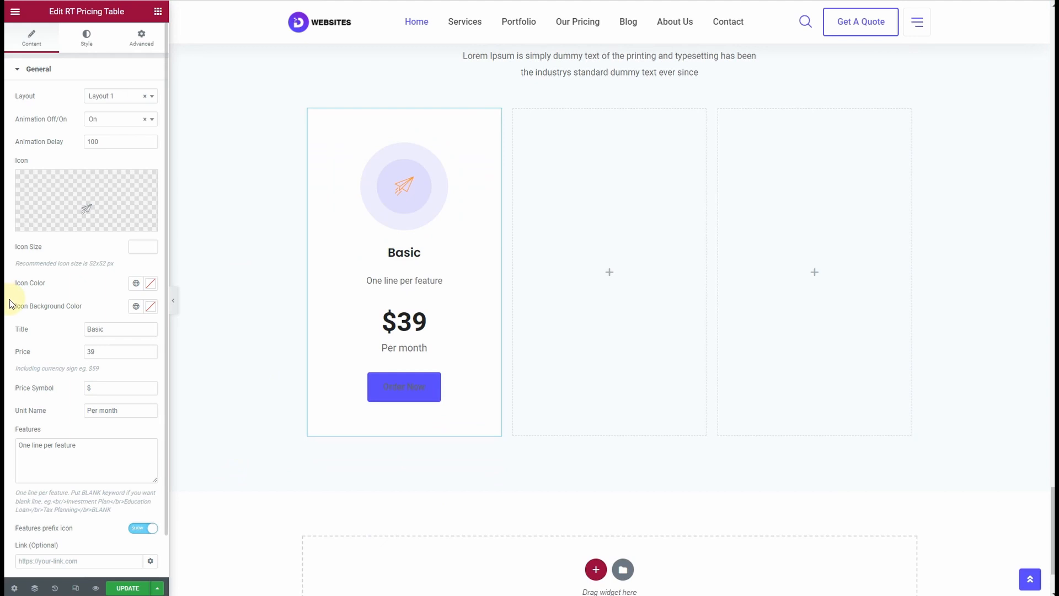
# - Check the Starter Plan card on the reference page, then copy the Icon Color code from the SM Marketing info box's style settings
pyautogui.scroll(-1, 12, 304)
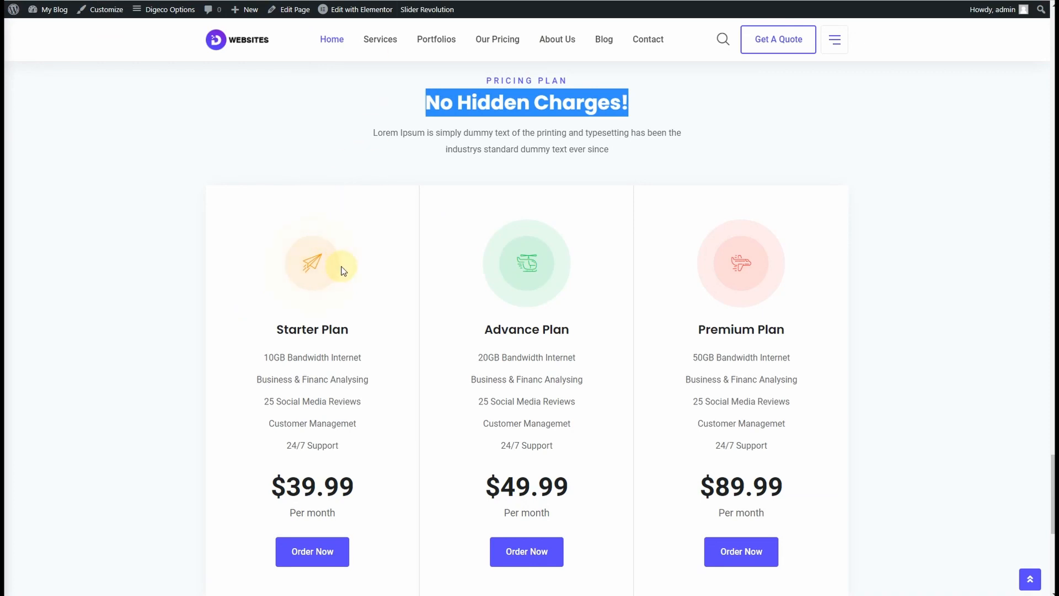
pyautogui.scroll(-4, 343, 266)
pyautogui.scroll(3, 332, 165)
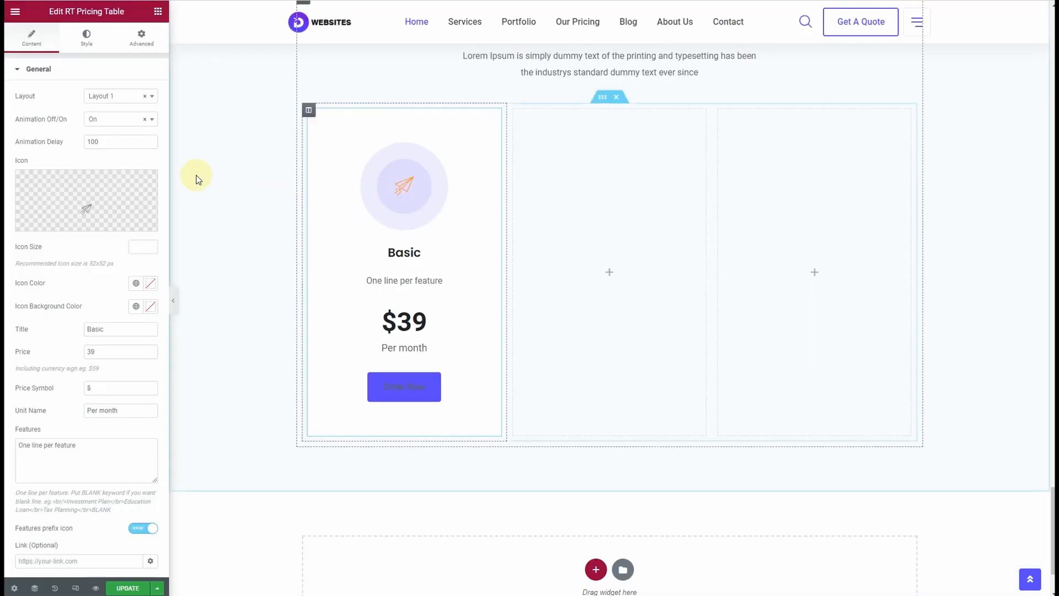
pyautogui.scroll(15, 538, 140)
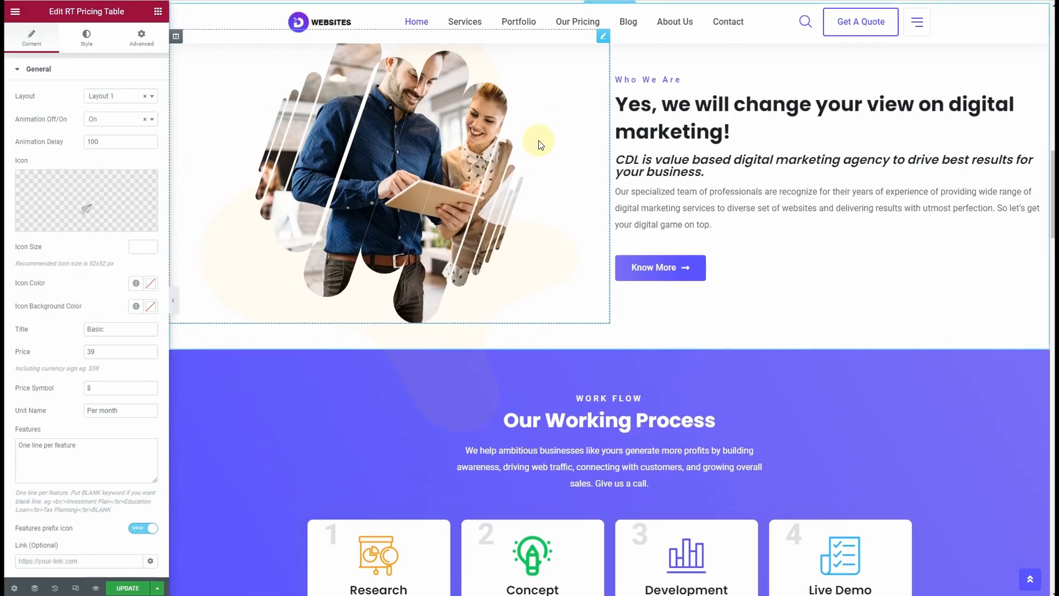
pyautogui.scroll(6, 538, 140)
pyautogui.click(334, 90)
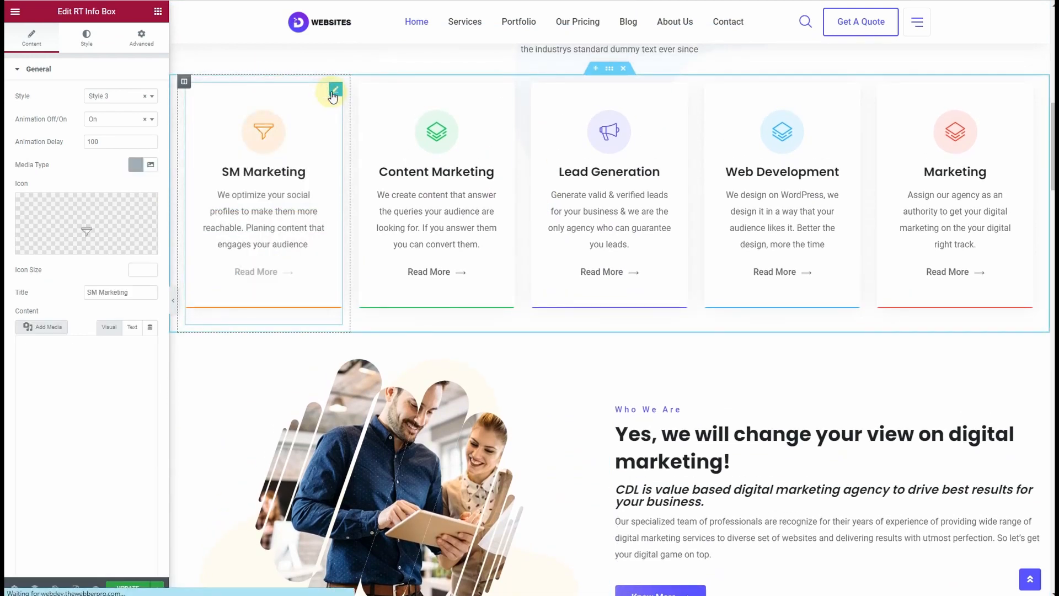
pyautogui.click(87, 38)
pyautogui.click(151, 152)
pyautogui.hotkey('ctrl', 'c')
pyautogui.click(151, 151)
# - Set the RT Pricing Table's Icon Background Color to #FD7B14 and lower its opacity to a pale orange tint
pyautogui.scroll(-20, 422, 297)
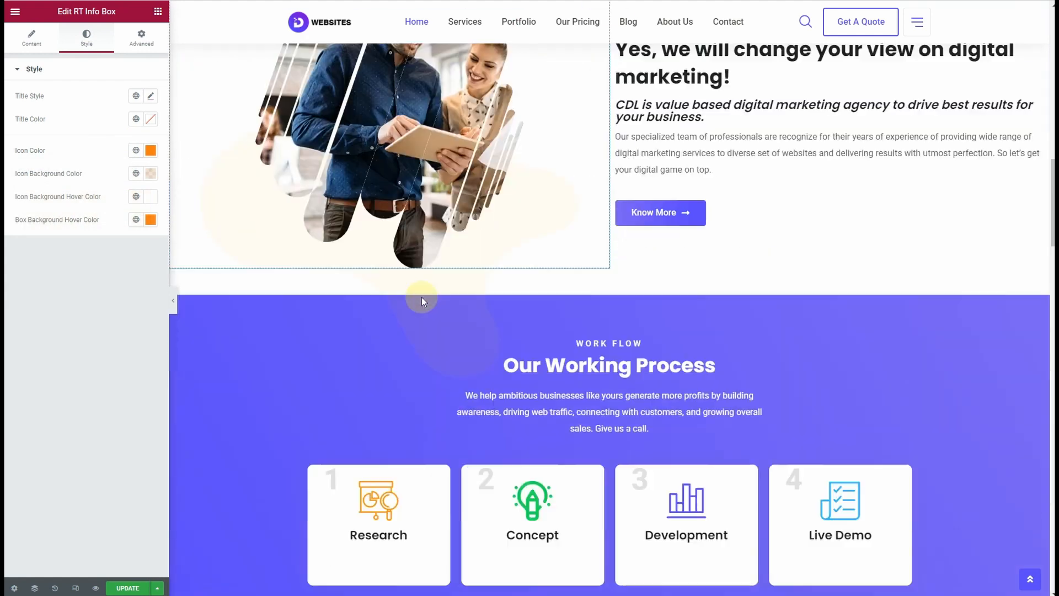
pyautogui.scroll(-20, 425, 320)
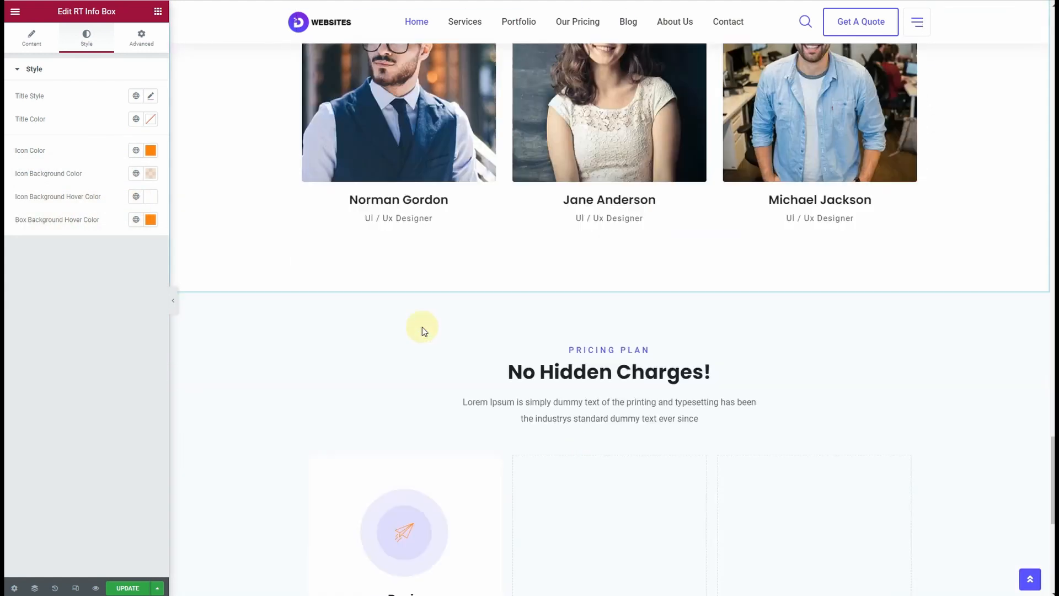
pyautogui.click(493, 172)
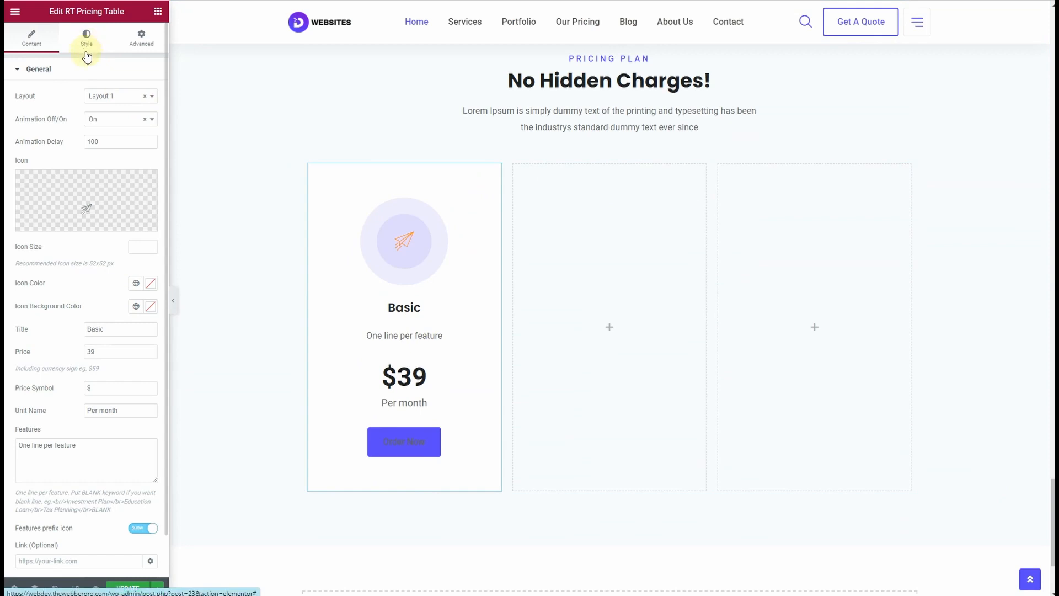
pyautogui.click(150, 307)
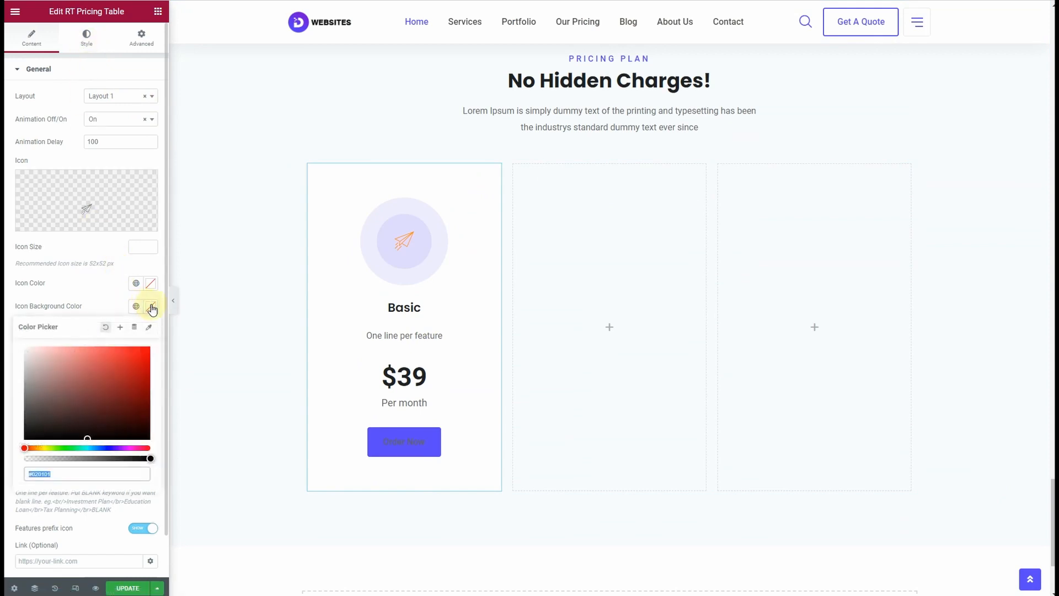
pyautogui.hotkey('ctrl', 'v')
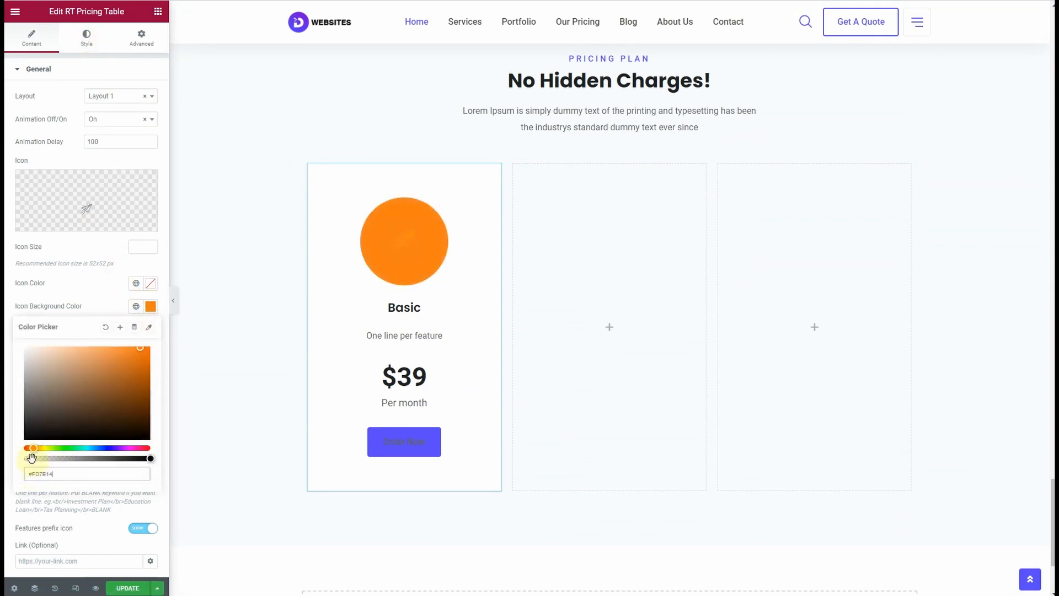
pyautogui.click(34, 459)
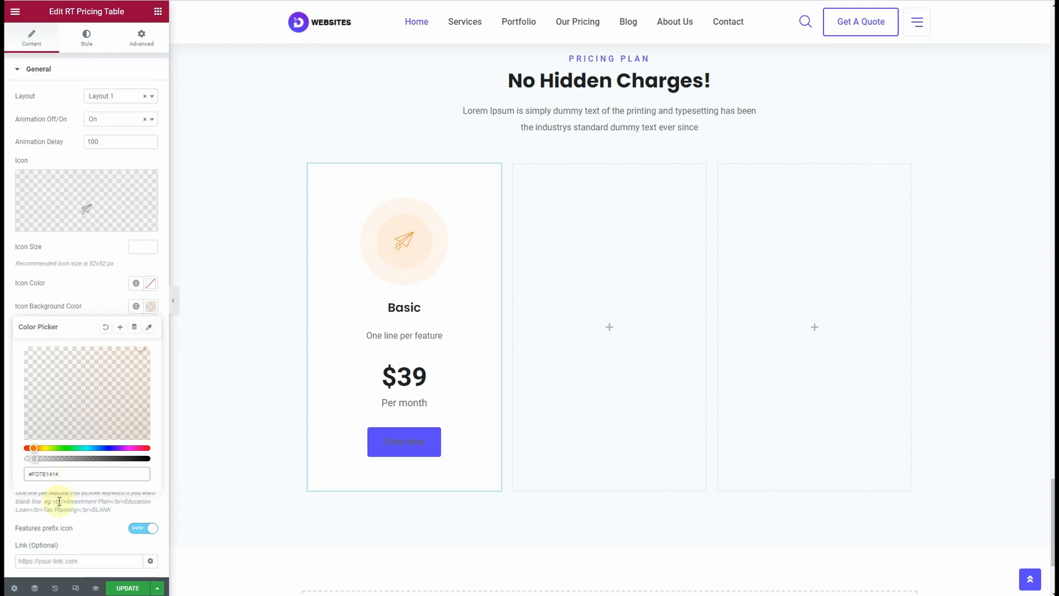
pyautogui.click(93, 300)
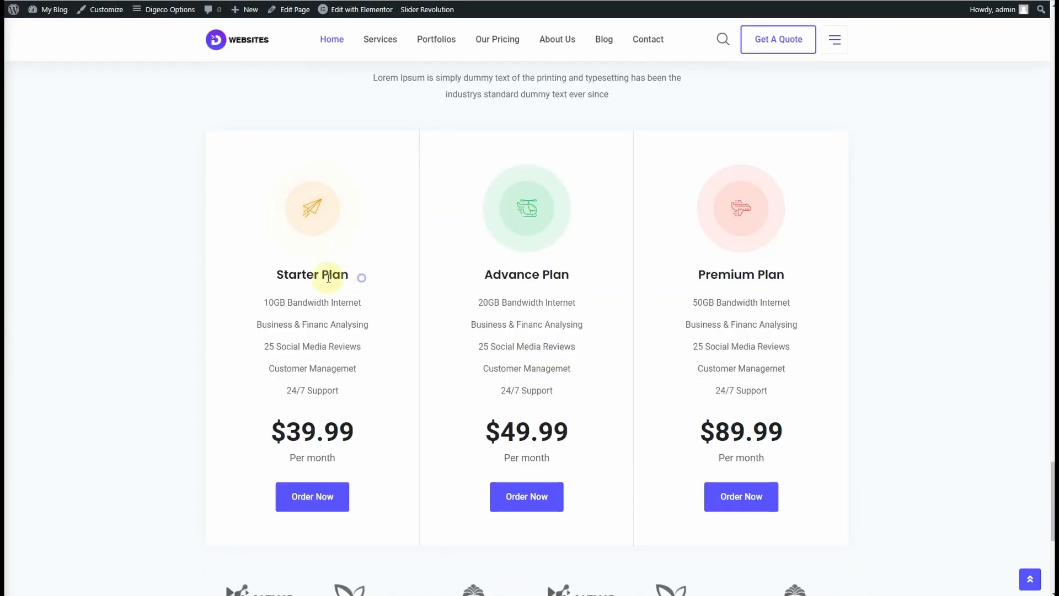
# - Copy "Starter Plan" from the reference page and set it as the pricing table's title
pyautogui.moveTo(357, 276); pyautogui.dragTo(277, 278)
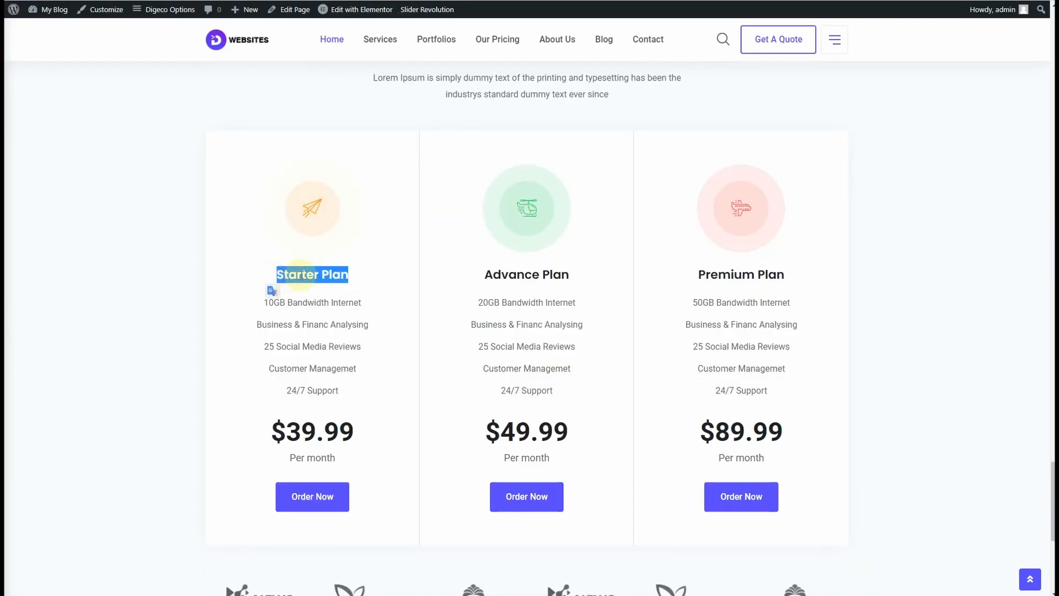
pyautogui.rightClick(313, 279)
pyautogui.click(331, 284)
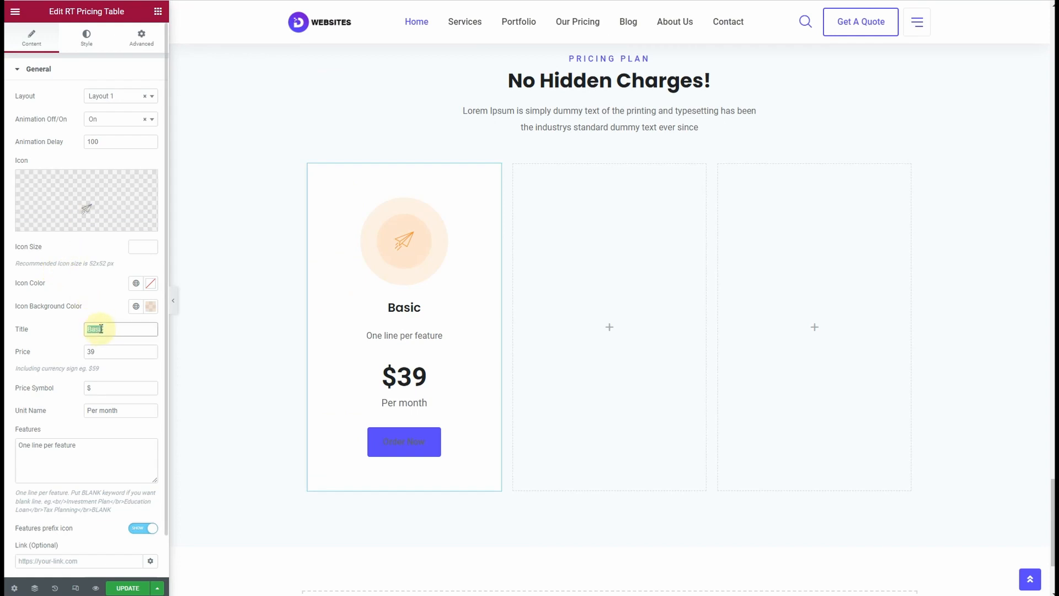
pyautogui.hotkey('ctrl', 'v')
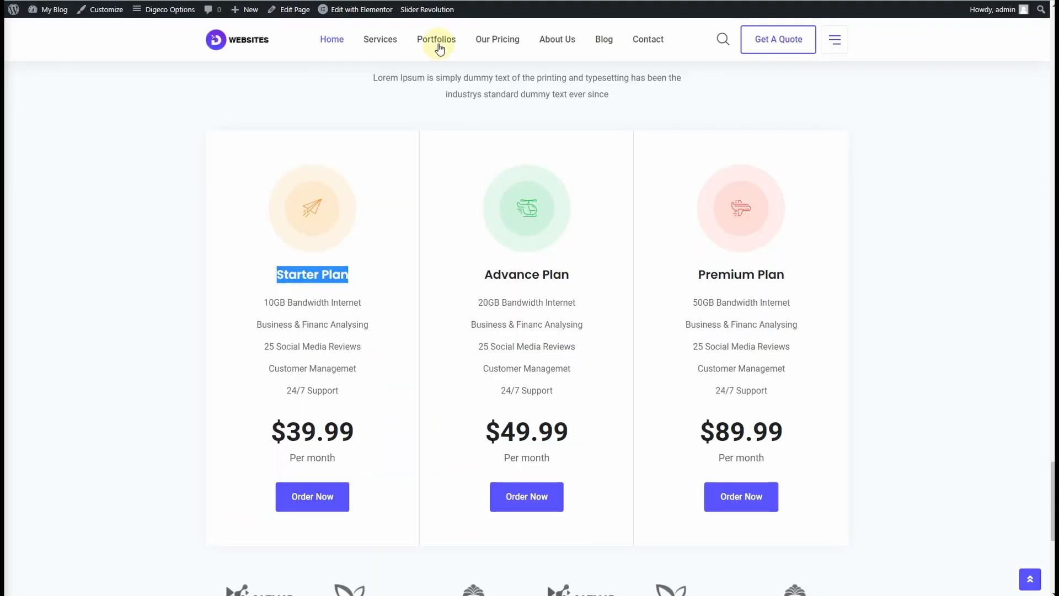
# - Replace the pricing table's features with the five Starter Plan lines from the reference page, from 10GB Bandwidth Internet to 24/7 Support
pyautogui.moveTo(353, 392); pyautogui.dragTo(252, 300)
pyautogui.rightClick(312, 305)
pyautogui.click(325, 317)
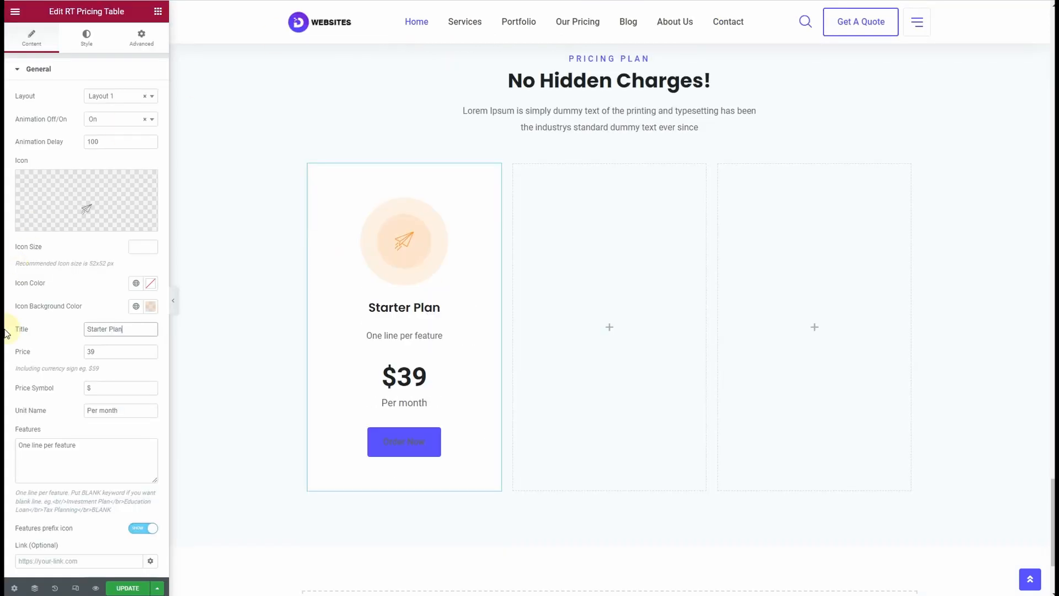
pyautogui.click(62, 465)
pyautogui.hotkey('ctrl', 'v')
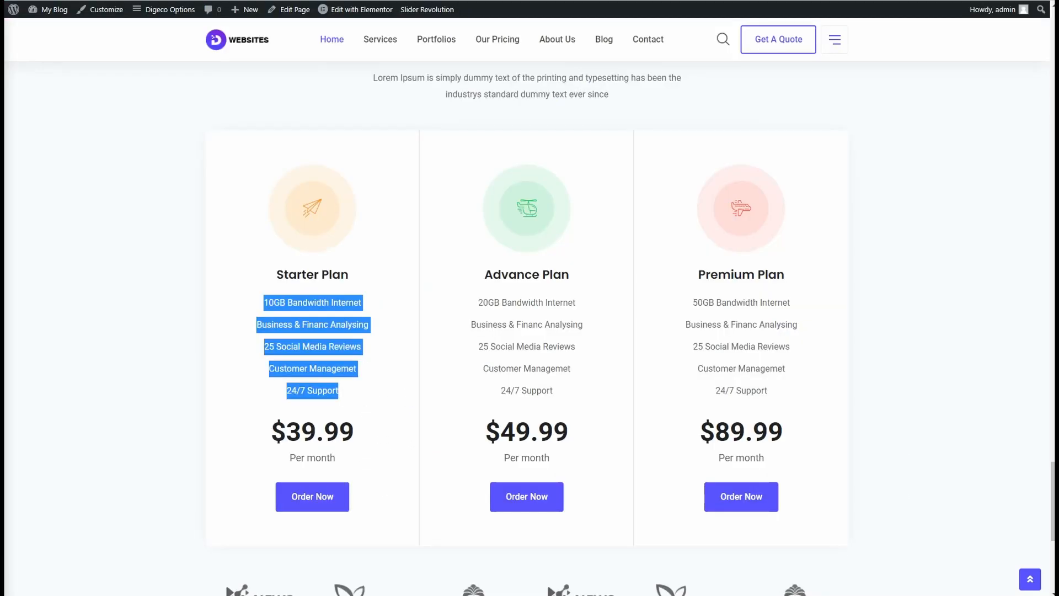
# - Copy the Starter Plan price from the reference page and set the pricing table's price to $39.99
pyautogui.moveTo(372, 431); pyautogui.dragTo(258, 434)
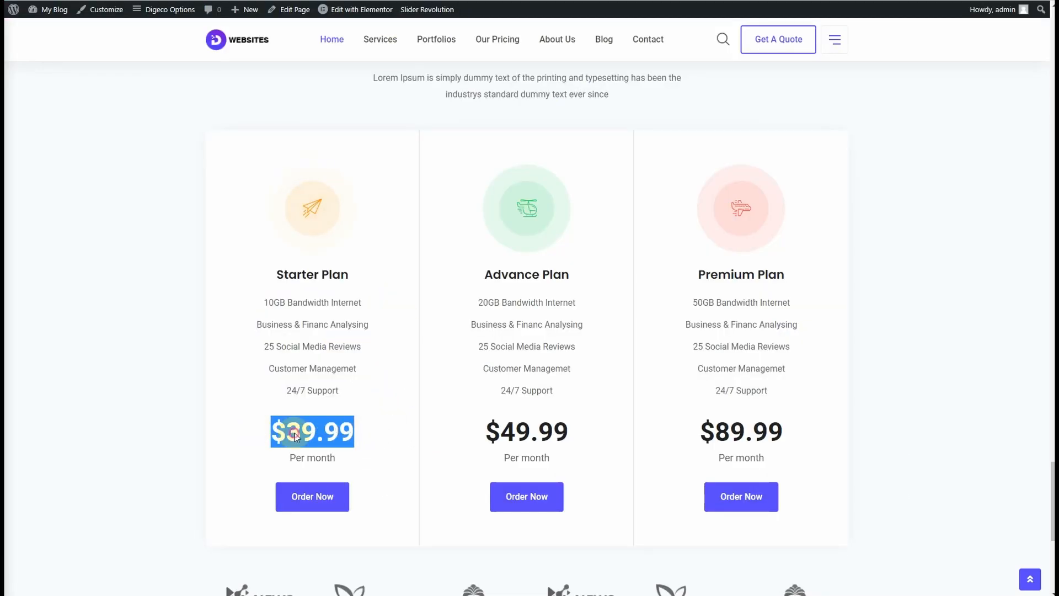
pyautogui.rightClick(279, 432)
pyautogui.click(338, 274)
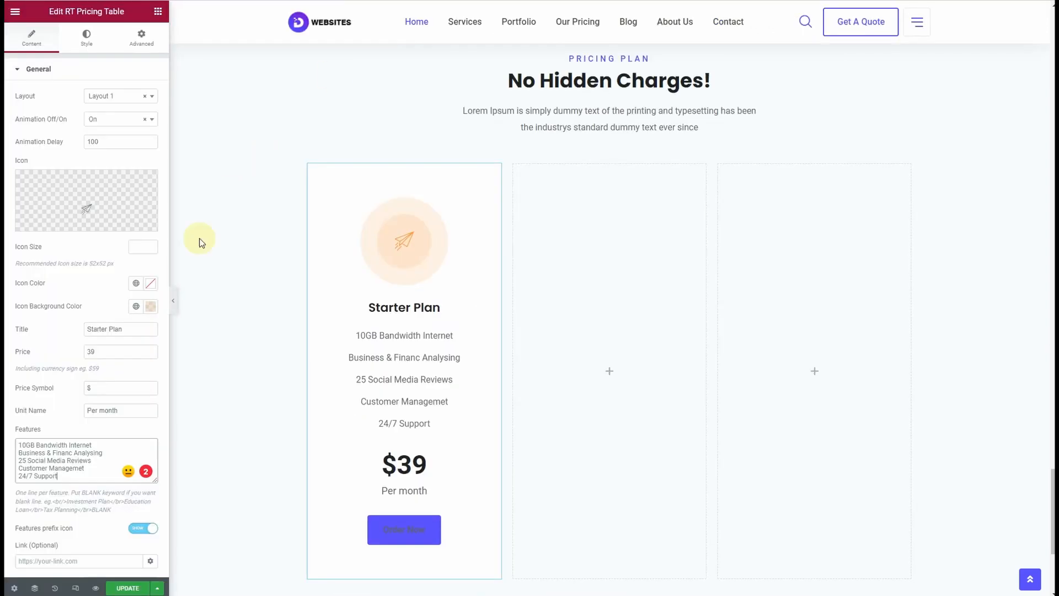
pyautogui.click(119, 351)
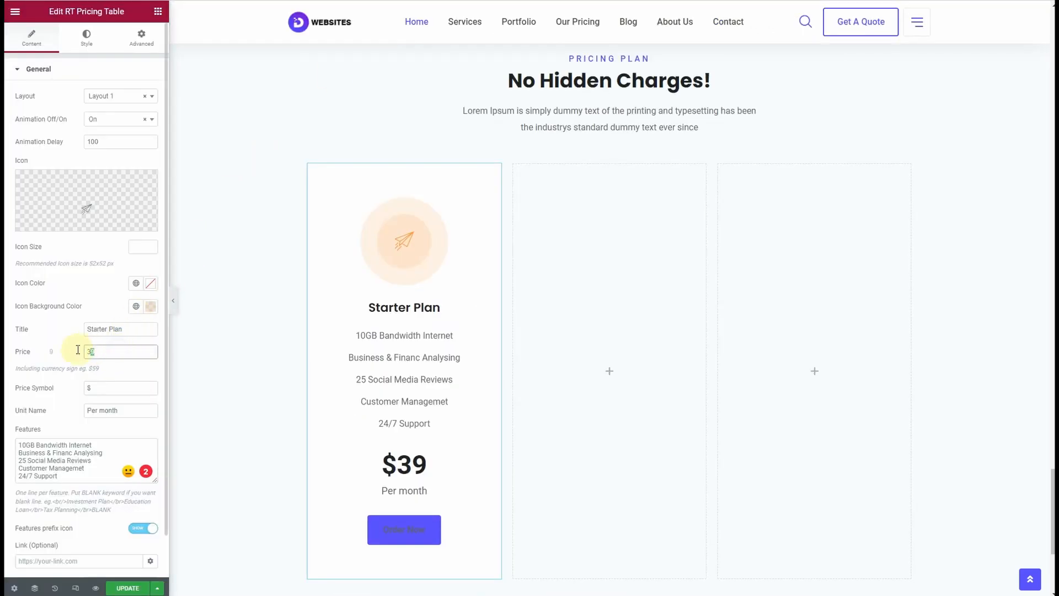
pyautogui.hotkey('ctrl', 'v')
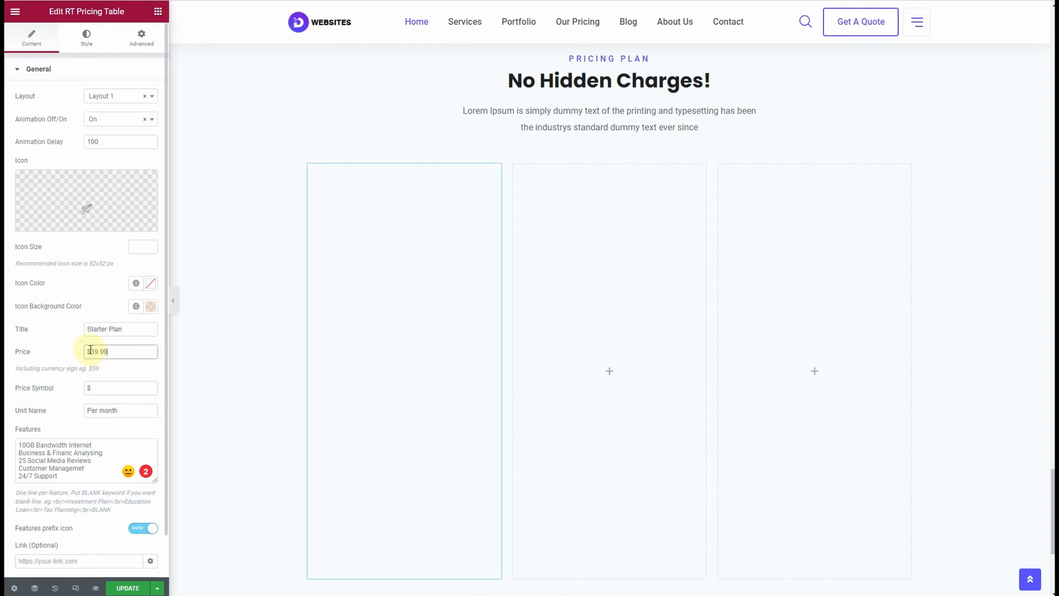
# - Remove the dollar sign from the pricing table's price so it reads 39.99, and clear its Display Active and Button Text values
pyautogui.press('BackSpace')
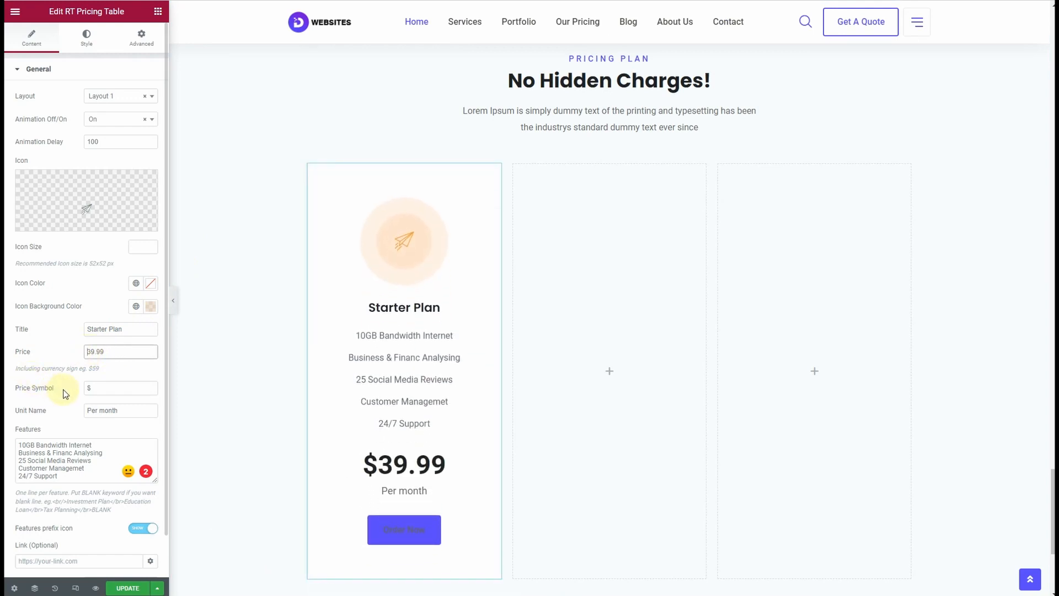
pyautogui.scroll(-1, 7, 408)
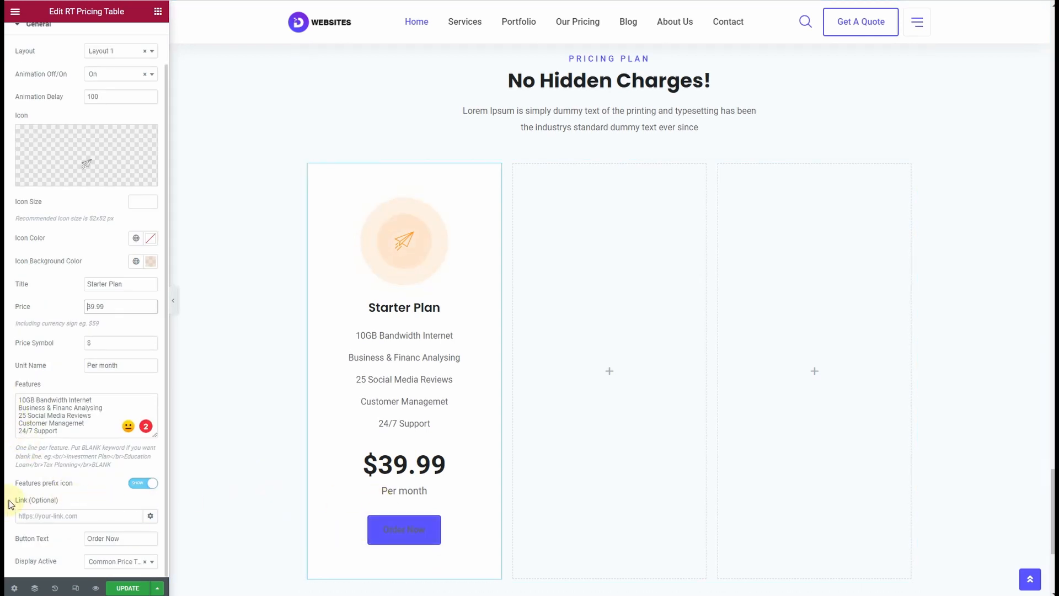
pyautogui.click(146, 566)
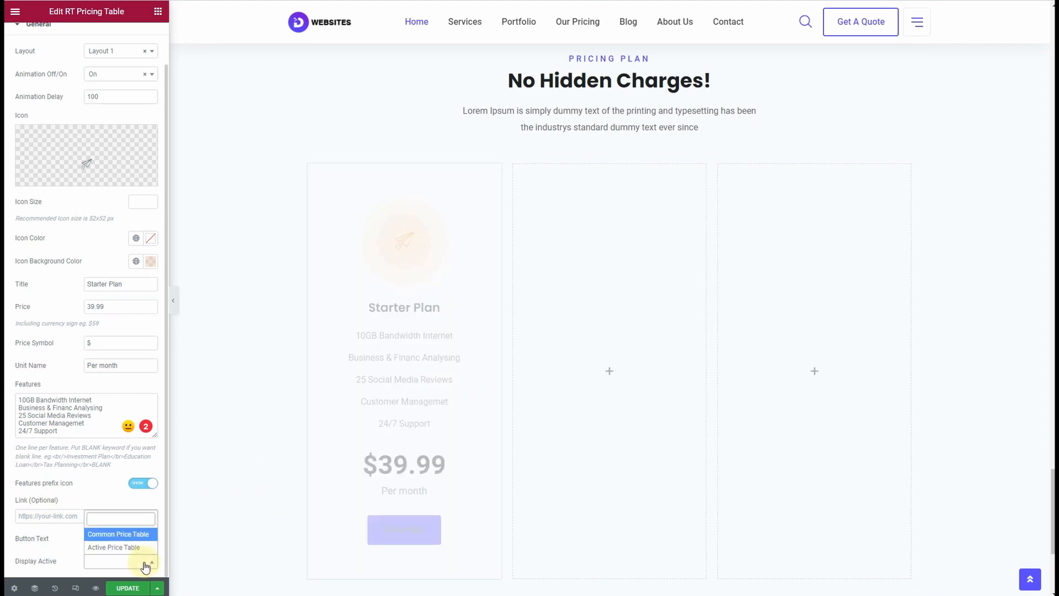
pyautogui.click(38, 549)
pyautogui.moveTo(111, 539); pyautogui.dragTo(24, 544)
pyautogui.press('BackSpace')
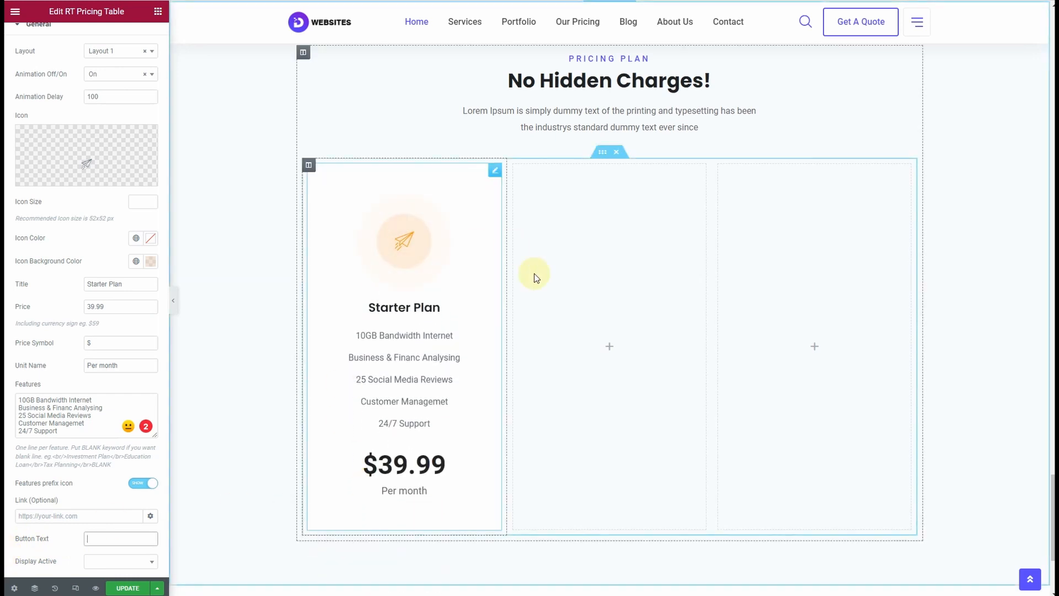
# - Set the first pricing column's padding to 0 on all four sides
pyautogui.click(309, 166)
pyautogui.click(142, 40)
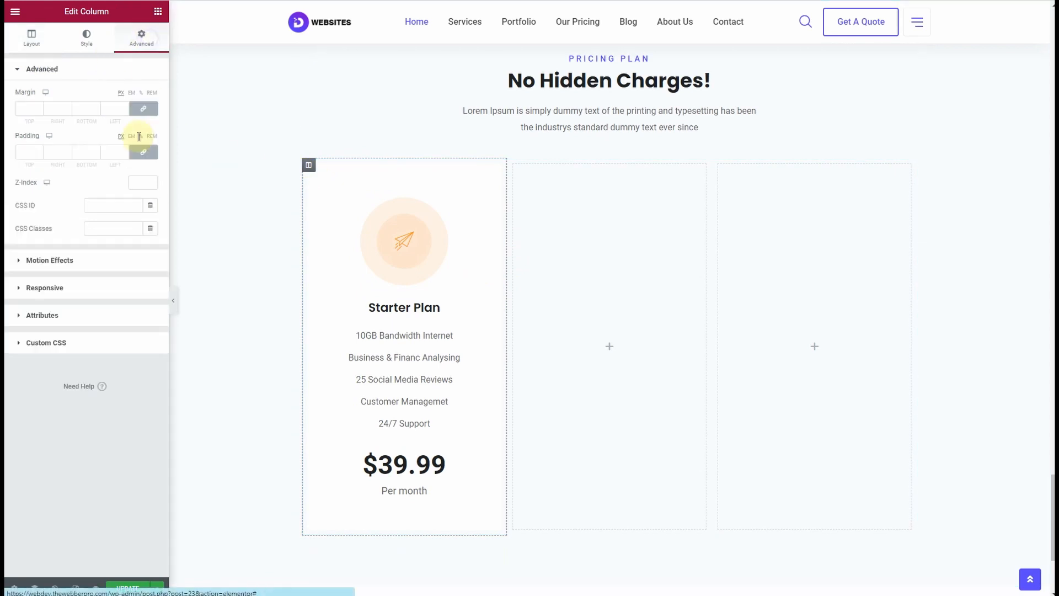
pyautogui.click(143, 156)
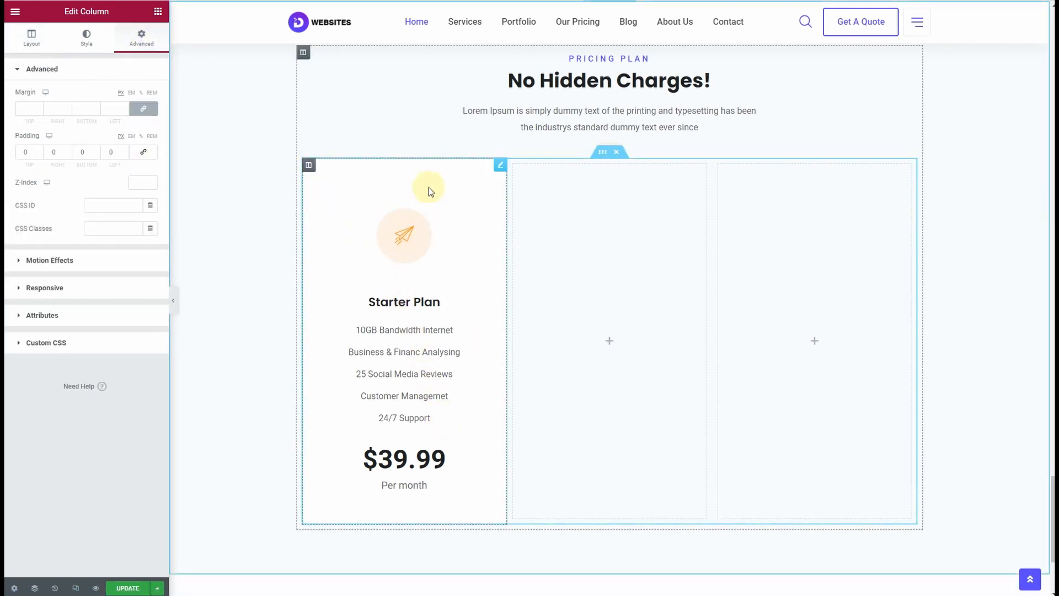
# - Duplicate the Starter Plan column twice within the pricing section
pyautogui.rightClick(309, 171)
pyautogui.click(329, 189)
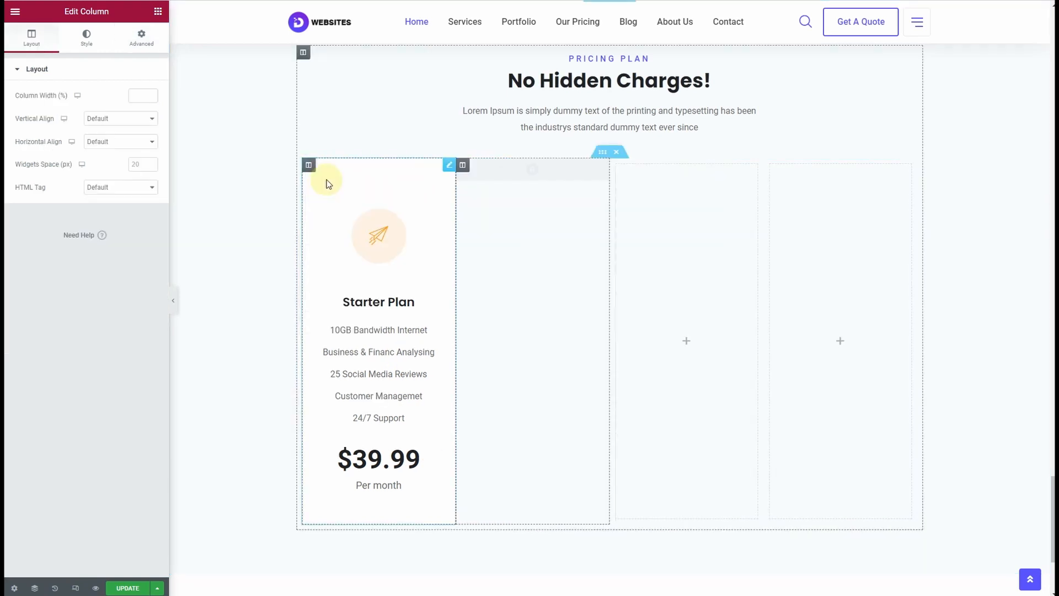
pyautogui.rightClick(310, 165)
pyautogui.click(338, 187)
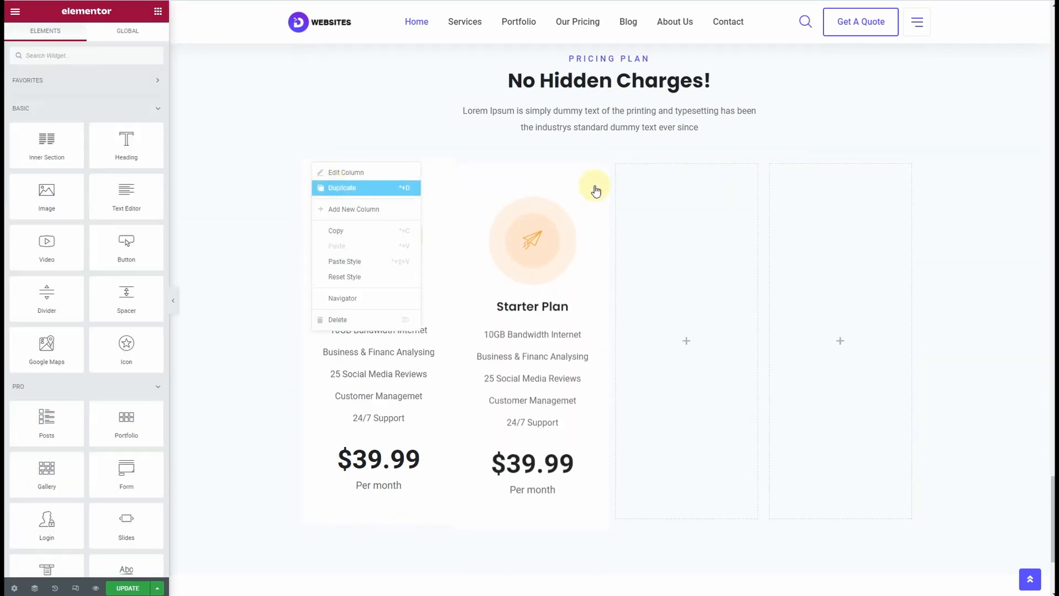
# - Delete the two empty columns beside the three Starter Plan cards
pyautogui.rightClick(677, 166)
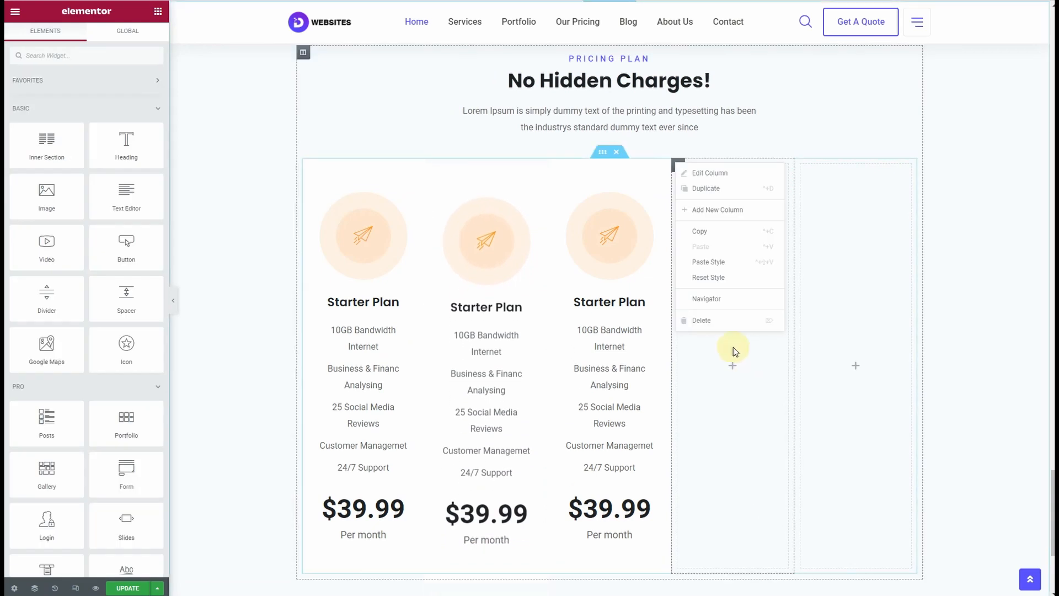
pyautogui.click(729, 320)
pyautogui.rightClick(771, 165)
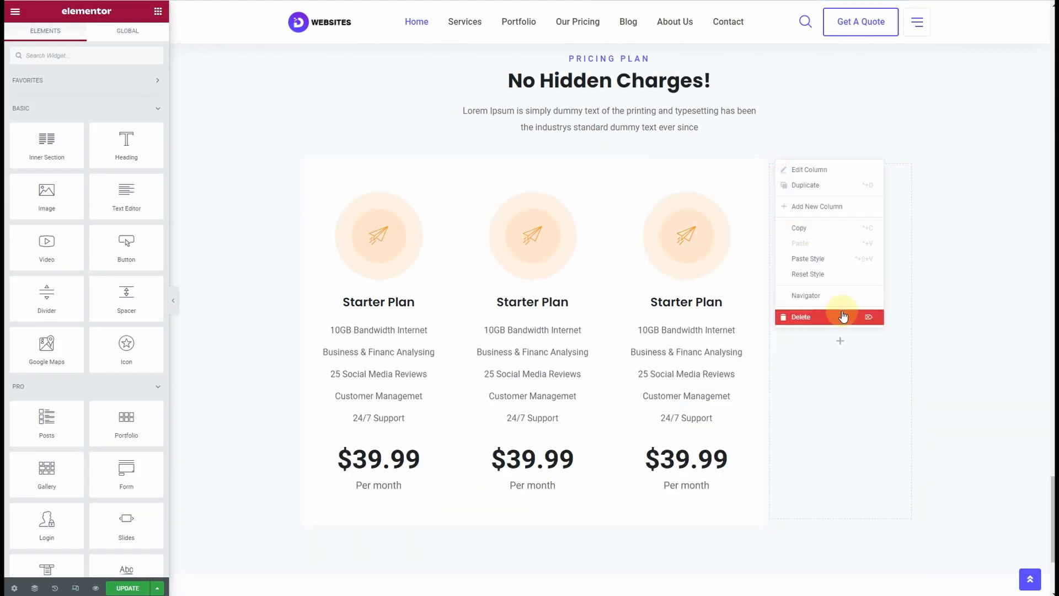
pyautogui.click(845, 318)
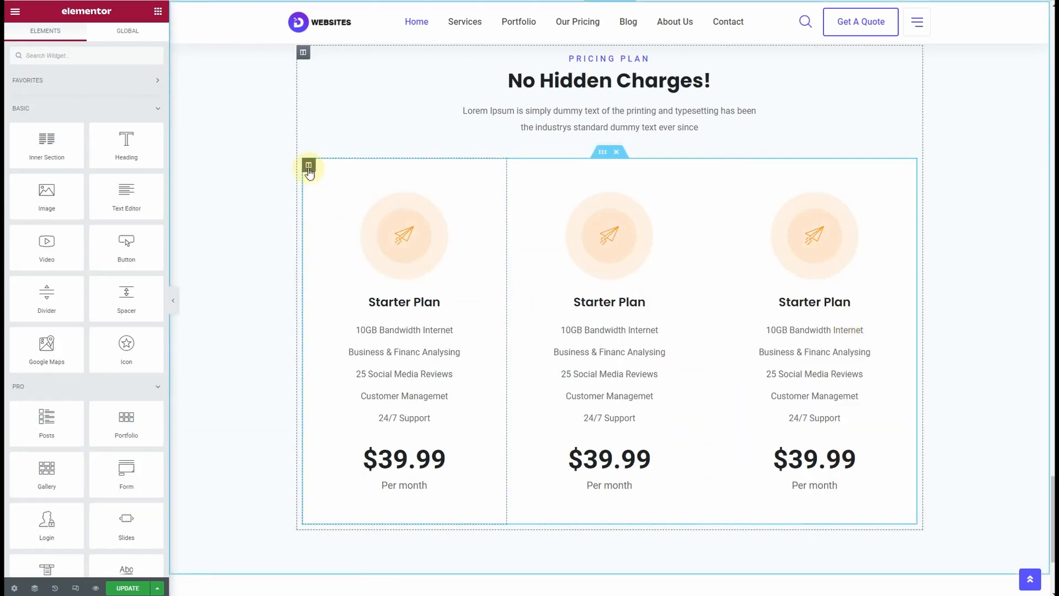
# - Give the first pricing column a solid border with a width of 2 on all sides
pyautogui.click(309, 165)
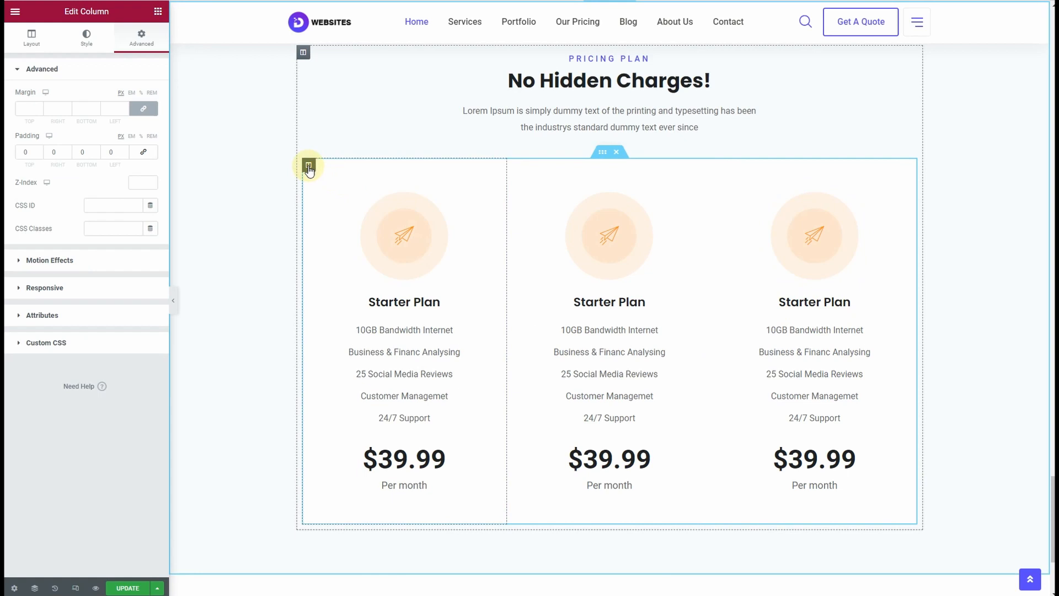
pyautogui.click(86, 37)
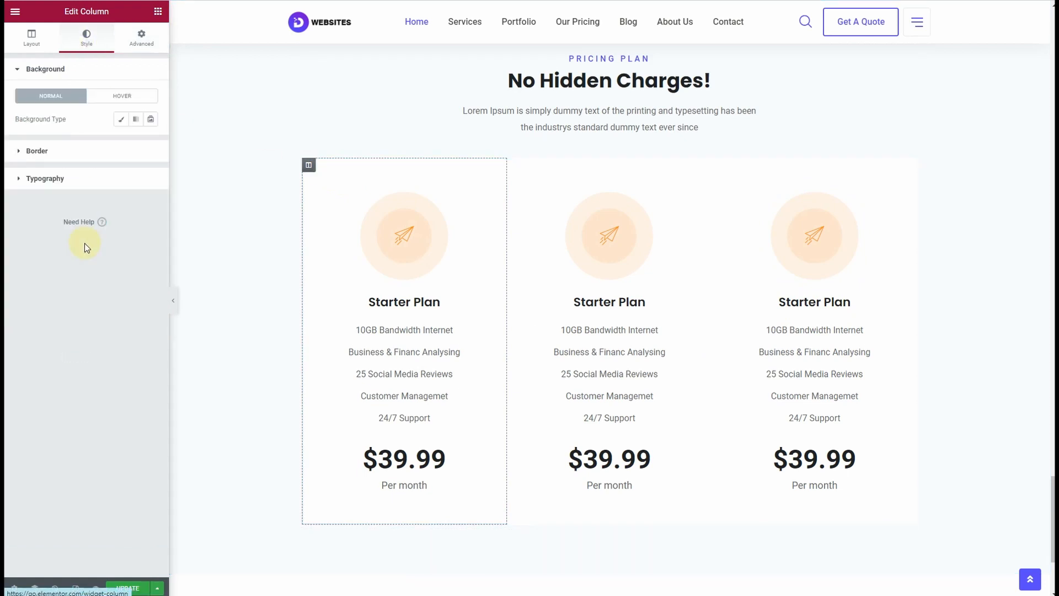
pyautogui.click(74, 151)
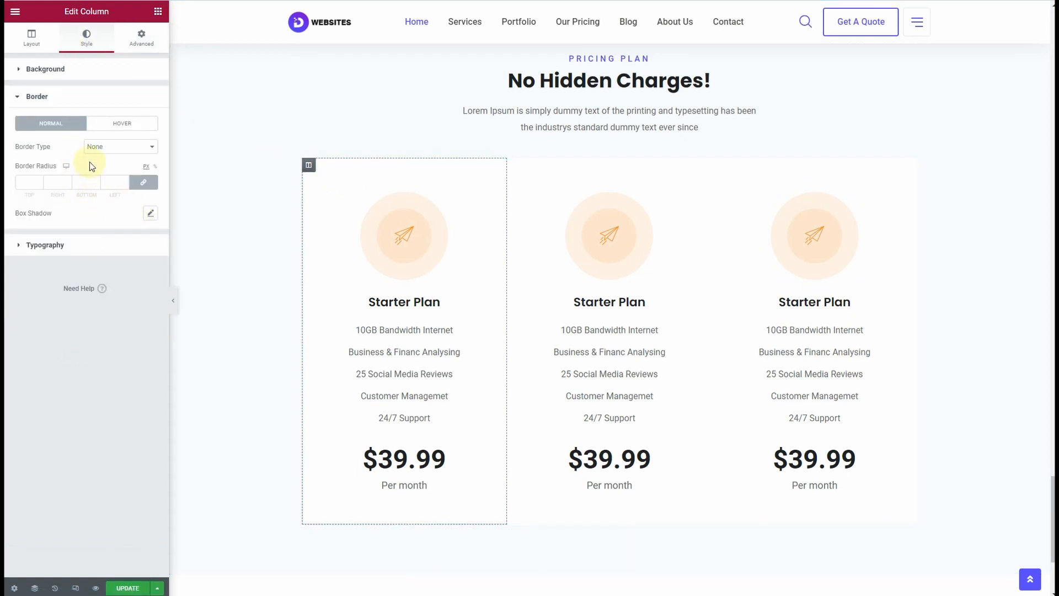
pyautogui.click(102, 155)
pyautogui.click(106, 162)
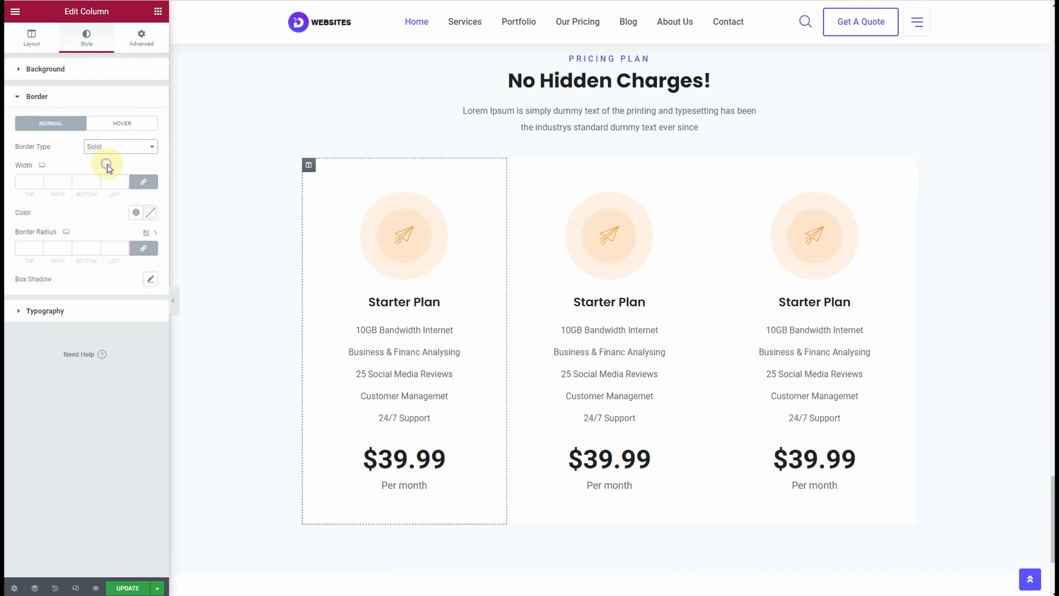
pyautogui.click(40, 180)
pyautogui.click(38, 181)
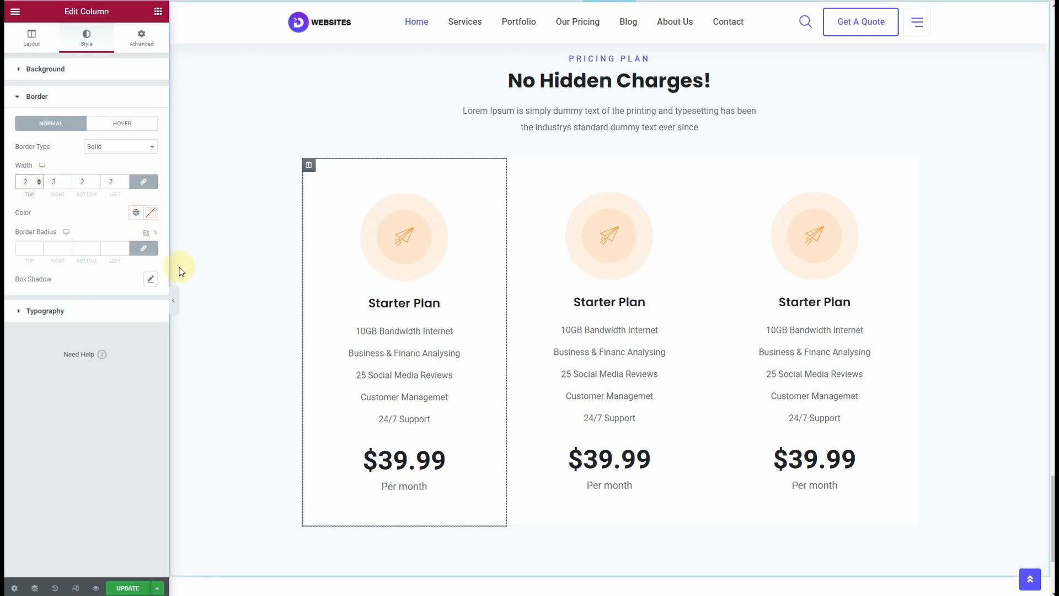
# - Reduce the first column's border width to 1 on all sides and preview the section at full width
pyautogui.click(173, 300)
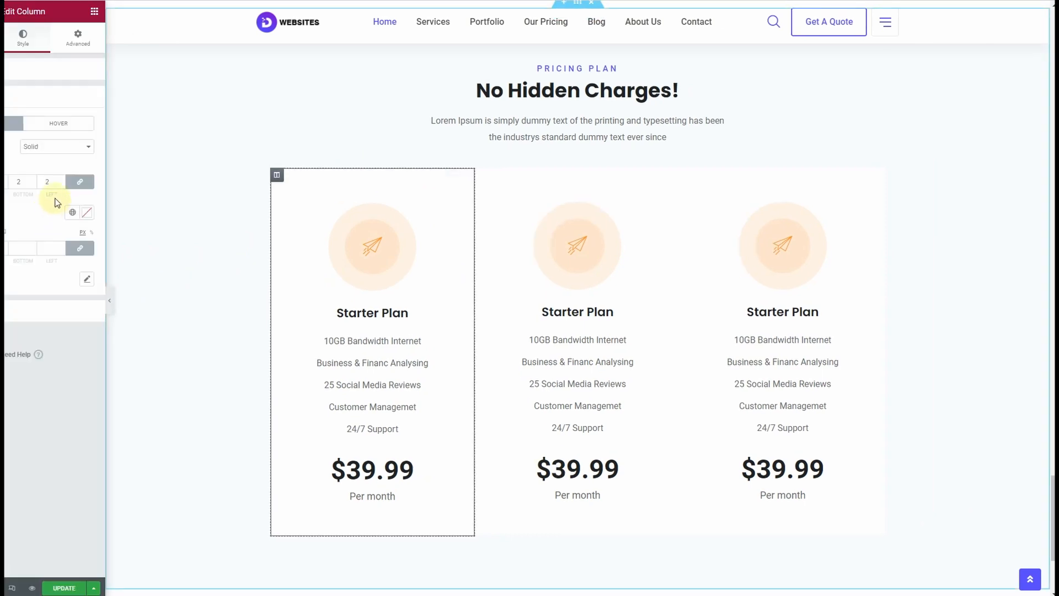
pyautogui.click(39, 184)
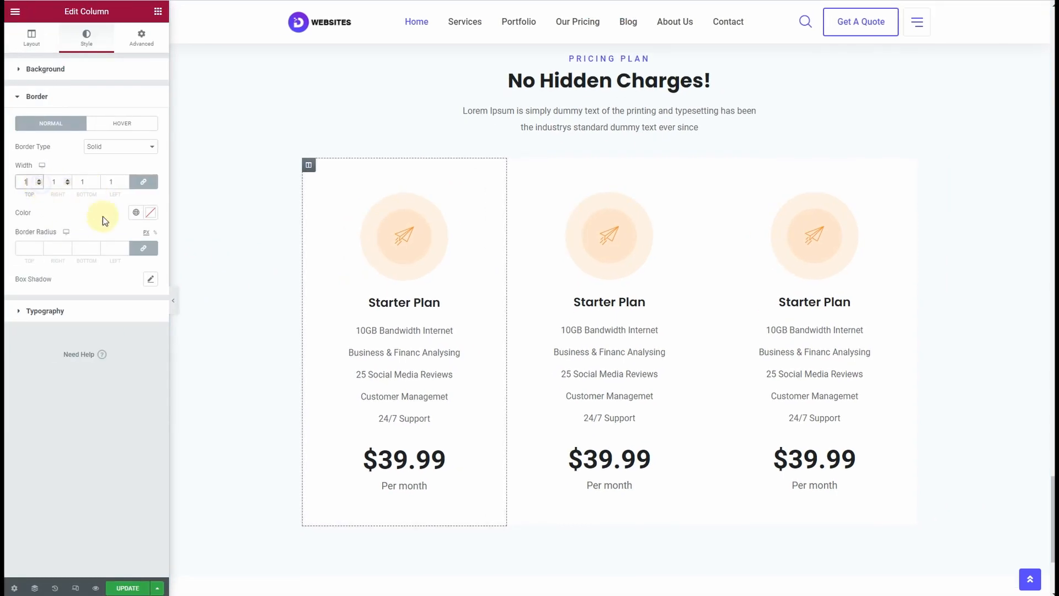
pyautogui.click(174, 310)
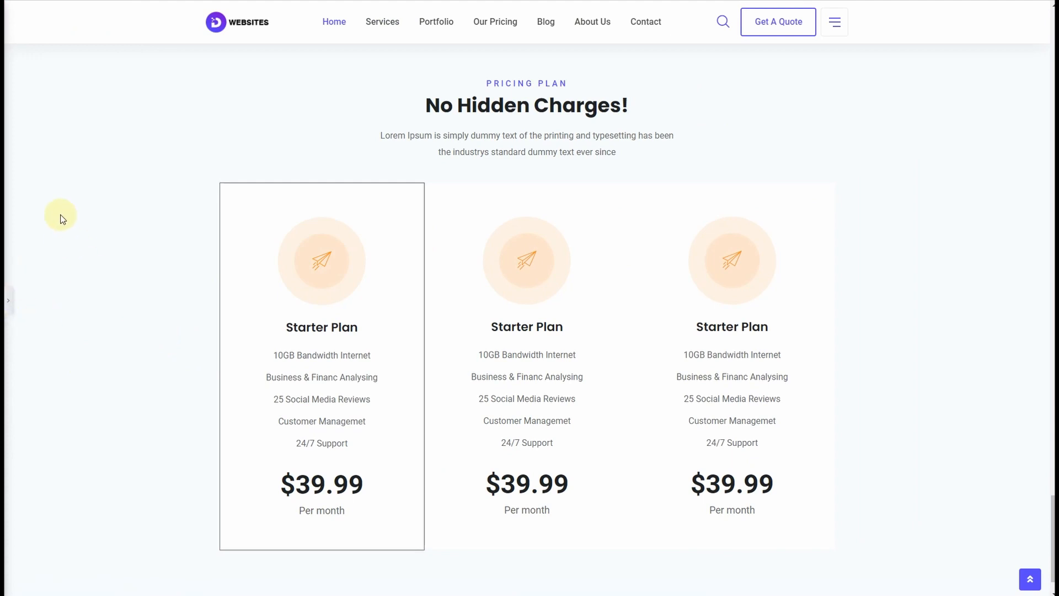
pyautogui.click(7, 302)
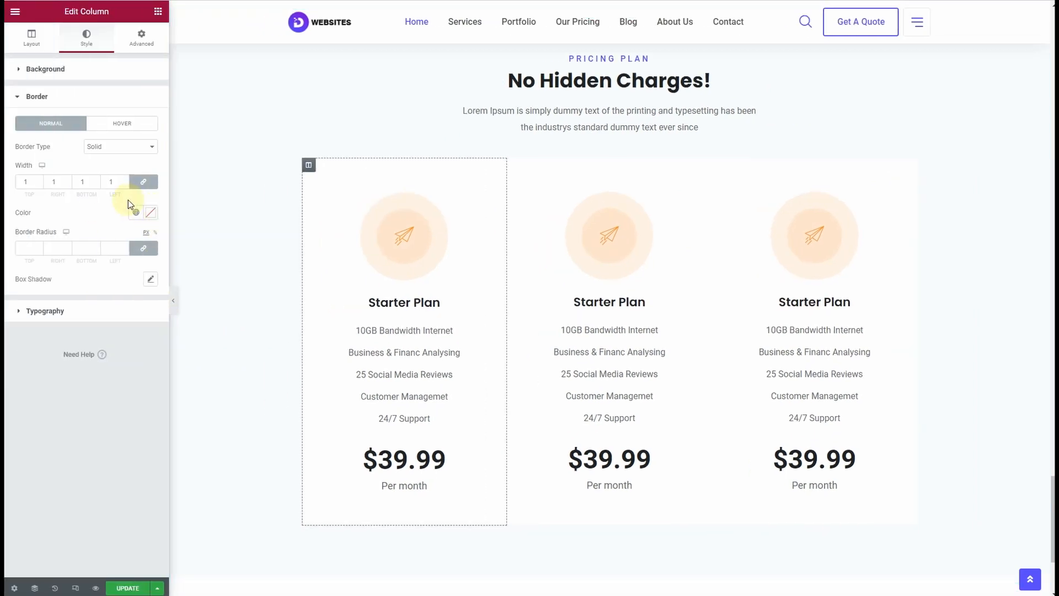
# - Set the first column's border color to #020101 at reduced opacity for a translucent gray, and preview it at full width
pyautogui.click(151, 214)
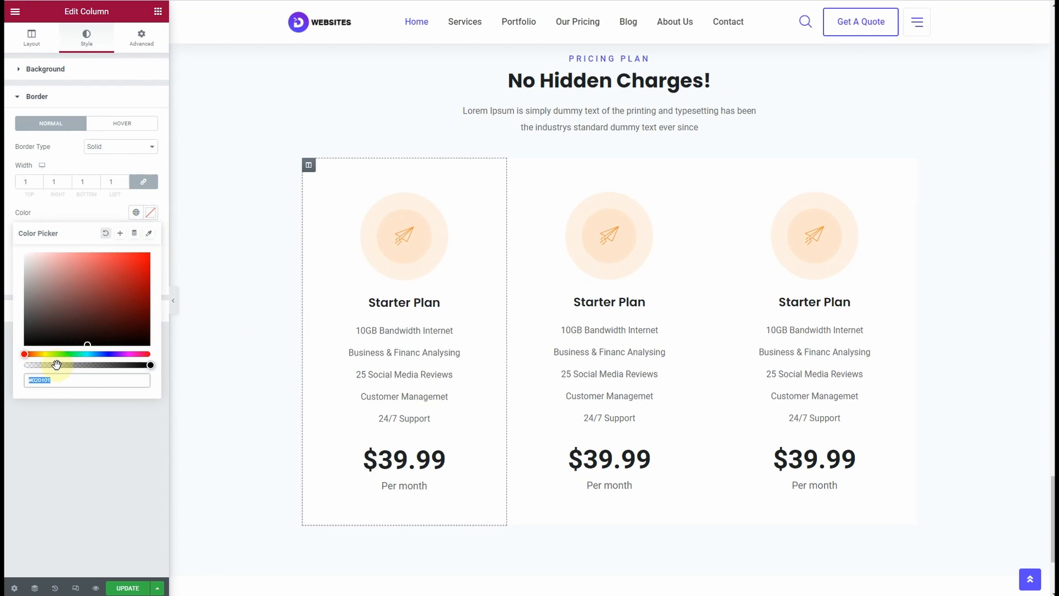
pyautogui.moveTo(72, 365); pyautogui.dragTo(70, 365)
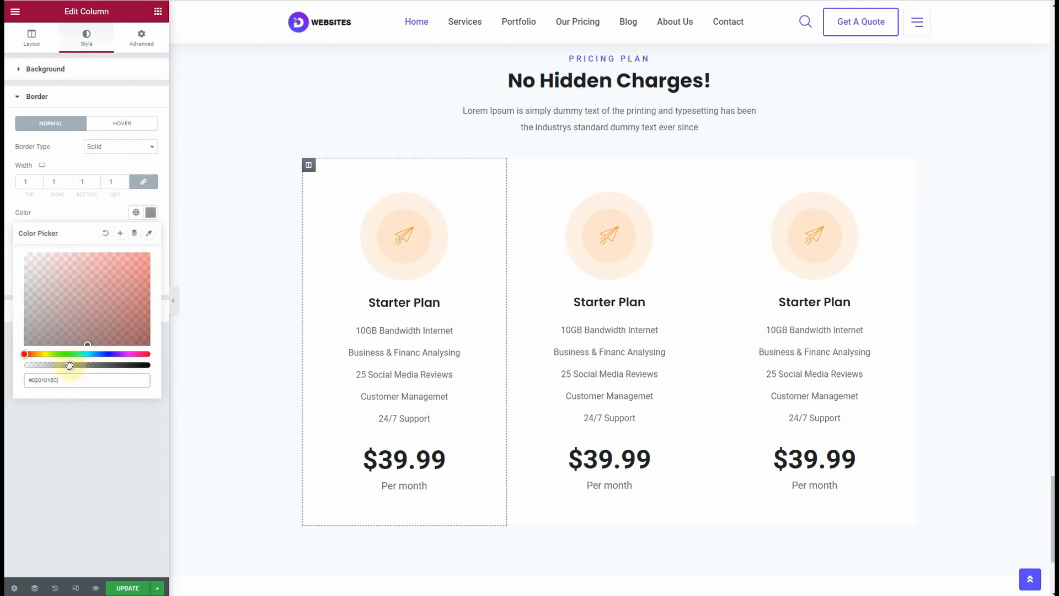
pyautogui.click(5, 242)
pyautogui.click(175, 301)
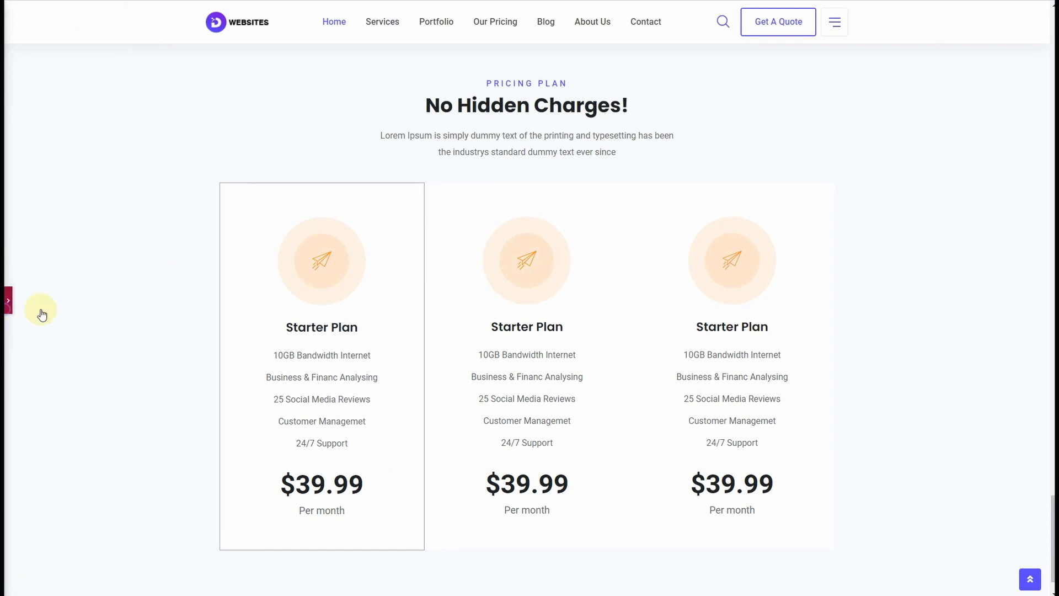
pyautogui.click(6, 310)
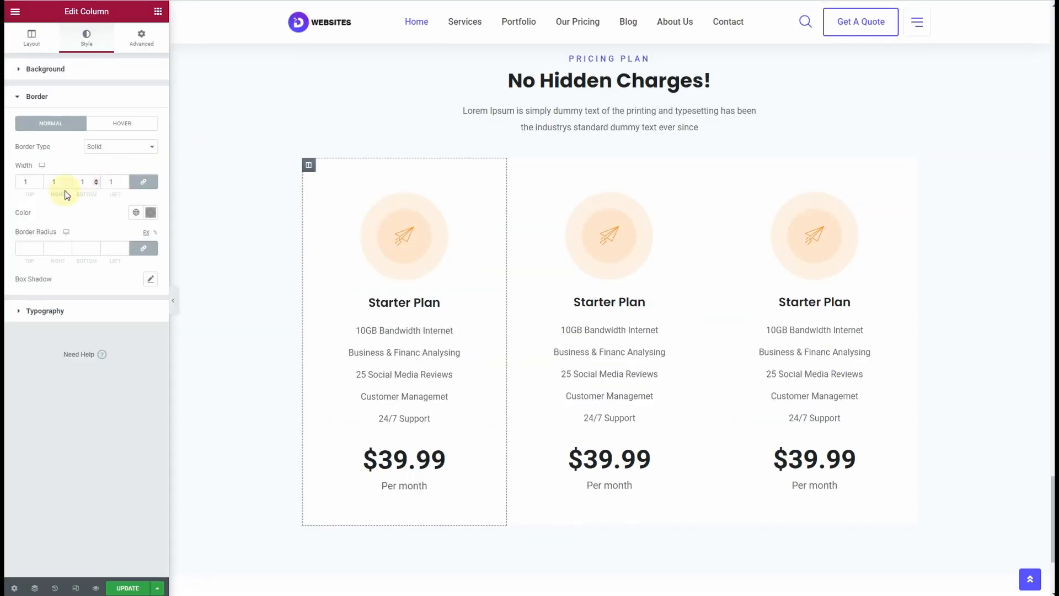
# - Unlink the first column's border widths, set top, bottom and left to 0 to keep only the right border, and preview it
pyautogui.click(144, 182)
pyautogui.click(40, 180)
pyautogui.click(39, 184)
pyautogui.click(39, 184)
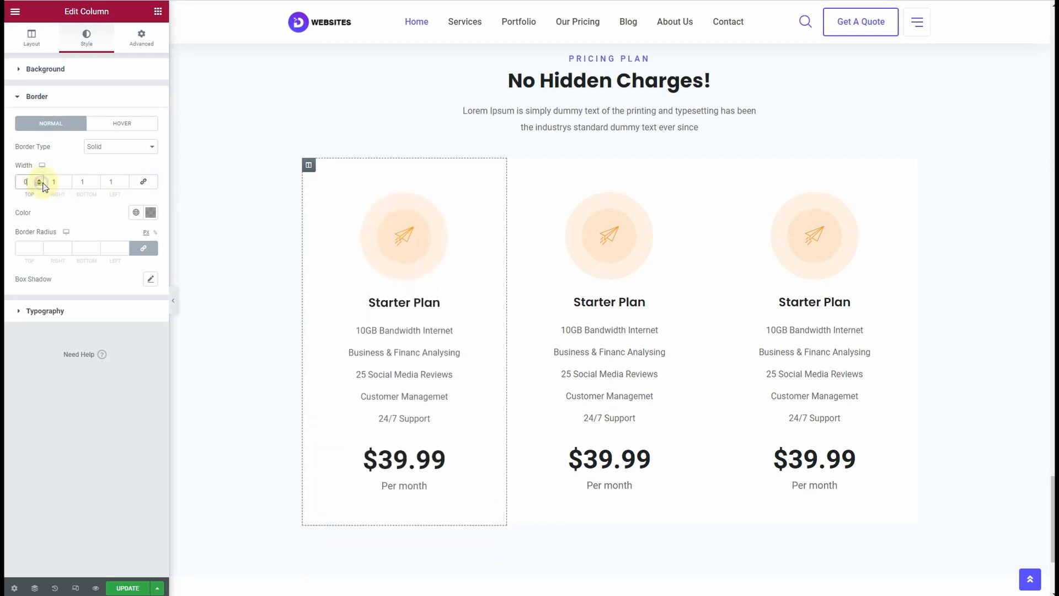
pyautogui.click(96, 184)
pyautogui.click(125, 185)
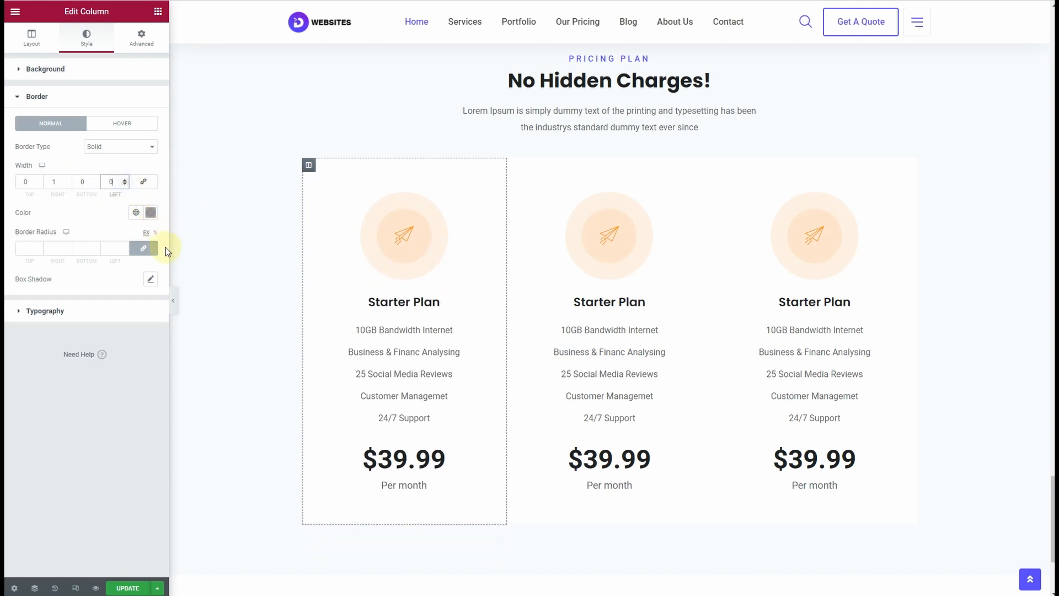
pyautogui.click(173, 300)
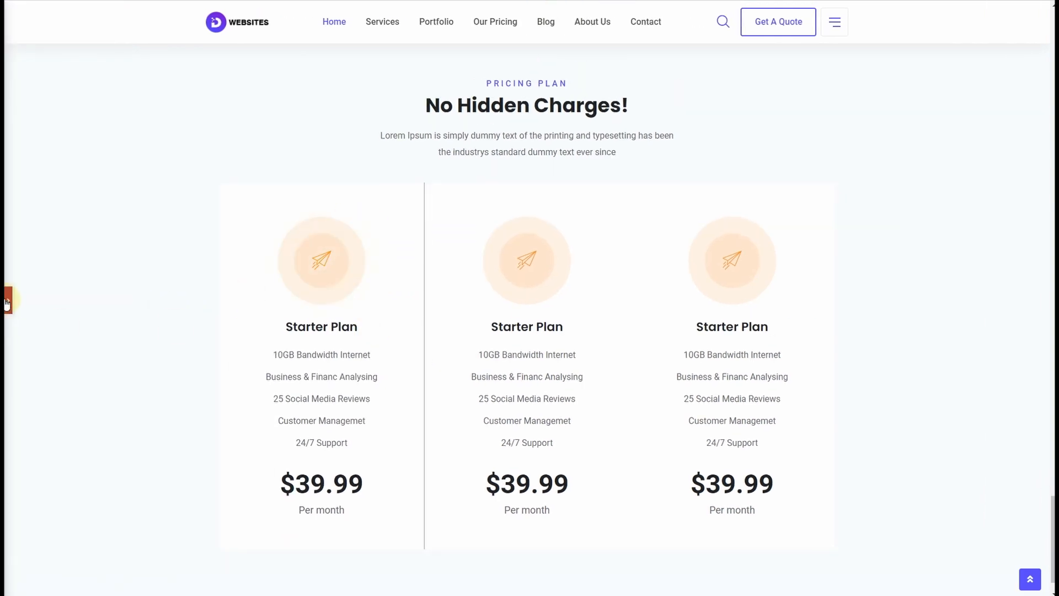
pyautogui.click(8, 300)
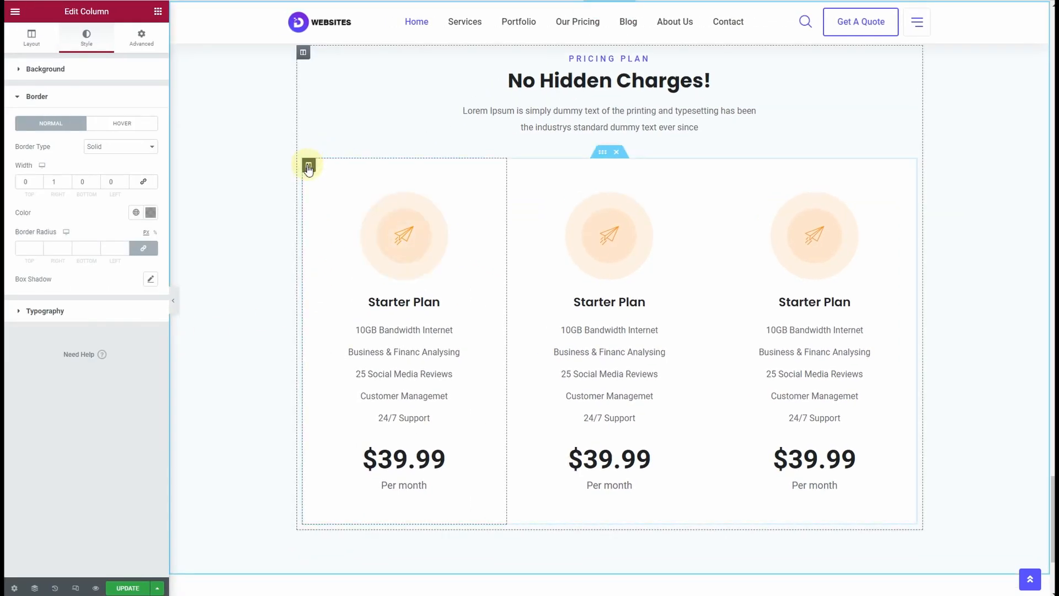
# - Copy the first pricing column and paste its style onto the middle column
pyautogui.rightClick(308, 165)
pyautogui.click(321, 229)
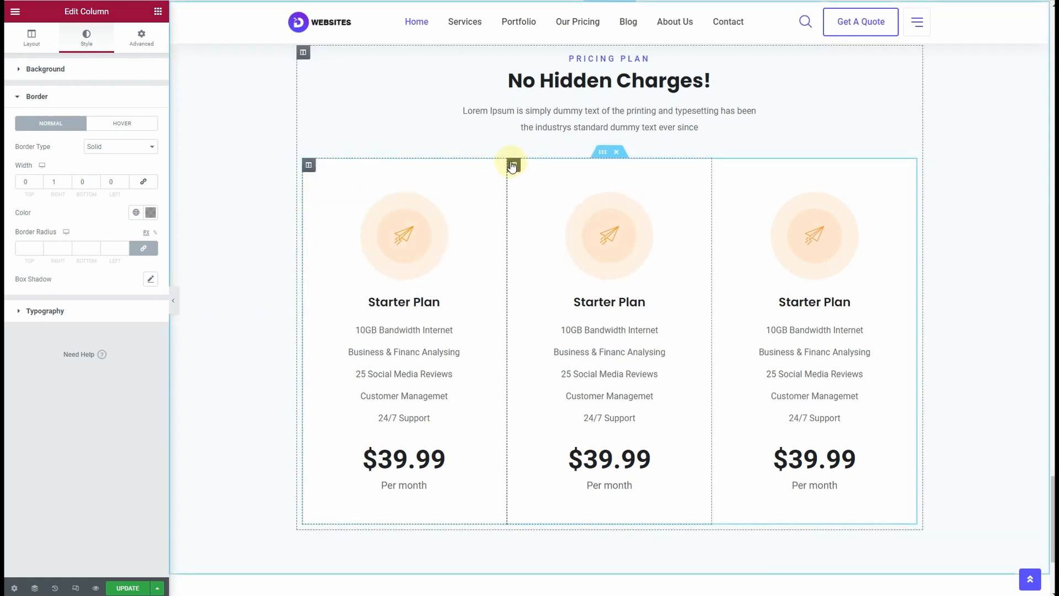
pyautogui.rightClick(514, 165)
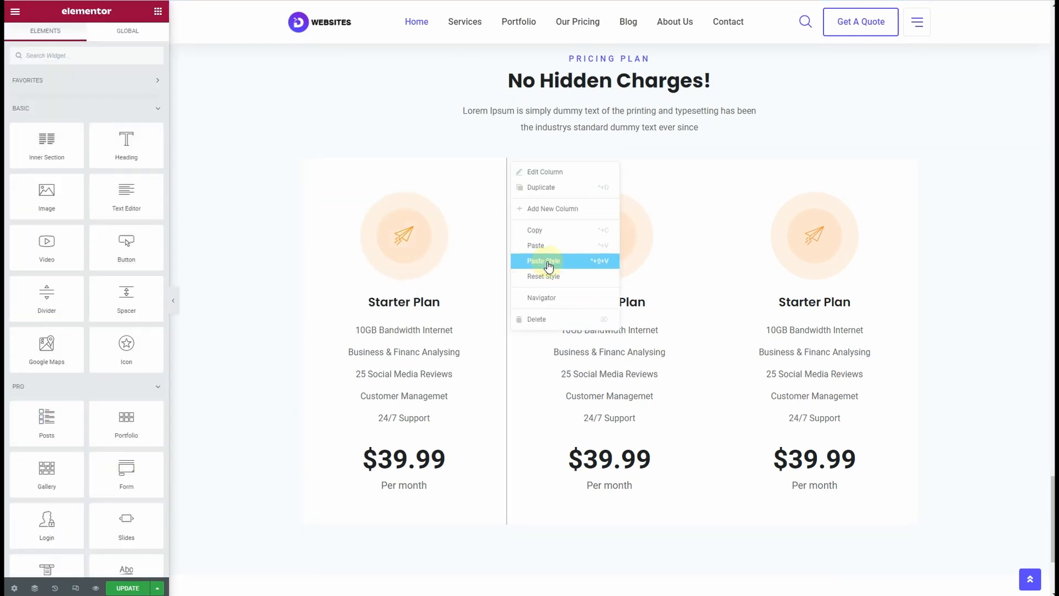
pyautogui.click(544, 261)
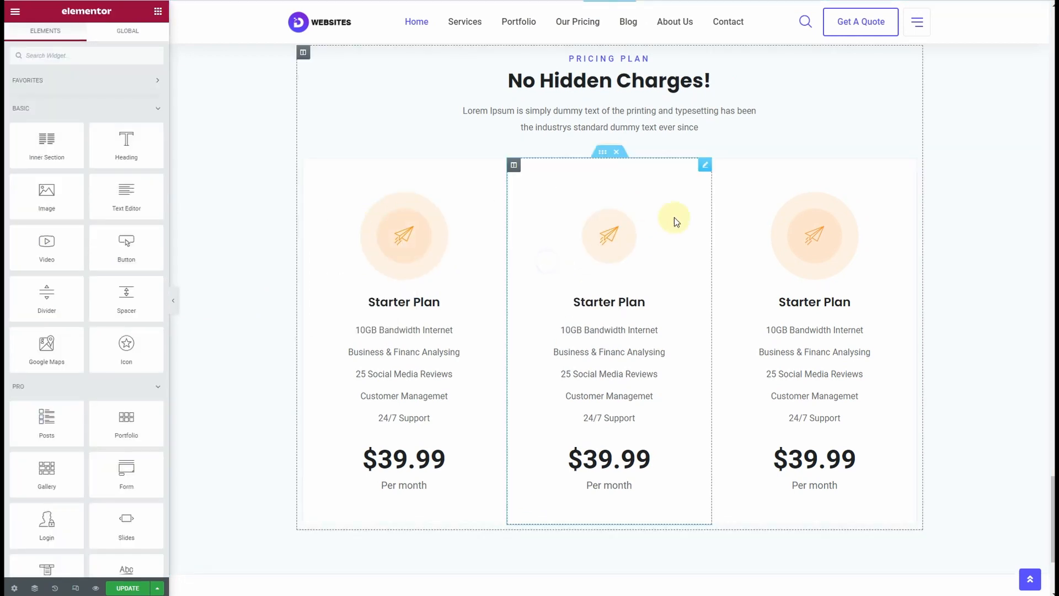
pyautogui.click(173, 303)
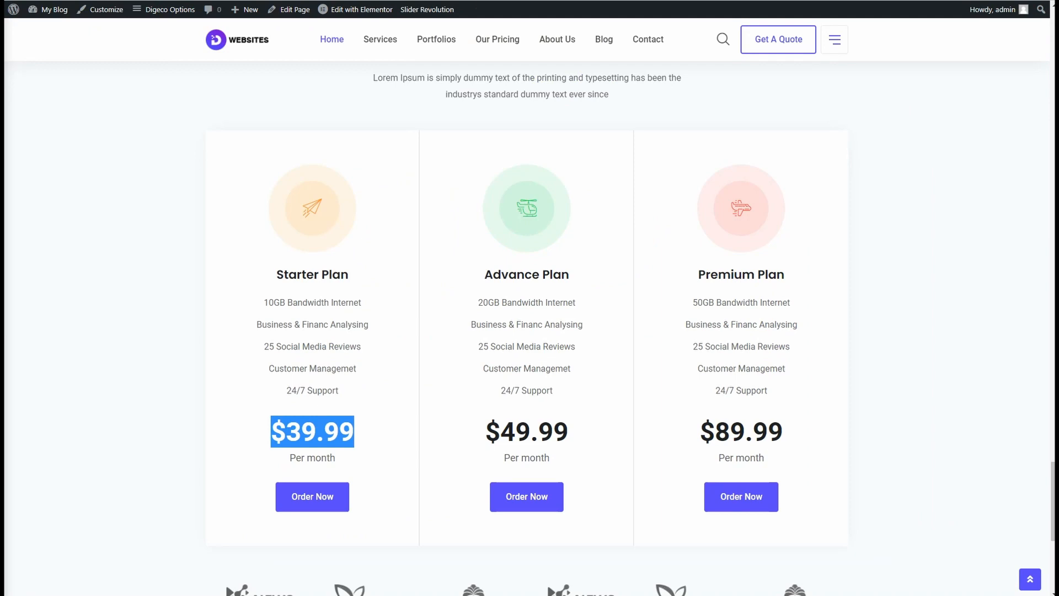
# - Copy the title "Advance Plan" from the reference page's middle plan into the title of the middle pricing card
pyautogui.moveTo(578, 278); pyautogui.dragTo(475, 282)
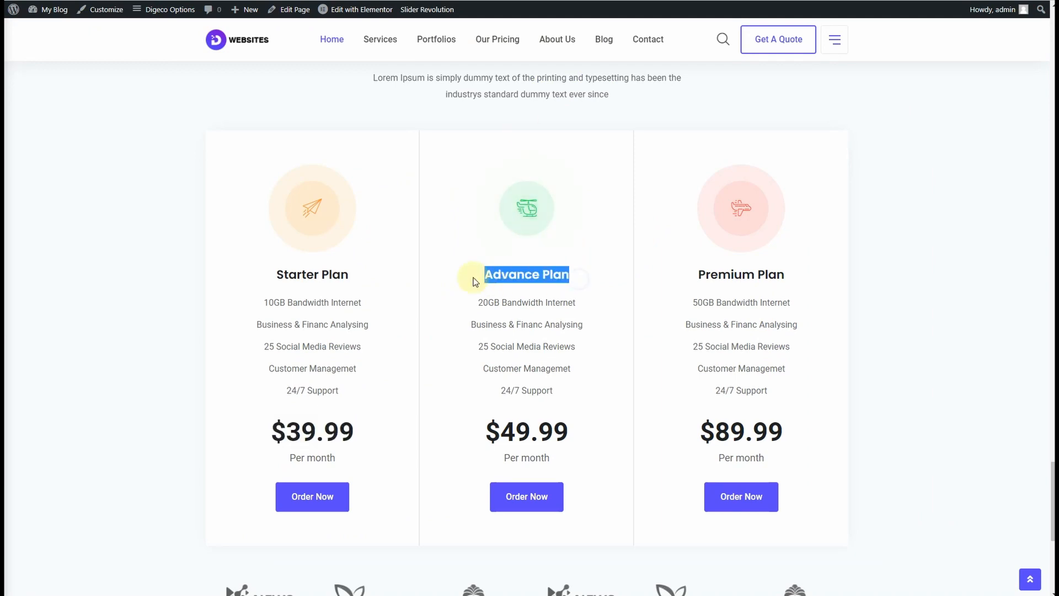
pyautogui.rightClick(538, 277)
pyautogui.click(574, 286)
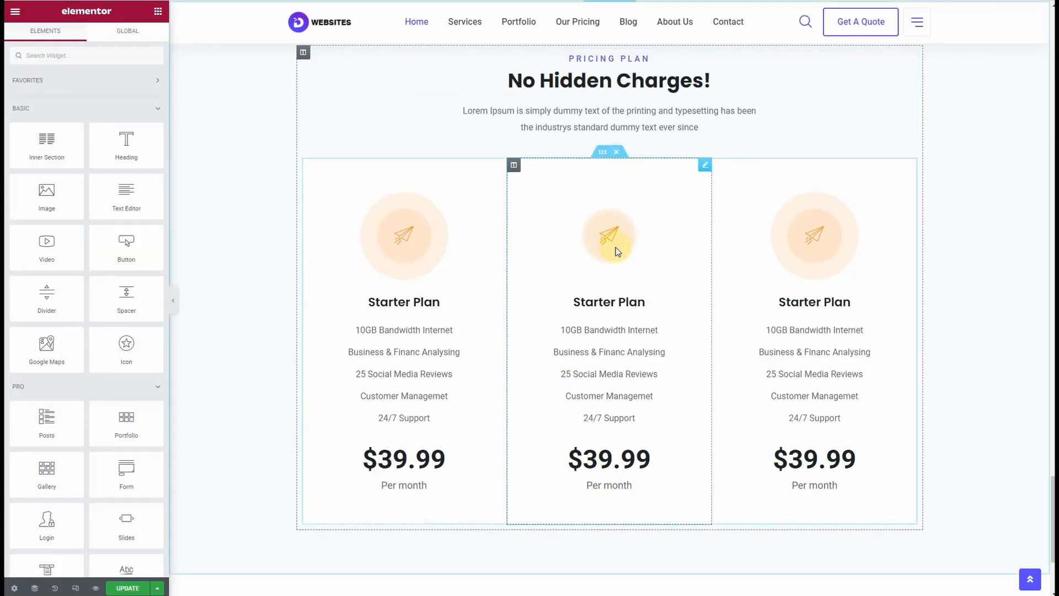
pyautogui.click(705, 165)
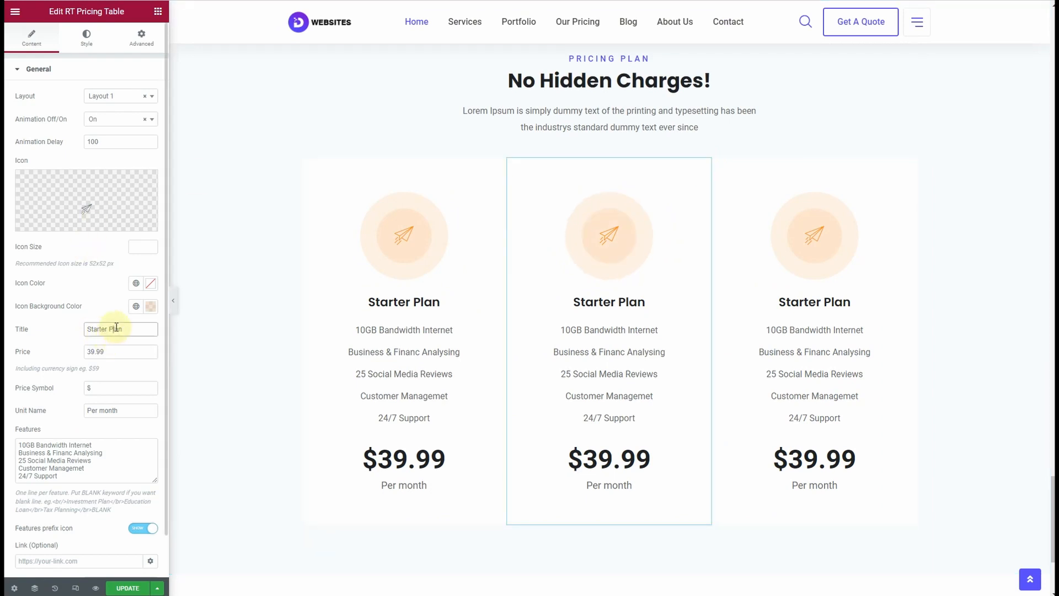
pyautogui.hotkey('ctrl', 'v')
# - Set the Advance Plan card's price to 49.99 and its first feature to 20GB Bandwidth Internet
pyautogui.click(85, 352)
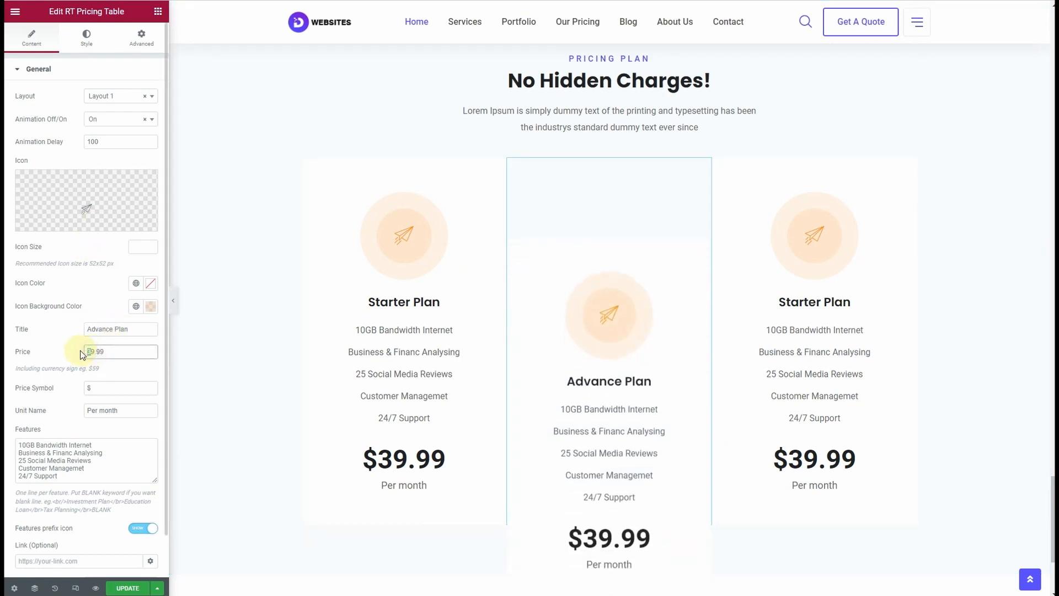
pyautogui.write('4')
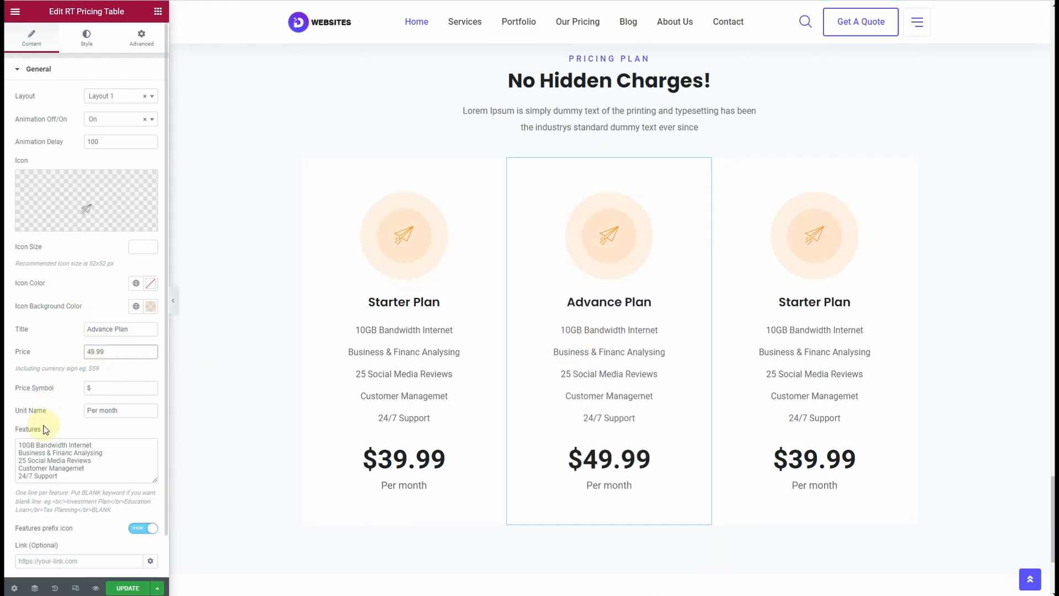
pyautogui.moveTo(23, 445); pyautogui.dragTo(16, 450)
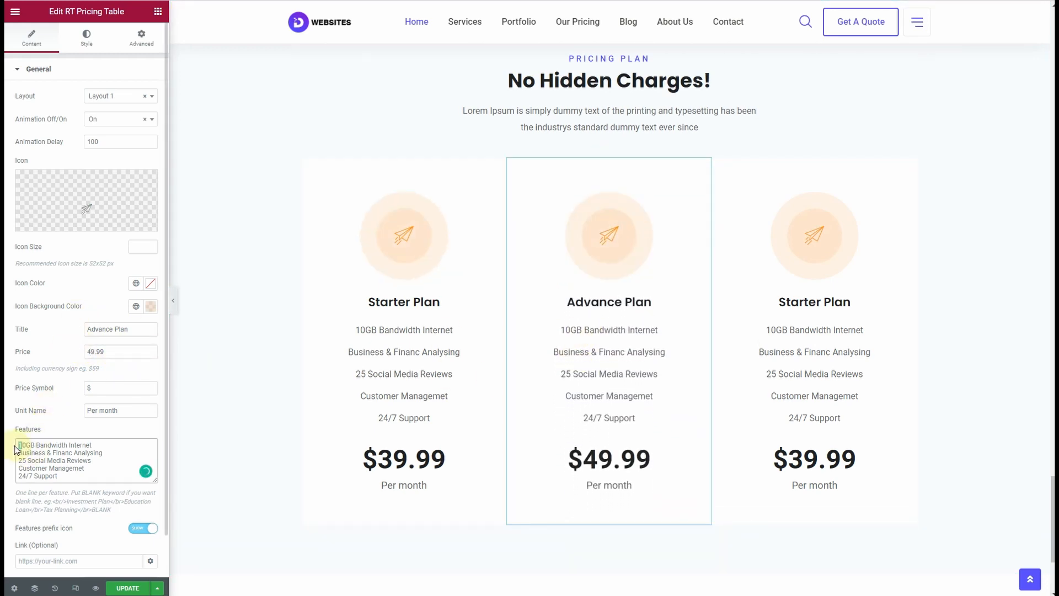
pyautogui.write('2')
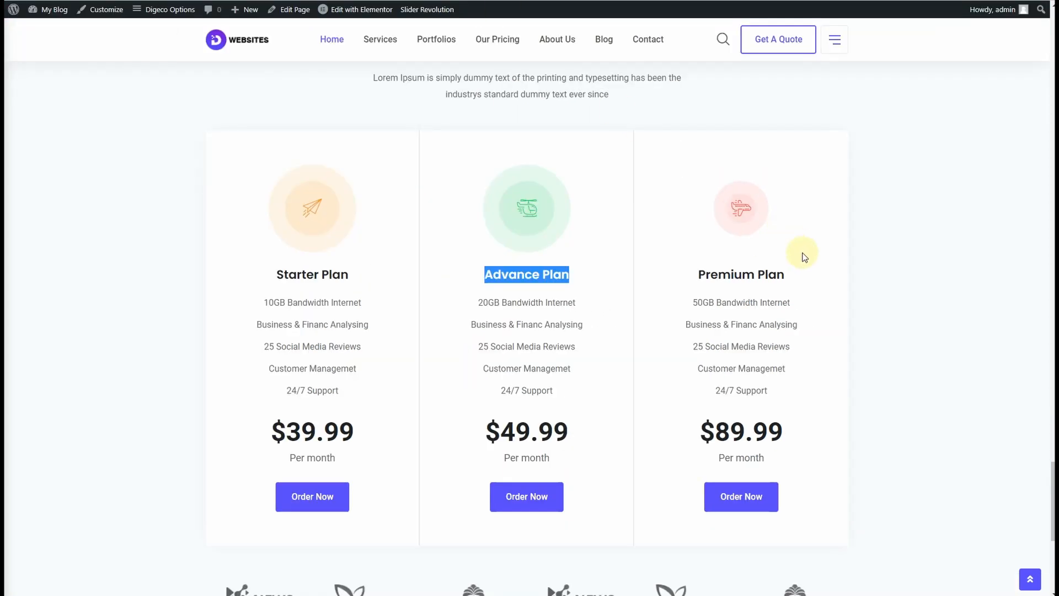
# - Copy the title "Premium Plan" from the reference page's third plan into the title of the third pricing card
pyautogui.moveTo(793, 275); pyautogui.dragTo(697, 270)
pyautogui.rightClick(711, 277)
pyautogui.click(723, 284)
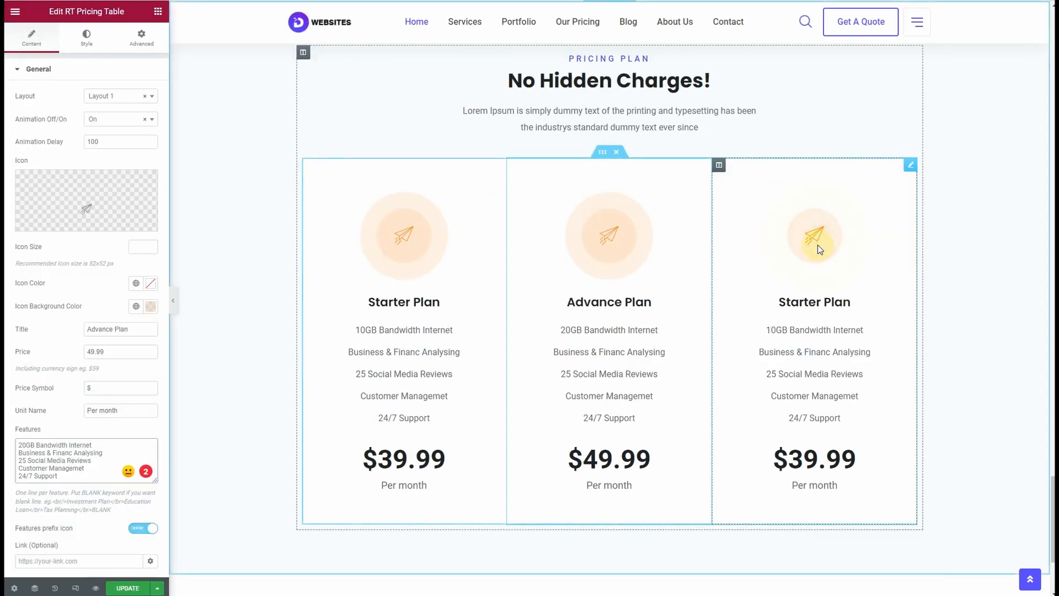
pyautogui.click(107, 331)
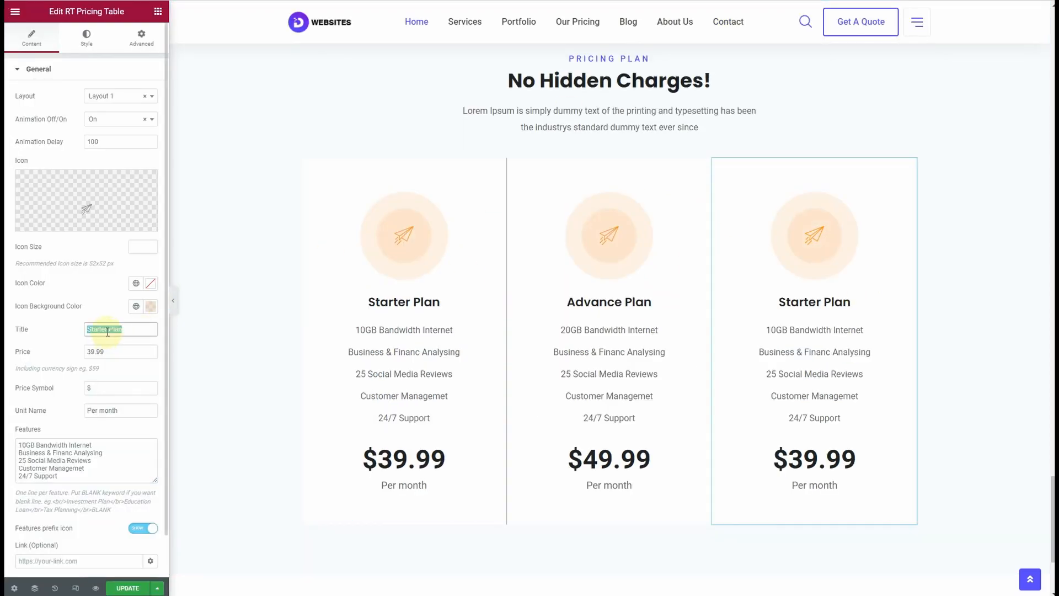
pyautogui.hotkey('ctrl', 'v')
# - Set the Premium Plan card's price to 59.99 and its first feature to 50GB Bandwidth Internet
pyautogui.moveTo(91, 351); pyautogui.dragTo(80, 351)
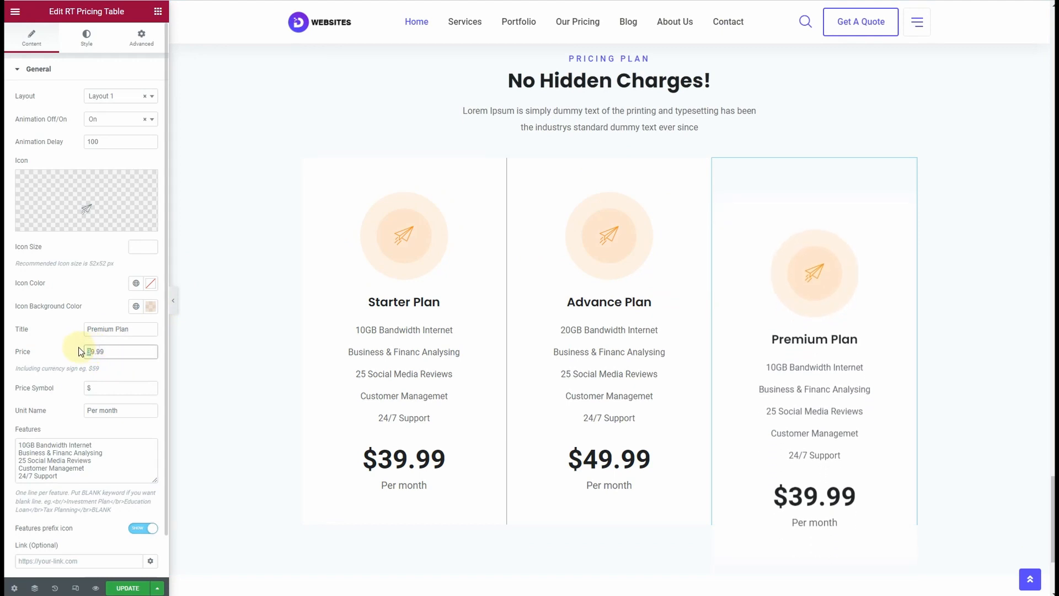
pyautogui.write('5')
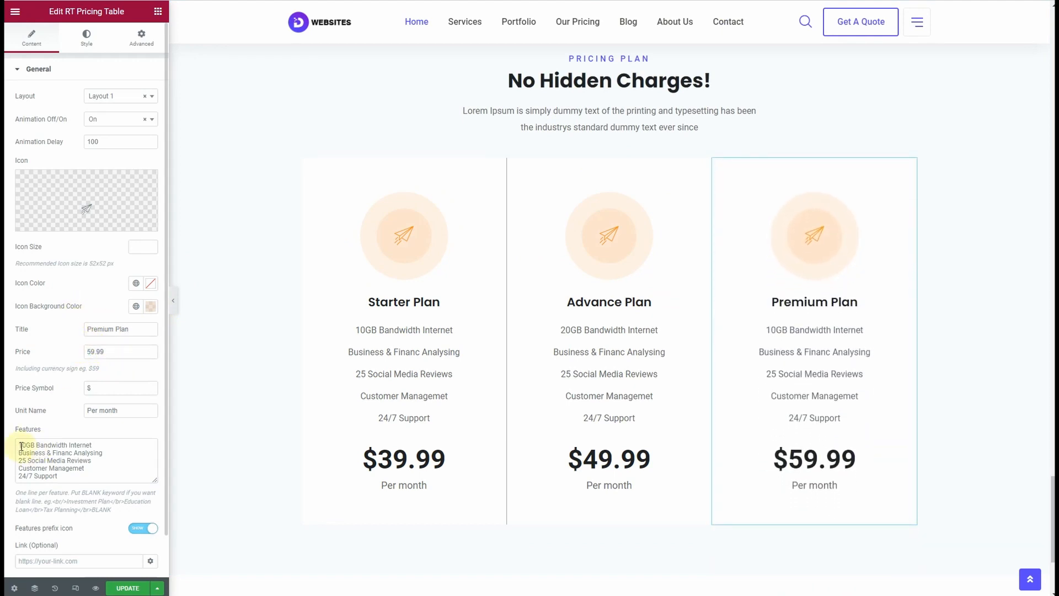
pyautogui.write('5')
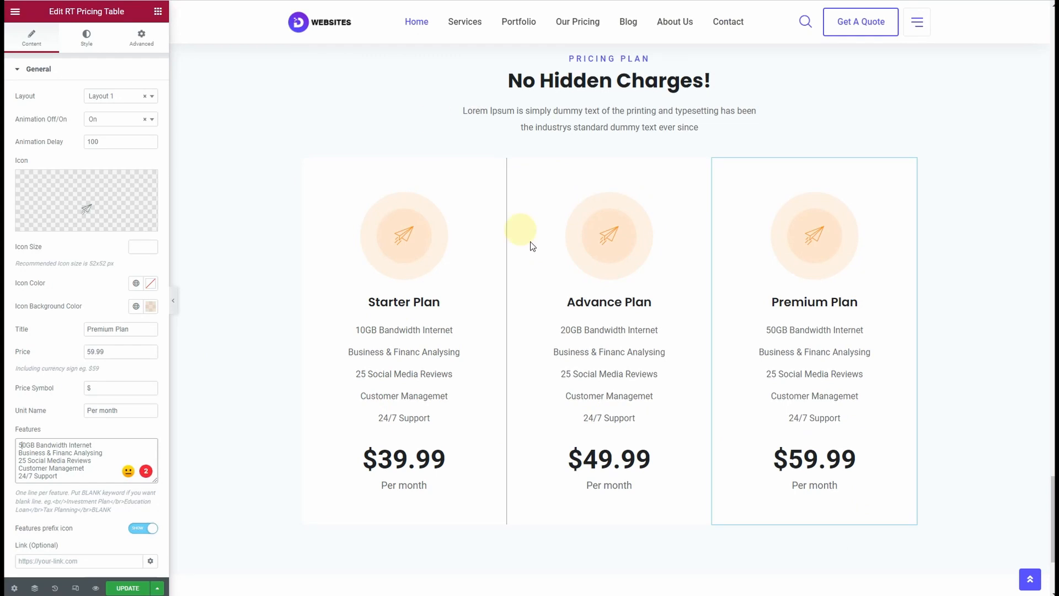
# - Copy the green icon color code from the Content Marketing box in the services section
pyautogui.scroll(15, 573, 296)
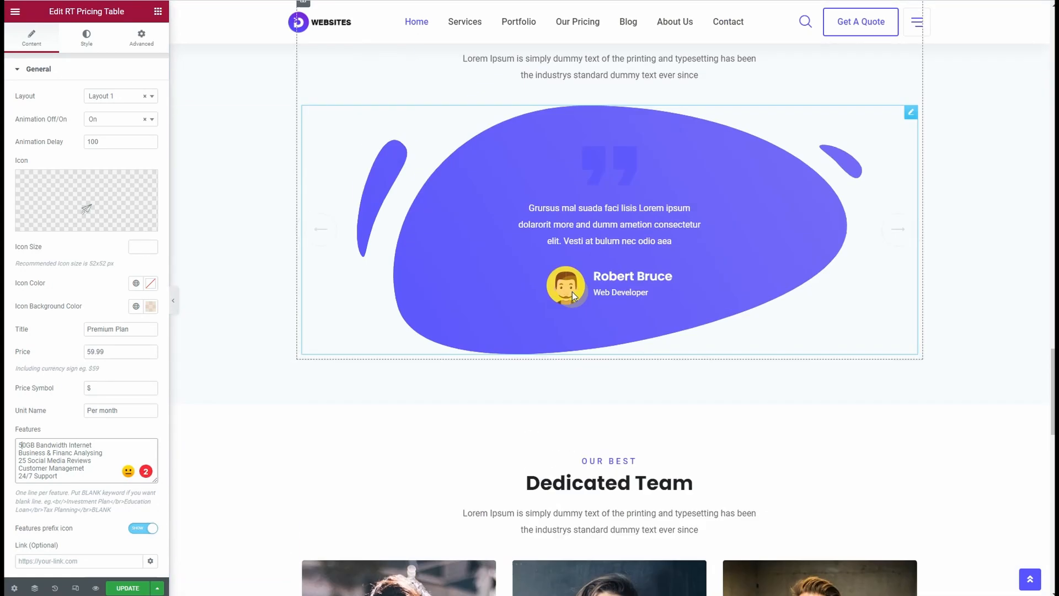
pyautogui.scroll(20, 572, 291)
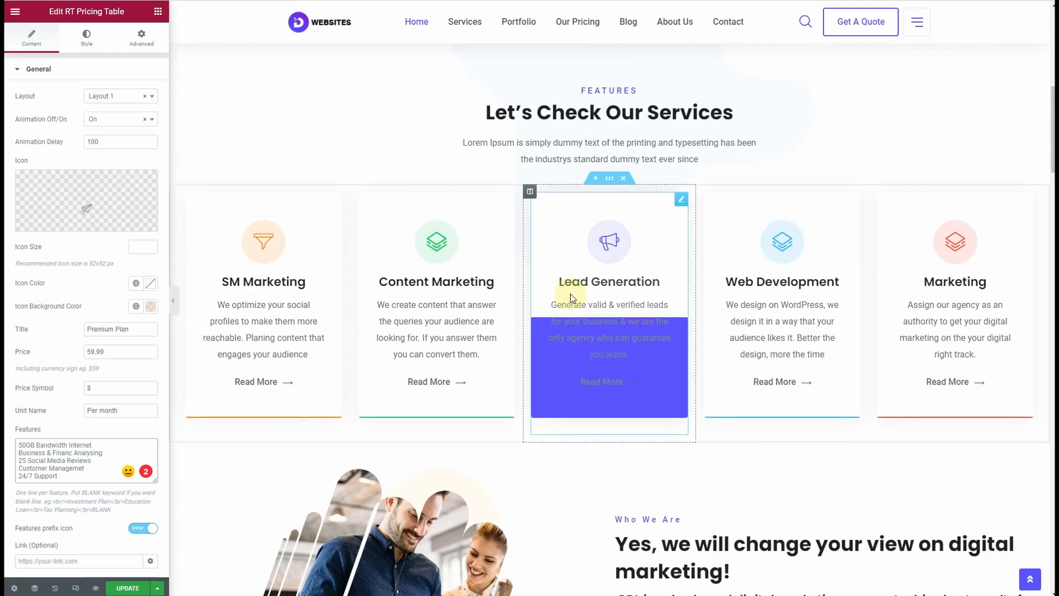
pyautogui.scroll(3, 568, 296)
pyautogui.scroll(-3, 552, 276)
pyautogui.click(508, 203)
pyautogui.click(87, 39)
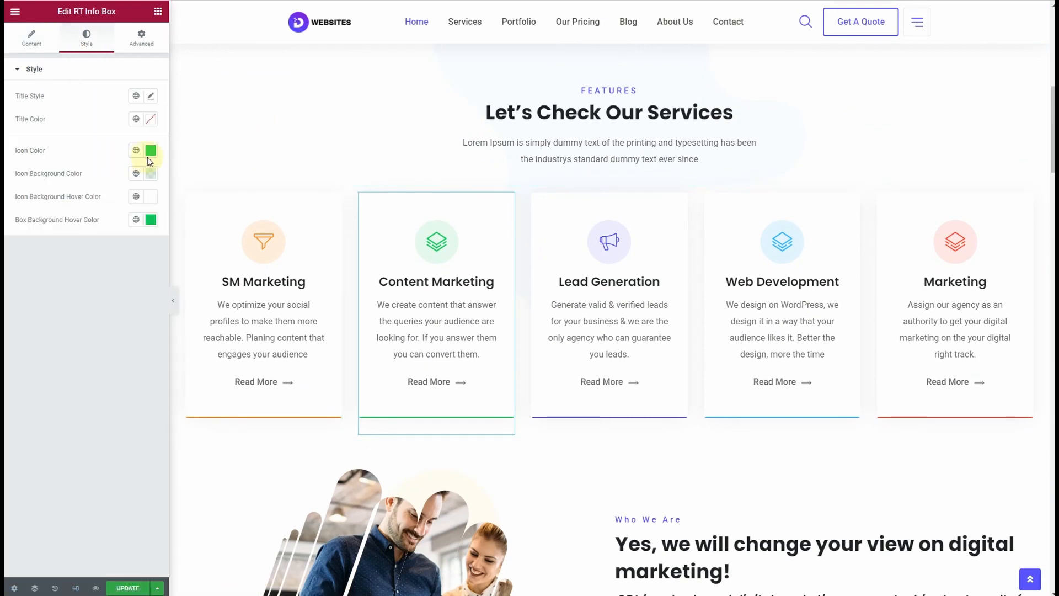
pyautogui.click(150, 152)
pyautogui.hotkey('ctrl', 'c')
pyautogui.click(91, 152)
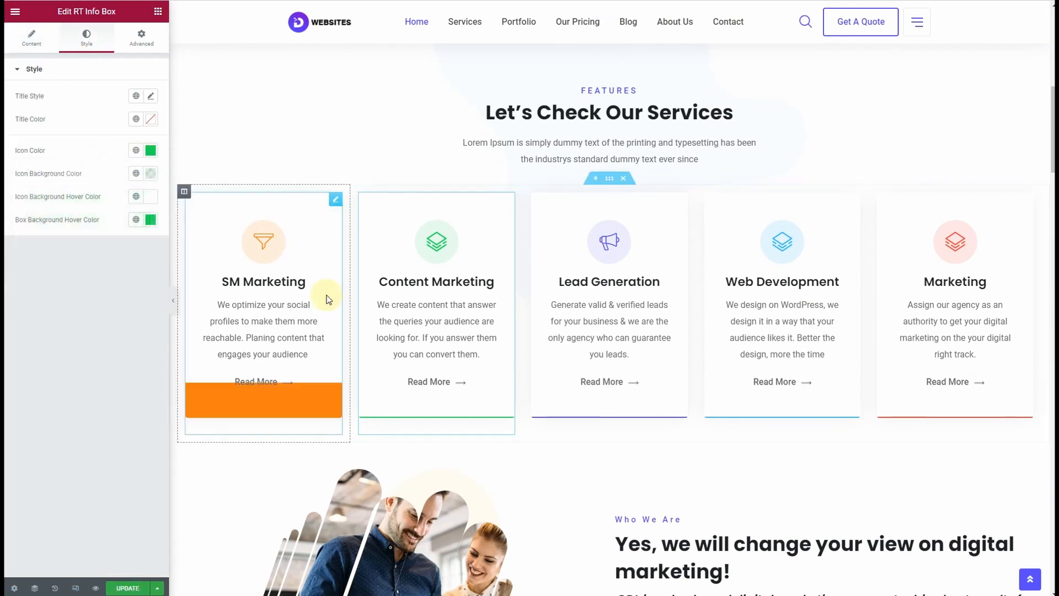
# - Set the Advance Plan card's icon background color to the copied green at a low opacity for a pale tint
pyautogui.scroll(-20, 577, 374)
pyautogui.scroll(-20, 657, 378)
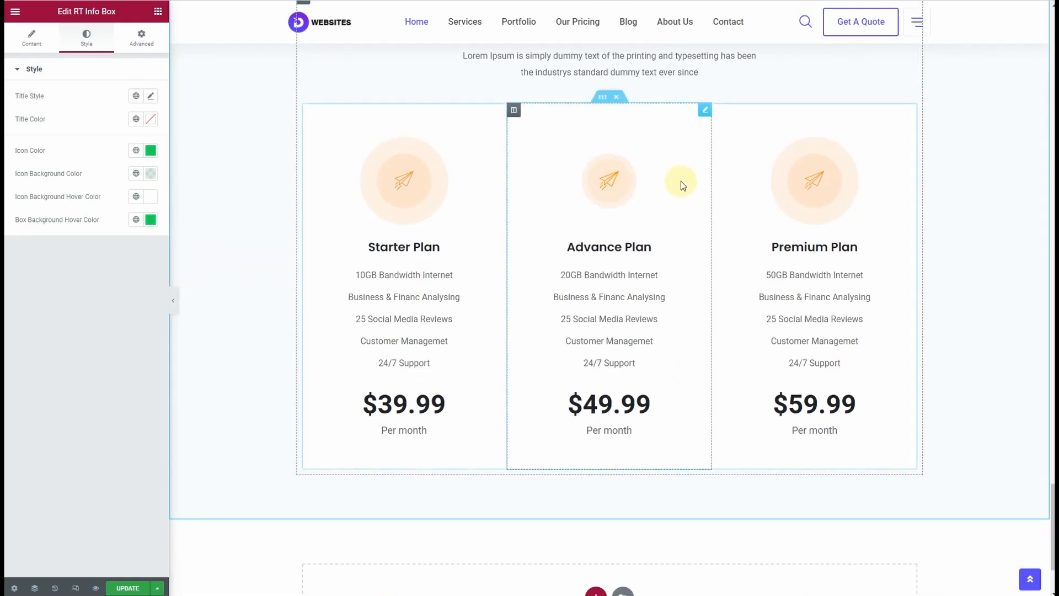
pyautogui.click(705, 109)
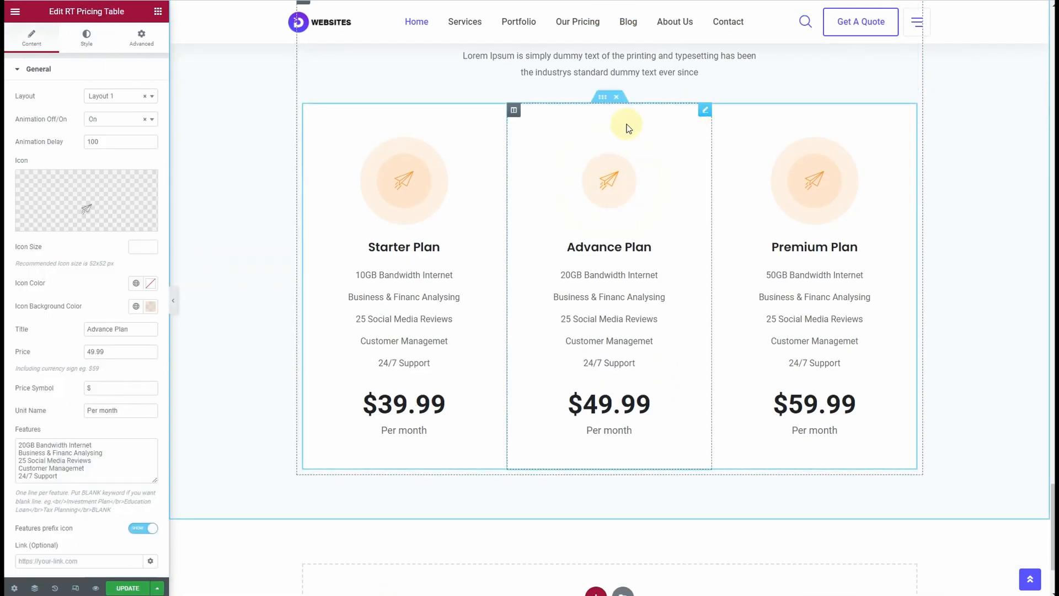
pyautogui.click(151, 308)
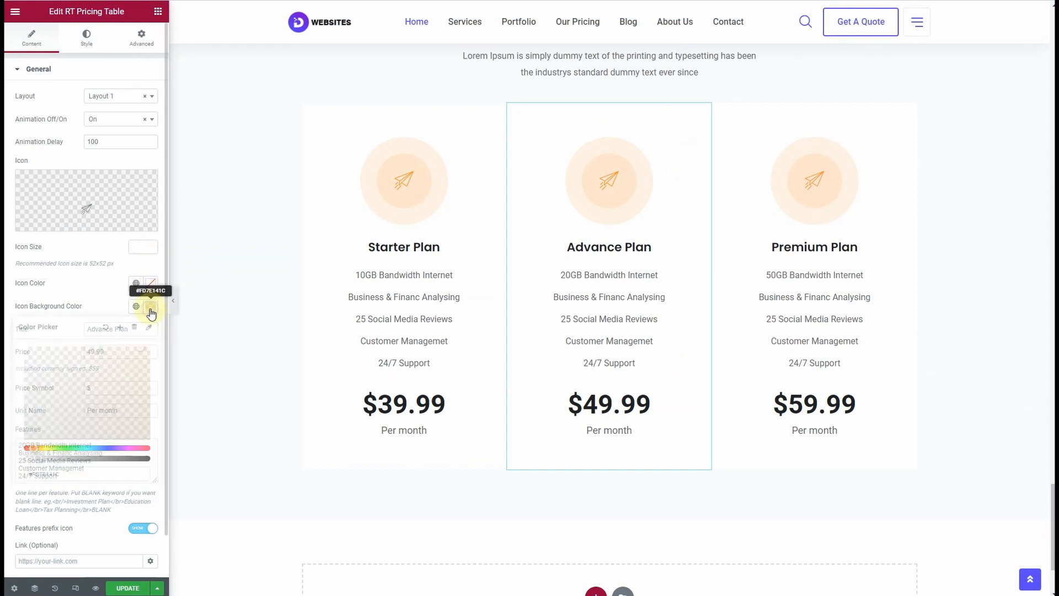
pyautogui.hotkey('ctrl', 'v')
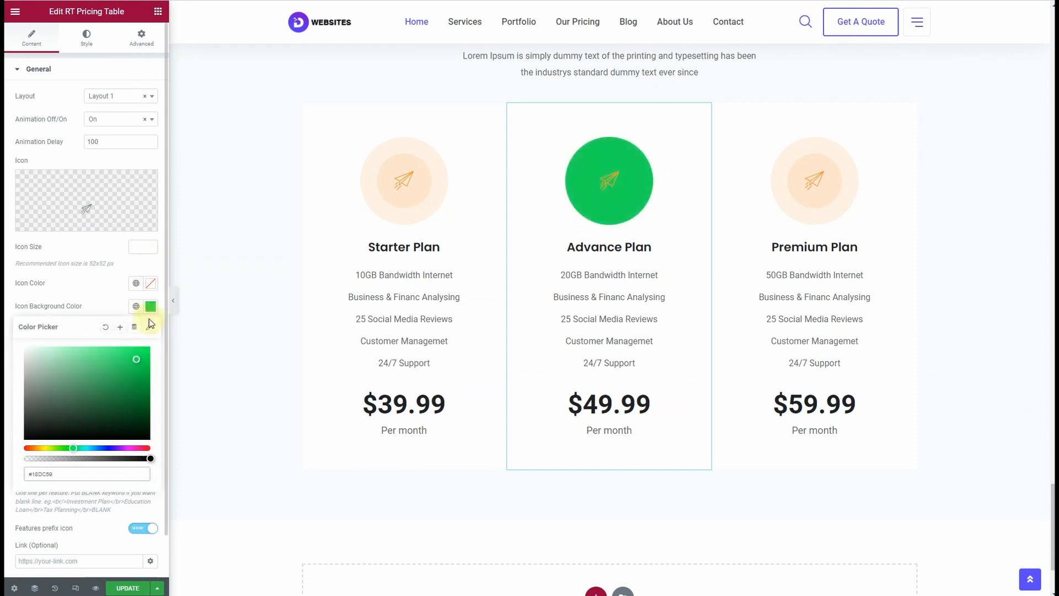
pyautogui.moveTo(42, 458); pyautogui.dragTo(39, 459)
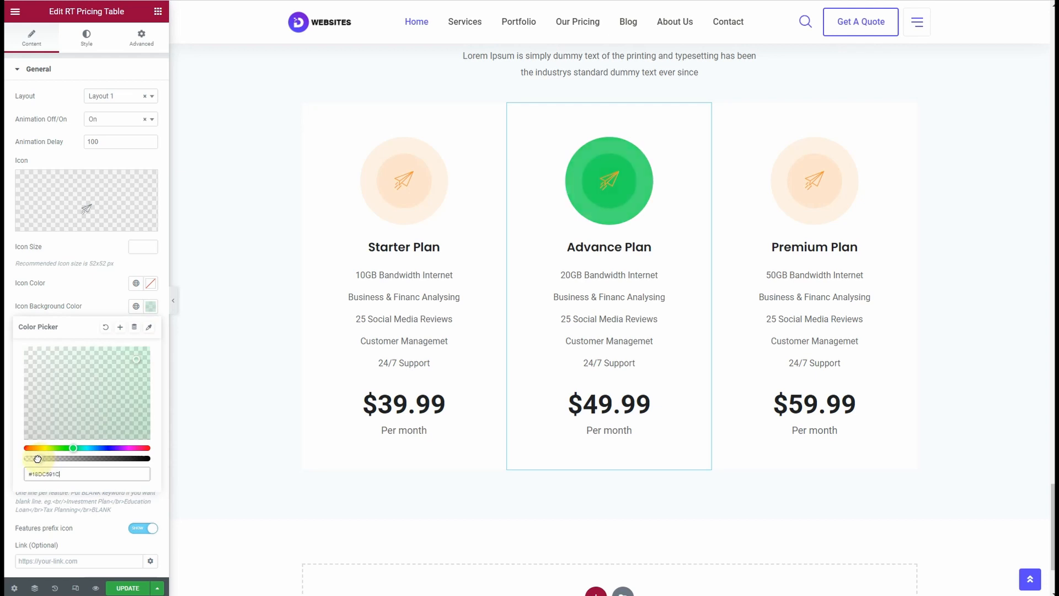
pyautogui.click(61, 286)
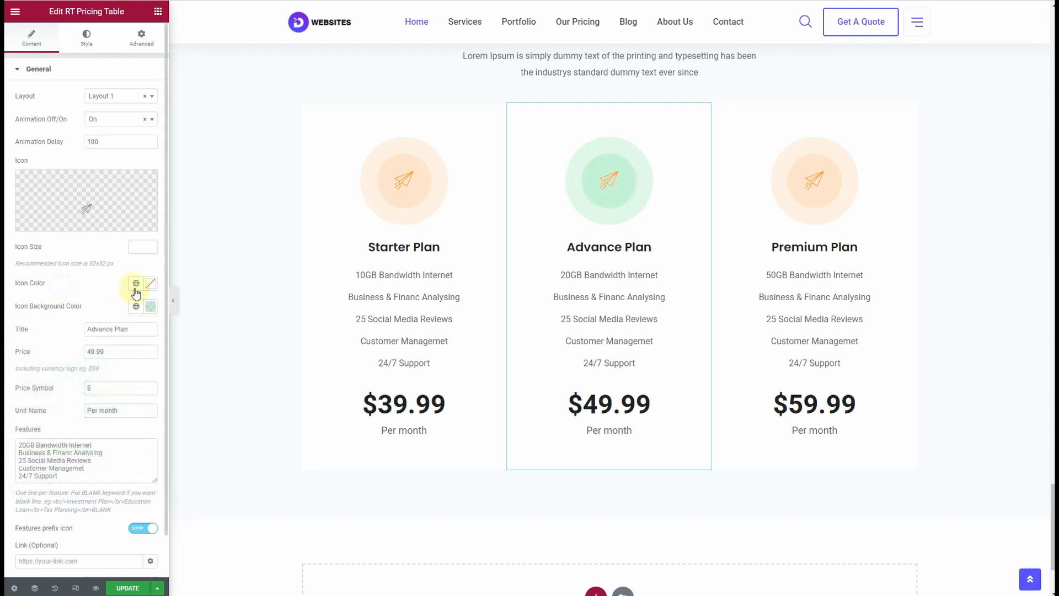
# - Set the Advance Plan card's icon color to the copied green at full opacity
pyautogui.click(154, 285)
pyautogui.hotkey('ctrl', 'v')
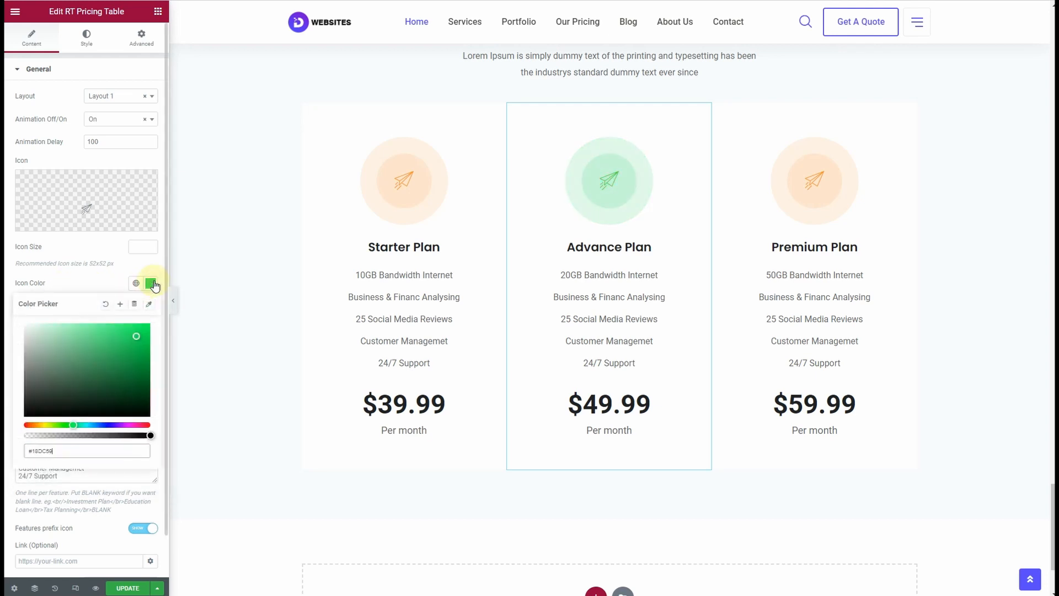
pyautogui.click(85, 283)
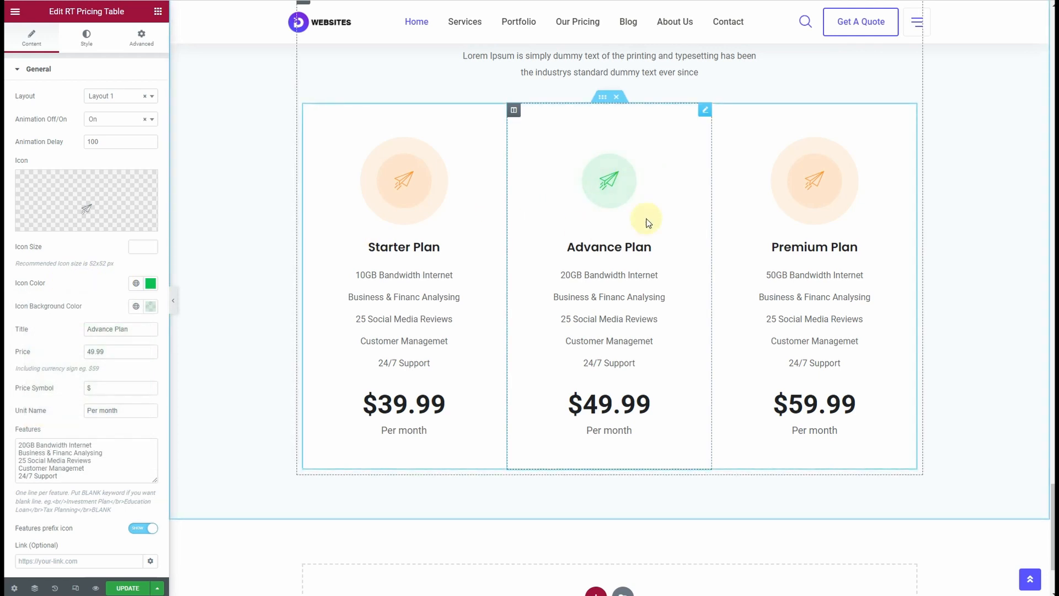
# - Copy the red icon color code #FF3838 from the Marketing box in the services section
pyautogui.scroll(20, 648, 216)
pyautogui.scroll(12, 652, 219)
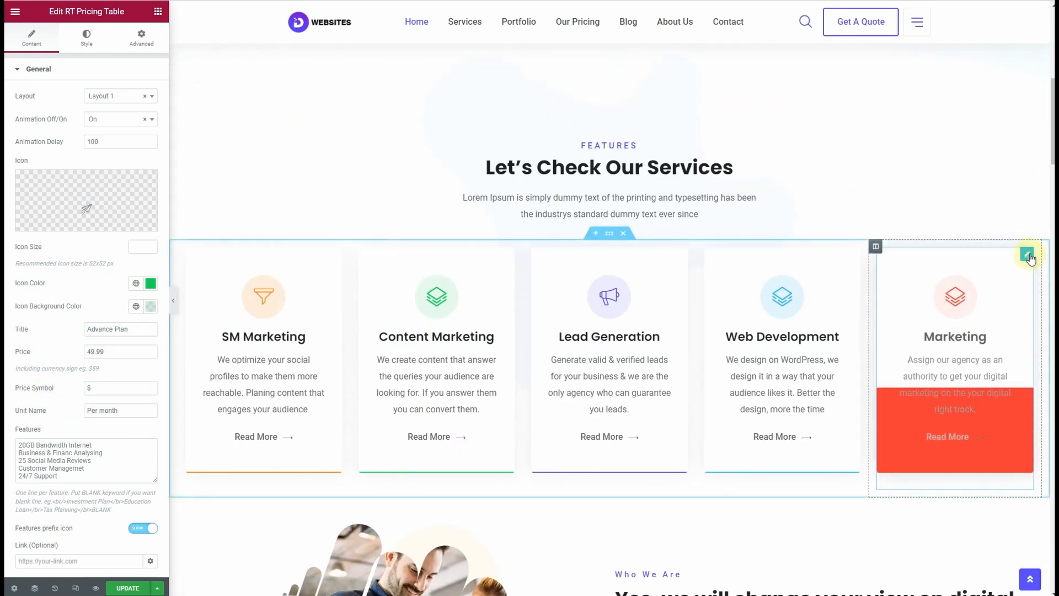
pyautogui.click(1028, 255)
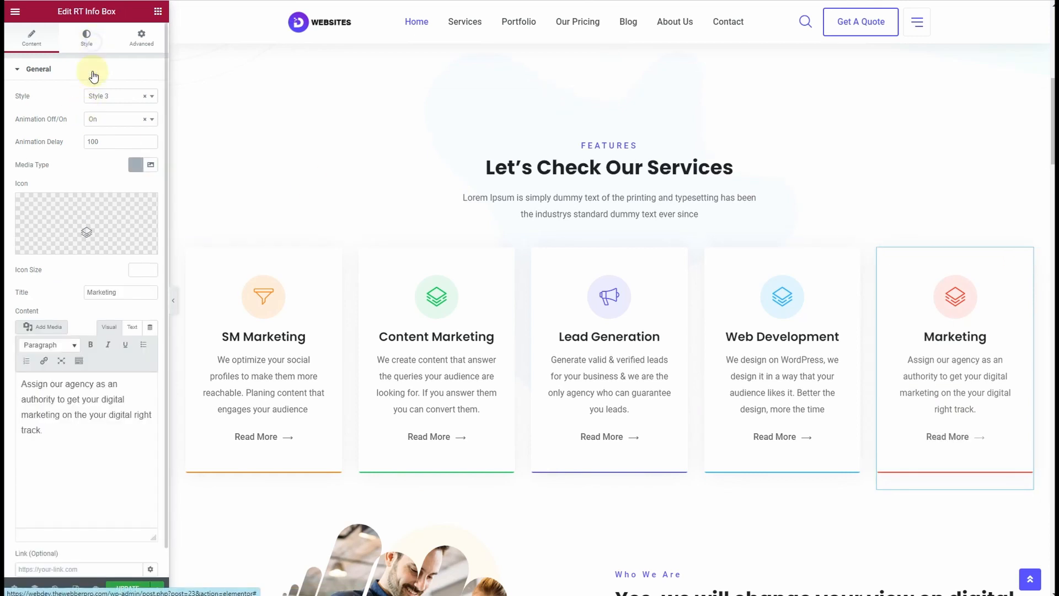
pyautogui.click(88, 42)
pyautogui.click(150, 150)
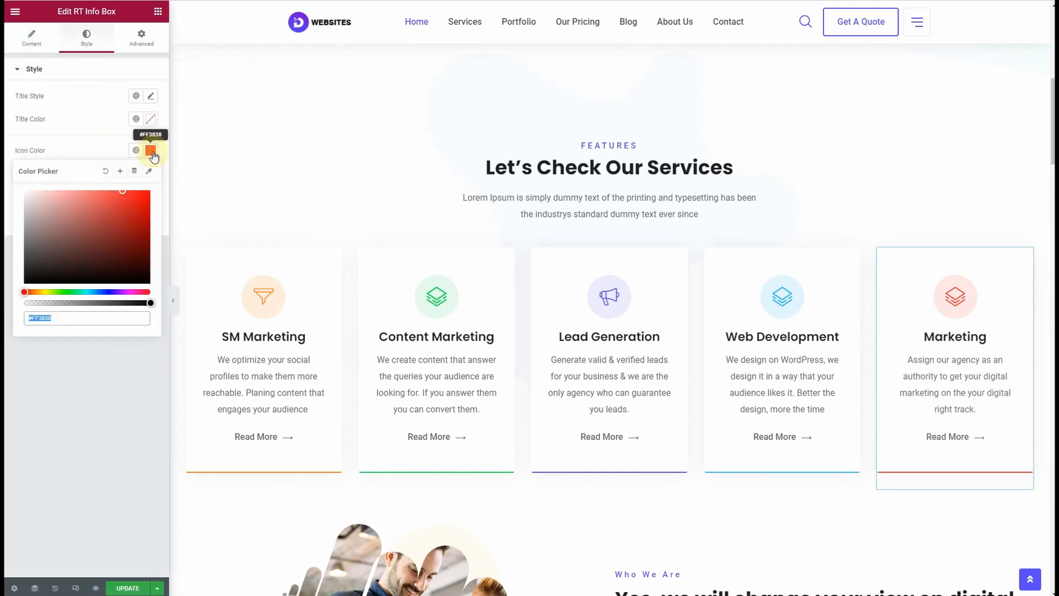
pyautogui.click(51, 142)
# - Set the Premium Plan card's icon background color to #FF3838 at a low opacity for a pale red tint
pyautogui.scroll(-20, 693, 262)
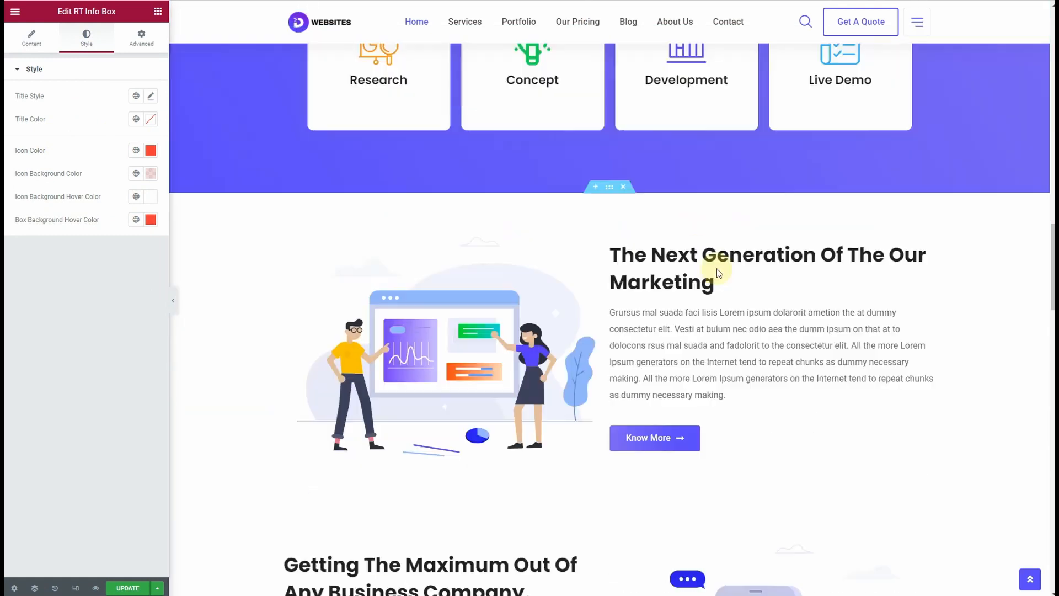
pyautogui.scroll(-10, 864, 279)
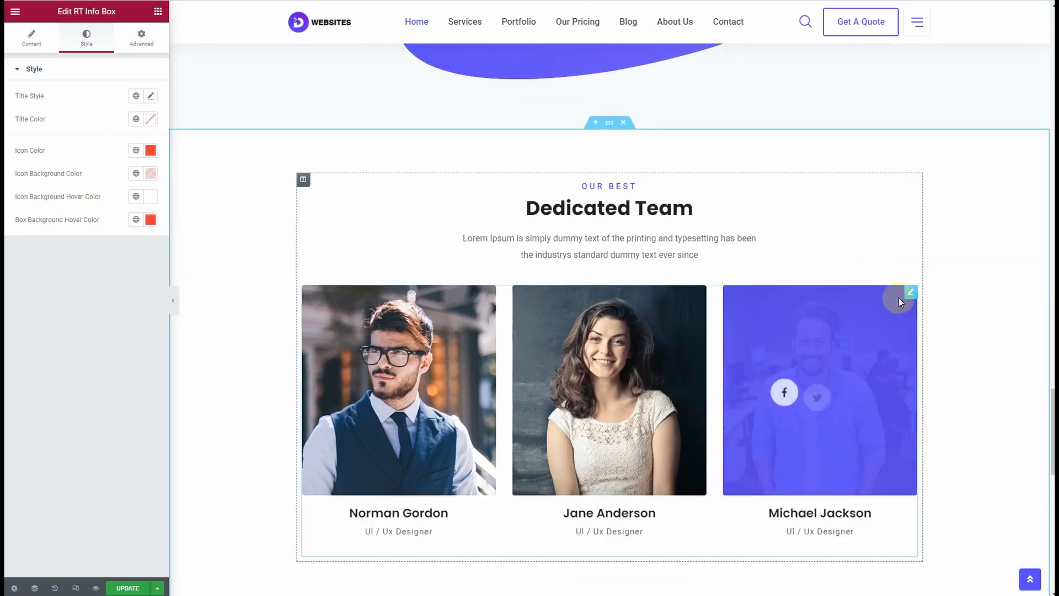
pyautogui.scroll(-5, 899, 298)
pyautogui.click(912, 385)
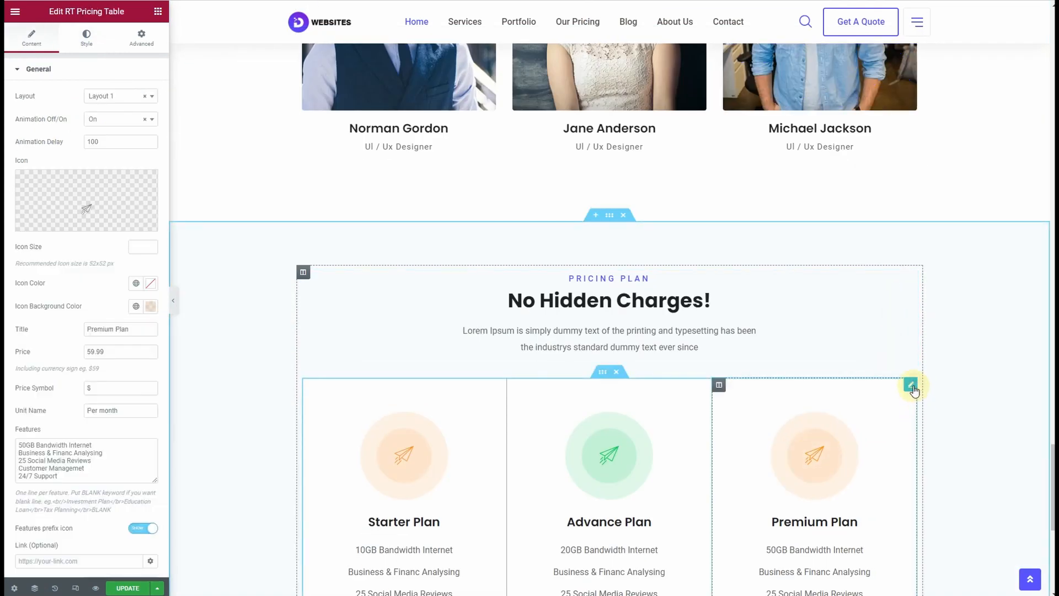
pyautogui.click(88, 38)
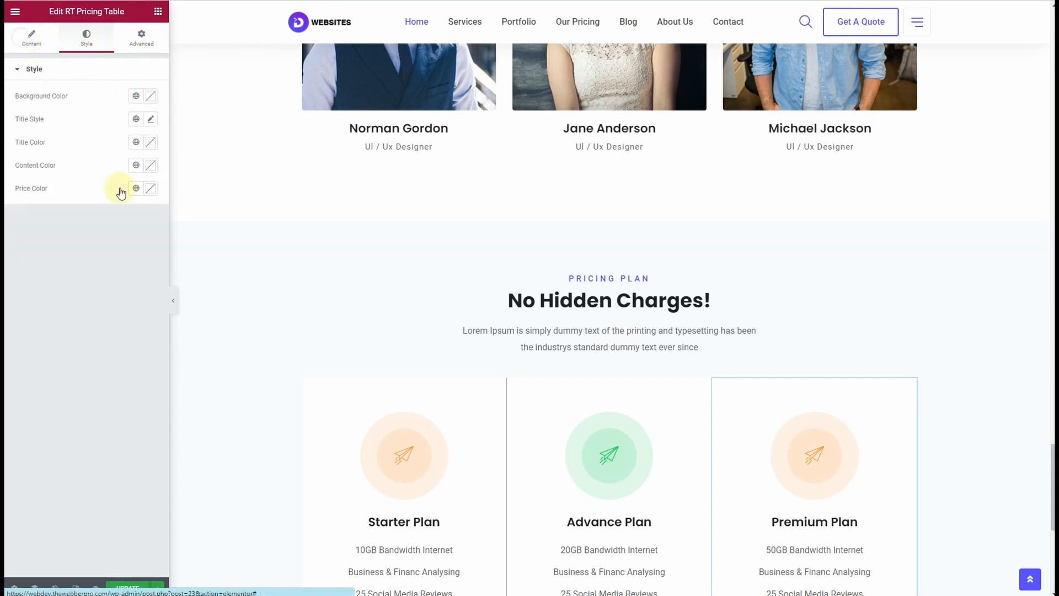
pyautogui.click(152, 306)
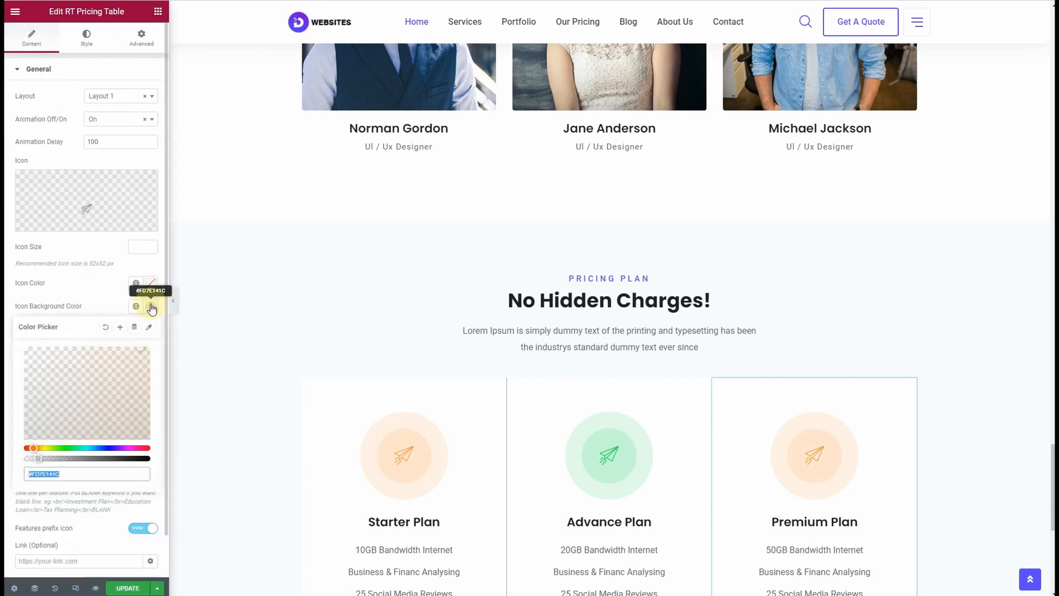
pyautogui.click(122, 347)
pyautogui.moveTo(42, 459); pyautogui.dragTo(34, 458)
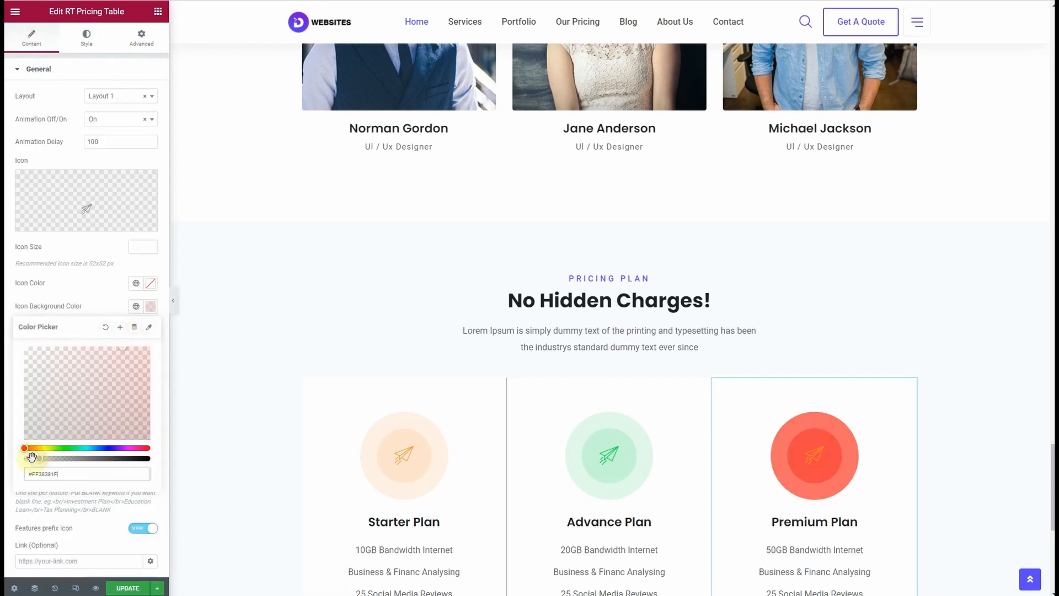
pyautogui.click(7, 379)
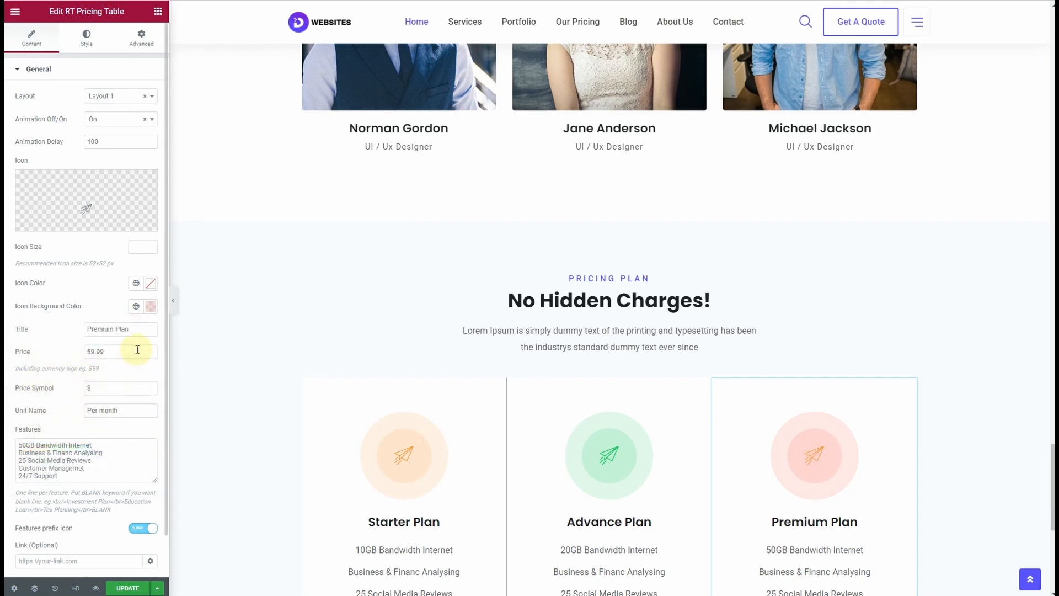
# - Set the Premium Plan card's icon color to the copied red #FF3838
pyautogui.click(152, 284)
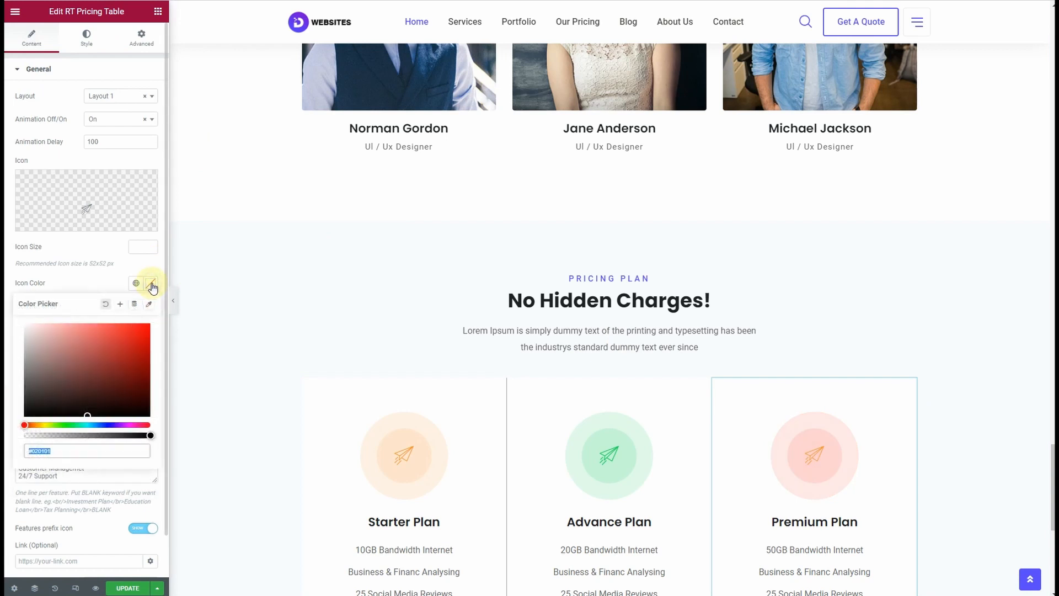
pyautogui.click(584, 373)
pyautogui.scroll(-7, 584, 373)
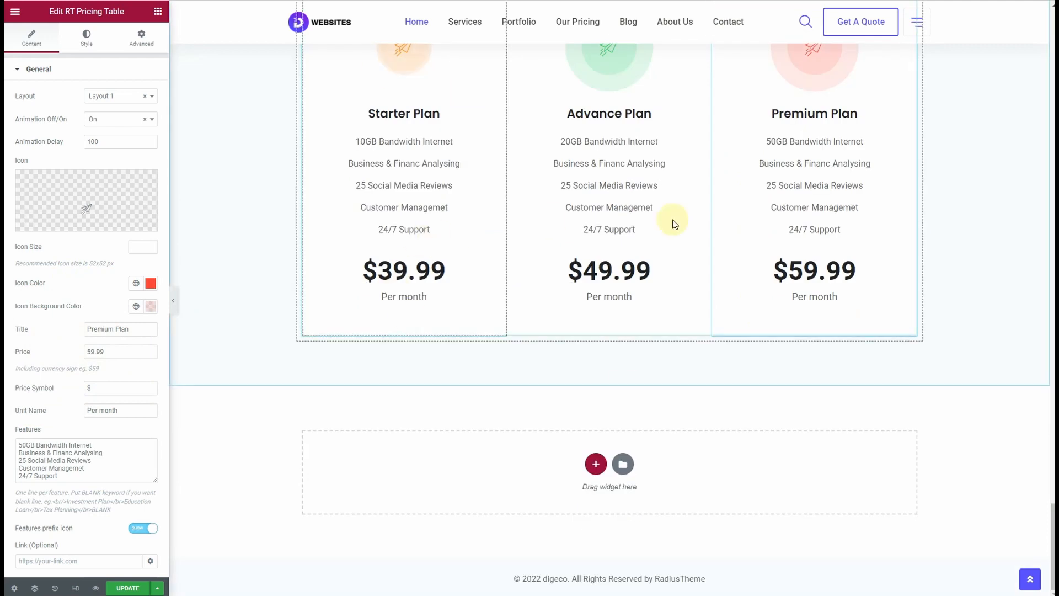
pyautogui.scroll(5, 407, 353)
pyautogui.scroll(-5, 408, 358)
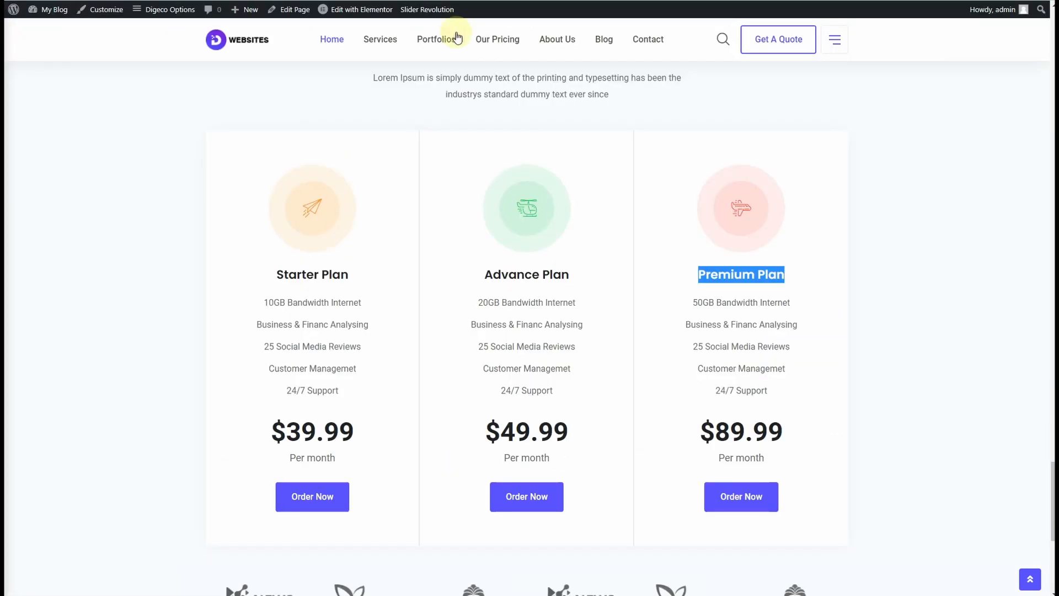
# - Add a single-column inner section to the pricing section and place it directly below the three pricing cards
pyautogui.scroll(-1, 441, 365)
pyautogui.scroll(-5, 442, 366)
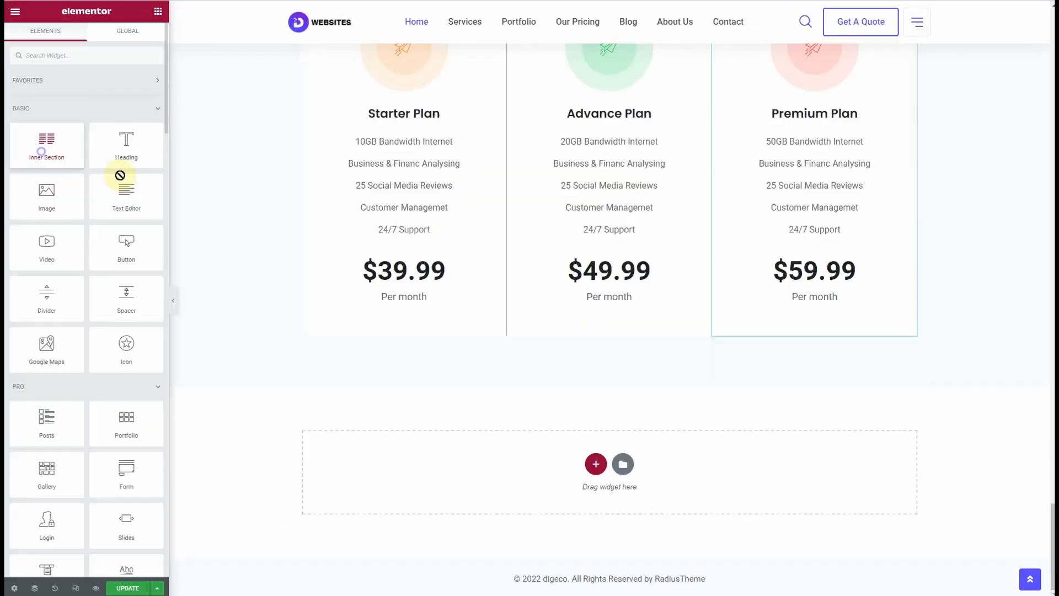
pyautogui.moveTo(123, 177); pyautogui.dragTo(453, 322)
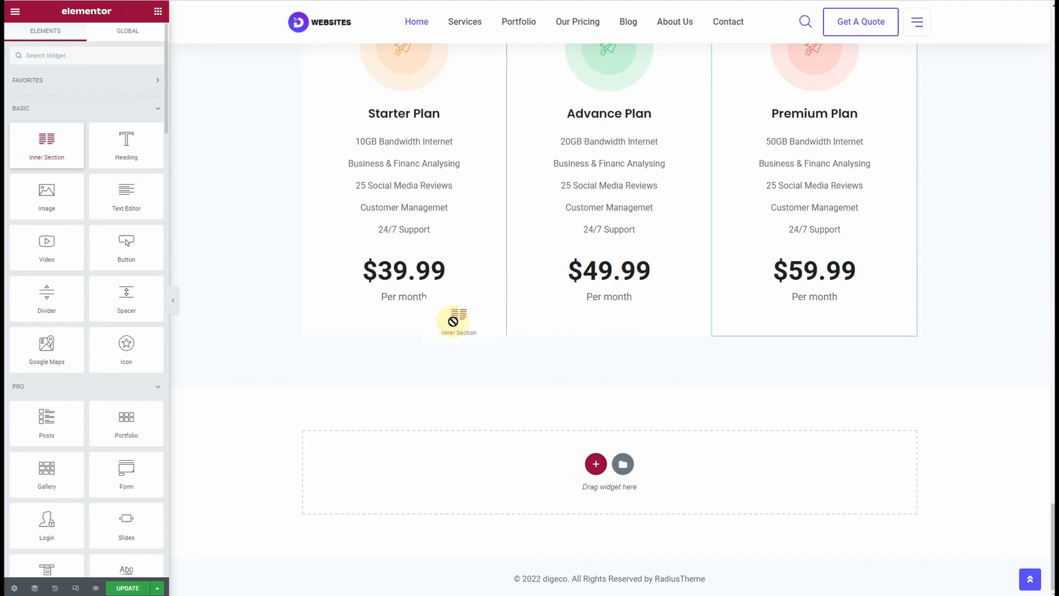
pyautogui.click(34, 588)
pyautogui.scroll(-3, 965, 309)
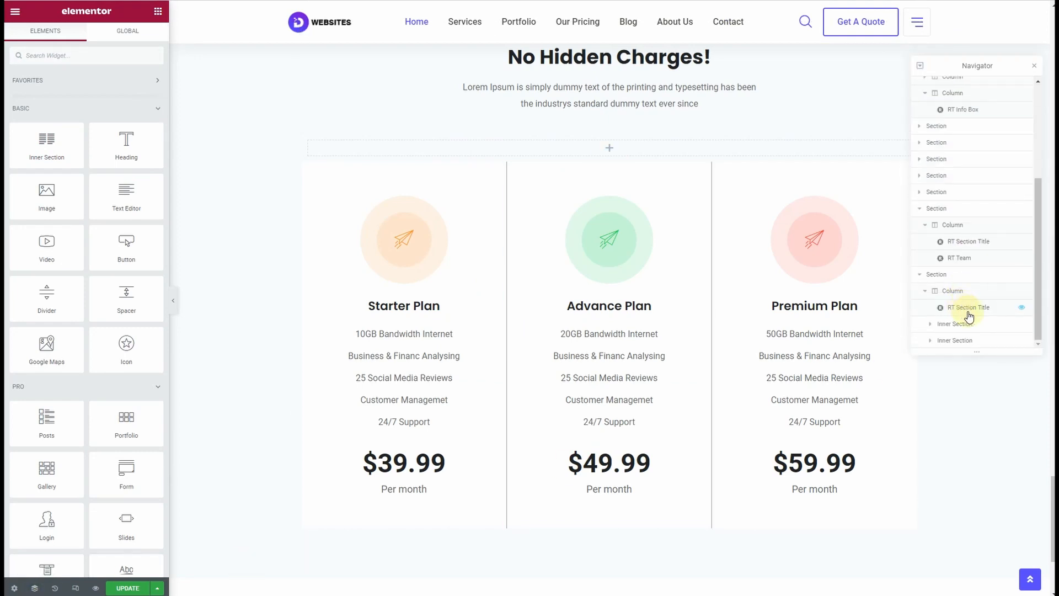
pyautogui.moveTo(948, 335); pyautogui.dragTo(989, 335)
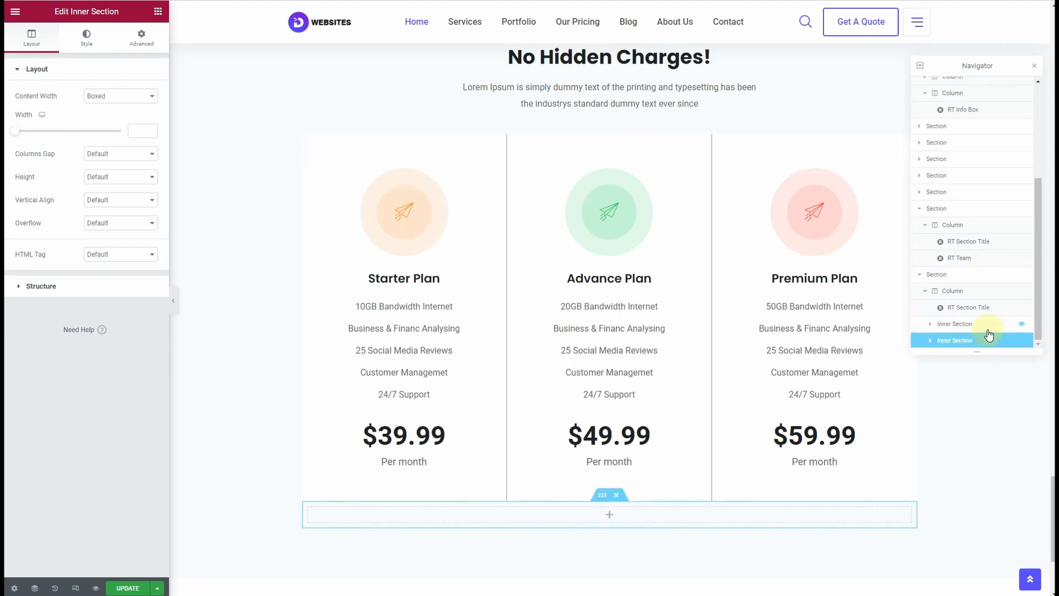
# - Find the RT Logo Slider and Grid widget by searching "logo" and place it in the new inner section
pyautogui.scroll(-3, 610, 312)
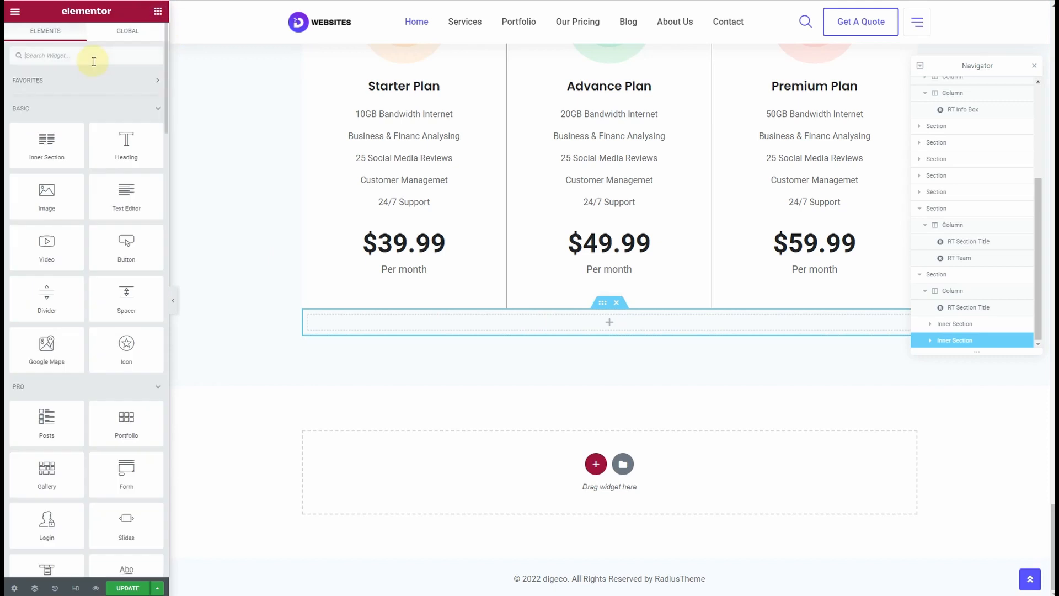
pyautogui.write('logo')
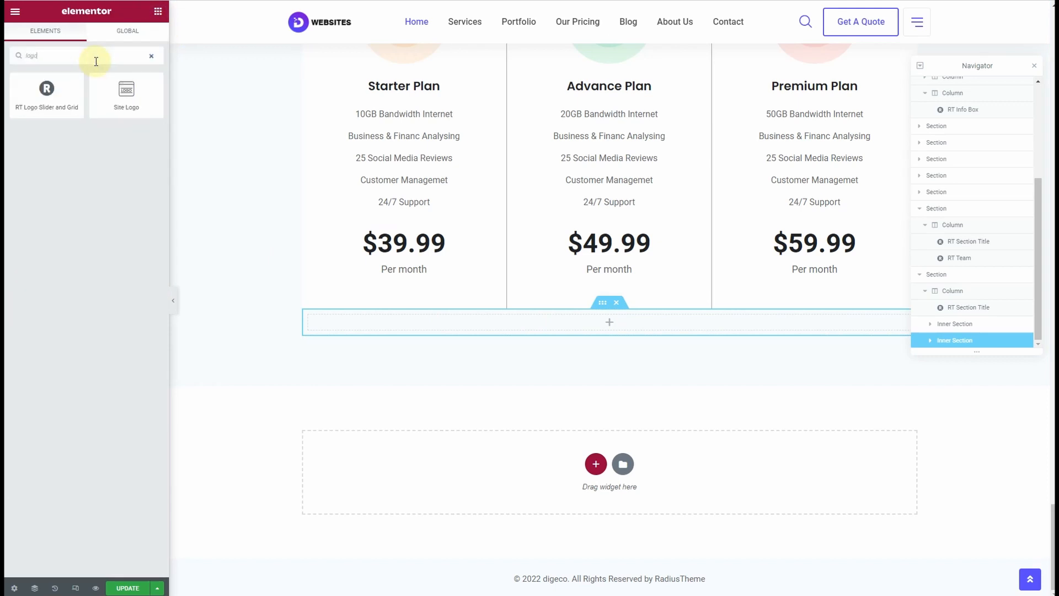
pyautogui.moveTo(24, 101); pyautogui.dragTo(469, 330)
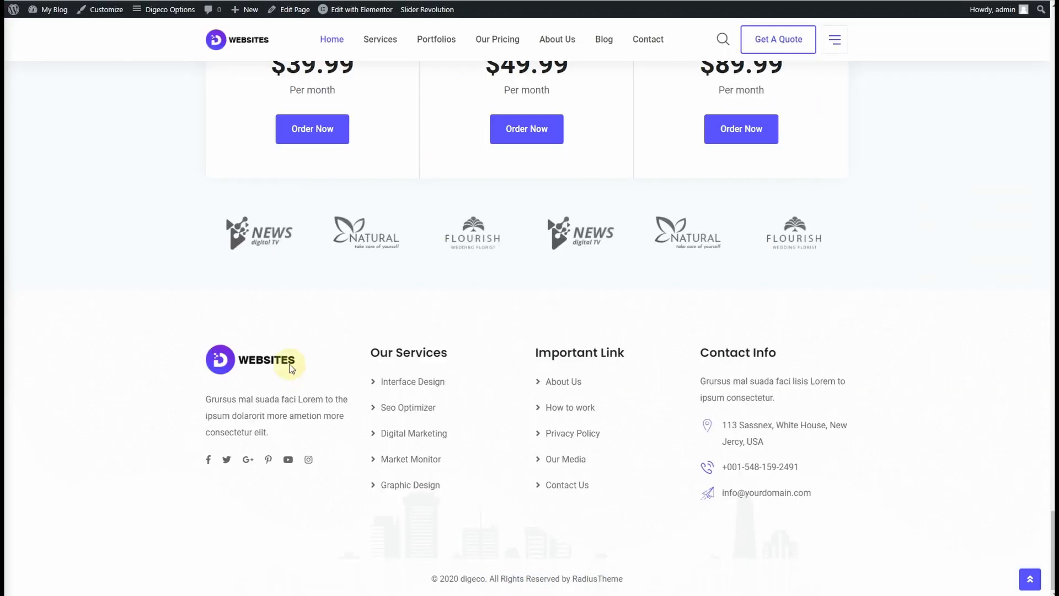
# - Save the first three client logos from the reference page (News, Natural, Flourish) as PNG images in the Home folder
pyautogui.rightClick(262, 234)
pyautogui.click(312, 250)
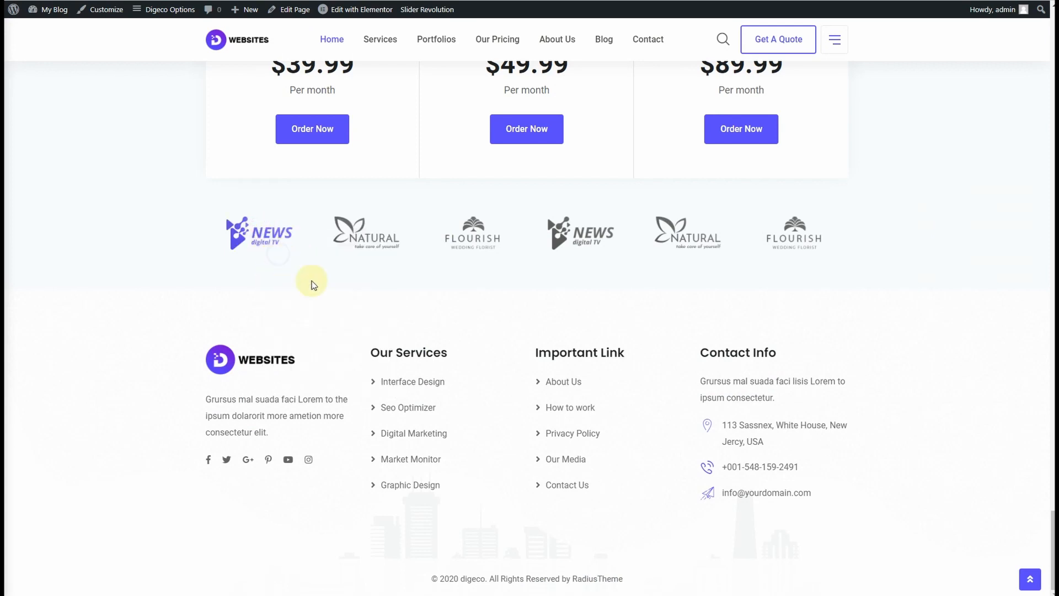
pyautogui.click(456, 354)
pyautogui.rightClick(364, 236)
pyautogui.click(390, 255)
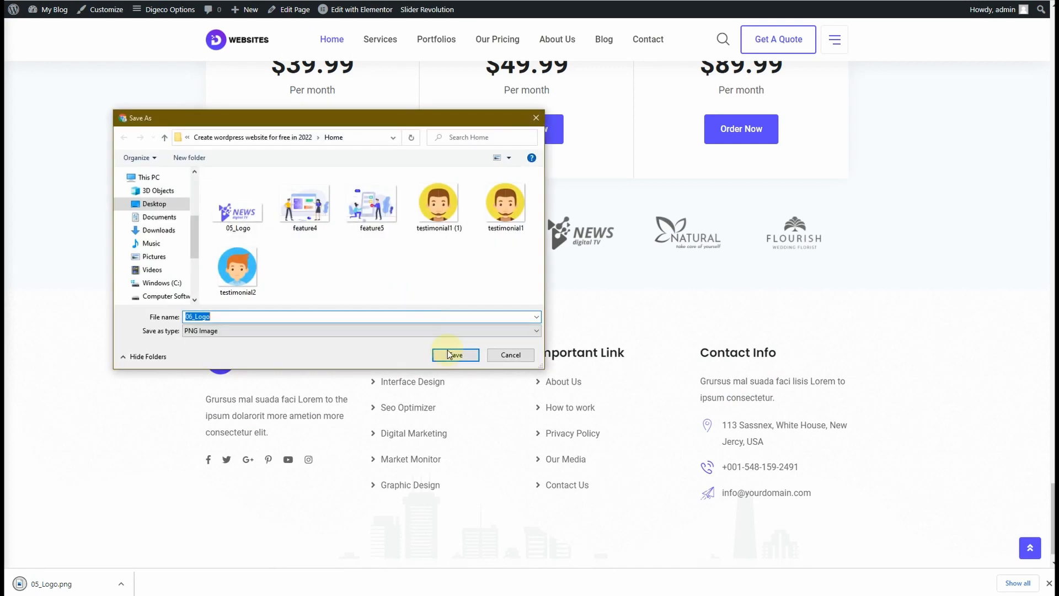
pyautogui.click(454, 353)
pyautogui.rightClick(484, 241)
pyautogui.click(505, 252)
pyautogui.click(454, 353)
# - Save the remaining three client logos from the reference page as separate PNG copies in the Home folder
pyautogui.rightClick(589, 251)
pyautogui.click(607, 259)
pyautogui.click(462, 353)
pyautogui.rightClick(687, 235)
pyautogui.click(710, 256)
pyautogui.click(454, 353)
pyautogui.rightClick(795, 224)
pyautogui.click(828, 244)
pyautogui.click(454, 354)
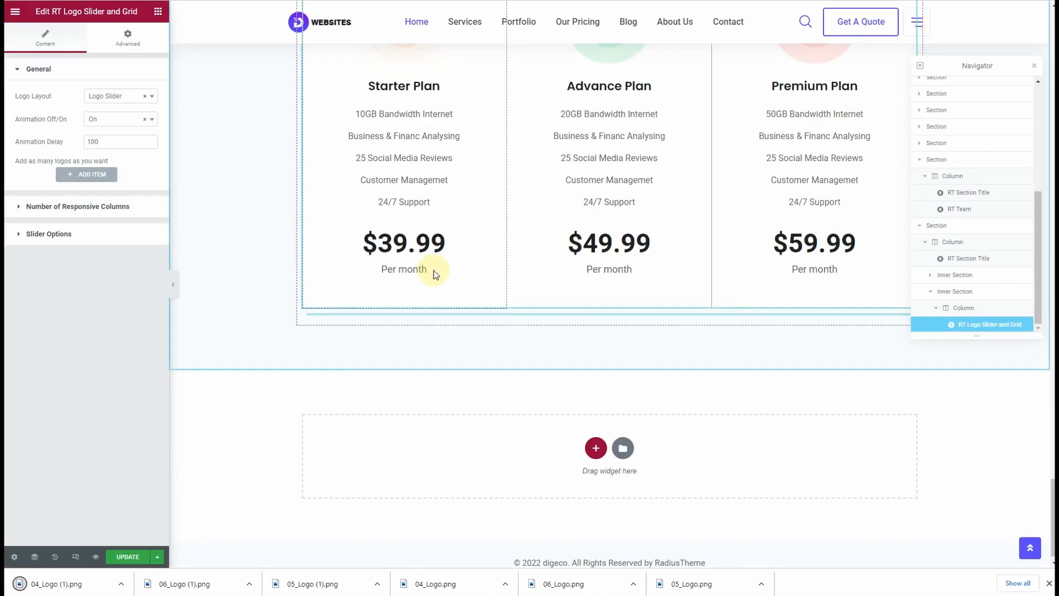
# - Add a first item to the logo slider and upload the six downloaded logo files to the media library
pyautogui.click(65, 174)
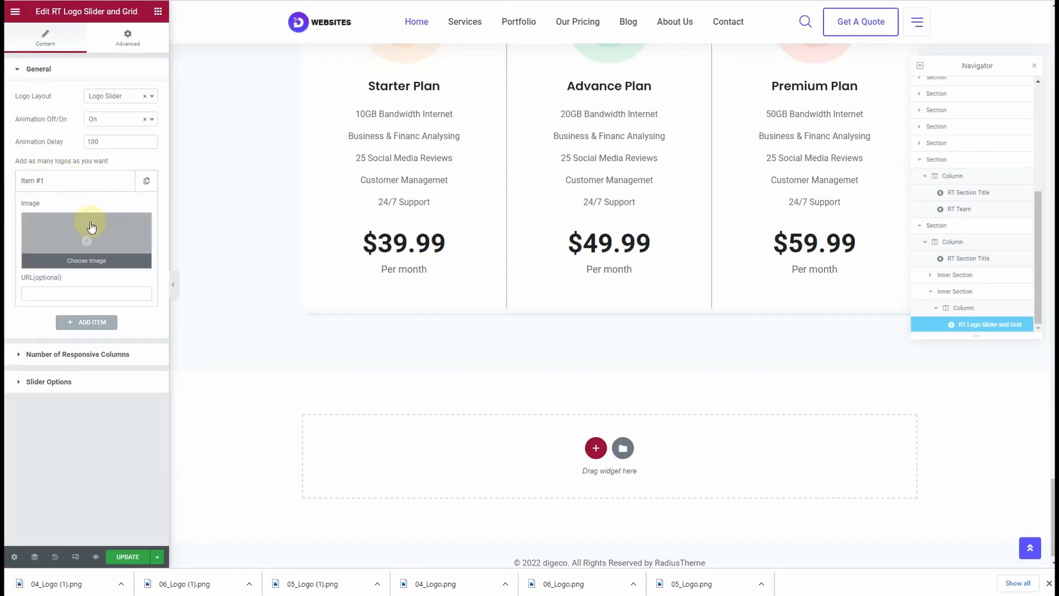
pyautogui.click(87, 226)
pyautogui.moveTo(692, 584); pyautogui.dragTo(580, 477)
pyautogui.moveTo(561, 582); pyautogui.dragTo(529, 469)
pyautogui.moveTo(470, 584); pyautogui.dragTo(419, 463)
pyautogui.moveTo(317, 585); pyautogui.dragTo(314, 453)
pyautogui.moveTo(197, 583); pyautogui.dragTo(331, 331)
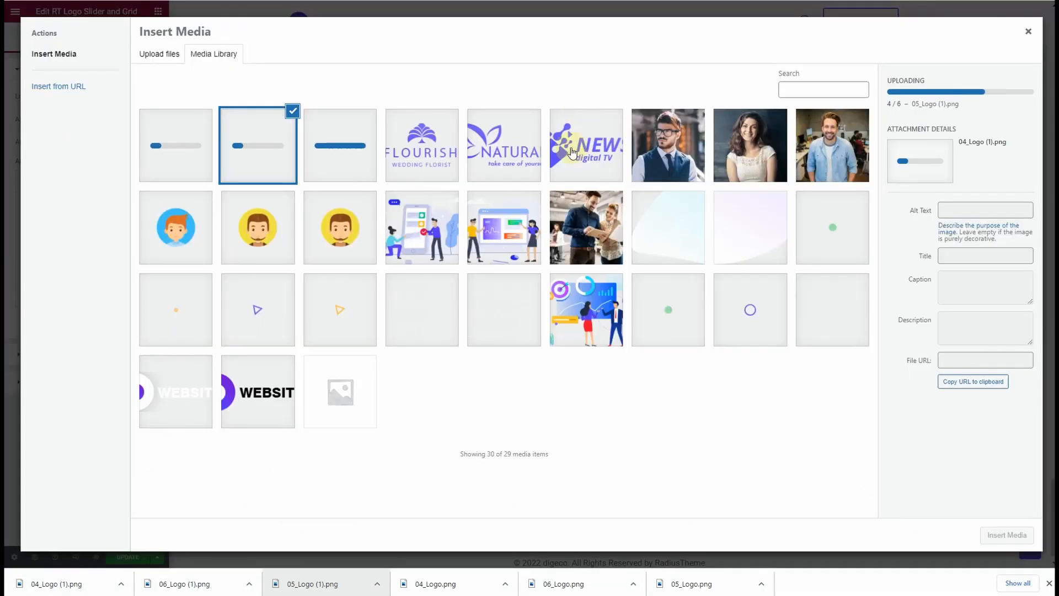
# - Insert the News digital TV logo, 05_Logo.png, as the image of the logo slider's first item
pyautogui.click(572, 152)
pyautogui.click(1006, 535)
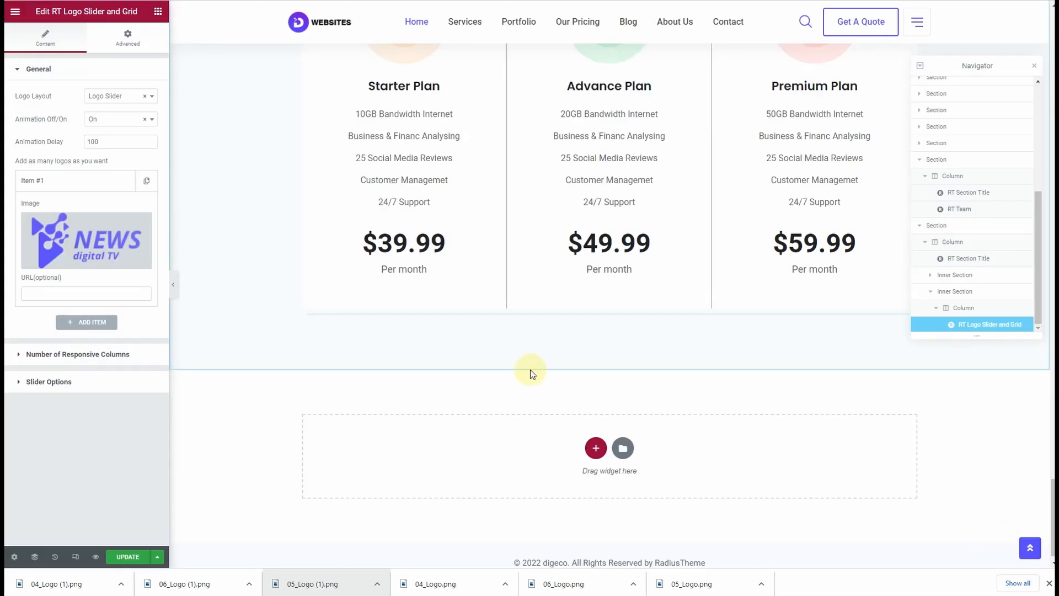
pyautogui.click(53, 185)
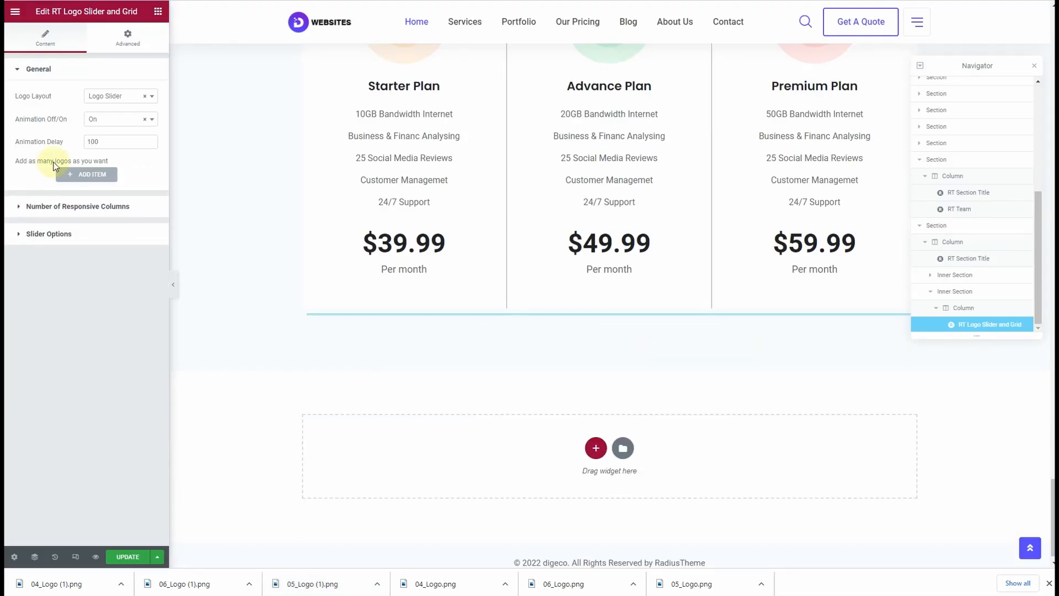
pyautogui.click(68, 180)
pyautogui.click(85, 230)
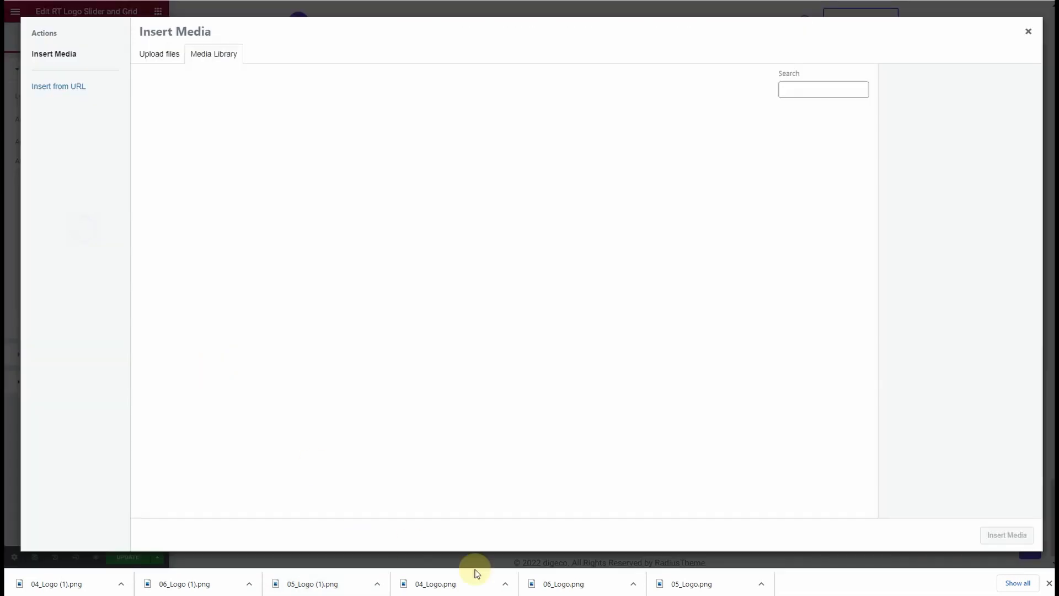
pyautogui.moveTo(312, 583); pyautogui.dragTo(455, 378)
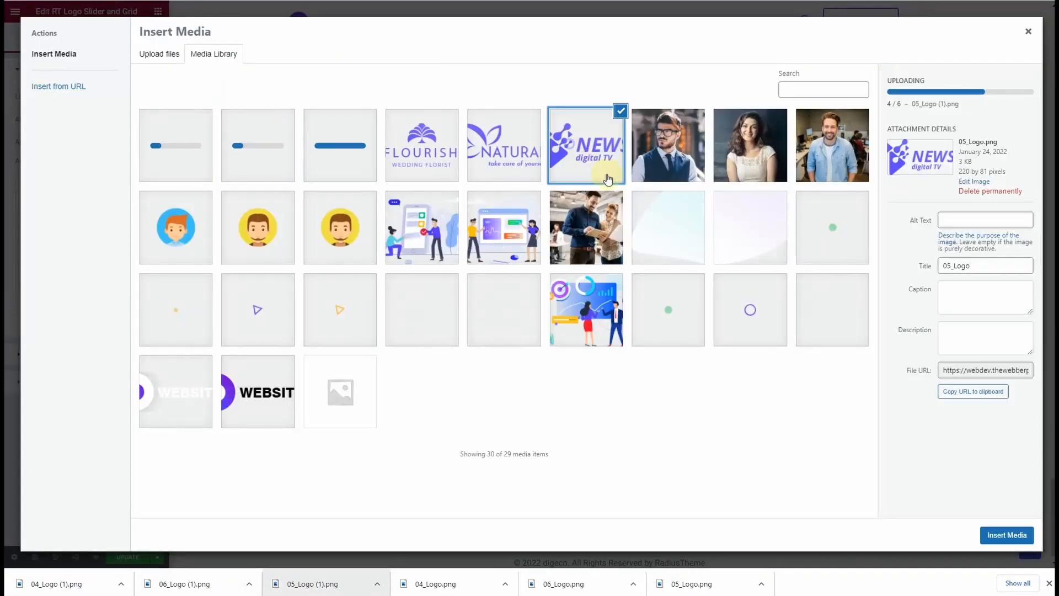
pyautogui.click(1007, 535)
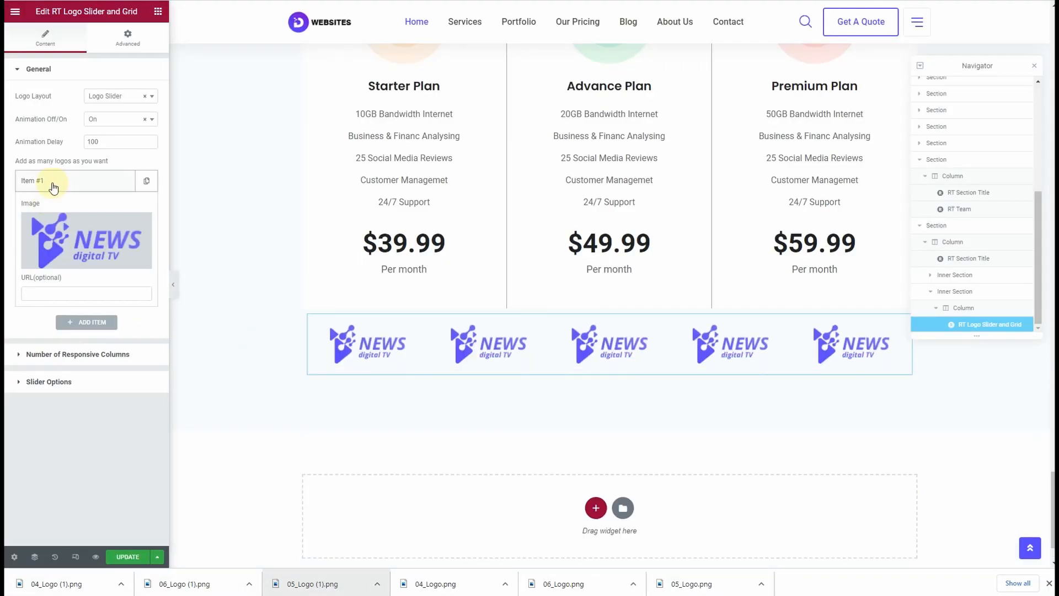
# - Add a second slider item with the Natural logo and a third item with the Flourish logo
pyautogui.click(86, 319)
pyautogui.click(66, 248)
pyautogui.click(504, 145)
pyautogui.click(1007, 535)
pyautogui.click(55, 208)
pyautogui.click(90, 238)
pyautogui.click(66, 276)
pyautogui.click(439, 138)
pyautogui.click(1012, 532)
# - Add a fourth slider item with the second News logo and a fifth item with the second Natural logo
pyautogui.click(96, 236)
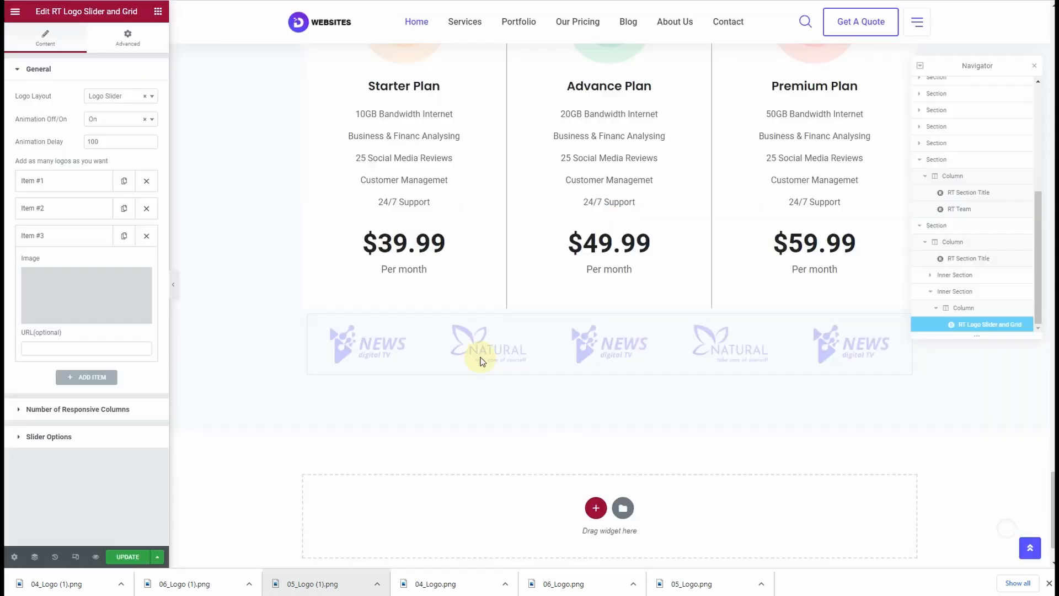
pyautogui.click(98, 263)
pyautogui.click(78, 318)
pyautogui.click(339, 146)
pyautogui.click(1009, 533)
pyautogui.click(72, 264)
pyautogui.click(87, 288)
pyautogui.click(78, 344)
pyautogui.click(257, 145)
pyautogui.click(1008, 535)
# - Add a sixth slider item with the second Flourish logo
pyautogui.click(52, 292)
pyautogui.click(87, 316)
pyautogui.click(77, 373)
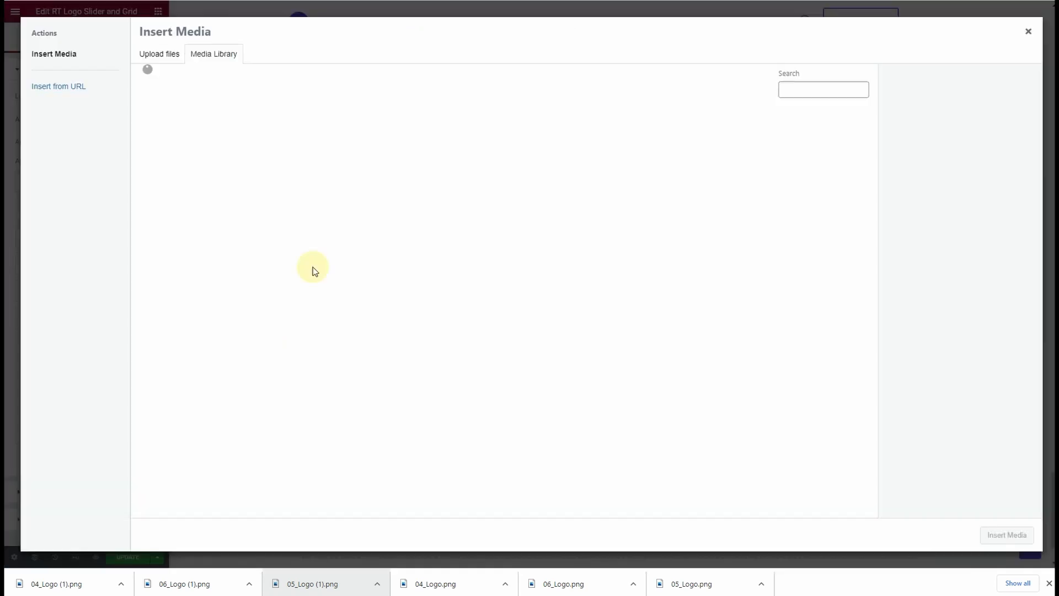
pyautogui.click(170, 124)
pyautogui.click(1008, 534)
pyautogui.click(55, 316)
# - Turn off the navigation arrows in the logo slider's options
pyautogui.click(77, 440)
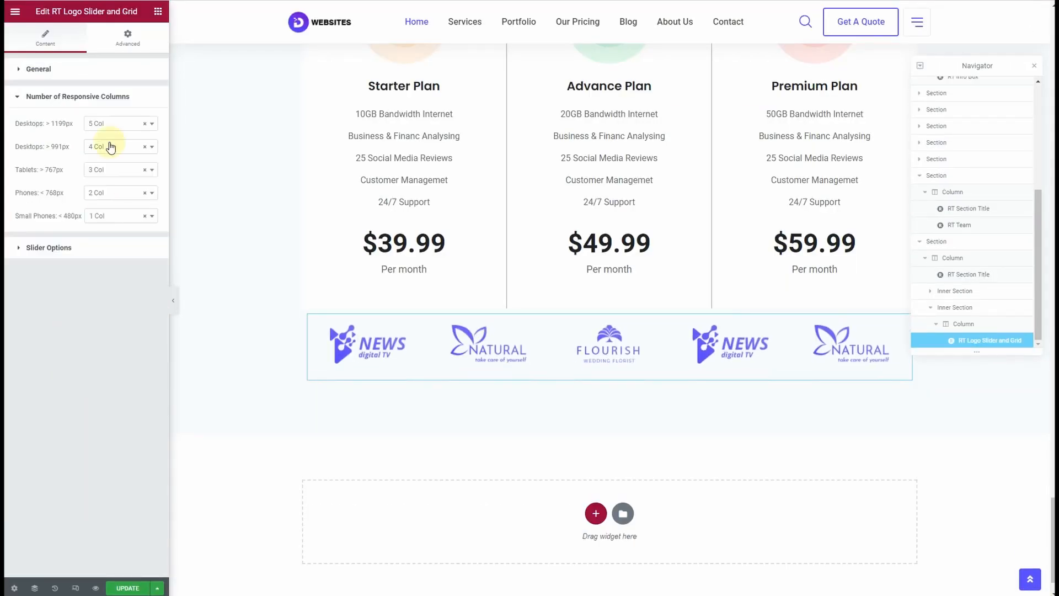
pyautogui.click(105, 247)
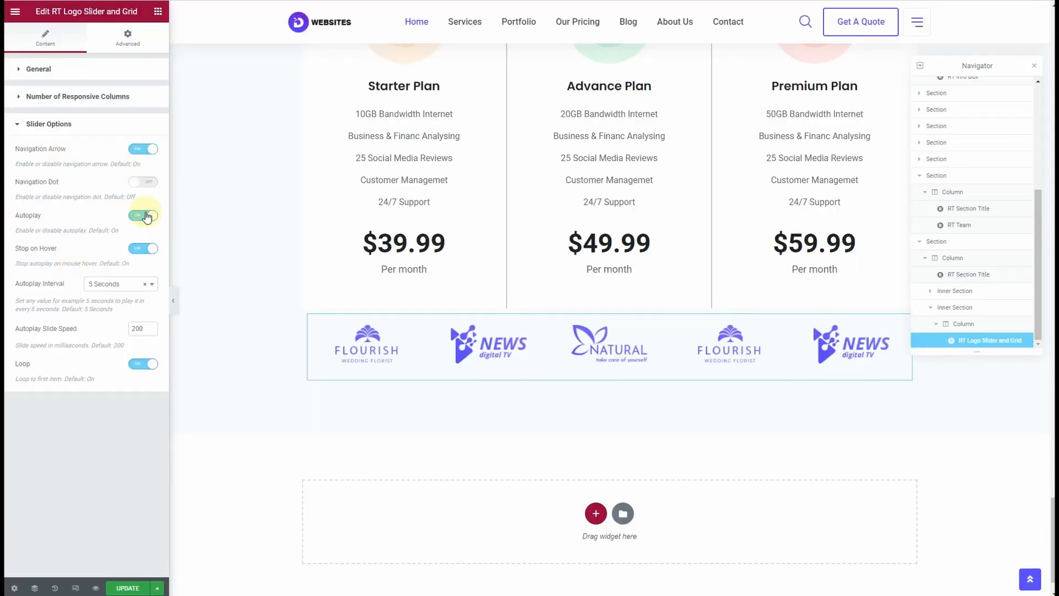
pyautogui.click(38, 69)
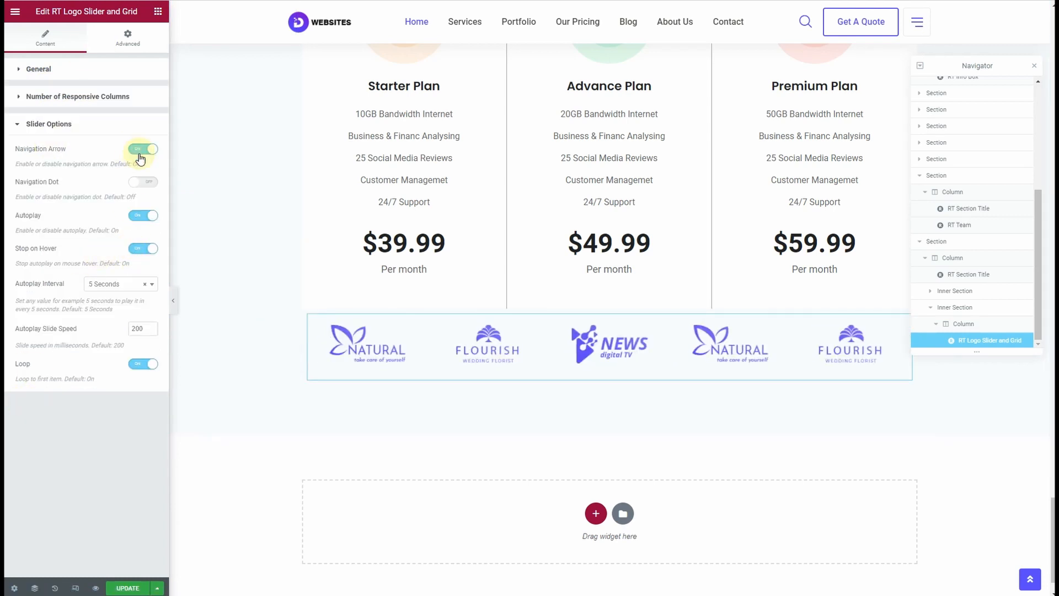
pyautogui.click(140, 155)
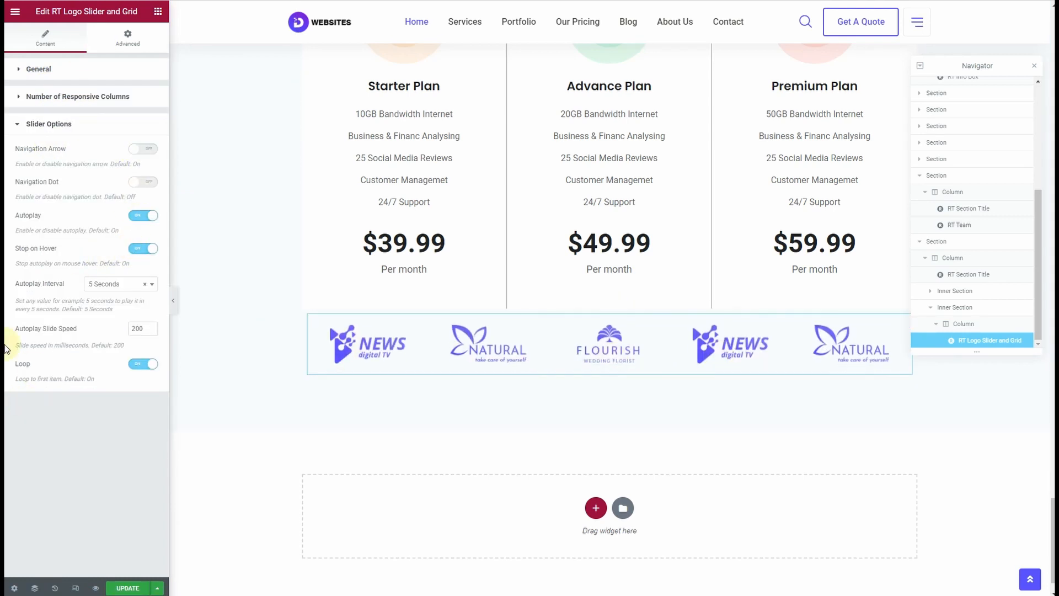
# - Update the page and preview it, checking the sections down through Customers Feedback
pyautogui.click(147, 589)
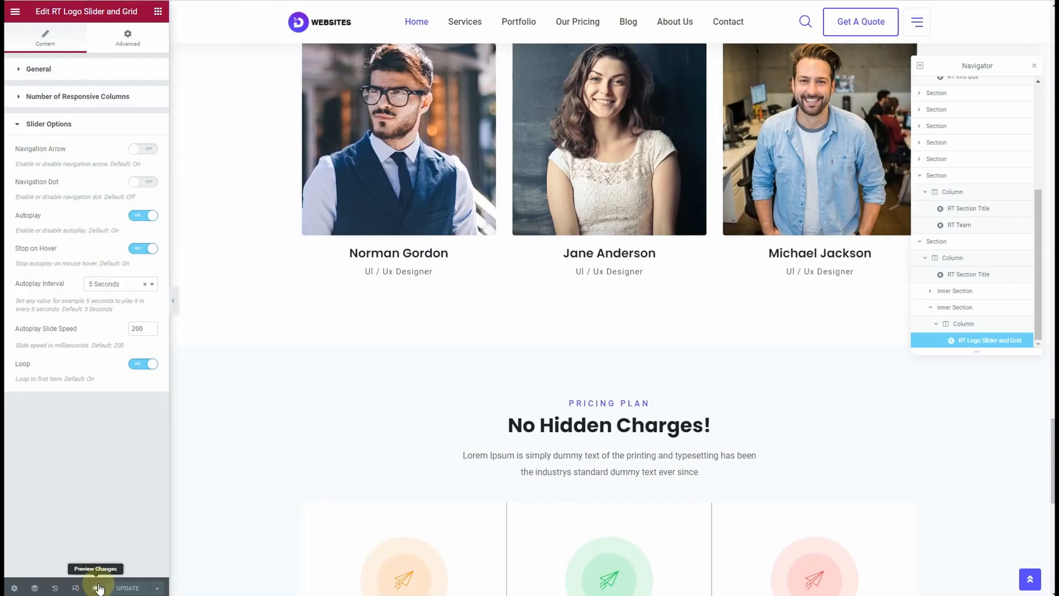
pyautogui.click(95, 588)
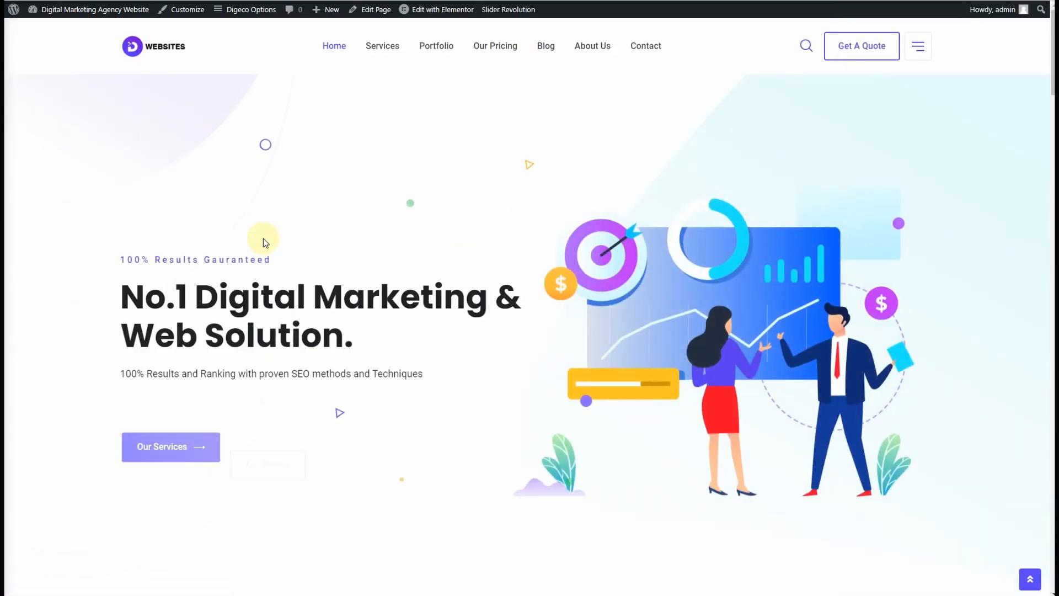
pyautogui.scroll(-20, 442, 209)
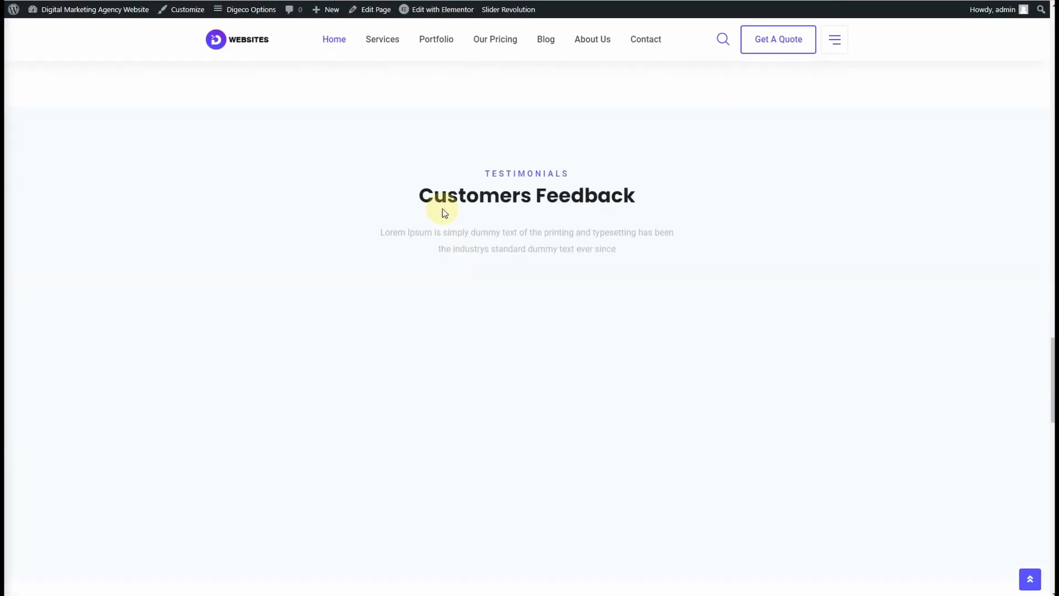
pyautogui.scroll(-10, 443, 208)
pyautogui.scroll(15, 443, 207)
pyautogui.scroll(10, 442, 208)
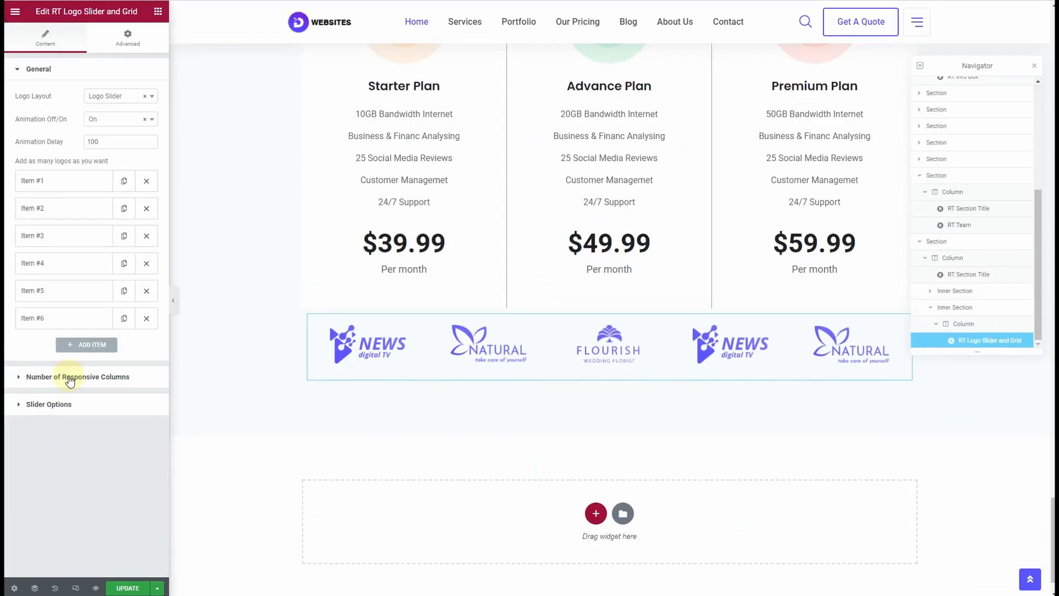
# - Check the logo slider's responsive columns and general settings, and disable its Navigation Arrow option
pyautogui.click(70, 373)
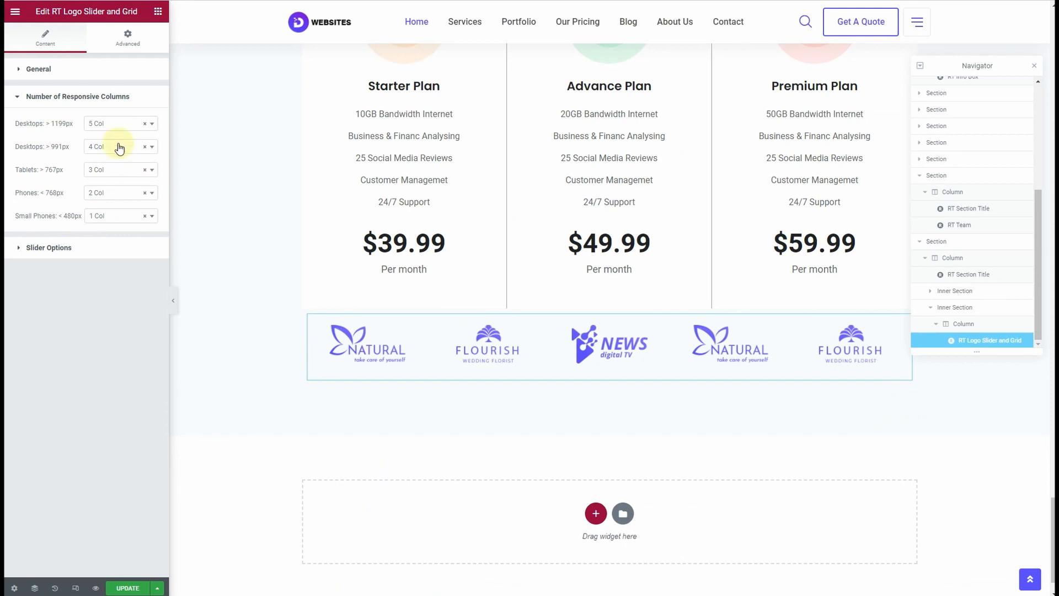
pyautogui.click(76, 259)
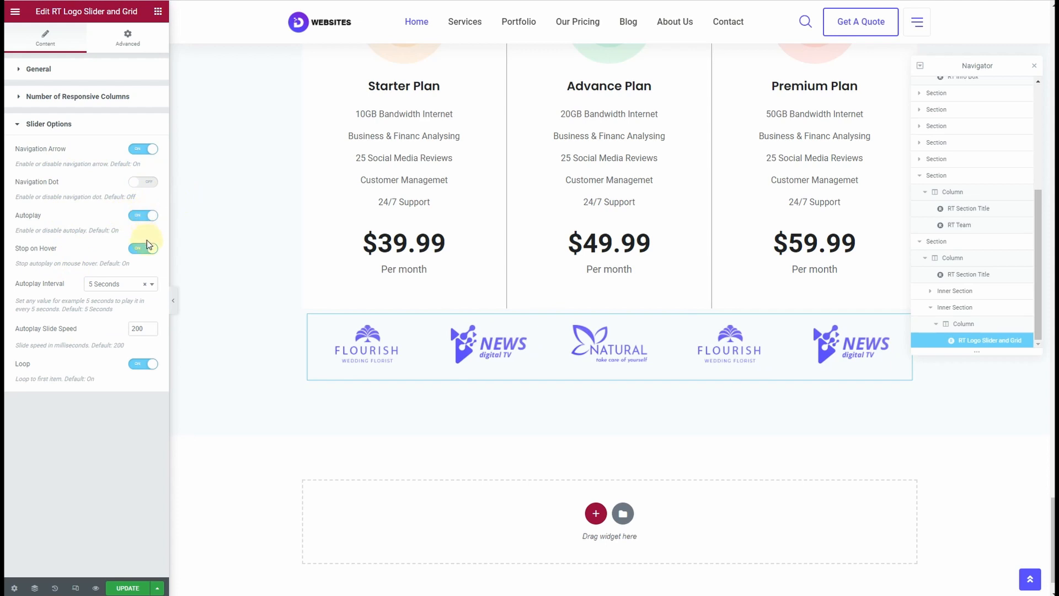
pyautogui.click(42, 76)
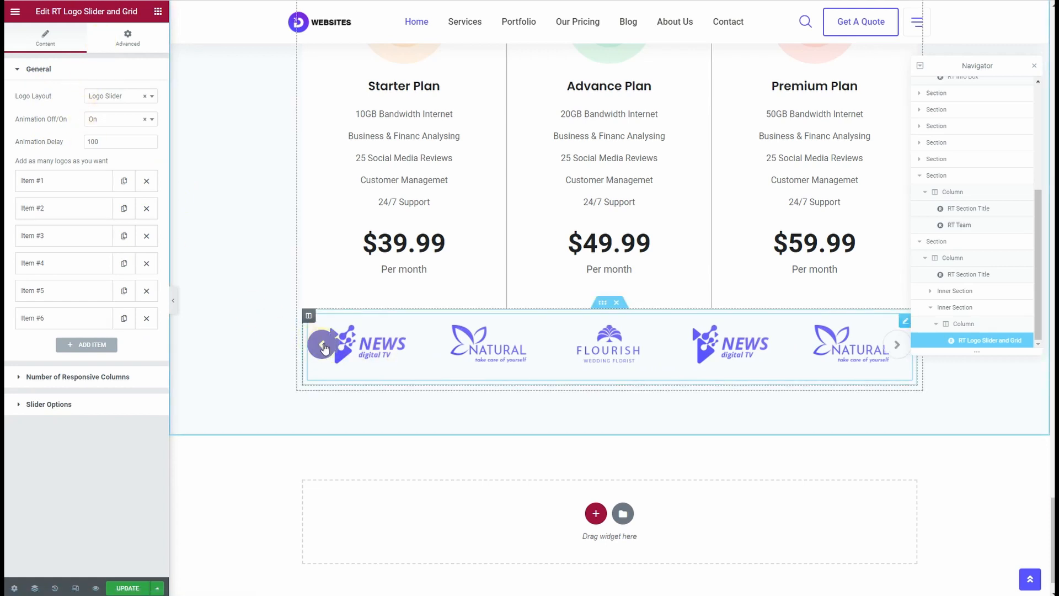
pyautogui.click(26, 404)
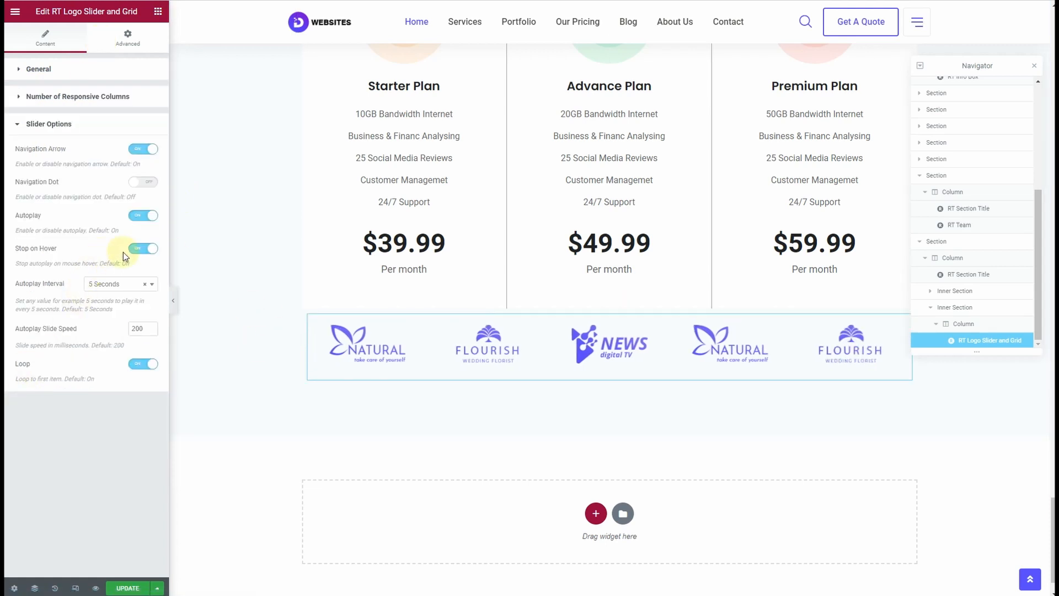
pyautogui.click(133, 149)
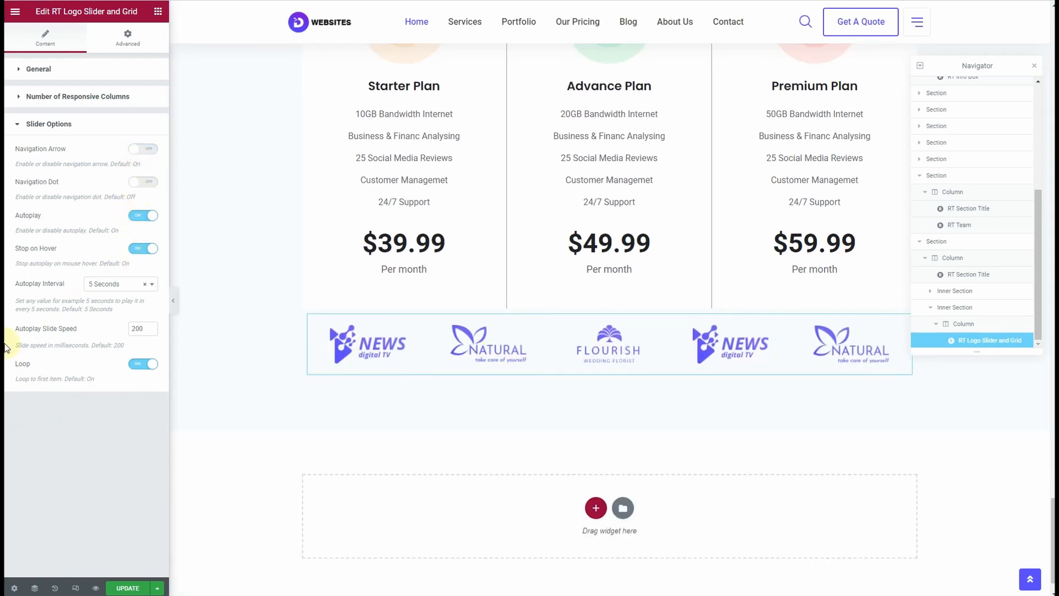
# - Save the page with the finished logo slider, look over the pricing section and open the home page preview
pyautogui.click(127, 588)
pyautogui.scroll(-1, 442, 440)
pyautogui.scroll(2, 444, 425)
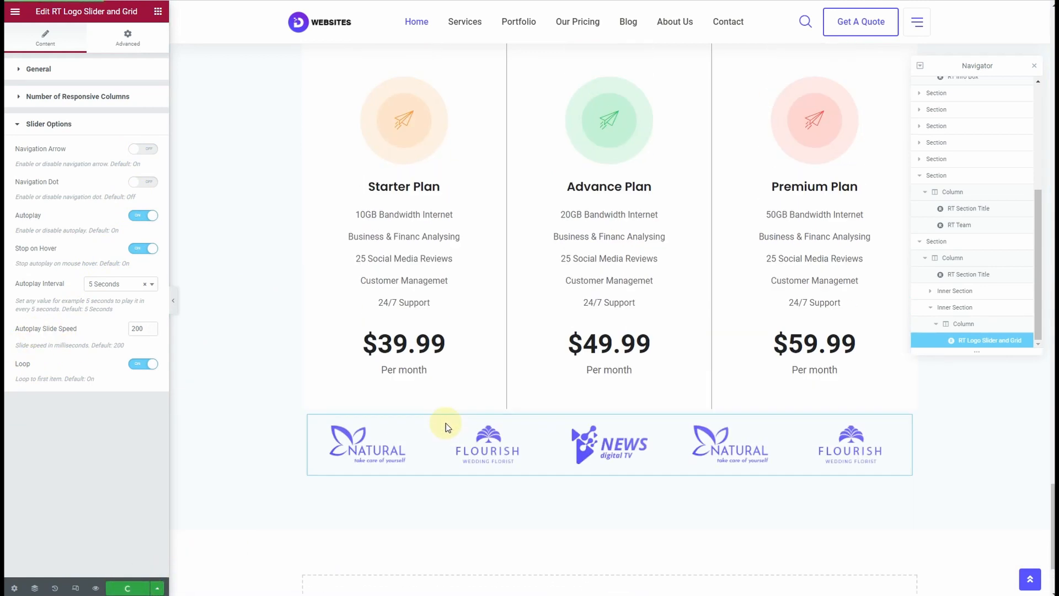
pyautogui.scroll(8, 300, 170)
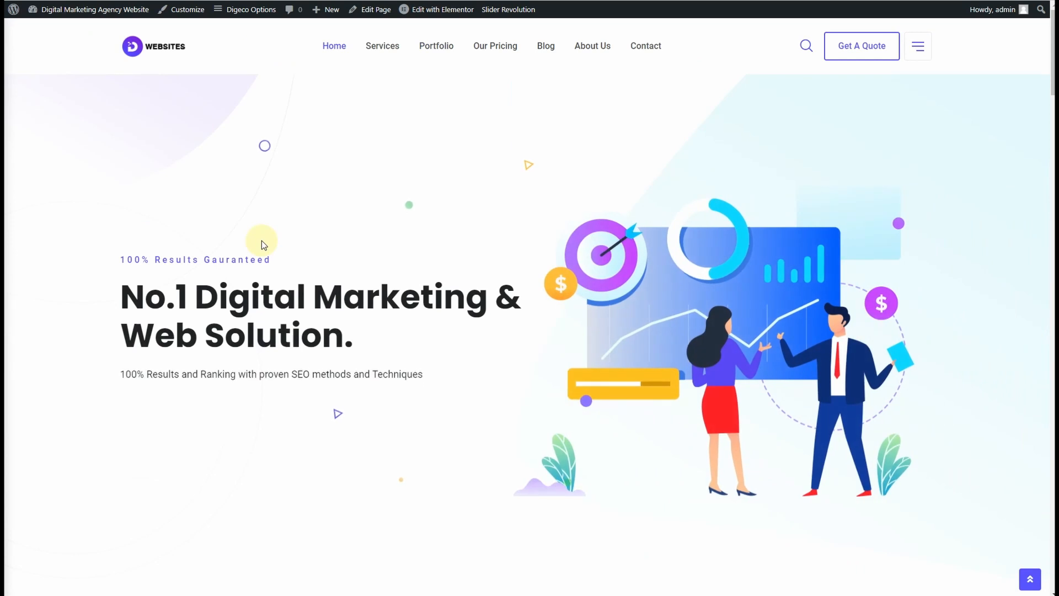
# - Review the agency home page from the hero banner through the services and pricing plans down to the footer
pyautogui.scroll(-3, 442, 210)
pyautogui.scroll(-14, 442, 210)
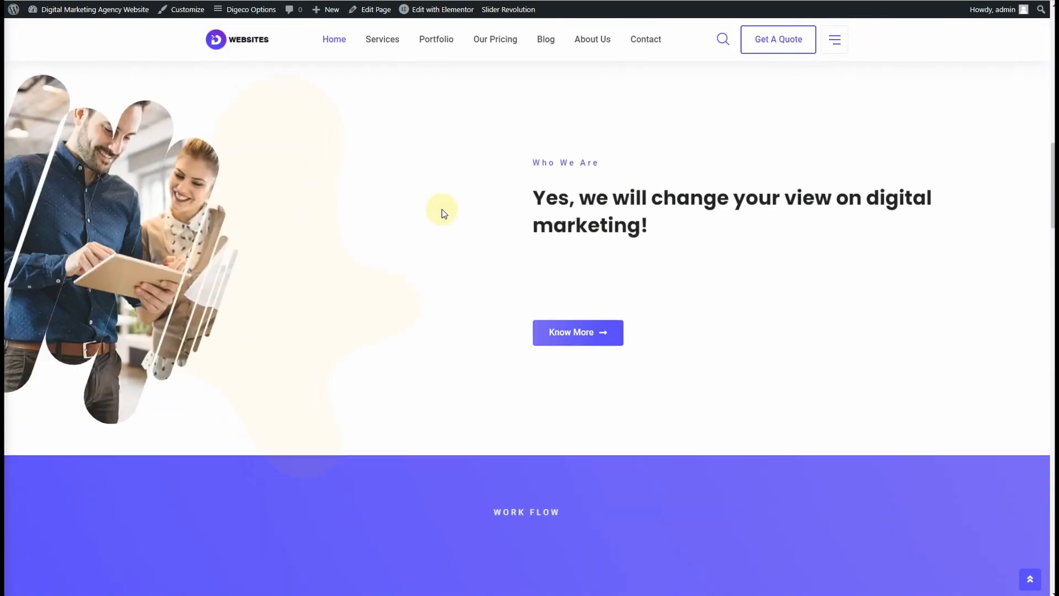
pyautogui.scroll(-10, 442, 209)
pyautogui.scroll(-12, 442, 212)
pyautogui.scroll(-10, 442, 208)
pyautogui.scroll(-12, 442, 208)
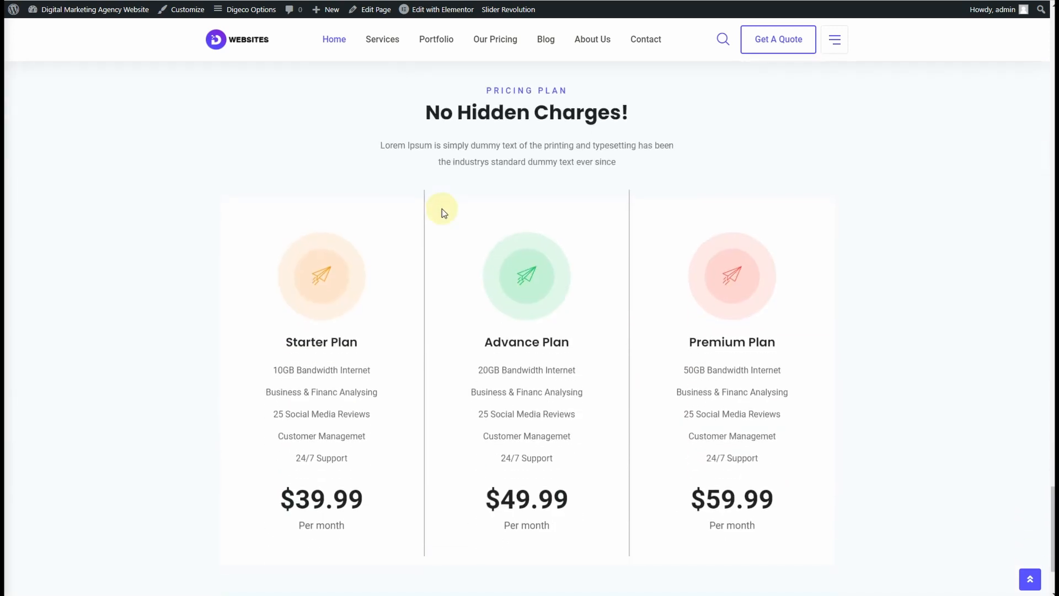
pyautogui.scroll(-5, 442, 208)
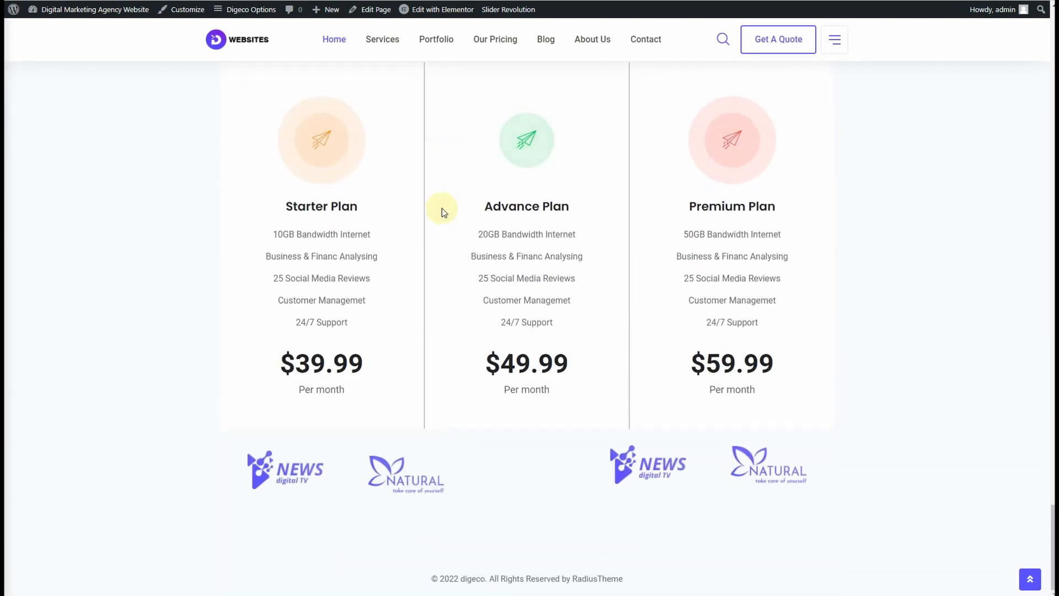
pyautogui.scroll(20, 443, 208)
pyautogui.scroll(20, 442, 208)
pyautogui.scroll(5, 443, 208)
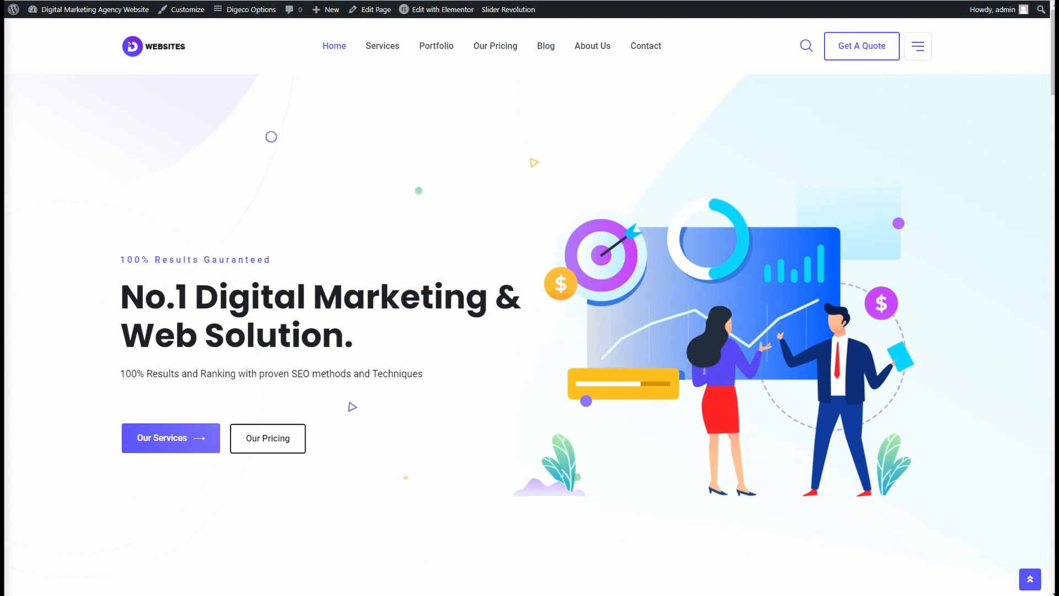
pyautogui.scroll(-15, 416, 180)
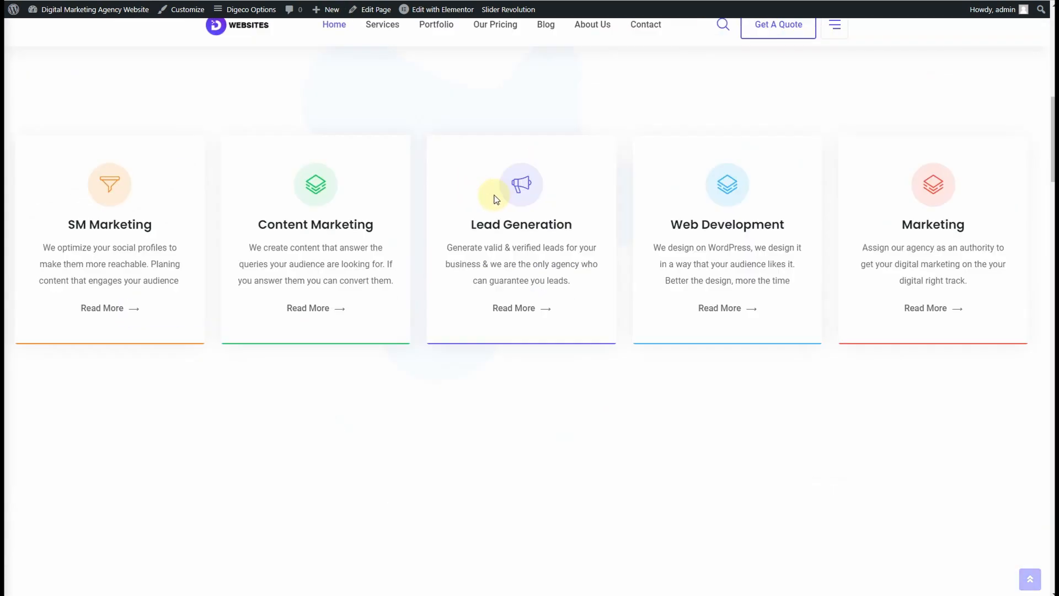
pyautogui.scroll(-15, 505, 196)
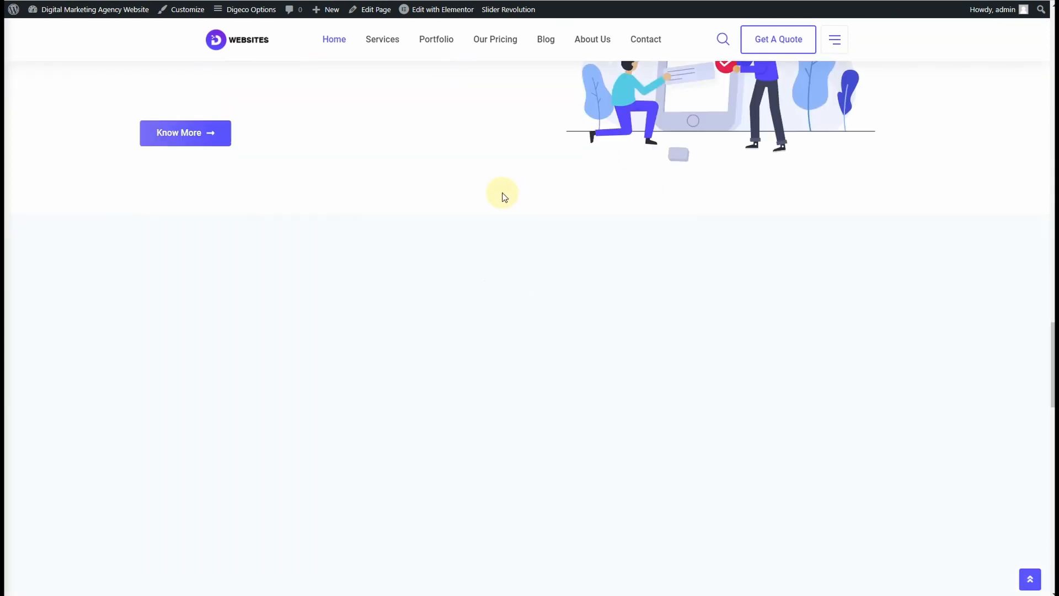
pyautogui.scroll(-8, 578, 205)
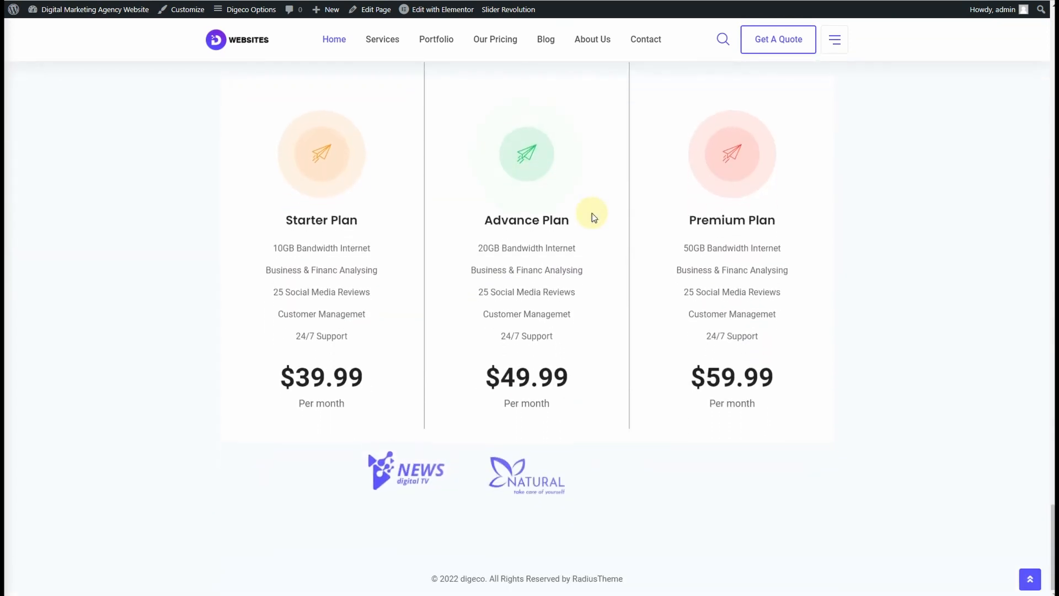
pyautogui.moveTo(1054, 531); pyautogui.dragTo(1043, 32)
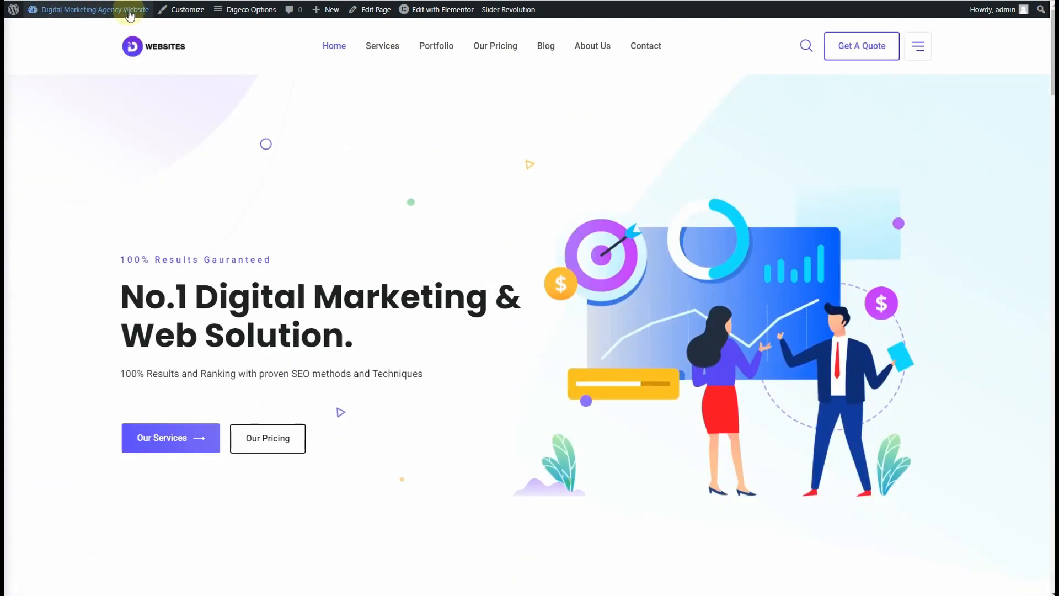
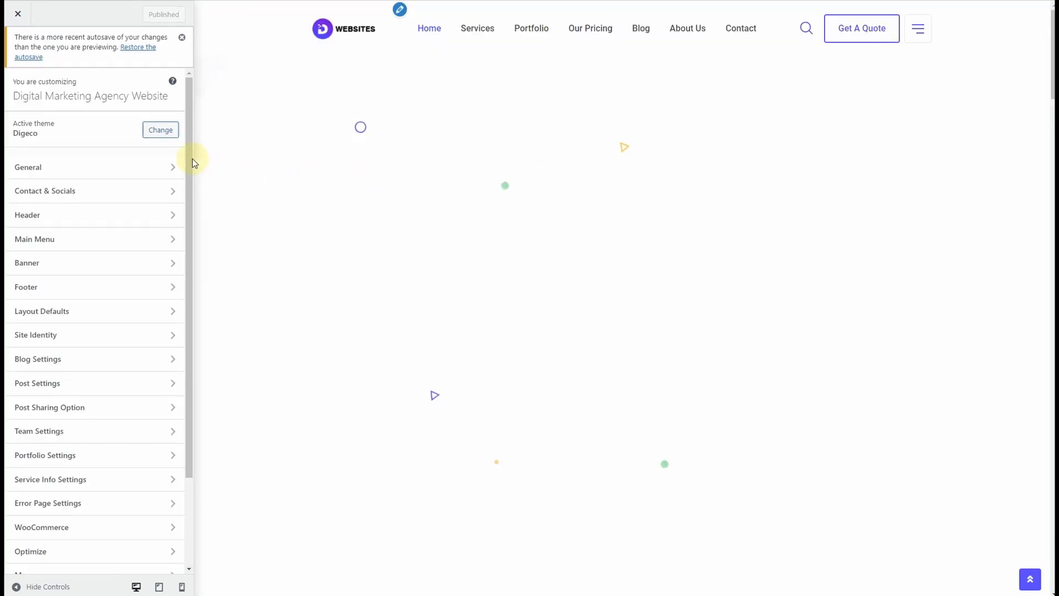
# - Dismiss the autosave notice and set the site's footer layout to Layout 2
pyautogui.click(181, 37)
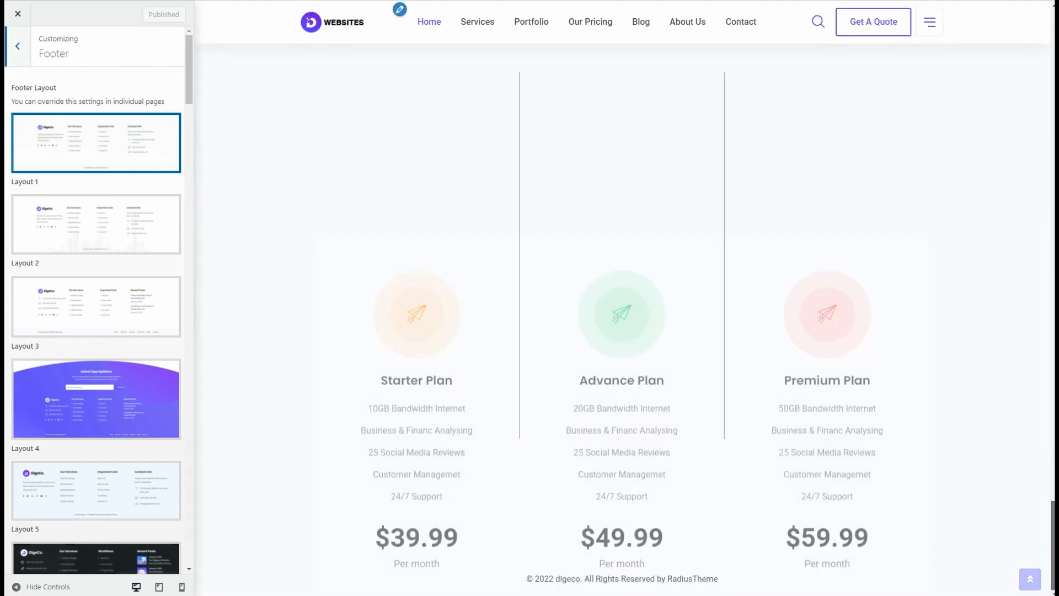
pyautogui.click(51, 234)
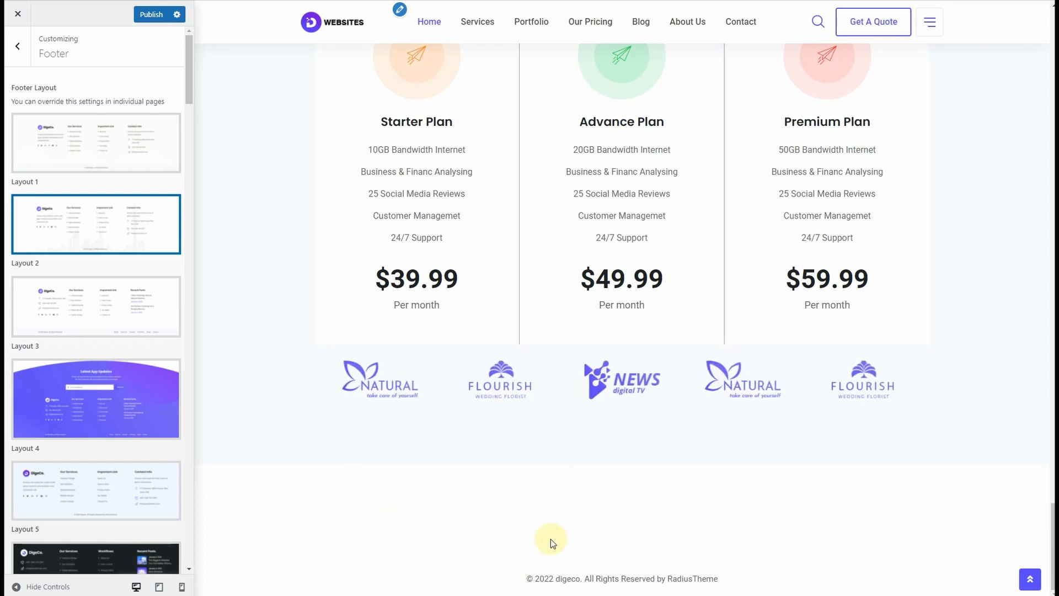
# - Open the full block library for the Footer (Style 2) 1 widget area and check the reference site's footer content
pyautogui.click(9, 54)
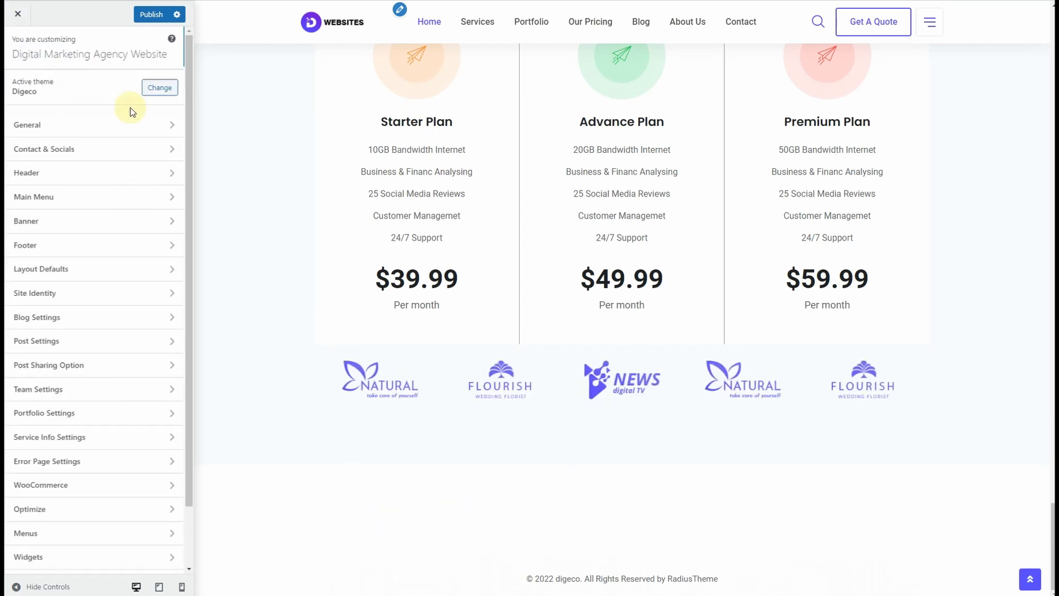
pyautogui.click(80, 555)
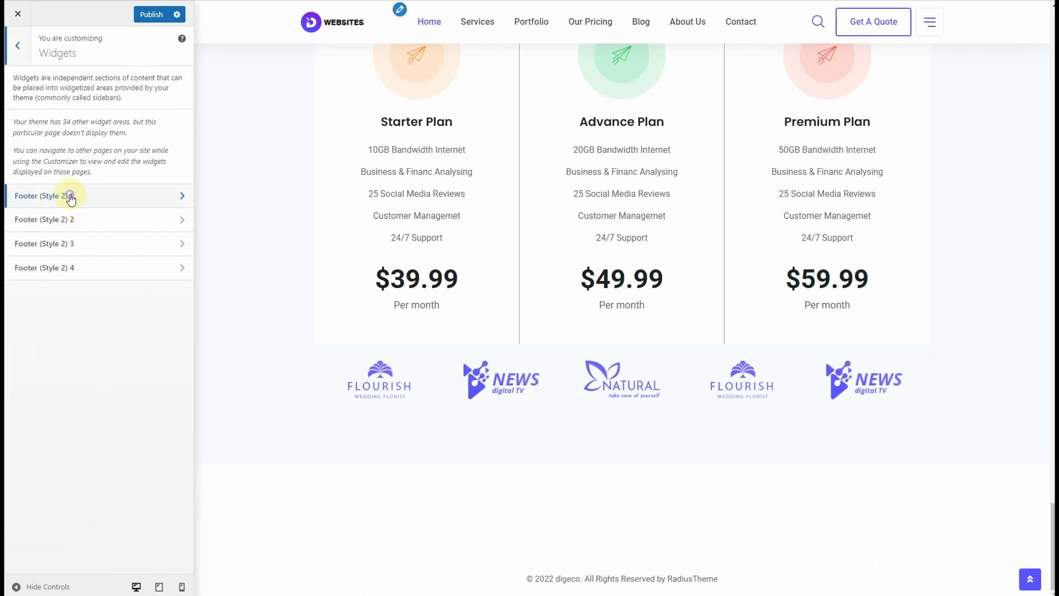
pyautogui.click(71, 197)
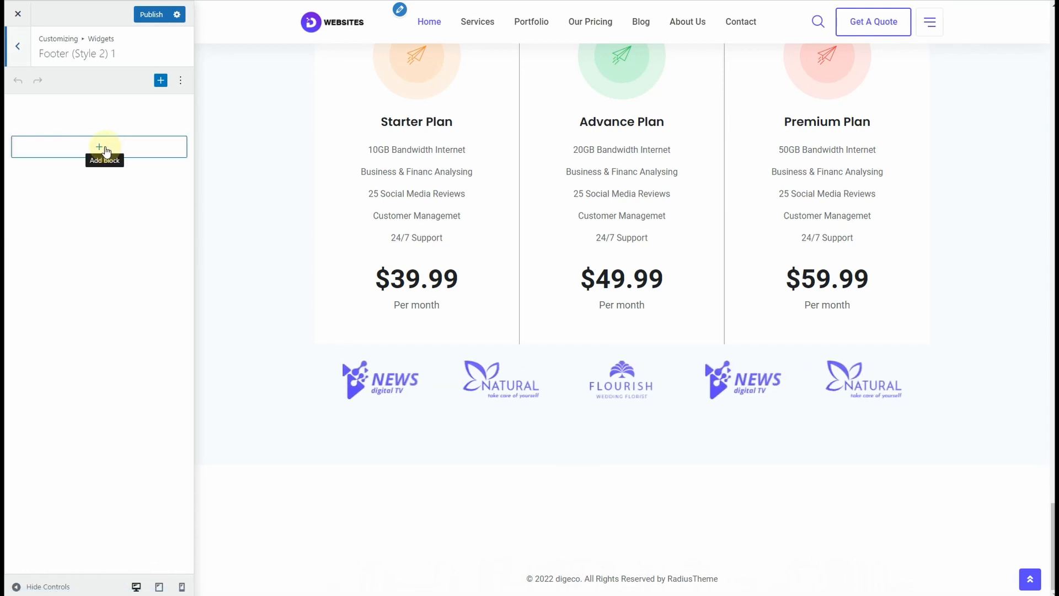
pyautogui.click(101, 147)
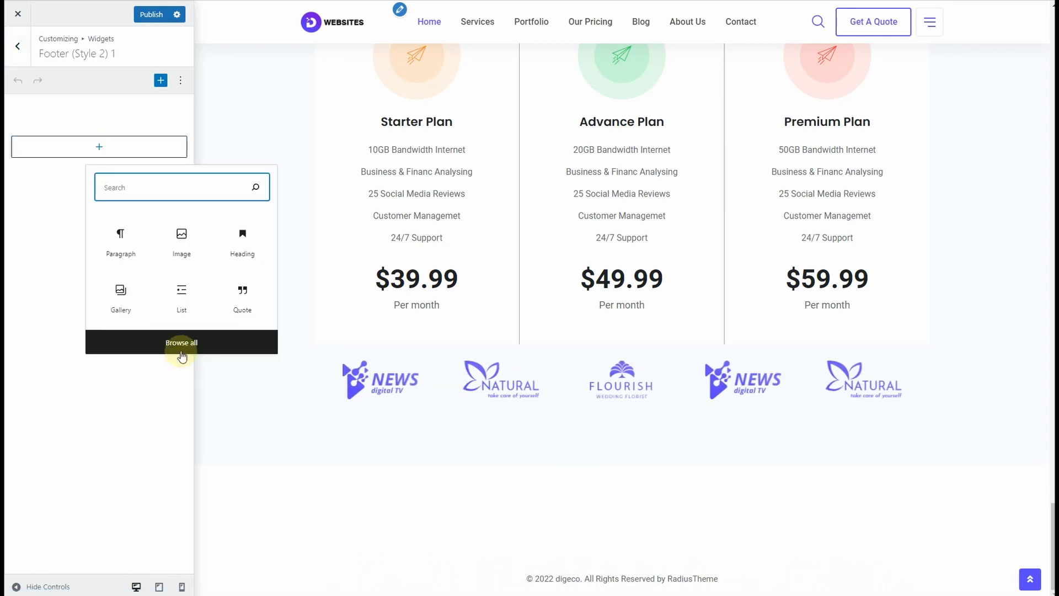
pyautogui.click(182, 348)
pyautogui.scroll(-10, 338, 314)
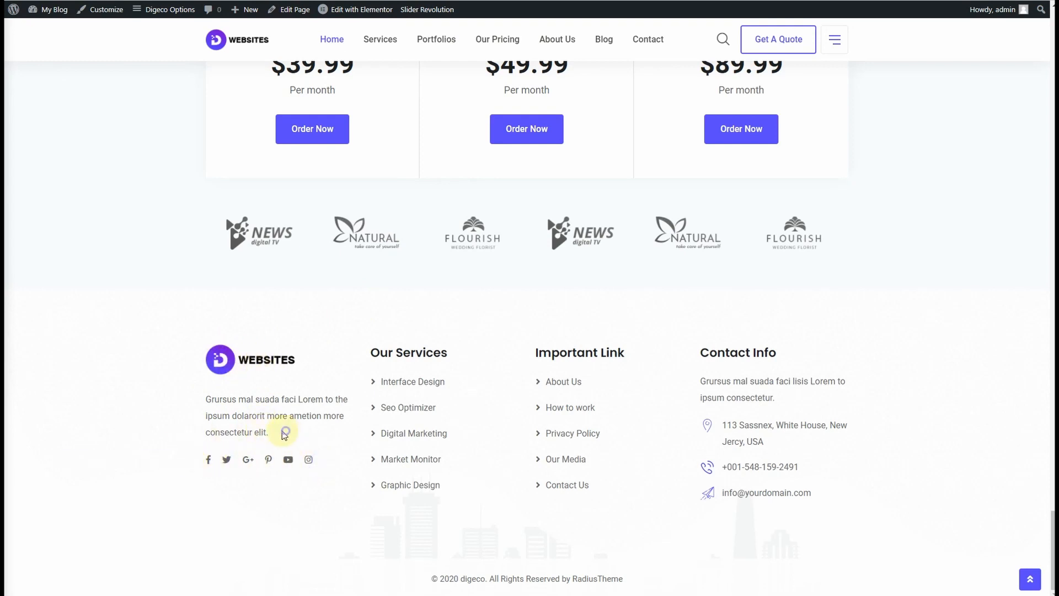
pyautogui.moveTo(269, 434); pyautogui.dragTo(205, 395)
pyautogui.click(256, 411)
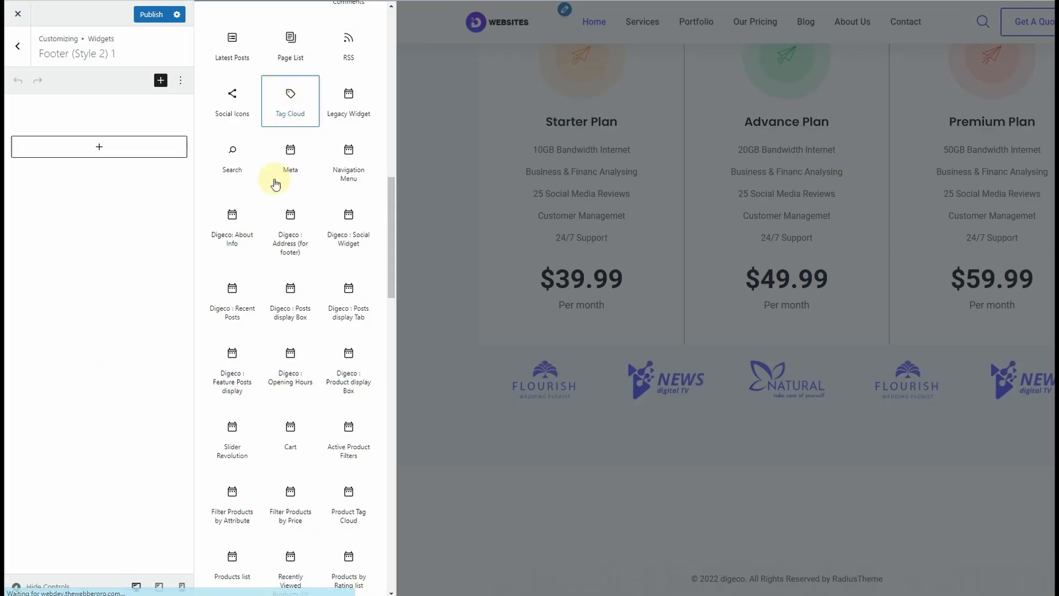
# - Add an Image block to the first footer widget area using the dark-text WEBSITES logo from the media library
pyautogui.scroll(5, 277, 185)
pyautogui.scroll(6, 276, 184)
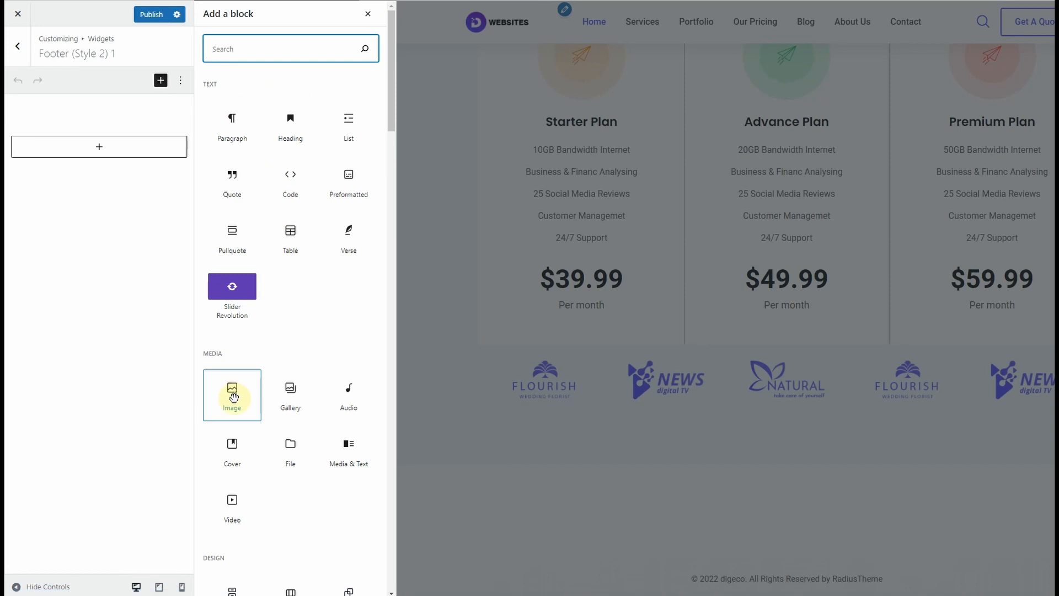
pyautogui.moveTo(233, 392); pyautogui.dragTo(100, 147)
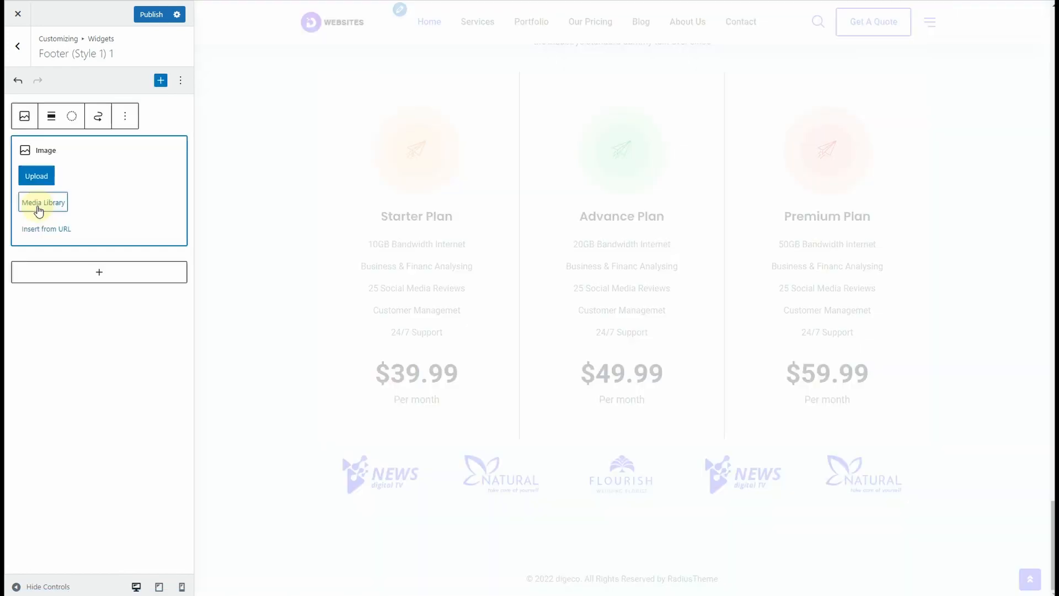
pyautogui.click(62, 208)
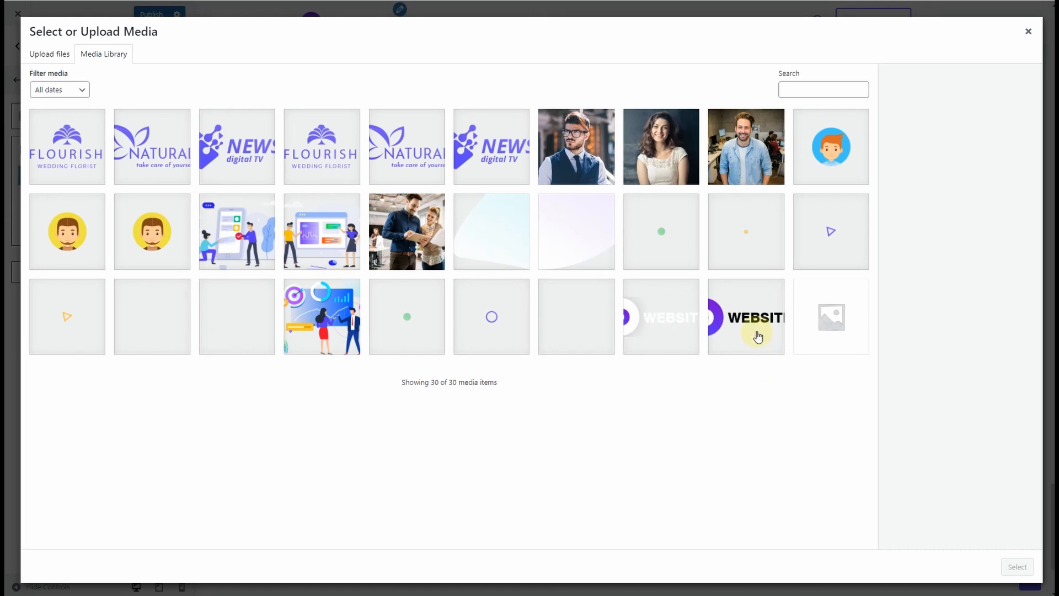
pyautogui.click(759, 337)
pyautogui.click(1017, 567)
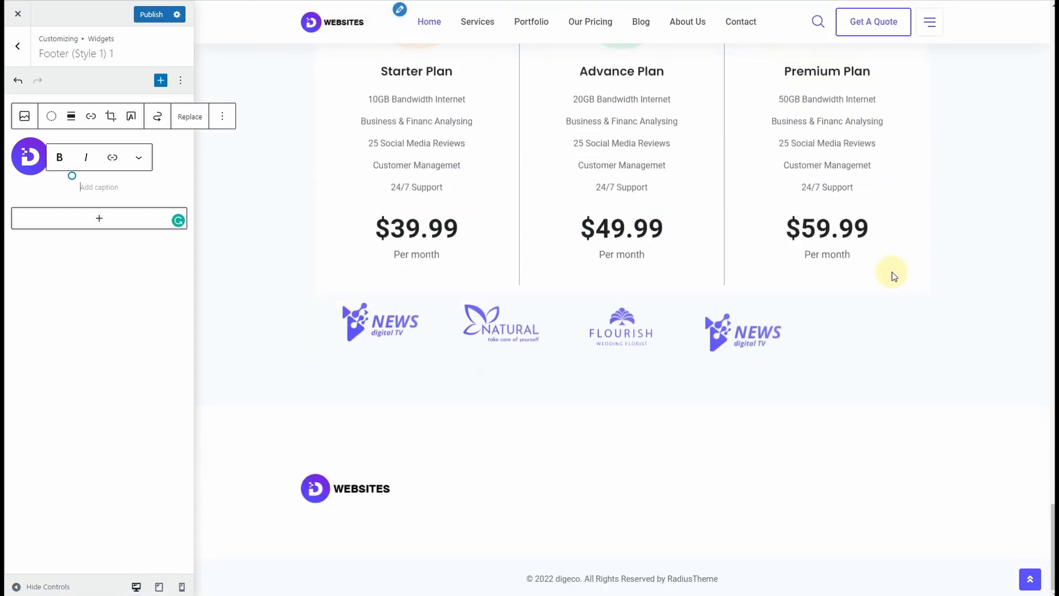
# - Search the block library for "social" and add the Digeco : Social Widget below the logo
pyautogui.click(102, 219)
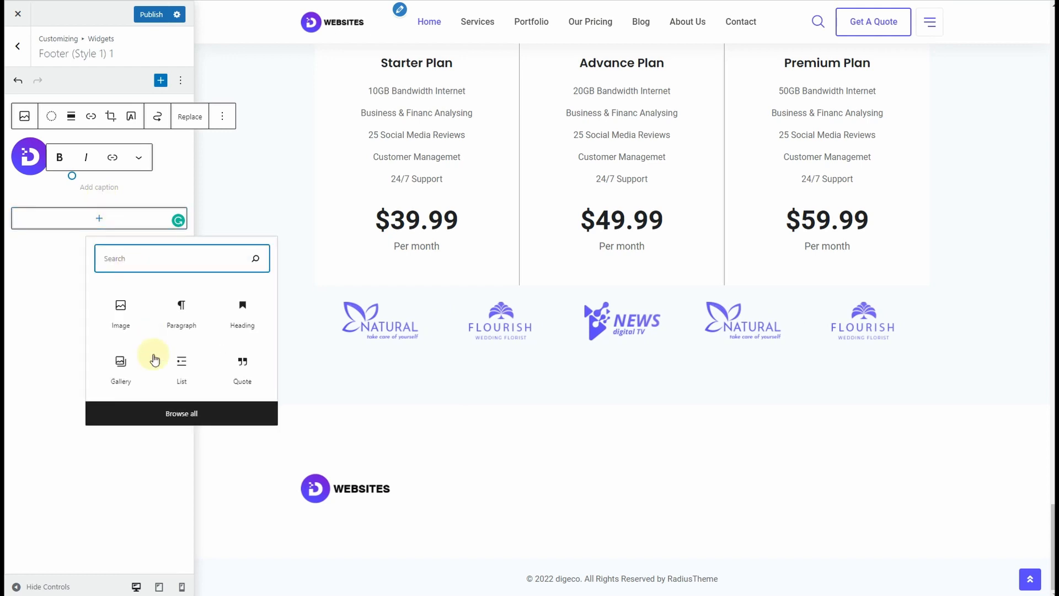
pyautogui.click(171, 408)
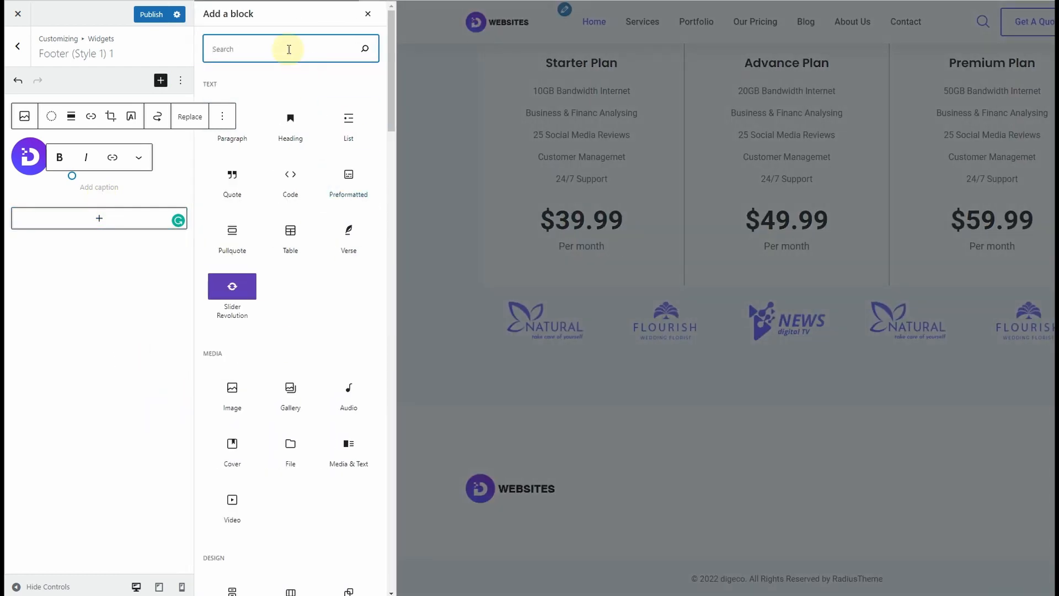
pyautogui.write('social')
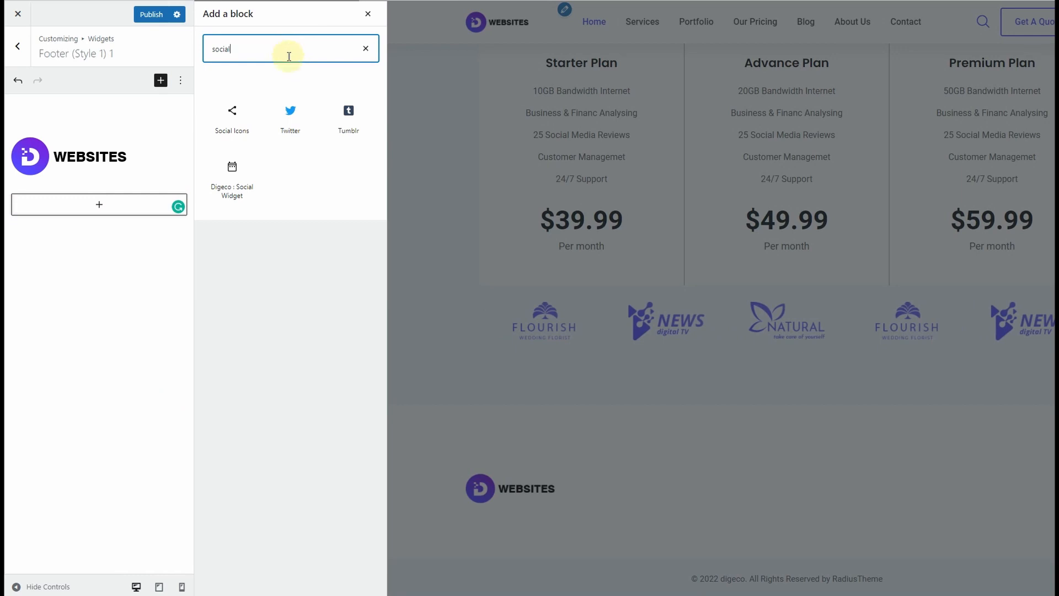
pyautogui.click(237, 193)
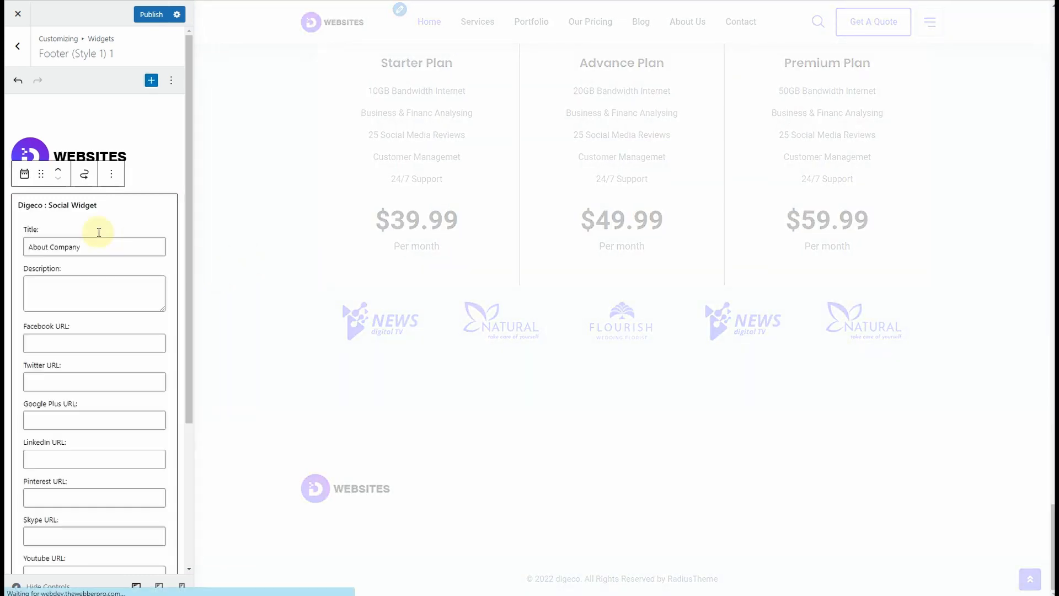
# - Copy the reference footer's text starting "Grursus mal suada faci Lorem" into the social widget's description
pyautogui.click(59, 298)
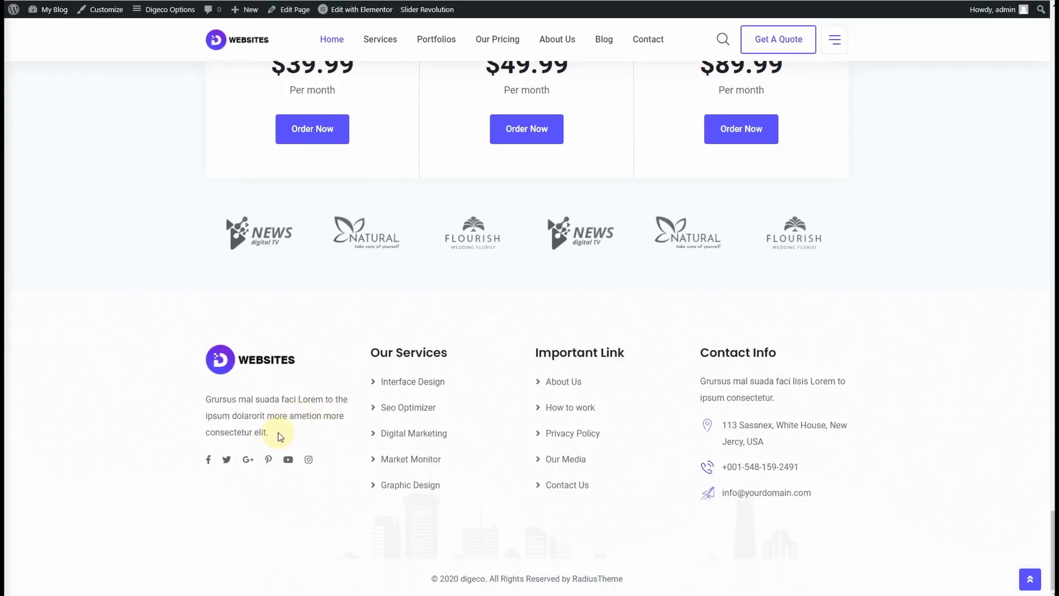
pyautogui.moveTo(281, 436); pyautogui.dragTo(177, 401)
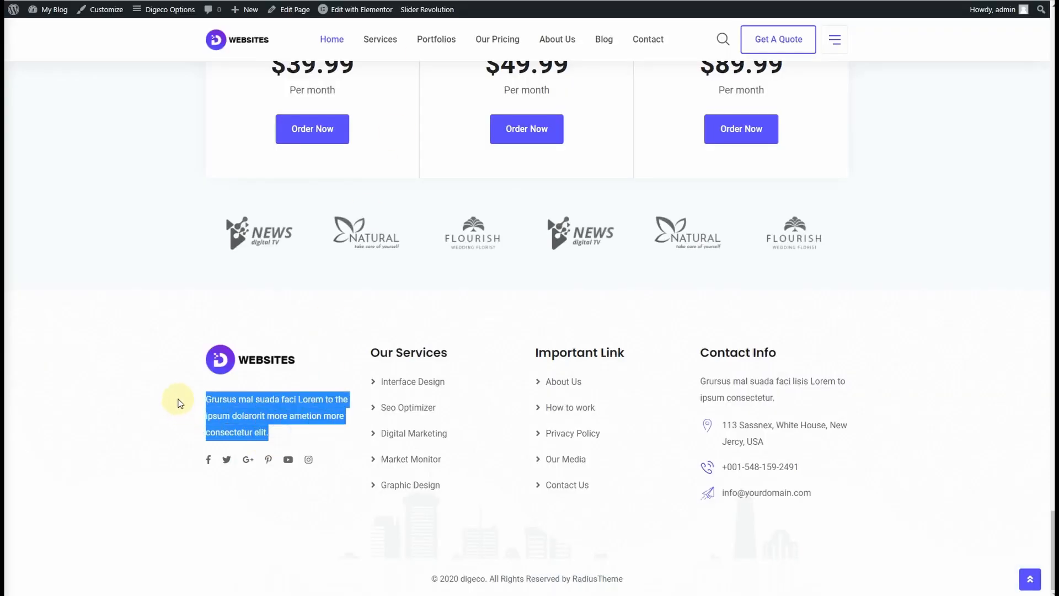
pyautogui.rightClick(243, 398)
pyautogui.click(259, 405)
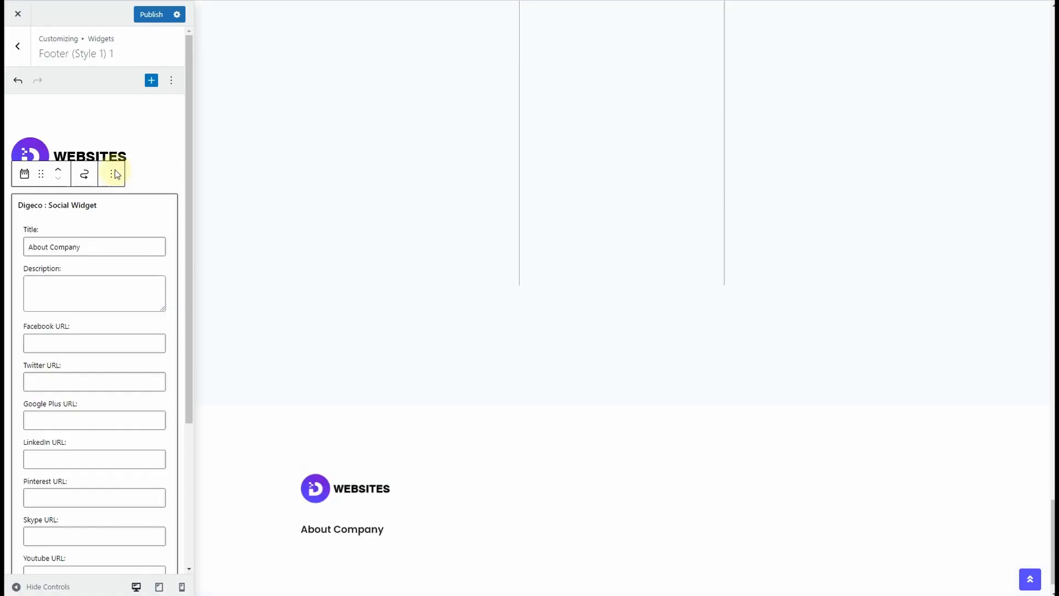
pyautogui.click(99, 296)
pyautogui.hotkey('ctrl', 'v')
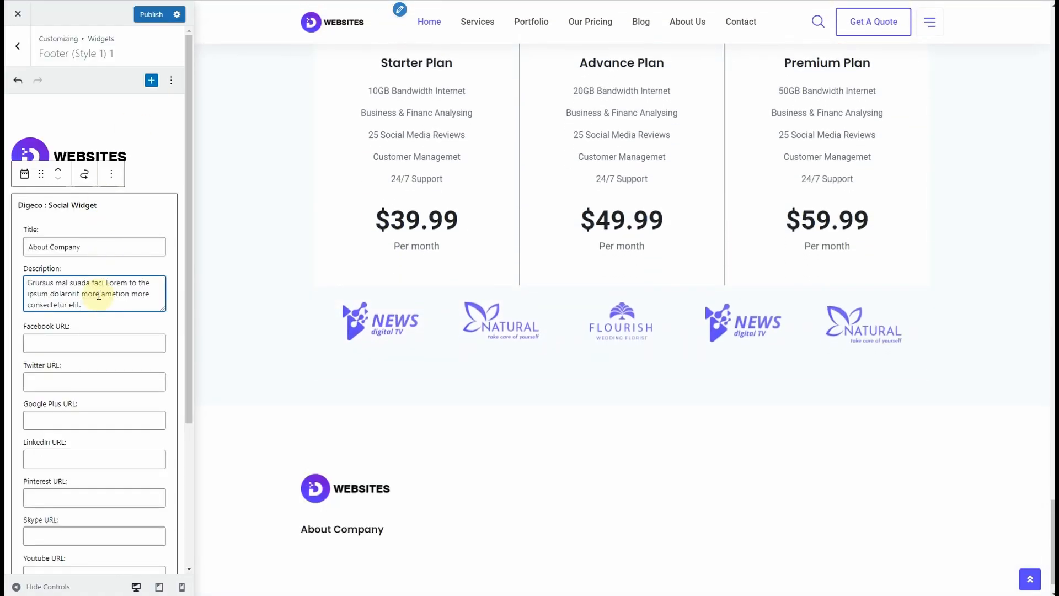
# - Set the social widget's Facebook, Twitter and LinkedIn URLs to the placeholder "#"
pyautogui.click(88, 344)
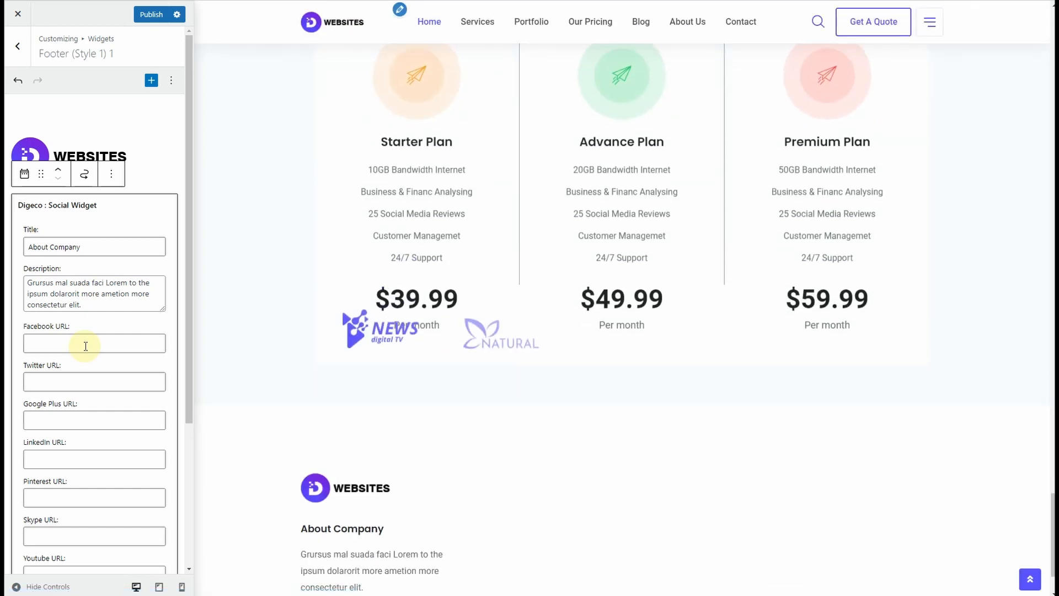
pyautogui.write('#')
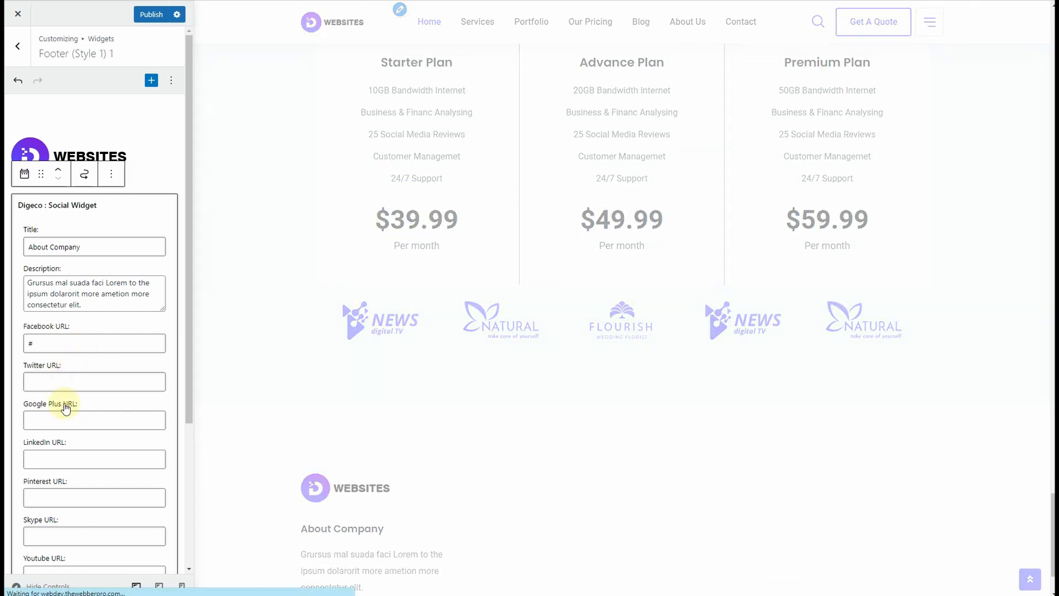
pyautogui.click(64, 384)
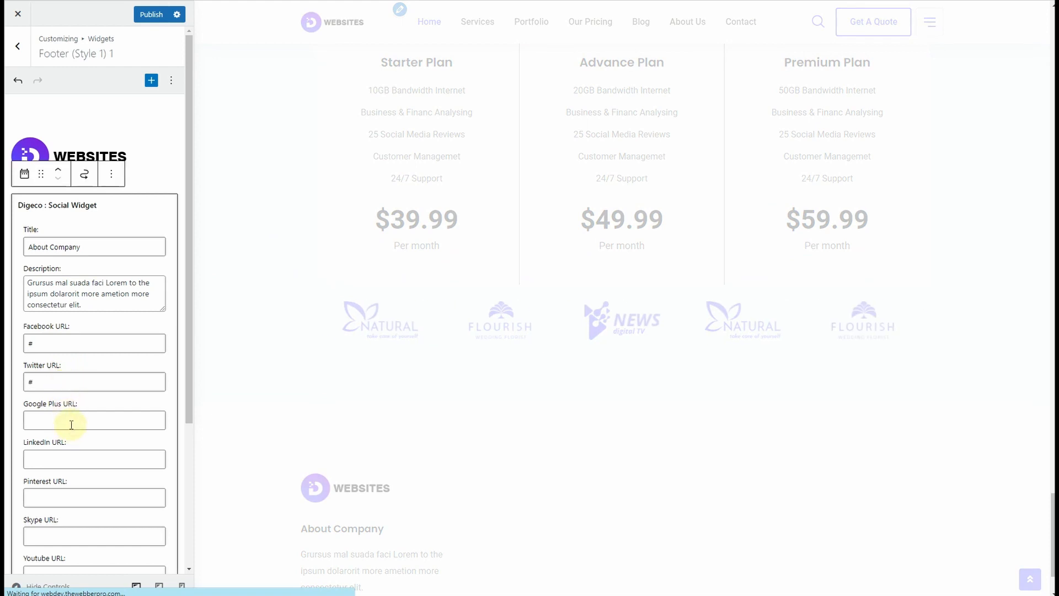
pyautogui.click(71, 458)
pyautogui.write('#')
# - Set the social widget's Skype, Youtube and Instagram URLs to the placeholder "#"
pyautogui.scroll(-2, 85, 441)
pyautogui.click(86, 427)
pyautogui.write('#')
pyautogui.click(83, 466)
pyautogui.write('#')
pyautogui.click(84, 503)
pyautogui.write('#')
pyautogui.scroll(-2, 166, 397)
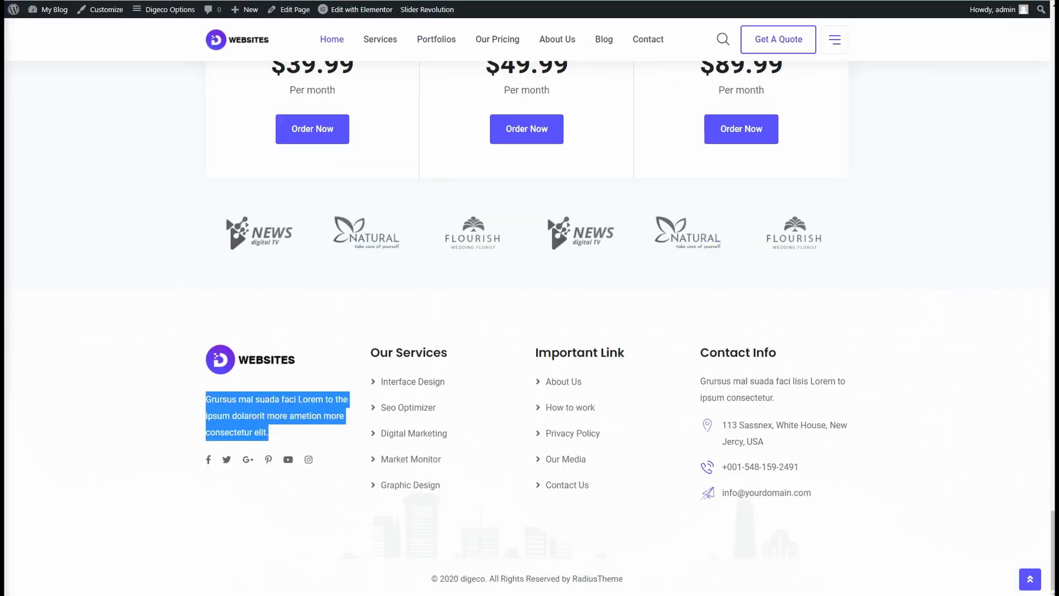
# - Remove the "About Company" title from the social widget, leaving its title field empty
pyautogui.scroll(5, 74, 190)
pyautogui.moveTo(95, 247); pyautogui.dragTo(15, 250)
pyautogui.press('BackSpace')
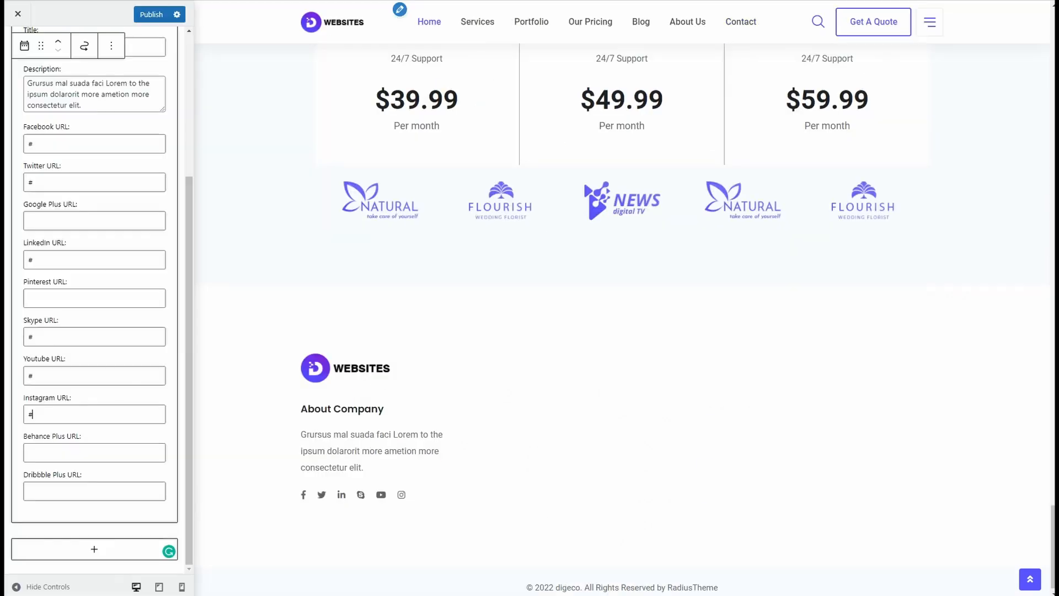
pyautogui.scroll(5, 40, 208)
pyautogui.moveTo(83, 251); pyautogui.dragTo(12, 247)
pyautogui.press('BackSpace')
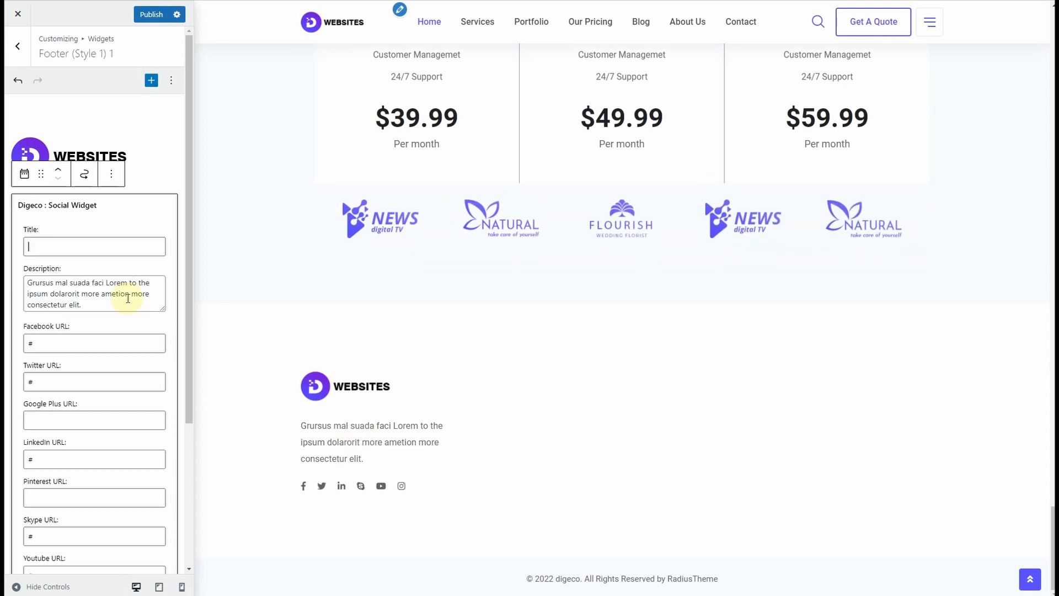
# - Publish the Footer (Style 1) 1 widget changes and return to the list of widget areas
pyautogui.scroll(-4, 127, 344)
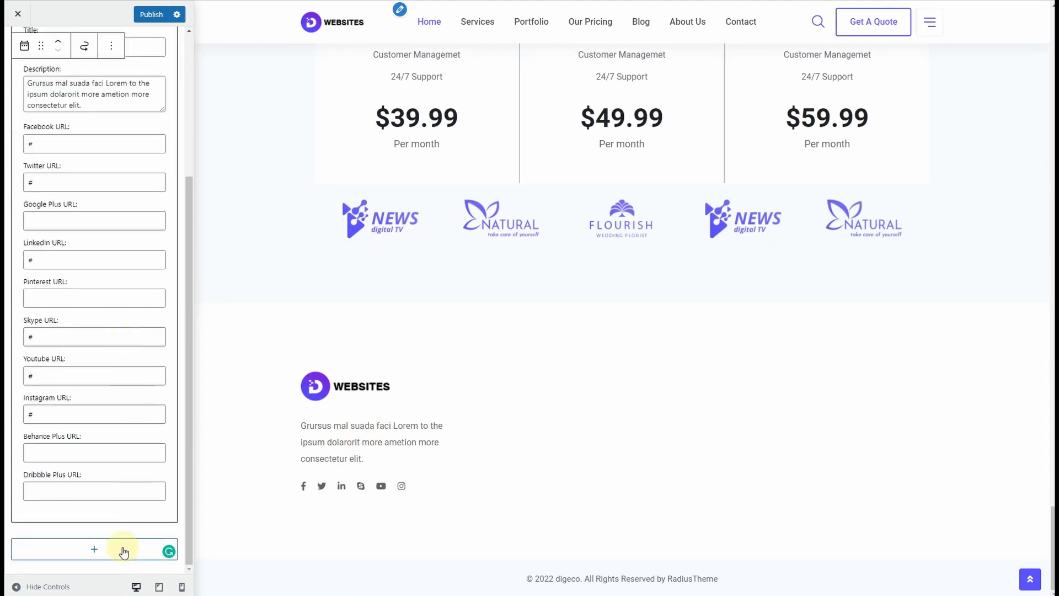
pyautogui.click(149, 16)
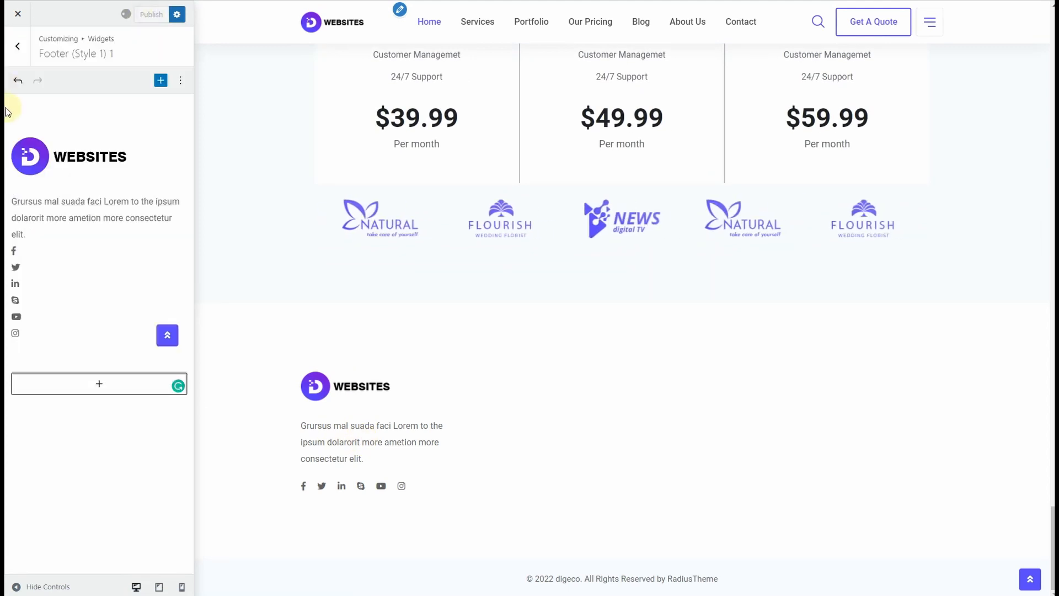
pyautogui.click(16, 45)
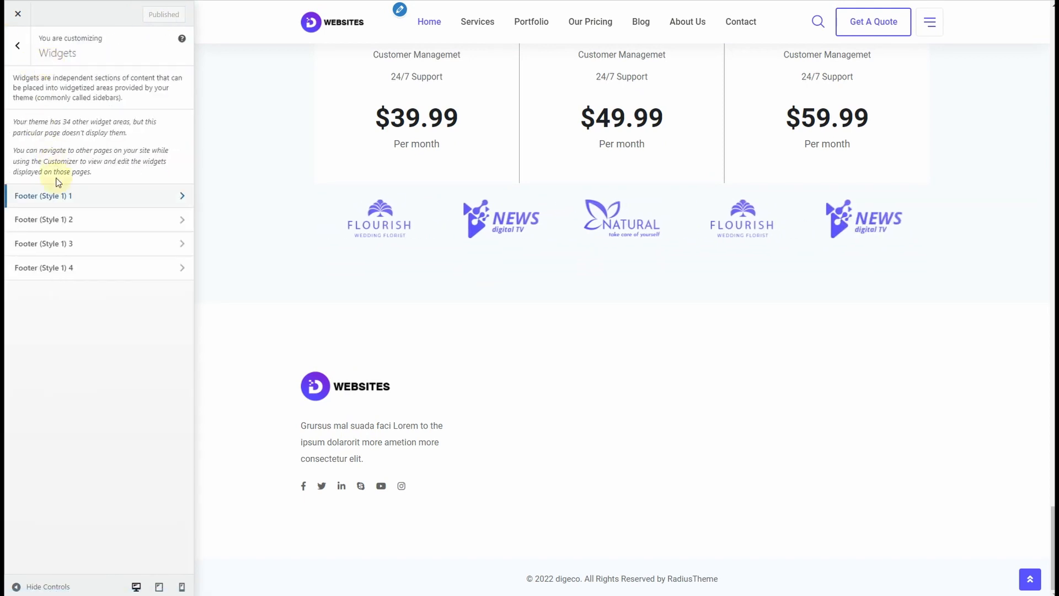
# - Open the Footer (Style 1) 2 widget area, select the "Our Services" heading on the reference site and show the full block list
pyautogui.click(59, 224)
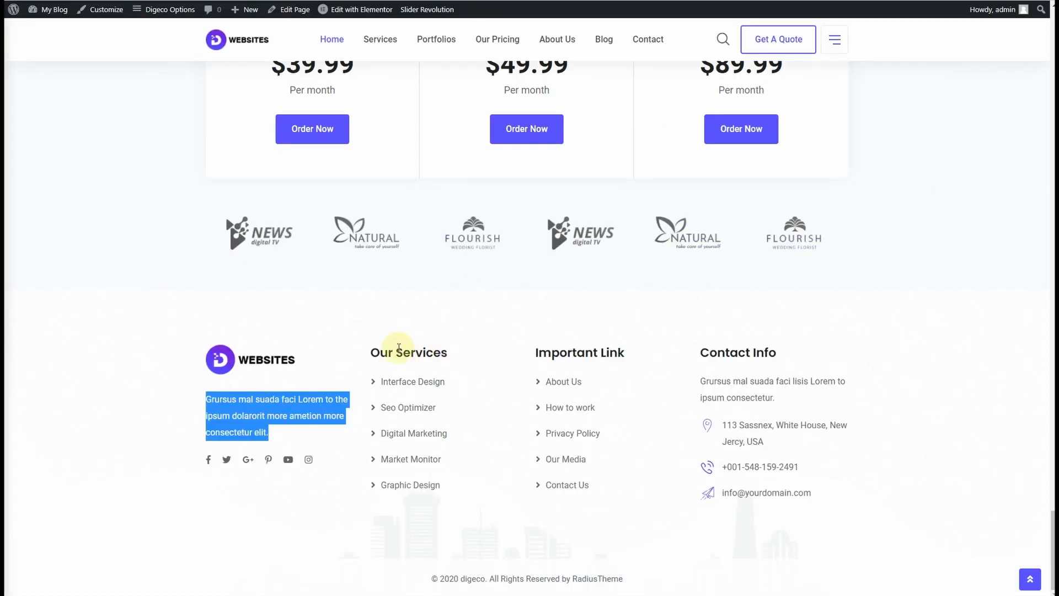
pyautogui.moveTo(457, 351); pyautogui.dragTo(372, 353)
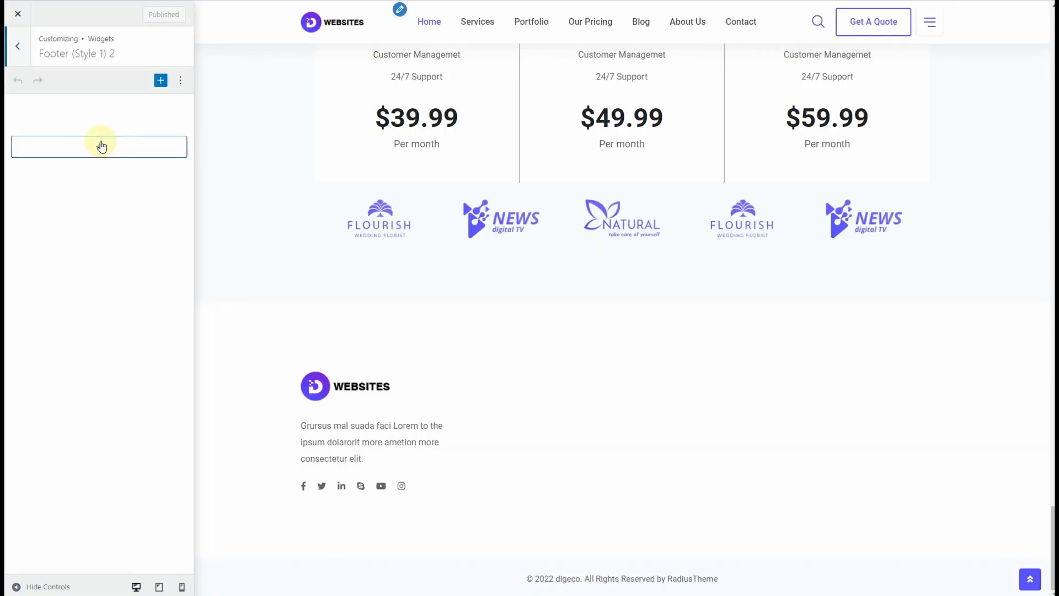
pyautogui.click(100, 146)
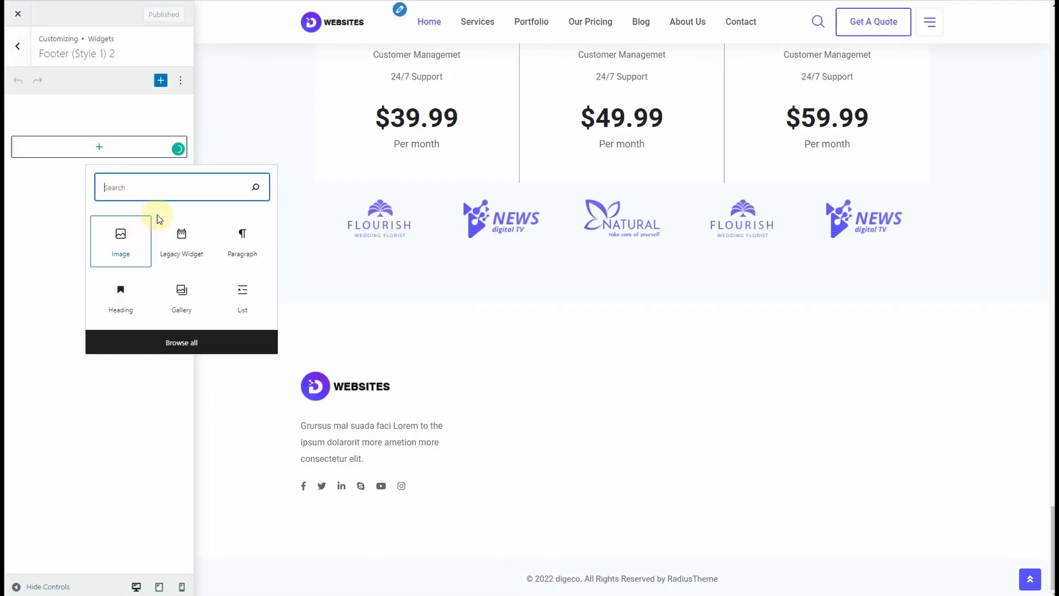
pyautogui.click(166, 342)
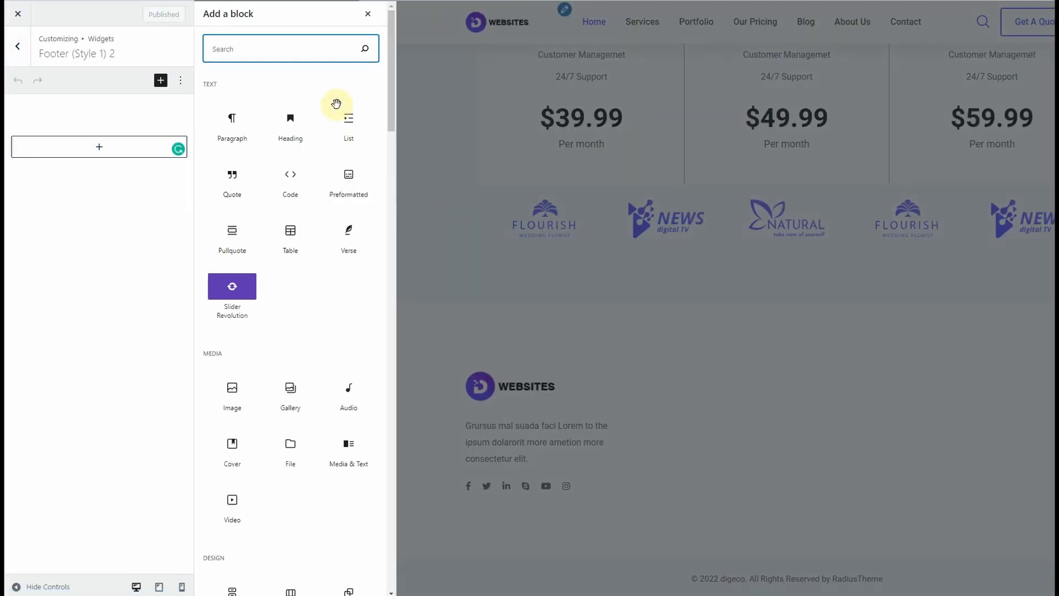
pyautogui.write('serv')
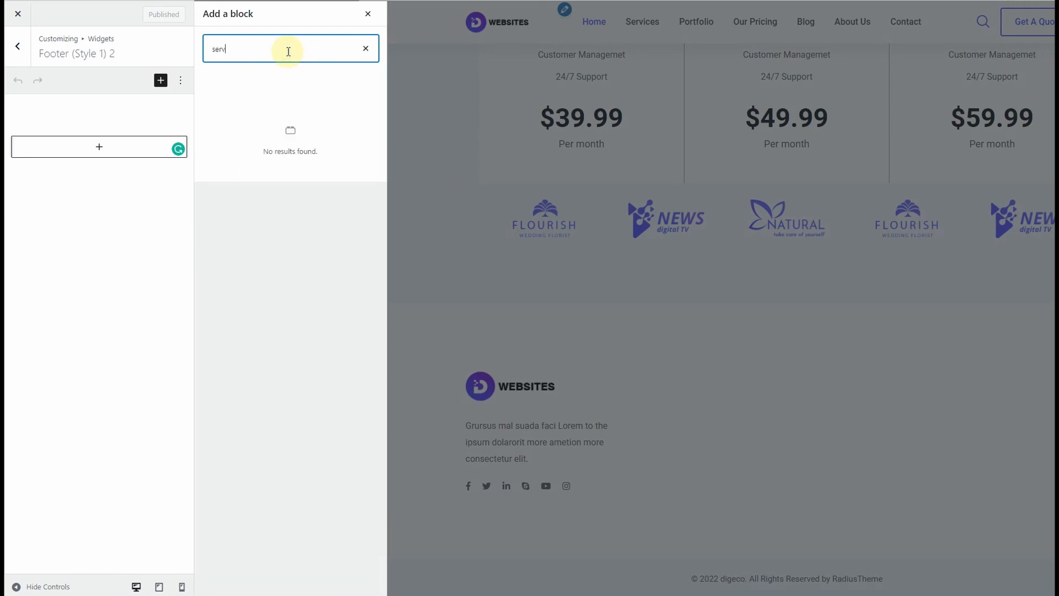
pyautogui.press('BackSpace')
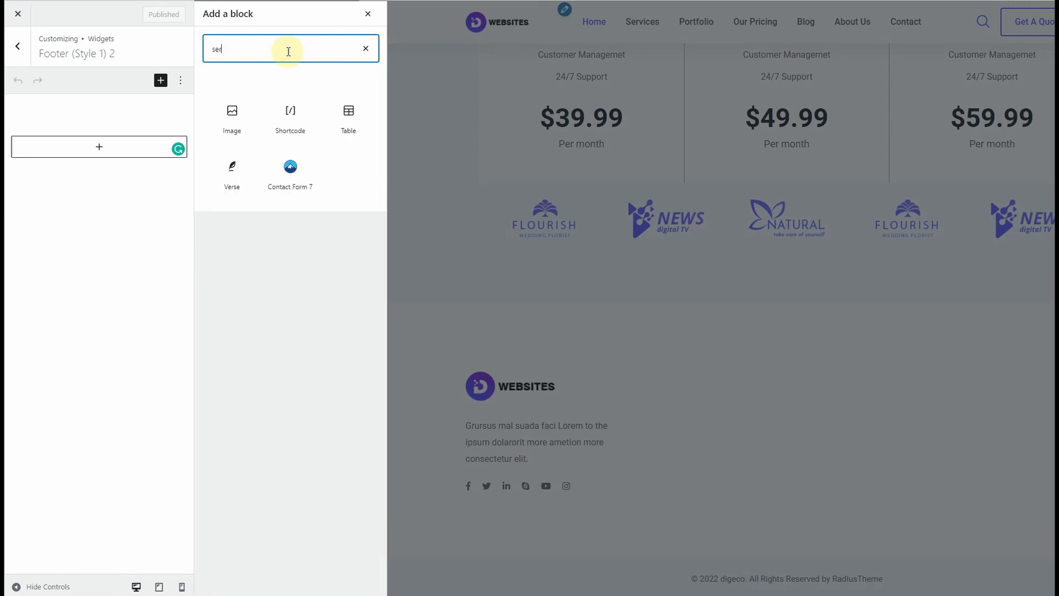
pyautogui.press('BackSpace')
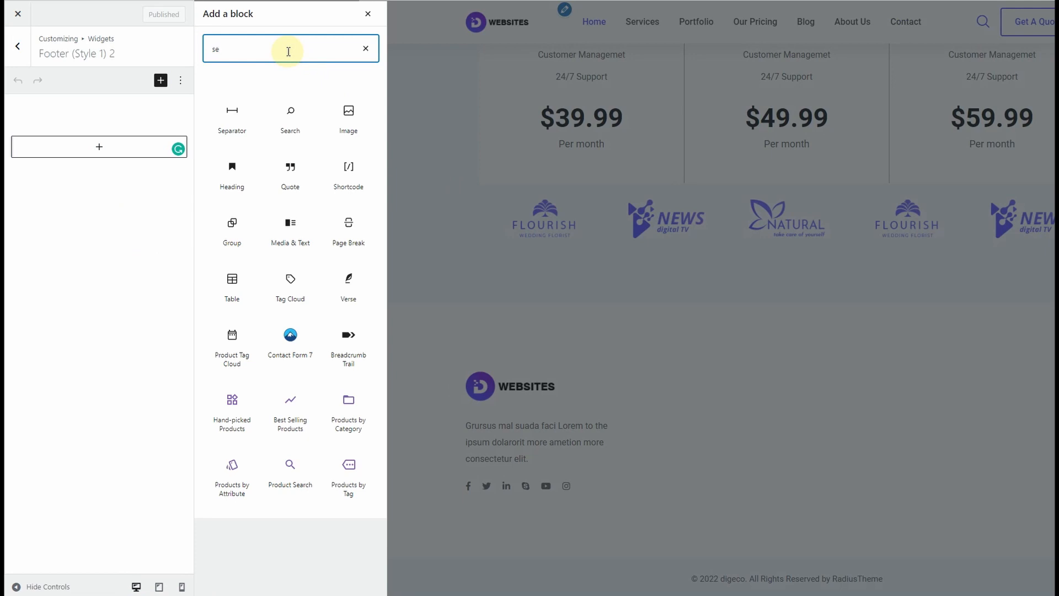
pyautogui.press('BackSpace')
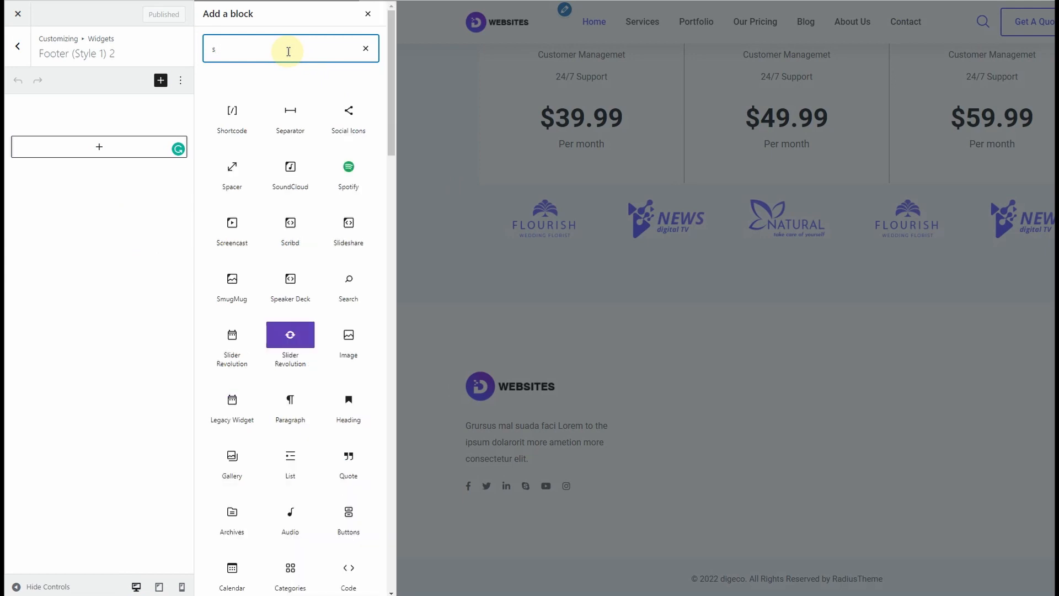
pyautogui.press('BackSpace')
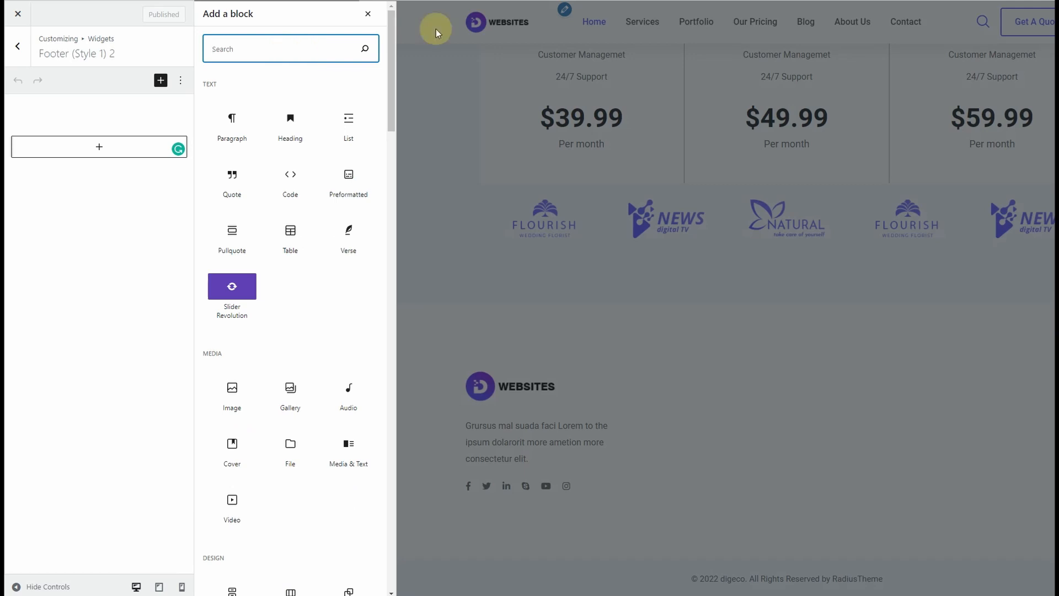
pyautogui.click(370, 3)
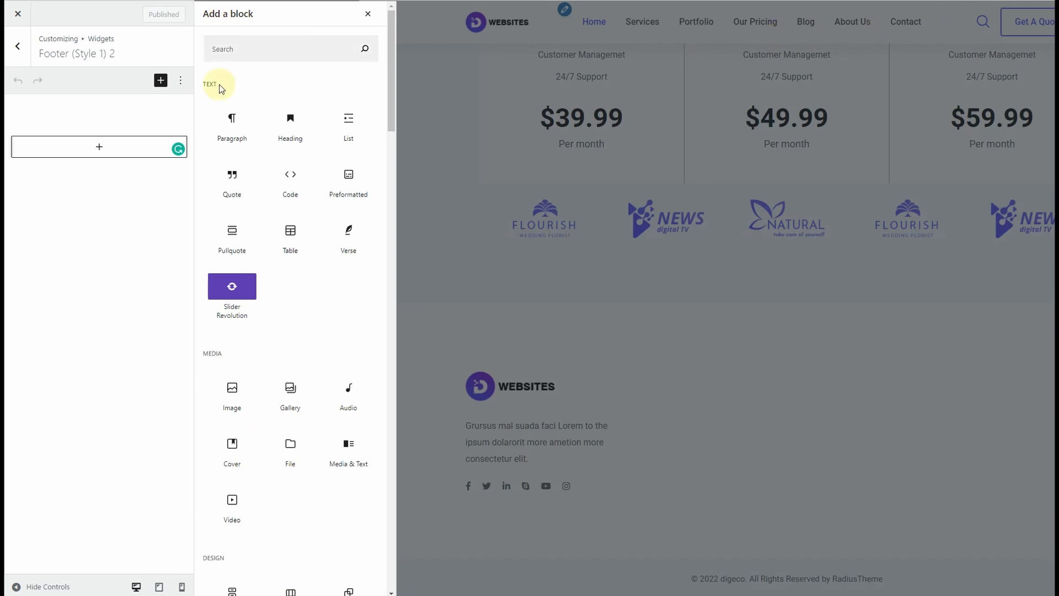
# - Search the blocks for "Nav" and add a Navigation Menu widget to the second footer column
pyautogui.click(237, 56)
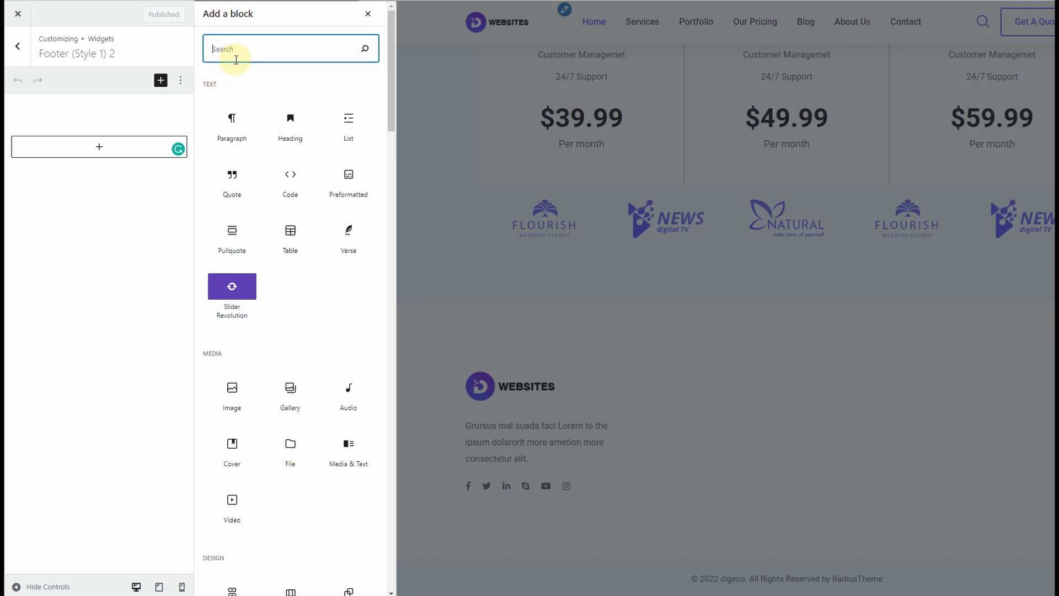
pyautogui.write('Nav')
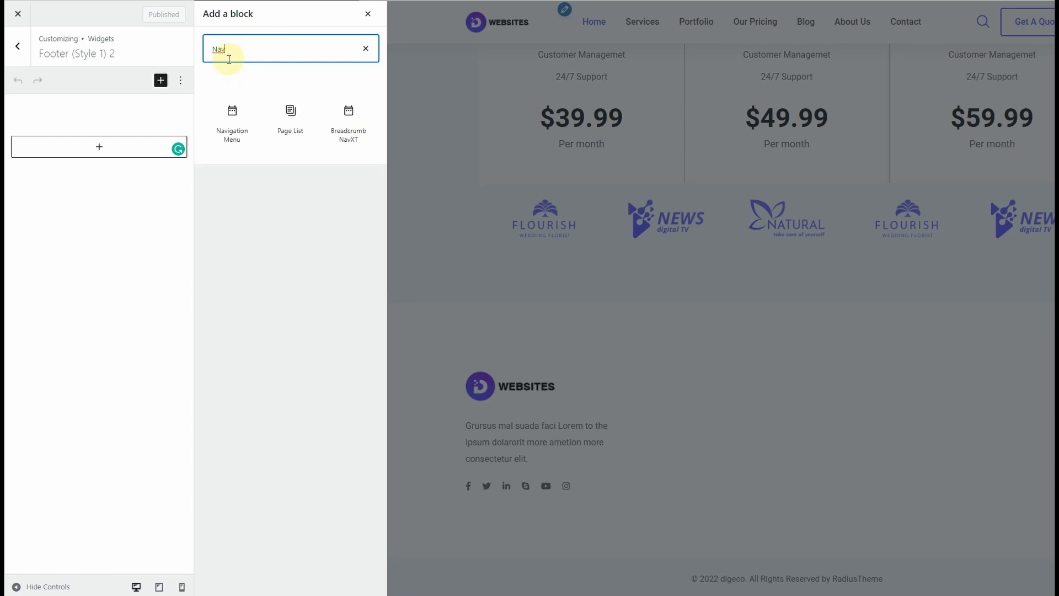
pyautogui.click(241, 129)
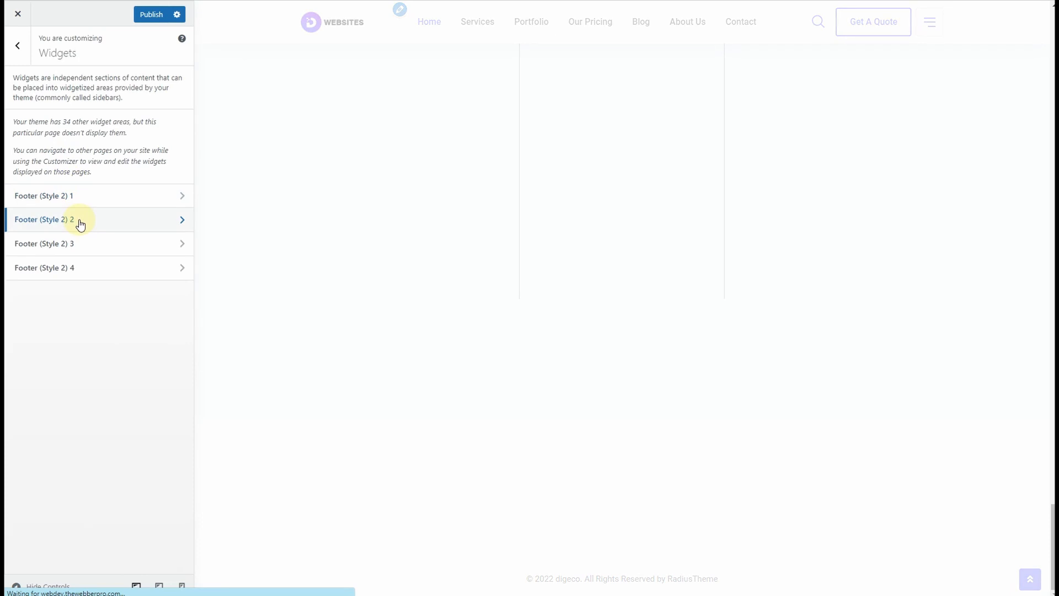
# - Set the Navigation Menu widget's title in Footer (Style 2) 2 to "Our Services", publish it and return to the widget areas
pyautogui.click(80, 221)
pyautogui.click(75, 188)
pyautogui.write('Our Ser')
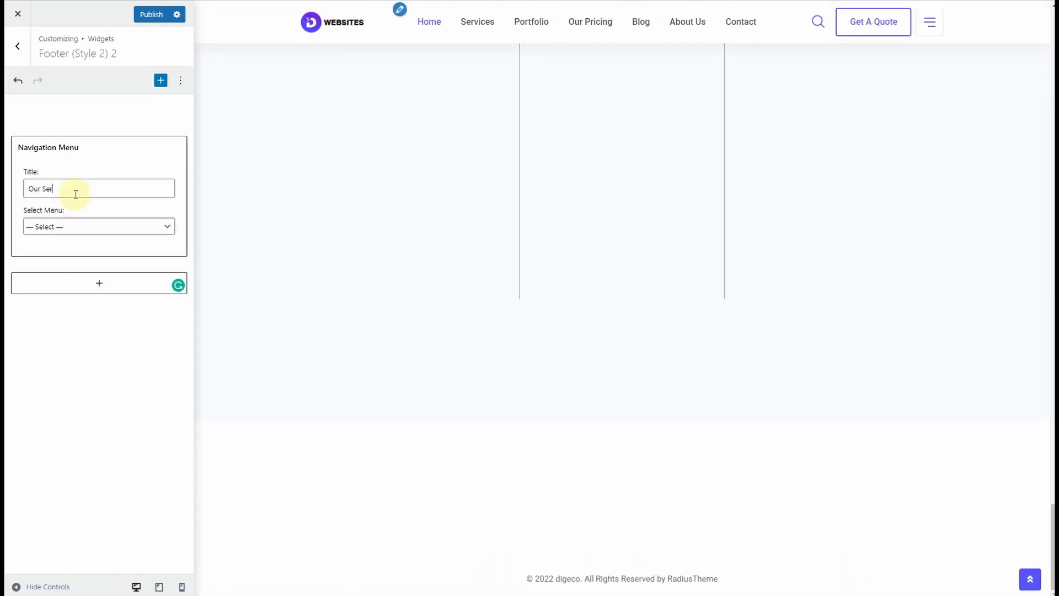
pyautogui.write('vices')
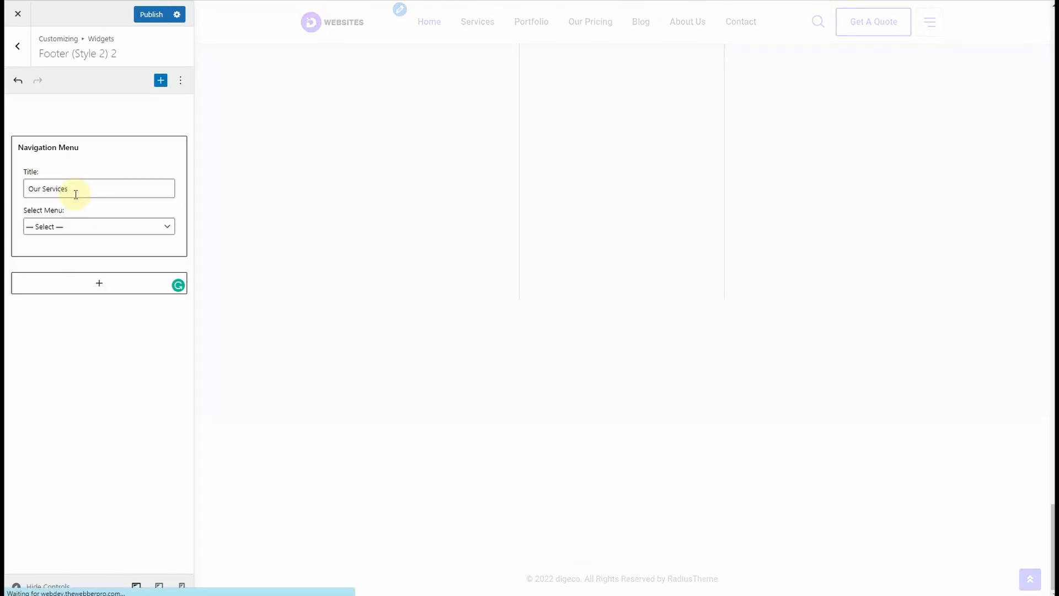
pyautogui.click(71, 227)
pyautogui.click(70, 228)
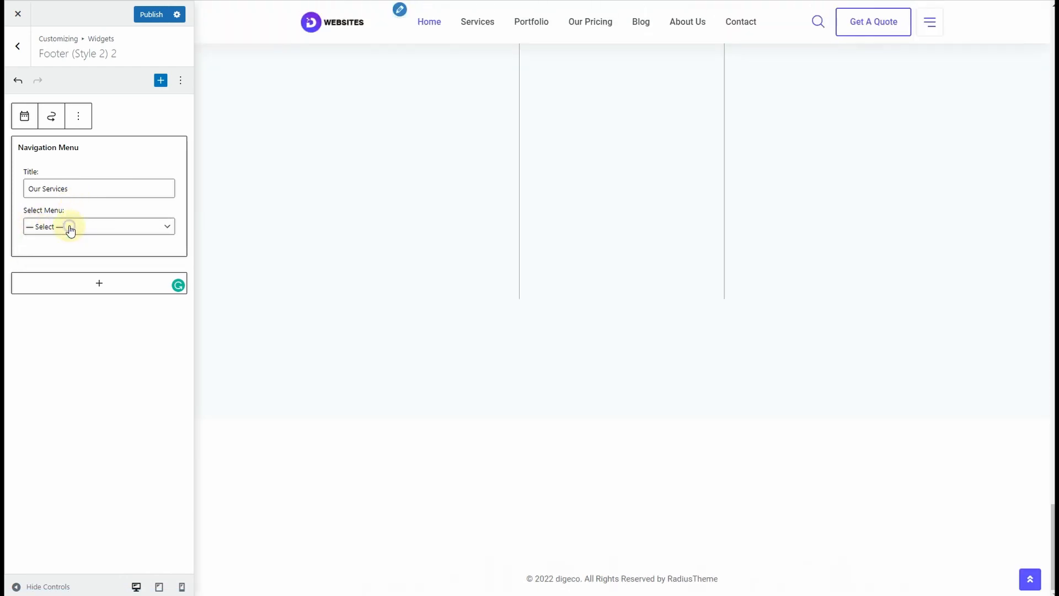
pyautogui.click(149, 14)
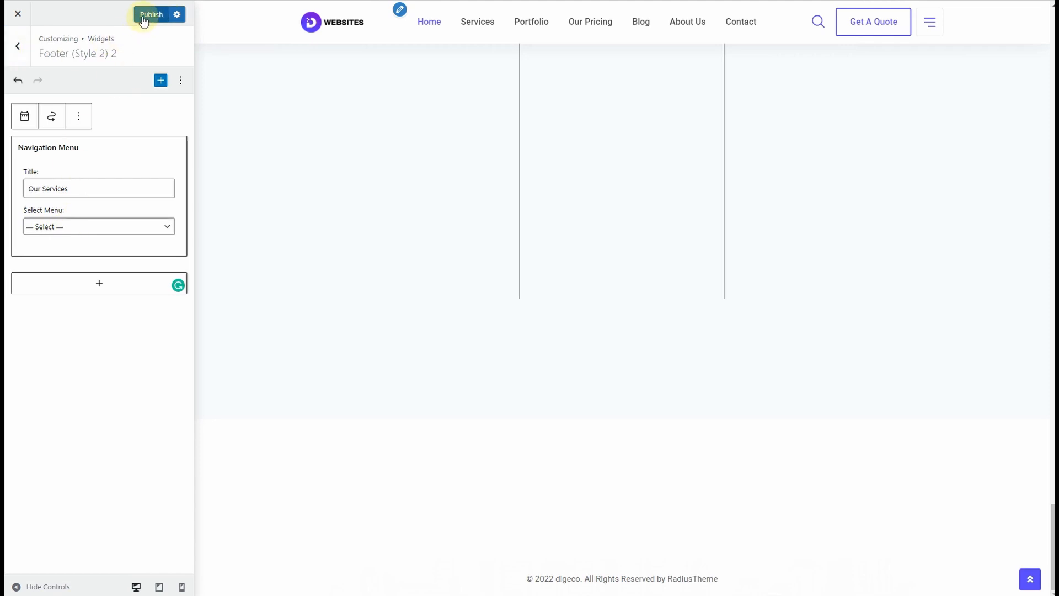
pyautogui.click(7, 50)
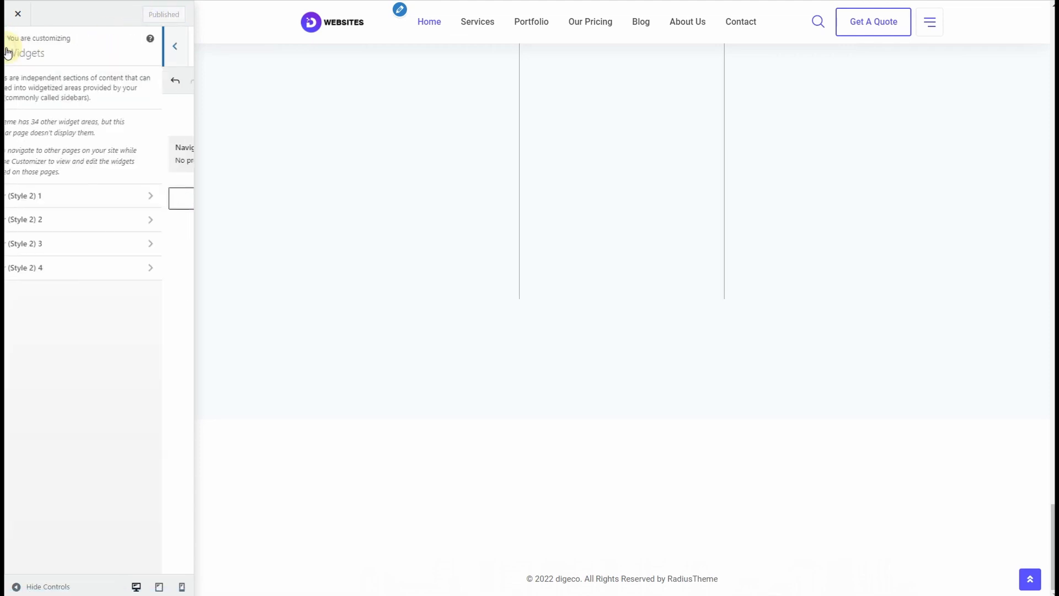
# - Open the Footer (Style 2) 3 widget area and copy the "Important Link" heading from the reference site's footer
pyautogui.click(93, 246)
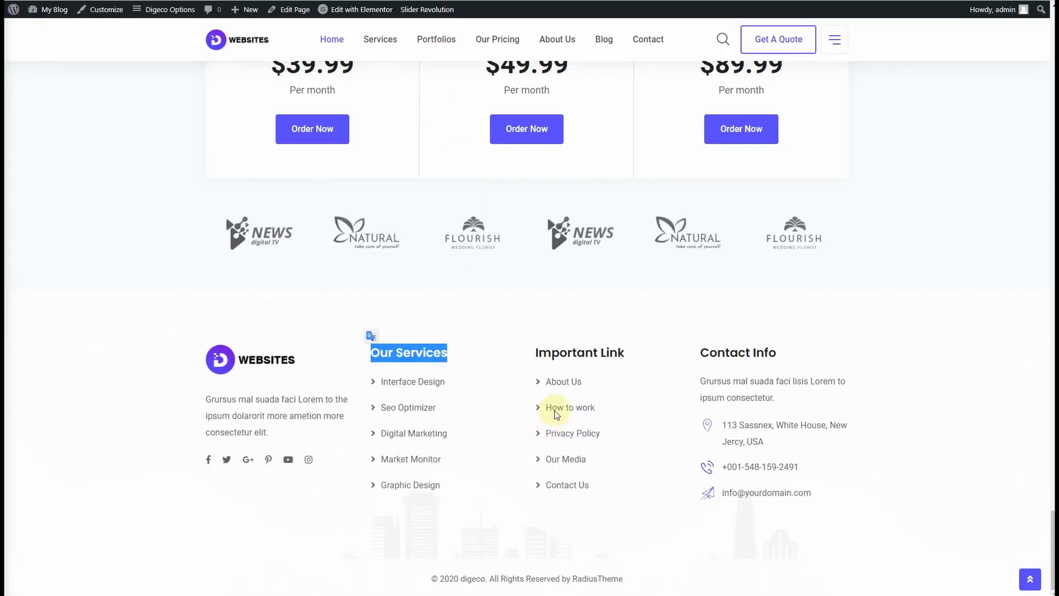
pyautogui.click(619, 349)
pyautogui.moveTo(620, 349); pyautogui.dragTo(542, 351)
pyautogui.click(630, 354)
pyautogui.moveTo(626, 352); pyautogui.dragTo(524, 350)
pyautogui.rightClick(536, 349)
pyautogui.click(552, 357)
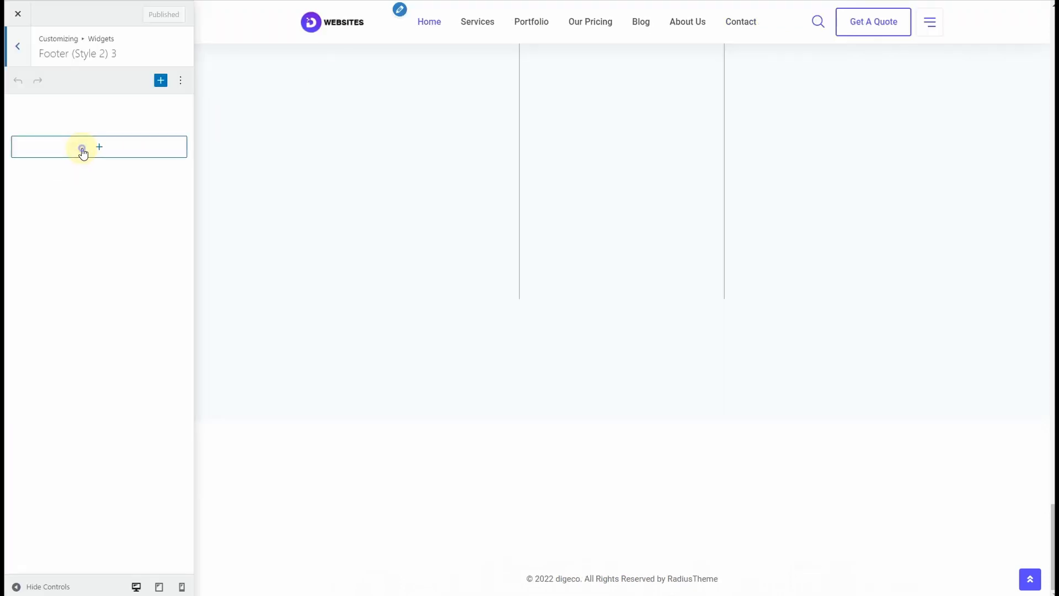
# - Add a Navigation Menu widget titled "Important Link" to Footer (Style 2) 3, publish it and return to the widget areas
pyautogui.click(178, 148)
pyautogui.write('navi')
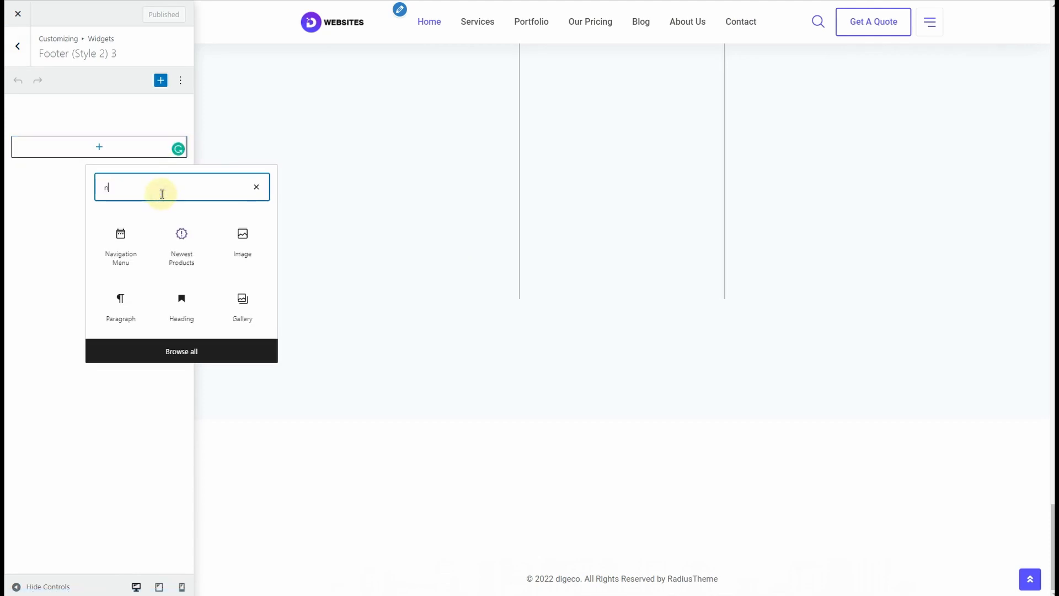
pyautogui.click(118, 237)
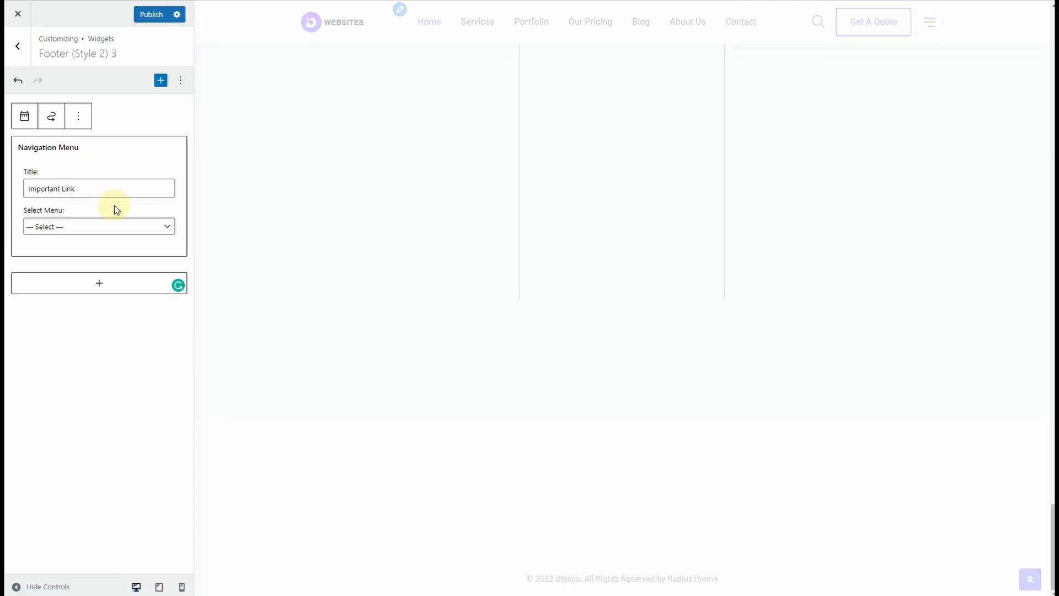
pyautogui.click(142, 17)
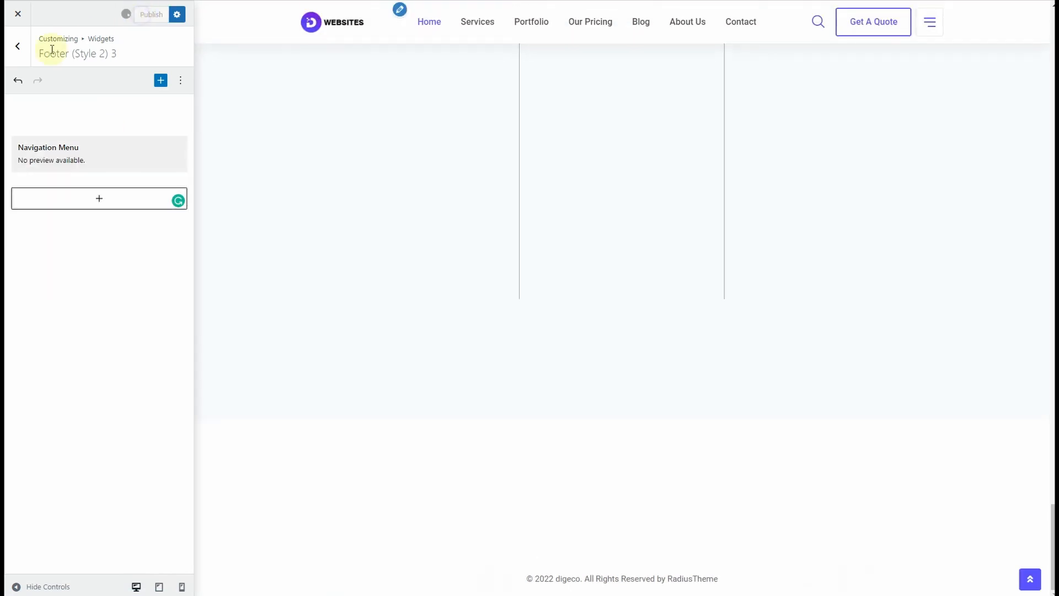
pyautogui.click(13, 47)
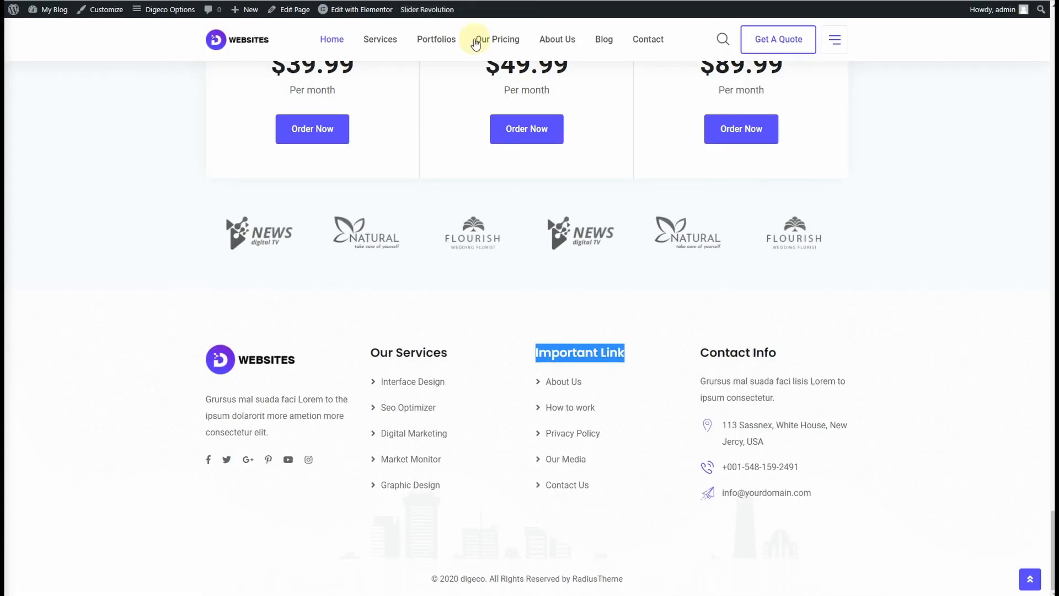
# - Copy the reference footer's "Contact Info" heading and show the full block list for Footer (Style 2) 4
pyautogui.moveTo(701, 353)
pyautogui.mouseDown()
pyautogui.moveTo(788, 353)
pyautogui.moveTo(701, 353)
pyautogui.mouseUp()
pyautogui.click(793, 353)
pyautogui.rightClick(714, 353)
pyautogui.click(720, 357)
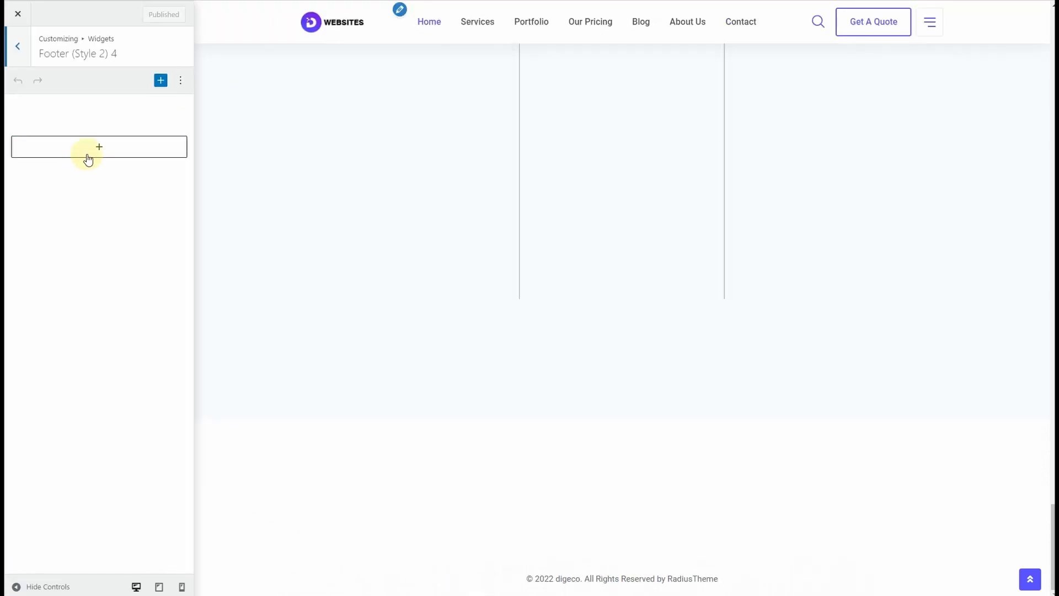
pyautogui.click(88, 159)
pyautogui.click(161, 331)
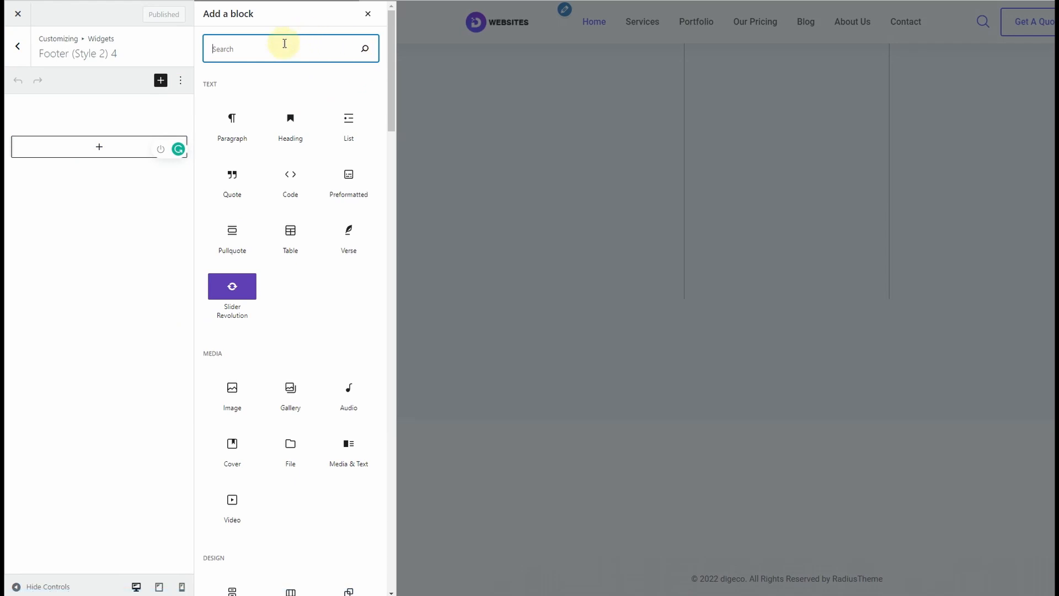
pyautogui.write('cont')
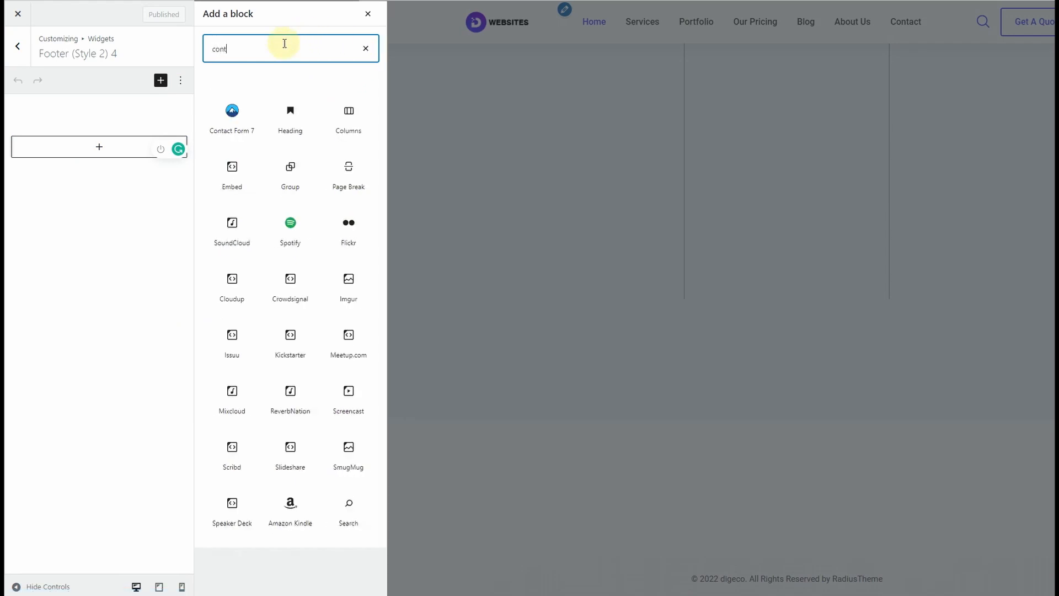
pyautogui.write('a')
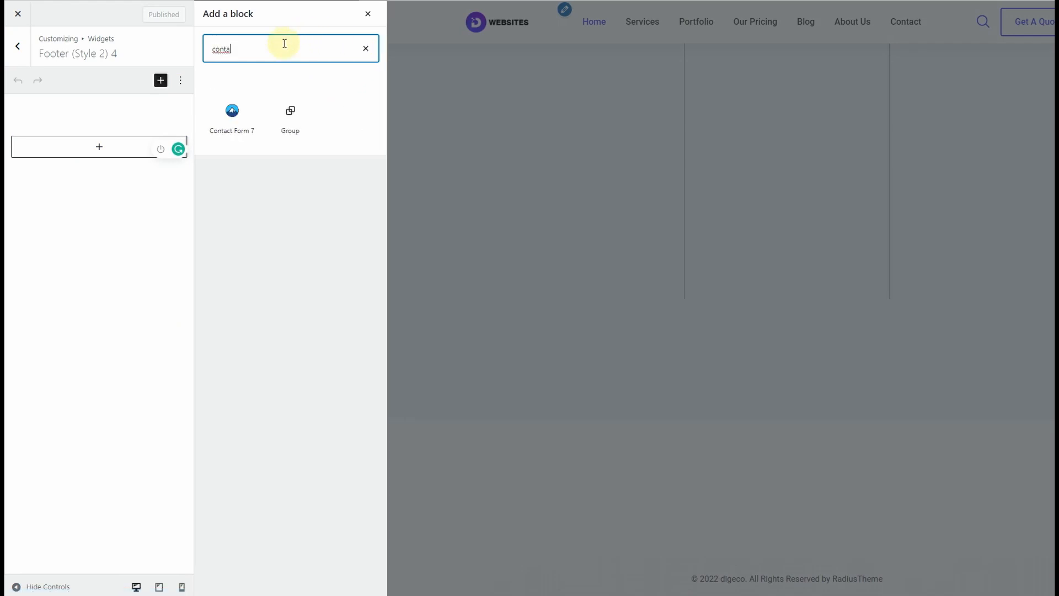
pyautogui.press('BackSpace')
pyautogui.press('BackSpace')
pyautogui.press('BackSpace')
pyautogui.press('BackSpace')
pyautogui.press('BackSpace')
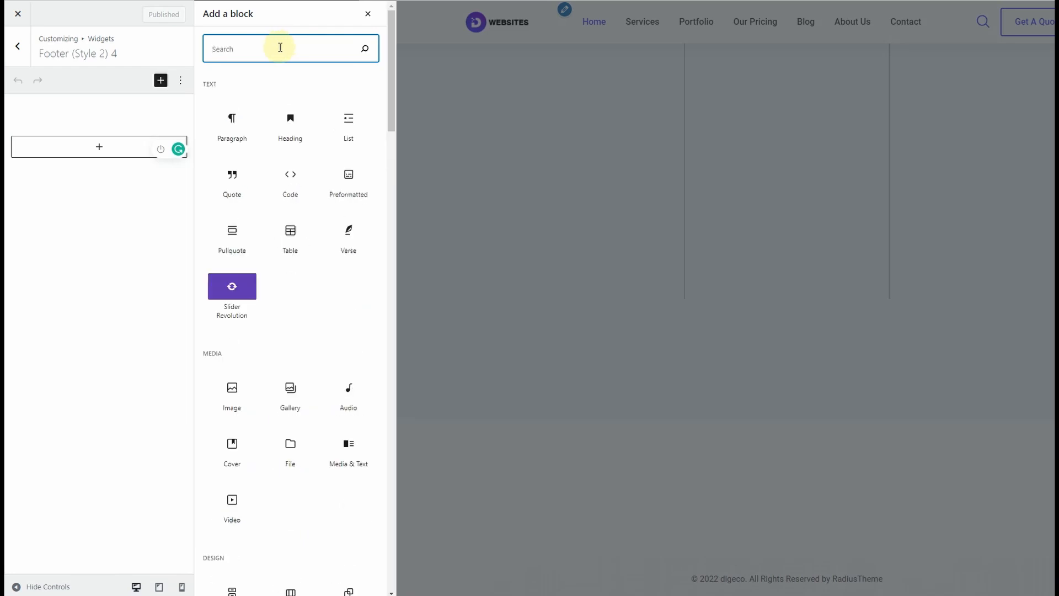
# - Add the "Digeco : Address (for footer)" widget to the Footer (Style 2) 4 area
pyautogui.scroll(-9, 268, 234)
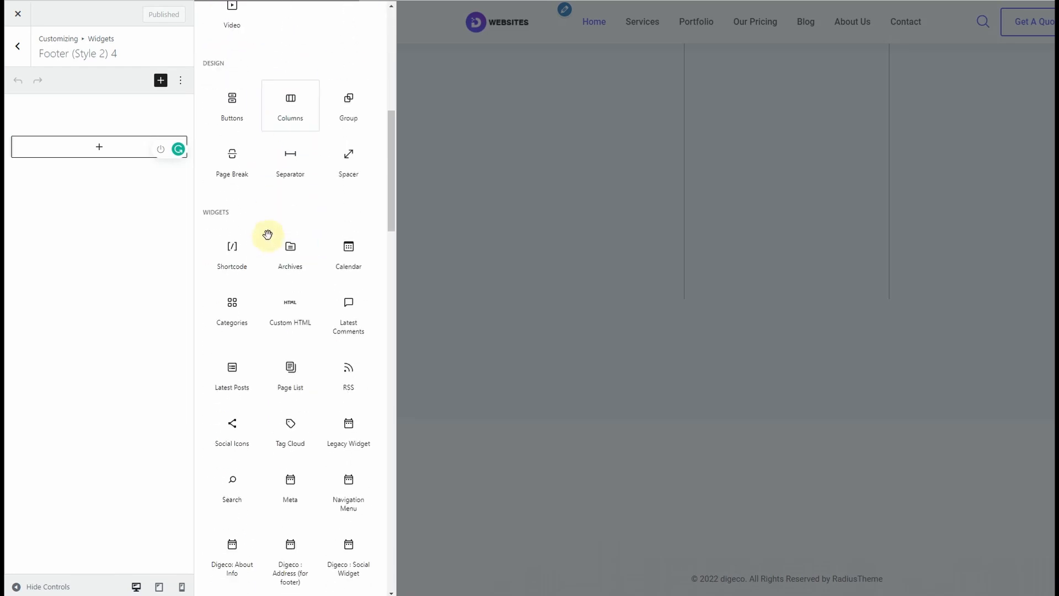
pyautogui.scroll(-3, 268, 234)
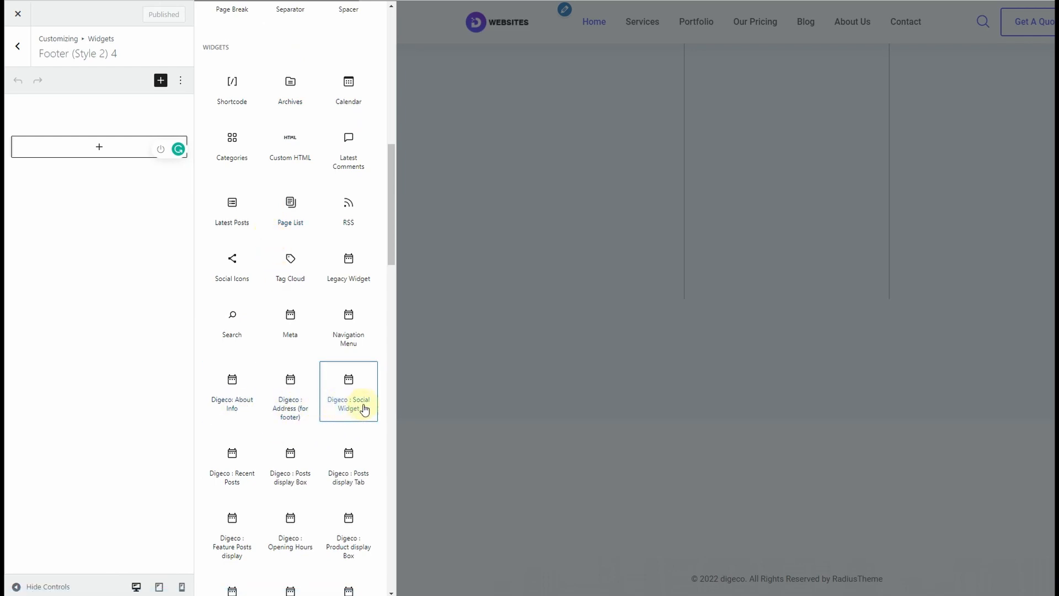
pyautogui.click(287, 381)
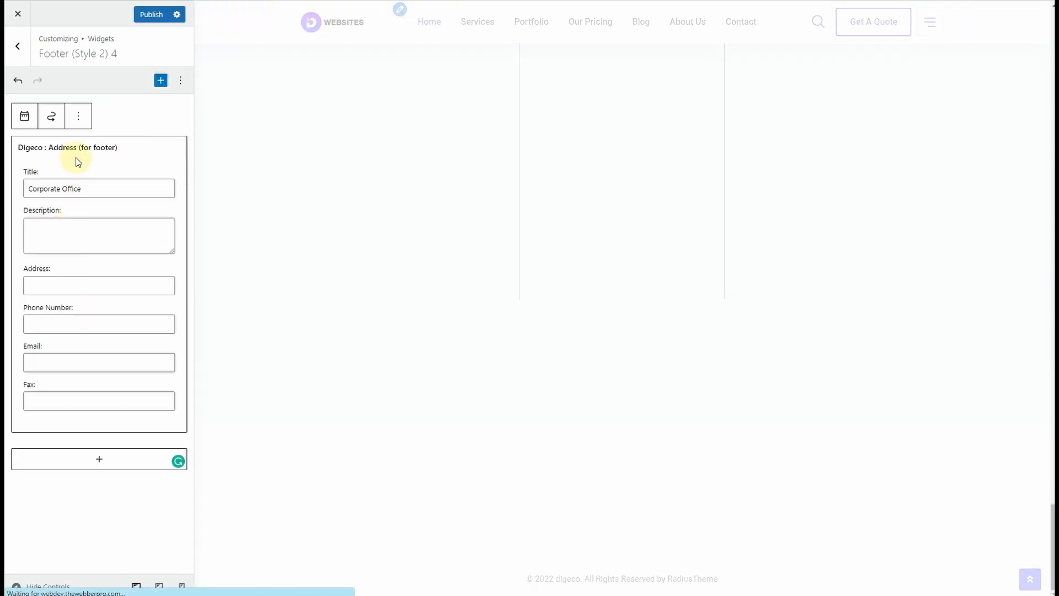
# - Title the address widget "Contact Info" and copy the description paragraph under the reference footer's Contact Info heading for its Description
pyautogui.moveTo(97, 190); pyautogui.dragTo(6, 195)
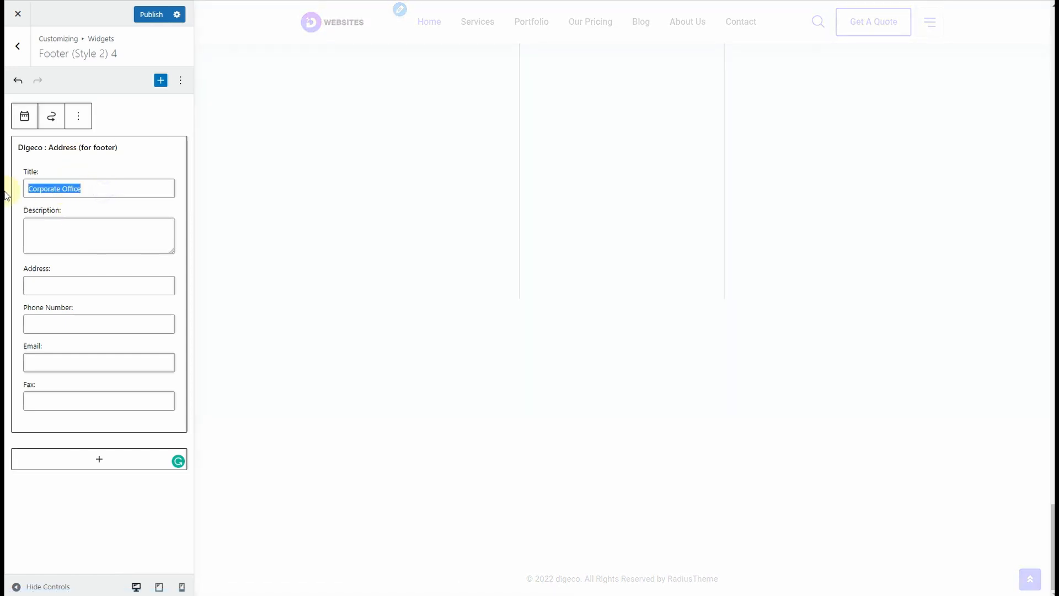
pyautogui.write('Contact Info')
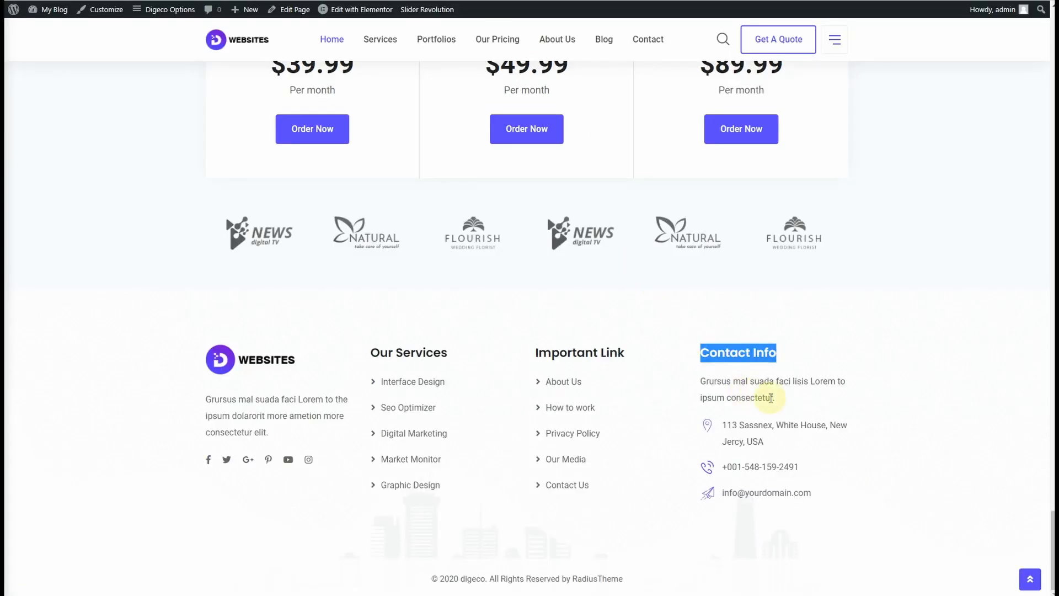
pyautogui.moveTo(774, 397); pyautogui.dragTo(705, 380)
pyautogui.rightClick(710, 382)
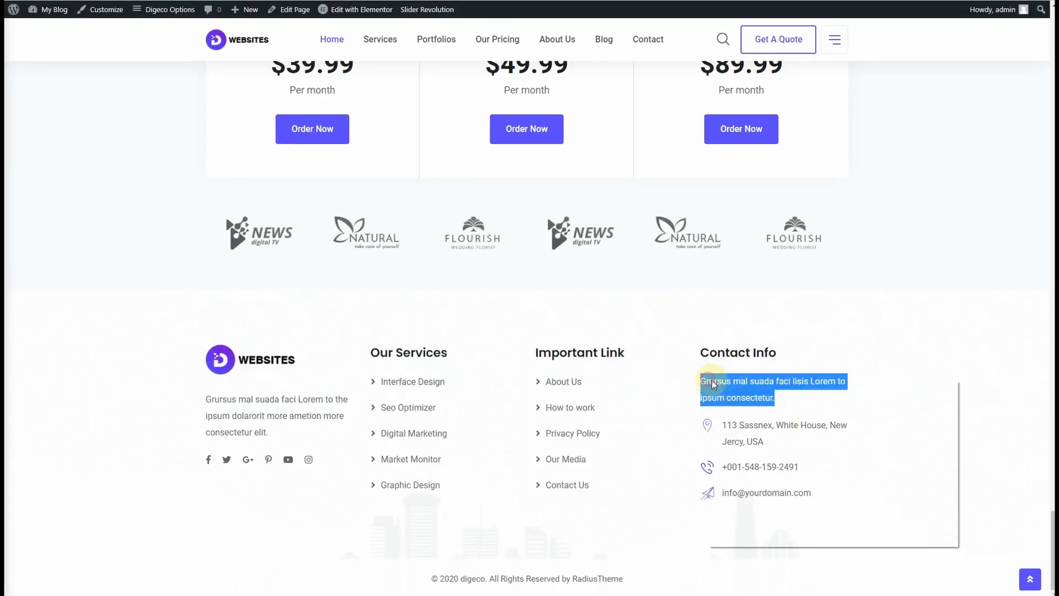
pyautogui.click(720, 386)
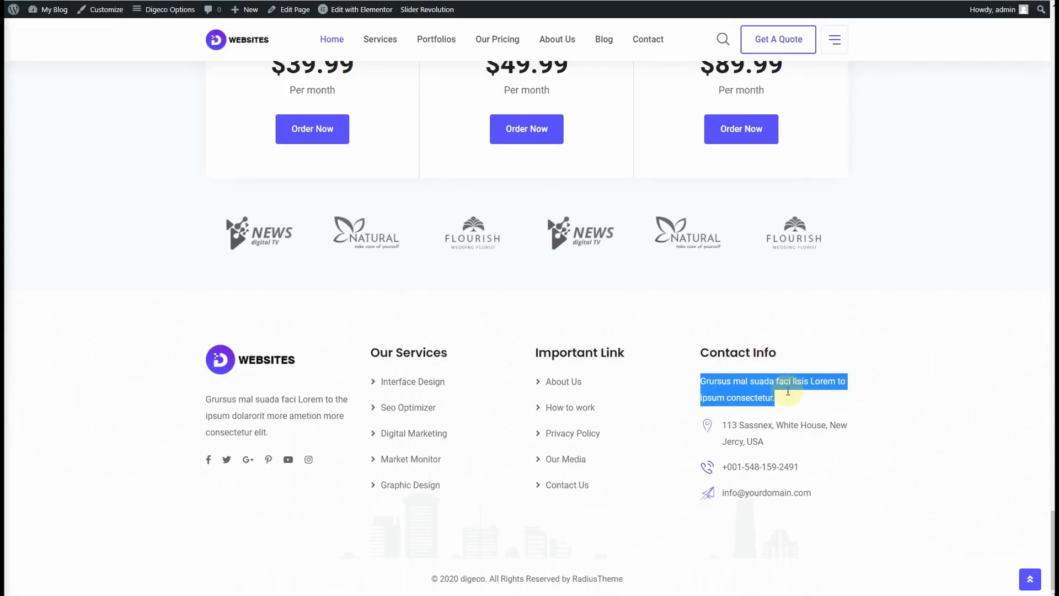
# - Copy the postal address from the reference site's footer into the address widget's Address field
pyautogui.moveTo(772, 443); pyautogui.dragTo(720, 431)
pyautogui.rightClick(732, 426)
pyautogui.click(748, 440)
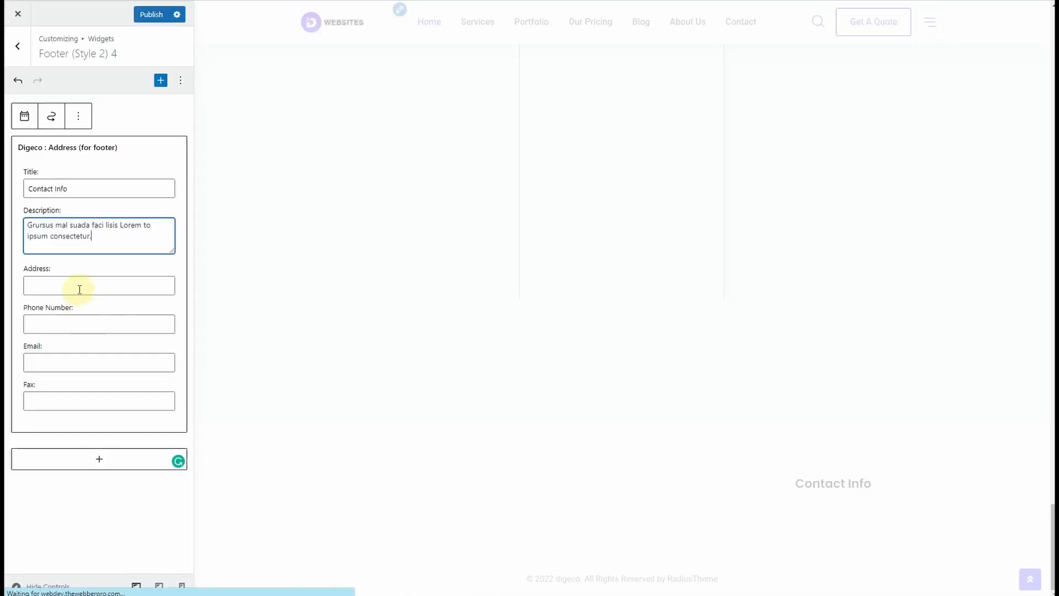
pyautogui.click(79, 289)
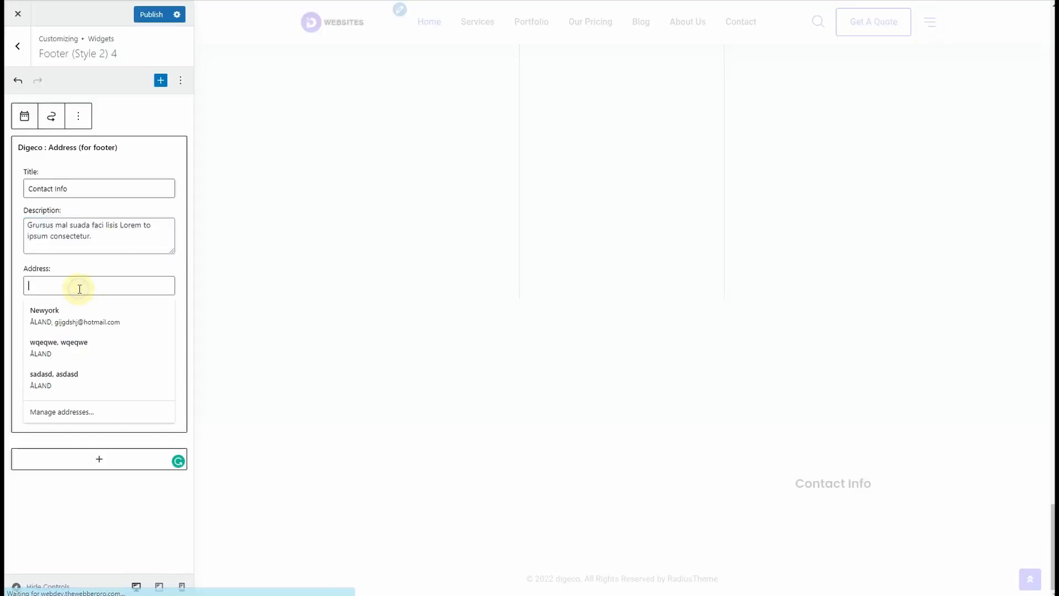
pyautogui.hotkey('ctrl', 'v')
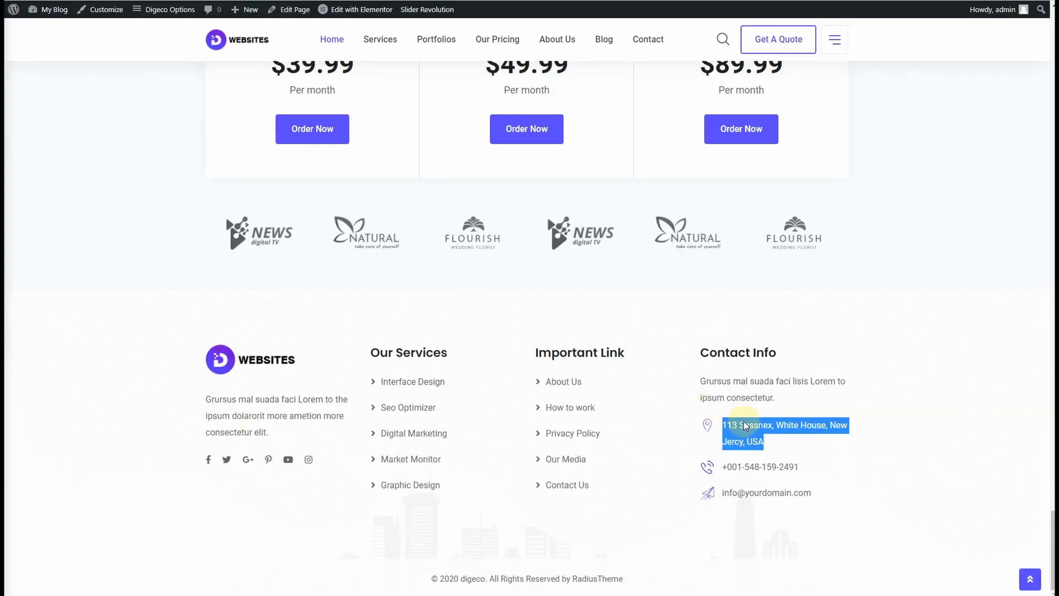
# - Fill in the address widget's phone number and email from the reference footer, publish, and return to the widget areas
pyautogui.moveTo(816, 473); pyautogui.dragTo(722, 474)
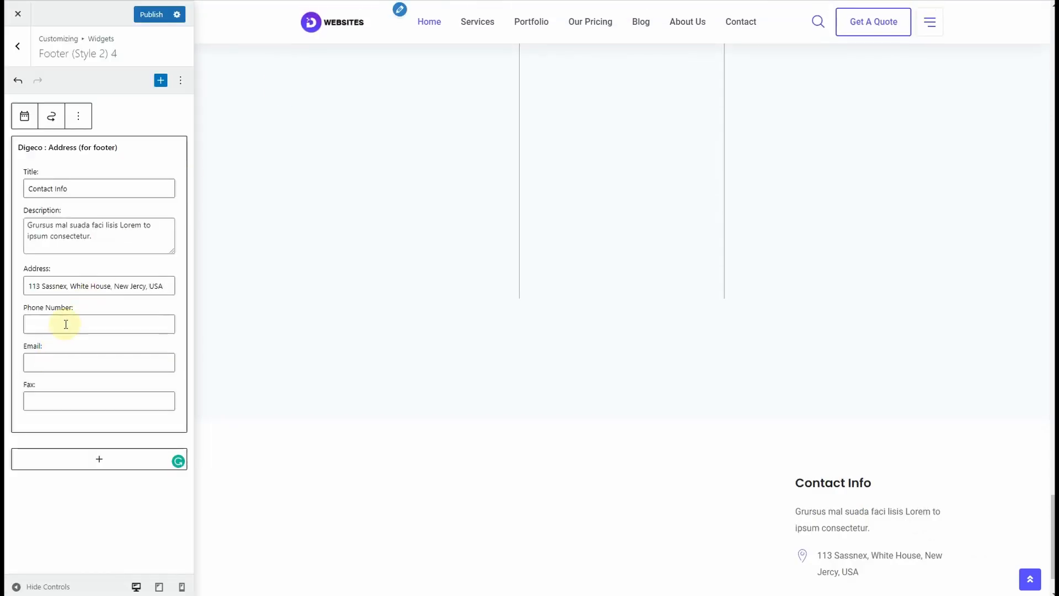
pyautogui.click(66, 323)
pyautogui.hotkey('ctrl', 'v')
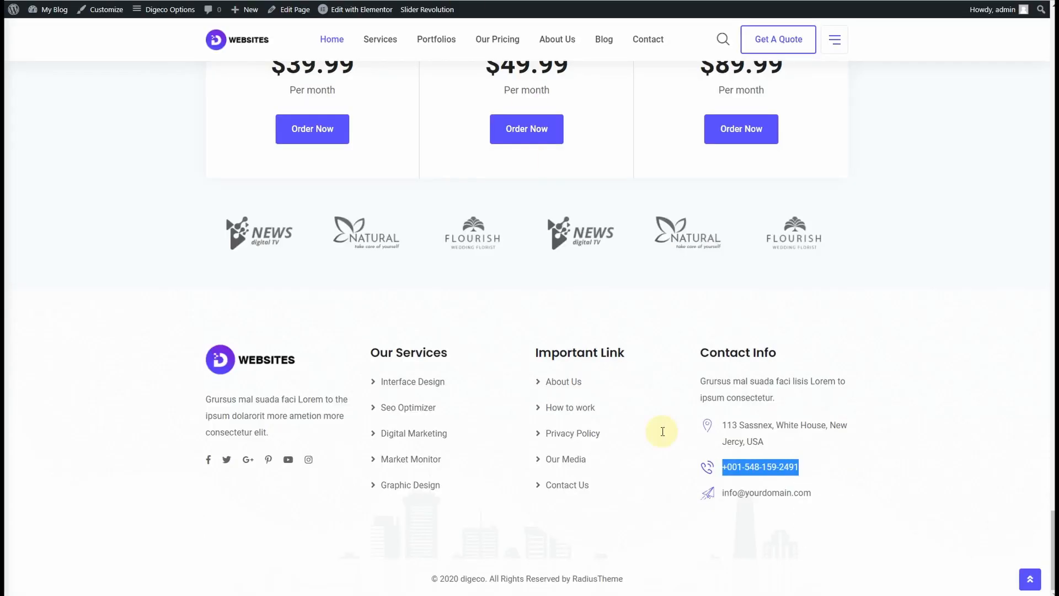
pyautogui.moveTo(827, 497); pyautogui.dragTo(722, 492)
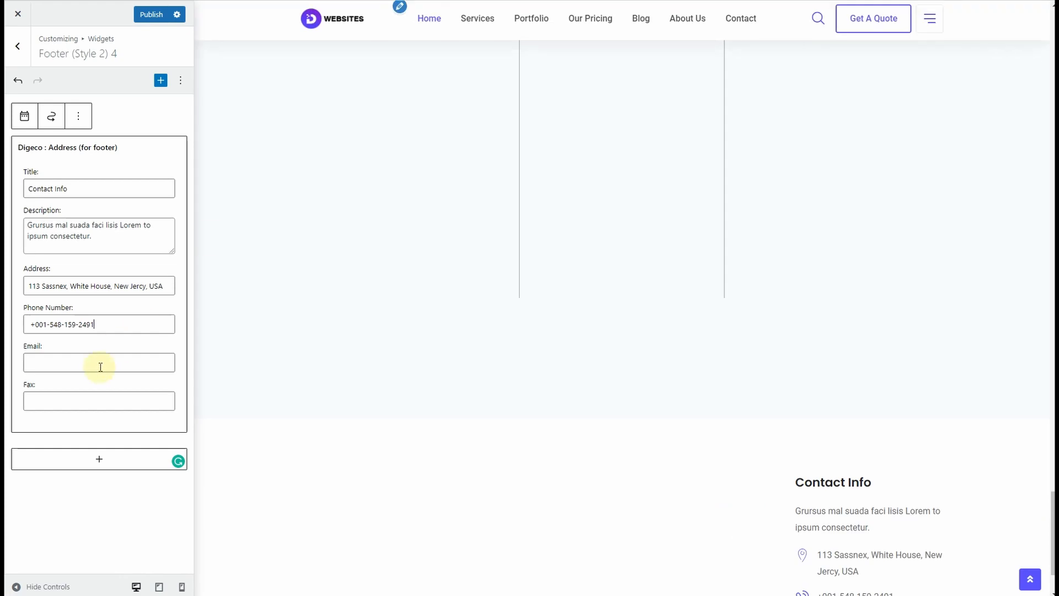
pyautogui.click(90, 363)
pyautogui.hotkey('ctrl', 'v')
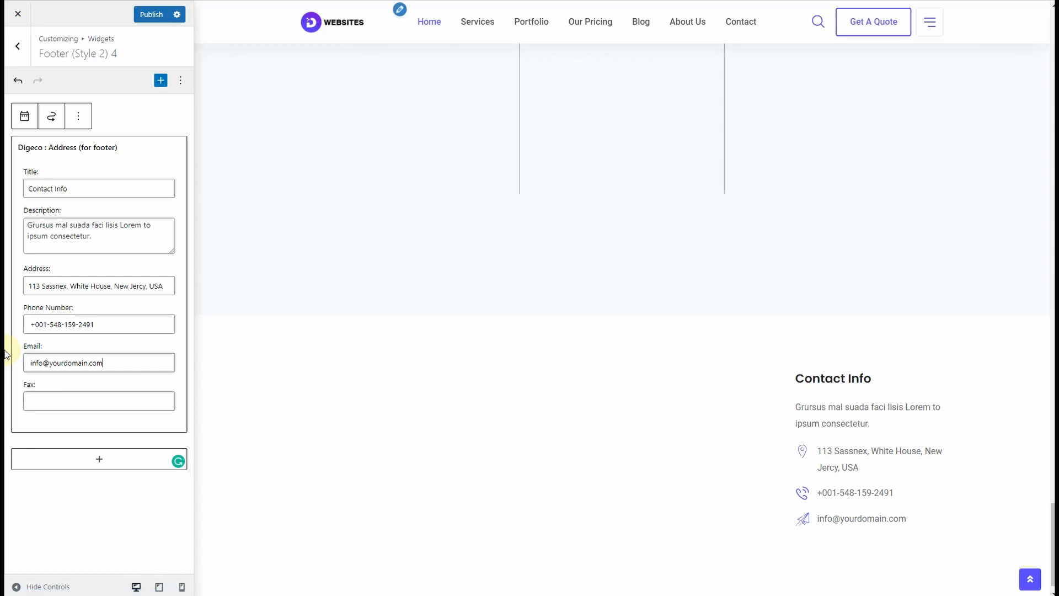
pyautogui.click(148, 20)
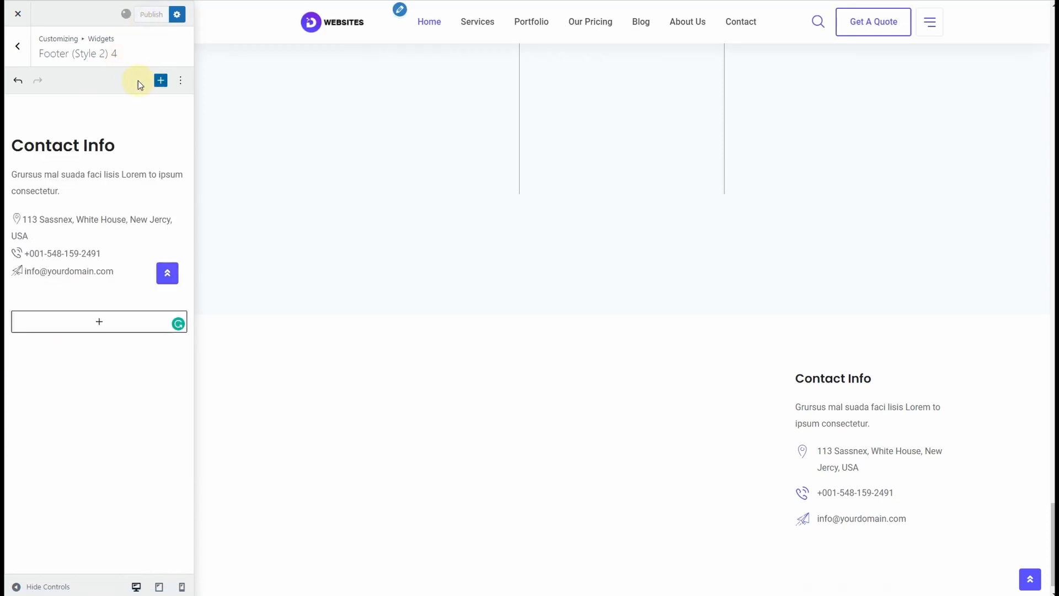
pyautogui.click(15, 48)
# - Check the Navigation Menu widget in Footer (Style 2) 2 and review the footer on the live site
pyautogui.click(69, 221)
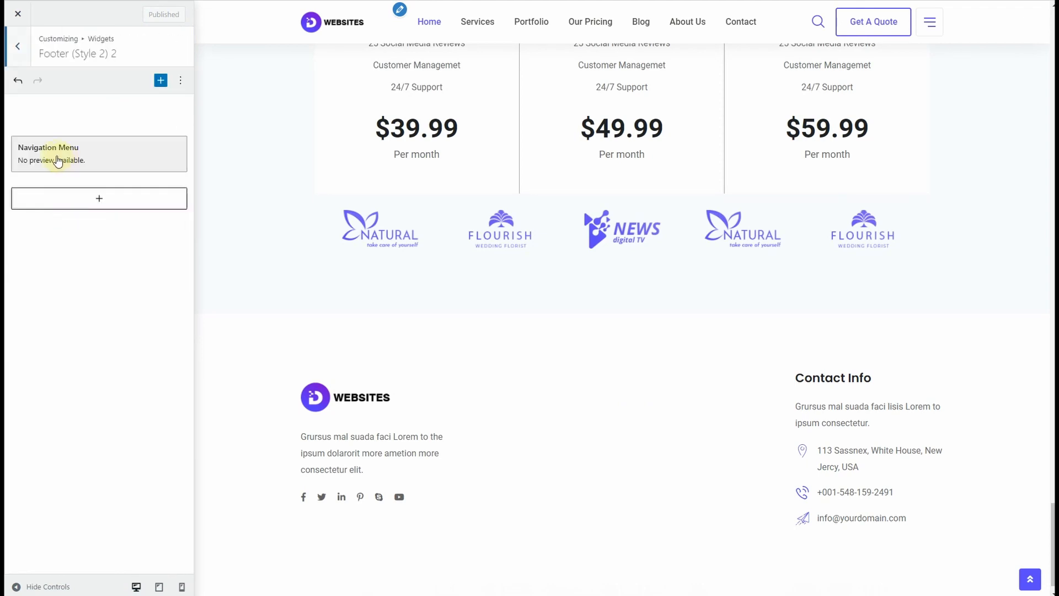
pyautogui.click(17, 46)
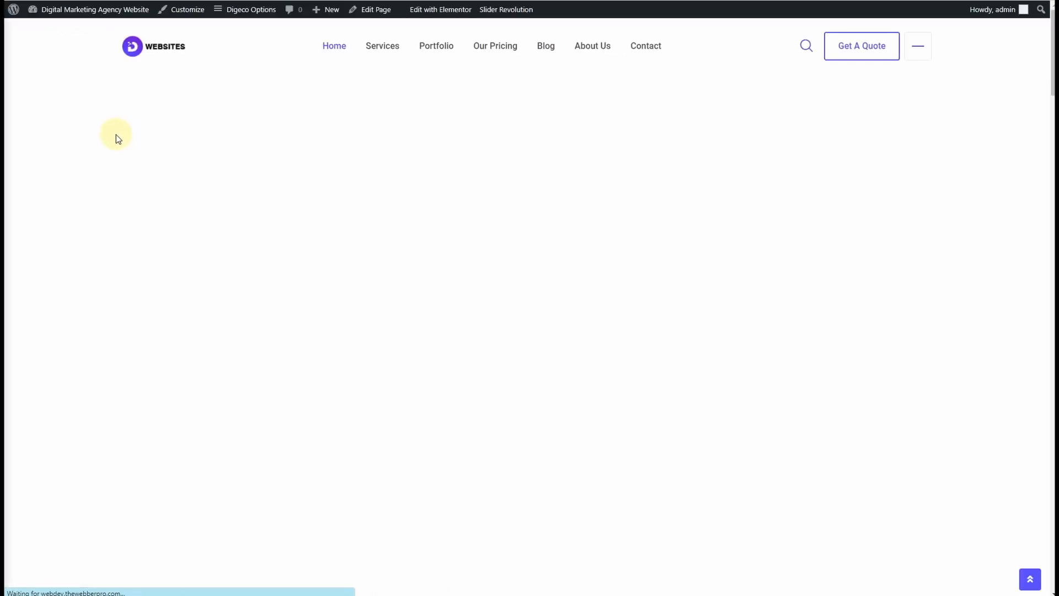
pyautogui.moveTo(1053, 83); pyautogui.dragTo(1052, 583)
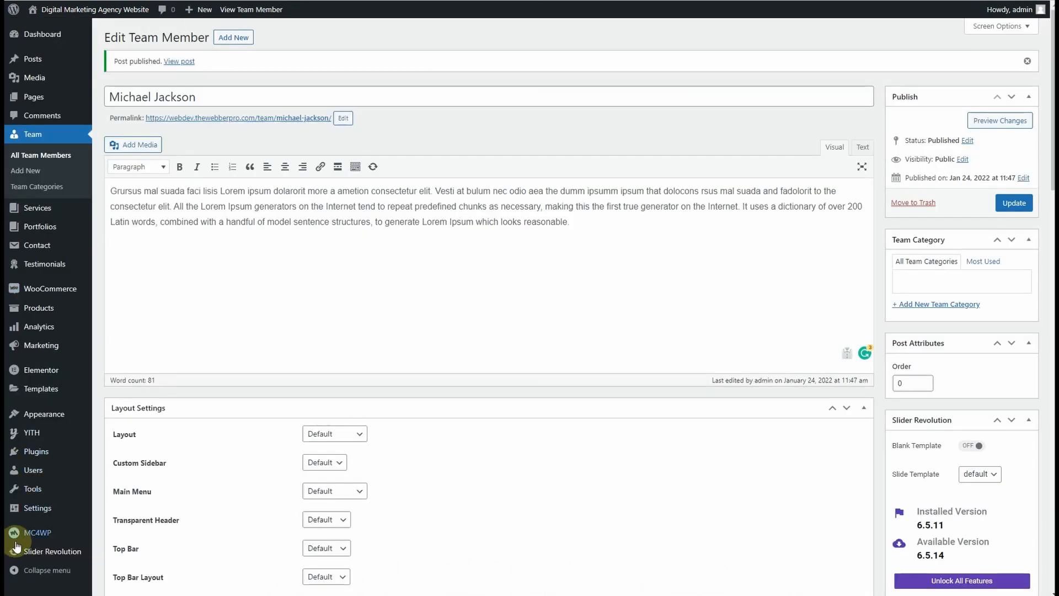
# - Open the Menus admin page and create a menu named "Our Services", taken from the reference footer's heading
pyautogui.moveTo(54, 418)
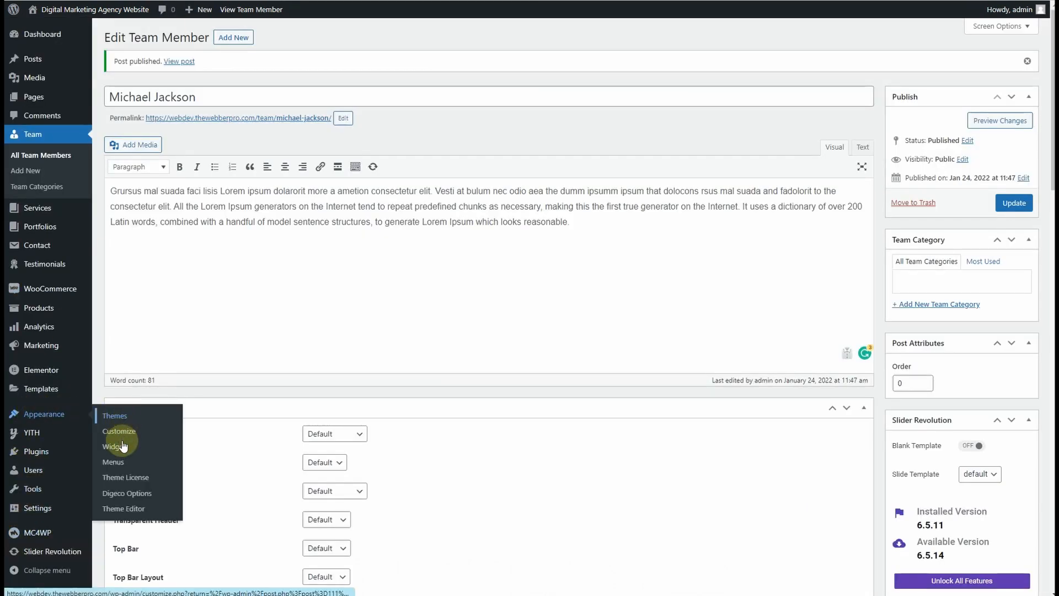
pyautogui.click(127, 464)
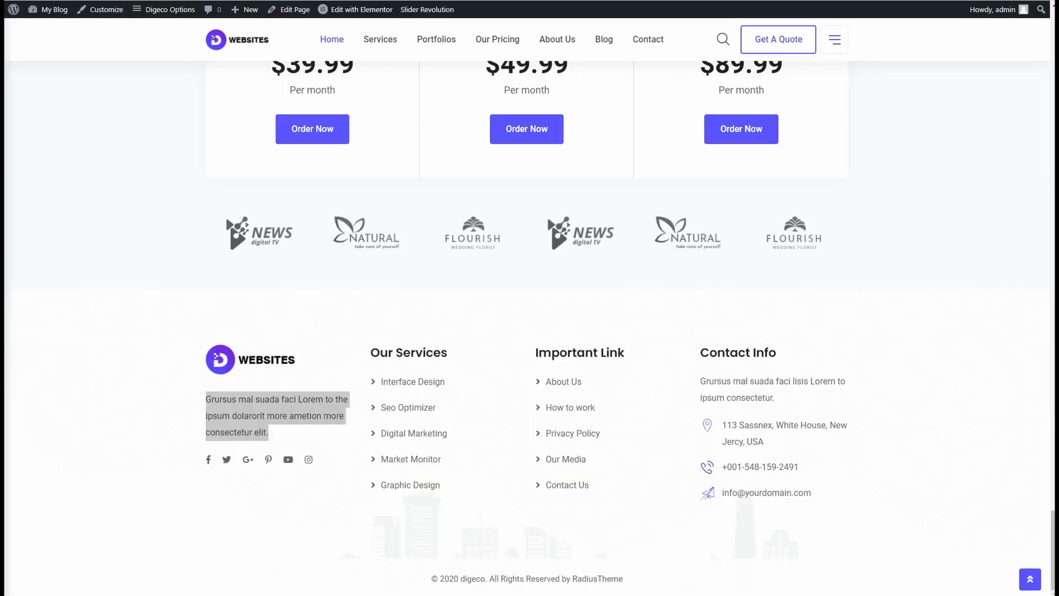
pyautogui.moveTo(448, 351); pyautogui.dragTo(362, 356)
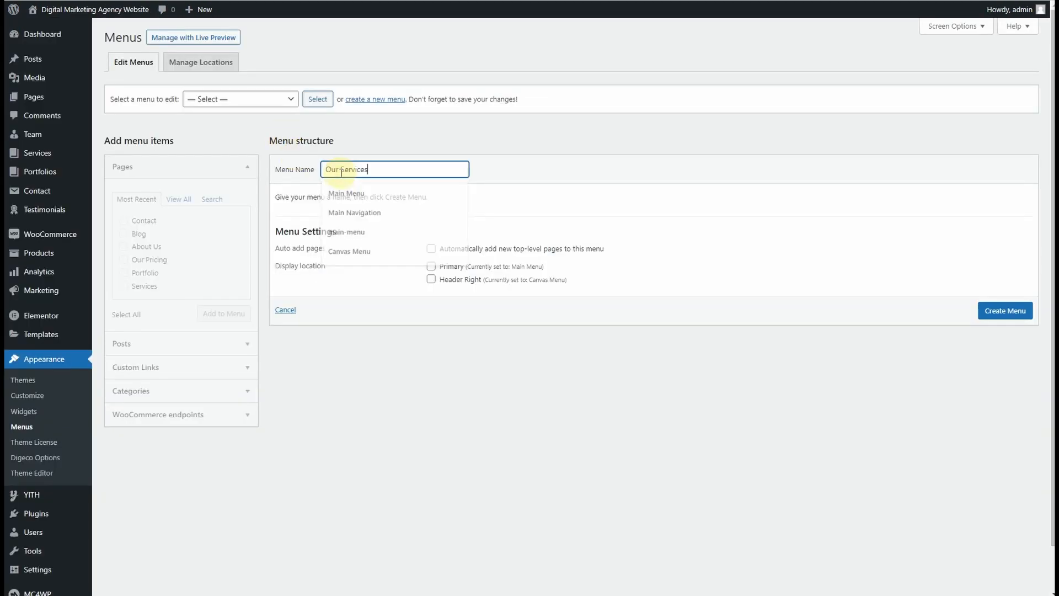
pyautogui.click(982, 311)
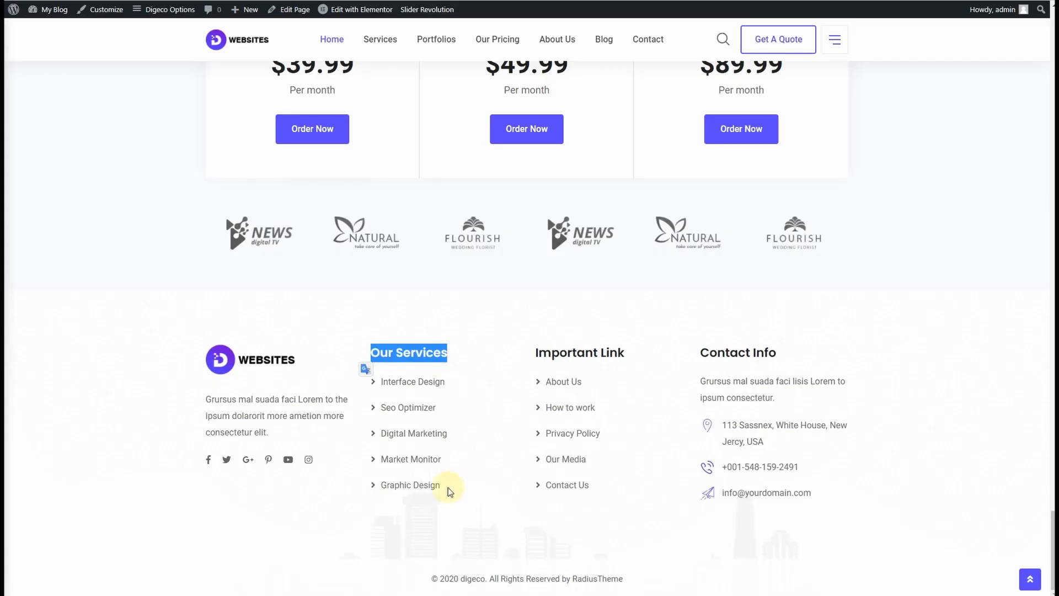
# - Add an "Interface Design" custom link to the Our Services menu, copying its text from the reference footer
pyautogui.moveTo(446, 382); pyautogui.dragTo(380, 380)
pyautogui.hotkey('ctrl', 'c')
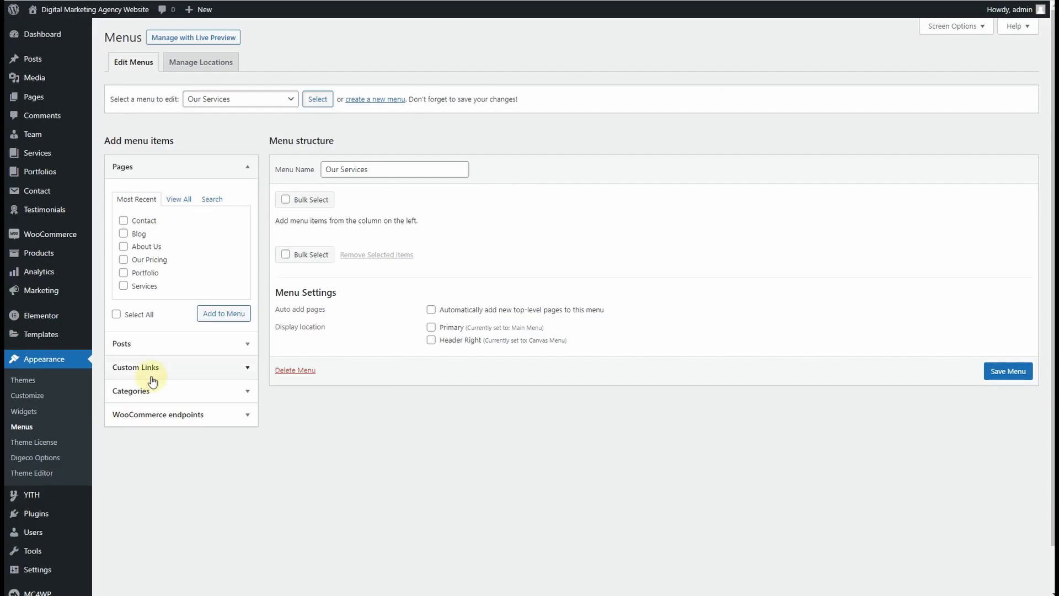
pyautogui.click(149, 366)
pyautogui.click(171, 273)
pyautogui.hotkey('ctrl', 'v')
pyautogui.click(185, 249)
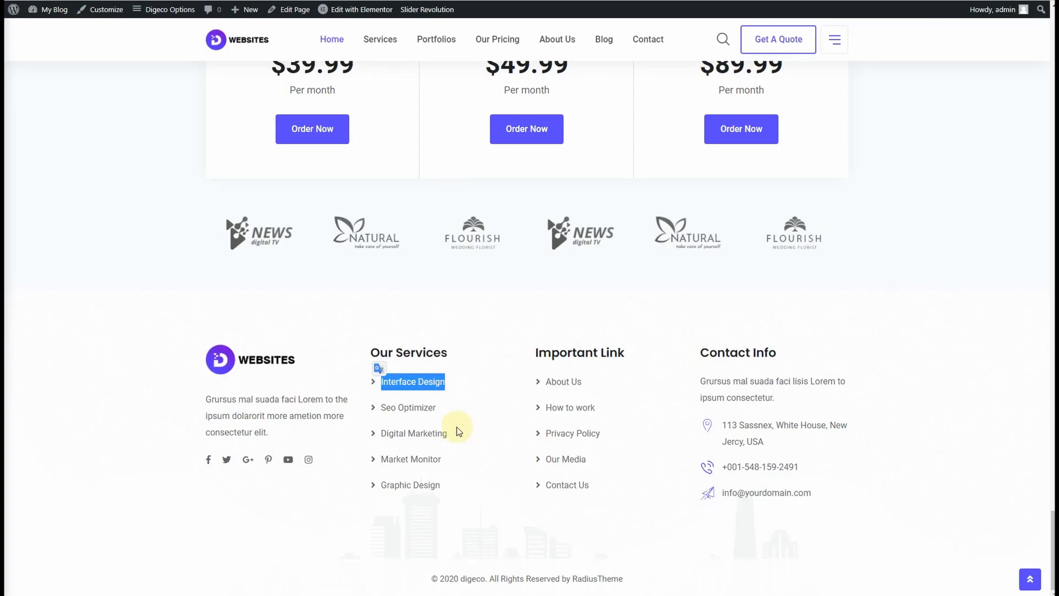
# - Add "Seo Optimizer" and "Digital Marketing" custom links to the Our Services menu
pyautogui.moveTo(439, 405); pyautogui.dragTo(378, 404)
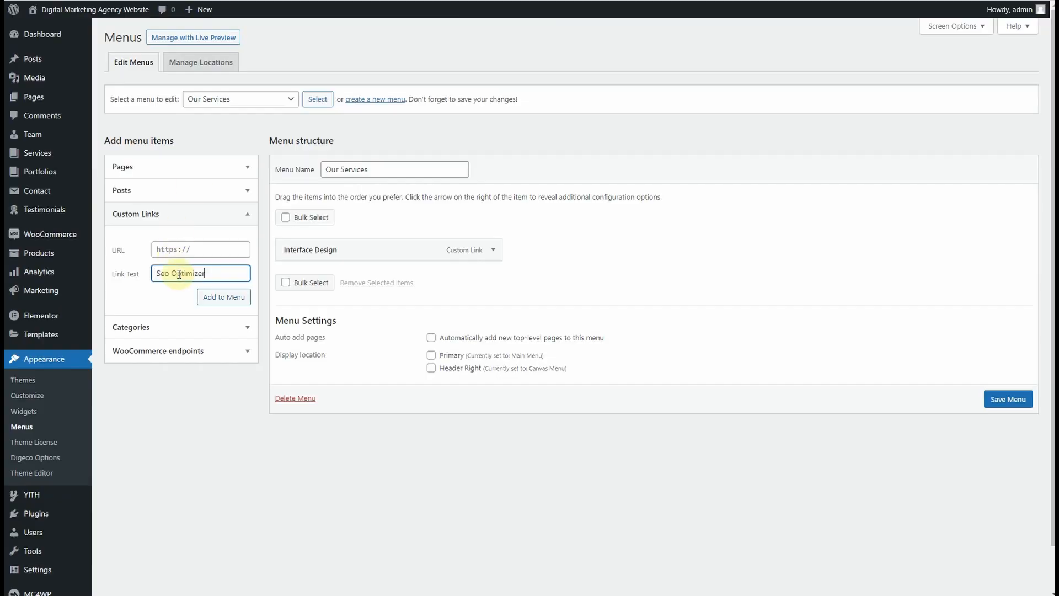
pyautogui.click(191, 248)
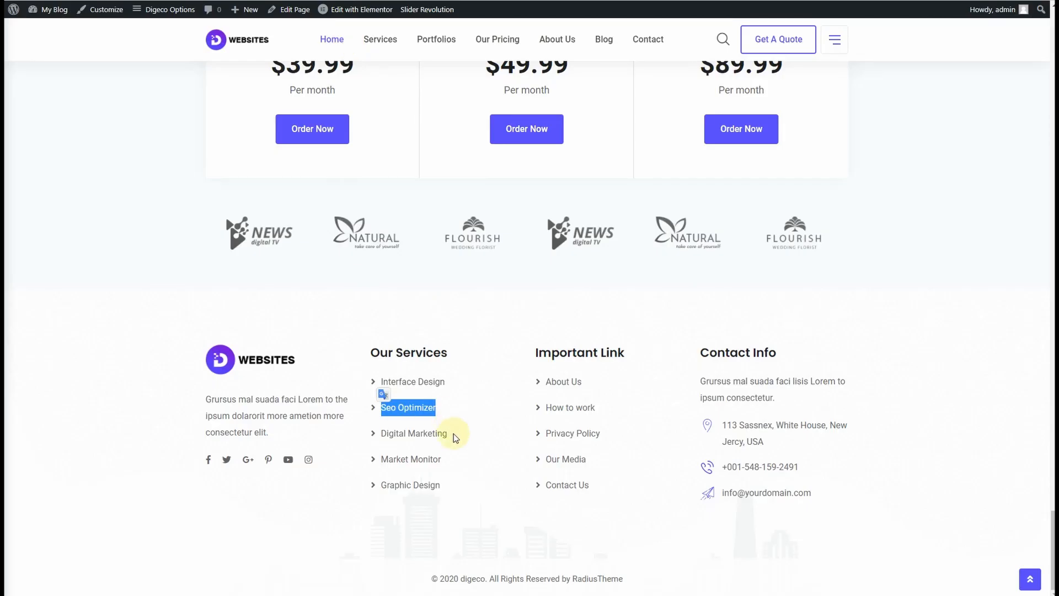
pyautogui.moveTo(449, 433); pyautogui.dragTo(381, 437)
pyautogui.click(186, 272)
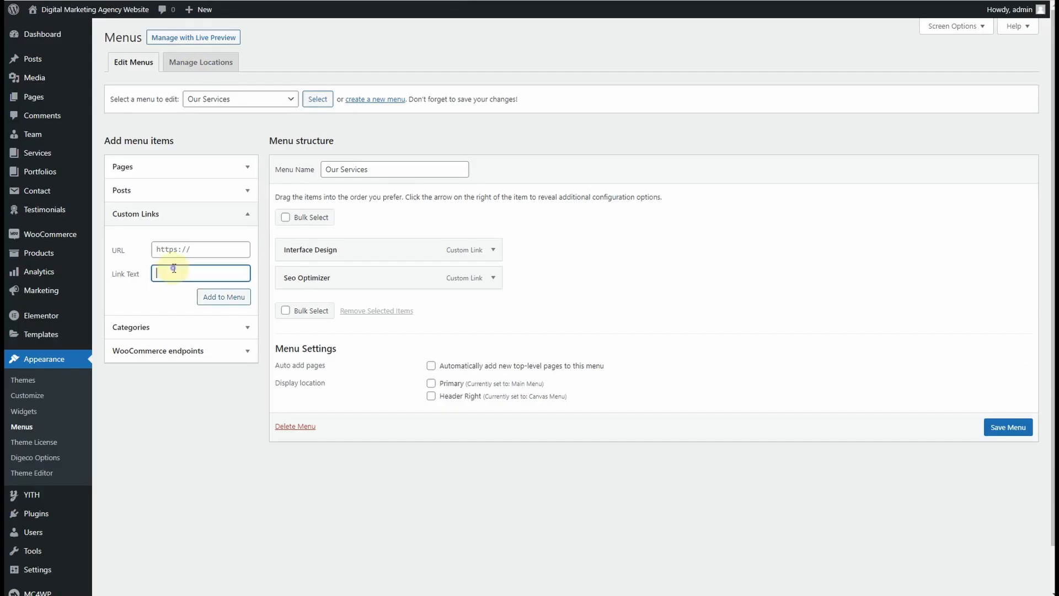
pyautogui.write('Digital Marketing')
pyautogui.click(186, 248)
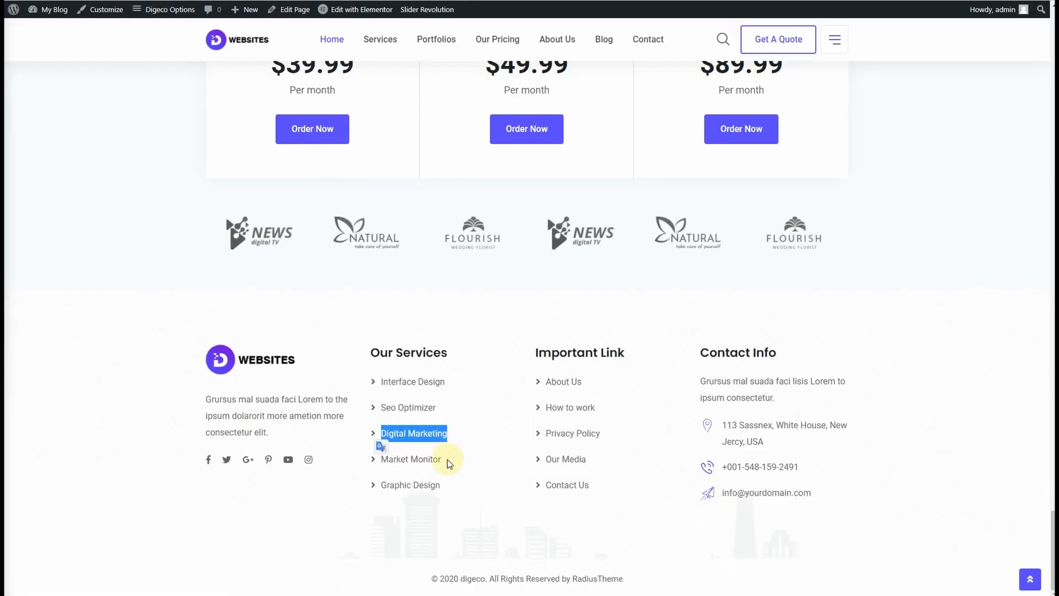
# - Add a "Market Monitor" custom link to the Our Services menu
pyautogui.moveTo(449, 461); pyautogui.dragTo(379, 469)
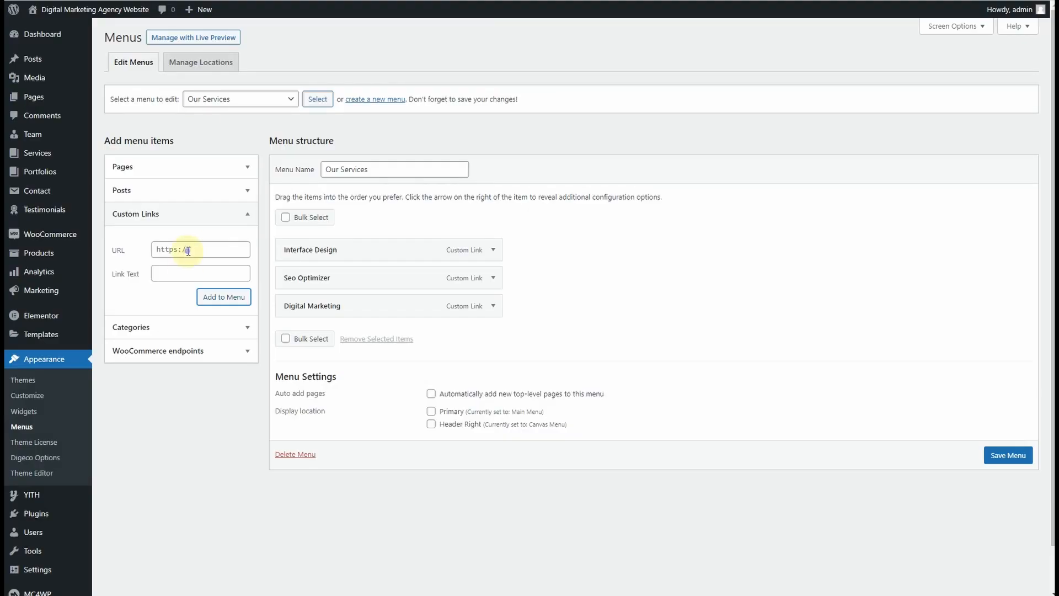
pyautogui.click(195, 270)
pyautogui.write('Market Monitor')
pyautogui.click(218, 297)
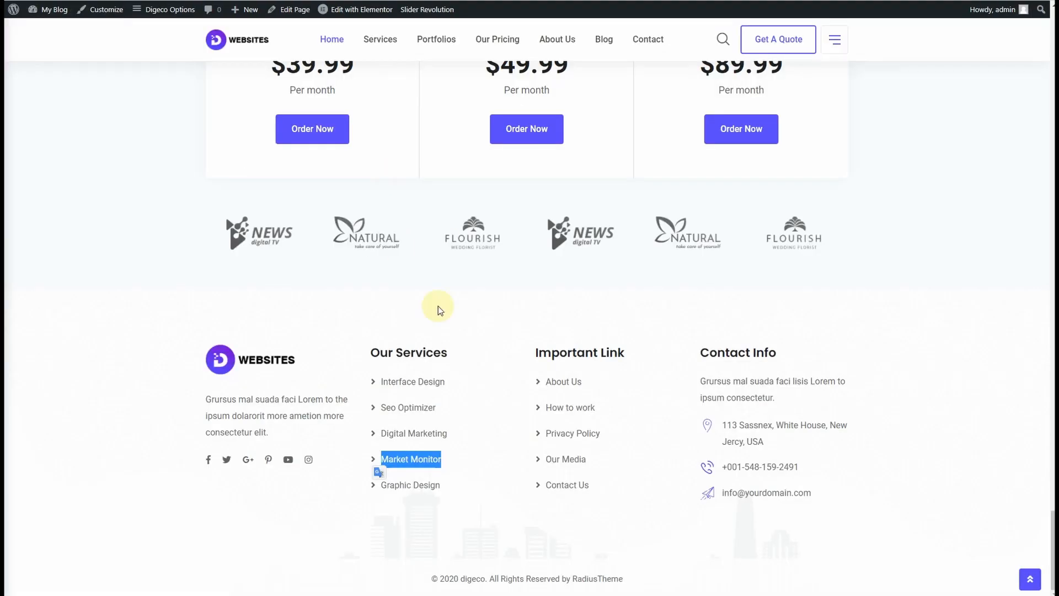
# - Add a "Graphic Design" custom link with the URL "#" to the Our Services menu and save the menu
pyautogui.moveTo(449, 486); pyautogui.dragTo(371, 489)
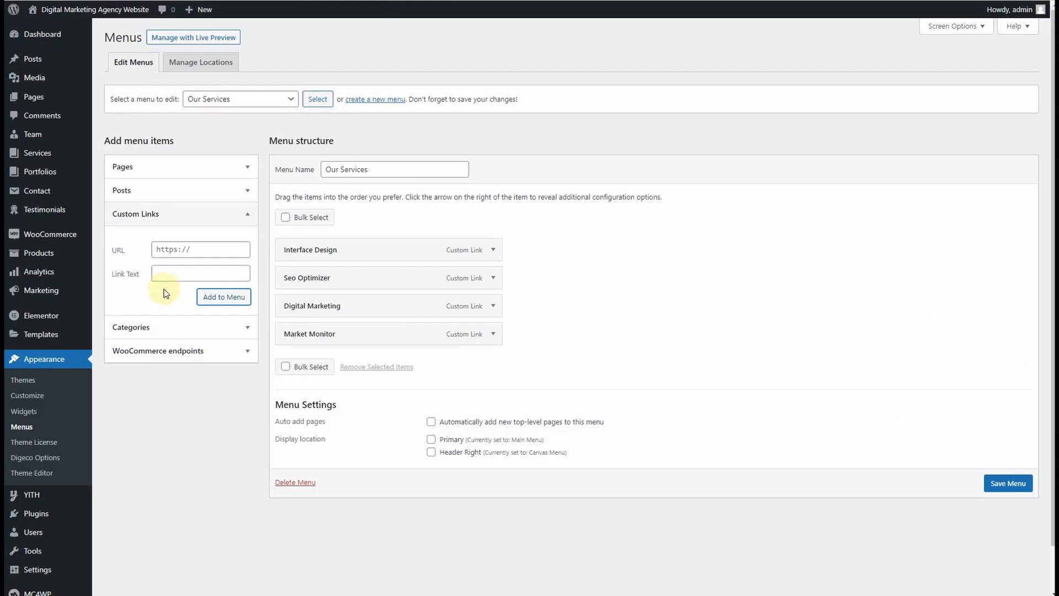
pyautogui.click(182, 273)
pyautogui.write('Graphic Design')
pyautogui.click(182, 249)
pyautogui.write('#')
pyautogui.click(223, 297)
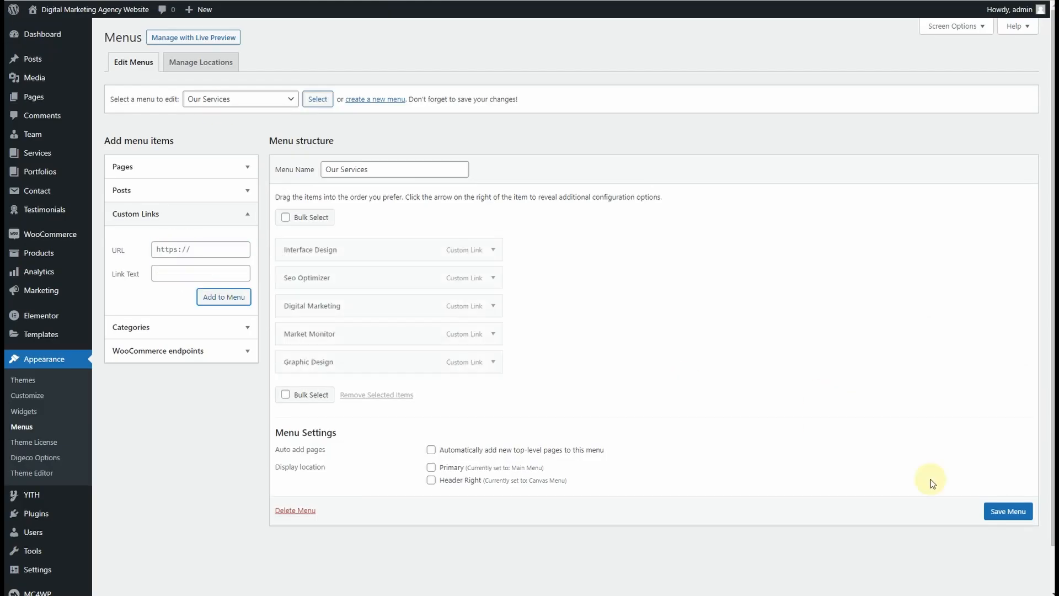
pyautogui.click(1016, 512)
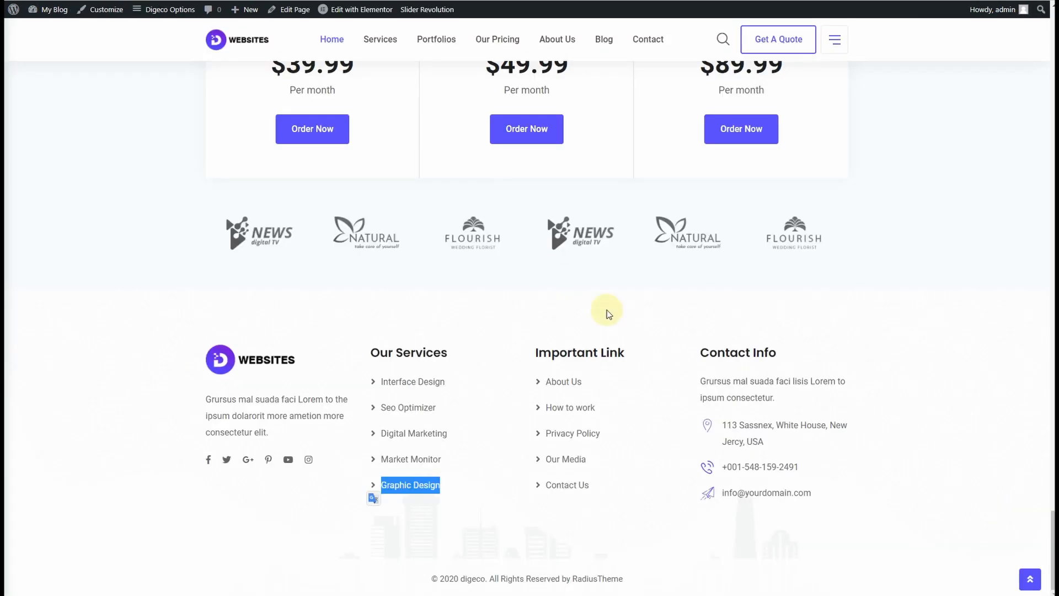
# - Create a new menu named "Important Link" from the matching heading in the reference footer
pyautogui.moveTo(626, 353); pyautogui.dragTo(534, 350)
pyautogui.hotkey('ctrl', 'c')
pyautogui.rightClick(541, 351)
pyautogui.click(569, 359)
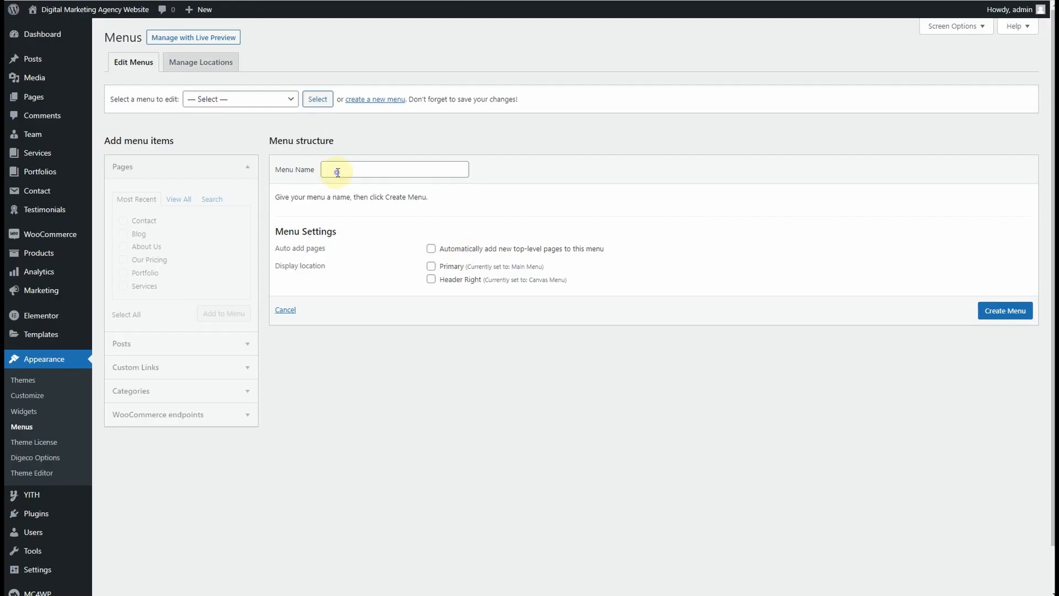
pyautogui.hotkey('ctrl', 'v')
pyautogui.click(993, 311)
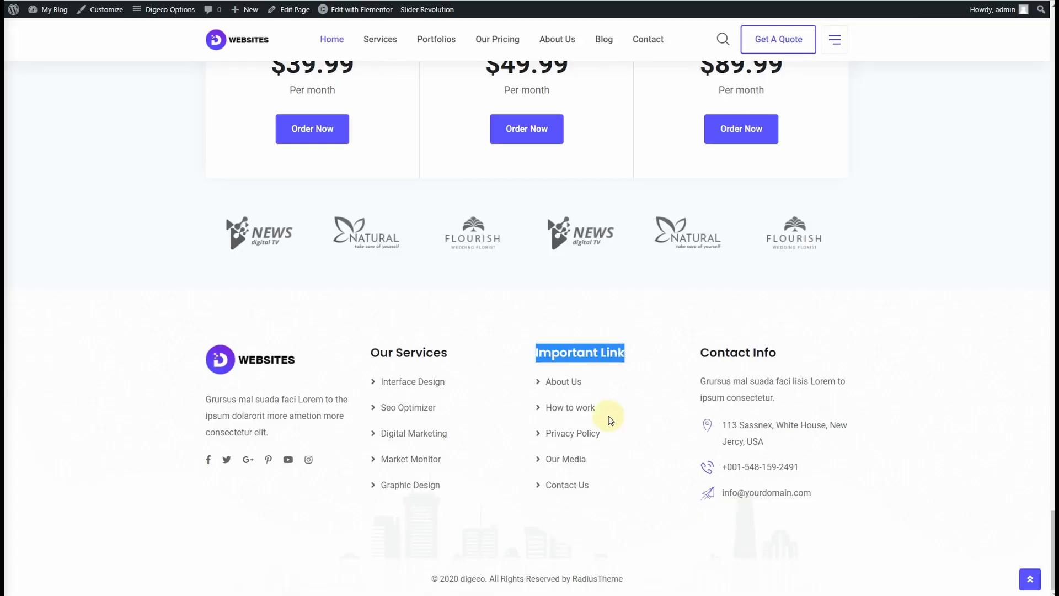
# - Add an "About Us" custom link with the URL "#" to the Important Link menu
pyautogui.moveTo(584, 382); pyautogui.dragTo(550, 387)
pyautogui.hotkey('ctrl', 'c')
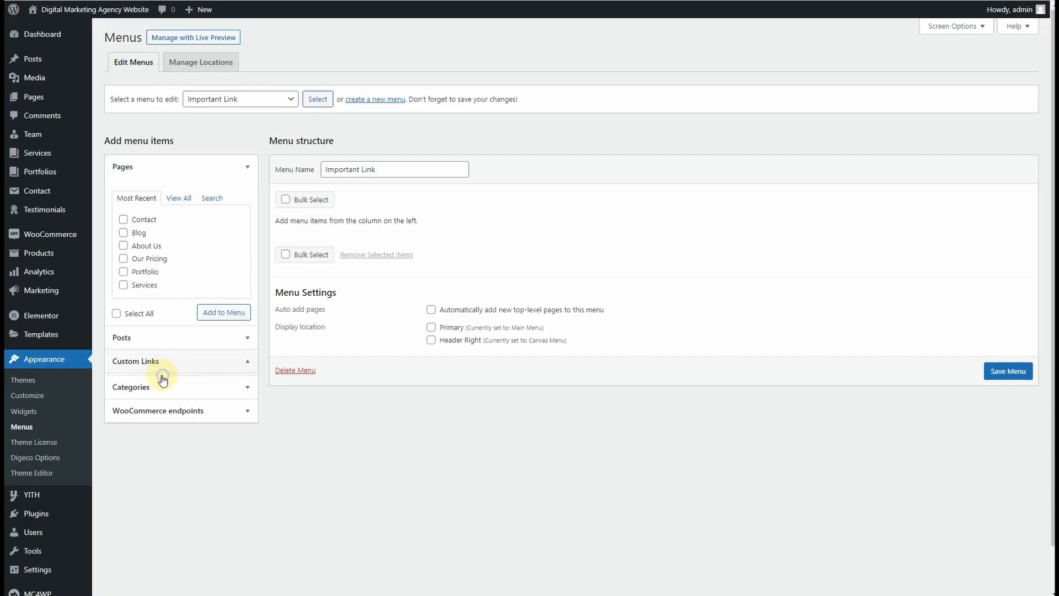
pyautogui.click(157, 361)
pyautogui.click(232, 313)
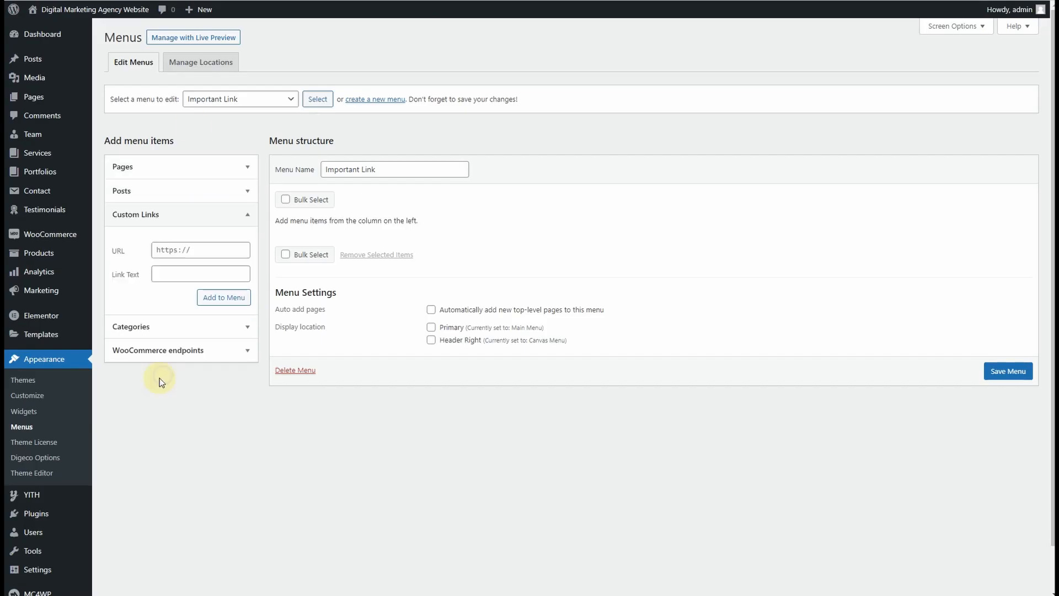
pyautogui.hotkey('ctrl', 'a')
pyautogui.write('#')
pyautogui.click(232, 339)
pyautogui.hotkey('ctrl', 'v')
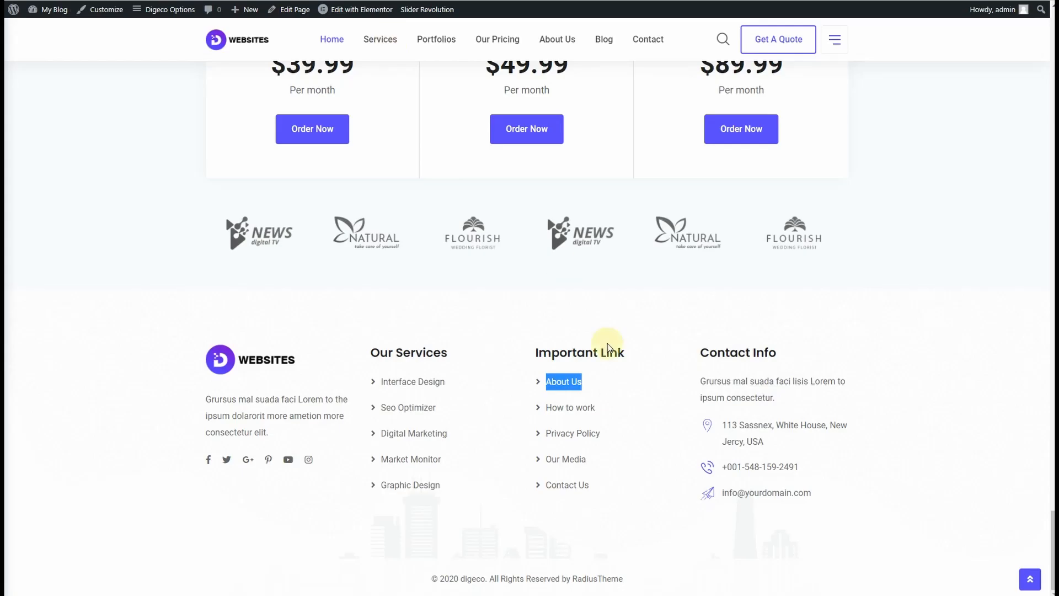
# - Add a "How to work" custom link with the URL "#" to the Important Link menu
pyautogui.moveTo(596, 408); pyautogui.dragTo(546, 409)
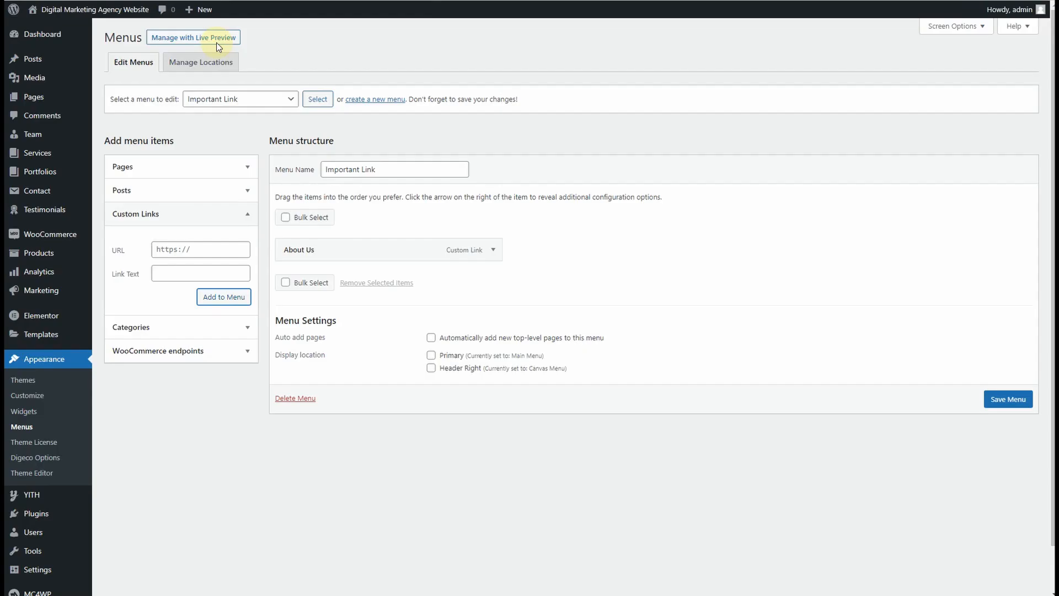
pyautogui.click(201, 273)
pyautogui.write('How to work')
pyautogui.click(200, 250)
pyautogui.hotkey('ctrl', 'a')
pyautogui.write('#')
pyautogui.click(225, 303)
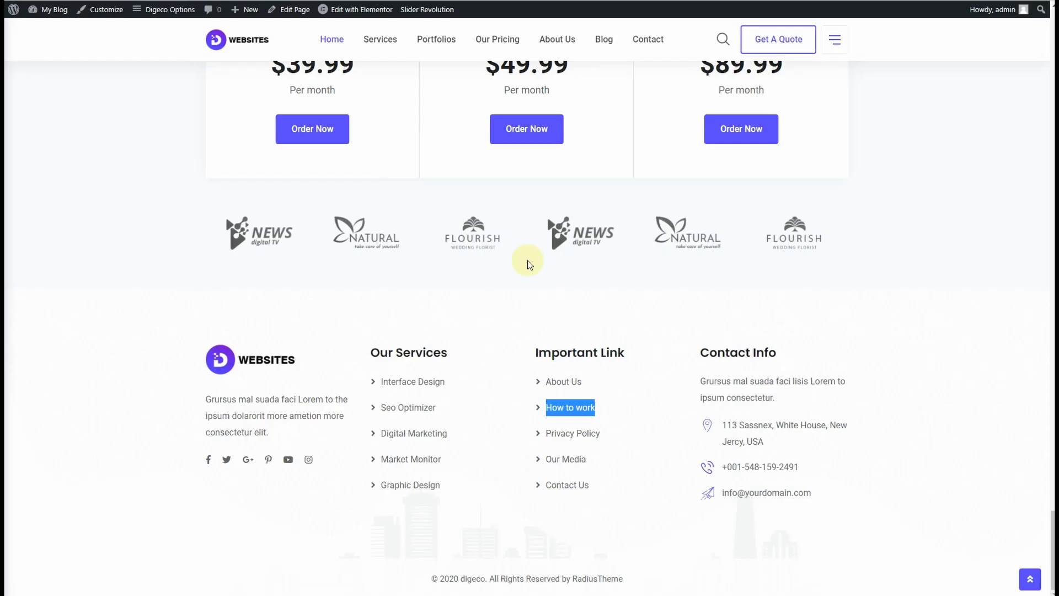
# - Add a "Privacy Policy" custom link with the URL "#" to the Important Link menu
pyautogui.moveTo(601, 432); pyautogui.dragTo(543, 433)
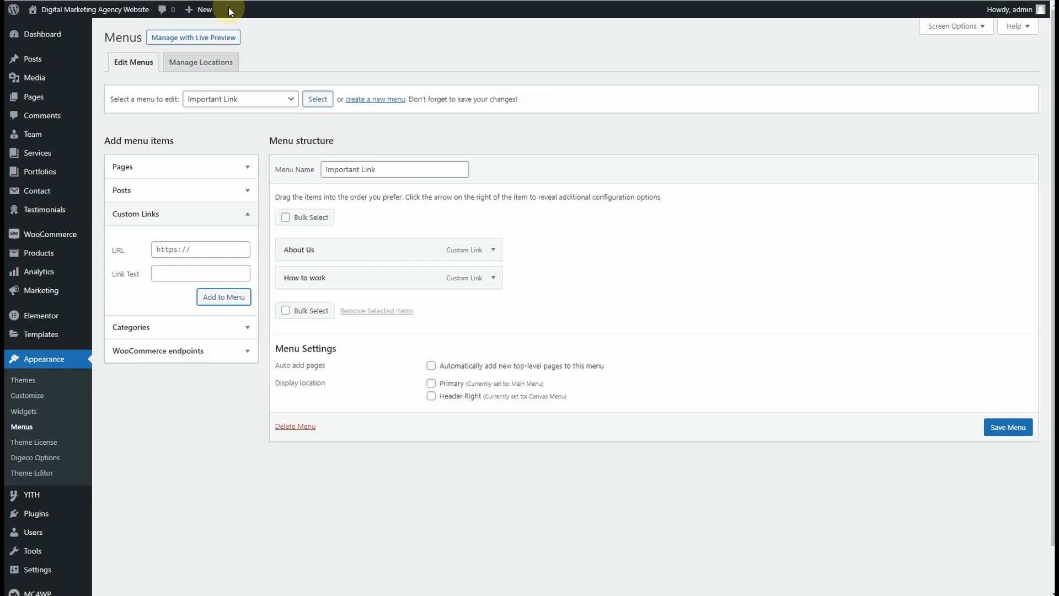
pyautogui.click(182, 273)
pyautogui.write('Privacy Policy')
pyautogui.click(178, 251)
pyautogui.hotkey('ctrl', 'a')
pyautogui.write('#')
pyautogui.click(225, 298)
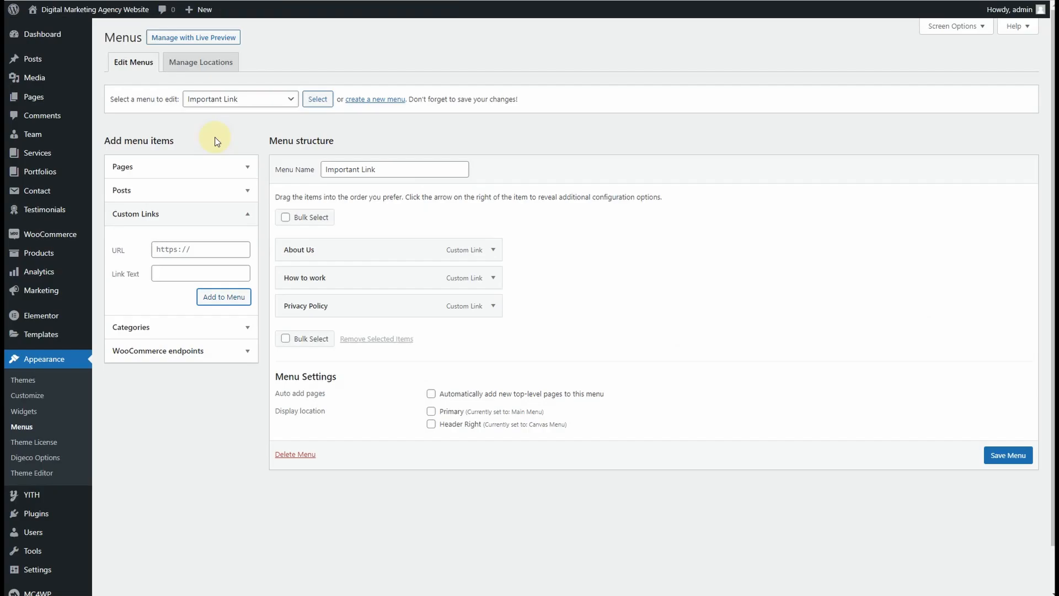
# - Add an "Our Media" custom link with the URL "#" to the Important Link menu
pyautogui.click(200, 273)
pyautogui.write('Our Media')
pyautogui.click(188, 249)
pyautogui.hotkey('ctrl', 'a')
pyautogui.write('#')
pyautogui.click(224, 297)
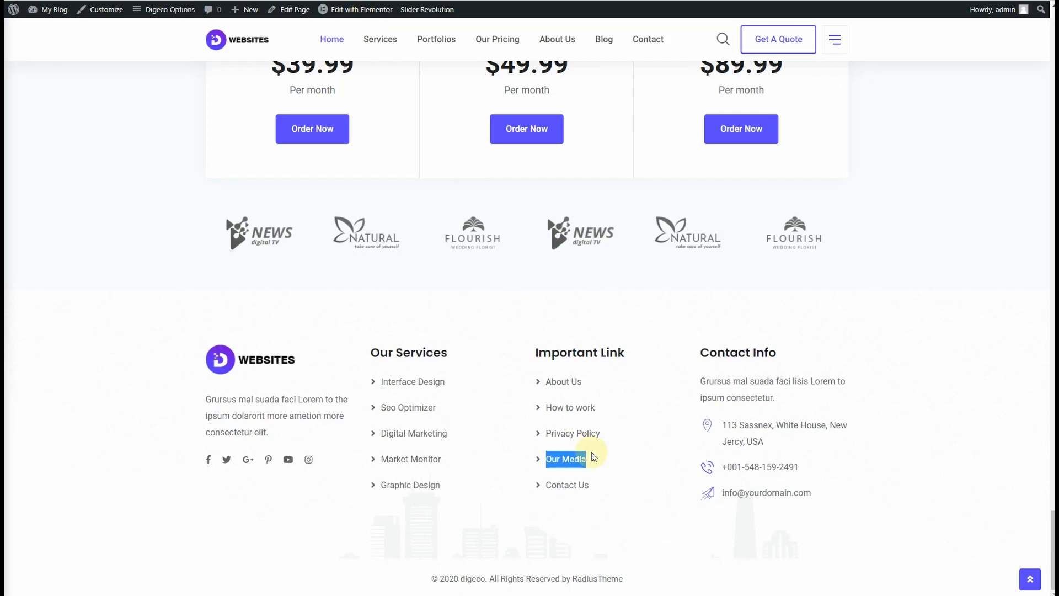
# - Add a "Contact Us" custom link with the URL "#" to the Important Link menu and save the menu
pyautogui.moveTo(590, 485); pyautogui.dragTo(547, 486)
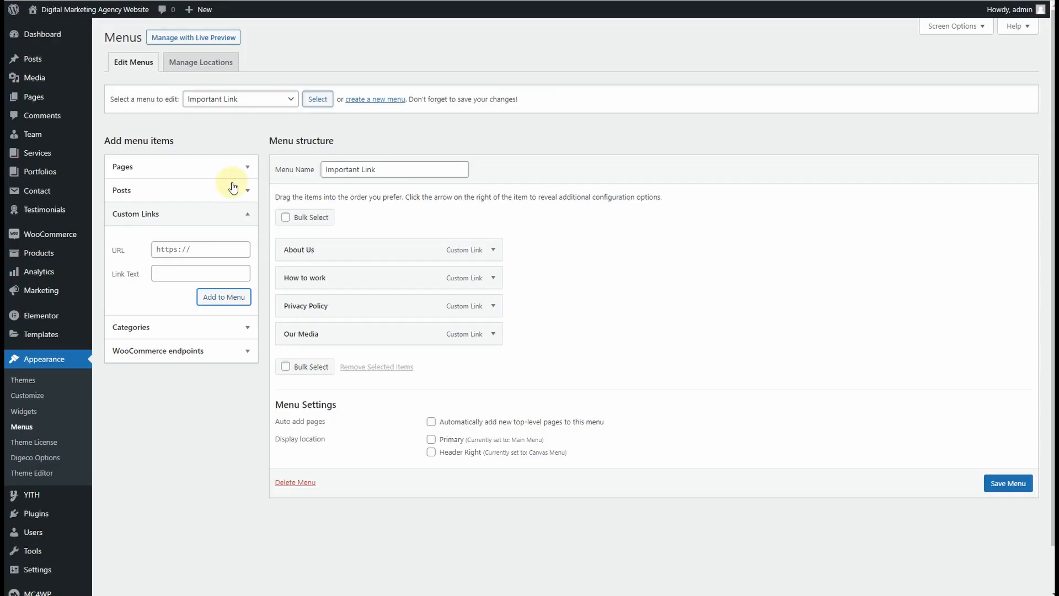
pyautogui.click(191, 249)
pyautogui.hotkey('ctrl', 'a')
pyautogui.write('#')
pyautogui.click(209, 298)
pyautogui.click(995, 512)
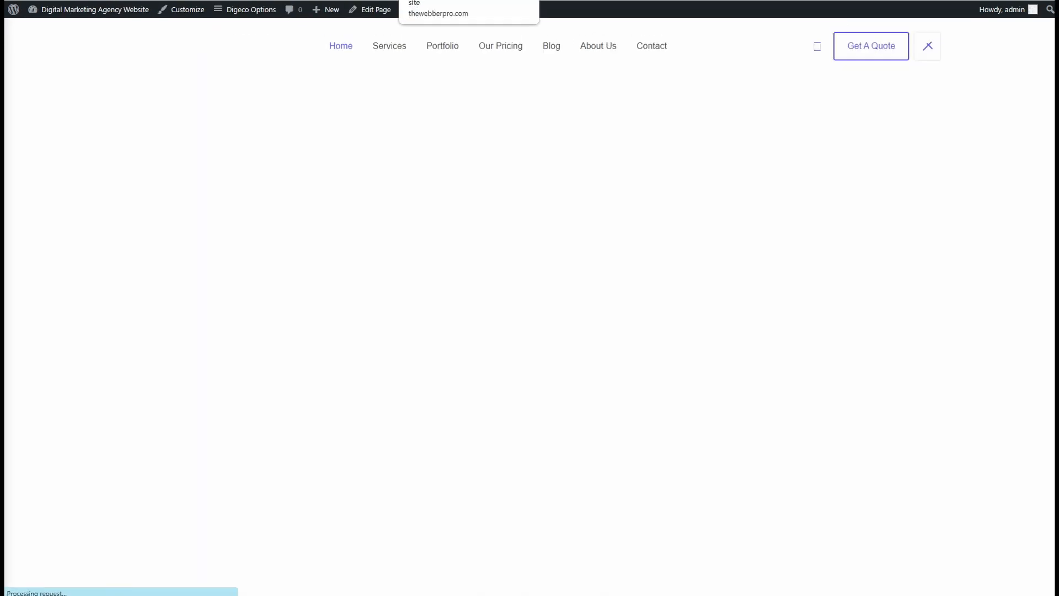
# - In the site customizer, assign the Our Services menu to the Navigation Menu widget of Footer (Style 2) 2
pyautogui.click(176, 10)
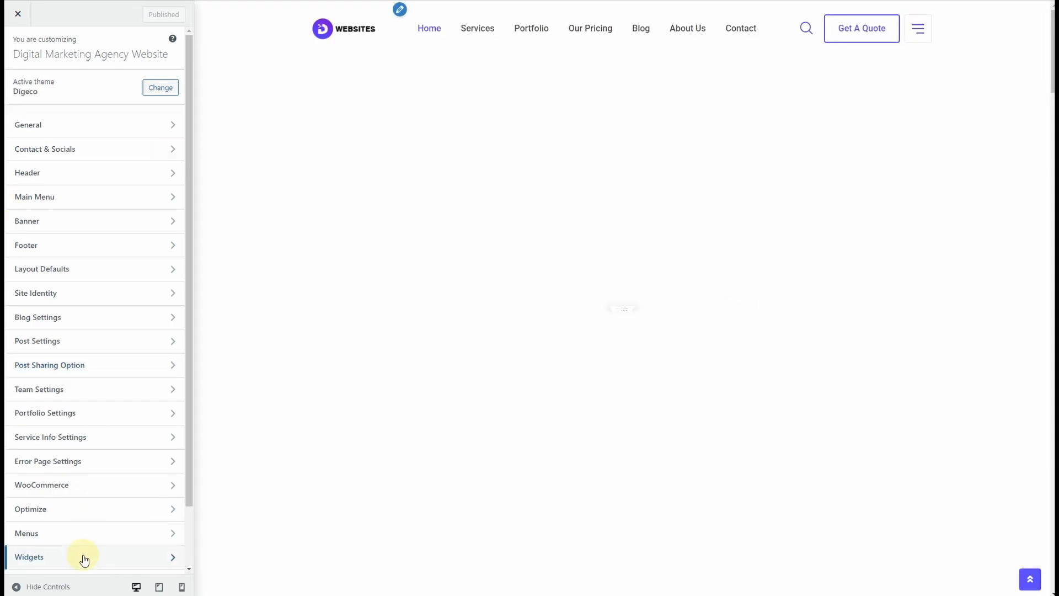
pyautogui.click(83, 558)
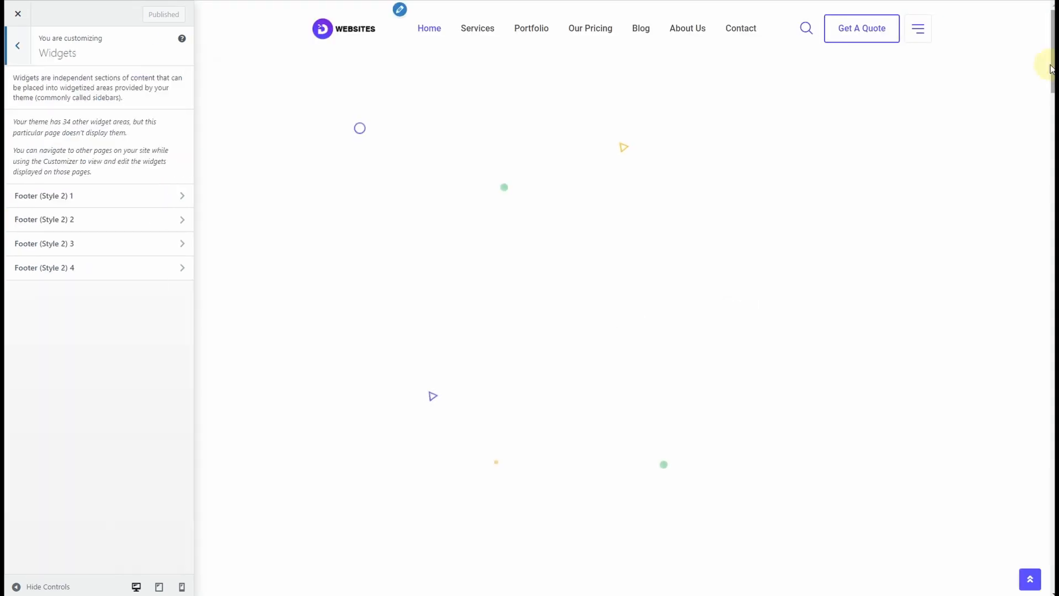
pyautogui.click(77, 224)
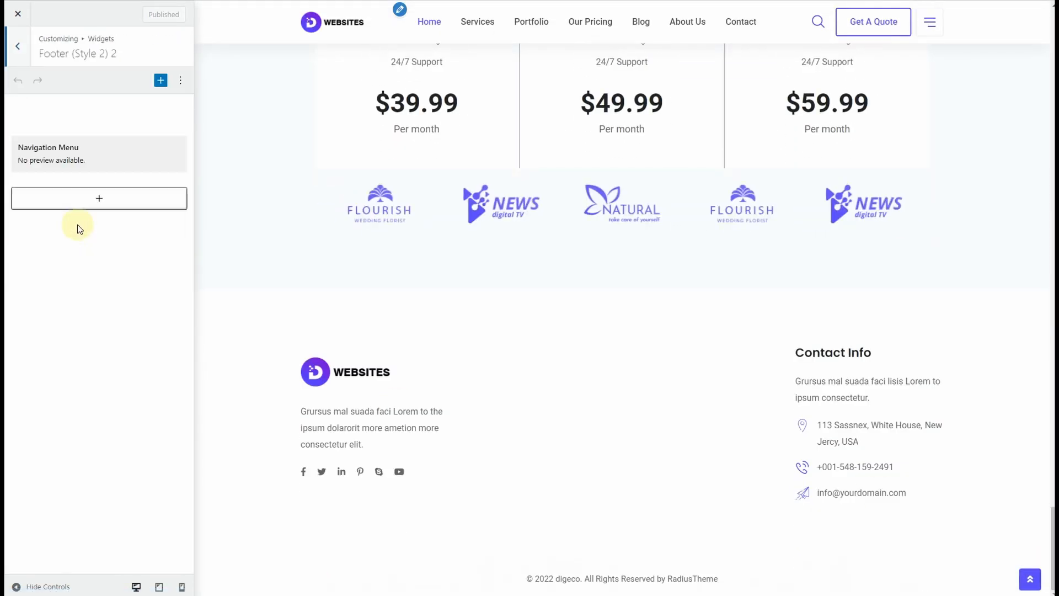
pyautogui.click(85, 226)
pyautogui.click(83, 280)
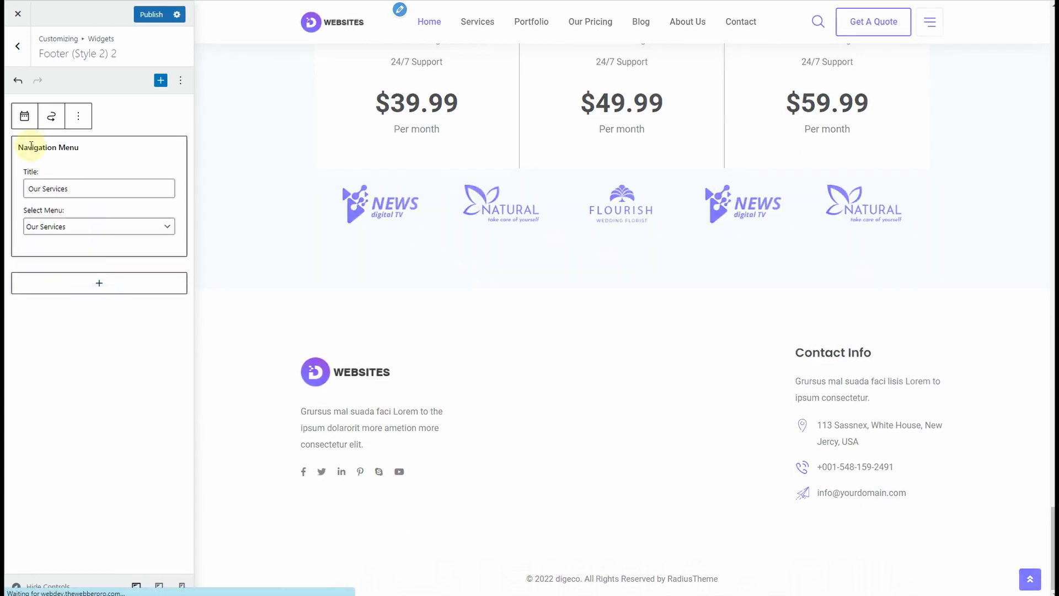
# - Assign the Important Link menu to the Navigation Menu widget of Footer (Style 2) 3 and publish the changes
pyautogui.click(18, 46)
pyautogui.click(75, 244)
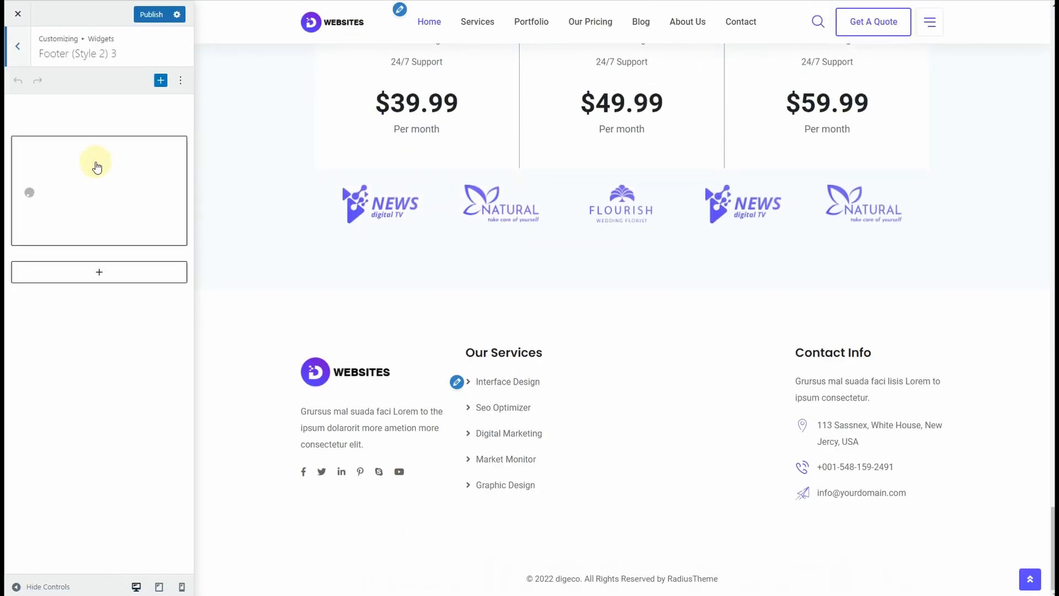
pyautogui.click(87, 228)
pyautogui.click(88, 252)
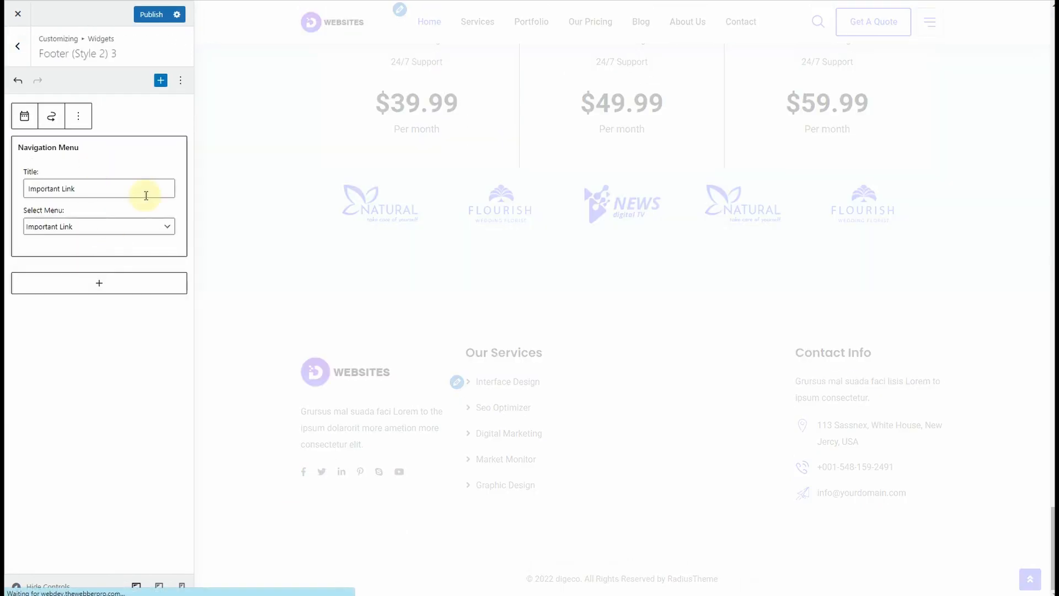
pyautogui.click(151, 14)
pyautogui.click(16, 51)
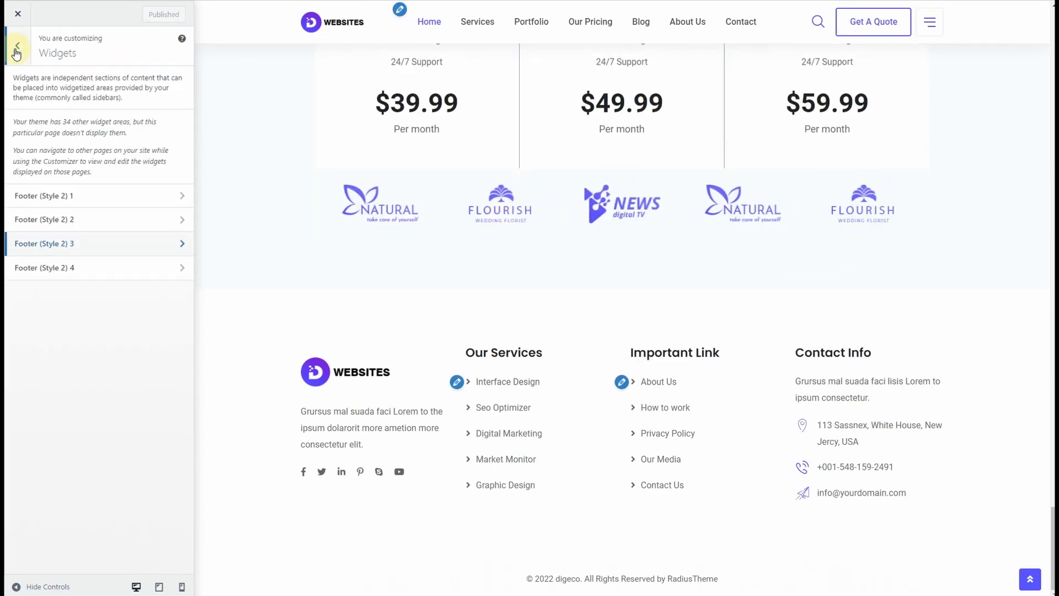
# - Try footer Layout 1 in the customizer's footer settings, switch back to Layout 2 and publish
pyautogui.click(17, 49)
pyautogui.scroll(-2, 67, 276)
pyautogui.click(66, 177)
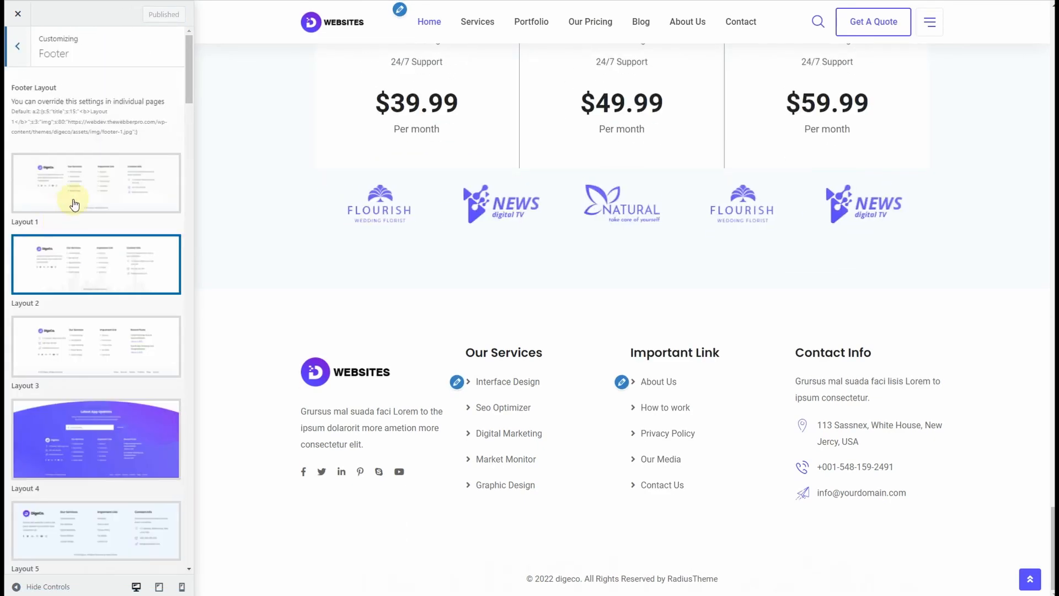
pyautogui.click(109, 193)
pyautogui.click(132, 284)
pyautogui.scroll(-2, 131, 283)
pyautogui.scroll(2, 125, 265)
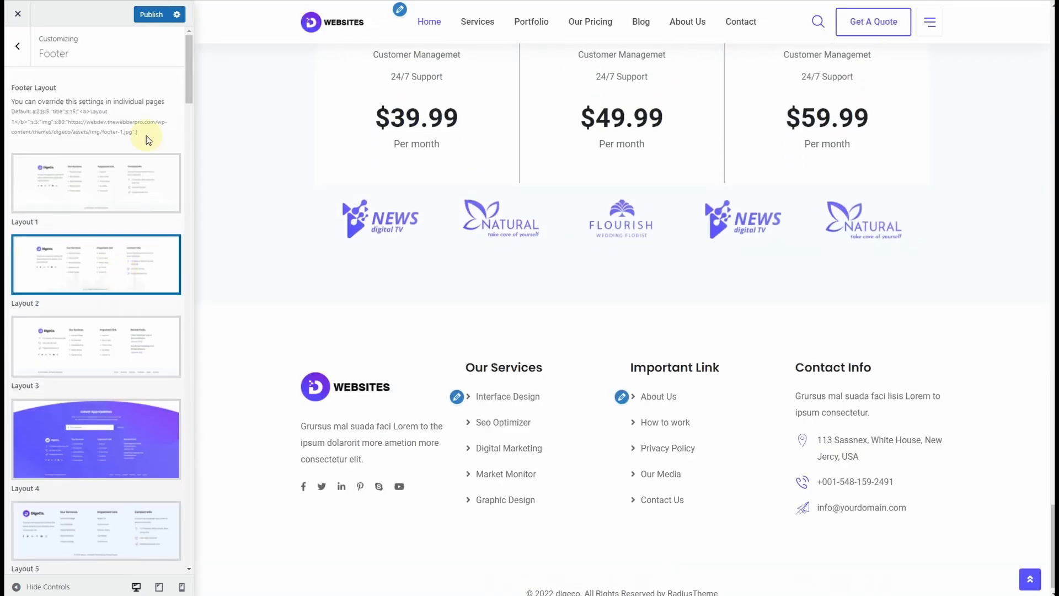
pyautogui.click(151, 15)
# - Review the live home page down to its footer columns
pyautogui.scroll(8, 268, 293)
pyautogui.scroll(10, 267, 301)
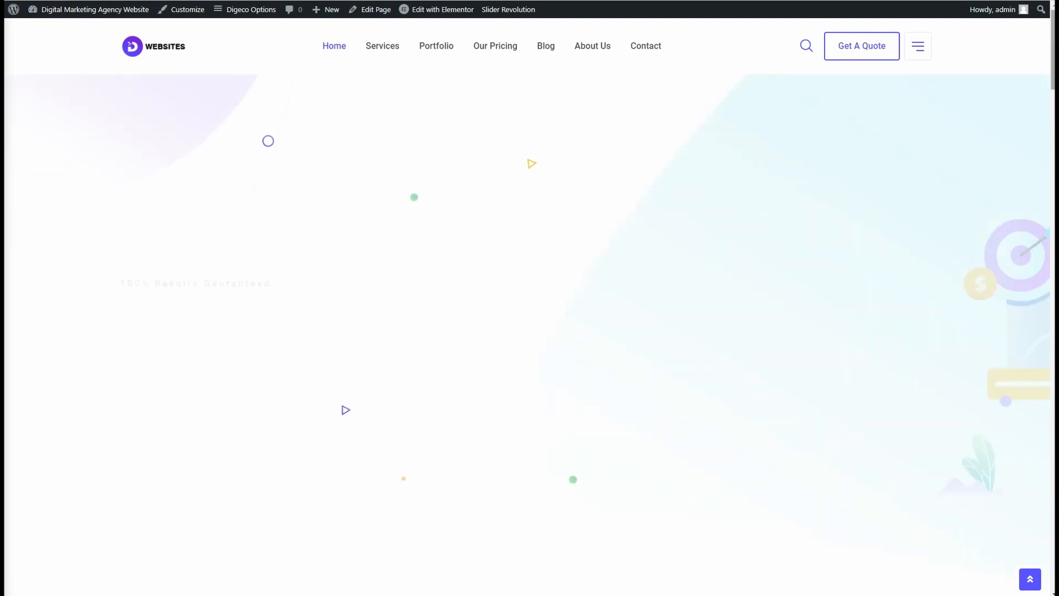
pyautogui.scroll(-15, 530, 309)
pyautogui.scroll(-20, 529, 309)
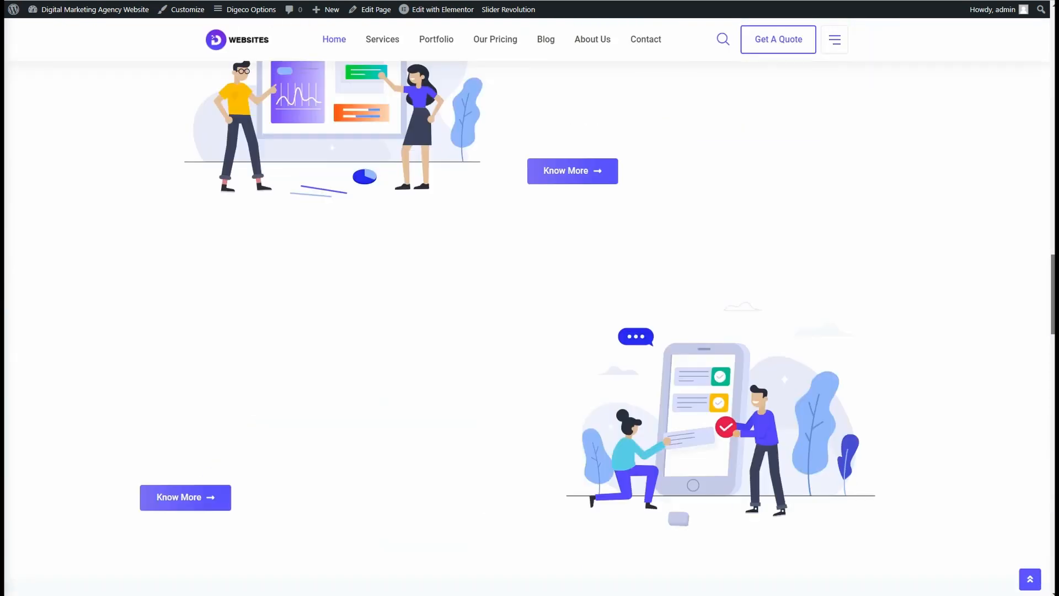
pyautogui.scroll(-8, 1038, 537)
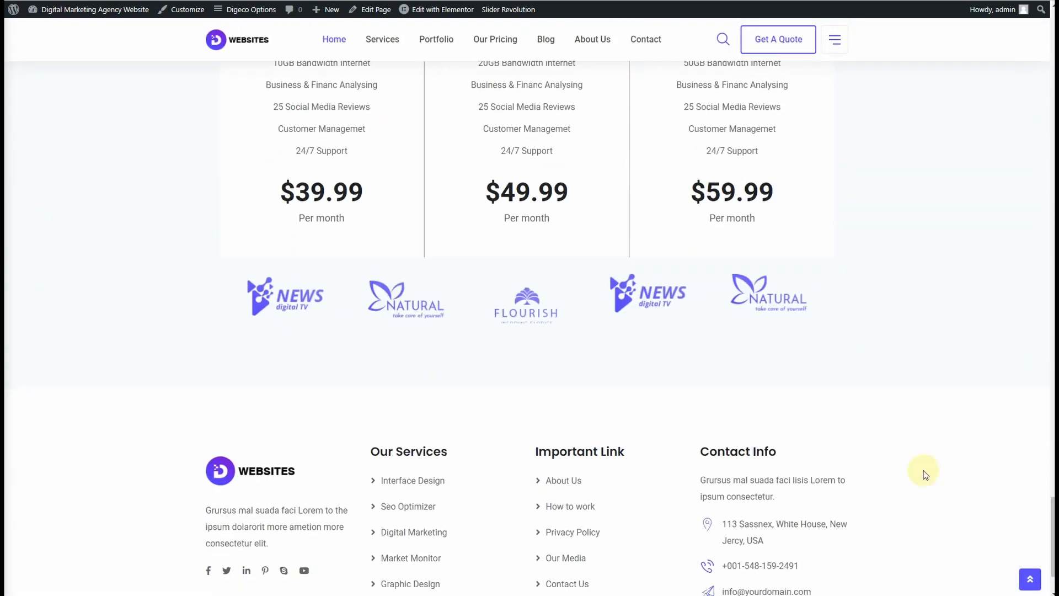
pyautogui.scroll(20, 889, 373)
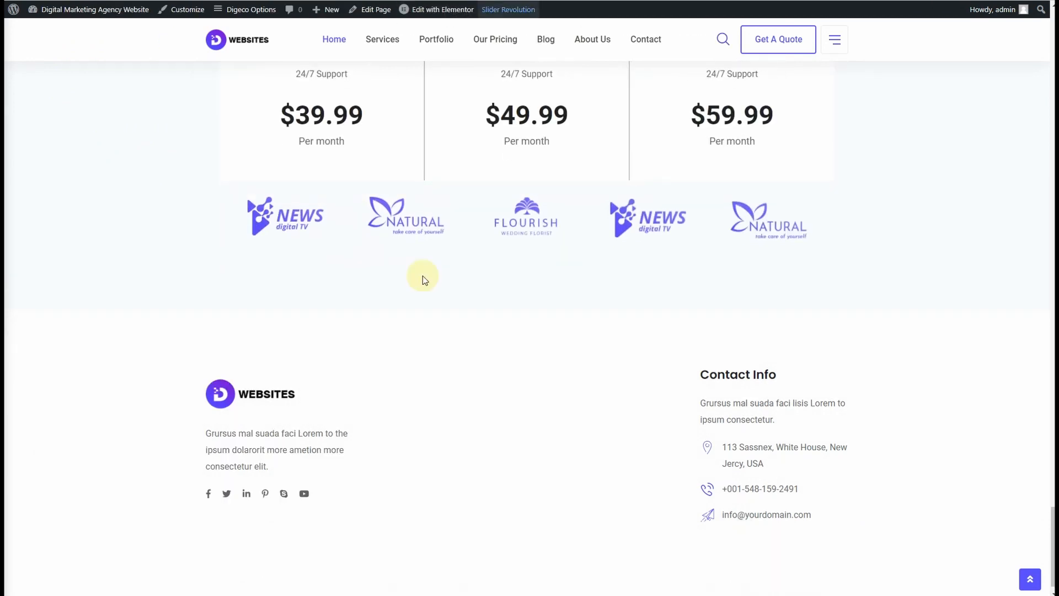
# - Reopen the site customizer and select the Our Services menu for the Footer (Style 2) 2 navigation widget
pyautogui.moveTo(102, 16)
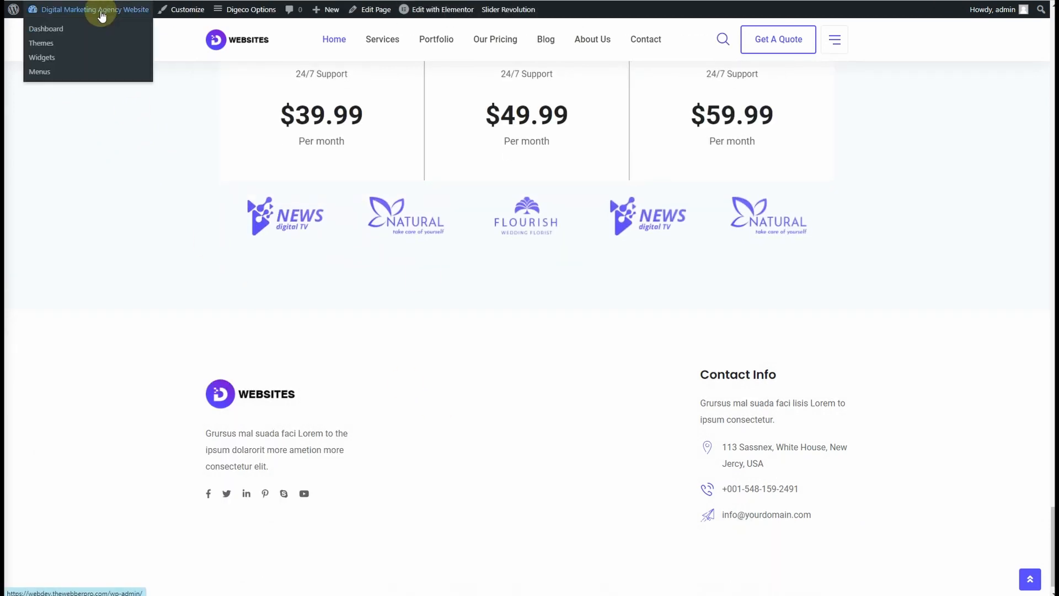
pyautogui.click(185, 9)
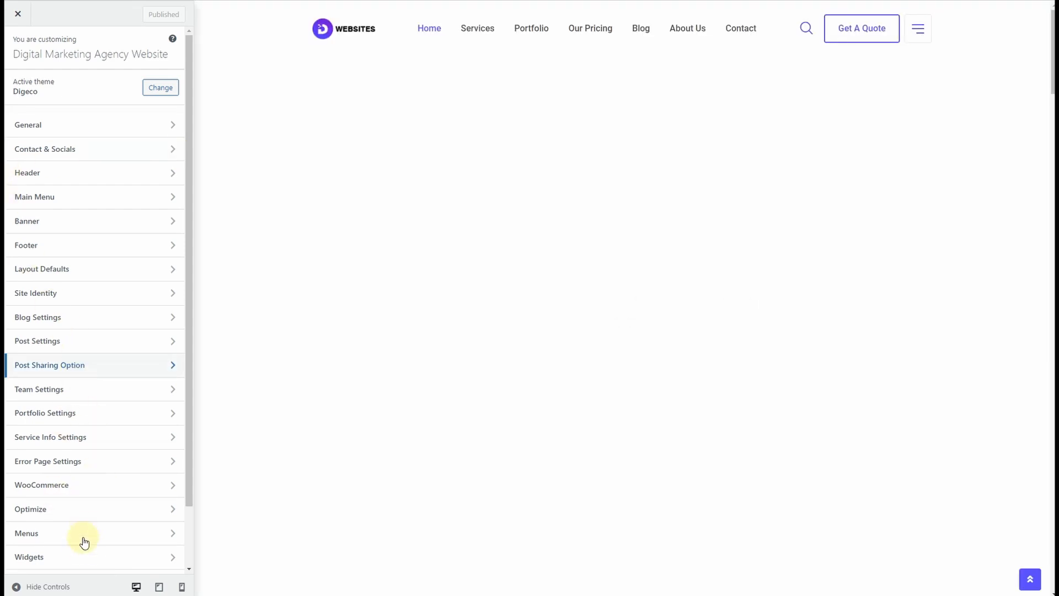
pyautogui.click(83, 557)
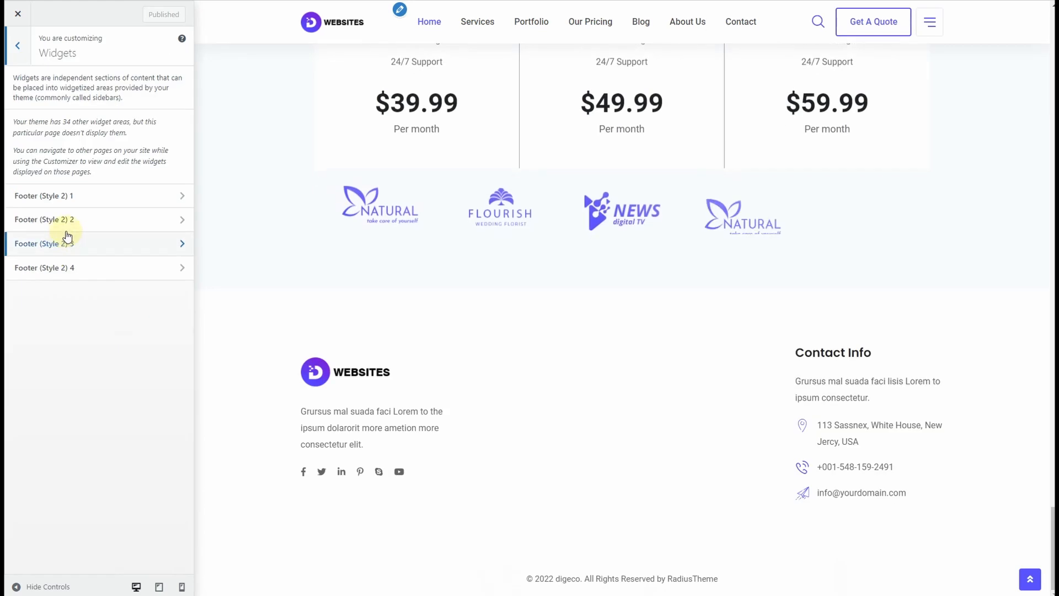
pyautogui.click(71, 220)
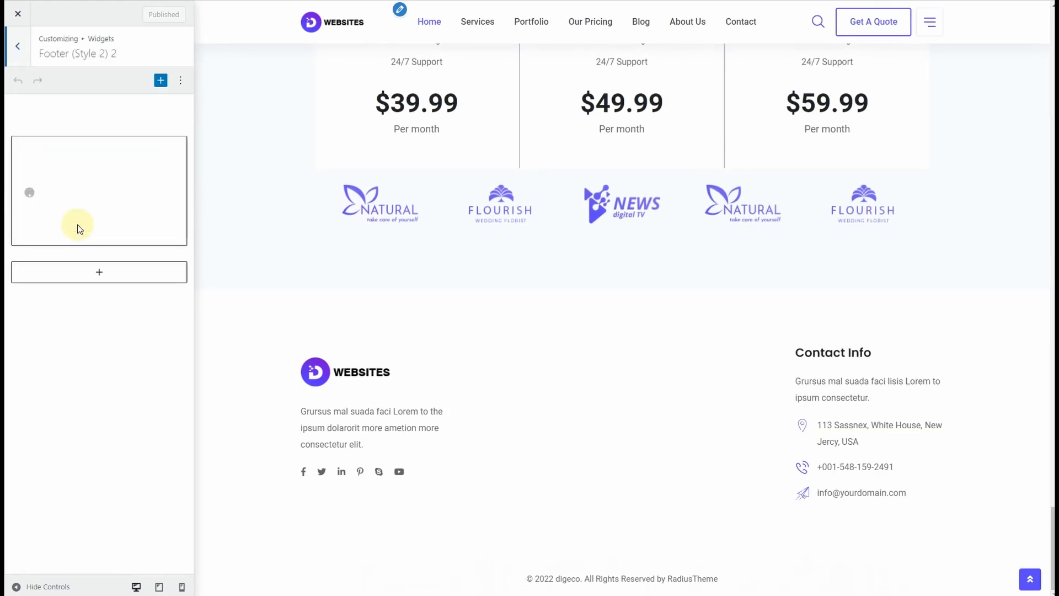
pyautogui.click(80, 169)
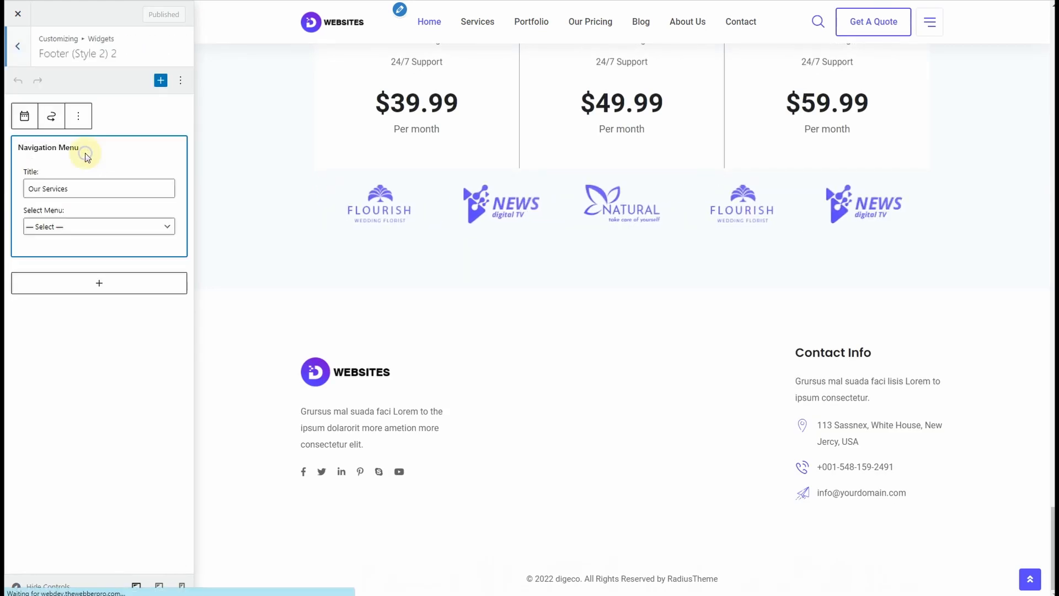
pyautogui.click(88, 226)
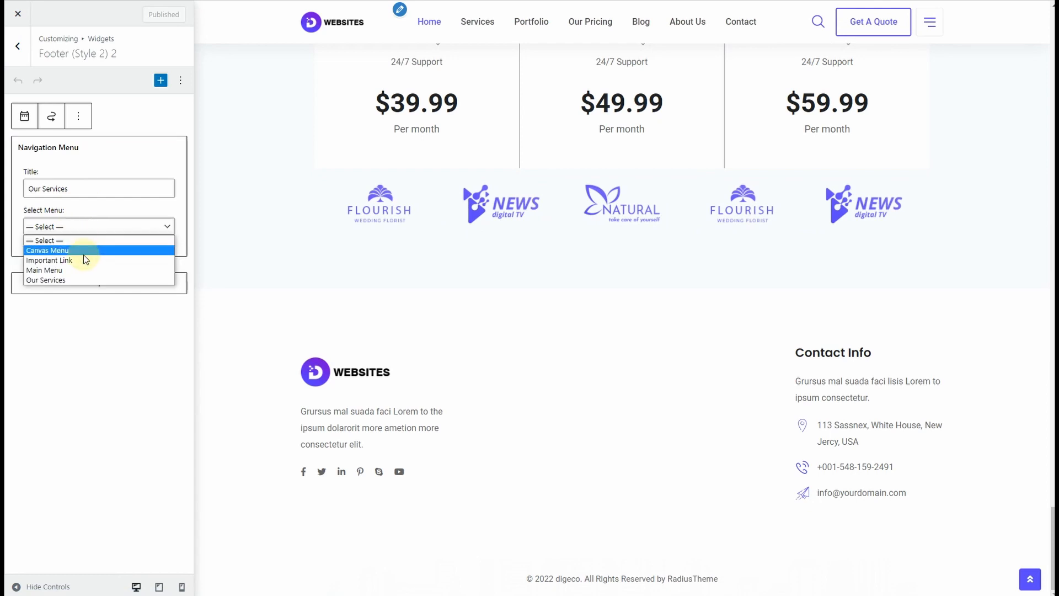
pyautogui.click(83, 280)
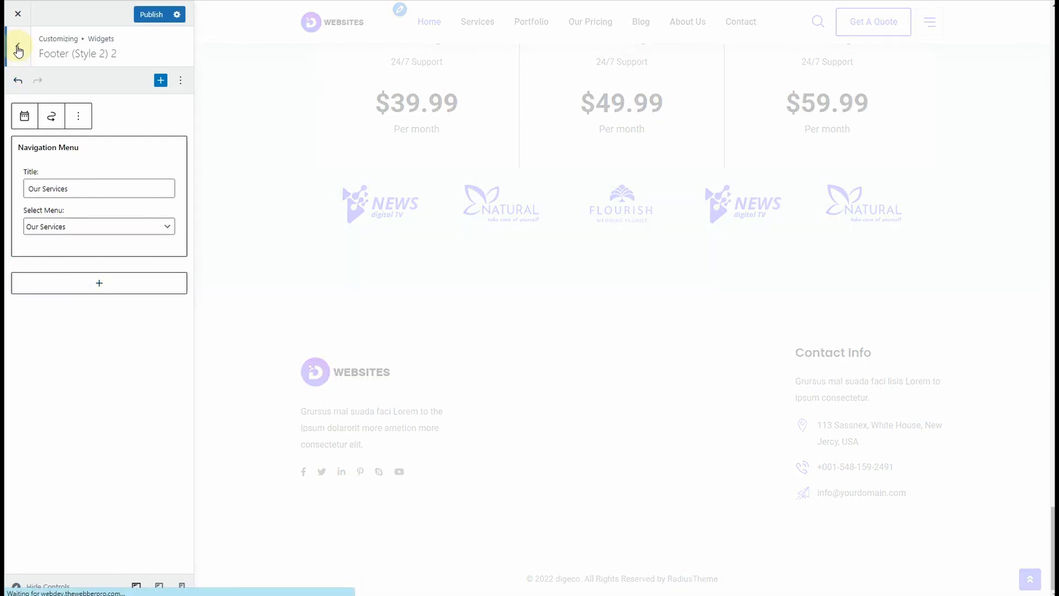
# - Select the Important Link menu for the Footer (Style 2) 3 navigation widget and publish the customization
pyautogui.click(18, 51)
pyautogui.click(73, 242)
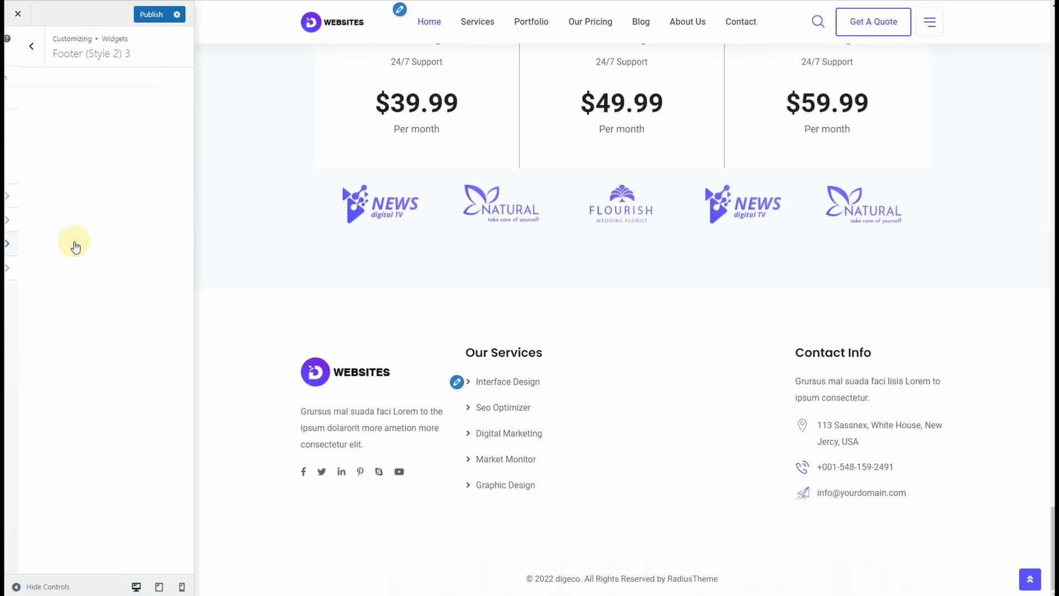
pyautogui.click(95, 162)
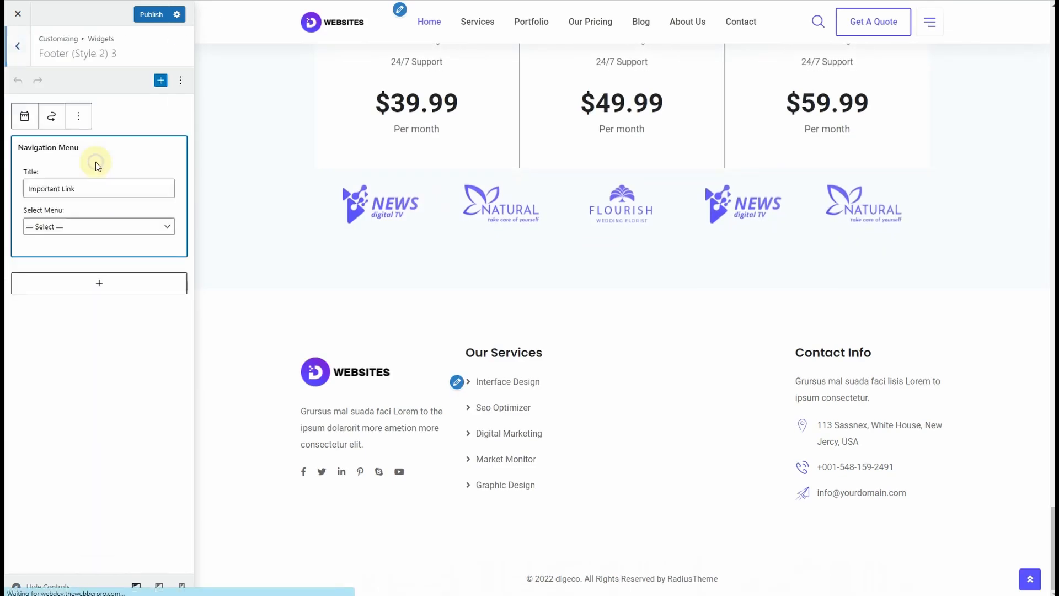
pyautogui.click(88, 226)
pyautogui.click(94, 264)
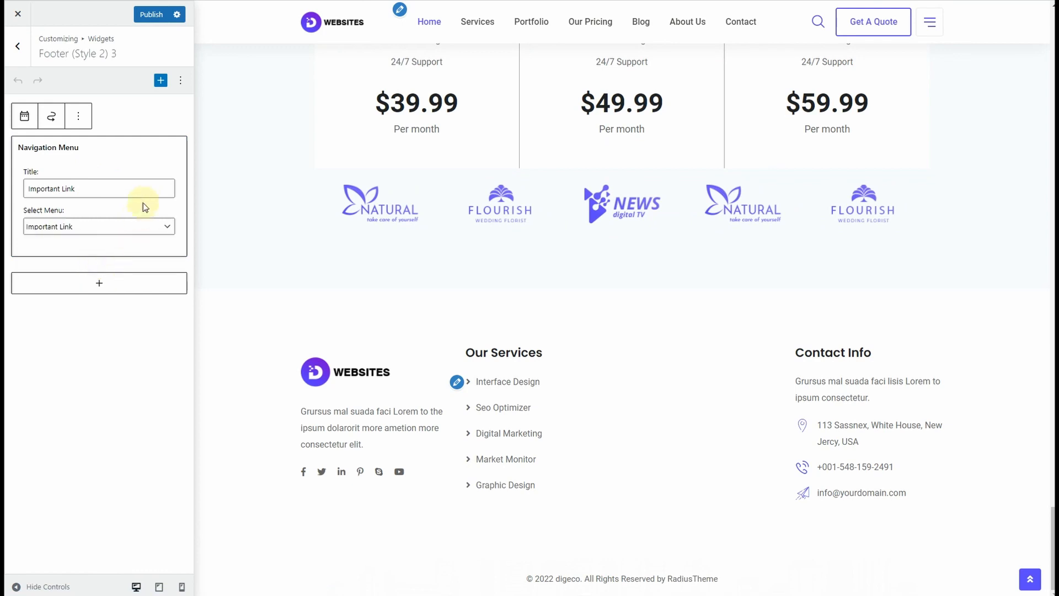
pyautogui.click(144, 14)
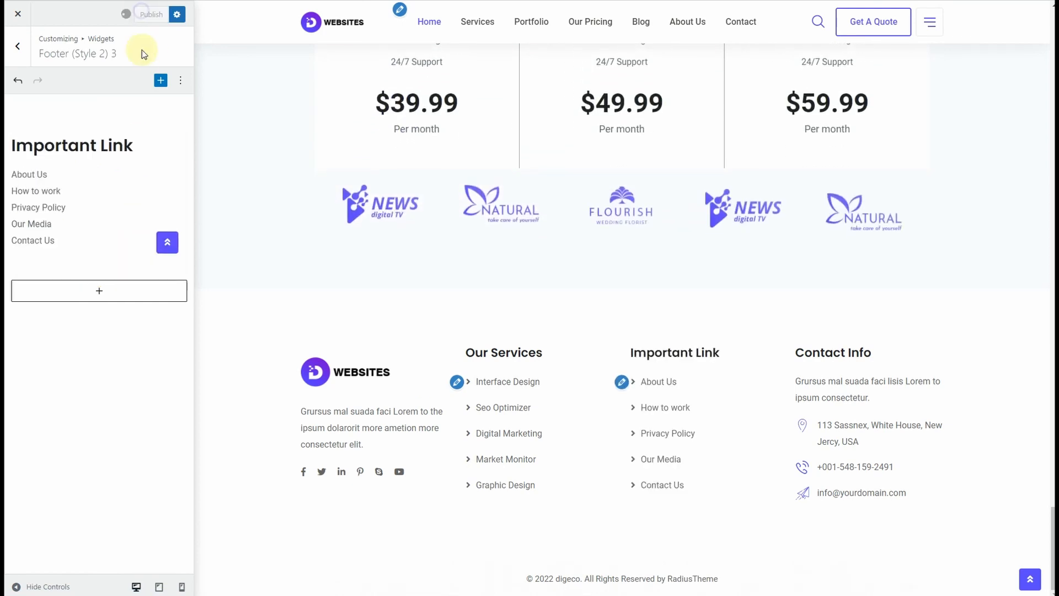
pyautogui.click(16, 49)
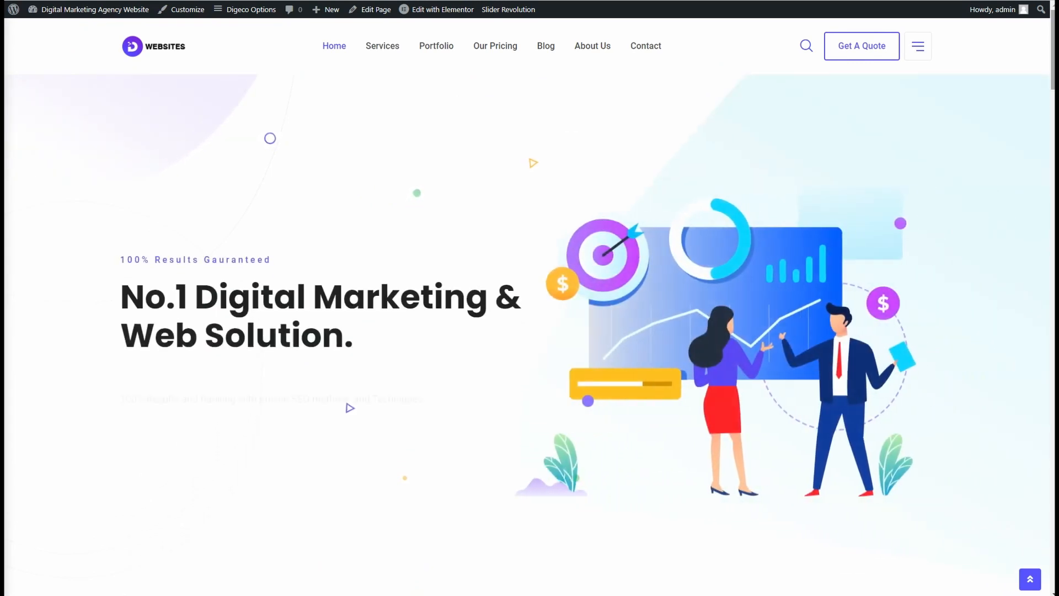
# - Check the four footer columns on the live home page and return to the page's beginning
pyautogui.scroll(-8, 530, 298)
pyautogui.scroll(-20, 529, 298)
pyautogui.scroll(-3, 898, 429)
pyautogui.scroll(-2, 898, 428)
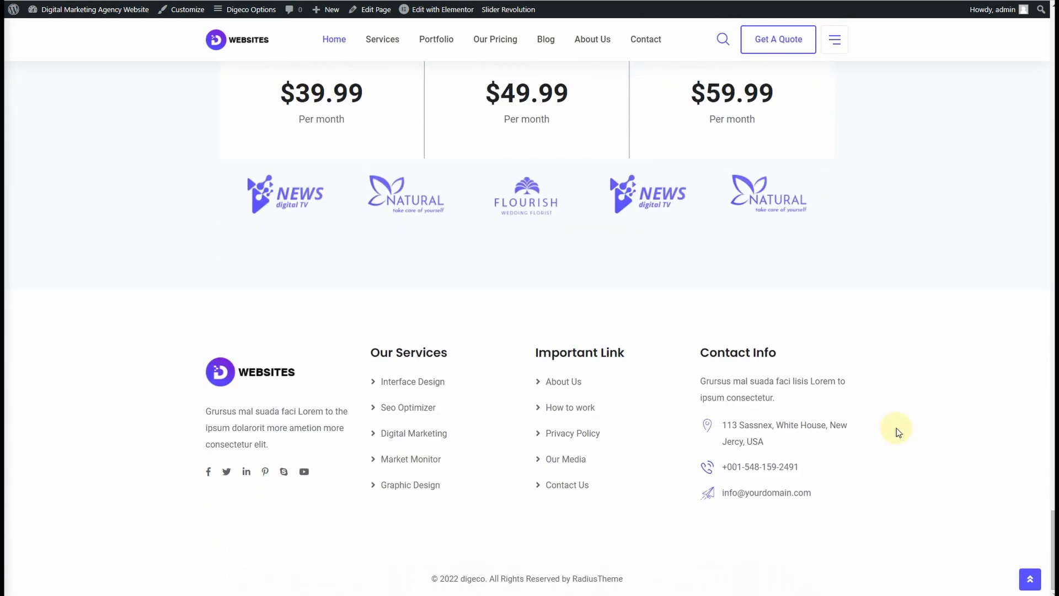
pyautogui.scroll(10, 892, 372)
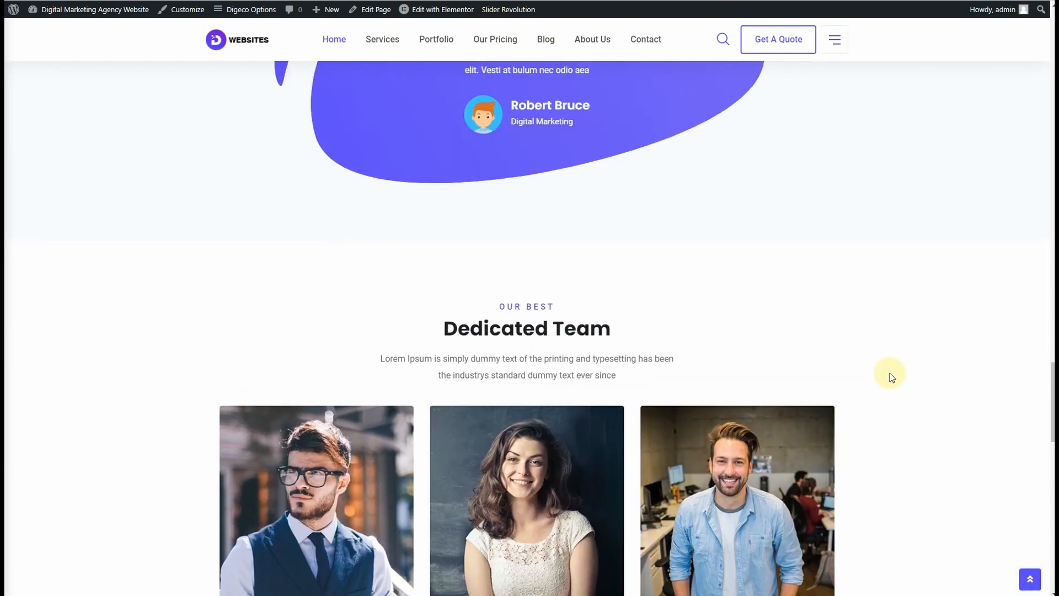
pyautogui.scroll(10, 889, 373)
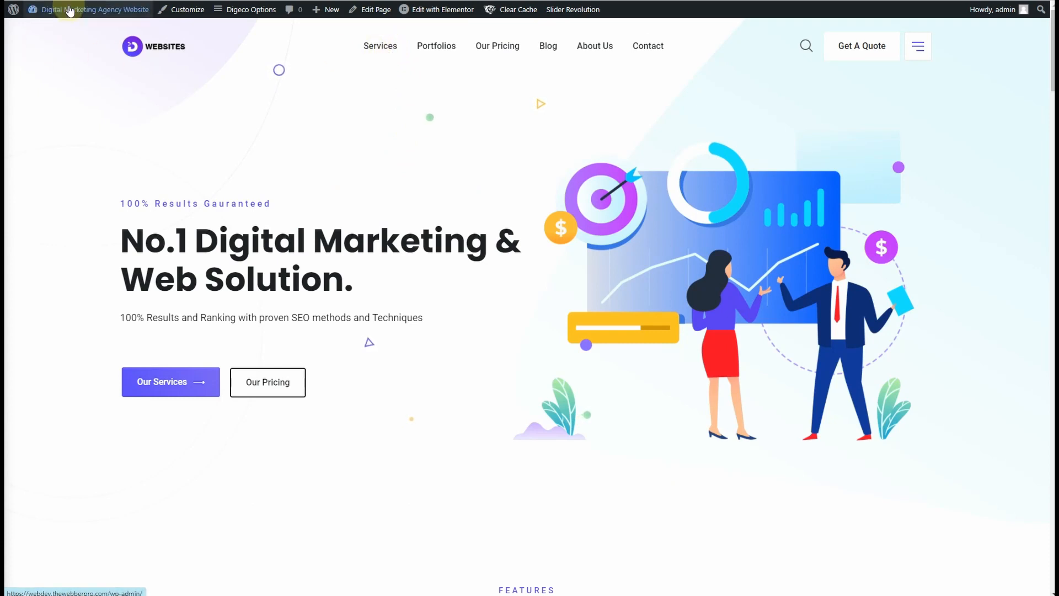
# - Open the Services page for editing in Elementor from the dashboard's page list and look over its existing sections
pyautogui.moveTo(69, 10)
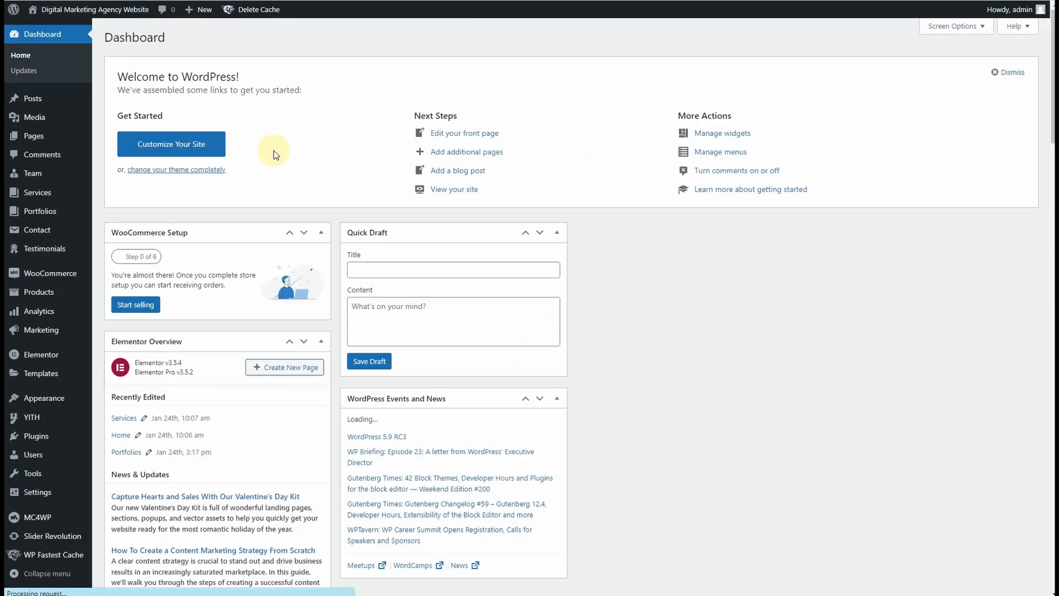
pyautogui.click(34, 138)
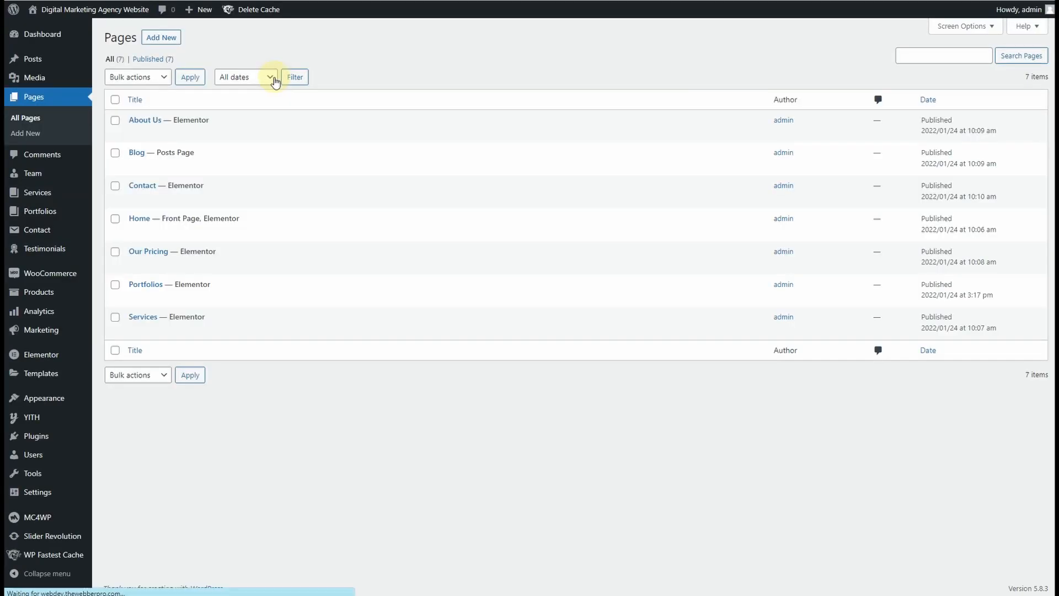
pyautogui.moveTo(195, 315)
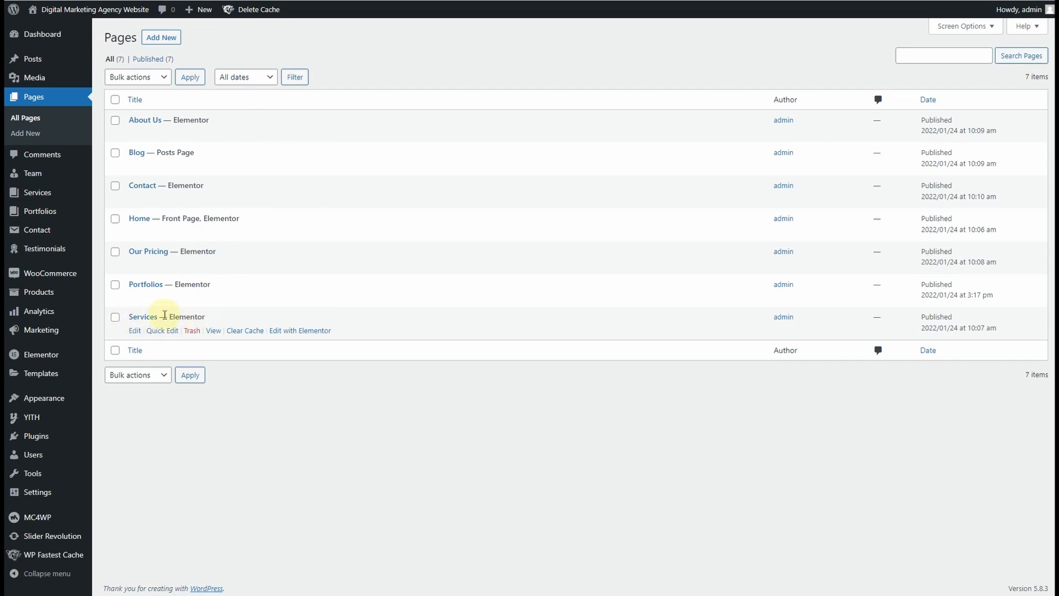
pyautogui.click(301, 331)
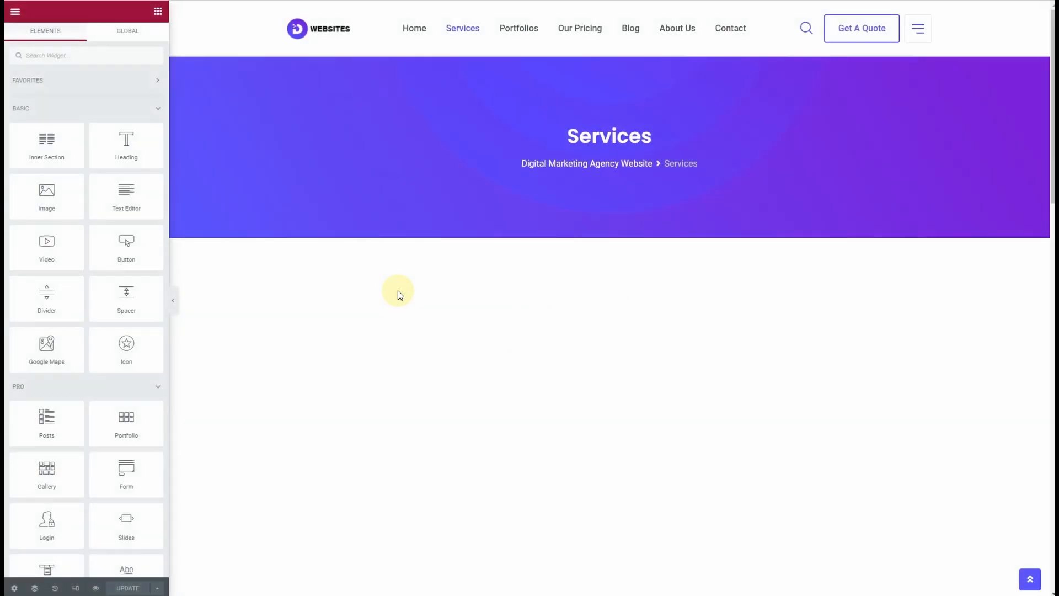
pyautogui.scroll(-15, 473, 225)
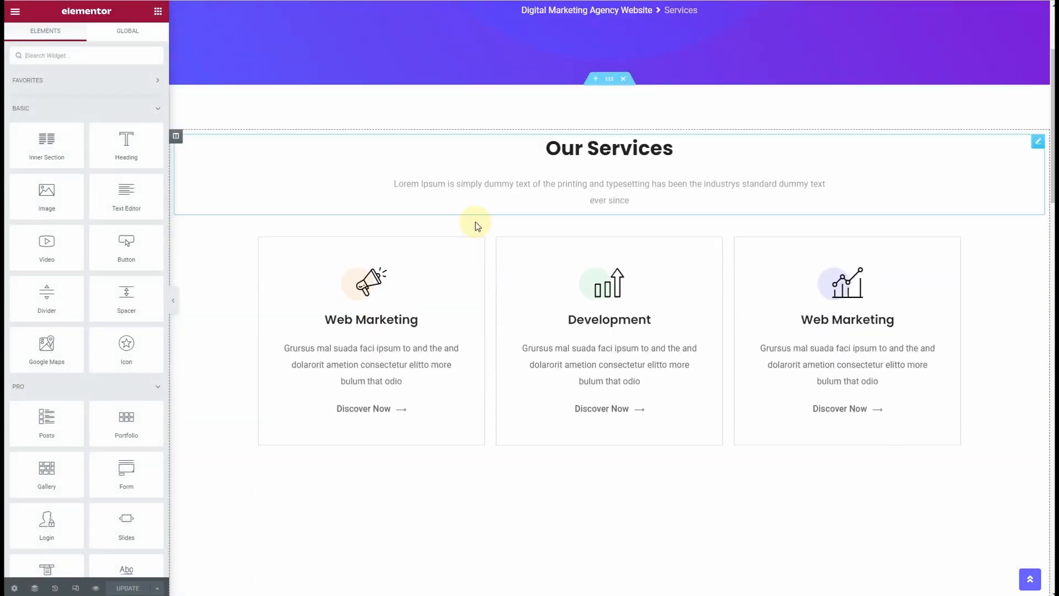
pyautogui.scroll(-15, 420, 231)
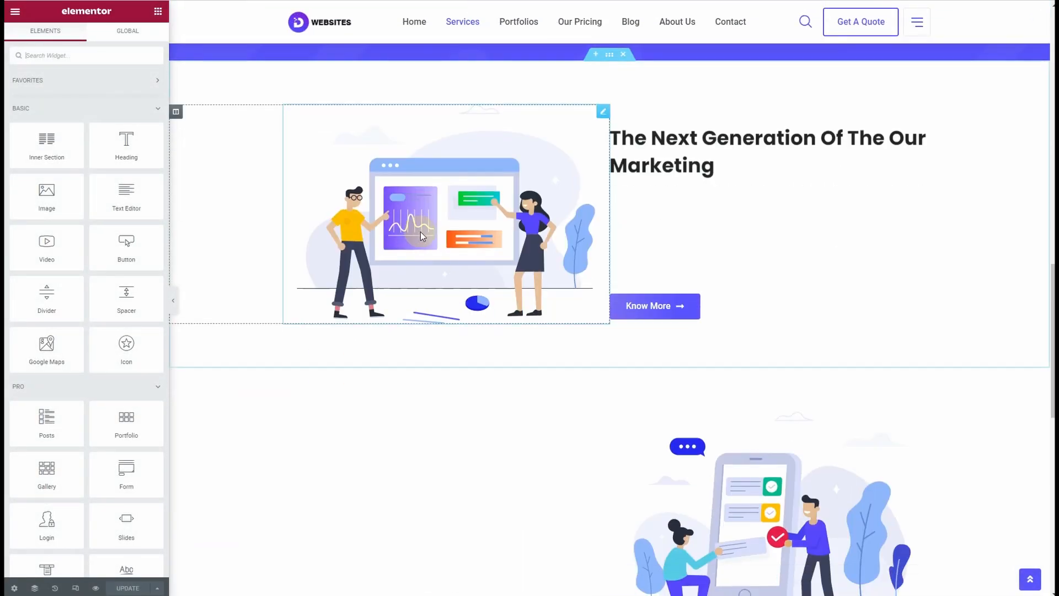
pyautogui.scroll(20, 436, 237)
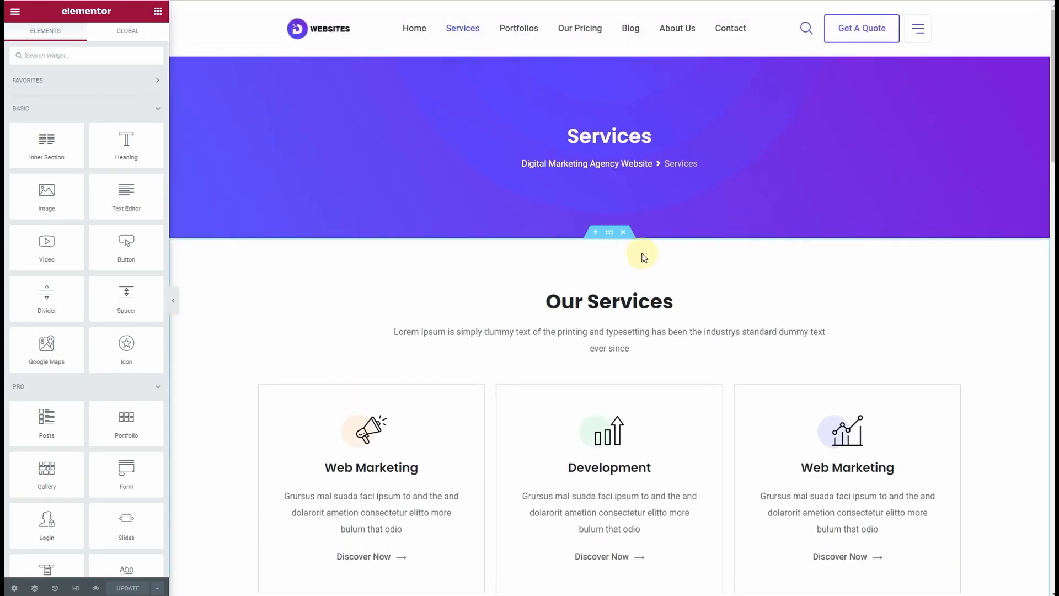
# - Delete all content sections between the Services page's banner and its footer
pyautogui.click(623, 231)
pyautogui.click(631, 239)
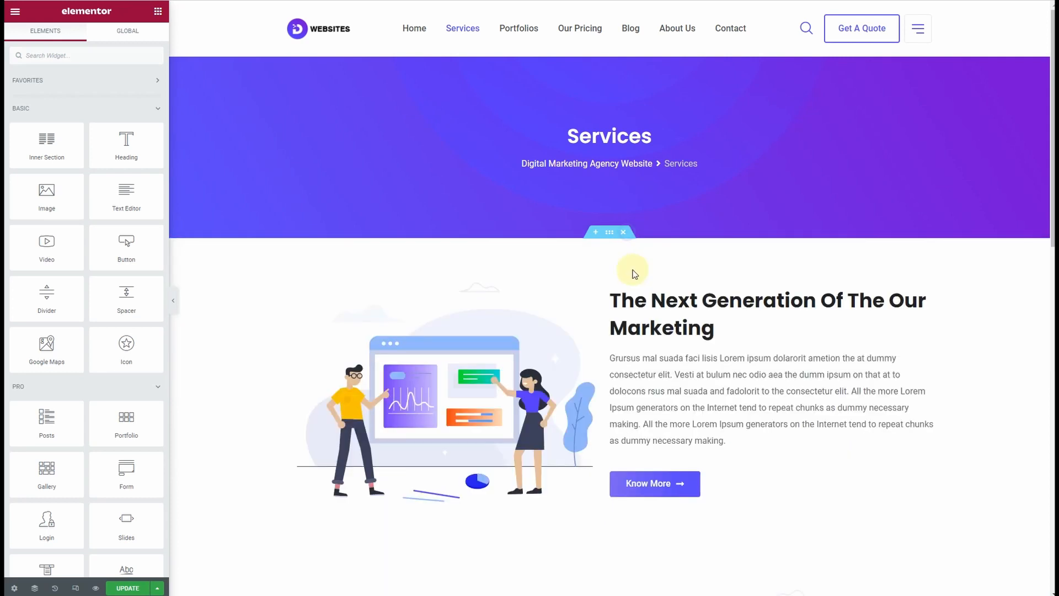
pyautogui.click(632, 240)
pyautogui.click(632, 240)
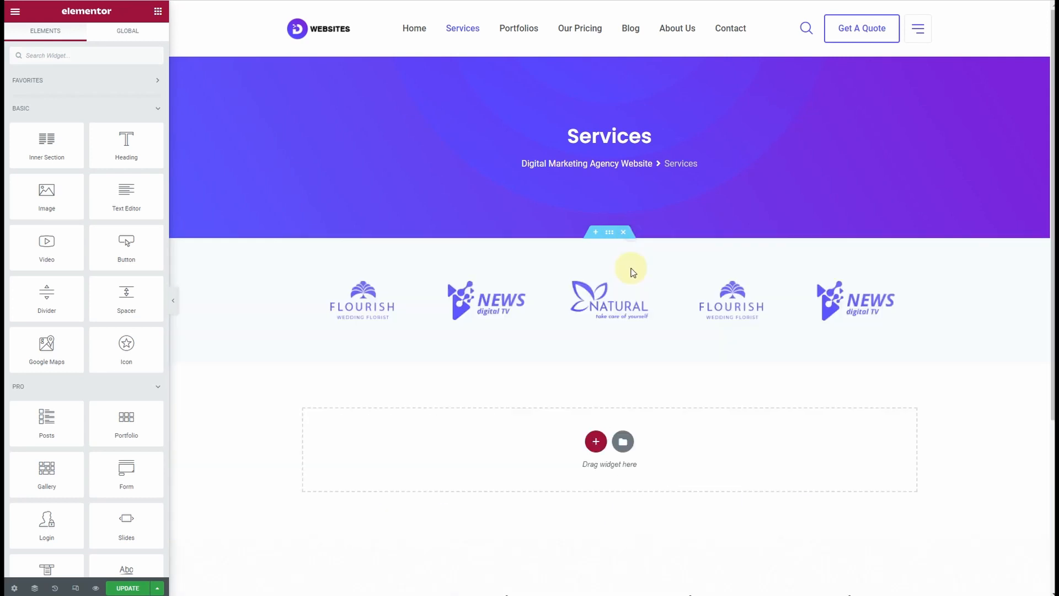
pyautogui.click(624, 232)
pyautogui.scroll(-2, 601, 291)
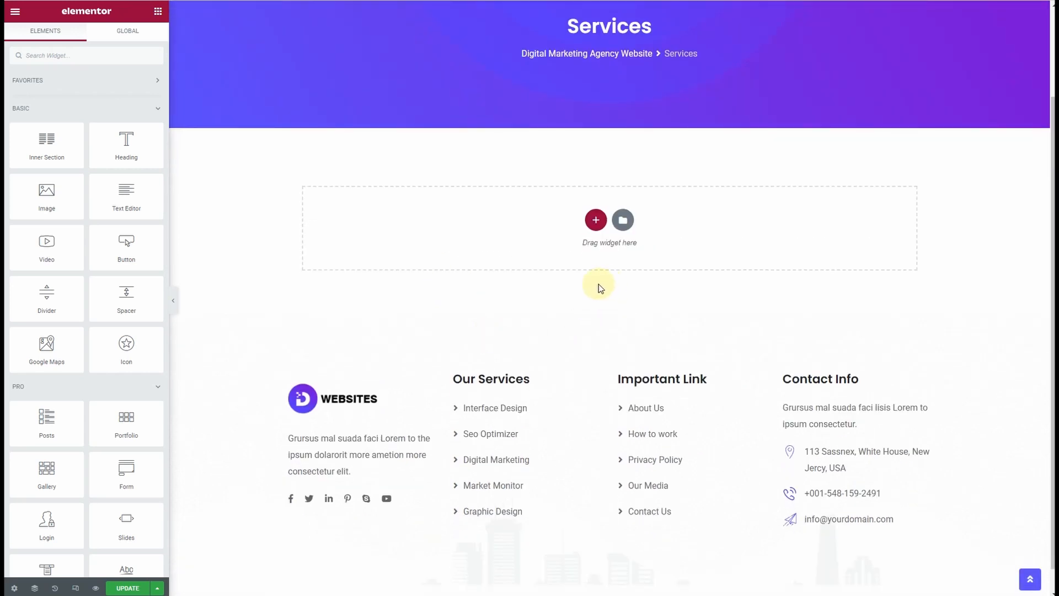
pyautogui.scroll(2, 455, 277)
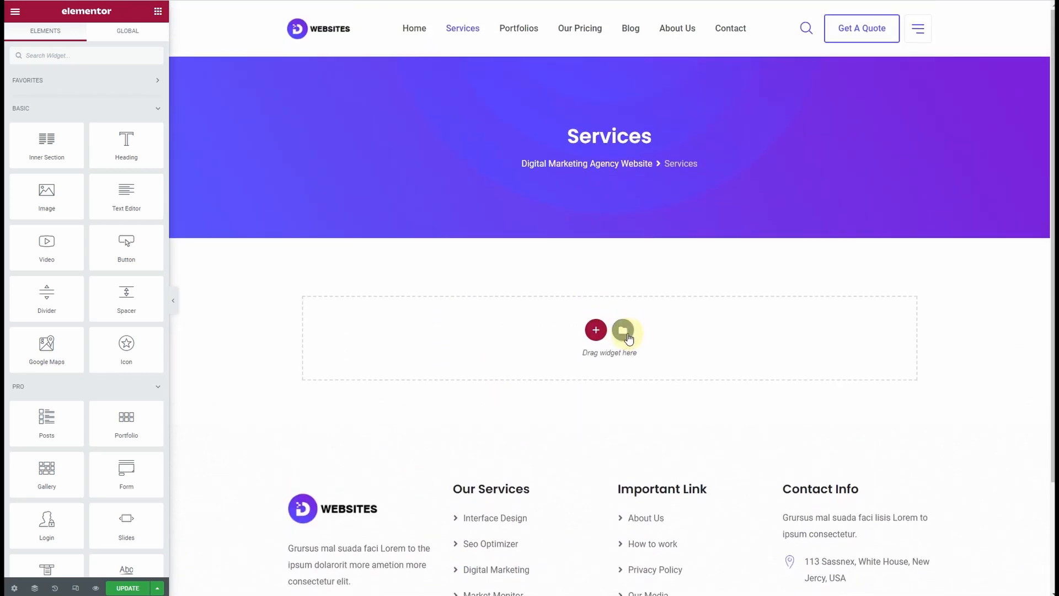
pyautogui.click(623, 330)
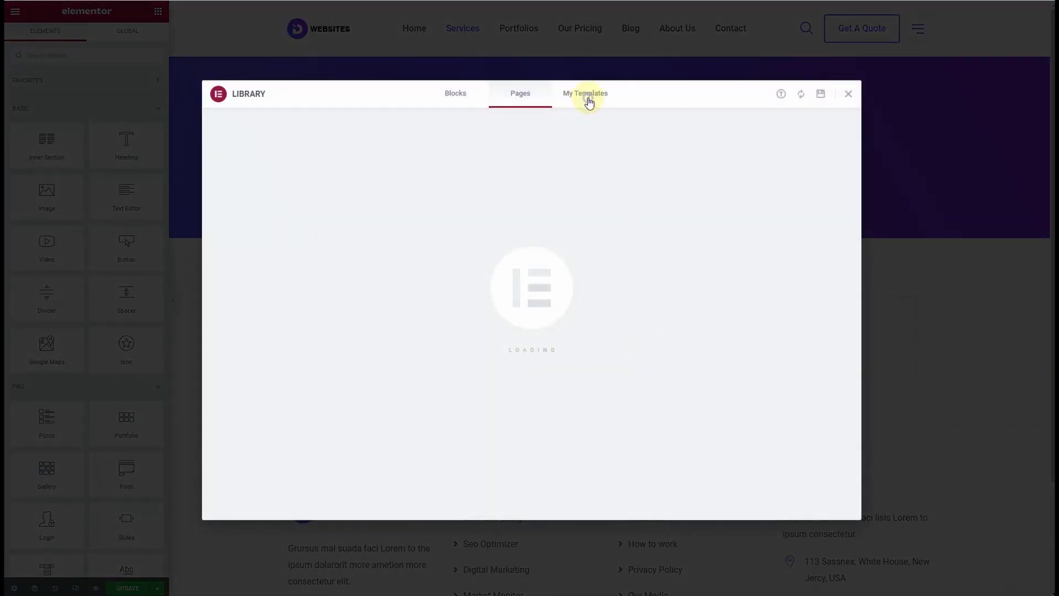
pyautogui.click(588, 97)
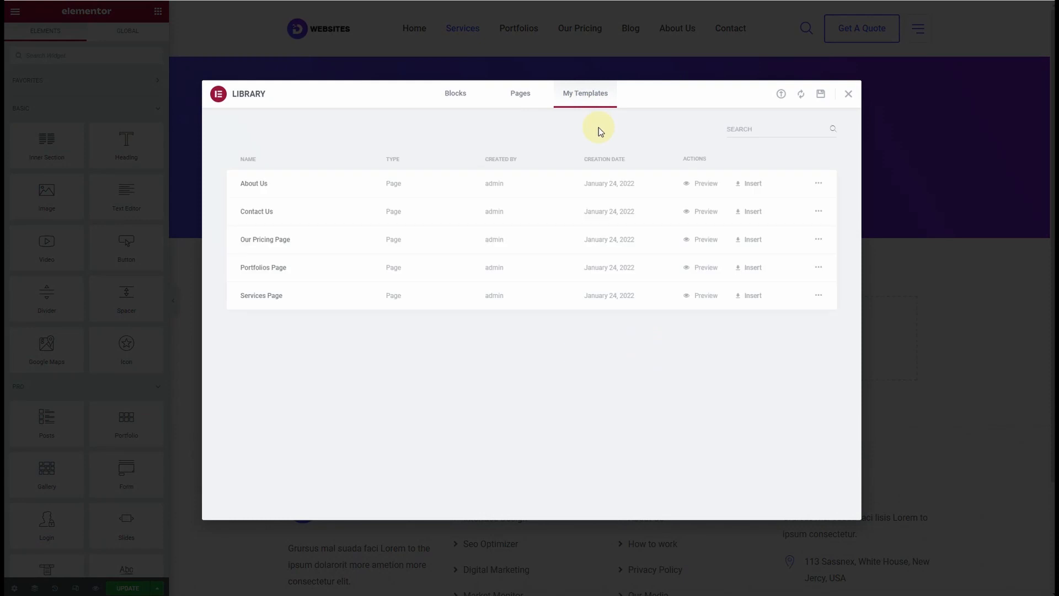
pyautogui.click(782, 95)
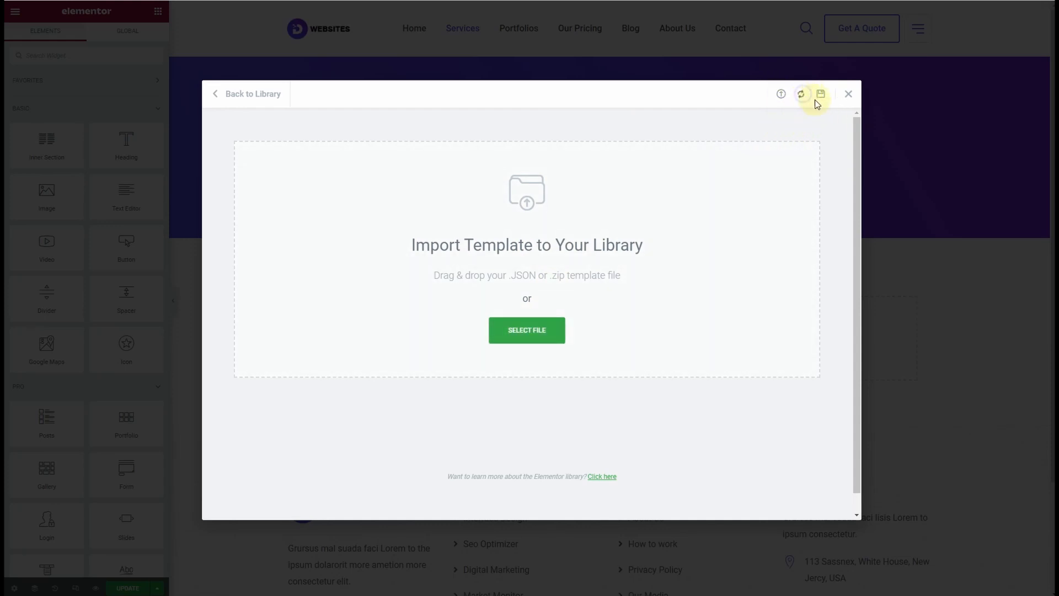
pyautogui.click(849, 94)
# - Insert the saved Services Page template from the template library, including its document settings
pyautogui.click(623, 330)
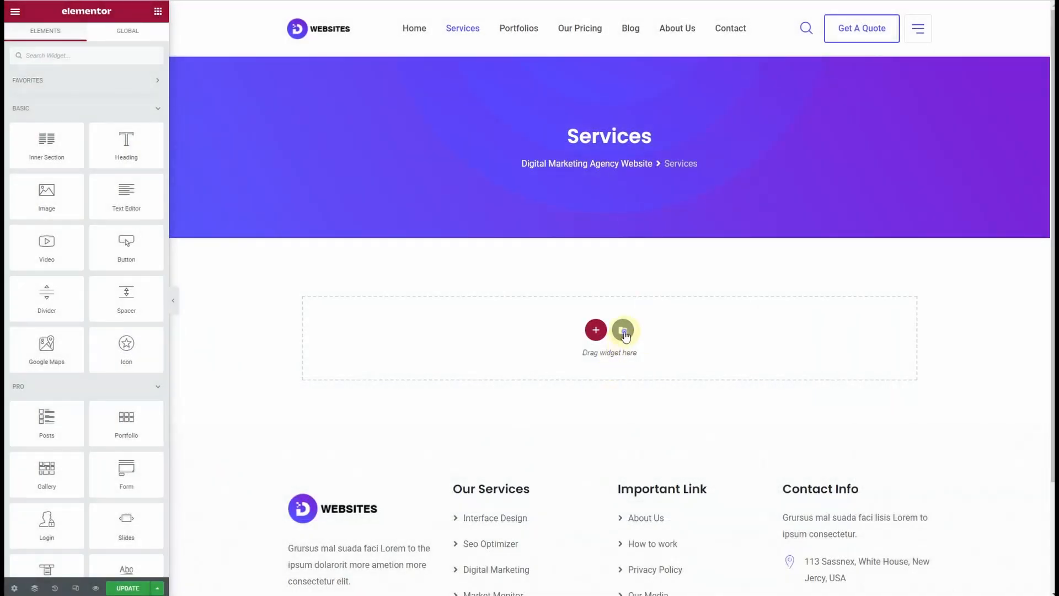
pyautogui.click(605, 103)
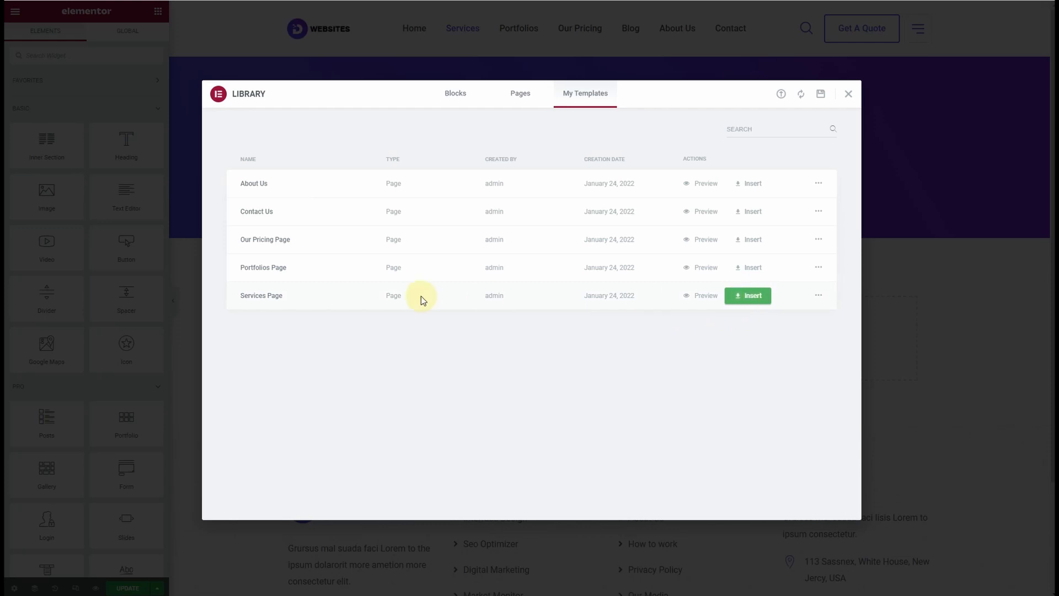
pyautogui.click(756, 302)
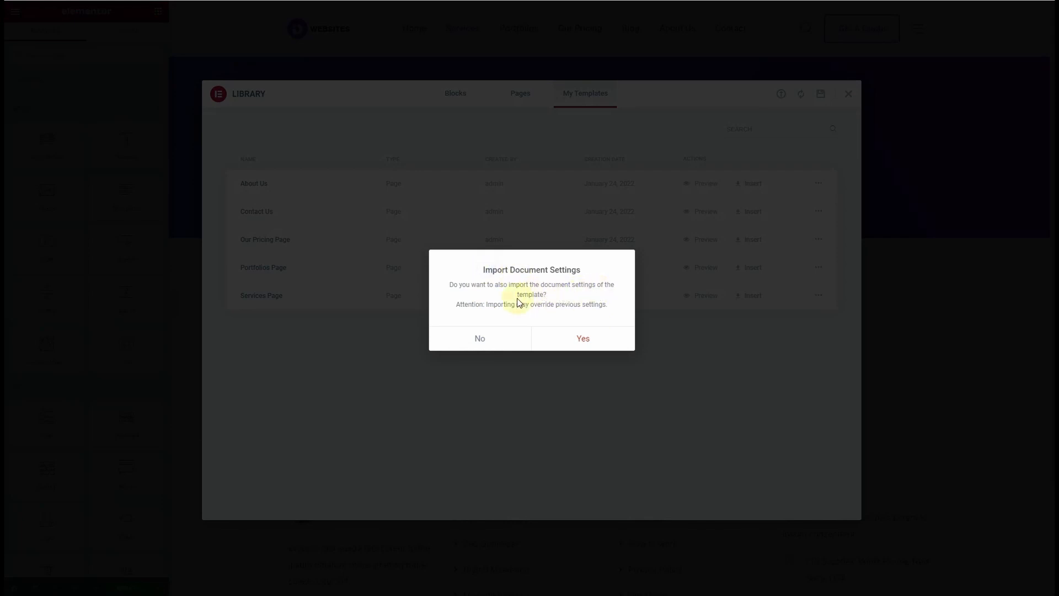
pyautogui.click(574, 343)
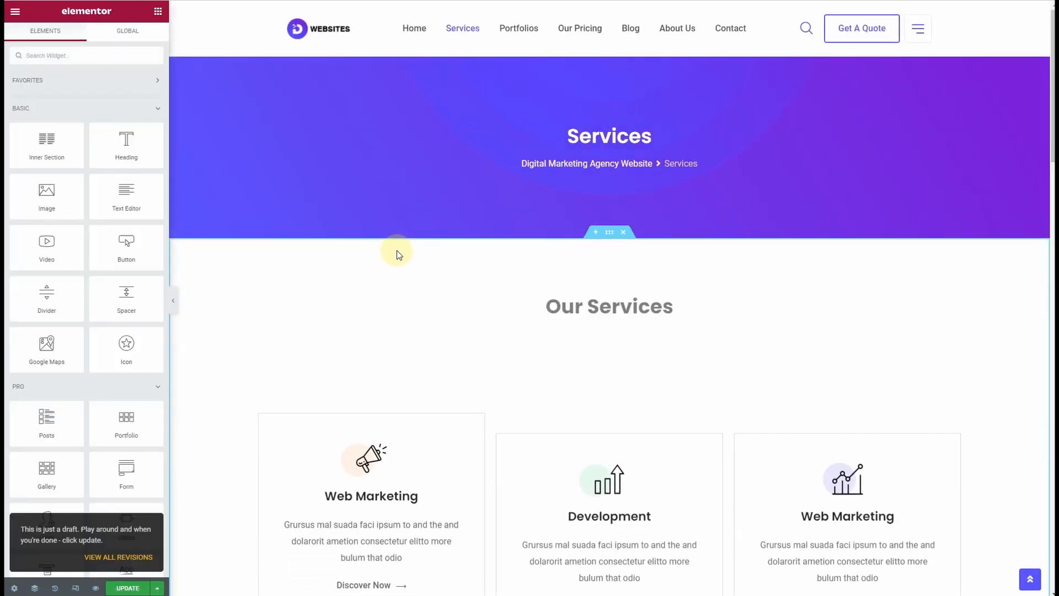
# - Check the inserted sections from the service boxes down to the client logos and update the Services page
pyautogui.scroll(-8, 414, 272)
pyautogui.scroll(-10, 421, 309)
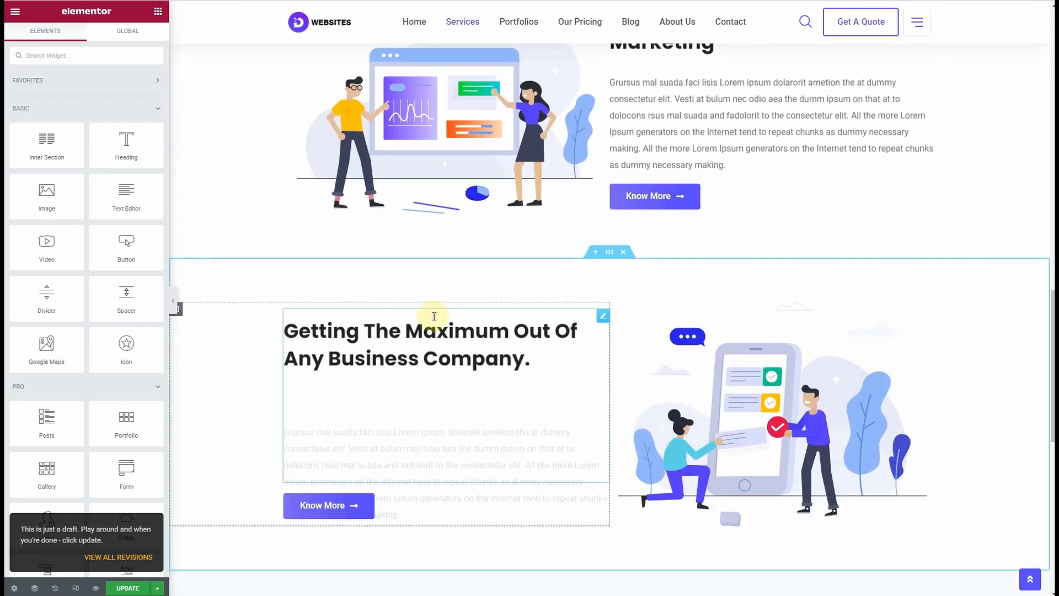
pyautogui.scroll(-8, 433, 315)
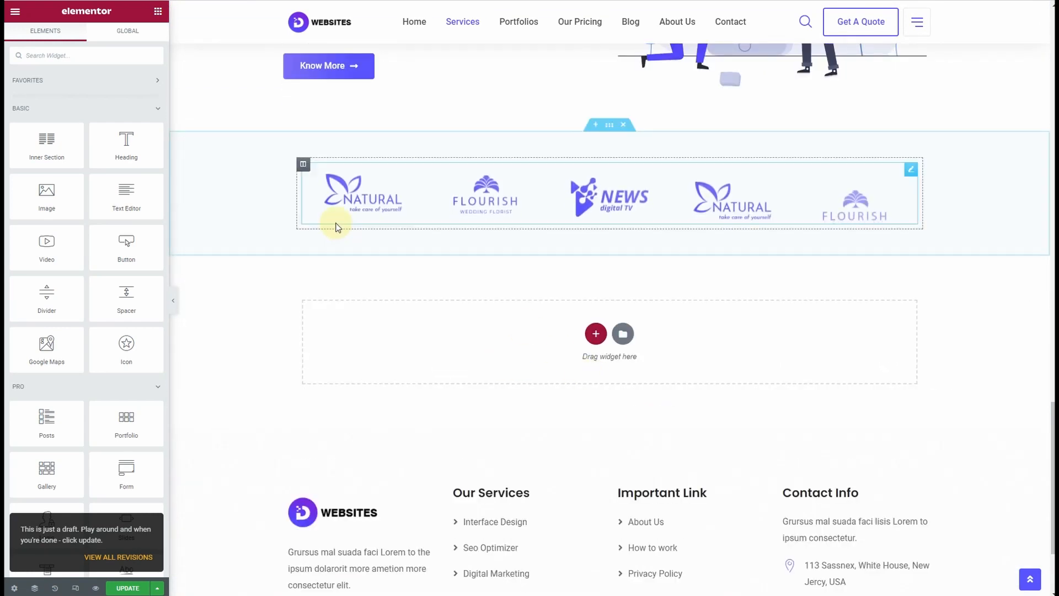
pyautogui.scroll(18, 337, 228)
pyautogui.scroll(7, 336, 223)
pyautogui.scroll(-1, 516, 318)
pyautogui.scroll(-3, 519, 331)
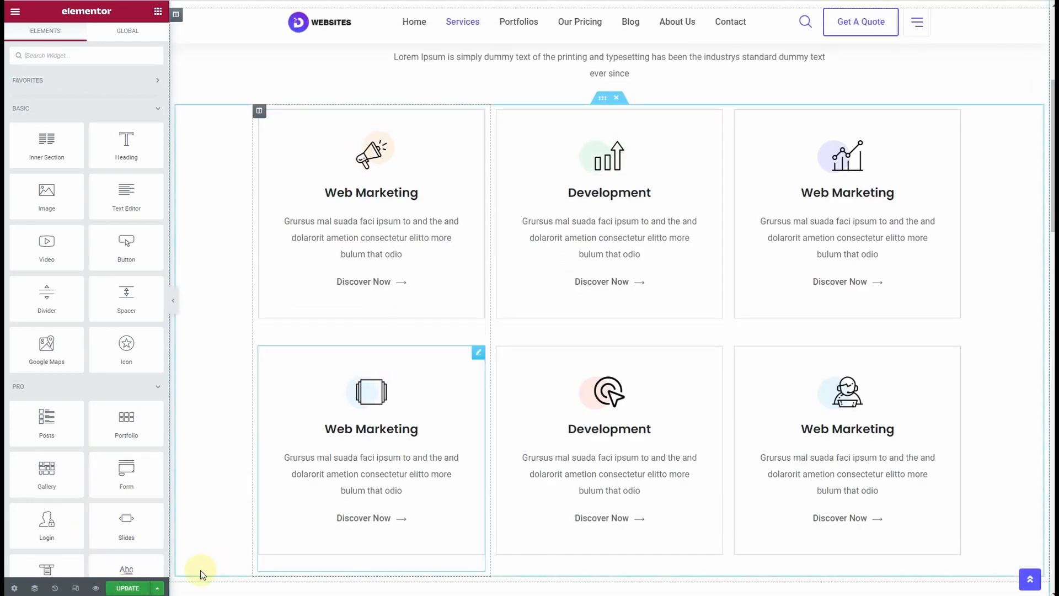
pyautogui.click(134, 588)
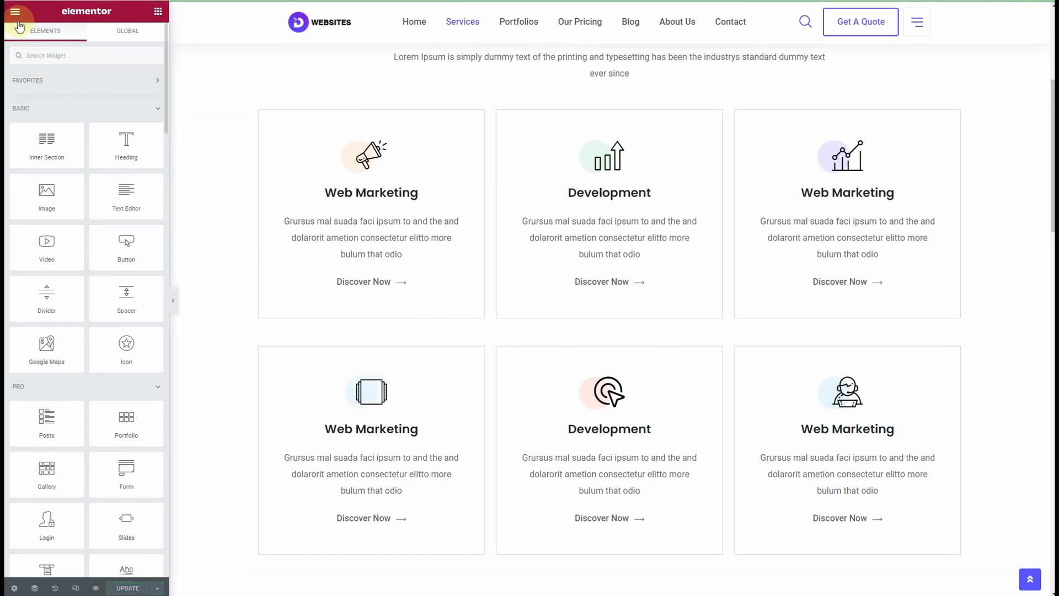
# - Exit to the Services page's WordPress editor and keep Layout at Full Width and Custom Sidebar at Default
pyautogui.click(14, 11)
pyautogui.click(69, 202)
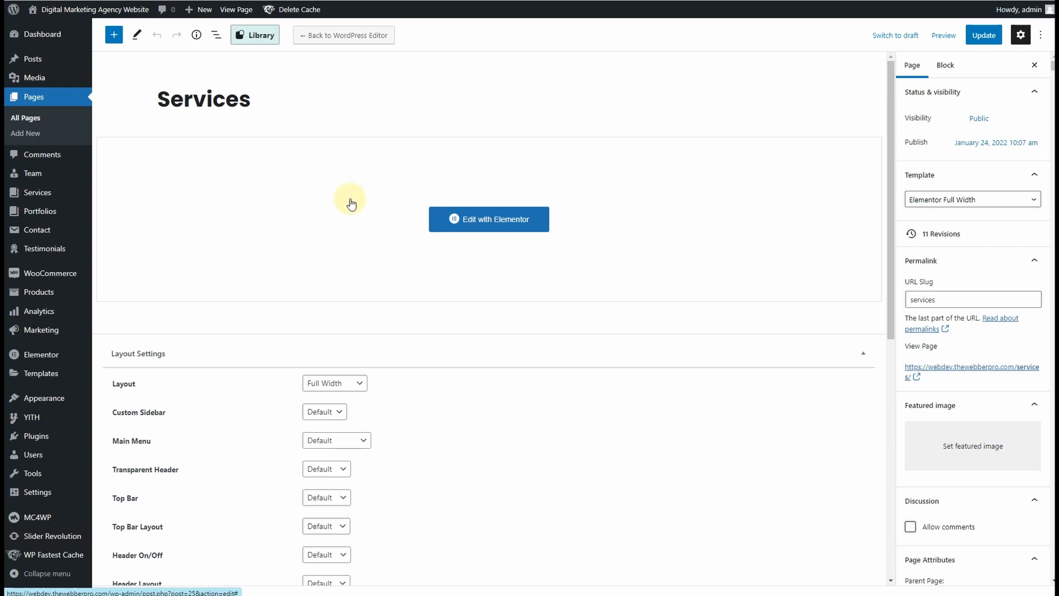
pyautogui.scroll(-4, 356, 215)
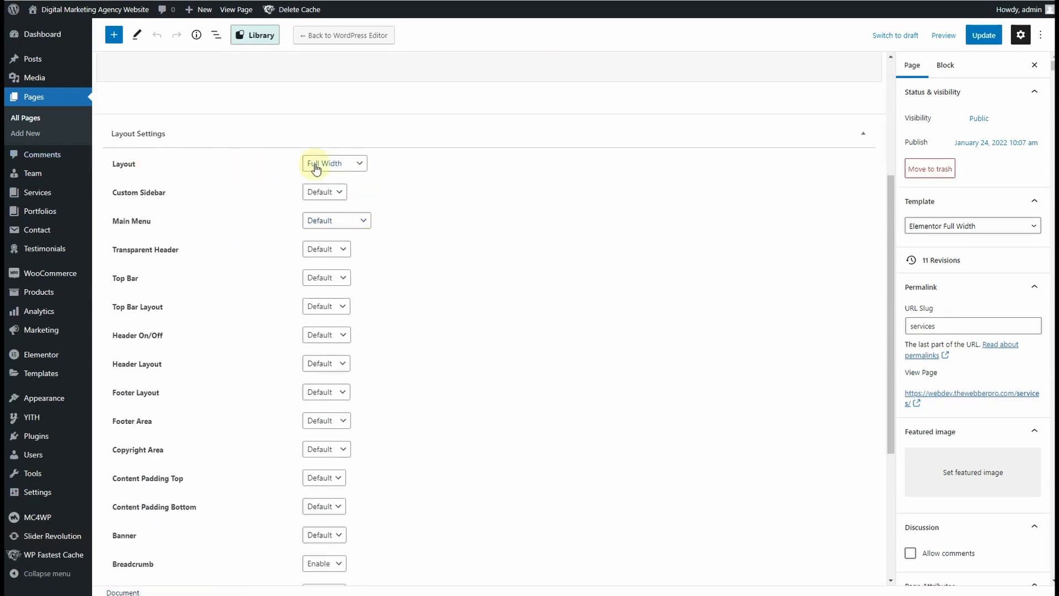
pyautogui.click(348, 165)
pyautogui.click(337, 190)
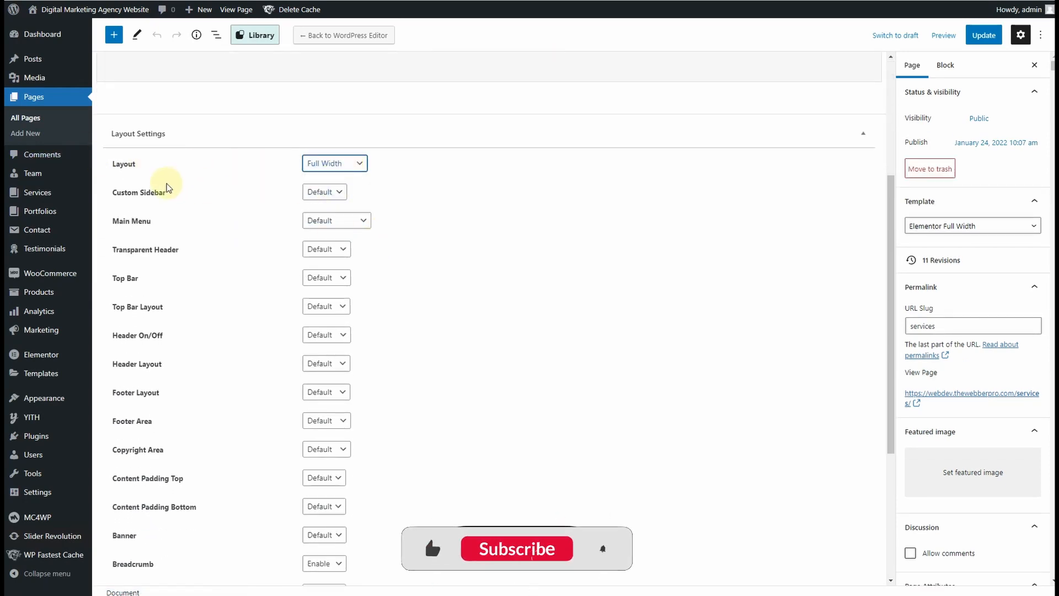
pyautogui.click(324, 194)
pyautogui.click(326, 196)
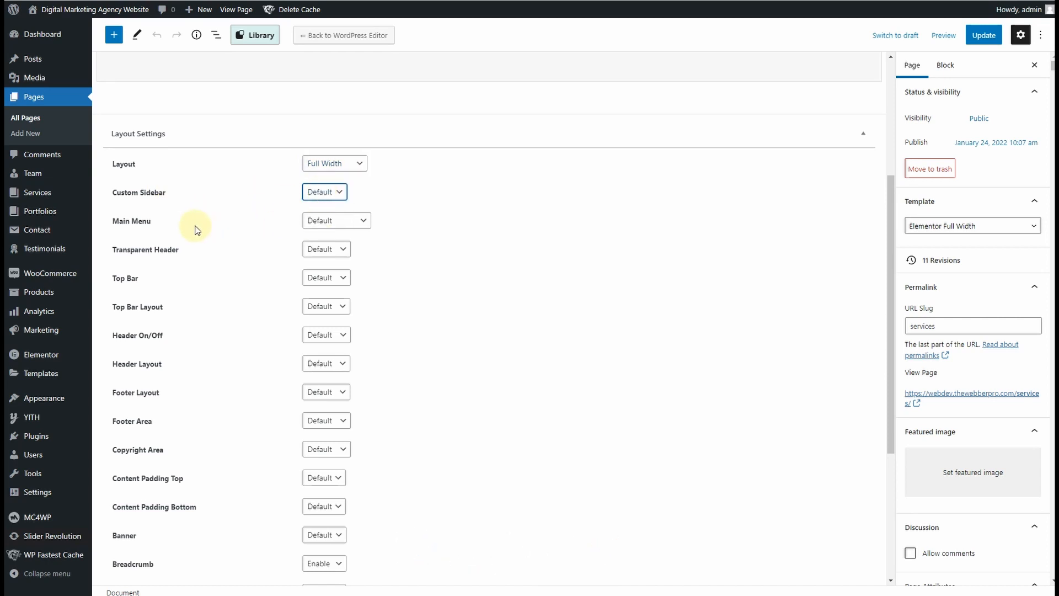
# - Review the remaining layout settings with Breadcrumb kept on Enable, and update the Services page
pyautogui.scroll(-1, 196, 229)
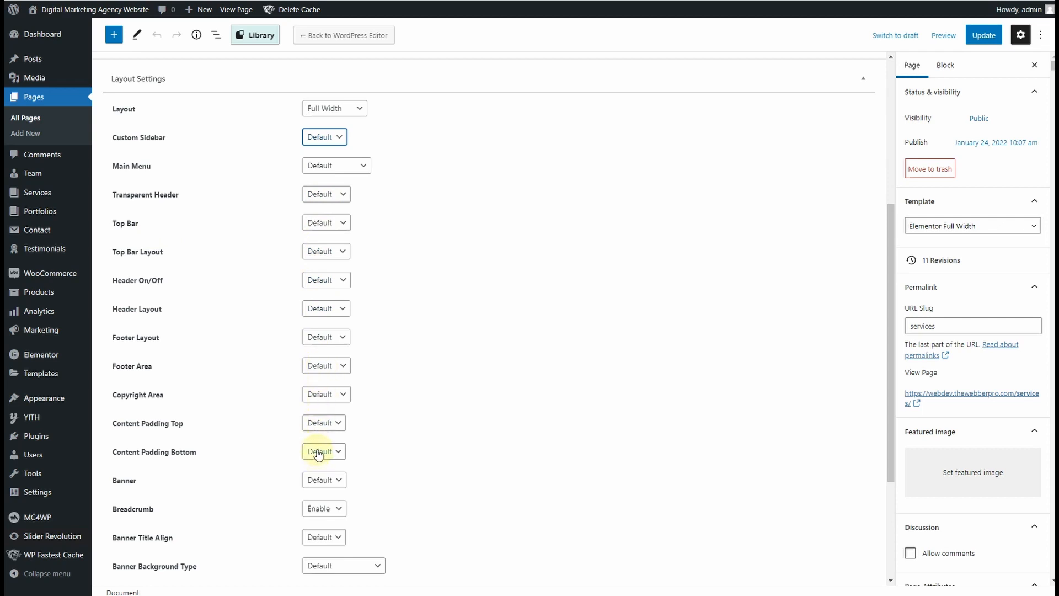
pyautogui.scroll(-3, 318, 454)
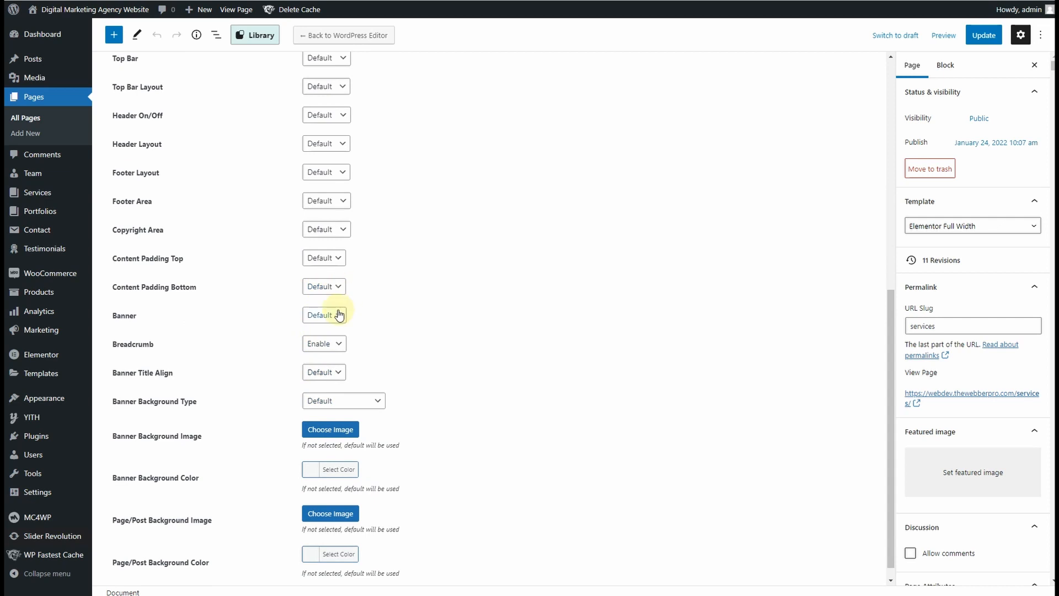
pyautogui.click(330, 343)
pyautogui.click(318, 372)
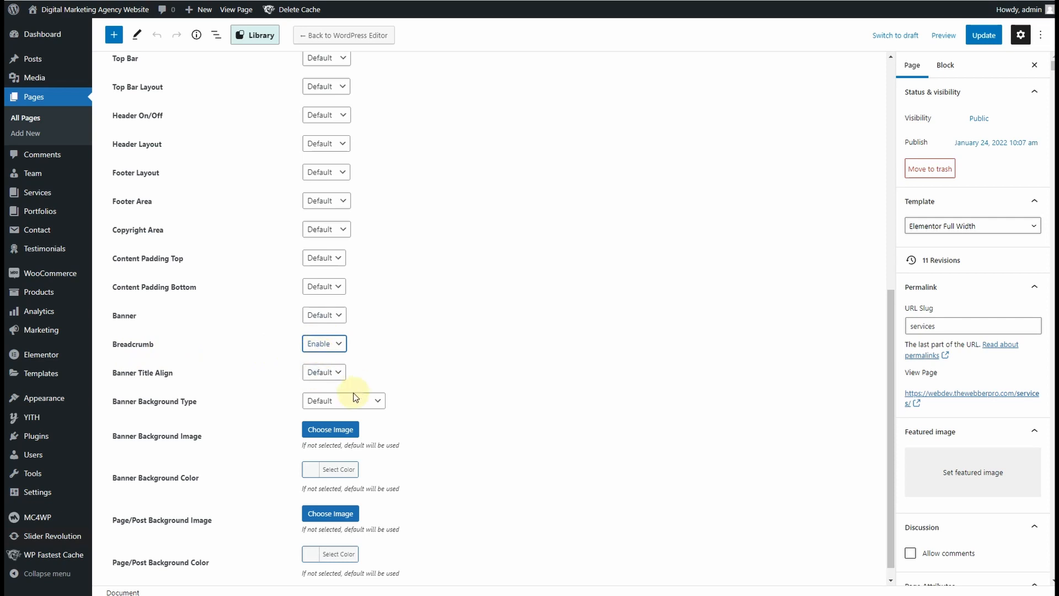
pyautogui.scroll(-1, 331, 432)
pyautogui.scroll(8, 335, 432)
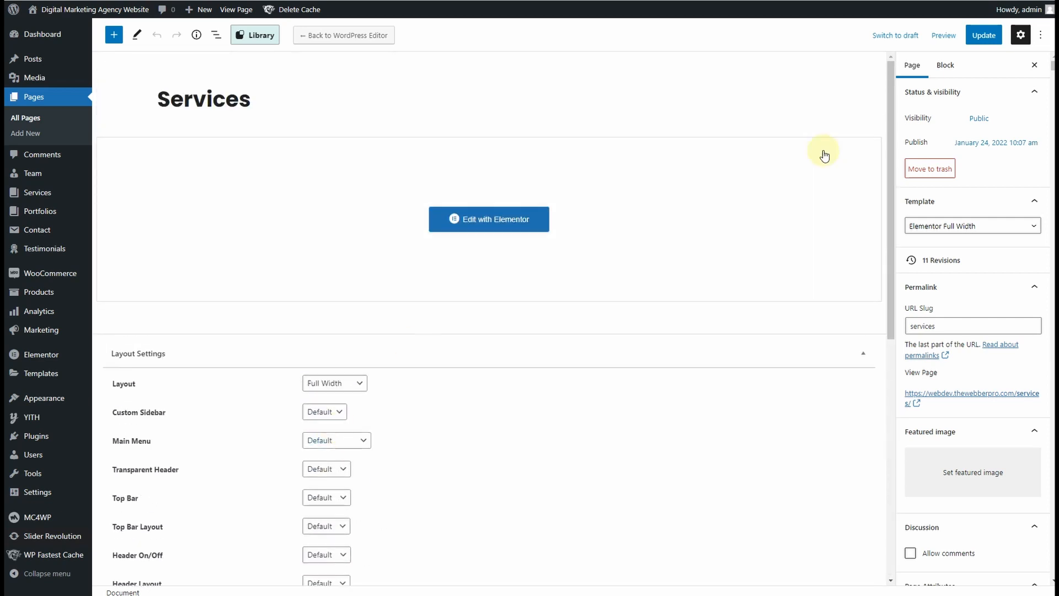
pyautogui.click(981, 35)
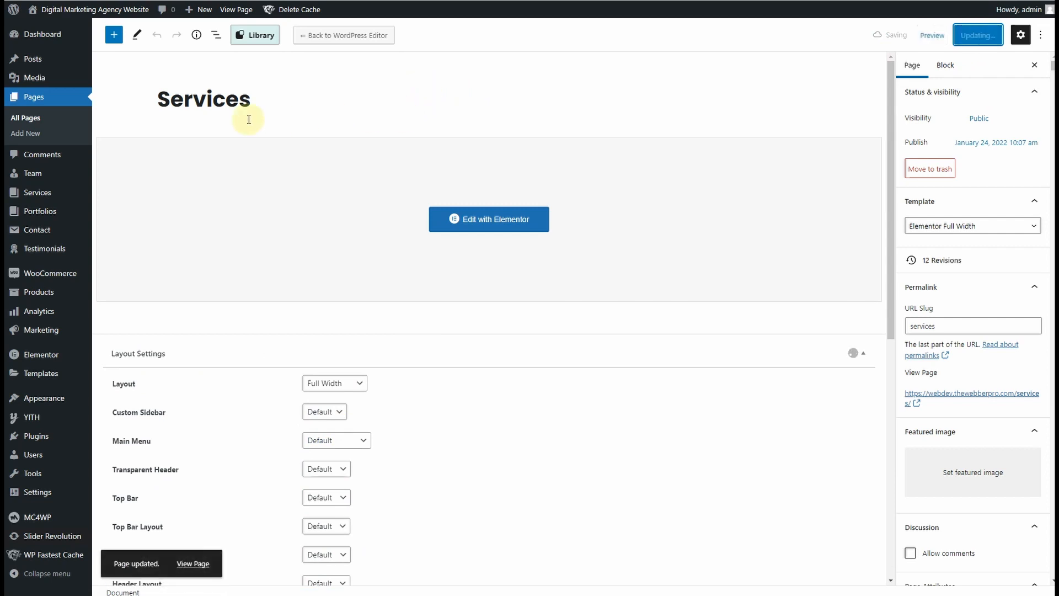
# - Return to the list of all pages and open About Us, Contact and Our Pricing for editing in Elementor
pyautogui.click(25, 122)
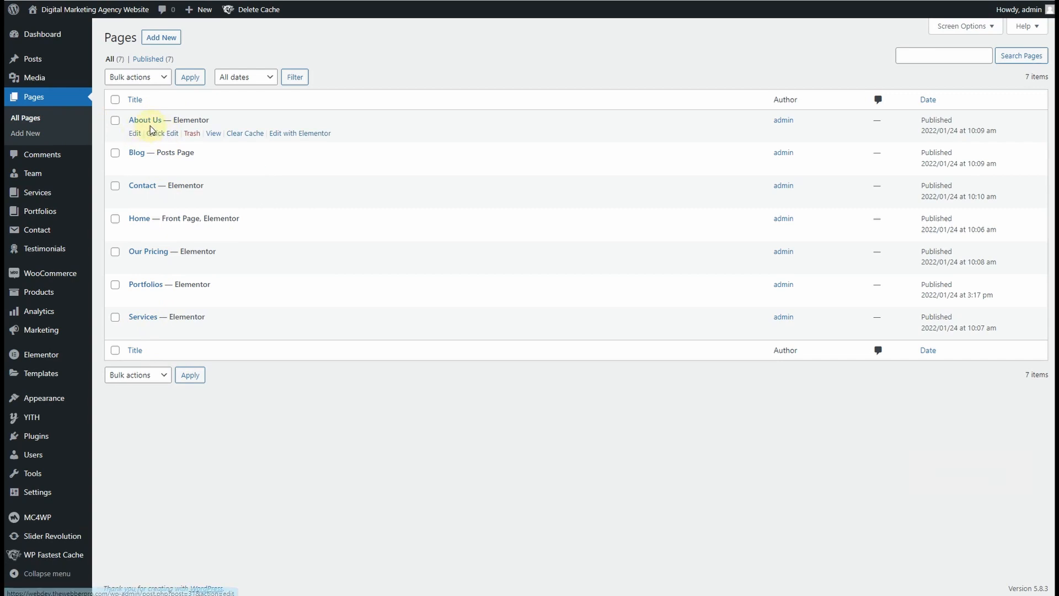
pyautogui.click(298, 134)
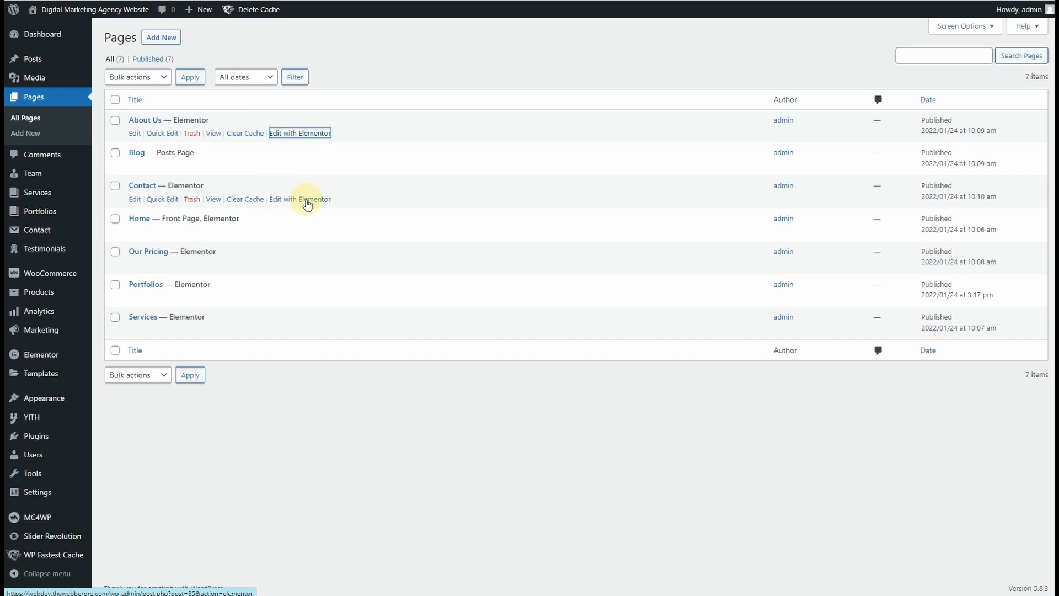
pyautogui.click(307, 203)
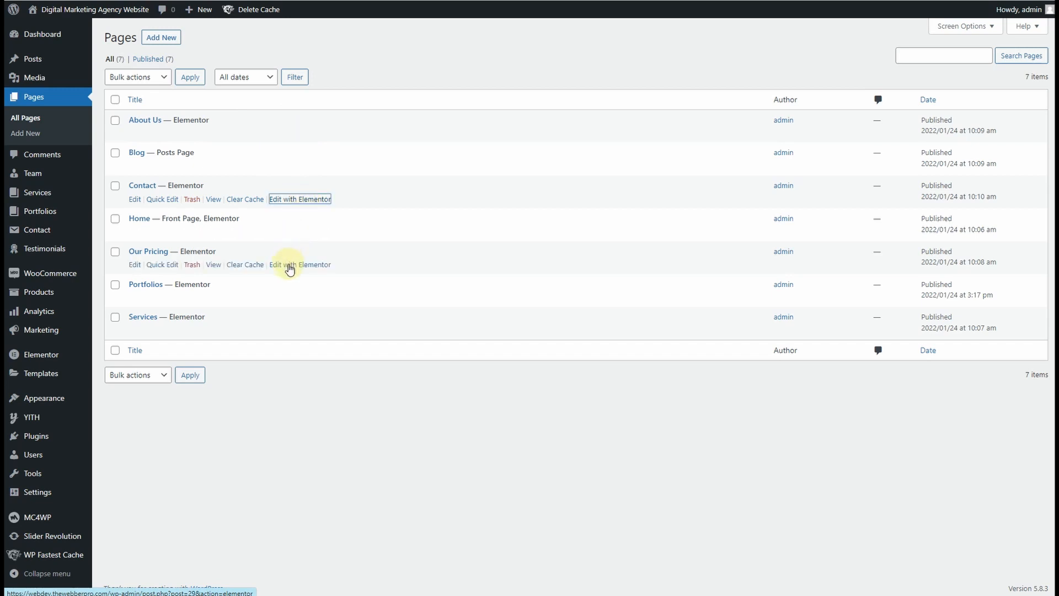
pyautogui.click(303, 265)
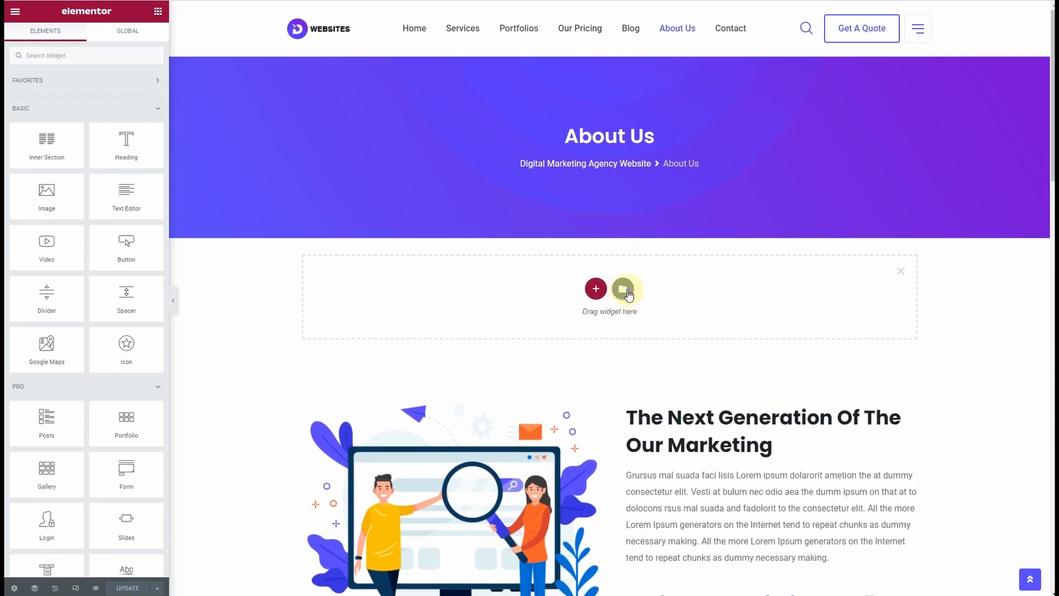
# - Look up the saved About Us template in the template library and review the About Us page down to the Dedicated Team section
pyautogui.click(624, 290)
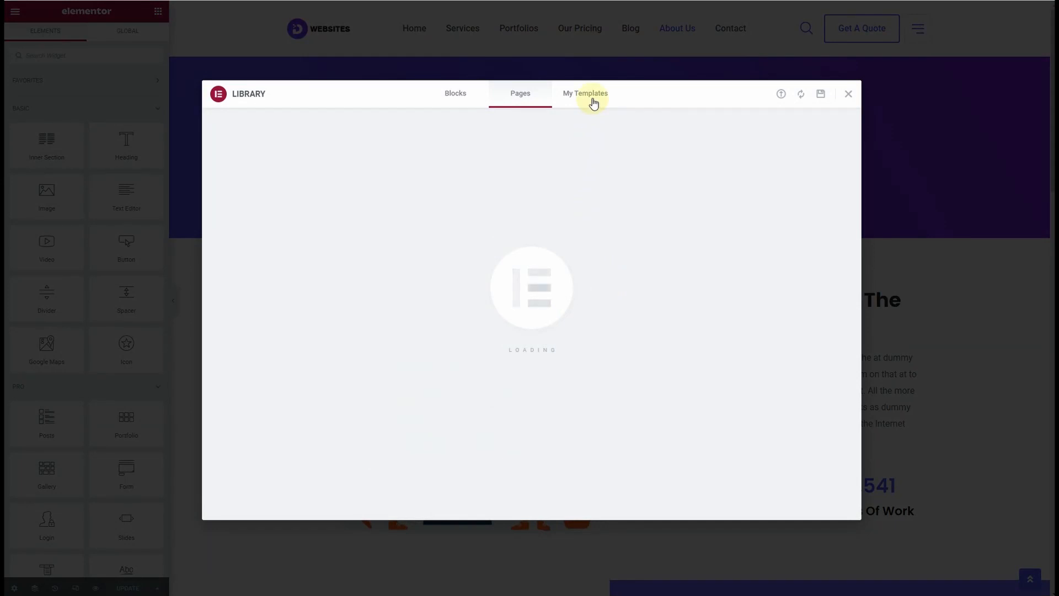
pyautogui.click(593, 102)
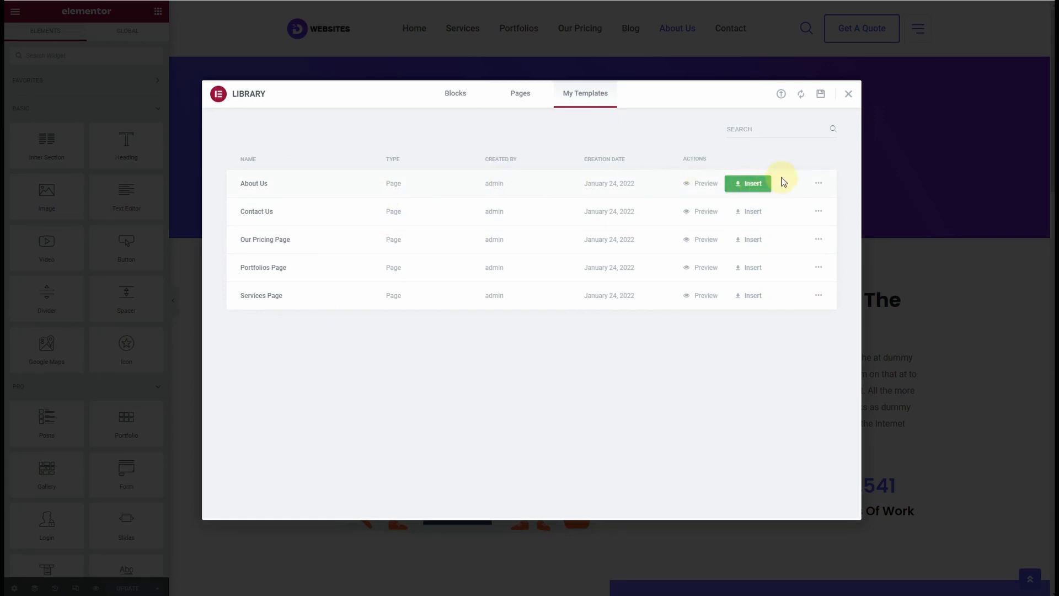
pyautogui.click(848, 93)
pyautogui.scroll(-15, 439, 378)
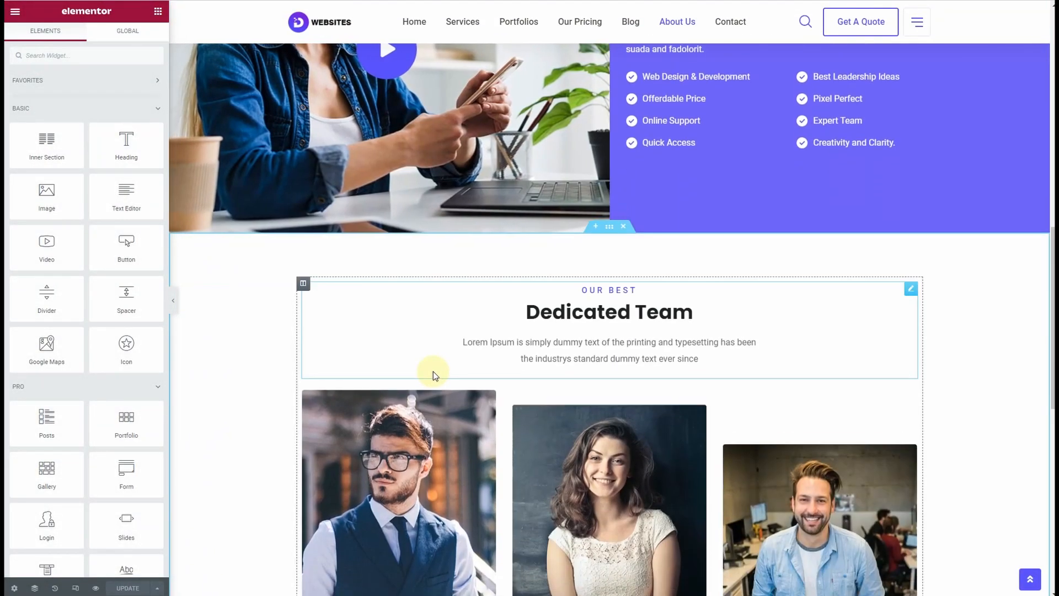
pyautogui.scroll(-5, 433, 372)
pyautogui.scroll(-2, 434, 376)
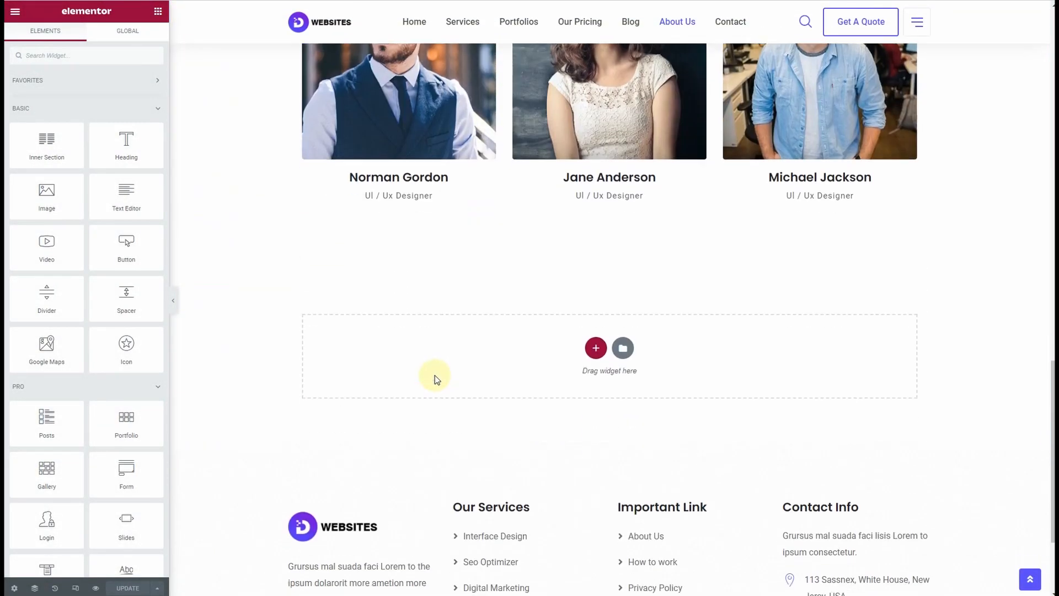
pyautogui.scroll(10, 343, 417)
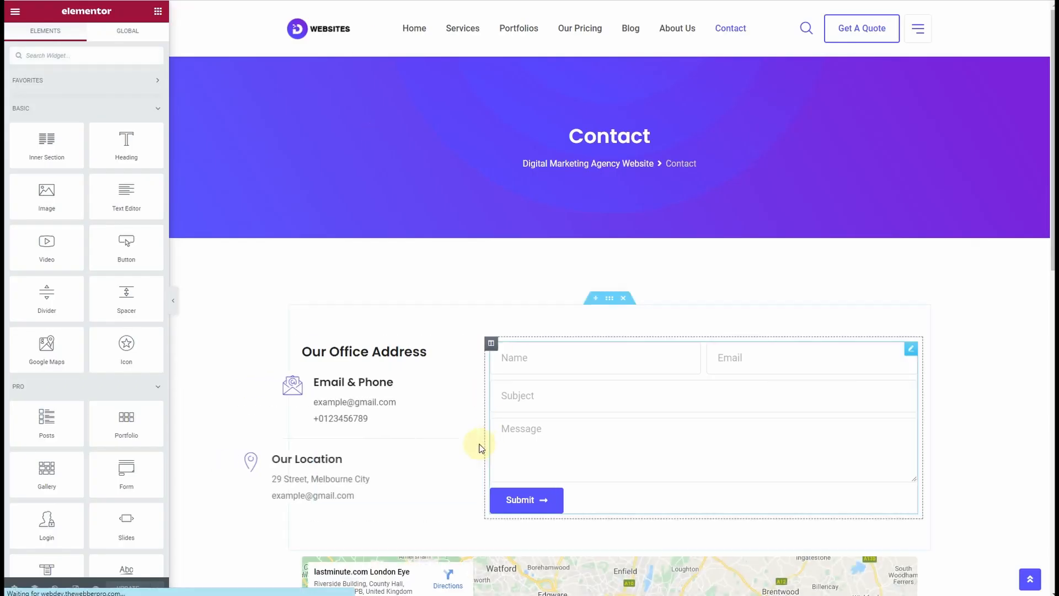
# - Review the Contact page's form and map and the Our Pricing page's plan tables
pyautogui.scroll(-10, 428, 438)
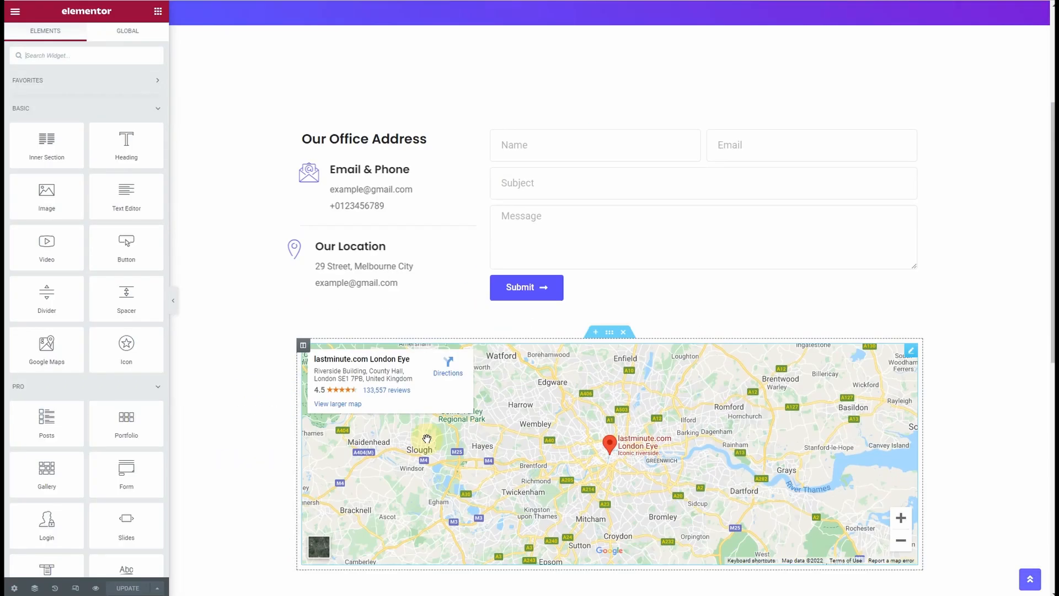
pyautogui.scroll(6, 428, 438)
pyautogui.scroll(4, 428, 438)
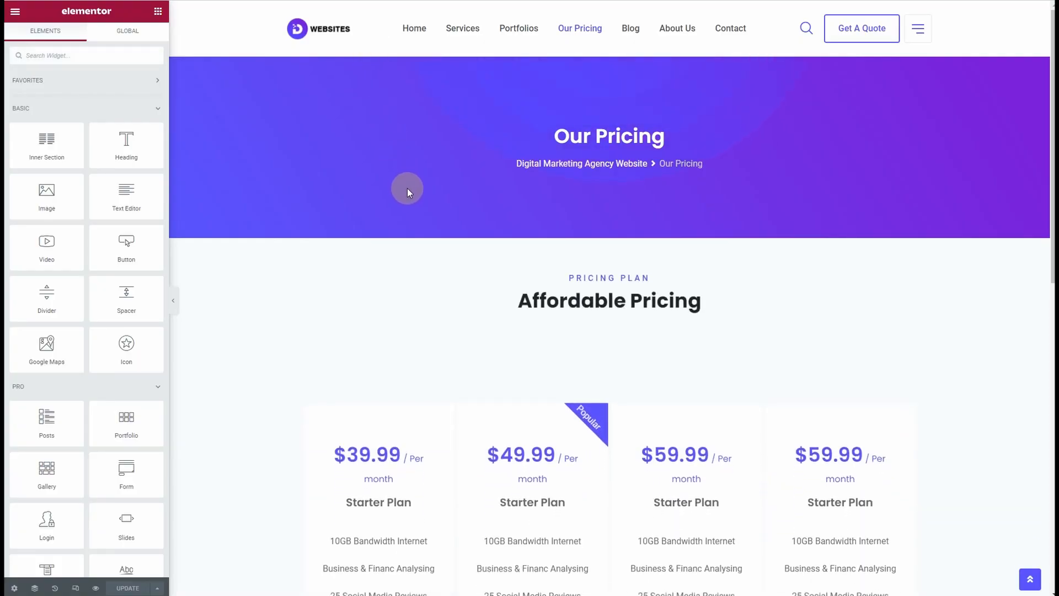
pyautogui.scroll(-1, 407, 188)
pyautogui.scroll(-5, 407, 193)
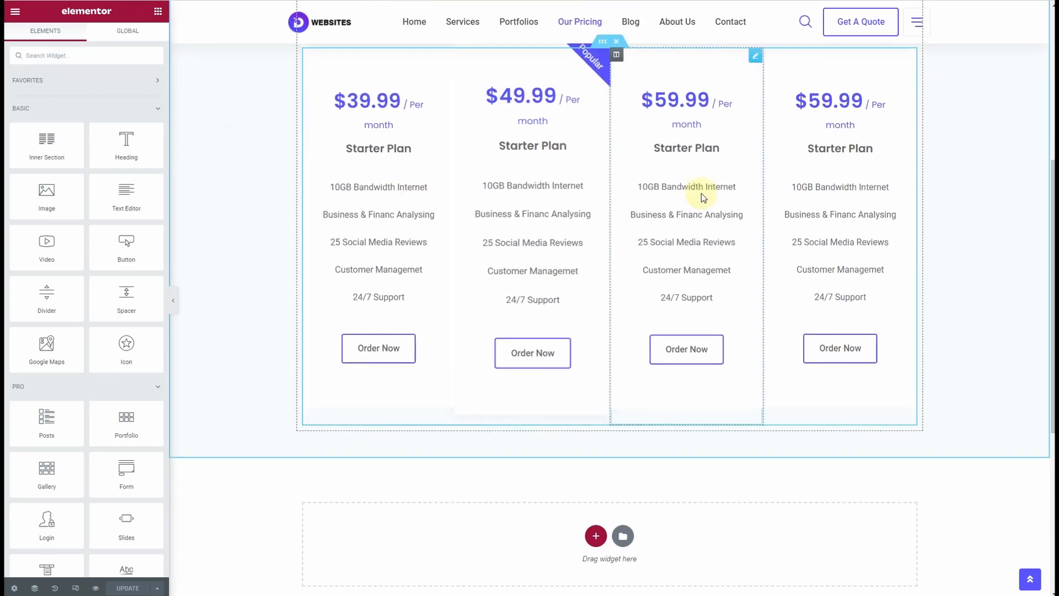
pyautogui.scroll(-6, 828, 259)
pyautogui.scroll(12, 300, 230)
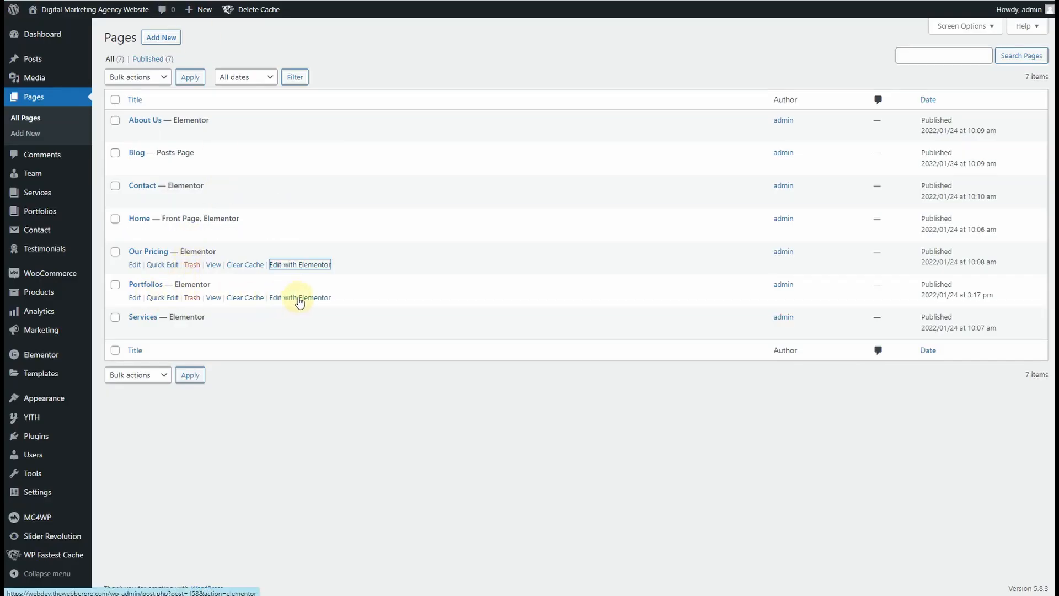
# - Open the Portfolios page for editing in Elementor and examine its filterable portfolio grid
pyautogui.click(300, 299)
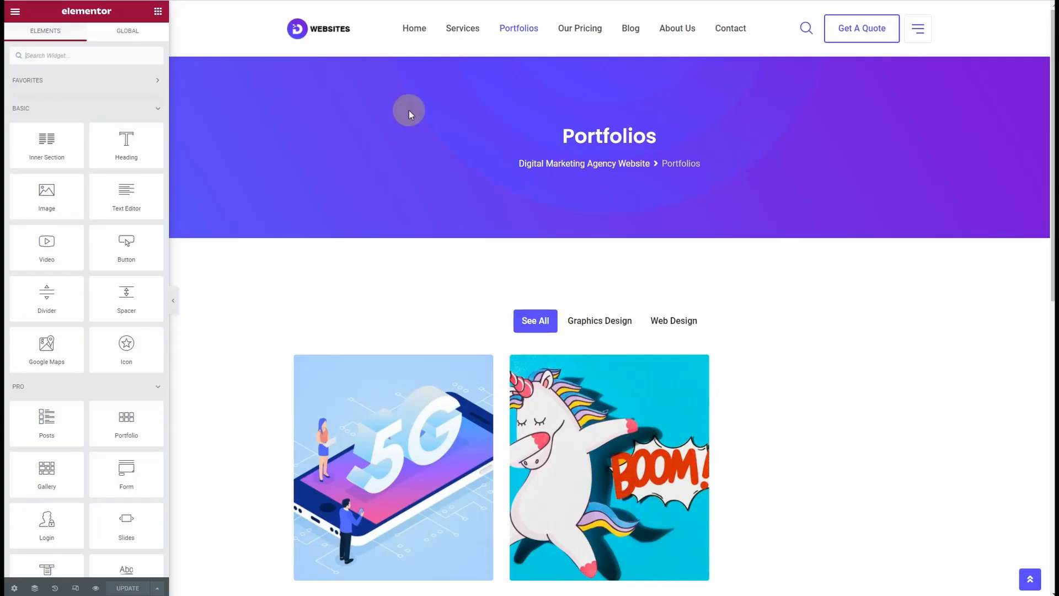
pyautogui.scroll(-5, 446, 228)
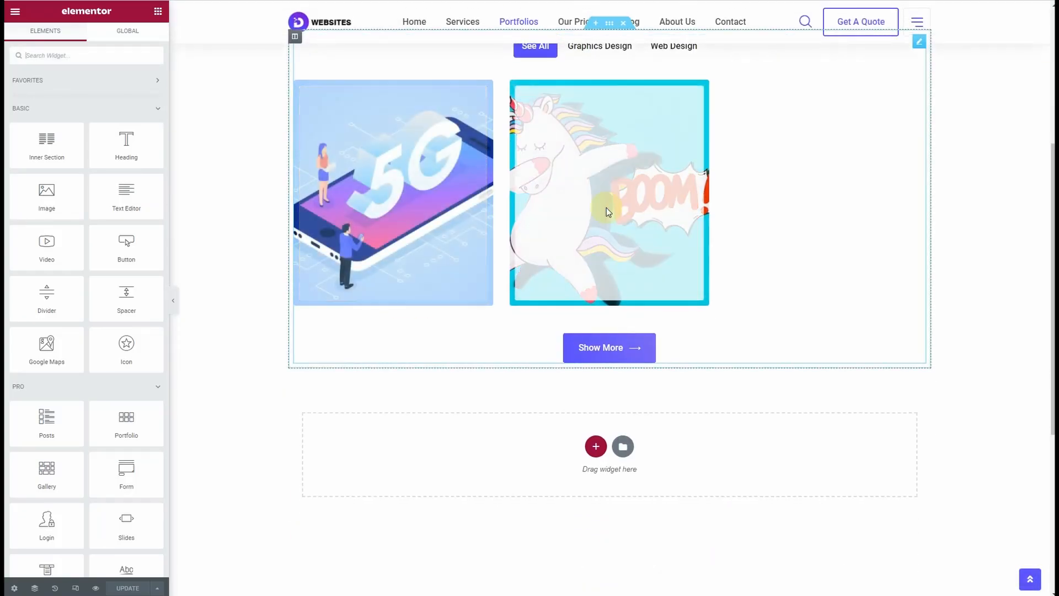
pyautogui.scroll(5, 399, 212)
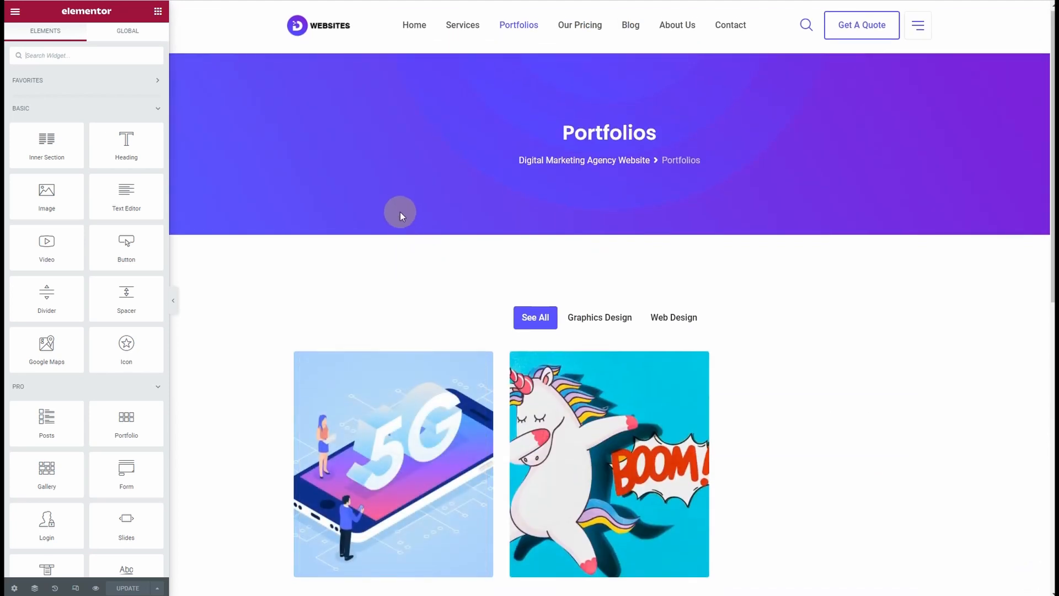
pyautogui.scroll(-4, 442, 227)
pyautogui.scroll(4, 480, 198)
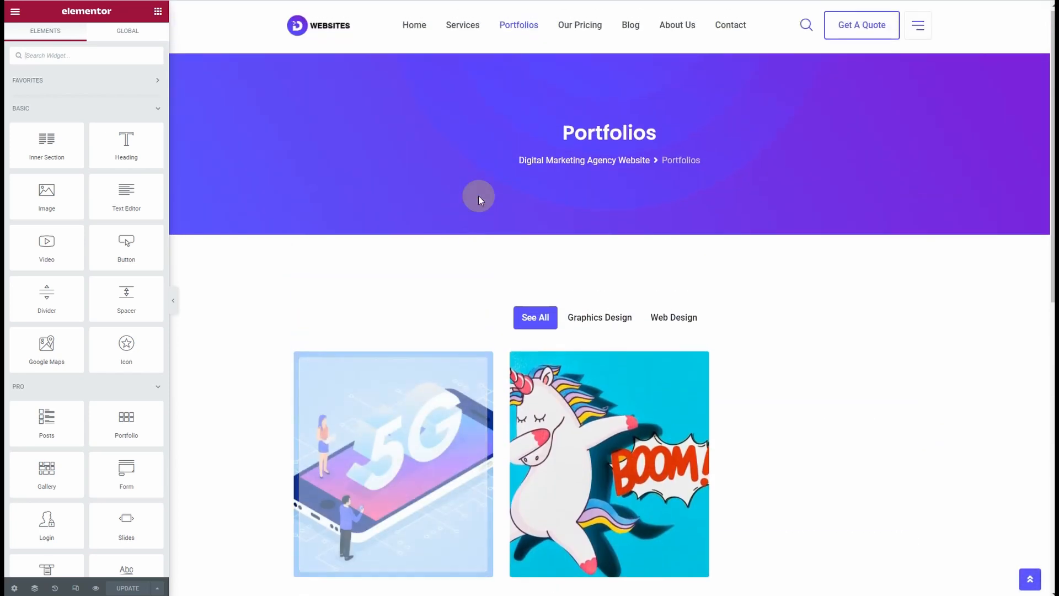
pyautogui.scroll(-3, 479, 201)
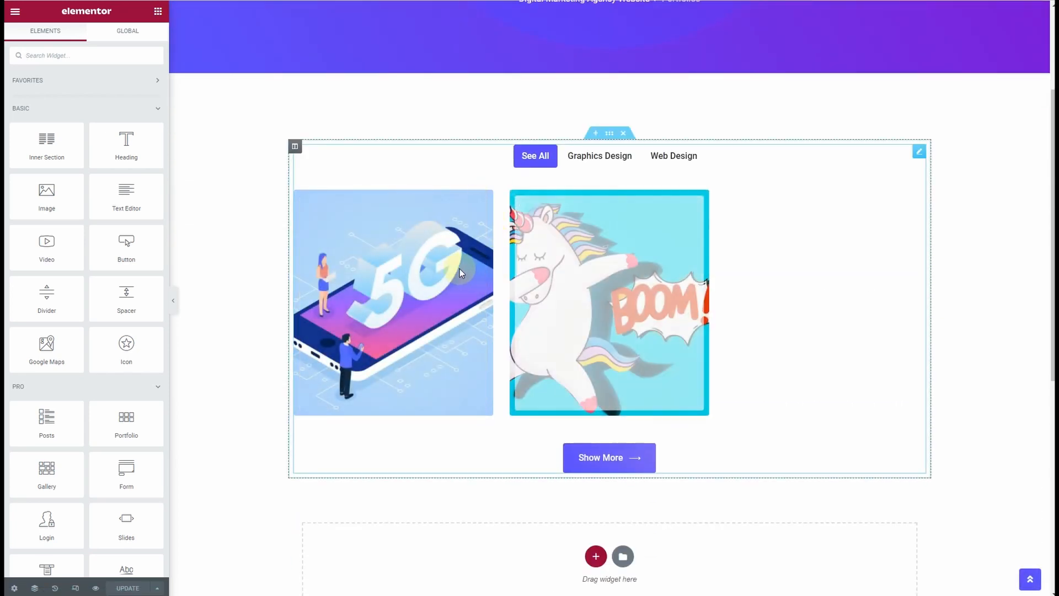
pyautogui.scroll(3, 407, 153)
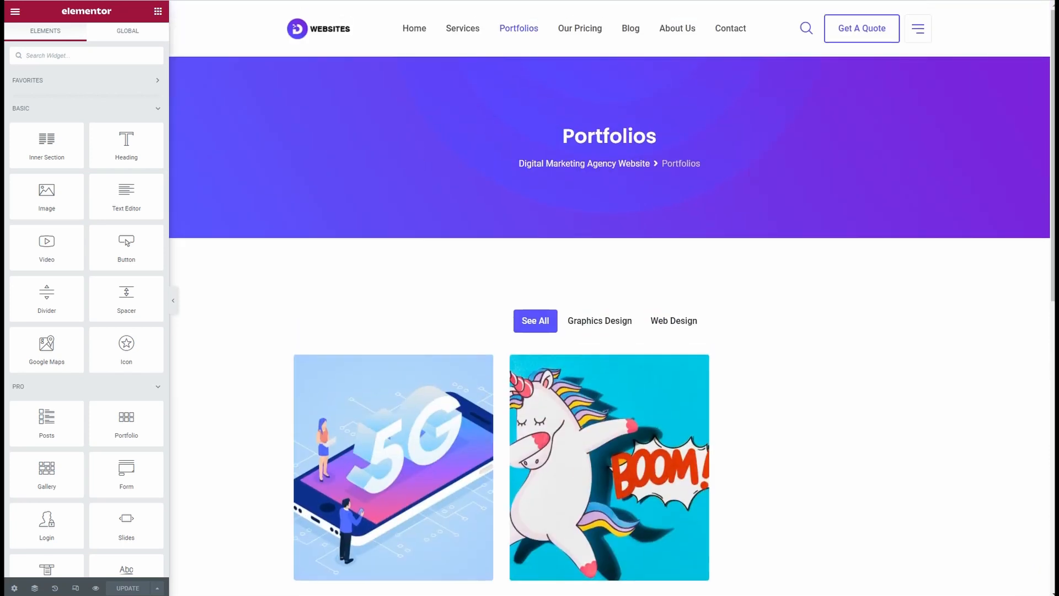
# - Open the WordPress list of portfolios and, on the demo site, the From Print to Platform portfolio item
pyautogui.click(194, 0)
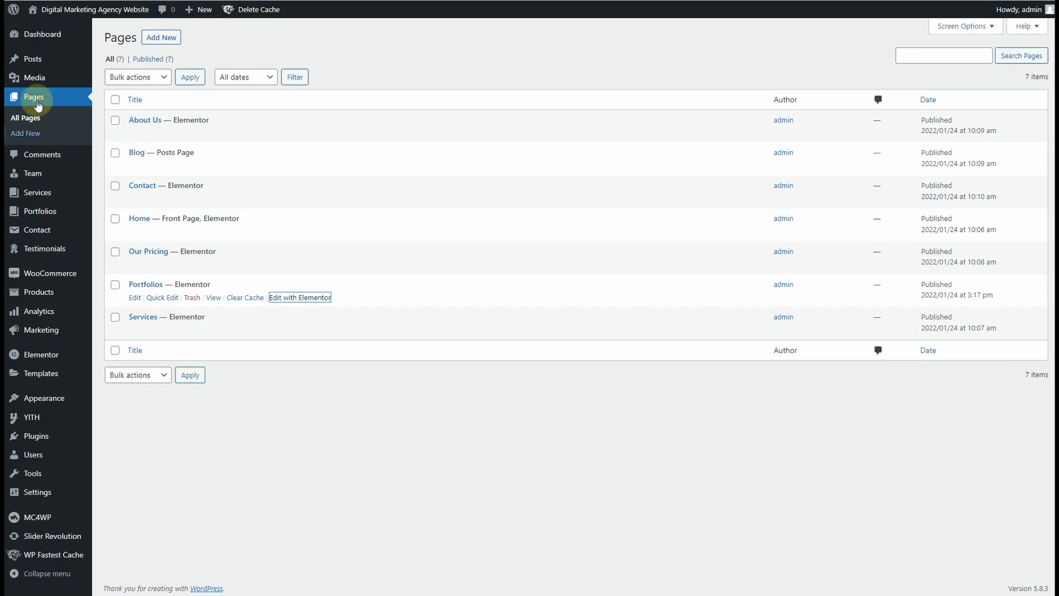
pyautogui.click(40, 213)
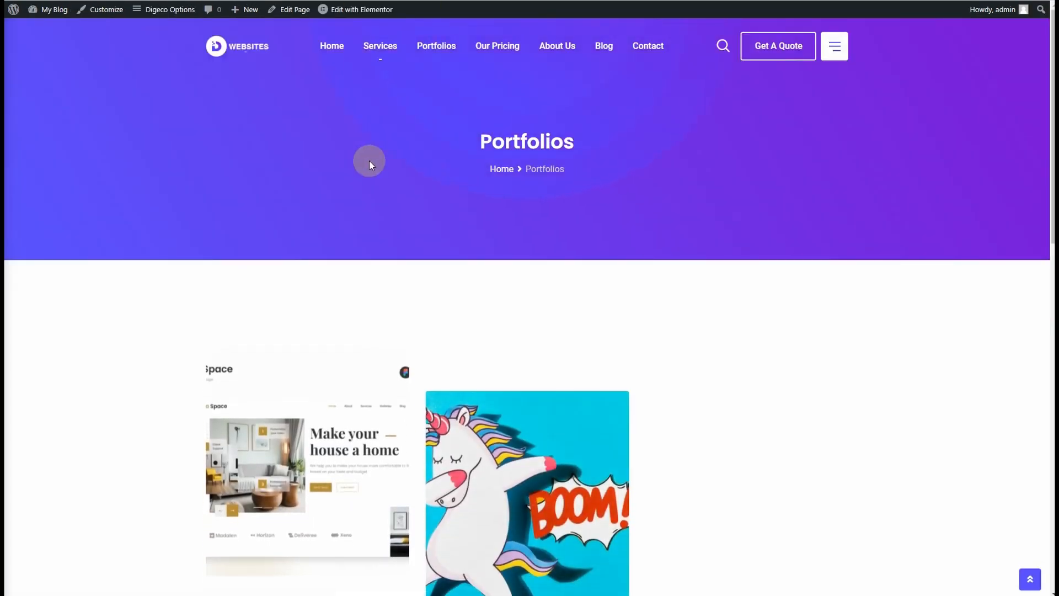
pyautogui.scroll(-9, 299, 208)
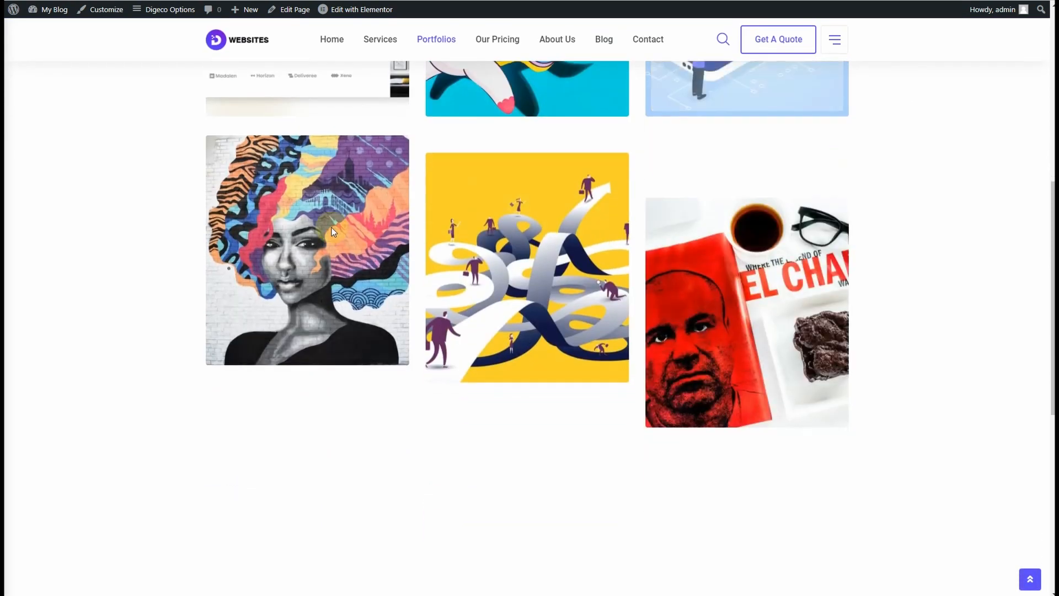
pyautogui.moveTo(310, 245)
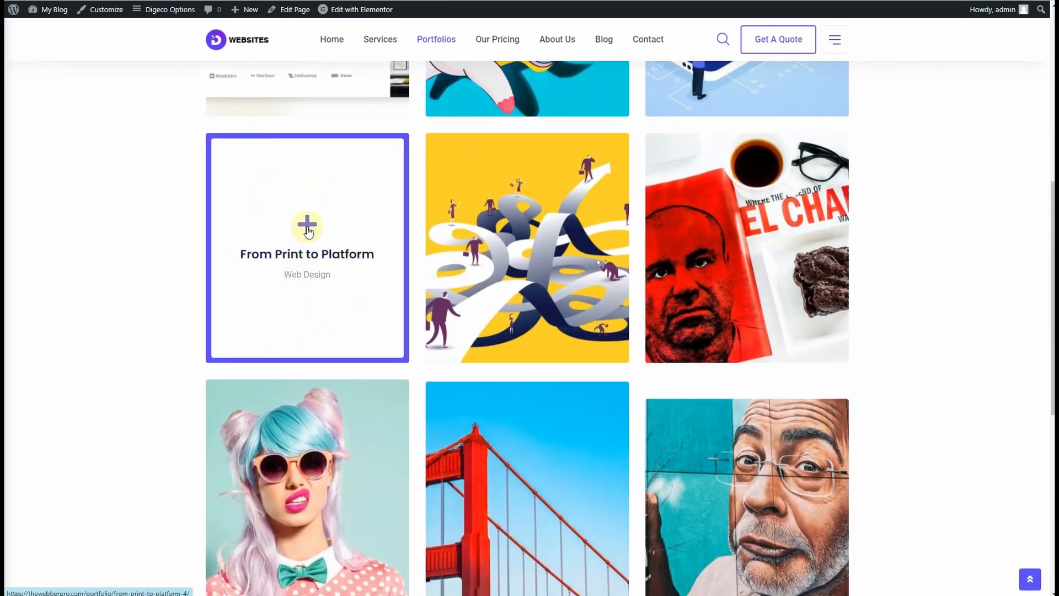
pyautogui.click(308, 228)
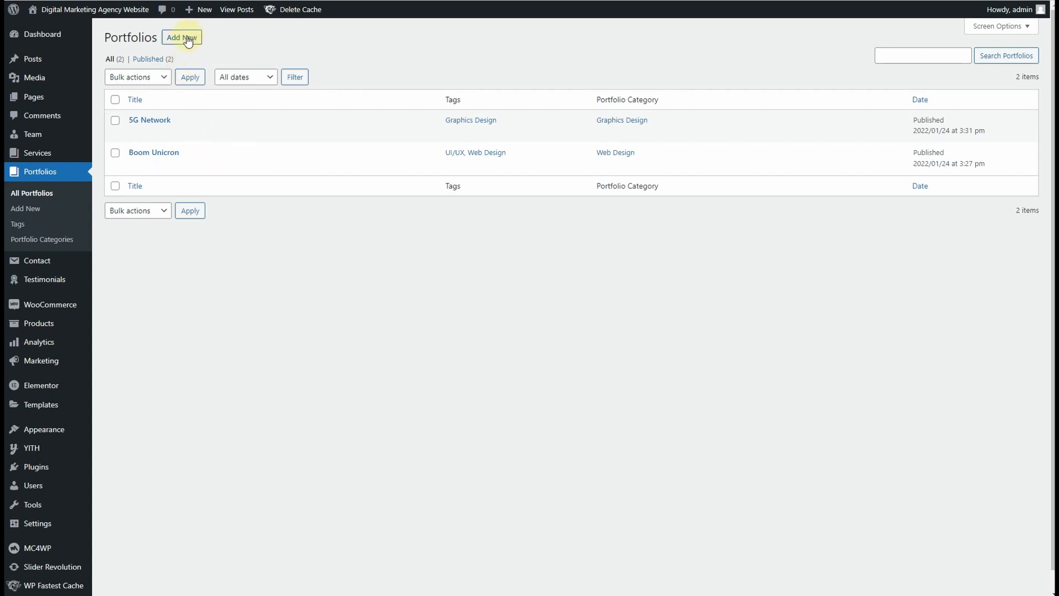
# - Add a new portfolio item and title it "Love is Color"
pyautogui.click(187, 39)
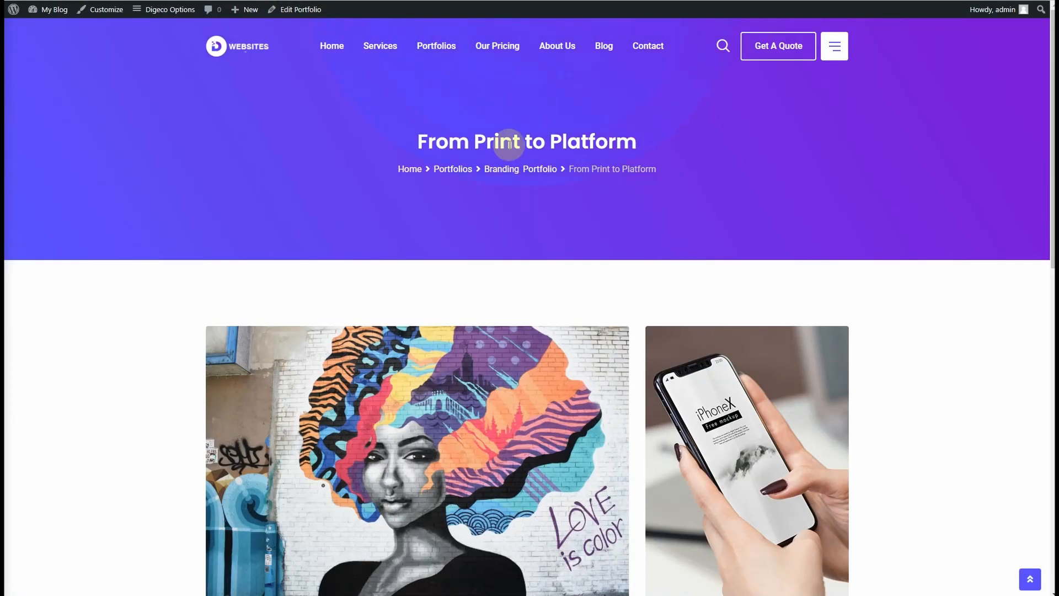
pyautogui.moveTo(638, 146); pyautogui.dragTo(379, 167)
pyautogui.scroll(-1, 362, 236)
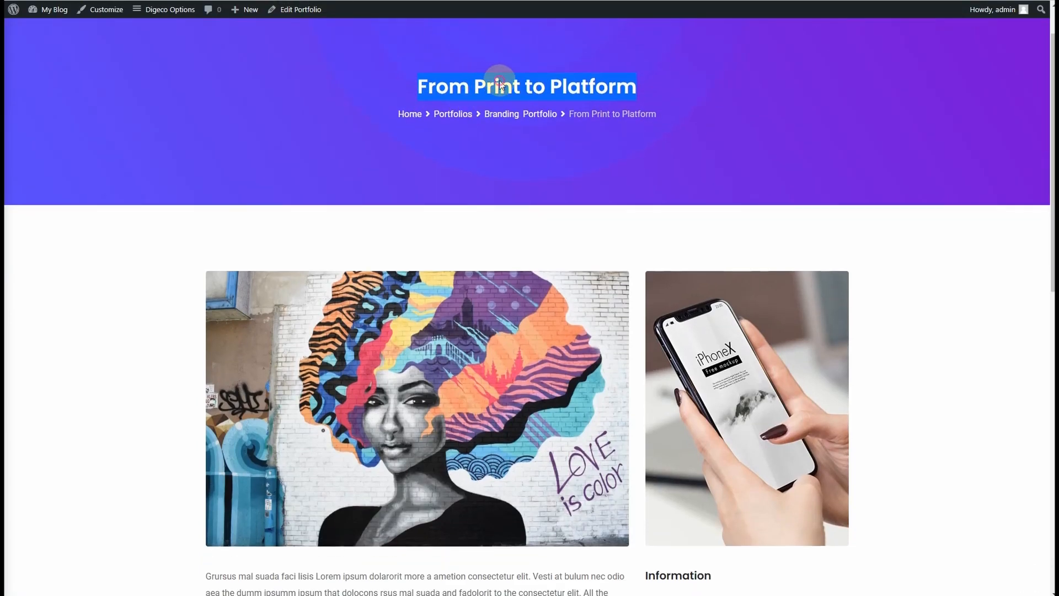
pyautogui.rightClick(502, 84)
pyautogui.click(506, 88)
pyautogui.click(414, 160)
pyautogui.scroll(-4, 555, 220)
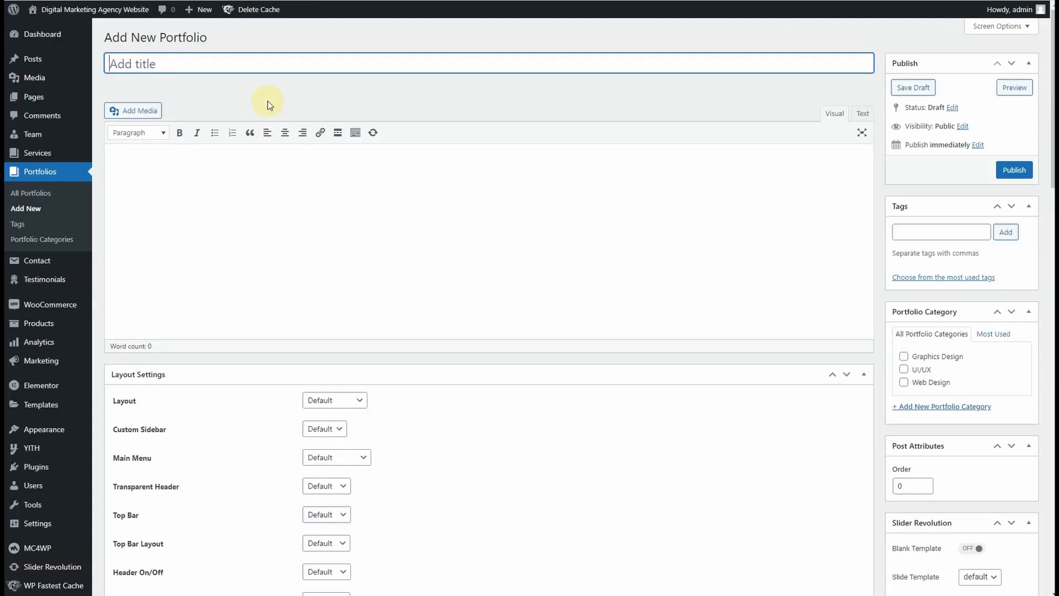
pyautogui.write('Love is Color')
# - Copy the two description paragraphs from the demo's From Print to Platform item into the new portfolio's content
pyautogui.click(234, 201)
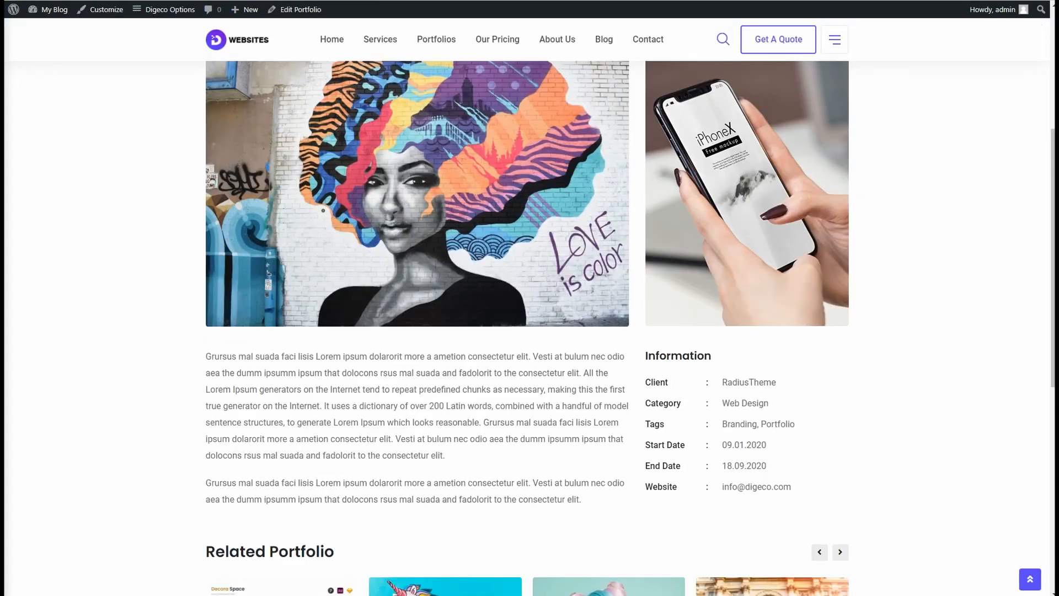
pyautogui.scroll(-3, 212, 204)
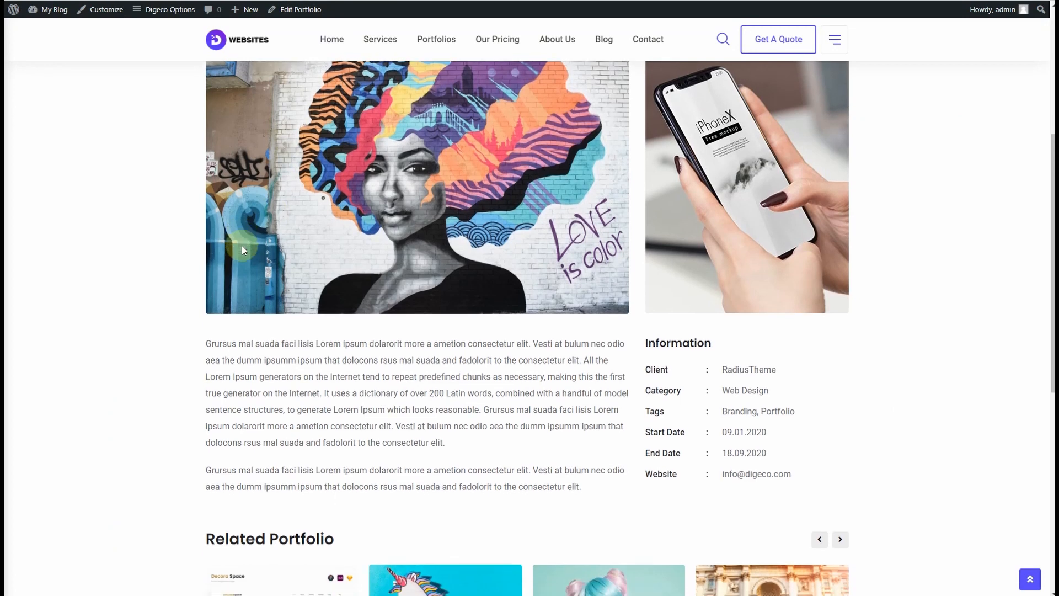
pyautogui.moveTo(209, 195); pyautogui.dragTo(568, 343)
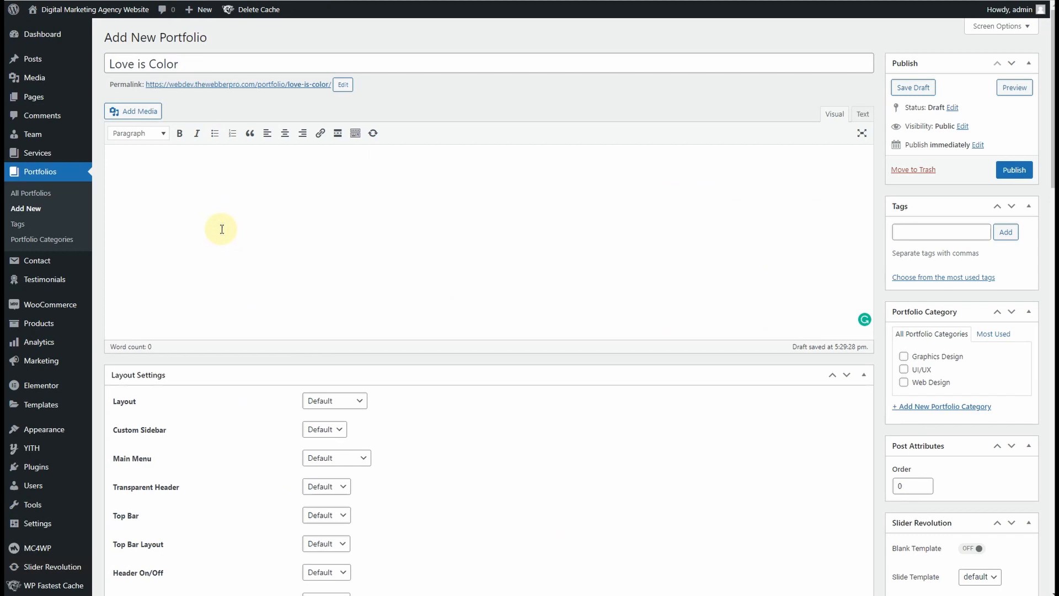
pyautogui.write('rursus mal suada faci lisis Lorem ipsum dolarorit more a ametion consectetur elit. Vesti at bulum nec odio aea the dumm ipsumm ipsum that dolocons rsus mal suada and fadolorit to the consectetur elit. All the Lorem Ipsum generators on the Internet tend to repeat predefined chunks as necessary, making this the first true generator on the Internet. It uses a dictionary of over 200 Latin words, combined with a handful of model sentence structures, to generate Lorem Ipsum which looks reasonable. Grursus mal suada faci lisis Lorem ipsum dolarorit more a ametion consectetur elit. Vesti at bulum nec odio aea the dumm ipsumm ipsum that dolocons rsus mal suada and fadolorit to the consectetur elit. Grursus mal suada faci lisis Lorem ipsum dolarorit more a ametion consectetur elit. Vesti at bulum nec odio aea the dumm ipsumm ipsum that dolocons rsus mal suada and fadolorit to the consectetur elit.')
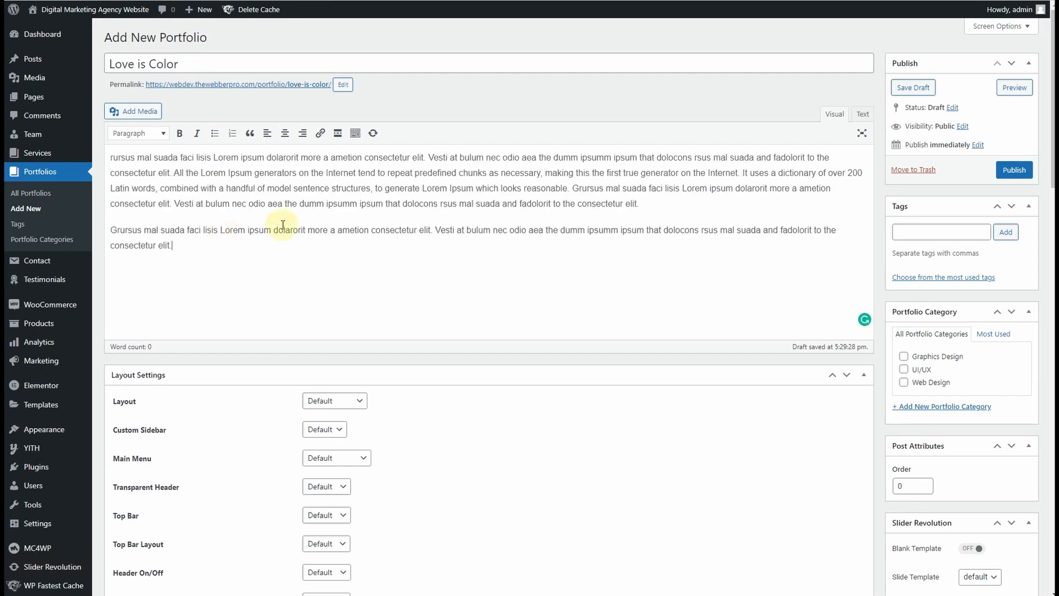
# - Add the tags Branding and Portfolio to the new portfolio item and assign it to the Graphics Design category
pyautogui.click(927, 238)
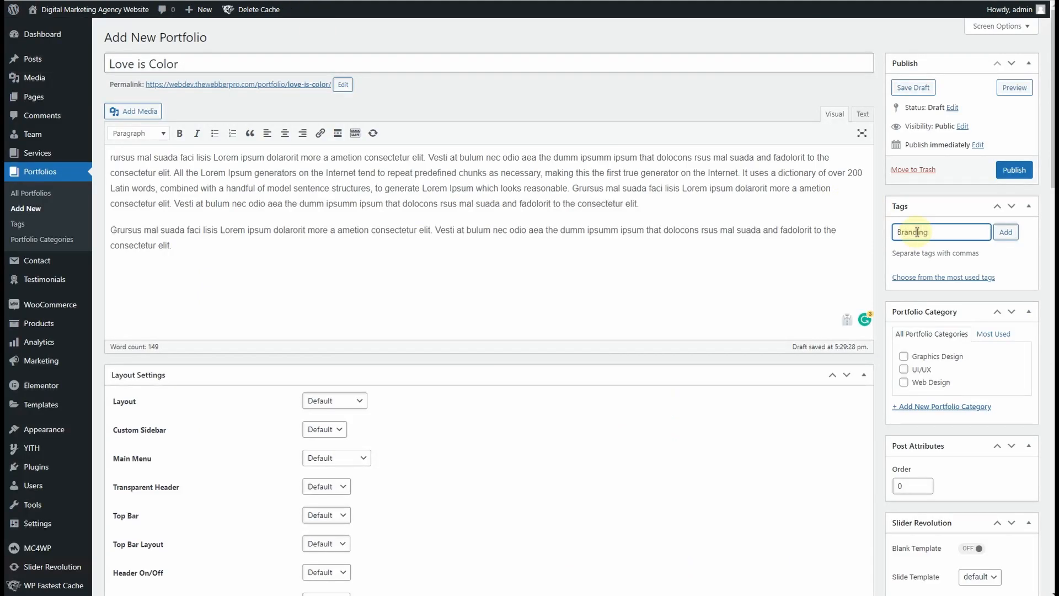
pyautogui.press('Return')
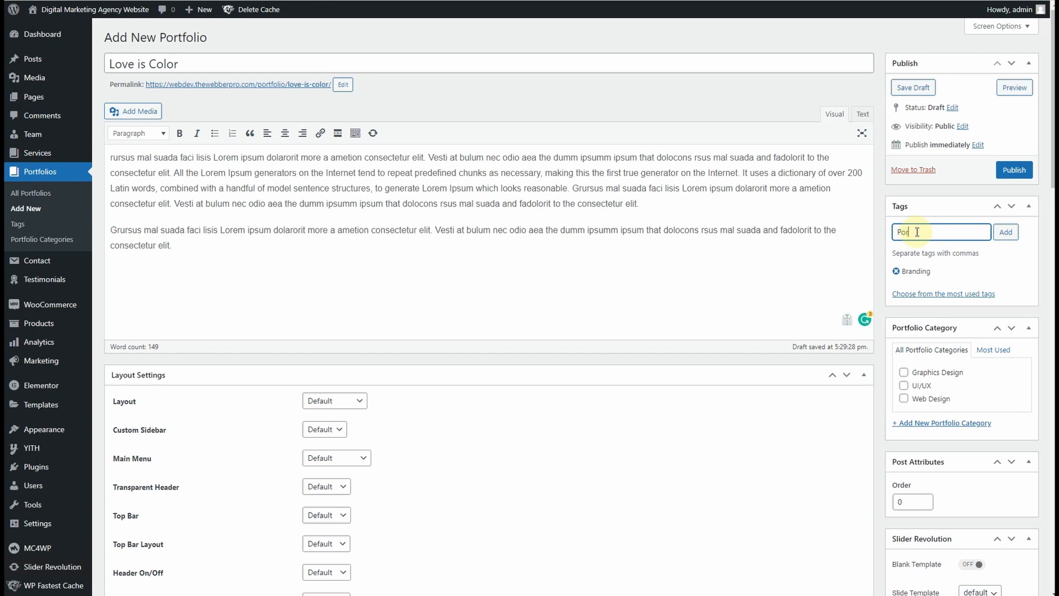
pyautogui.press('Return')
pyautogui.scroll(-2, 922, 307)
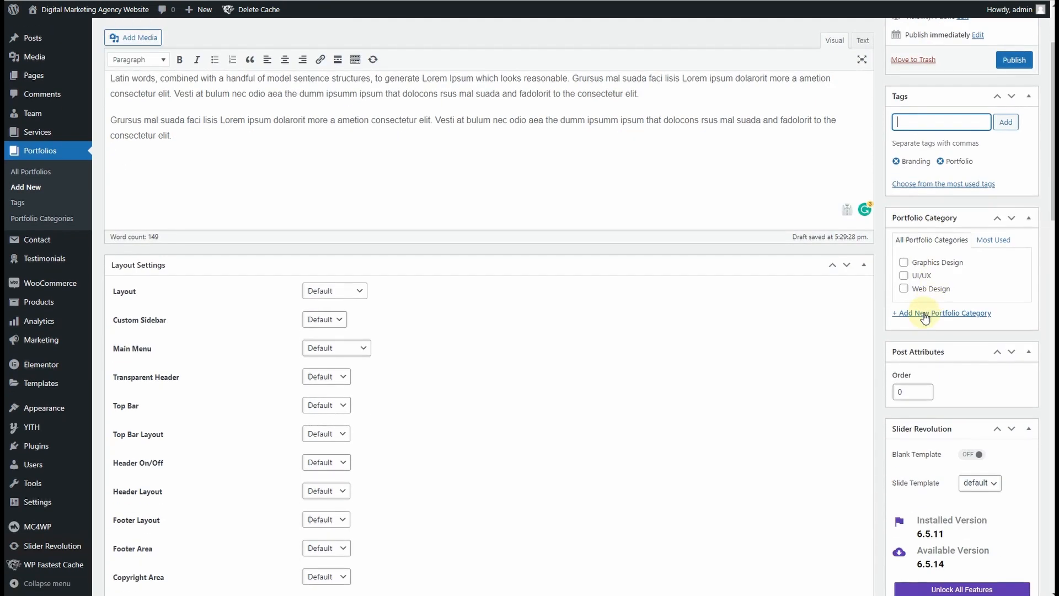
pyautogui.click(904, 264)
# - Save the mural image from the demo's From Print to Platform item as 03_Portfolio in the Portfolio folder
pyautogui.scroll(-4, 1001, 367)
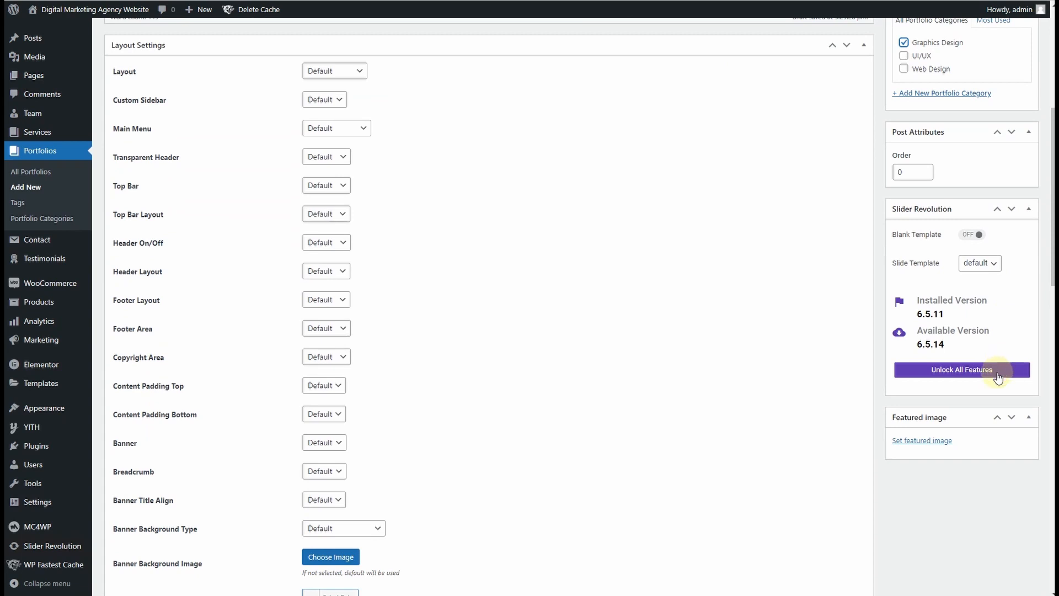
pyautogui.scroll(-1, 1004, 433)
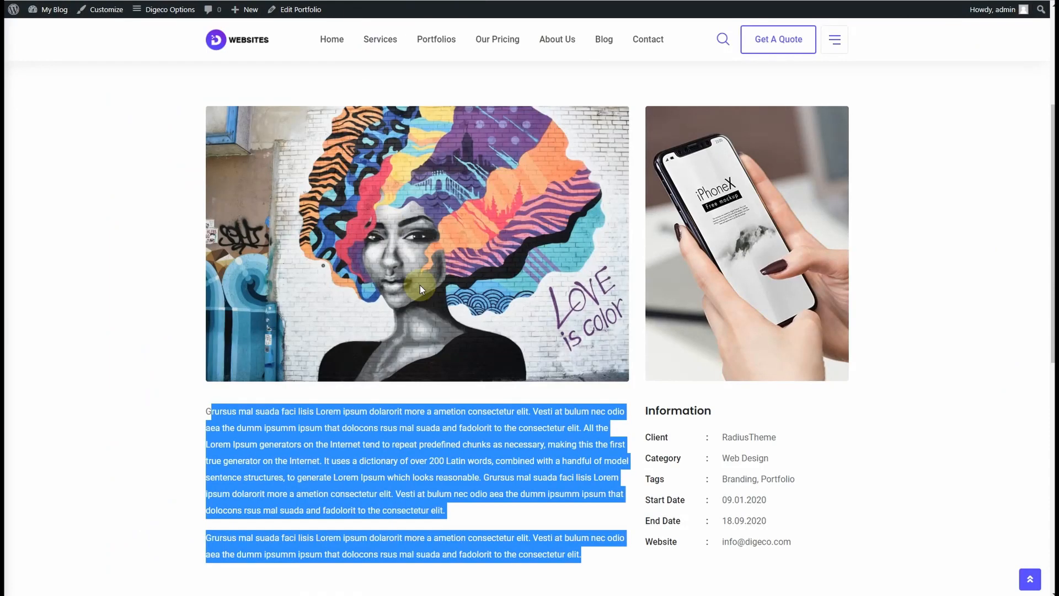
pyautogui.rightClick(407, 201)
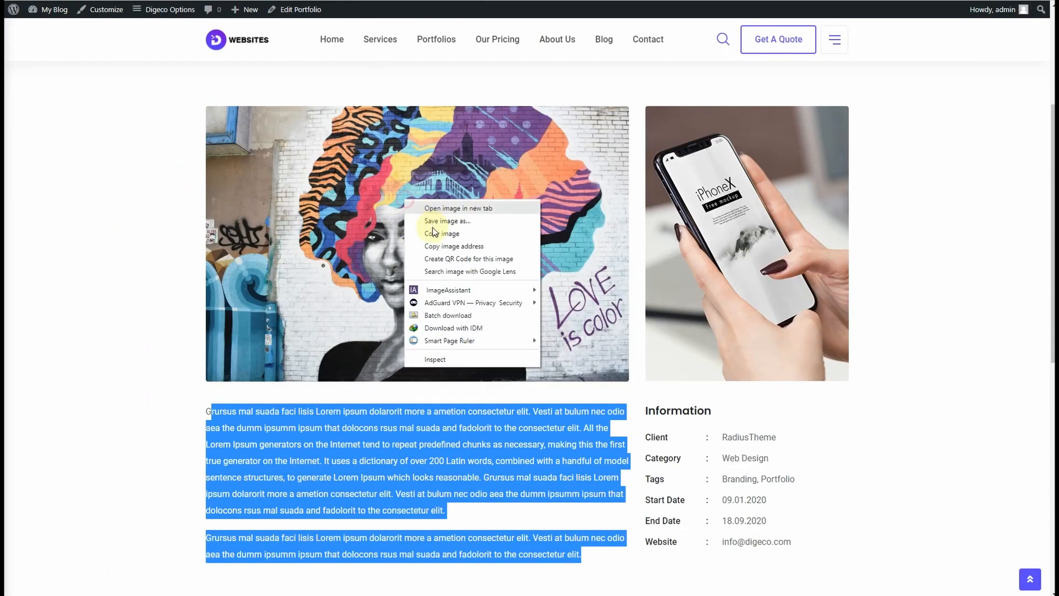
pyautogui.click(337, 283)
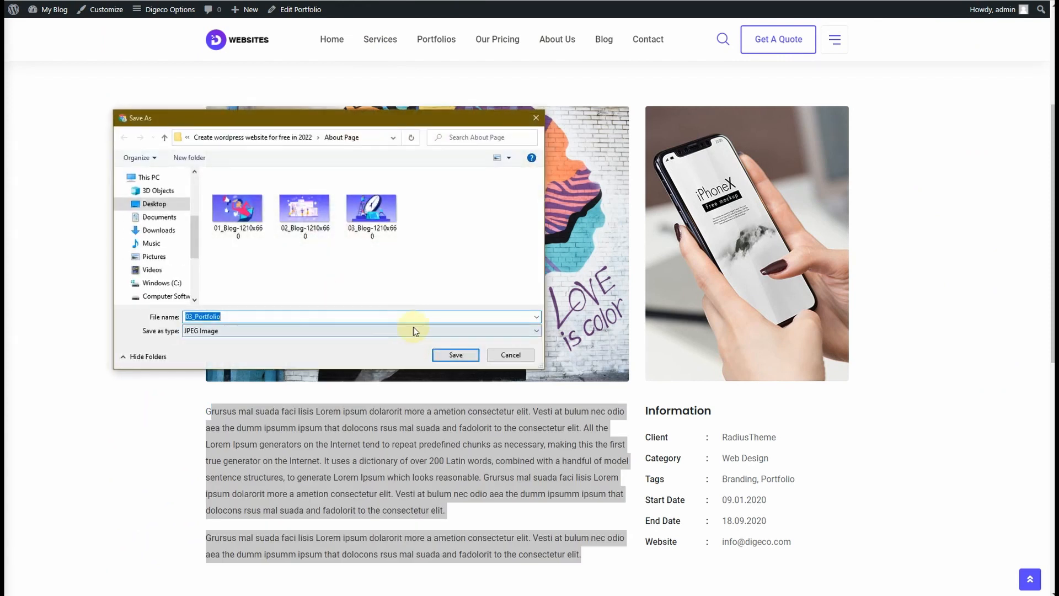
pyautogui.click(164, 137)
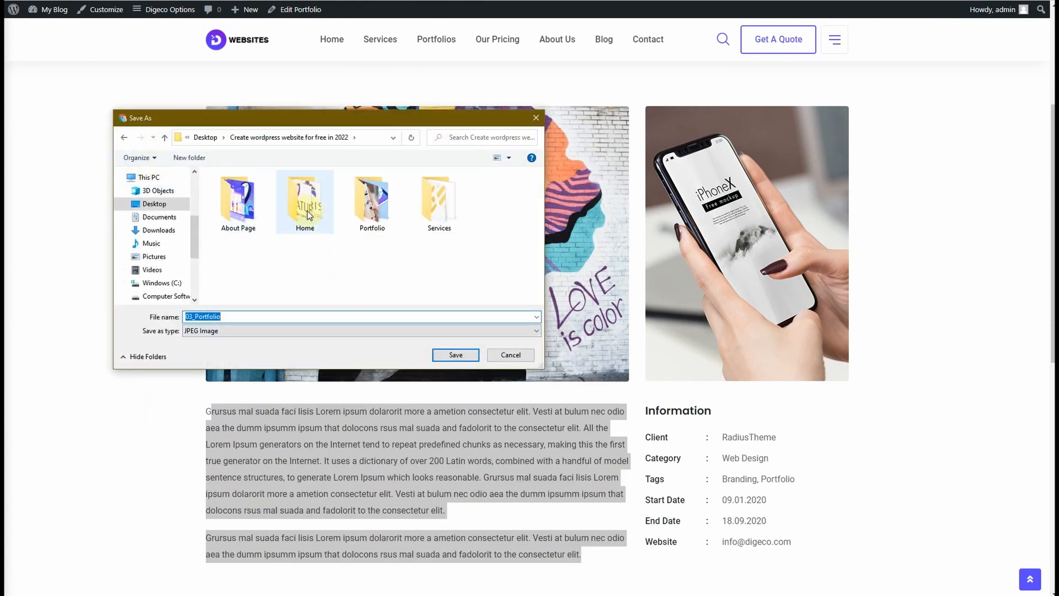
pyautogui.doubleClick(373, 199)
pyautogui.click(456, 355)
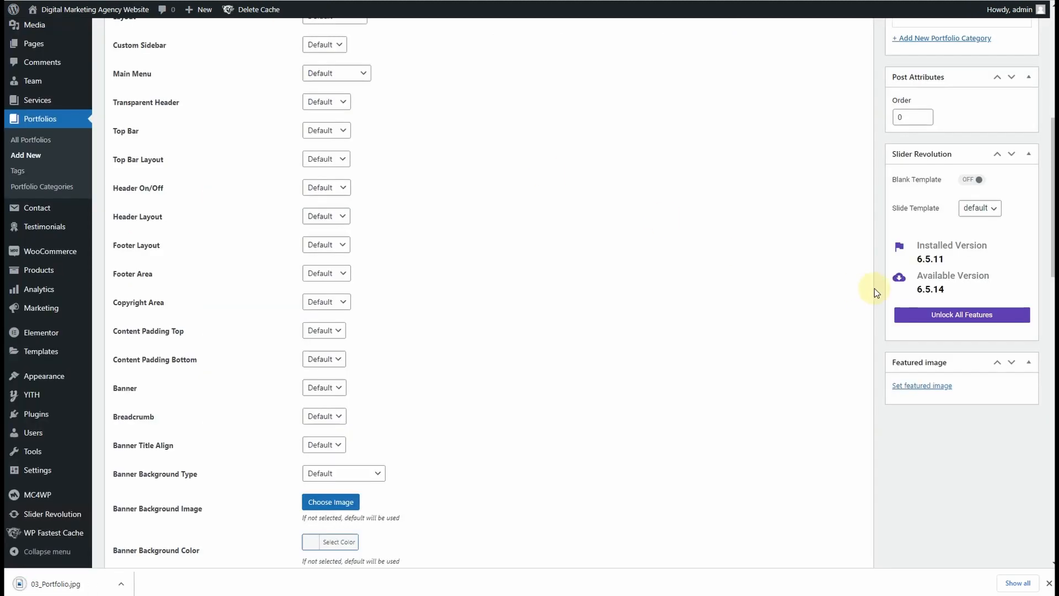
# - Upload 03_Portfolio.jpg to the media library and set it as the new portfolio item's featured image
pyautogui.click(922, 387)
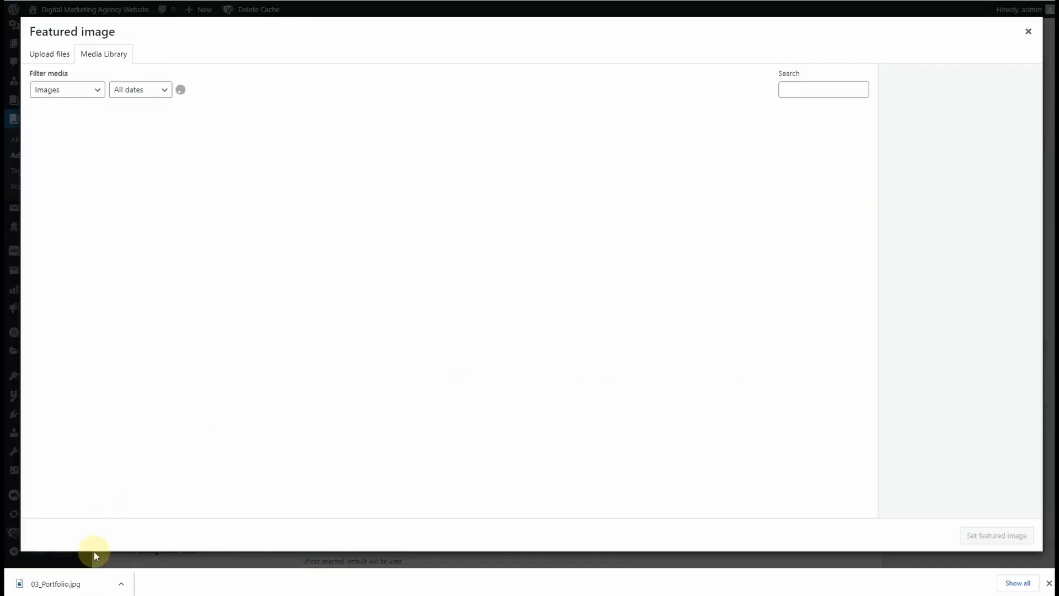
pyautogui.moveTo(93, 581); pyautogui.dragTo(398, 352)
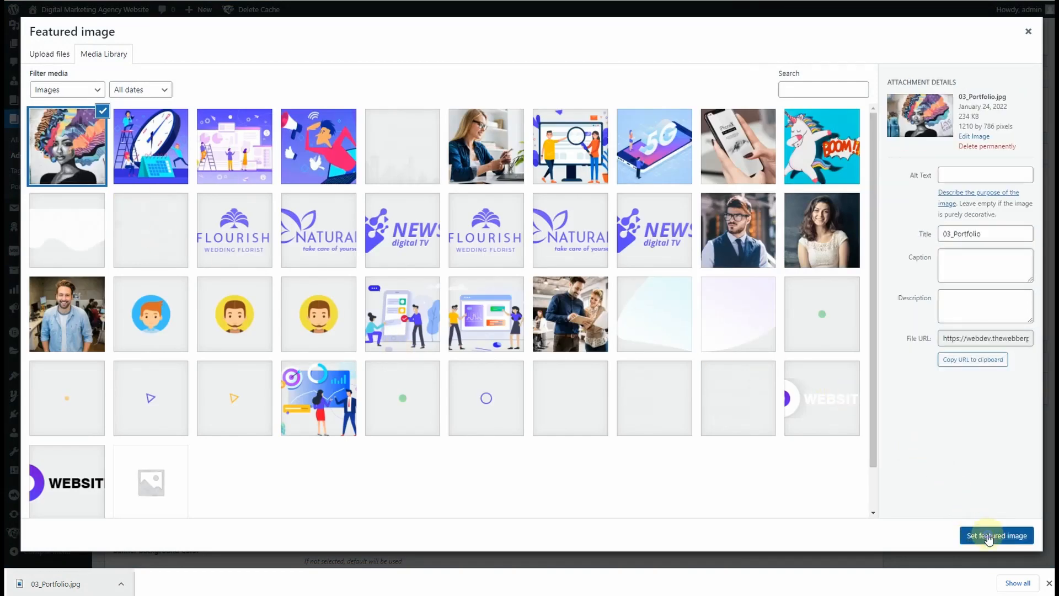
pyautogui.click(987, 535)
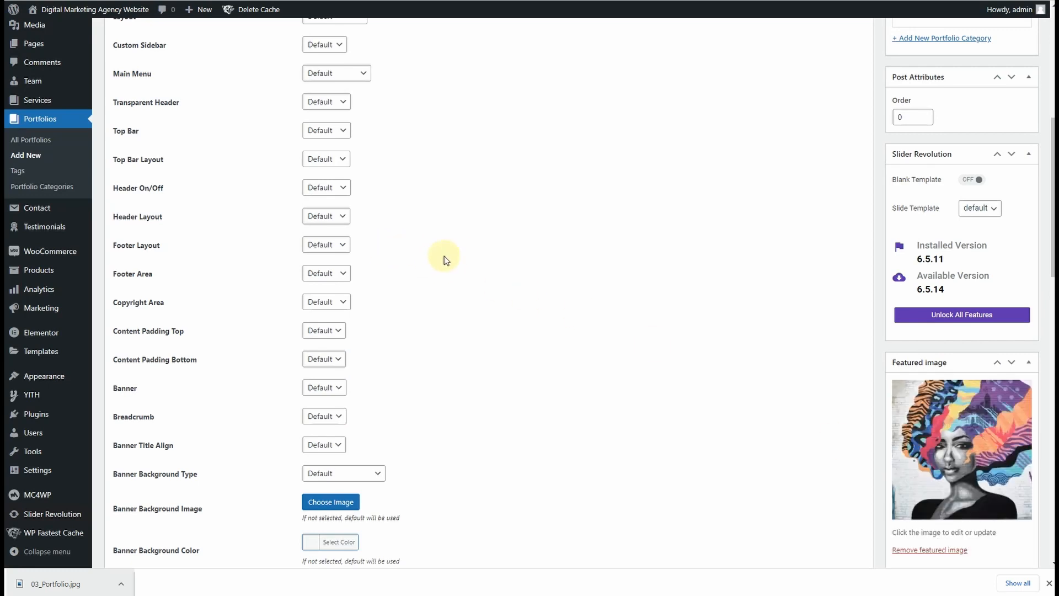
# - Copy the portfolio item's title "Love is Color" into the Info Title field of Portfolio Info
pyautogui.scroll(-9, 471, 247)
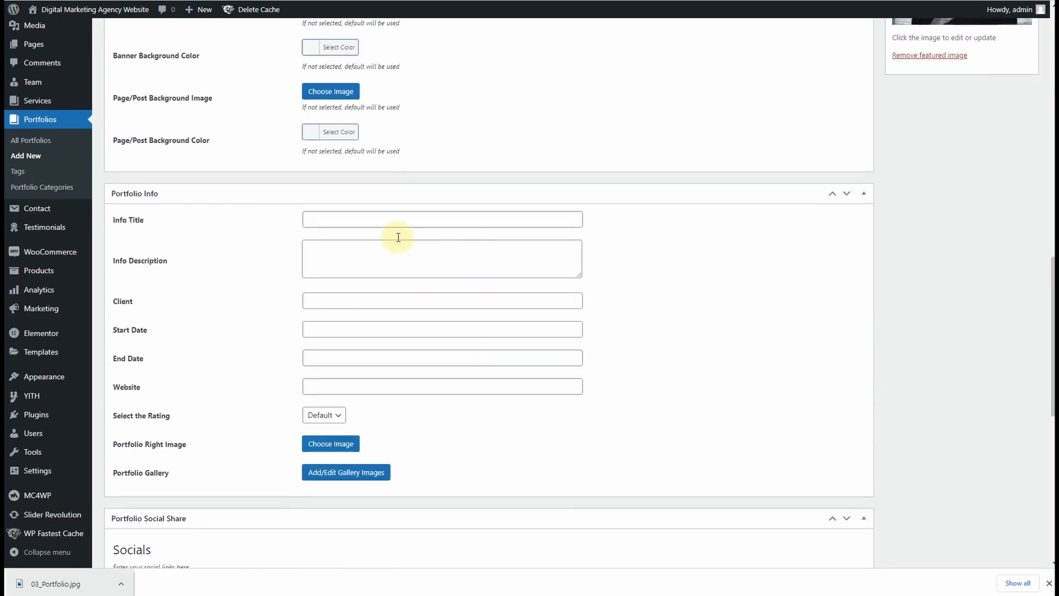
pyautogui.click(349, 221)
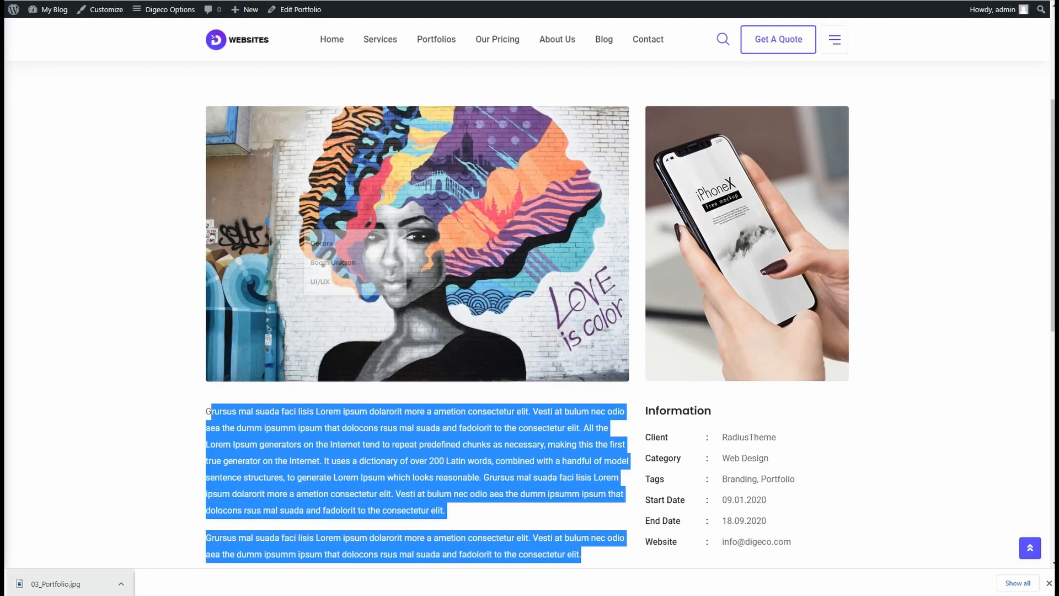
pyautogui.scroll(3, 657, 279)
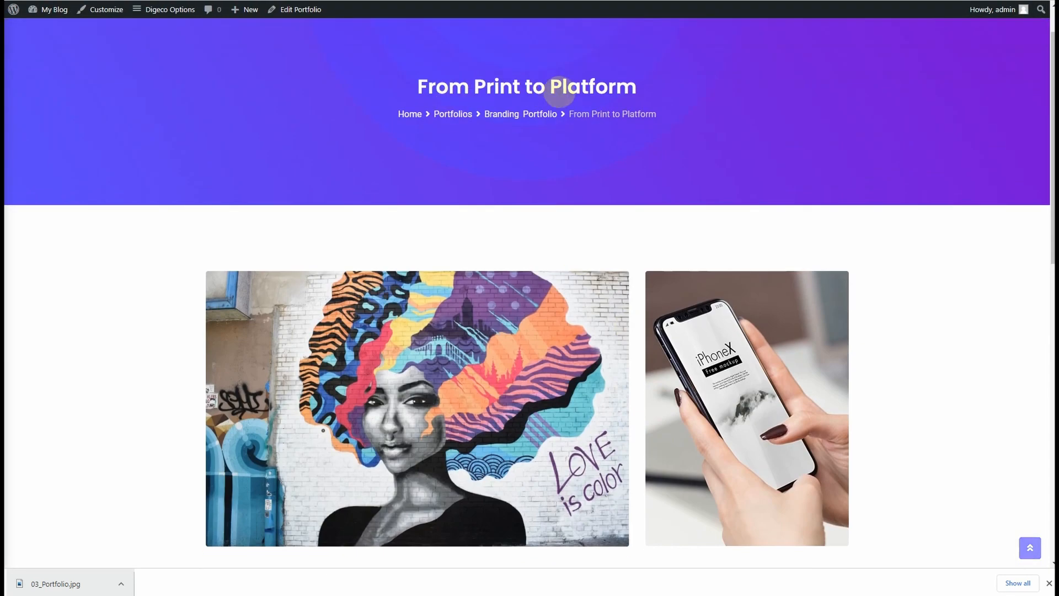
pyautogui.scroll(-4, 604, 200)
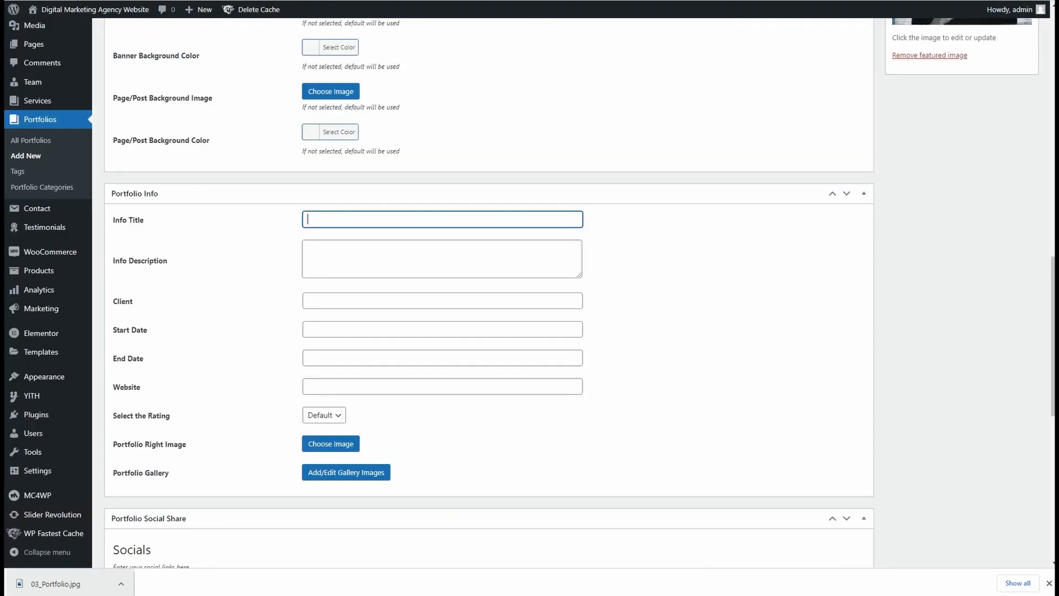
pyautogui.scroll(15, 373, 274)
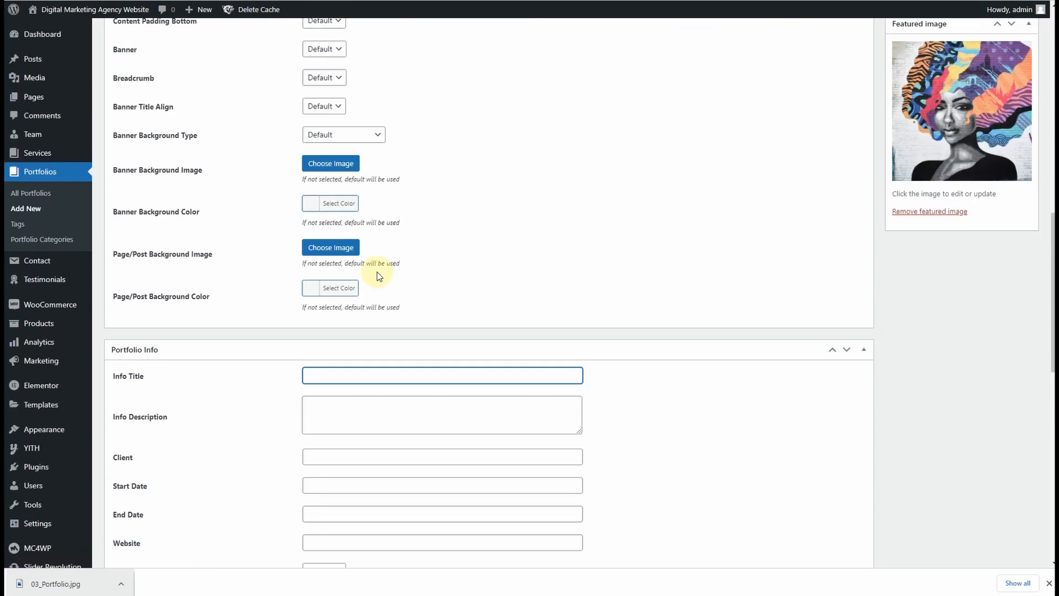
pyautogui.click(192, 66)
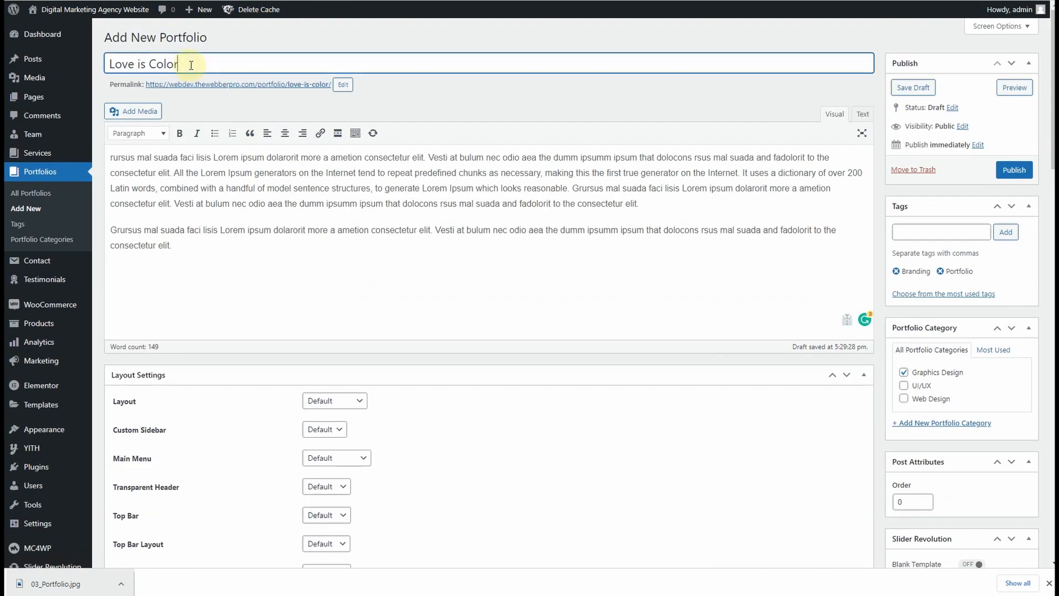
pyautogui.hotkey('ctrl', 'a')
pyautogui.hotkey('ctrl', 'c')
pyautogui.scroll(-14, 390, 234)
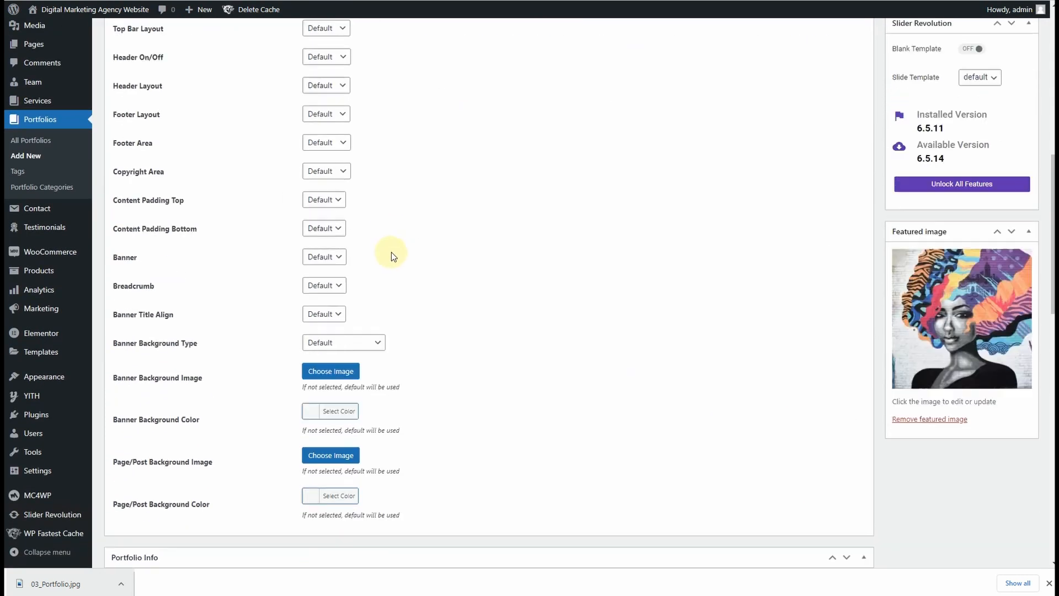
pyautogui.click(377, 327)
pyautogui.hotkey('ctrl', 'v')
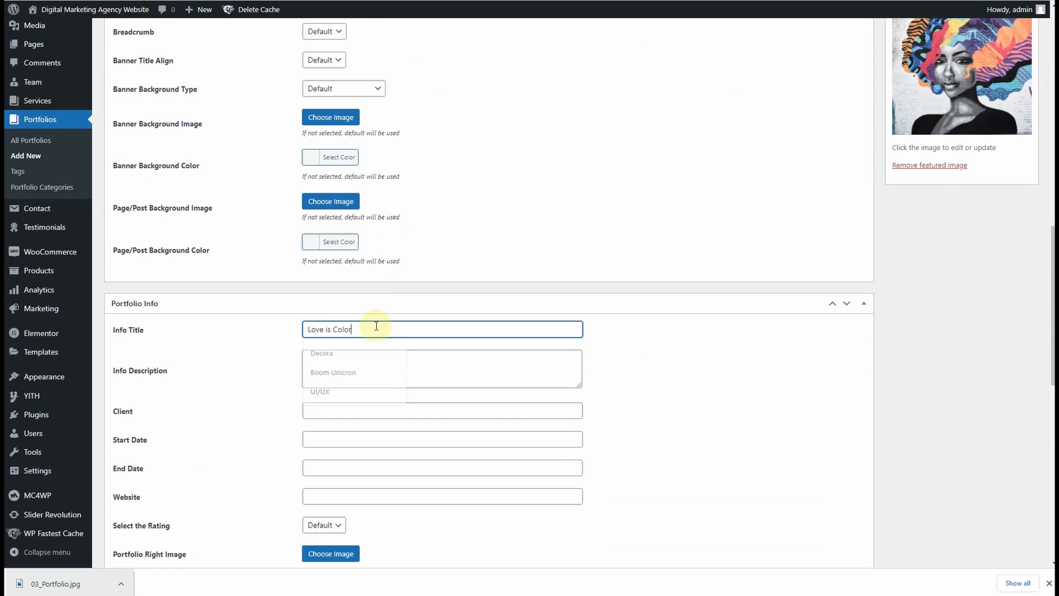
# - Set the Portfolio Info client to RadiusTheme, start date to 09.01.2020 and end date to 18.09.2020, and enter the demo's contact e-mail as Website
pyautogui.click(335, 367)
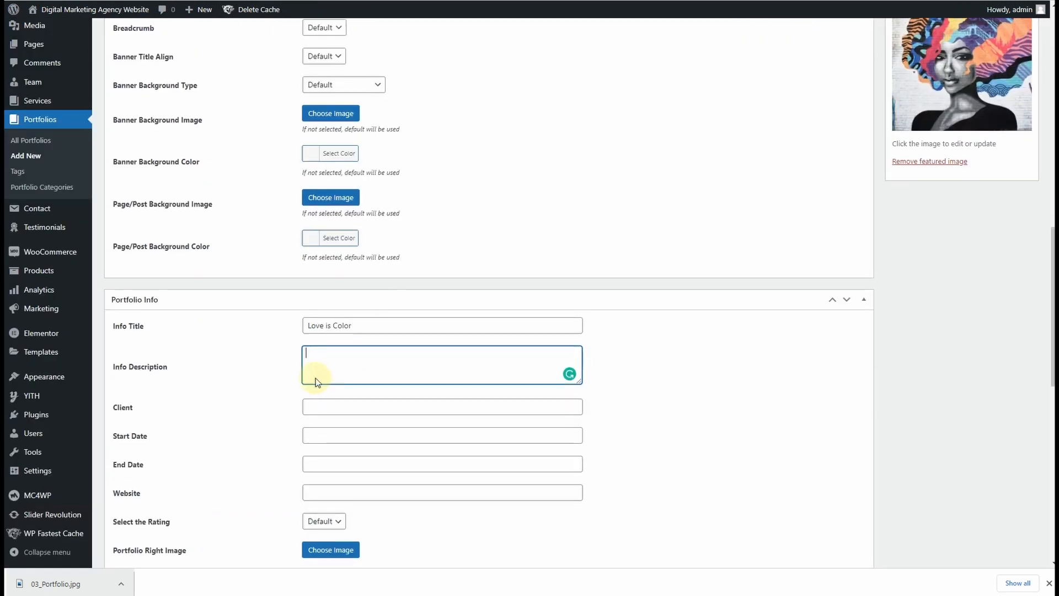
pyautogui.scroll(-3, 318, 321)
pyautogui.click(326, 243)
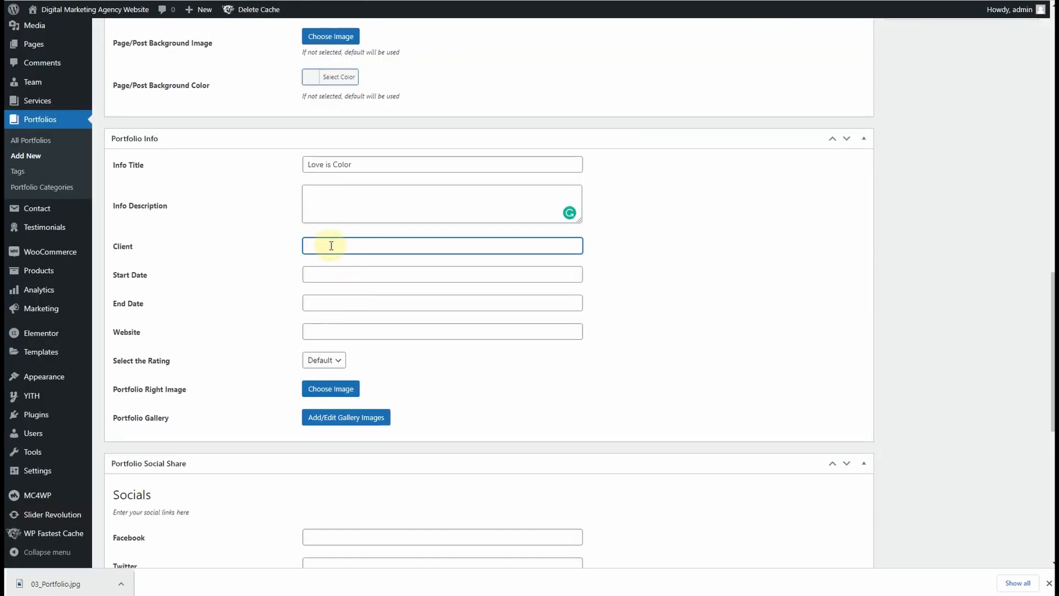
pyautogui.click(331, 246)
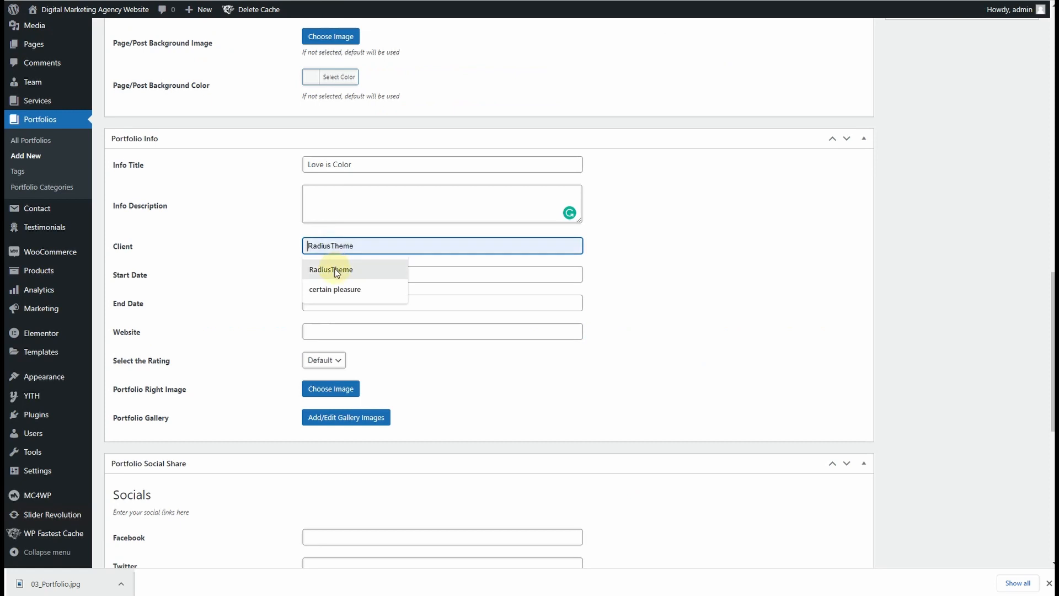
pyautogui.click(338, 271)
pyautogui.click(354, 276)
pyautogui.click(353, 299)
pyautogui.click(350, 306)
pyautogui.click(349, 326)
pyautogui.click(350, 334)
pyautogui.click(338, 355)
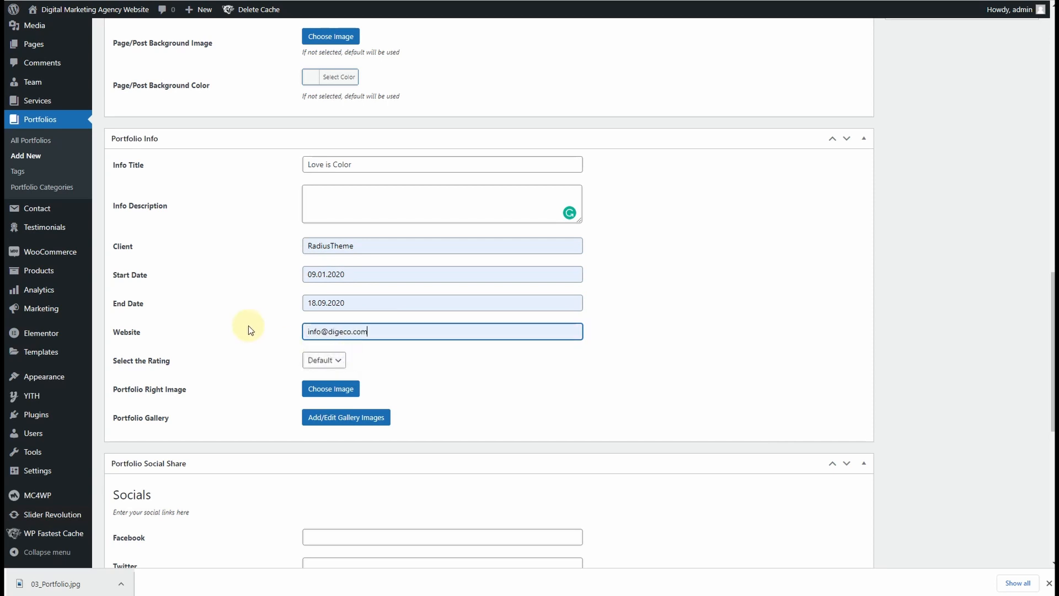
# - Set the Portfolio Right Image to gallery81.jpg, the hands-holding-phone picture from the media library
pyautogui.scroll(-1, 256, 332)
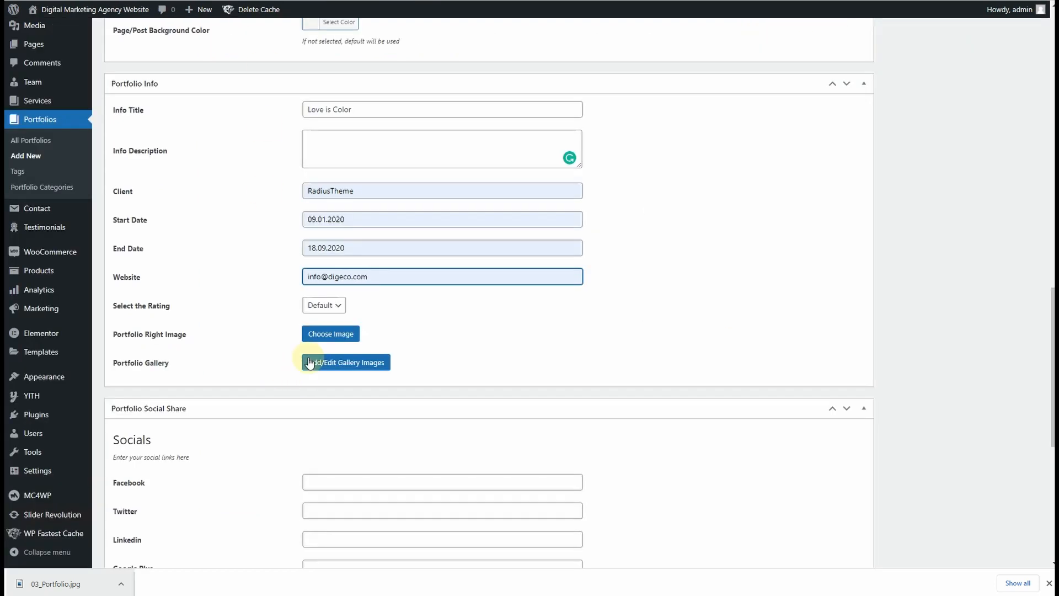
pyautogui.click(326, 333)
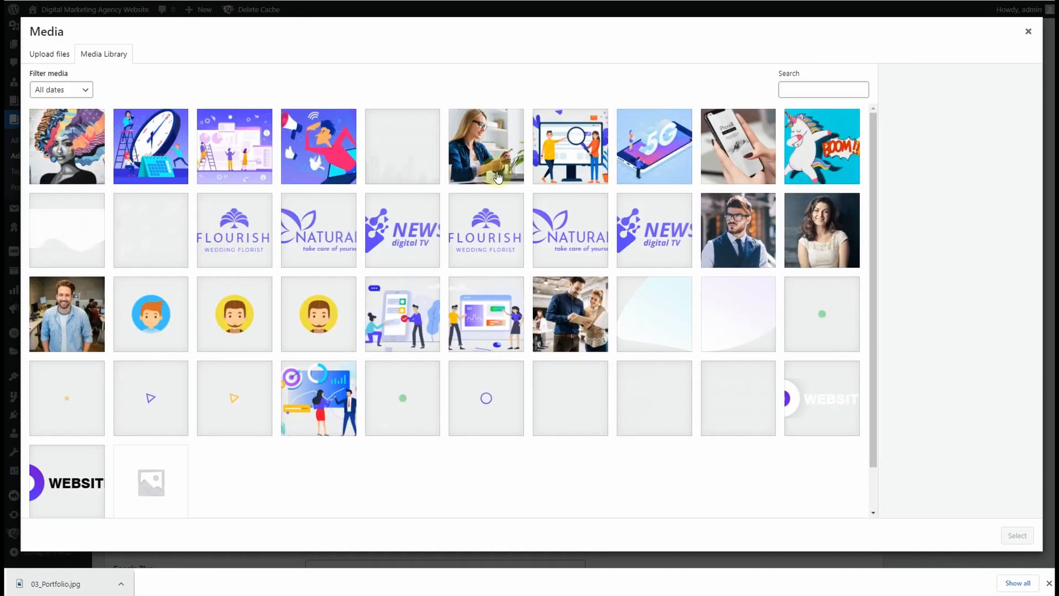
pyautogui.click(717, 153)
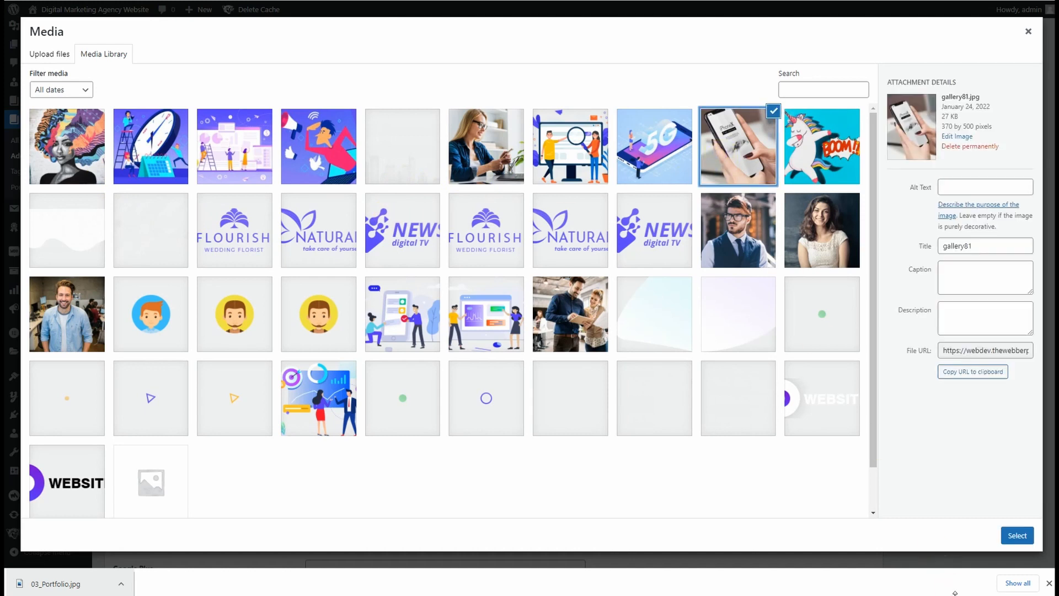
pyautogui.click(1011, 537)
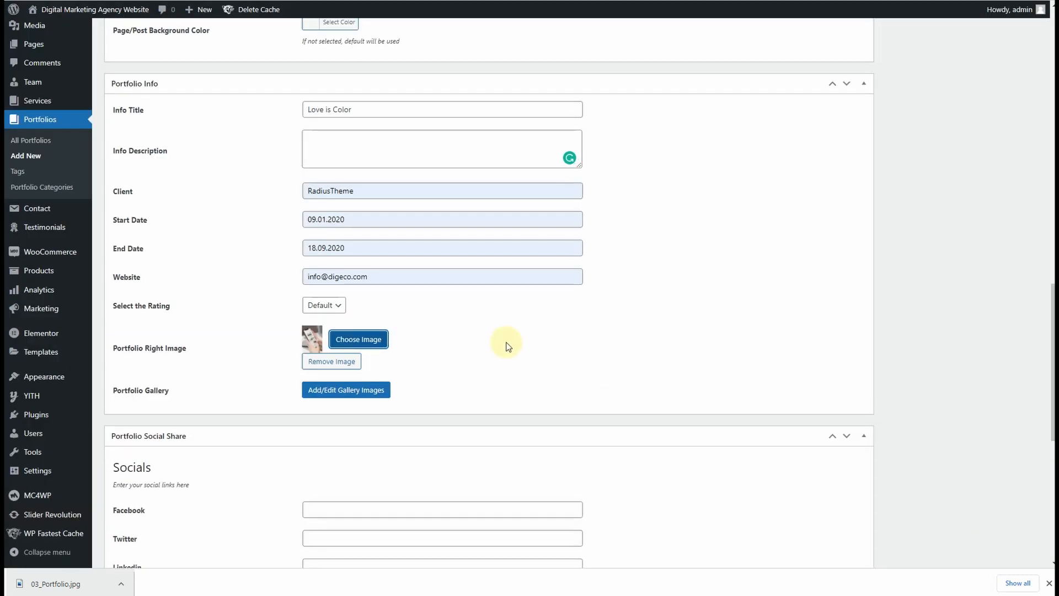
# - Enter # as the placeholder social link for Facebook, Twitter, Linkedin, Google Plus and Behance
pyautogui.scroll(-3, 508, 346)
pyautogui.click(366, 344)
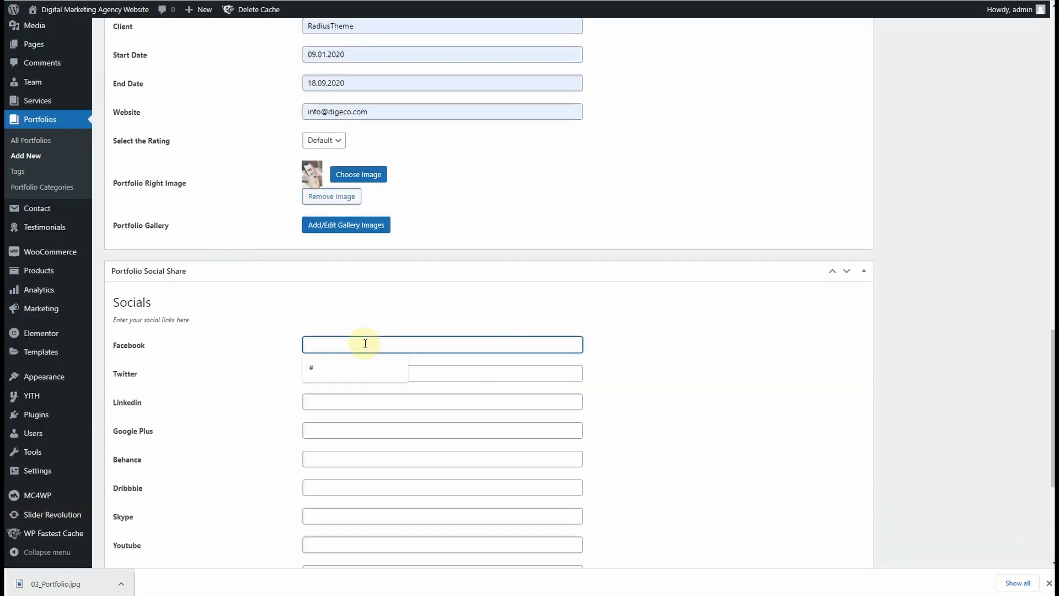
pyautogui.click(331, 378)
pyautogui.click(333, 375)
pyautogui.click(333, 399)
pyautogui.click(331, 401)
pyautogui.click(325, 426)
pyautogui.click(329, 431)
pyautogui.click(328, 454)
pyautogui.click(327, 460)
pyautogui.click(327, 483)
# - Publish the Love is Color portfolio item
pyautogui.scroll(-5, 725, 429)
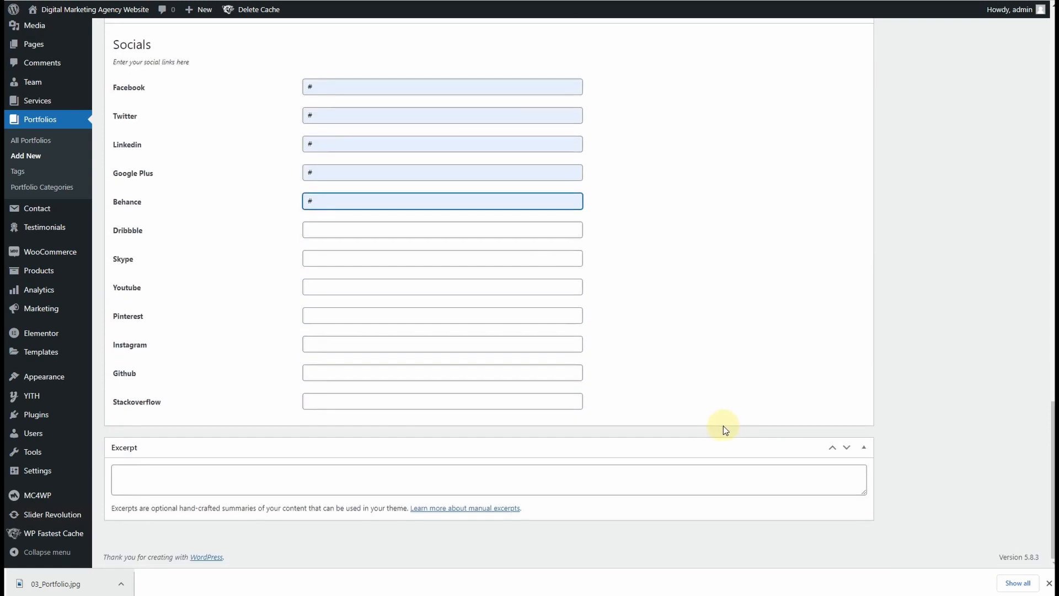
pyautogui.scroll(15, 652, 420)
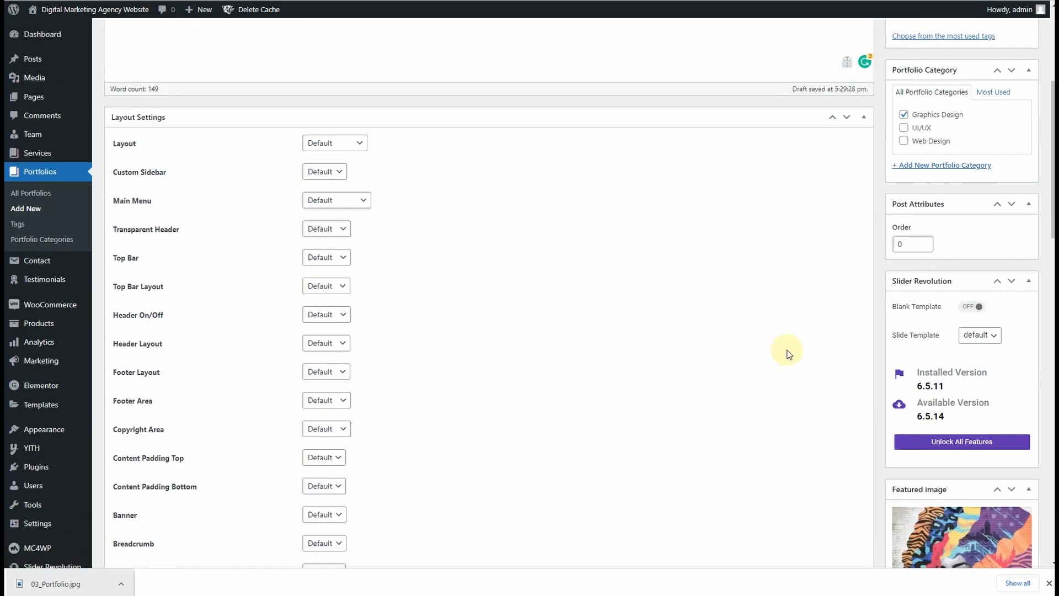
pyautogui.scroll(5, 982, 153)
pyautogui.click(1013, 171)
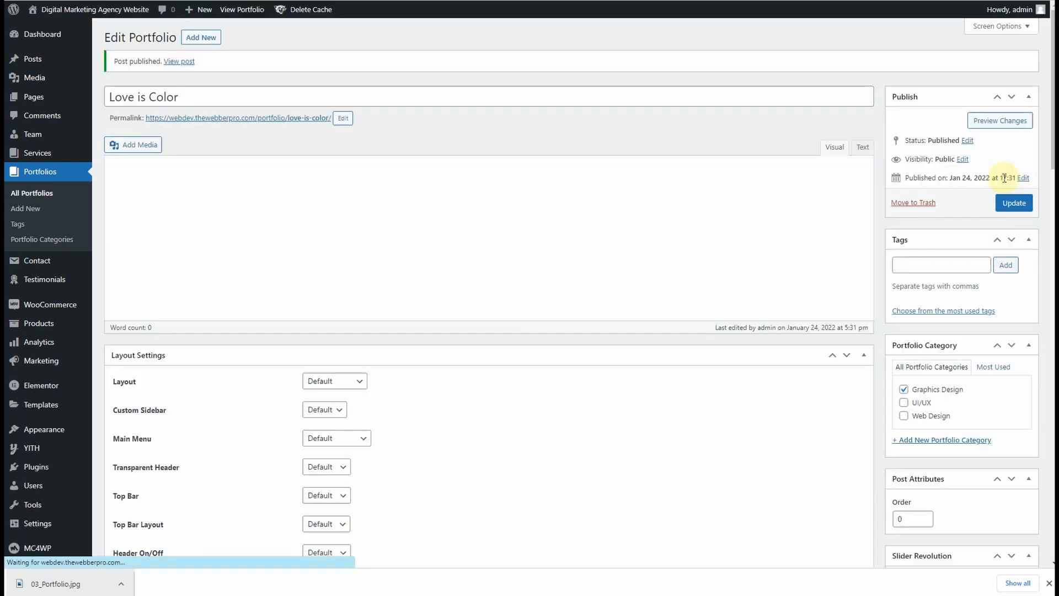
# - Check the published Love is Color page from banner to footer, and return to the Portfolios page in the Elementor editor
pyautogui.click(180, 62)
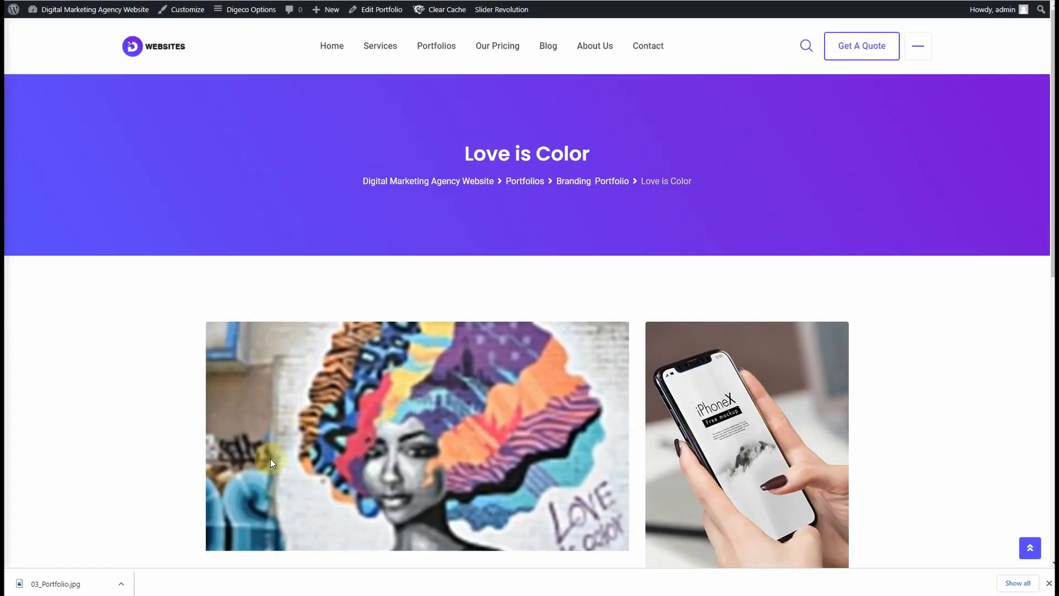
pyautogui.scroll(-2, 504, 332)
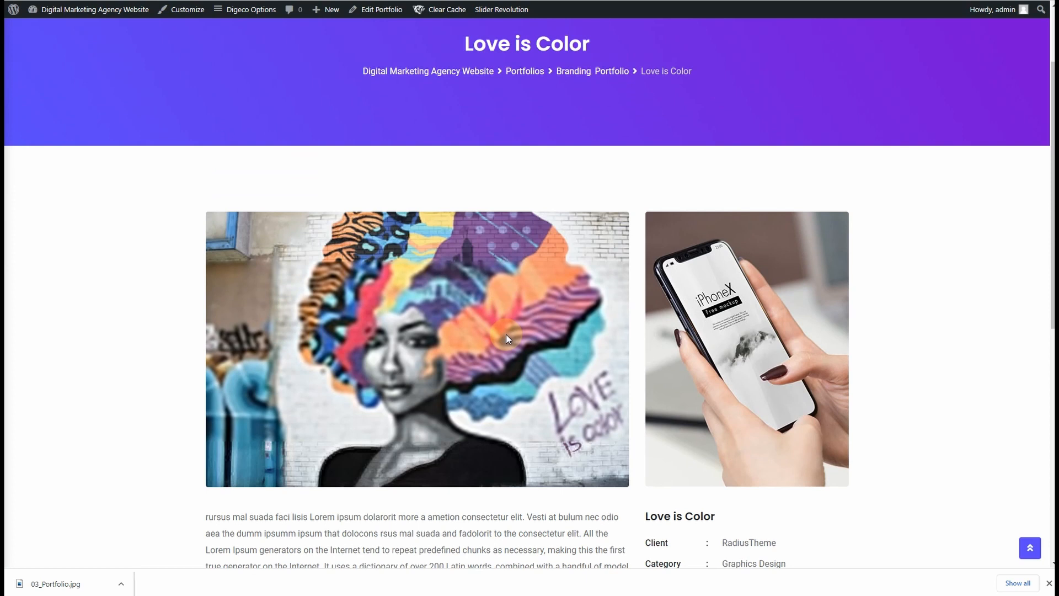
pyautogui.scroll(-8, 507, 336)
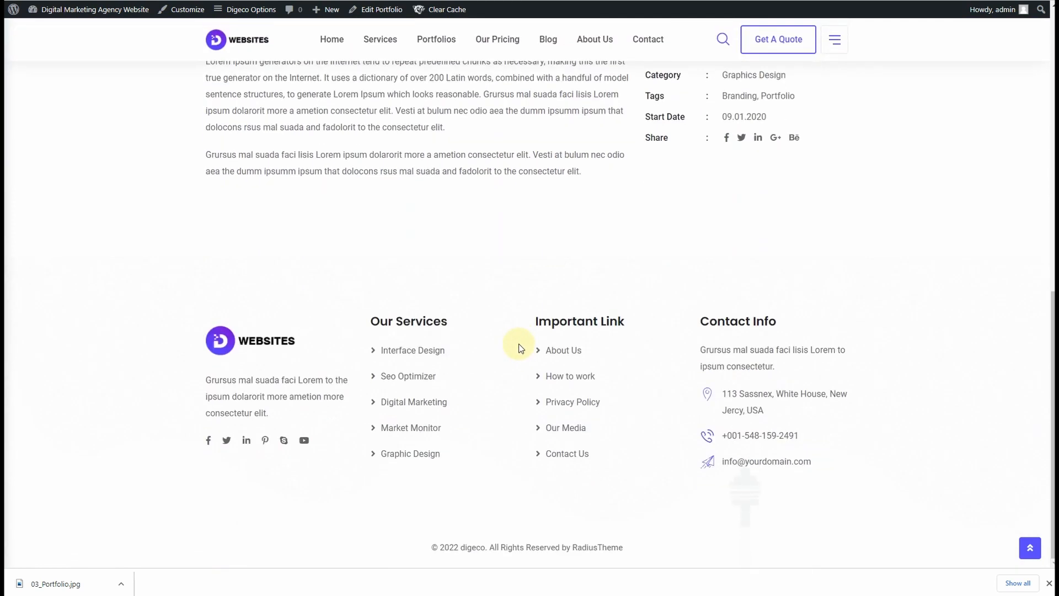
pyautogui.scroll(10, 519, 348)
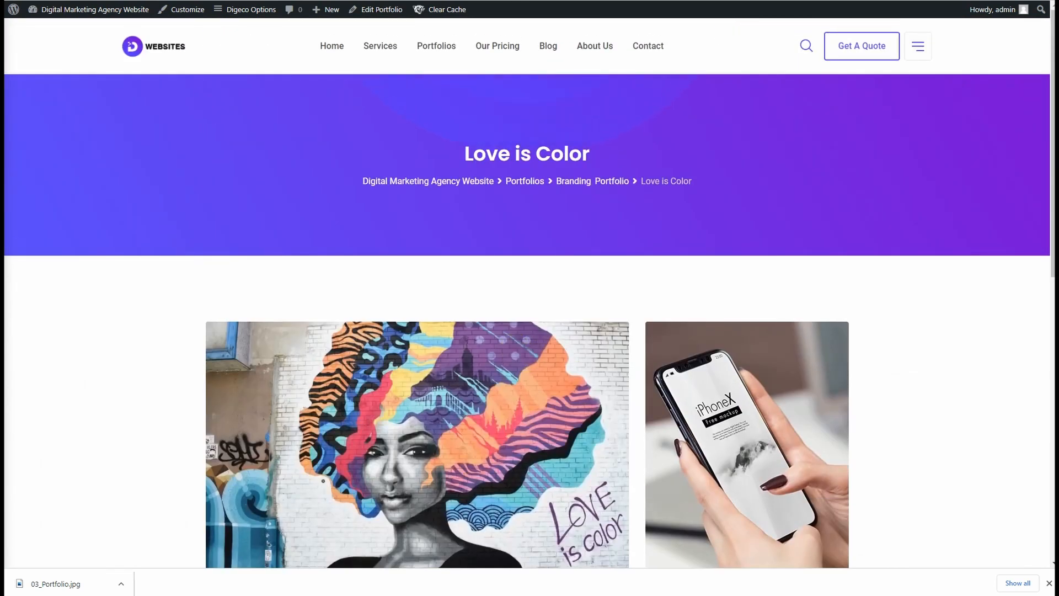
pyautogui.click(215, 1)
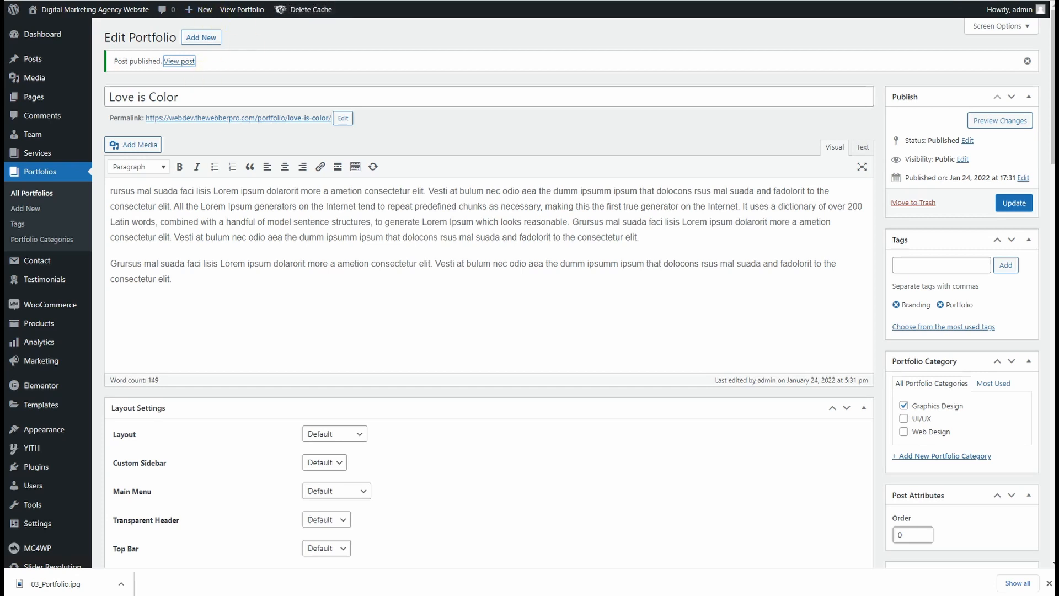
pyautogui.click(326, 1)
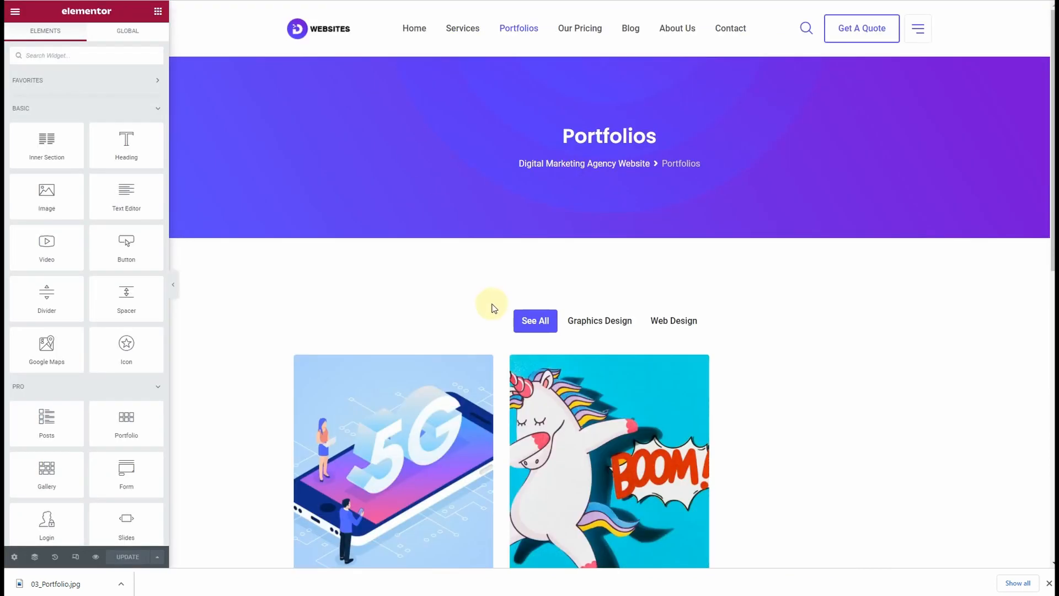
# - Examine the portfolio grid on the Portfolios page, including the newly added item and the Graphics Design filter
pyautogui.scroll(-4, 493, 317)
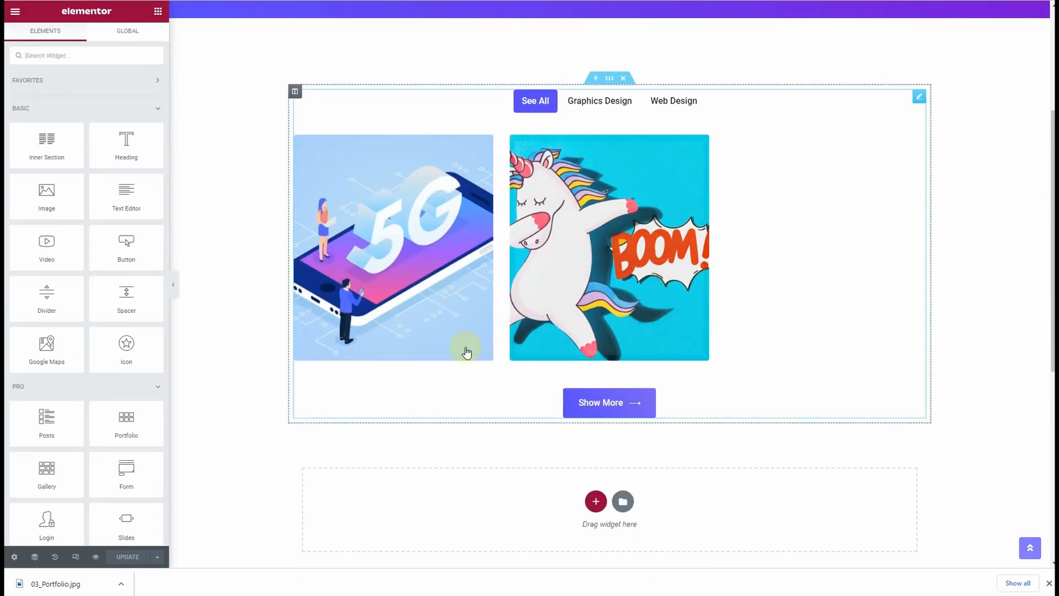
pyautogui.scroll(3, 644, 342)
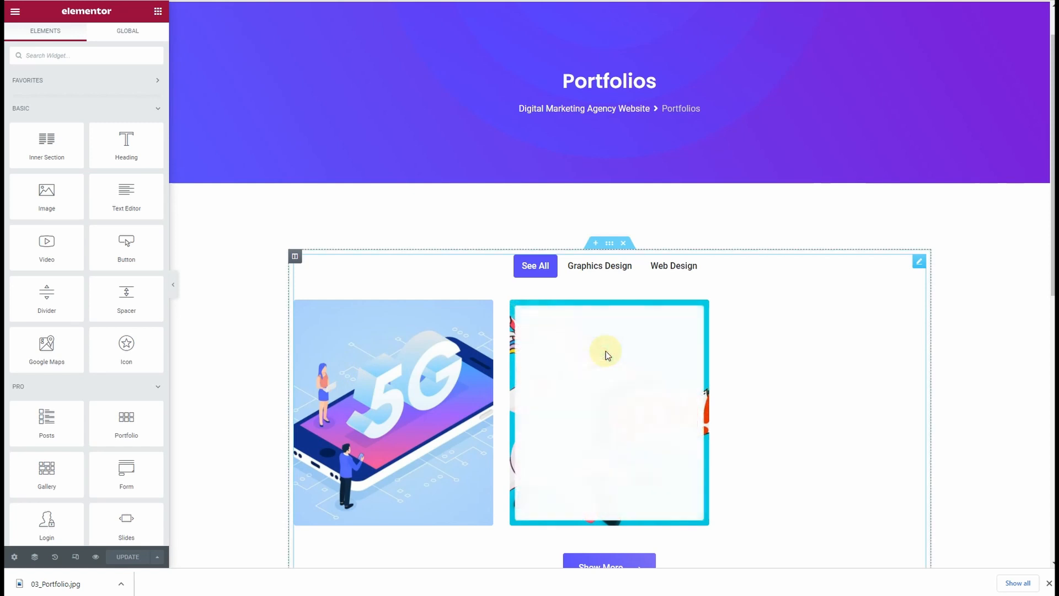
pyautogui.scroll(-3, 439, 360)
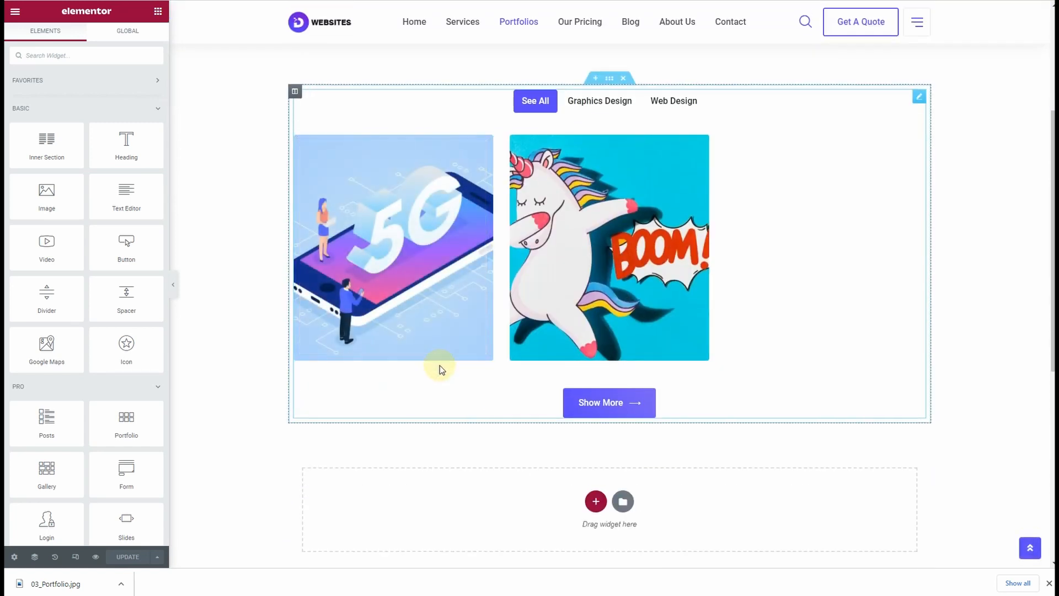
pyautogui.scroll(3, 439, 366)
pyautogui.click(1050, 582)
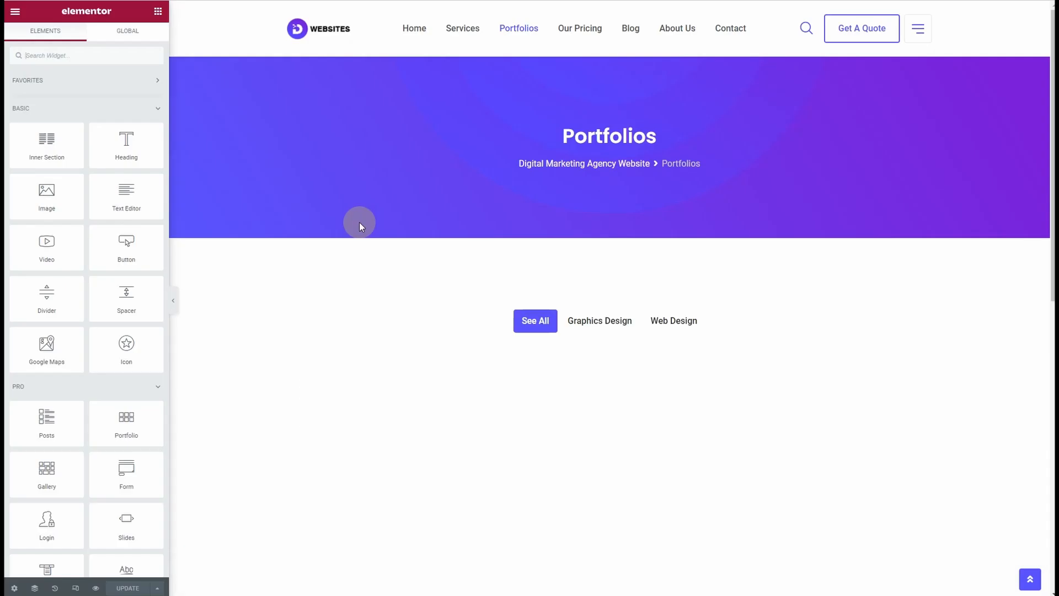
pyautogui.scroll(-3, 445, 265)
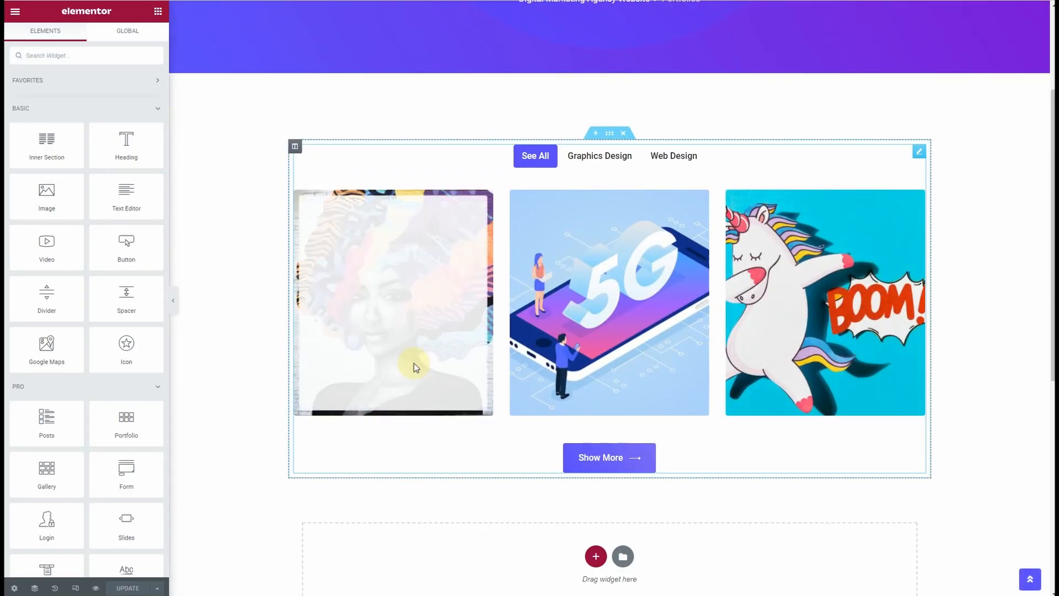
pyautogui.scroll(-7, 440, 295)
pyautogui.scroll(10, 283, 386)
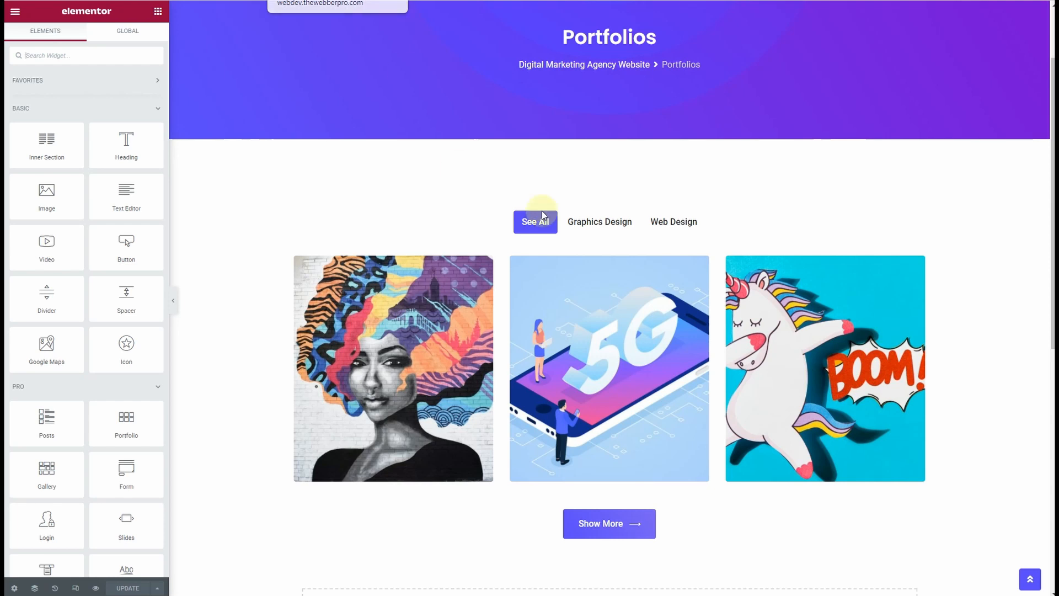
pyautogui.click(605, 223)
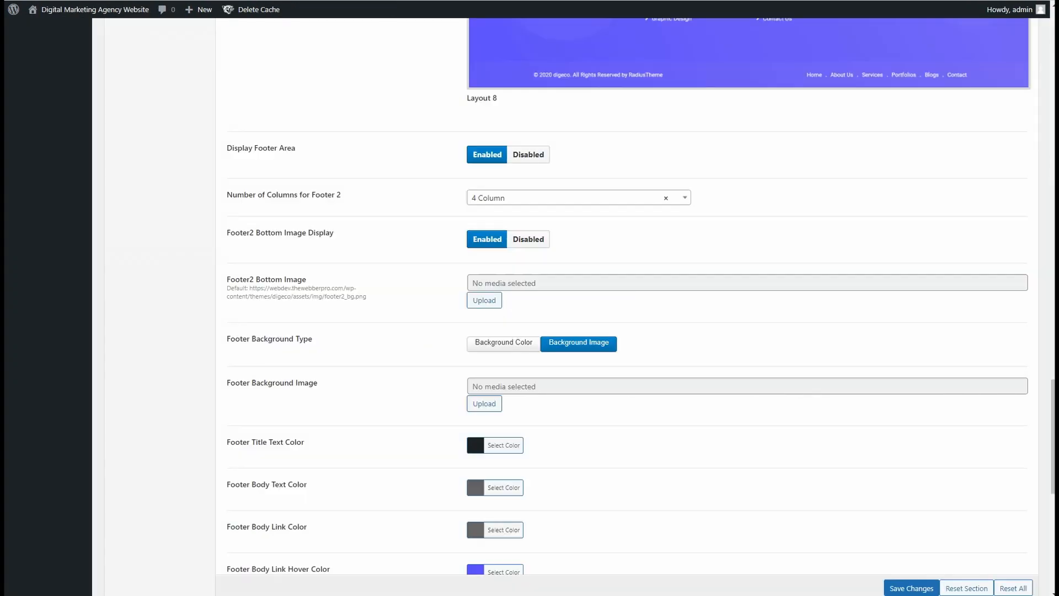
# - Open the list of blog posts in the WordPress dashboard and view the live site in a new browser tab
pyautogui.scroll(20, 197, 162)
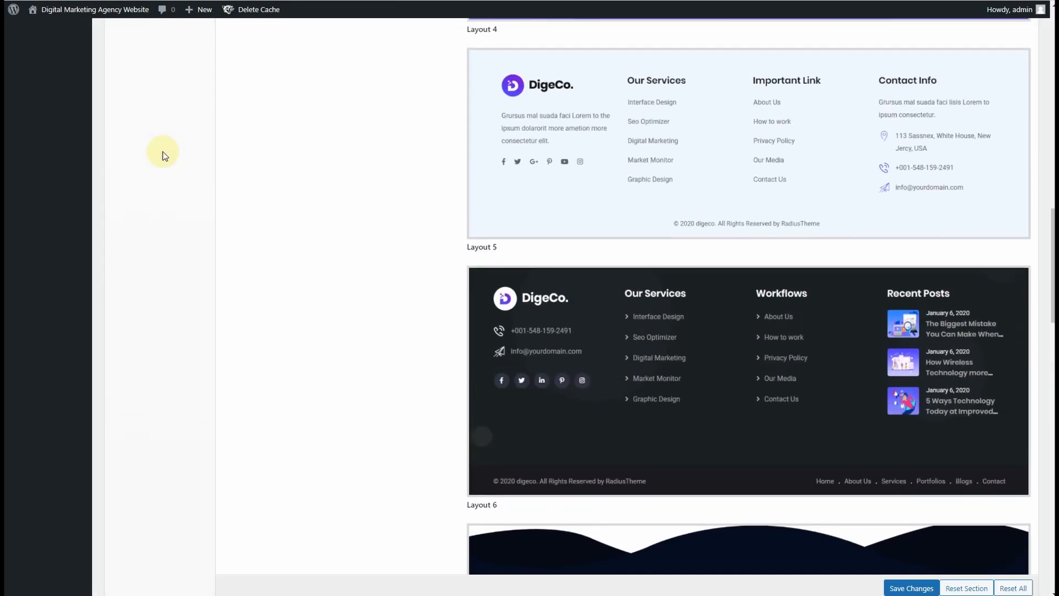
pyautogui.scroll(10, 165, 155)
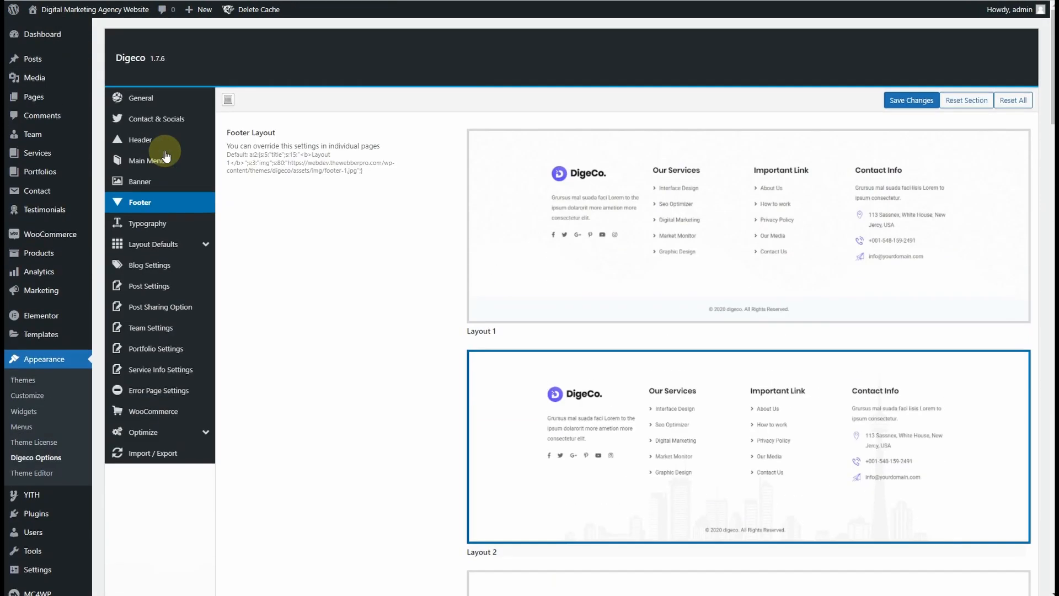
pyautogui.click(52, 61)
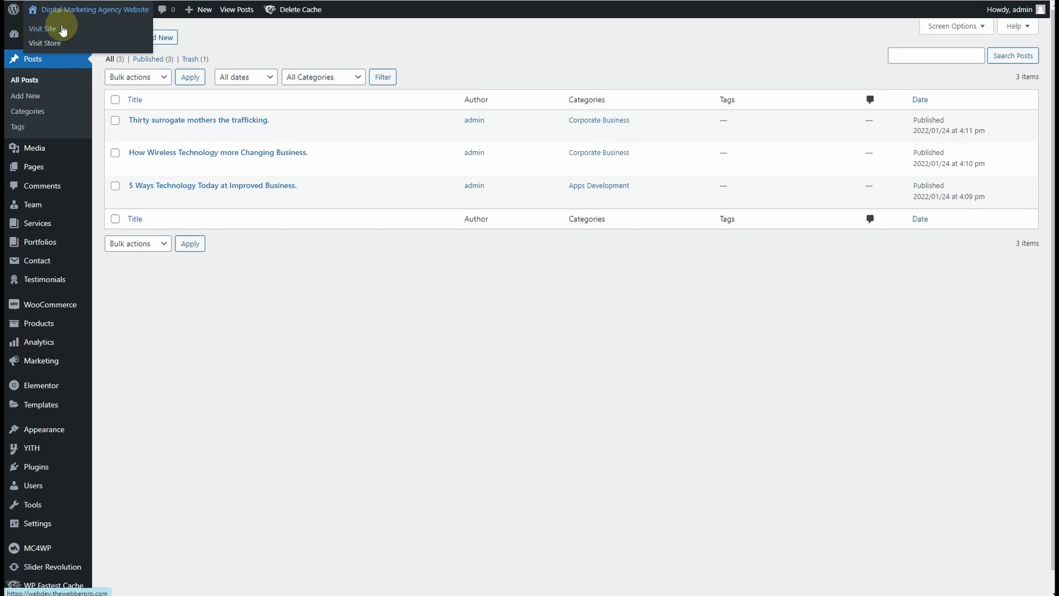
pyautogui.rightClick(62, 30)
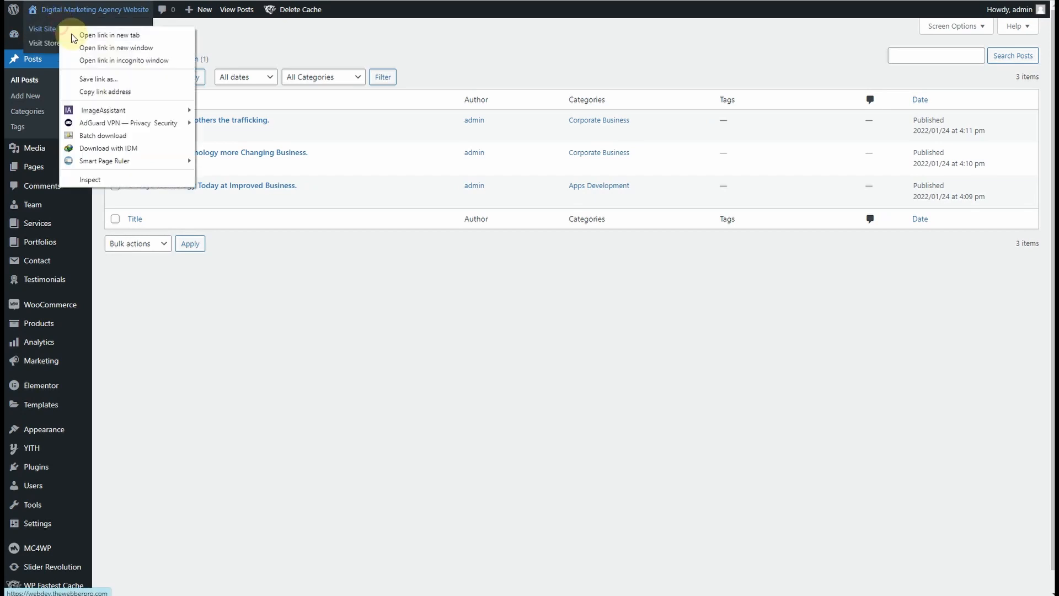
pyautogui.click(83, 36)
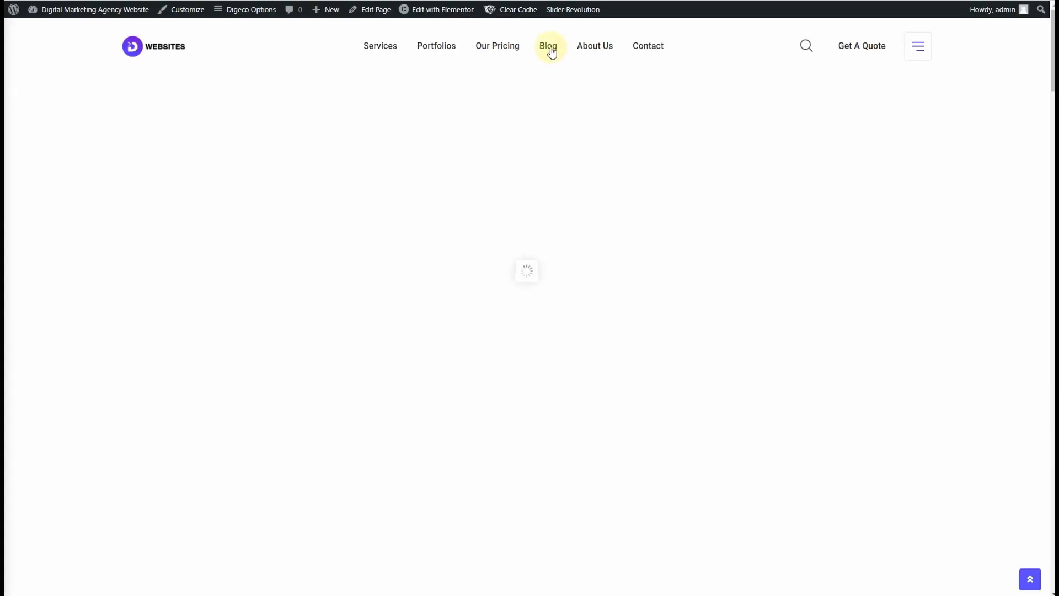
pyautogui.click(557, 100)
# - Open the post "Questions every business owner must answer correctly." from the demo site's Blog page
pyautogui.scroll(-4, 331, 303)
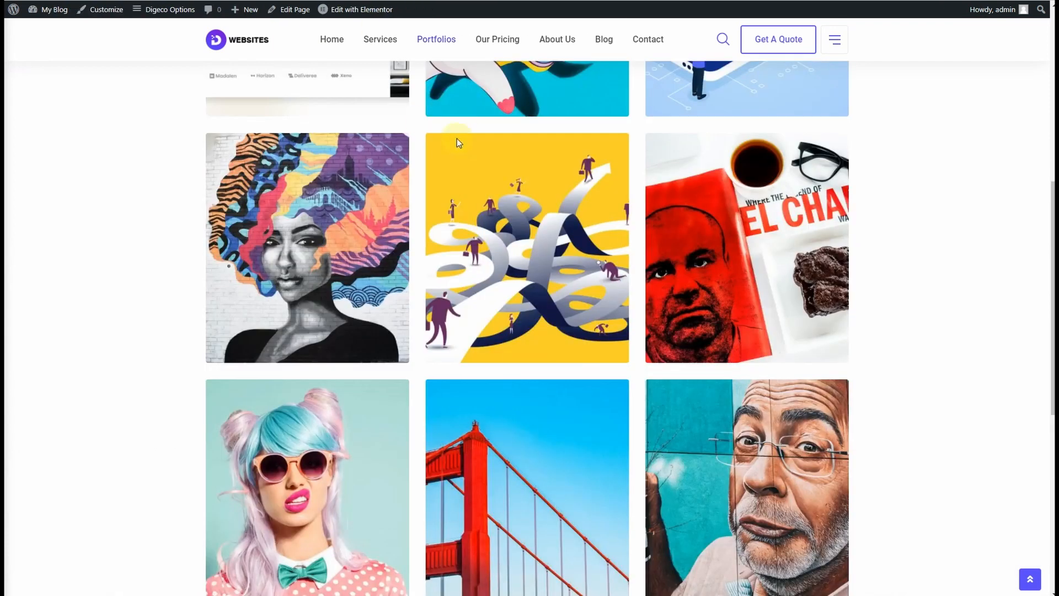
pyautogui.click(608, 45)
pyautogui.scroll(-7, 277, 298)
pyautogui.scroll(-3, 277, 298)
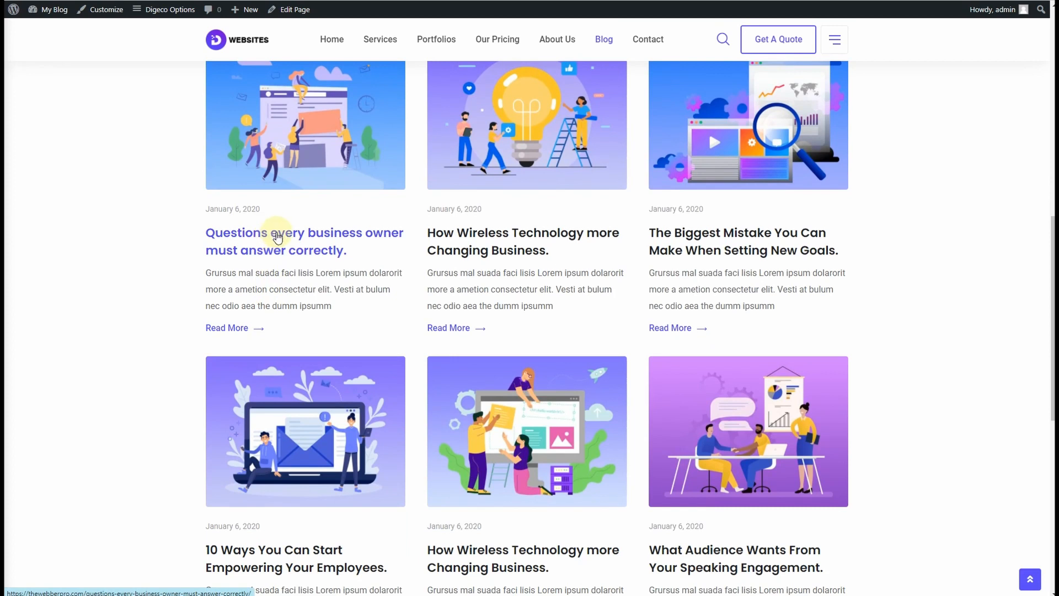
pyautogui.click(277, 237)
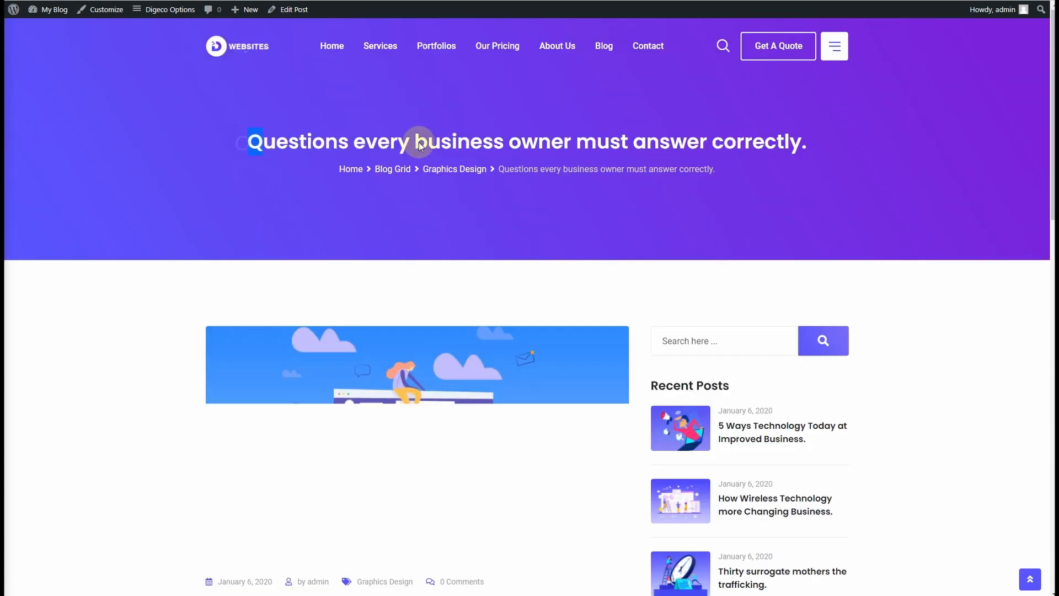
pyautogui.moveTo(367, 146); pyautogui.dragTo(851, 142)
pyautogui.click(470, 111)
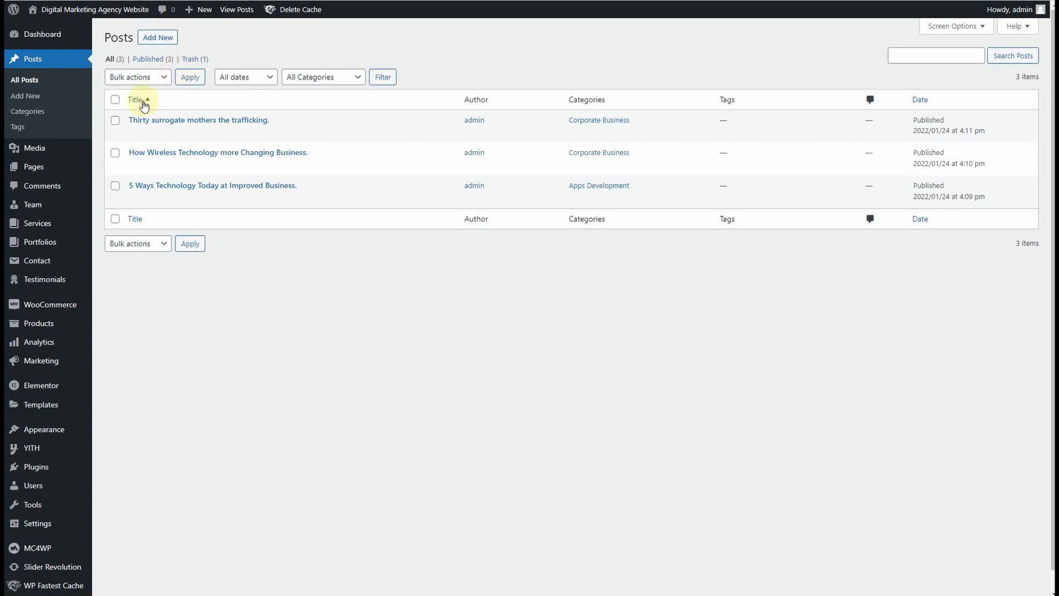
# - Add a new post with the title "Questions every business owner must answer correctly." copied from the demo post
pyautogui.click(161, 39)
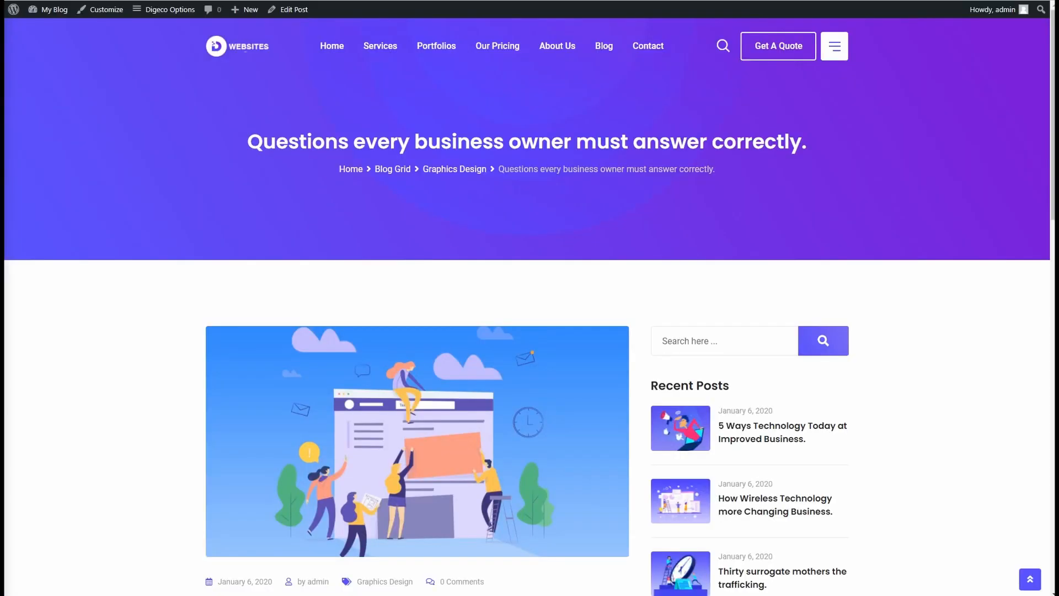
pyautogui.moveTo(247, 144); pyautogui.dragTo(817, 139)
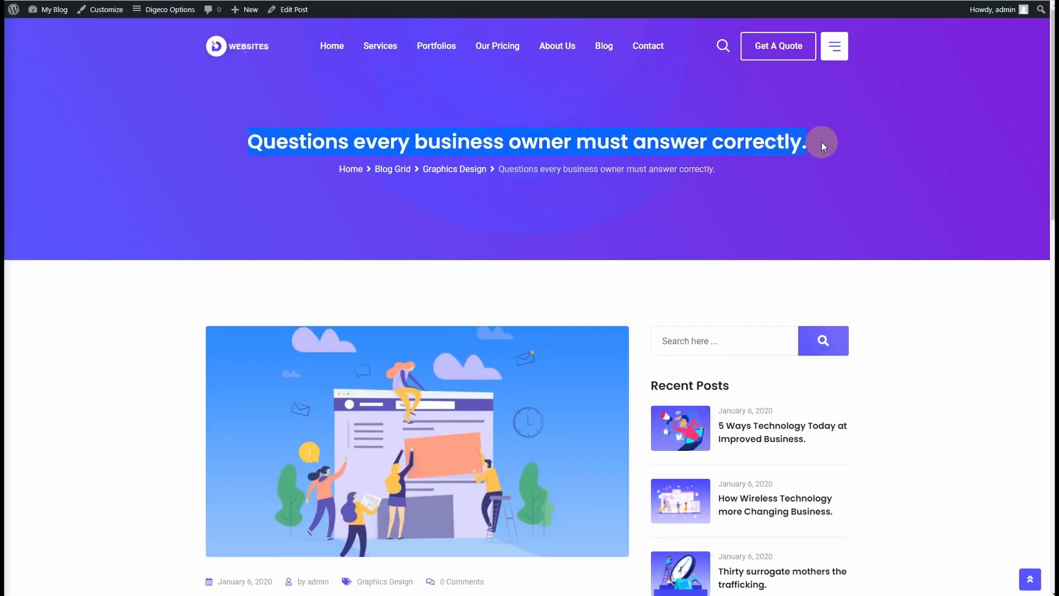
pyautogui.rightClick(642, 139)
pyautogui.click(668, 146)
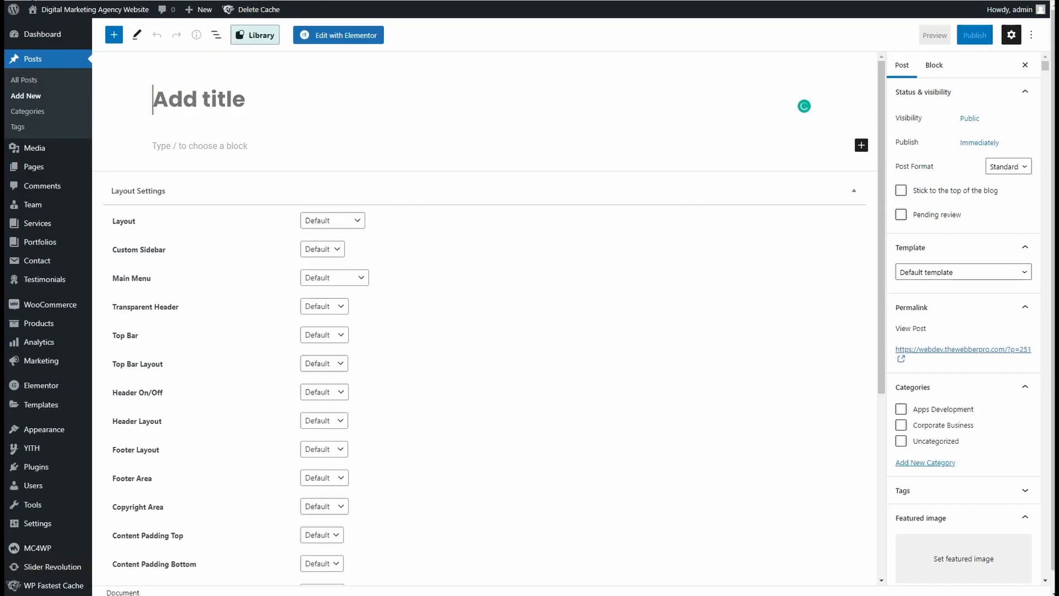
pyautogui.hotkey('ctrl', 'v')
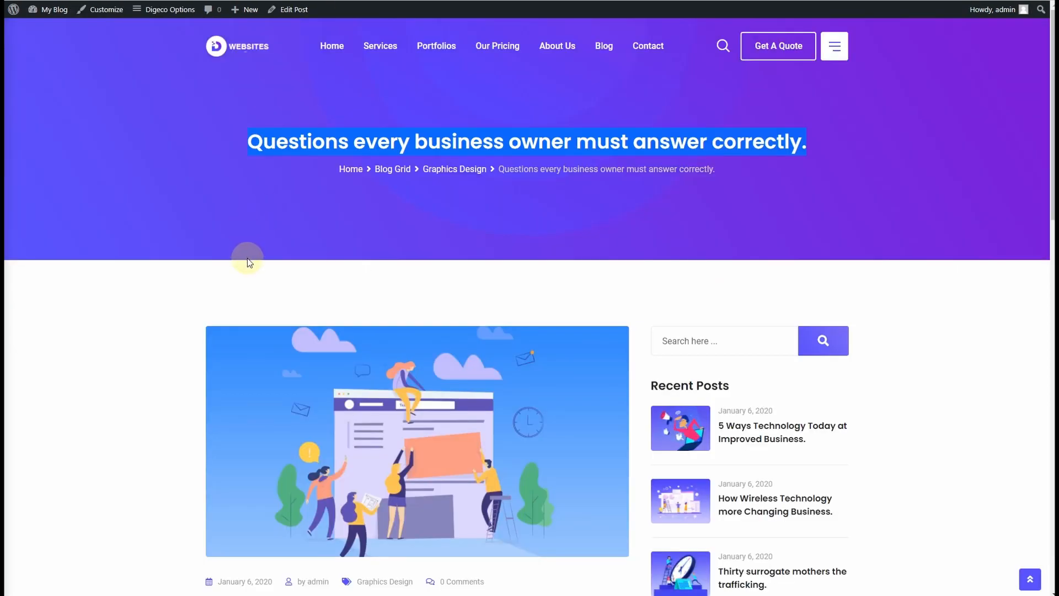
# - Copy the demo post's full body text, including the brand reputation quote, into the new post's content
pyautogui.scroll(-7, 248, 262)
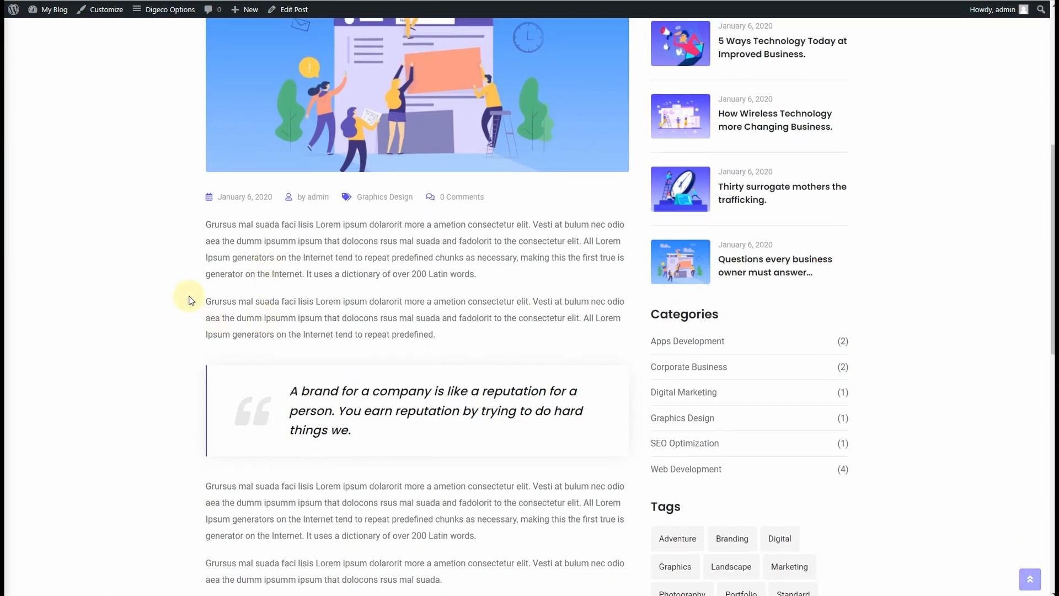
pyautogui.moveTo(207, 224); pyautogui.dragTo(465, 421)
pyautogui.scroll(-3, 390, 341)
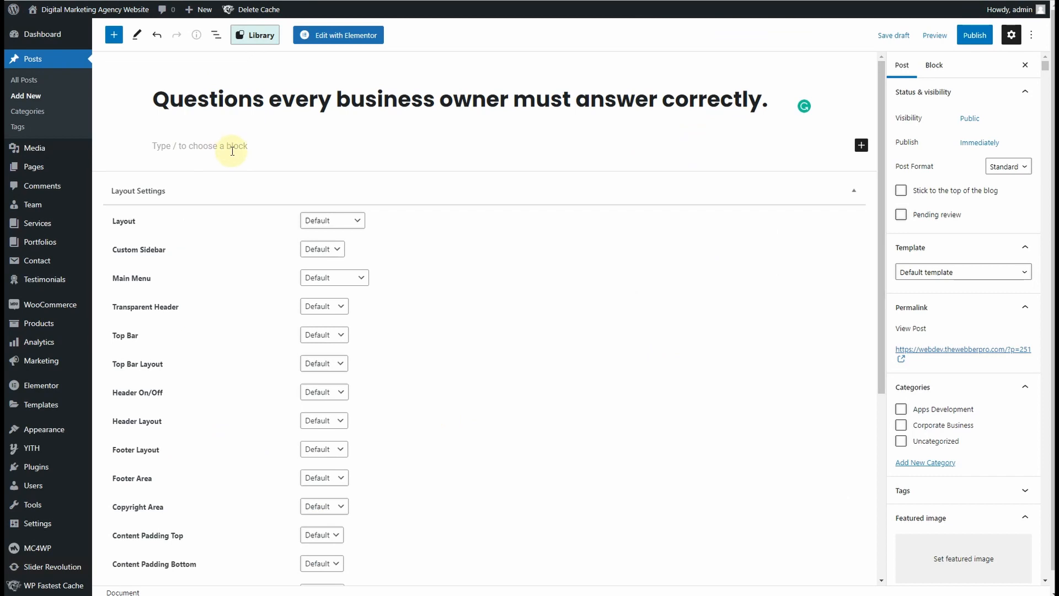
pyautogui.click(232, 147)
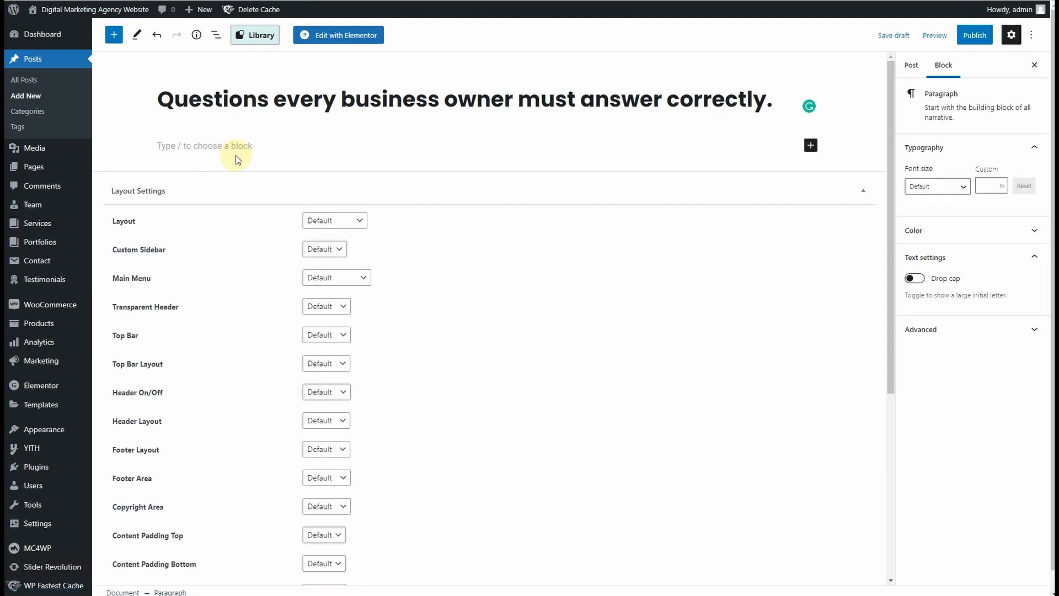
pyautogui.hotkey('ctrl', 'v')
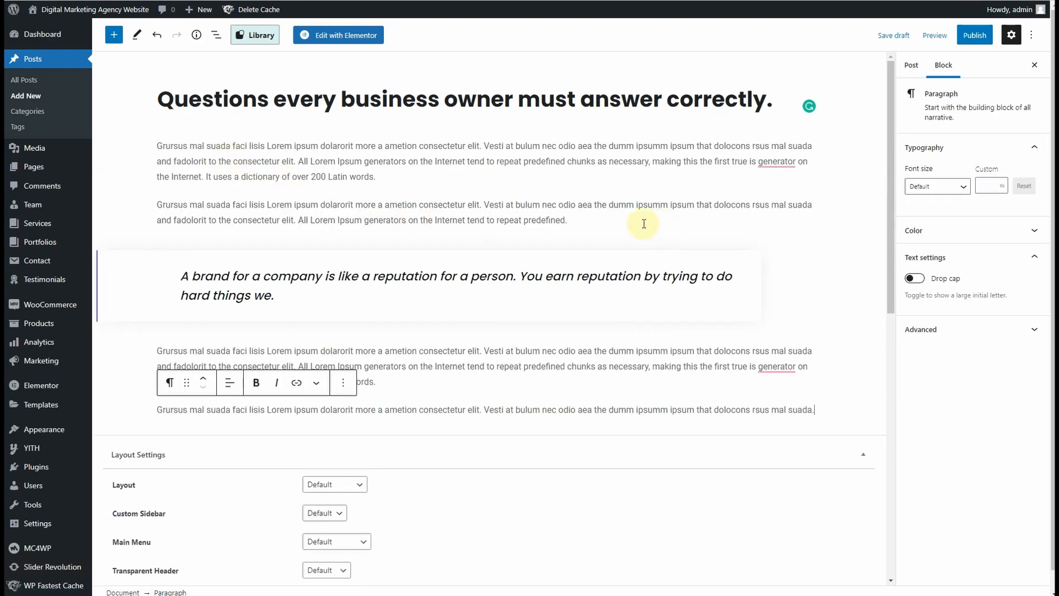
# - Show the new post's document settings and save the demo post's main picture as 04_Blog-1210x660.jpg
pyautogui.click(911, 65)
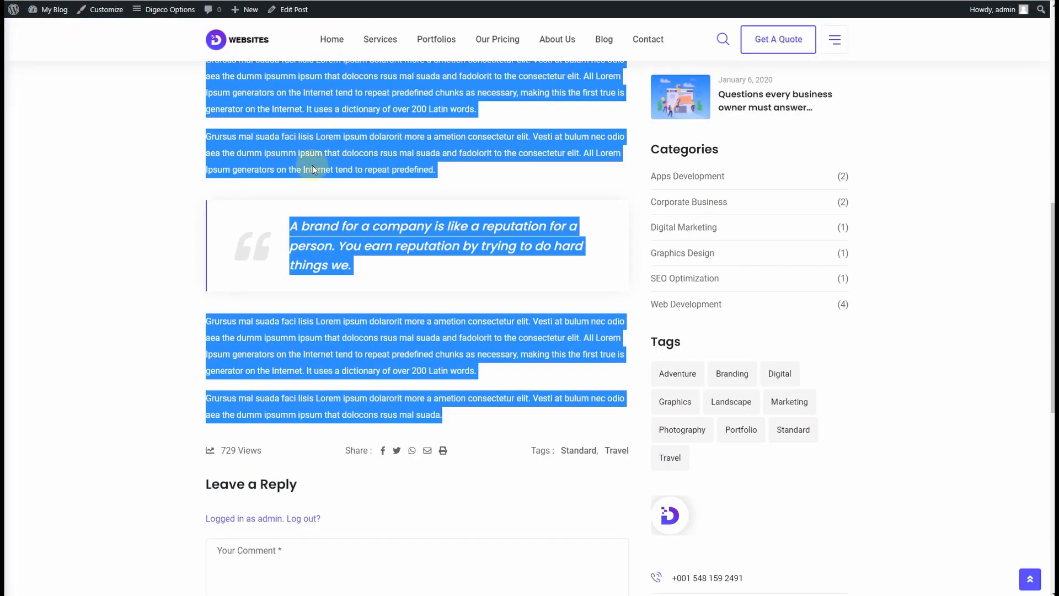
pyautogui.scroll(7, 312, 164)
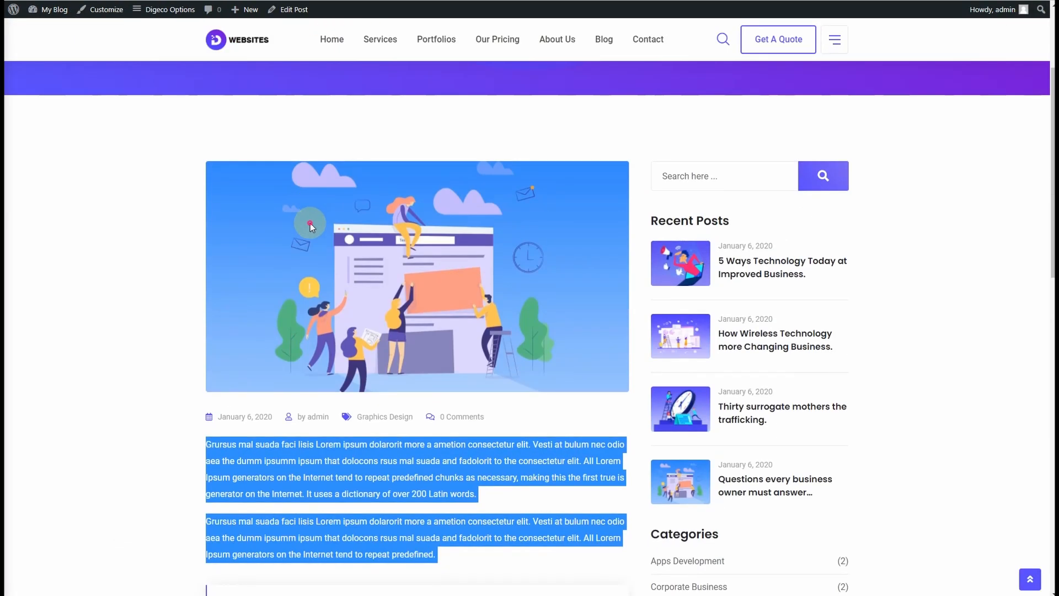
pyautogui.rightClick(310, 223)
pyautogui.click(331, 258)
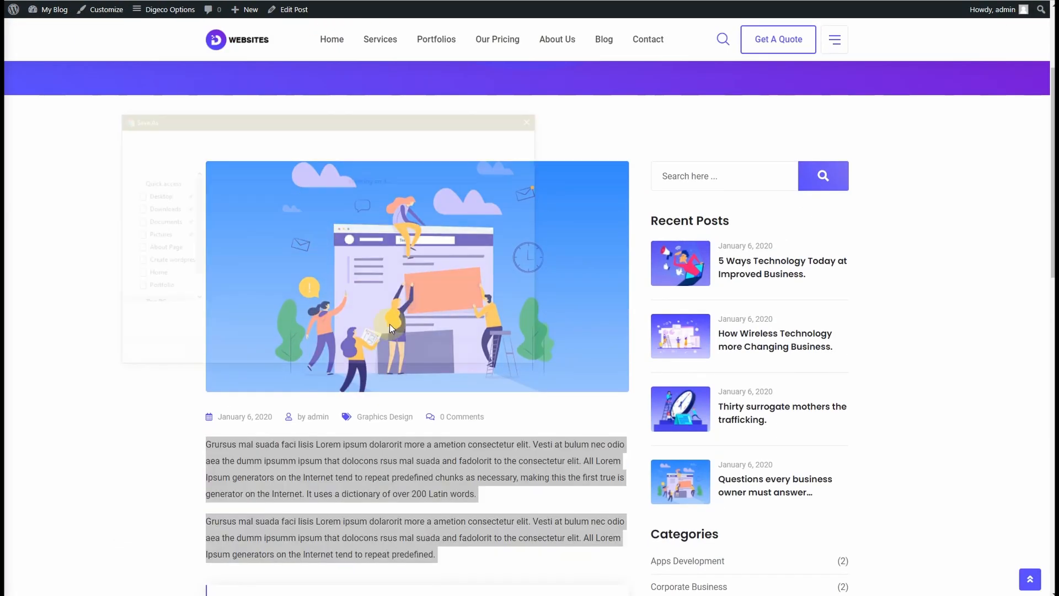
pyautogui.click(457, 355)
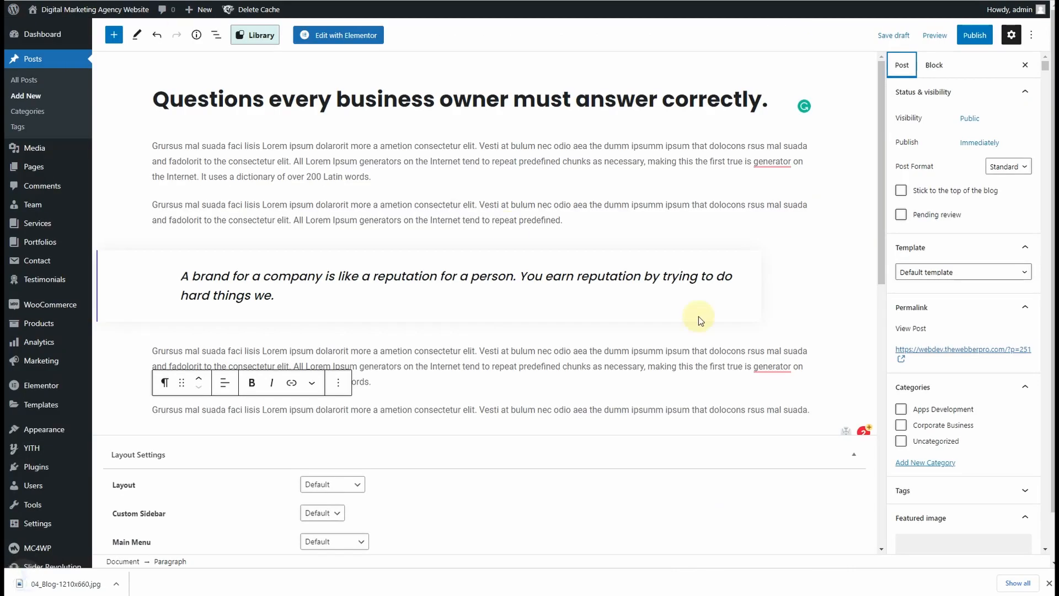
# - Upload 04_Blog-1210x660.jpg to the media library and set it as the post's featured image
pyautogui.click(963, 338)
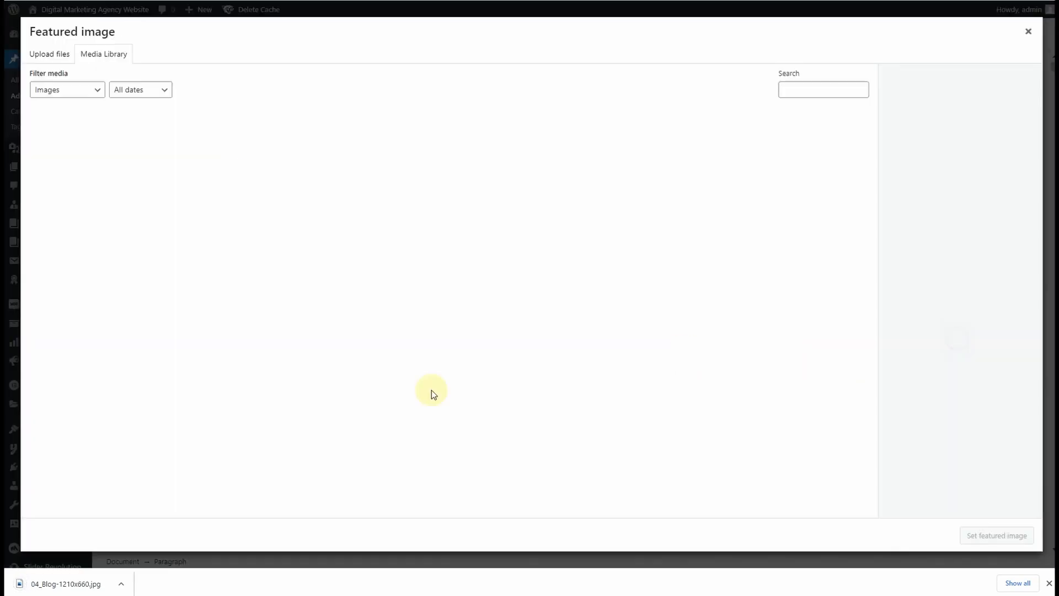
pyautogui.moveTo(88, 577); pyautogui.dragTo(276, 315)
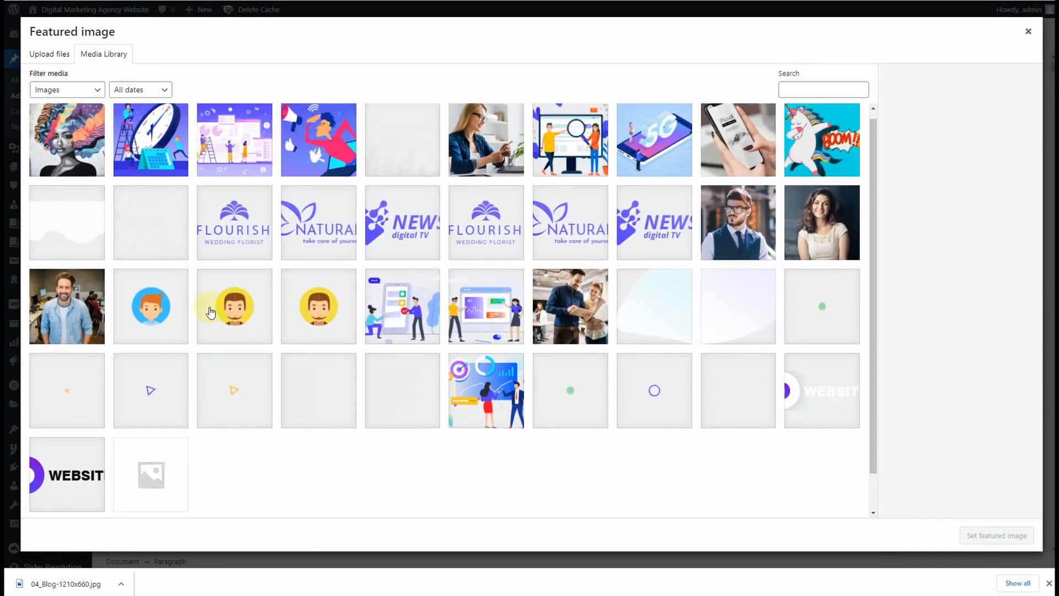
pyautogui.moveTo(97, 579); pyautogui.dragTo(306, 366)
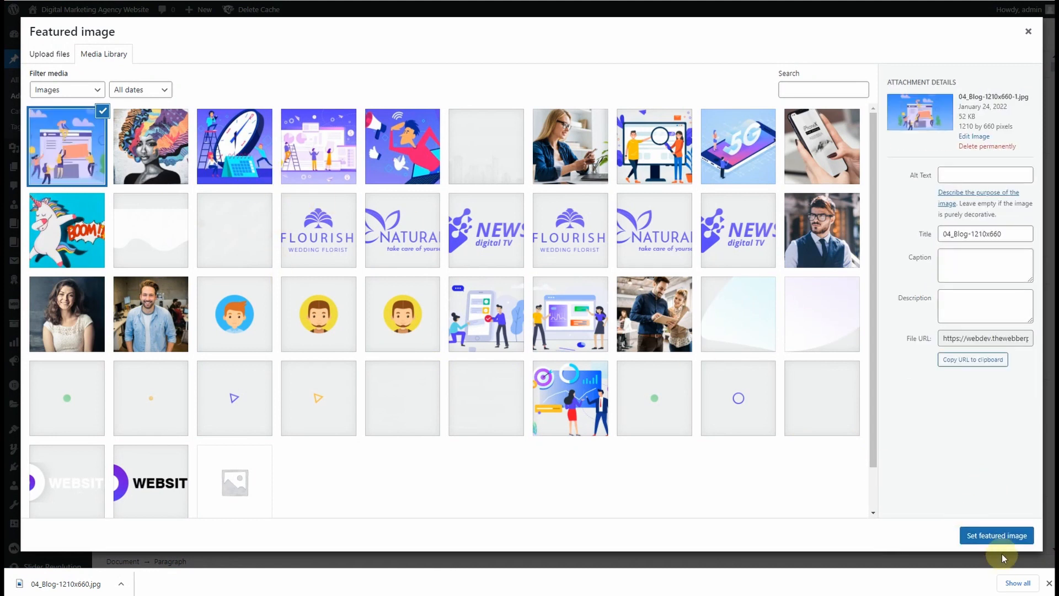
pyautogui.click(997, 536)
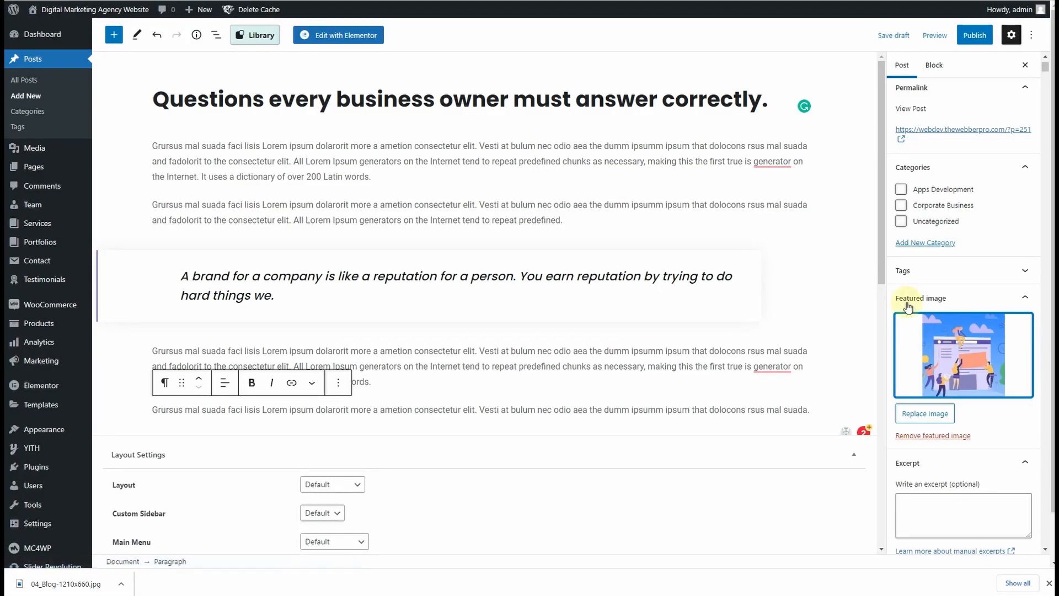
# - Assign the post to the Corporate Business category and review its remaining document and layout settings
pyautogui.click(901, 206)
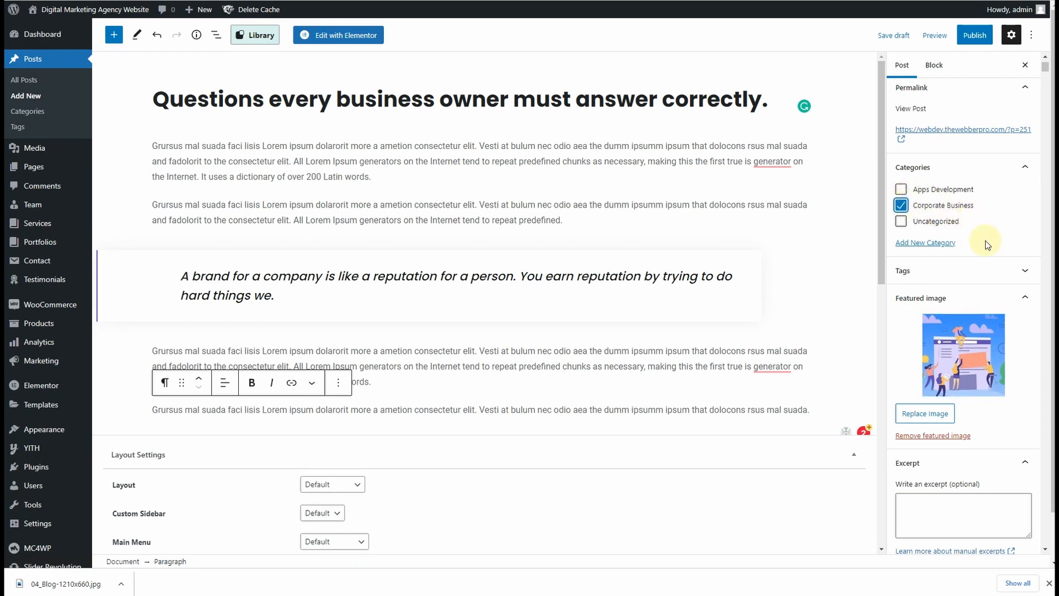
pyautogui.scroll(-4, 983, 236)
pyautogui.scroll(-3, 985, 420)
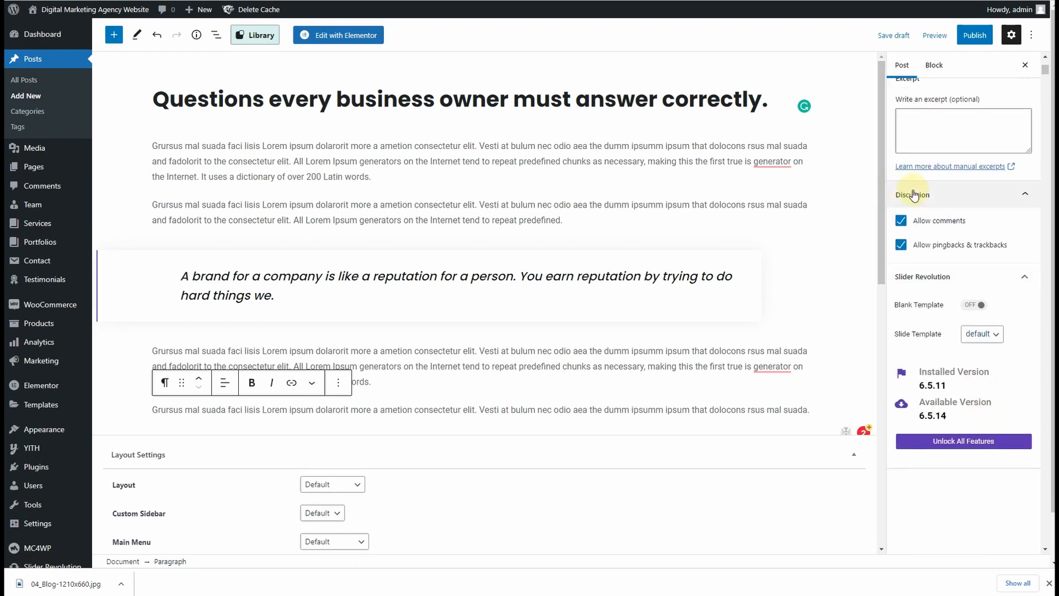
pyautogui.scroll(-8, 676, 456)
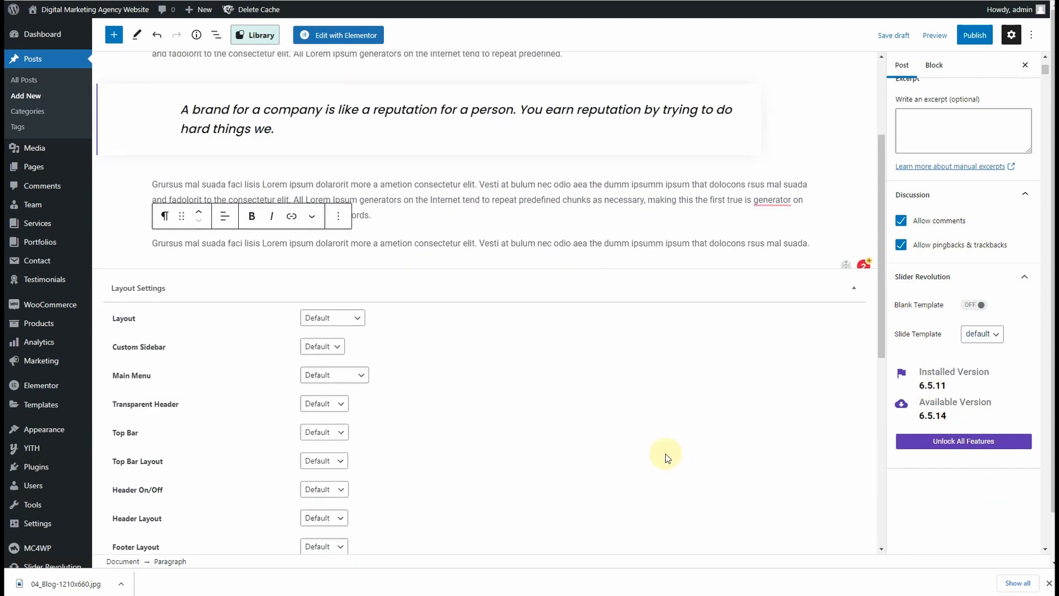
# - Publish the "Questions every business owner must answer correctly." post and reload the blog page to check its listing
pyautogui.scroll(-3, 573, 427)
pyautogui.scroll(10, 574, 433)
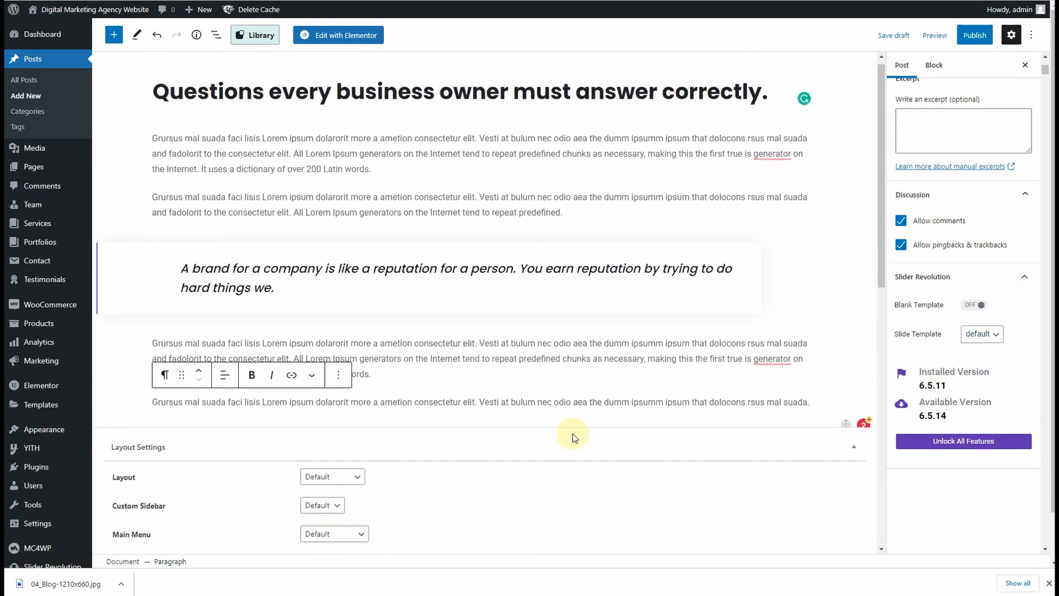
pyautogui.click(975, 34)
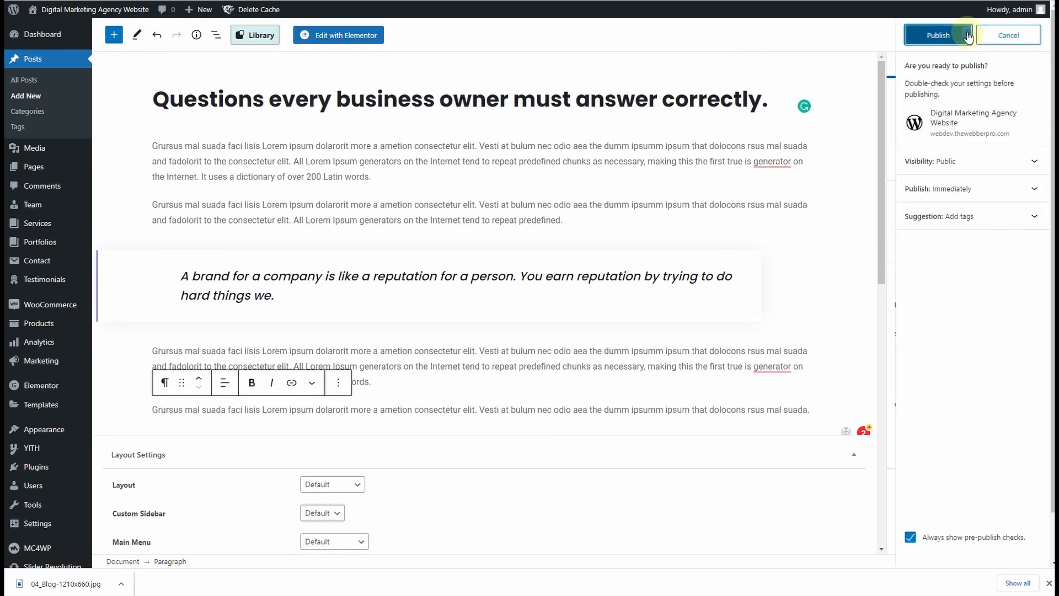
pyautogui.click(940, 35)
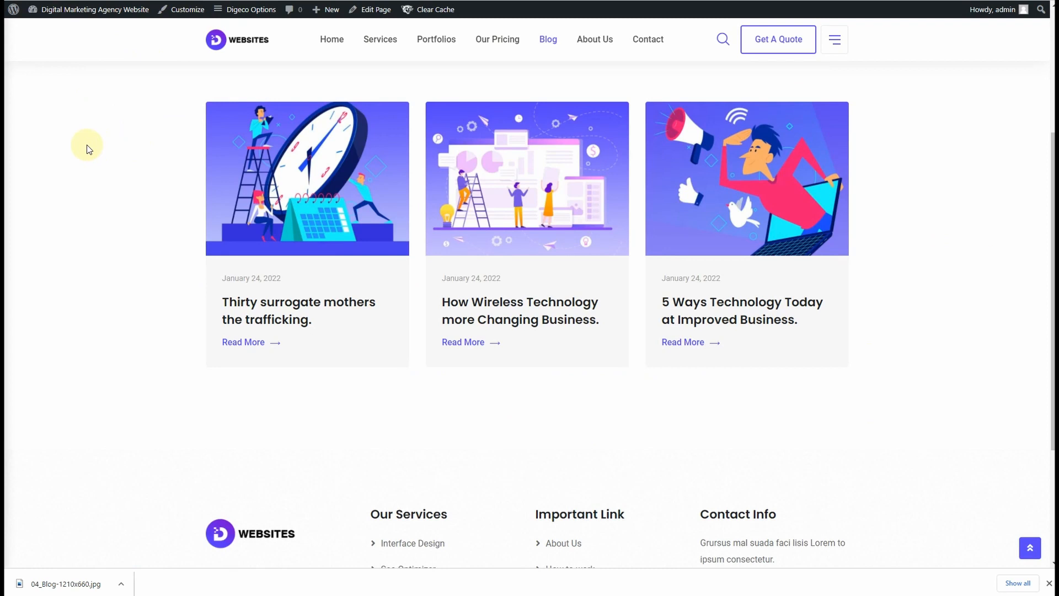
pyautogui.press('F5')
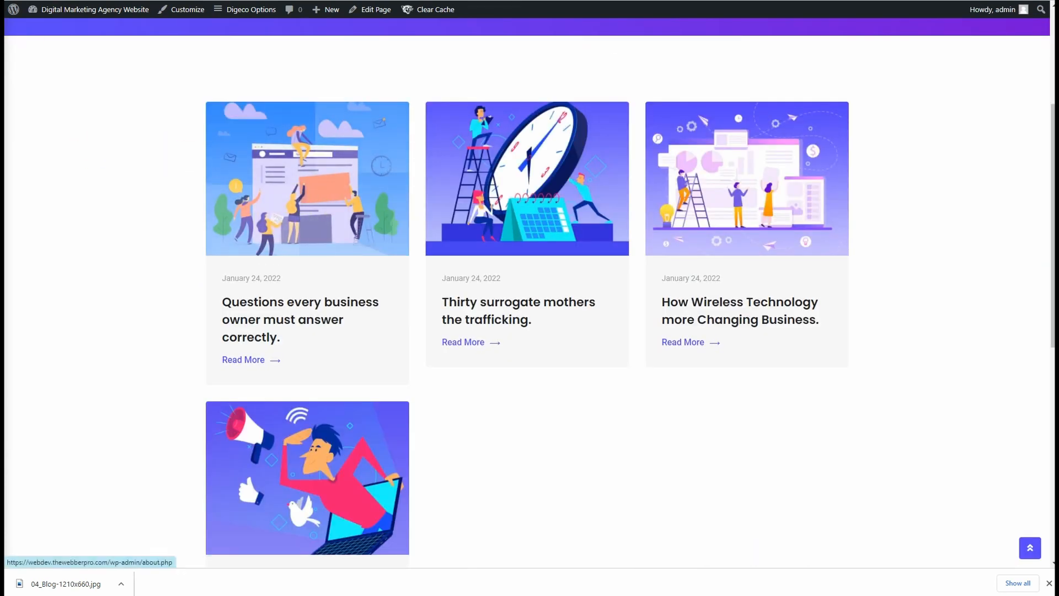
pyautogui.scroll(4, 130, 283)
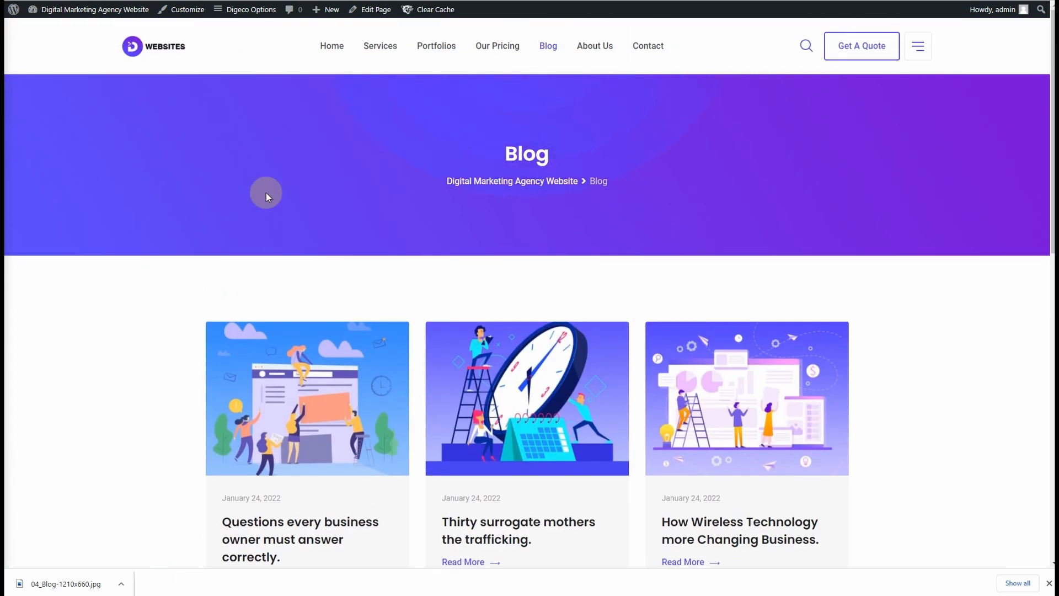
# - Keep Blog selected as the posts page in the site's reading settings and save the changes
pyautogui.hotkey('ctrl', 'shift', 'Tab')
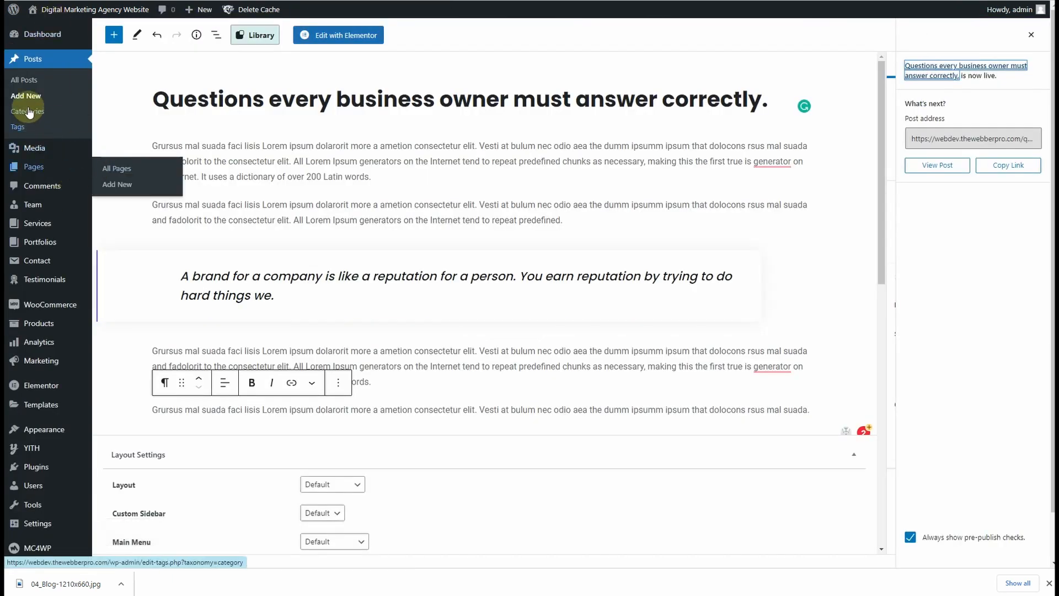
pyautogui.click(34, 165)
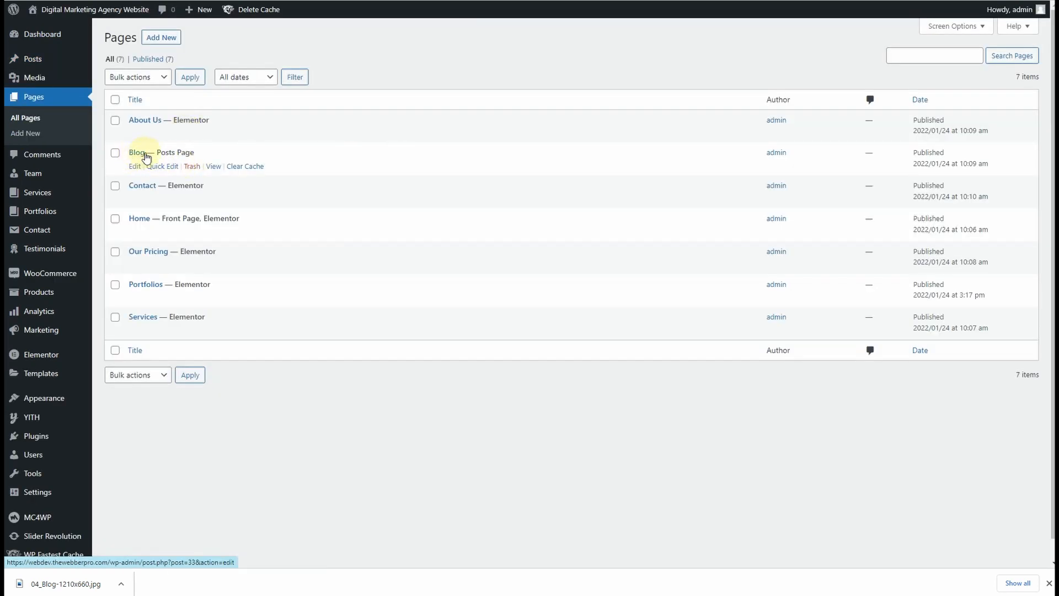
pyautogui.scroll(-1, 33, 254)
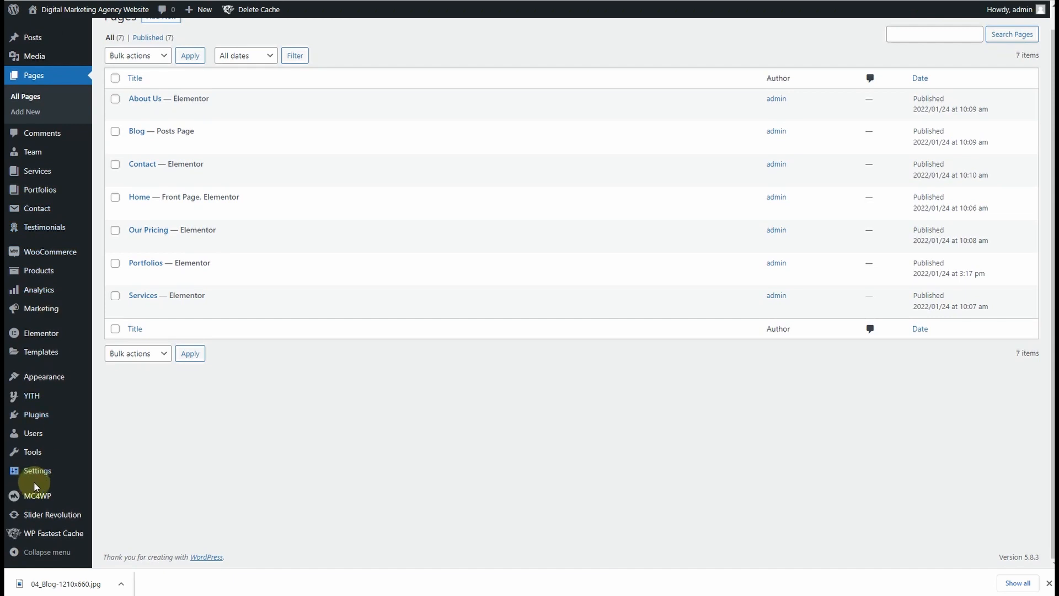
pyautogui.moveTo(33, 476)
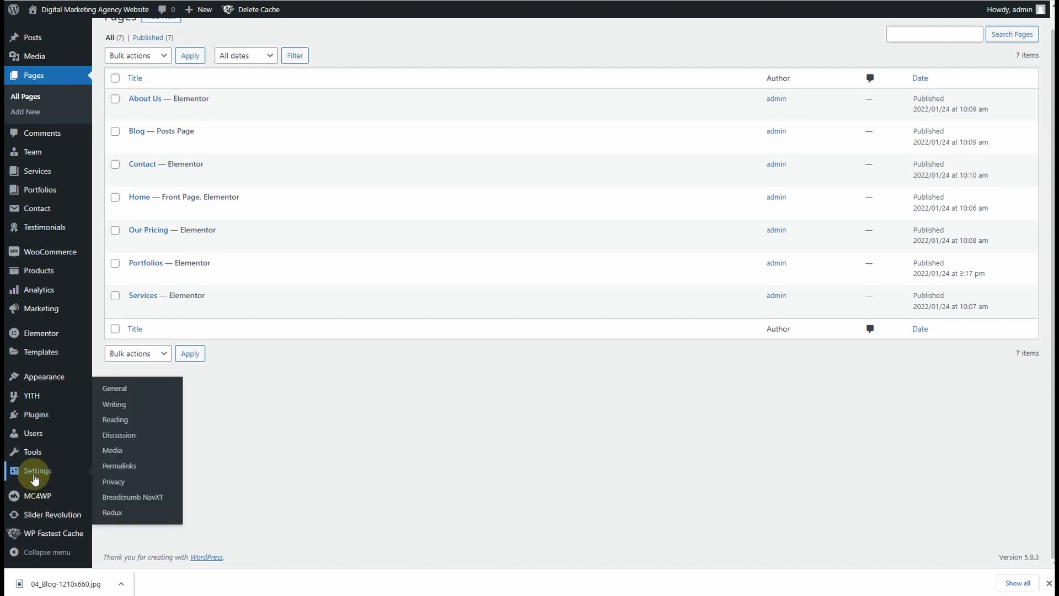
pyautogui.click(114, 422)
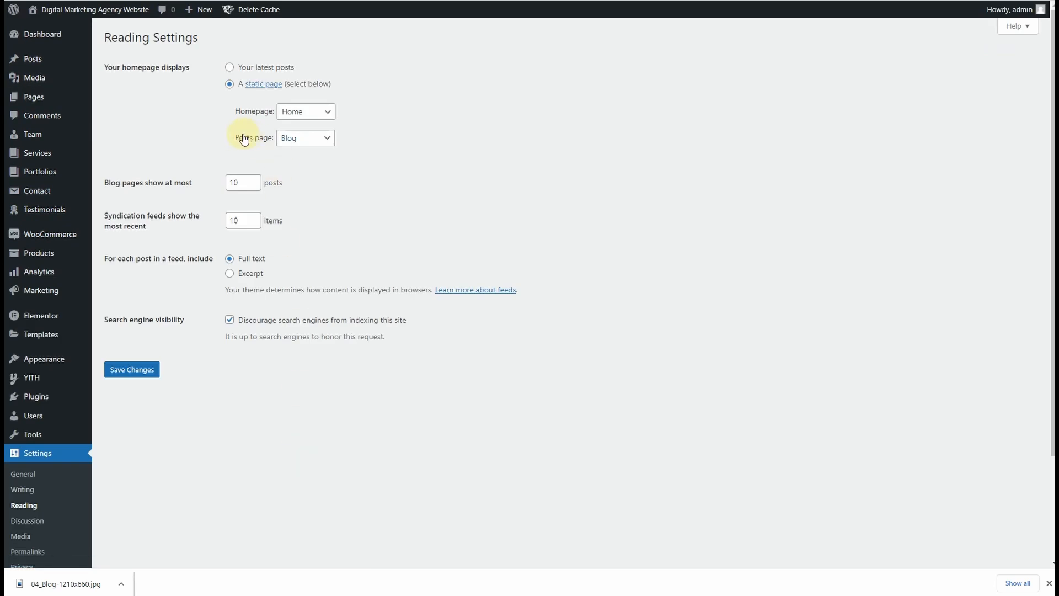
pyautogui.click(300, 139)
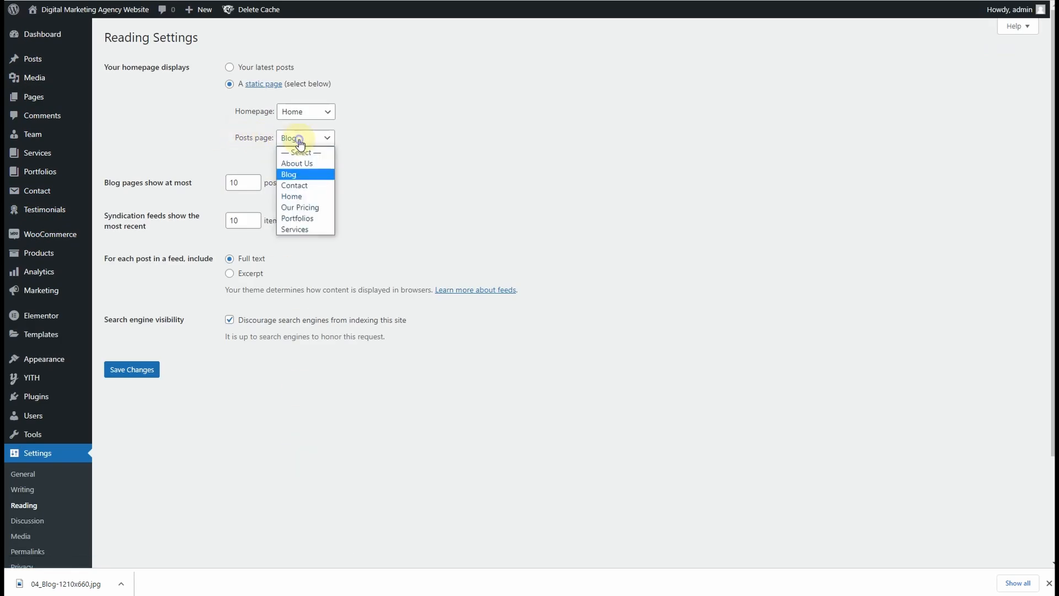
pyautogui.click(302, 177)
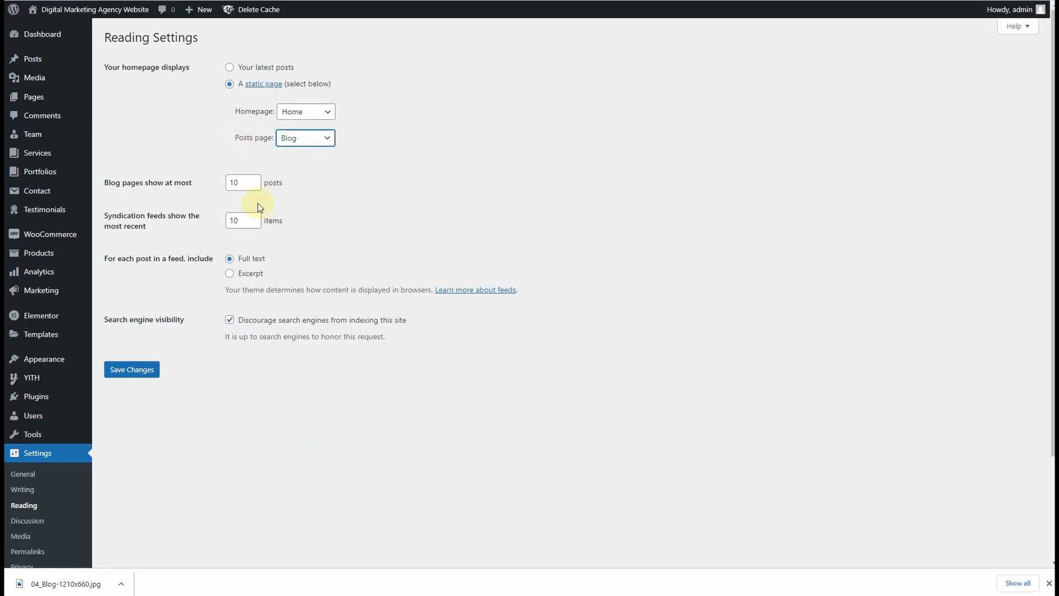
pyautogui.click(144, 374)
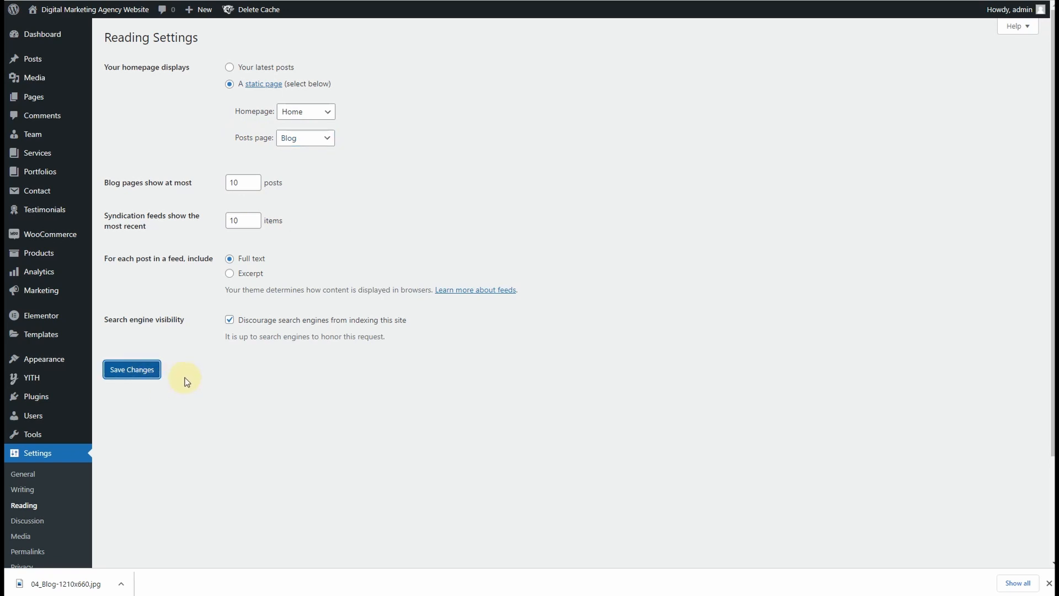
# - Look over the post grid on the live blog page and open Blog Settings in the theme customizer
pyautogui.click(243, 1)
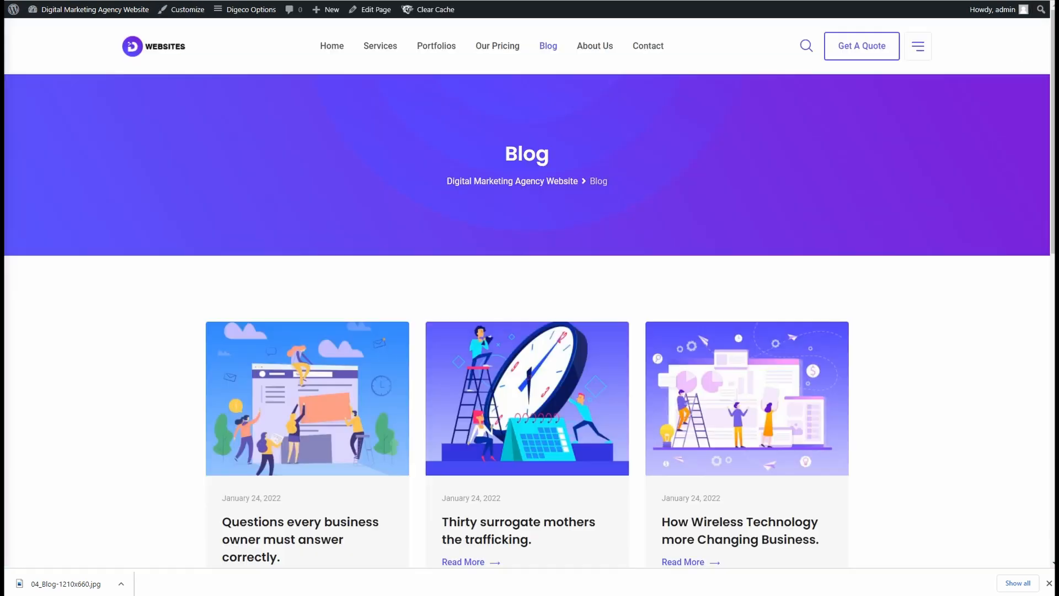
pyautogui.scroll(-6, 177, 300)
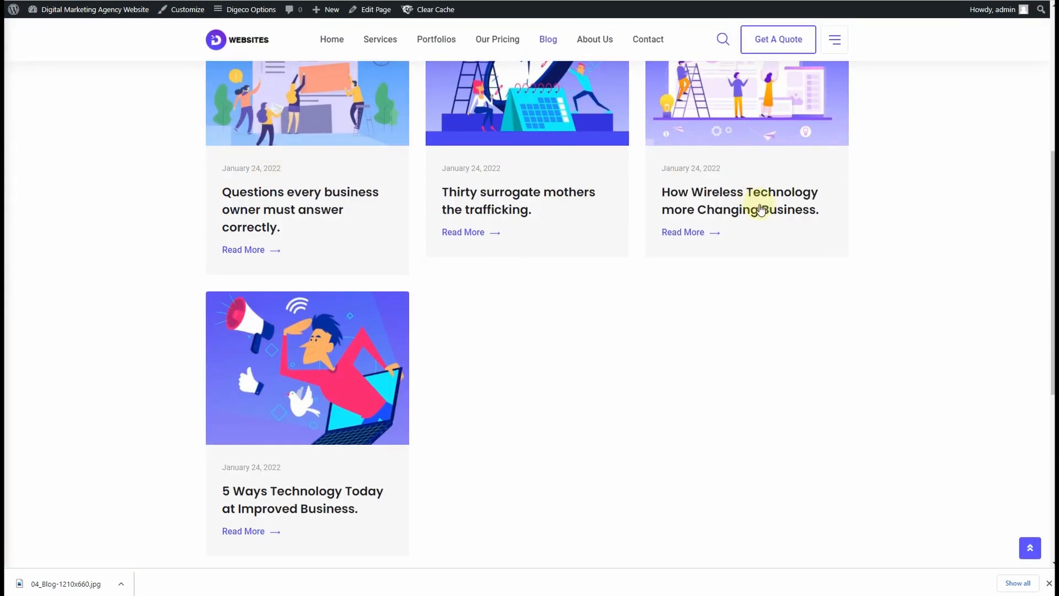
pyautogui.click(1049, 583)
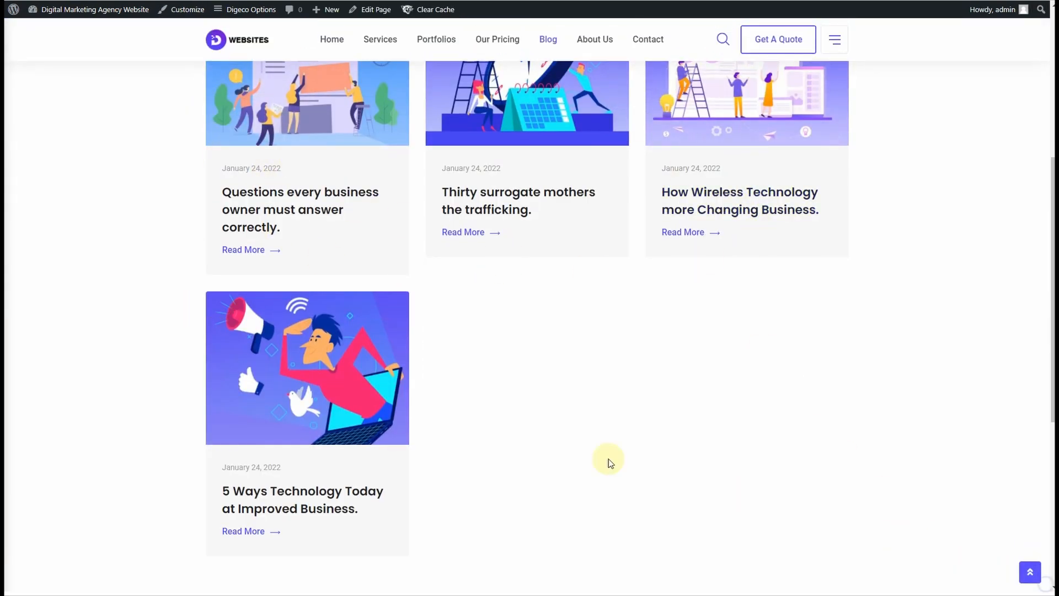
pyautogui.scroll(6, 44, 302)
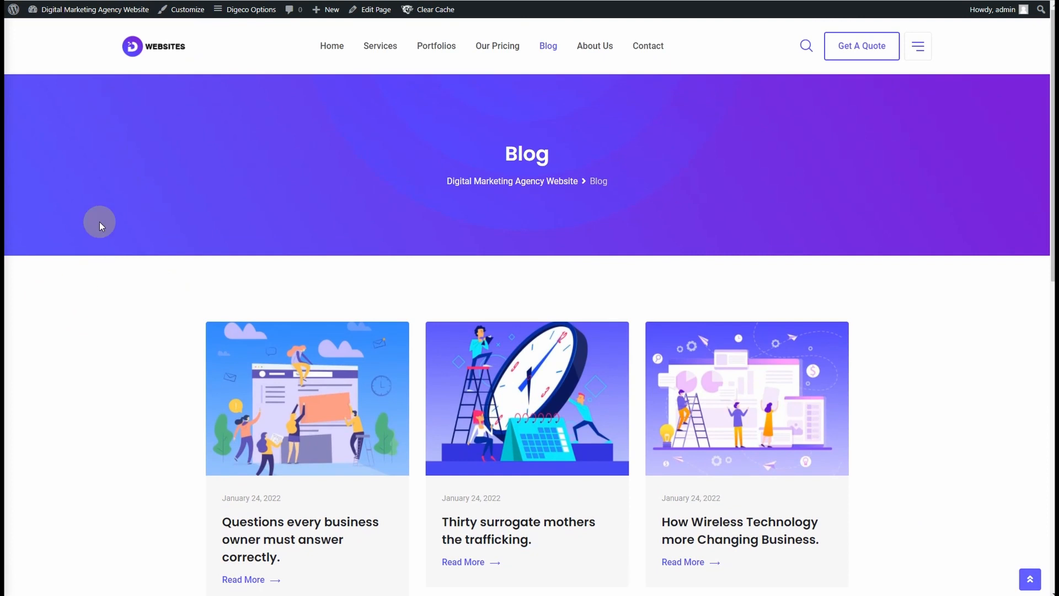
pyautogui.click(182, 11)
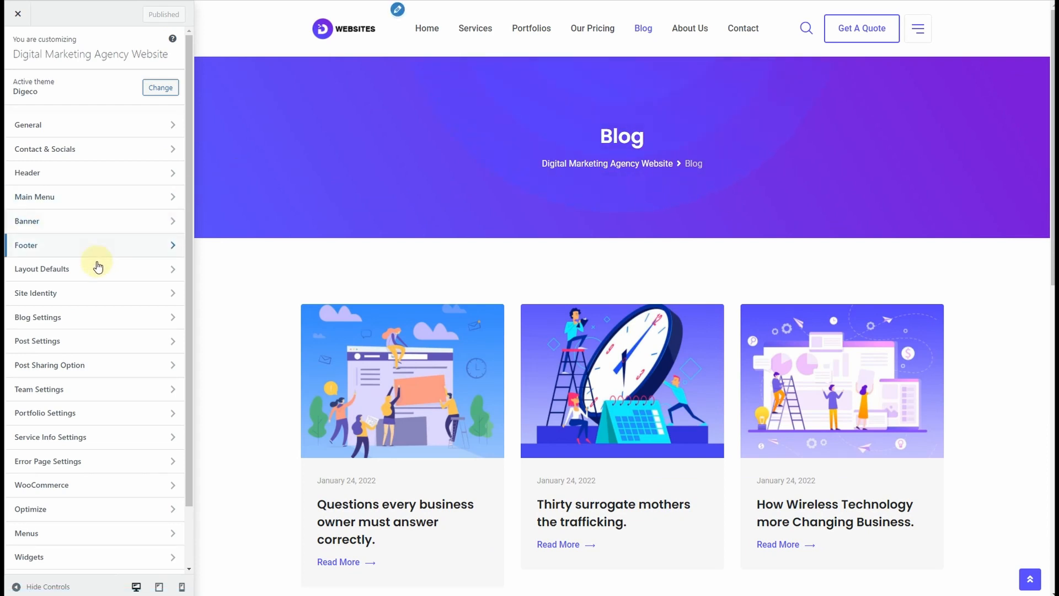
pyautogui.click(89, 322)
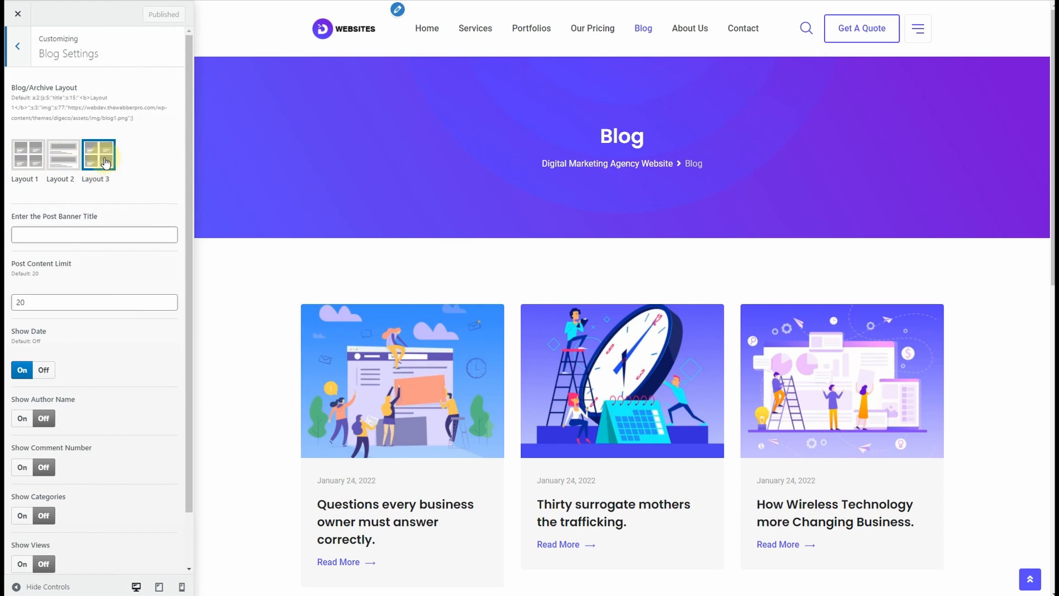
# - Preview the blog archive with Layout 1 and with Layout 2
pyautogui.click(29, 159)
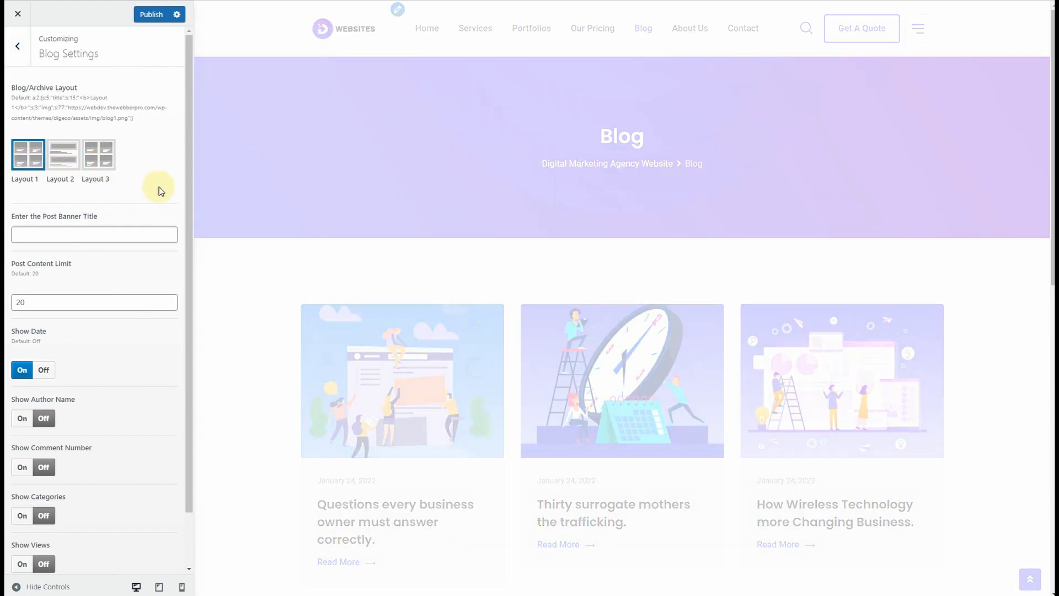
pyautogui.scroll(-5, 400, 357)
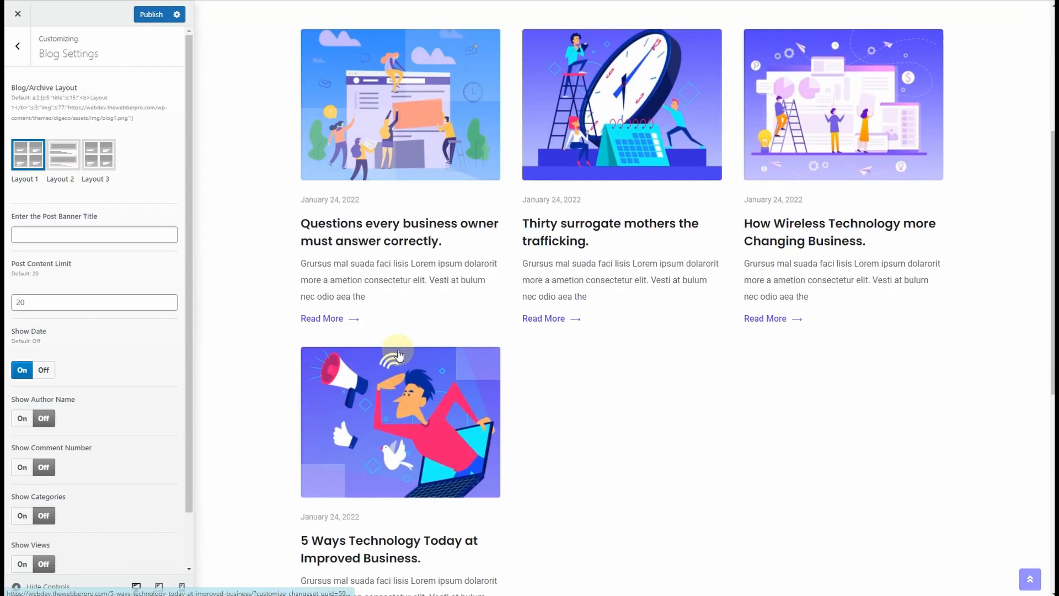
pyautogui.click(71, 164)
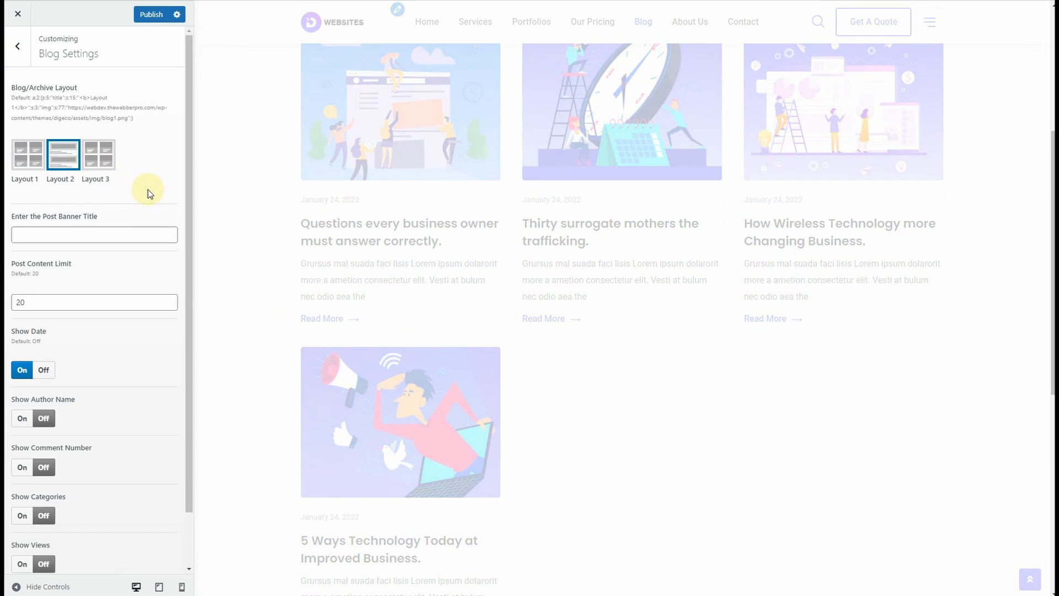
pyautogui.scroll(-8, 392, 296)
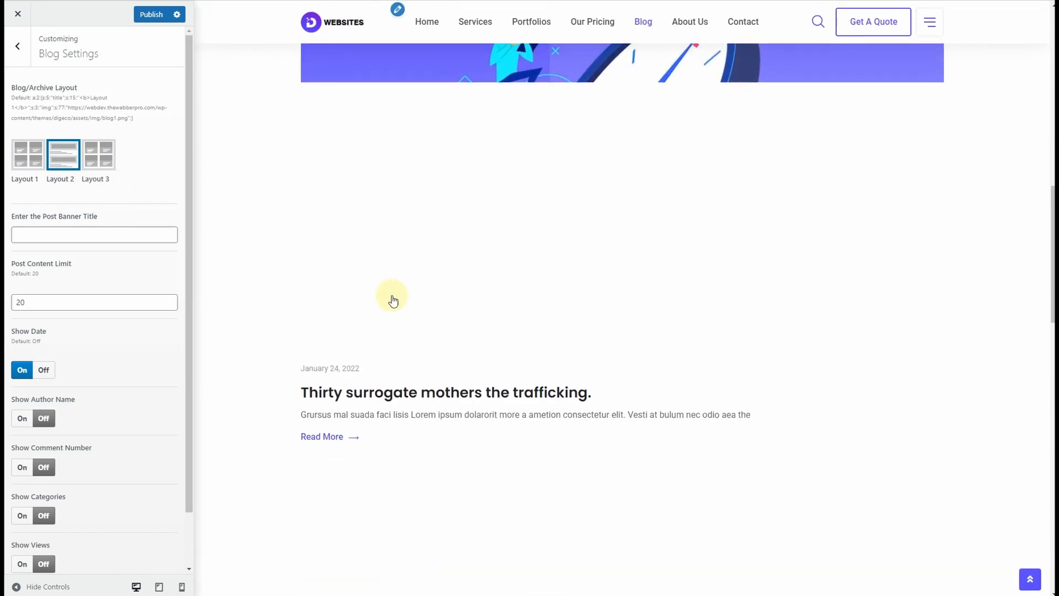
pyautogui.scroll(12, 386, 298)
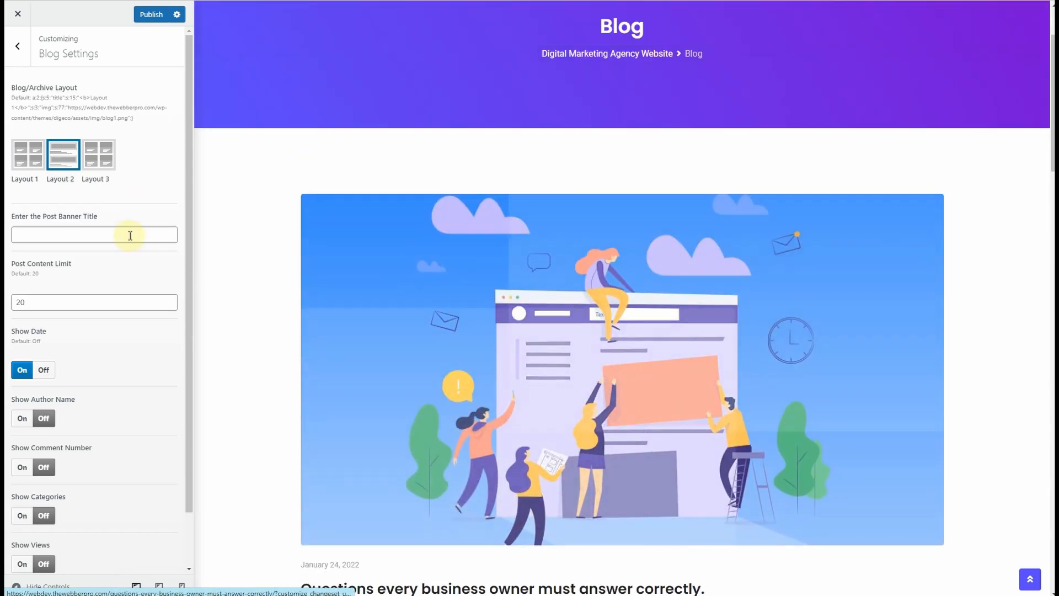
# - Set the blog archive layout to Layout 3, review the remaining blog settings, and publish the customization
pyautogui.click(98, 155)
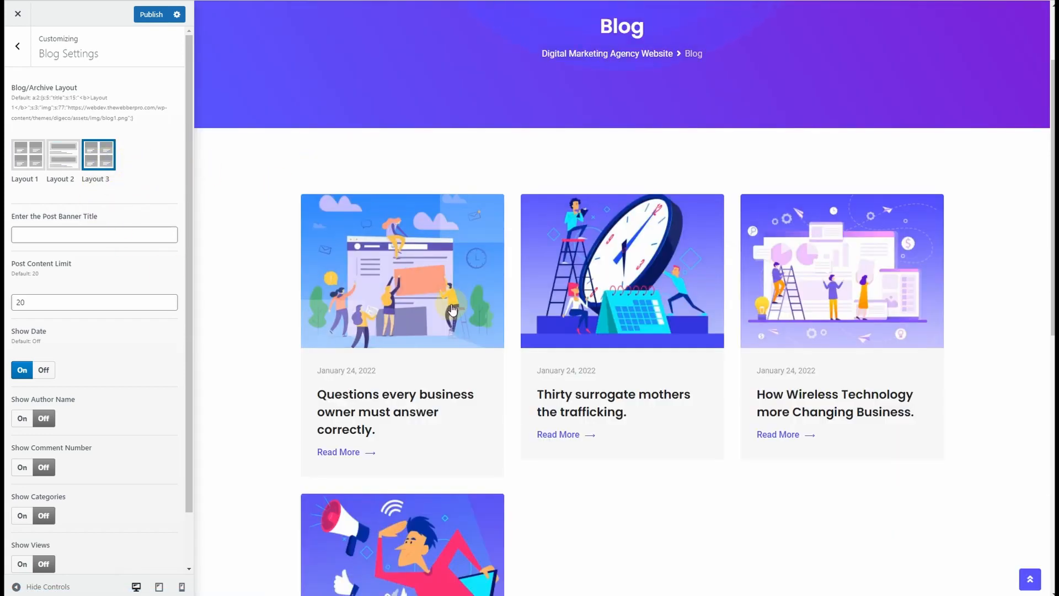
pyautogui.scroll(-1, 140, 229)
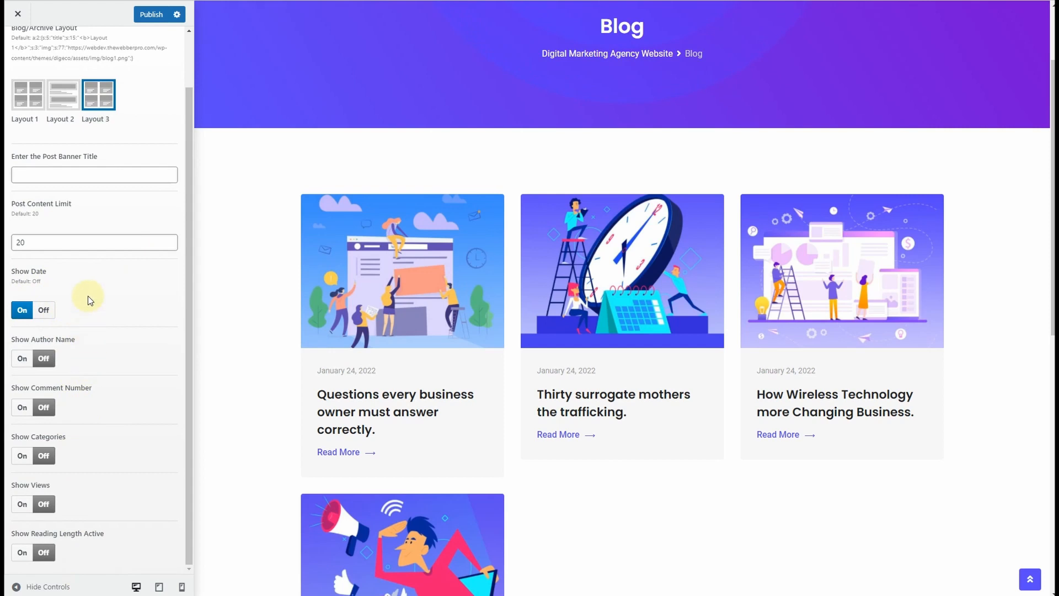
pyautogui.scroll(1, 86, 293)
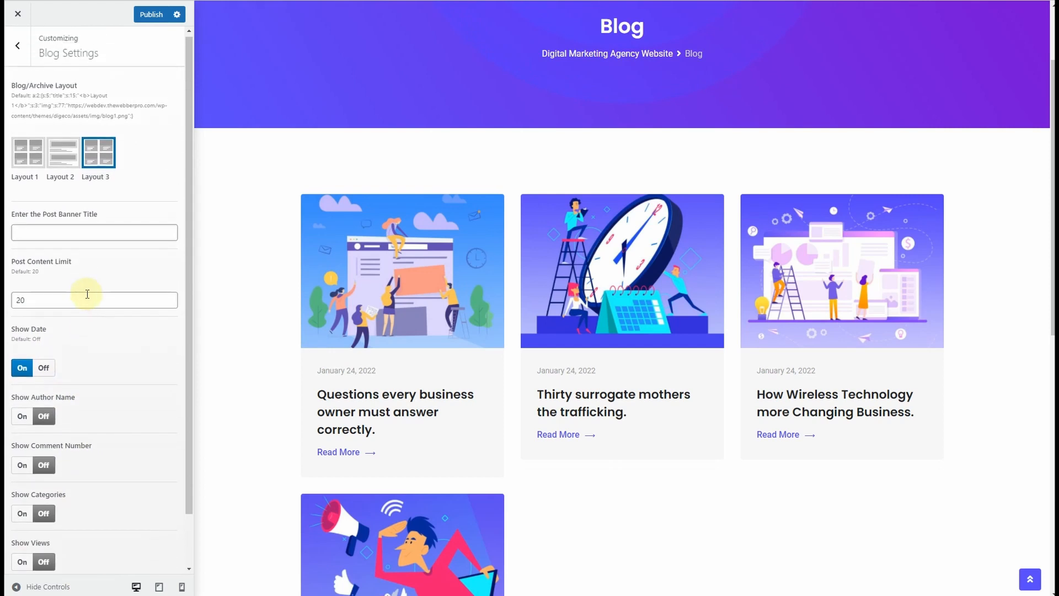
pyautogui.click(141, 18)
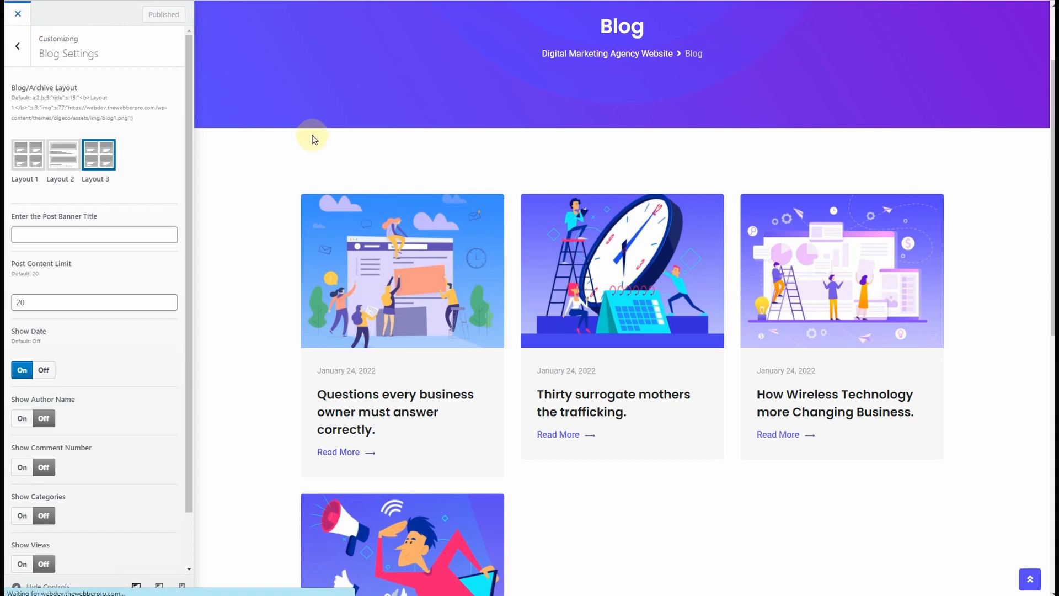
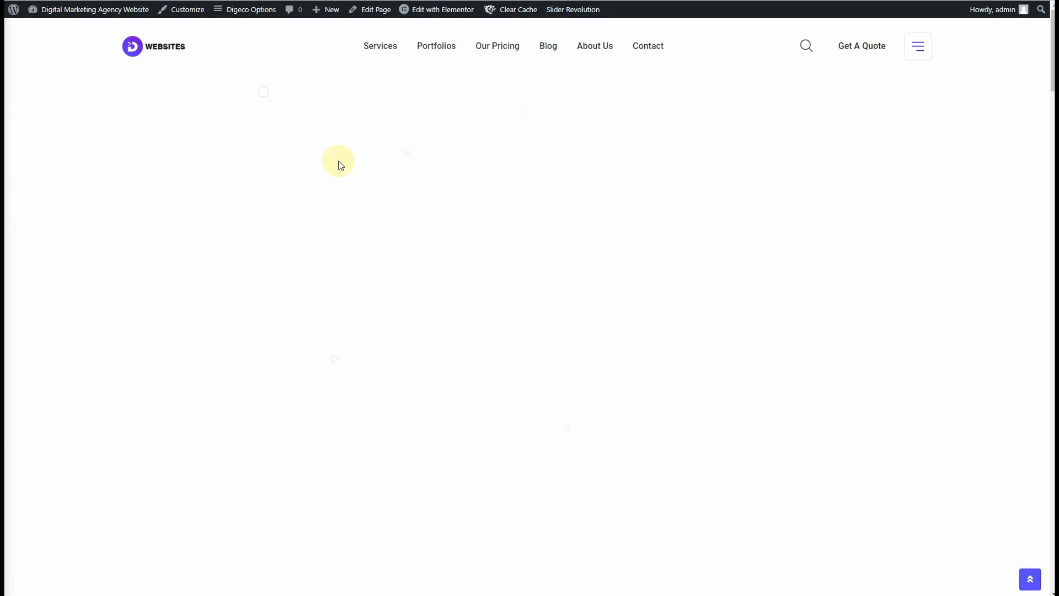
# - Examine the footer and its copyright line at the end of the live home page
pyautogui.scroll(-7, 342, 163)
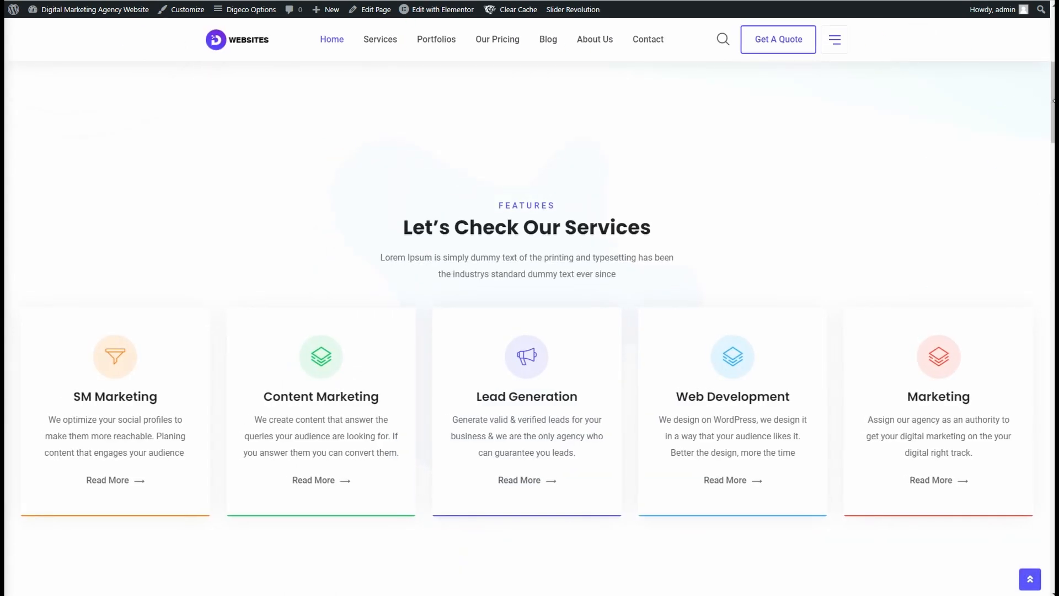
pyautogui.moveTo(1053, 101); pyautogui.dragTo(1052, 547)
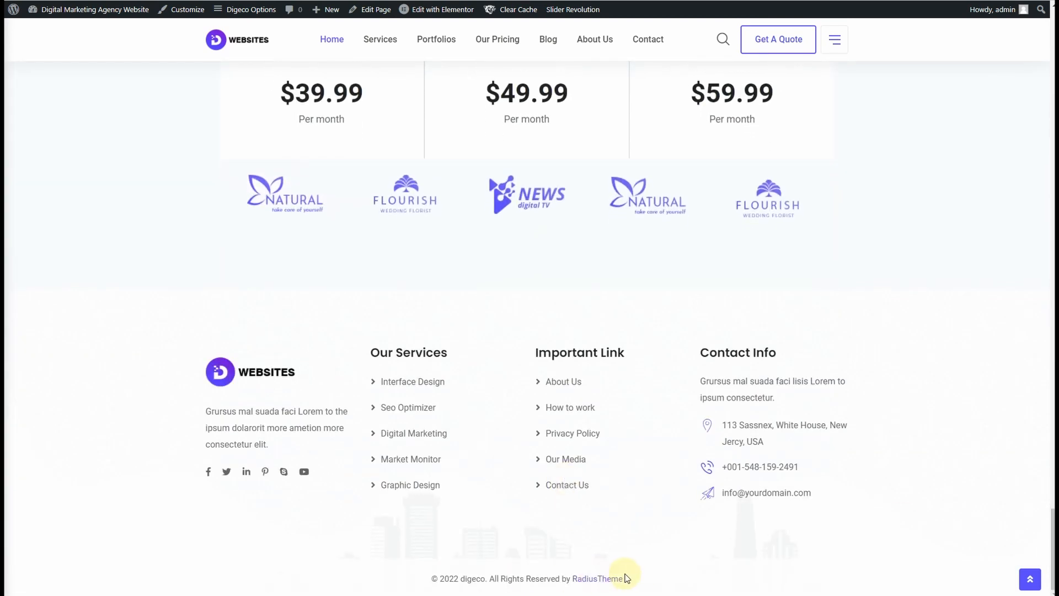
pyautogui.moveTo(635, 579); pyautogui.dragTo(572, 589)
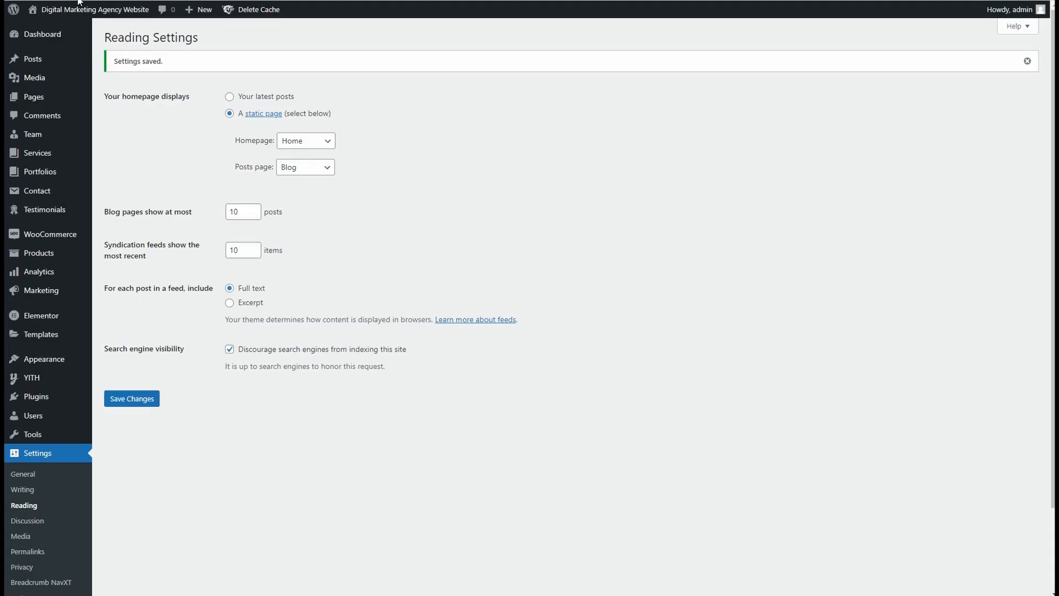
# - Open the Footer section of Digeco Options in the site's admin area and look through the available footer layouts
pyautogui.click(44, 2)
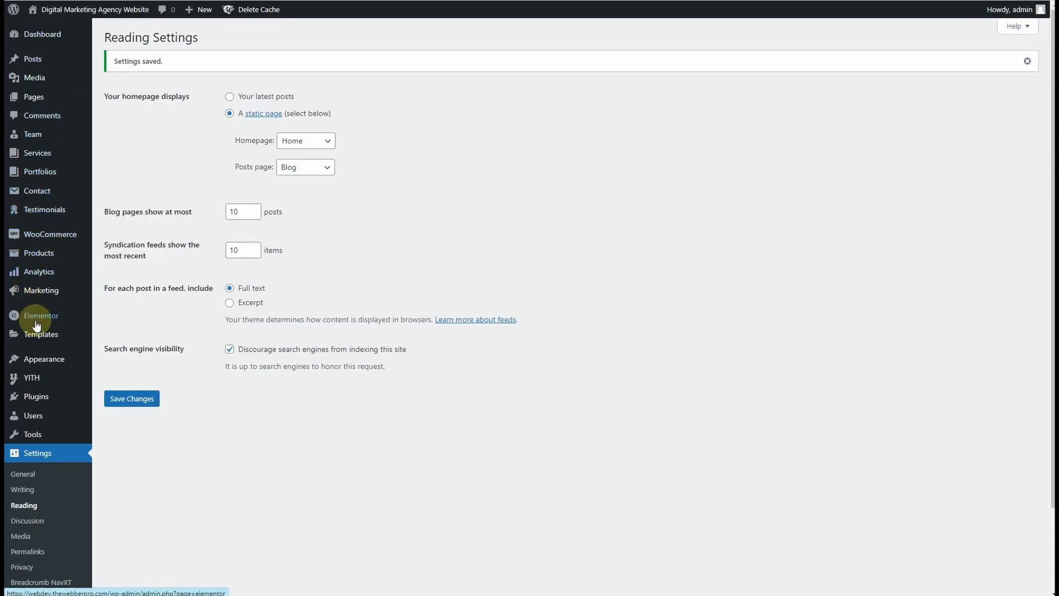
pyautogui.moveTo(44, 364)
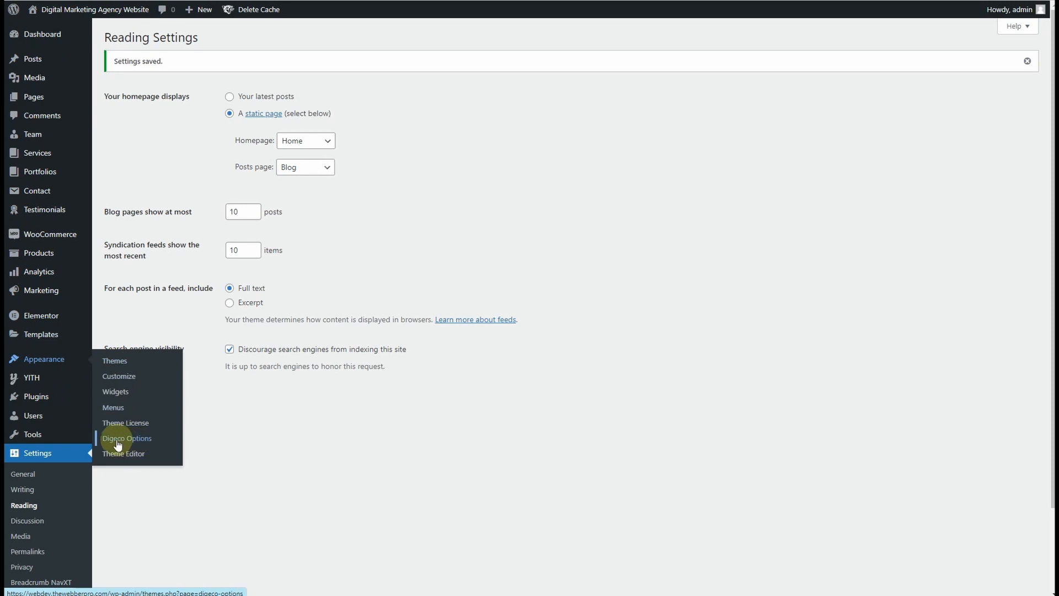
pyautogui.click(135, 440)
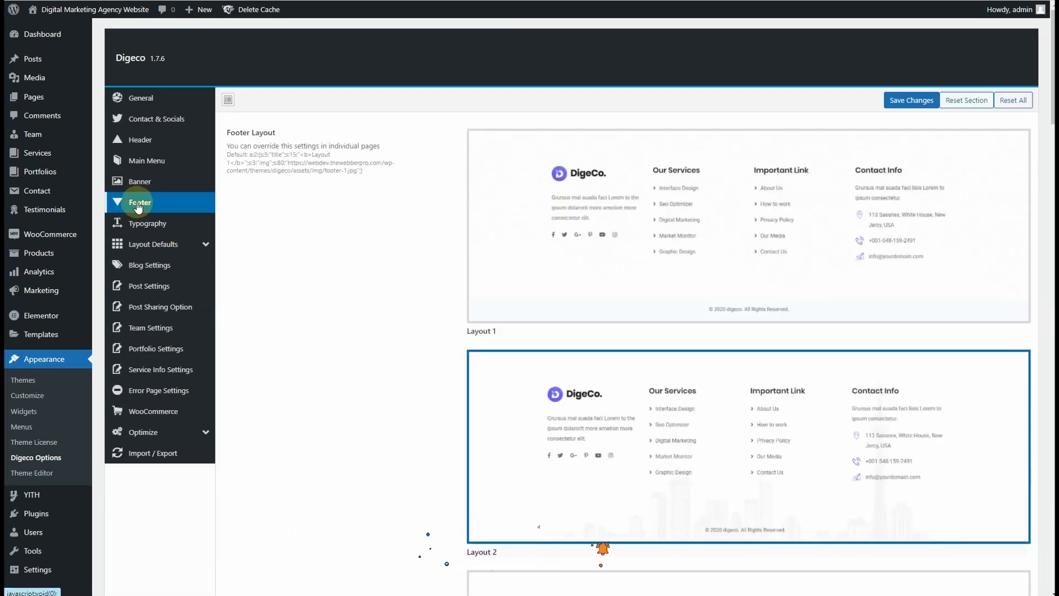
pyautogui.scroll(-20, 364, 215)
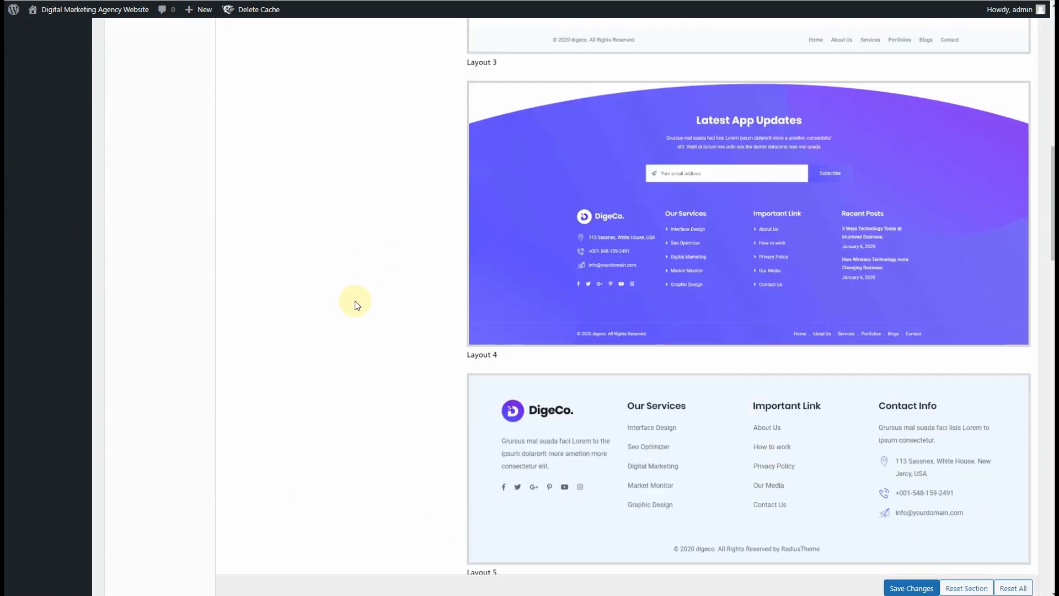
pyautogui.scroll(-14, 356, 328)
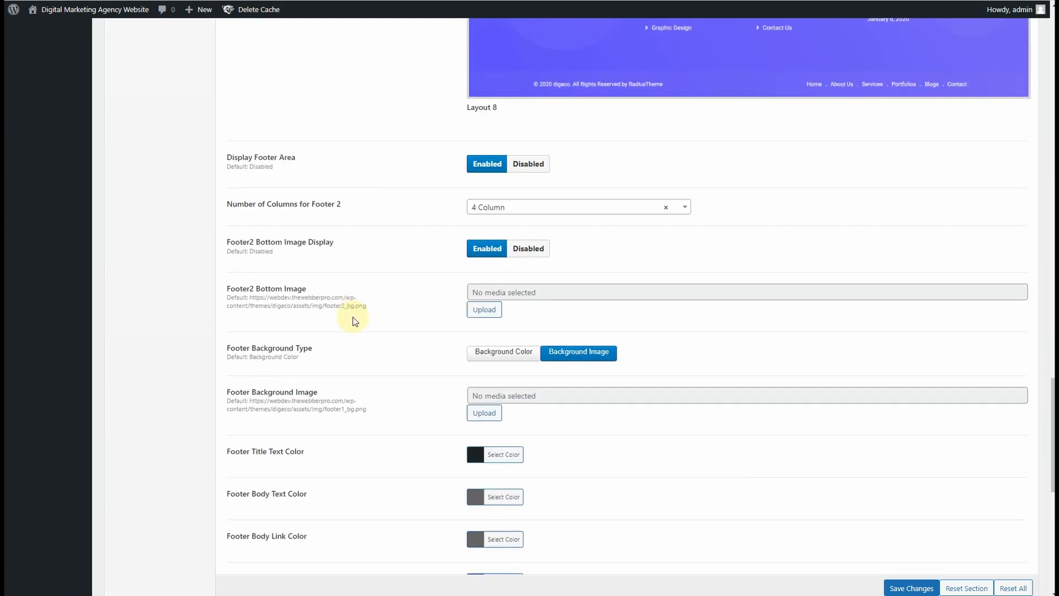
# - Review the footer area display, column count, bottom image, background, color, logo and copyright settings
pyautogui.moveTo(256, 157); pyautogui.dragTo(309, 158)
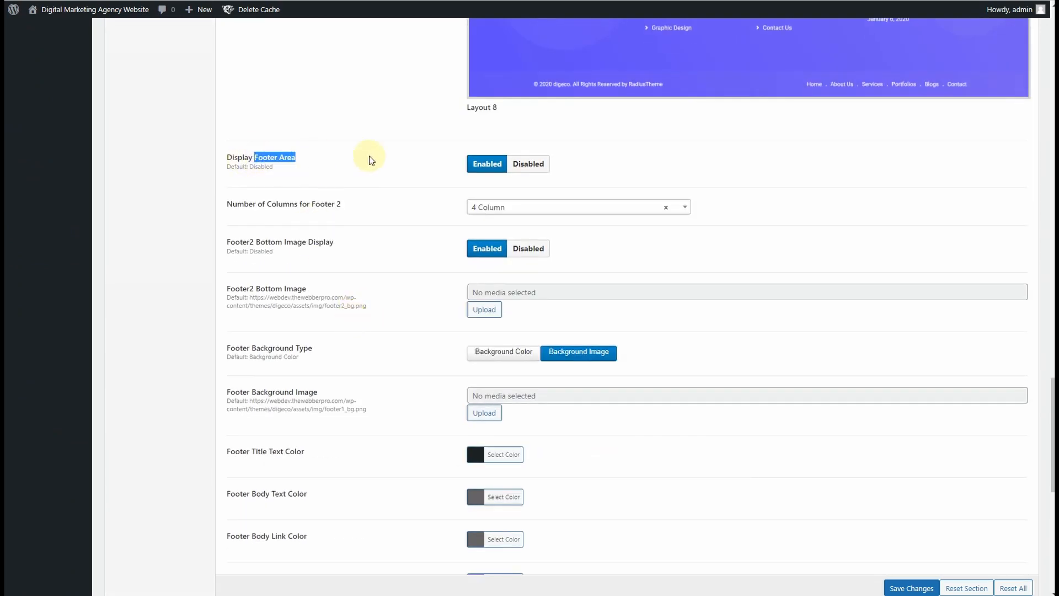
pyautogui.moveTo(302, 205); pyautogui.dragTo(346, 206)
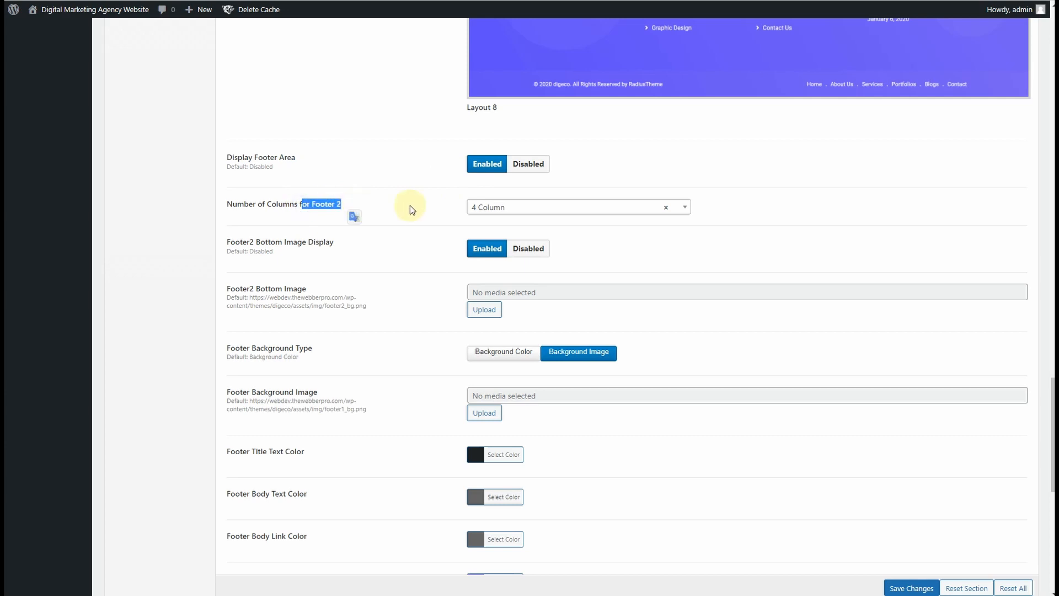
pyautogui.click(284, 255)
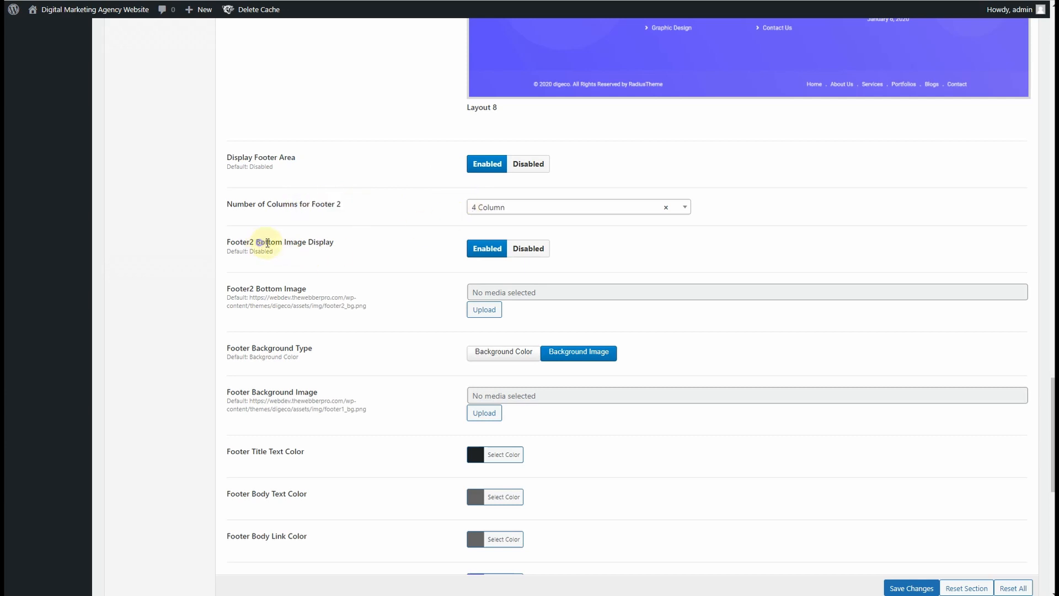
pyautogui.moveTo(260, 242); pyautogui.dragTo(335, 243)
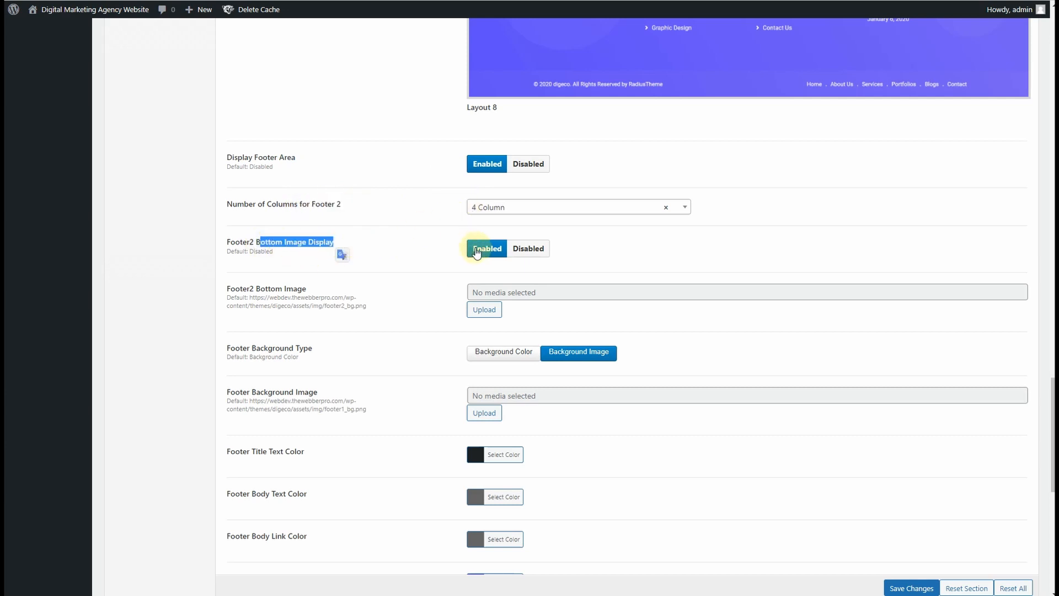
pyautogui.scroll(-3, 309, 265)
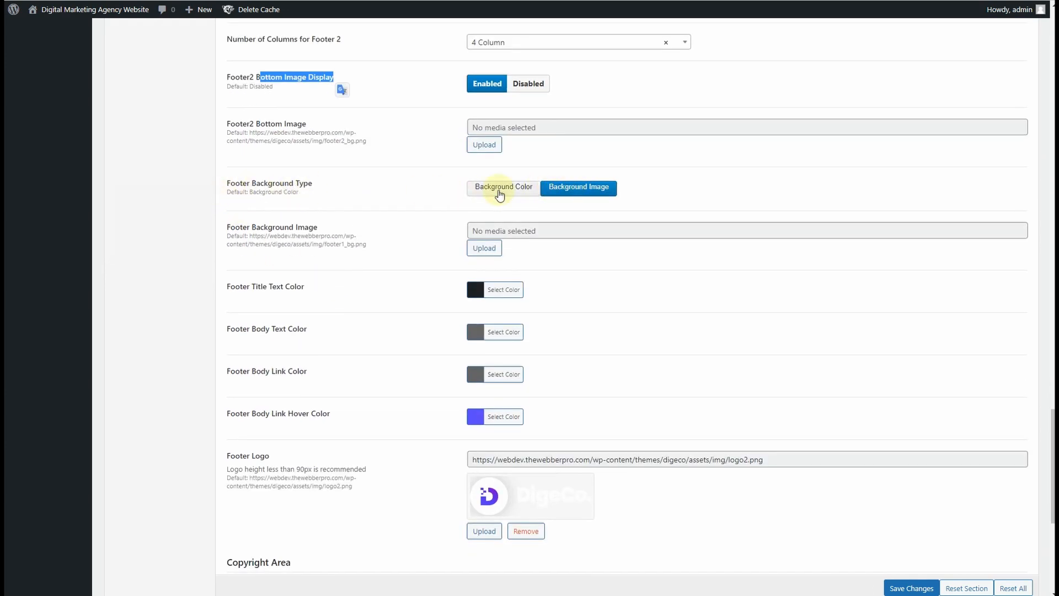
pyautogui.scroll(-6, 372, 280)
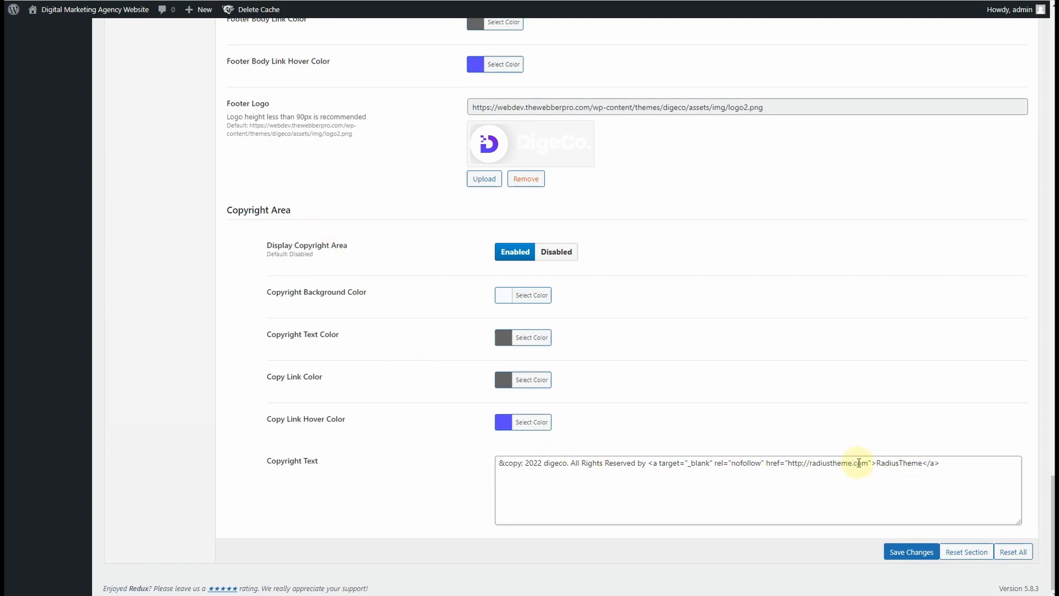
# - In the copyright text, clear the link address, replace RadiusTheme with the site owner's full name, and save the changes
pyautogui.moveTo(866, 463); pyautogui.dragTo(790, 470)
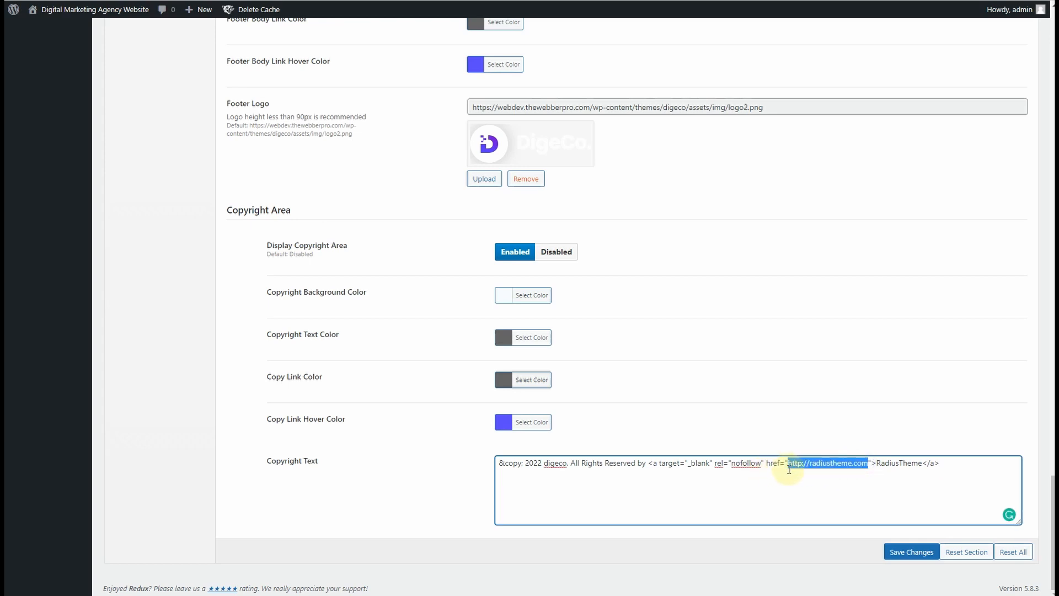
pyautogui.press('BackSpace')
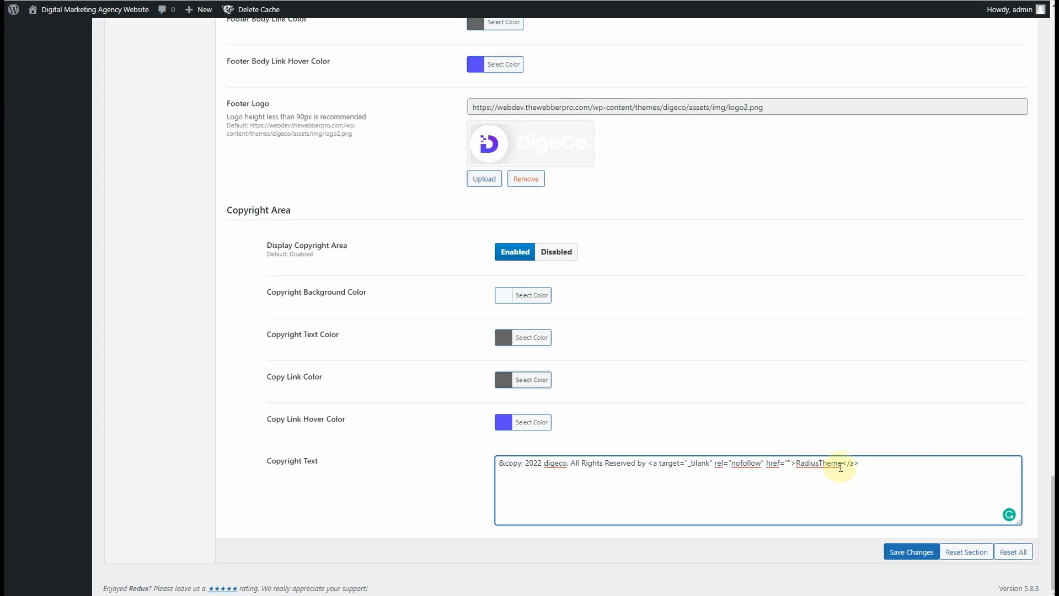
pyautogui.moveTo(837, 463); pyautogui.dragTo(802, 466)
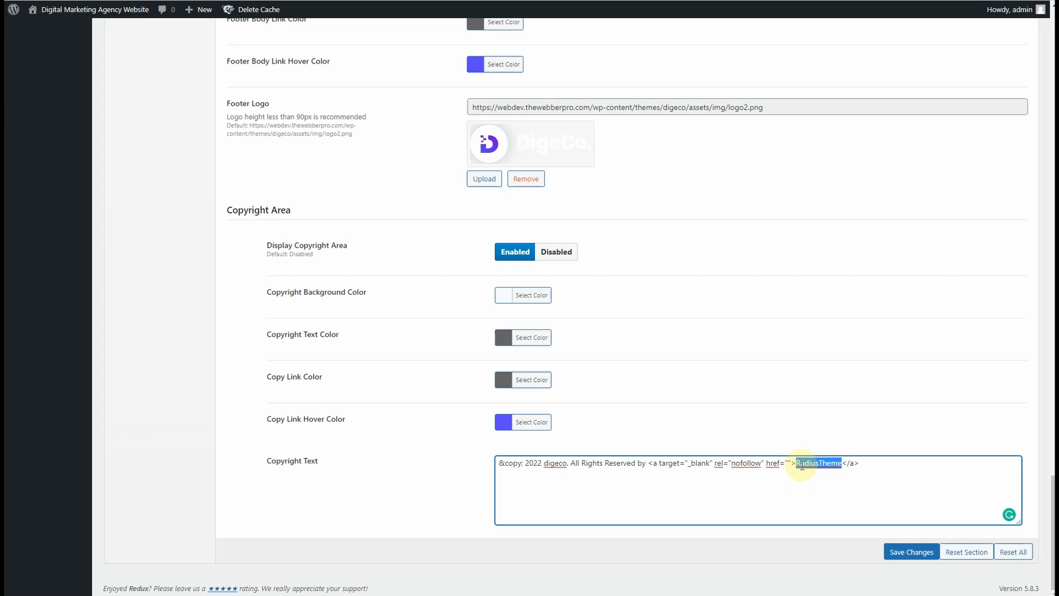
pyautogui.write('Gr')
pyautogui.click(911, 552)
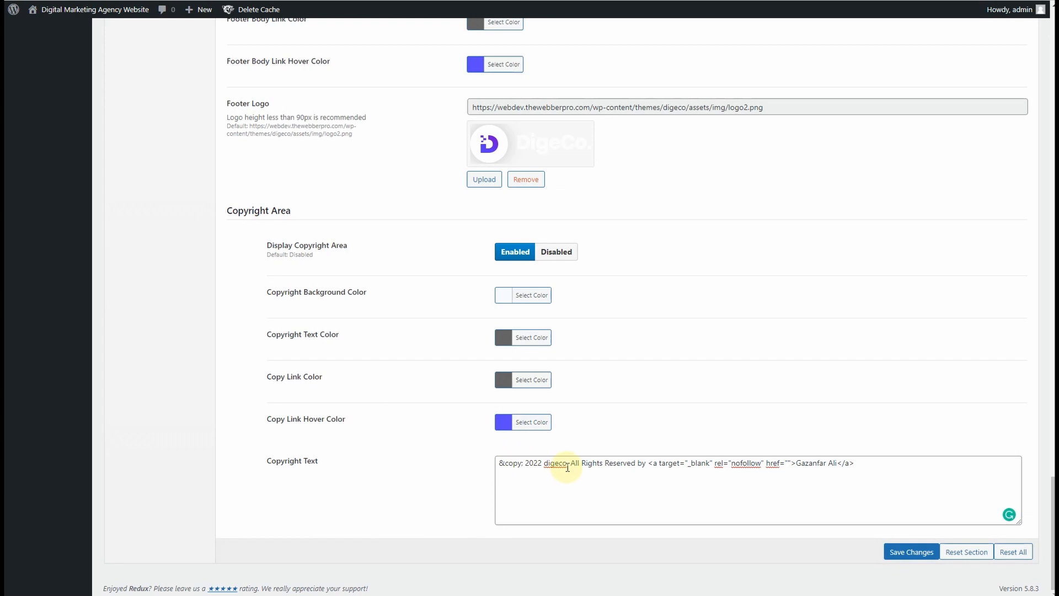
# - Replace "digeco" with "De Websites" in the copyright text and save the theme options
pyautogui.moveTo(568, 468); pyautogui.dragTo(551, 467)
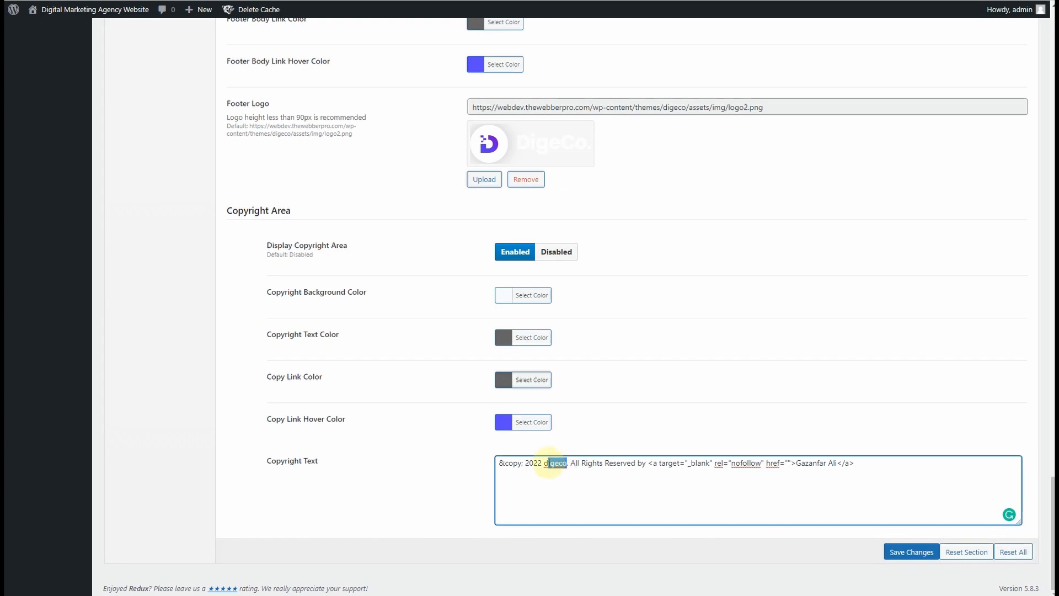
pyautogui.press('BackSpace')
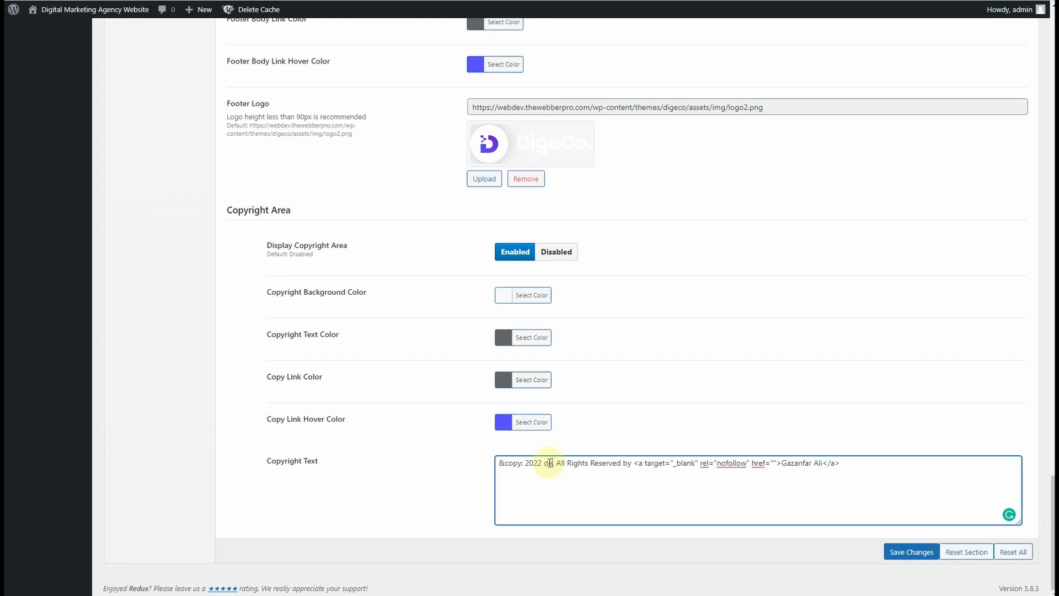
pyautogui.write('e Websit')
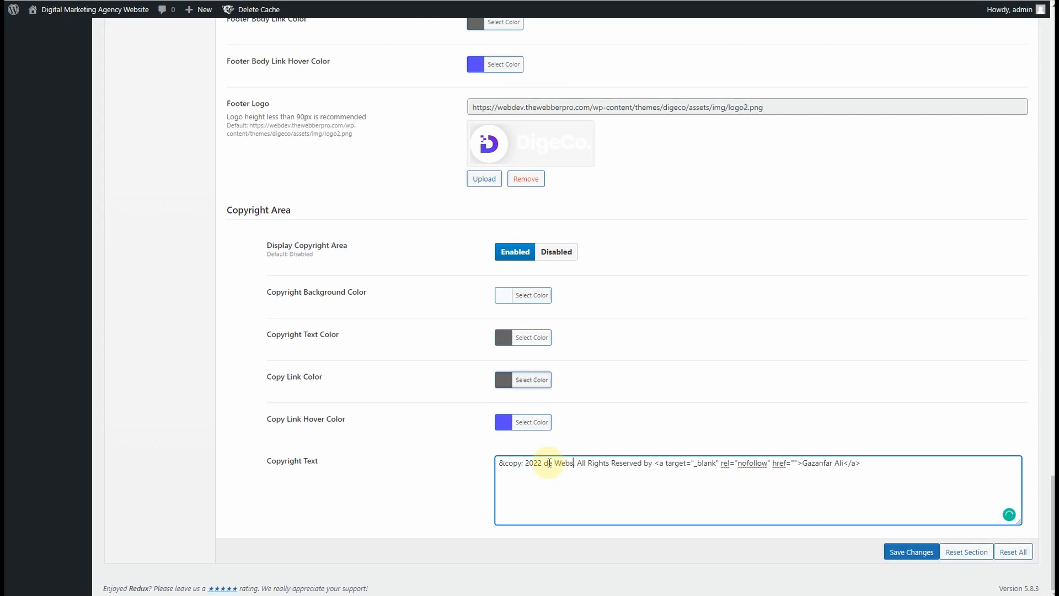
pyautogui.write('es')
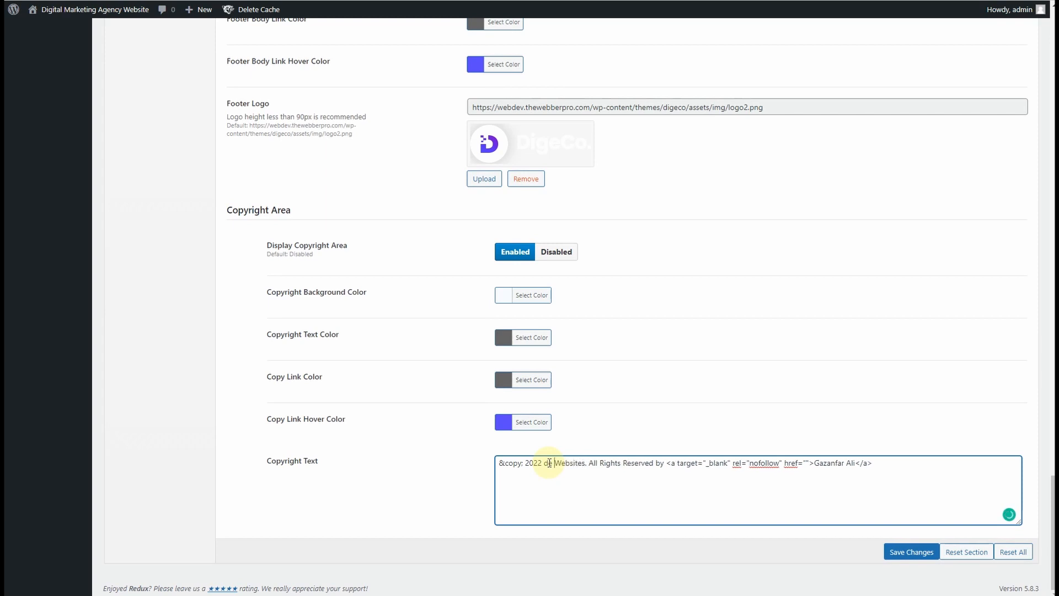
pyautogui.press('BackSpace')
pyautogui.write('D')
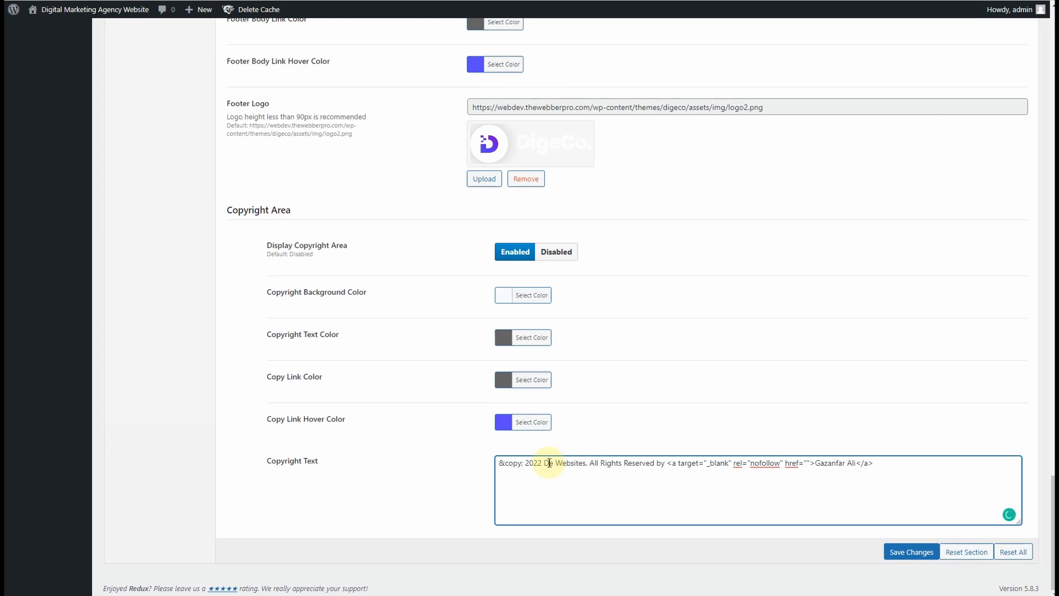
pyautogui.click(916, 552)
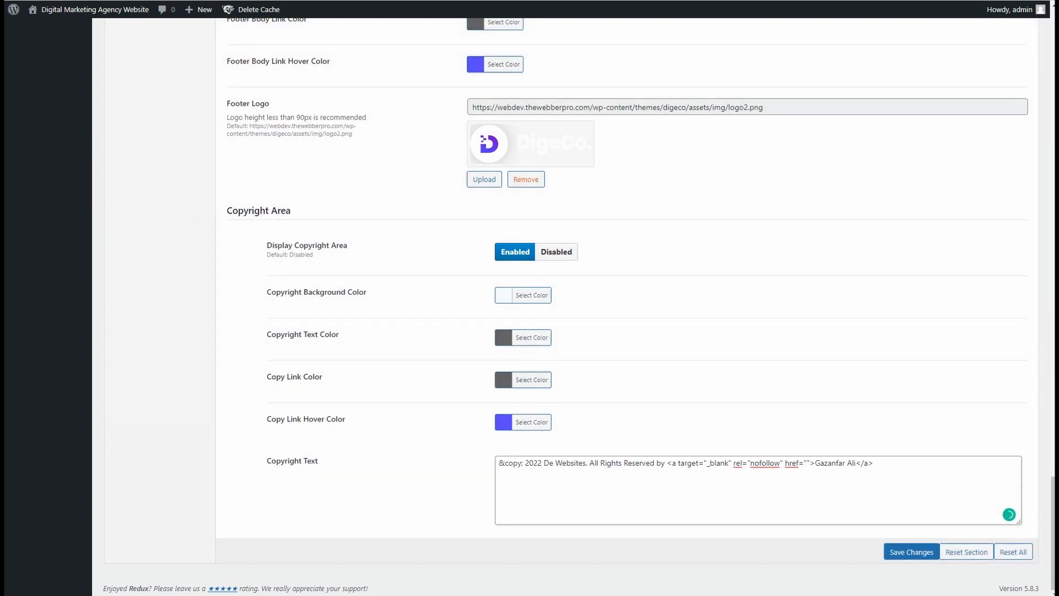
# - Reload the live home page and check the copyright line in its footer
pyautogui.click(105, 0)
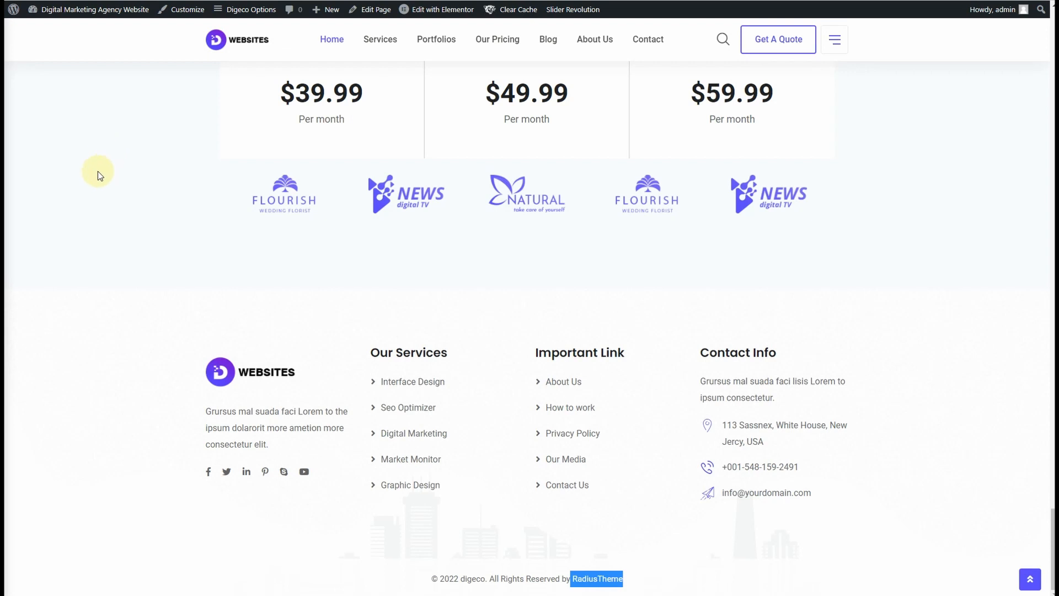
pyautogui.press('F5')
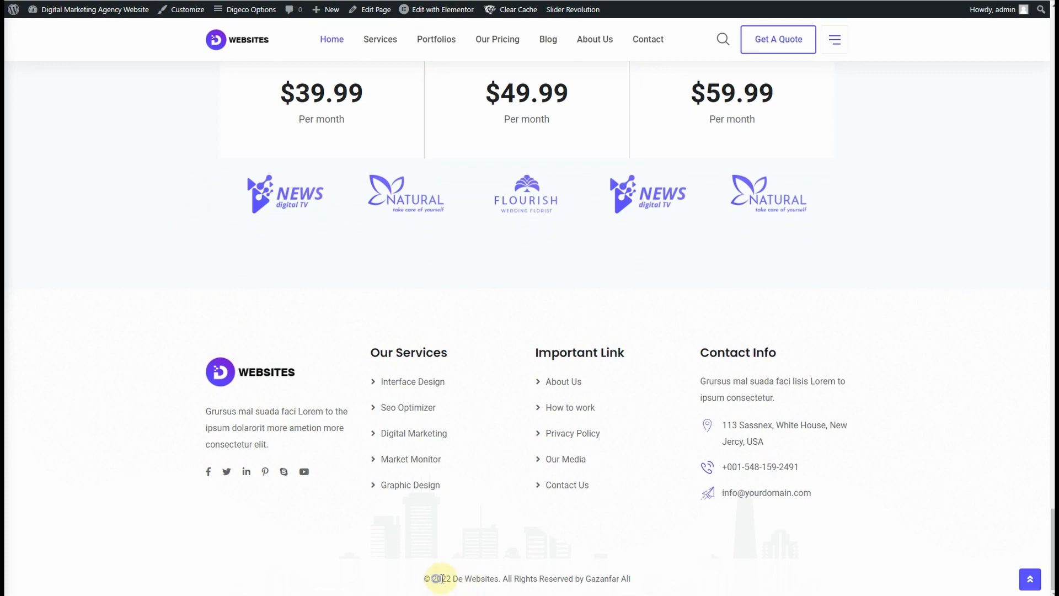
pyautogui.moveTo(436, 579); pyautogui.dragTo(631, 577)
# - Look over the live home page from the hero banner through services, process, testimonials and team to the pricing plans
pyautogui.scroll(20, 61, 407)
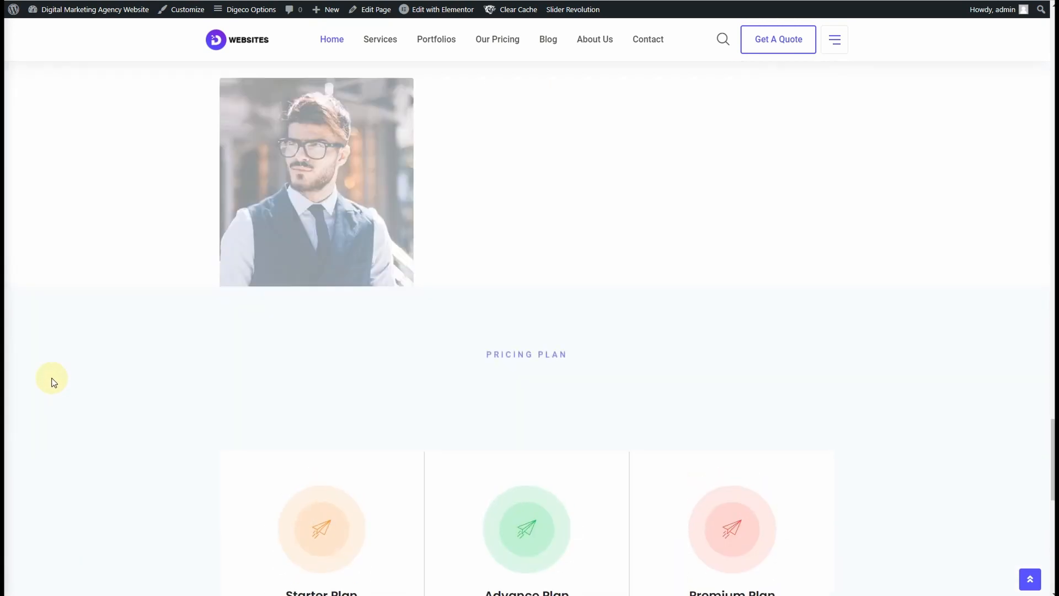
pyautogui.scroll(12, 53, 382)
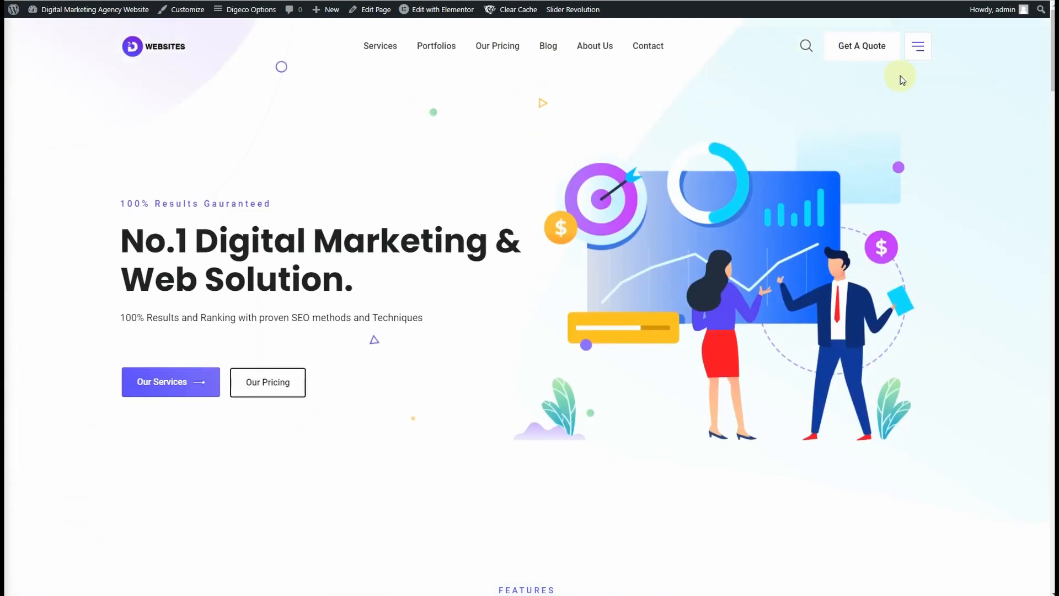
pyautogui.scroll(-9, 479, 120)
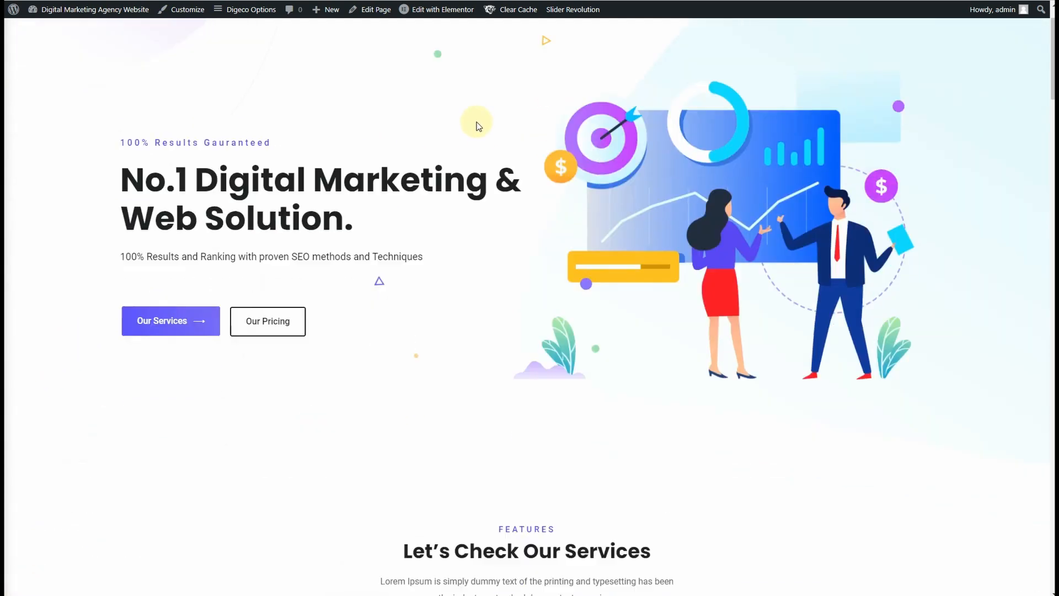
pyautogui.scroll(-10, 481, 138)
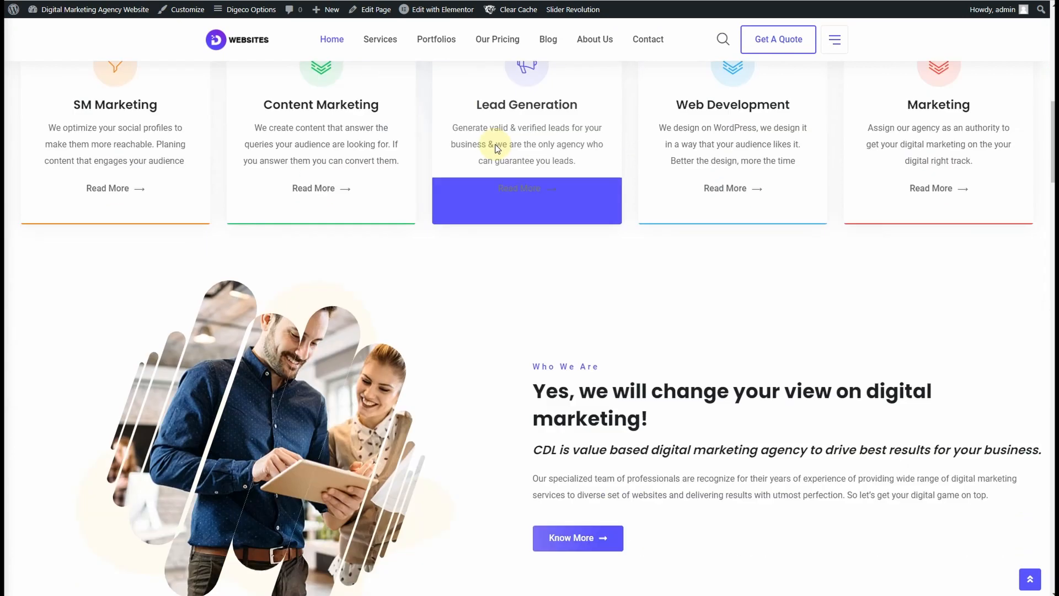
pyautogui.scroll(-7, 535, 170)
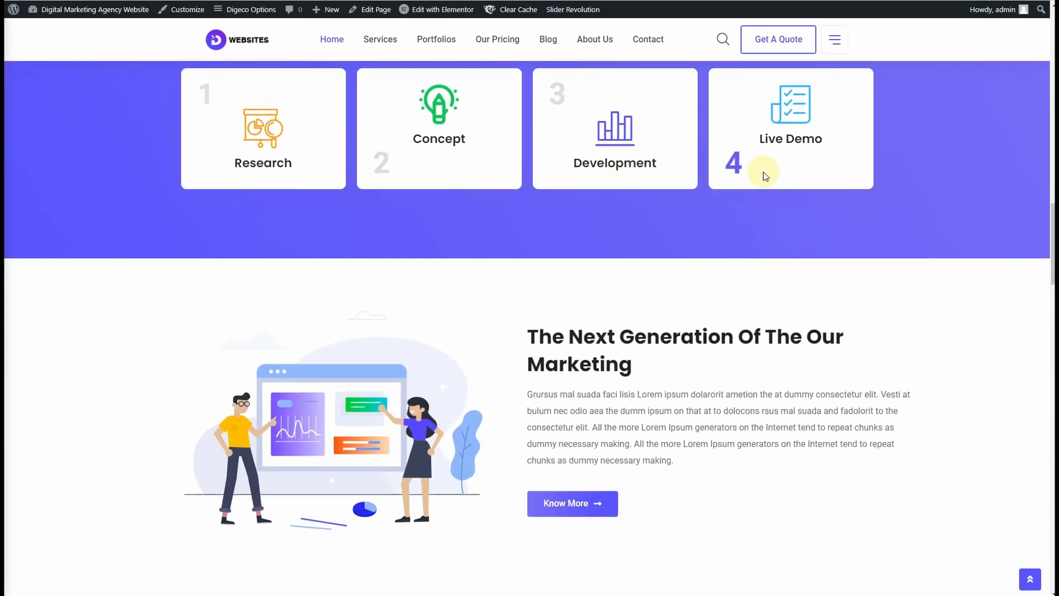
pyautogui.scroll(-7, 712, 171)
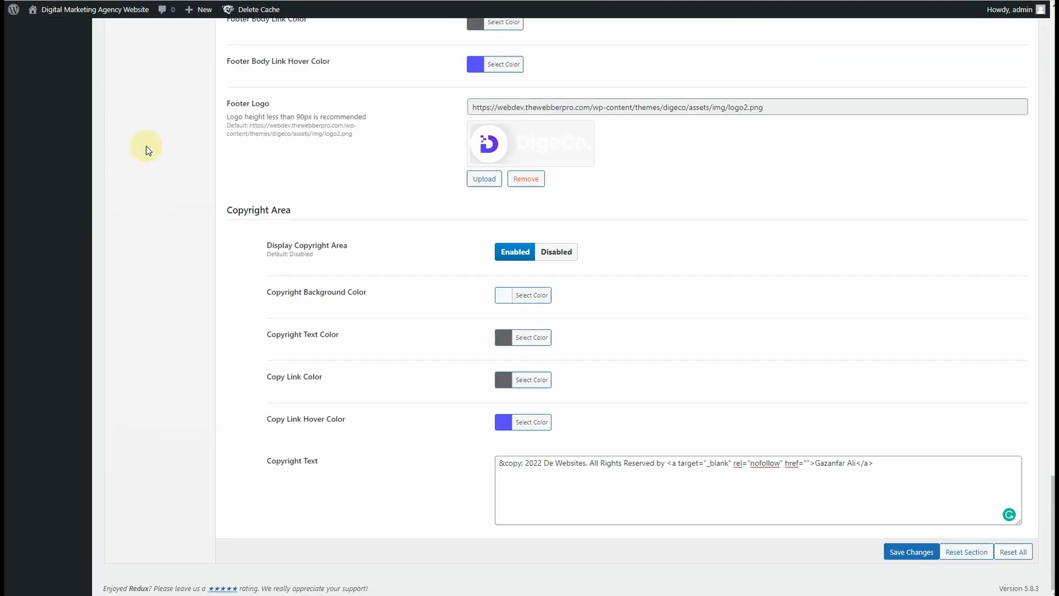
pyautogui.scroll(10, 147, 193)
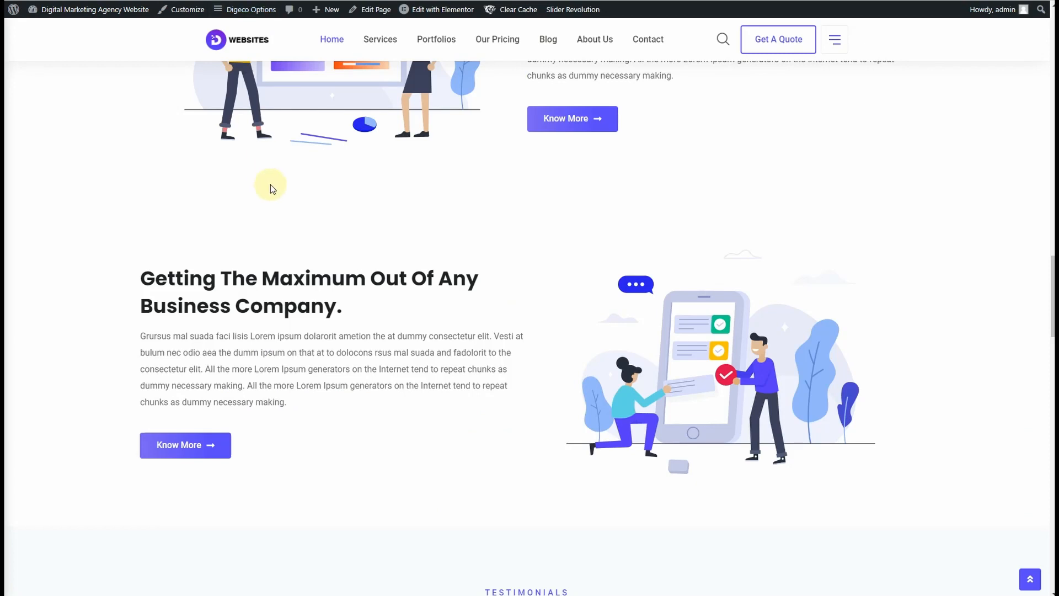
pyautogui.scroll(-4, 306, 226)
pyautogui.scroll(-5, 316, 226)
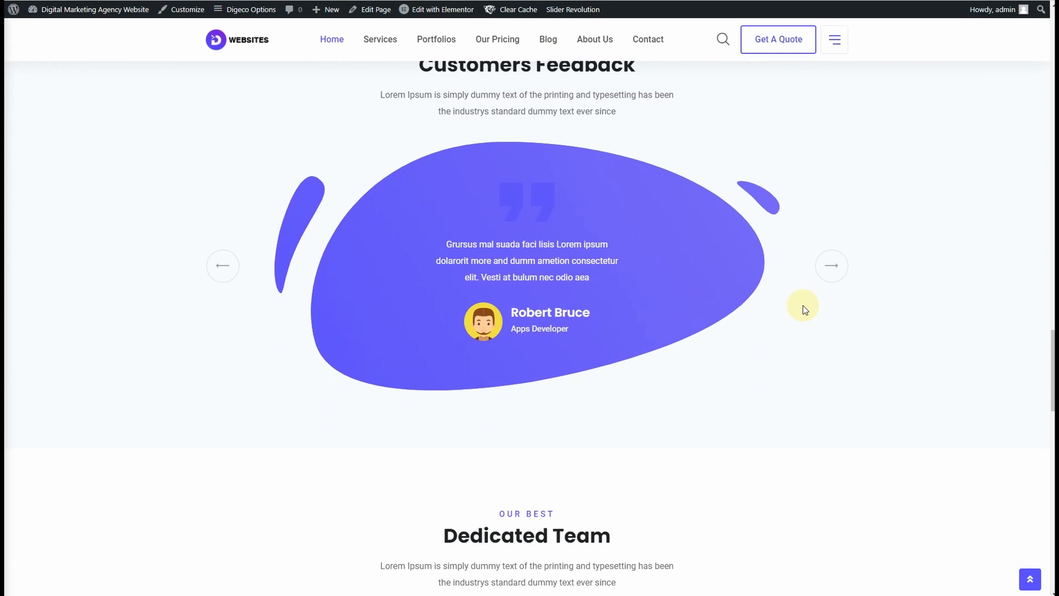
pyautogui.scroll(-2, 789, 303)
pyautogui.scroll(-6, 651, 298)
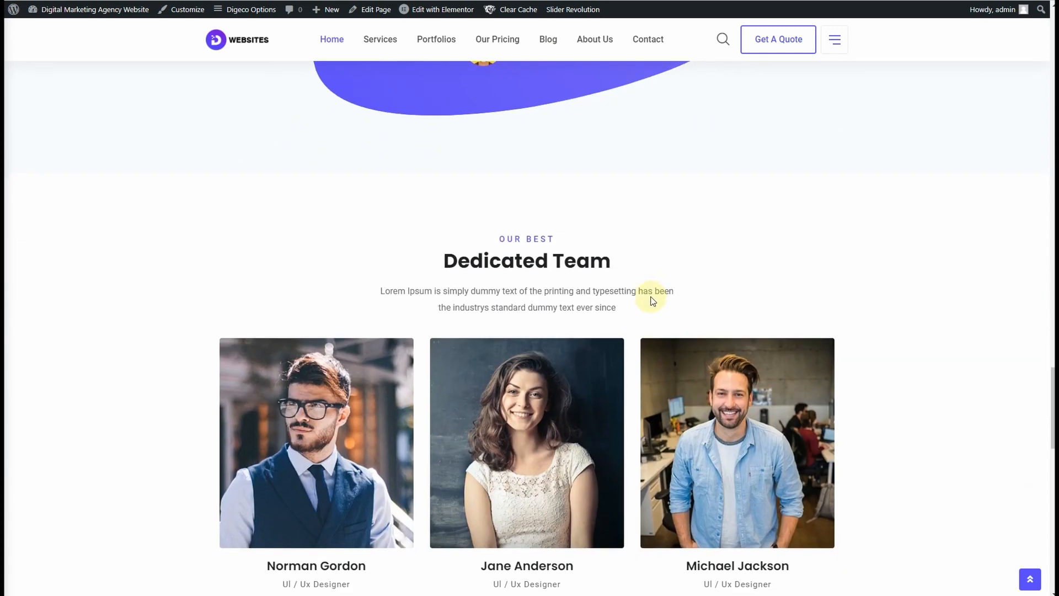
pyautogui.scroll(-8, 639, 387)
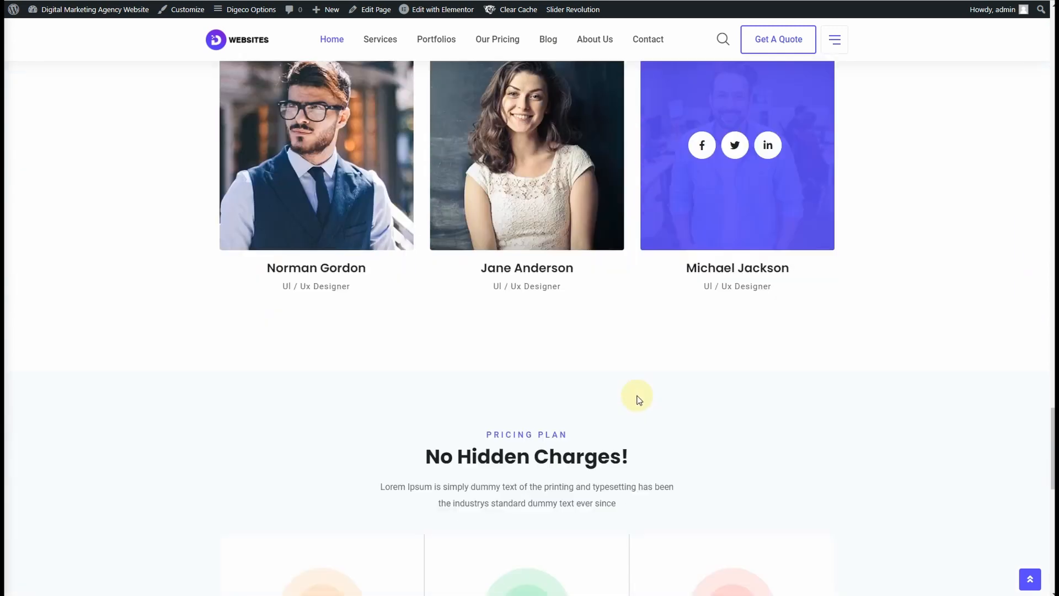